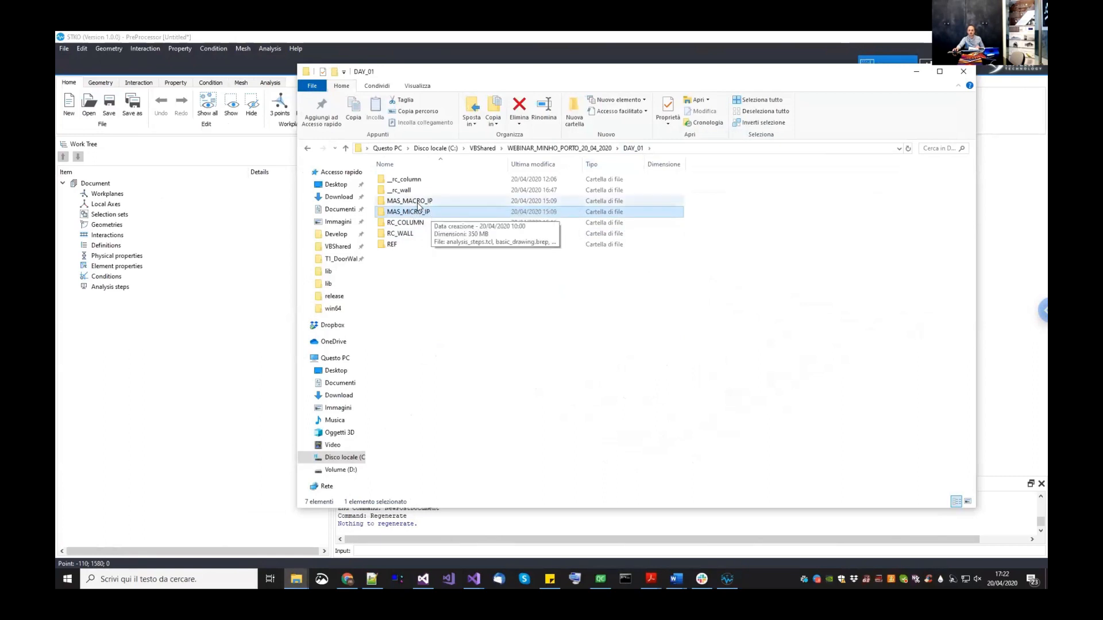
# - Browse the DAY_01 folder and open the MAS_MICRO_IP folder to view its files
pyautogui.click(434, 203)
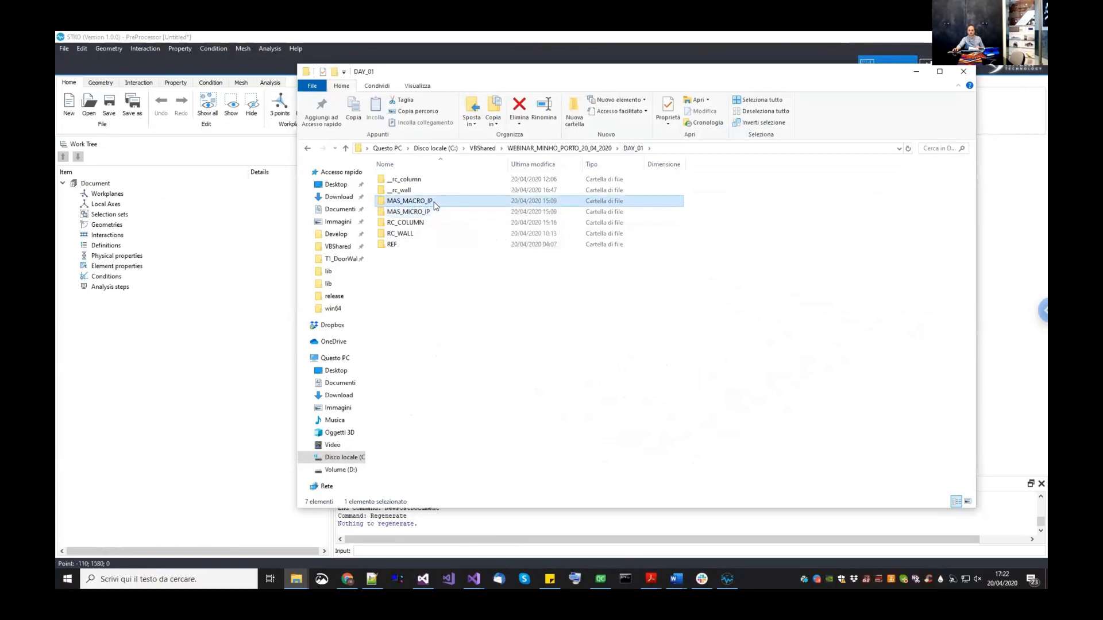
pyautogui.click(626, 152)
pyautogui.doubleClick(428, 213)
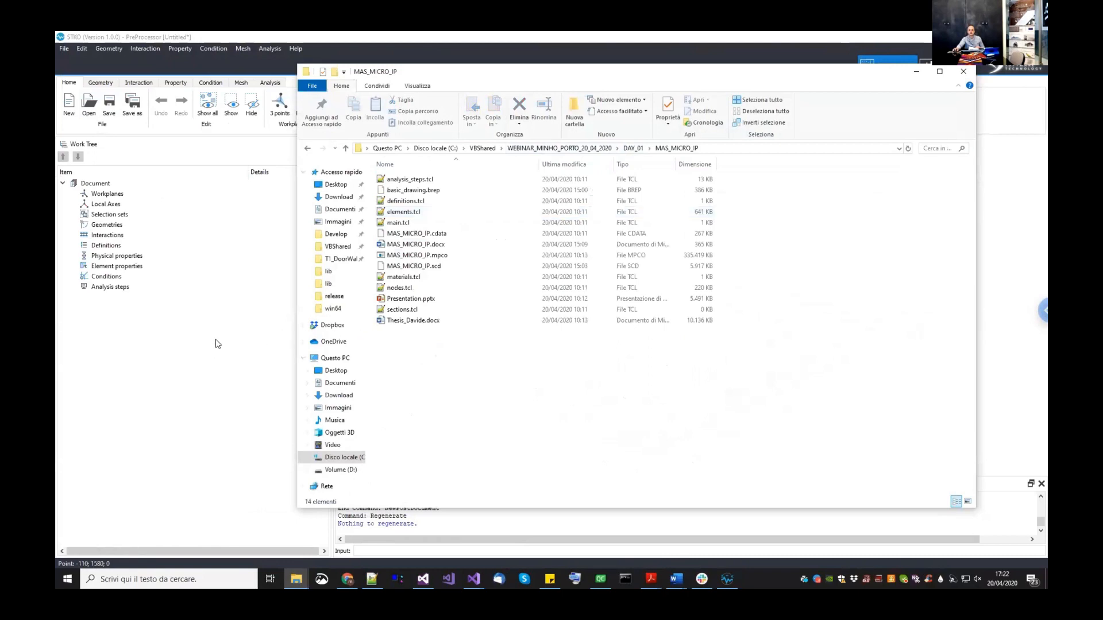
# - Switch to STKO, start opening a document and go to the DAY_01 folder
pyautogui.click(89, 104)
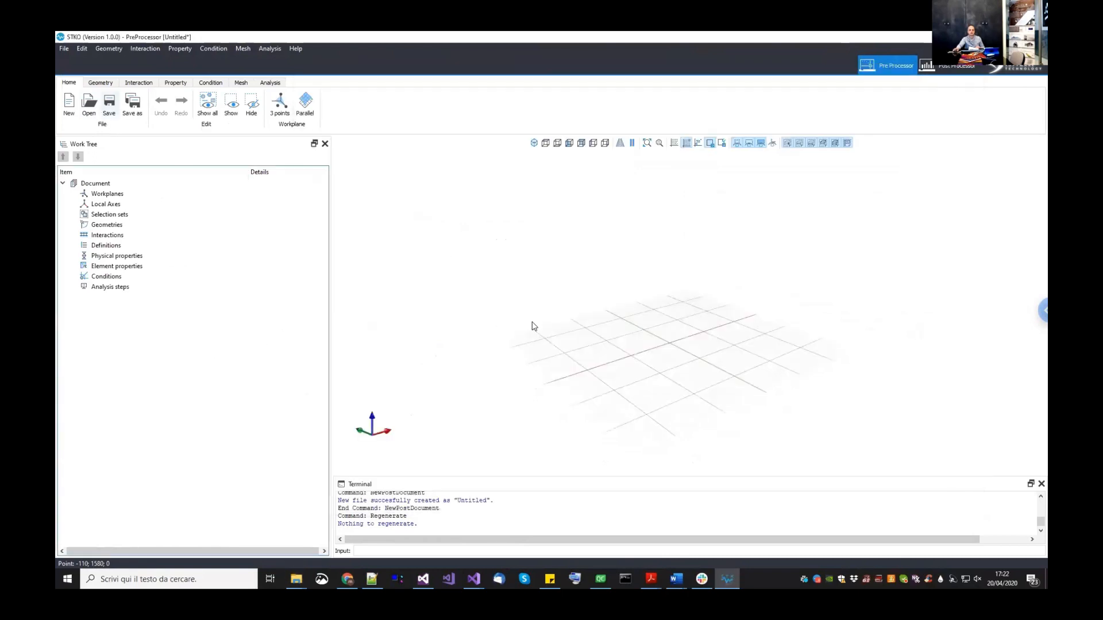
pyautogui.click(532, 321)
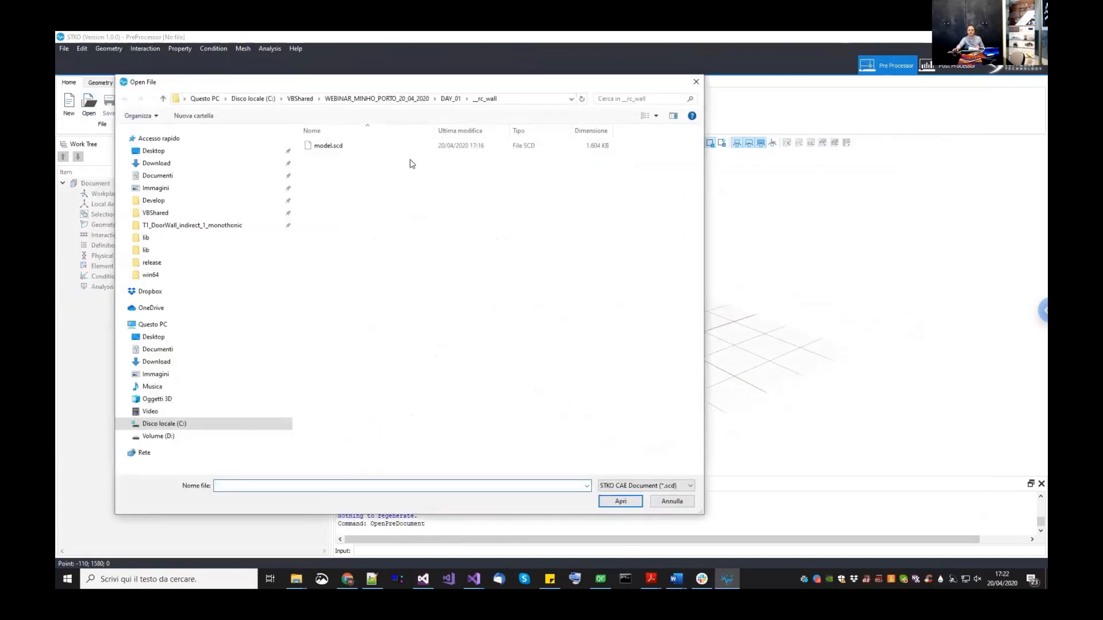
pyautogui.hotkey('alt', 'Up')
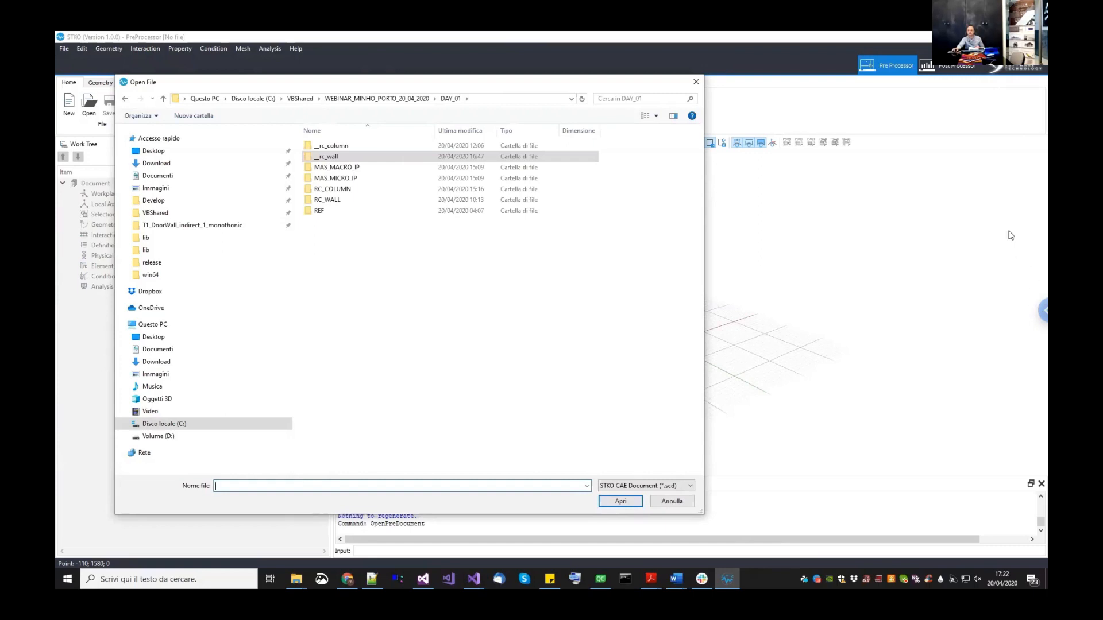
pyautogui.press('shift')
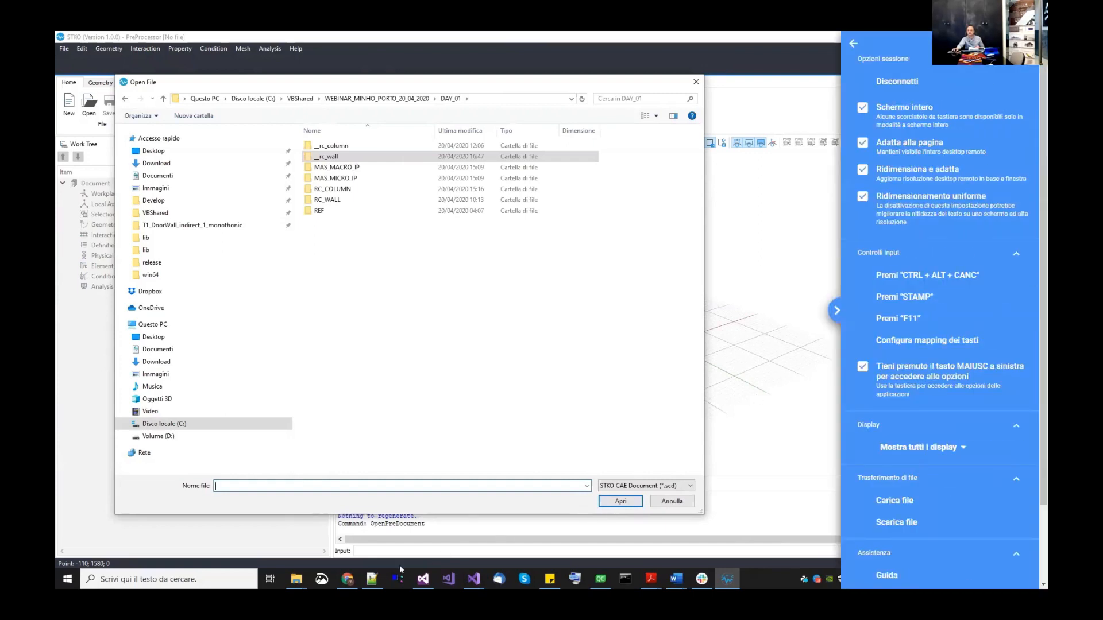
pyautogui.press('F11')
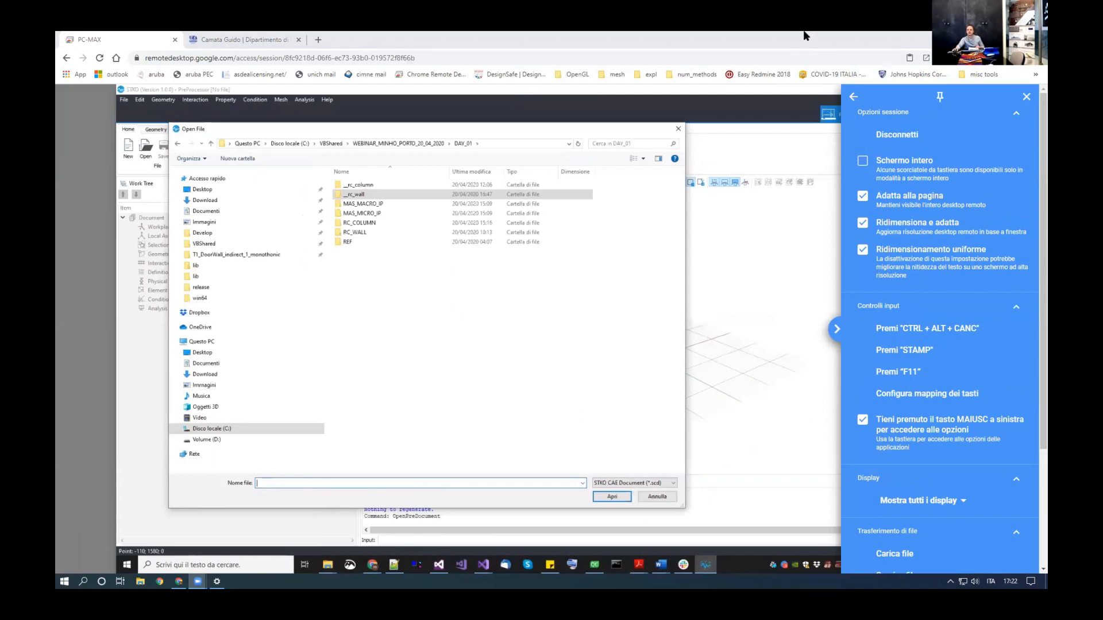
pyautogui.click(893, 172)
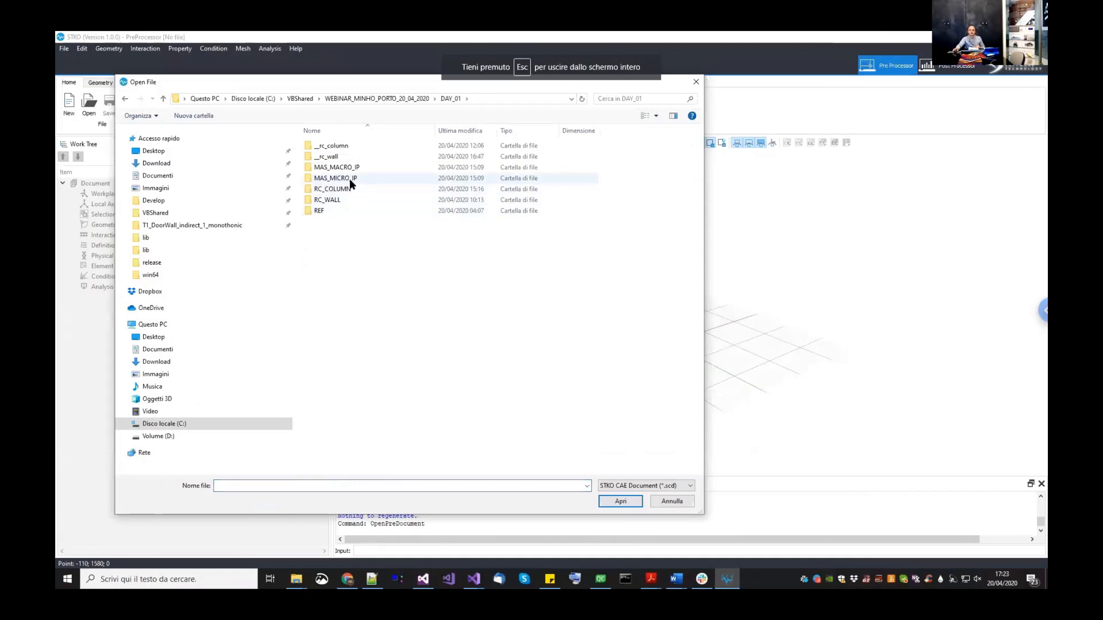
# - Open the STKO model stored in the MAS_MICRO_IP folder
pyautogui.doubleClick(349, 180)
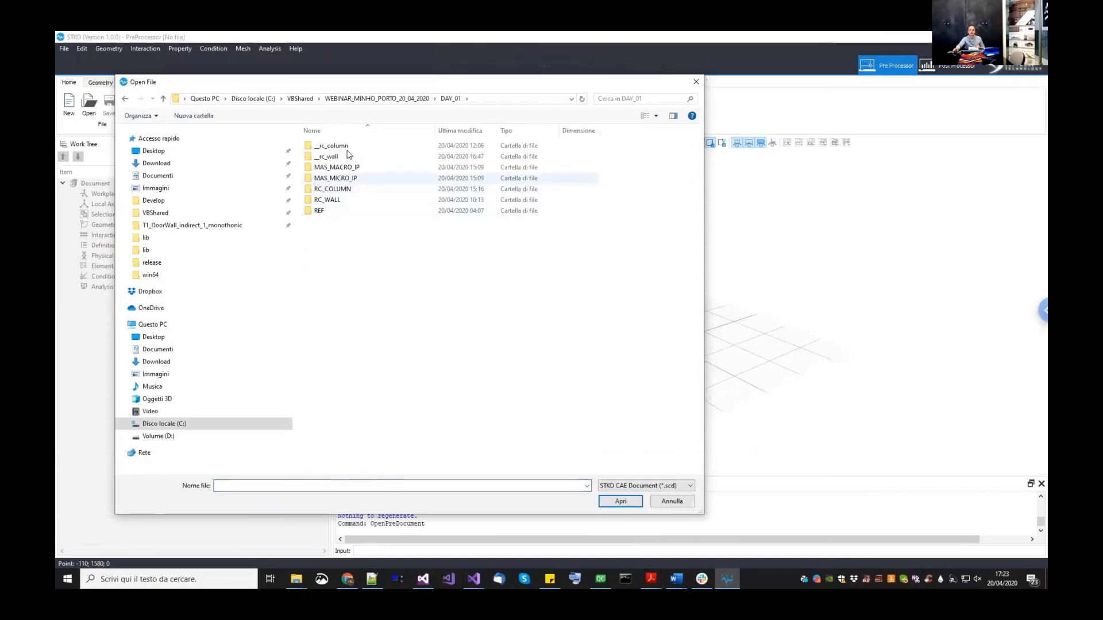
pyautogui.click(347, 148)
pyautogui.click(623, 504)
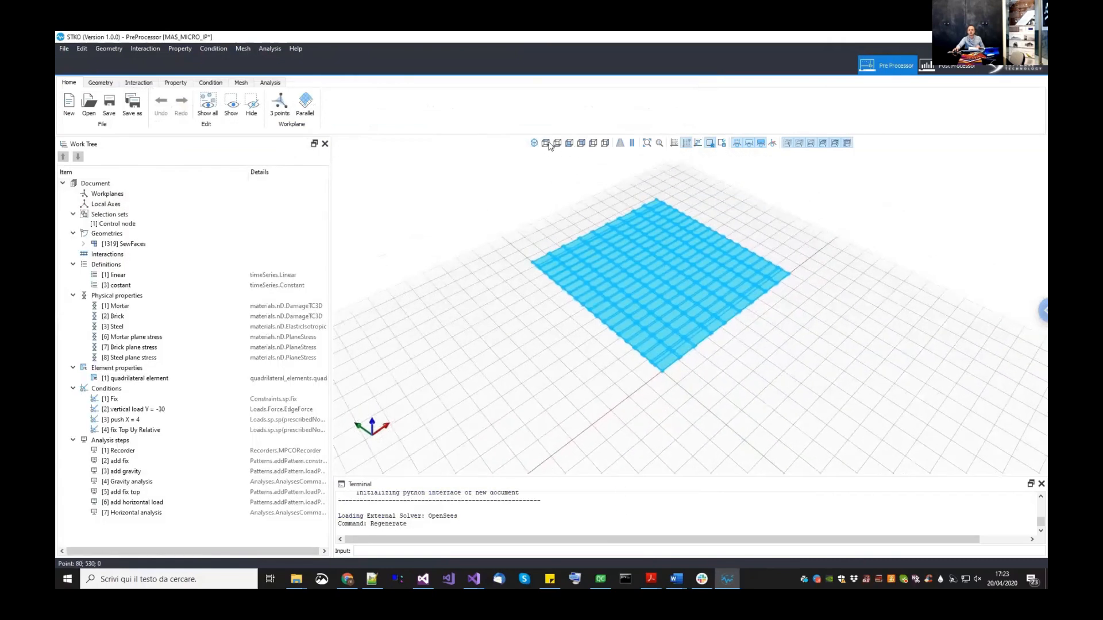
# - Show the masonry wall in top view and select the quadrilateral element property
pyautogui.moveTo(669, 314); pyautogui.dragTo(551, 340, button='middle')
pyautogui.moveTo(844, 310); pyautogui.dragTo(855, 291, button='middle')
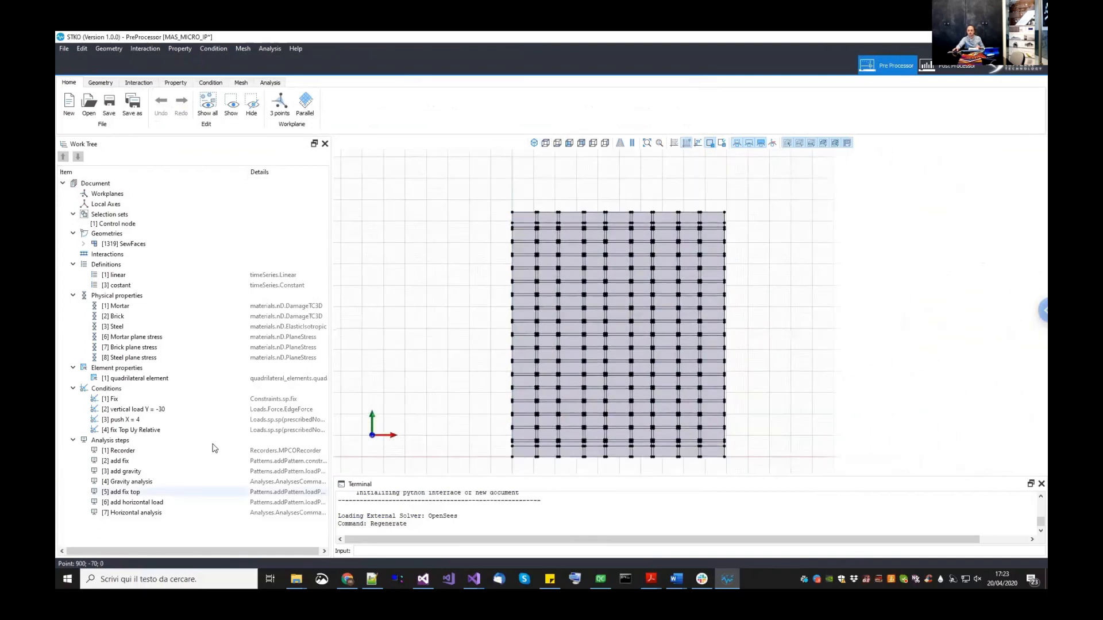
pyautogui.click(167, 379)
pyautogui.moveTo(779, 379); pyautogui.dragTo(779, 359, button='middle')
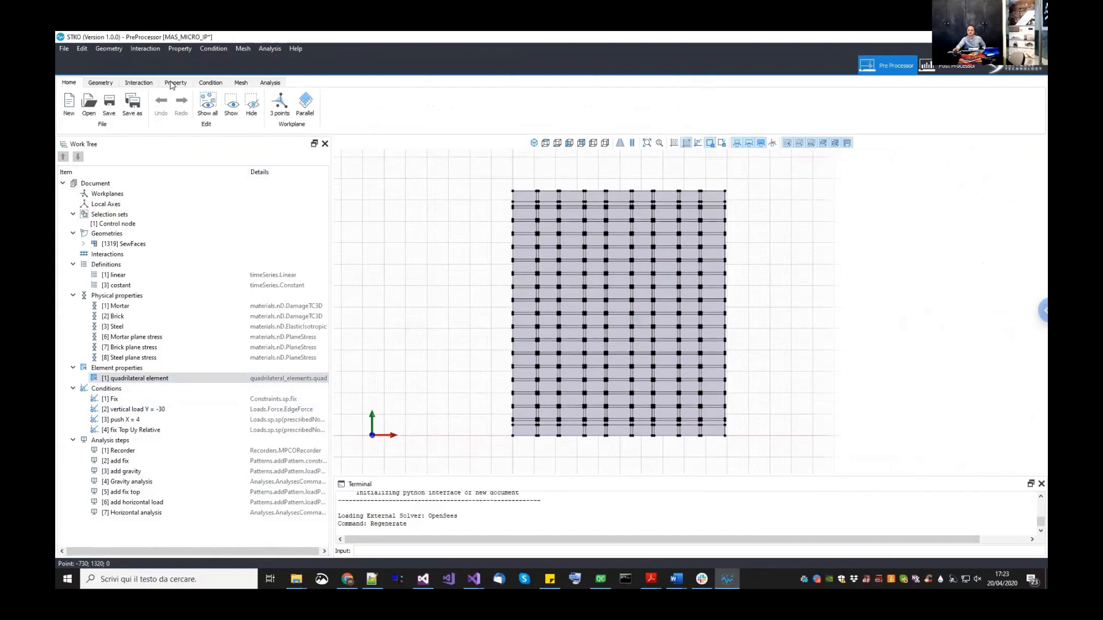
# - Show the wall coloured by physical property and hide the geometry's vertices
pyautogui.moveTo(449, 266); pyautogui.dragTo(441, 294, button='middle')
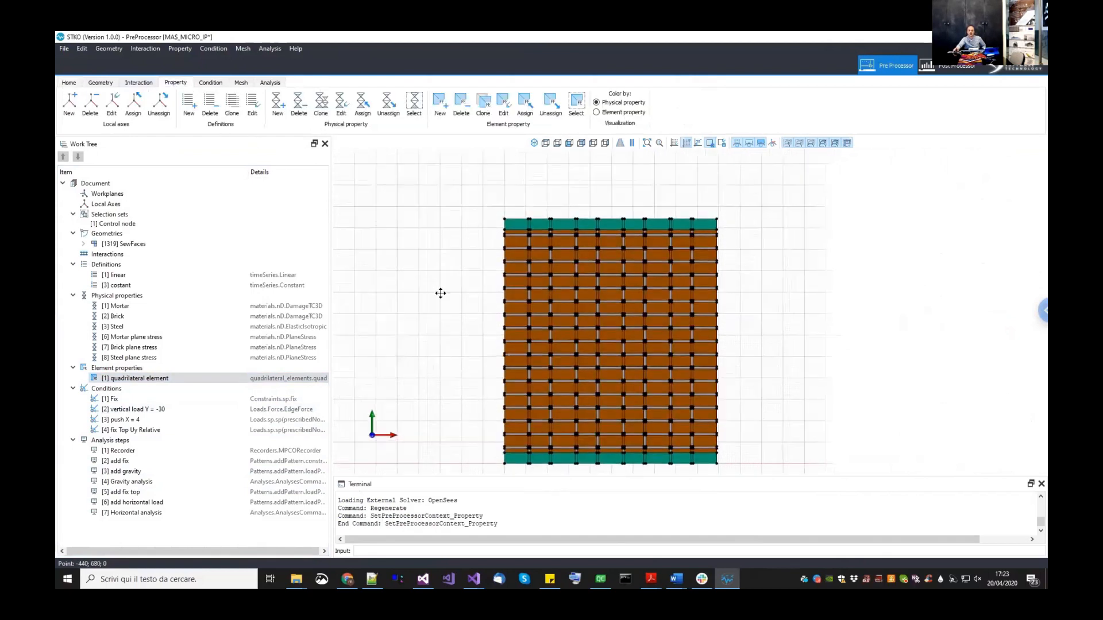
pyautogui.scroll(3, 427, 313)
pyautogui.moveTo(517, 235); pyautogui.dragTo(453, 268, button='middle')
pyautogui.scroll(1, 441, 297)
pyautogui.scroll(-2, 450, 264)
pyautogui.scroll(-1, 443, 292)
pyautogui.moveTo(440, 311); pyautogui.dragTo(455, 265, button='middle')
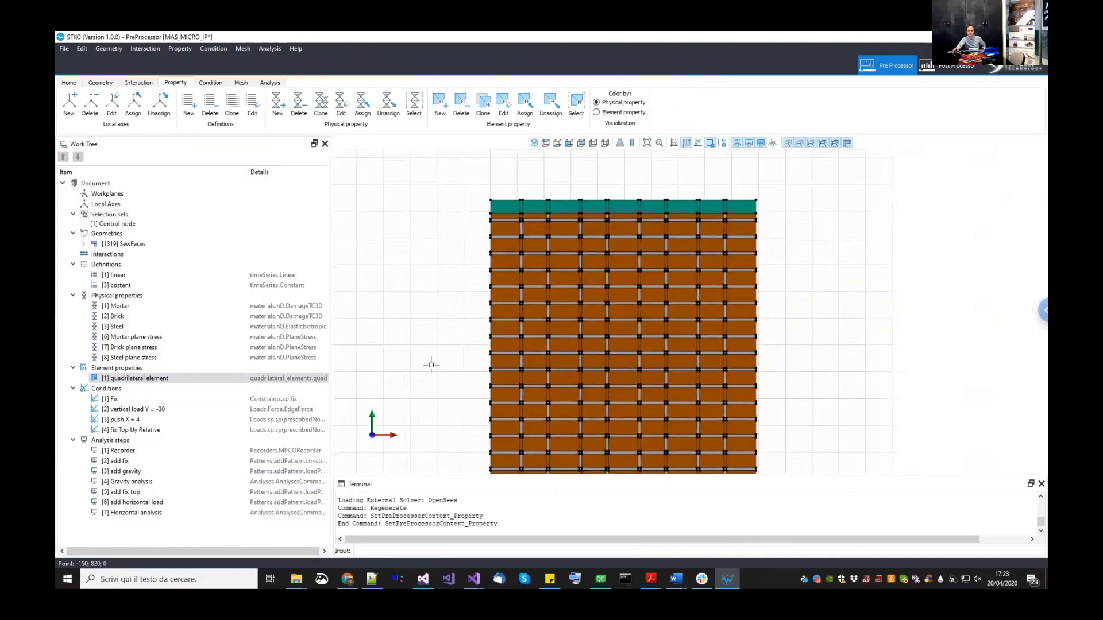
pyautogui.click(737, 145)
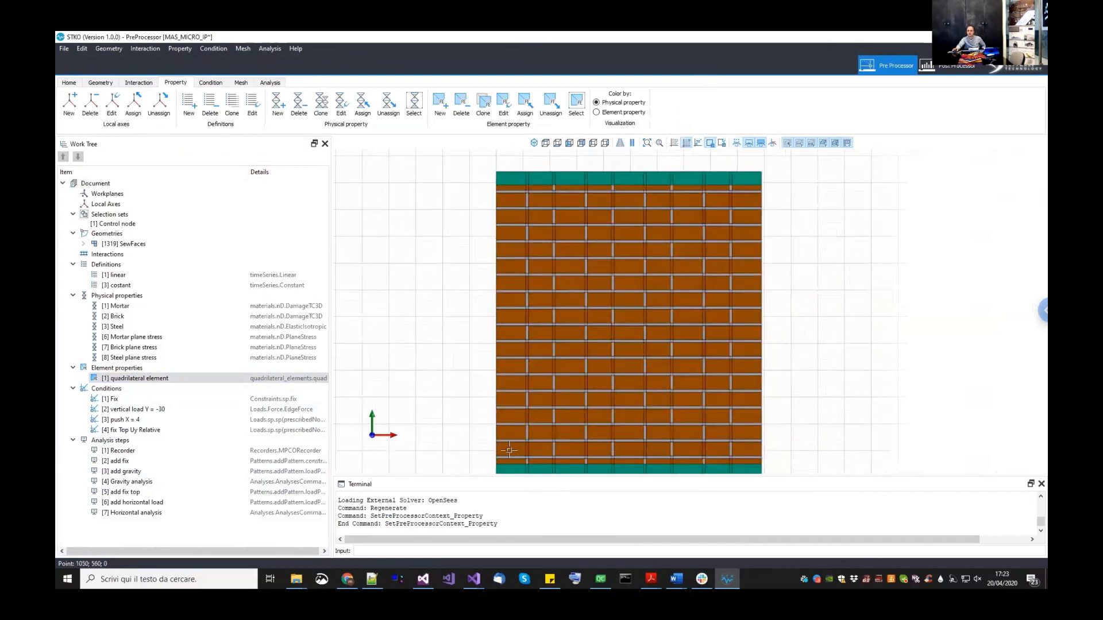
# - Examine the bricks, mortar joints and end strips up close at the wall's base and top edge
pyautogui.scroll(2, 794, 469)
pyautogui.moveTo(793, 469); pyautogui.dragTo(817, 417, button='middle')
pyautogui.moveTo(407, 415); pyautogui.dragTo(500, 416, button='middle')
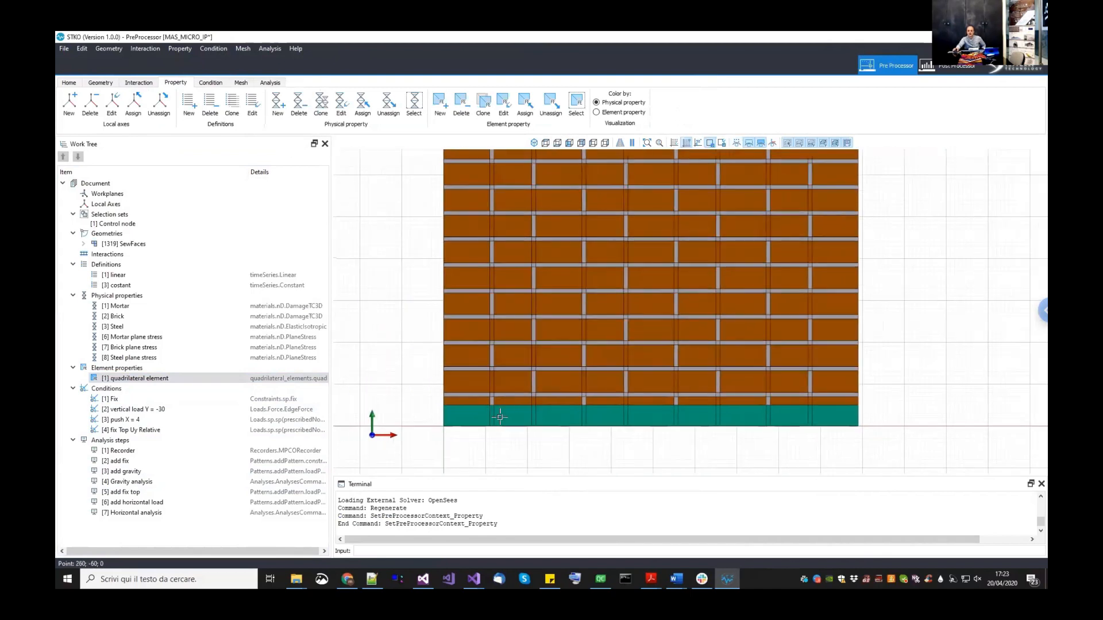
pyautogui.scroll(2, 425, 384)
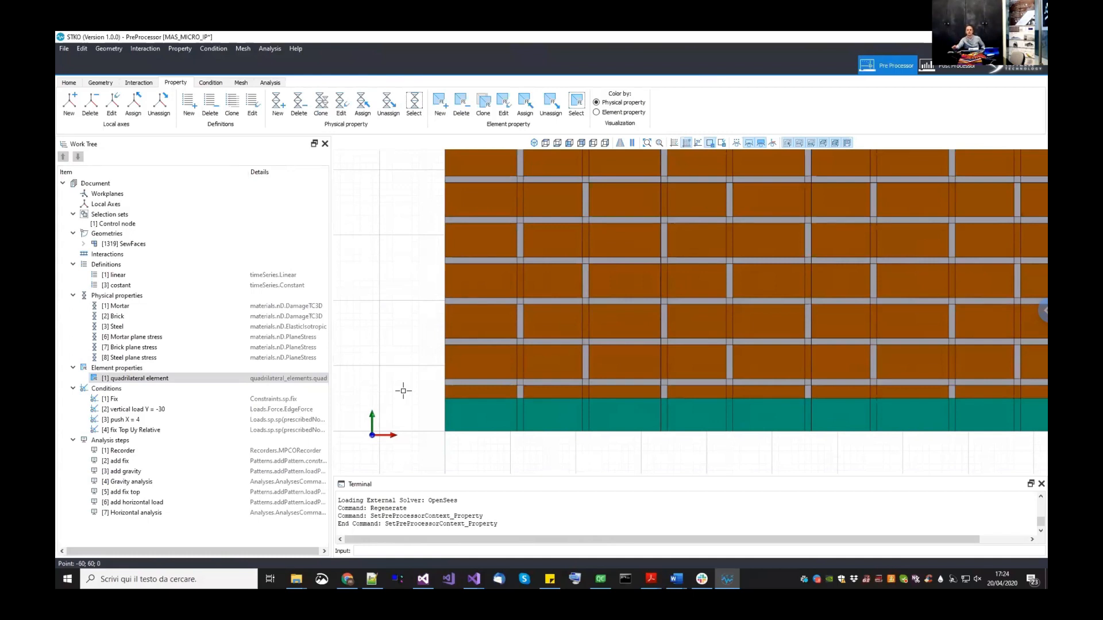
pyautogui.click(491, 360)
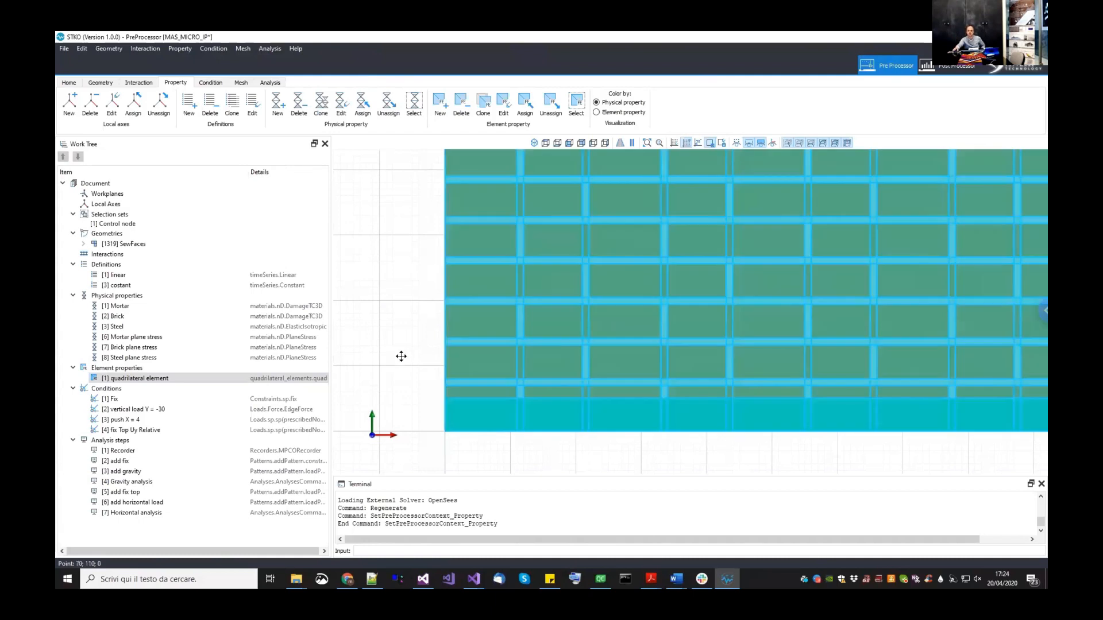
pyautogui.click(394, 381)
pyautogui.scroll(-4, 402, 368)
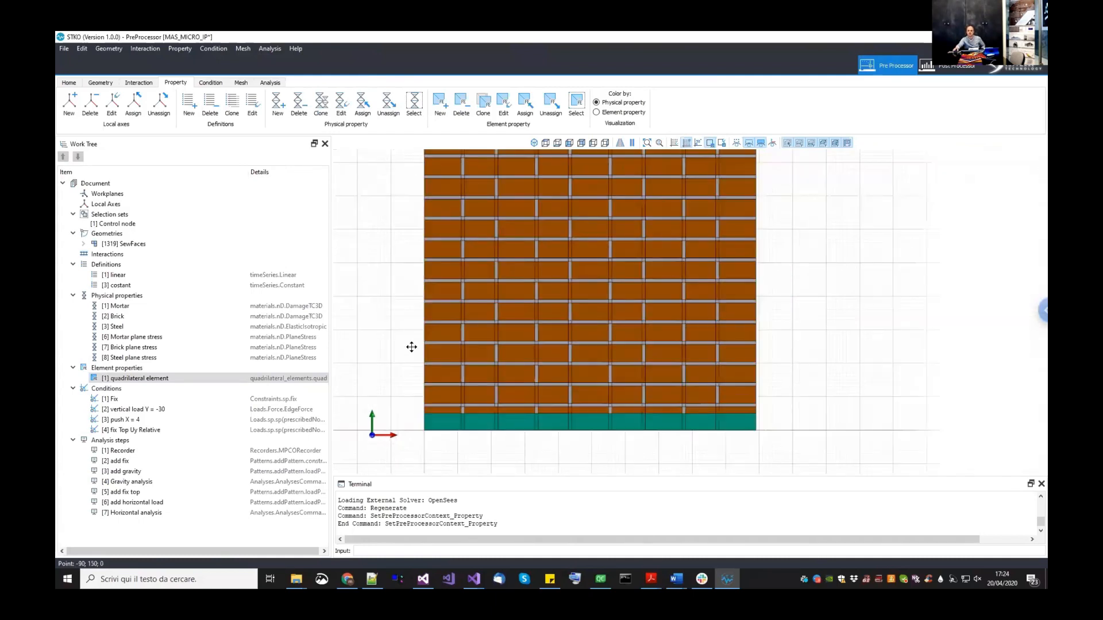
pyautogui.moveTo(411, 347); pyautogui.dragTo(411, 414, button='middle')
pyautogui.moveTo(410, 199); pyautogui.dragTo(403, 310, button='middle')
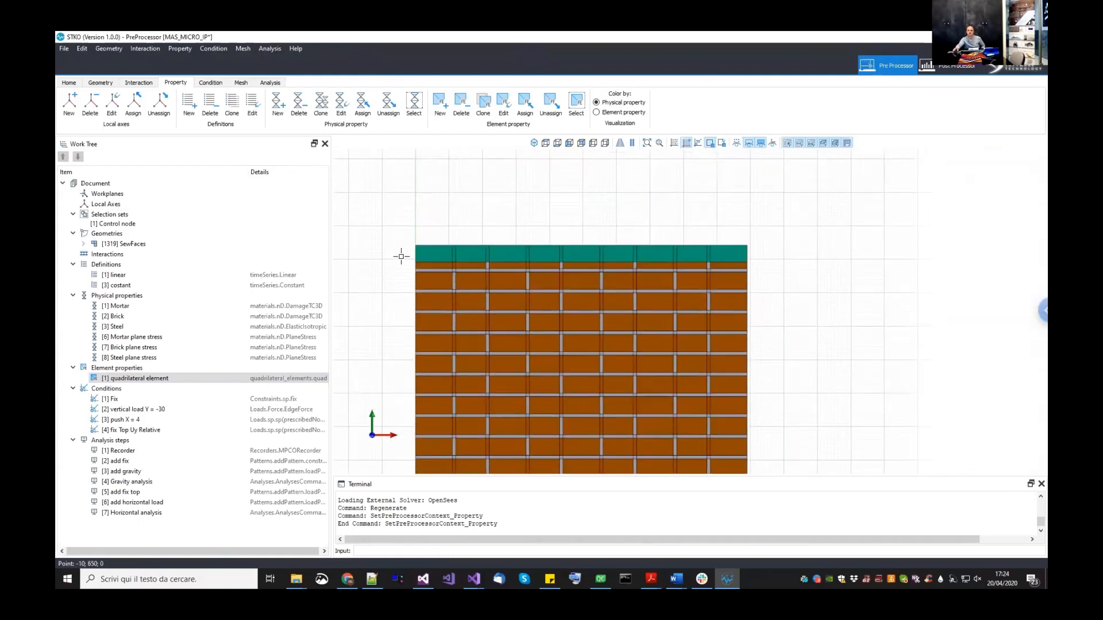
pyautogui.scroll(3, 401, 256)
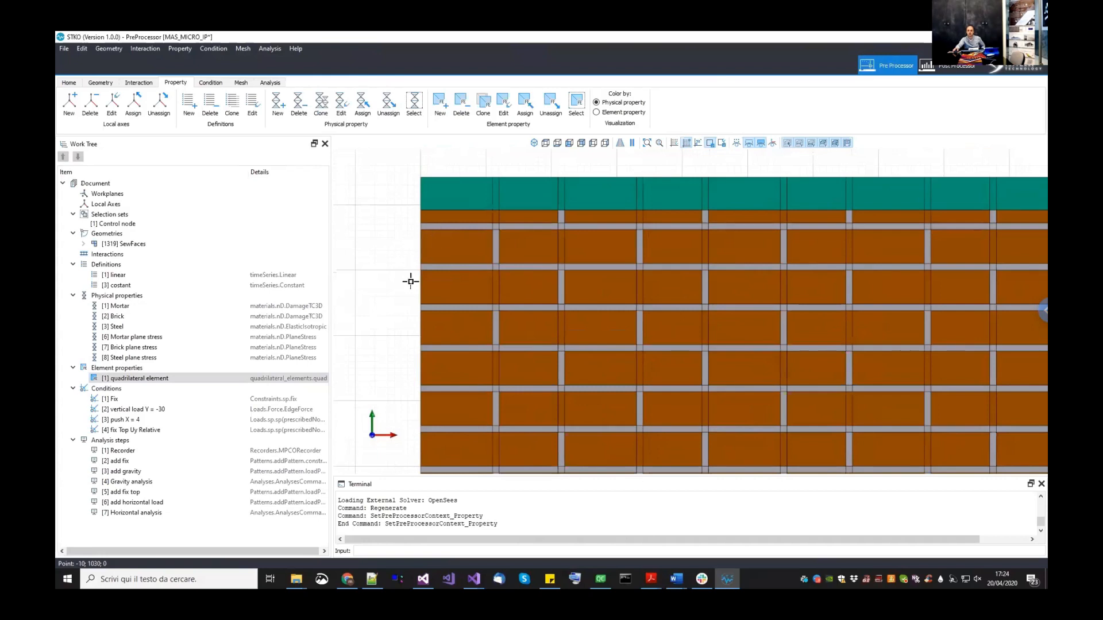
pyautogui.scroll(3, 418, 275)
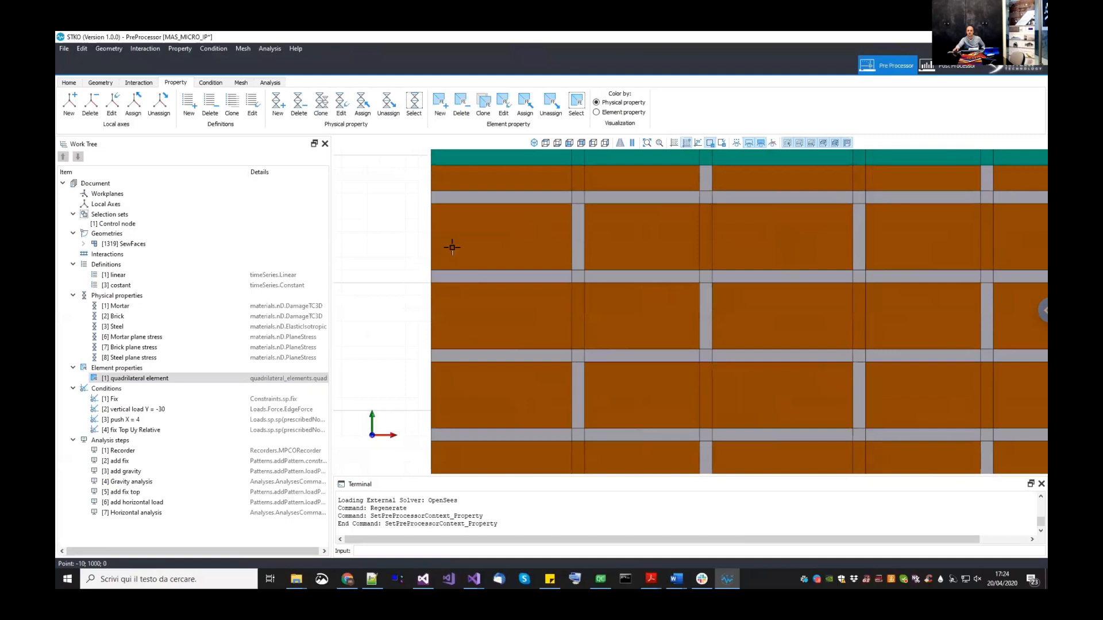
pyautogui.scroll(-1, 417, 282)
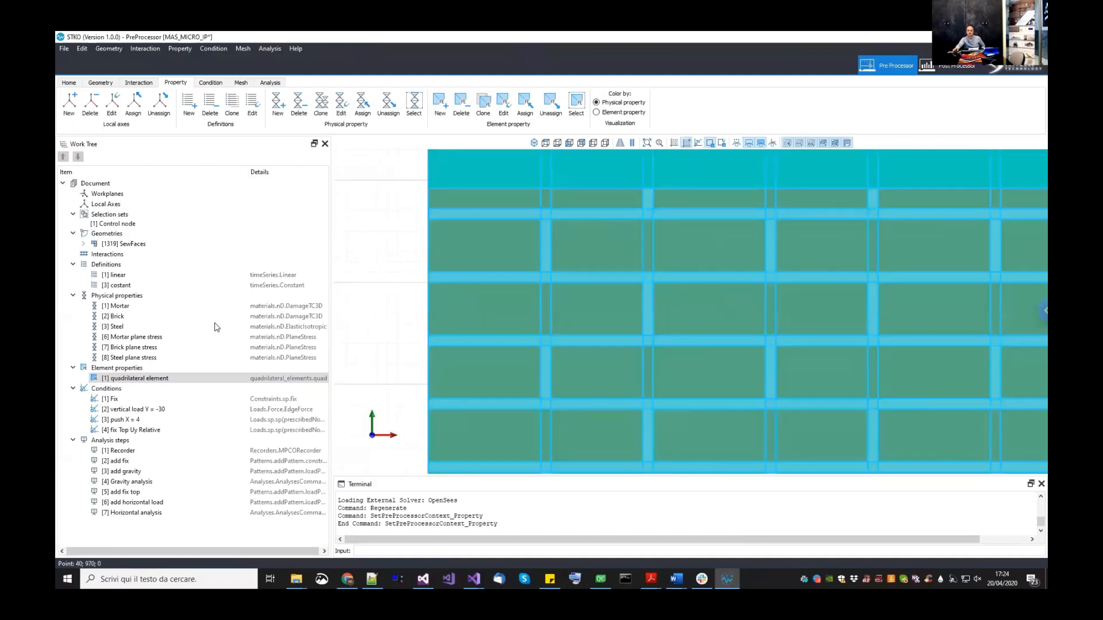
# - Select the Steel material and the Mortar material in turn, and view the whole wall
pyautogui.click(229, 326)
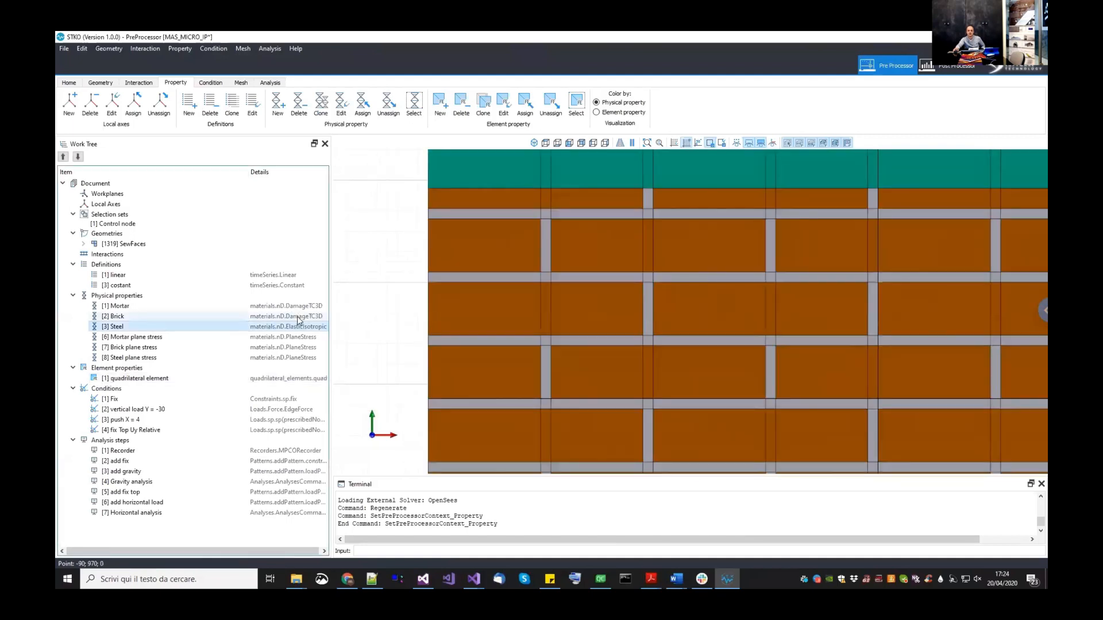
pyautogui.click(287, 306)
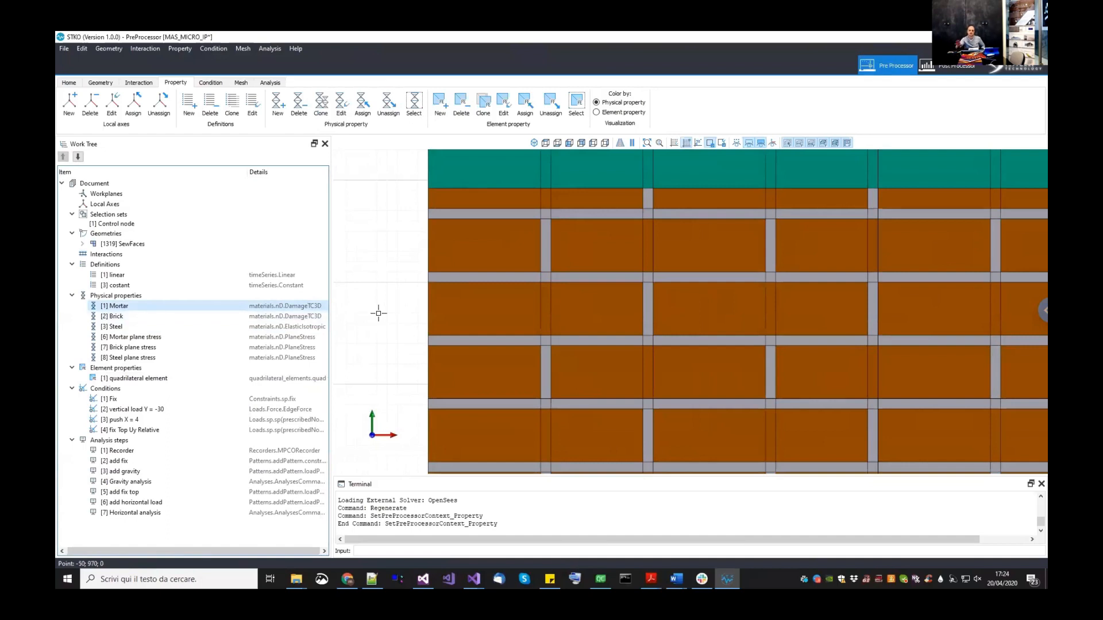
pyautogui.scroll(-5, 378, 313)
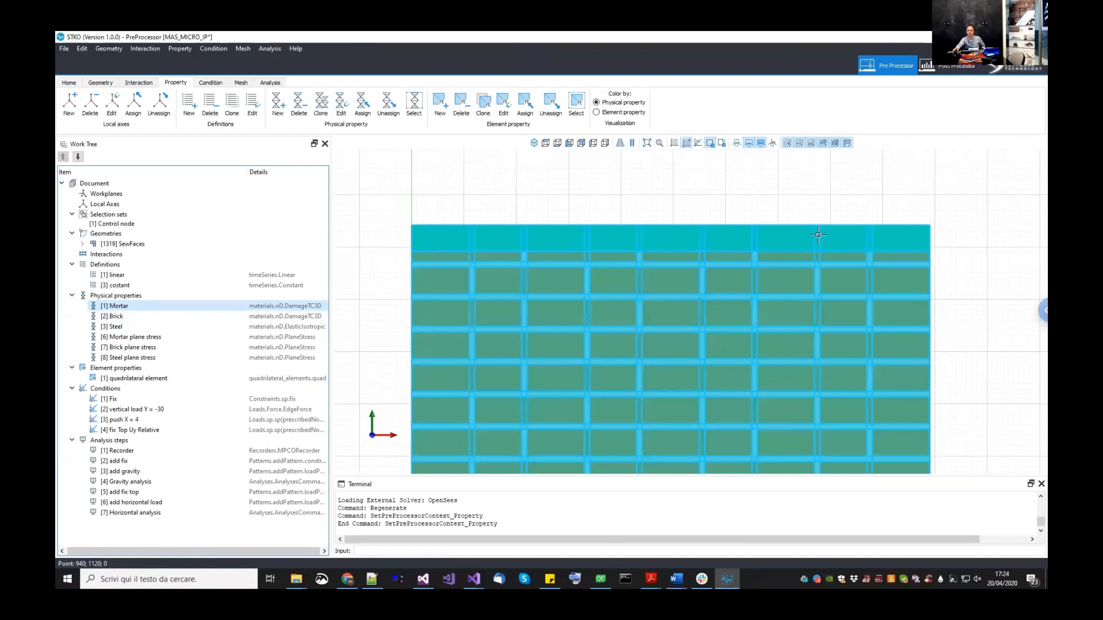
pyautogui.scroll(-3, 960, 311)
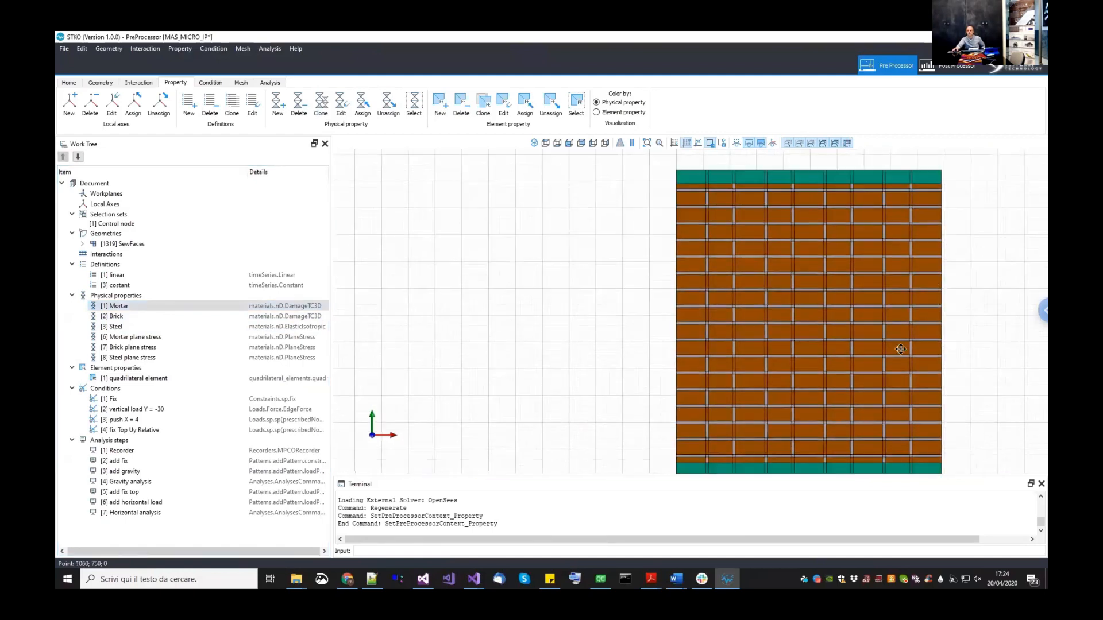
pyautogui.moveTo(974, 277); pyautogui.dragTo(635, 366, button='middle')
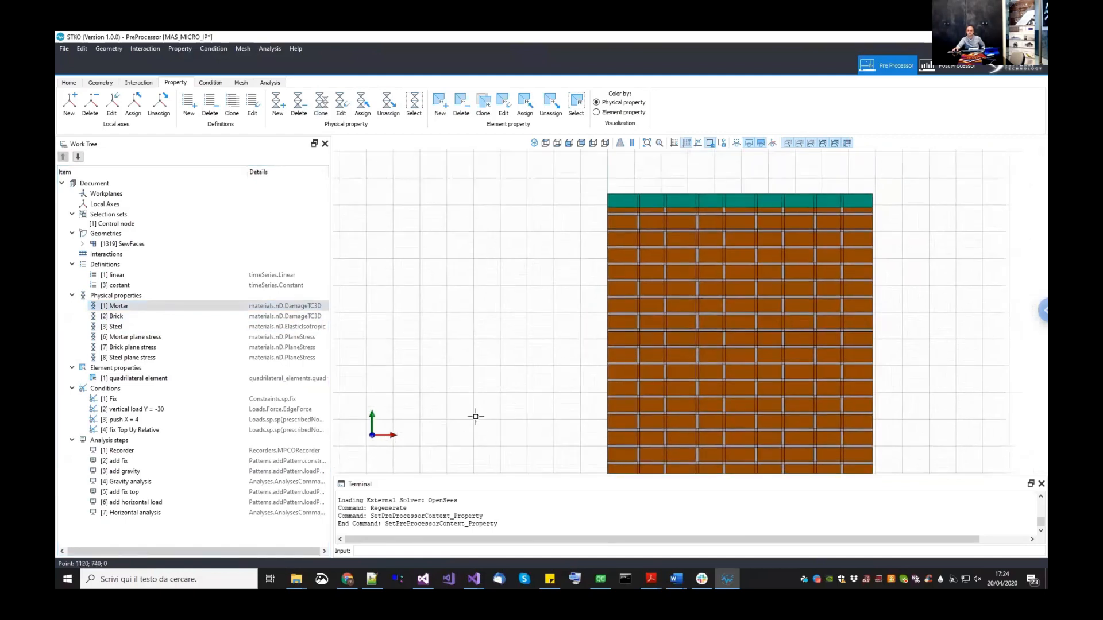
pyautogui.scroll(-2, 576, 246)
pyautogui.moveTo(571, 249); pyautogui.dragTo(530, 249, button='middle')
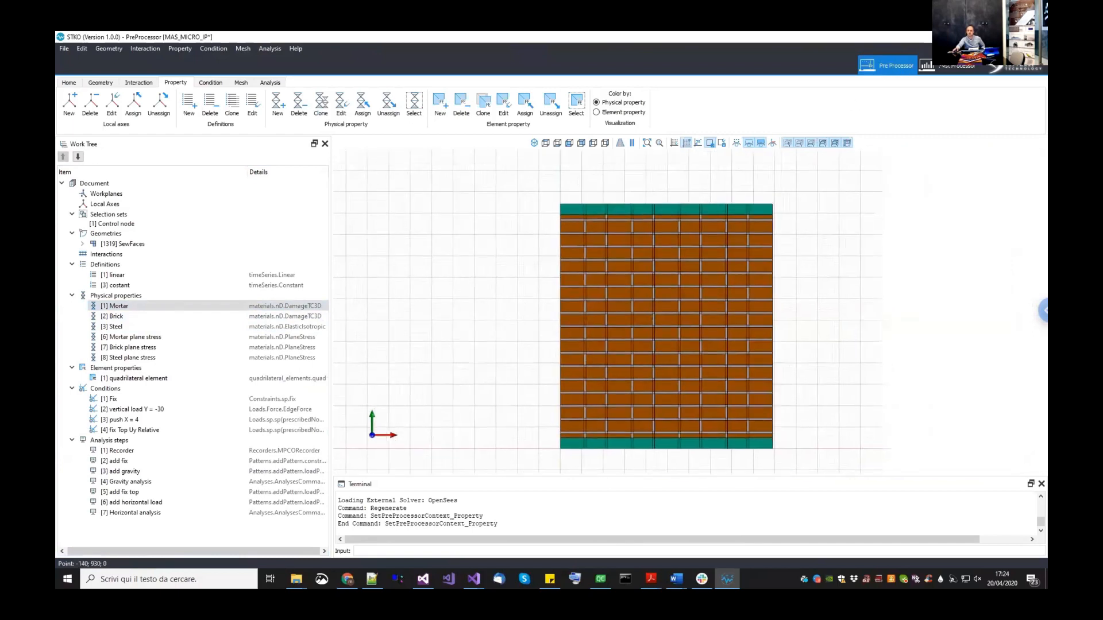
# - Switch to the post-processor and open the results database MAS_MICRO_IP.mpco
pyautogui.click(944, 65)
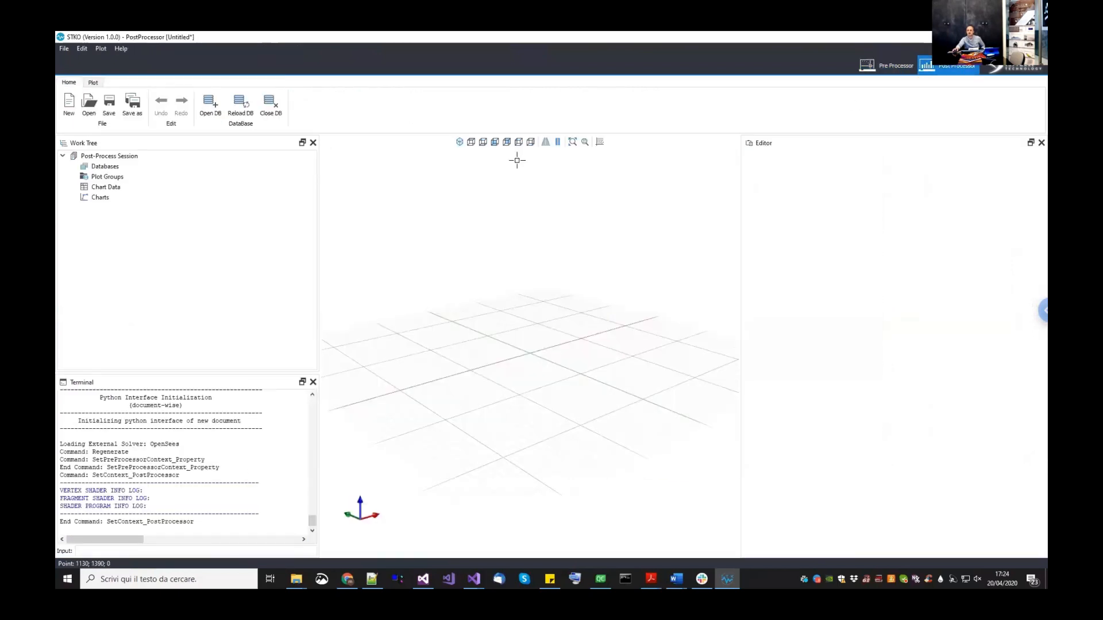
pyautogui.click(210, 105)
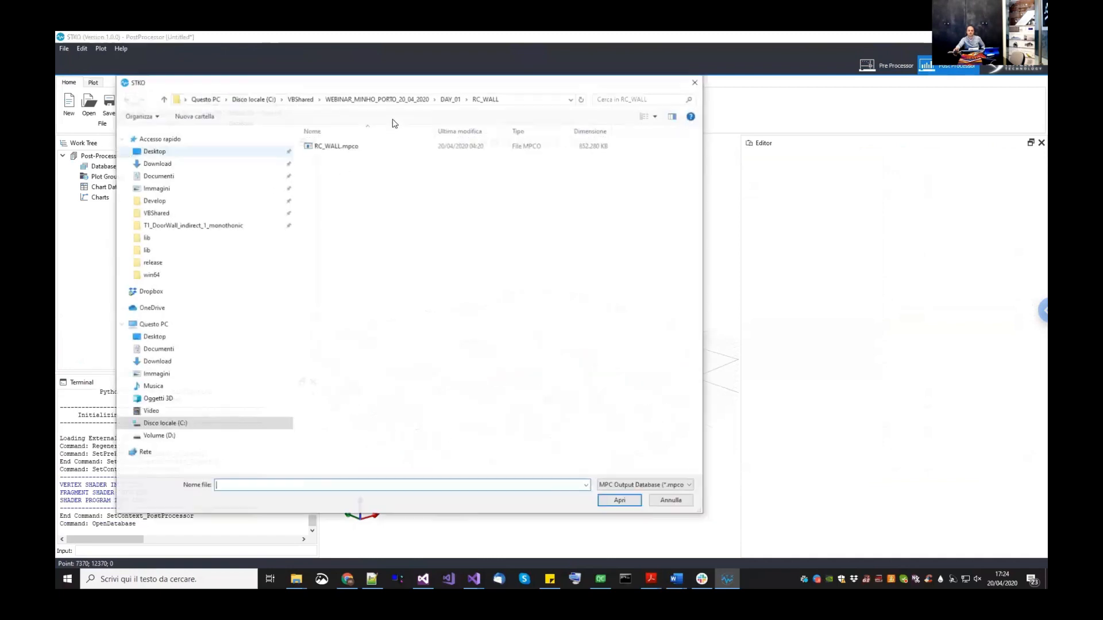
pyautogui.click(449, 98)
pyautogui.doubleClick(343, 178)
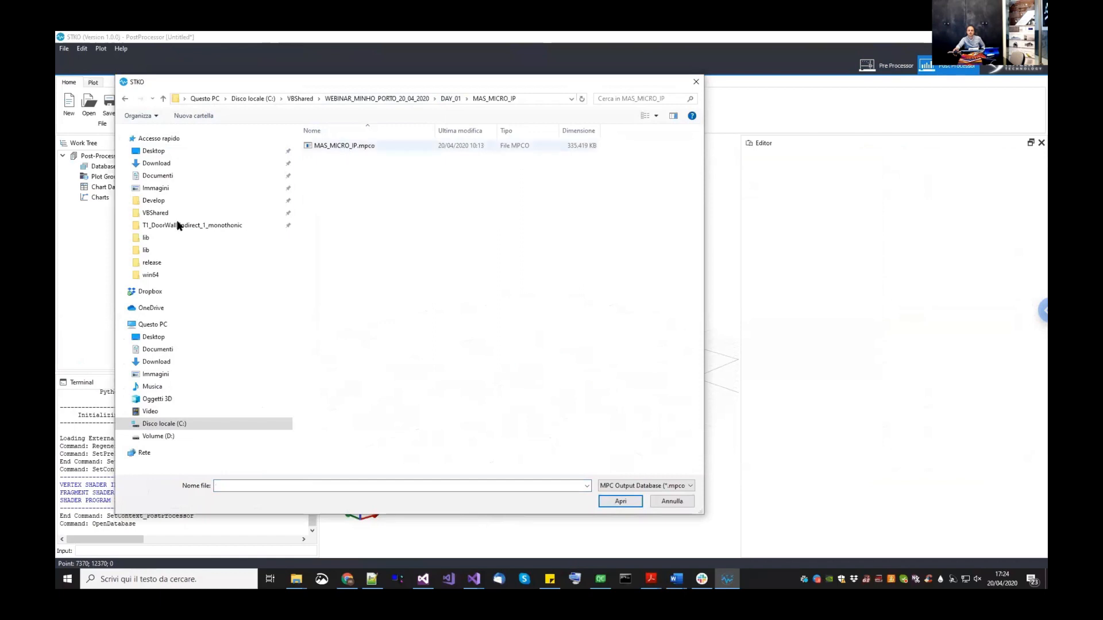
pyautogui.press('Return')
# - Create a plot group with a deformed shape plot and delete that plot, keeping the group
pyautogui.doubleClick(138, 198)
pyautogui.click(140, 207)
pyautogui.press('Delete')
# - Add a surface color map to the new plot group and show the wall in top view
pyautogui.rightClick(142, 199)
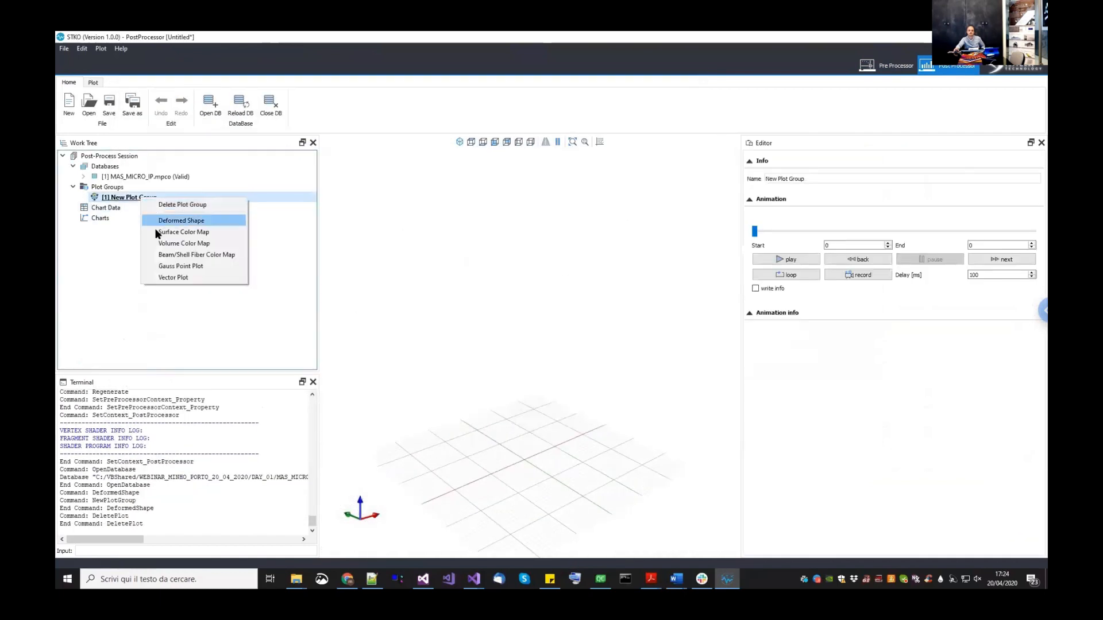
pyautogui.click(184, 231)
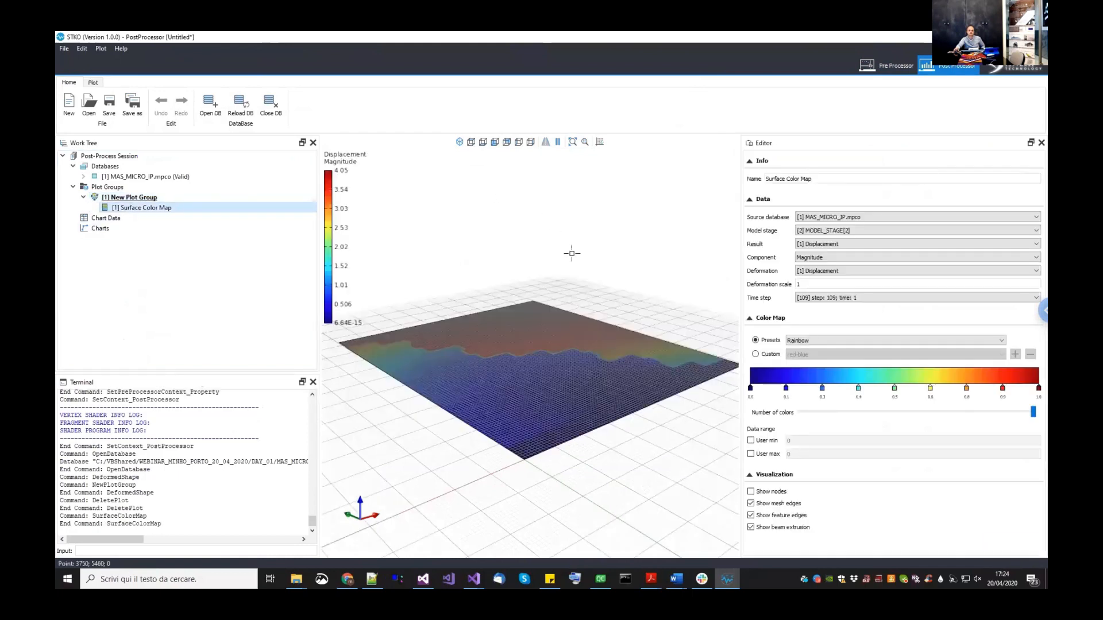
pyautogui.click(471, 142)
pyautogui.moveTo(571, 250); pyautogui.dragTo(570, 391, button='middle')
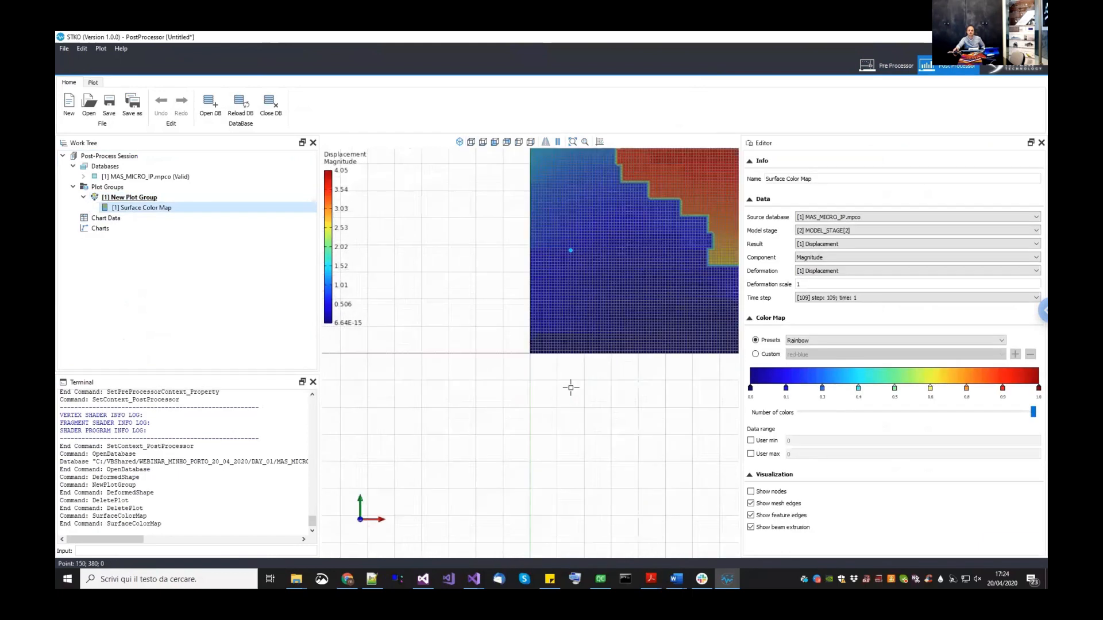
# - Hide the mesh edges of the surface color map and set its deformation scale to 10
pyautogui.scroll(6, 571, 388)
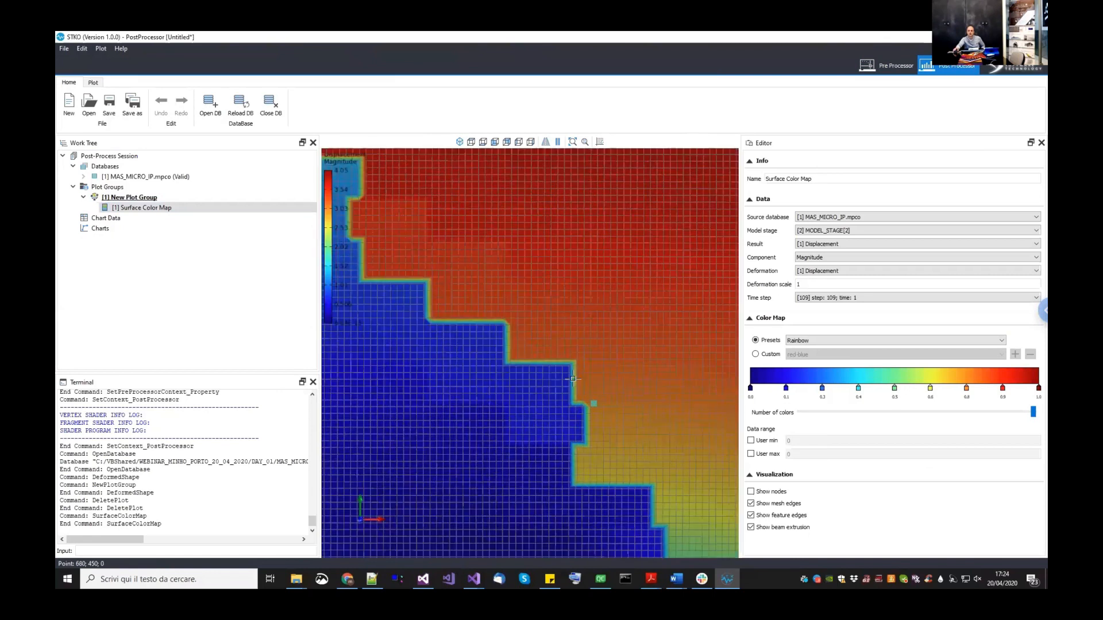
pyautogui.scroll(-5, 677, 443)
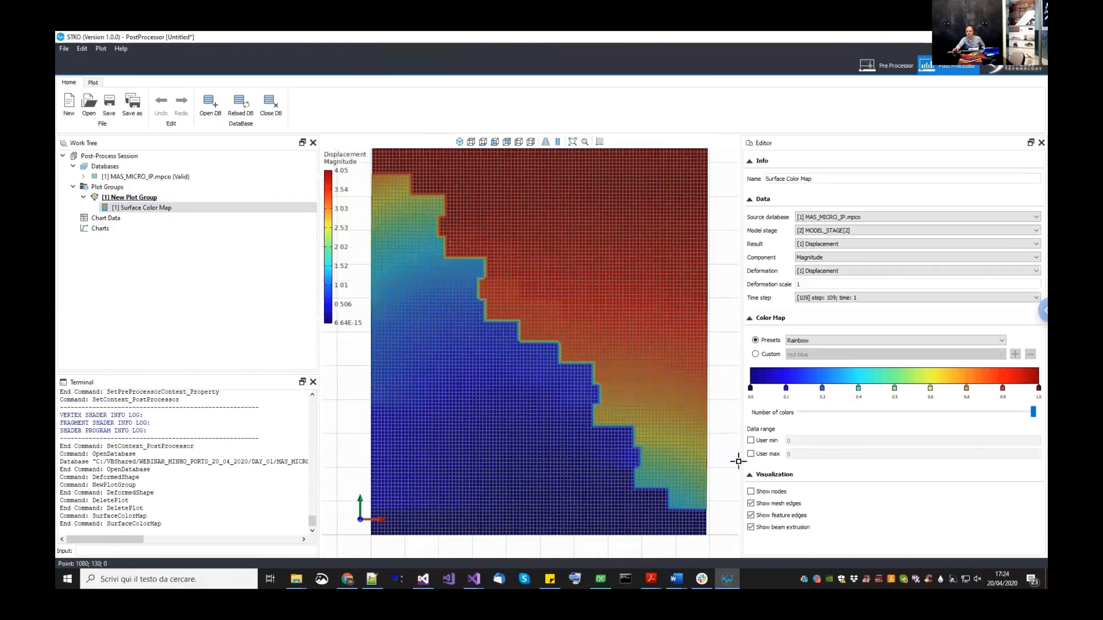
pyautogui.click(750, 503)
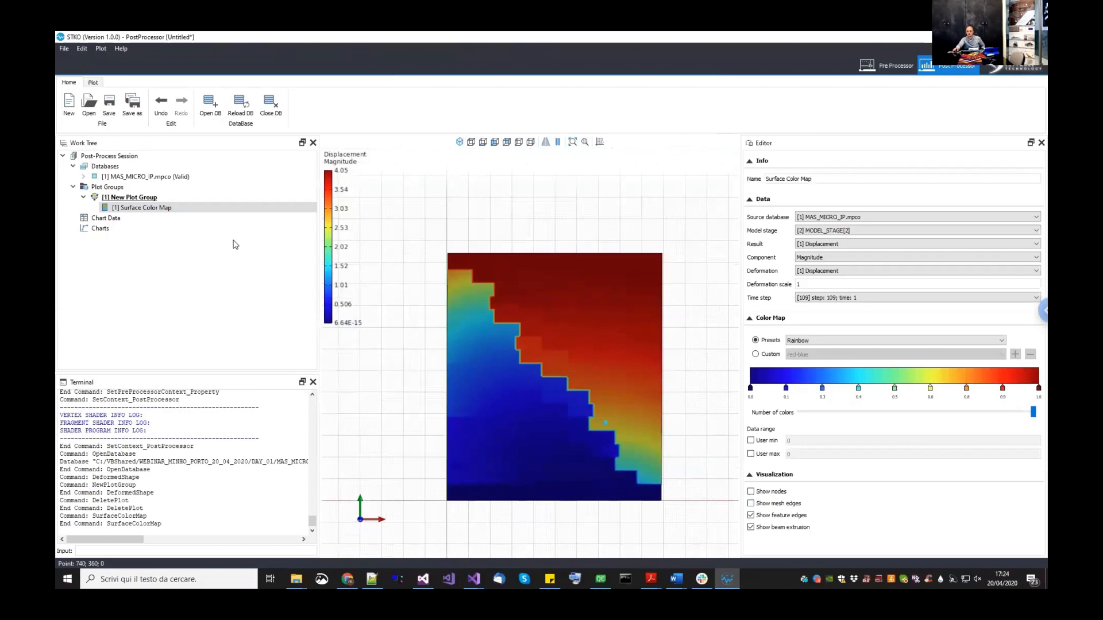
pyautogui.click(809, 287)
pyautogui.write('0')
pyautogui.press('Return')
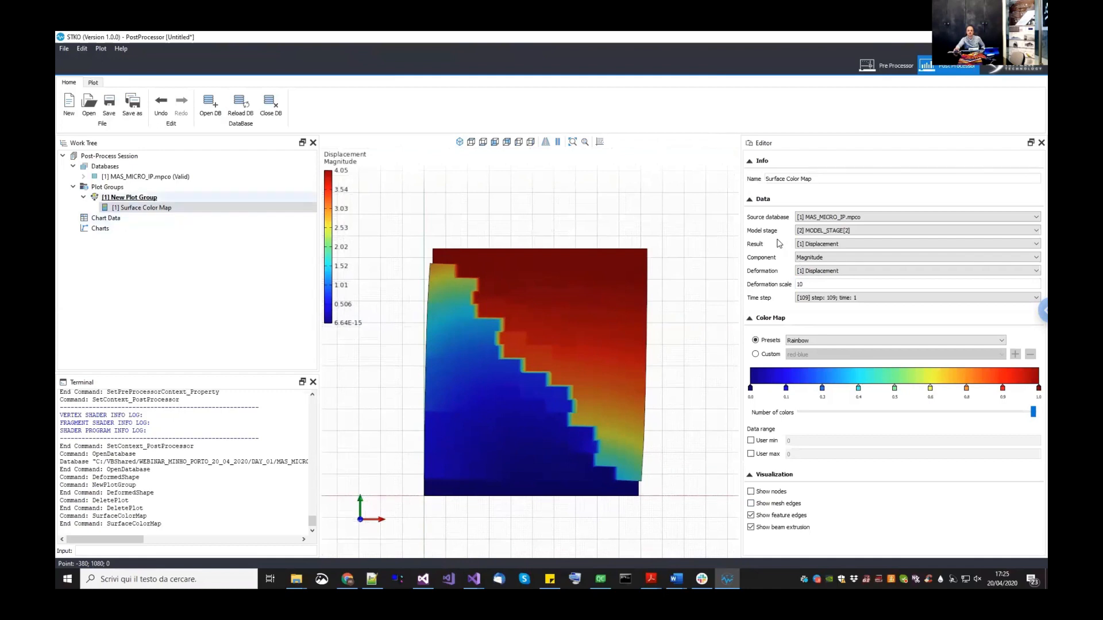
# - Scrub the plot group's animation from frame 1 to frame 110 and examine how the wall's displacement develops
pyautogui.click(129, 197)
pyautogui.click(755, 232)
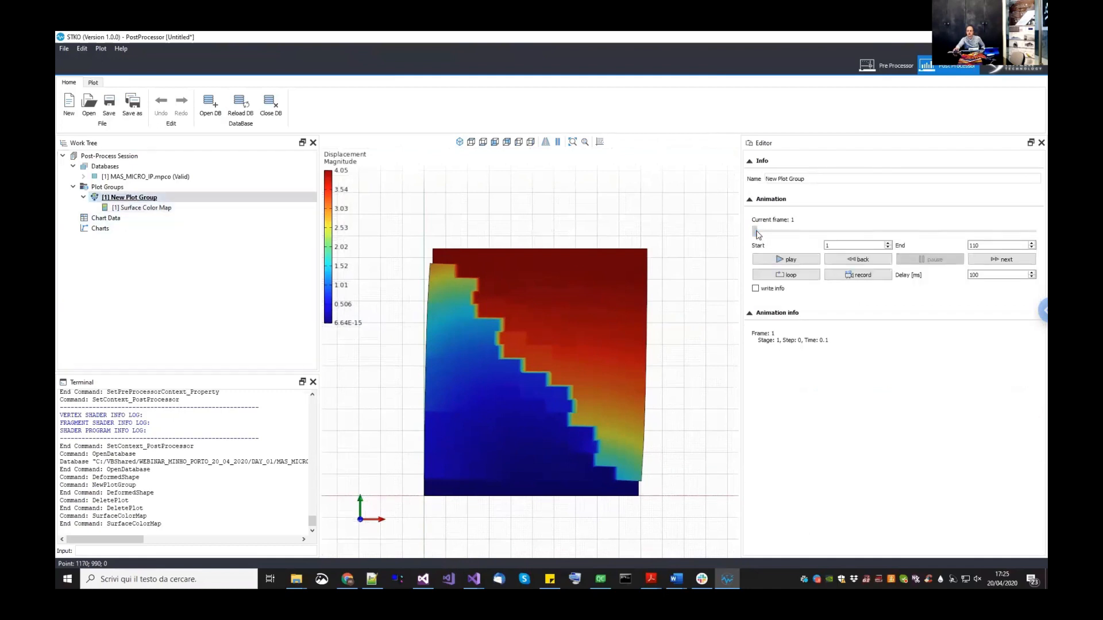
pyautogui.moveTo(758, 234); pyautogui.dragTo(771, 232)
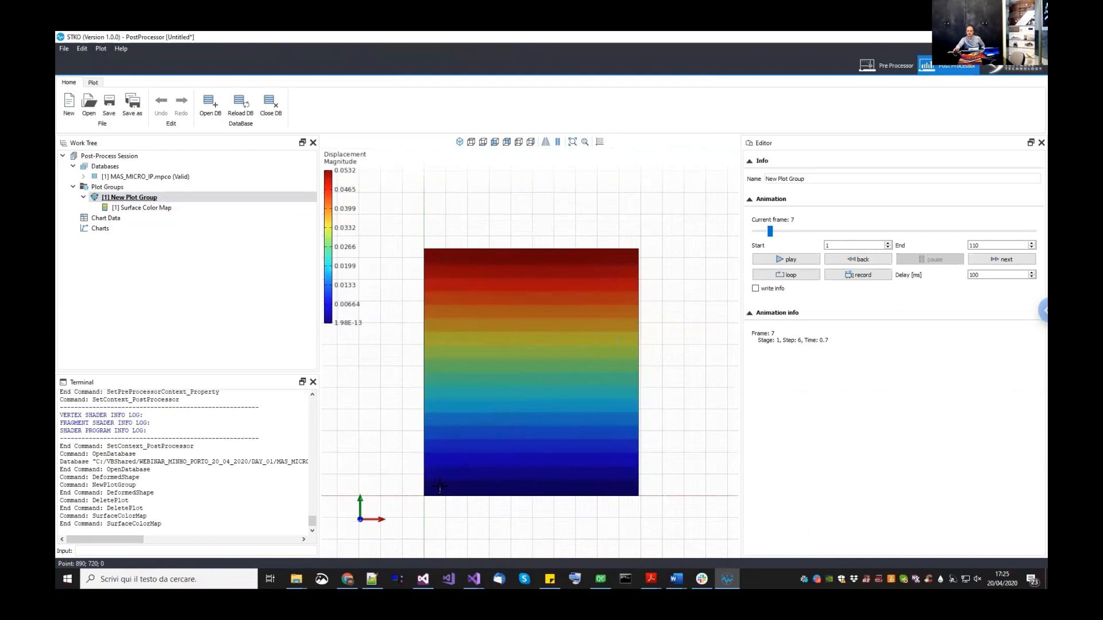
pyautogui.moveTo(299, 587)
pyautogui.moveTo(770, 232); pyautogui.dragTo(943, 233)
pyautogui.moveTo(954, 233); pyautogui.dragTo(1030, 229)
pyautogui.scroll(4, 646, 498)
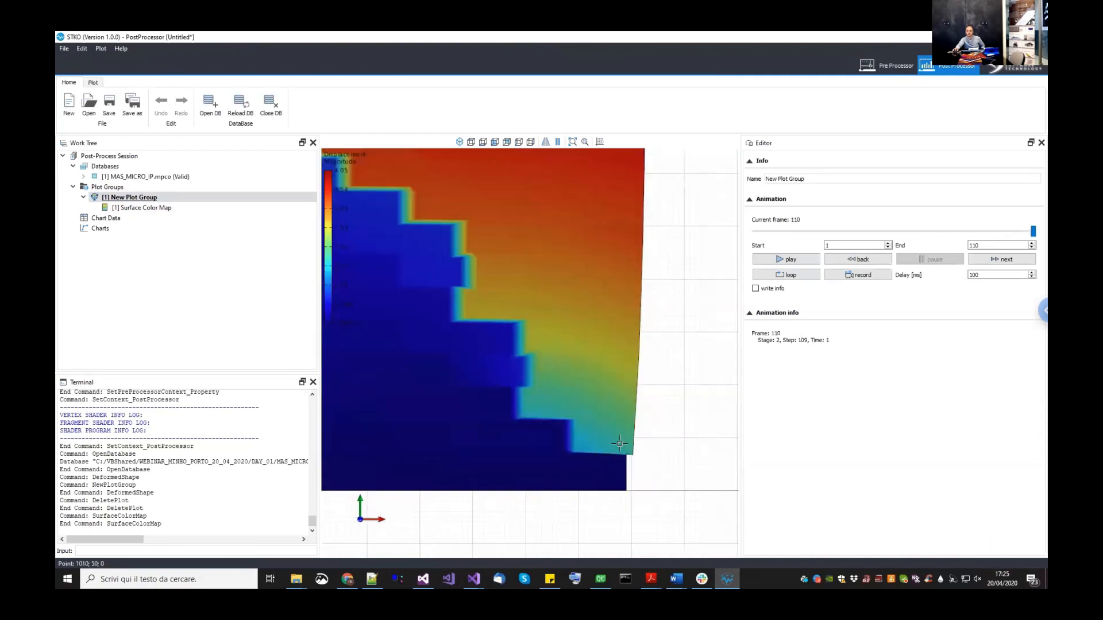
pyautogui.scroll(-4, 633, 451)
pyautogui.moveTo(632, 470); pyautogui.dragTo(638, 502, button='middle')
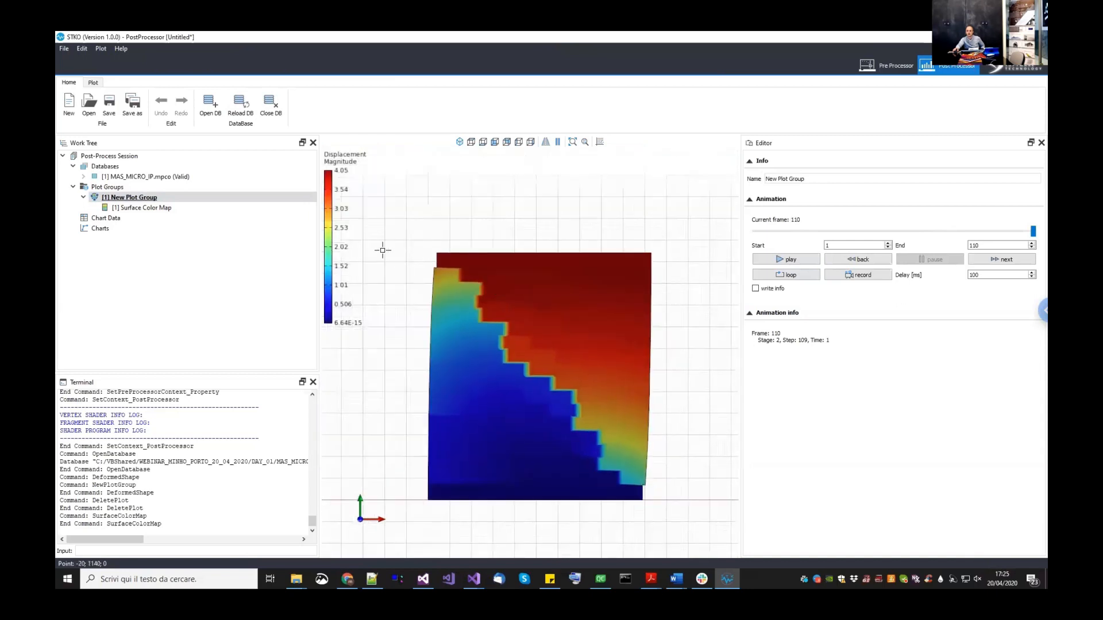
# - Change the surface color map's result to material.damage, component d+, and apply the Hot color preset
pyautogui.click(162, 207)
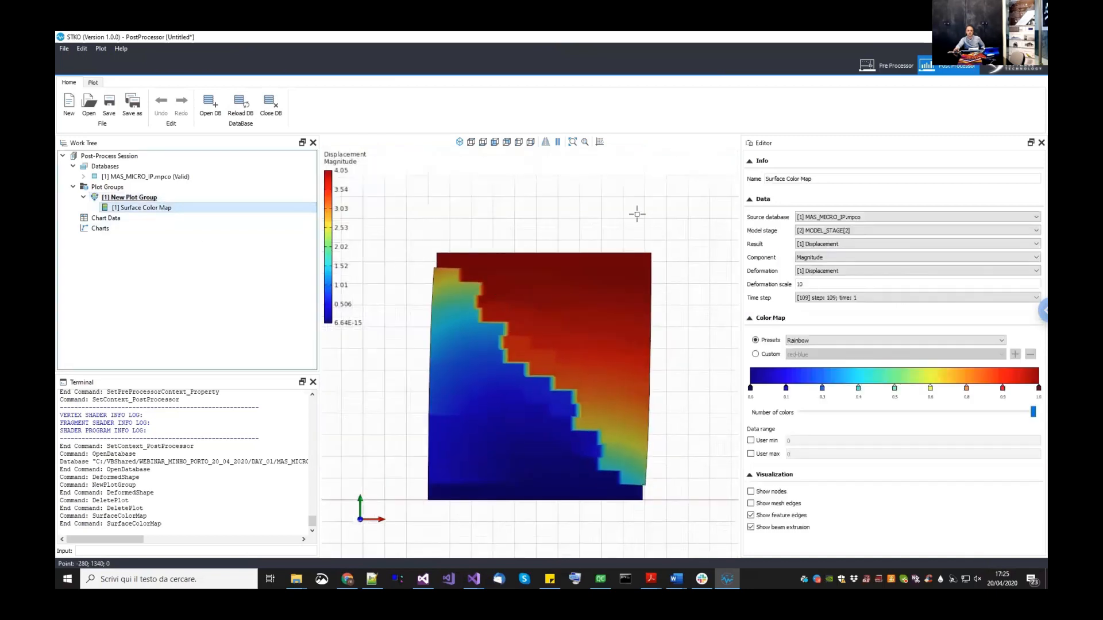
pyautogui.click(849, 243)
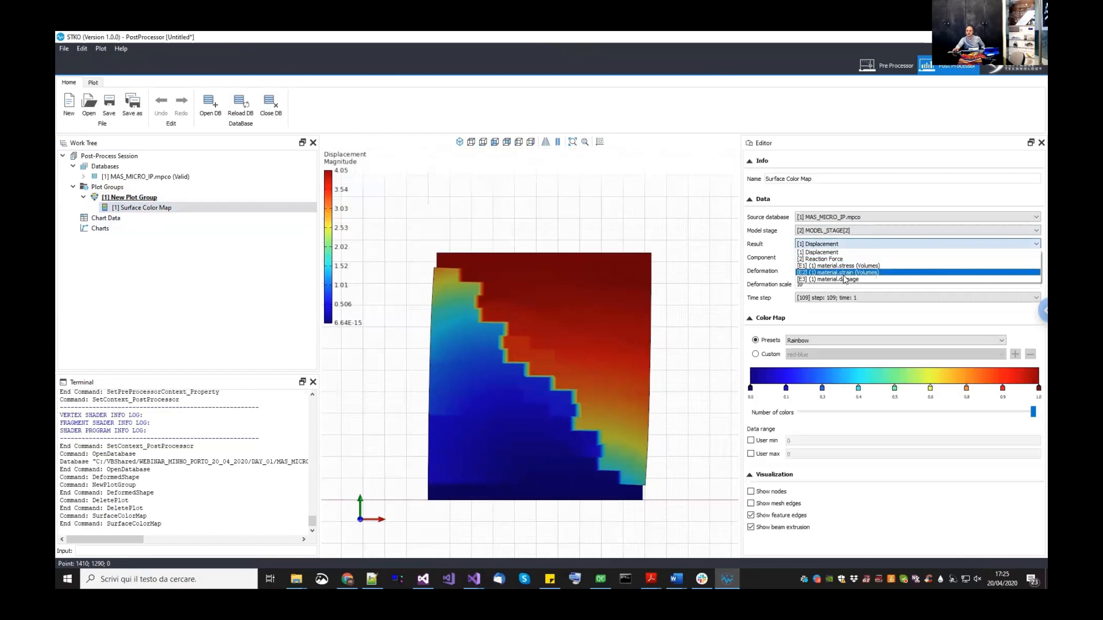
pyautogui.click(844, 279)
pyautogui.click(821, 354)
pyautogui.click(820, 362)
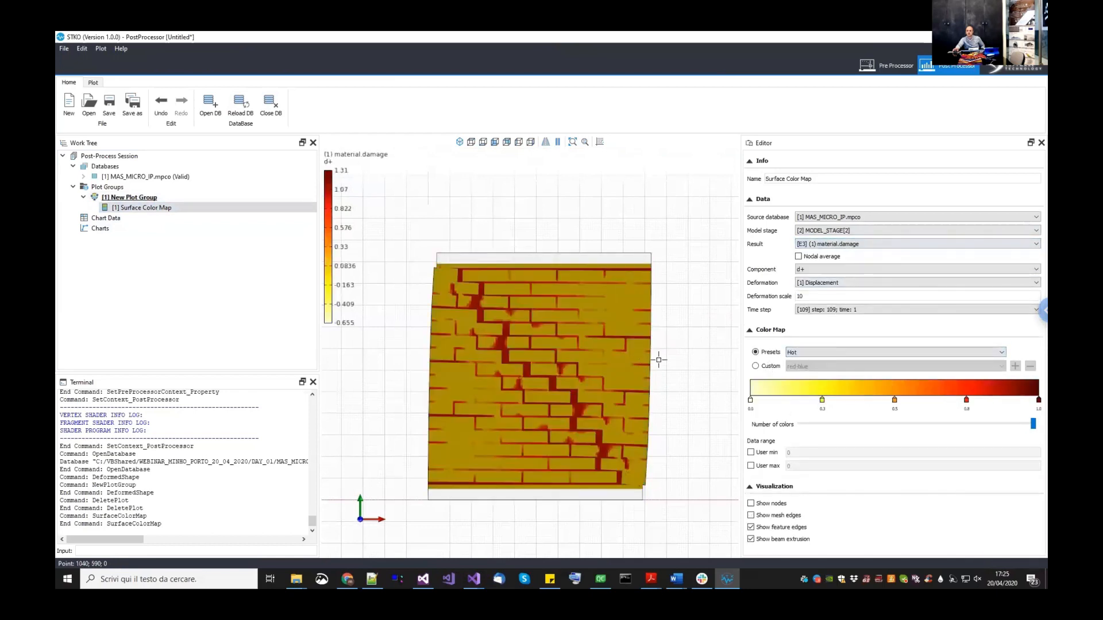
# - Limit the color map's data range to a user minimum of 0 and a user maximum of 1
pyautogui.click(766, 453)
pyautogui.click(775, 466)
pyautogui.write('1')
pyautogui.press('Return')
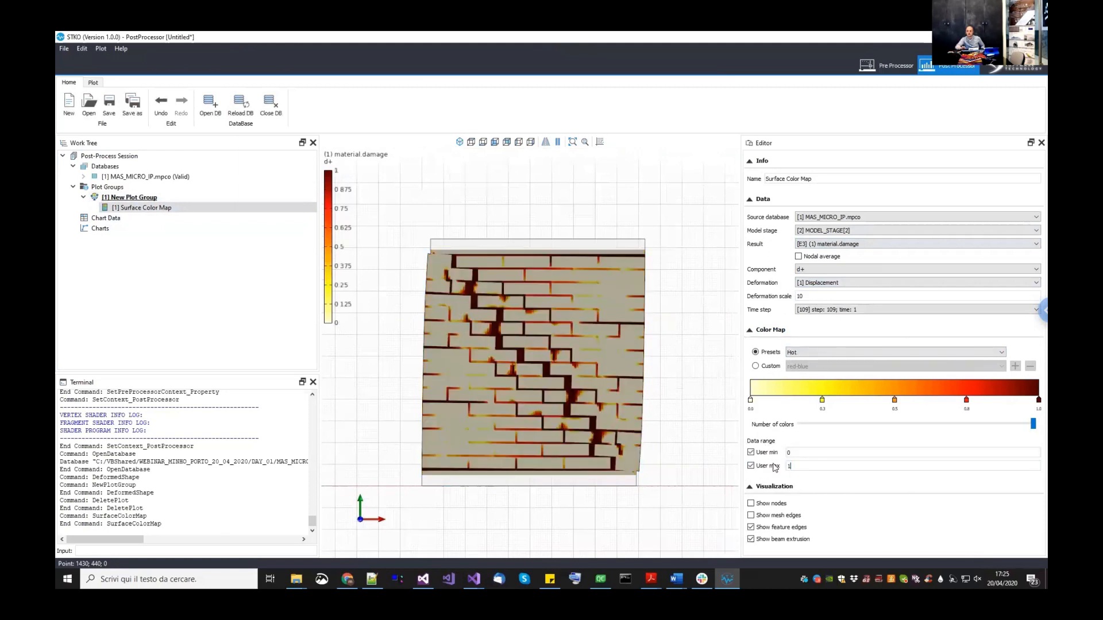
pyautogui.moveTo(633, 369); pyautogui.dragTo(631, 366, button='middle')
# - Scrub the plot group's animation through to frame 110 and examine how tensile damage spreads across the wall
pyautogui.click(161, 208)
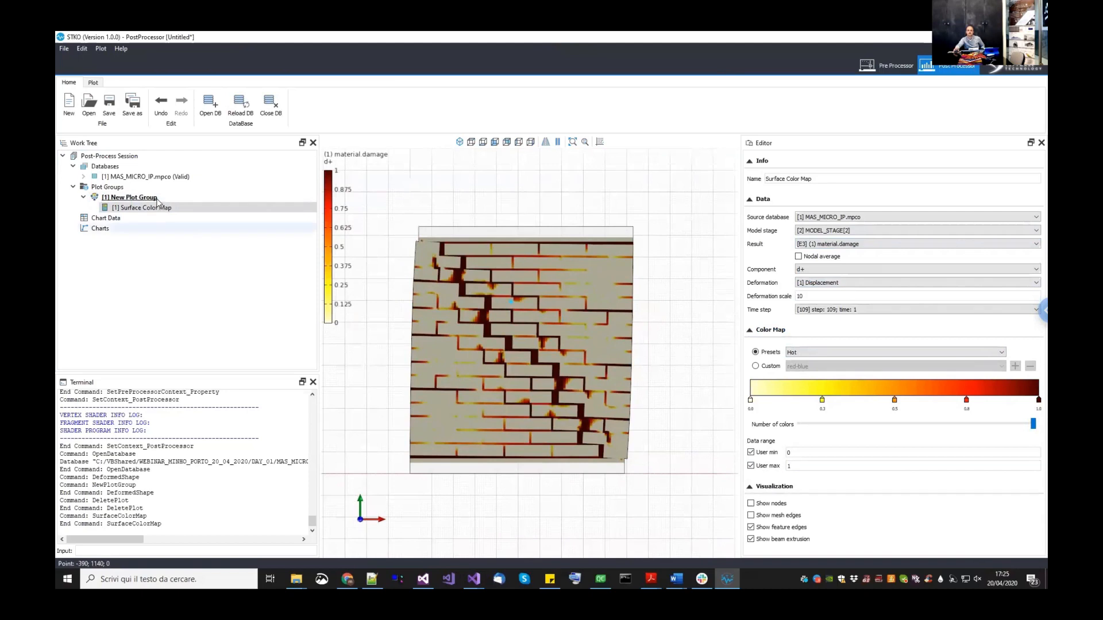
pyautogui.press('Up')
pyautogui.moveTo(757, 232); pyautogui.dragTo(801, 233)
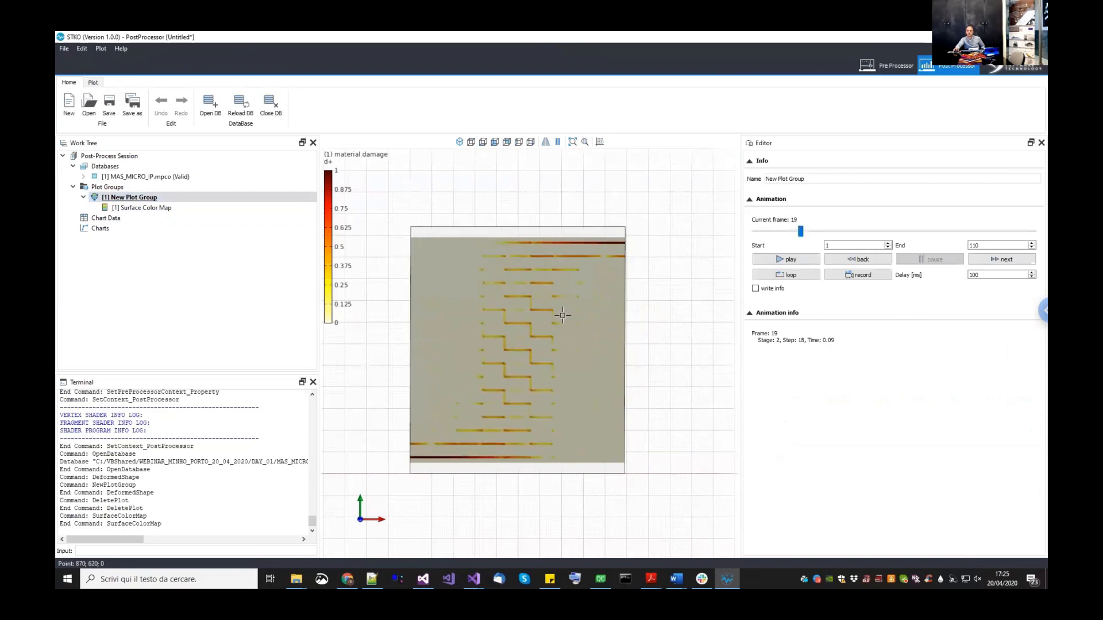
pyautogui.click(828, 234)
pyautogui.moveTo(854, 235); pyautogui.dragTo(970, 236)
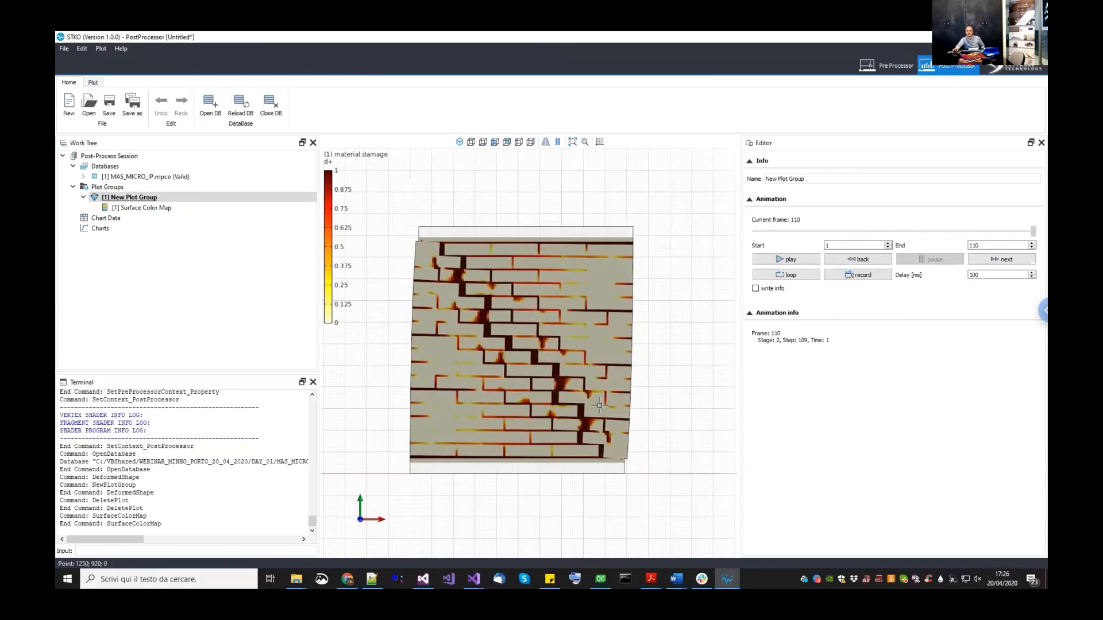
pyautogui.scroll(2, 598, 443)
pyautogui.scroll(1, 598, 443)
pyautogui.scroll(-4, 597, 443)
pyautogui.moveTo(488, 273); pyautogui.dragTo(555, 330, button='middle')
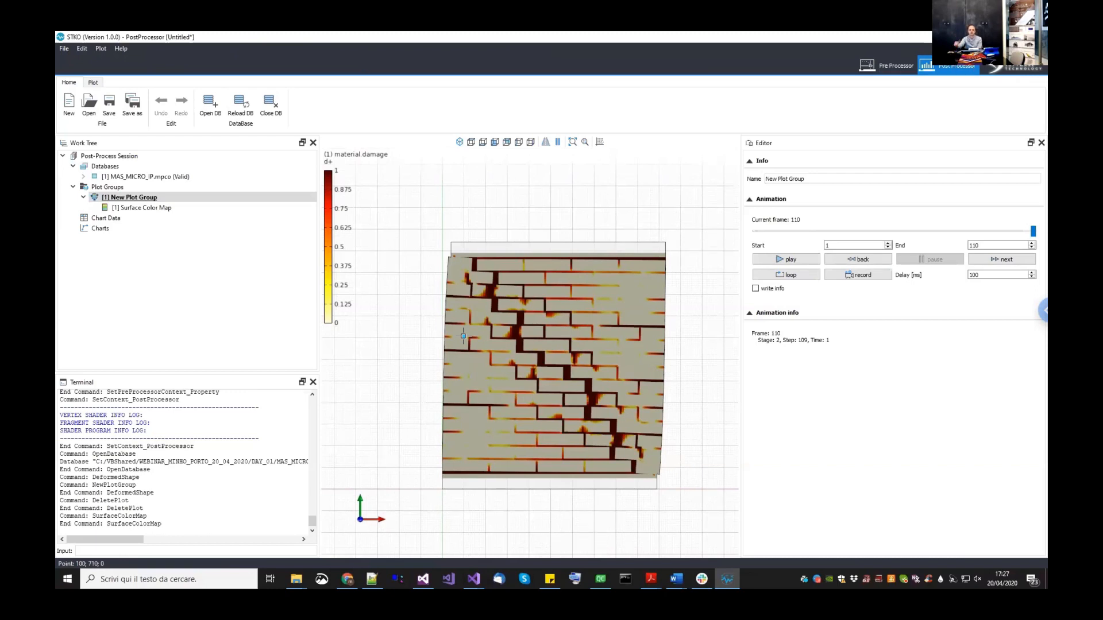
# - Start a new empty post-processor session, switch to the pre-processor and create a new document there
pyautogui.click(67, 103)
pyautogui.click(548, 318)
pyautogui.click(887, 65)
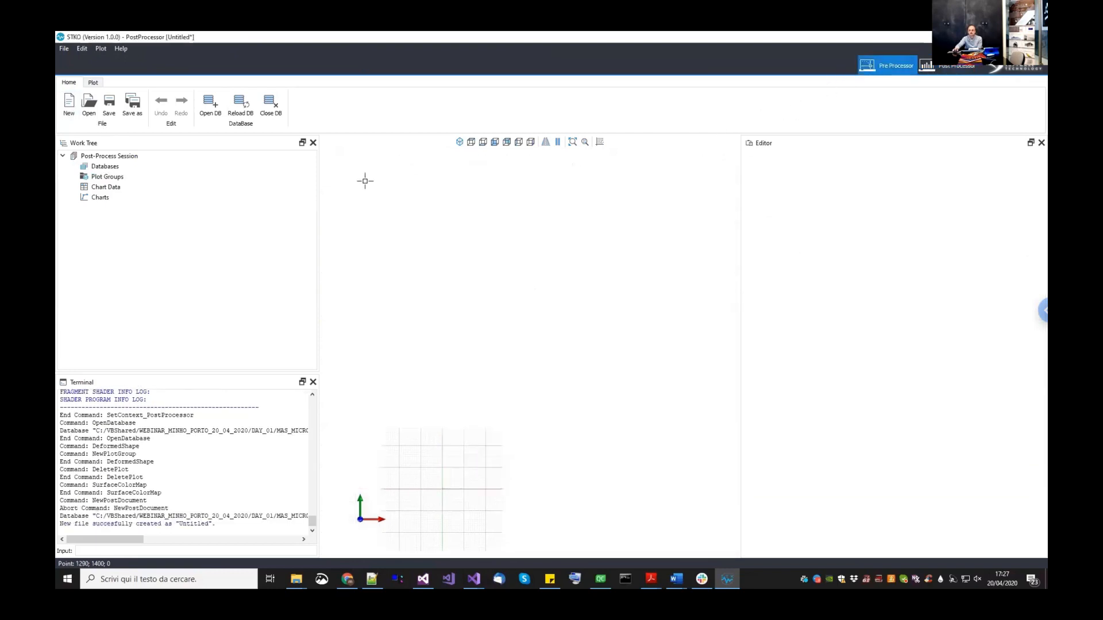
pyautogui.click(68, 83)
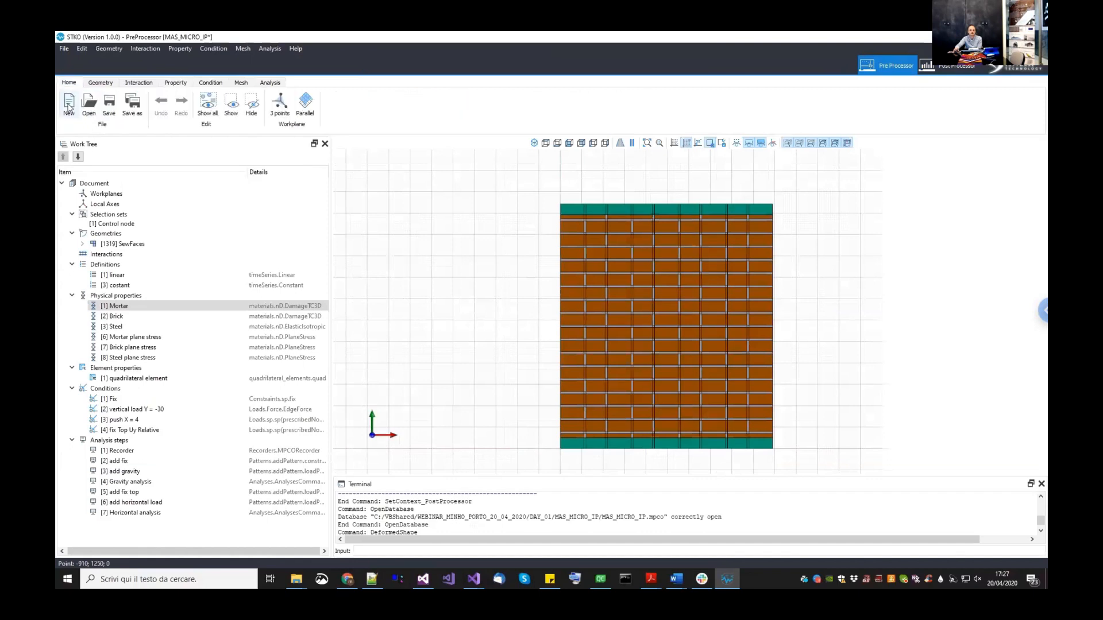
pyautogui.click(68, 104)
pyautogui.click(540, 319)
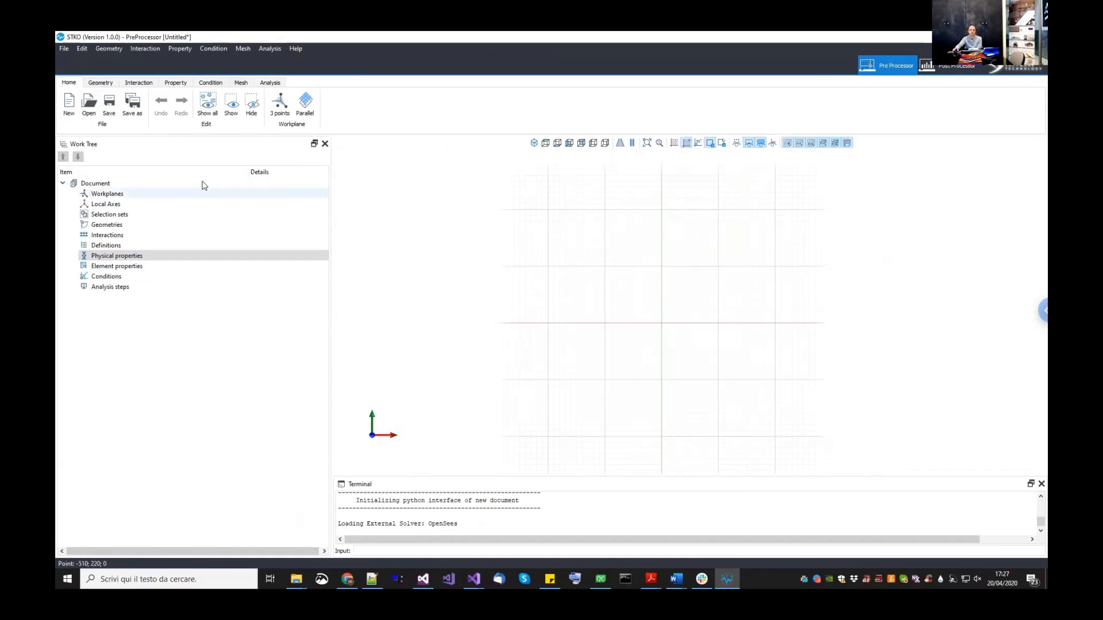
# - Import the geometry file basic_drawing.brep from the DAY_01/MAS_MICRO_IP folder
pyautogui.click(101, 82)
pyautogui.click(71, 105)
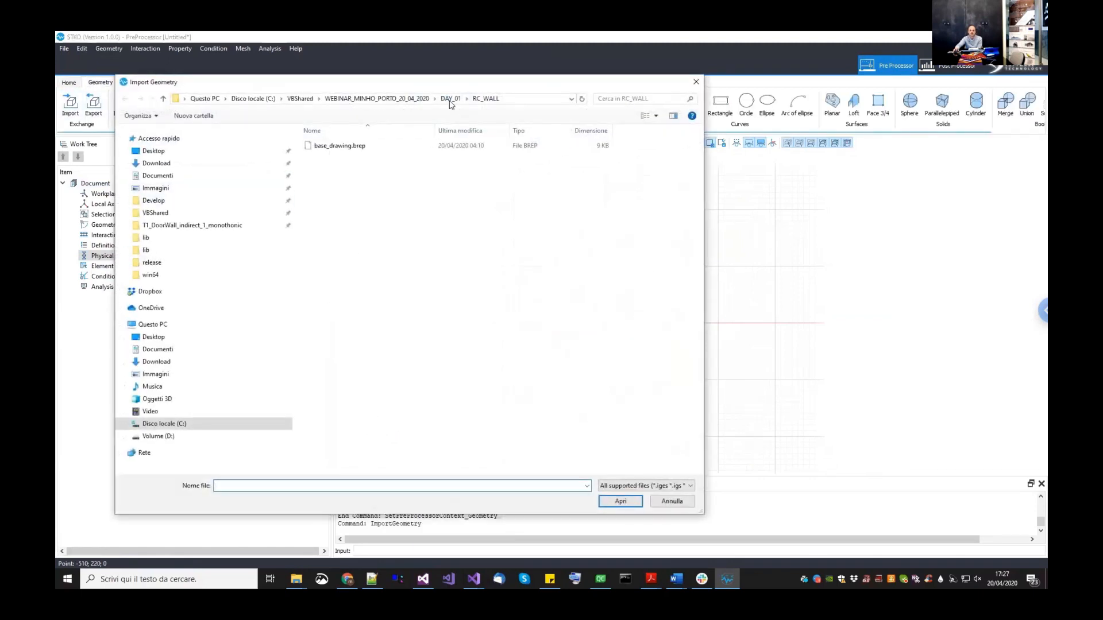
pyautogui.click(450, 100)
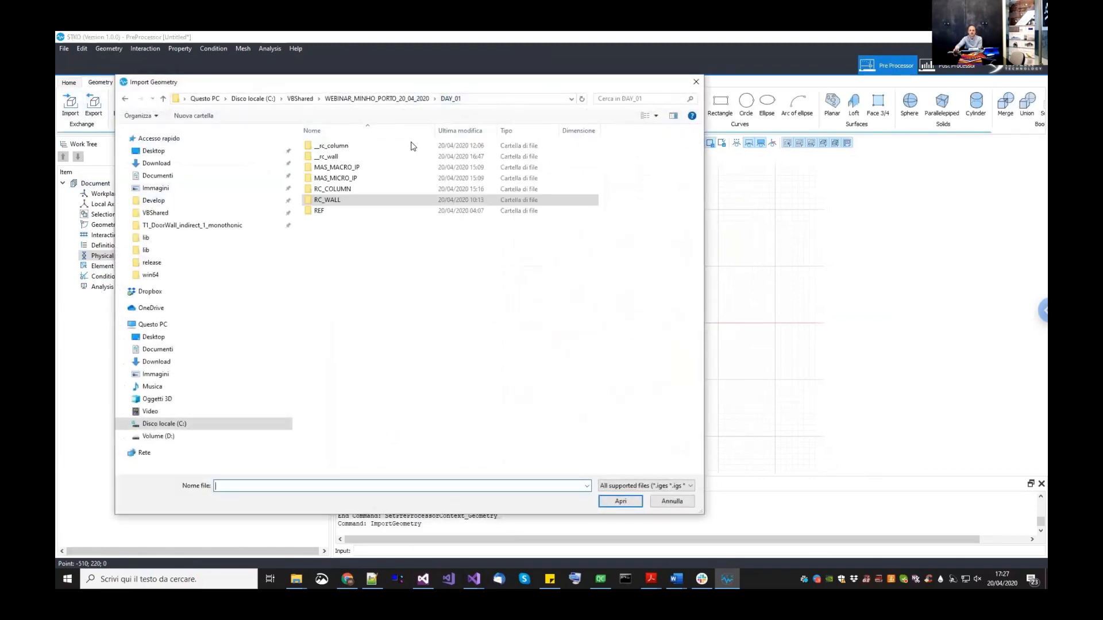
pyautogui.doubleClick(362, 178)
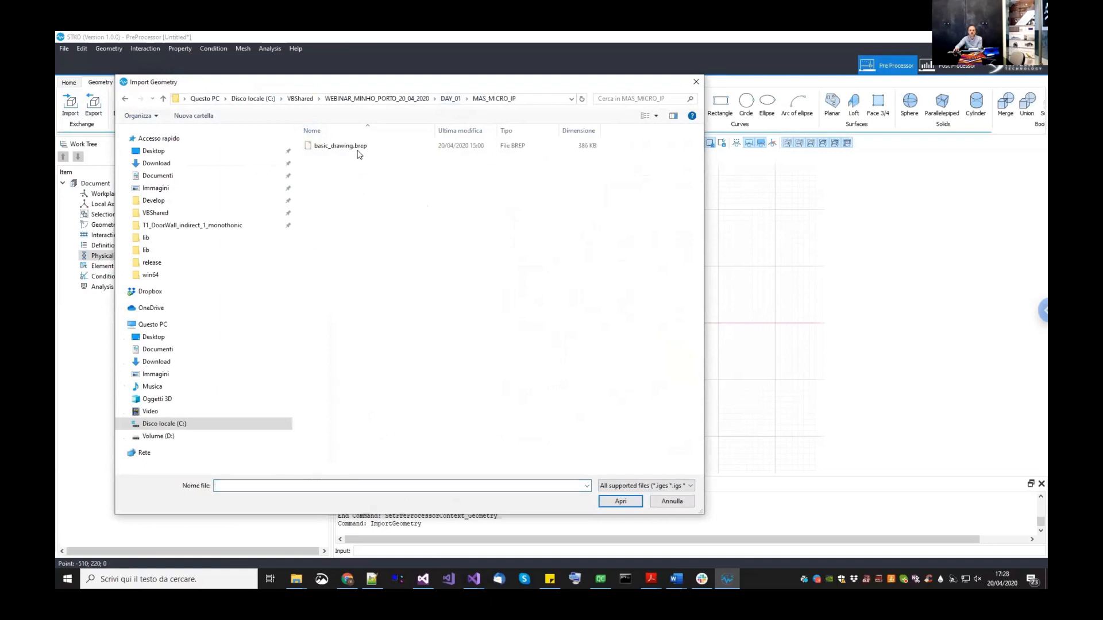
pyautogui.click(356, 151)
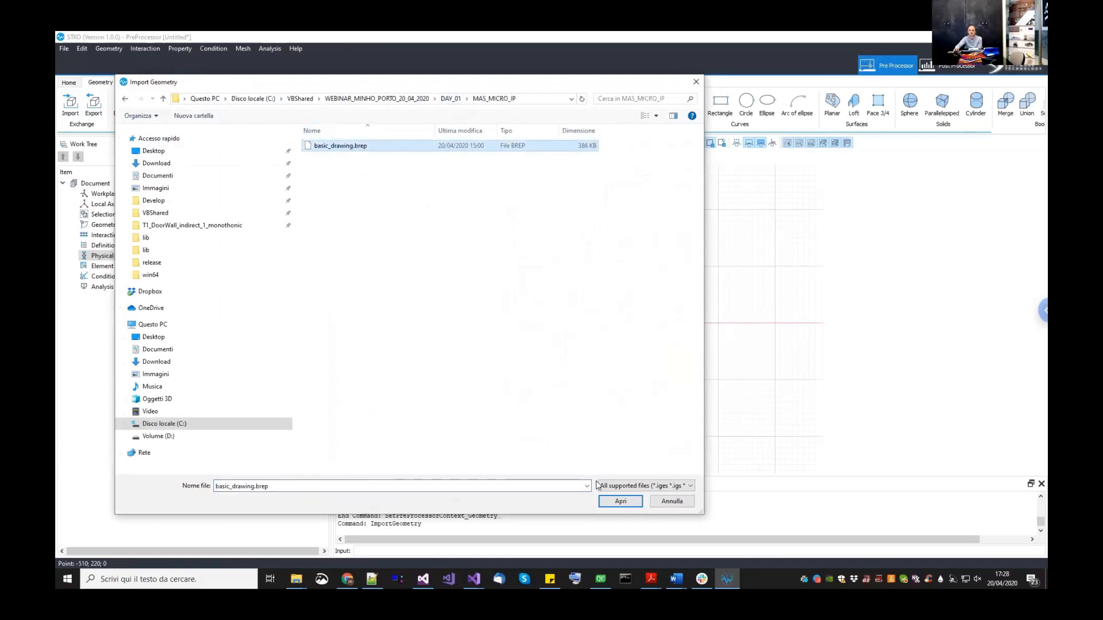
pyautogui.click(620, 501)
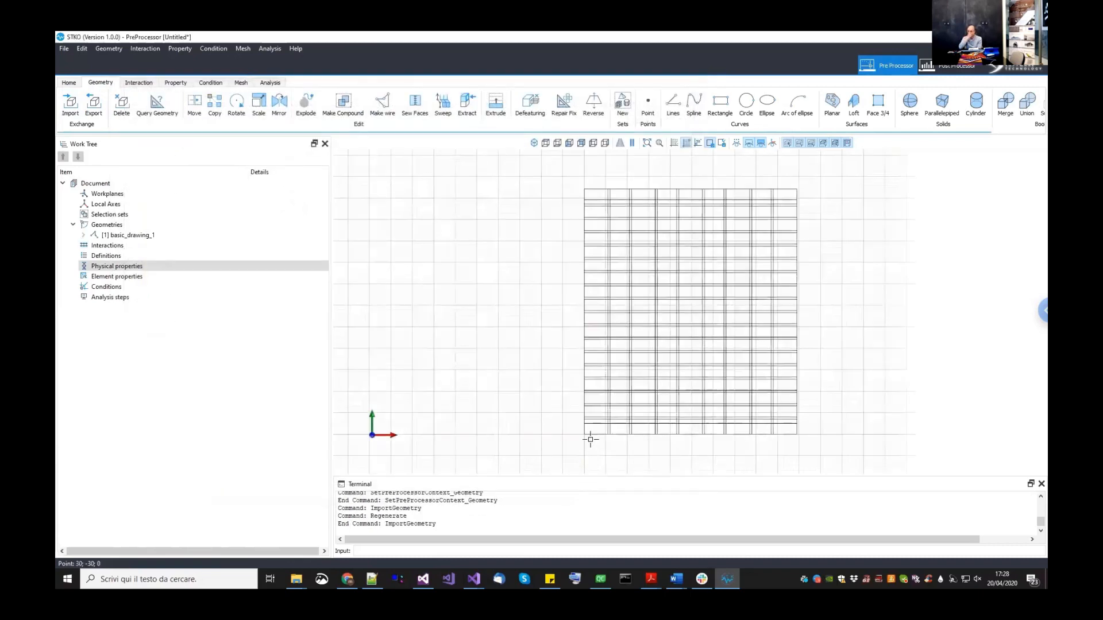
# - Turn on the display of vertices and inspect the imported wall grid up close and as a whole
pyautogui.moveTo(742, 255); pyautogui.dragTo(724, 246, button='middle')
pyautogui.click(738, 144)
pyautogui.moveTo(784, 405); pyautogui.dragTo(756, 386, button='middle')
pyautogui.scroll(2, 582, 431)
pyautogui.moveTo(551, 438); pyautogui.dragTo(528, 458, button='middle')
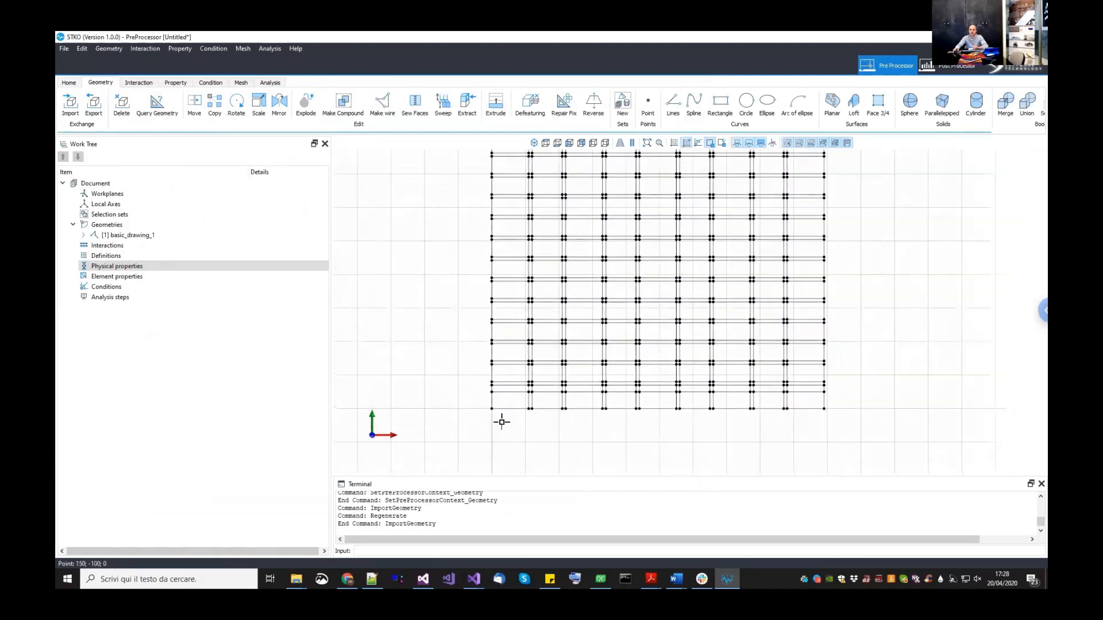
pyautogui.scroll(2, 525, 376)
pyautogui.scroll(-2, 513, 378)
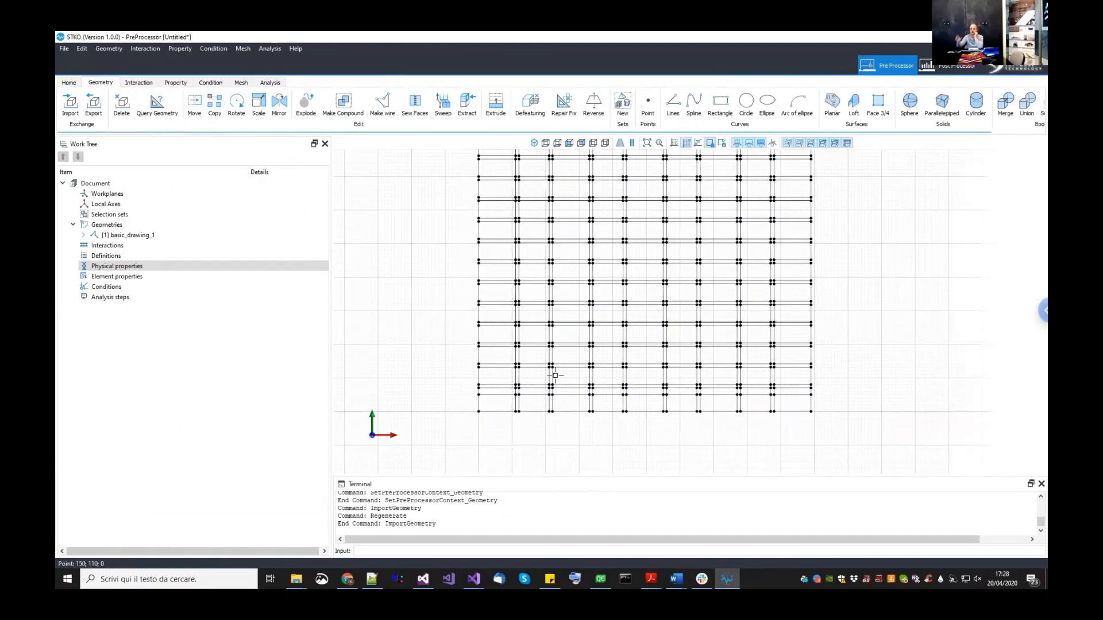
pyautogui.scroll(-2, 829, 357)
pyautogui.moveTo(829, 357); pyautogui.dragTo(786, 403, button='middle')
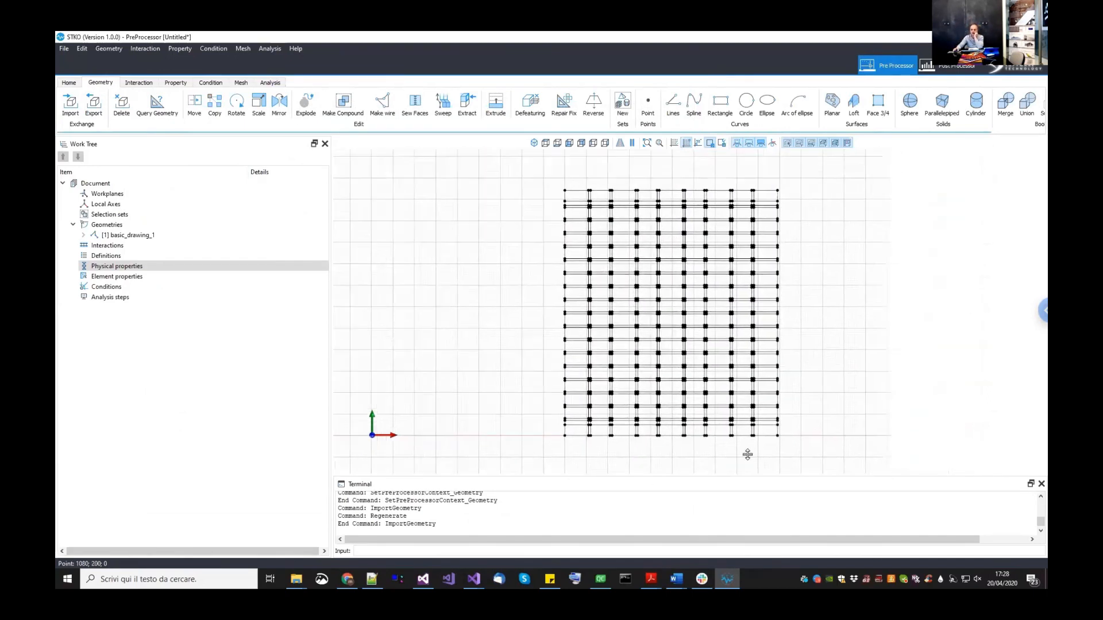
# - Dock the Terminal beneath the Work Tree, and select the basic_drawing_1 geometry briefly to highlight it before clearing the selection
pyautogui.moveTo(533, 498); pyautogui.dragTo(228, 547)
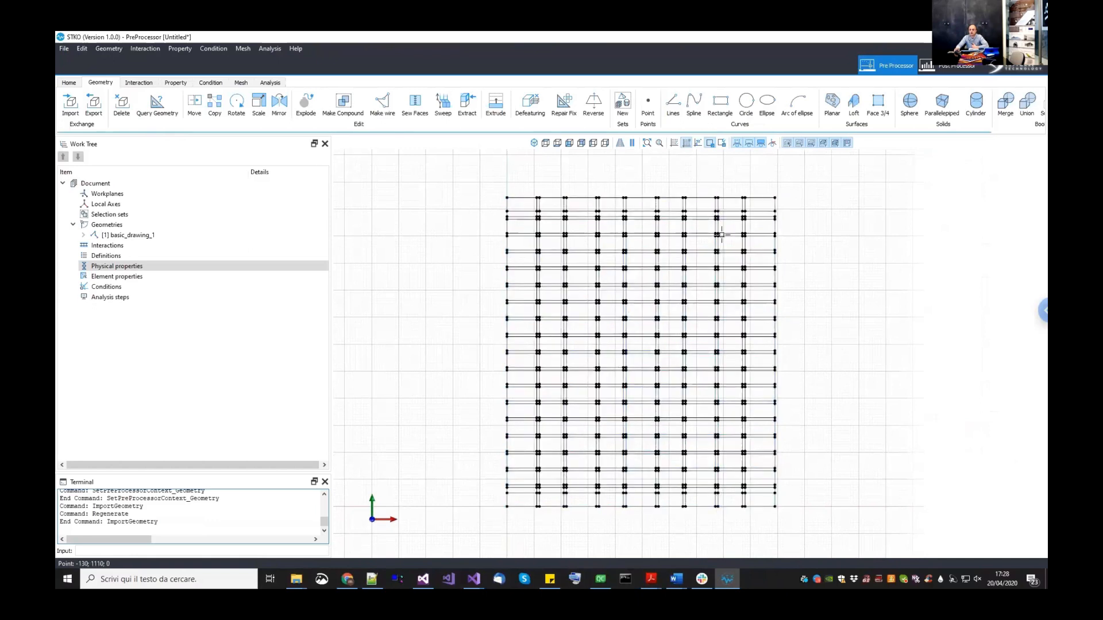
pyautogui.moveTo(768, 386); pyautogui.dragTo(785, 324, button='middle')
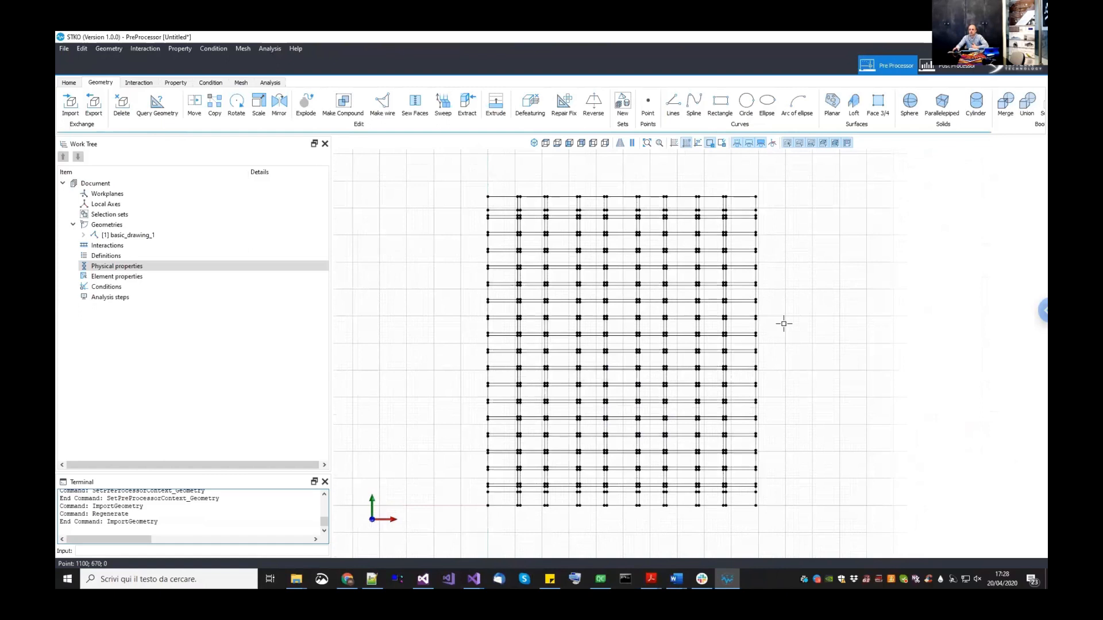
pyautogui.click(149, 236)
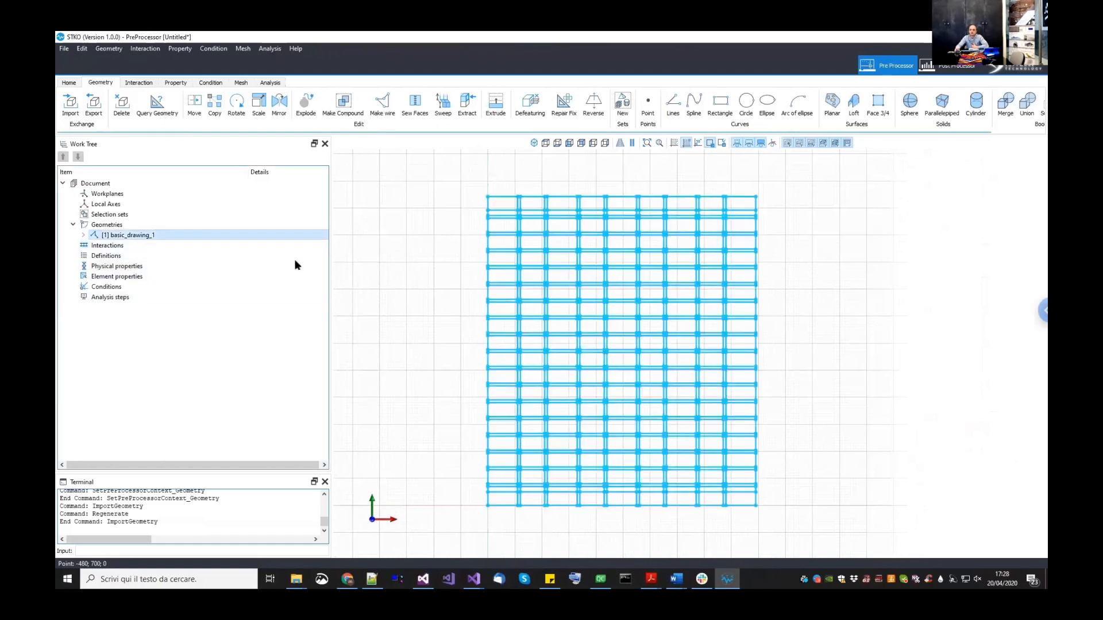
pyautogui.click(435, 225)
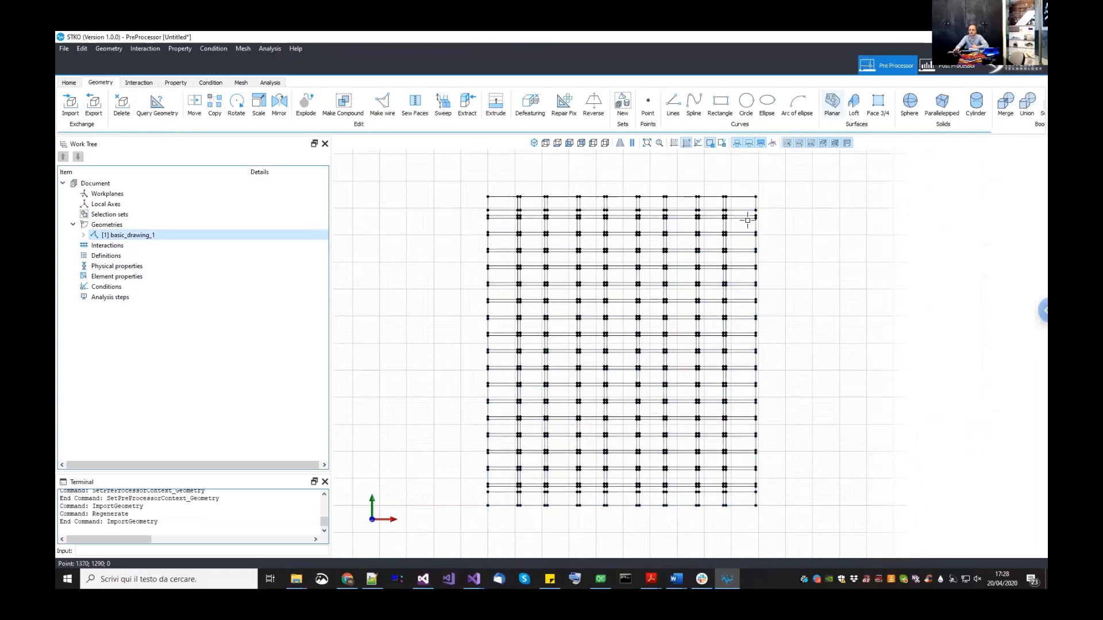
# - Create planar faces from all edges of the imported wall drawing
pyautogui.click(832, 105)
pyautogui.moveTo(424, 164)
pyautogui.mouseDown()
pyautogui.moveTo(642, 333)
pyautogui.moveTo(797, 475)
pyautogui.moveTo(811, 530)
pyautogui.mouseUp()
pyautogui.moveTo(815, 472); pyautogui.dragTo(815, 473)
pyautogui.press('Return')
pyautogui.moveTo(905, 407); pyautogui.dragTo(908, 401, button='middle')
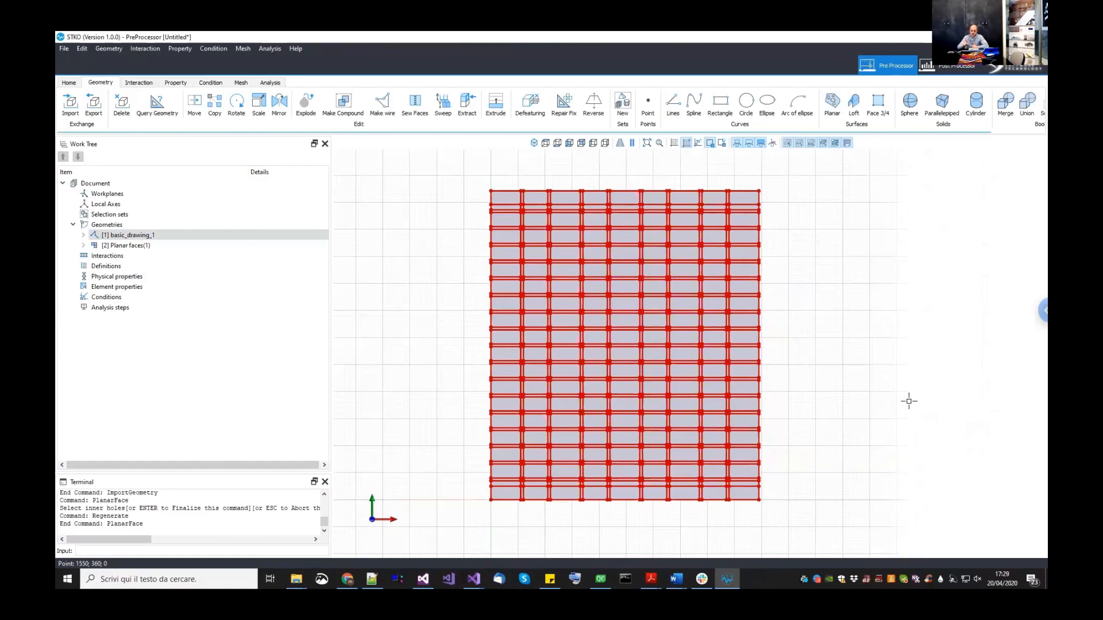
# - Delete the original basic_drawing_1 wire geometry and check the shape tree of the planar faces
pyautogui.press('Delete')
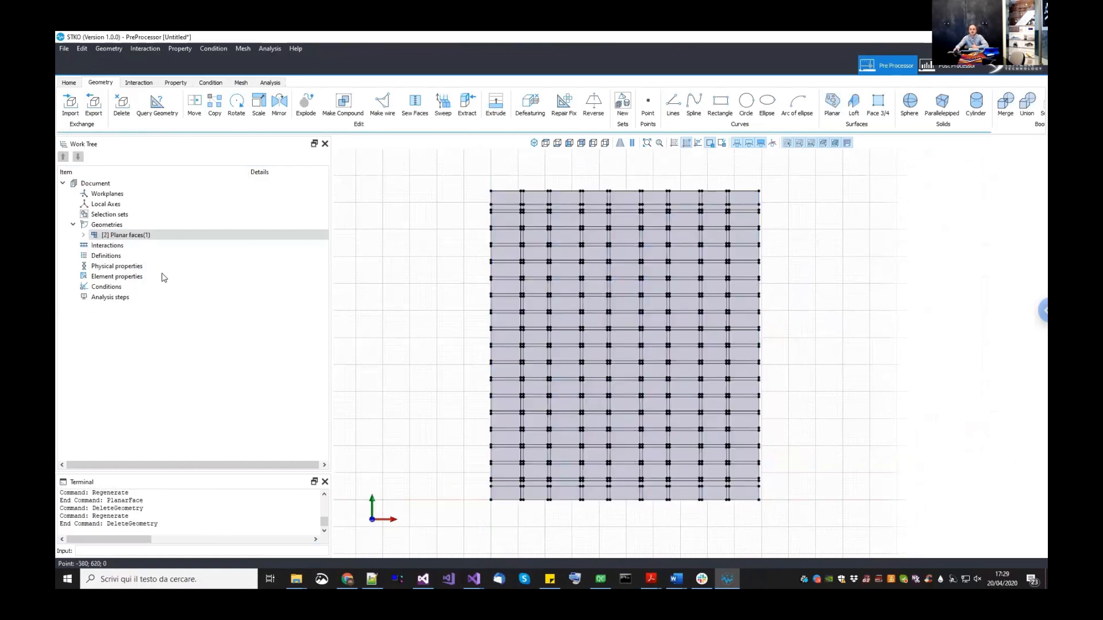
pyautogui.click(83, 235)
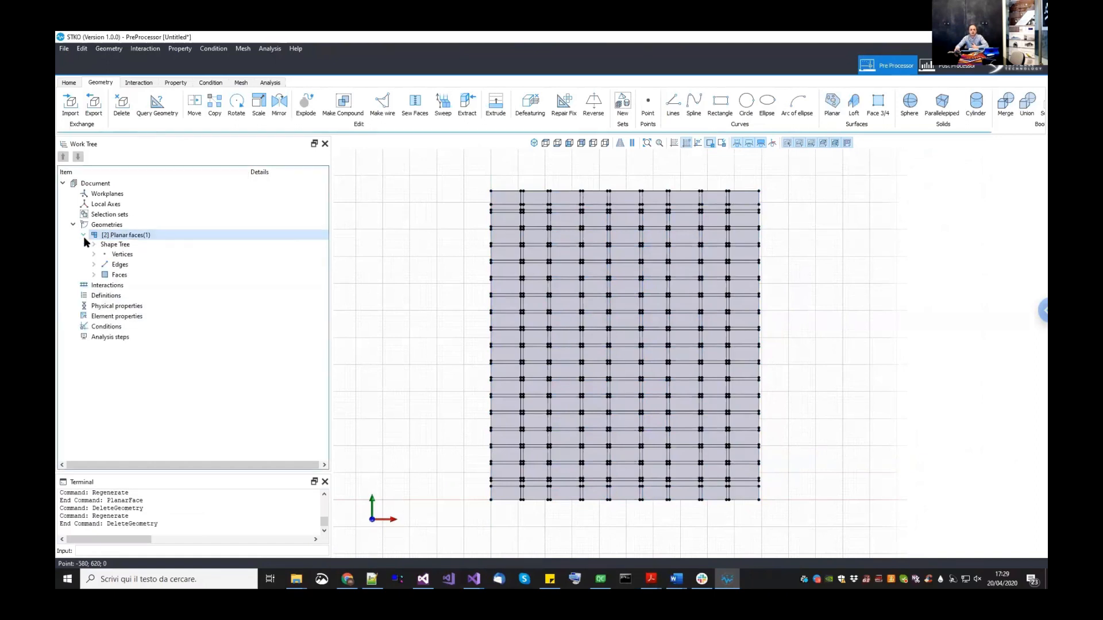
pyautogui.click(84, 236)
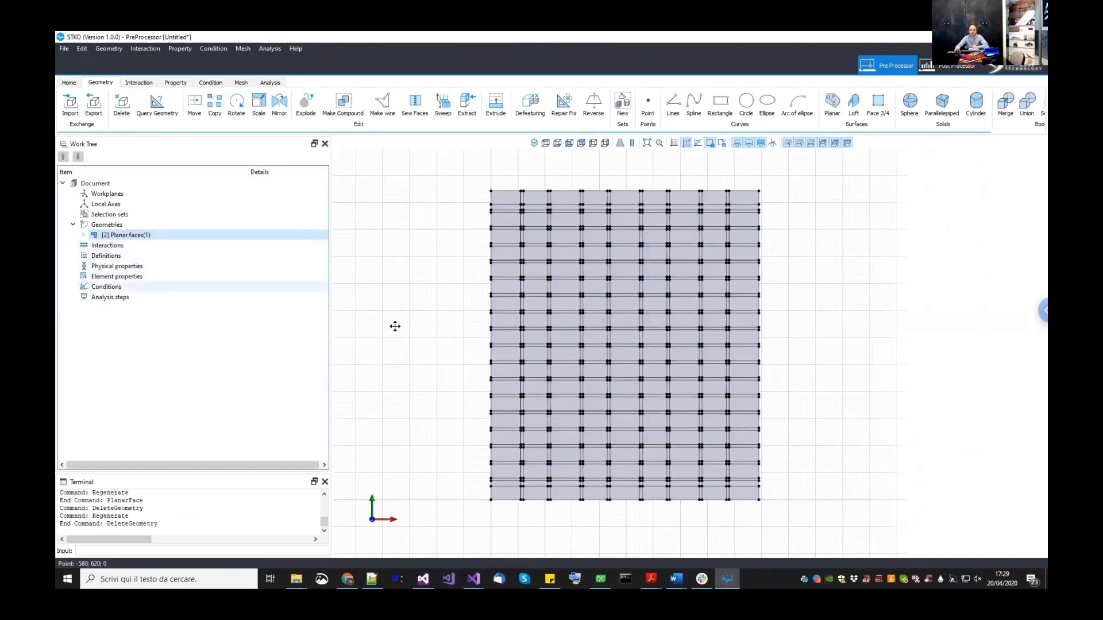
# - Turn off the display of vertices on the wall's planar faces and check the wall as a whole
pyautogui.scroll(2, 437, 305)
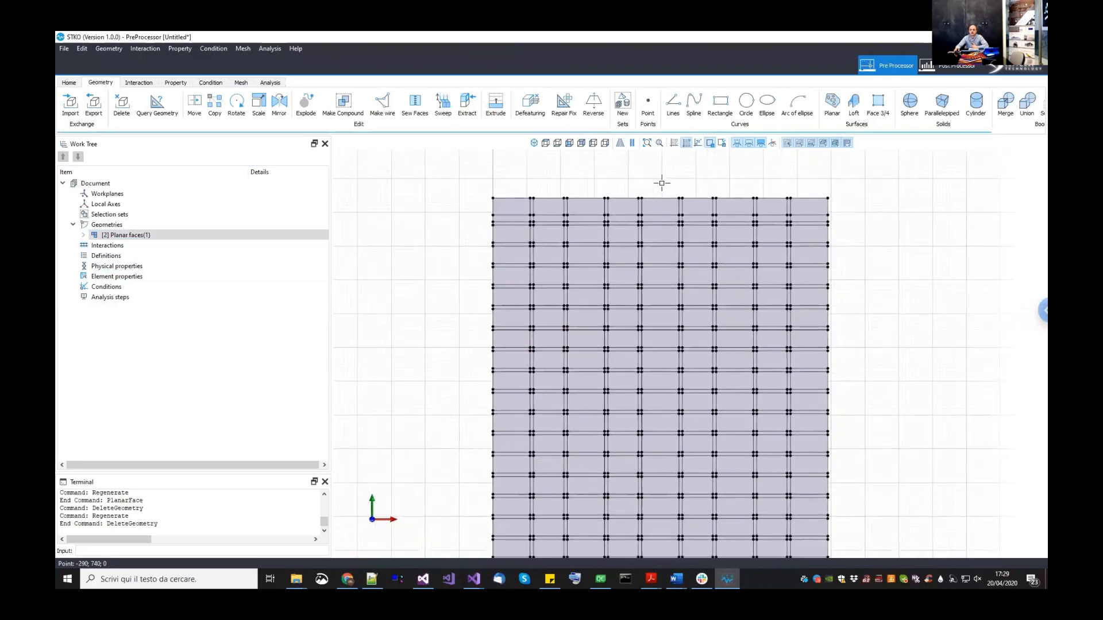
pyautogui.click(737, 143)
pyautogui.scroll(-3, 827, 333)
pyautogui.moveTo(930, 371); pyautogui.dragTo(881, 368, button='middle')
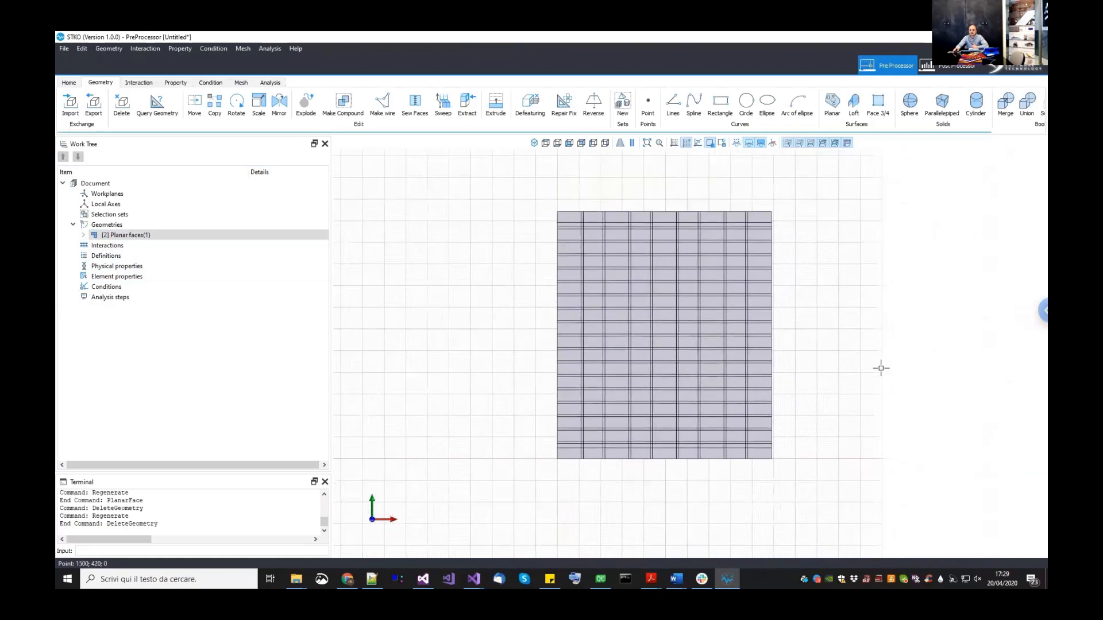
# - Add a new physical property and name it mprtar
pyautogui.click(141, 269)
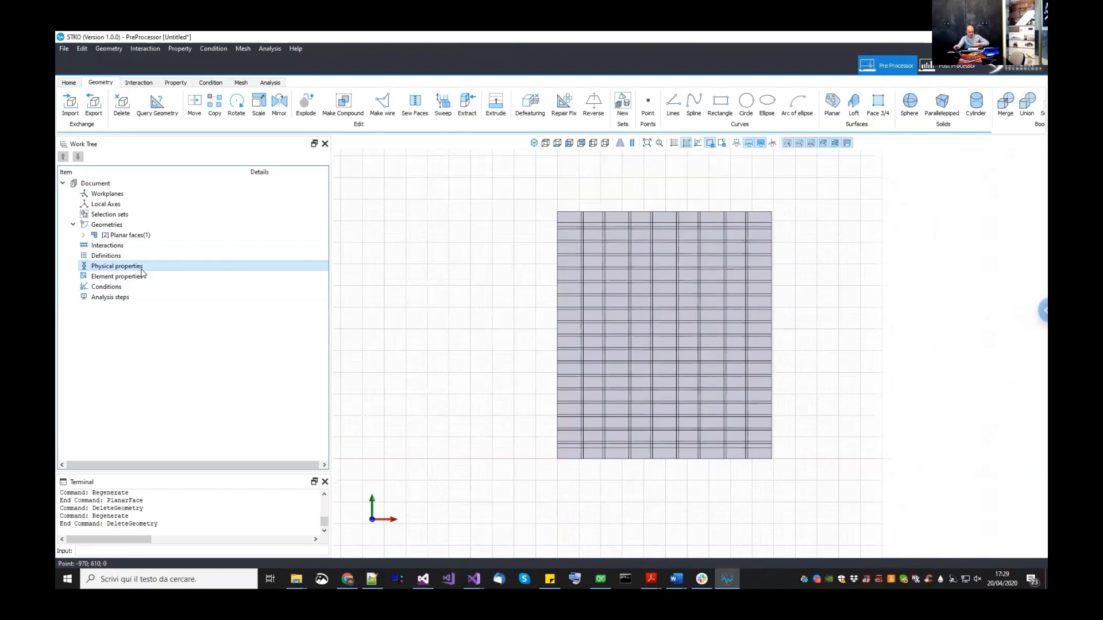
pyautogui.rightClick(145, 269)
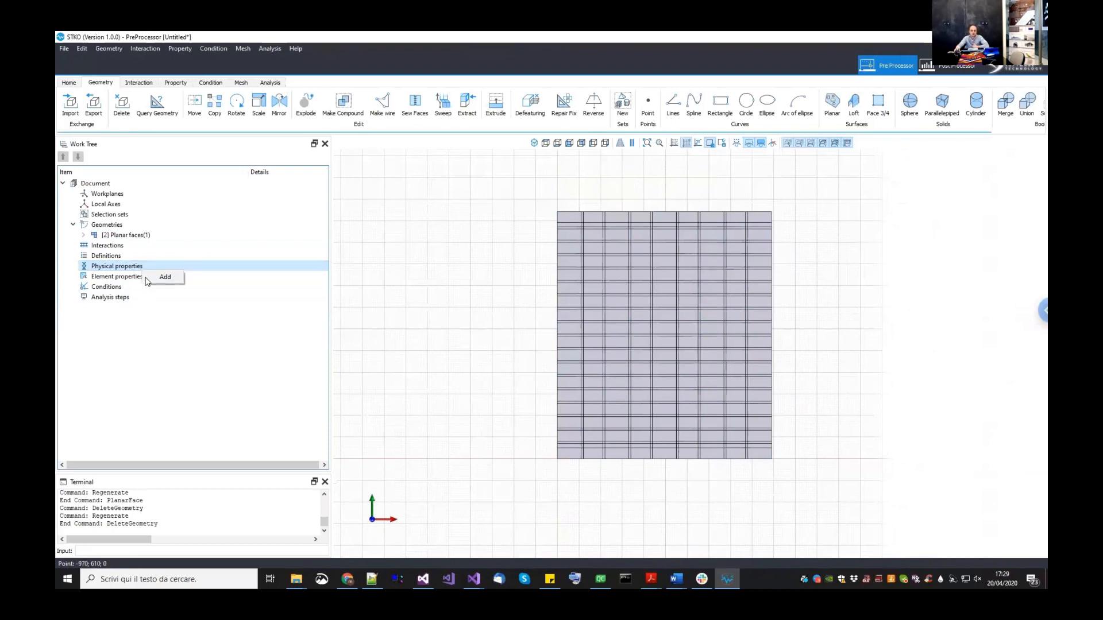
pyautogui.click(158, 278)
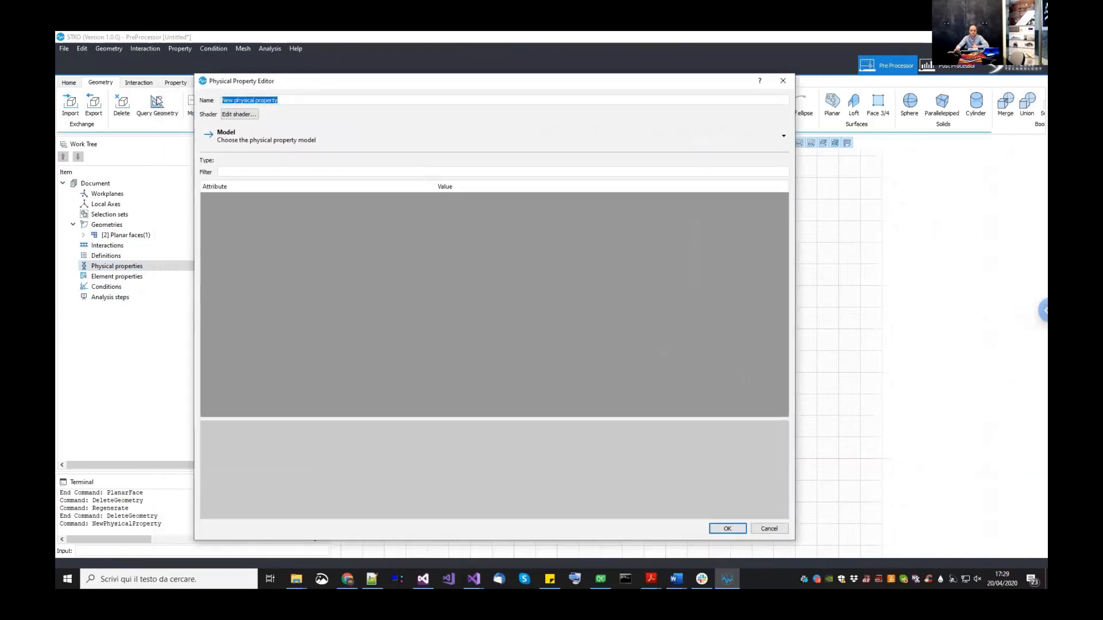
pyautogui.write('mprtar')
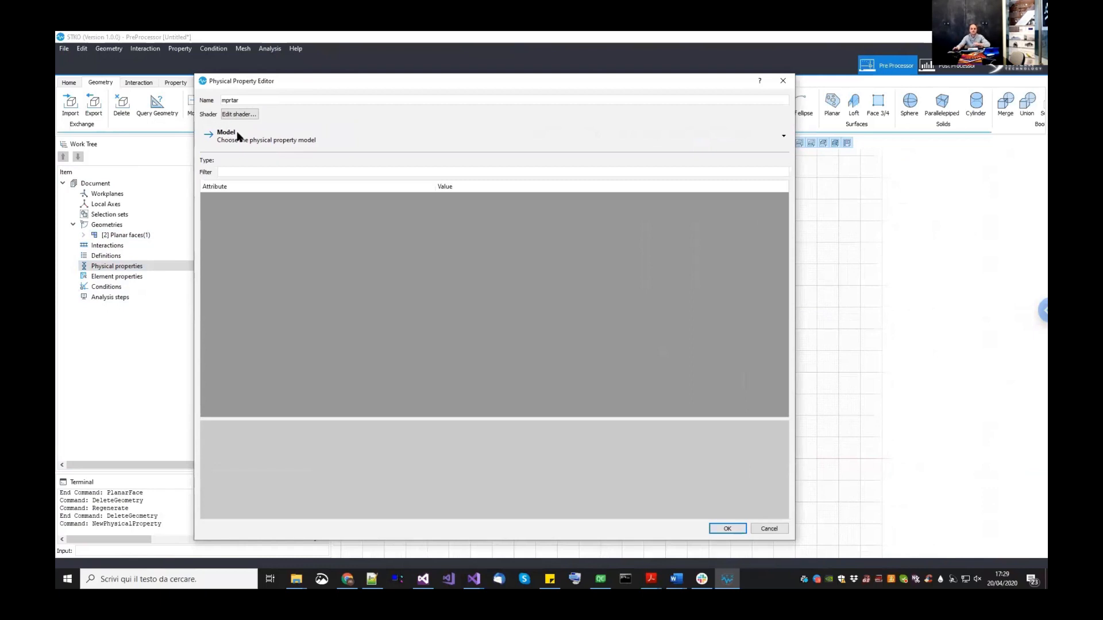
# - Choose the nD material DamageTC3D as the model for the mprtar property
pyautogui.click(270, 143)
pyautogui.moveTo(264, 156)
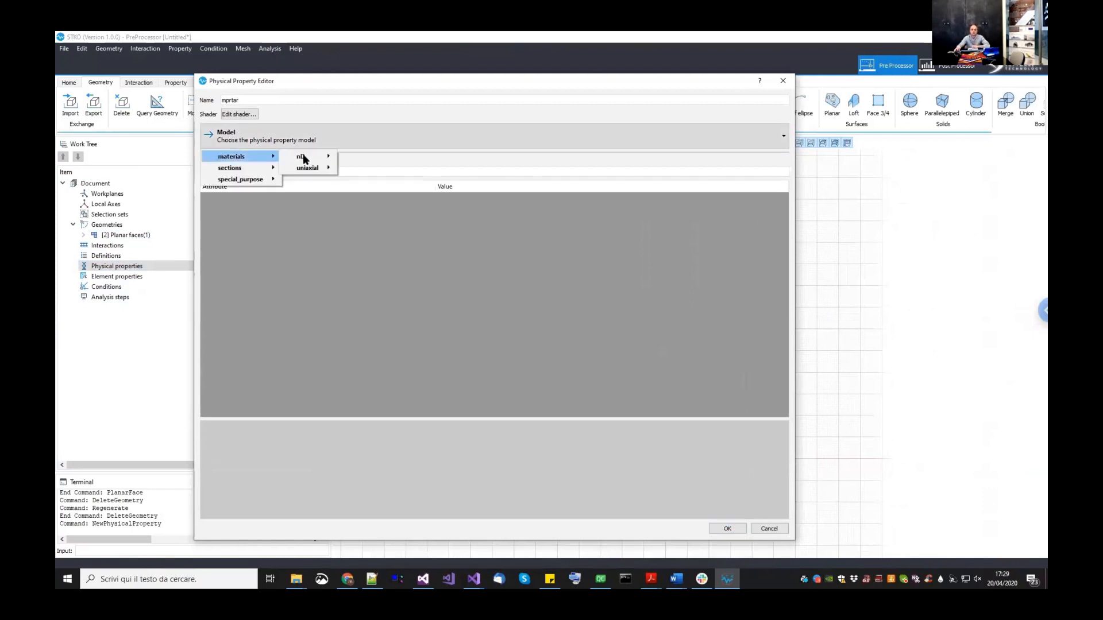
pyautogui.moveTo(324, 157)
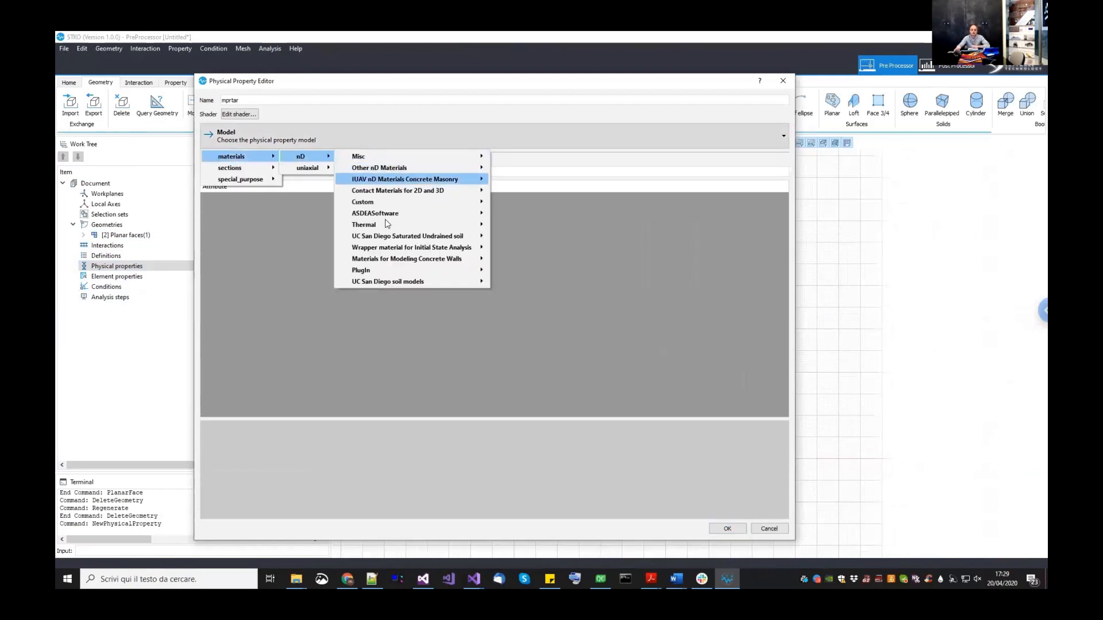
pyautogui.moveTo(402, 270)
pyautogui.moveTo(509, 271)
pyautogui.click(603, 271)
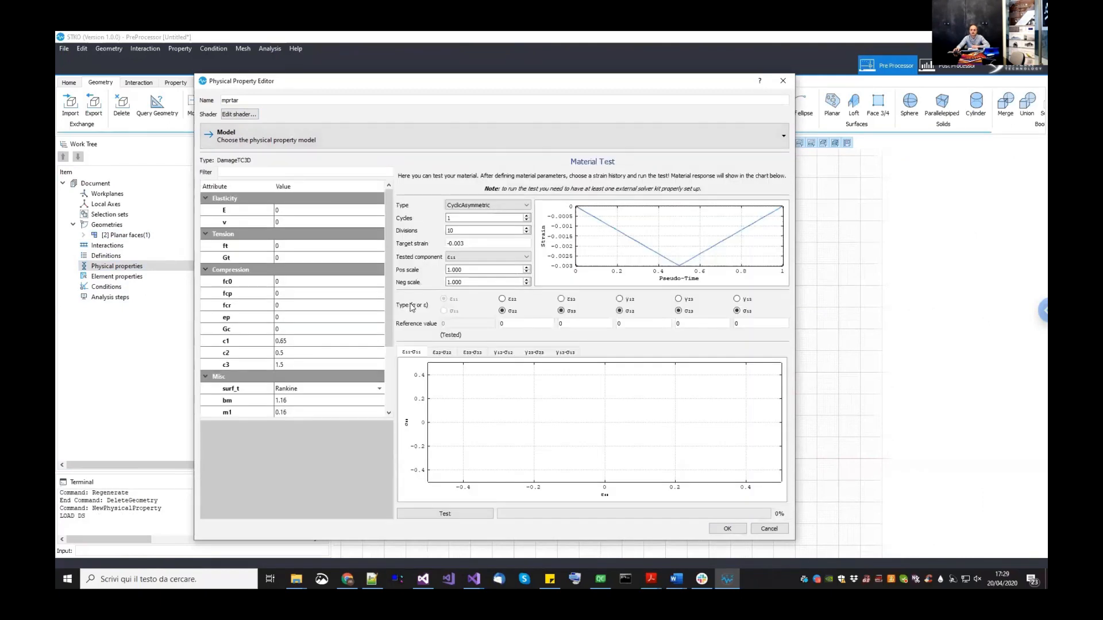
# - Set the mortar's Young's modulus E to 850 and its Poisson's ratio v to 0.15
pyautogui.doubleClick(327, 208)
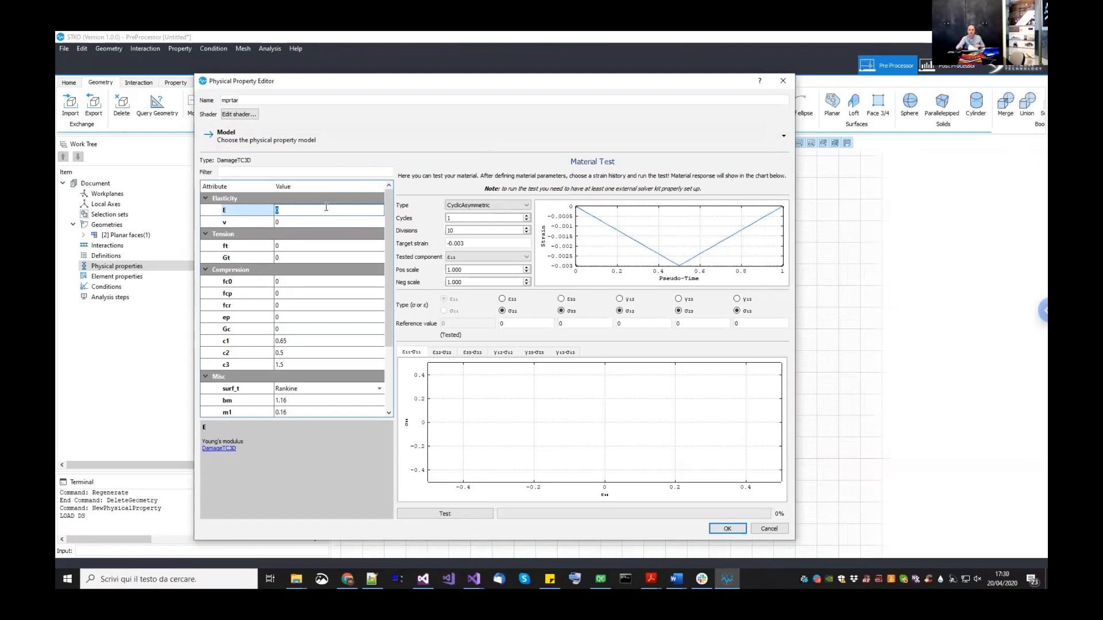
pyautogui.write('850')
pyautogui.click(341, 227)
pyautogui.write('0.15')
# - Set the tensile strength ft to 0.2 and the tensile fracture energy Gt to 0.008
pyautogui.click(320, 241)
pyautogui.click(320, 241)
pyautogui.write('0.2')
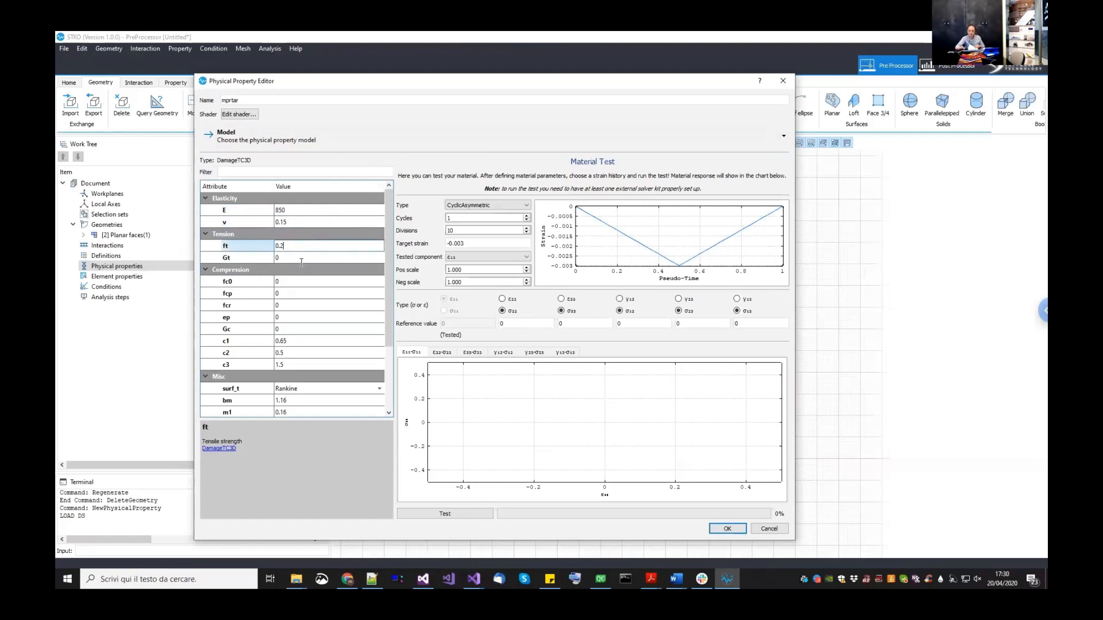
pyautogui.click(301, 259)
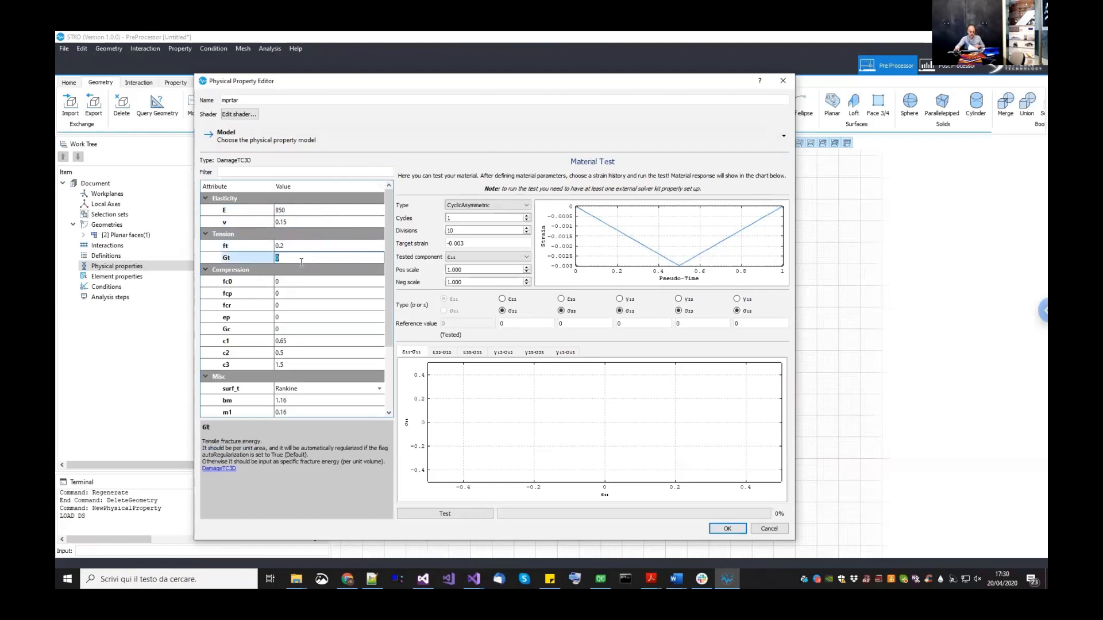
pyautogui.write('0.008')
# - Set the compressive elastic limit fc0 to 3, peak strength fcp to 6 and residual strength fcr to 1
pyautogui.click(297, 281)
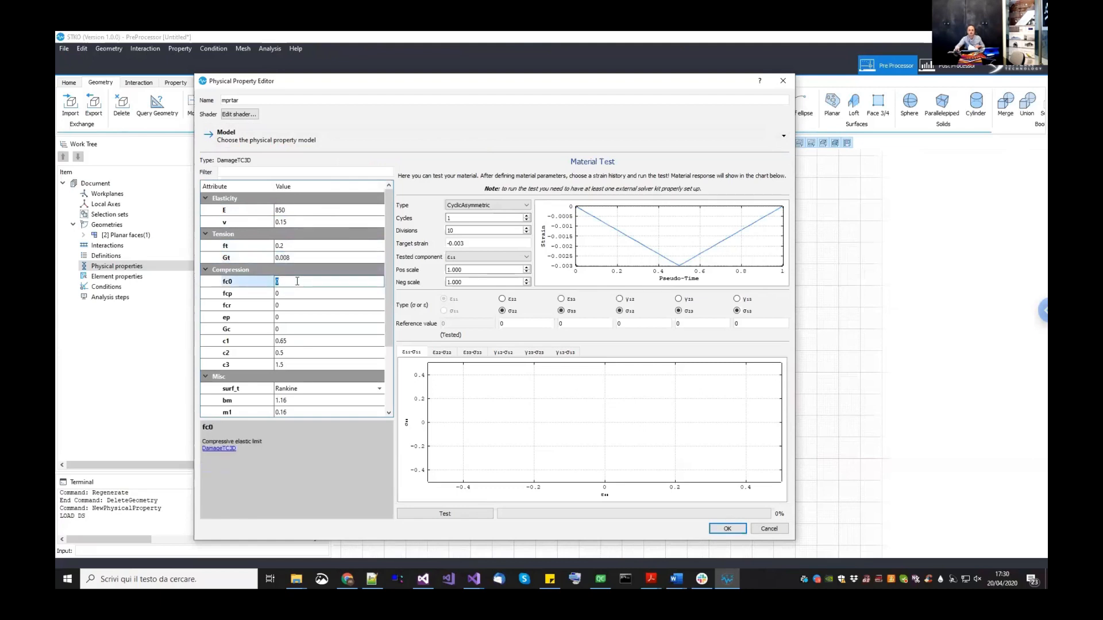
pyautogui.write('3')
pyautogui.click(296, 291)
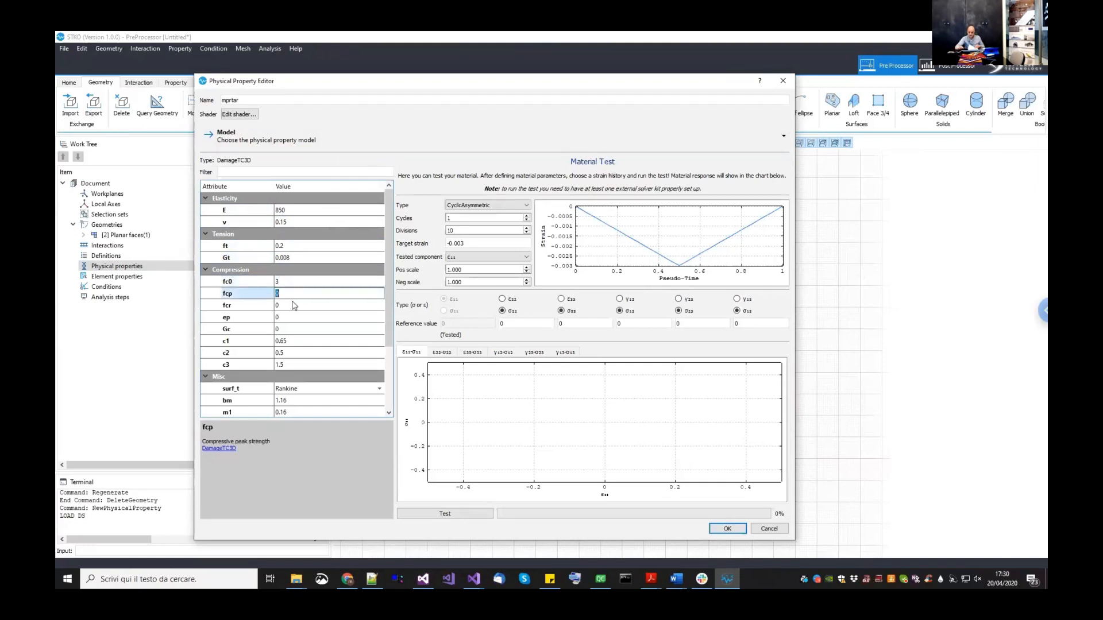
pyautogui.write('6')
pyautogui.click(293, 304)
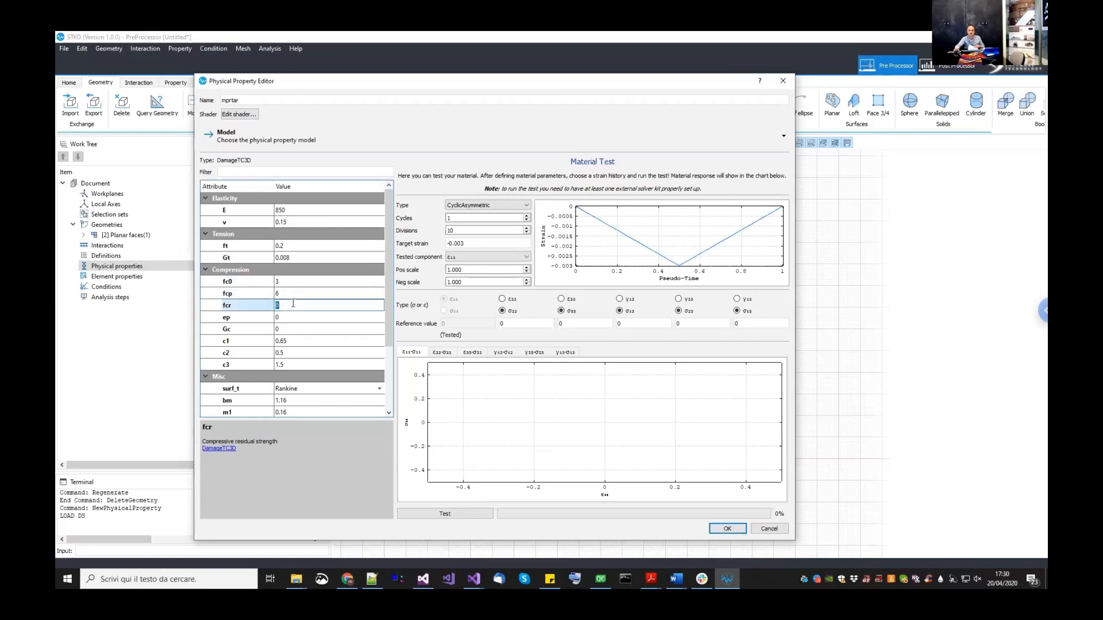
pyautogui.write('1')
# - Set the compressive strain at peak ep to 0.02 and the compressive fracture energy Gc to 7
pyautogui.click(287, 318)
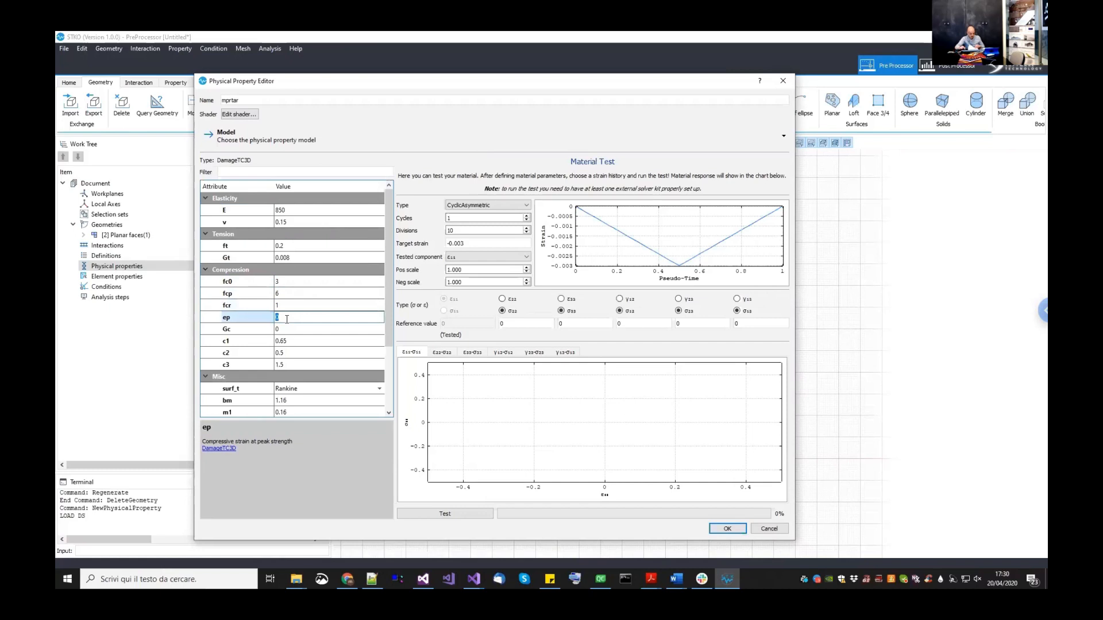
pyautogui.write('0.02')
pyautogui.click(287, 330)
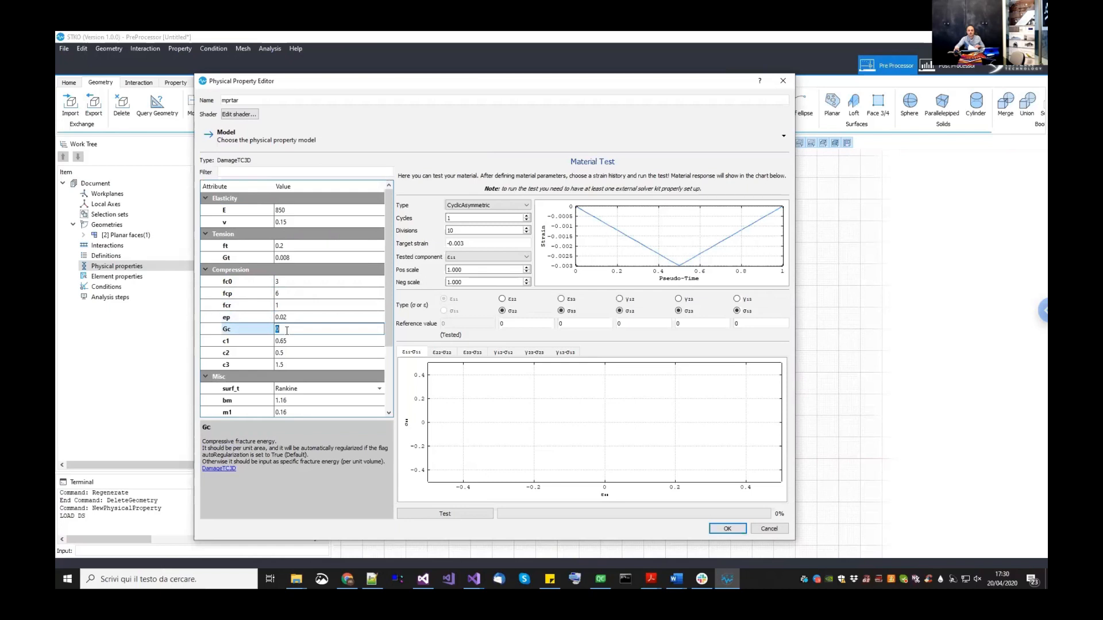
pyautogui.write('7')
pyautogui.press('Tab')
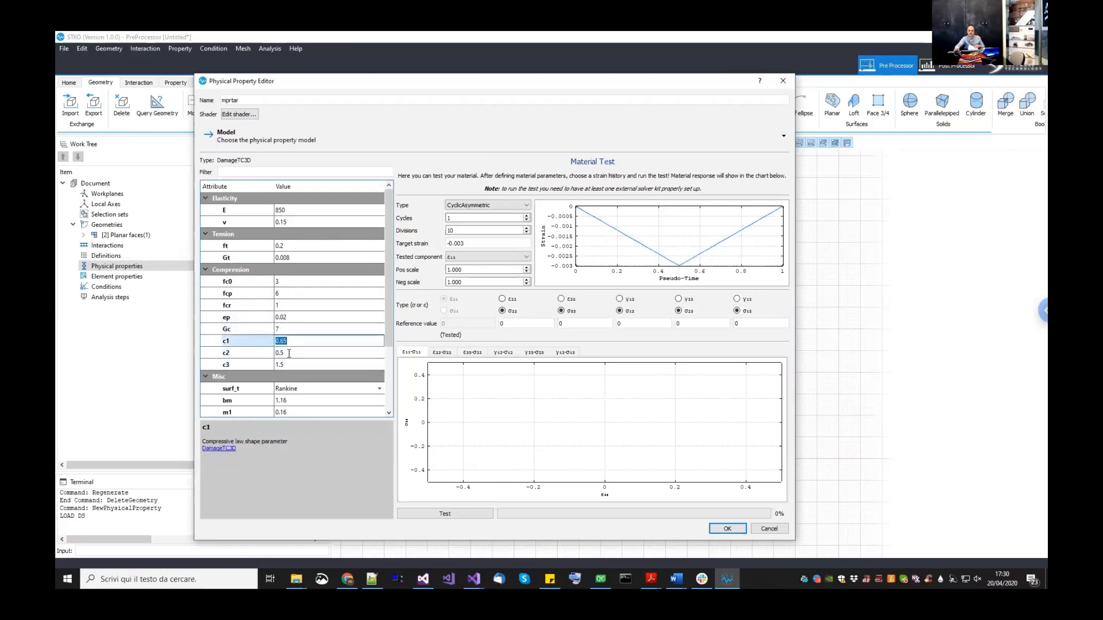
# - Set both compressive law shape parameters c1 and c2 to 0.7
pyautogui.click(289, 353)
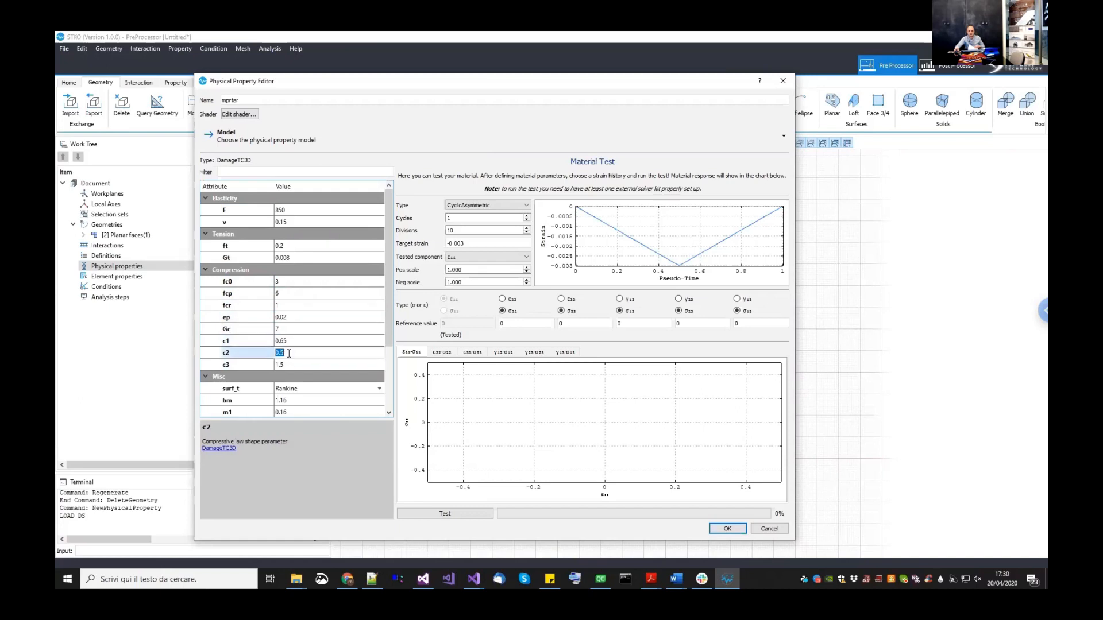
pyautogui.click(290, 342)
pyautogui.write('0.7')
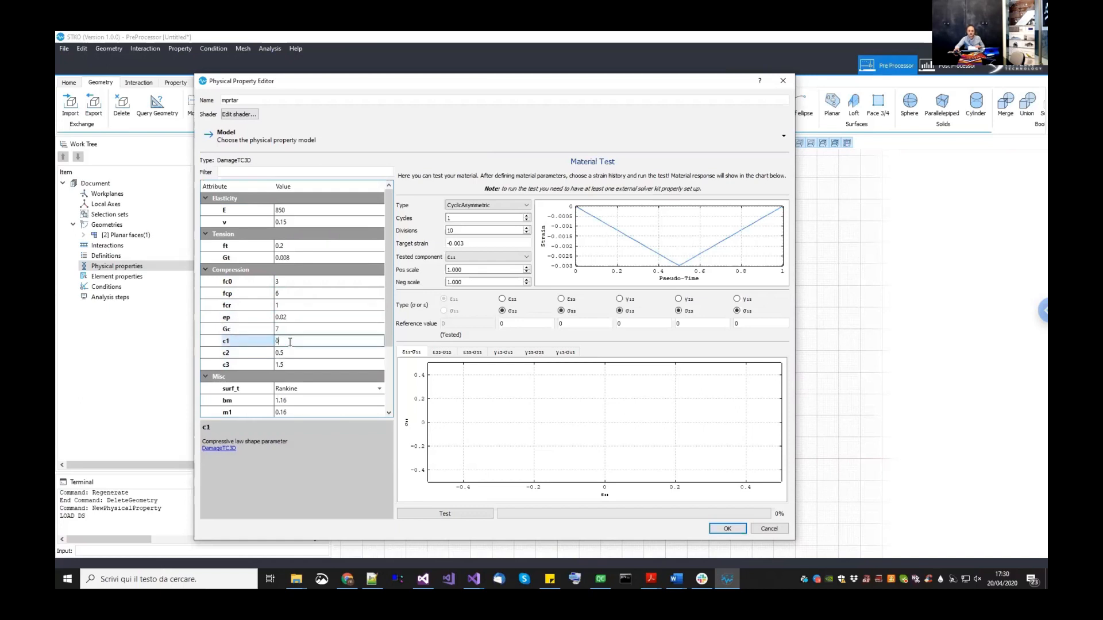
pyautogui.click(290, 352)
pyautogui.write('0.7')
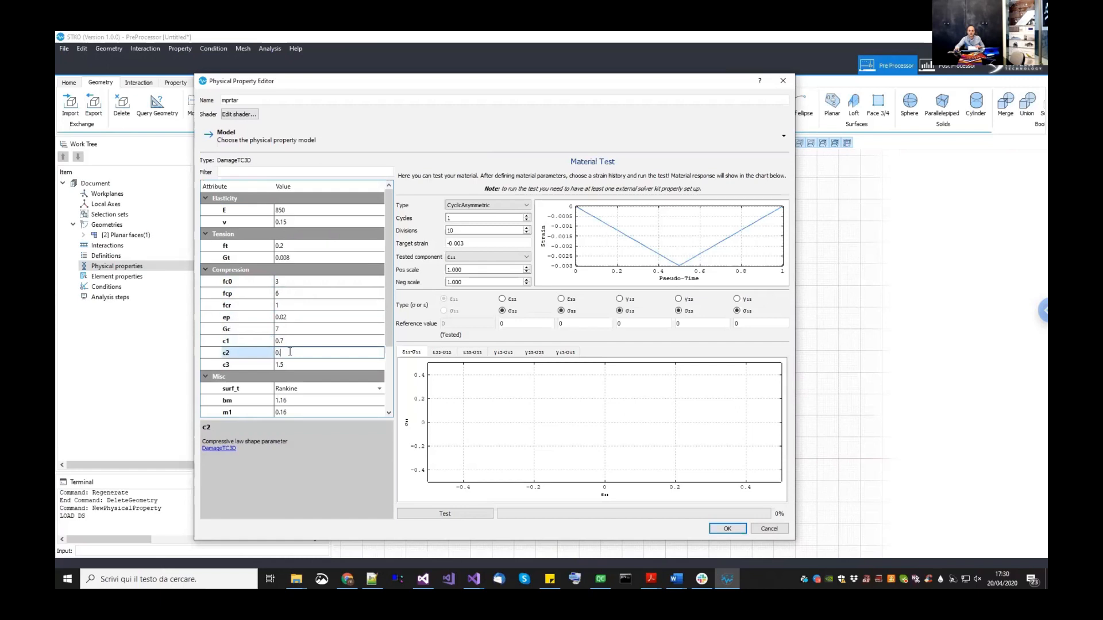
pyautogui.press('Return')
pyautogui.click(293, 366)
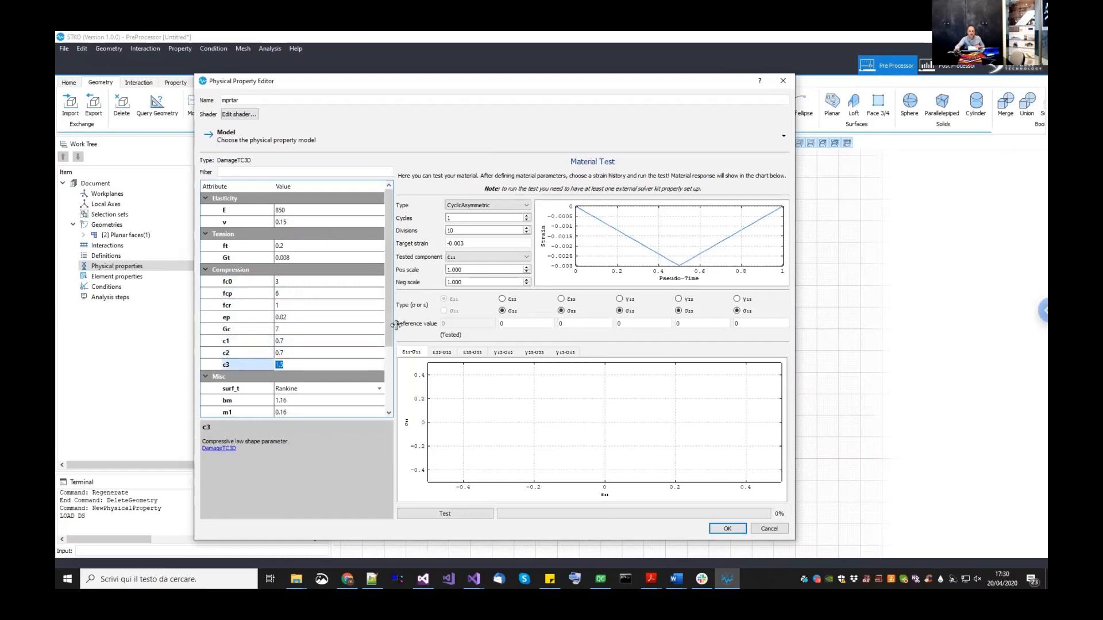
# - Set the compressive biaxial strength factor bm to 1.6
pyautogui.scroll(-1, 391, 353)
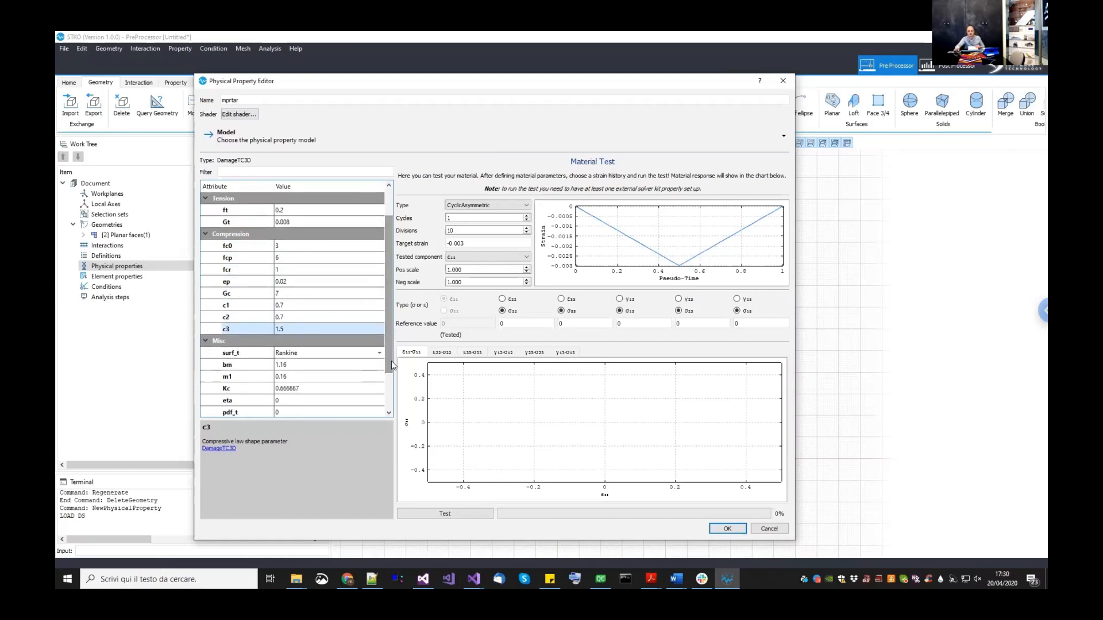
pyautogui.moveTo(391, 361); pyautogui.dragTo(390, 396)
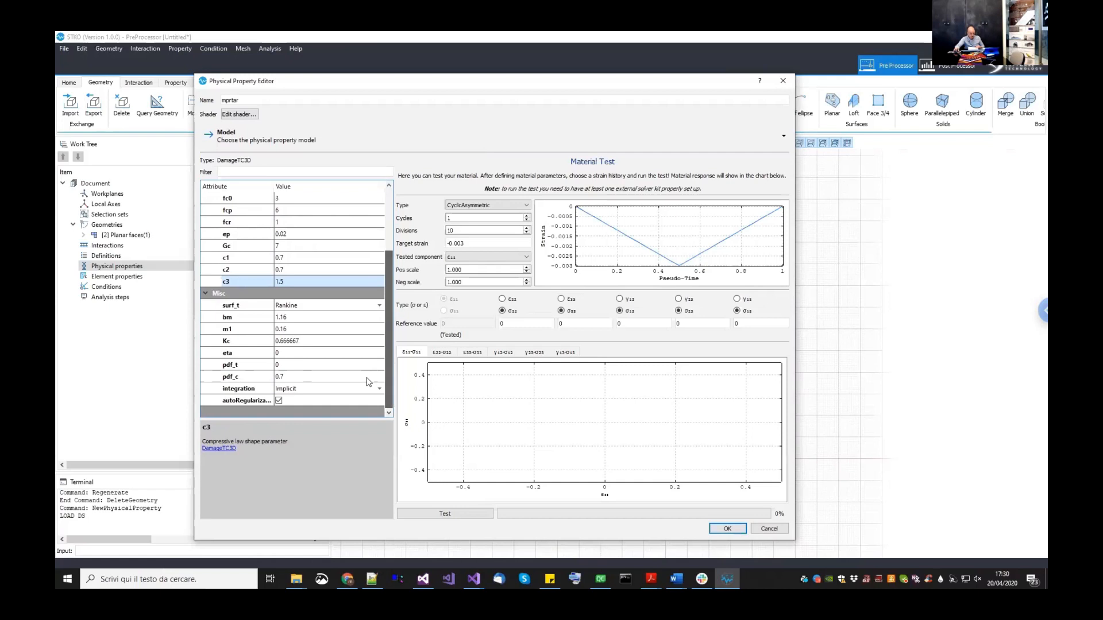
pyautogui.doubleClick(299, 317)
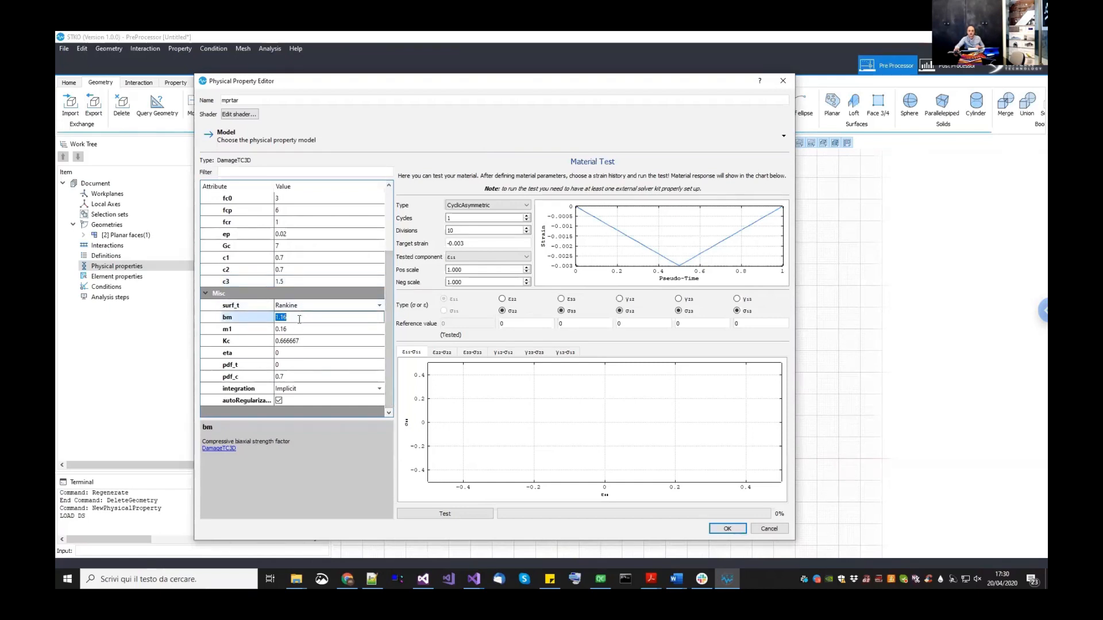
pyautogui.click(298, 315)
pyautogui.moveTo(287, 317); pyautogui.dragTo(279, 317)
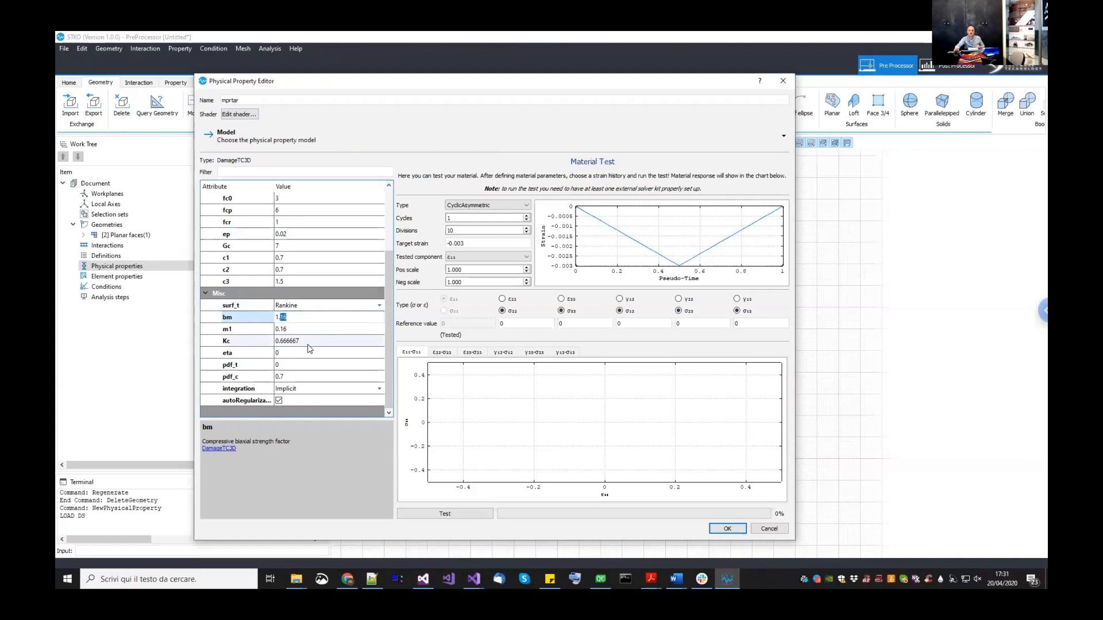
pyautogui.write('6')
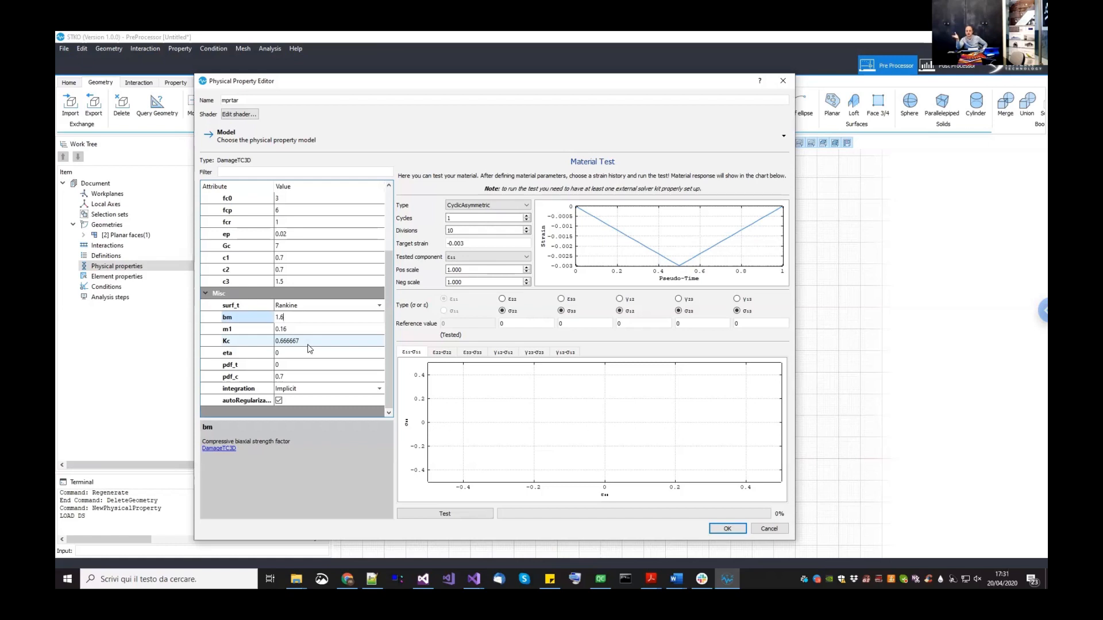
pyautogui.click(234, 331)
pyautogui.click(277, 319)
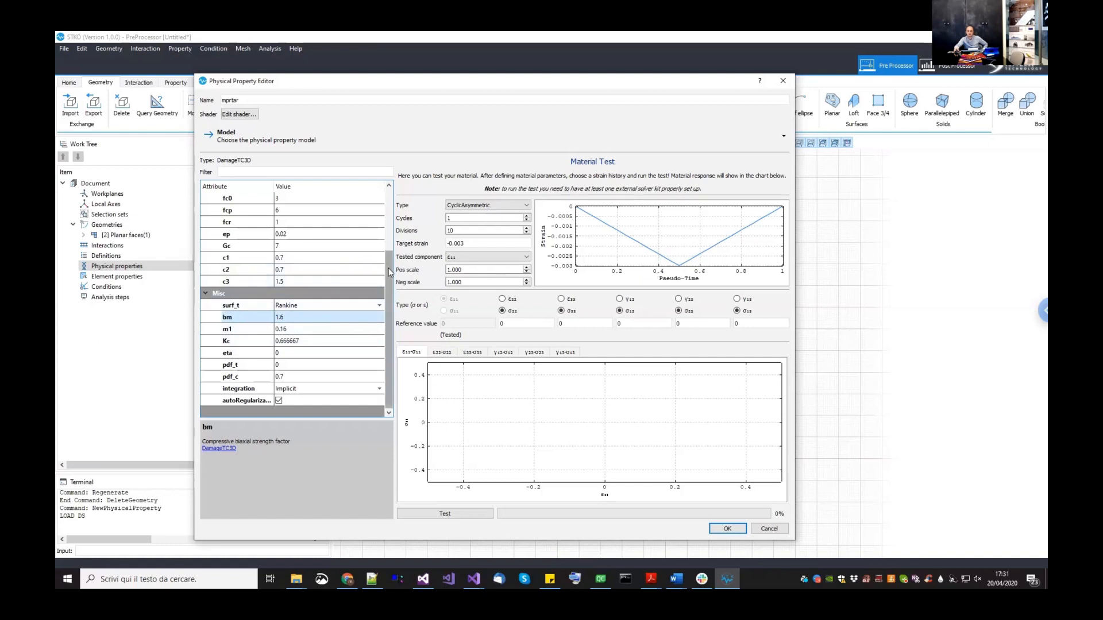
# - Set the plastic-damage factor for the compressive response, pdf_c, to 0
pyautogui.moveTo(390, 272); pyautogui.dragTo(391, 260)
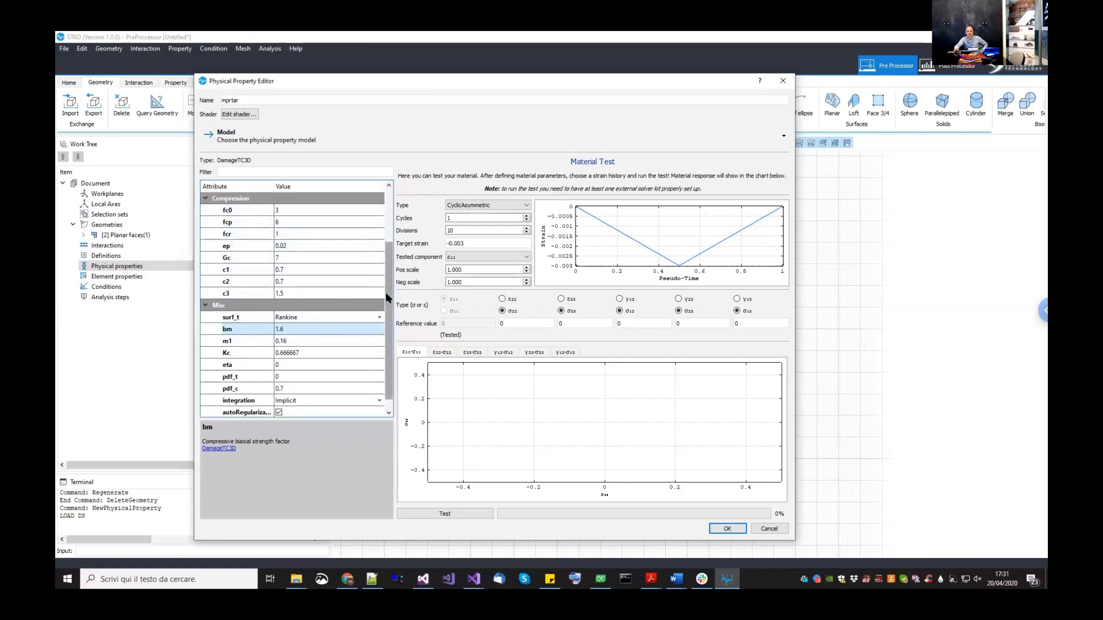
pyautogui.moveTo(384, 292); pyautogui.dragTo(387, 328)
pyautogui.doubleClick(306, 376)
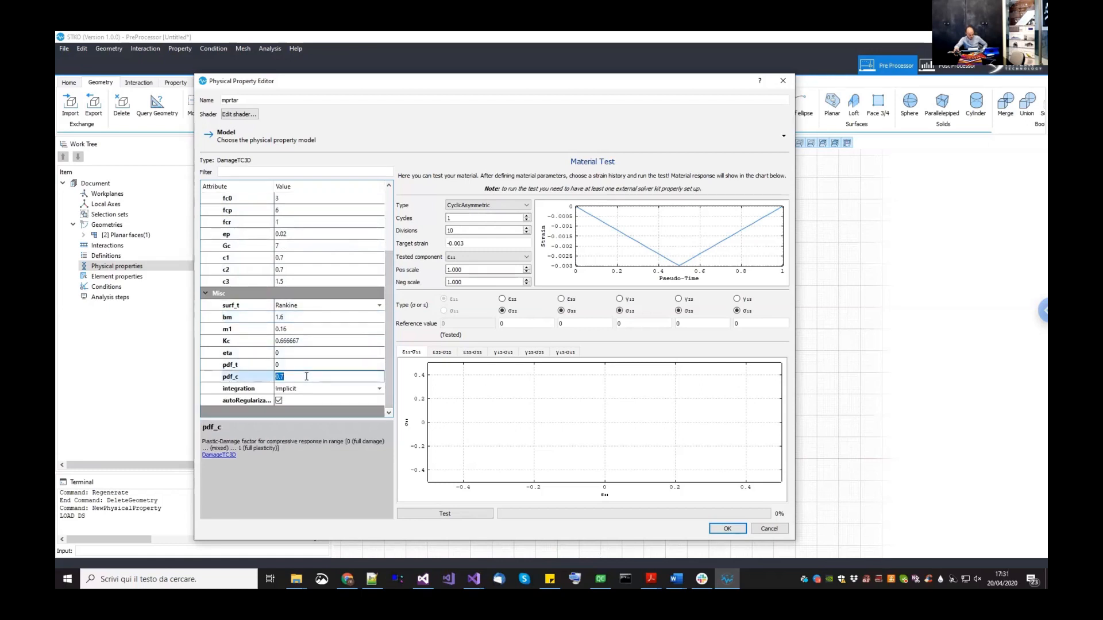
pyautogui.write('0')
pyautogui.press('Return')
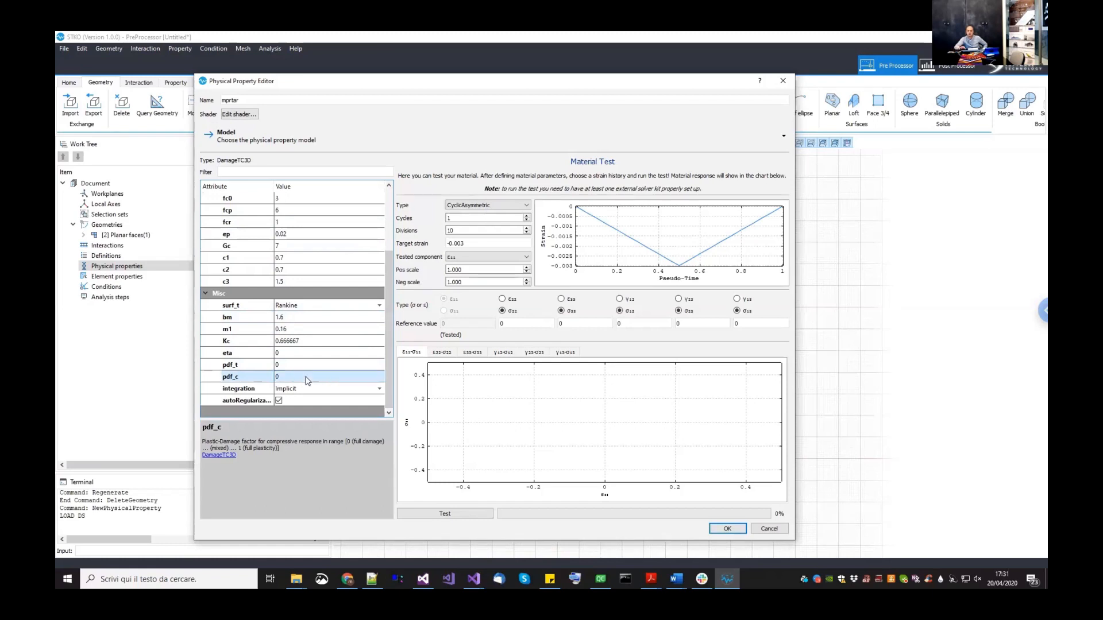
# - Switch the material's integration type to IMPL-EX and review the description of the compressive fracture energy Gc
pyautogui.click(258, 364)
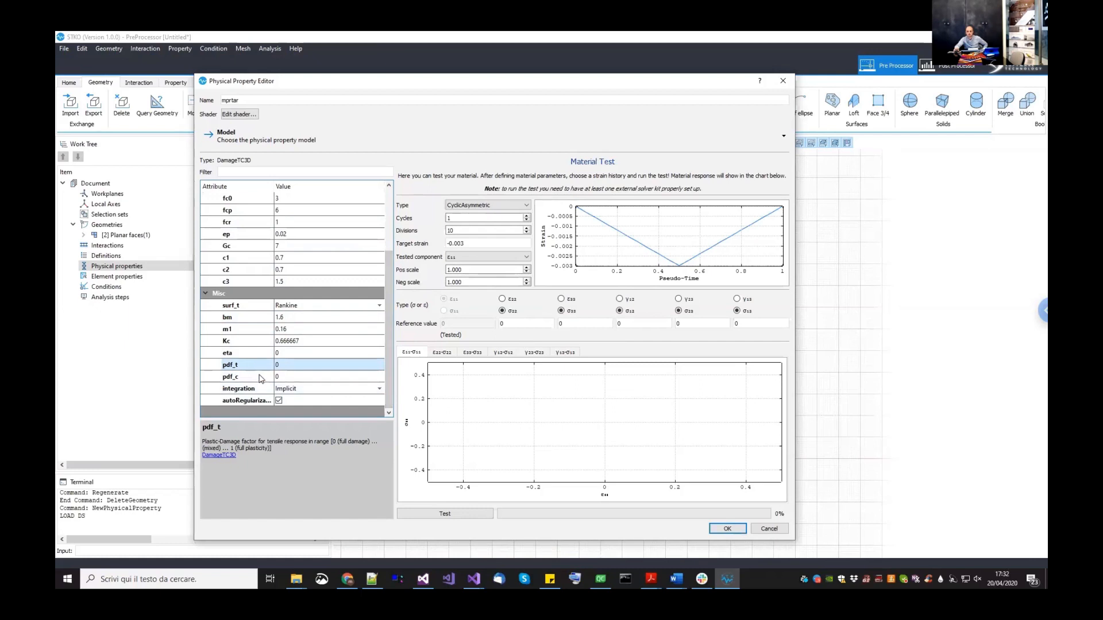
pyautogui.click(303, 393)
pyautogui.click(303, 393)
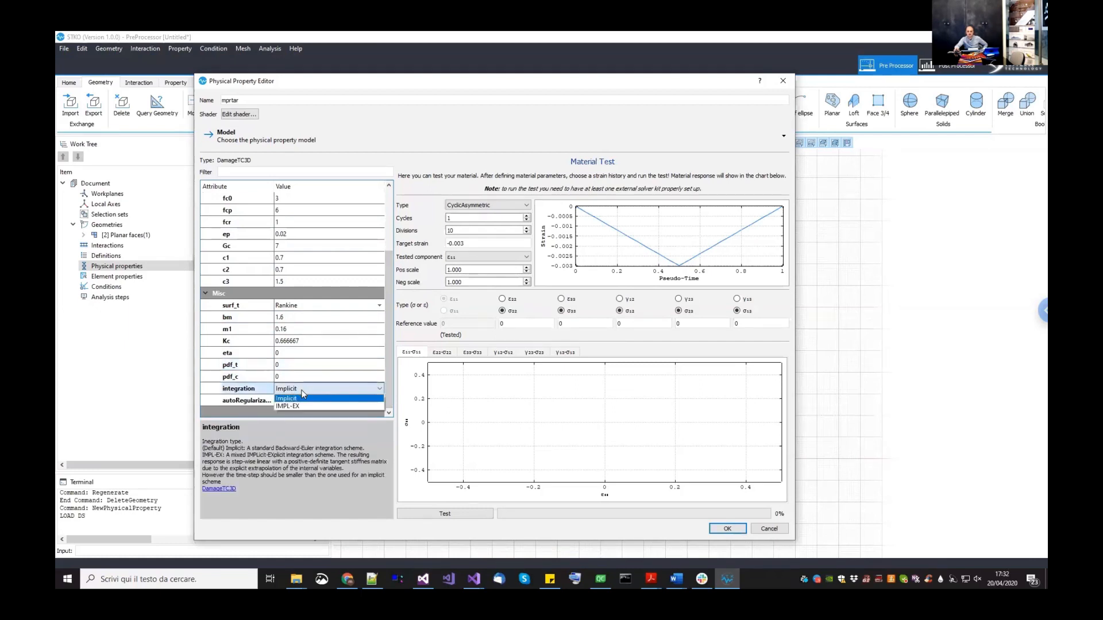
pyautogui.click(301, 404)
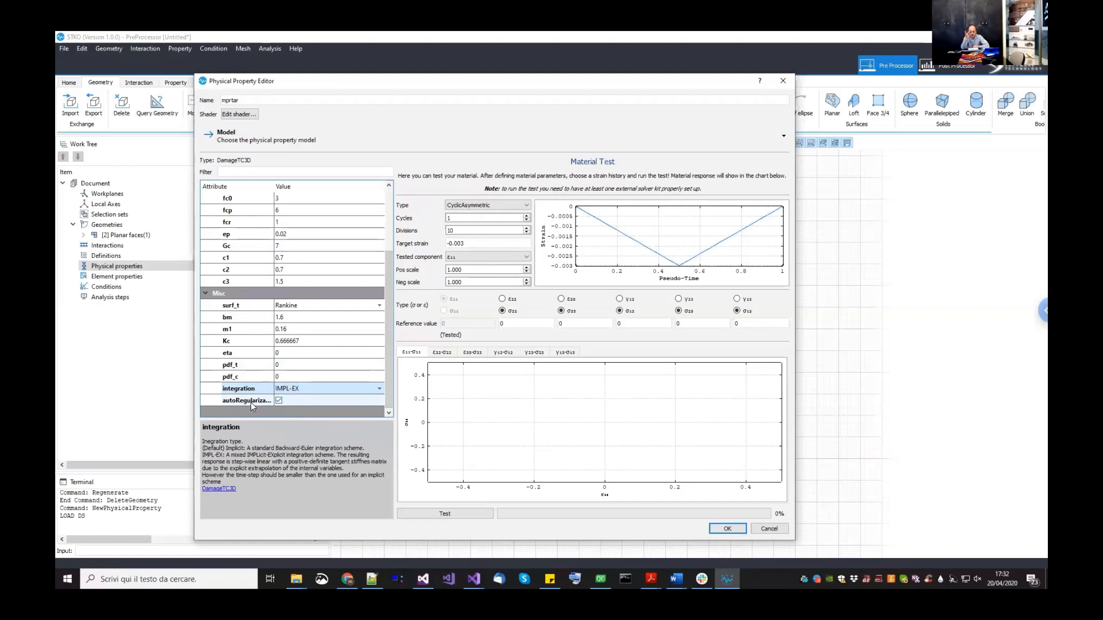
pyautogui.click(251, 247)
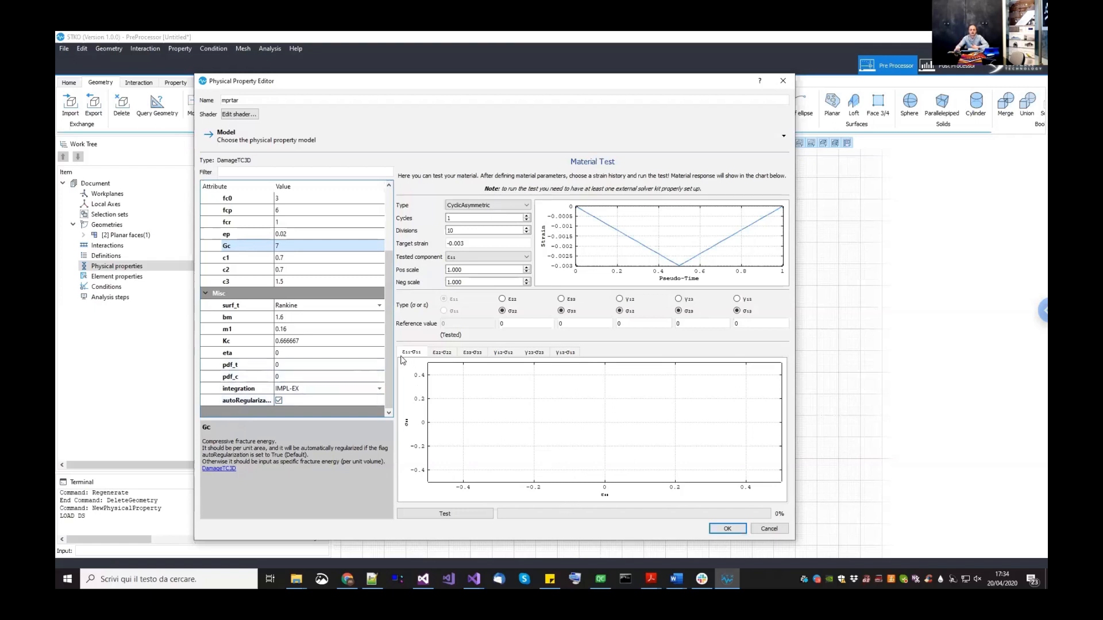
# - Accept the mortar material definition and add a second physical property named brick
pyautogui.moveTo(390, 342); pyautogui.dragTo(397, 371)
pyautogui.click(726, 529)
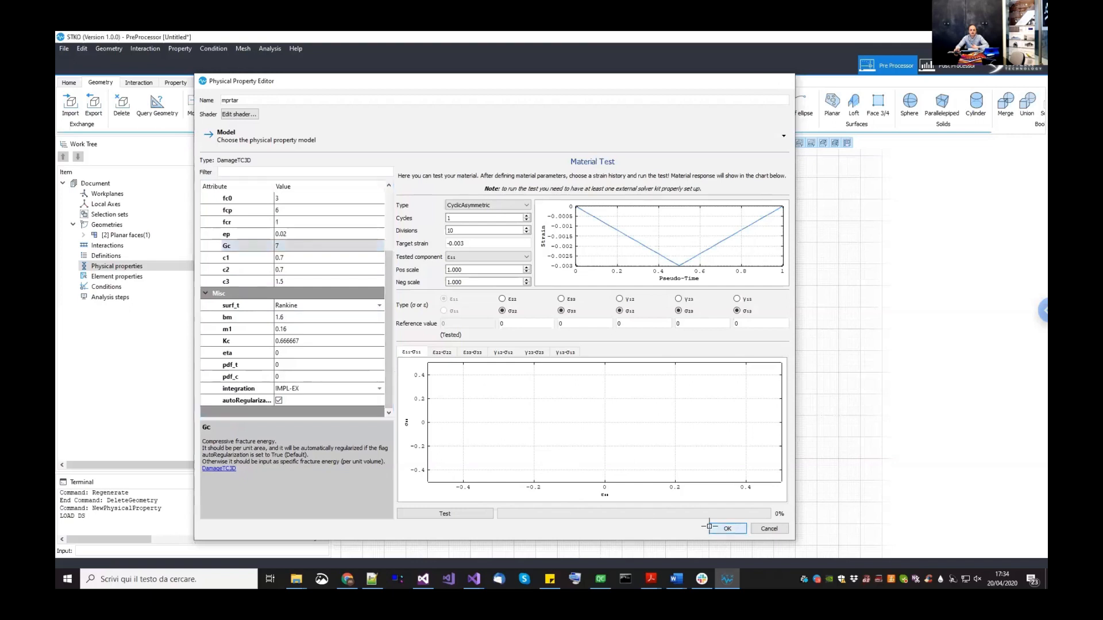
pyautogui.rightClick(147, 271)
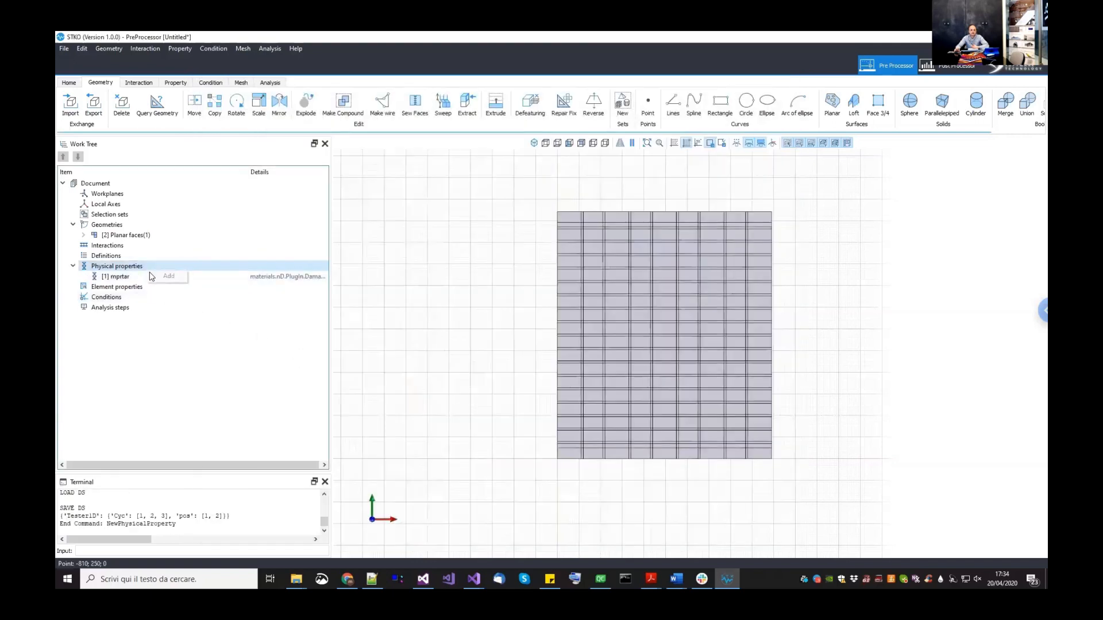
pyautogui.click(164, 278)
pyautogui.moveTo(279, 100); pyautogui.dragTo(193, 102)
pyautogui.write('brivck')
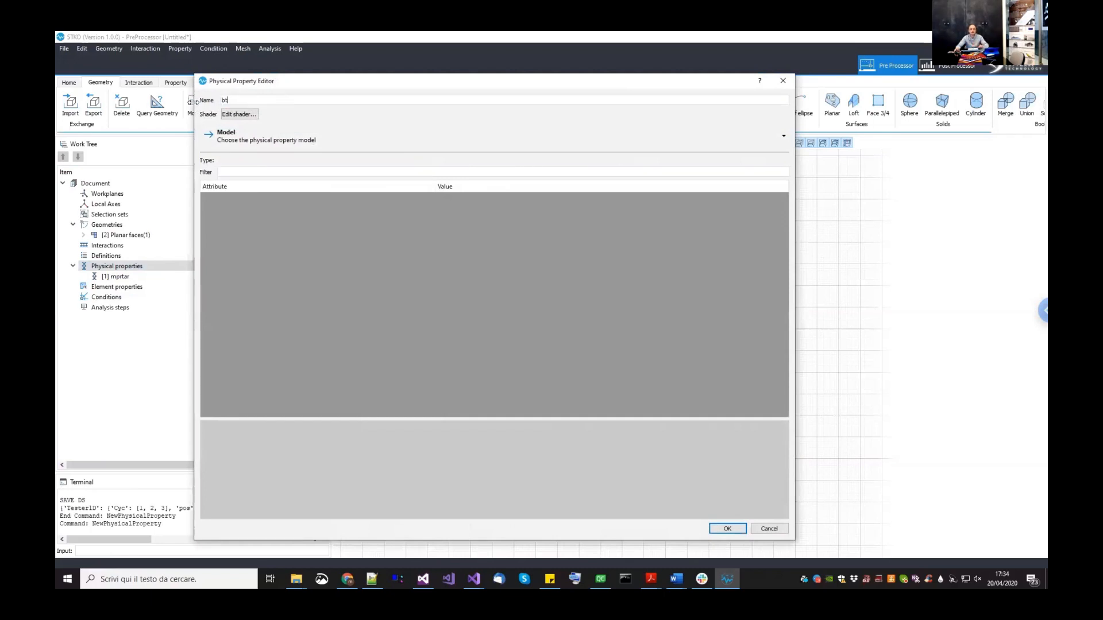
pyautogui.press('BackSpace')
pyautogui.write('ck')
# - Assign the DamageTC3D plugin nD material model to the brick property
pyautogui.click(258, 154)
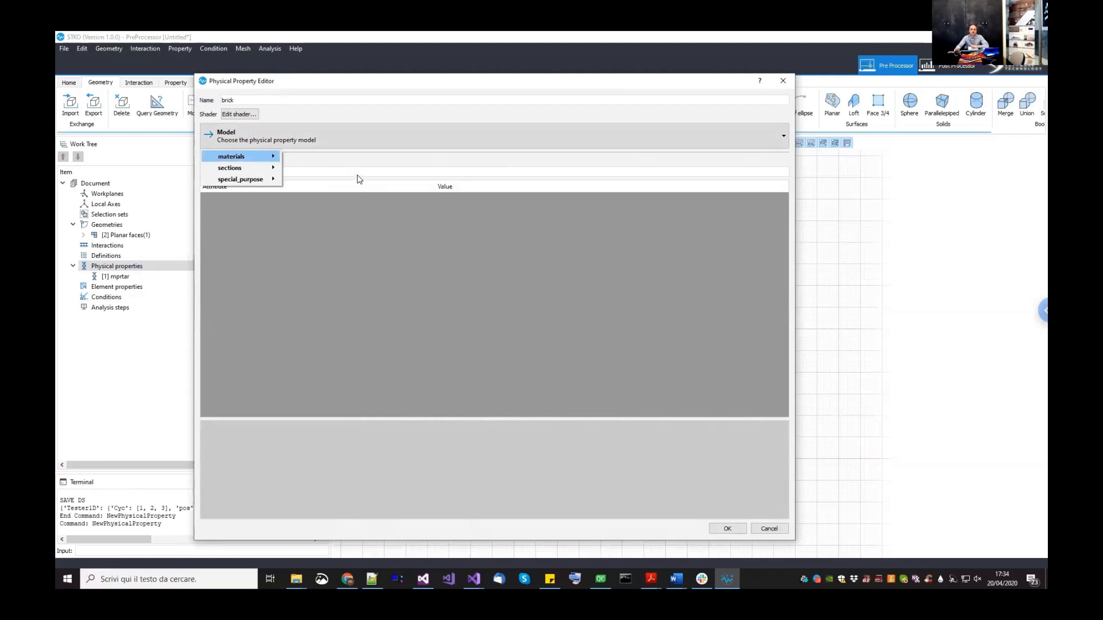
pyautogui.moveTo(247, 156)
pyautogui.moveTo(307, 156)
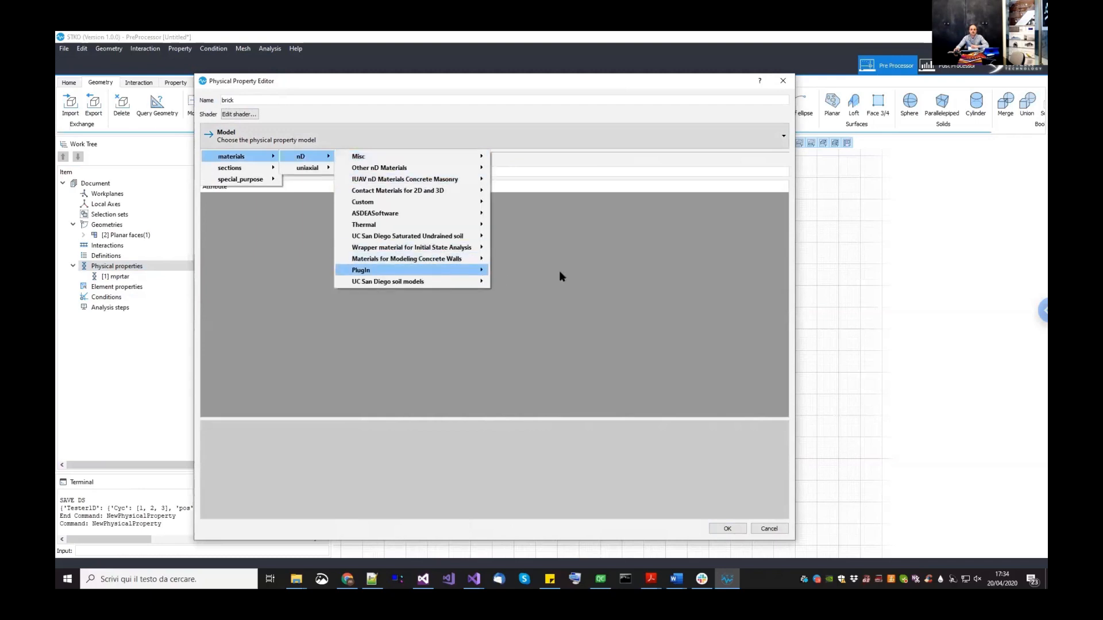
pyautogui.moveTo(437, 270)
pyautogui.moveTo(540, 271)
pyautogui.click(597, 271)
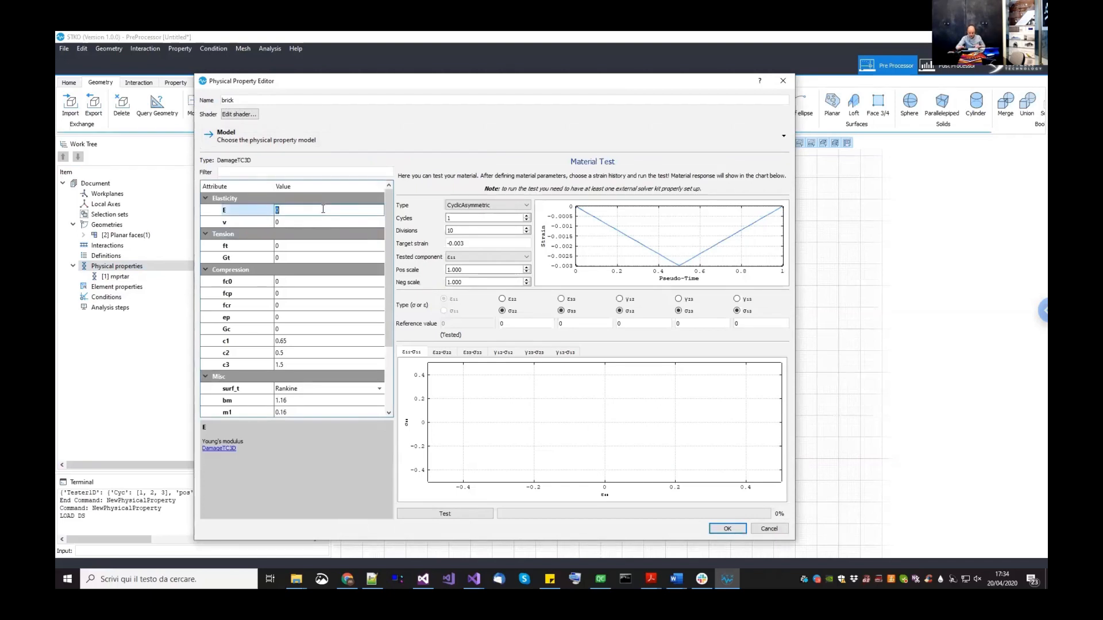
# - Set the brick's Young's modulus E to 16700, Poisson's ratio to 0.15, tensile strength ft to 2 and tensile fracture energy Gt to 0.08
pyautogui.write('16700')
pyautogui.click(317, 219)
pyautogui.write('0.15')
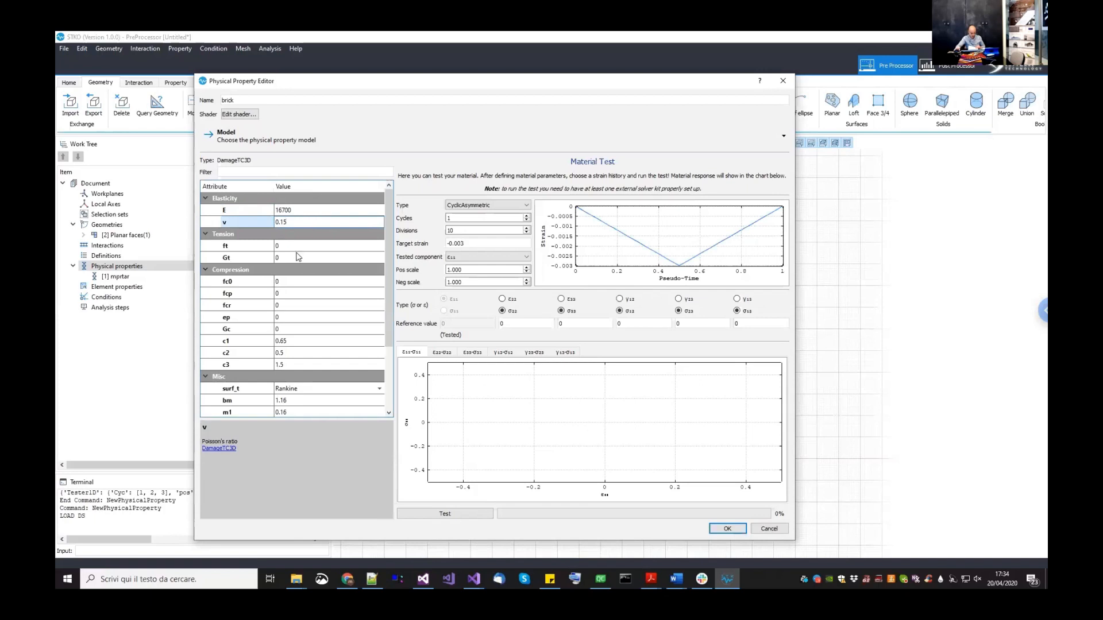
pyautogui.click(297, 245)
pyautogui.write('2')
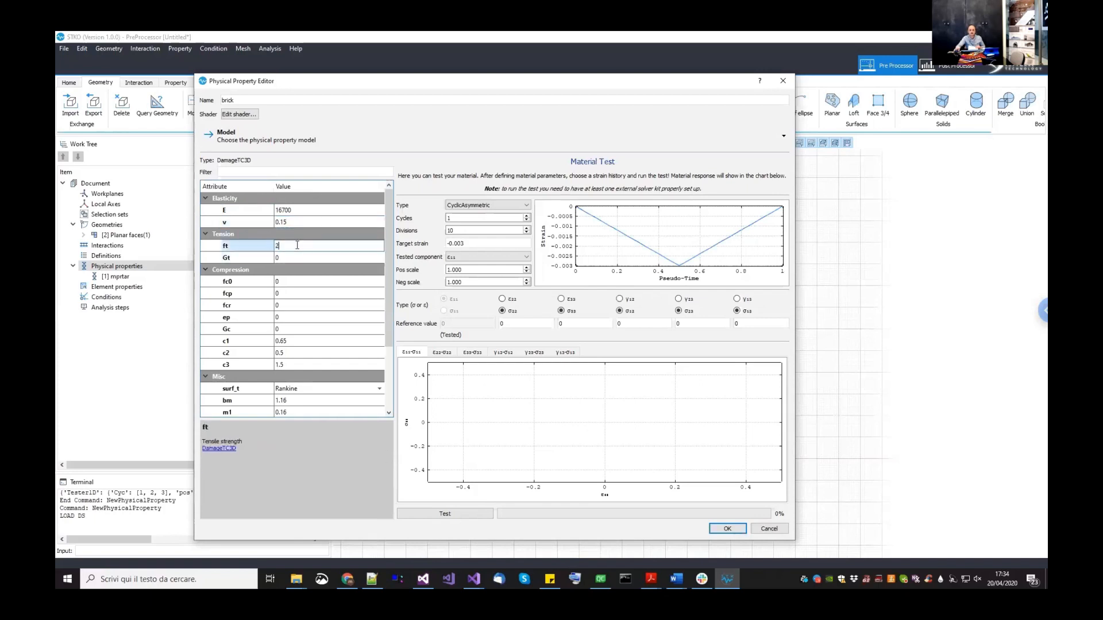
pyautogui.click(290, 258)
pyautogui.write('0.08')
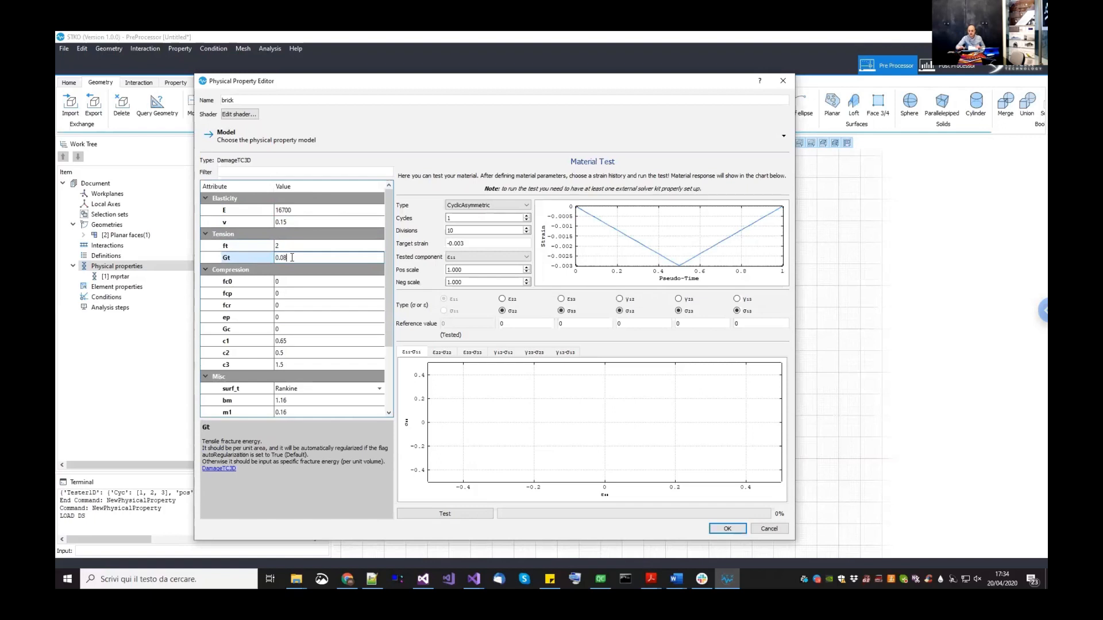
# - Set the brick's compressive parameters fc0 to 20, fcp to 30, fcr to 1, ep to 0.002 and Gc to 5
pyautogui.click(283, 281)
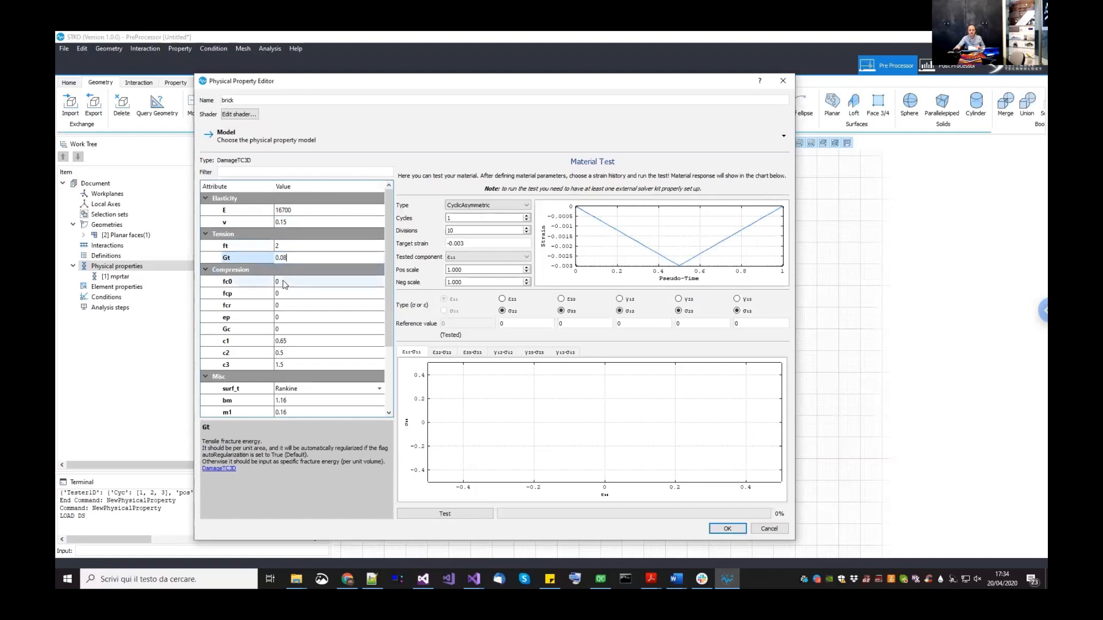
pyautogui.write('20')
pyautogui.click(286, 292)
pyautogui.write('30')
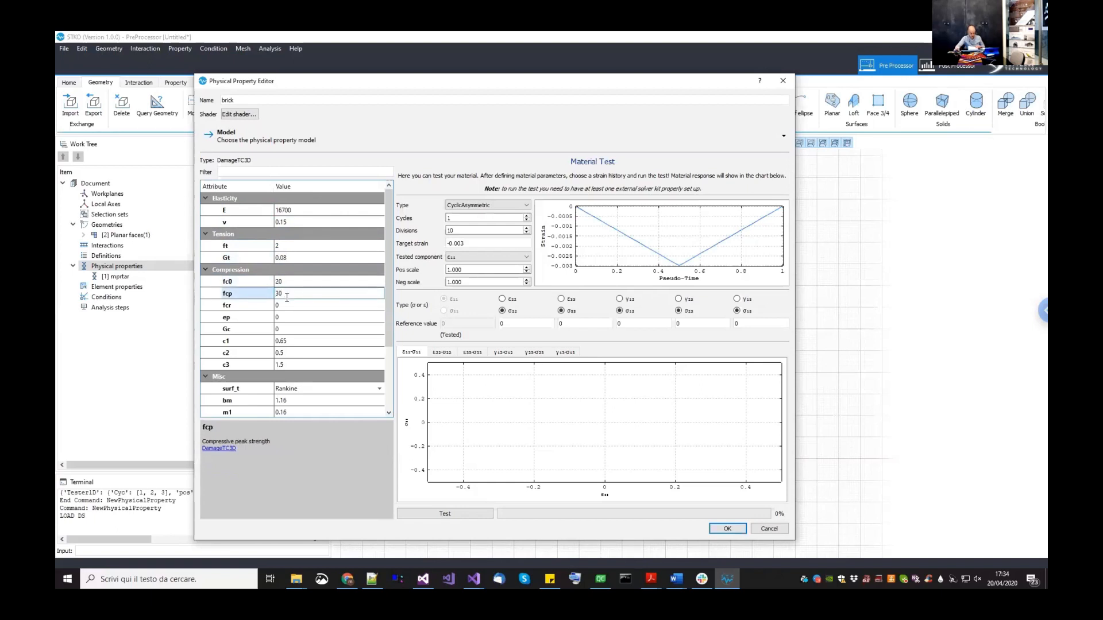
pyautogui.click(286, 305)
pyautogui.write('1')
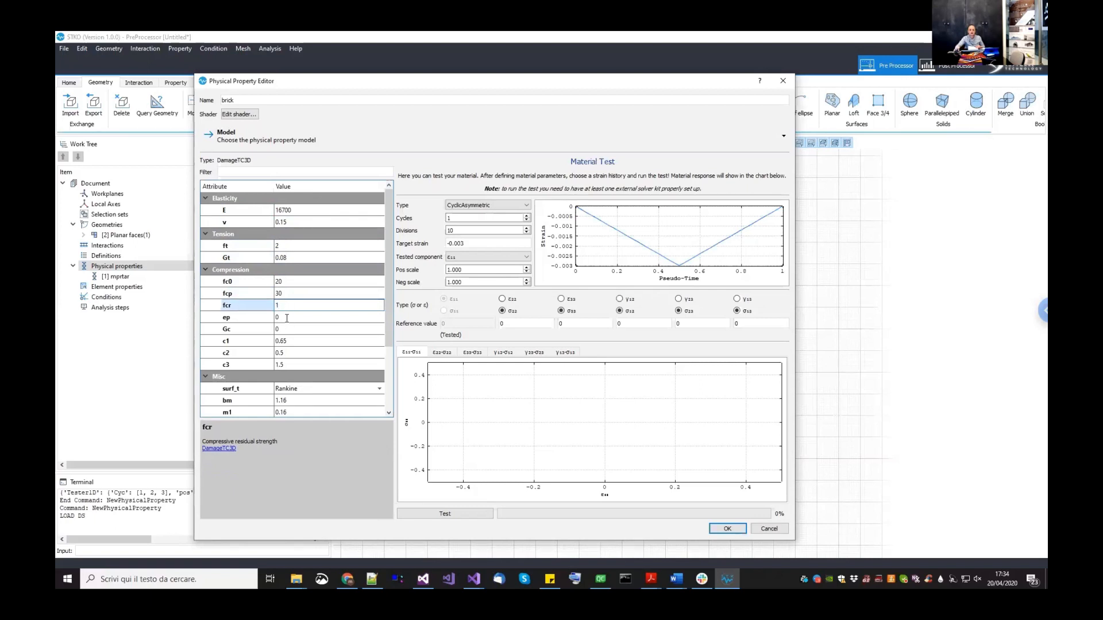
pyautogui.click(286, 318)
pyautogui.write('0.002')
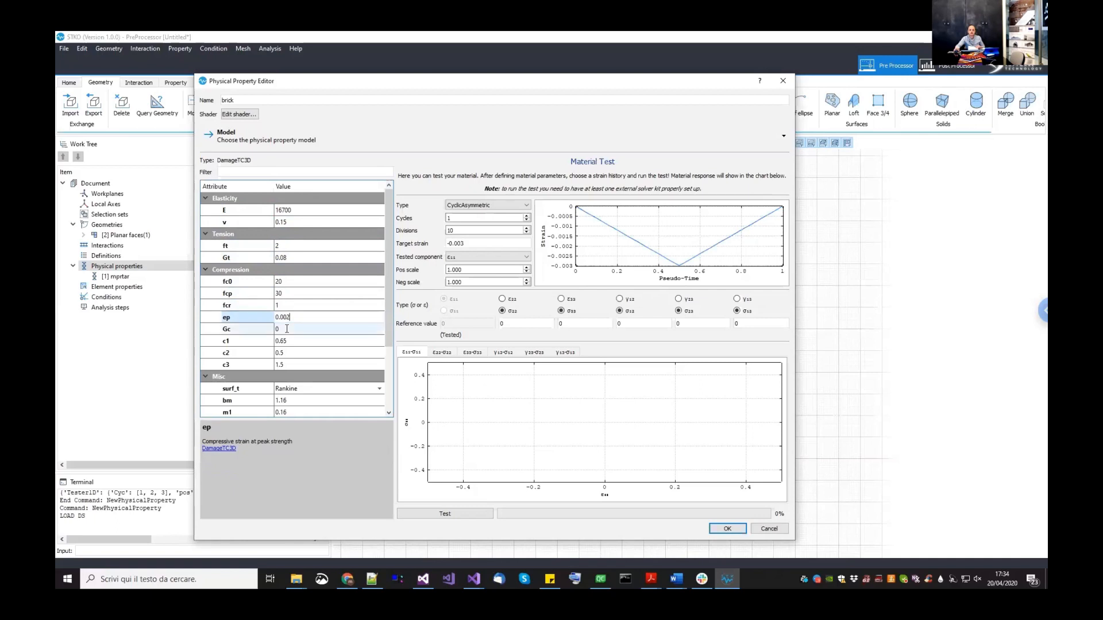
pyautogui.click(287, 330)
pyautogui.write('5')
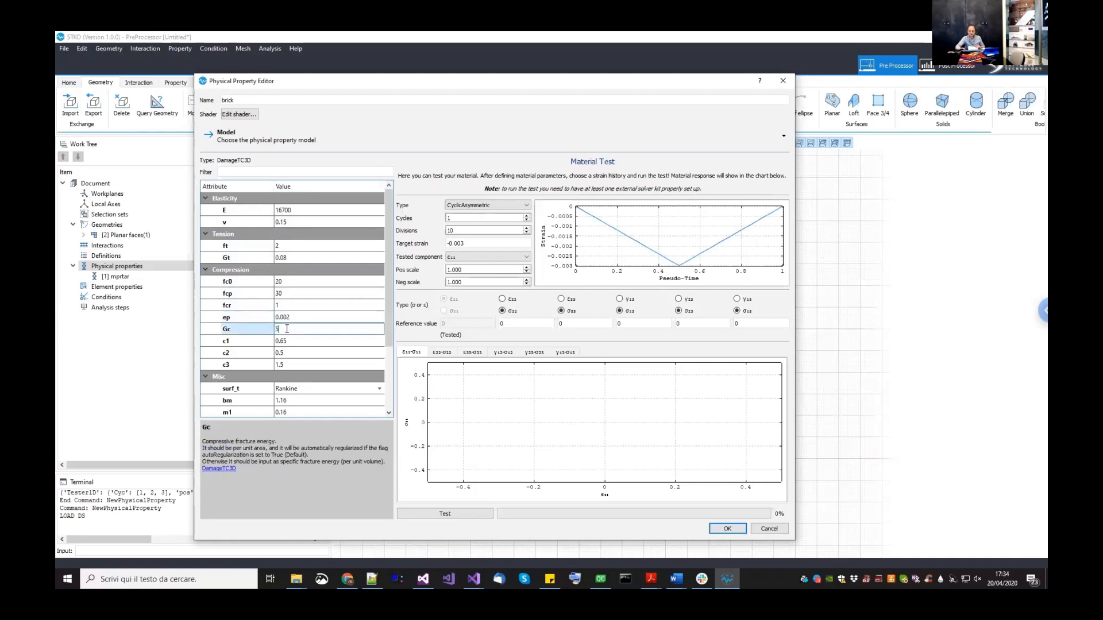
# - Set the brick's compressive law shape parameters c1 to 0.7 and c2 to 0
pyautogui.click(295, 343)
pyautogui.write('0.7')
pyautogui.click(295, 349)
pyautogui.write('0.')
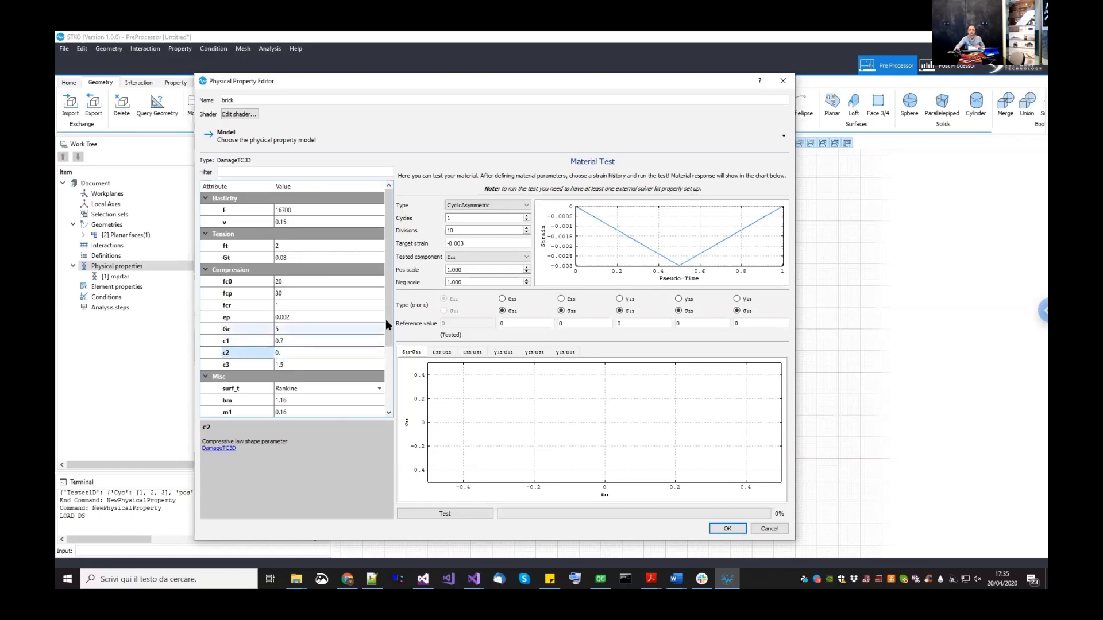
# - Set the brick's compressive biaxial strength factor bm to 1.1 and check the shear-compression reduction factor m1
pyautogui.scroll(-3, 387, 378)
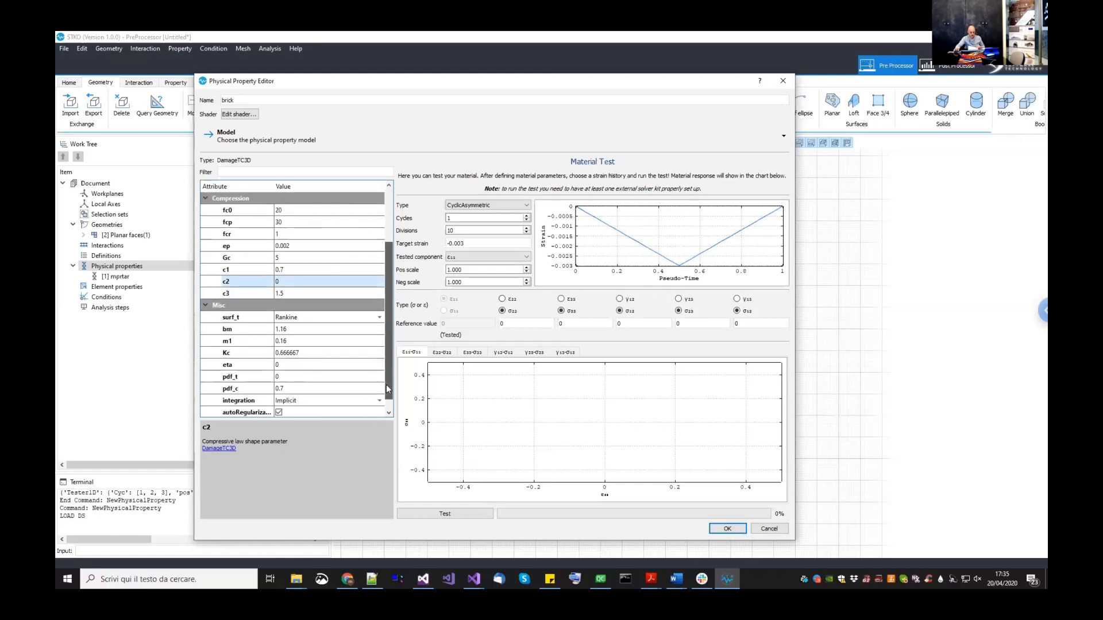
pyautogui.click(318, 317)
pyautogui.write('1.1')
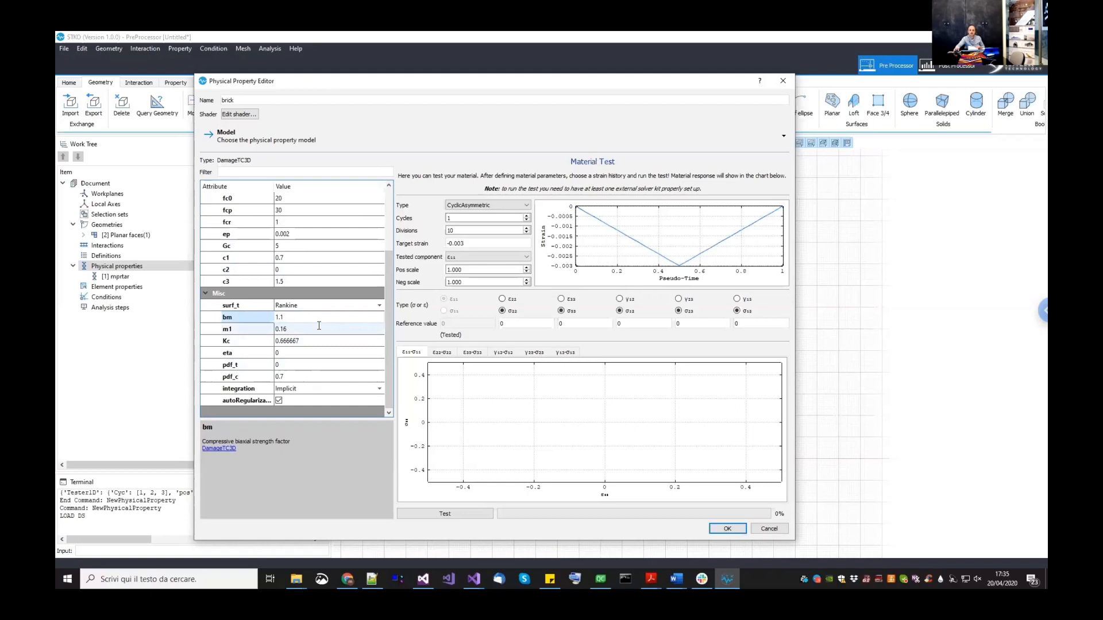
pyautogui.click(319, 327)
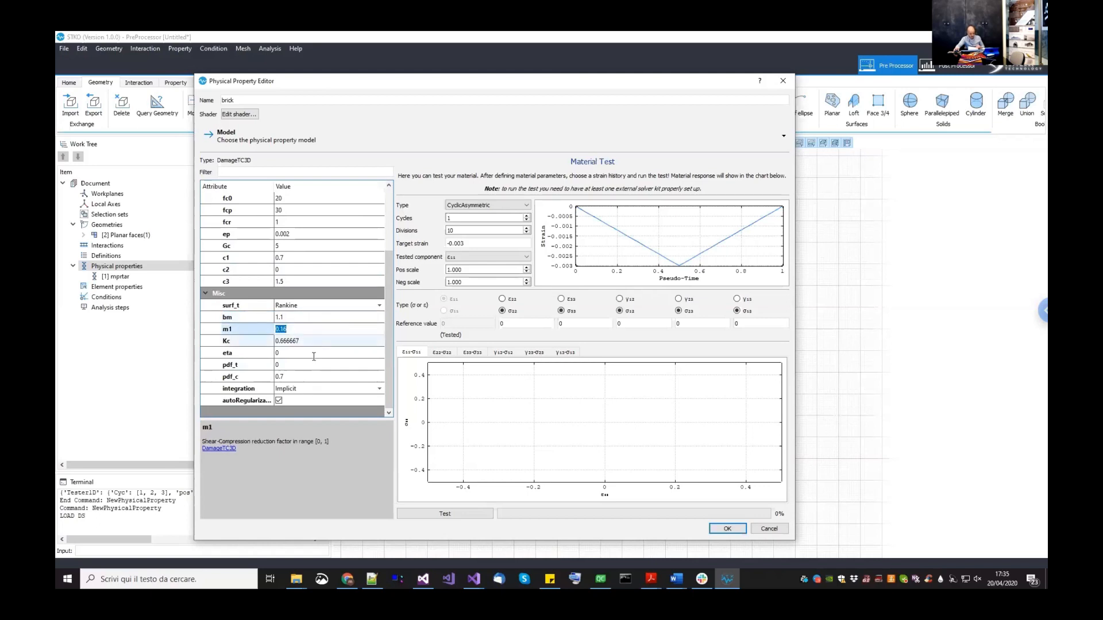
pyautogui.press('Tab')
# - Set the brick's plastic-damage factor for the compressive response, pdf_c, to 0
pyautogui.click(310, 376)
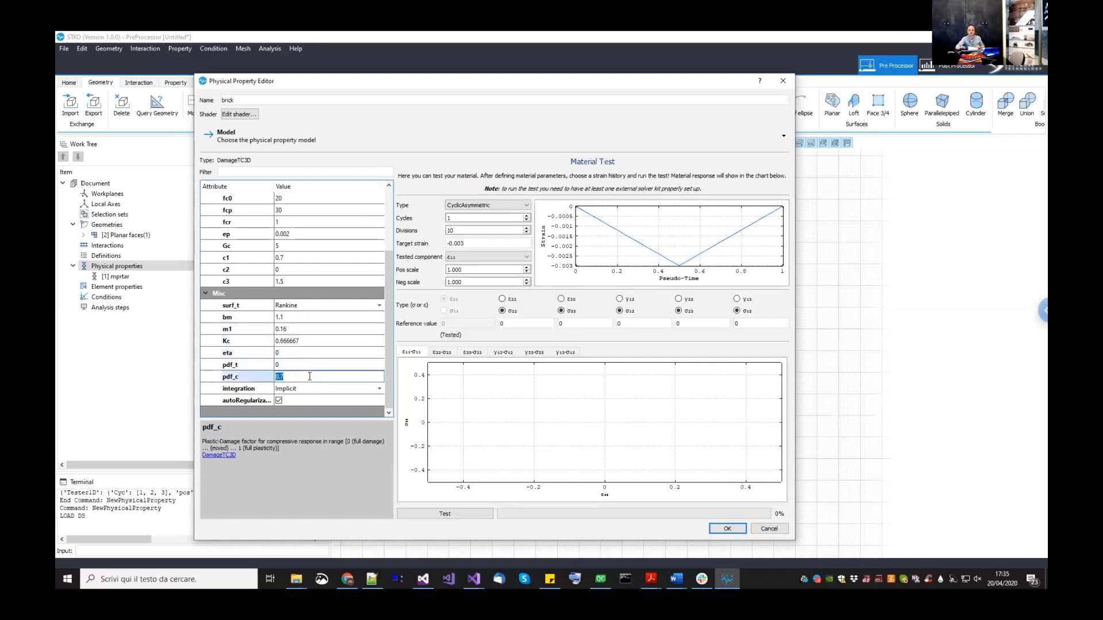
pyautogui.hotkey('shift', 'Tab')
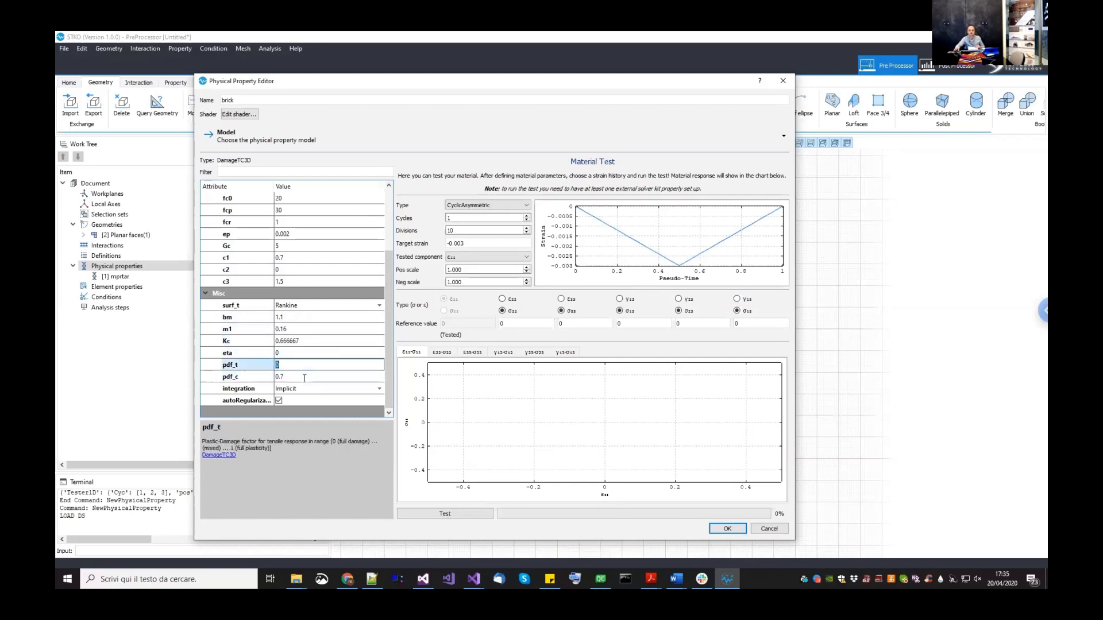
pyautogui.press('Tab')
pyautogui.write('0')
# - Switch the brick's integration type to IMPL-EX and accept the material definition
pyautogui.click(302, 388)
pyautogui.click(302, 389)
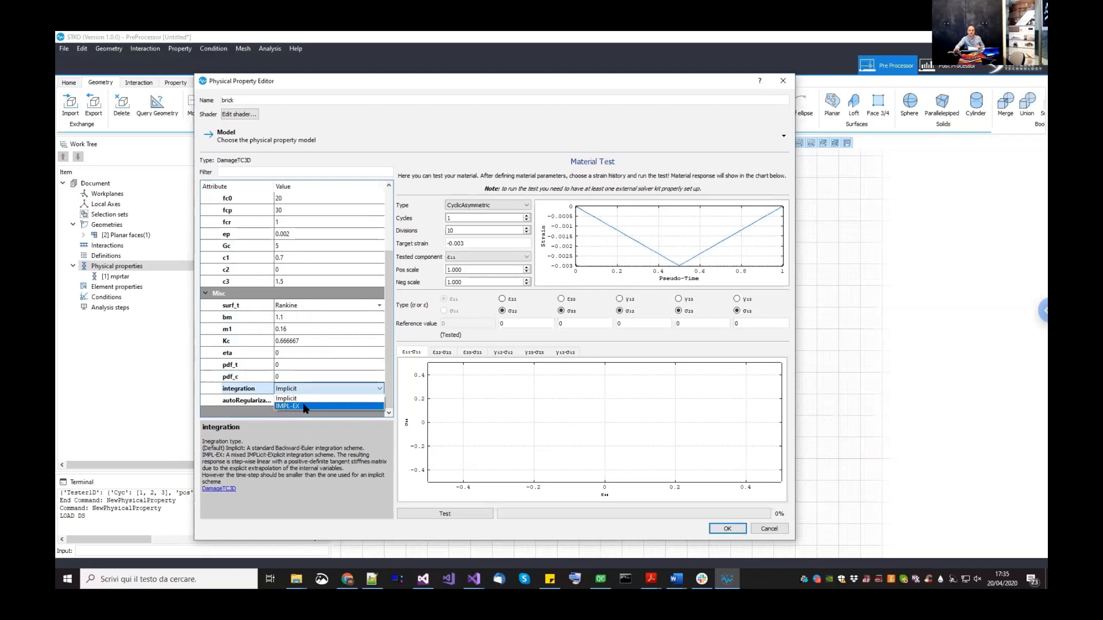
pyautogui.click(303, 406)
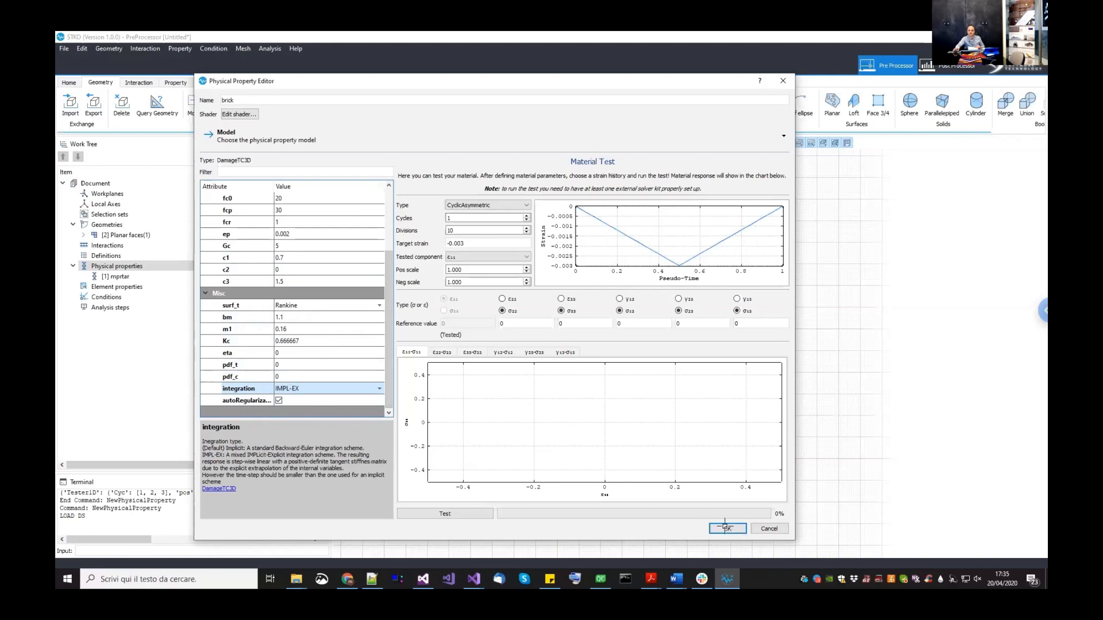
pyautogui.press('Return')
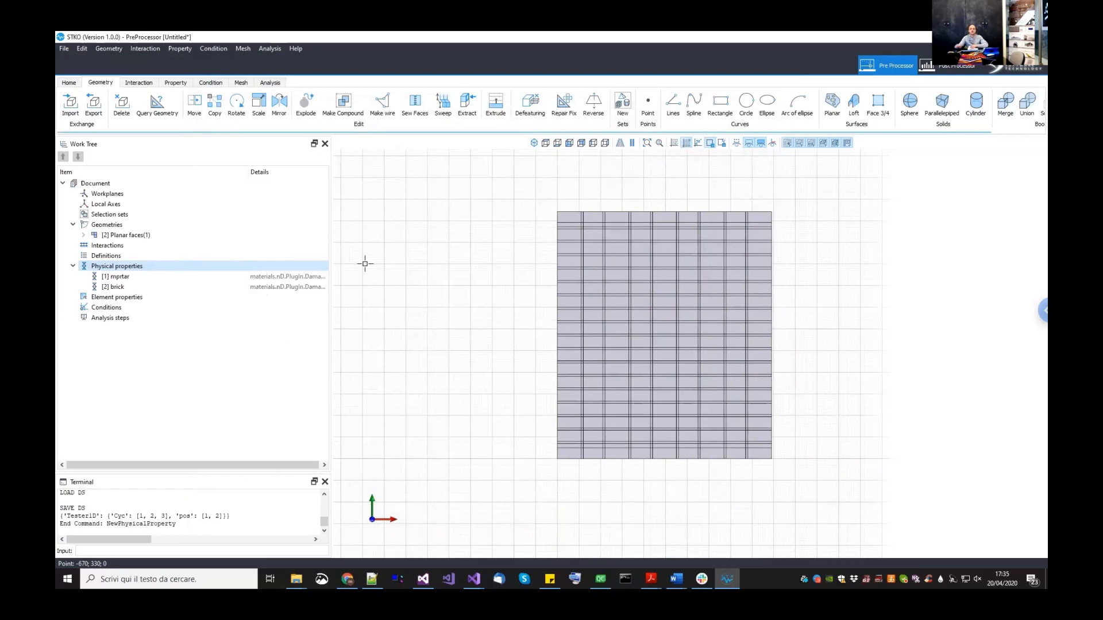
# - Add a third physical property named elastic steel
pyautogui.click(575, 435)
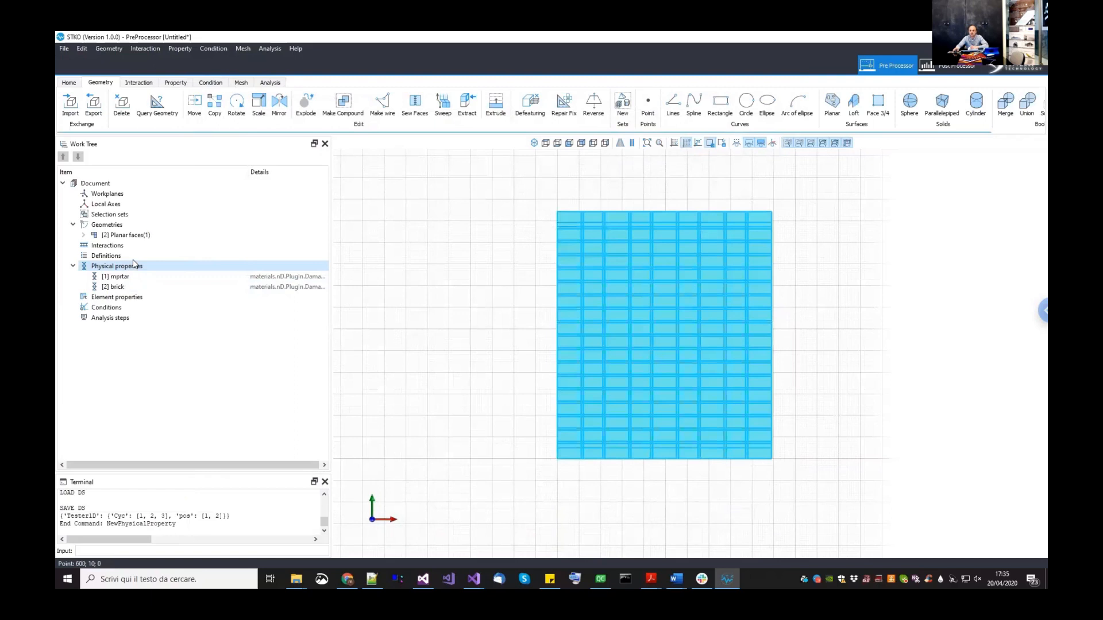
pyautogui.click(114, 260)
pyautogui.doubleClick(118, 267)
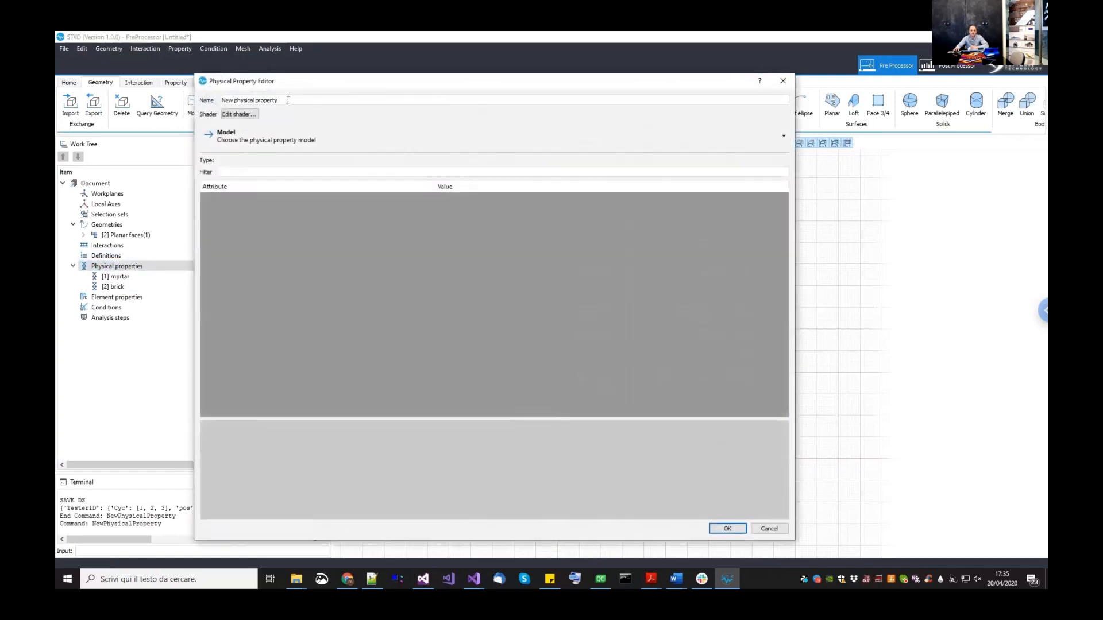
pyautogui.moveTo(282, 101); pyautogui.dragTo(215, 102)
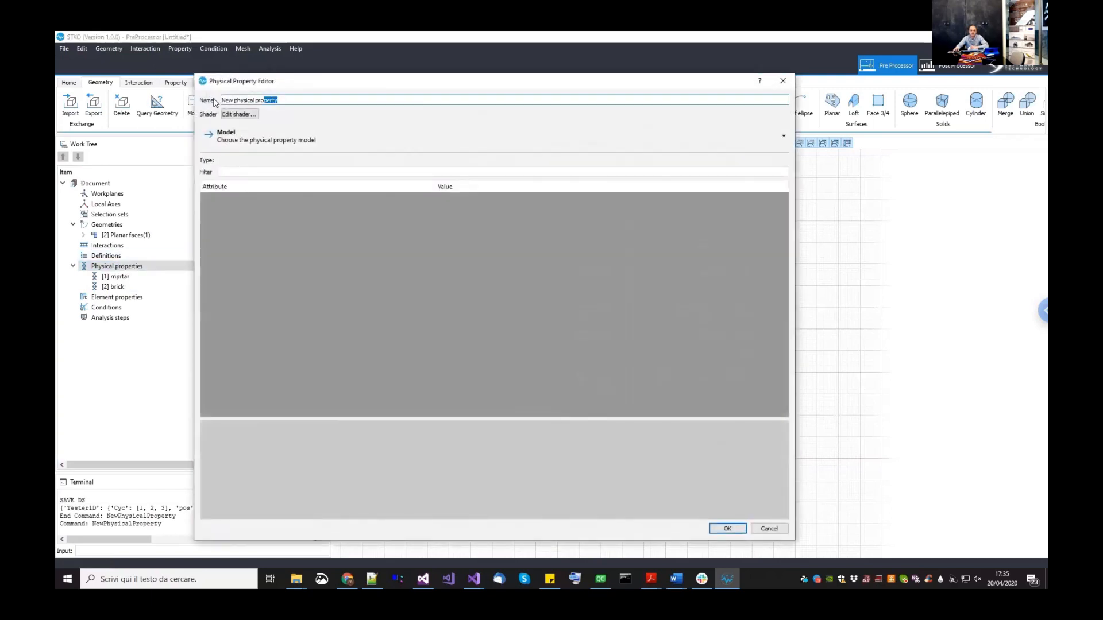
pyautogui.write('ela')
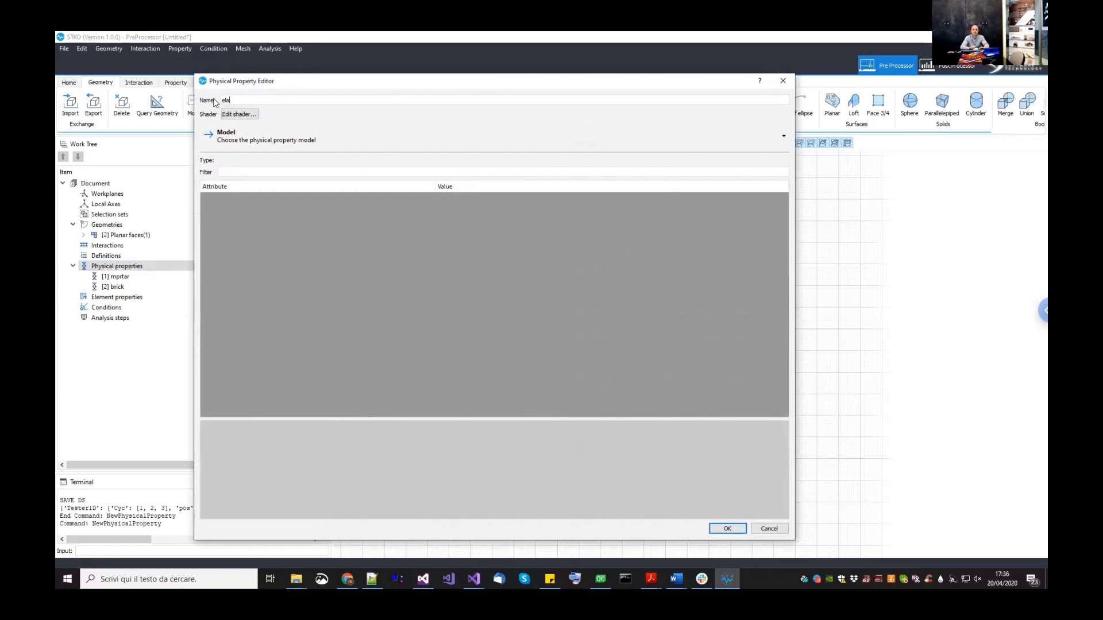
pyautogui.write('sstic steel')
# - Assign the ElasticIsotropic nD material model to the elastic steel property
pyautogui.click(234, 145)
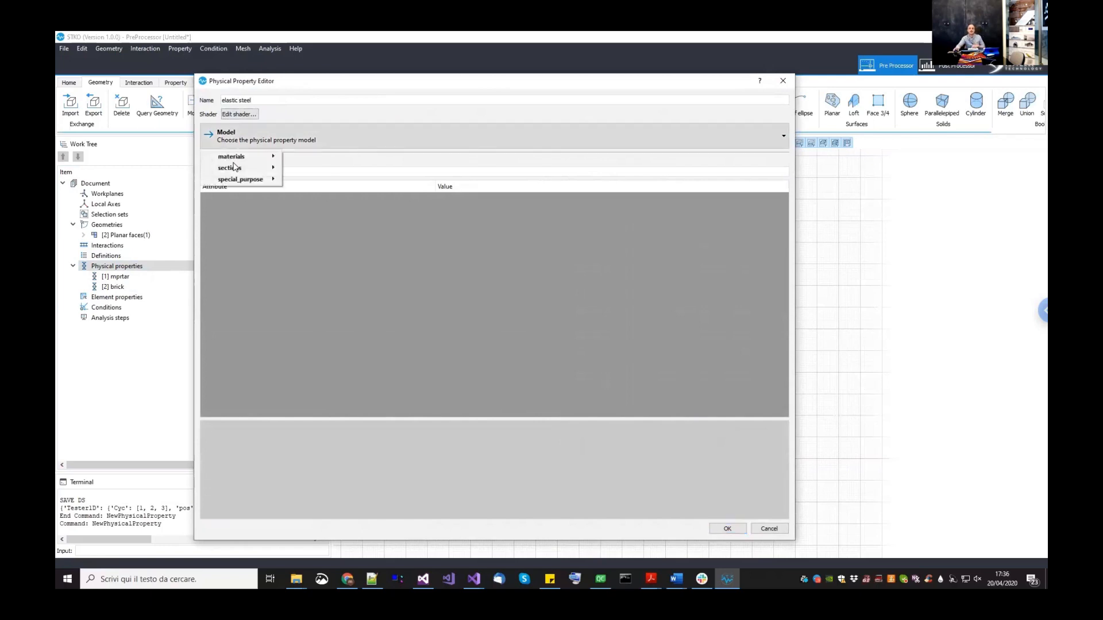
pyautogui.moveTo(244, 156)
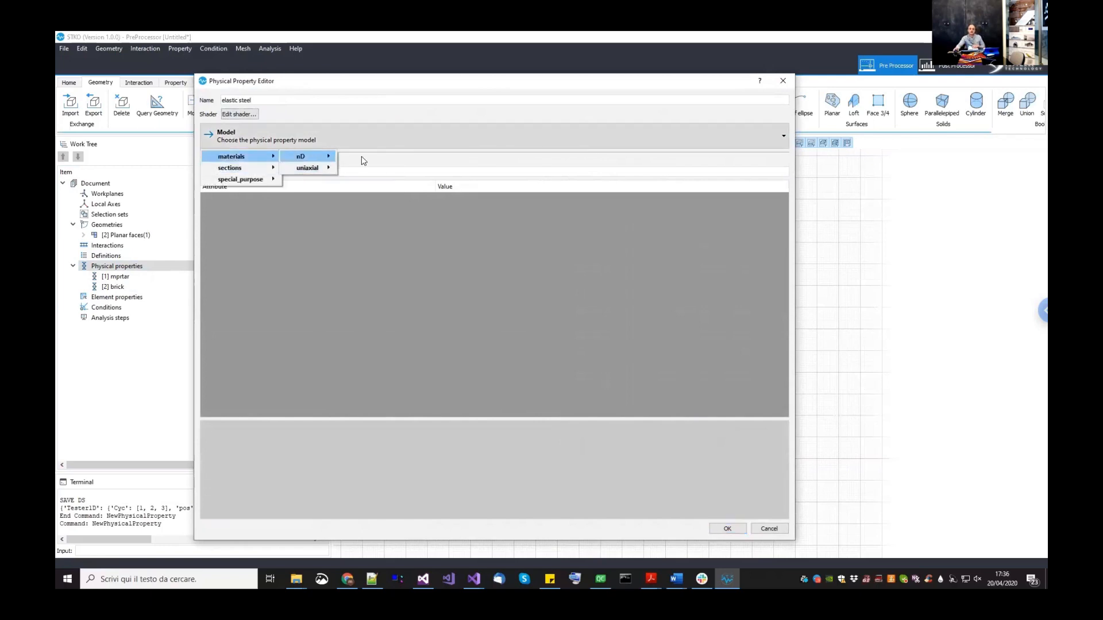
pyautogui.moveTo(374, 167)
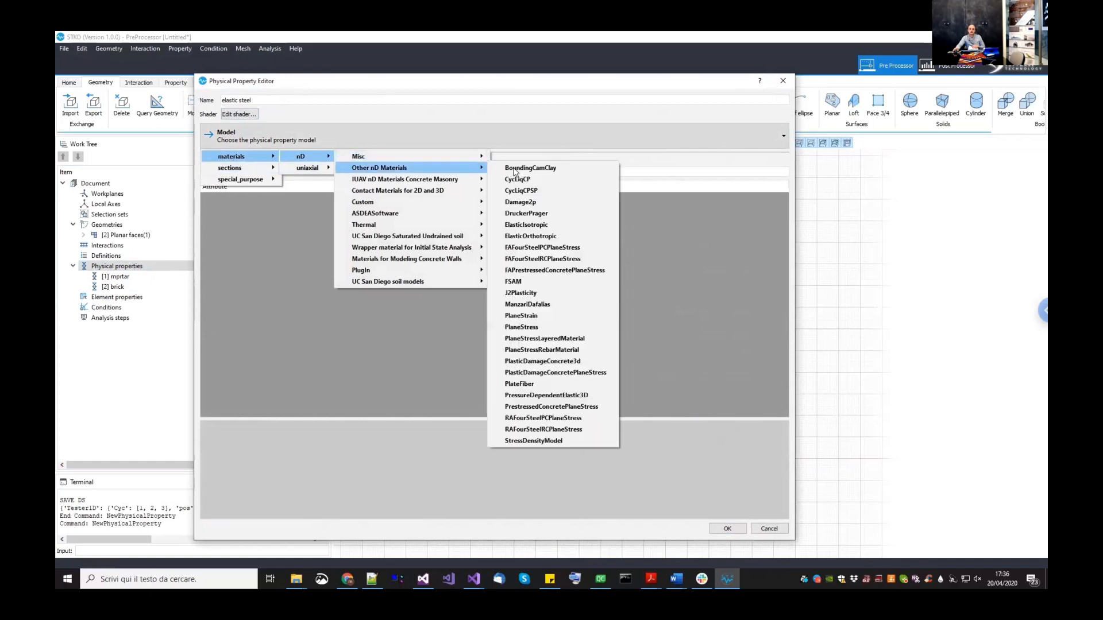
pyautogui.click(534, 230)
# - Set the steel's elastic modulus E to 200000 and Poisson's ratio to 0.3, and accept the material
pyautogui.click(453, 212)
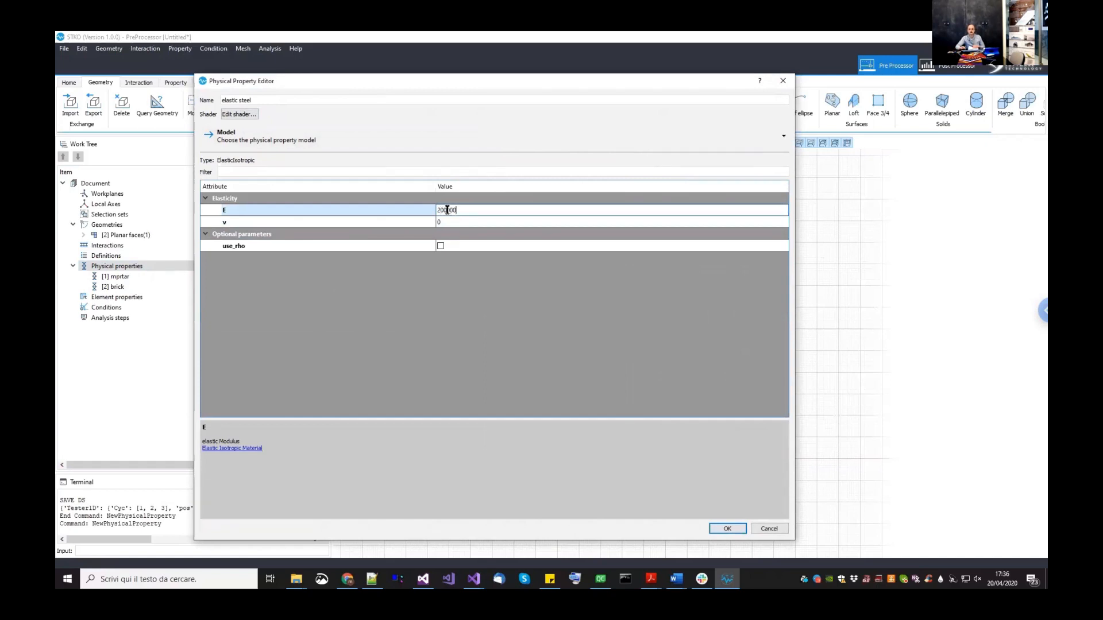
pyautogui.press('Return')
pyautogui.click(457, 223)
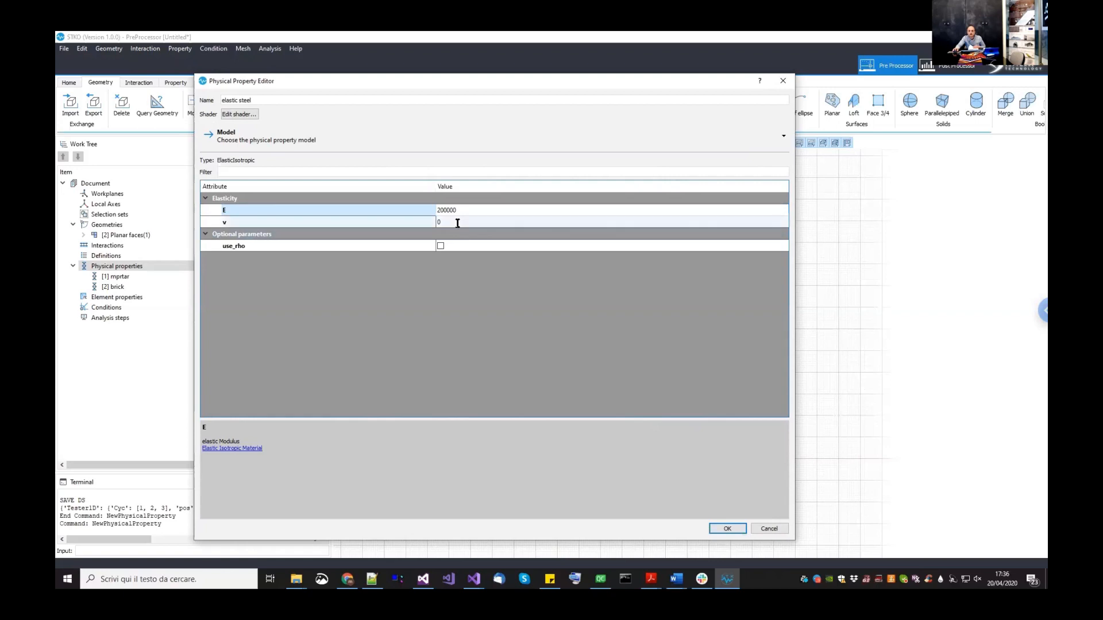
pyautogui.click(457, 223)
pyautogui.write('0.3')
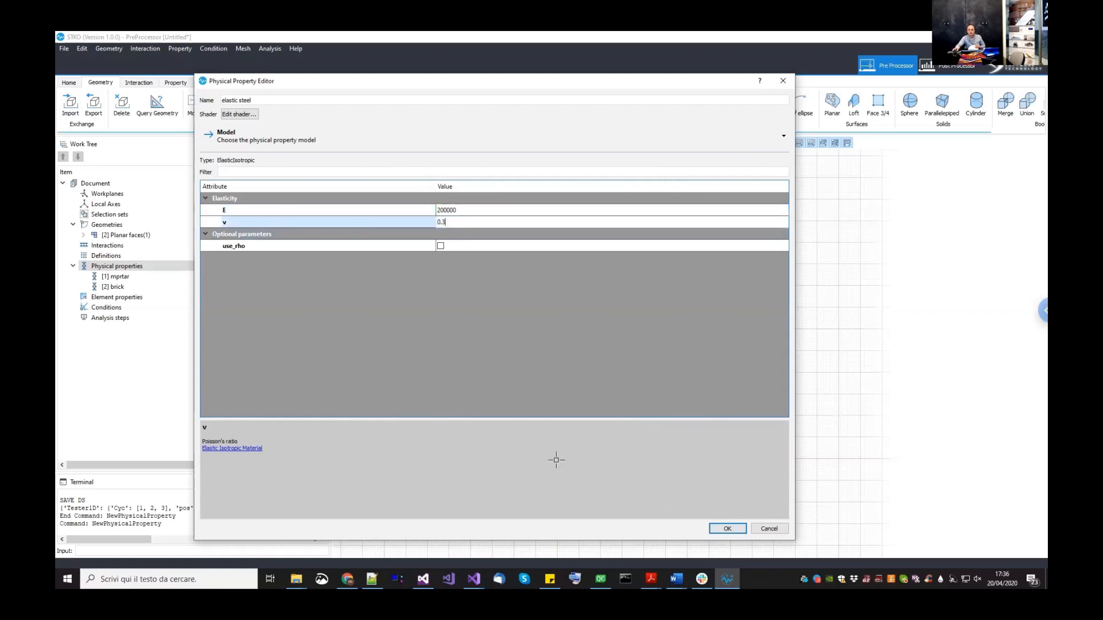
pyautogui.press('Return')
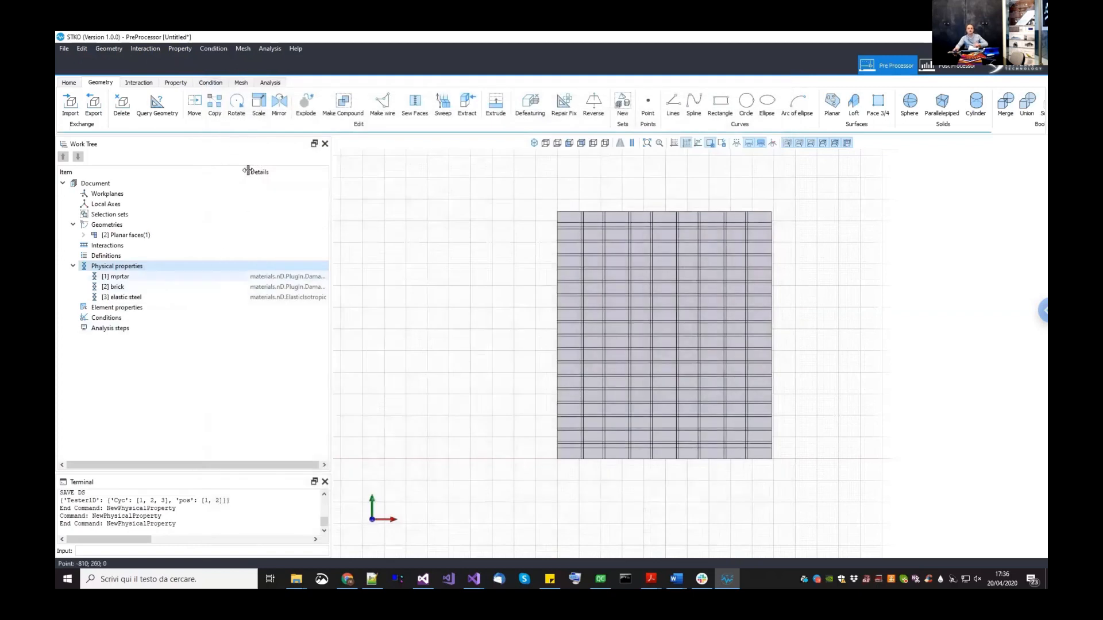
# - Widen the Details column of the work tree to read the full material types
pyautogui.moveTo(236, 170); pyautogui.dragTo(210, 170)
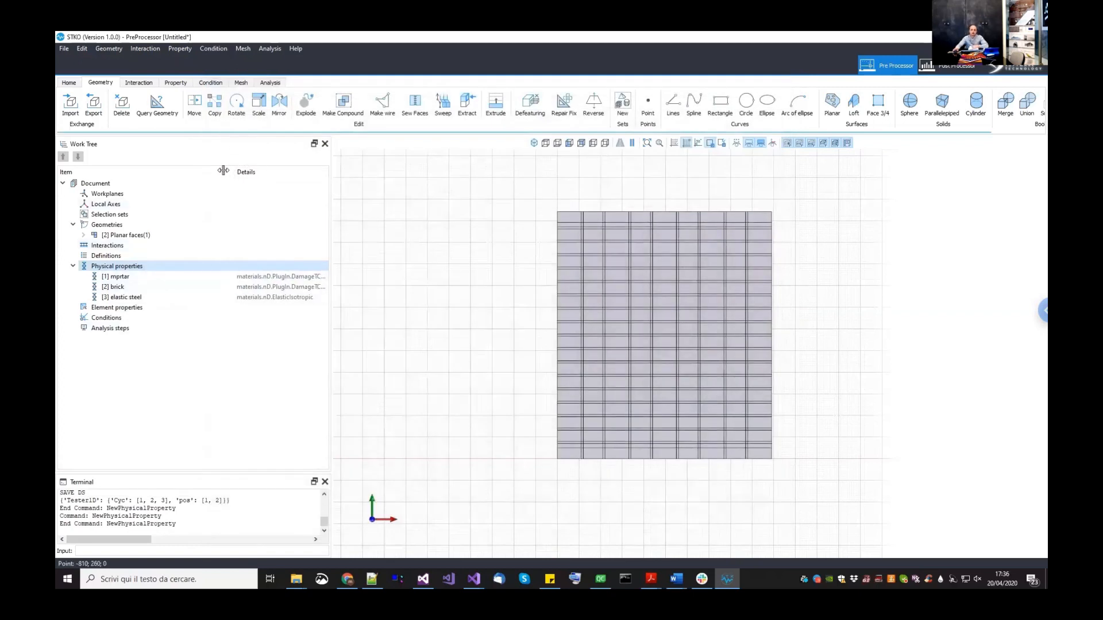
pyautogui.click(716, 379)
pyautogui.click(766, 378)
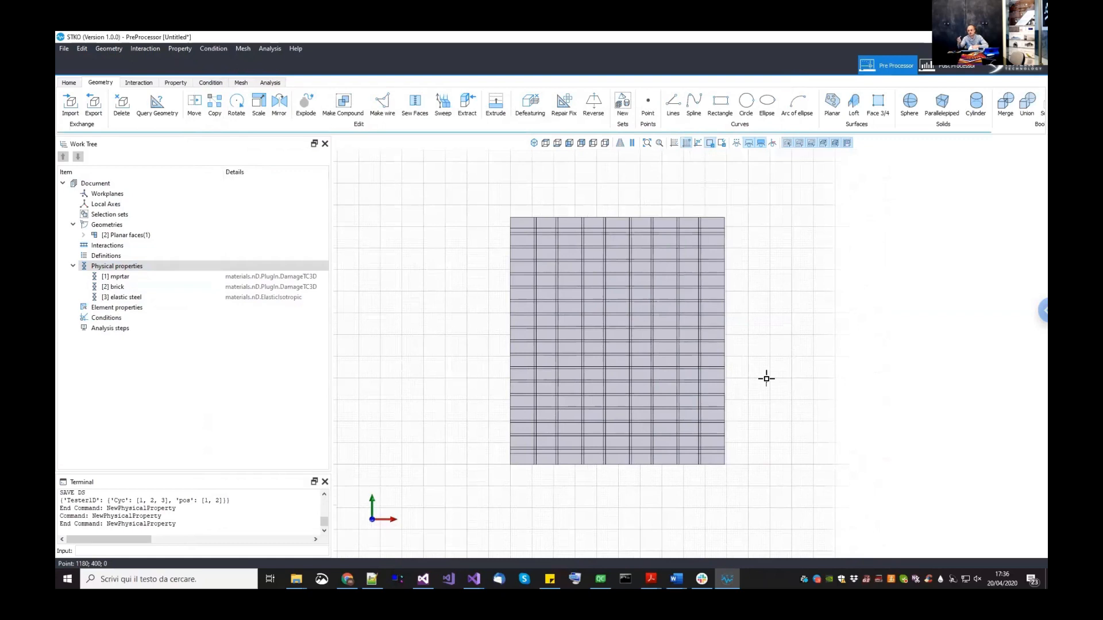
pyautogui.rightClick(161, 271)
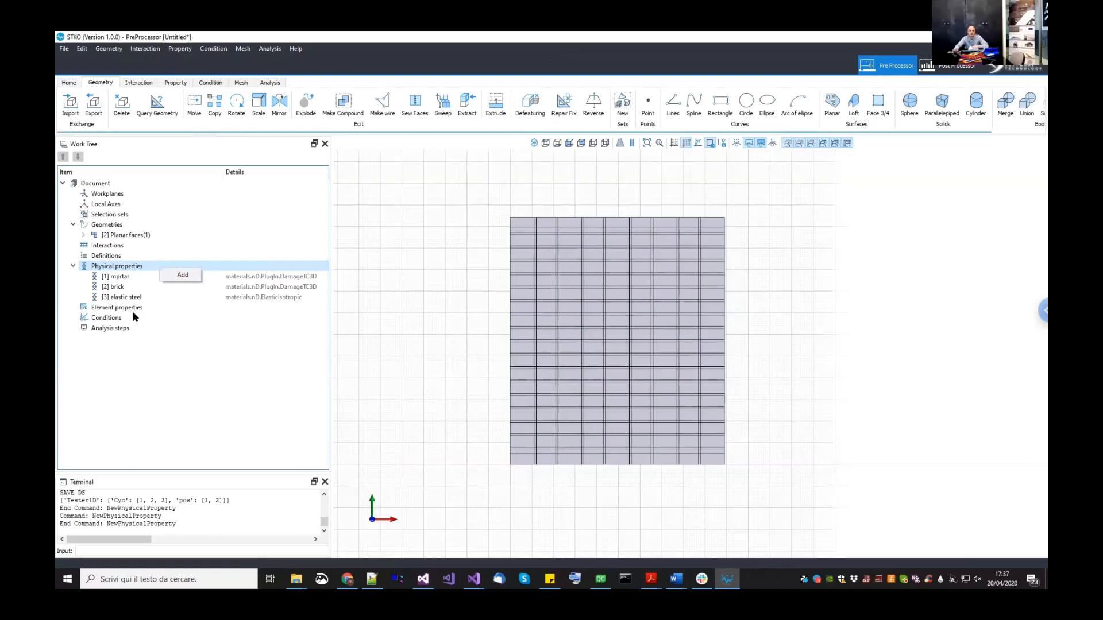
# - Set the brick material's compressive law shape parameter c2 to 0.5 and accept the change
pyautogui.rightClick(128, 286)
pyautogui.click(238, 322)
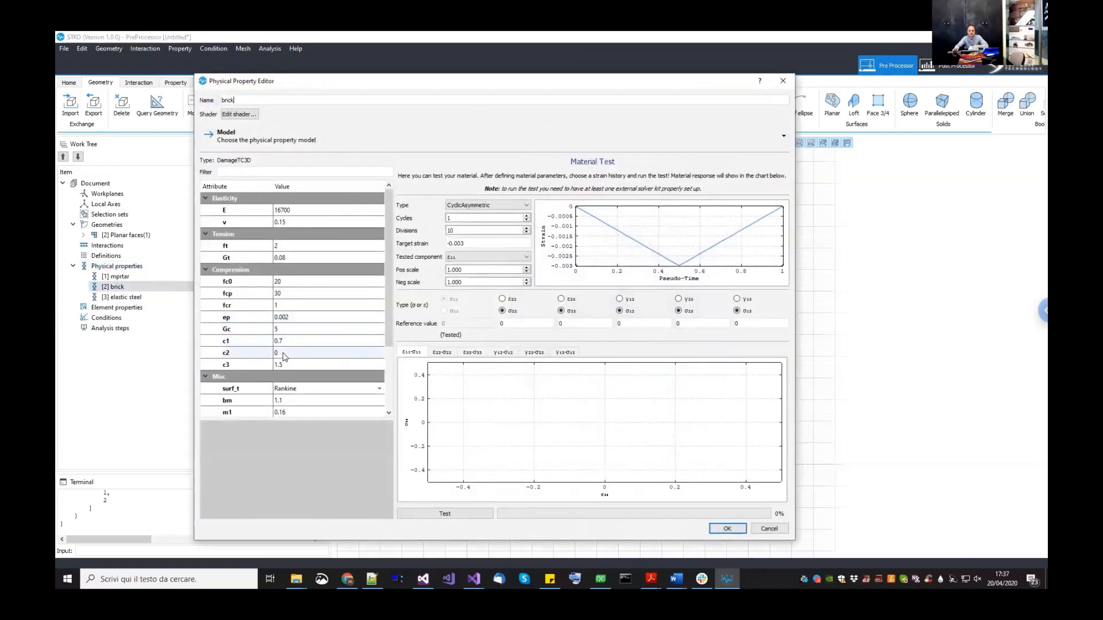
pyautogui.click(283, 353)
pyautogui.write('0.5')
pyautogui.press('Return')
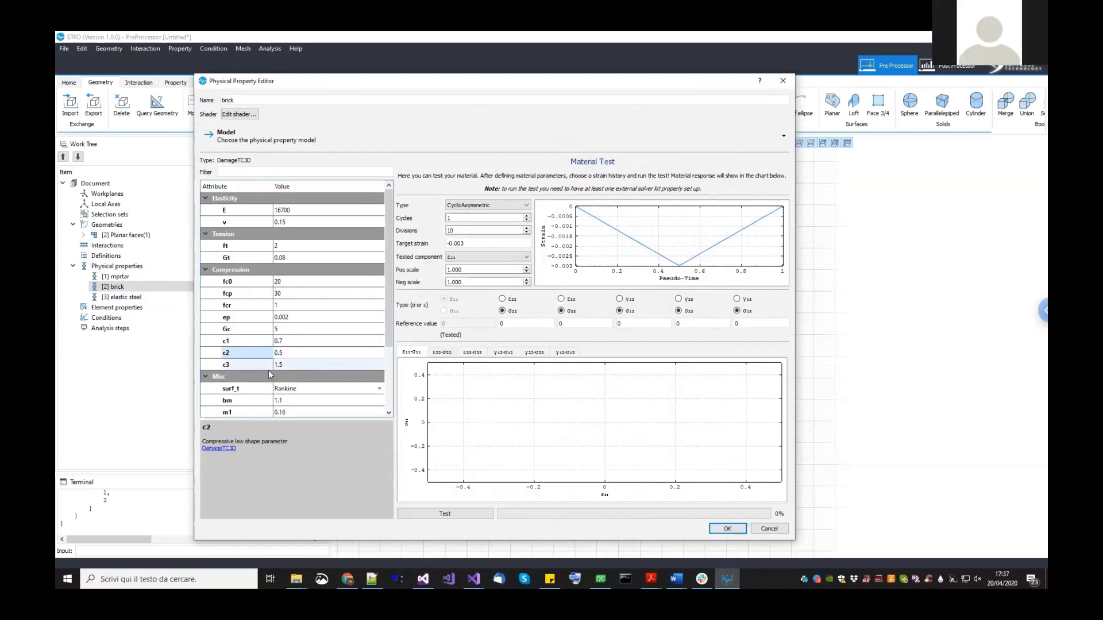
pyautogui.click(253, 367)
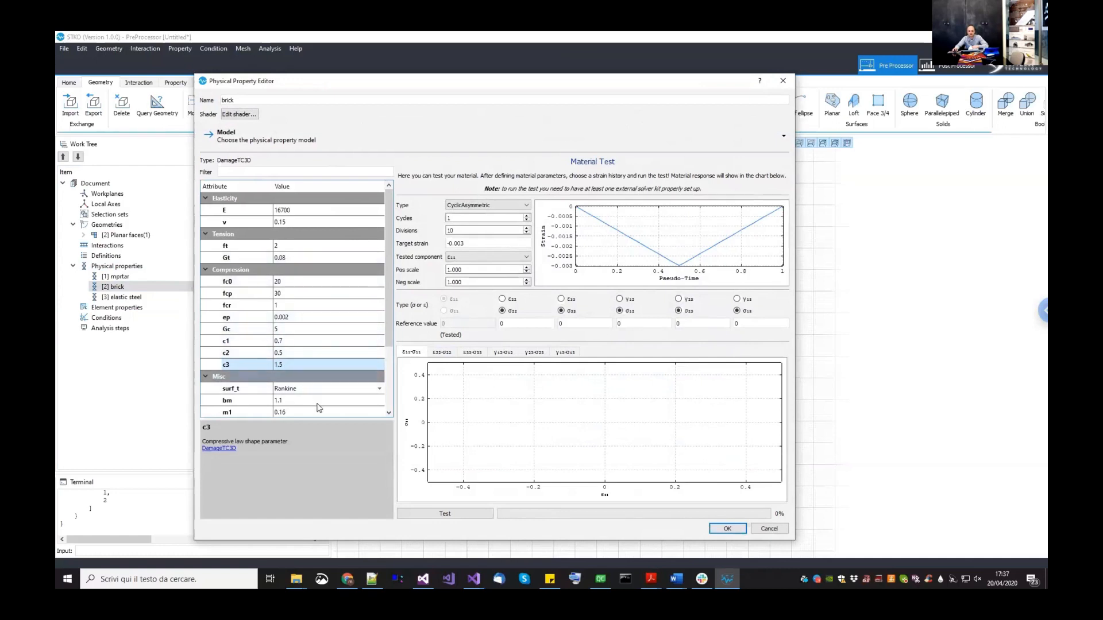
pyautogui.click(726, 528)
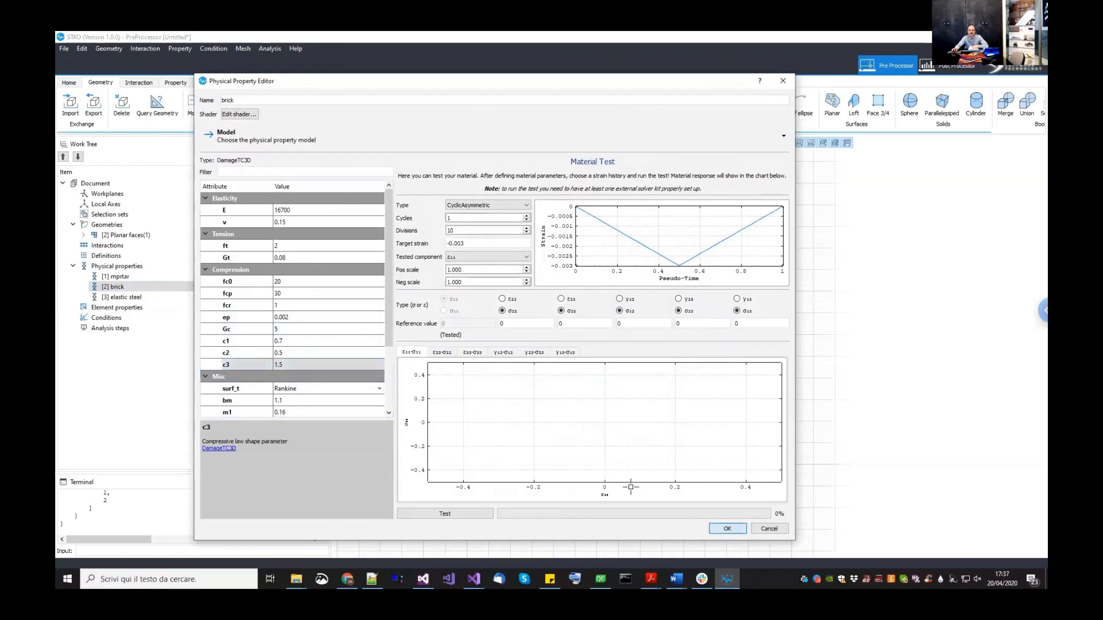
# - Add a new physical property named mortar 2d
pyautogui.click(135, 307)
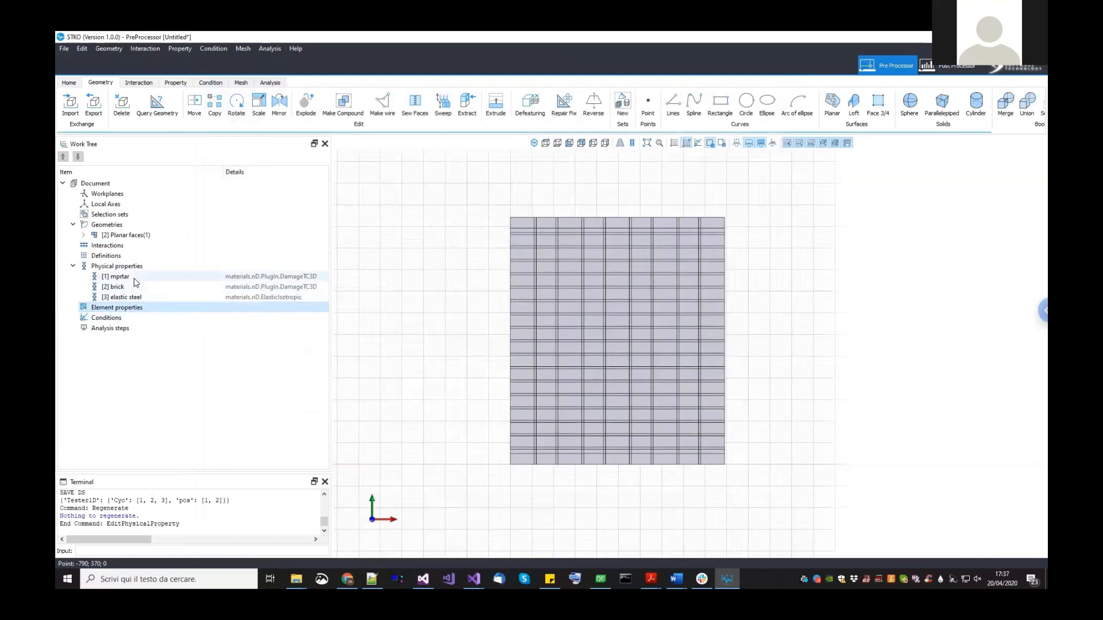
pyautogui.rightClick(145, 267)
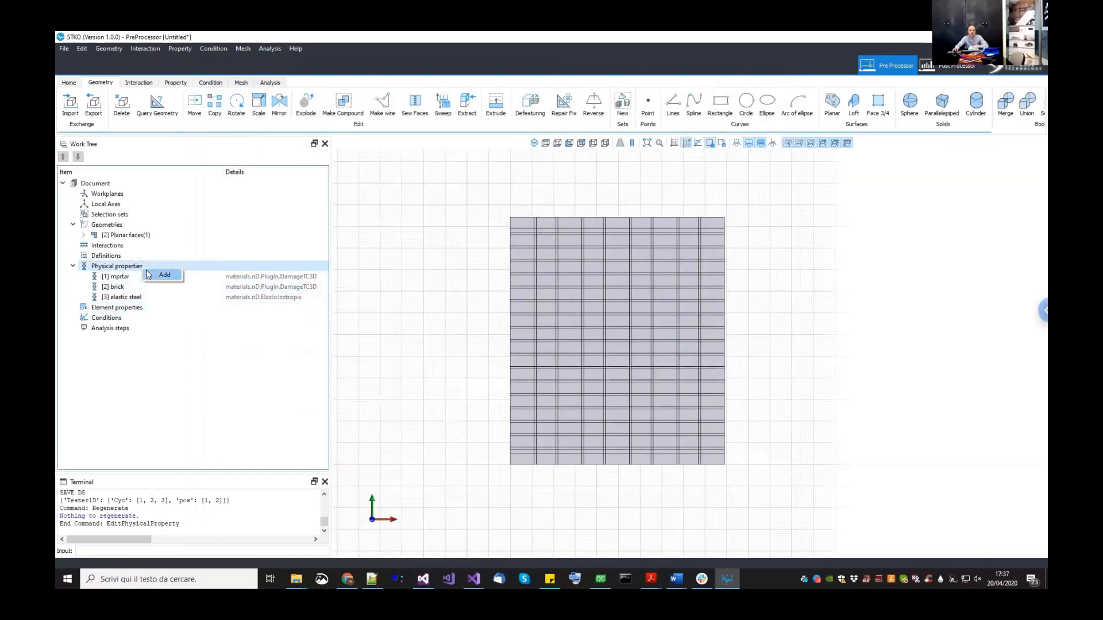
pyautogui.click(163, 275)
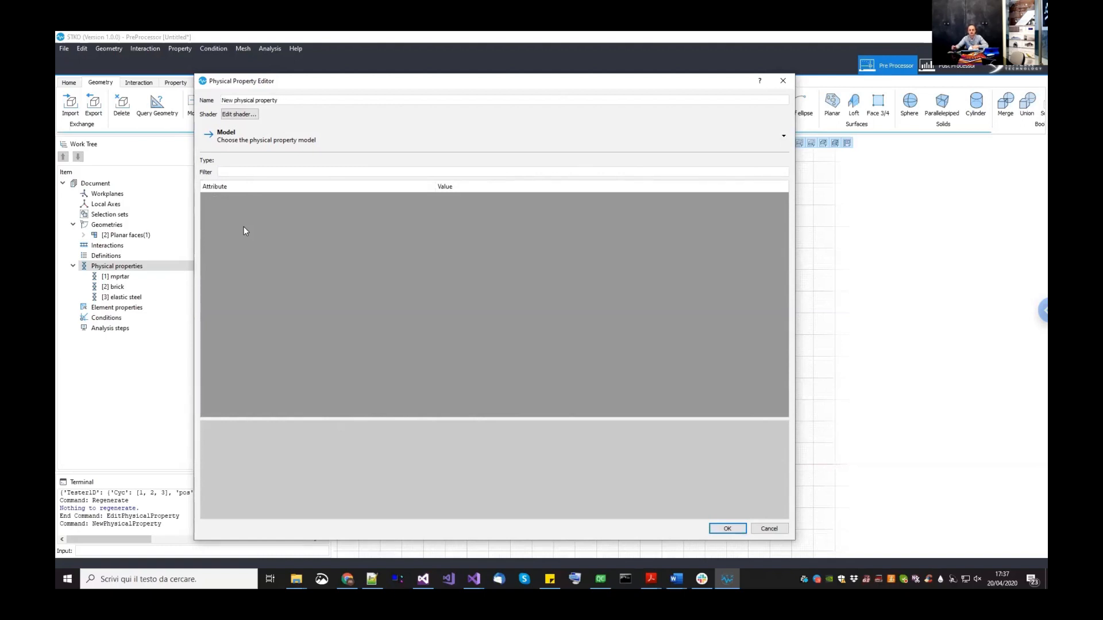
pyautogui.click(285, 99)
pyautogui.hotkey('ctrl', 'a')
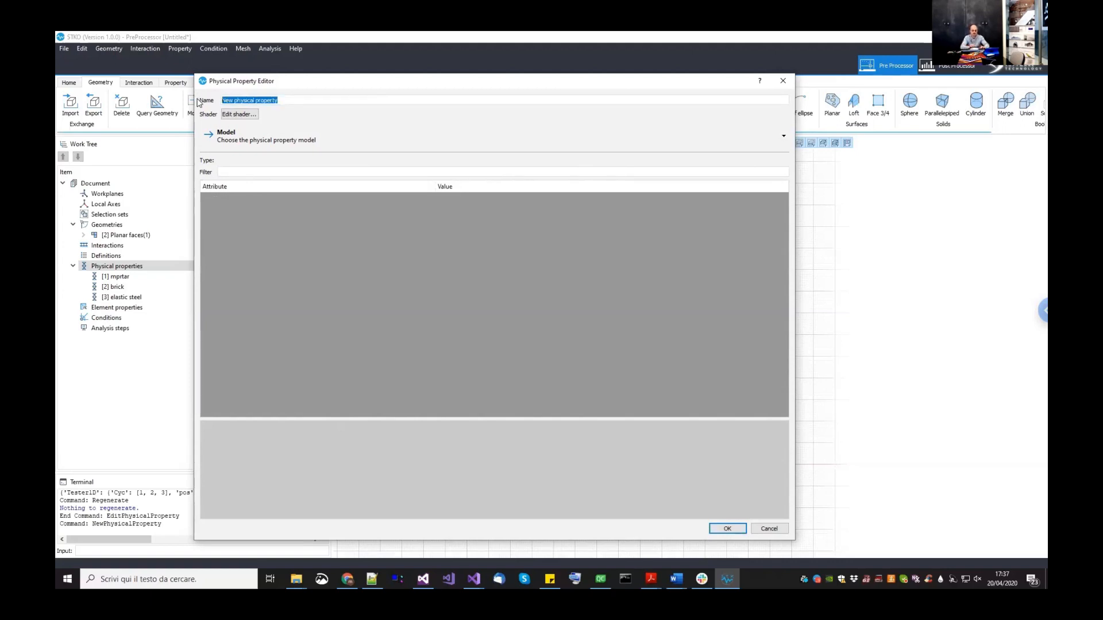
pyautogui.write('m')
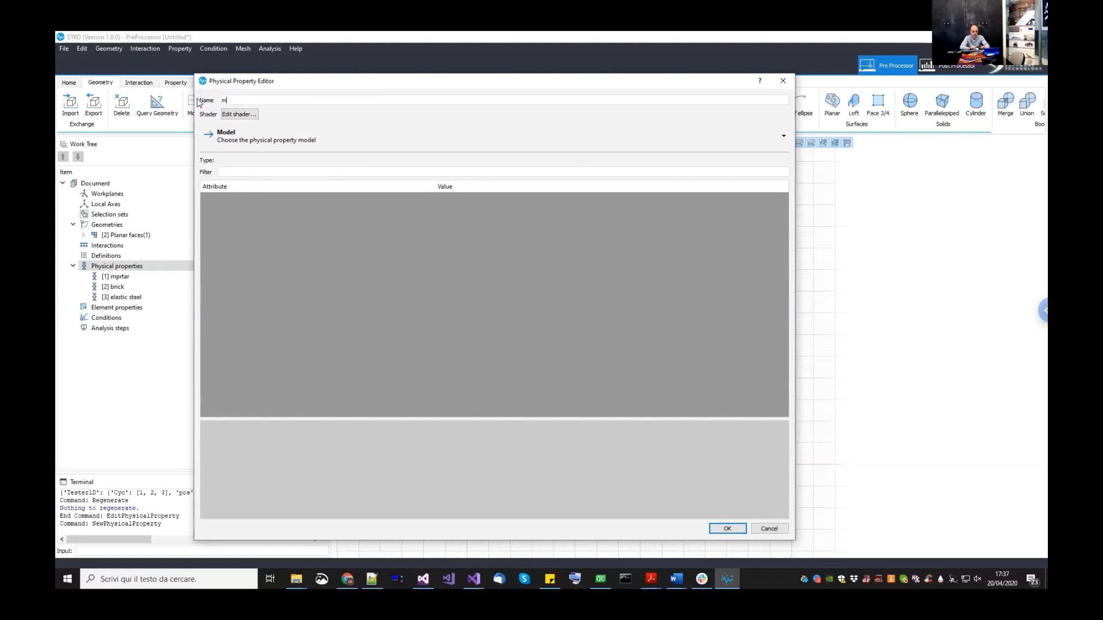
pyautogui.write('ortar 2d')
# - Assign the PlaneStress nD material model to the mortar 2d property
pyautogui.click(269, 140)
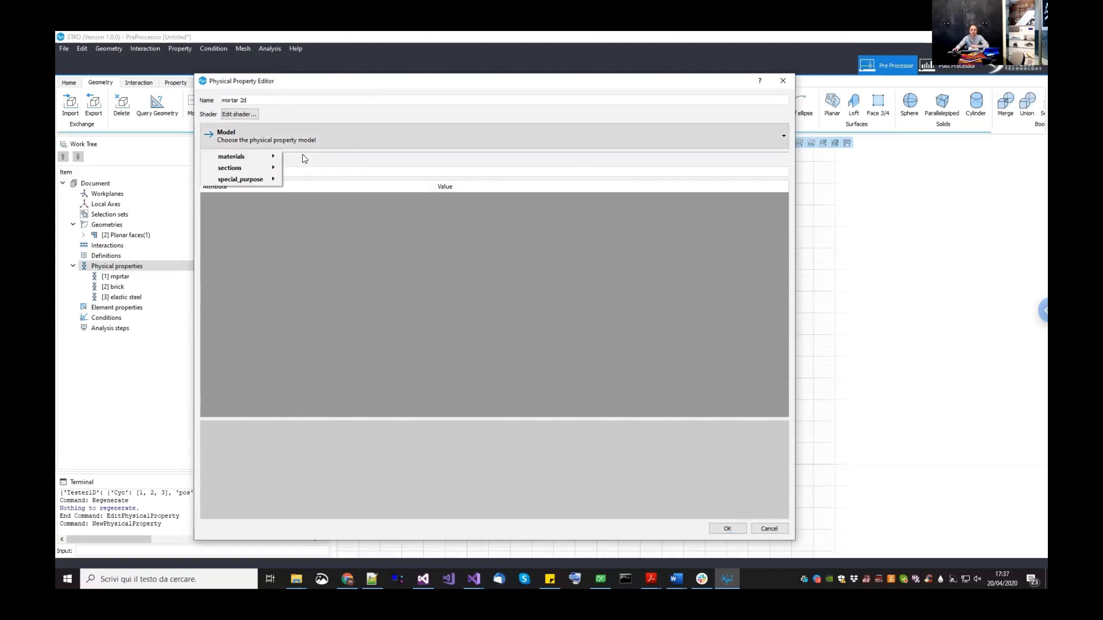
pyautogui.moveTo(242, 156)
pyautogui.moveTo(304, 156)
pyautogui.moveTo(376, 169)
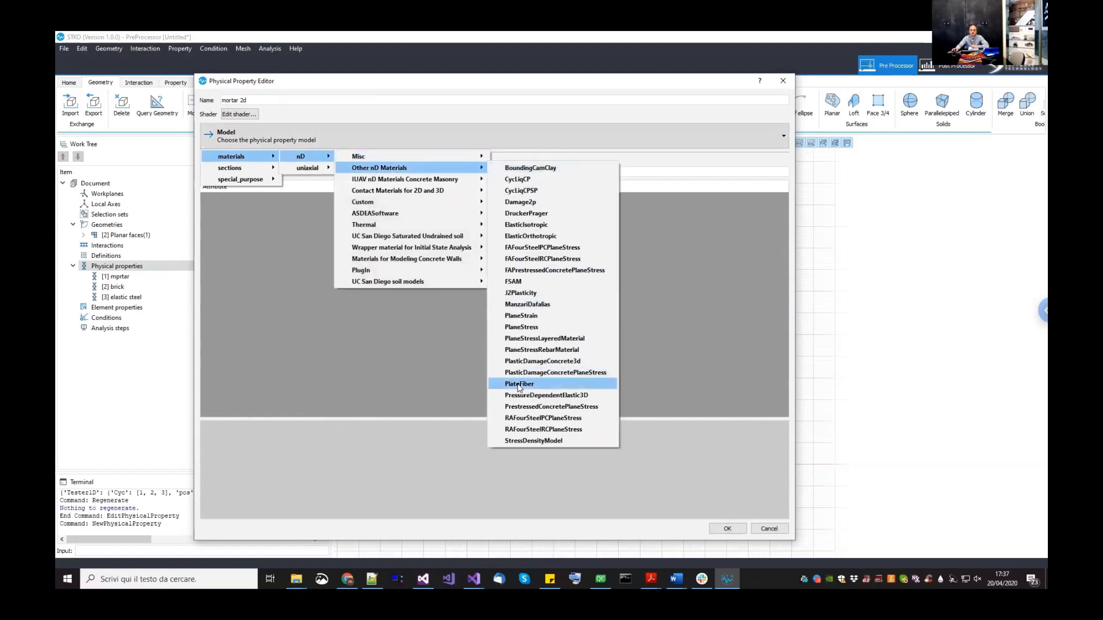
pyautogui.click(530, 328)
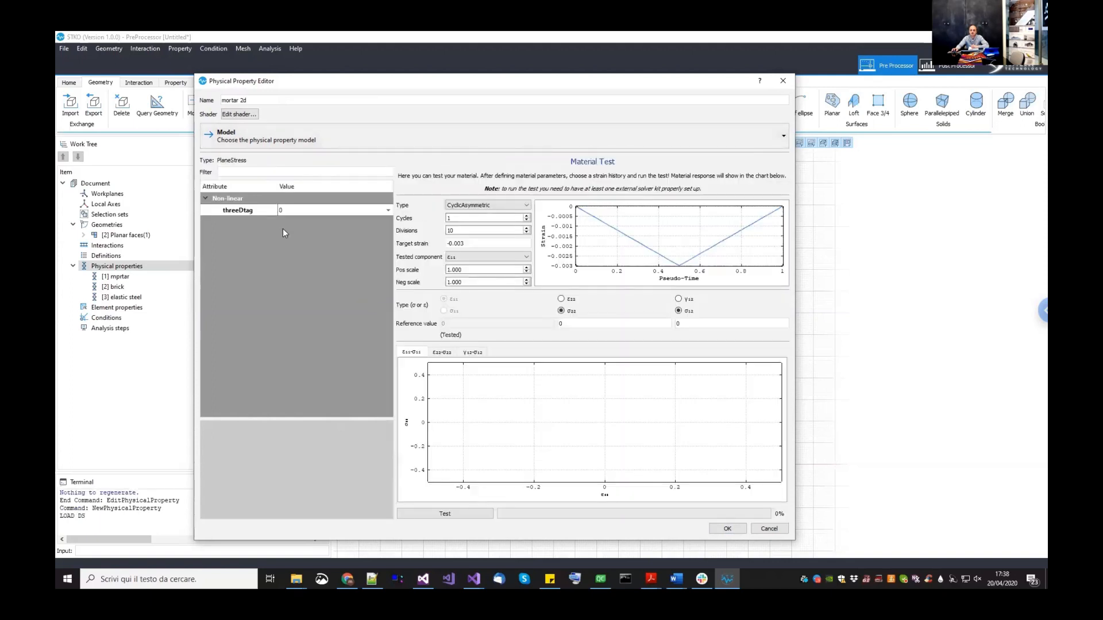
# - Set the threeDtag of mortar 2d to the 3D material [1] mprtar and accept the property
pyautogui.click(315, 211)
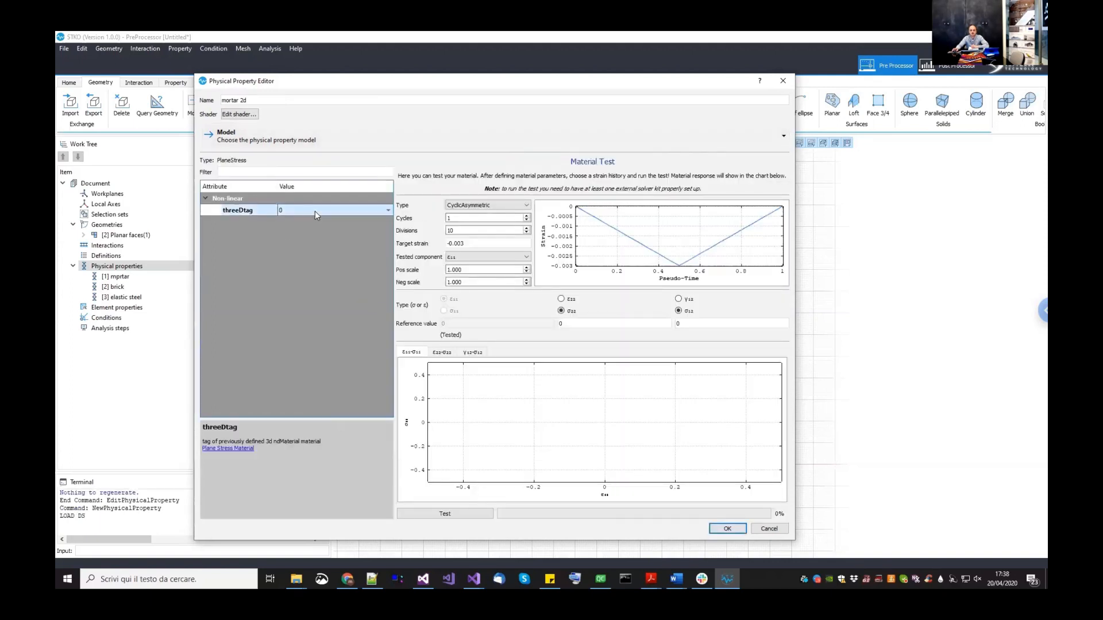
pyautogui.click(315, 211)
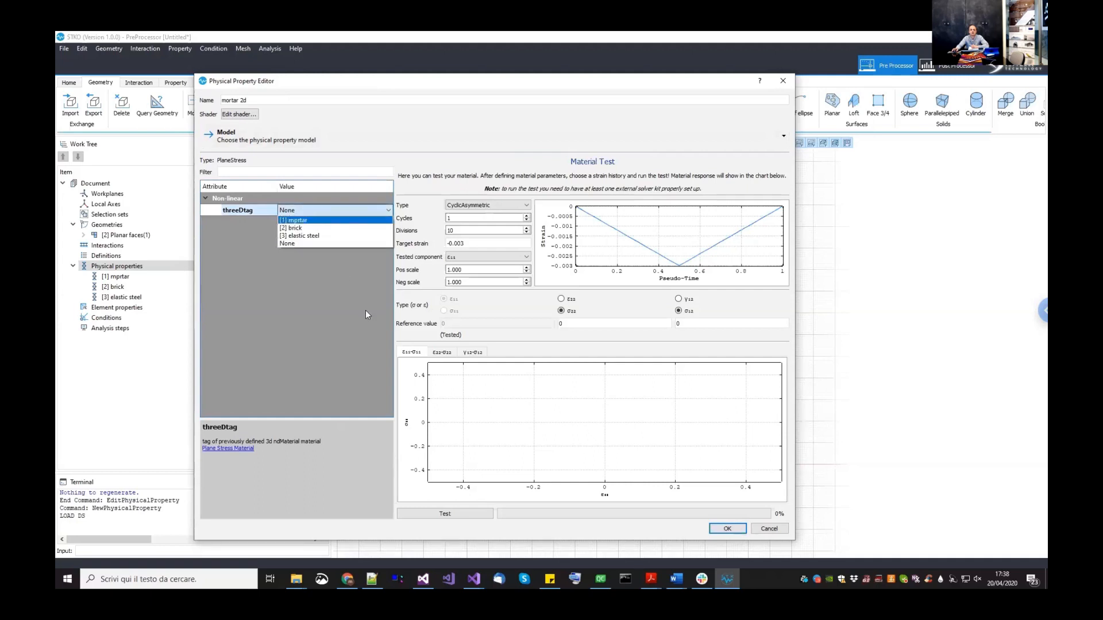
pyautogui.press('Return')
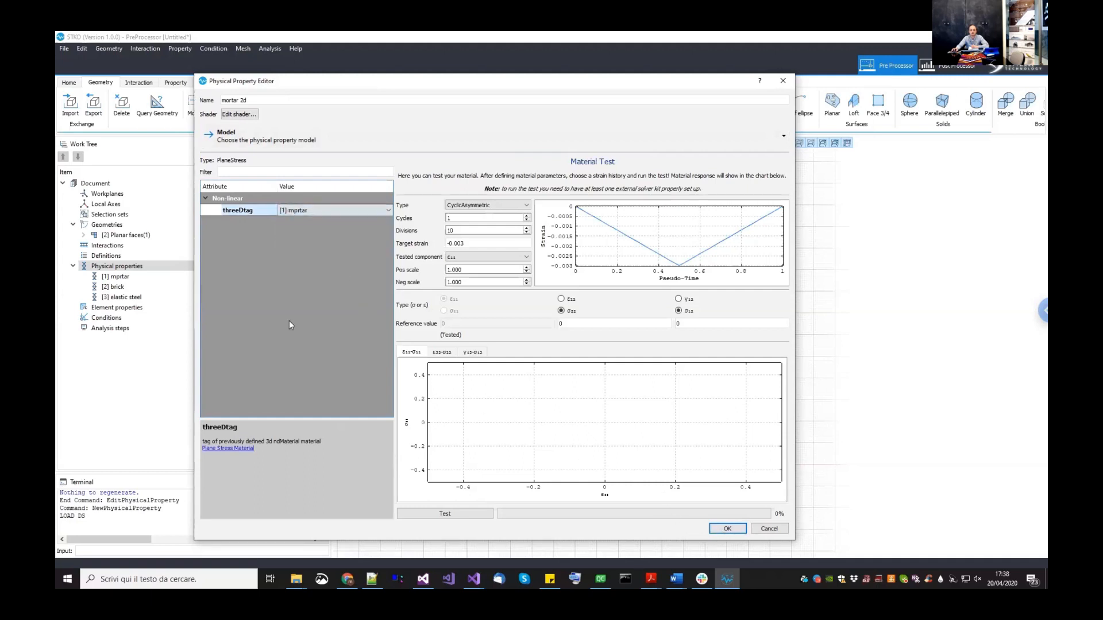
pyautogui.press('Return')
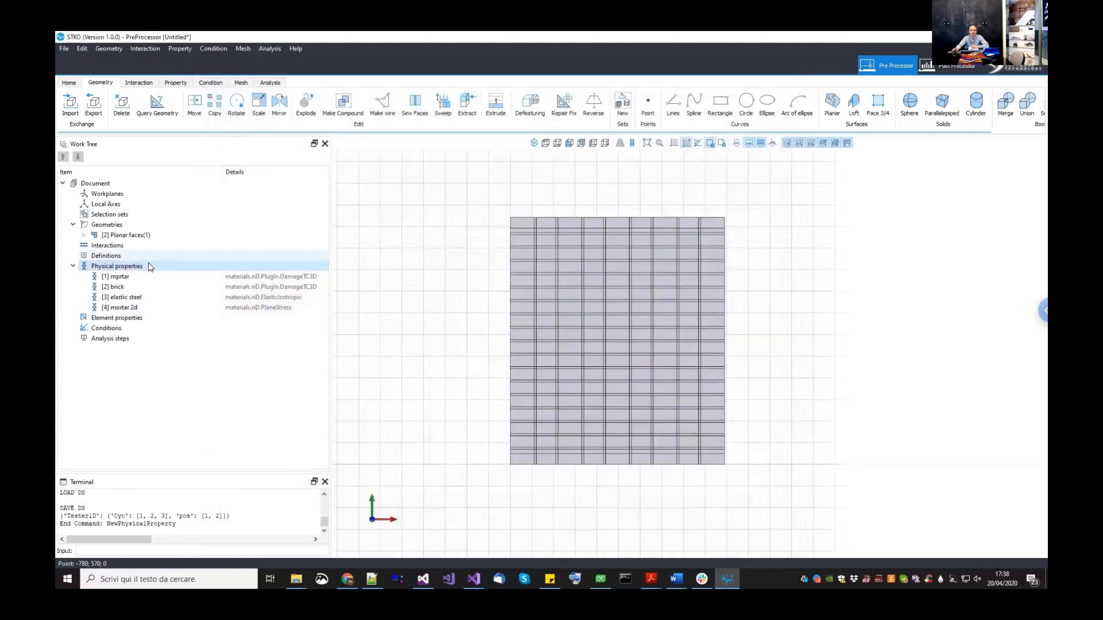
# - Add another physical property named brick 2d
pyautogui.rightClick(156, 273)
pyautogui.click(176, 276)
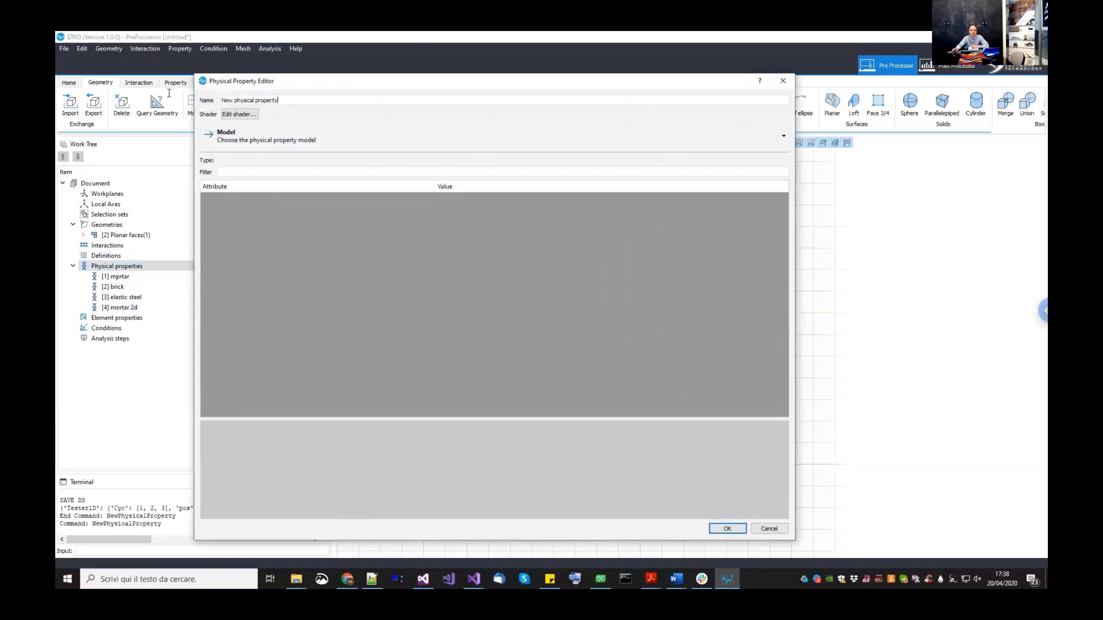
pyautogui.hotkey('ctrl', 'a')
pyautogui.write('b')
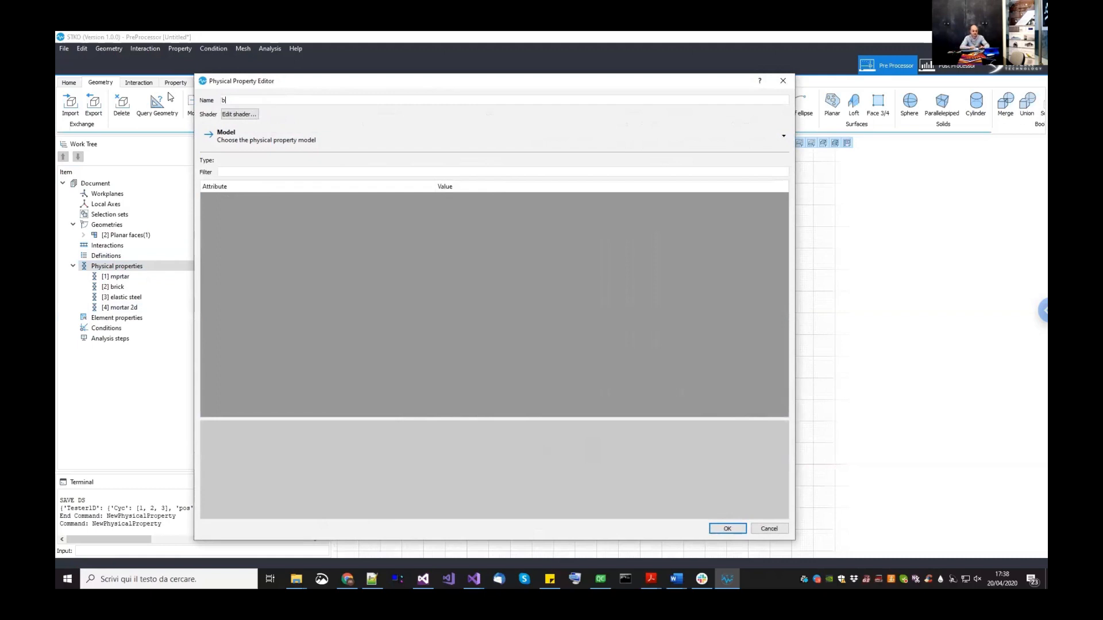
pyautogui.write('rick 2d')
# - Assign the PlaneStress nD model to brick 2d with [2] brick as its threeDtag, and accept the property
pyautogui.click(228, 137)
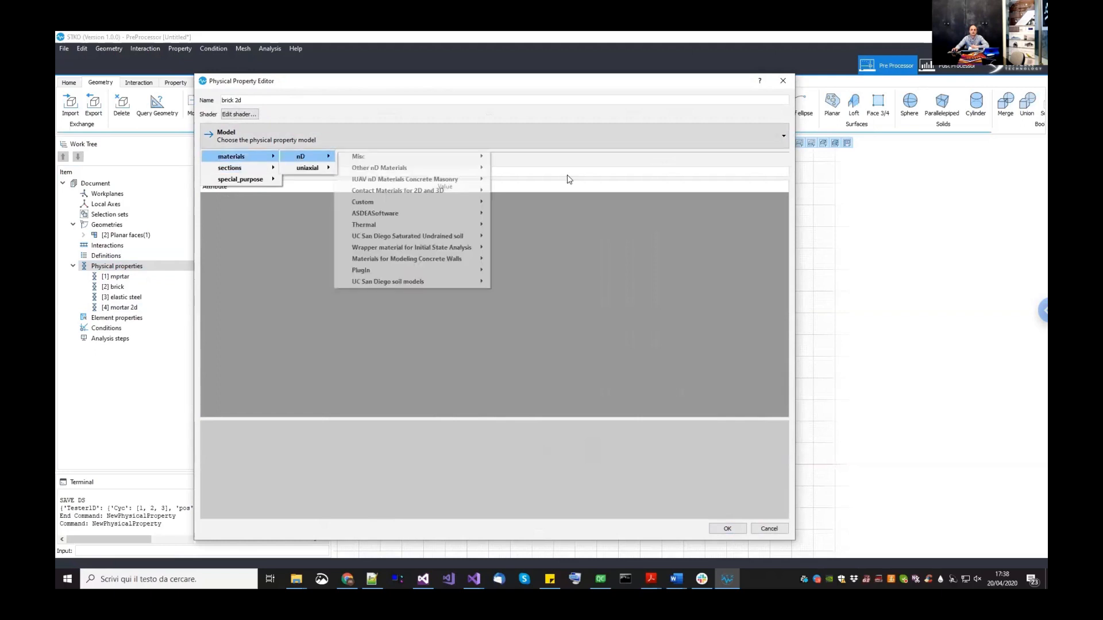
pyautogui.moveTo(413, 167)
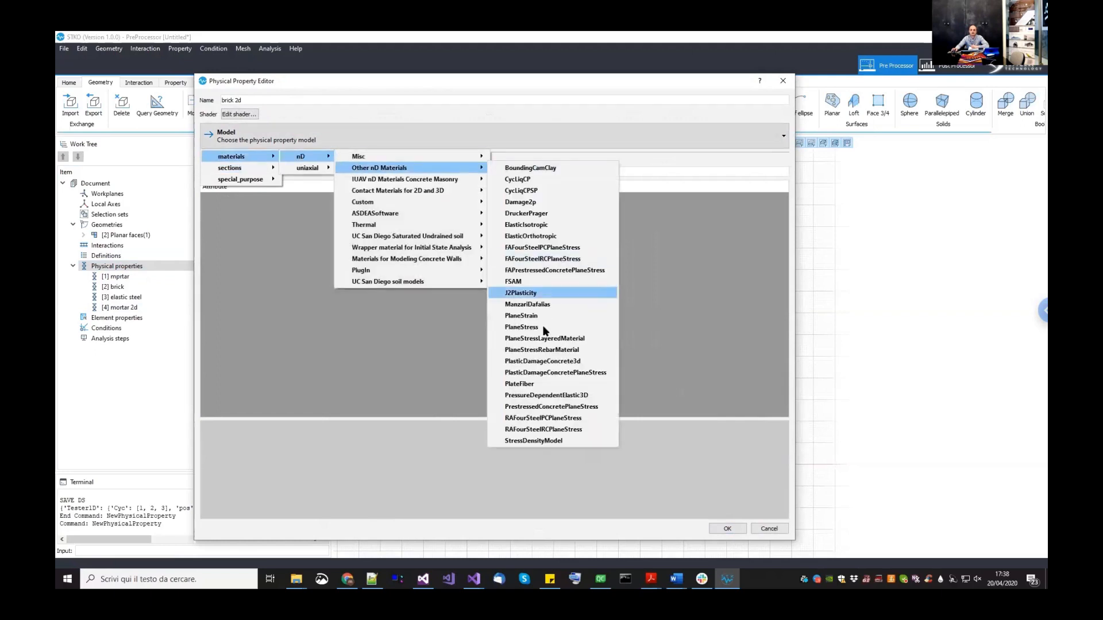
pyautogui.click(539, 328)
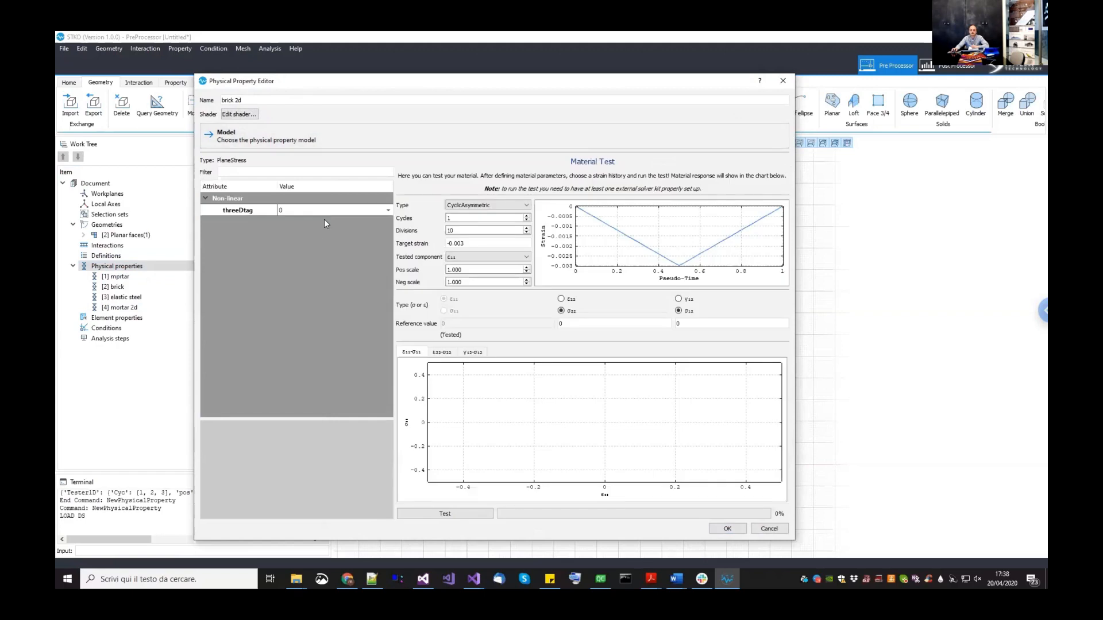
pyautogui.click(324, 212)
pyautogui.press('Up')
pyautogui.press('Up')
pyautogui.press('Return')
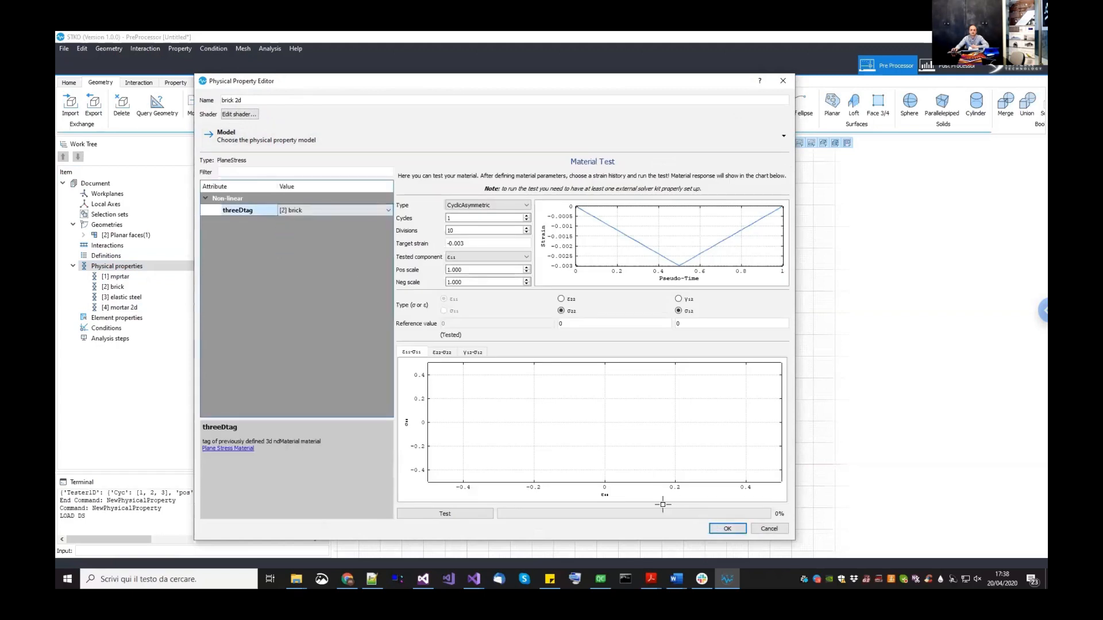
pyautogui.press('Return')
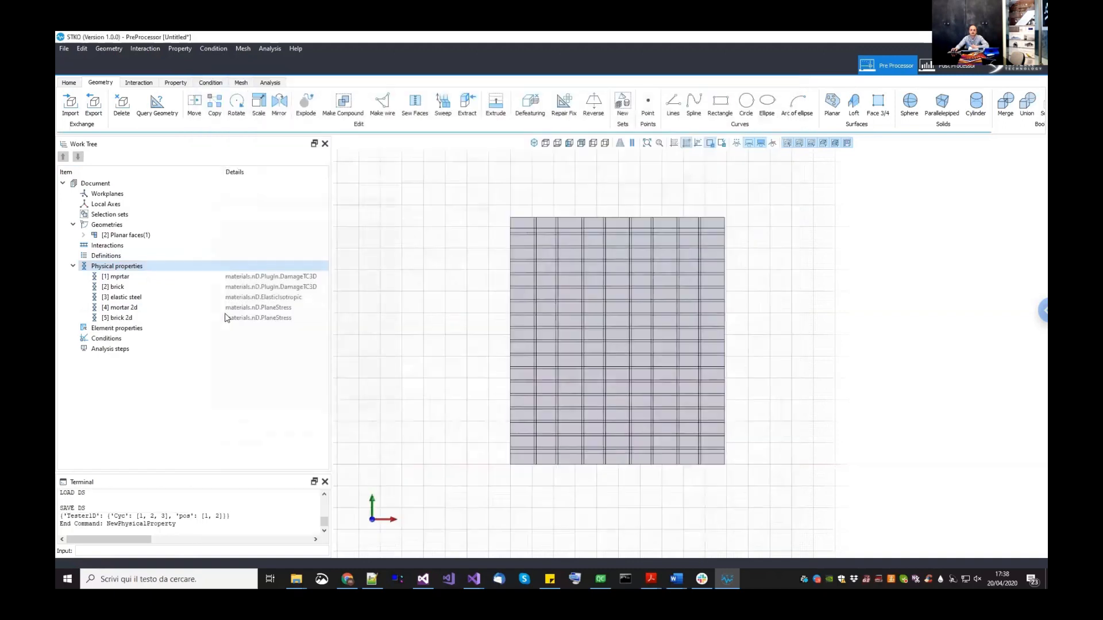
# - Add a physical property named elastci steel 2d
pyautogui.click(179, 301)
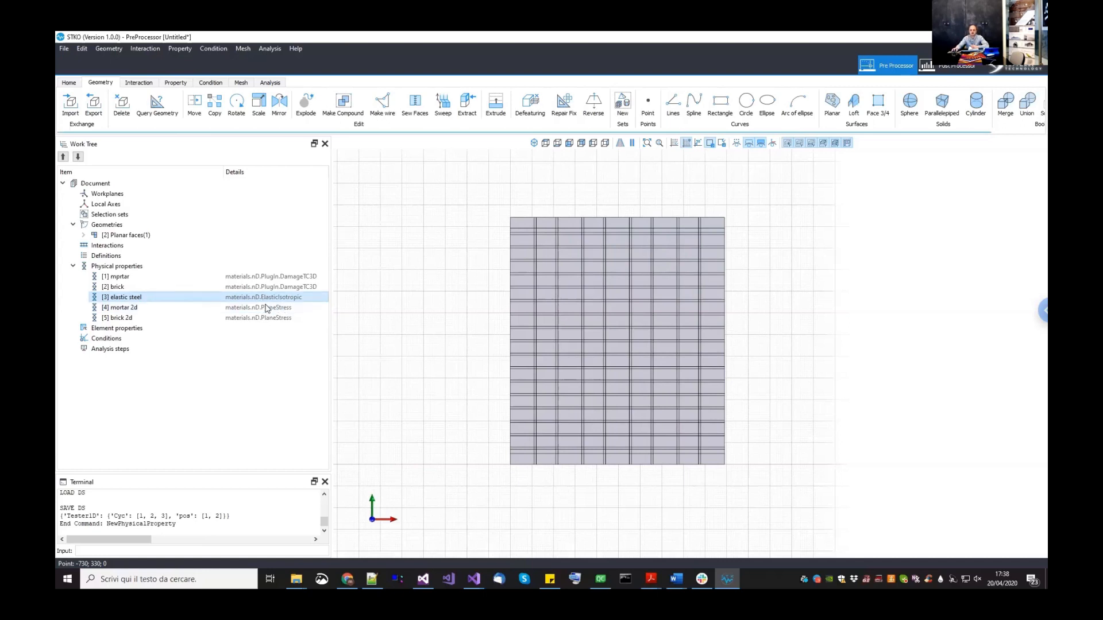
pyautogui.rightClick(134, 270)
pyautogui.click(145, 276)
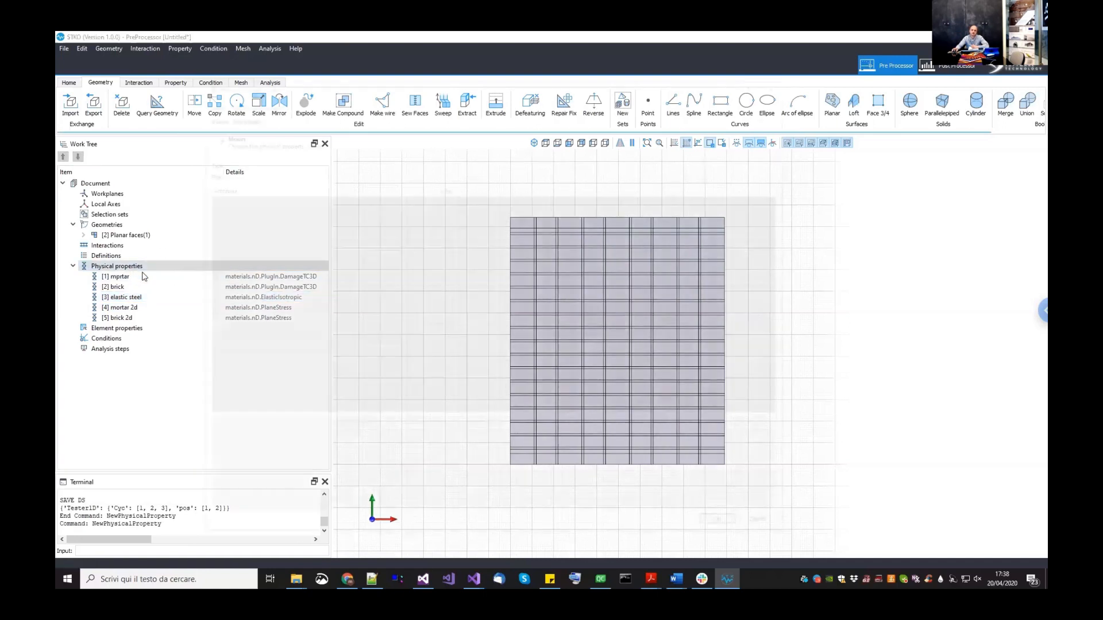
pyautogui.moveTo(279, 100); pyautogui.dragTo(213, 104)
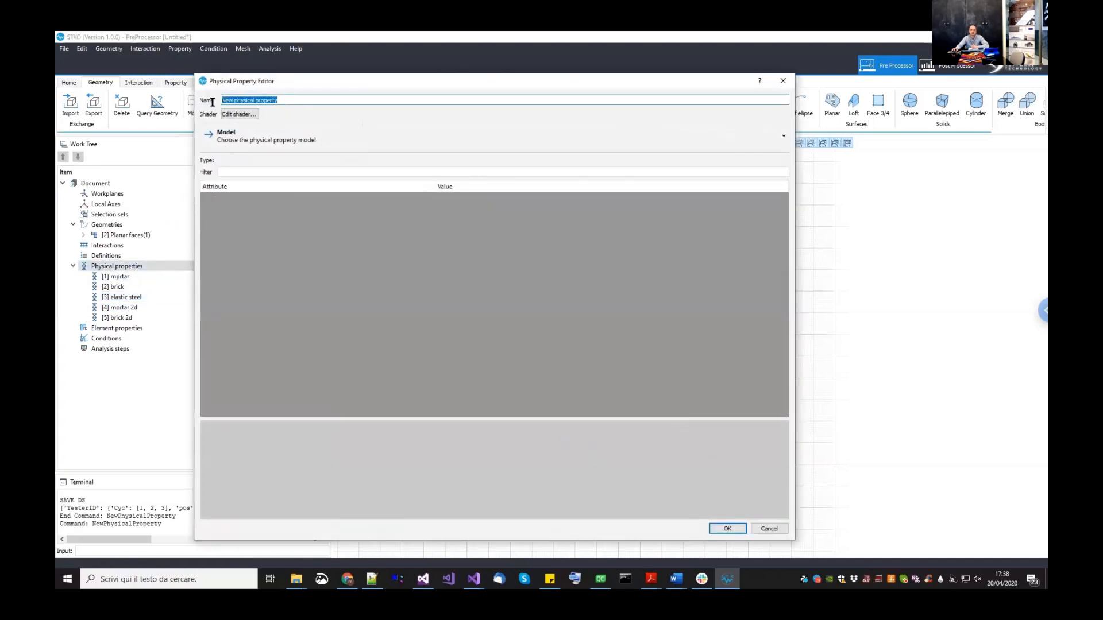
pyautogui.write('elastci steel 2d')
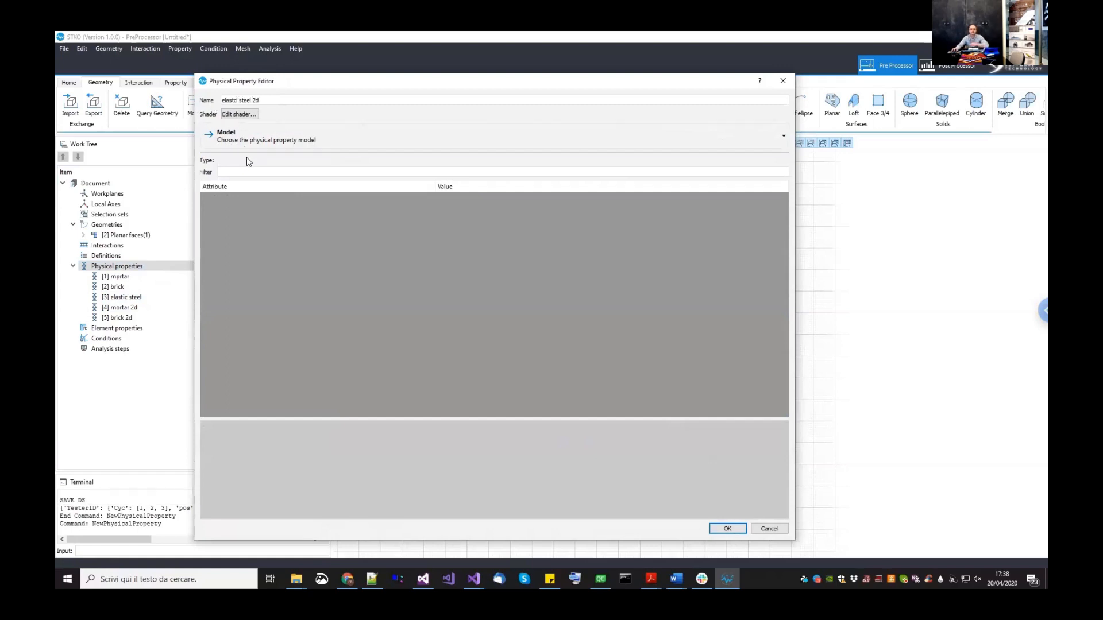
# - Assign the PlaneStress nD model to the 2D steel property with [3] elastic steel as its threeDtag, and accept it
pyautogui.click(259, 144)
pyautogui.moveTo(247, 157)
pyautogui.moveTo(307, 156)
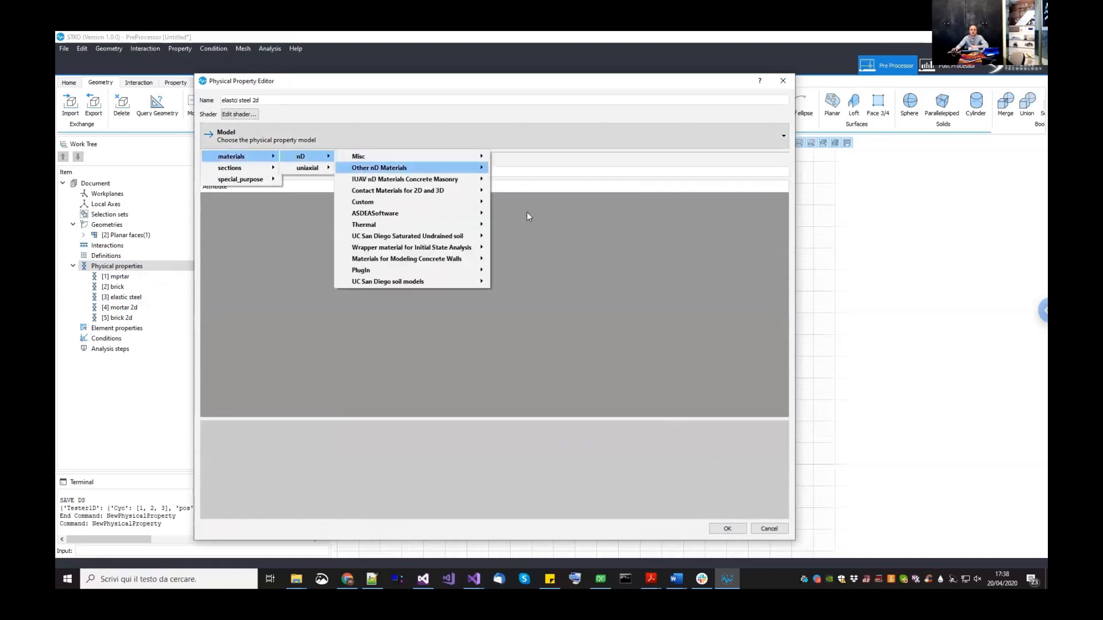
pyautogui.moveTo(414, 168)
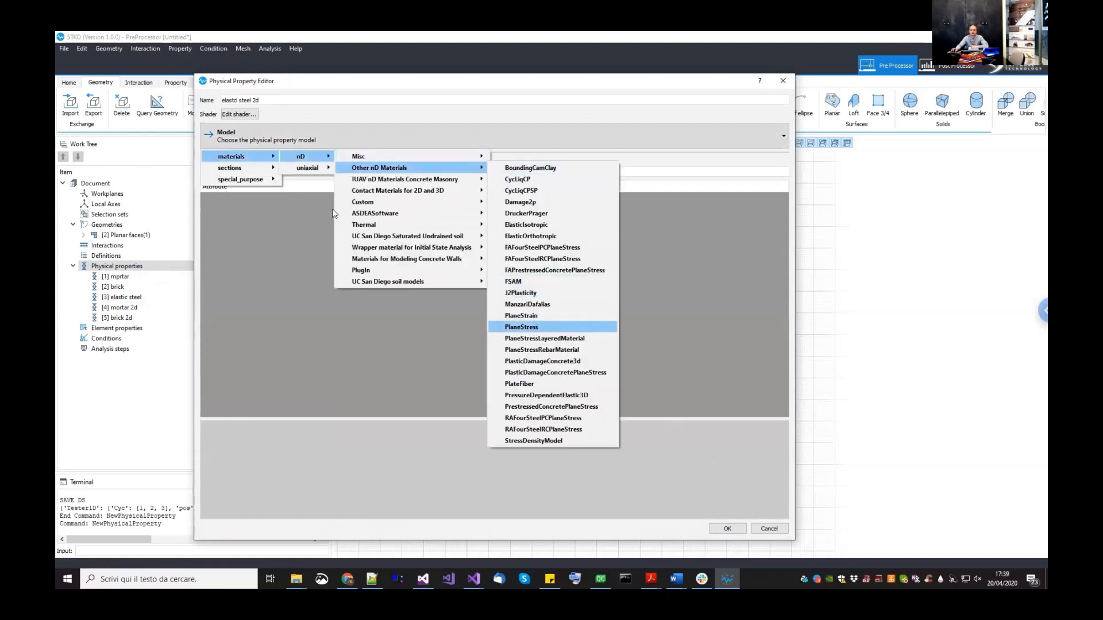
pyautogui.click(551, 326)
pyautogui.click(319, 211)
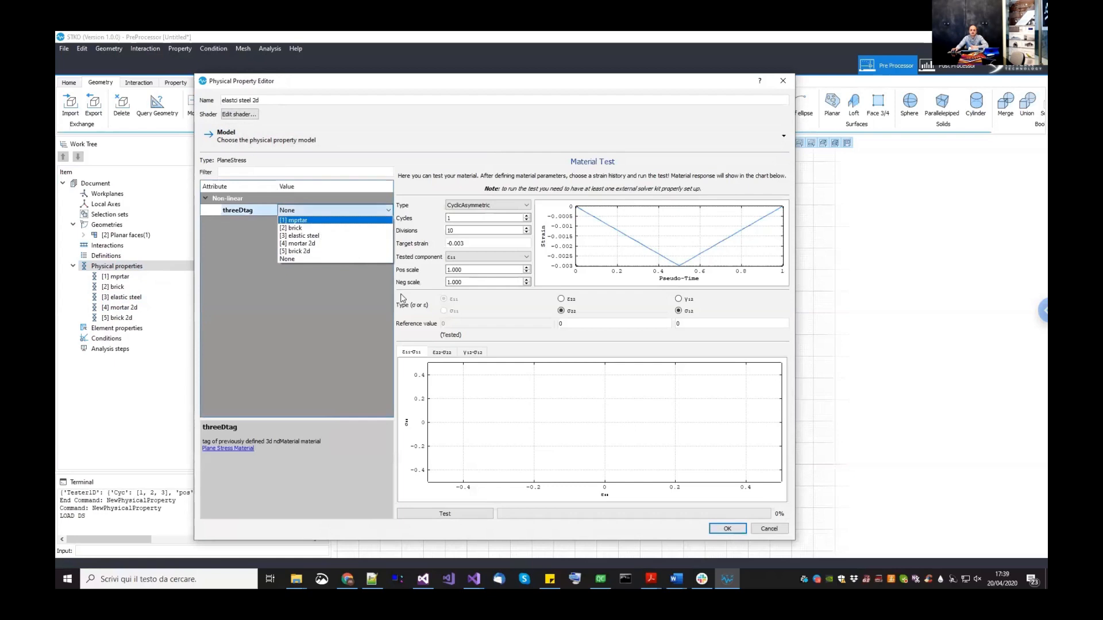
pyautogui.click(303, 235)
pyautogui.press('Return')
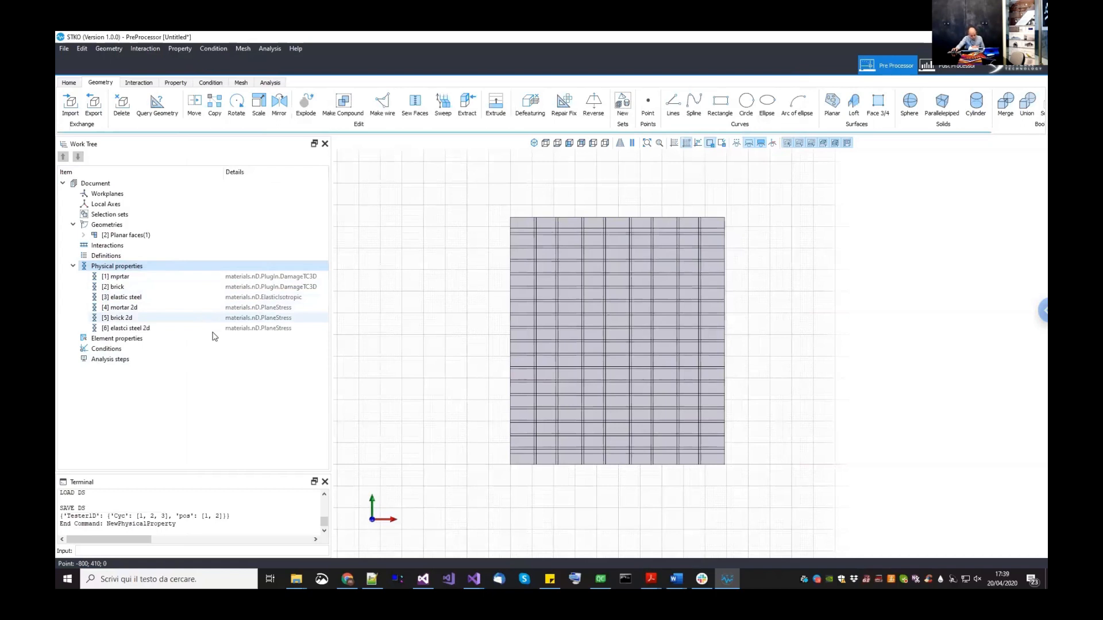
# - Switch the preprocessor to the Property context for working on the wall's physical properties
pyautogui.click(586, 368)
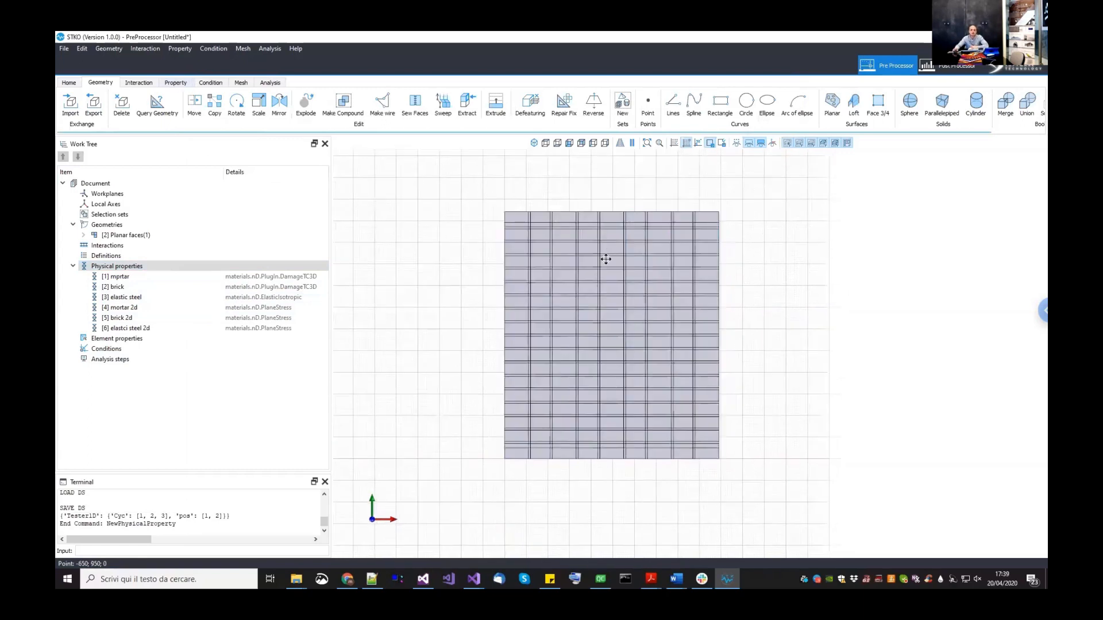
pyautogui.moveTo(645, 226); pyautogui.dragTo(641, 234, button='middle')
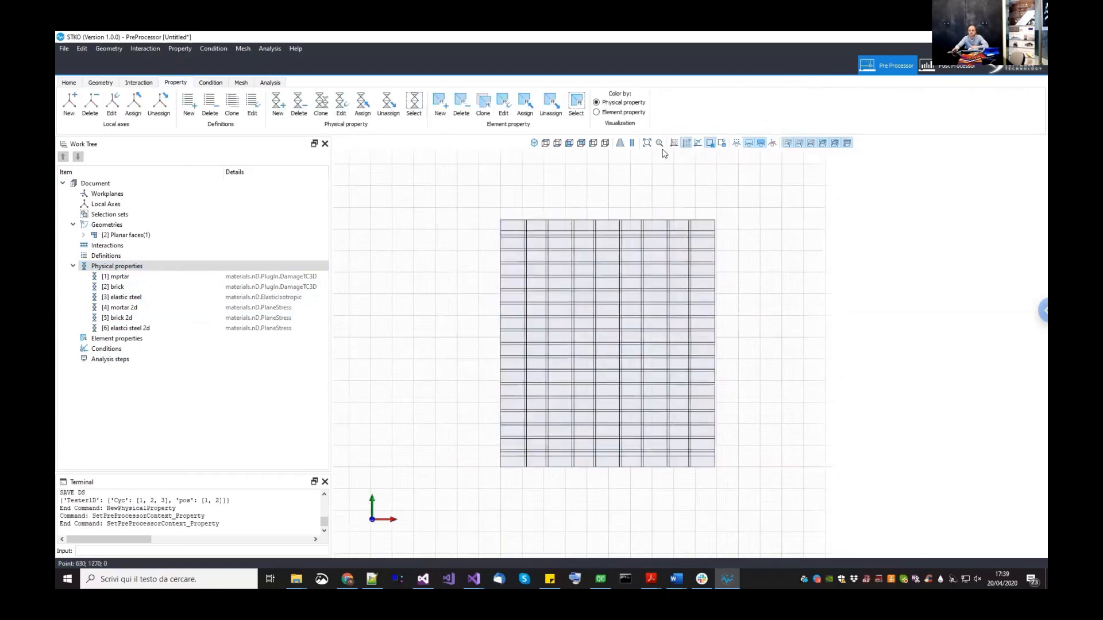
# - Turn off the working grid's visibility in the grid settings
pyautogui.doubleClick(523, 273)
pyautogui.click(513, 311)
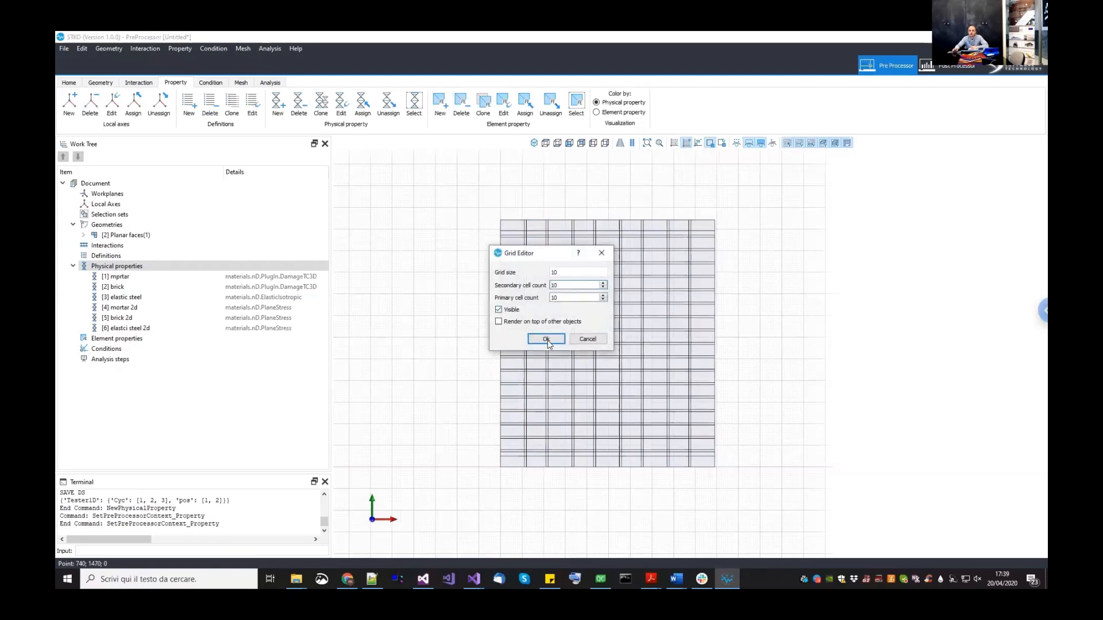
pyautogui.press('Return')
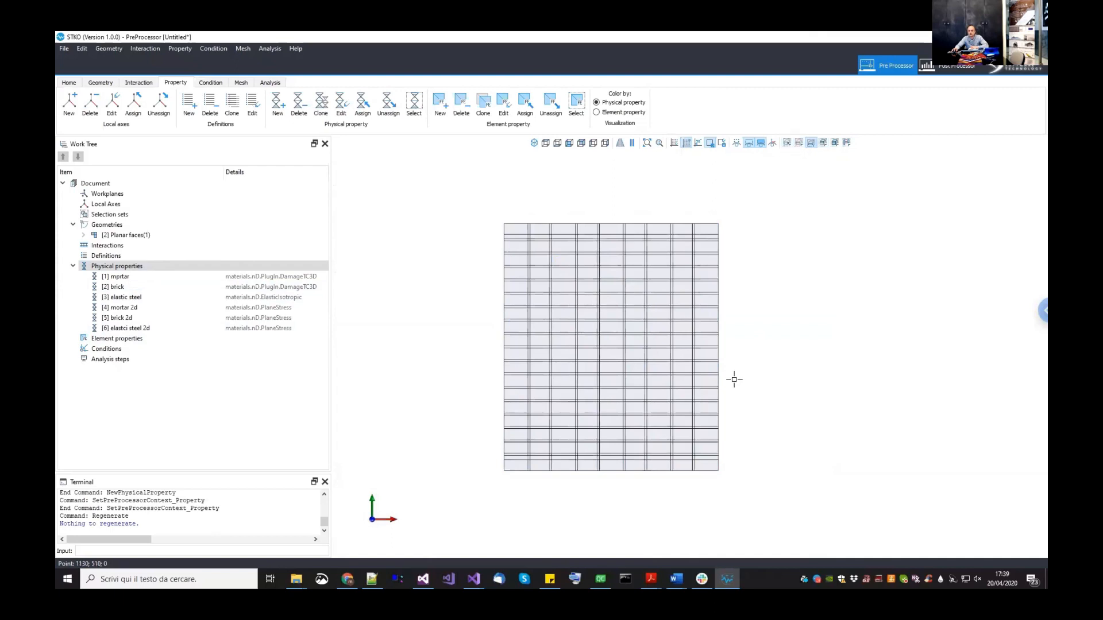
# - Try a box selection along the wall's base and examine the brick and joint subdivisions near its lower-left corner
pyautogui.moveTo(723, 393); pyautogui.dragTo(718, 397, button='middle')
pyautogui.moveTo(738, 467); pyautogui.dragTo(483, 455)
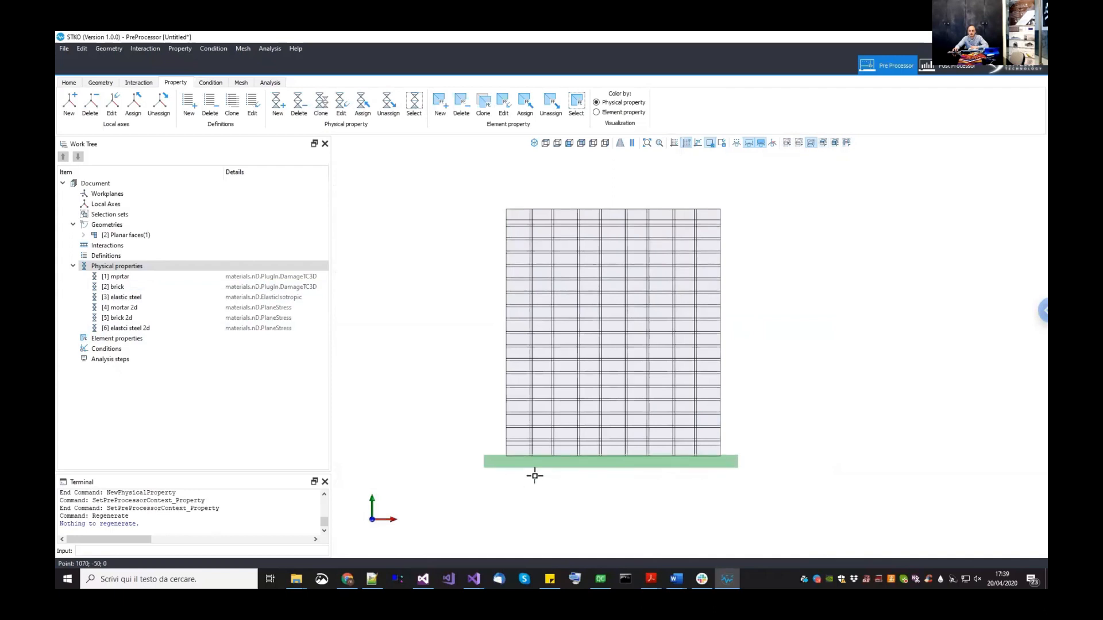
pyautogui.scroll(3, 535, 402)
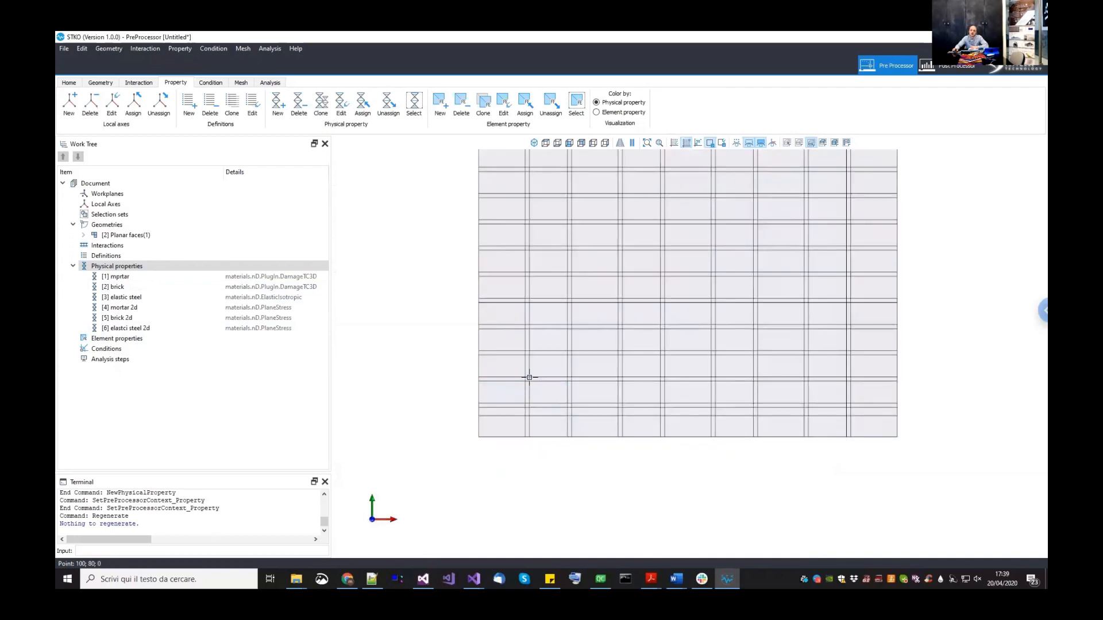
pyautogui.scroll(2, 526, 387)
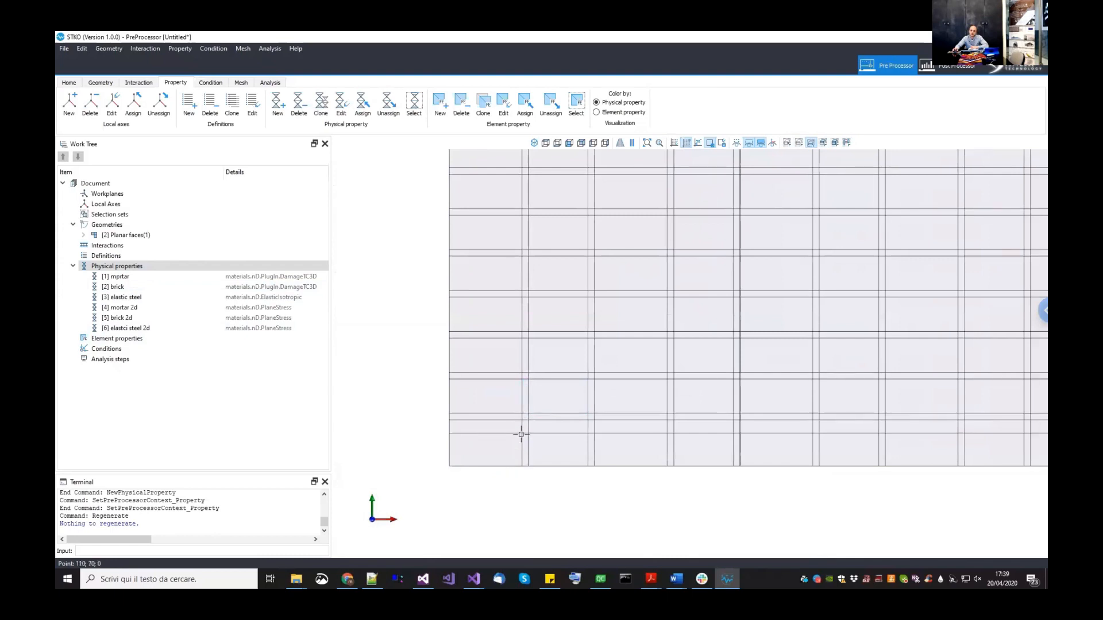
pyautogui.click(524, 454)
pyautogui.scroll(-4, 532, 476)
pyautogui.moveTo(553, 221); pyautogui.dragTo(554, 241, button='middle')
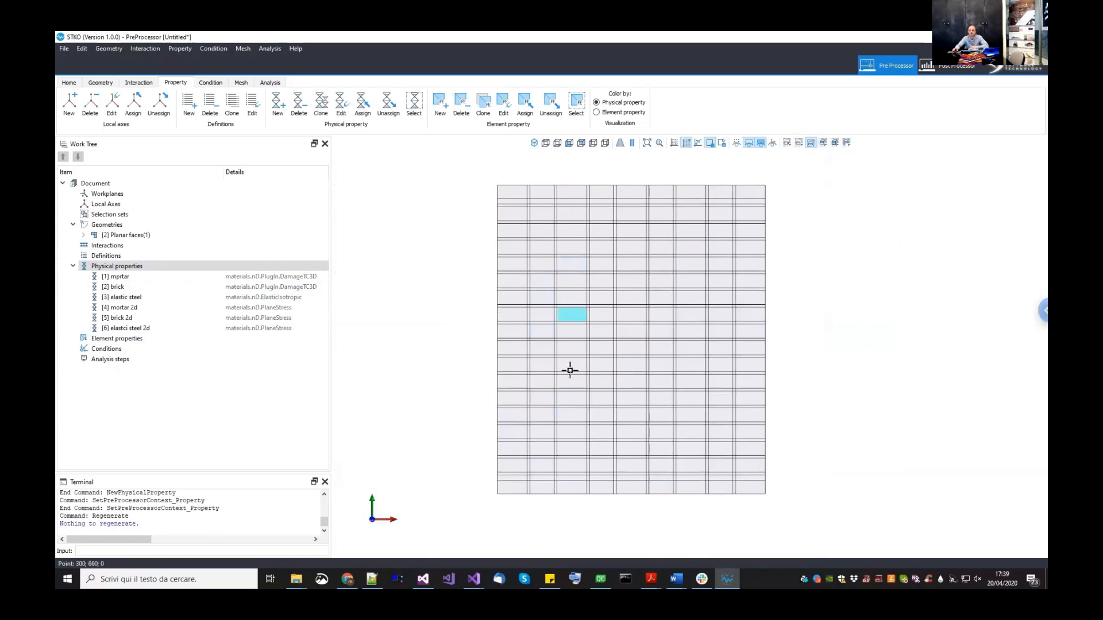
pyautogui.scroll(2, 489, 461)
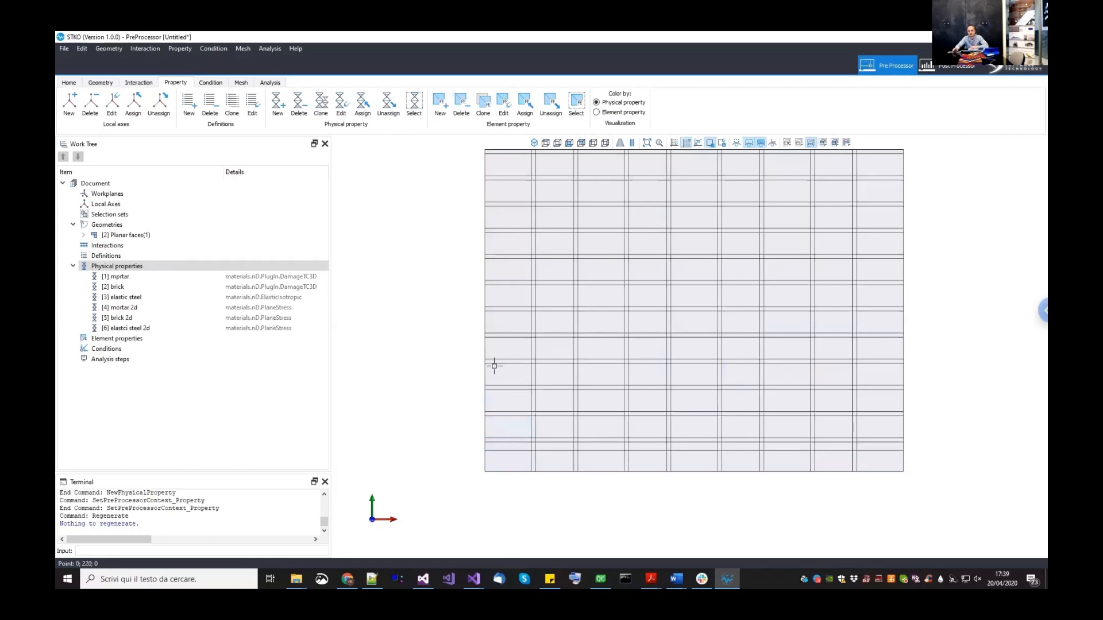
pyautogui.scroll(-2, 495, 372)
pyautogui.moveTo(494, 372); pyautogui.dragTo(495, 401, button='middle')
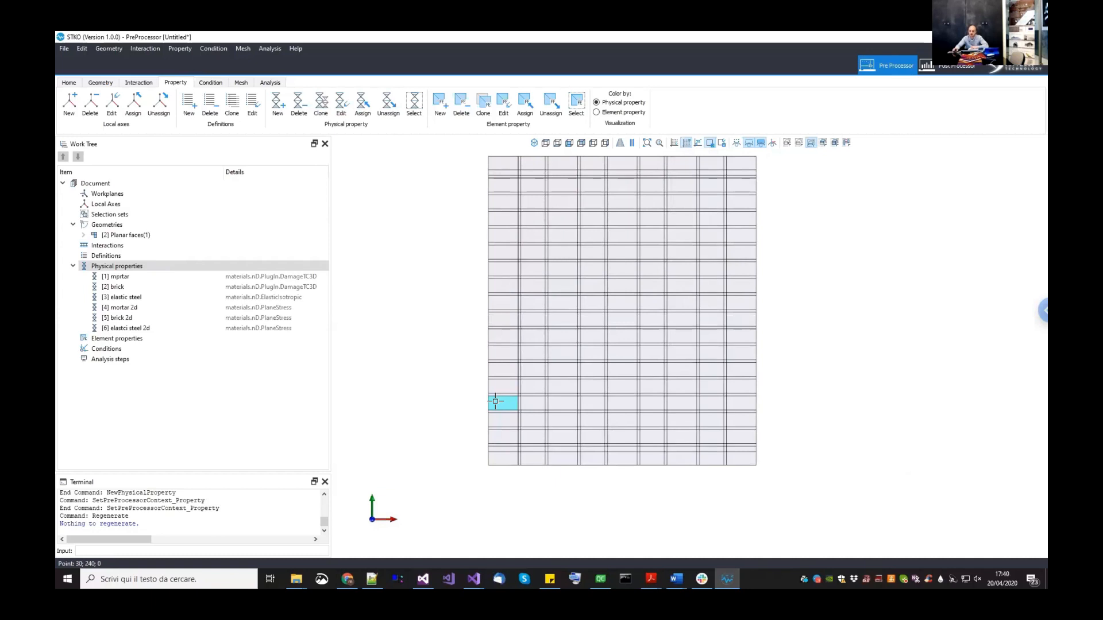
# - Assign the elastci steel 2d property to the outermost bottom and top rows of faces of the wall
pyautogui.moveTo(763, 474); pyautogui.dragTo(468, 458)
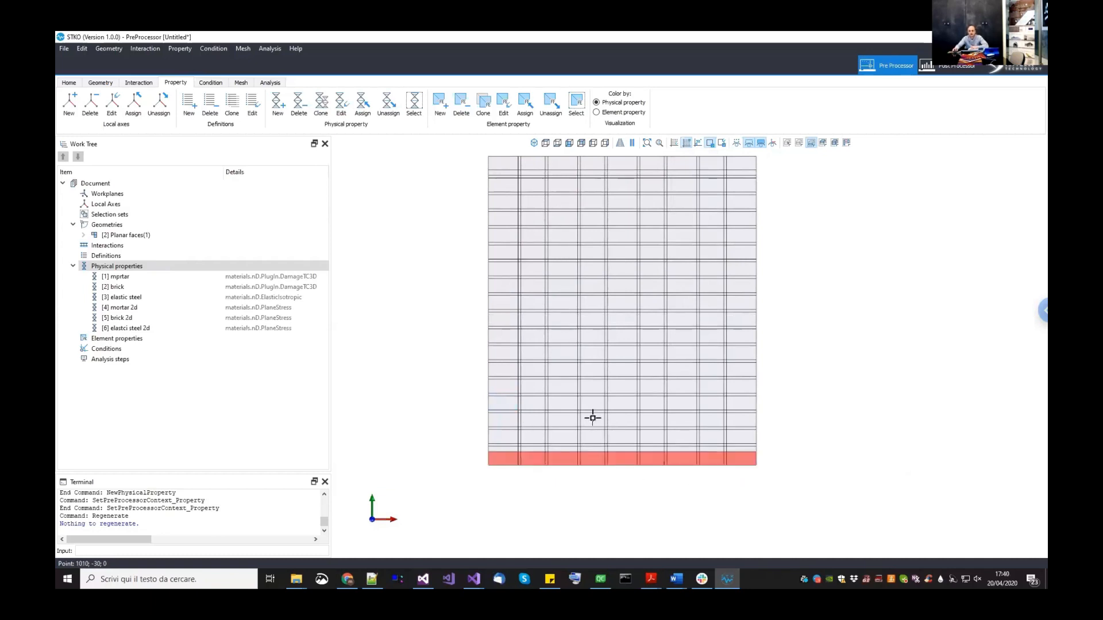
pyautogui.scroll(-1, 607, 343)
pyautogui.moveTo(672, 246); pyautogui.dragTo(659, 323, button='middle')
pyautogui.scroll(3, 659, 322)
pyautogui.moveTo(772, 233); pyautogui.dragTo(850, 263, button='middle')
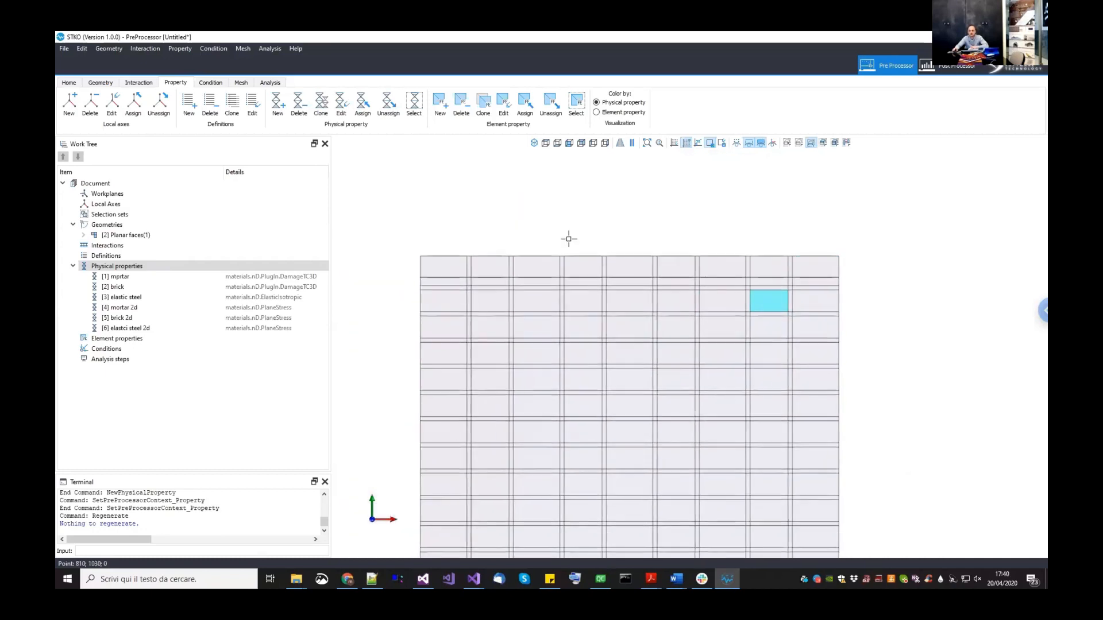
pyautogui.moveTo(855, 264); pyautogui.dragTo(389, 207)
pyautogui.scroll(-3, 431, 247)
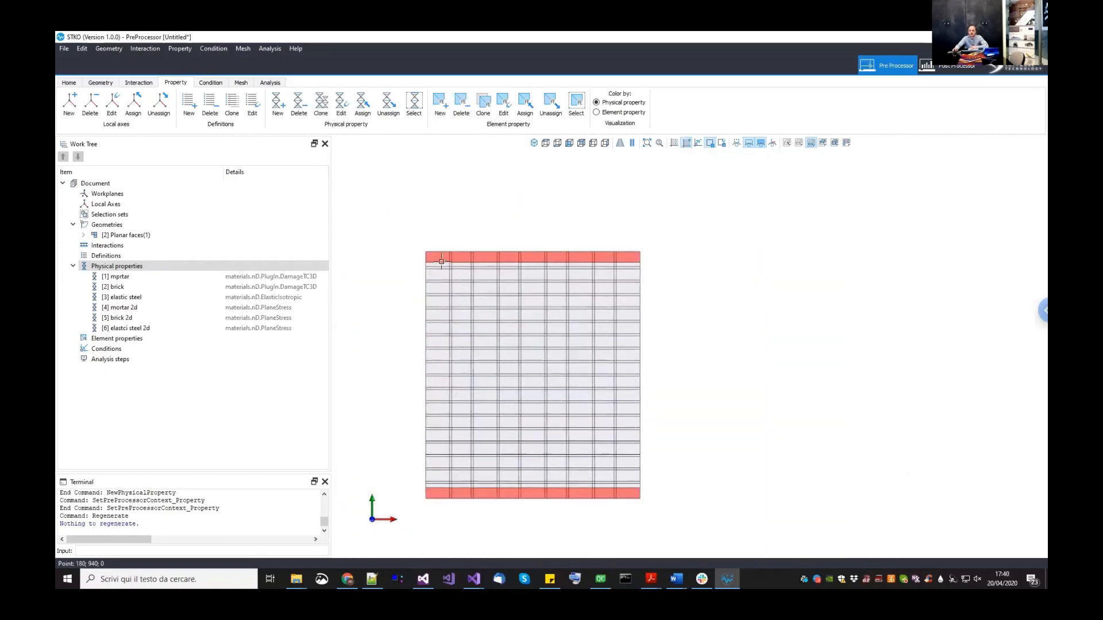
pyautogui.moveTo(431, 247); pyautogui.dragTo(449, 204, button='middle')
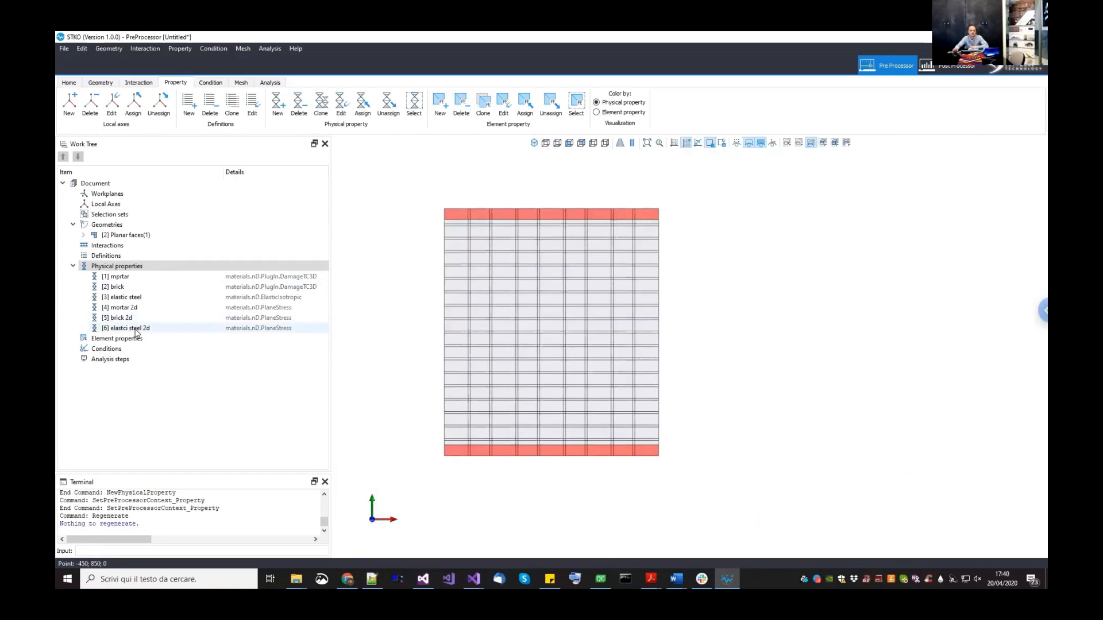
pyautogui.moveTo(125, 328); pyautogui.dragTo(388, 382)
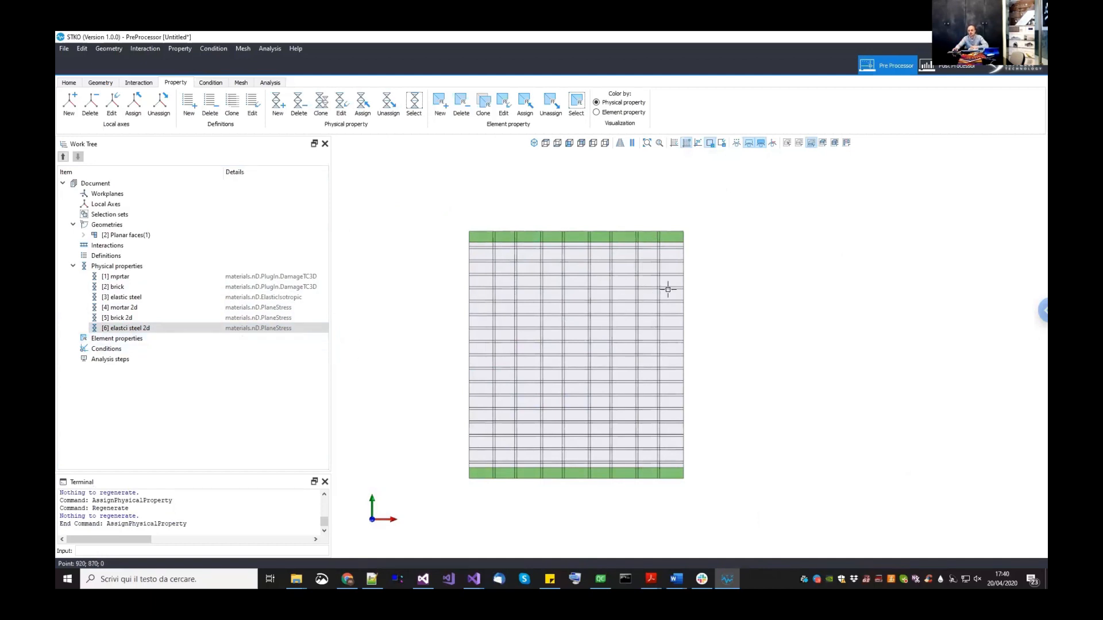
# - Assign the brick 2d property to all wall faces between the two steel strips
pyautogui.moveTo(723, 299); pyautogui.dragTo(753, 275, button='middle')
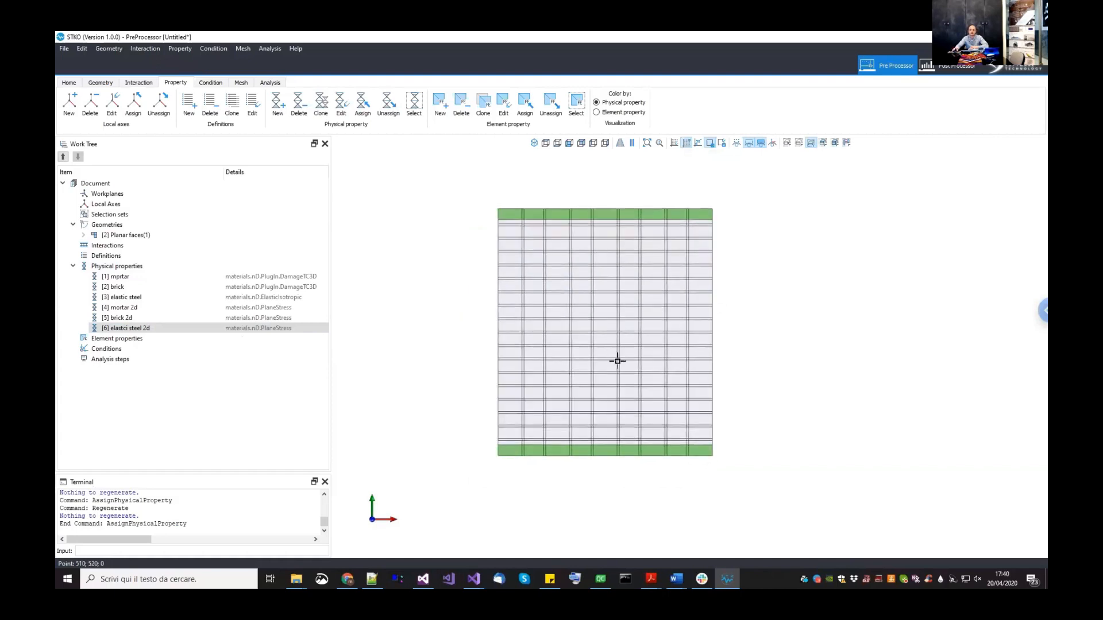
pyautogui.moveTo(700, 416); pyautogui.dragTo(768, 442, button='middle')
pyautogui.scroll(1, 717, 409)
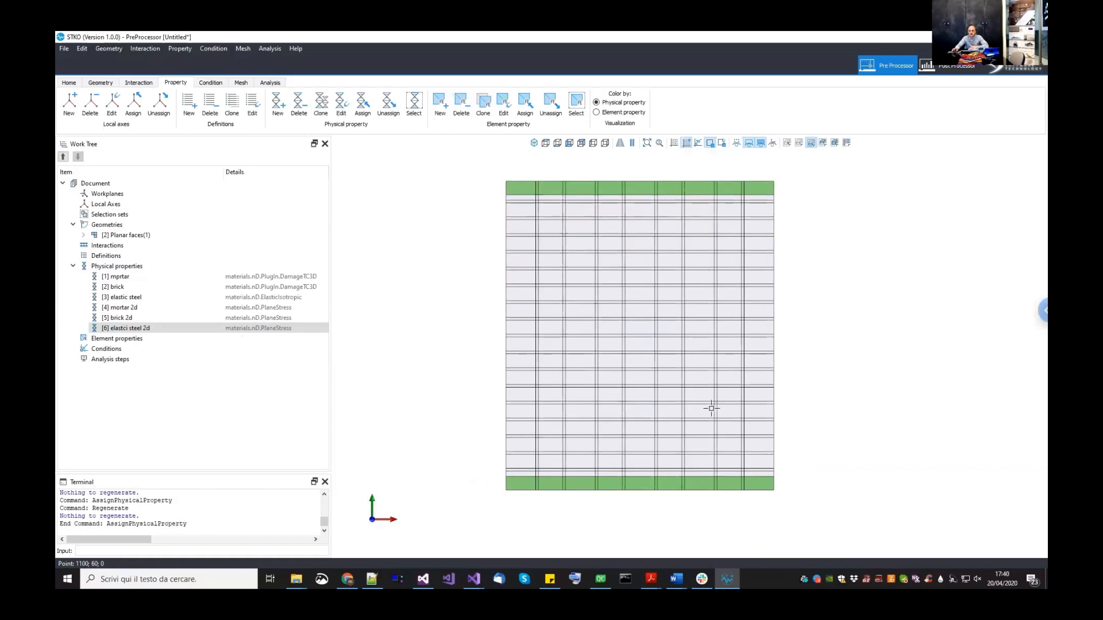
pyautogui.moveTo(649, 353); pyautogui.dragTo(453, 196)
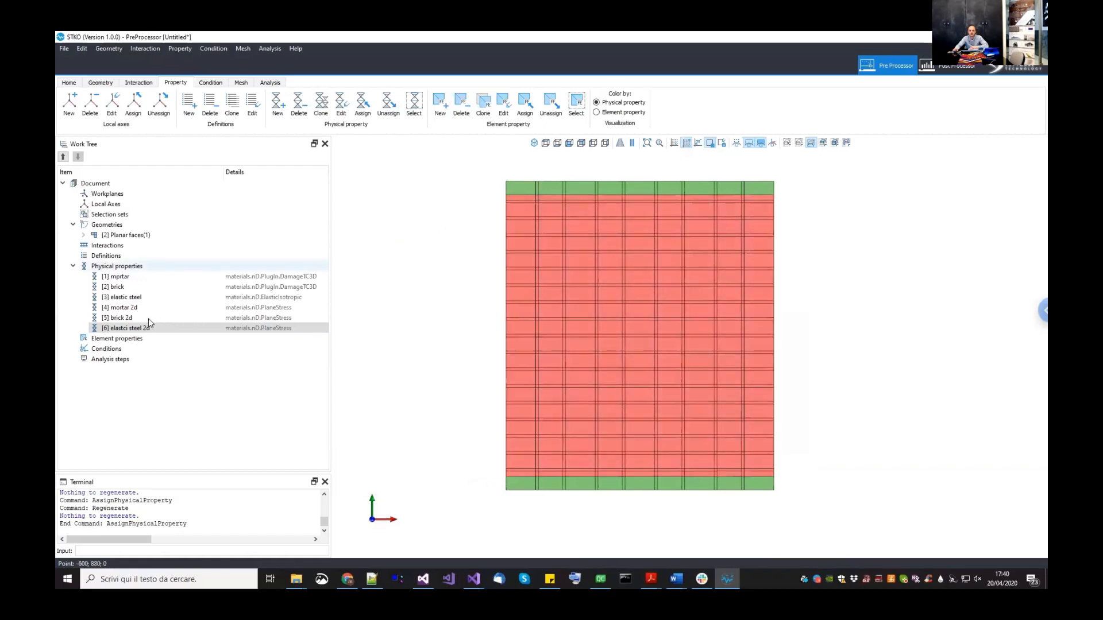
pyautogui.moveTo(118, 318); pyautogui.dragTo(548, 465)
# - Select the faces of the bottom and top steel strips and hide them
pyautogui.scroll(3, 548, 465)
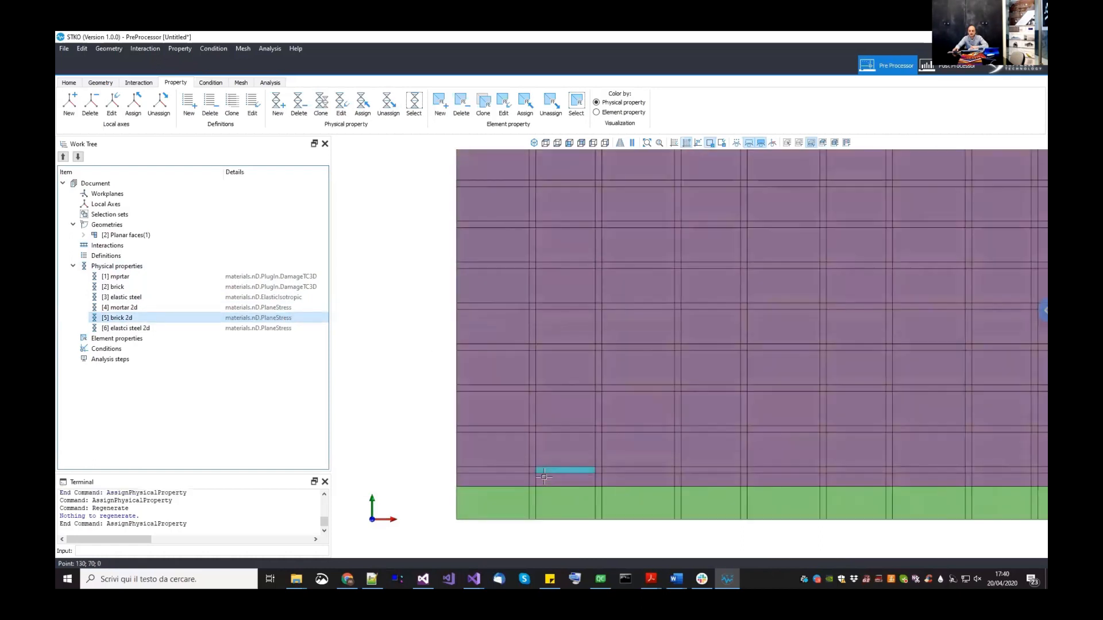
pyautogui.scroll(-3, 570, 457)
pyautogui.scroll(-1, 571, 458)
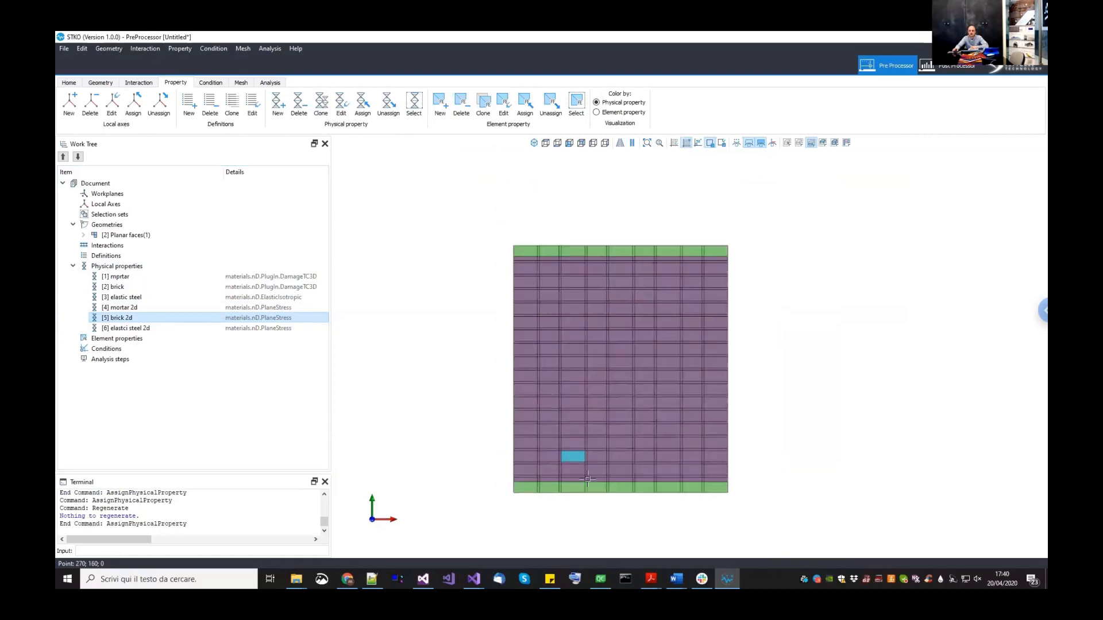
pyautogui.scroll(1, 727, 511)
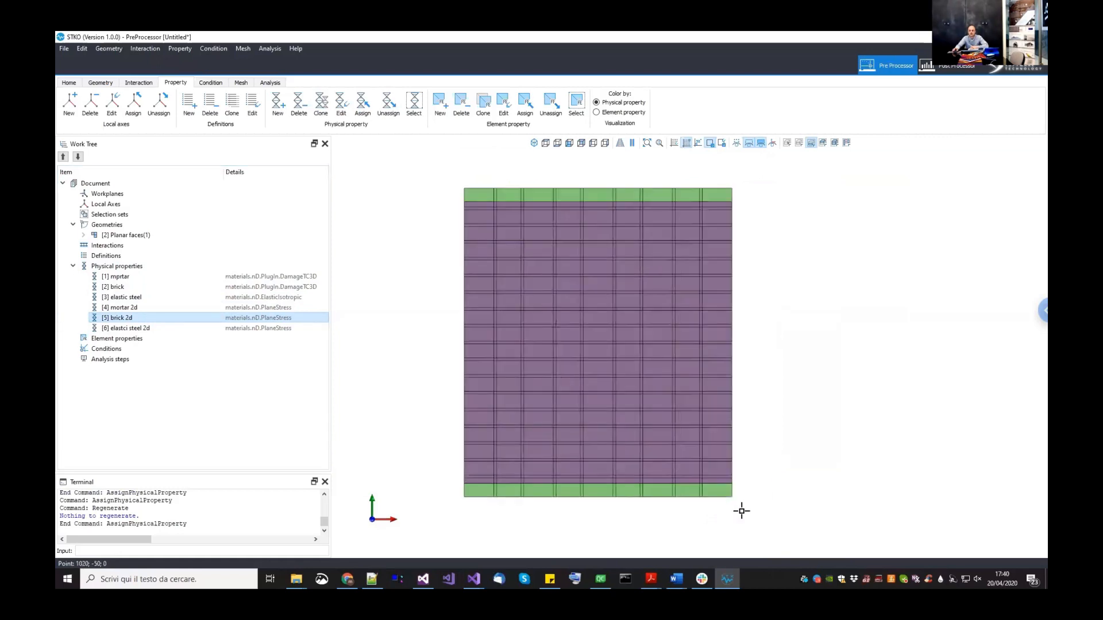
pyautogui.moveTo(661, 505); pyautogui.dragTo(446, 493)
pyautogui.moveTo(579, 347); pyautogui.dragTo(582, 364, button='middle')
pyautogui.moveTo(756, 205); pyautogui.dragTo(416, 162)
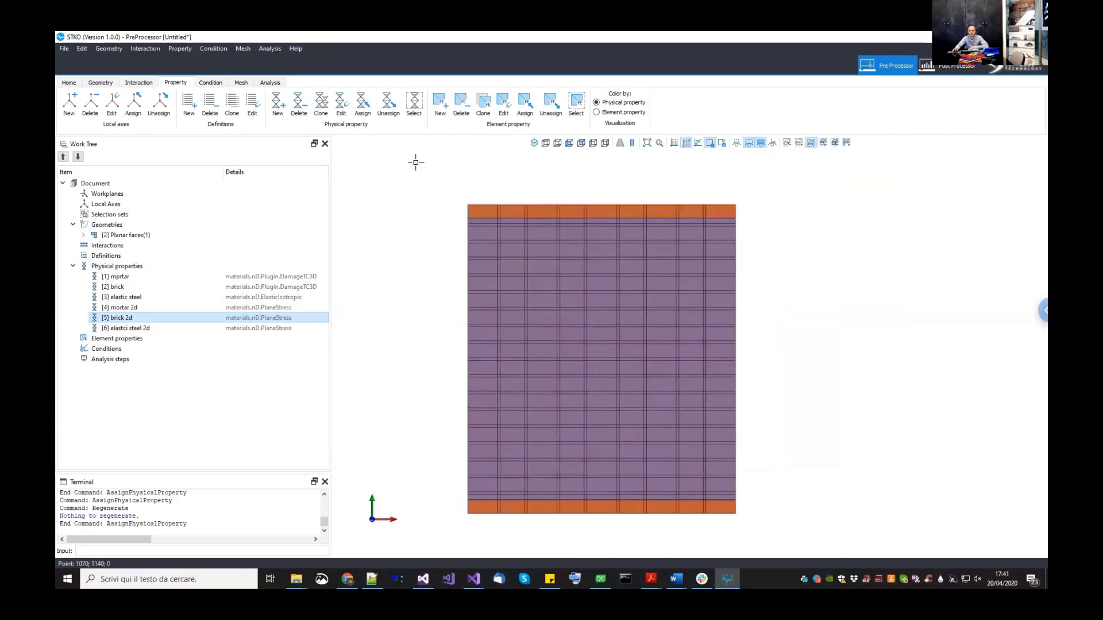
pyautogui.moveTo(423, 231); pyautogui.dragTo(432, 218, button='middle')
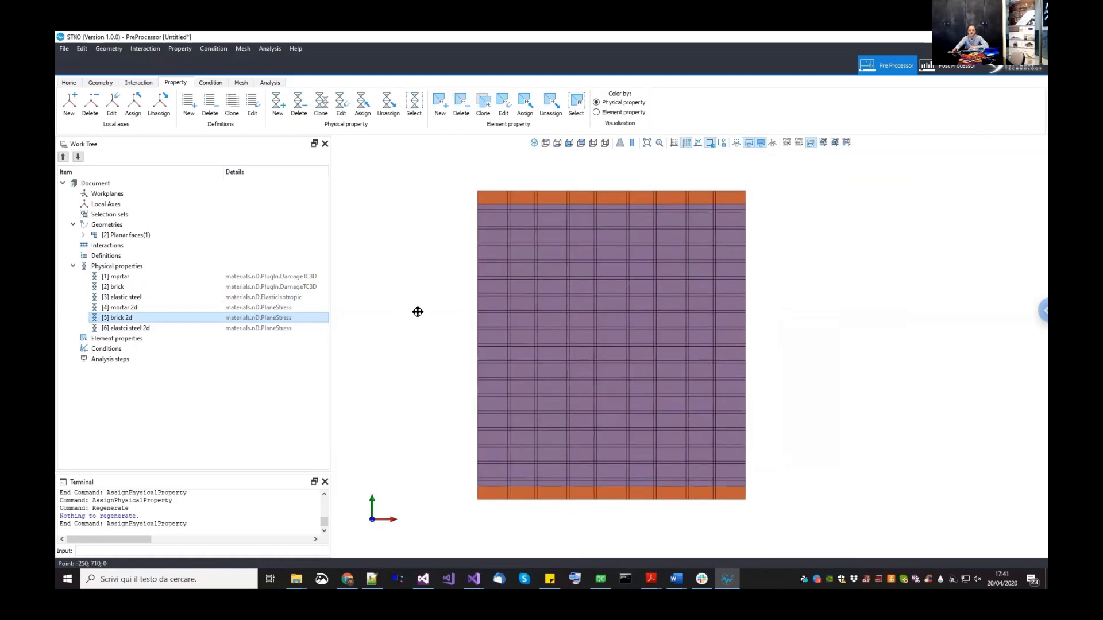
pyautogui.moveTo(410, 309); pyautogui.dragTo(419, 312, button='middle')
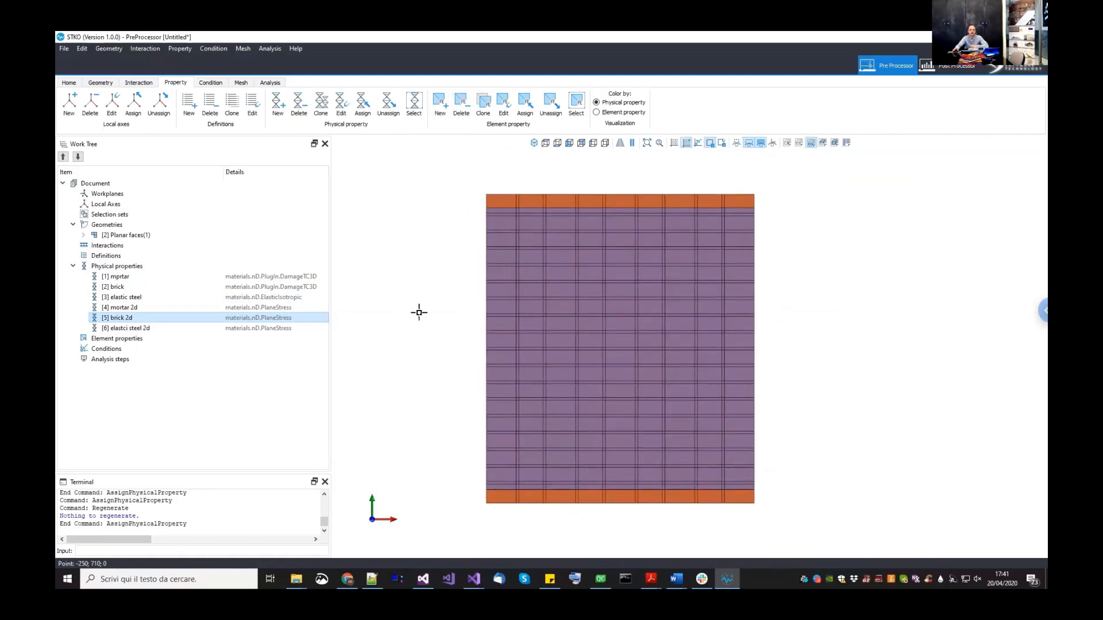
pyautogui.click(71, 85)
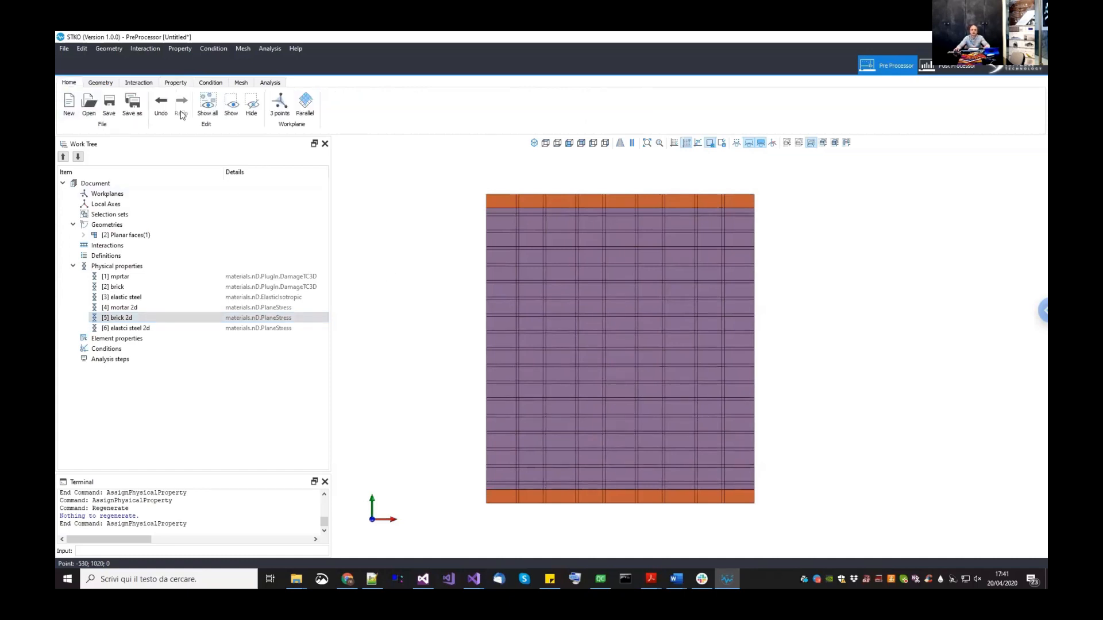
pyautogui.click(251, 114)
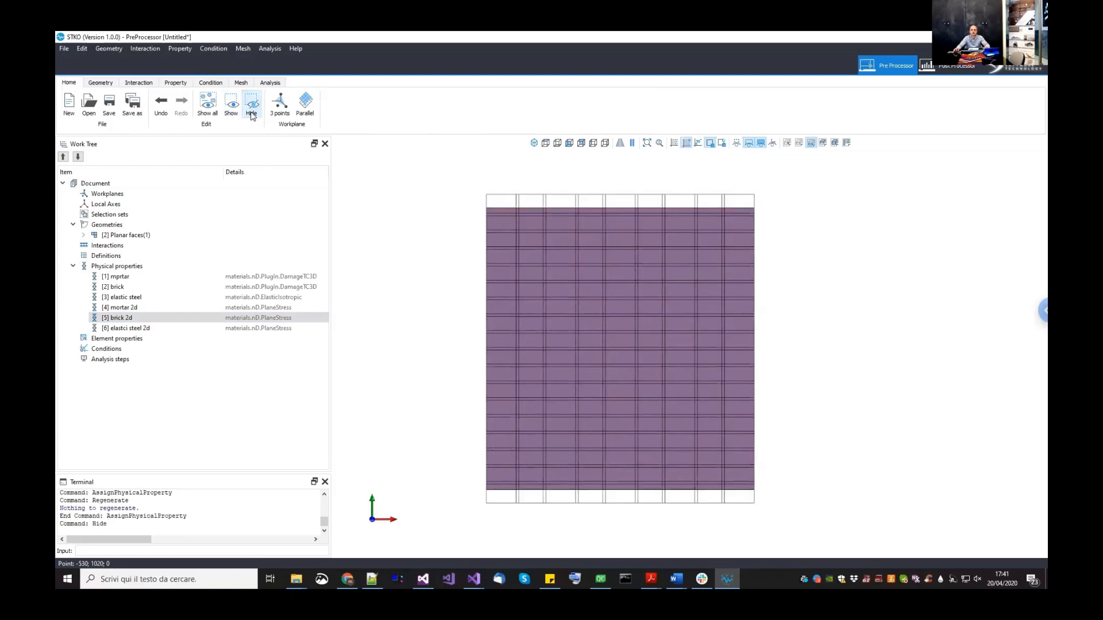
# - Enable edge selection and hide the remaining outline edges of the top and bottom steel strips
pyautogui.click(800, 145)
pyautogui.moveTo(766, 197); pyautogui.dragTo(446, 146)
pyautogui.moveTo(787, 518); pyautogui.dragTo(445, 492)
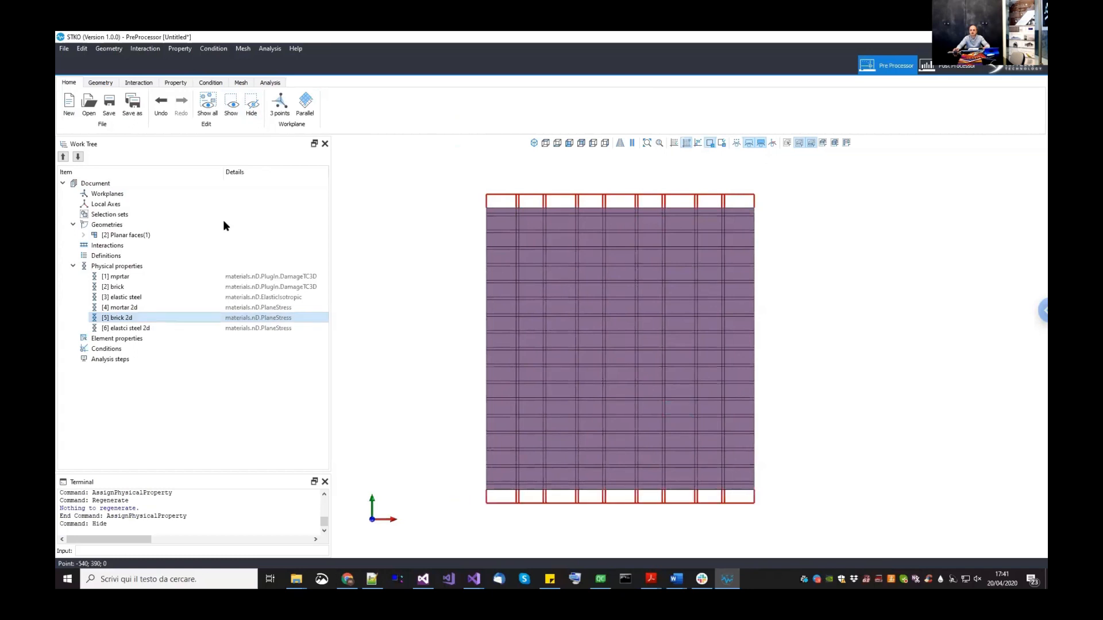
pyautogui.click(256, 108)
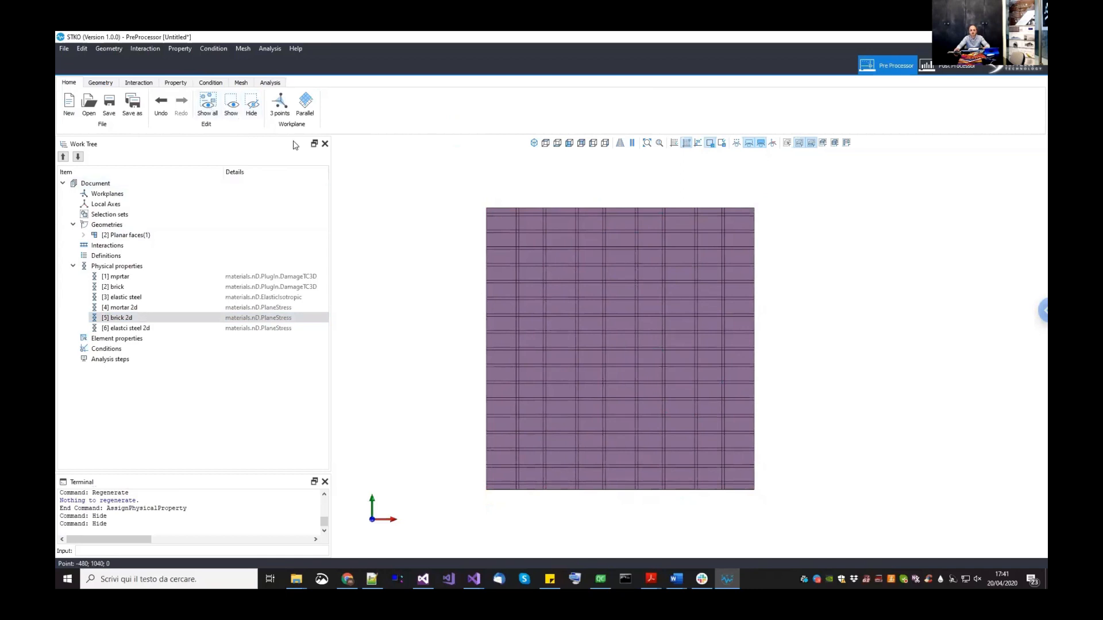
# - Return to the Property context and turn edge selection off so that only faces can be picked
pyautogui.click(108, 84)
pyautogui.click(167, 83)
pyautogui.moveTo(609, 356); pyautogui.dragTo(609, 348, button='middle')
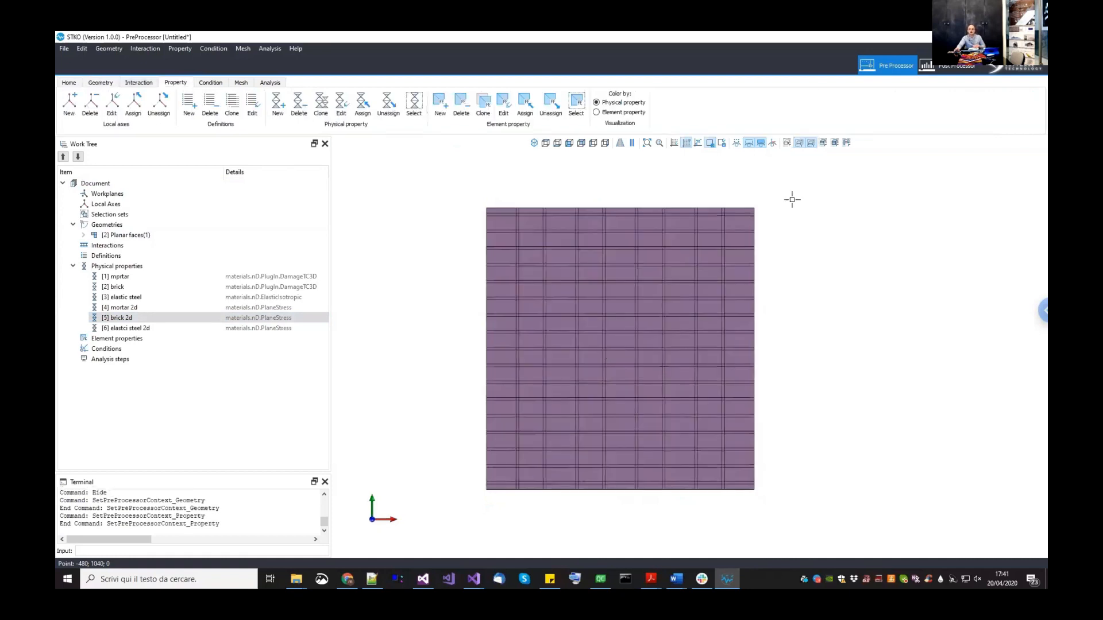
pyautogui.click(811, 143)
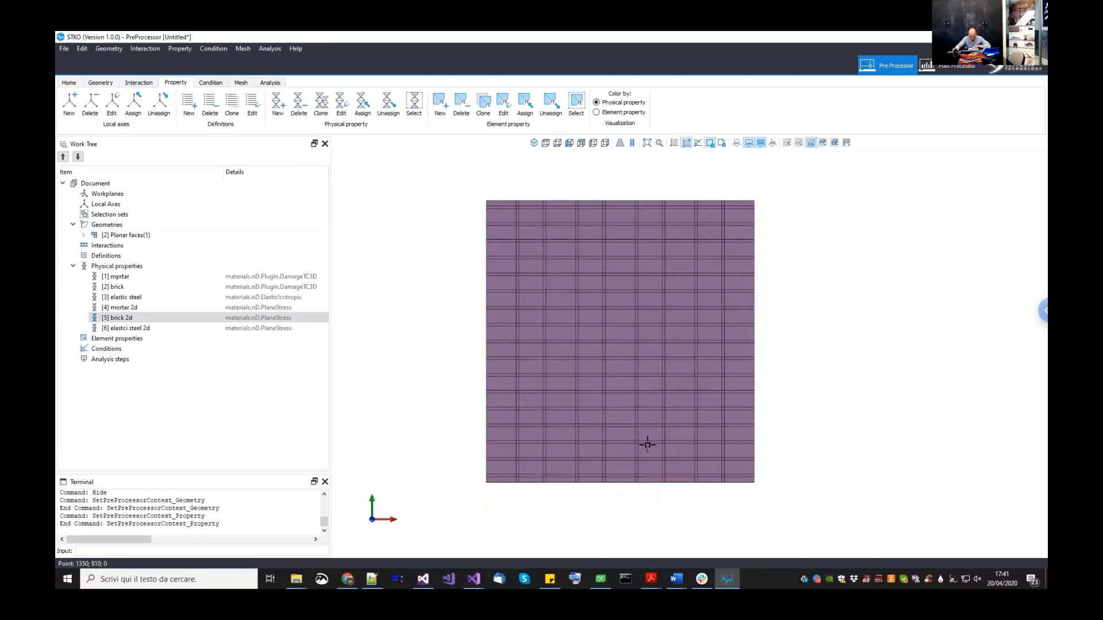
# - Select the thin horizontal mortar bed joints across the full wall width, from the lowest joint up to past mid-height
pyautogui.scroll(3, 451, 443)
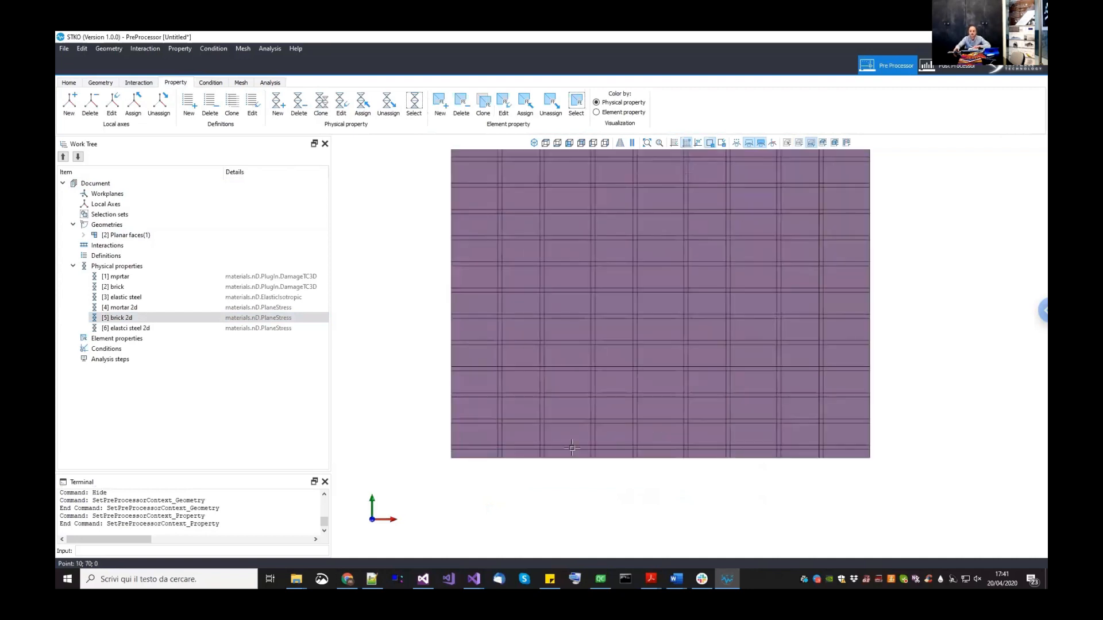
pyautogui.moveTo(840, 445)
pyautogui.mouseDown()
pyautogui.moveTo(881, 443)
pyautogui.moveTo(833, 436)
pyautogui.mouseUp()
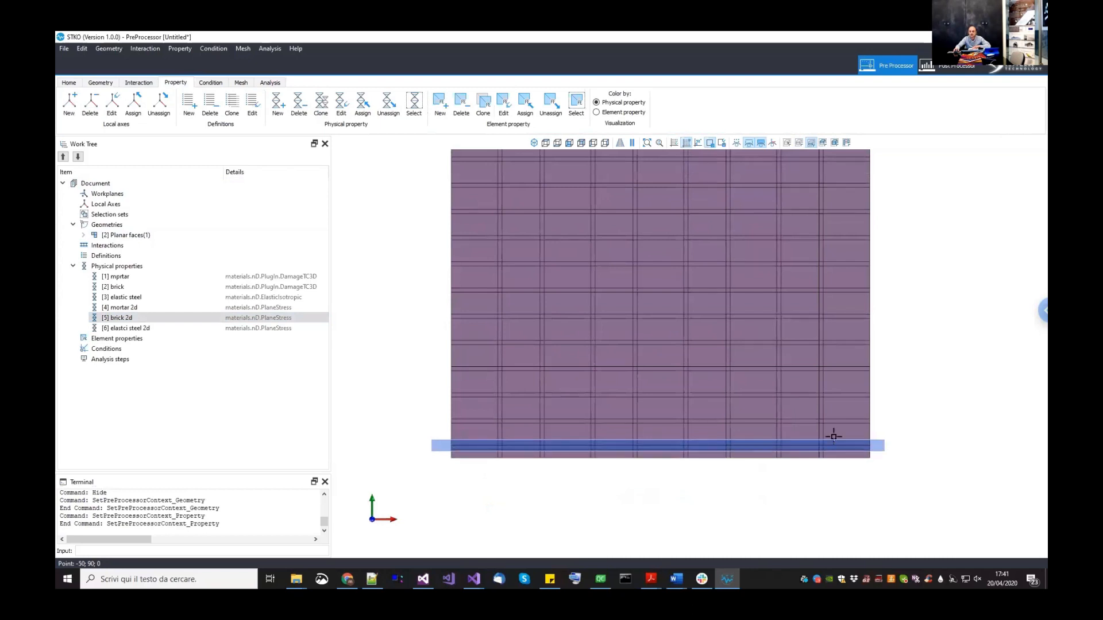
pyautogui.moveTo(442, 412); pyautogui.dragTo(442, 413)
pyautogui.moveTo(898, 431); pyautogui.dragTo(658, 379)
pyautogui.moveTo(445, 362); pyautogui.dragTo(881, 388)
pyautogui.moveTo(814, 408); pyautogui.dragTo(876, 368)
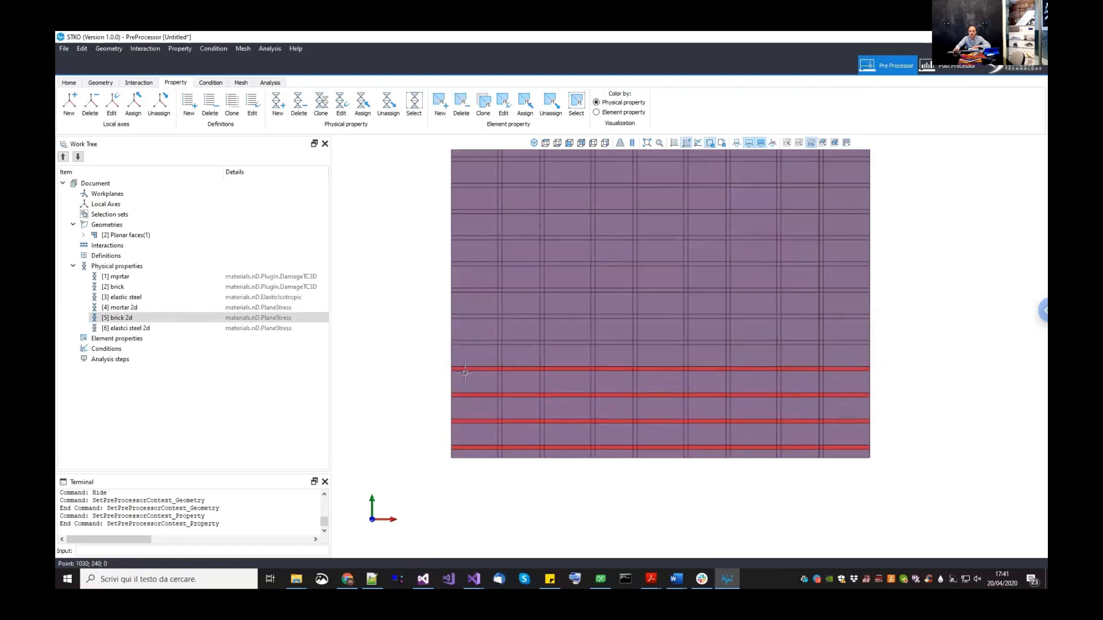
pyautogui.moveTo(841, 374); pyautogui.dragTo(828, 406, button='middle')
pyautogui.moveTo(429, 368); pyautogui.dragTo(895, 384)
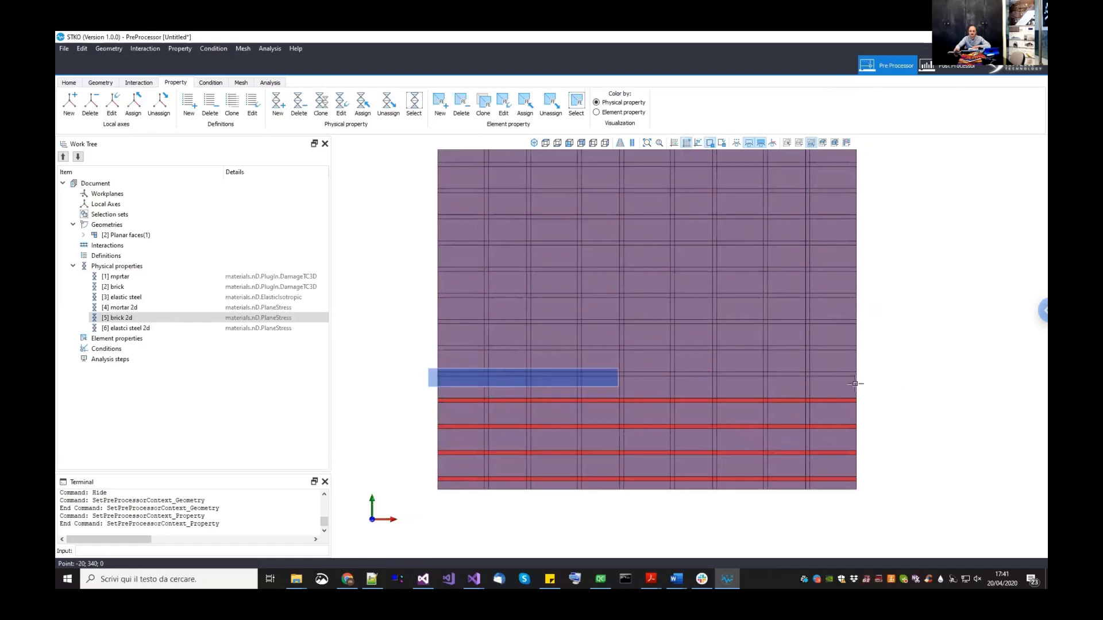
pyautogui.moveTo(419, 339); pyautogui.dragTo(871, 360)
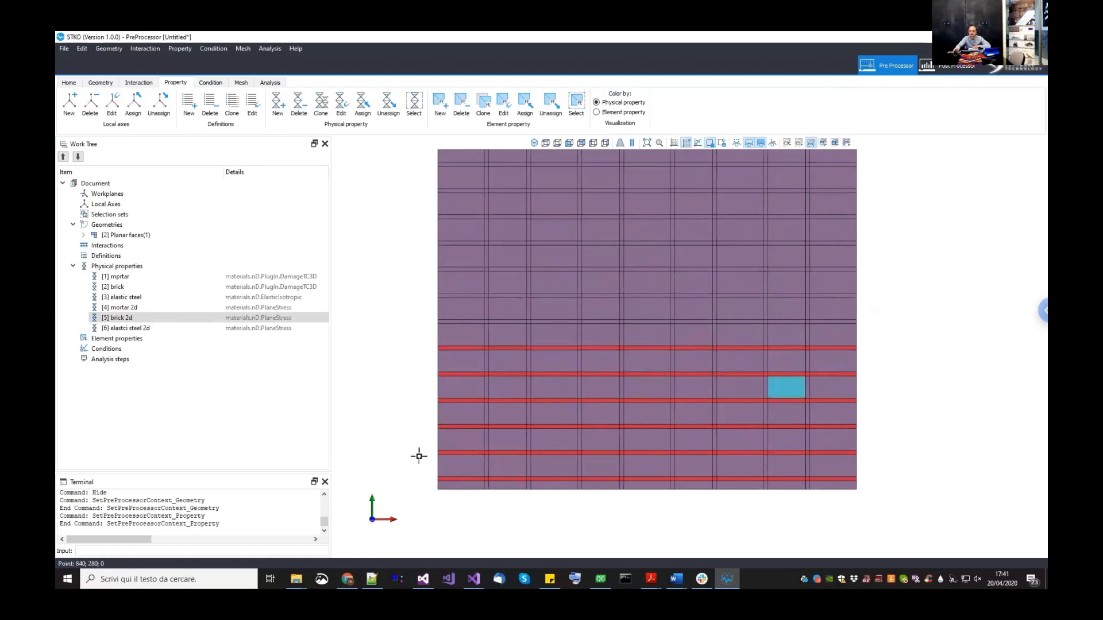
pyautogui.scroll(2, 483, 485)
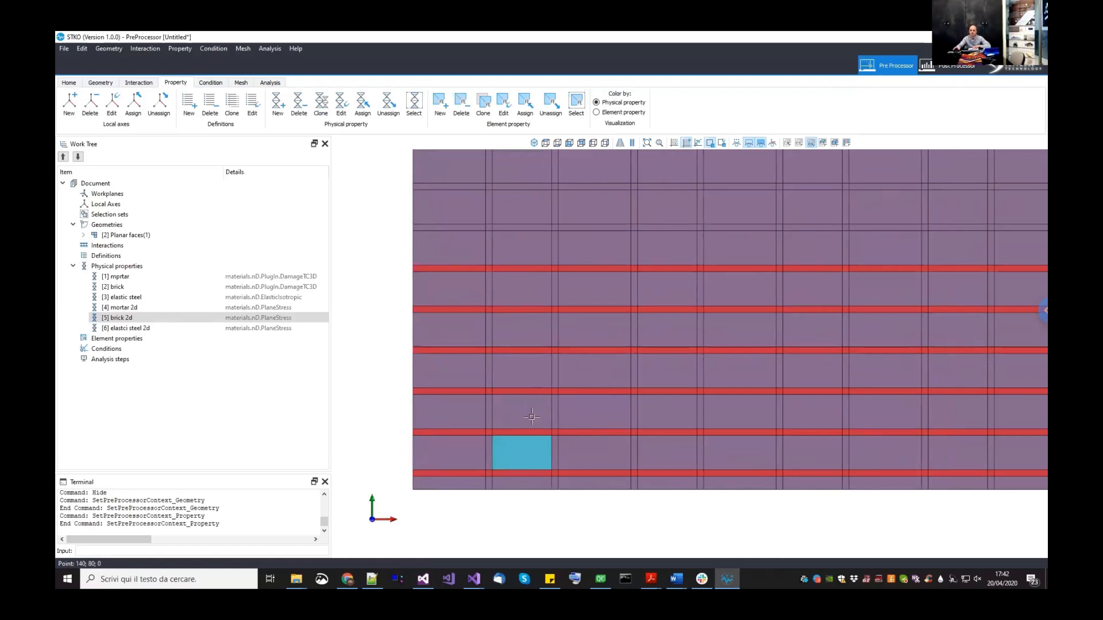
pyautogui.scroll(-3, 442, 361)
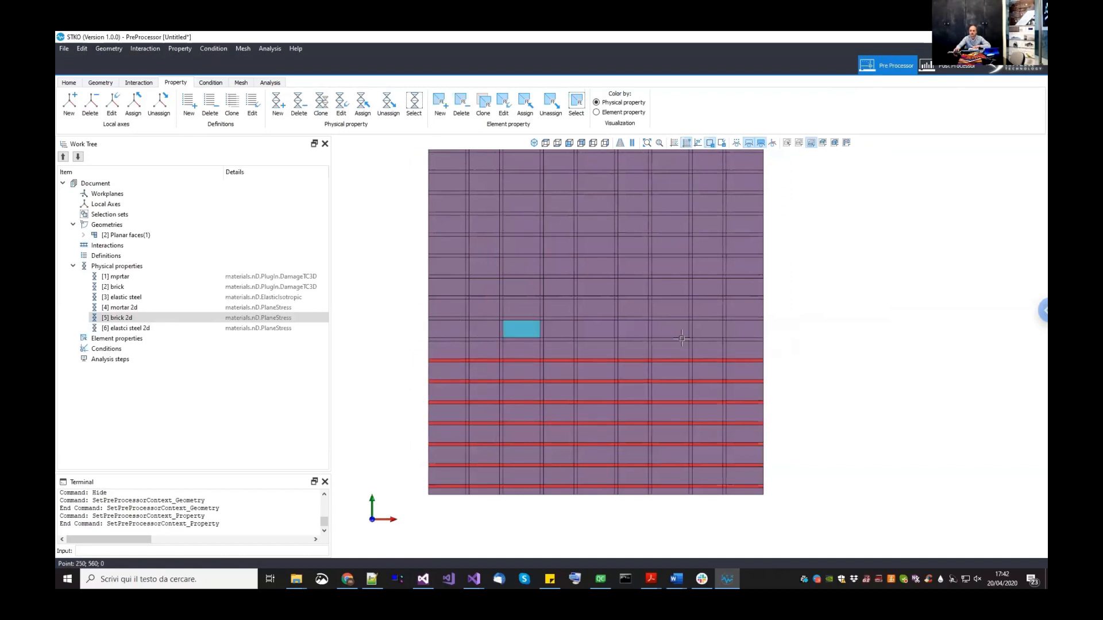
pyautogui.moveTo(417, 331); pyautogui.dragTo(746, 339)
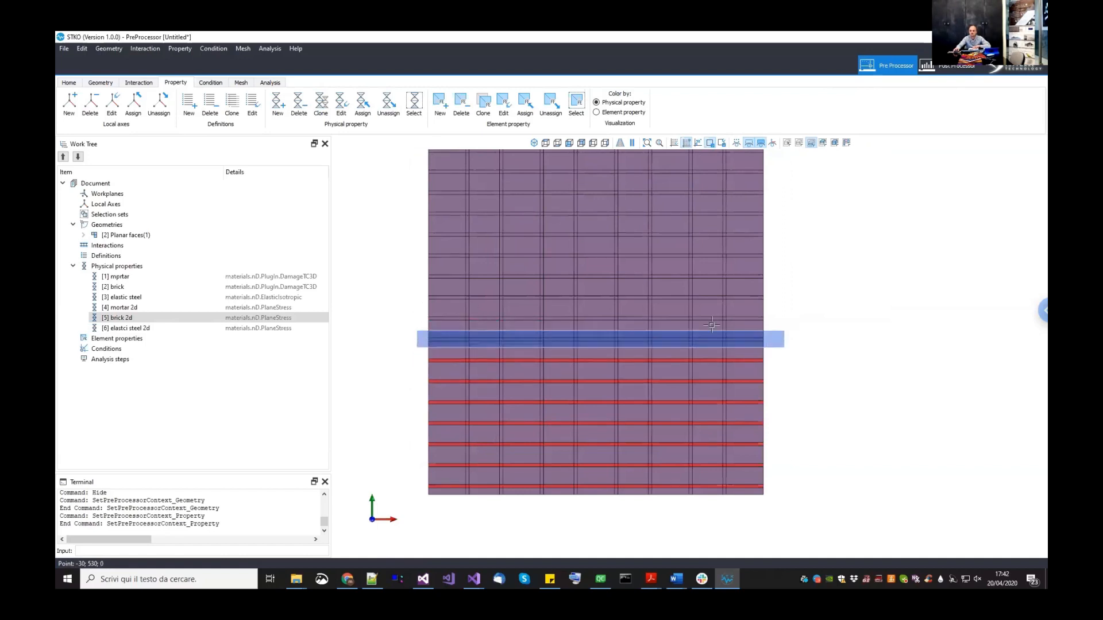
pyautogui.moveTo(423, 319); pyautogui.dragTo(779, 304)
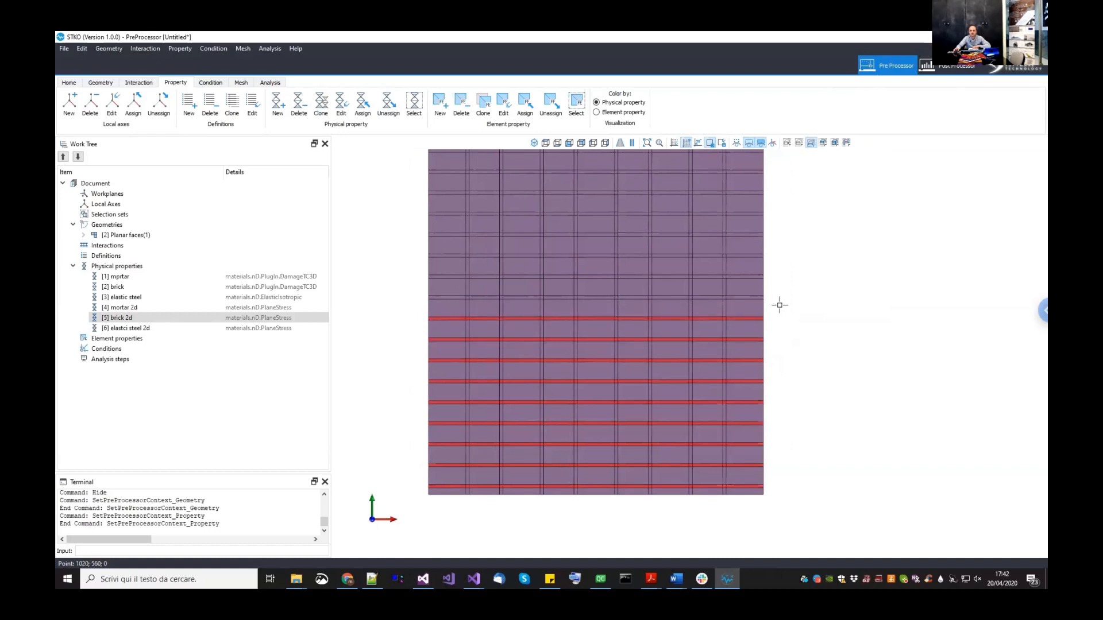
pyautogui.moveTo(401, 289); pyautogui.dragTo(779, 305)
# - Add the remaining upper horizontal bed joints to the selection and assign the mortar 2d property to all selected joints
pyautogui.moveTo(756, 304); pyautogui.dragTo(757, 386, button='middle')
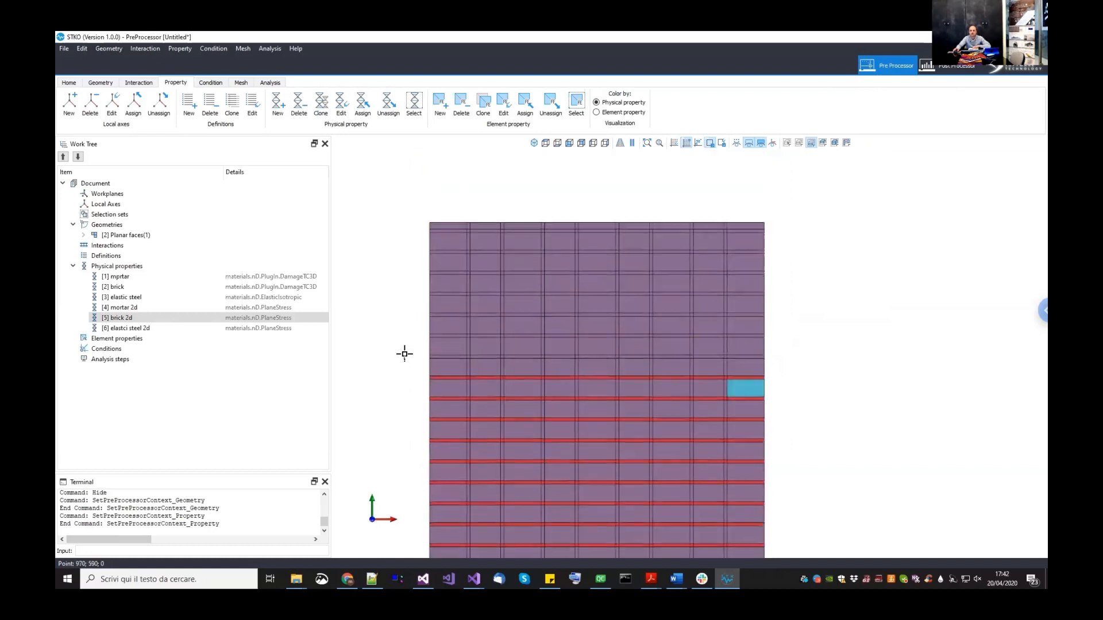
pyautogui.scroll(2, 517, 384)
pyautogui.moveTo(552, 362); pyautogui.dragTo(903, 327)
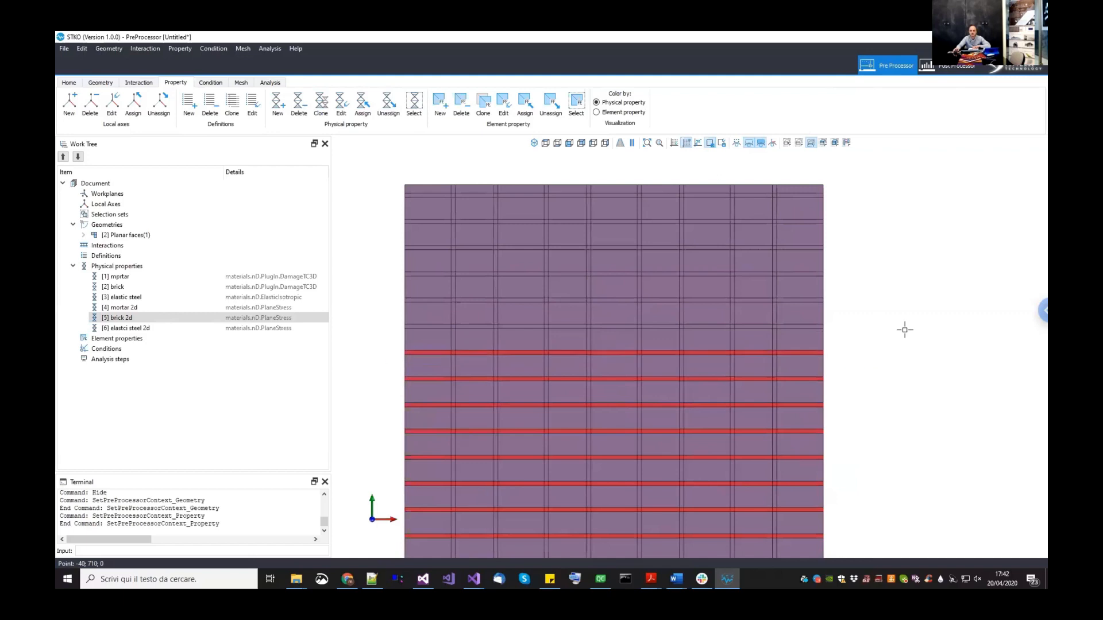
pyautogui.moveTo(394, 318); pyautogui.dragTo(905, 326)
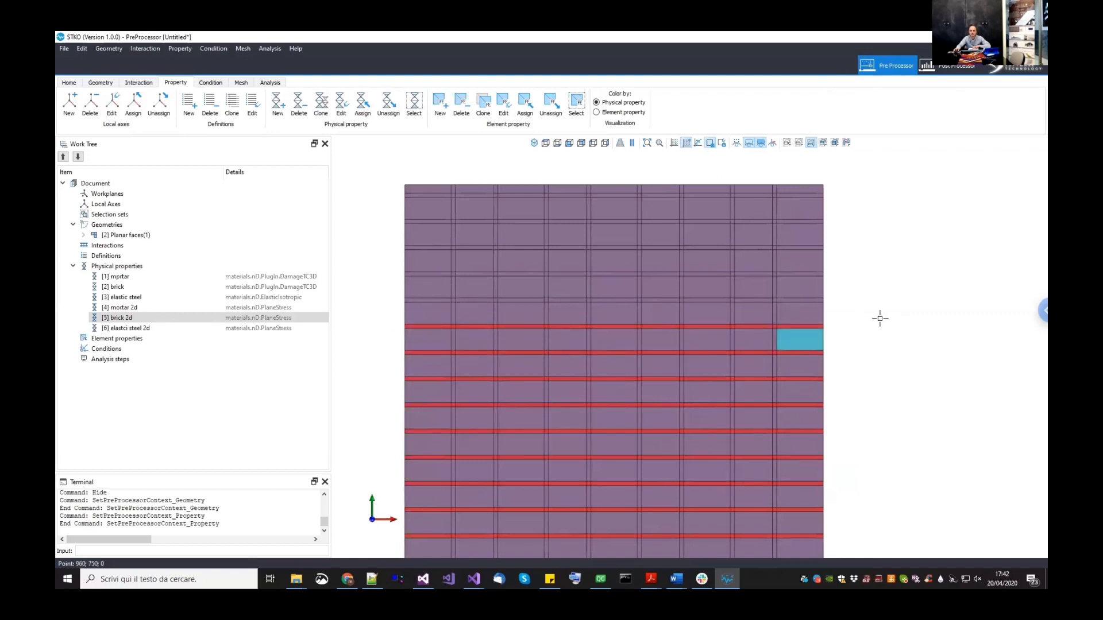
pyautogui.moveTo(382, 320); pyautogui.dragTo(882, 288)
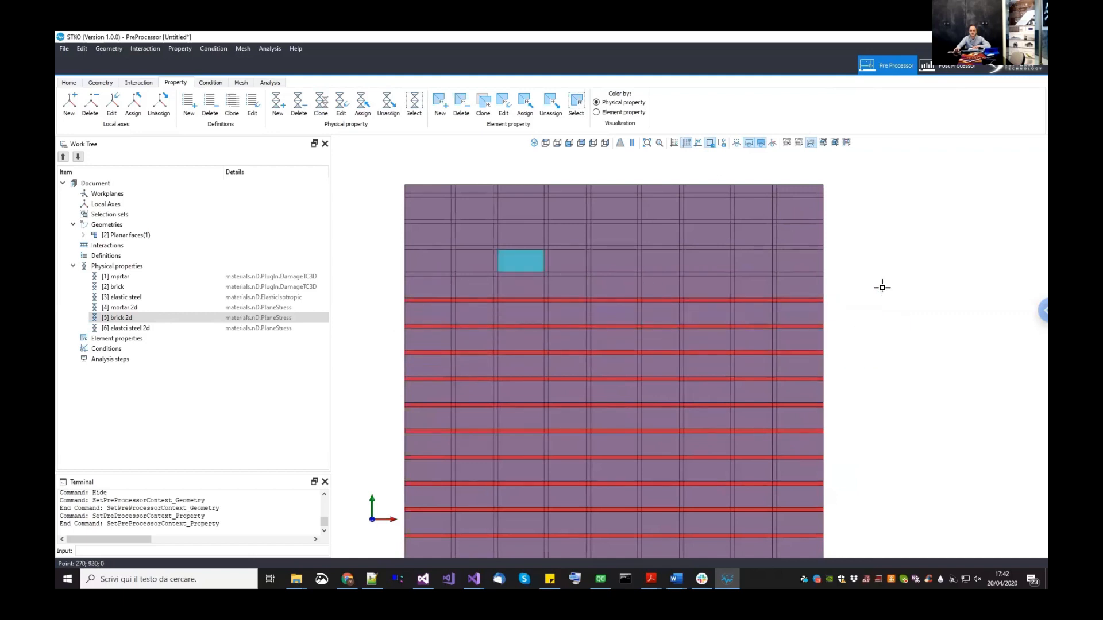
pyautogui.moveTo(394, 289); pyautogui.dragTo(874, 256)
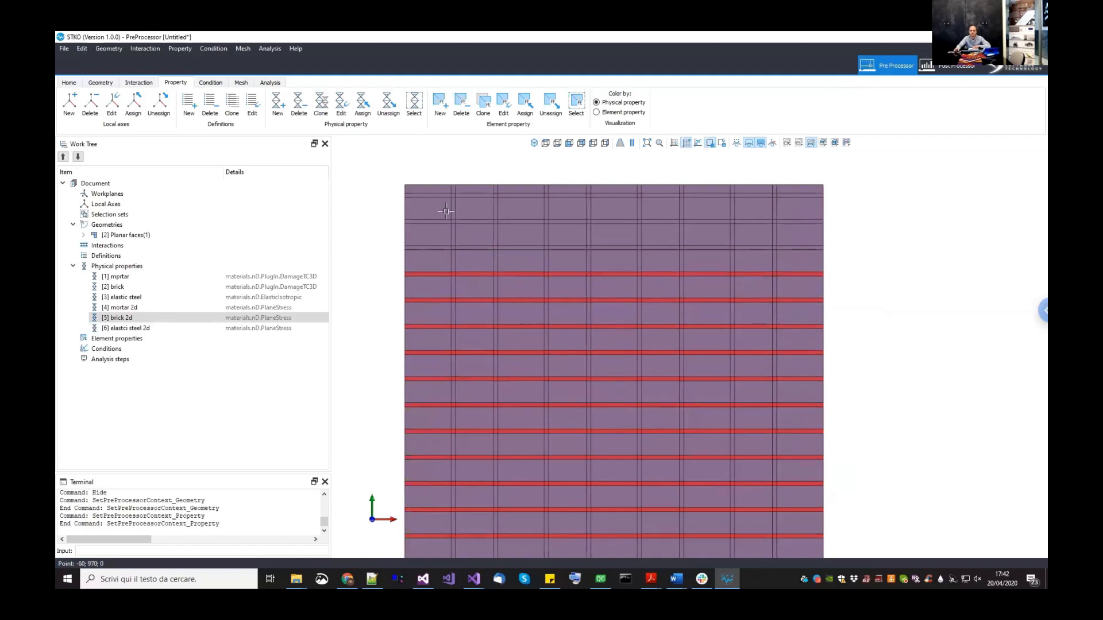
pyautogui.moveTo(381, 263); pyautogui.dragTo(868, 236)
pyautogui.moveTo(385, 236); pyautogui.dragTo(870, 214)
pyautogui.scroll(2, 947, 211)
pyautogui.moveTo(785, 188); pyautogui.dragTo(937, 189)
pyautogui.scroll(-5, 894, 265)
pyautogui.moveTo(884, 293); pyautogui.dragTo(876, 265, button='middle')
pyautogui.click(141, 308)
pyautogui.moveTo(506, 433); pyautogui.dragTo(583, 463)
# - Select every other vertical head joint along the bottom half-height course, starting with the first joint from the wall's left edge
pyautogui.scroll(3, 541, 487)
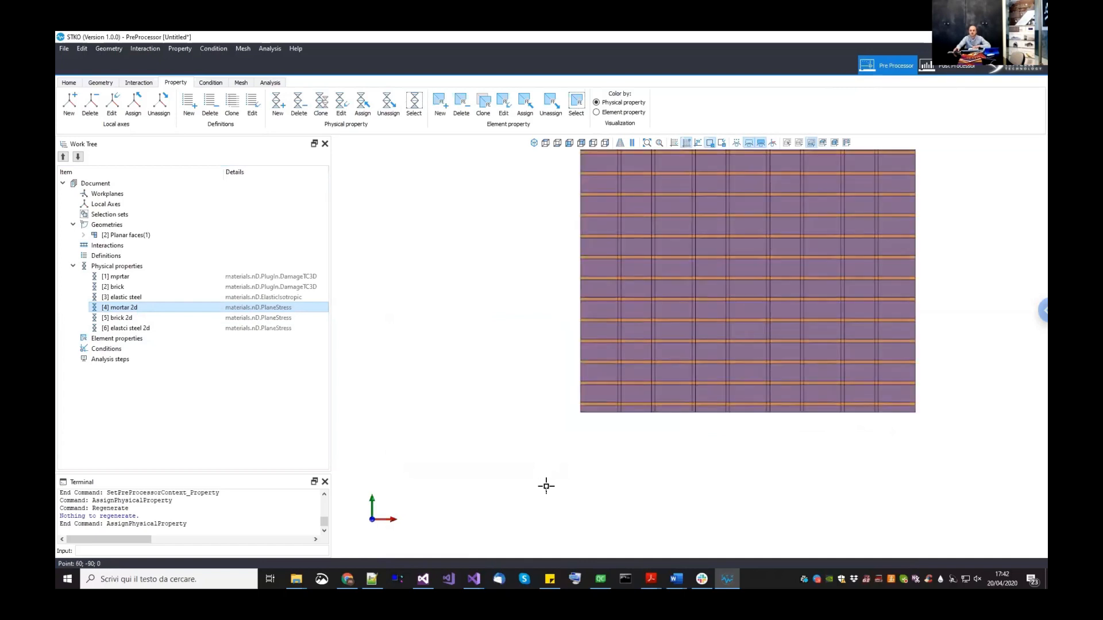
pyautogui.scroll(3, 517, 419)
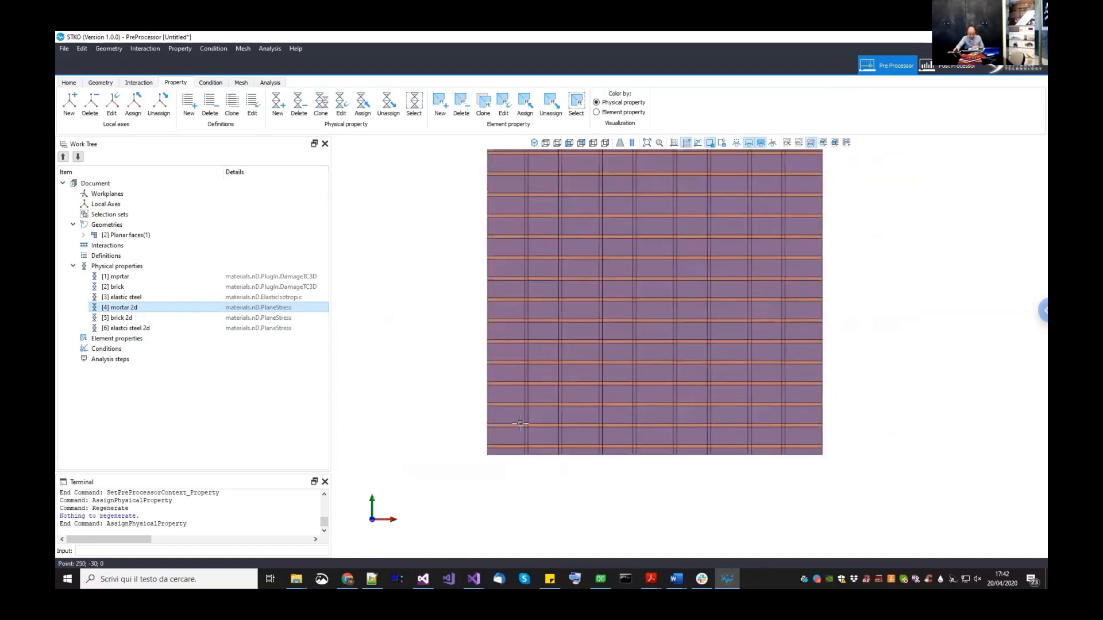
pyautogui.moveTo(519, 409); pyautogui.dragTo(539, 449)
pyautogui.moveTo(659, 430); pyautogui.dragTo(679, 460)
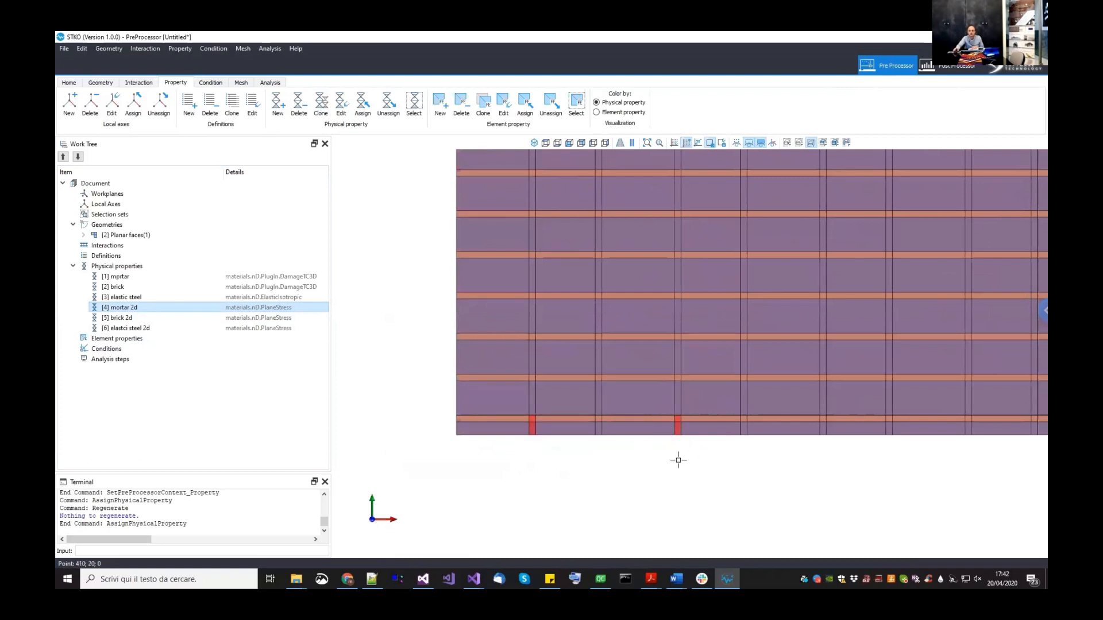
pyautogui.moveTo(808, 425); pyautogui.dragTo(828, 453)
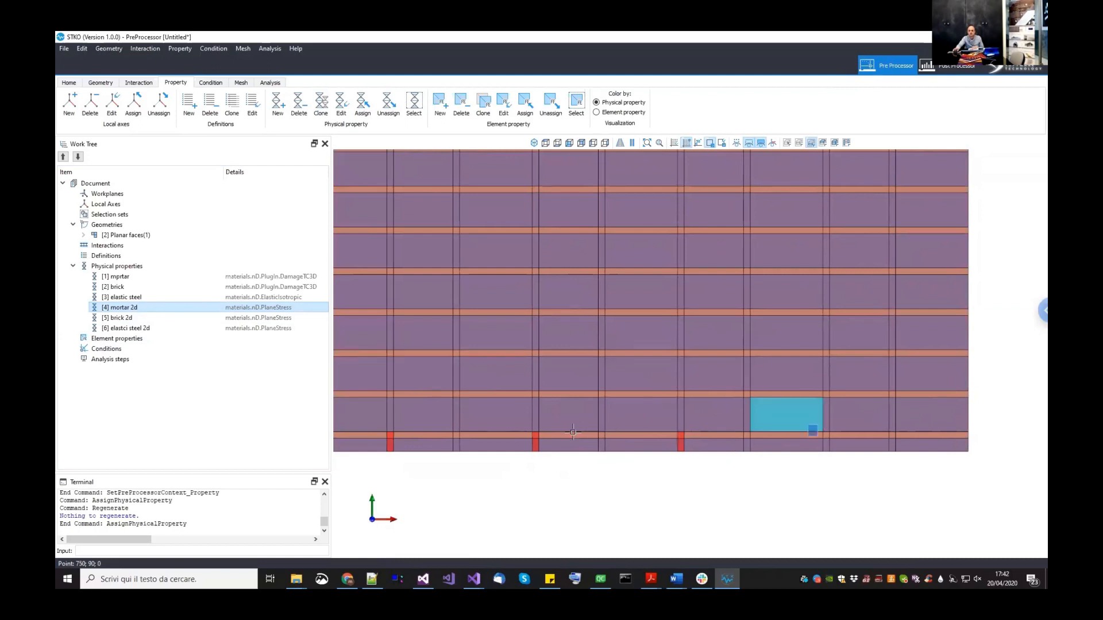
pyautogui.scroll(-2, 603, 431)
pyautogui.scroll(1, 598, 440)
pyautogui.scroll(2, 598, 439)
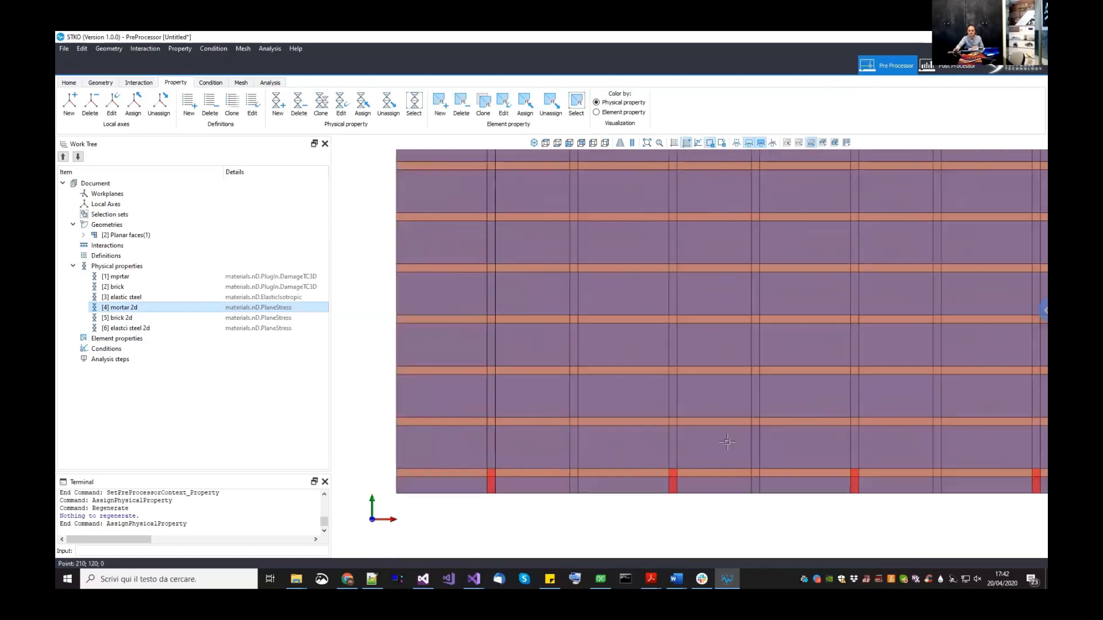
# - Add the staggered alternate head joints of the next two courses and assign mortar 2d to all selected head joints
pyautogui.scroll(-1, 616, 442)
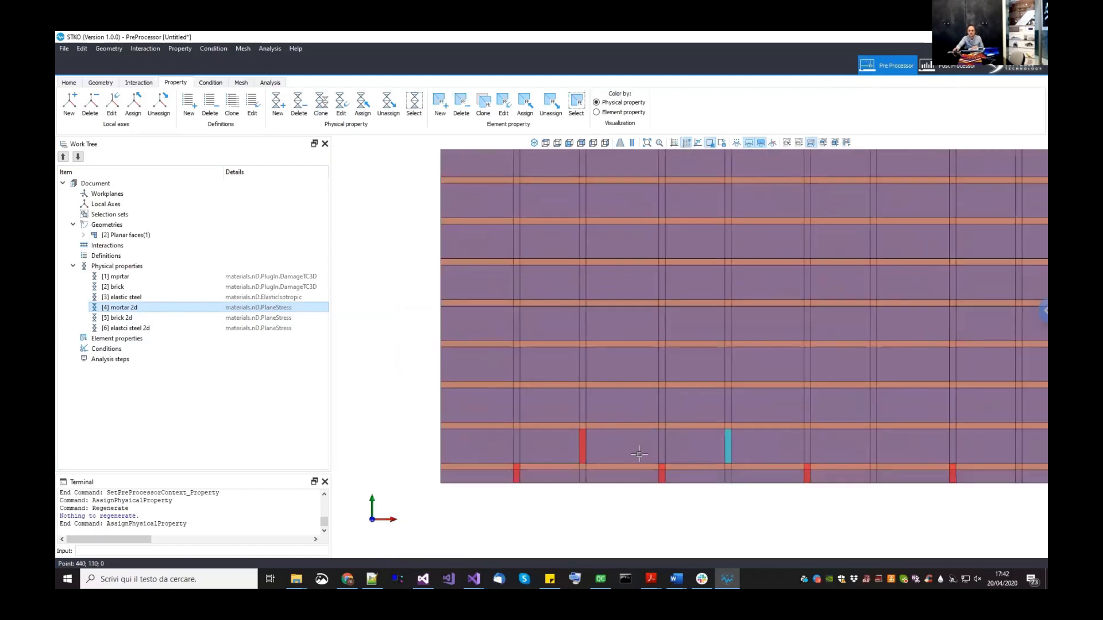
pyautogui.moveTo(838, 448); pyautogui.dragTo(732, 450, button='middle')
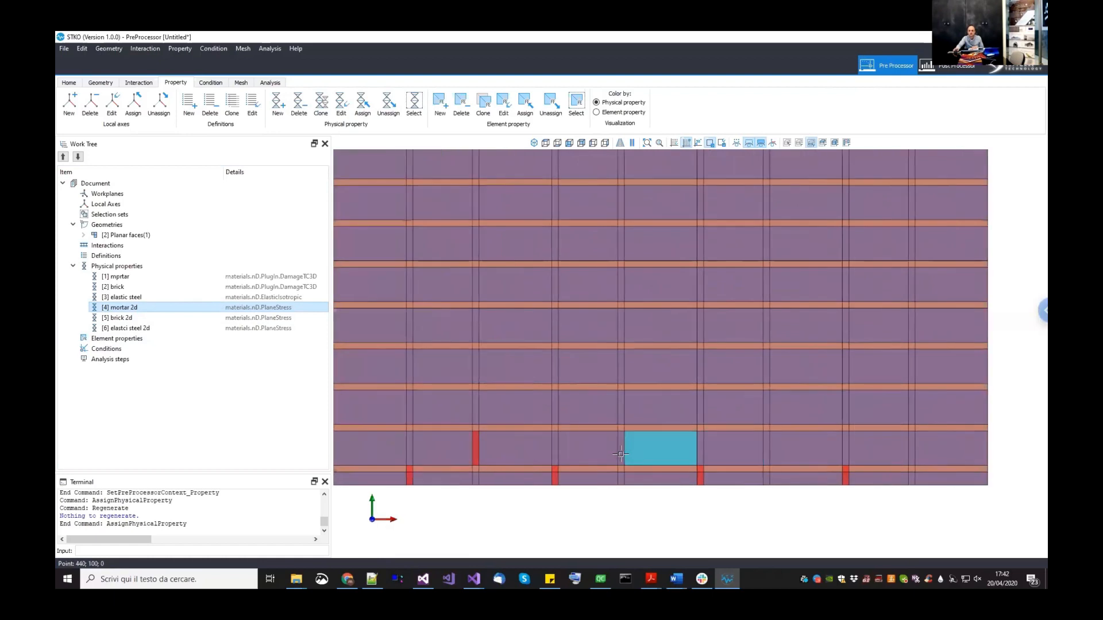
pyautogui.click(620, 448)
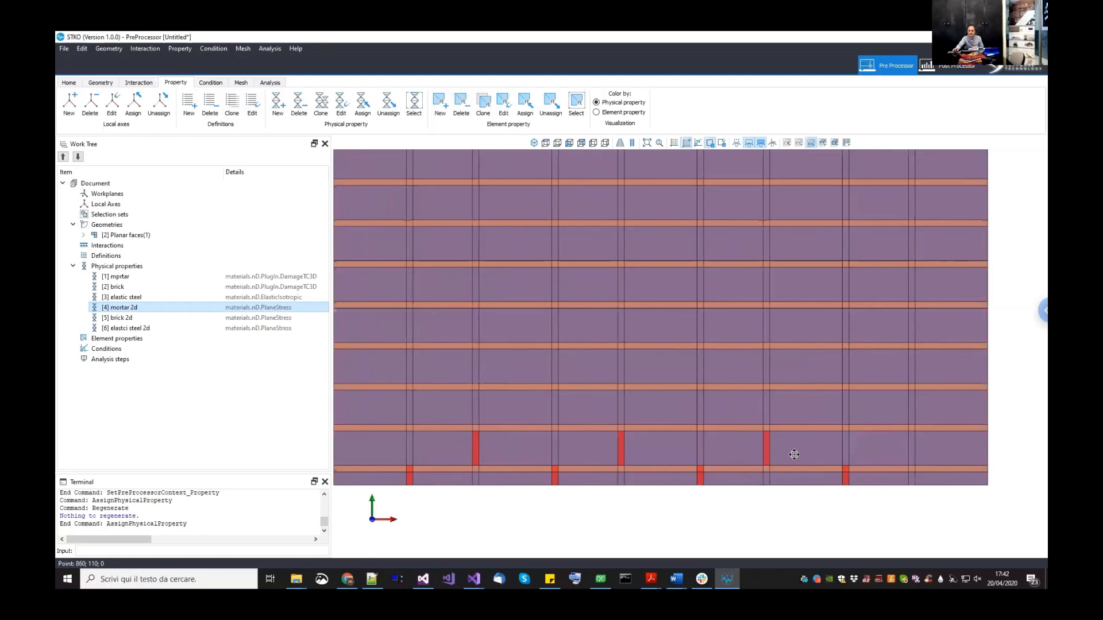
pyautogui.scroll(-2, 545, 416)
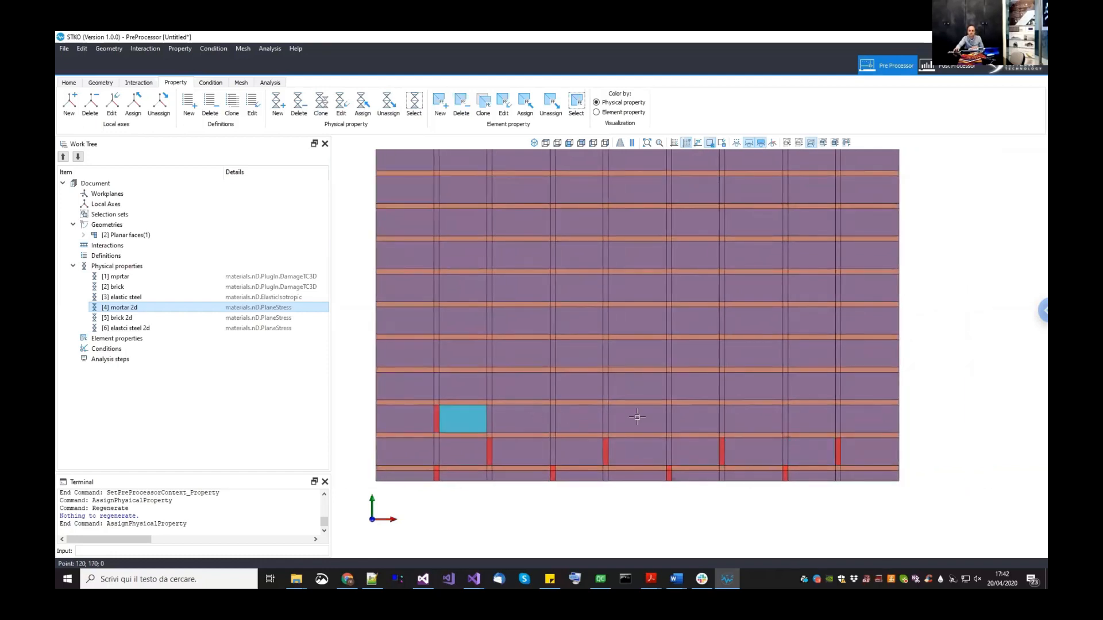
pyautogui.click(669, 417)
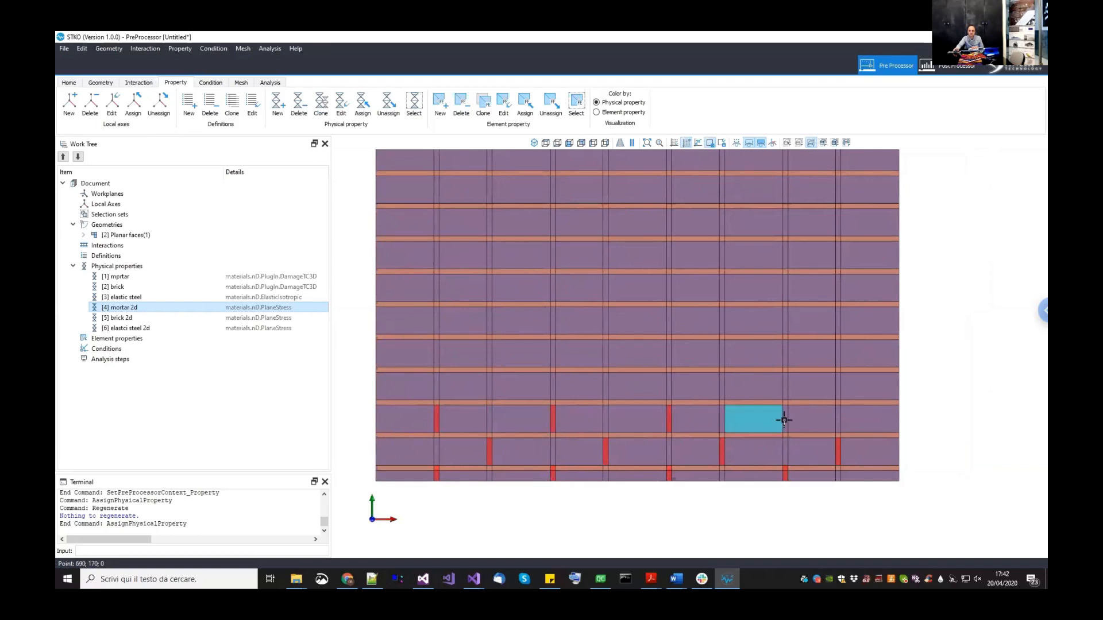
pyautogui.click(785, 420)
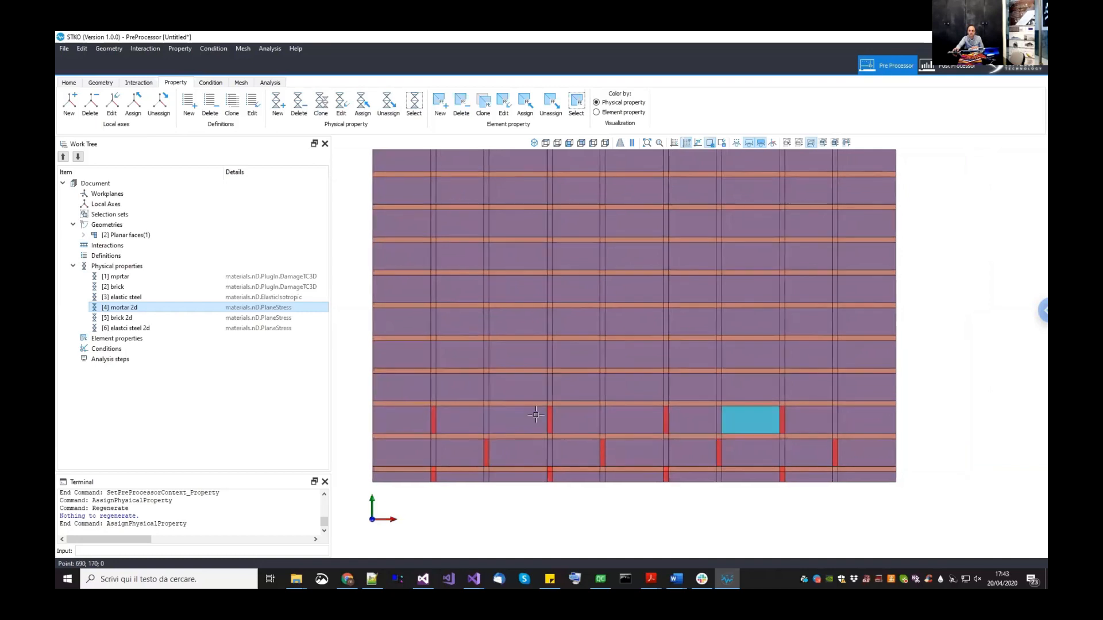
pyautogui.scroll(-2, 493, 419)
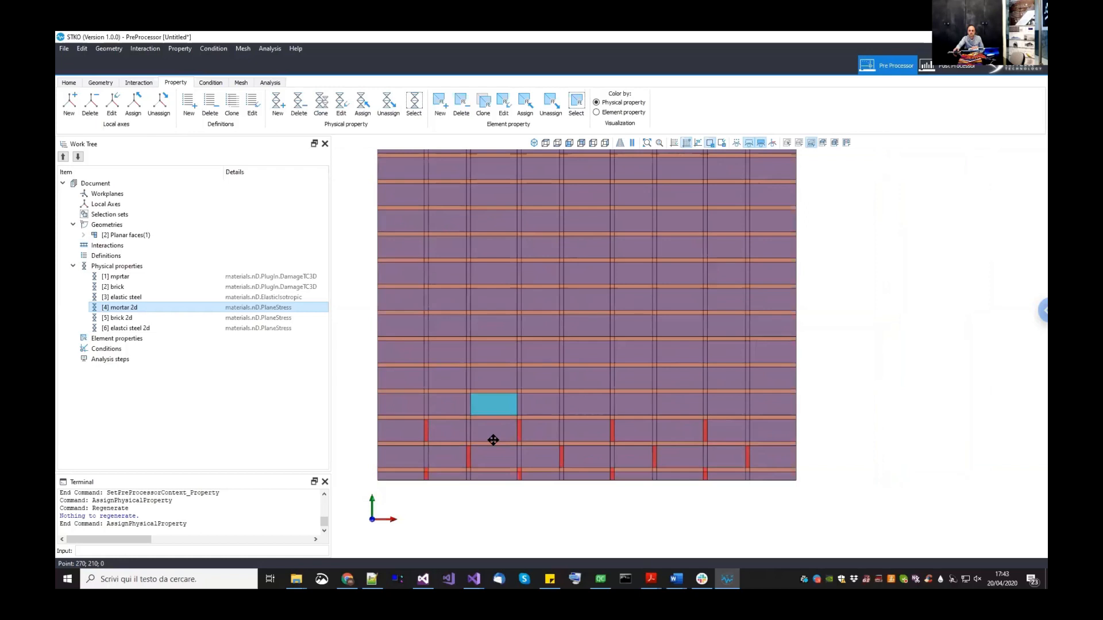
pyautogui.scroll(-3, 514, 439)
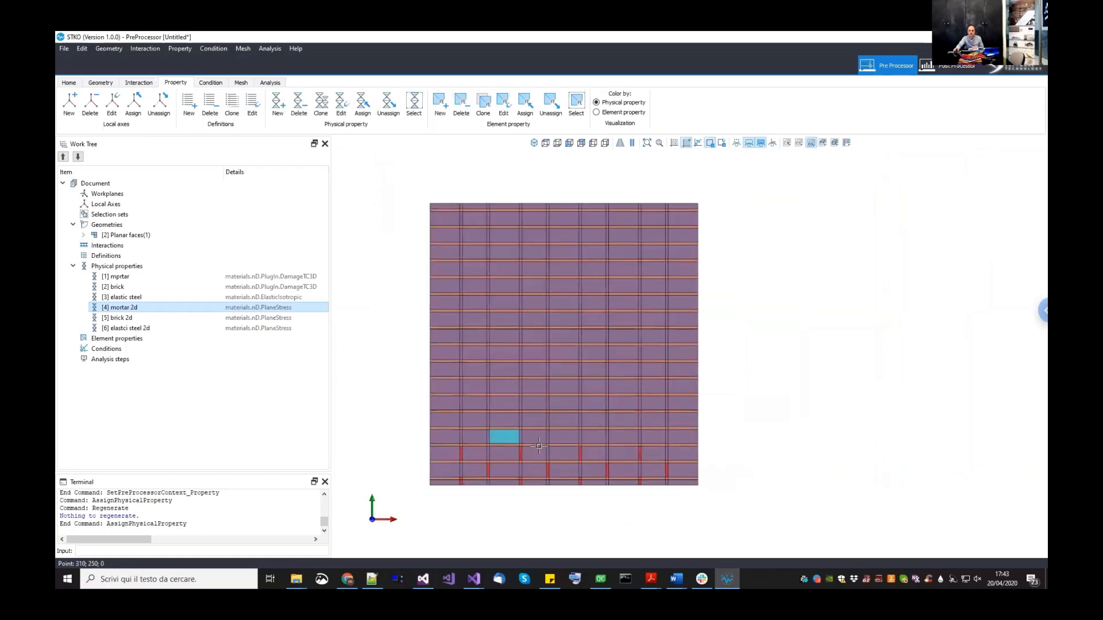
pyautogui.scroll(3, 553, 430)
pyautogui.moveTo(552, 430); pyautogui.dragTo(566, 415, button='middle')
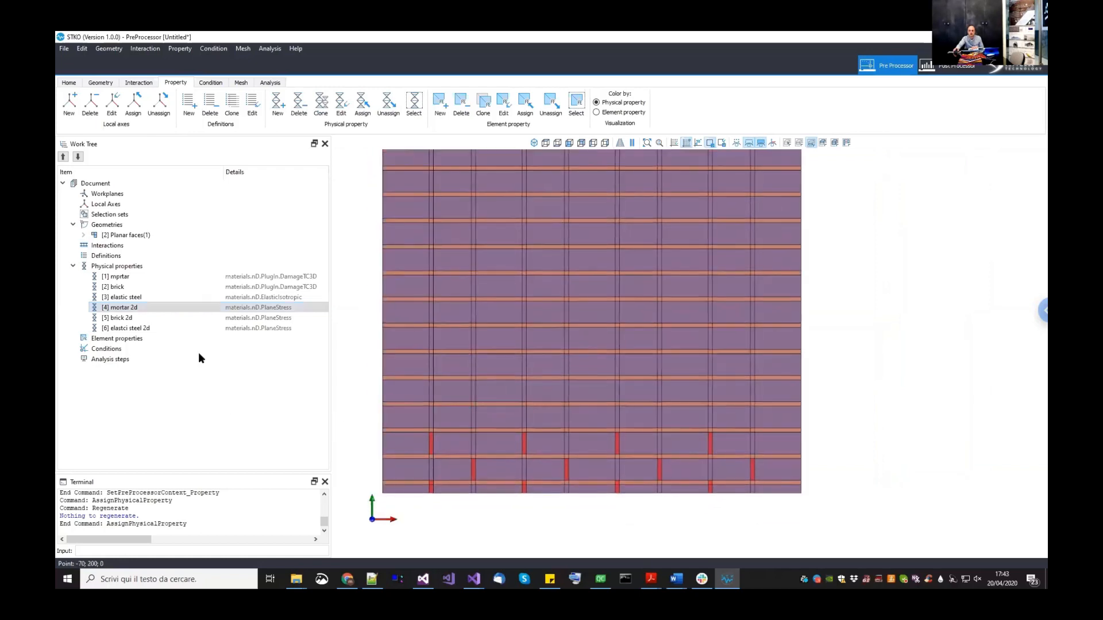
pyautogui.click(134, 310)
pyautogui.moveTo(134, 313); pyautogui.dragTo(843, 391)
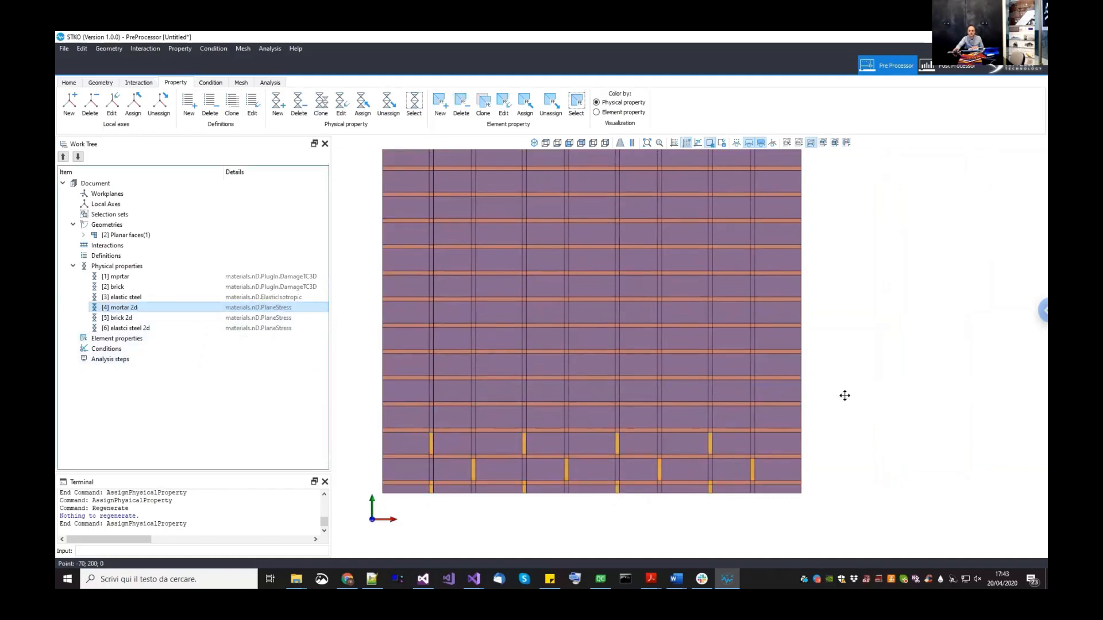
# - Show all hidden geometry, including the steel strips, and re-enable all selection types and the vertex display
pyautogui.scroll(-3, 843, 392)
pyautogui.moveTo(843, 393); pyautogui.dragTo(847, 401, button='middle')
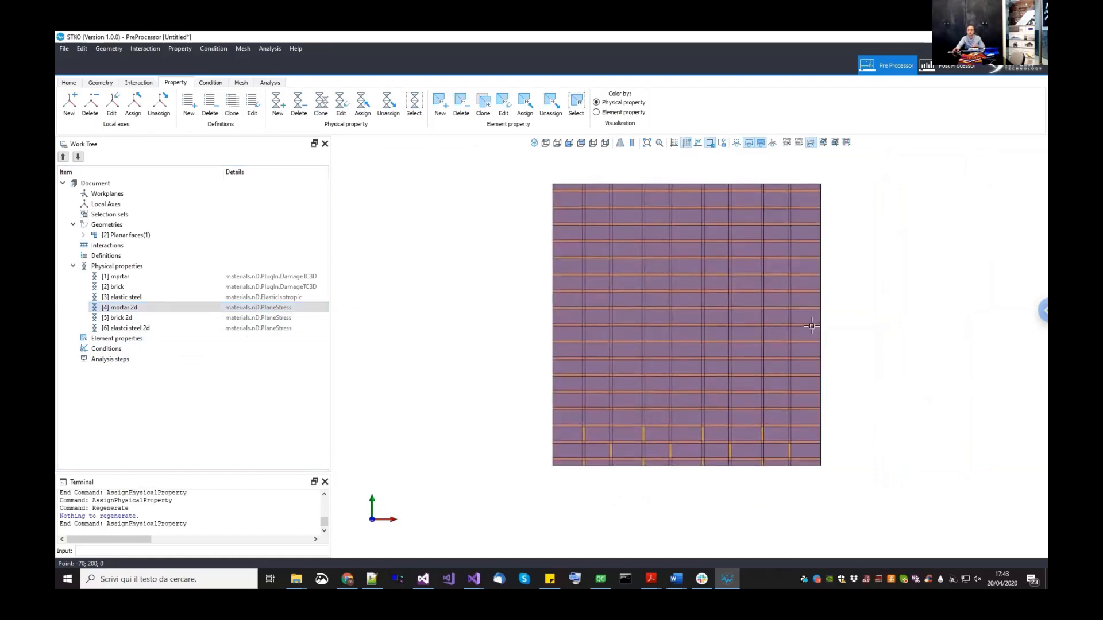
pyautogui.moveTo(810, 338); pyautogui.dragTo(810, 351, button='middle')
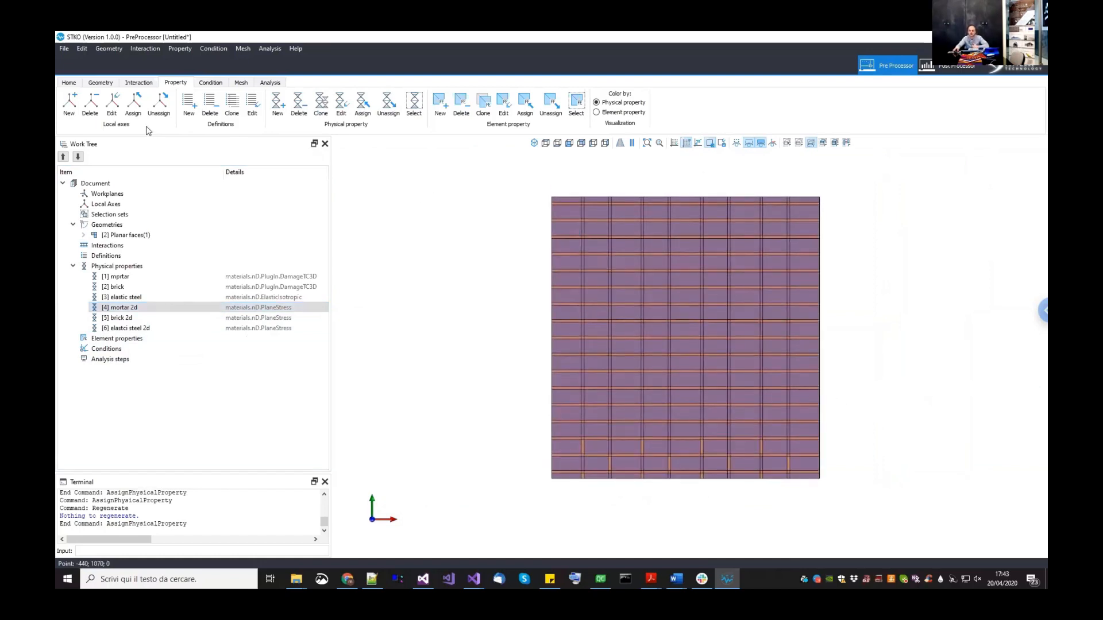
pyautogui.click(69, 84)
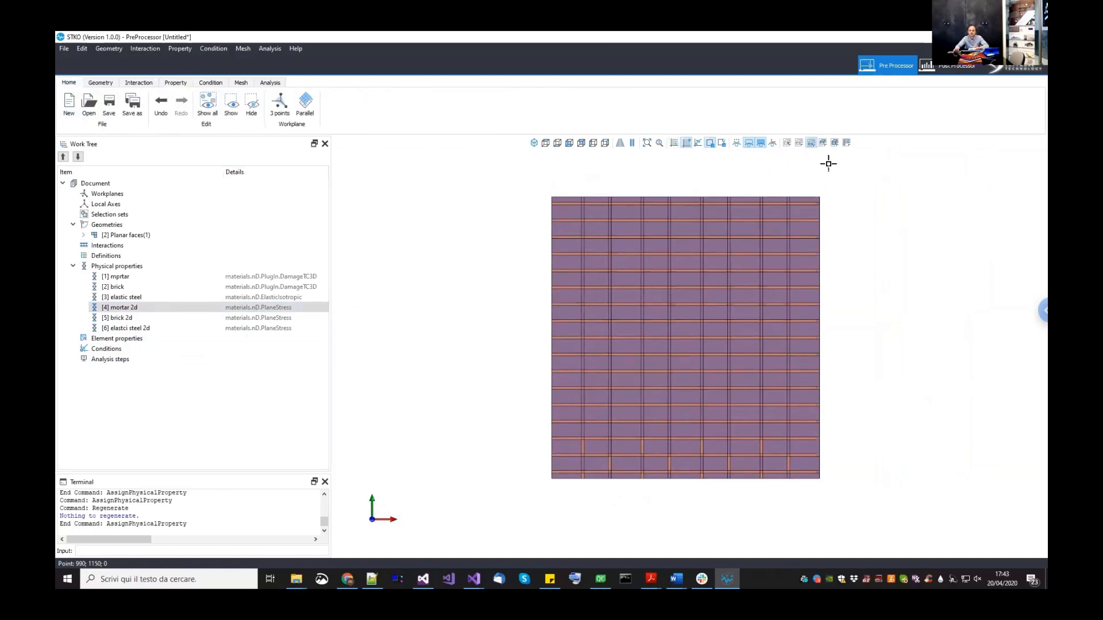
pyautogui.moveTo(833, 405); pyautogui.dragTo(841, 411, button='middle')
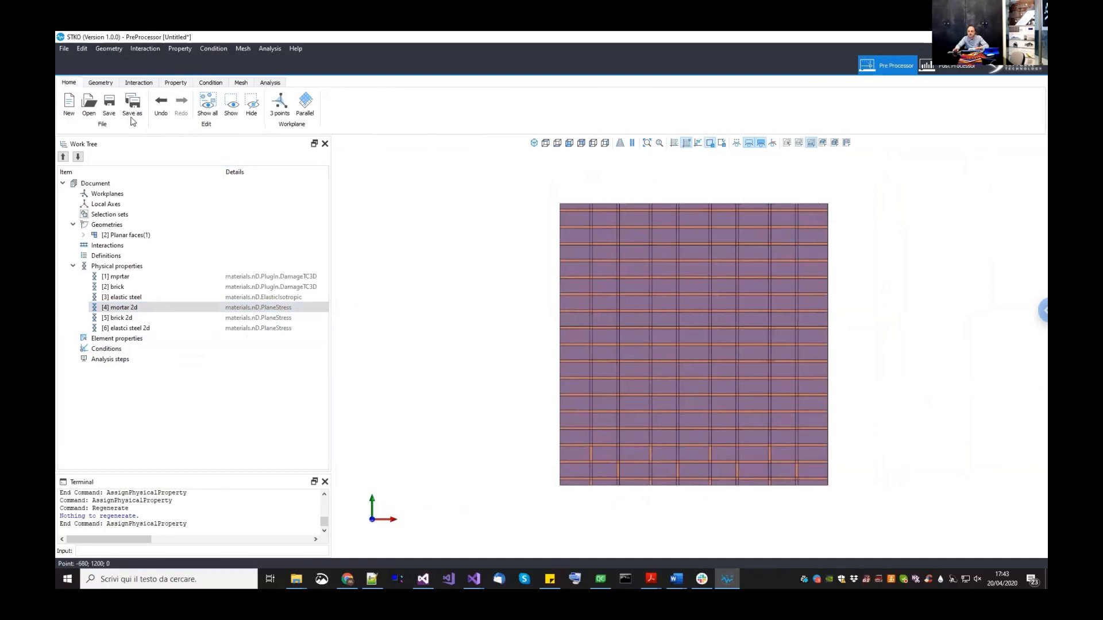
pyautogui.click(208, 104)
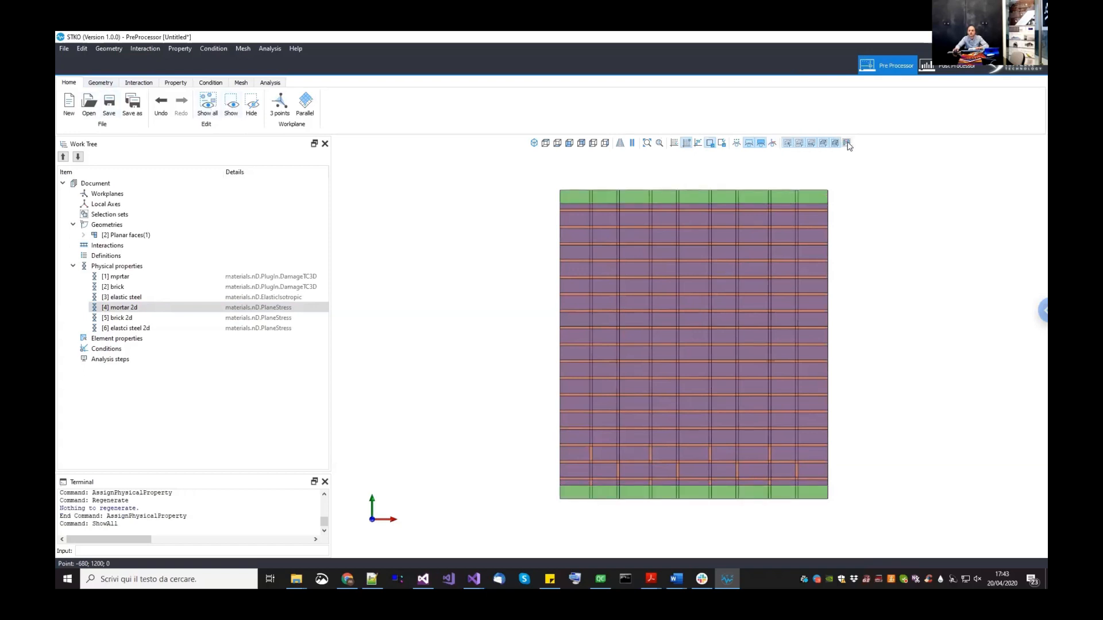
pyautogui.click(737, 143)
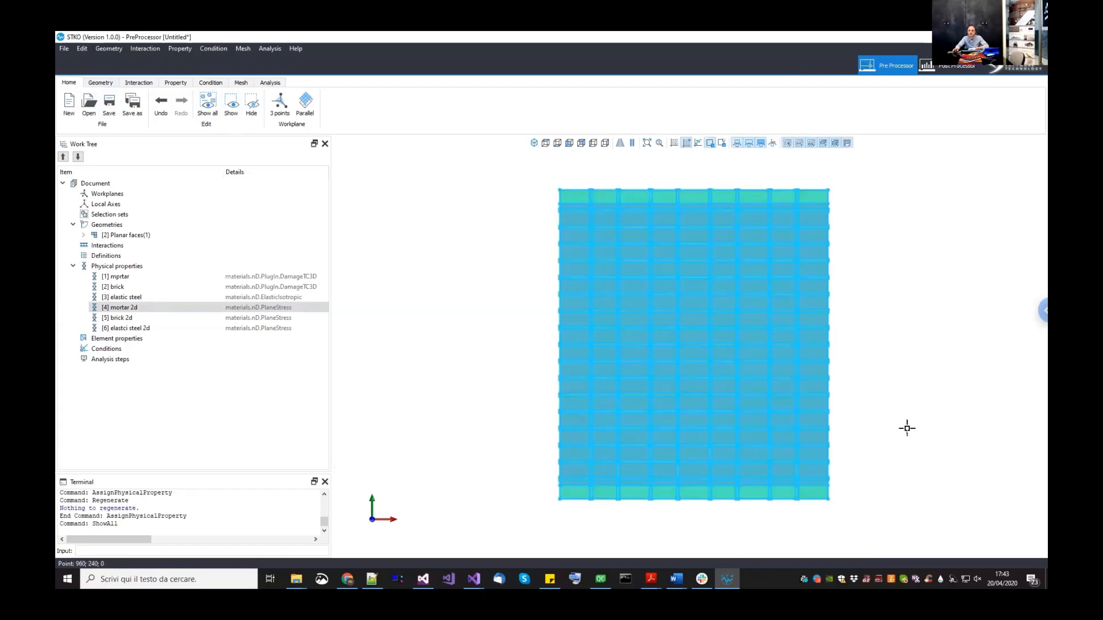
# - Delete the wall faces above the two lowest full brick courses, keeping the top steel strip with its adjoining half course and bed joint
pyautogui.moveTo(896, 397); pyautogui.dragTo(900, 394, button='middle')
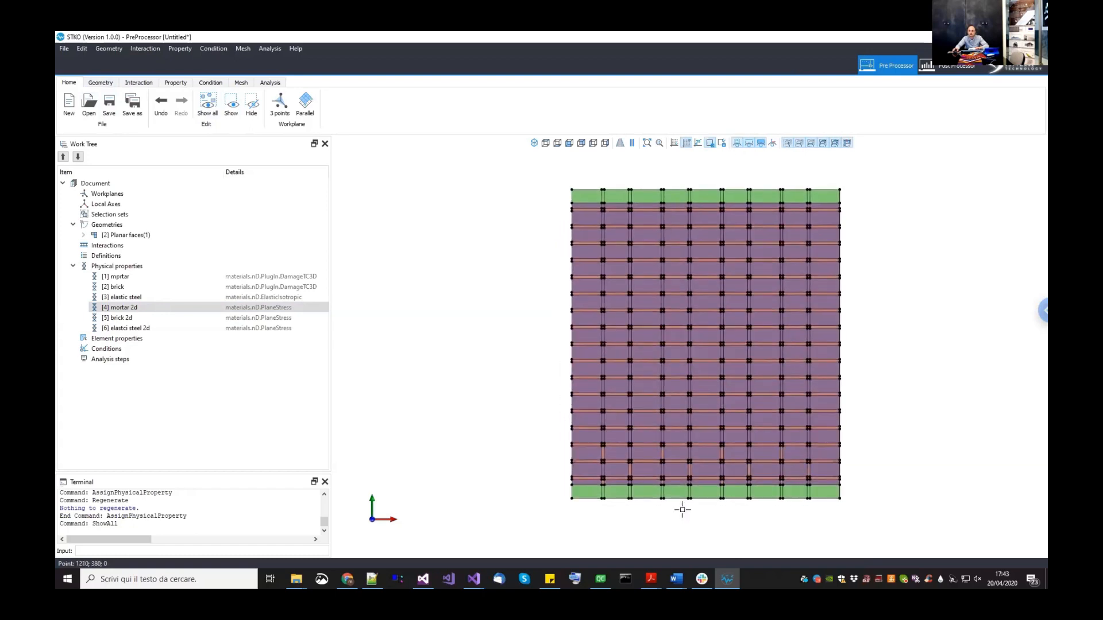
pyautogui.click(613, 437)
pyautogui.click(893, 462)
pyautogui.scroll(2, 908, 446)
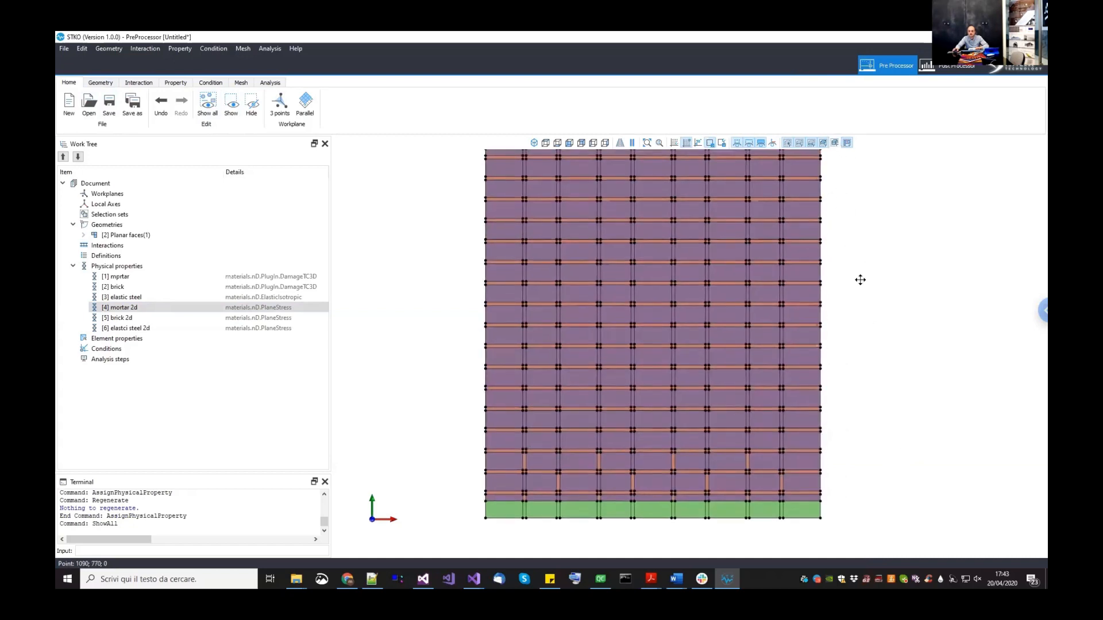
pyautogui.moveTo(860, 279); pyautogui.dragTo(867, 299, button='middle')
pyautogui.scroll(4, 557, 511)
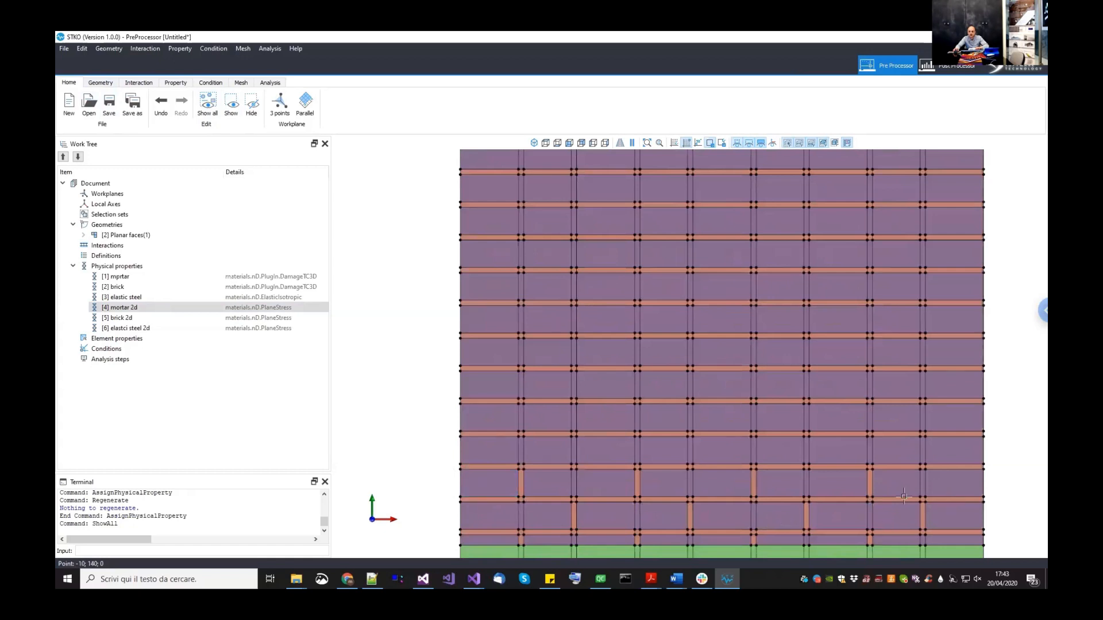
pyautogui.scroll(-3, 919, 494)
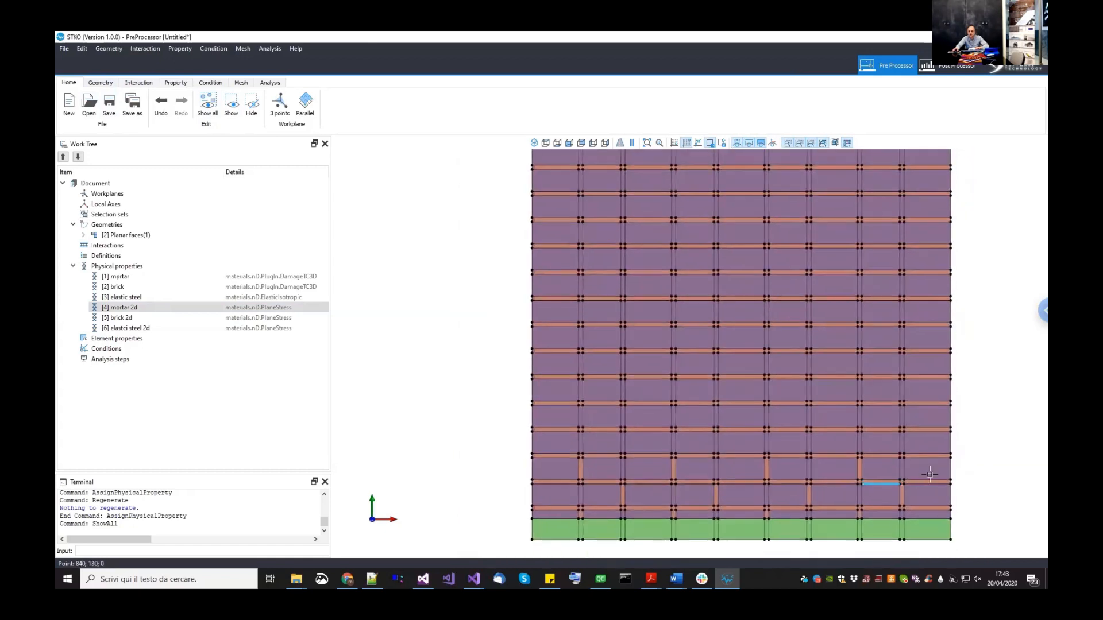
pyautogui.moveTo(960, 446); pyautogui.dragTo(958, 479, button='middle')
pyautogui.moveTo(960, 479); pyautogui.dragTo(505, 171)
pyautogui.moveTo(520, 256); pyautogui.dragTo(749, 329, button='middle')
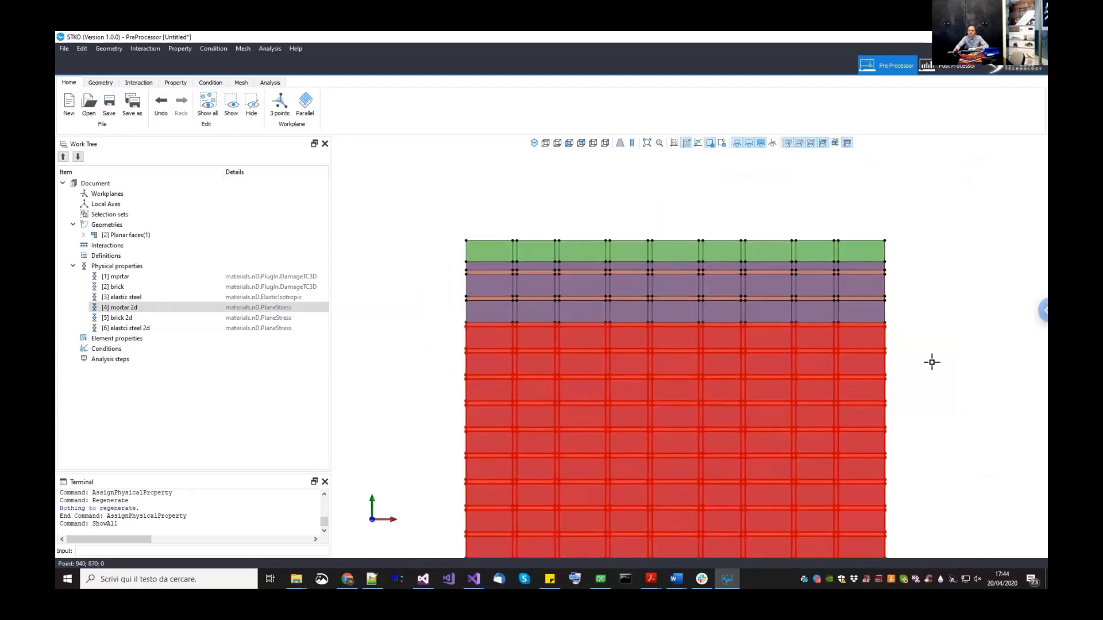
pyautogui.moveTo(931, 362); pyautogui.dragTo(409, 293)
pyautogui.scroll(-5, 462, 331)
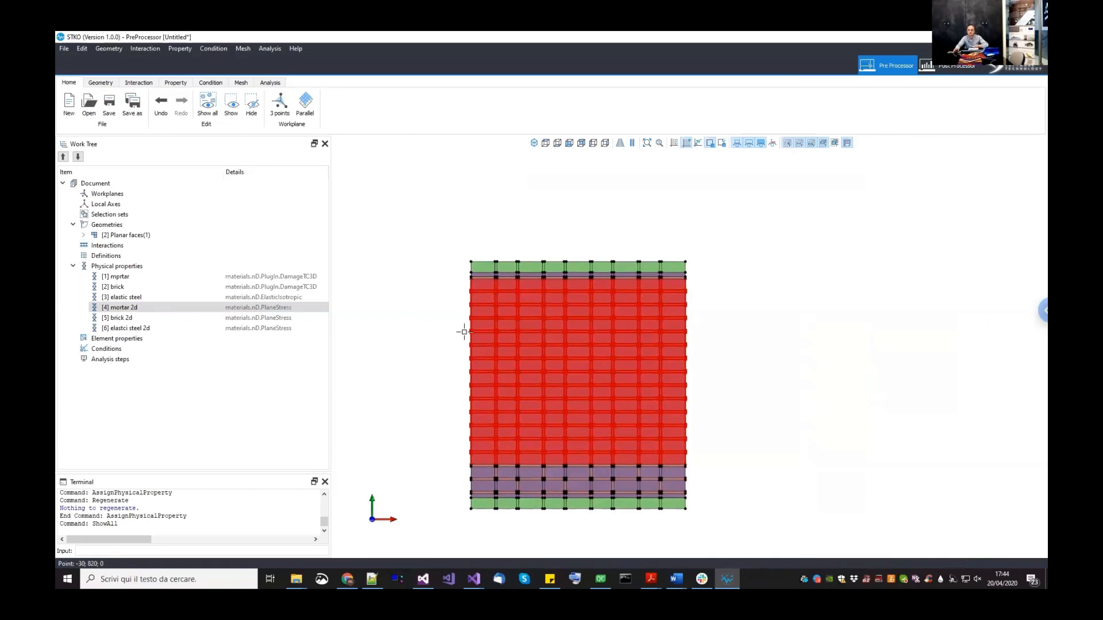
pyautogui.press('Delete')
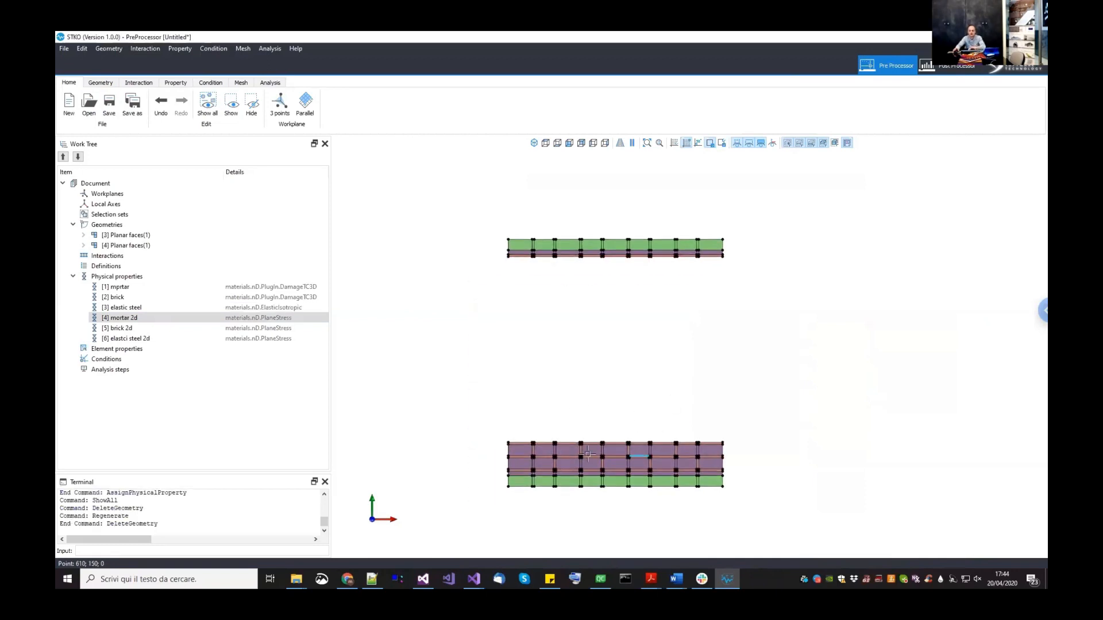
# - Inspect the two remaining planar-face geometries in the geometry view, checking the lower and upper wall parts
pyautogui.scroll(3, 587, 454)
pyautogui.scroll(1, 631, 402)
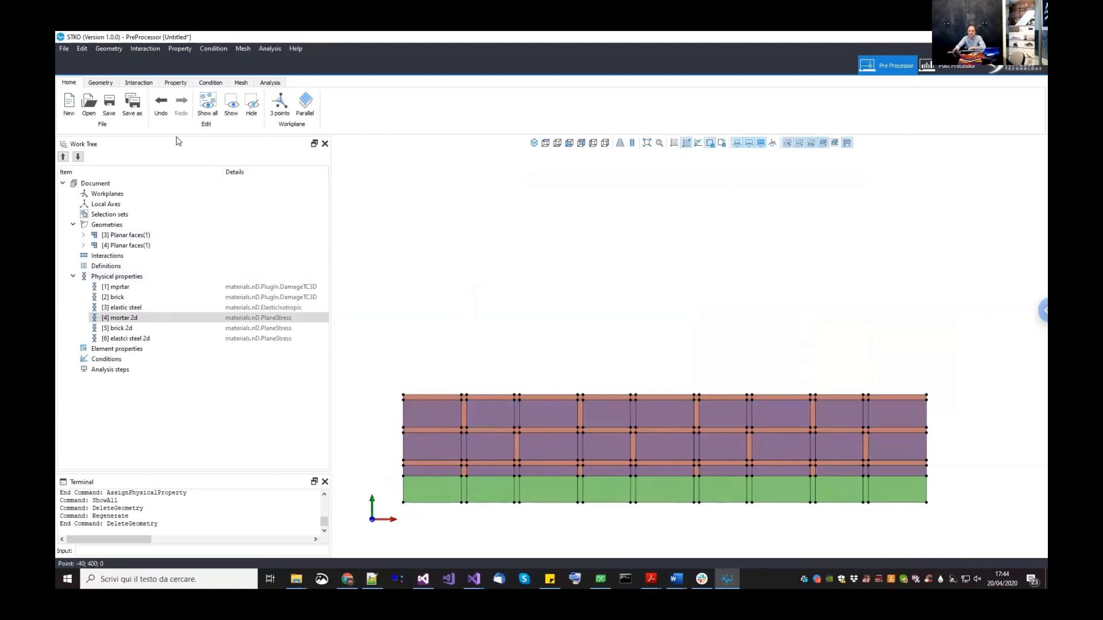
pyautogui.click(101, 85)
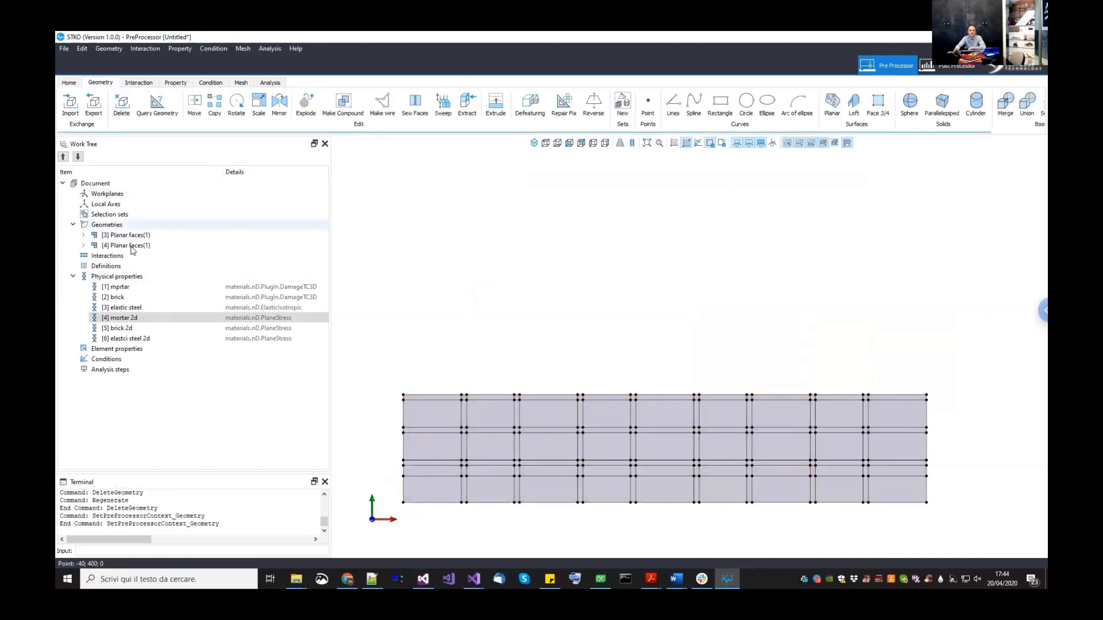
pyautogui.click(134, 238)
pyautogui.click(133, 248)
pyautogui.scroll(-3, 587, 292)
pyautogui.moveTo(587, 293); pyautogui.dragTo(586, 417, button='middle')
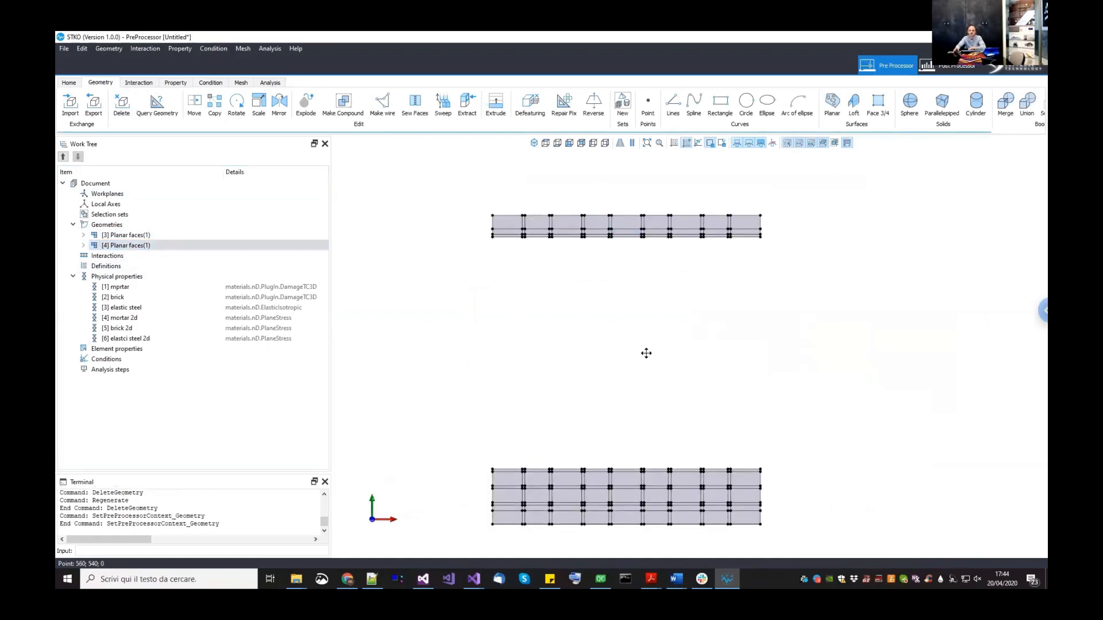
pyautogui.moveTo(647, 353); pyautogui.dragTo(649, 327, button='middle')
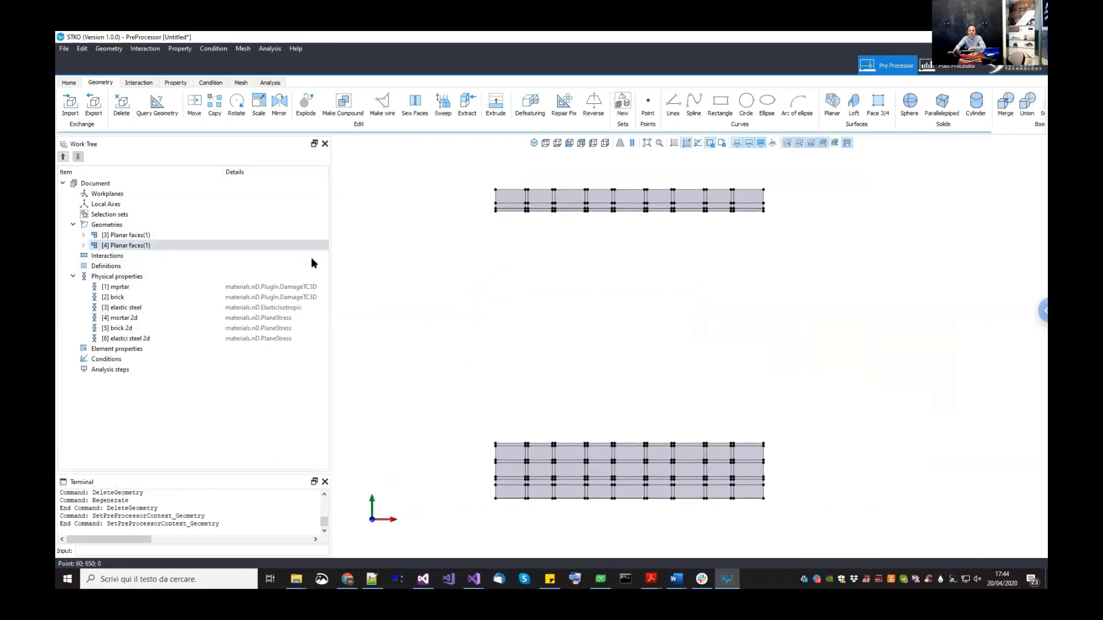
# - Extract the two full brick courses and their bed joints from the lower wall part as a separate geometry
pyautogui.click(467, 103)
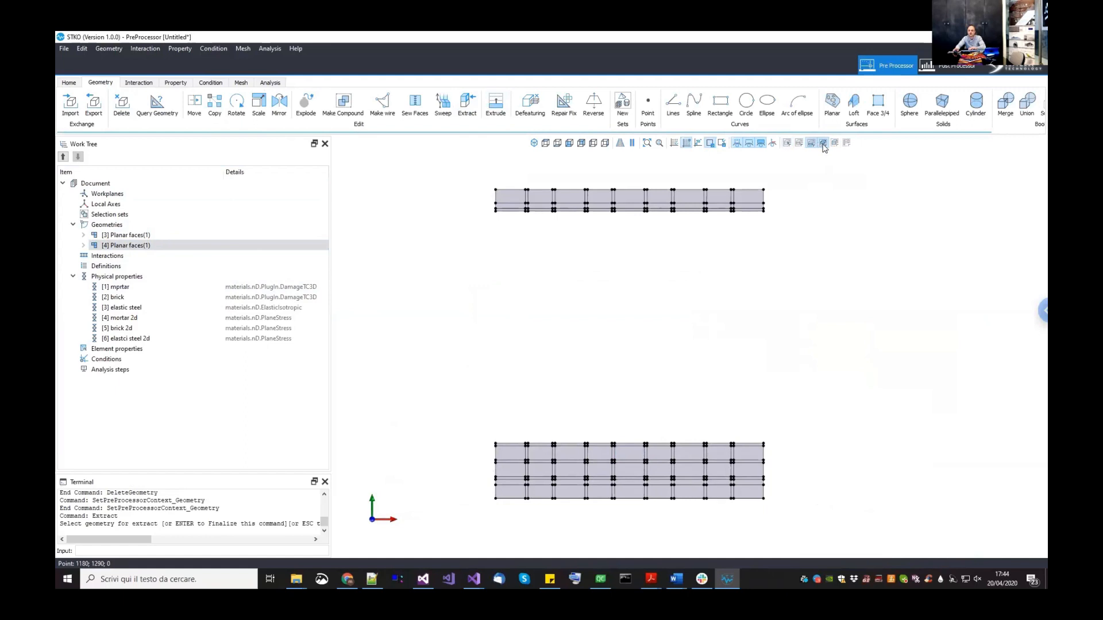
pyautogui.scroll(2, 719, 467)
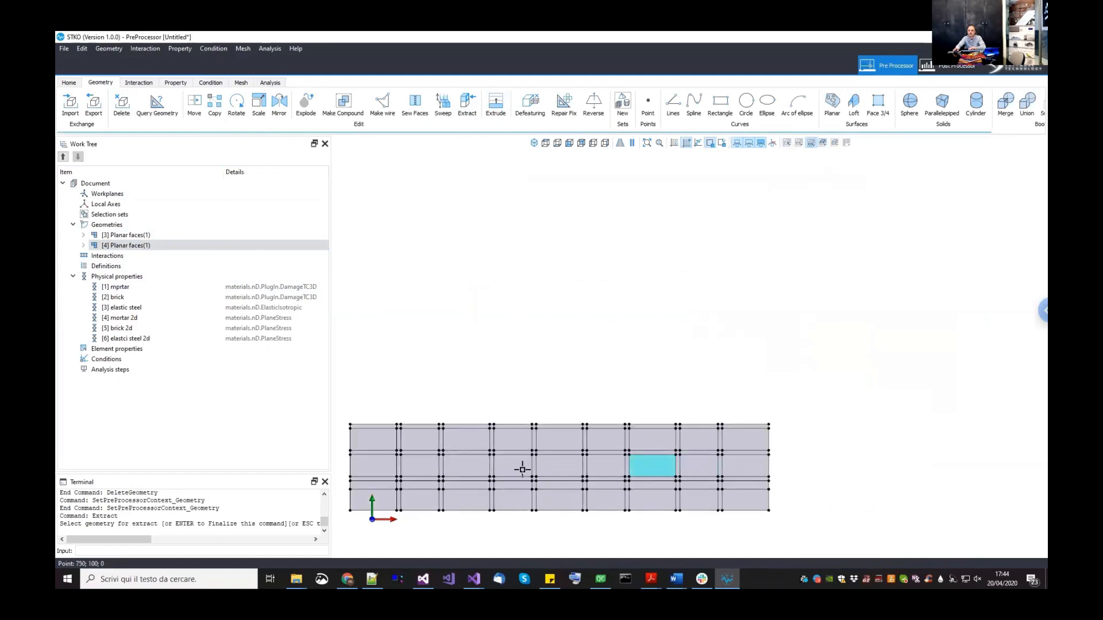
pyautogui.moveTo(584, 452); pyautogui.dragTo(650, 440, button='middle')
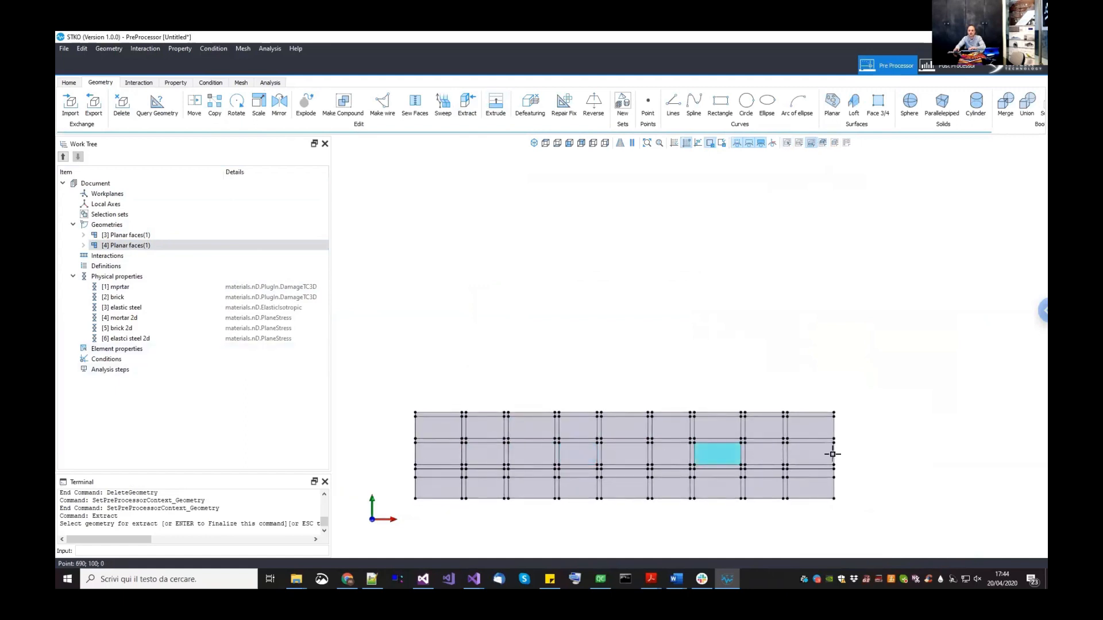
pyautogui.moveTo(850, 457); pyautogui.dragTo(367, 362)
pyautogui.scroll(1, 417, 453)
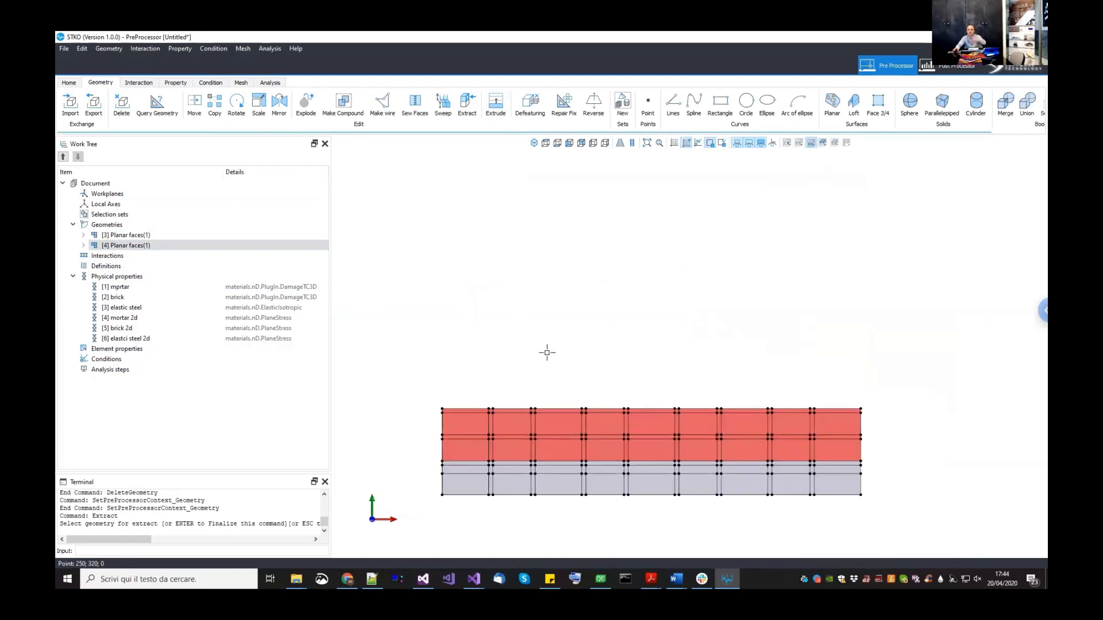
pyautogui.press('Return')
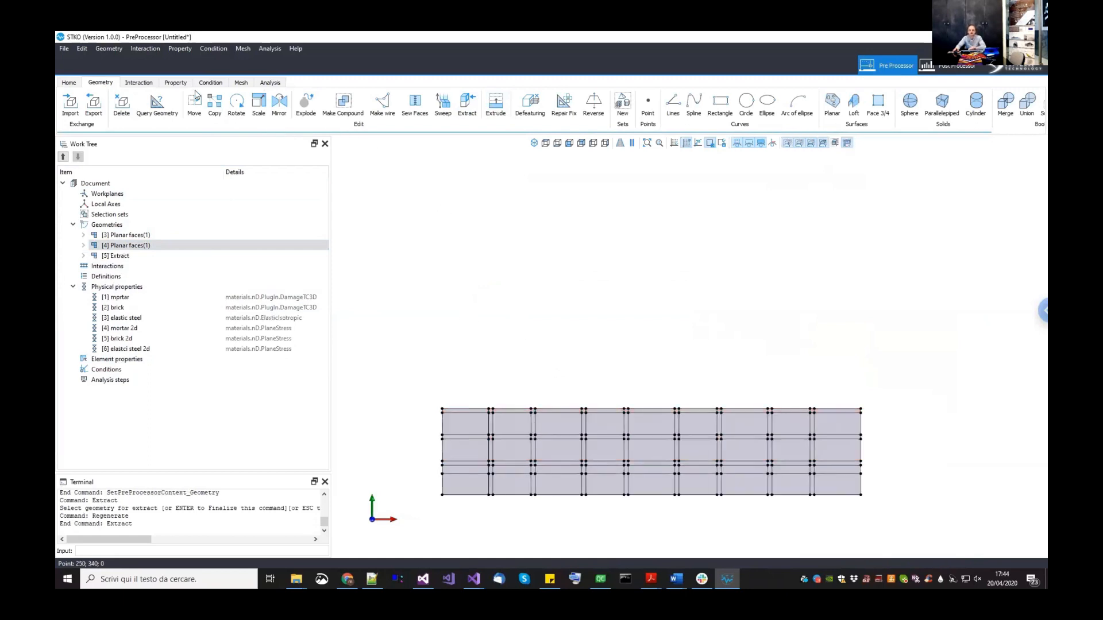
# - Move the extracted two-course geometry straight up so its lower-left corner meets the upper-left corner of the original lower wall part
pyautogui.click(177, 83)
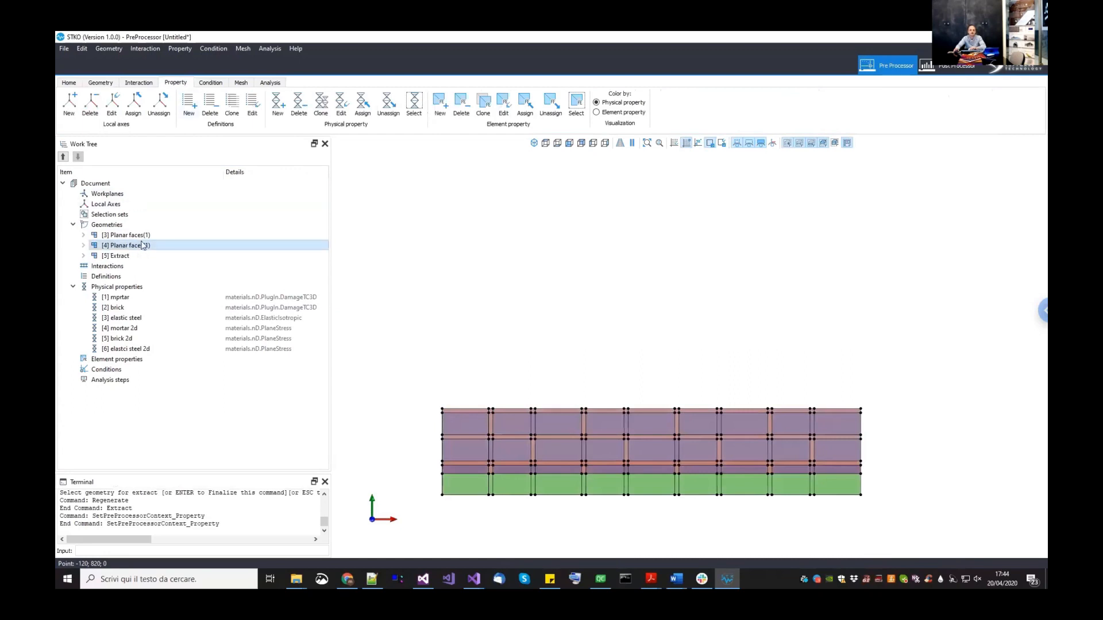
pyautogui.click(138, 259)
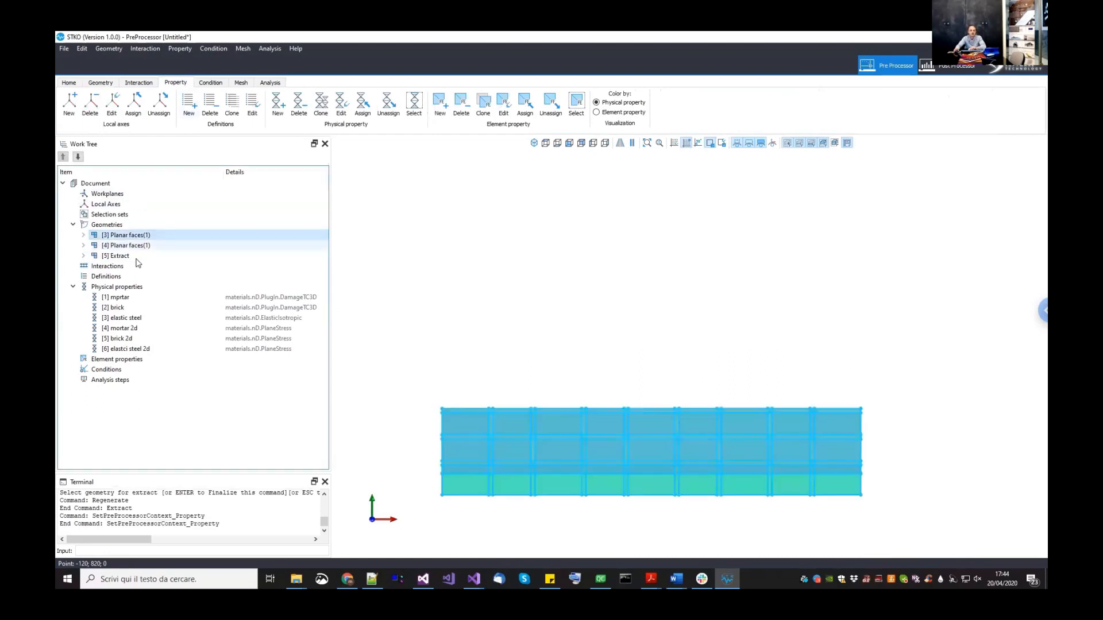
pyautogui.rightClick(152, 263)
pyautogui.click(164, 268)
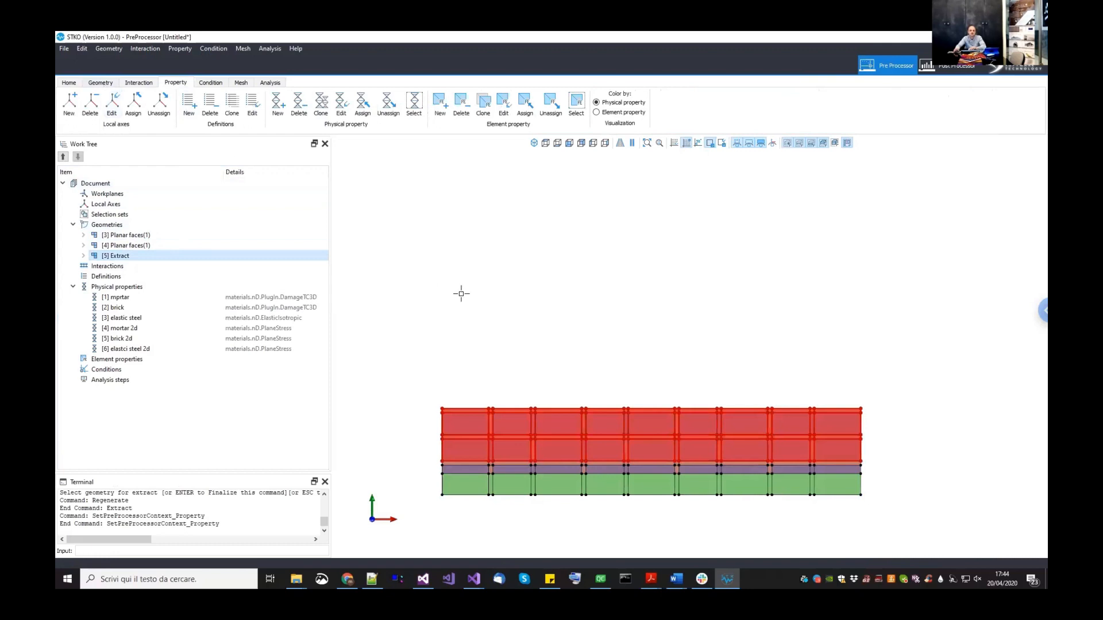
pyautogui.moveTo(452, 286); pyautogui.dragTo(462, 295, button='middle')
pyautogui.write('Move')
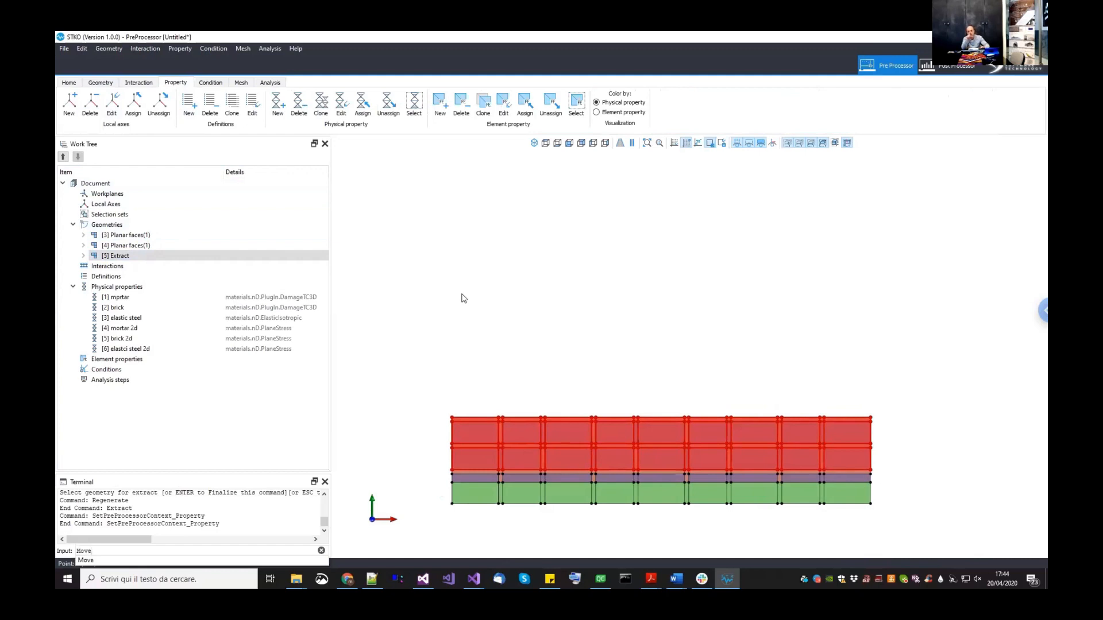
pyautogui.press('Return')
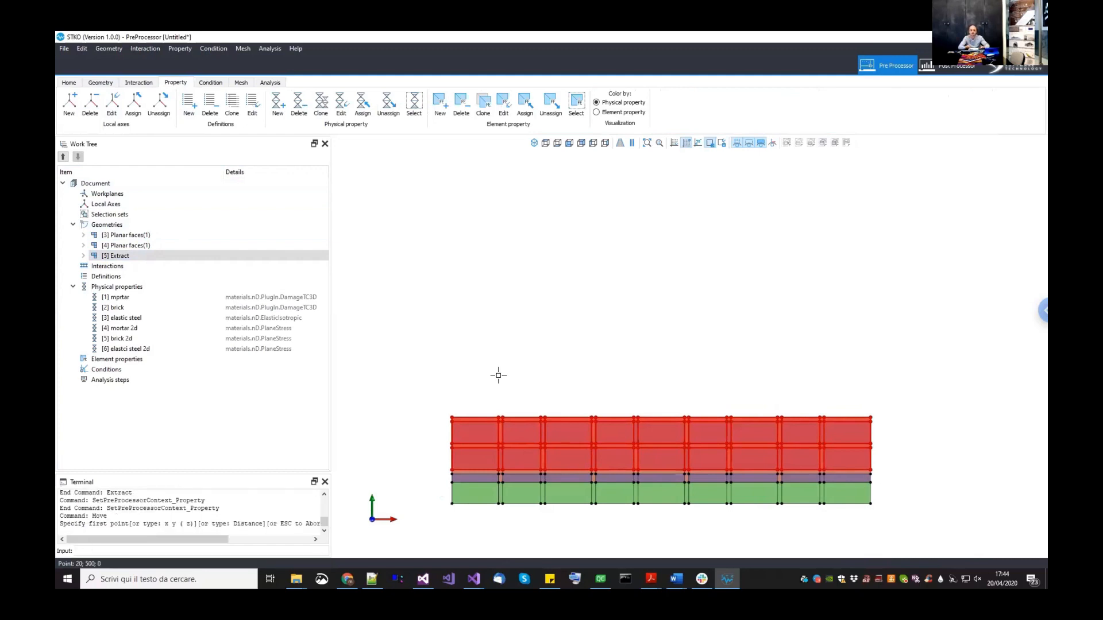
pyautogui.scroll(2, 459, 414)
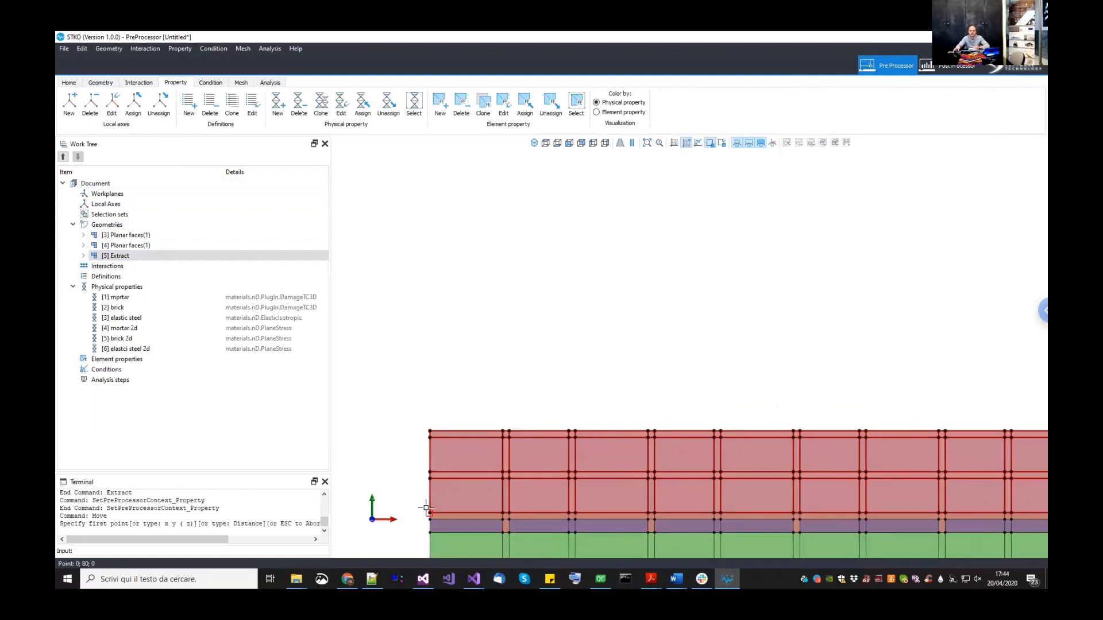
pyautogui.click(426, 508)
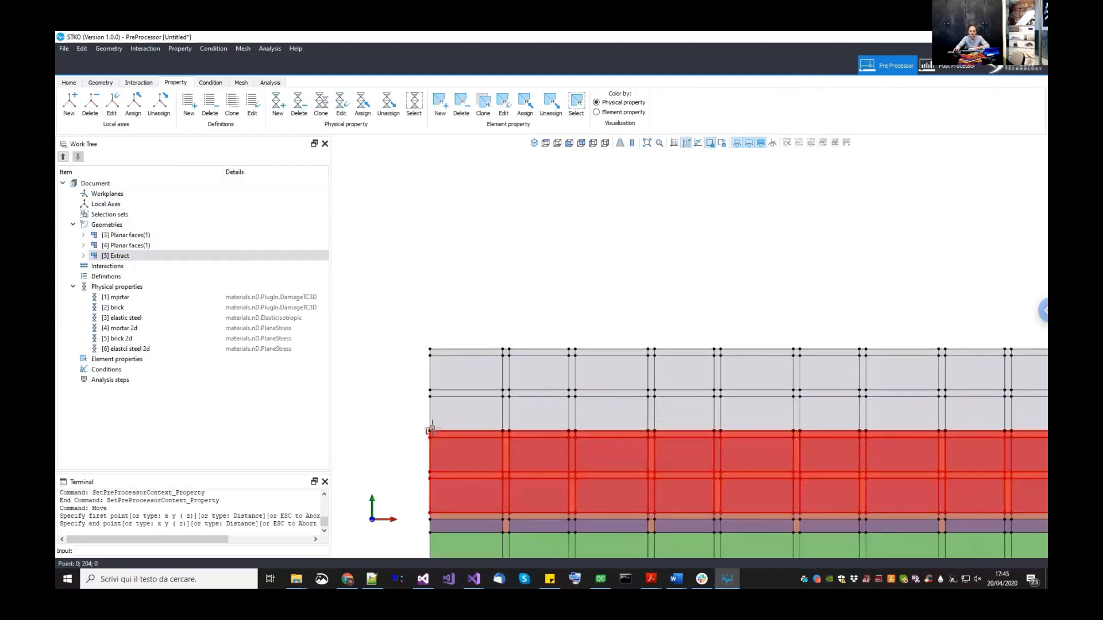
pyautogui.click(410, 401)
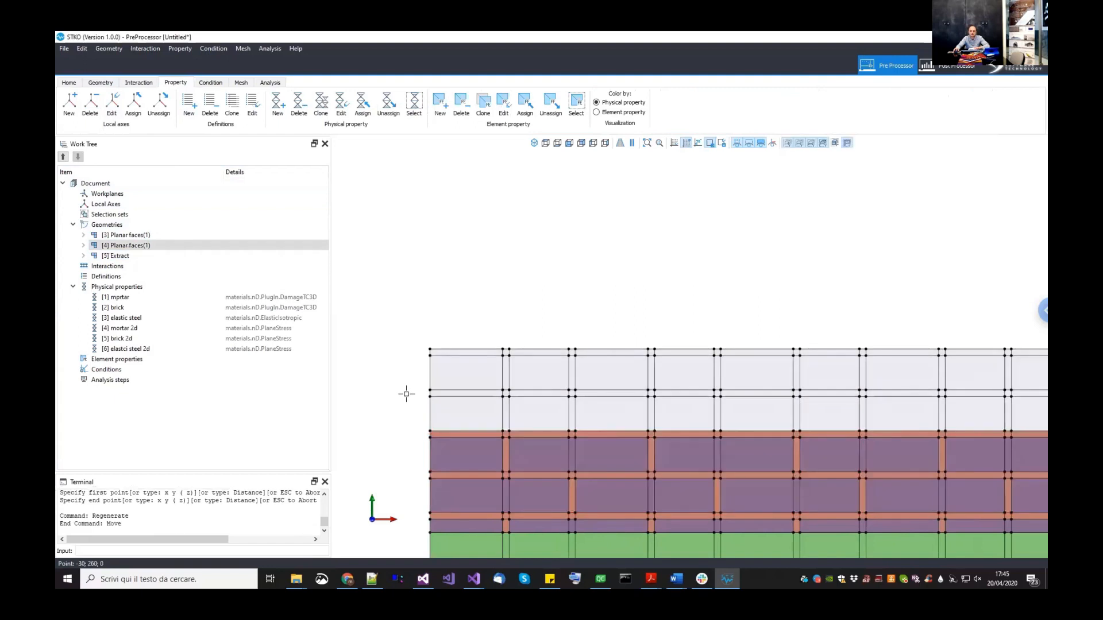
pyautogui.scroll(-3, 431, 370)
pyautogui.scroll(1, 345, 210)
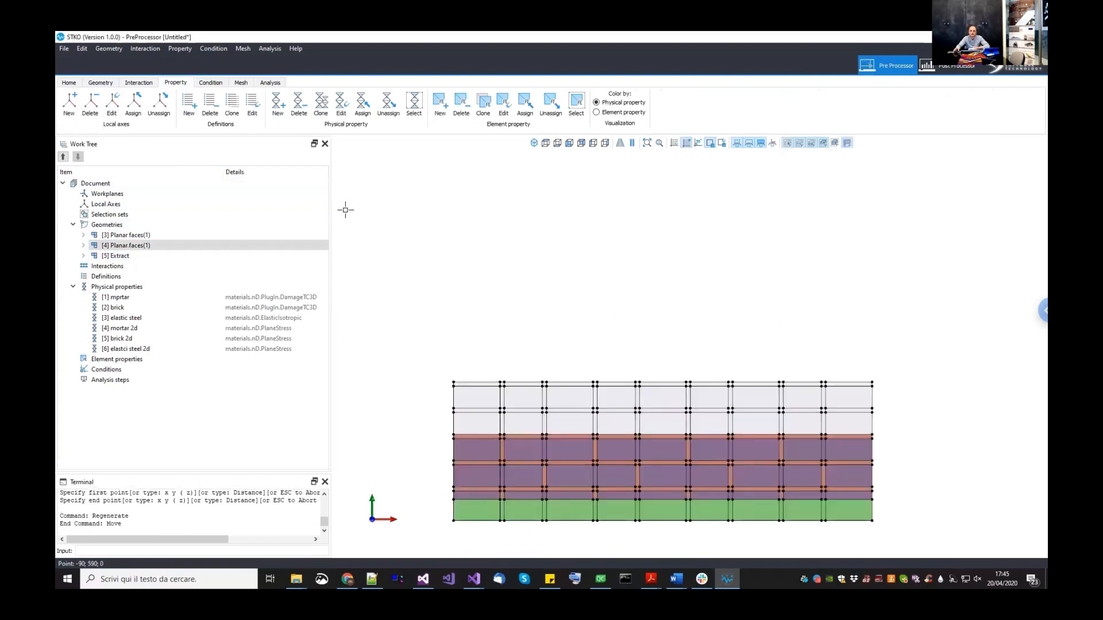
pyautogui.moveTo(493, 213); pyautogui.dragTo(492, 221, button='middle')
pyautogui.scroll(1, 586, 310)
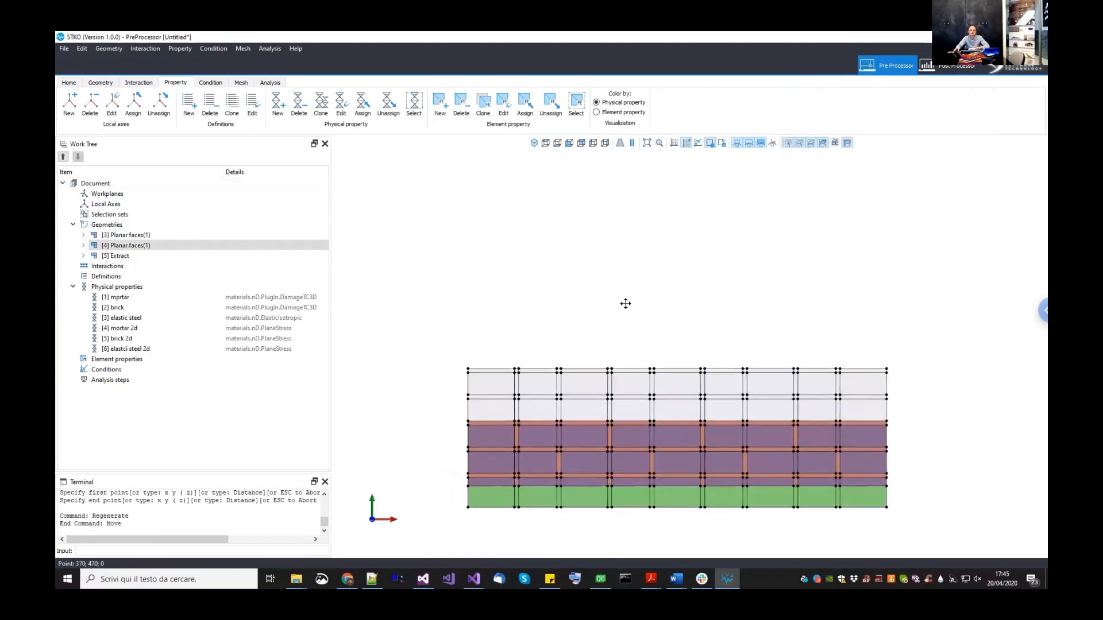
pyautogui.scroll(1, 635, 364)
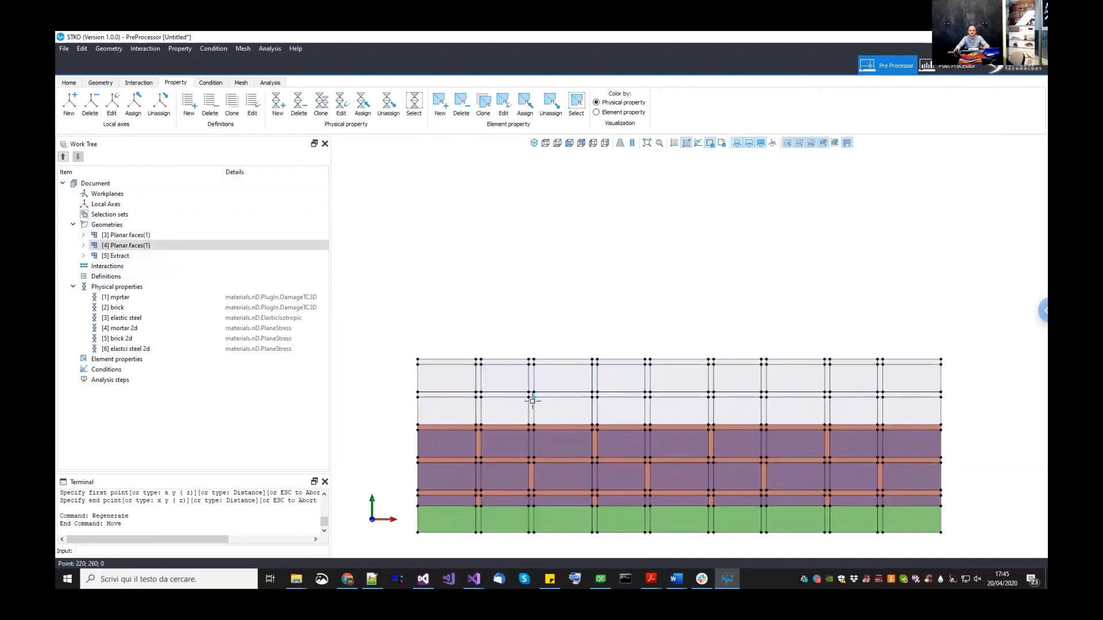
pyautogui.moveTo(500, 343); pyautogui.dragTo(493, 329, button='middle')
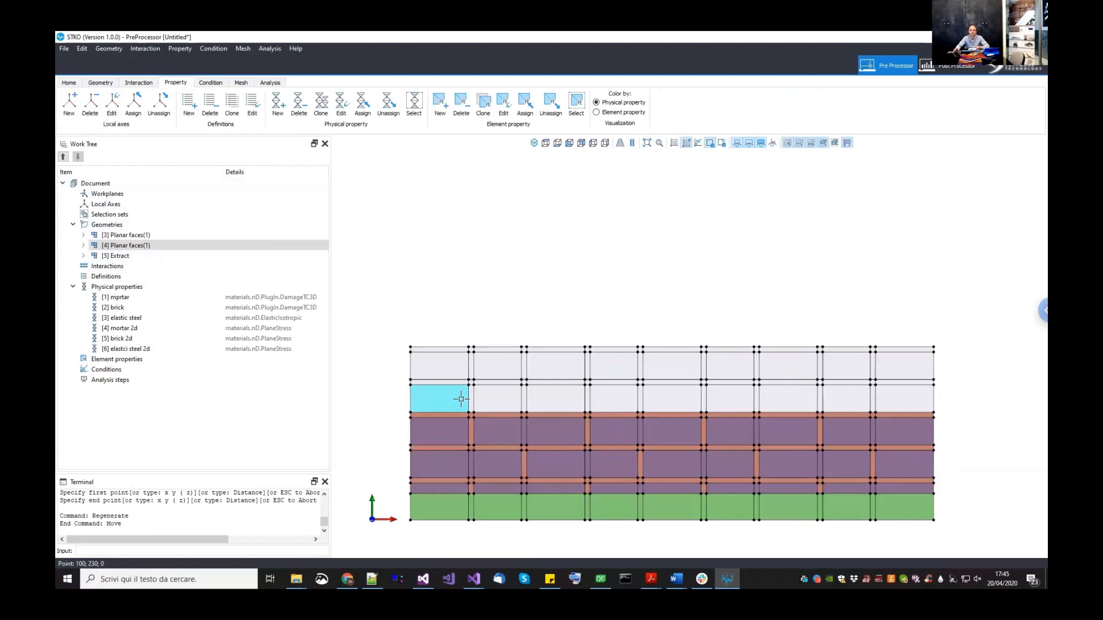
pyautogui.moveTo(450, 397); pyautogui.dragTo(449, 396)
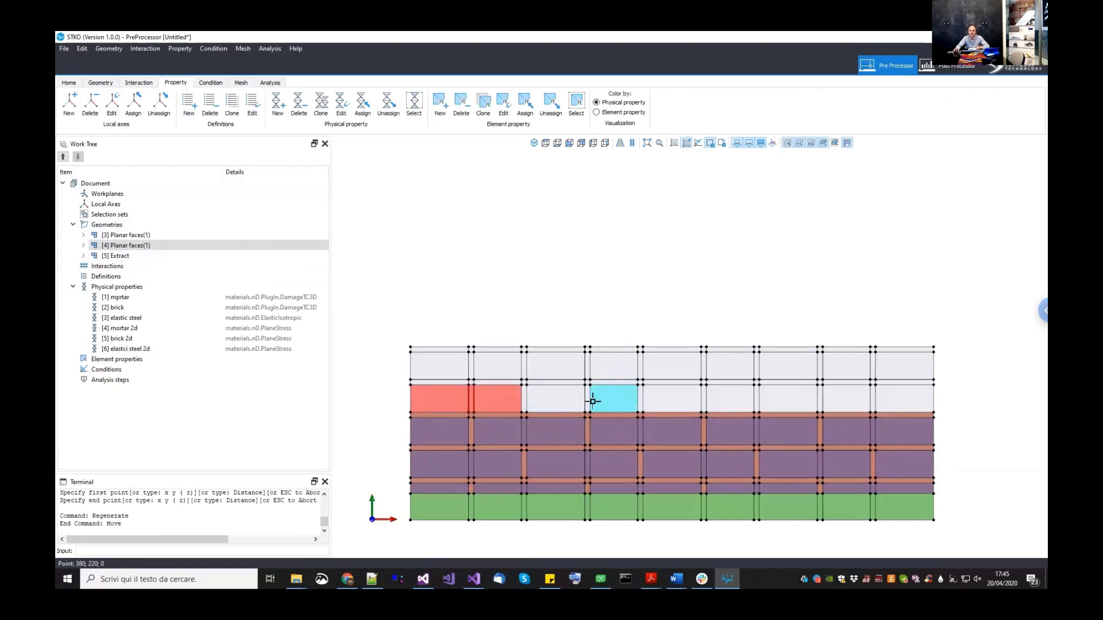
pyautogui.moveTo(593, 401); pyautogui.dragTo(564, 396)
pyautogui.click(684, 399)
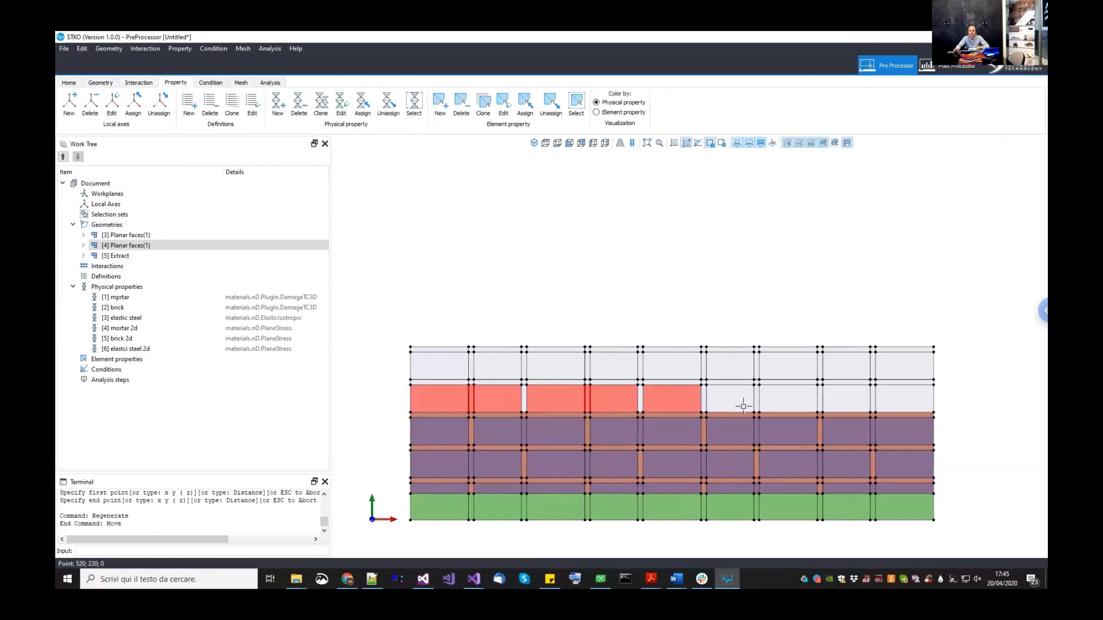
pyautogui.moveTo(802, 400); pyautogui.dragTo(801, 400)
pyautogui.click(916, 396)
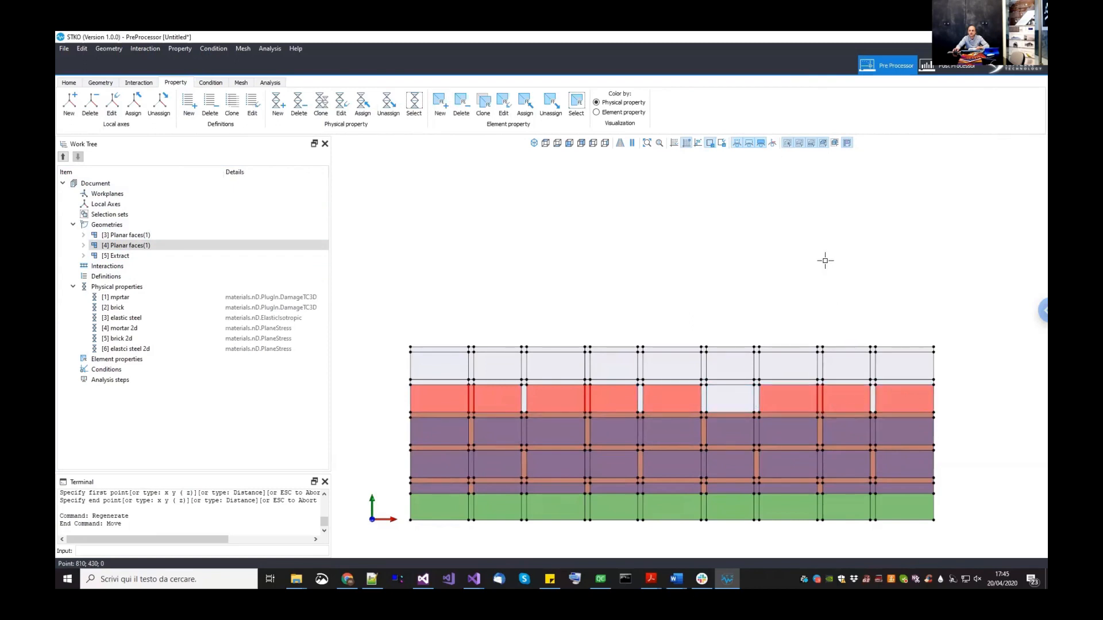
pyautogui.moveTo(808, 206); pyautogui.dragTo(798, 206, button='middle')
pyautogui.press('Escape')
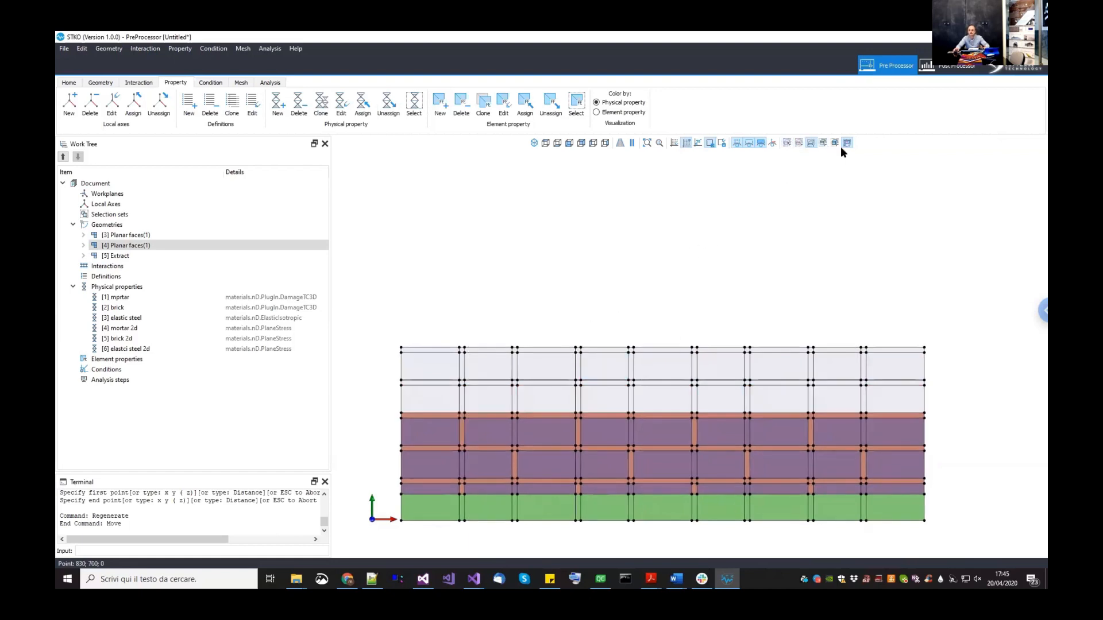
pyautogui.click(443, 403)
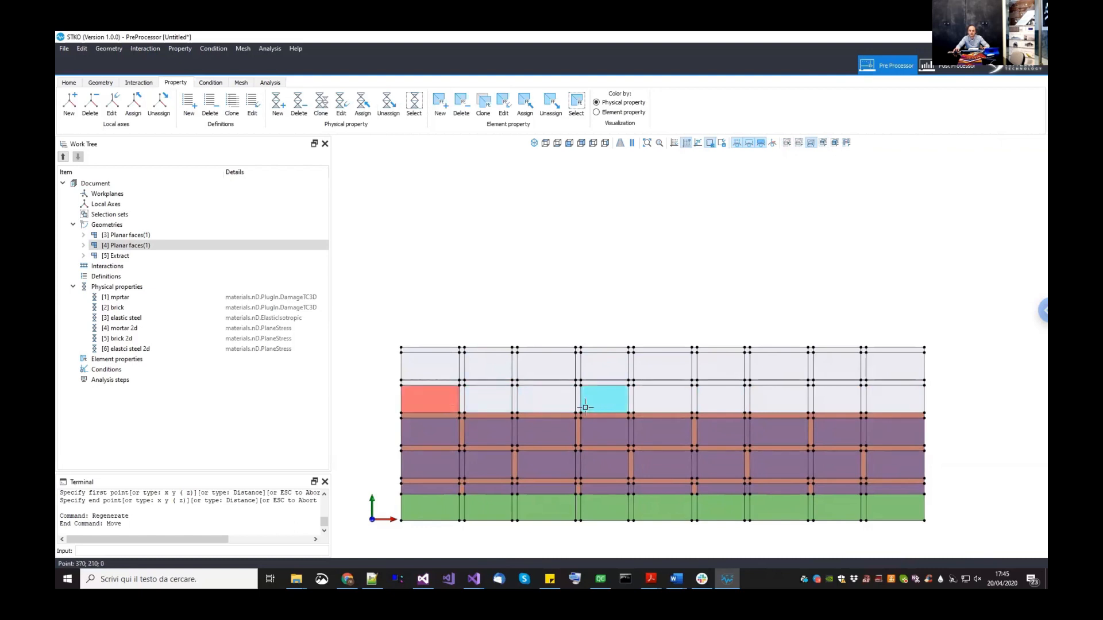
pyautogui.click(610, 408)
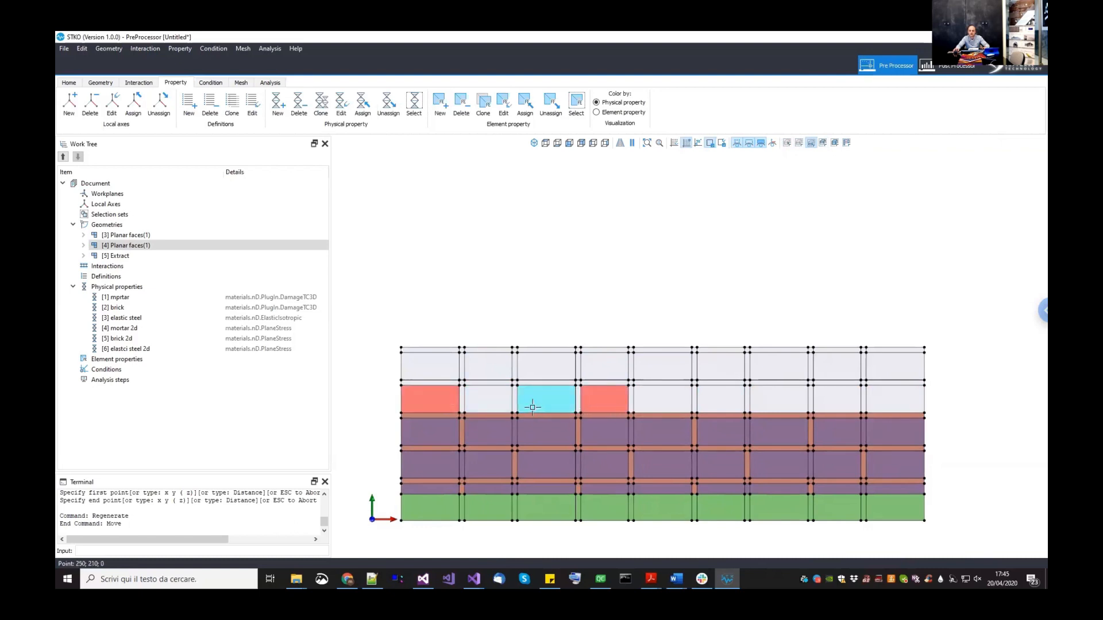
pyautogui.click(493, 396)
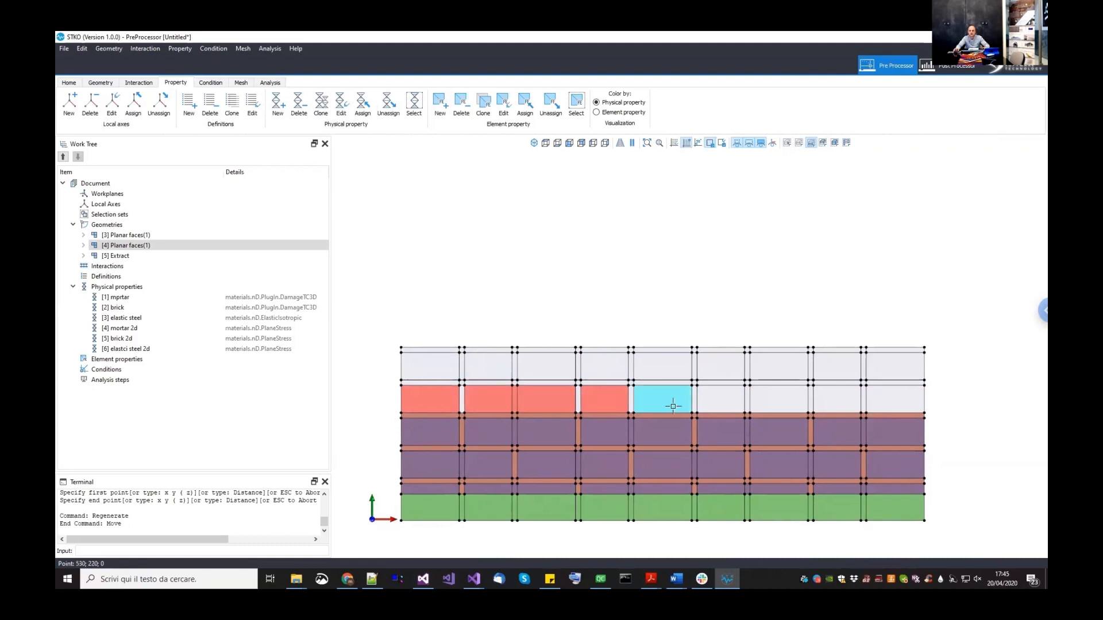
pyautogui.moveTo(668, 406); pyautogui.dragTo(659, 407, button='middle')
pyautogui.press('Escape')
# - Assign the brick 2d physical property to all brick faces in both courses of the extracted module
pyautogui.click(420, 390)
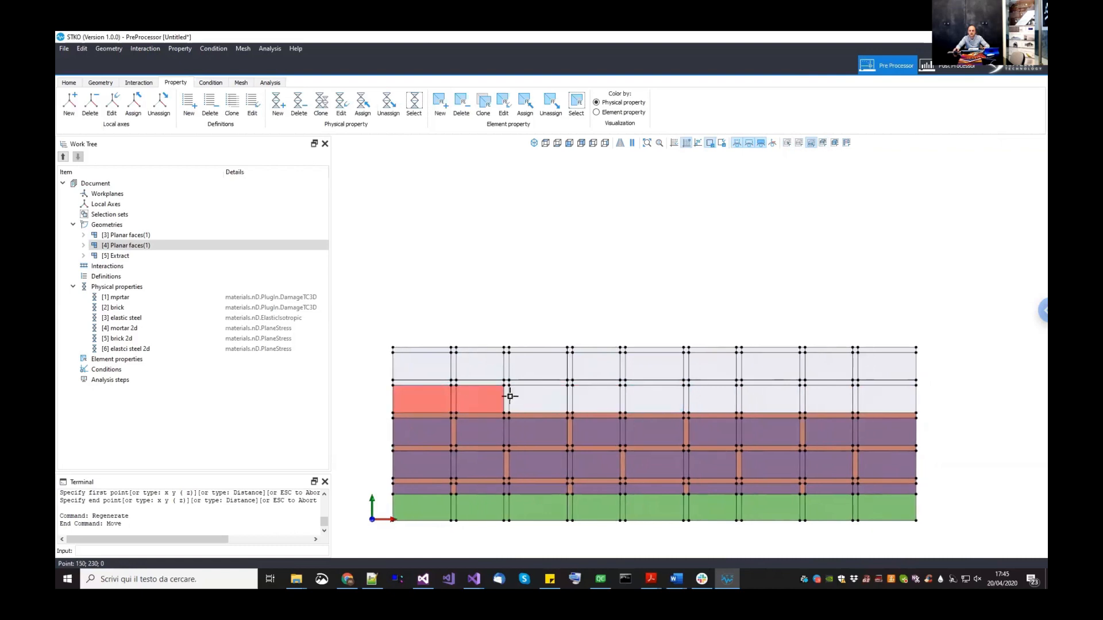
pyautogui.click(548, 395)
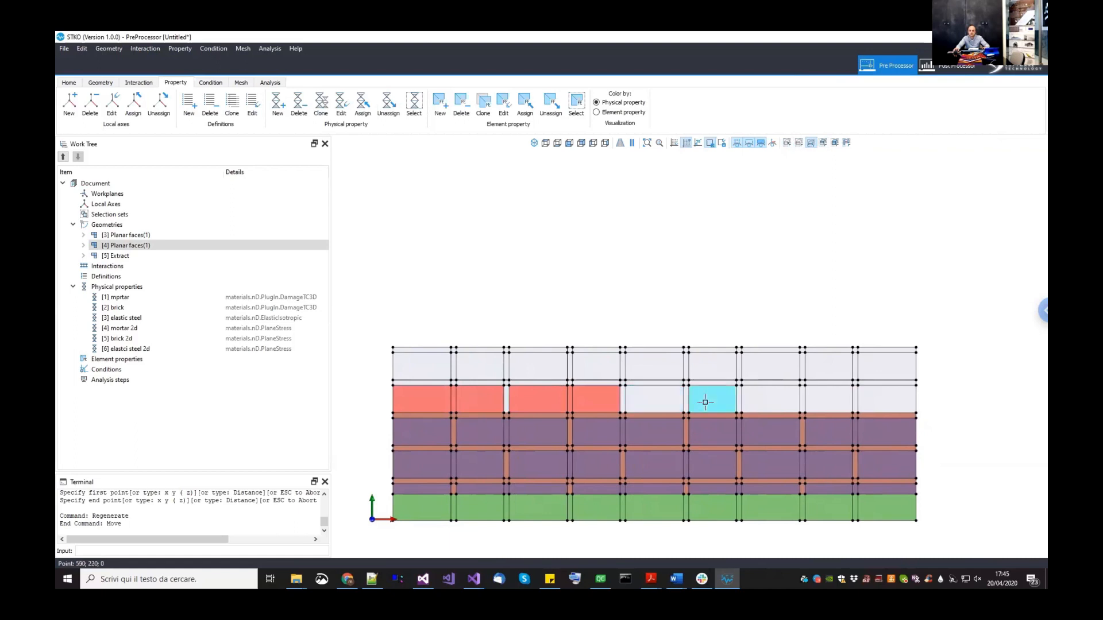
pyautogui.click(672, 398)
pyautogui.click(712, 400)
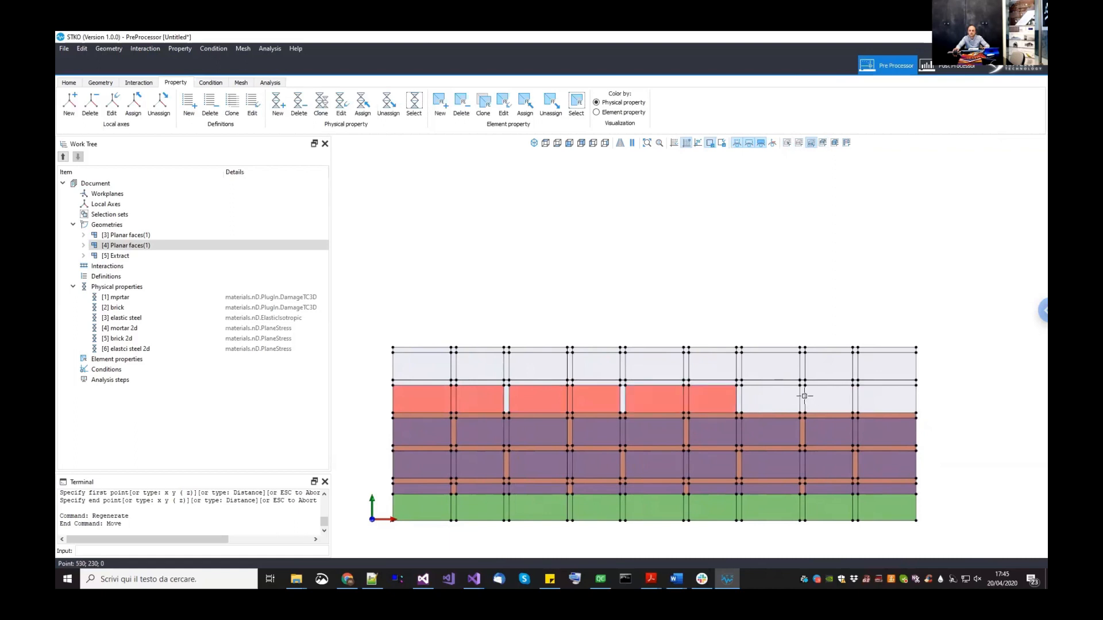
pyautogui.click(880, 398)
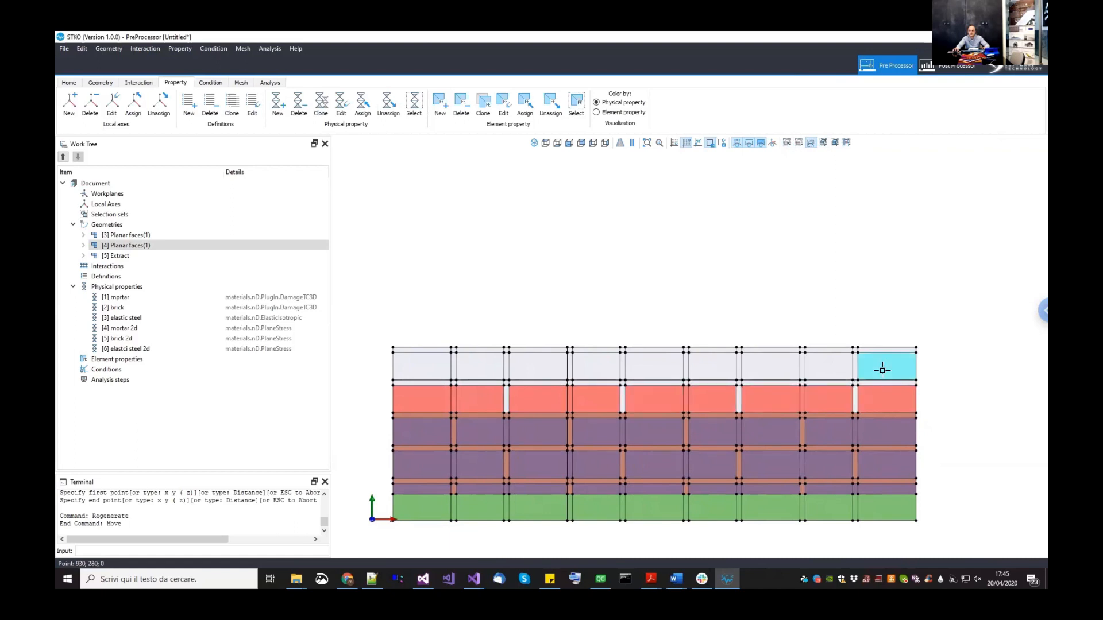
pyautogui.moveTo(881, 366); pyautogui.dragTo(830, 365)
pyautogui.moveTo(754, 366); pyautogui.dragTo(722, 364)
pyautogui.moveTo(533, 367); pyautogui.dragTo(475, 365)
pyautogui.click(428, 368)
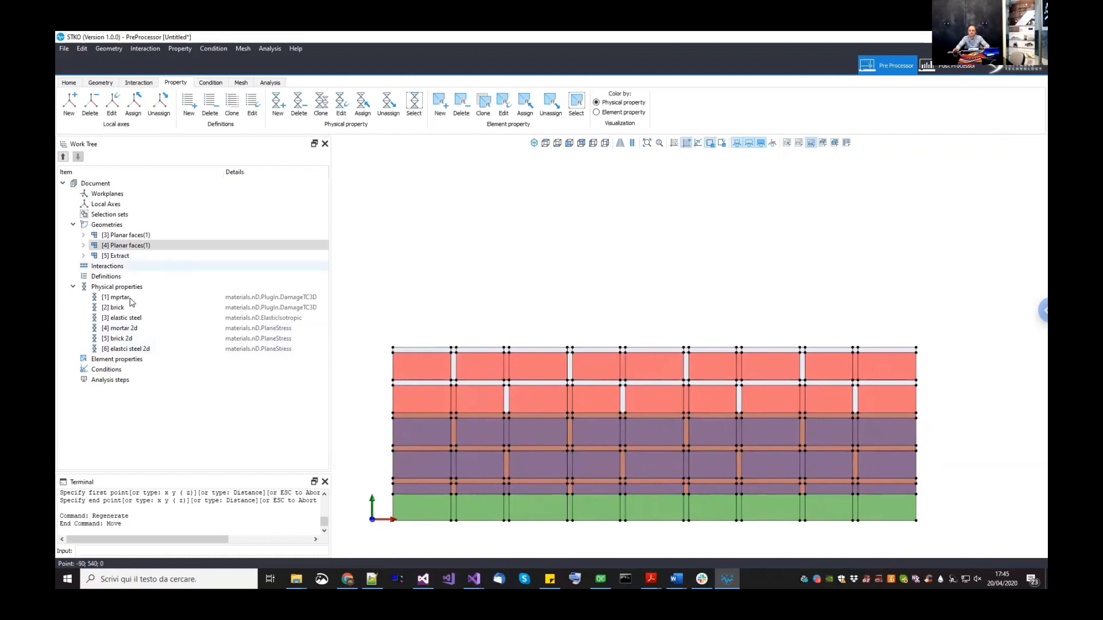
pyautogui.moveTo(131, 341); pyautogui.dragTo(426, 326)
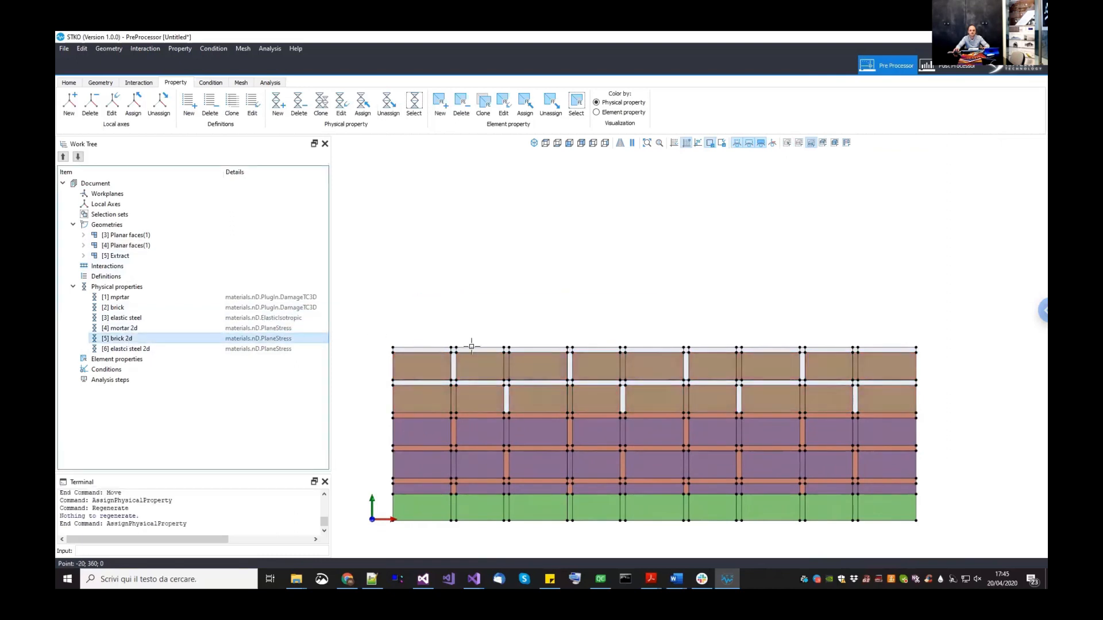
# - Assign the mortar 2d physical property to all bed joints and vertical head joints of the extracted two-course module
pyautogui.moveTo(901, 346); pyautogui.dragTo(946, 361)
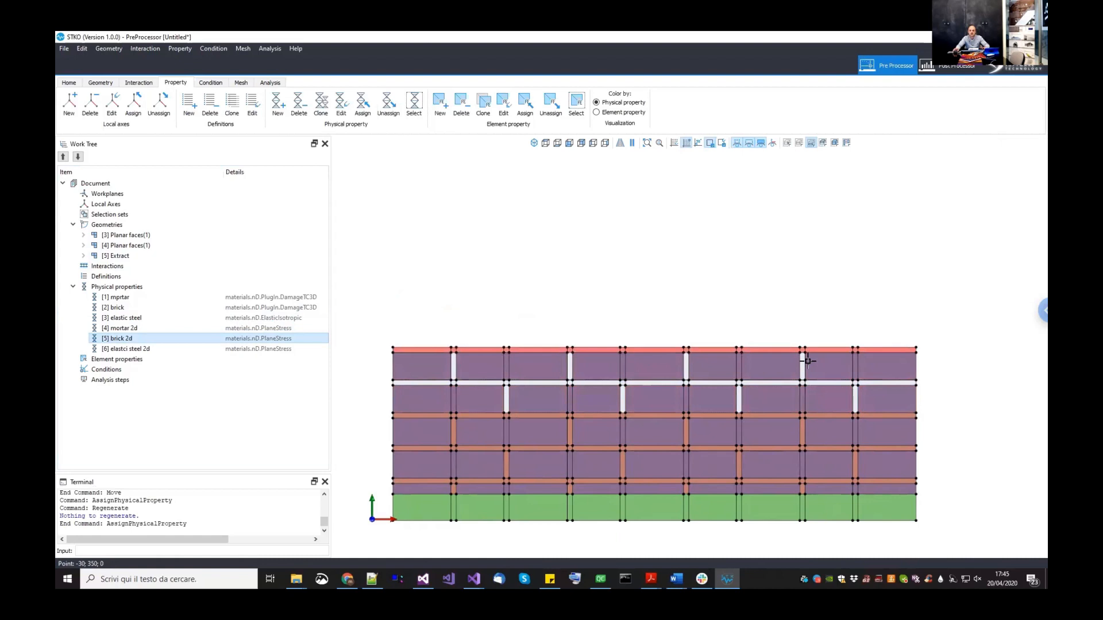
pyautogui.moveTo(377, 375); pyautogui.dragTo(932, 387)
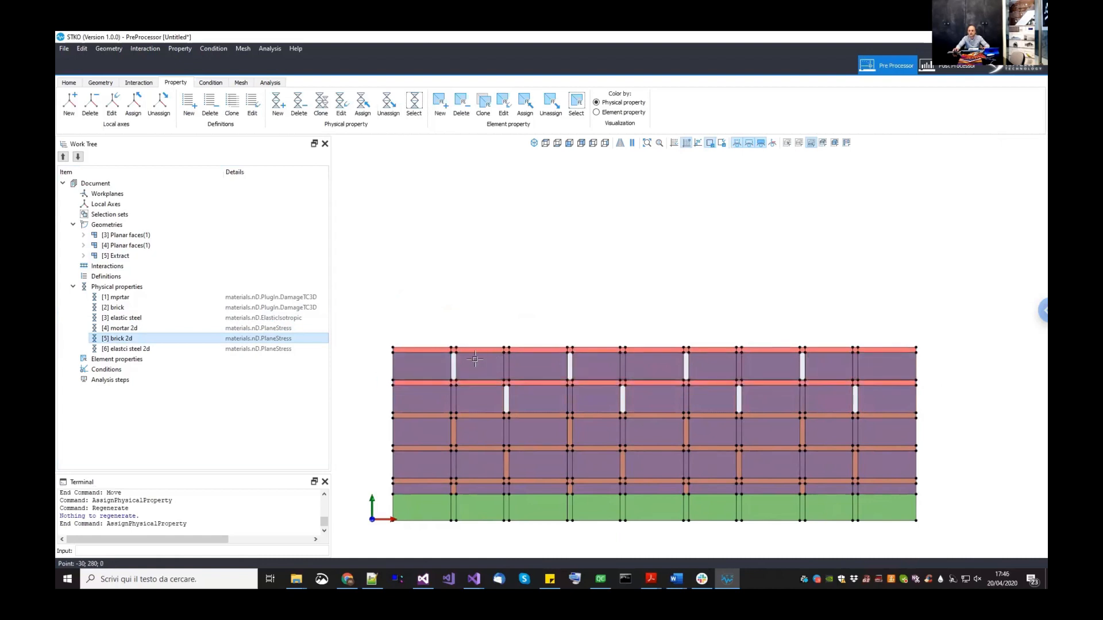
pyautogui.scroll(1, 498, 394)
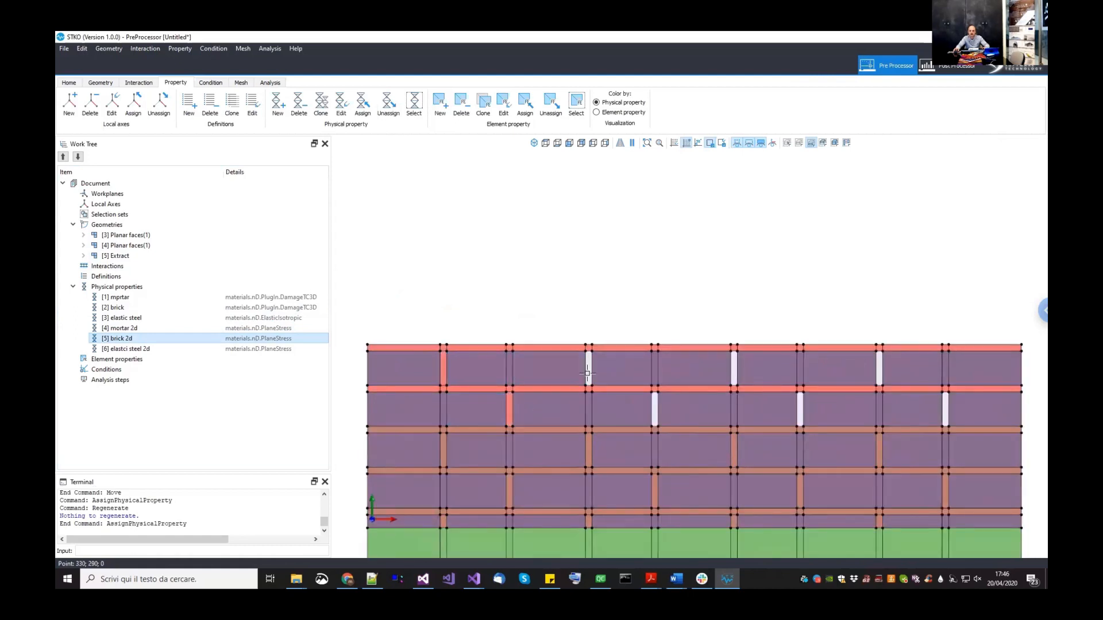
pyautogui.click(607, 381)
pyautogui.click(655, 409)
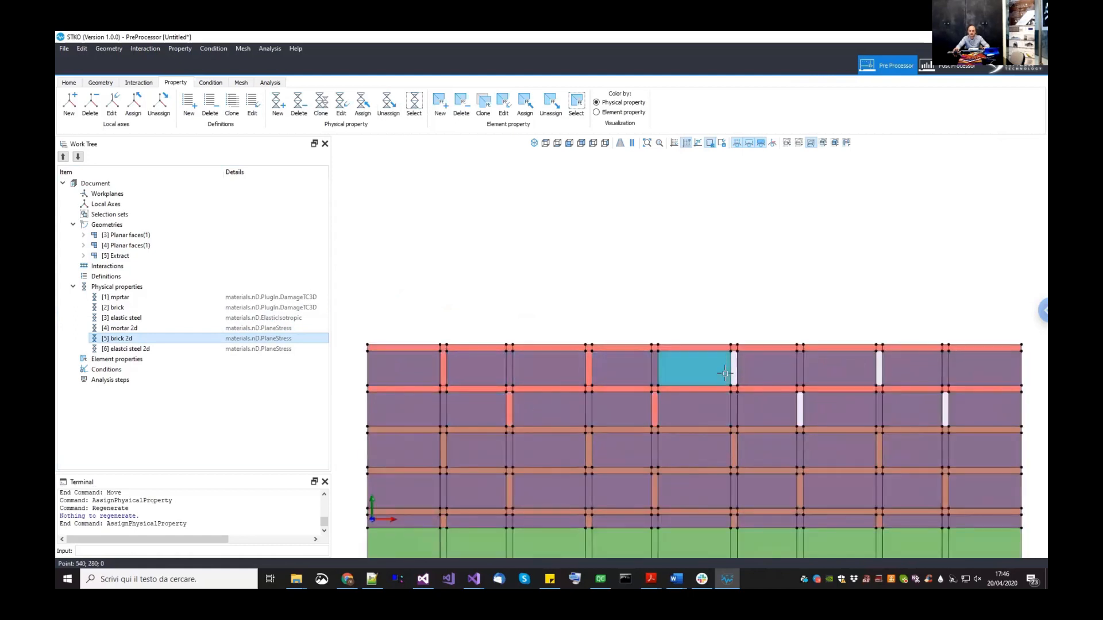
pyautogui.click(733, 372)
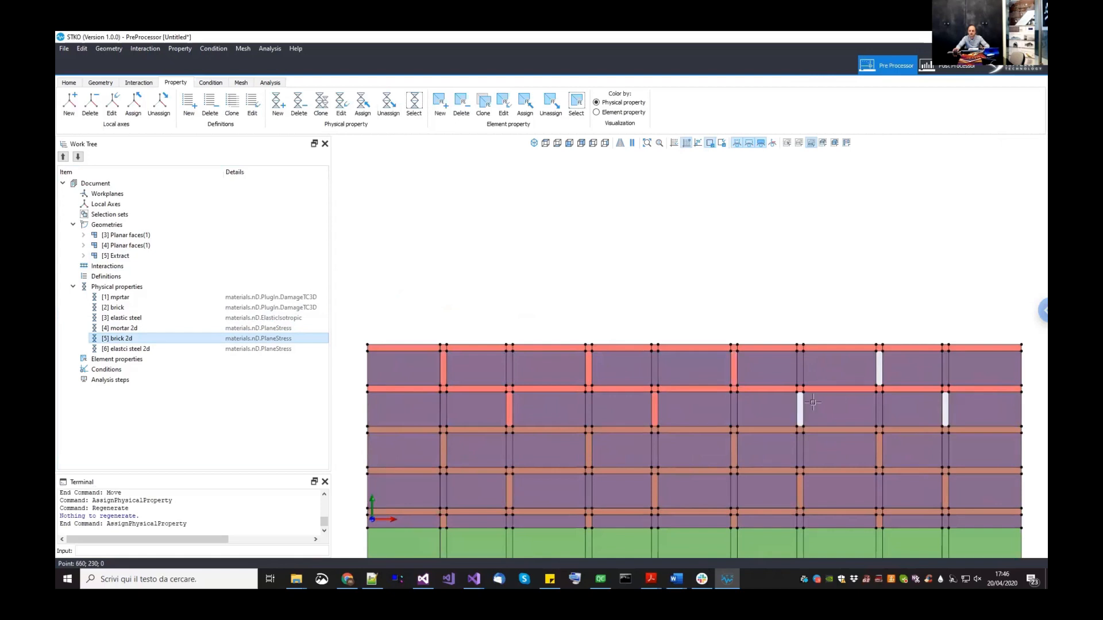
pyautogui.click(800, 409)
pyautogui.scroll(-2, 816, 407)
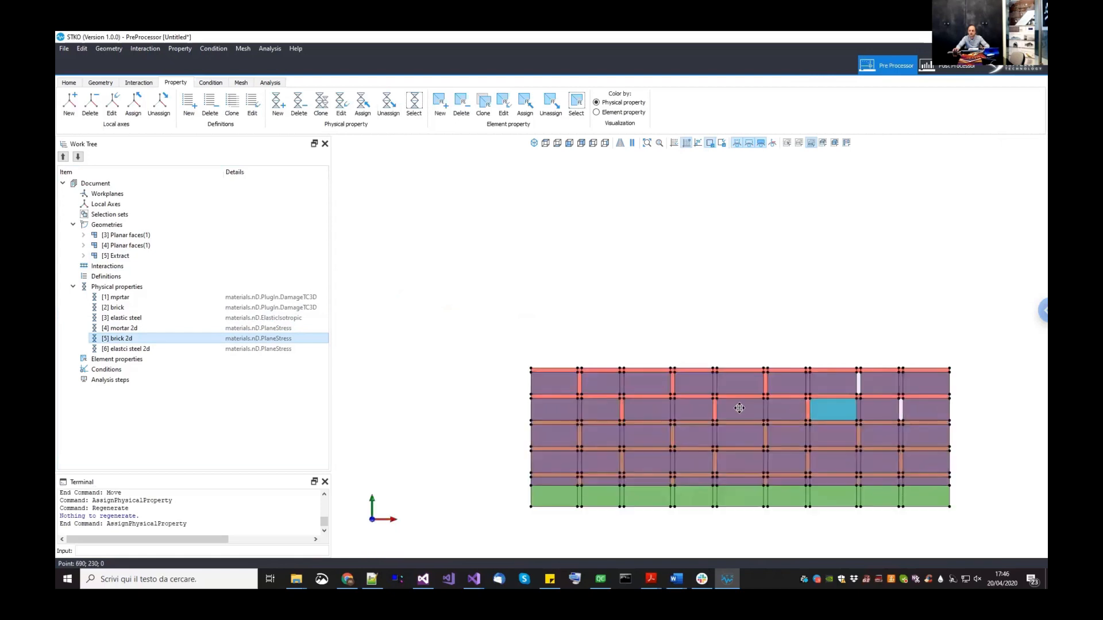
pyautogui.moveTo(823, 409); pyautogui.dragTo(739, 407, button='middle')
pyautogui.scroll(1, 740, 405)
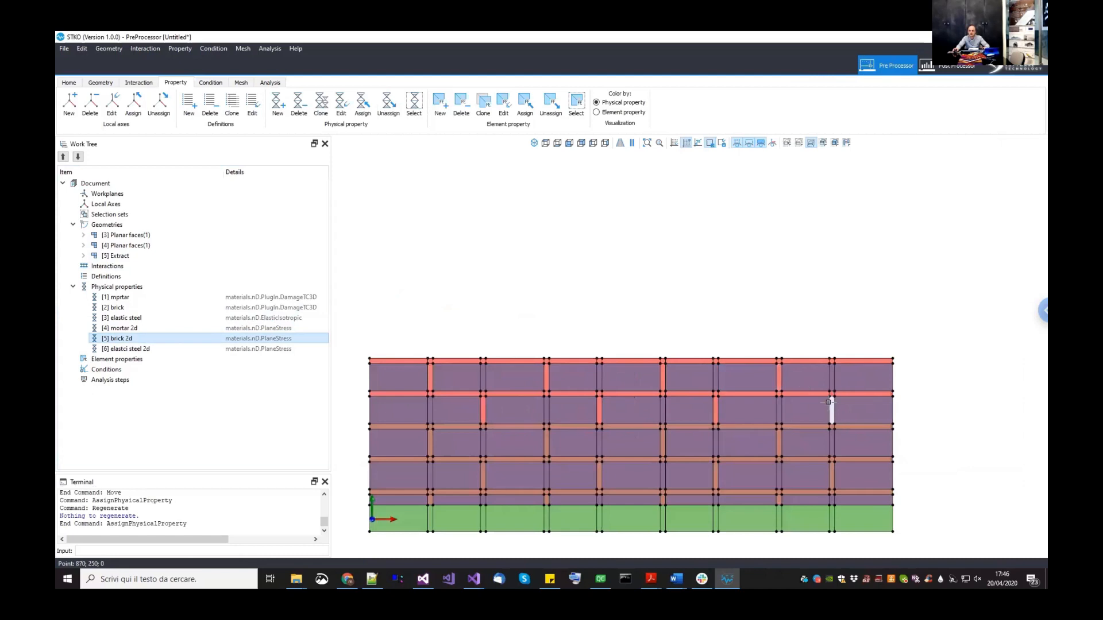
pyautogui.click(158, 329)
pyautogui.moveTo(157, 329); pyautogui.dragTo(551, 298)
# - Copy the whole extracted two-course geometry straight up, from its lower-left corner to its upper-left corner
pyautogui.scroll(-1, 552, 298)
pyautogui.moveTo(757, 168); pyautogui.dragTo(768, 188, button='middle')
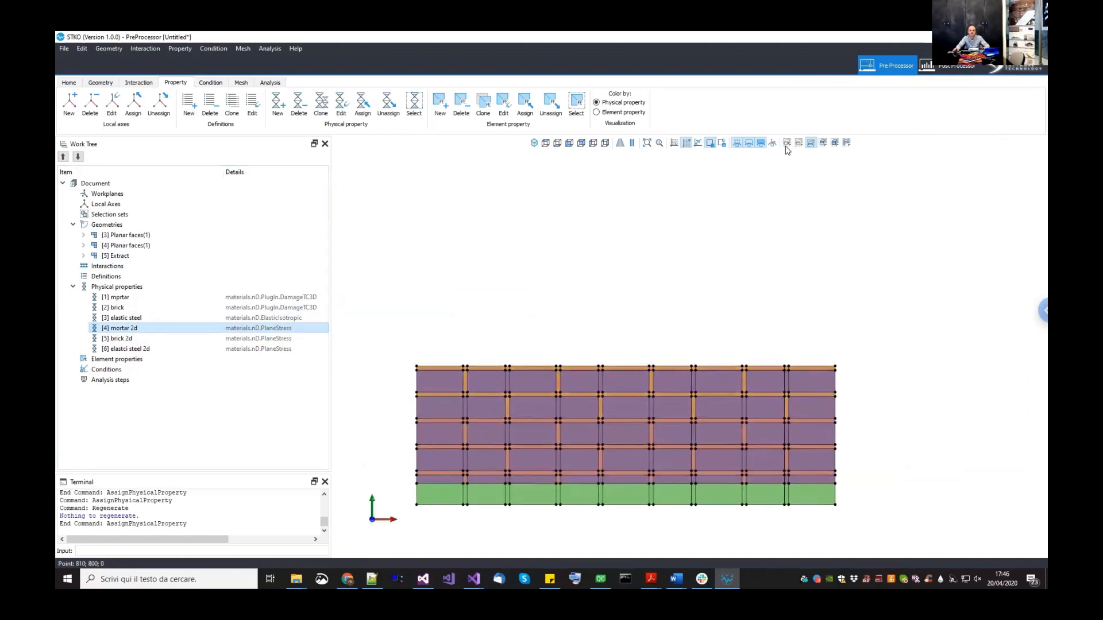
pyautogui.click(823, 143)
pyautogui.click(798, 387)
pyautogui.scroll(-2, 679, 333)
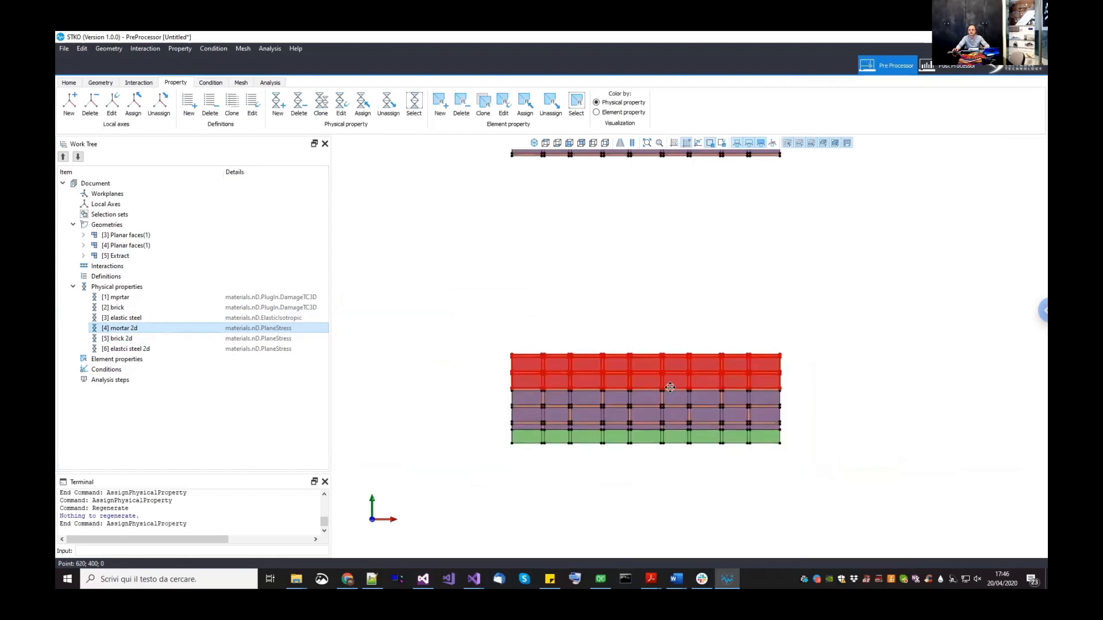
pyautogui.moveTo(670, 387); pyautogui.dragTo(660, 443, button='middle')
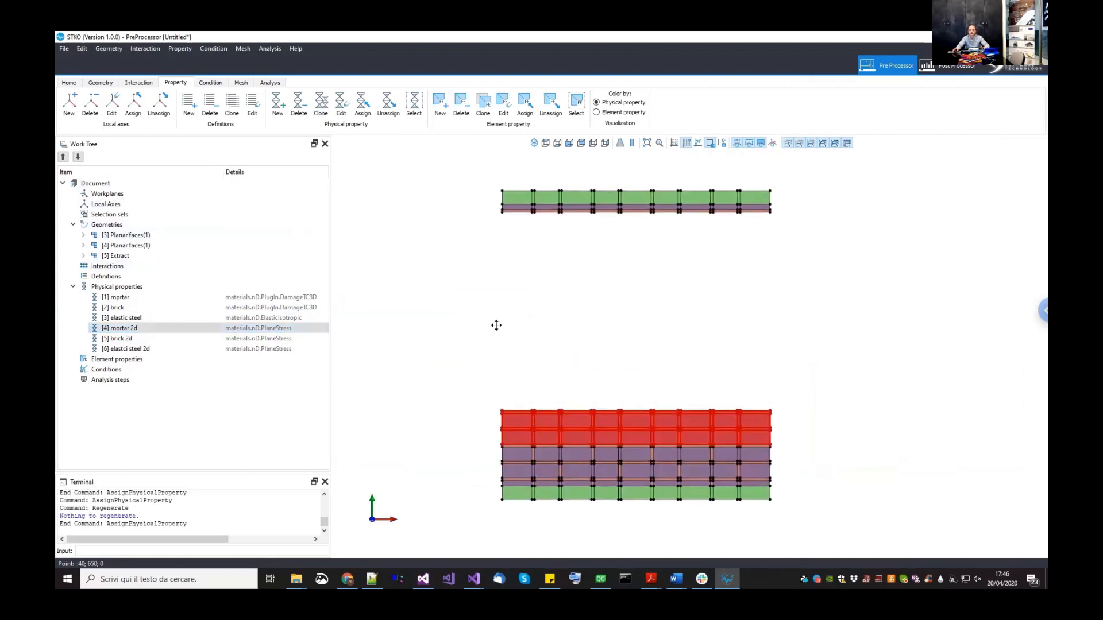
pyautogui.moveTo(497, 326); pyautogui.dragTo(501, 326, button='middle')
pyautogui.write('Copy')
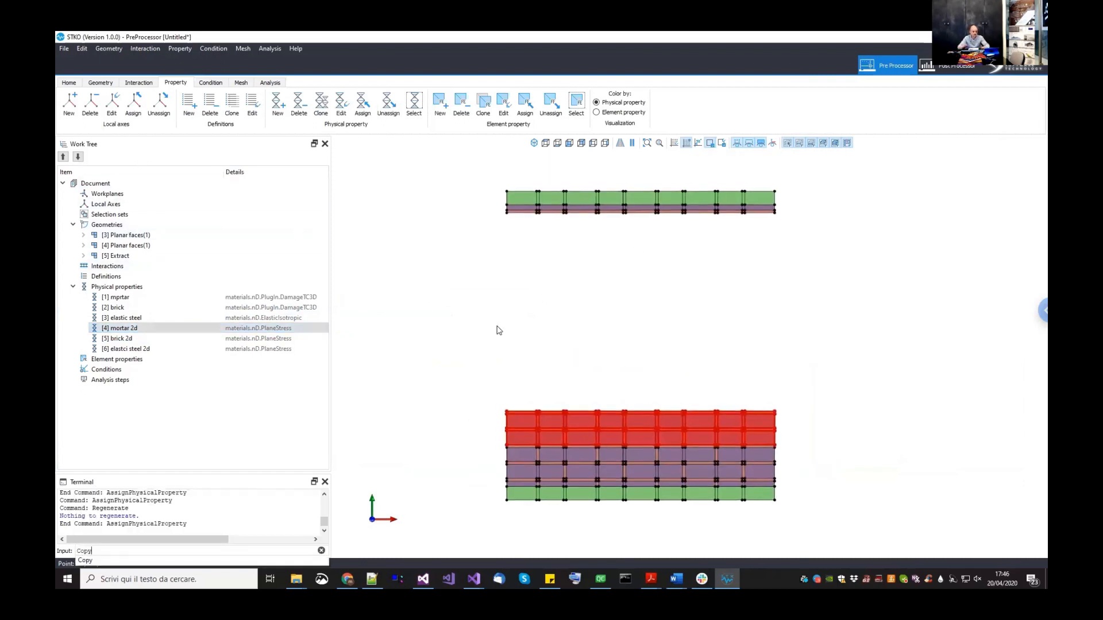
pyautogui.press('Return')
pyautogui.scroll(3, 517, 396)
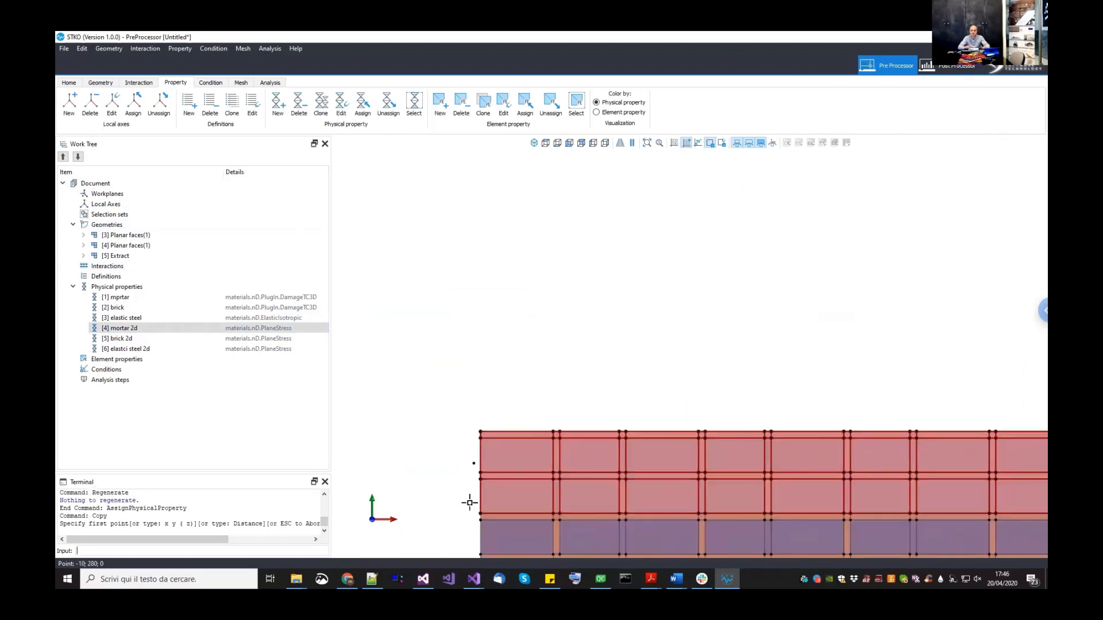
pyautogui.click(485, 505)
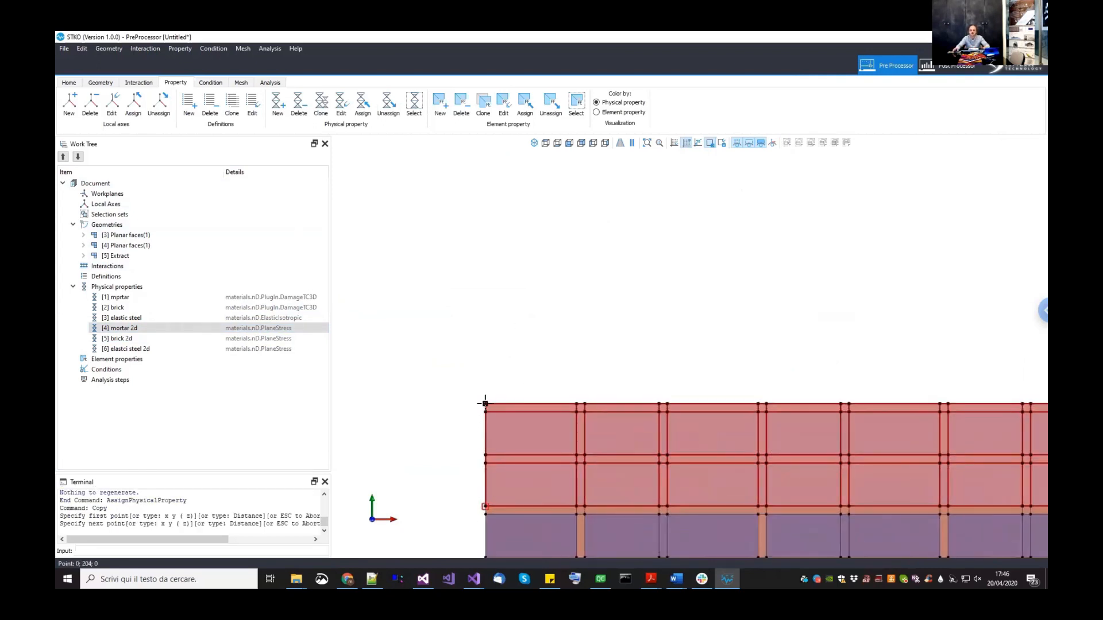
pyautogui.click(485, 403)
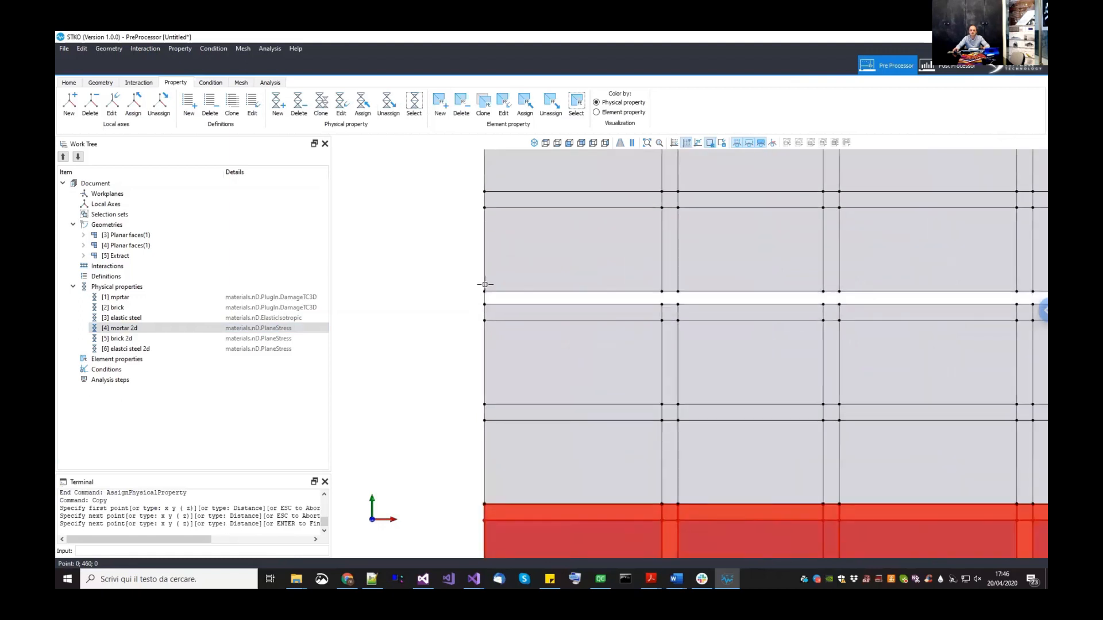
pyautogui.press('Return')
# - Copy the new topmost two-course module once more, stacking a second copy directly on its upper edge
pyautogui.scroll(-4, 458, 319)
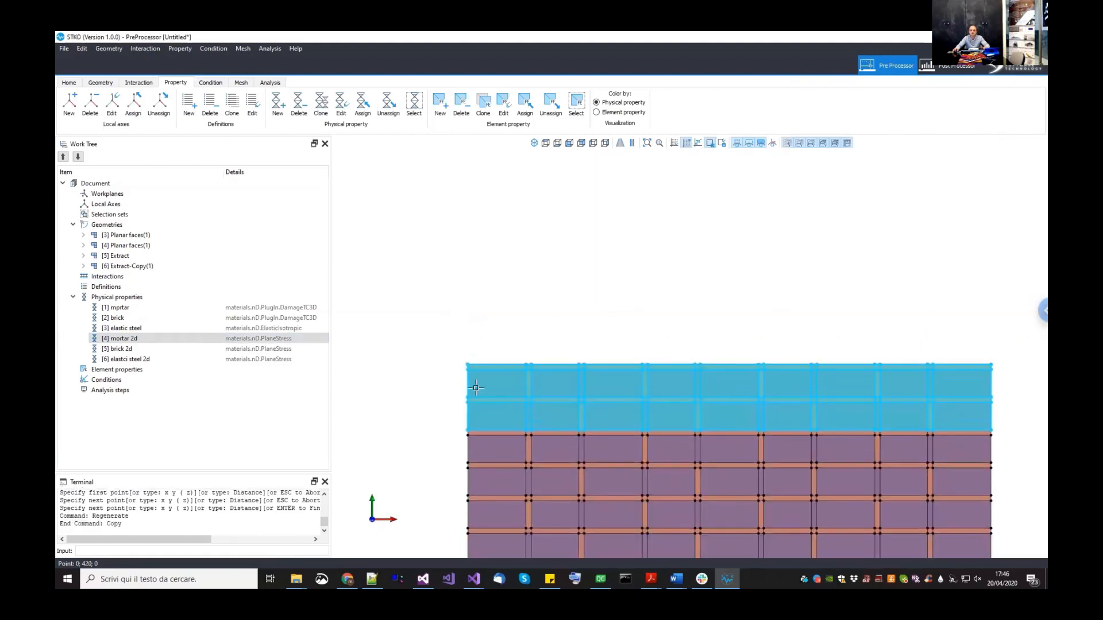
pyautogui.press('Return')
pyautogui.click(476, 388)
pyautogui.press('Return')
pyautogui.scroll(3, 468, 440)
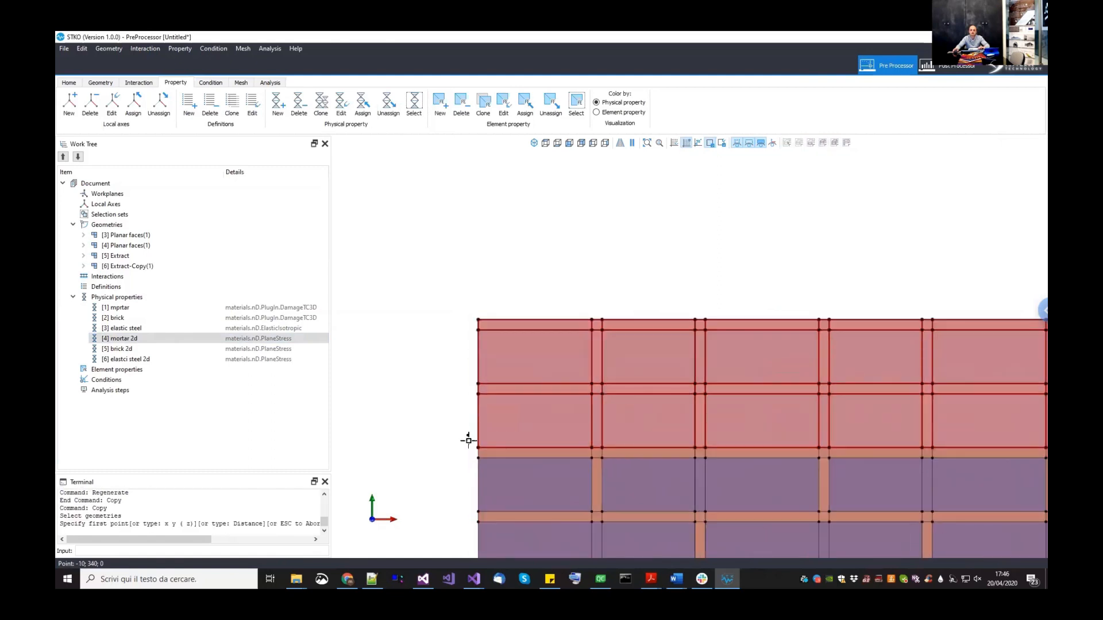
pyautogui.click(475, 446)
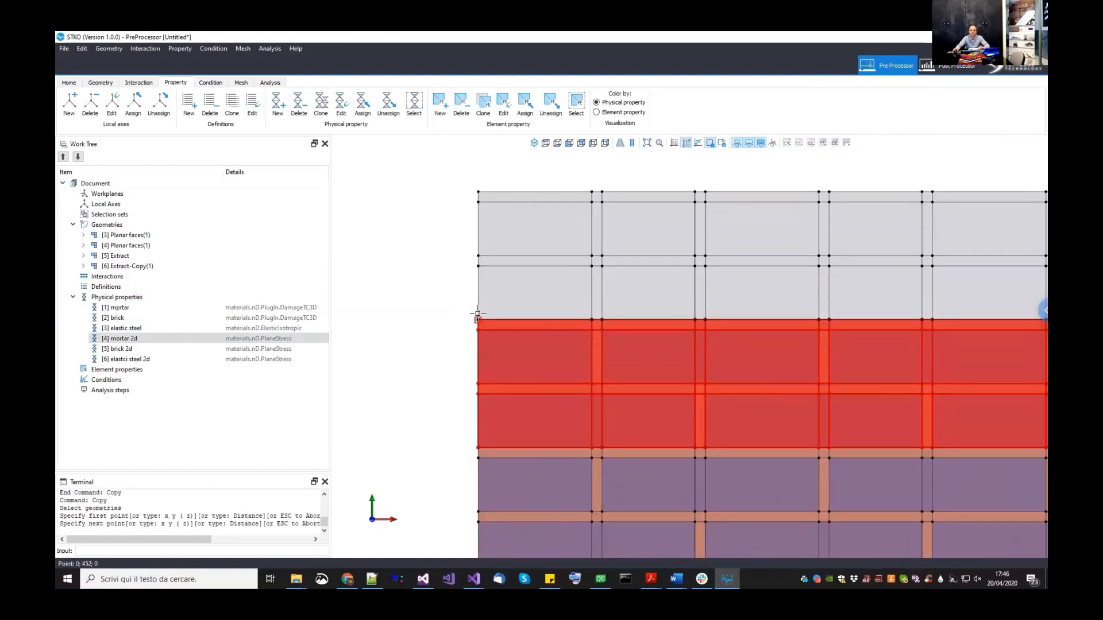
pyautogui.click(443, 278)
pyautogui.scroll(2, 443, 364)
pyautogui.press('Return')
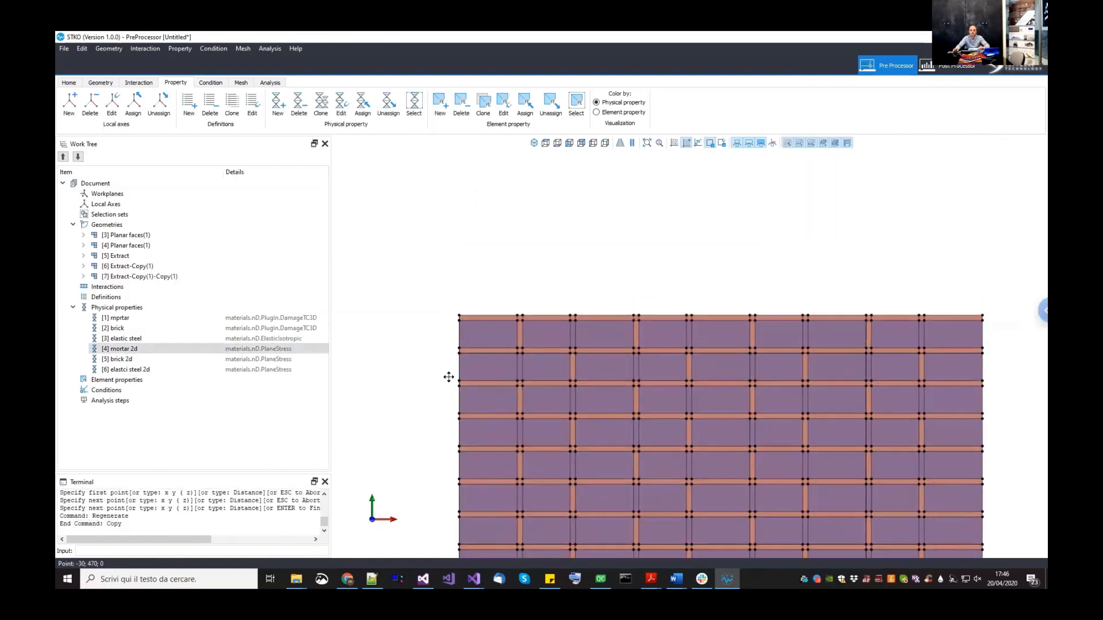
# - Stack a third copy by copying the second copied module from its lower-left to its upper-left corner
pyautogui.click(482, 353)
pyautogui.press('Return')
pyautogui.scroll(2, 454, 379)
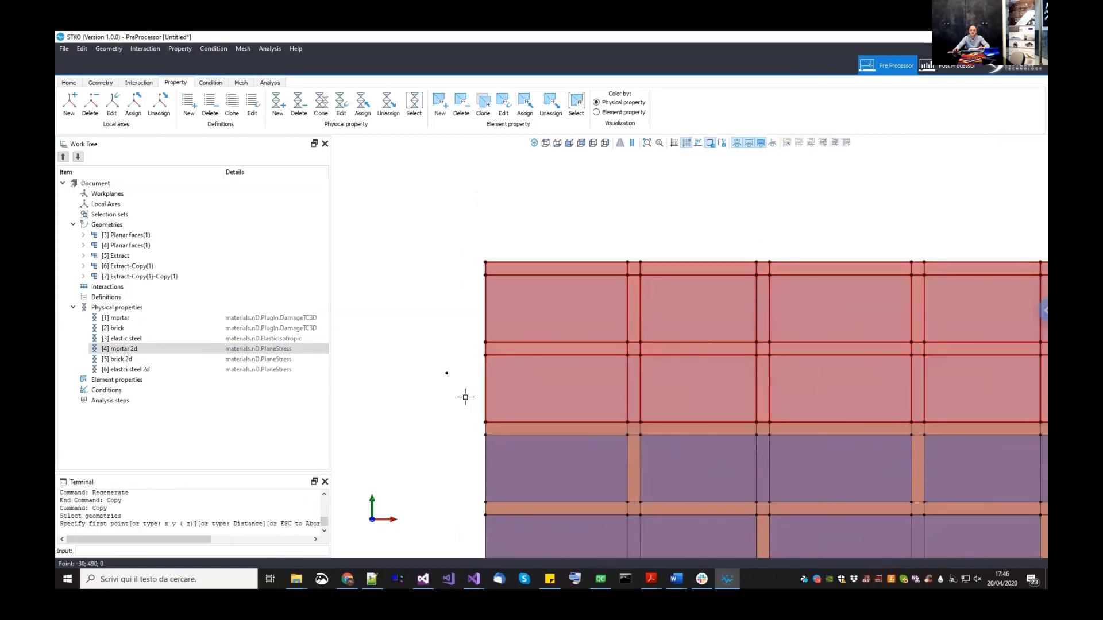
pyautogui.click(484, 422)
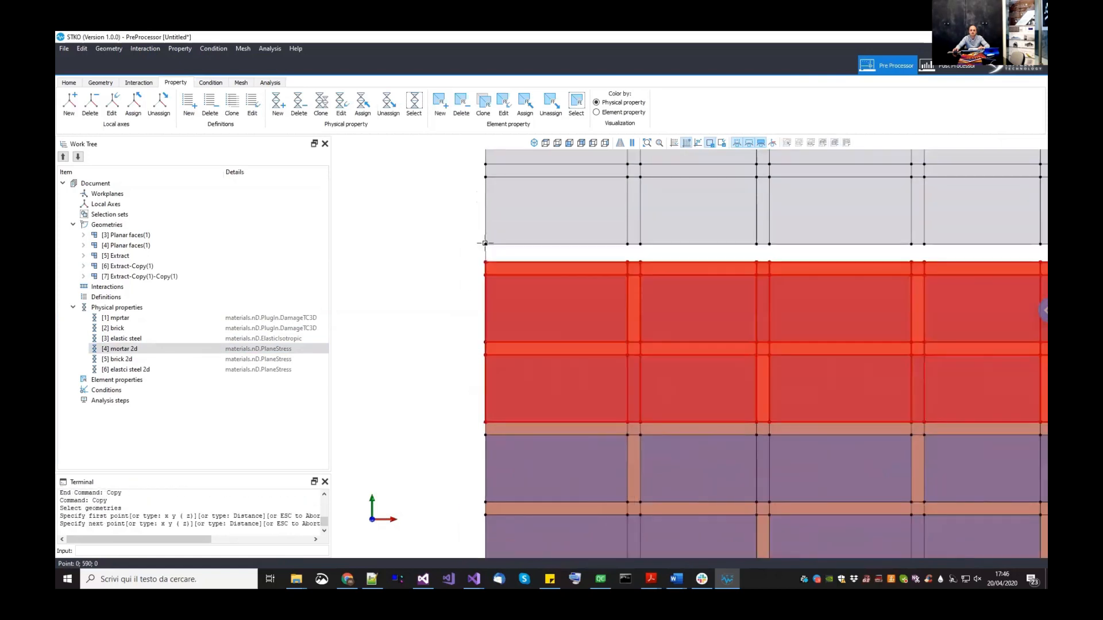
pyautogui.click(484, 256)
pyautogui.press('Return')
# - Copy the two uppermost two-course modules together, placing the four-course block directly on top of the stack
pyautogui.scroll(-4, 472, 270)
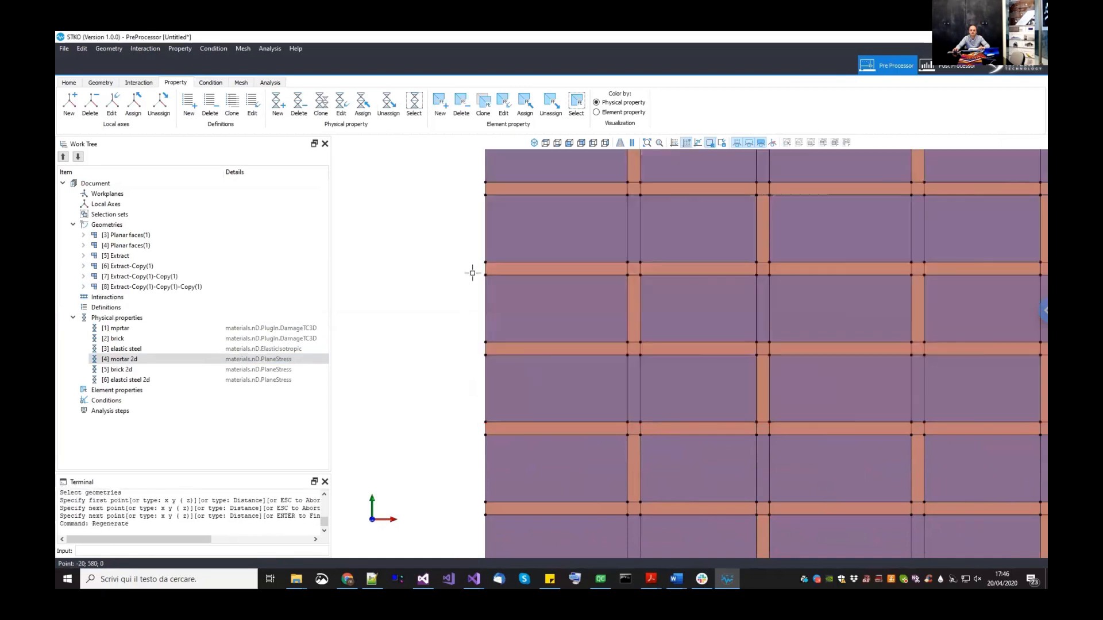
pyautogui.scroll(3, 572, 360)
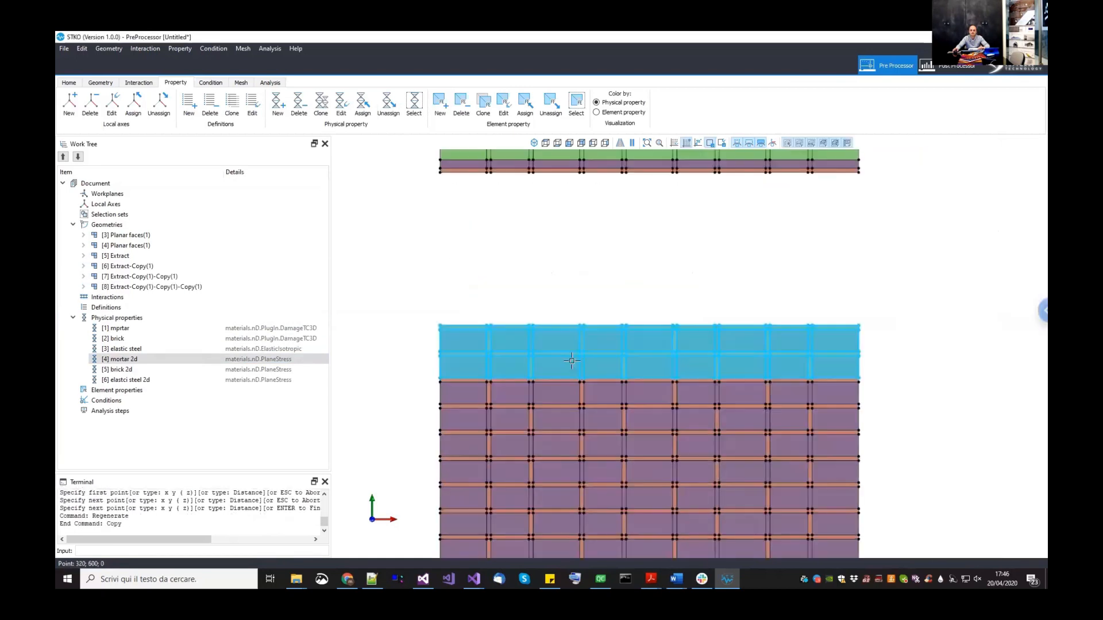
pyautogui.click(492, 348)
pyautogui.click(470, 396)
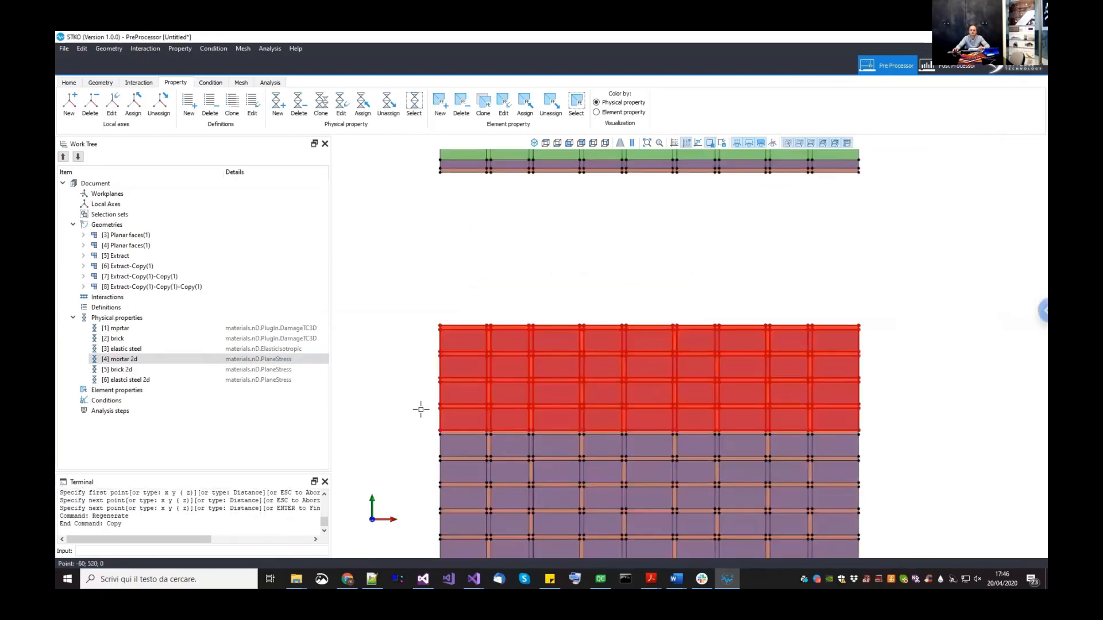
pyautogui.scroll(2, 421, 409)
pyautogui.hotkey('ctrl', 'c')
pyautogui.click(450, 443)
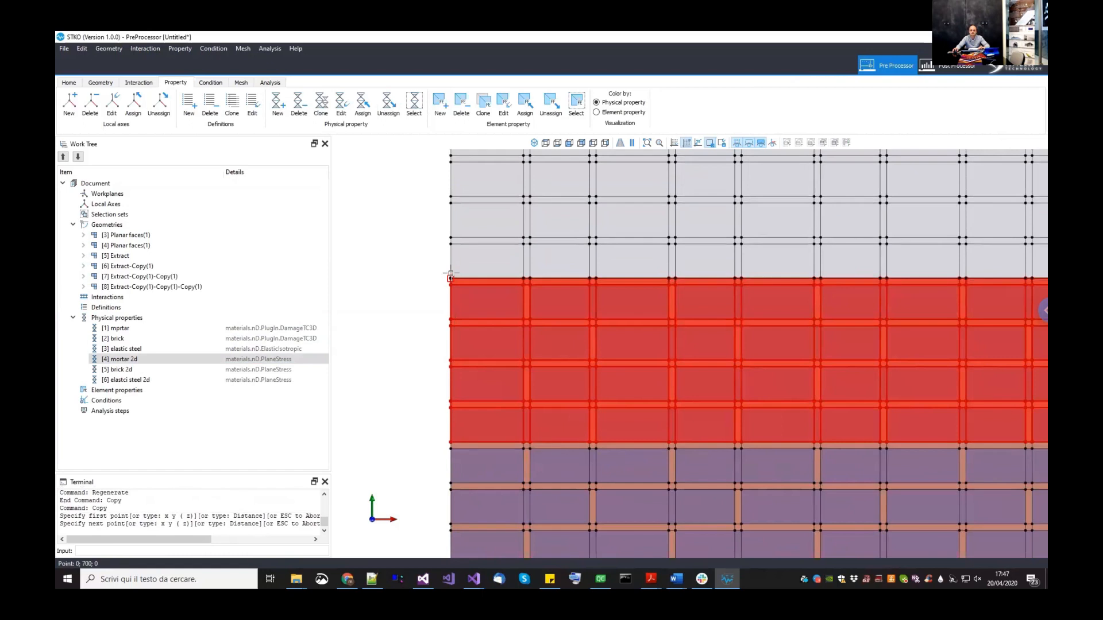
pyautogui.click(450, 273)
pyautogui.press('Return')
pyautogui.scroll(-5, 411, 273)
pyautogui.moveTo(427, 346); pyautogui.dragTo(426, 412, button='middle')
pyautogui.scroll(5, 454, 303)
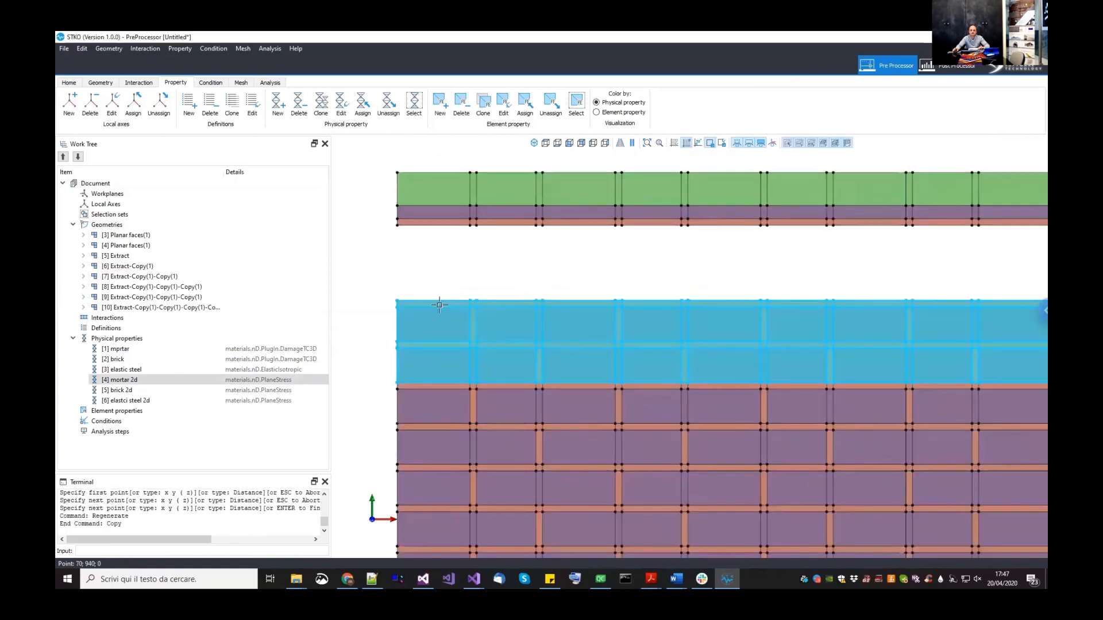
pyautogui.moveTo(477, 229); pyautogui.dragTo(457, 268, button='middle')
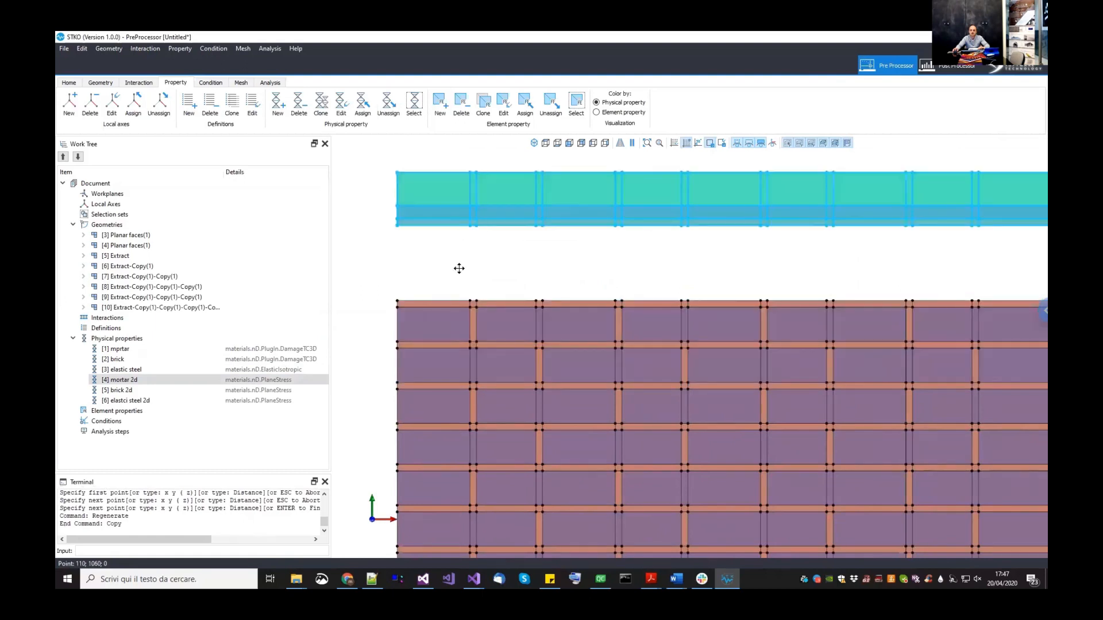
# - Delete the horizontal mortar strip along the bottom edge of the detached upper steel-and-brick band
pyautogui.scroll(-2, 457, 268)
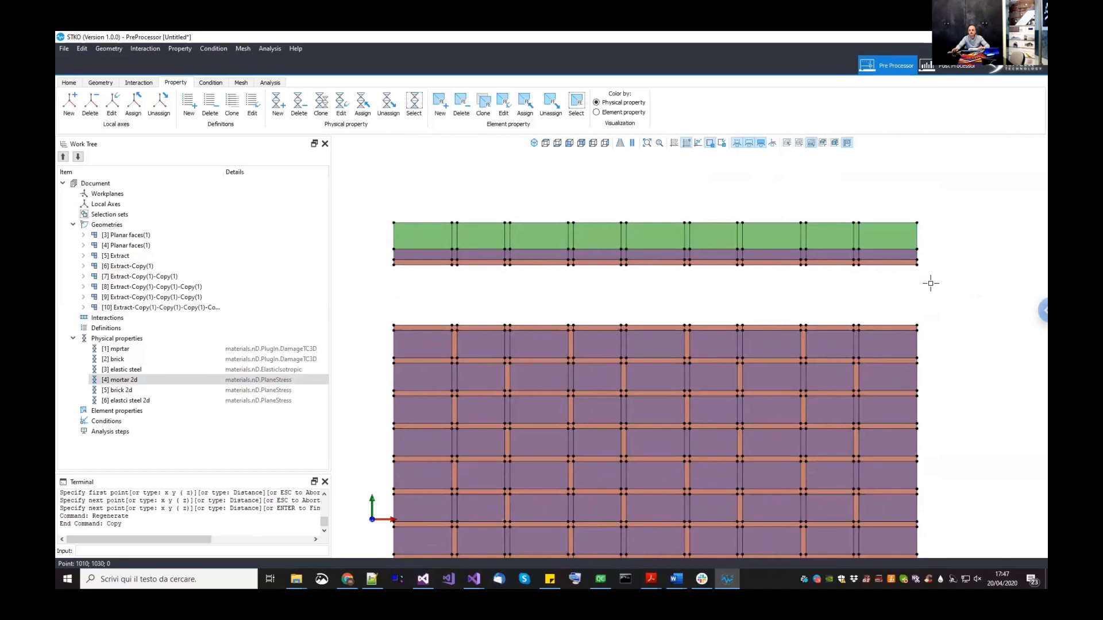
pyautogui.moveTo(743, 282); pyautogui.dragTo(370, 262)
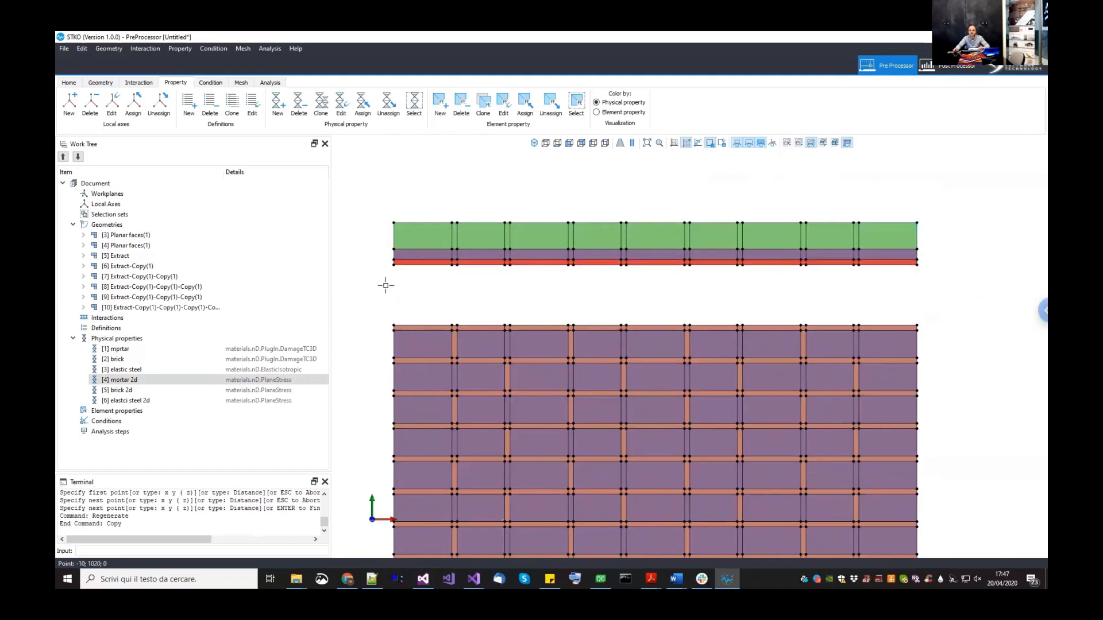
pyautogui.press('Delete')
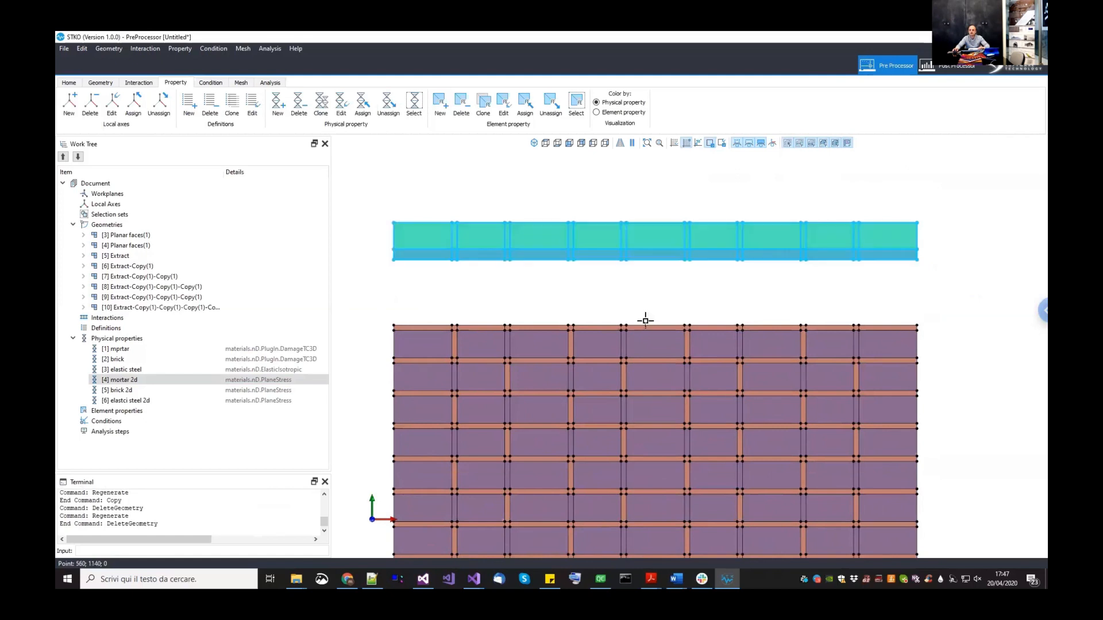
# - Copy the topmost two-course module from its lower-left to its upper-left corner, filling the gap below the upper steel-and-brick band
pyautogui.hotkey('ctrl', 'c')
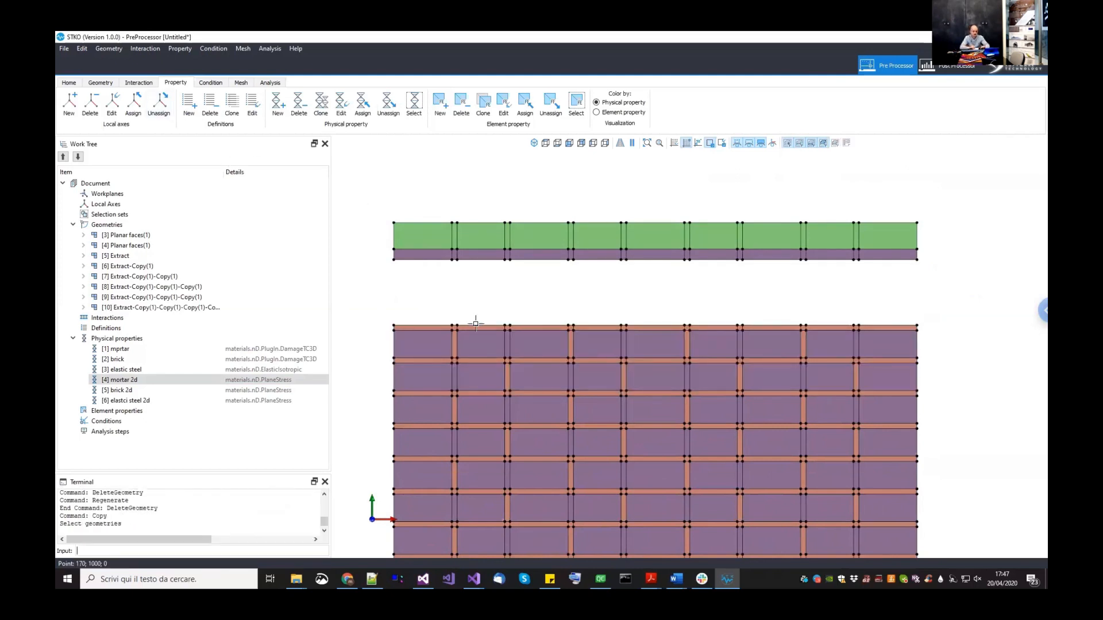
pyautogui.click(475, 323)
pyautogui.press('Return')
pyautogui.scroll(1, 380, 398)
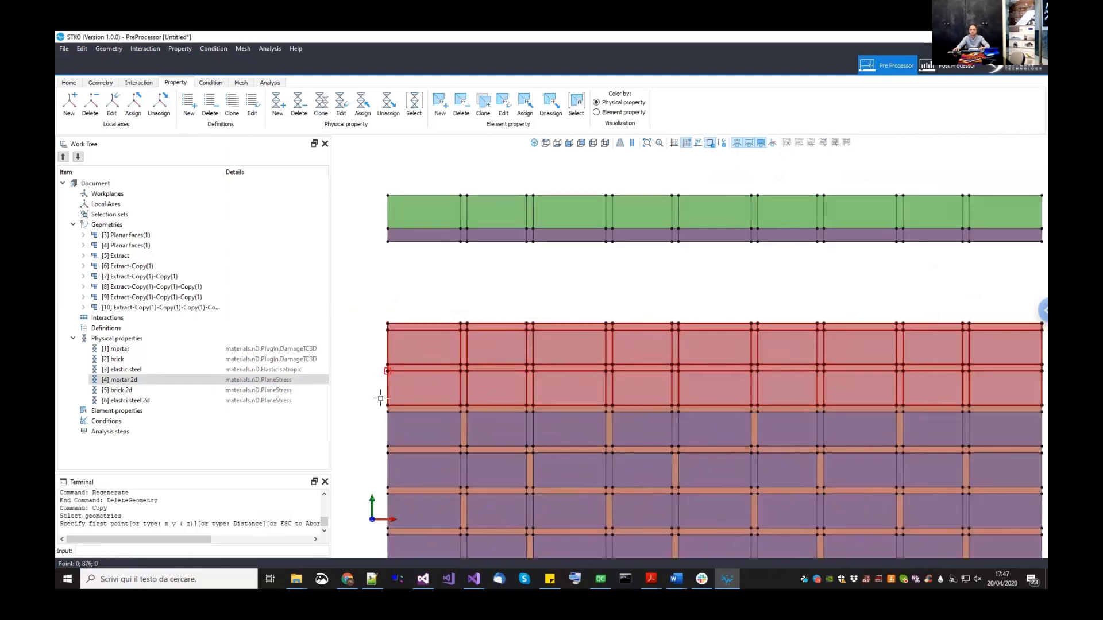
pyautogui.scroll(1, 380, 398)
pyautogui.click(388, 408)
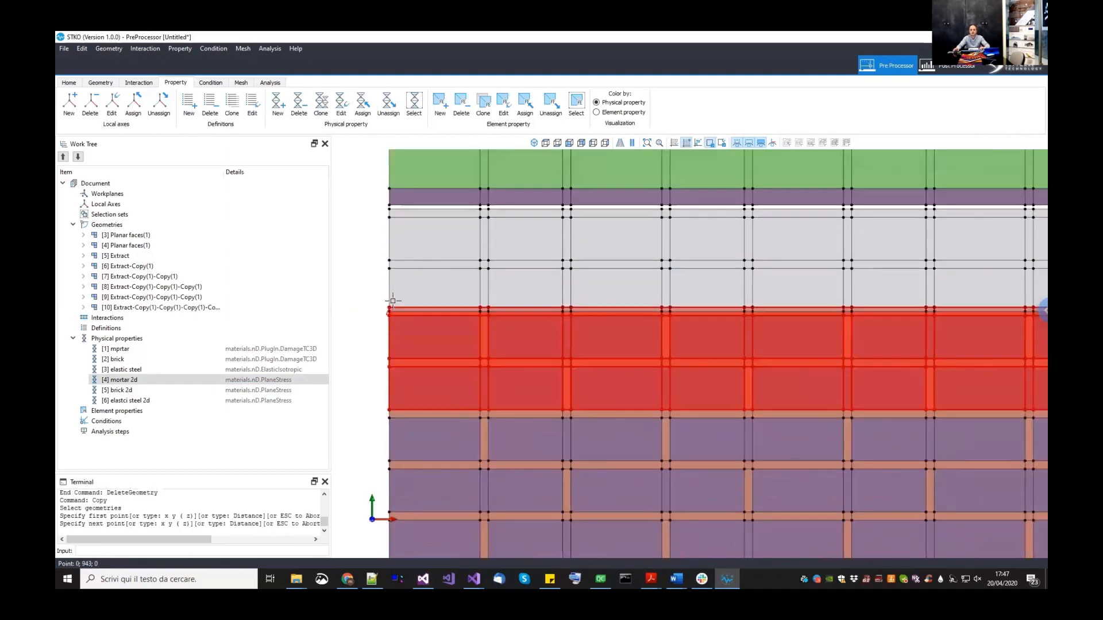
pyautogui.click(391, 305)
pyautogui.press('Return')
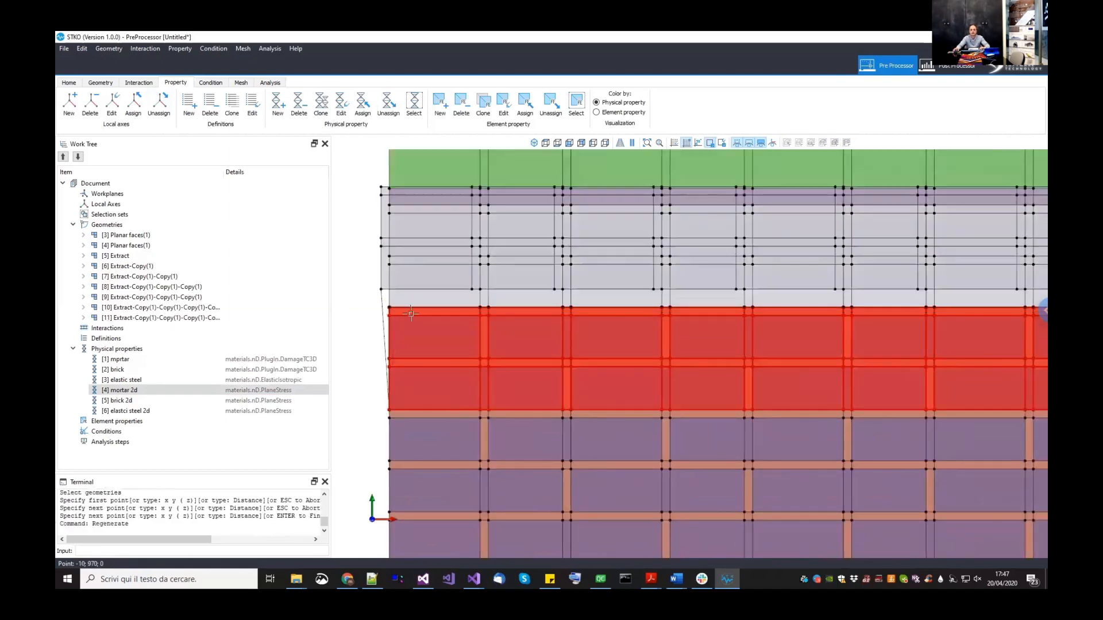
# - Assign the mortar 2d physical property to the four vertical joint faces in the half-height brick row under the top steel band
pyautogui.scroll(-4, 618, 322)
pyautogui.moveTo(809, 312); pyautogui.dragTo(821, 259, button='middle')
pyautogui.moveTo(829, 338); pyautogui.dragTo(840, 290, button='middle')
pyautogui.scroll(-2, 840, 290)
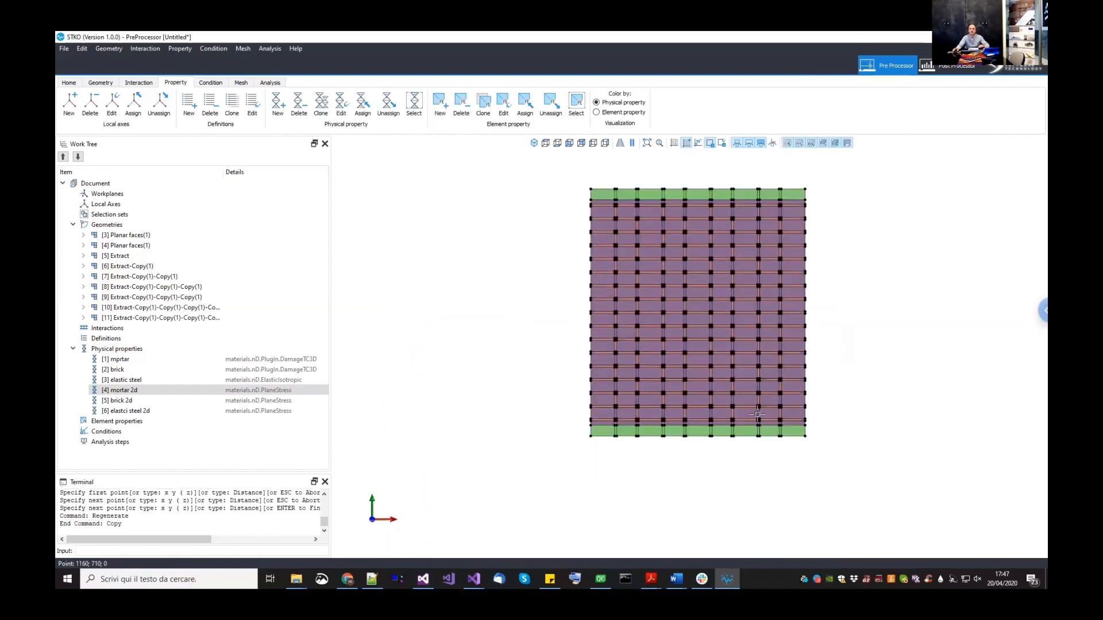
pyautogui.scroll(5, 708, 424)
pyautogui.scroll(-4, 624, 415)
pyautogui.moveTo(627, 405); pyautogui.dragTo(637, 469, button='middle')
pyautogui.moveTo(627, 303); pyautogui.dragTo(632, 507, button='middle')
pyautogui.scroll(7, 507, 287)
pyautogui.scroll(-2, 484, 365)
pyautogui.scroll(-2, 534, 233)
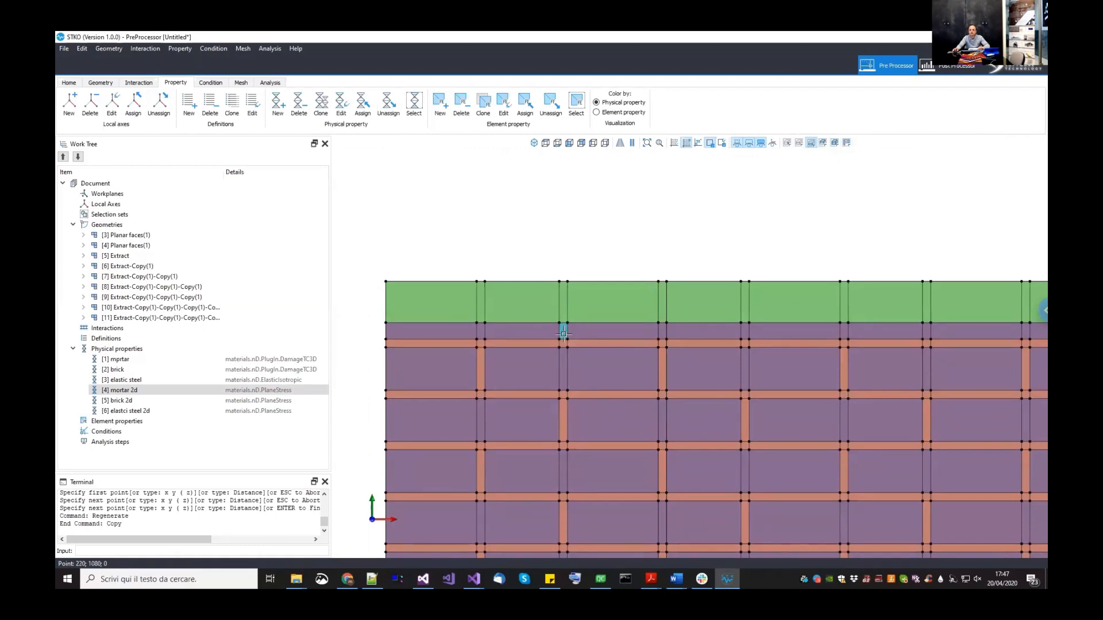
pyautogui.click(563, 331)
pyautogui.moveTo(689, 343); pyautogui.dragTo(628, 343, button='middle')
pyautogui.click(683, 330)
pyautogui.moveTo(790, 344); pyautogui.dragTo(704, 352, button='middle')
pyautogui.scroll(-1, 704, 352)
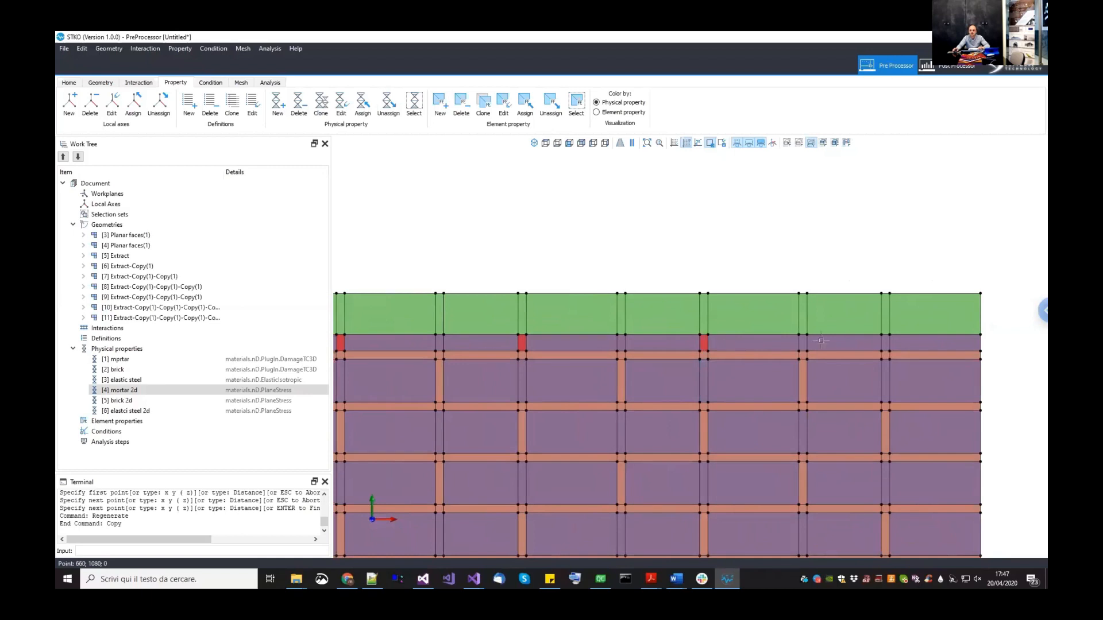
pyautogui.scroll(1, 871, 343)
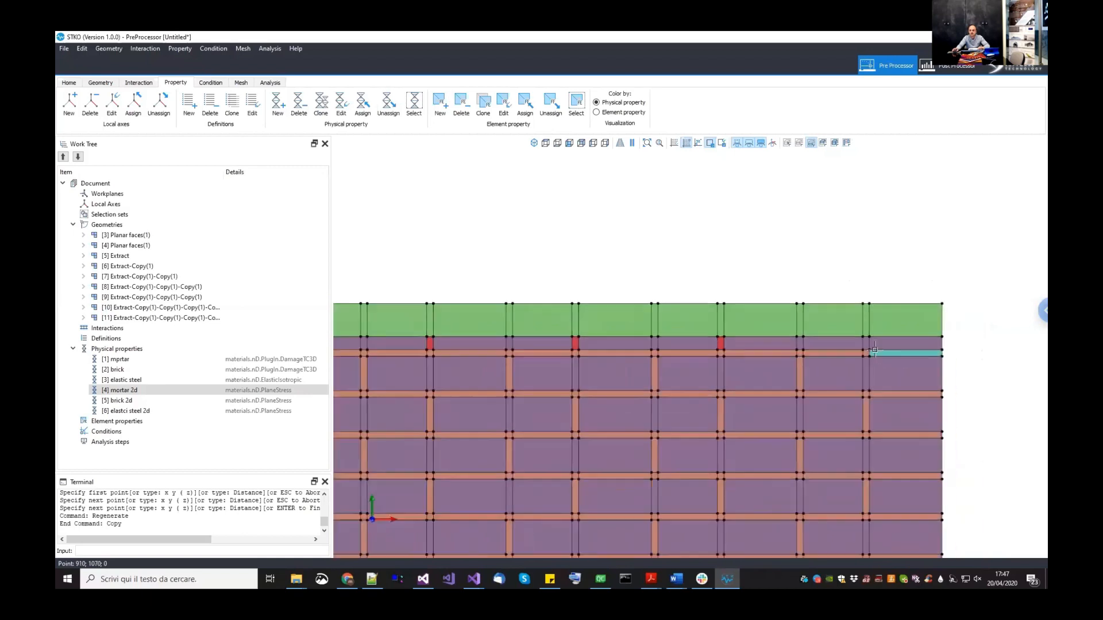
pyautogui.scroll(-4, 856, 340)
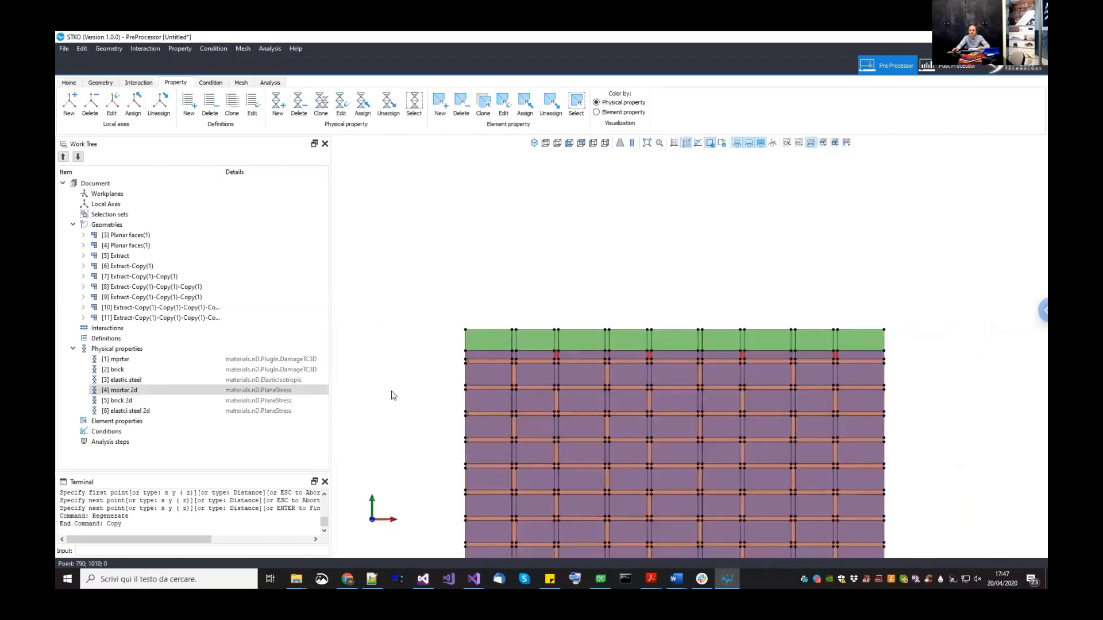
pyautogui.moveTo(158, 393); pyautogui.dragTo(666, 281)
pyautogui.scroll(-3, 680, 277)
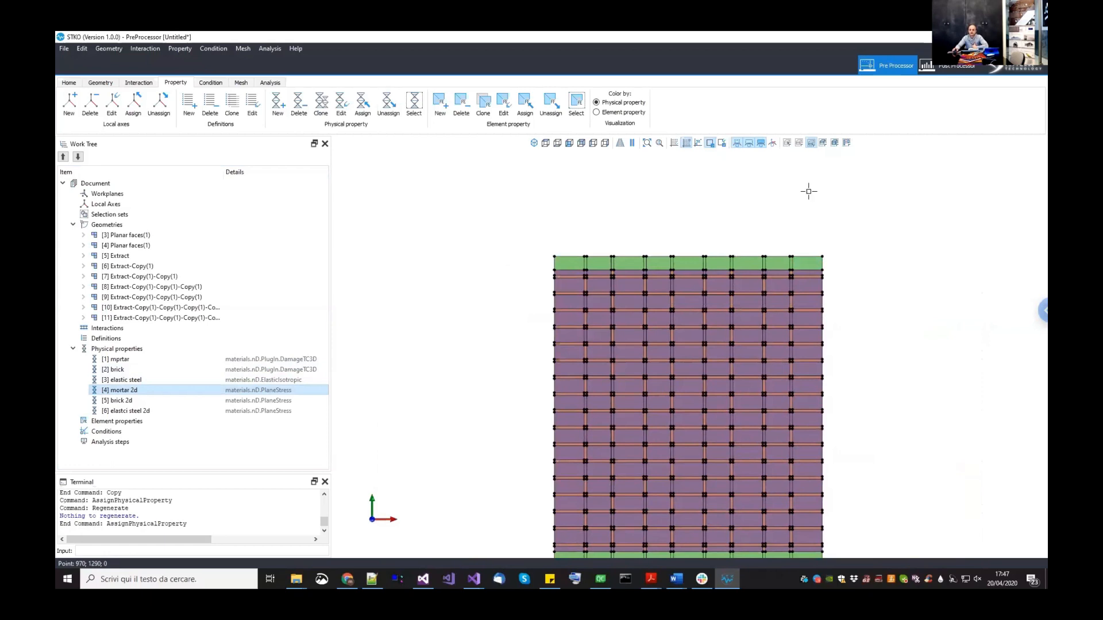
# - Start saving the document and create a new folder named __mas_micro_ip inside DAY_01
pyautogui.moveTo(795, 161); pyautogui.dragTo(789, 147, button='middle')
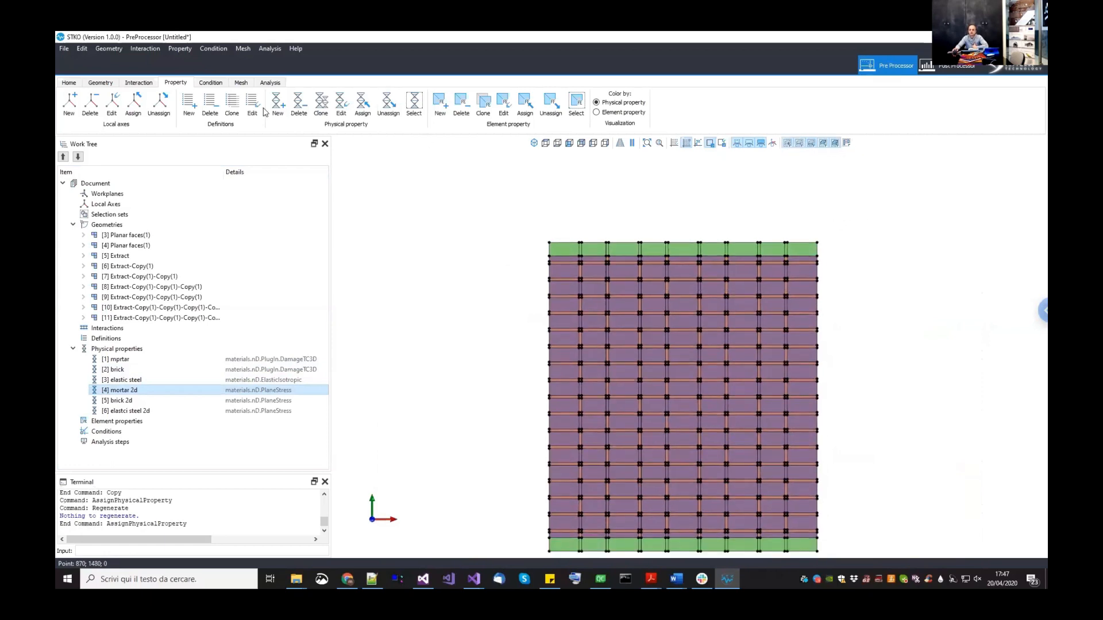
pyautogui.click(63, 48)
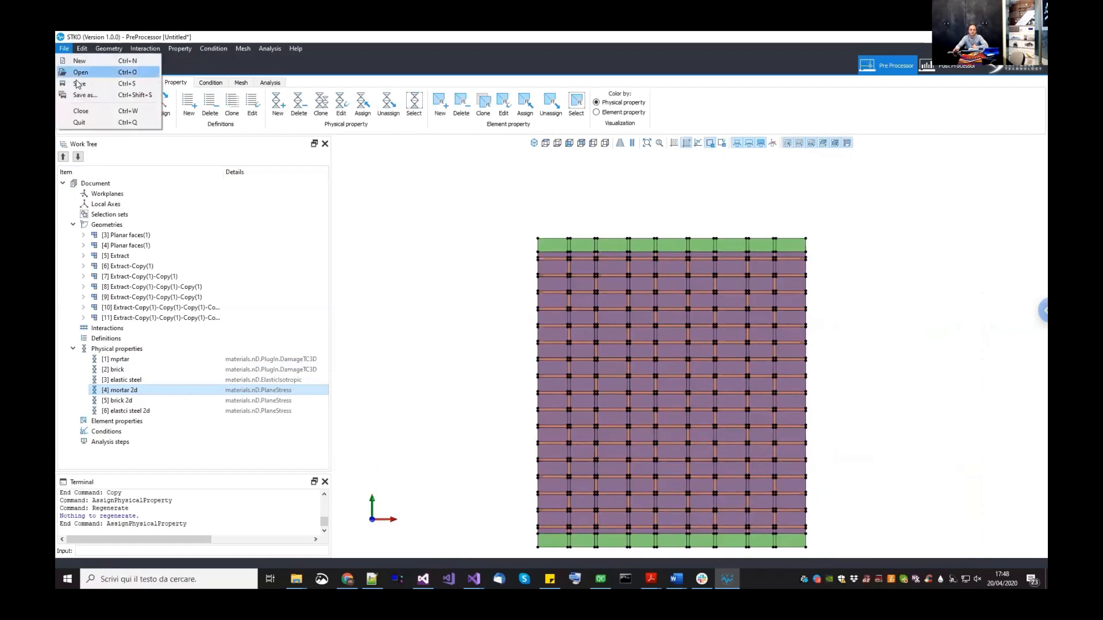
pyautogui.click(80, 84)
pyautogui.click(451, 99)
pyautogui.rightClick(404, 419)
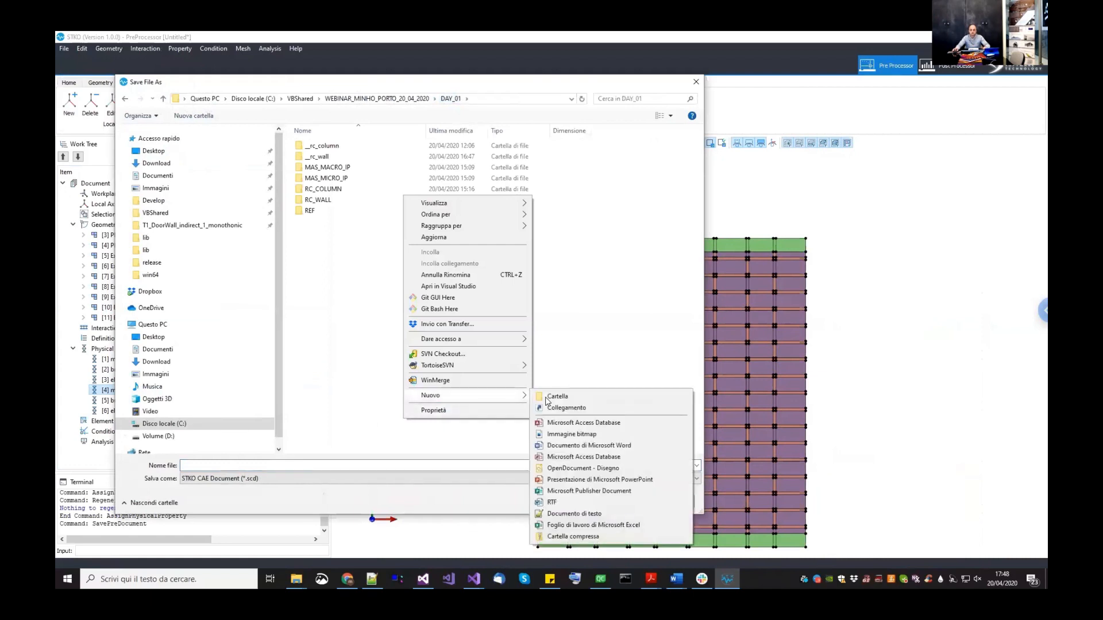
pyautogui.click(546, 396)
pyautogui.press('BackSpace')
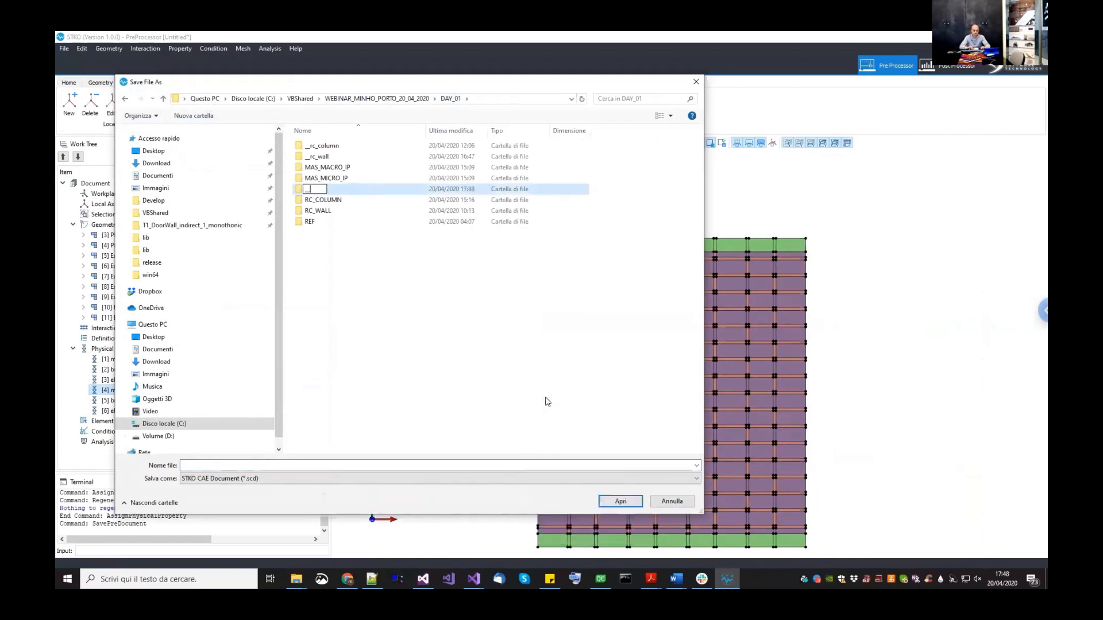
pyautogui.write('__mas_micro_')
pyautogui.press('Return')
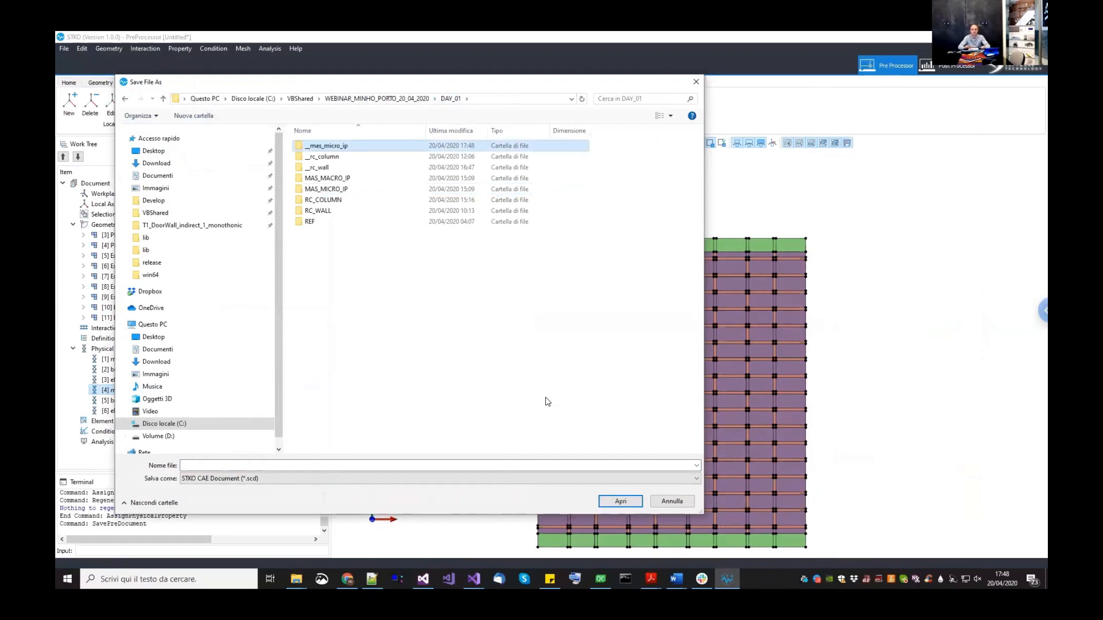
# - Save the document as micro_ip inside the __mas_micro_ip folder
pyautogui.press('Return')
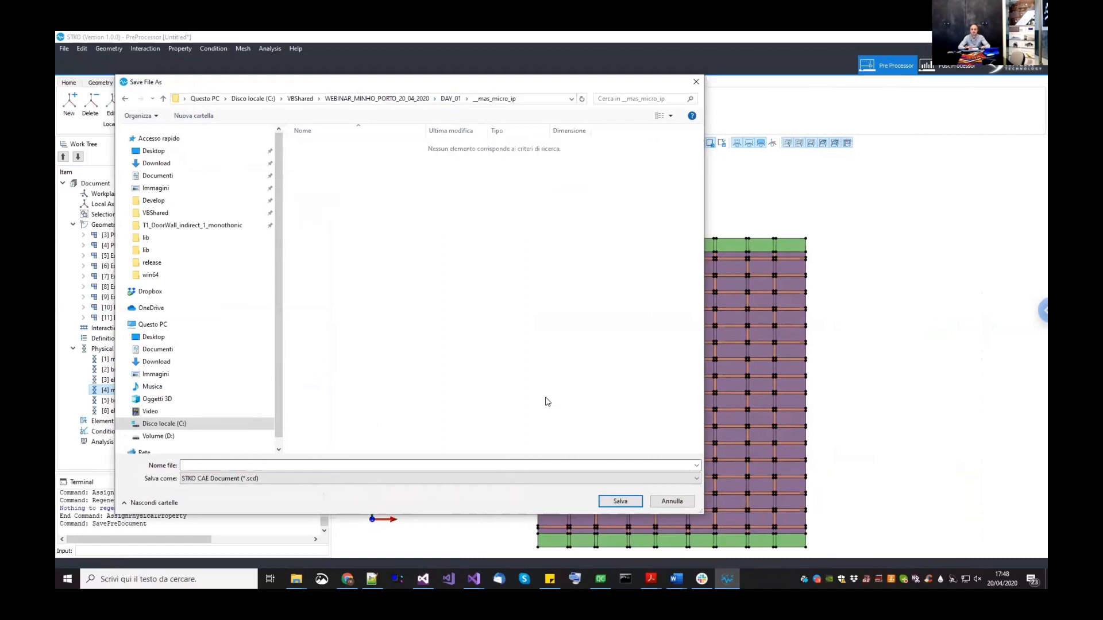
pyautogui.click(497, 467)
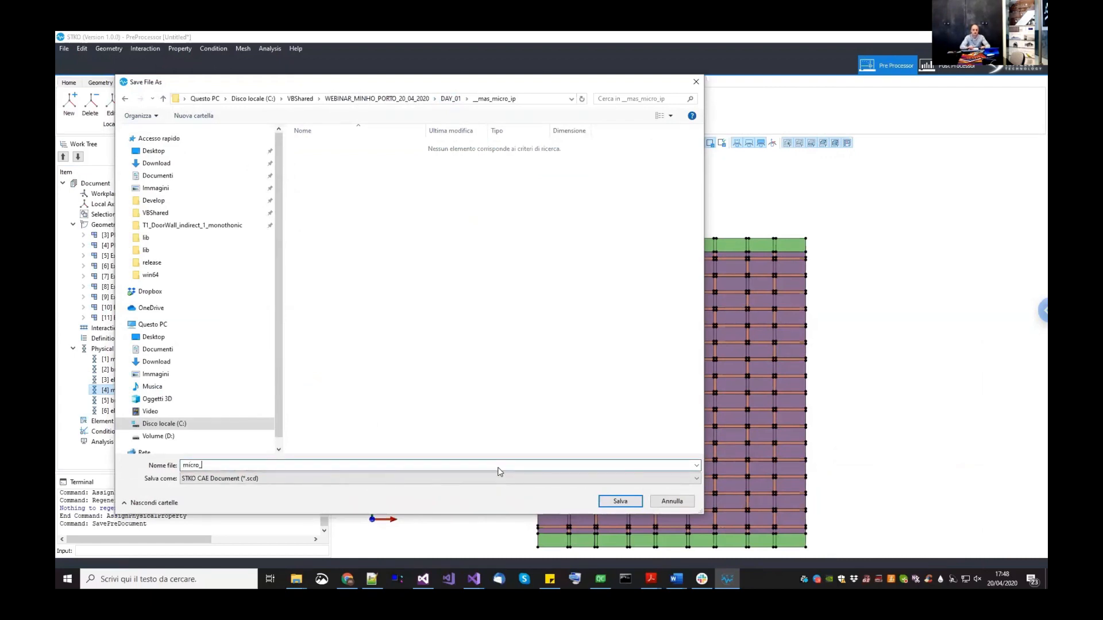
pyautogui.press('Return')
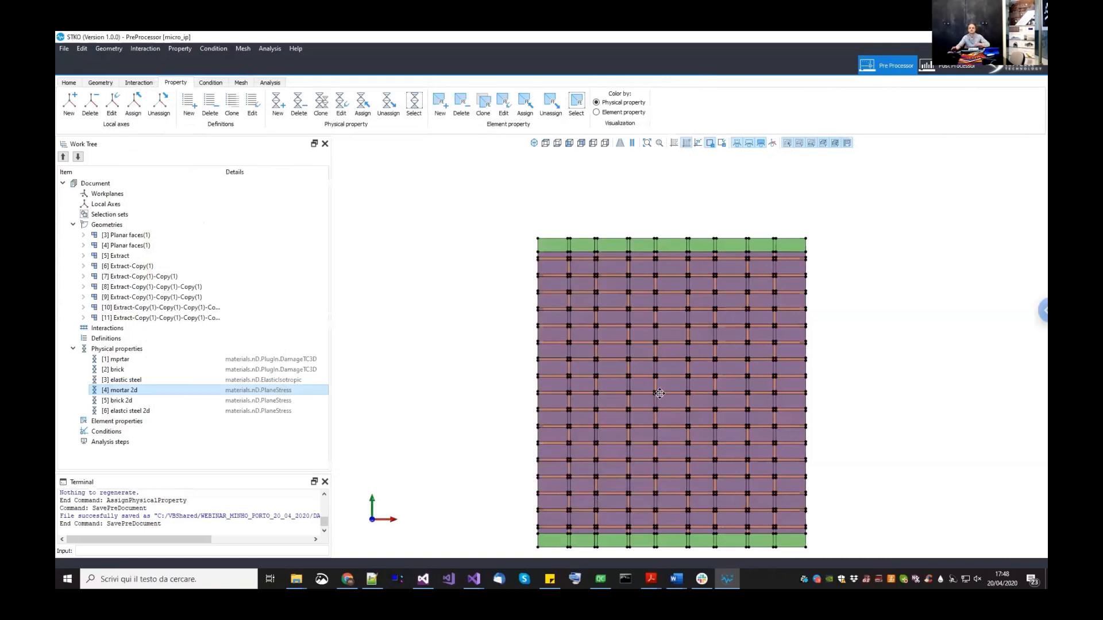
# - Highlight several separate geometries one by one to check which part of the wall each covers
pyautogui.moveTo(660, 406); pyautogui.dragTo(644, 379, button='middle')
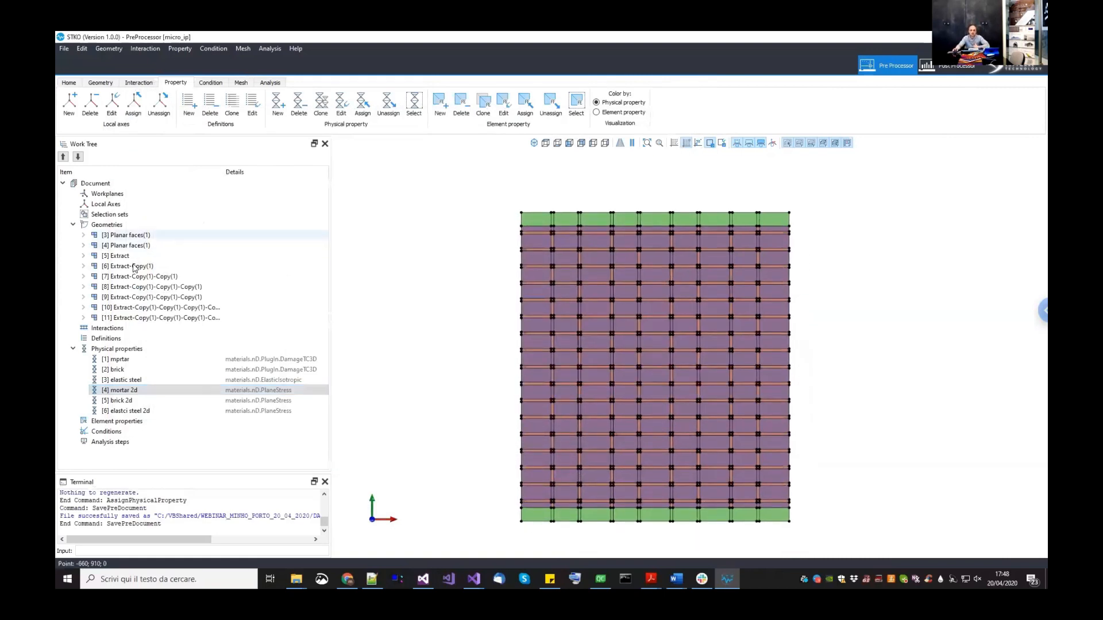
pyautogui.click(132, 236)
pyautogui.click(133, 245)
pyautogui.click(143, 277)
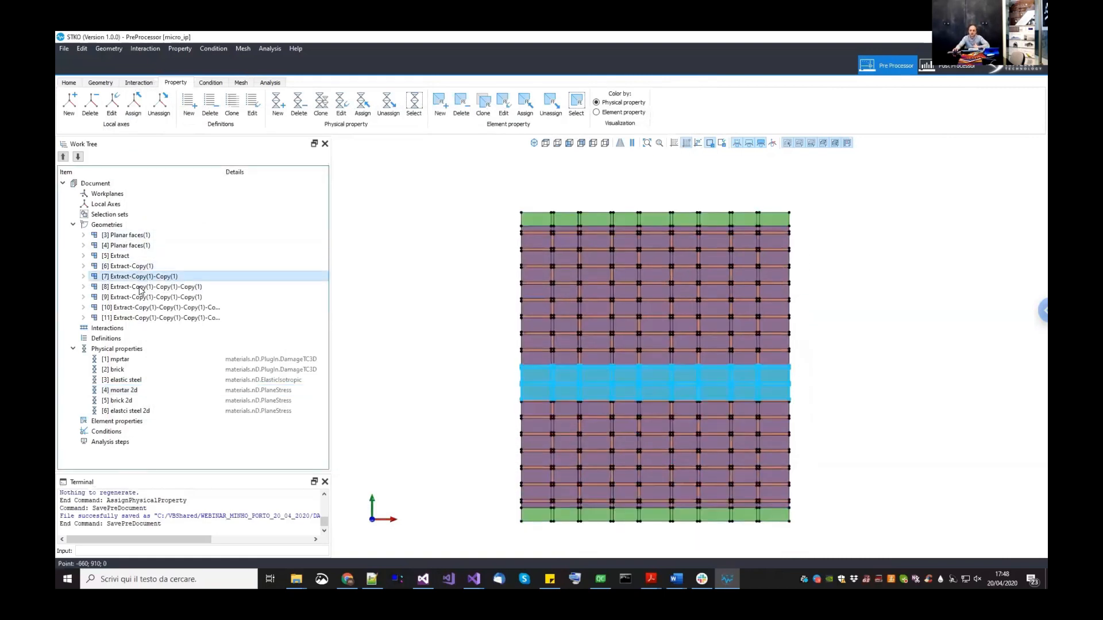
pyautogui.click(141, 287)
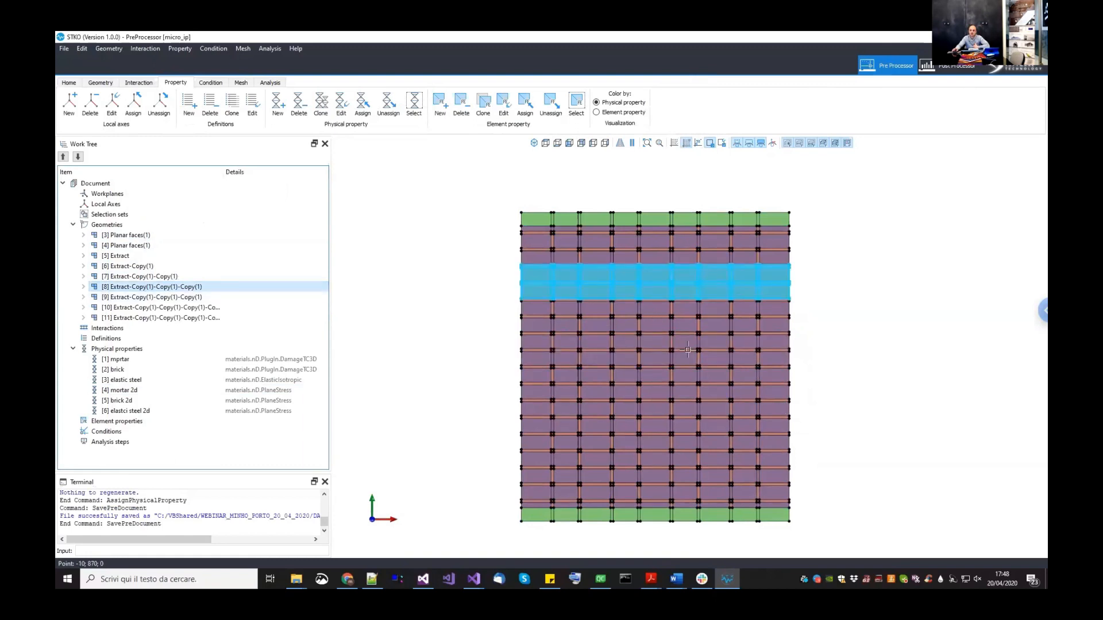
pyautogui.moveTo(683, 382); pyautogui.dragTo(670, 361, button='middle')
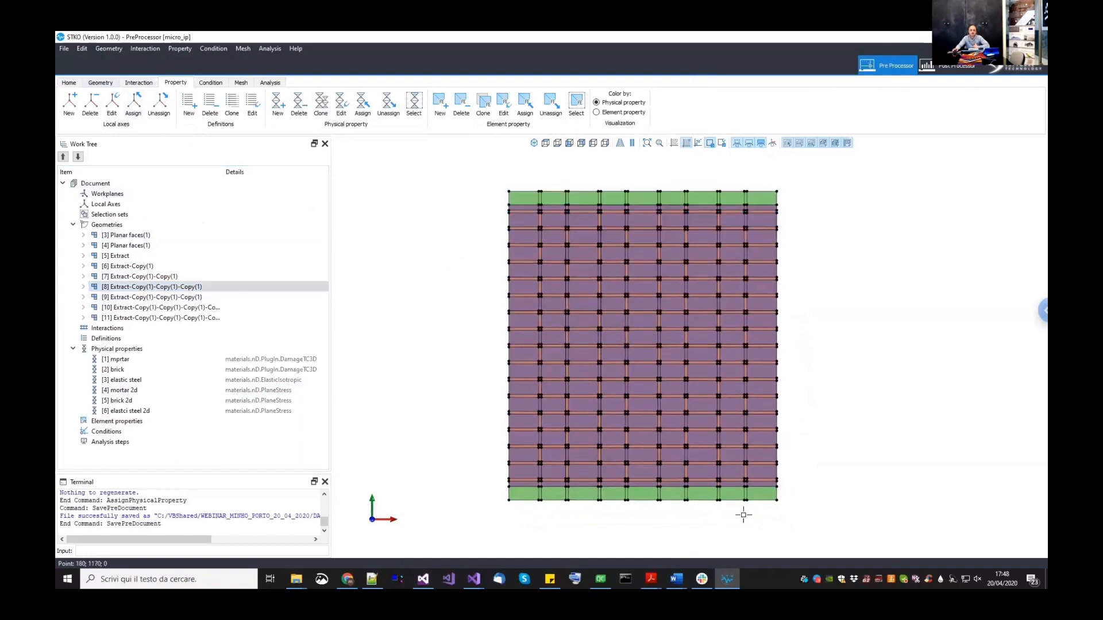
# - Sew all the wall's faces into one geometry with a 1e-05 sewing tolerance, non-manifold allowed and free-edge cutting off
pyautogui.click(100, 84)
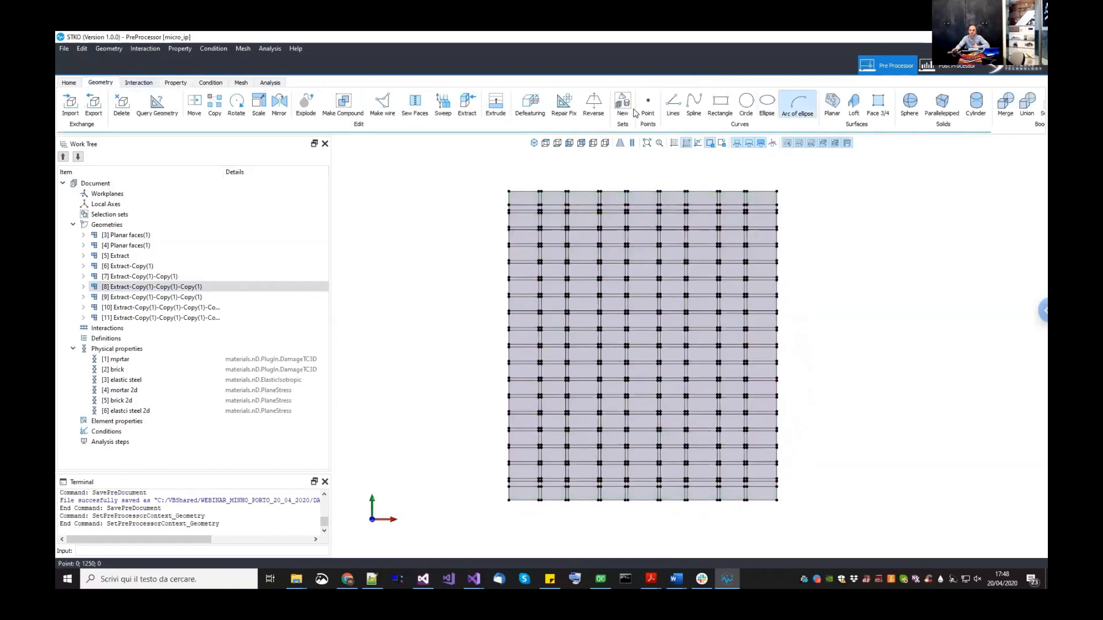
pyautogui.scroll(-1, 795, 105)
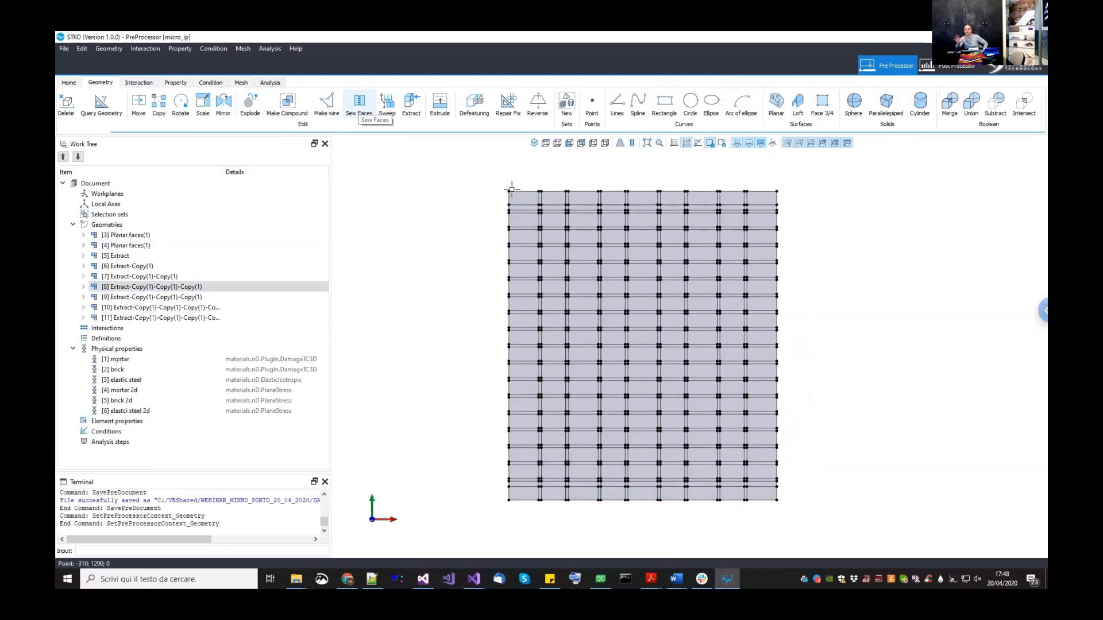
pyautogui.moveTo(484, 170); pyautogui.dragTo(839, 538)
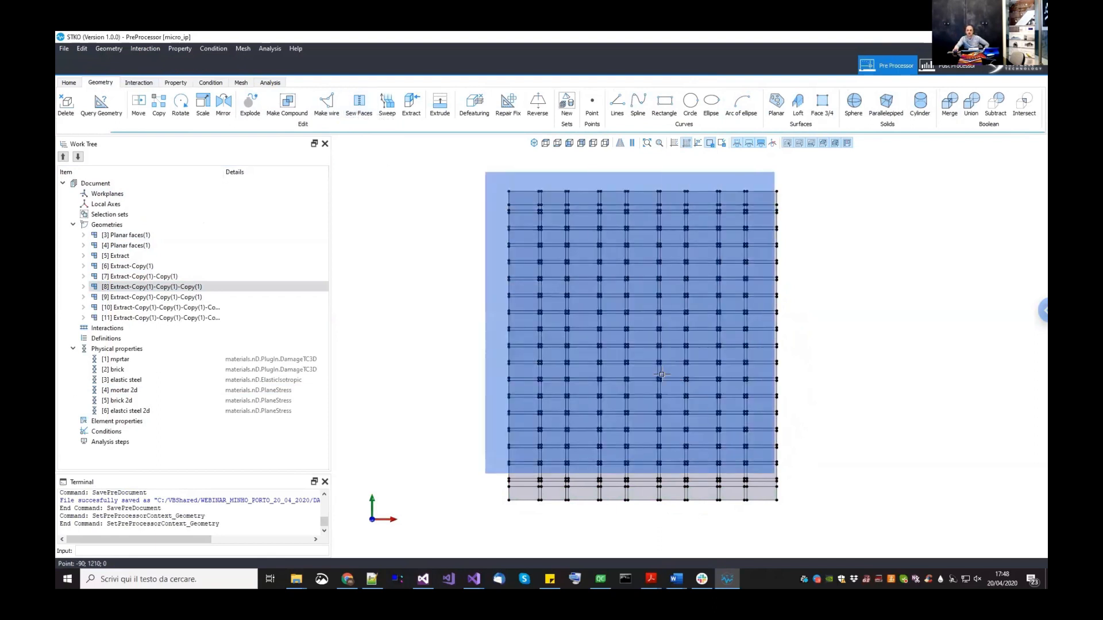
pyautogui.click(360, 107)
pyautogui.click(588, 325)
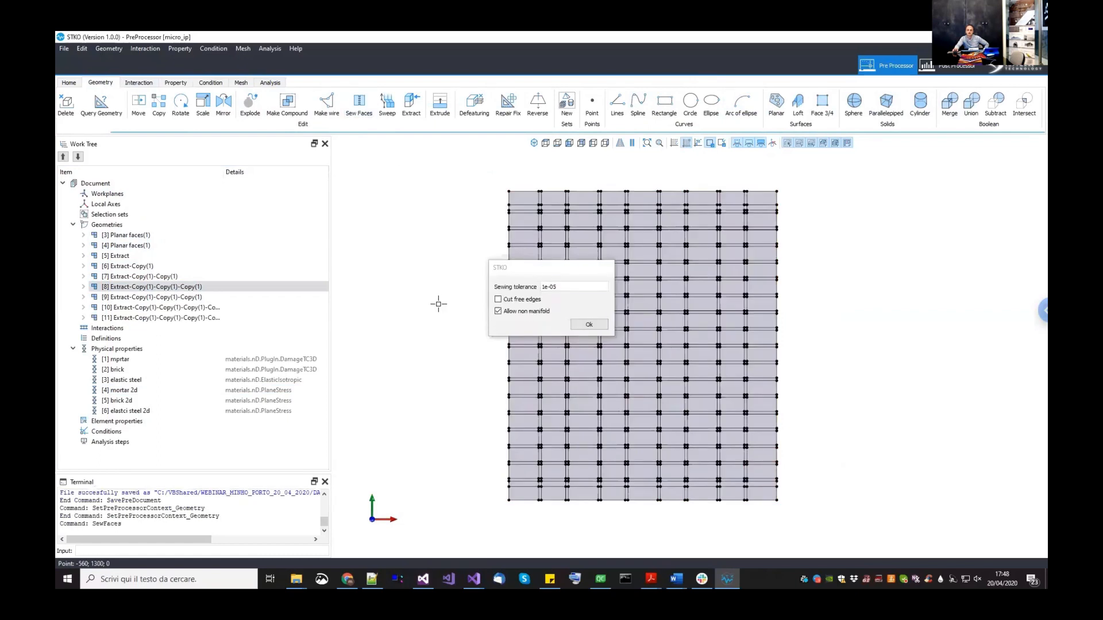
# - Examine the sewn geometry's contents and check its faces' physical property assignments across the wall
pyautogui.click(85, 236)
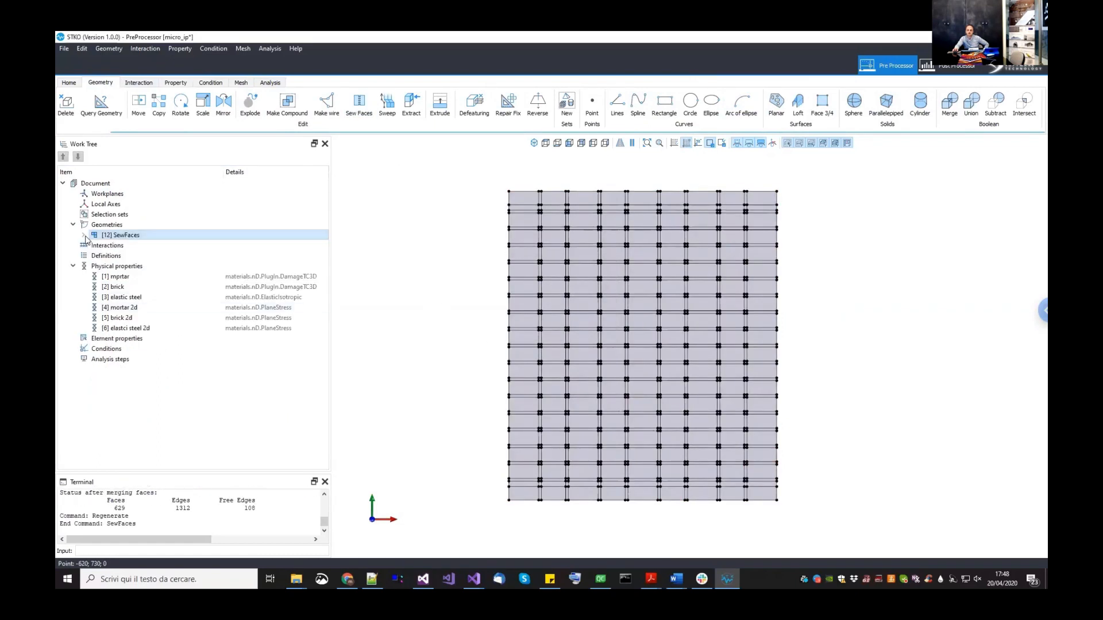
pyautogui.click(127, 236)
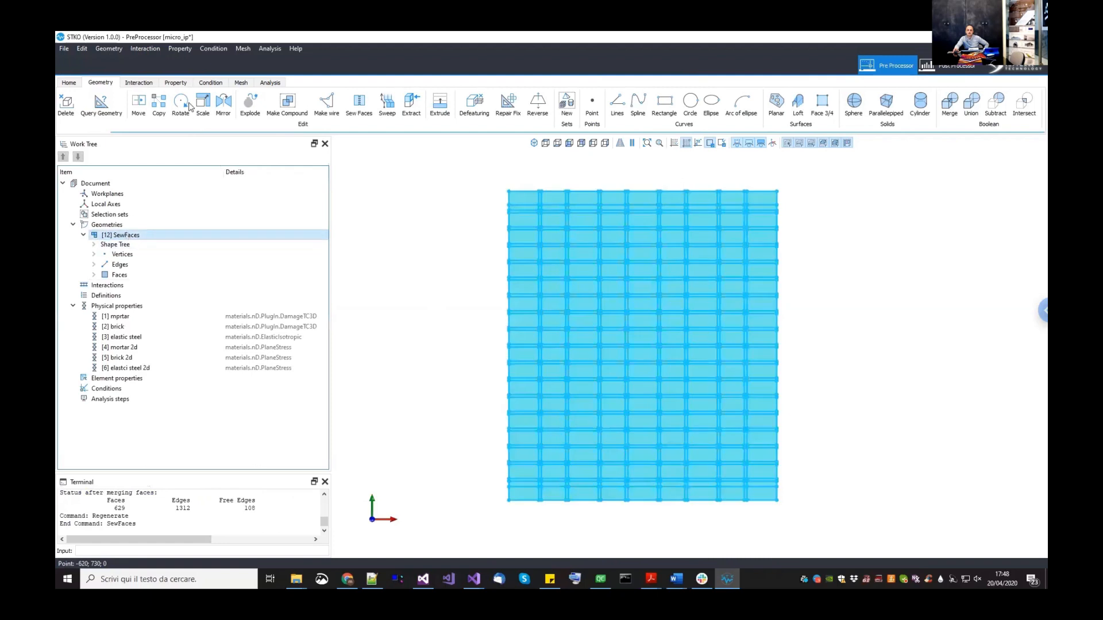
pyautogui.click(179, 83)
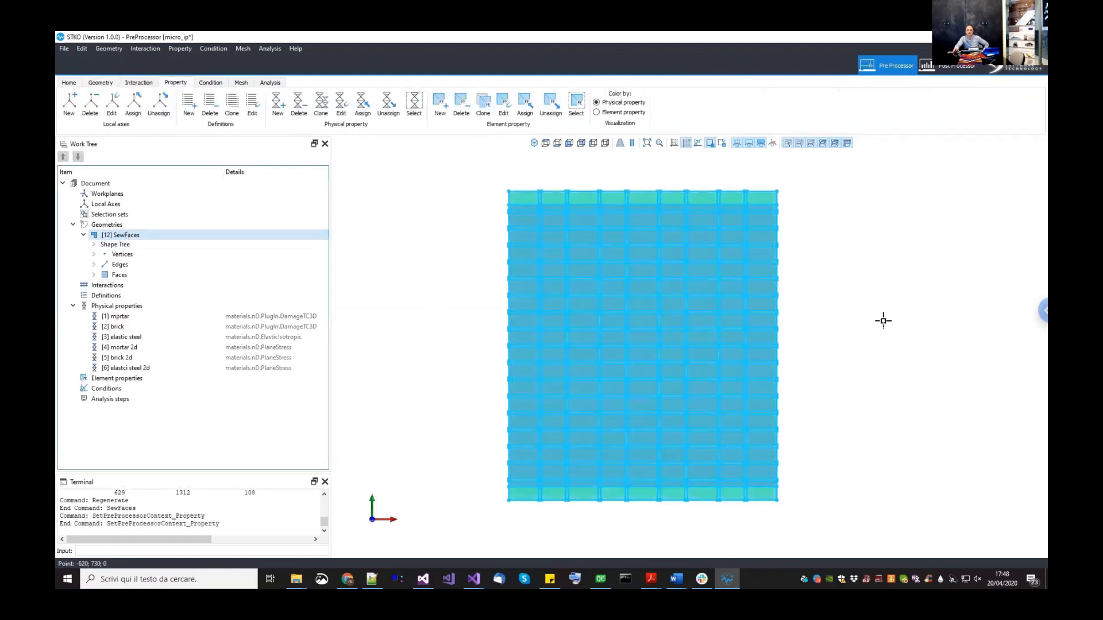
pyautogui.moveTo(896, 341); pyautogui.dragTo(897, 334, button='middle')
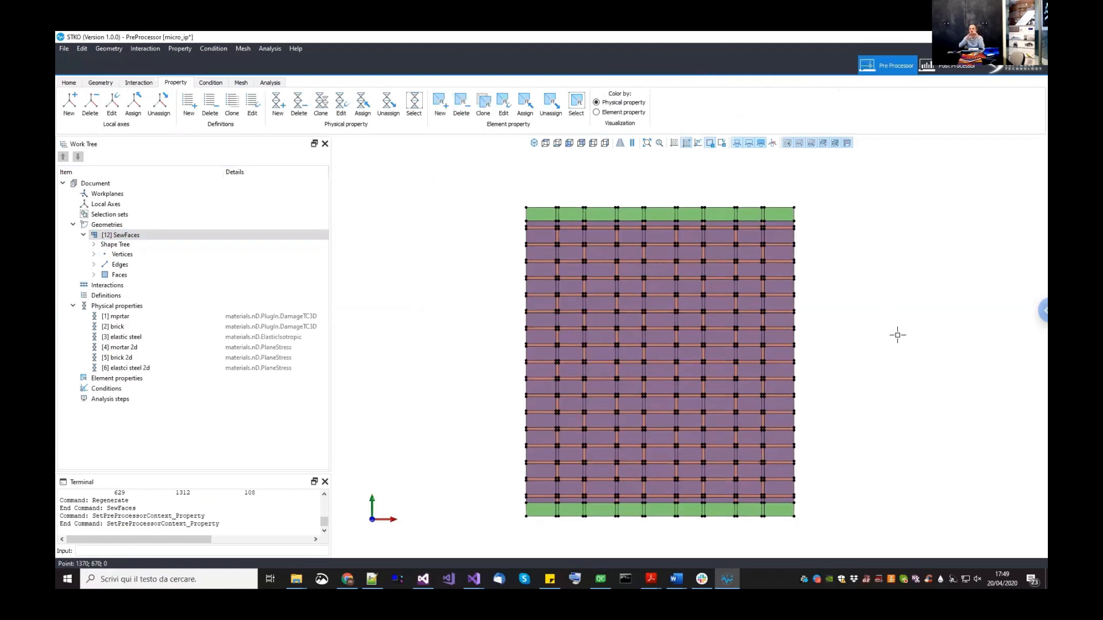
pyautogui.scroll(2, 796, 254)
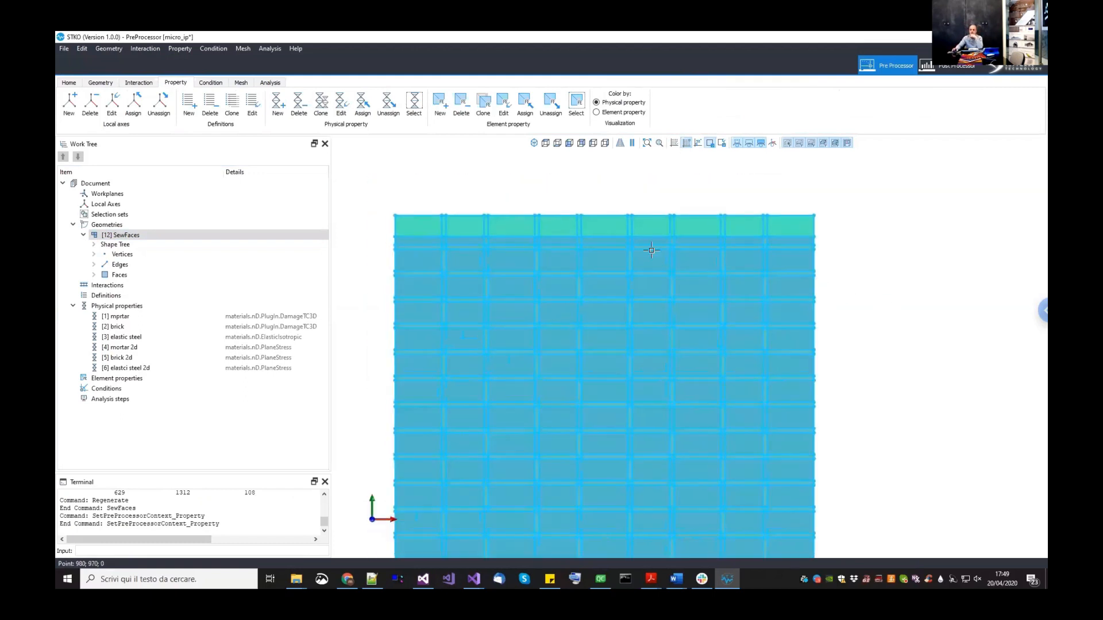
pyautogui.scroll(-2, 499, 276)
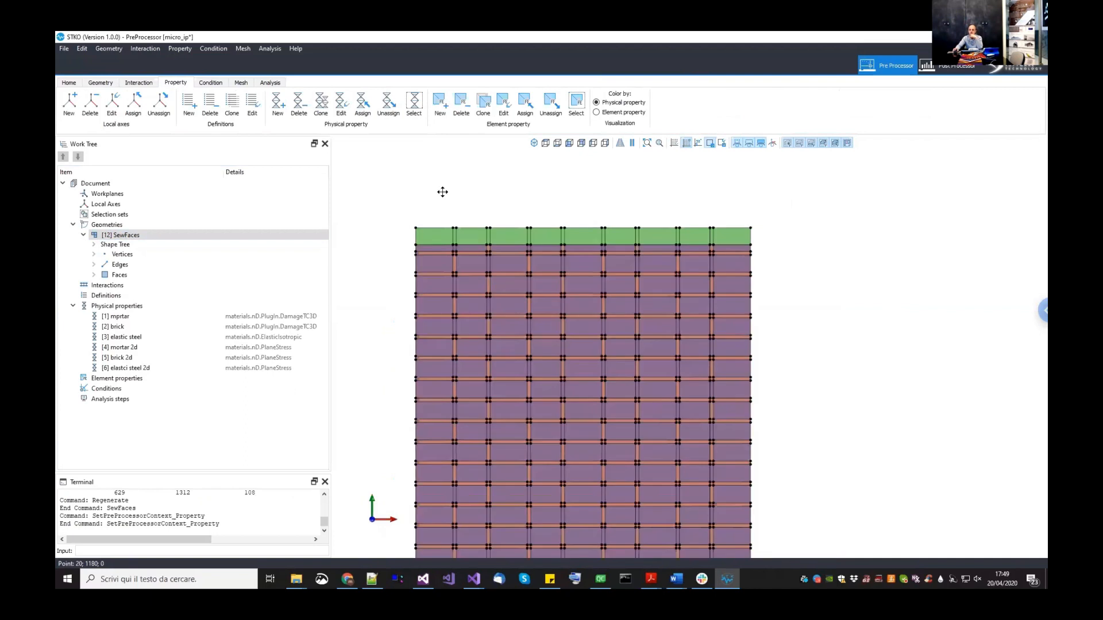
pyautogui.moveTo(442, 192); pyautogui.dragTo(463, 169, button='middle')
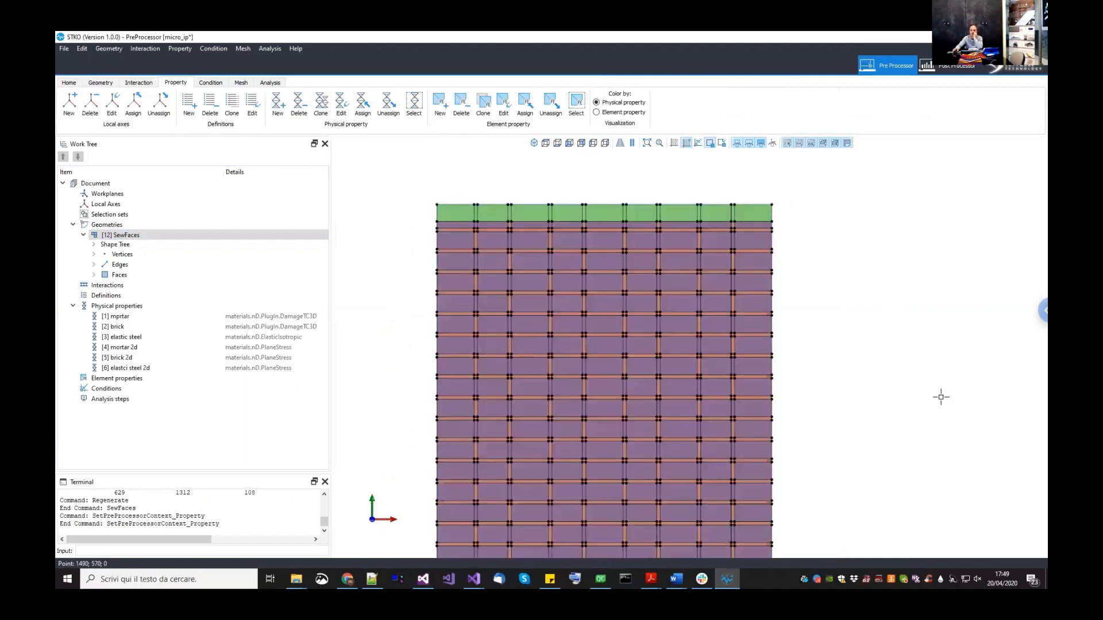
# - Collapse the SewFaces geometry in the work tree and save the document
pyautogui.scroll(-2, 949, 377)
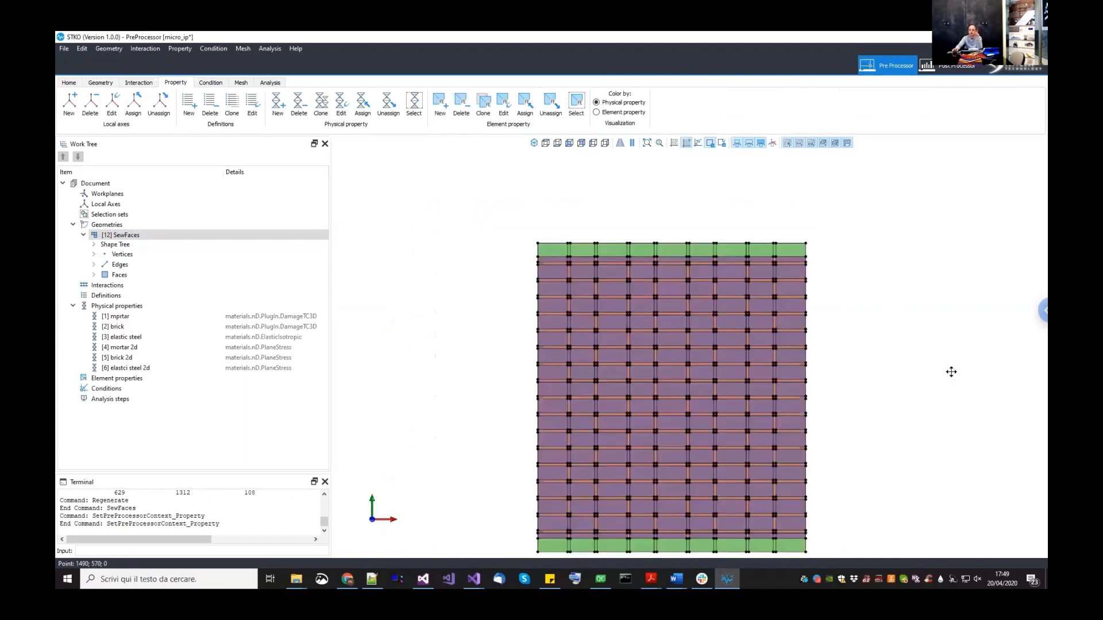
pyautogui.click(84, 238)
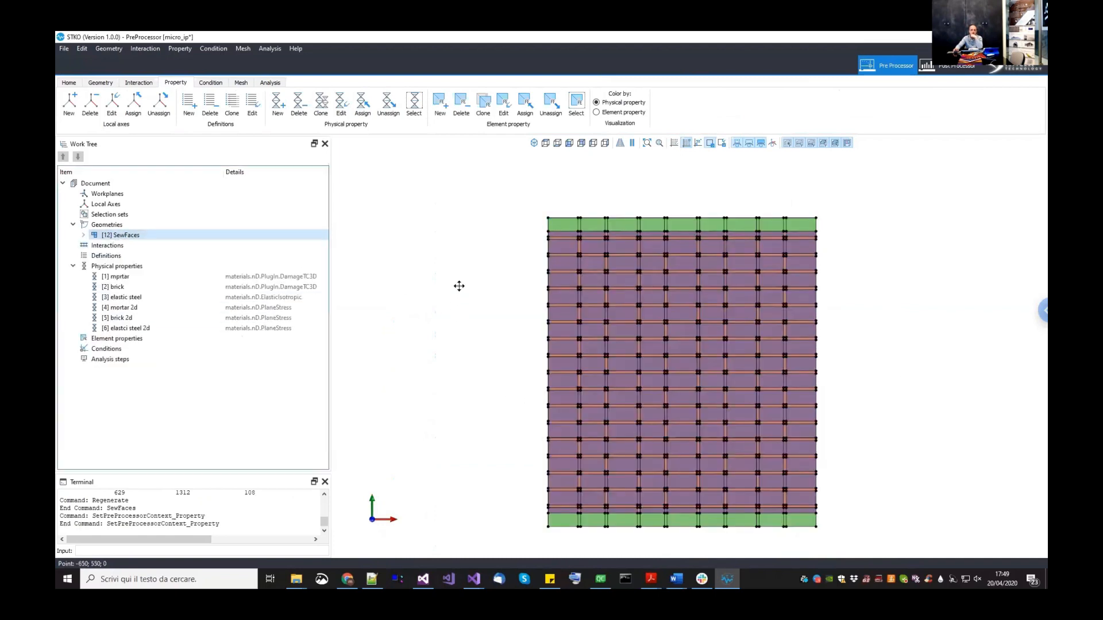
pyautogui.click(64, 49)
pyautogui.click(78, 85)
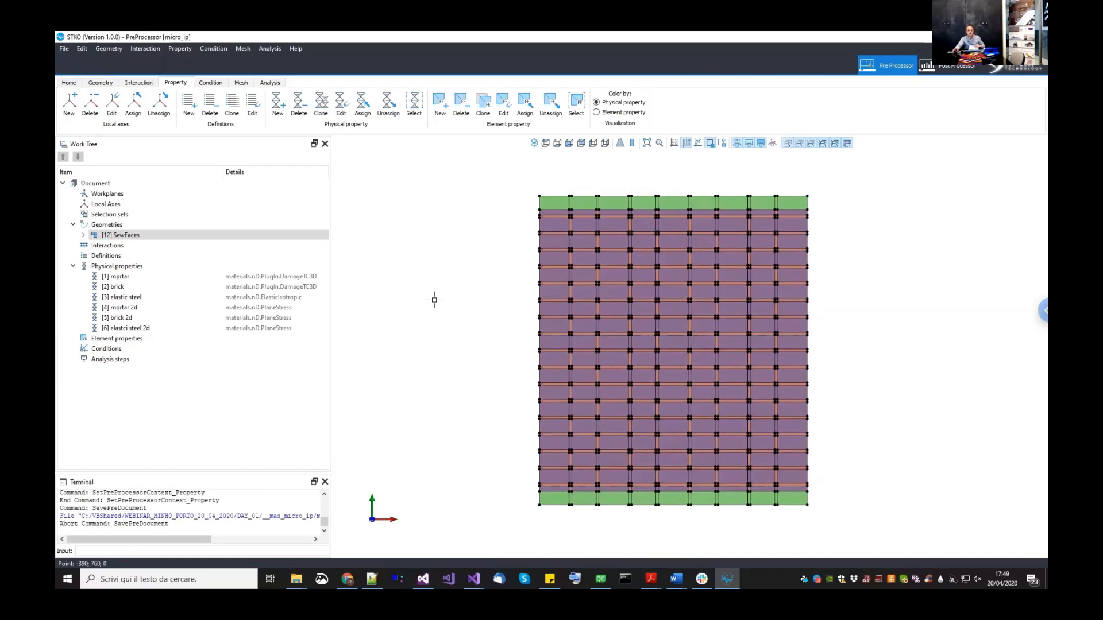
pyautogui.moveTo(439, 306)
pyautogui.mouseDown(button='middle')
pyautogui.moveTo(445, 299)
pyautogui.moveTo(432, 299)
pyautogui.mouseUp(button='middle')
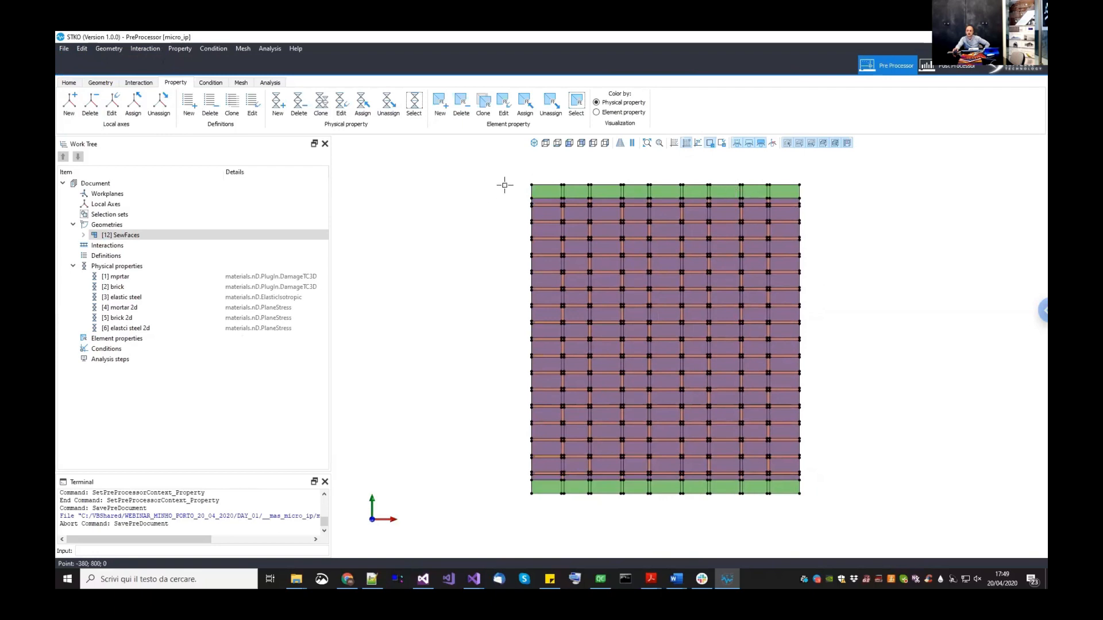
pyautogui.hotkey('ctrl', 'a')
pyautogui.press('Escape')
pyautogui.hotkey('ctrl', 'a')
pyautogui.press('Escape')
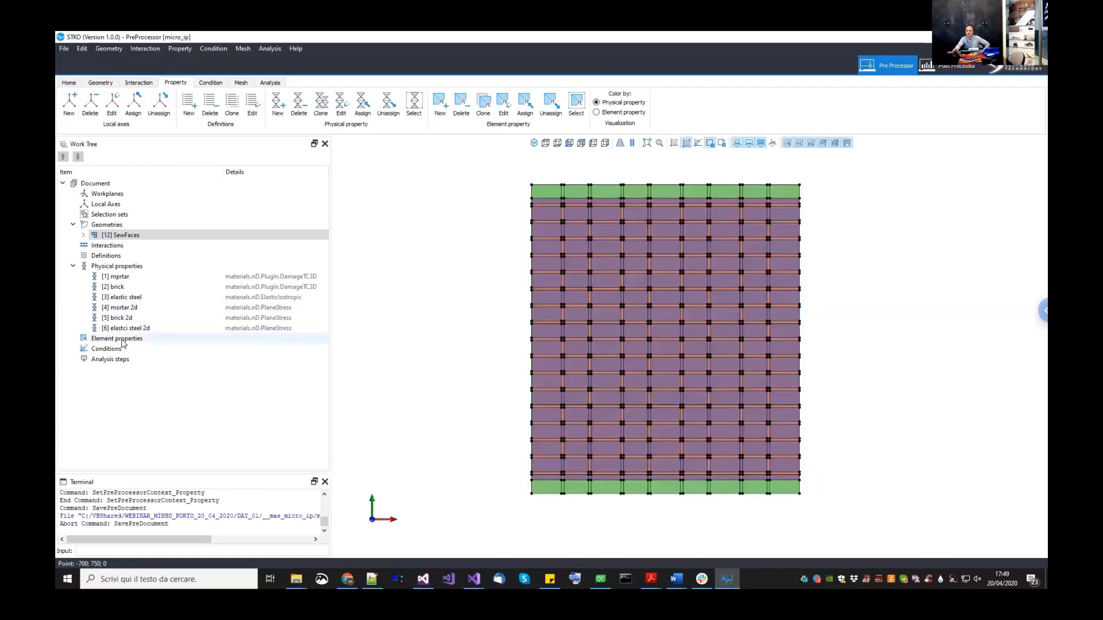
# - Create a new element property named quad, using the quad model from the quadrilateral elements
pyautogui.rightClick(126, 343)
pyautogui.click(142, 347)
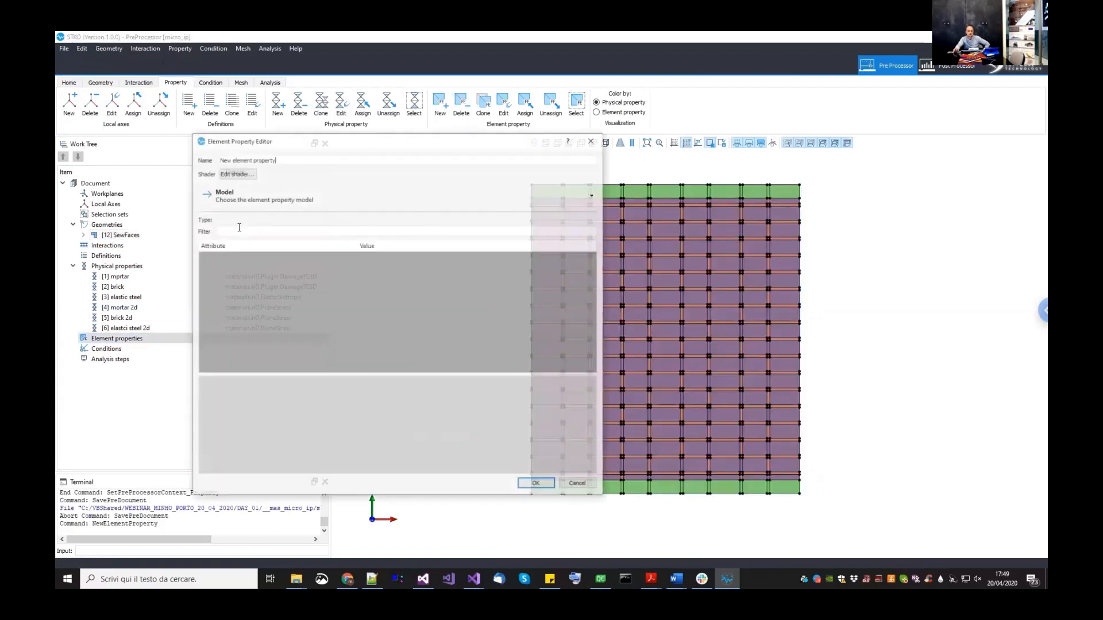
pyautogui.moveTo(272, 161); pyautogui.dragTo(159, 162)
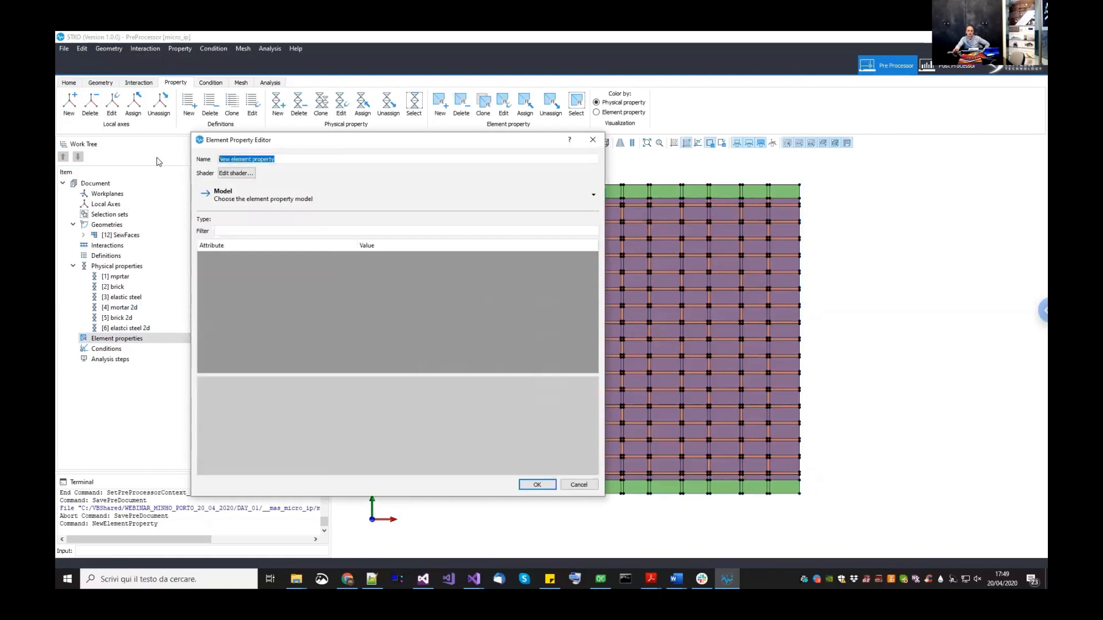
pyautogui.write('quad')
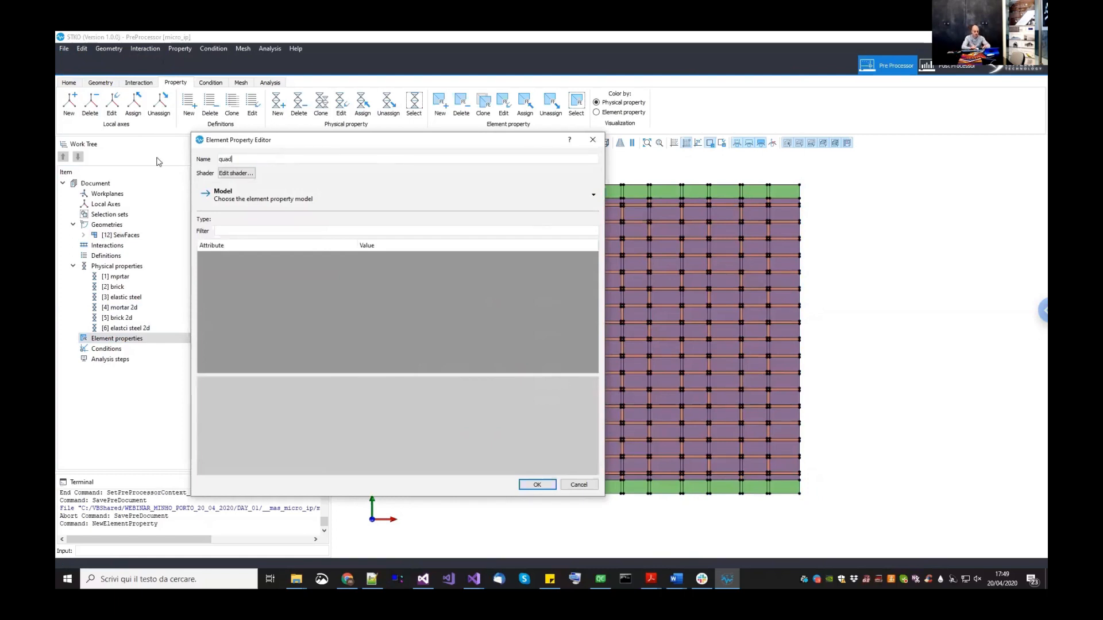
pyautogui.click(244, 198)
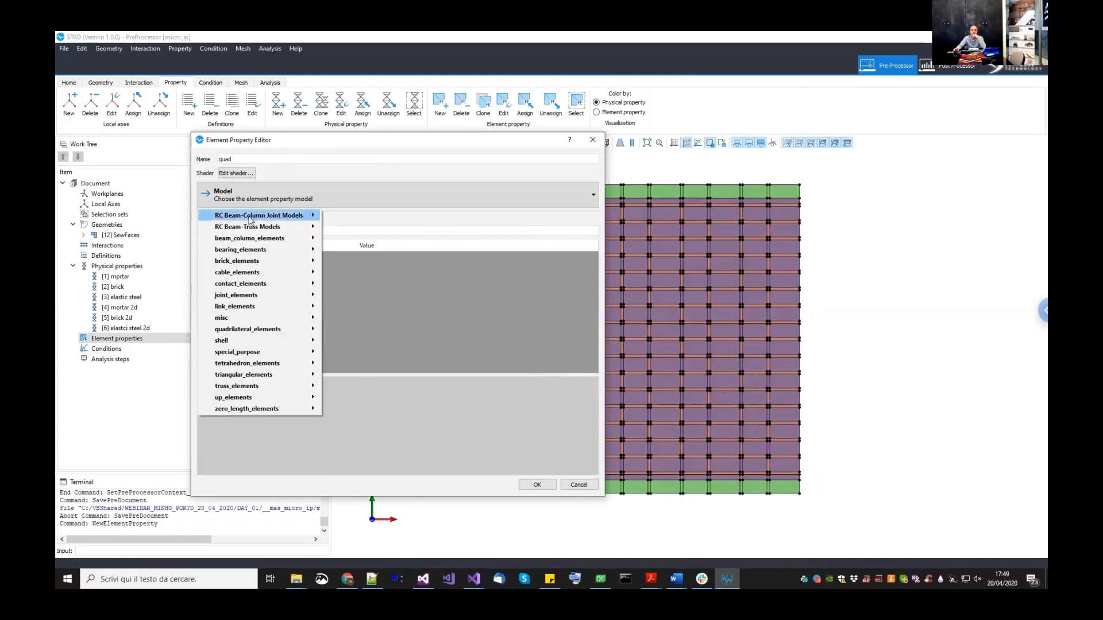
pyautogui.moveTo(270, 330)
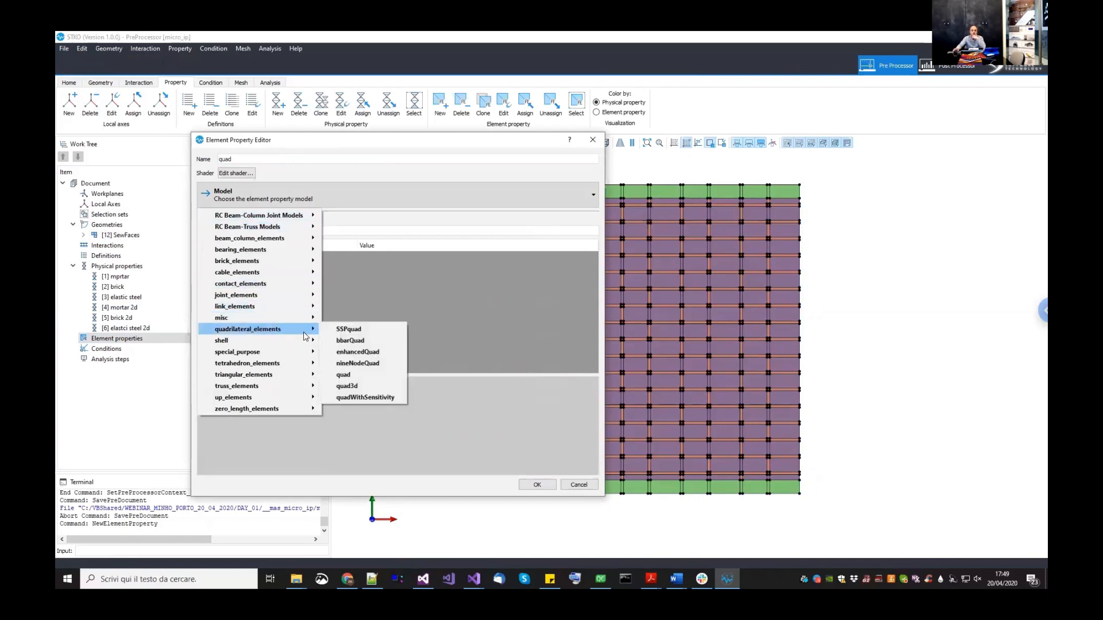
pyautogui.click(348, 375)
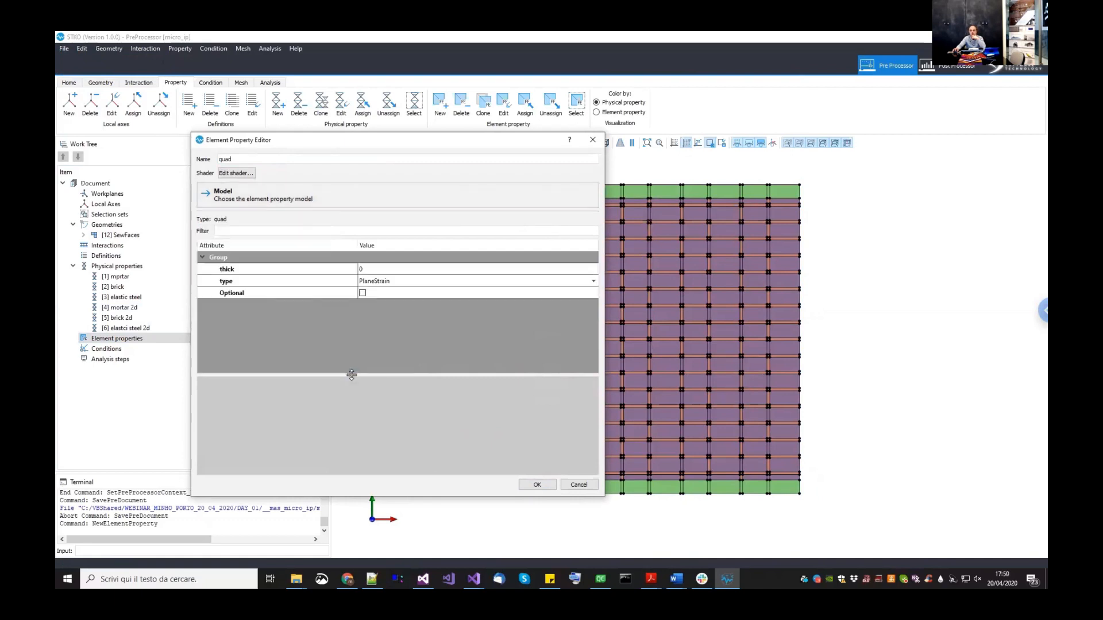
# - Set the quad element property to type PlaneStress with a thickness of 100 and confirm it
pyautogui.click(388, 281)
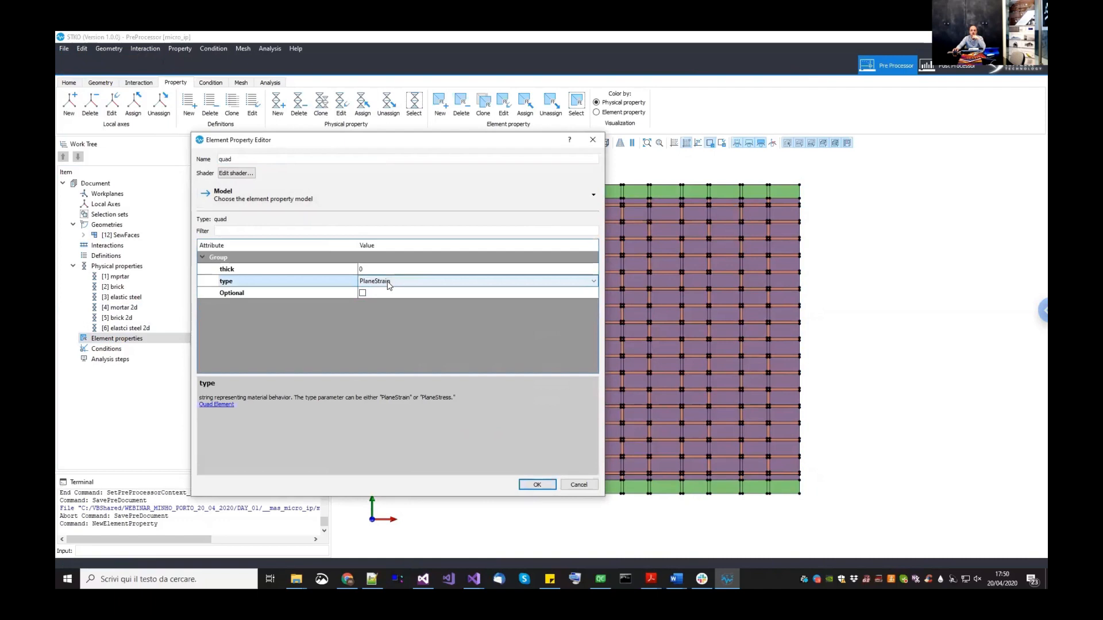
pyautogui.click(389, 282)
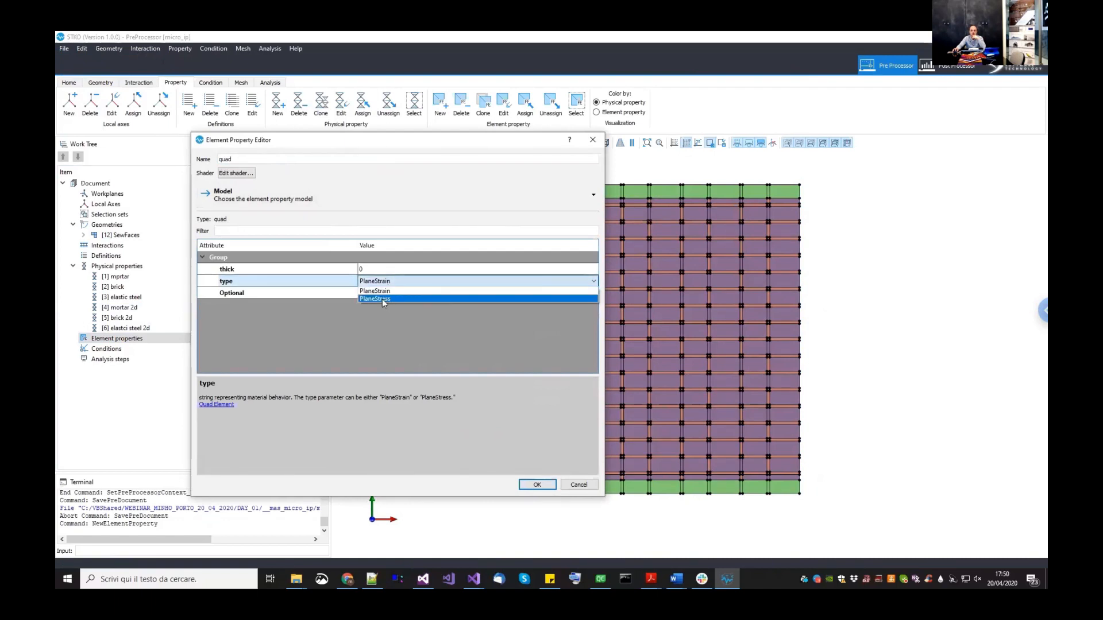
pyautogui.click(382, 298)
pyautogui.doubleClick(386, 270)
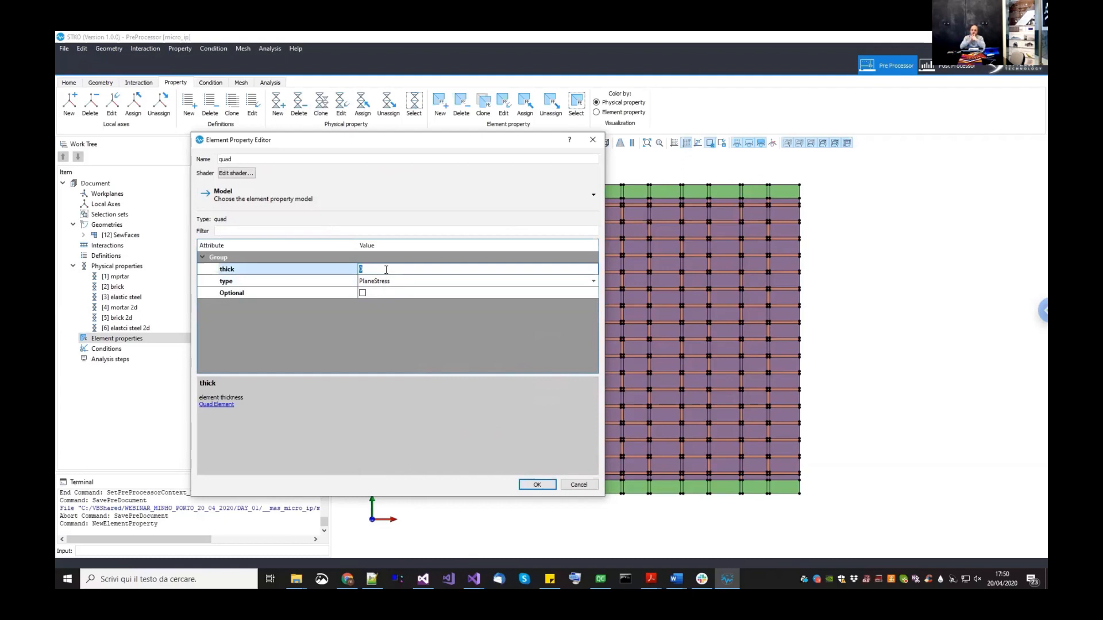
pyautogui.write('100')
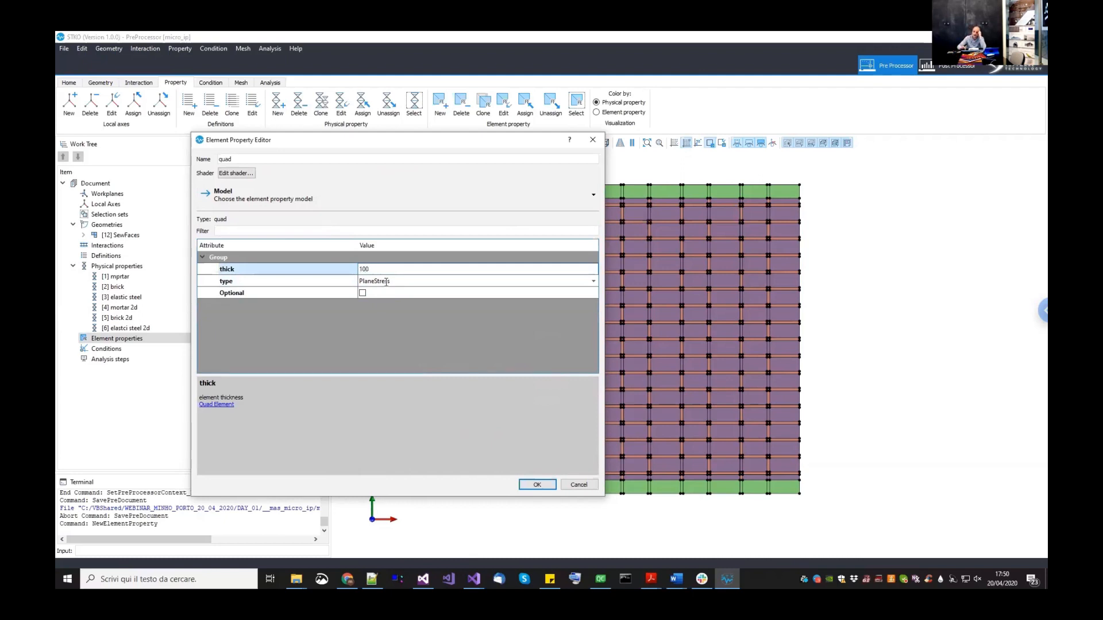
pyautogui.click(385, 319)
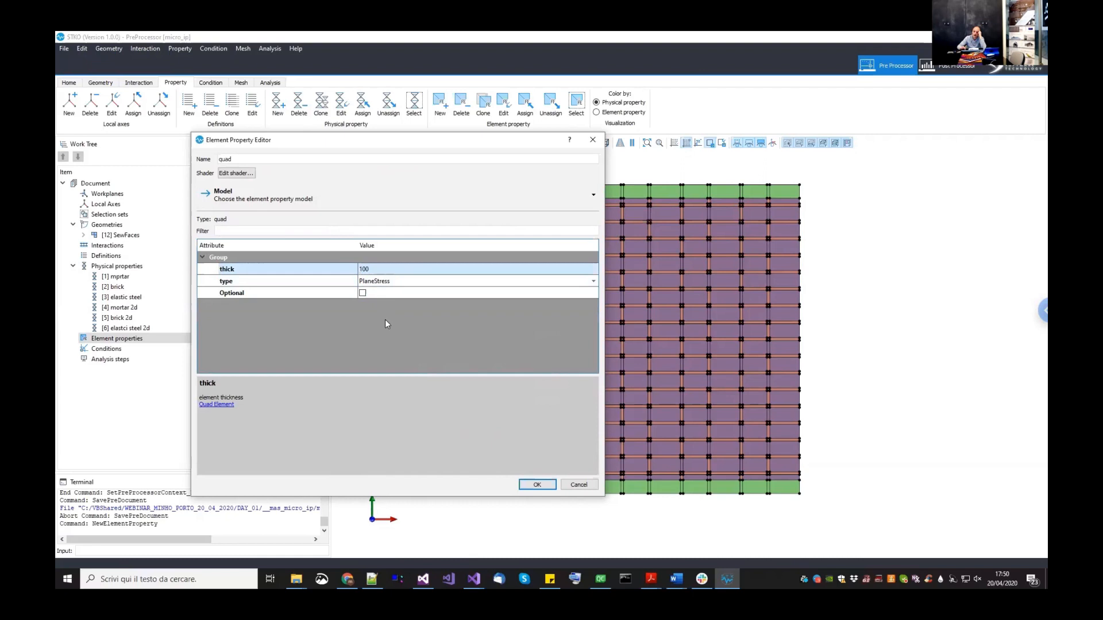
pyautogui.click(537, 485)
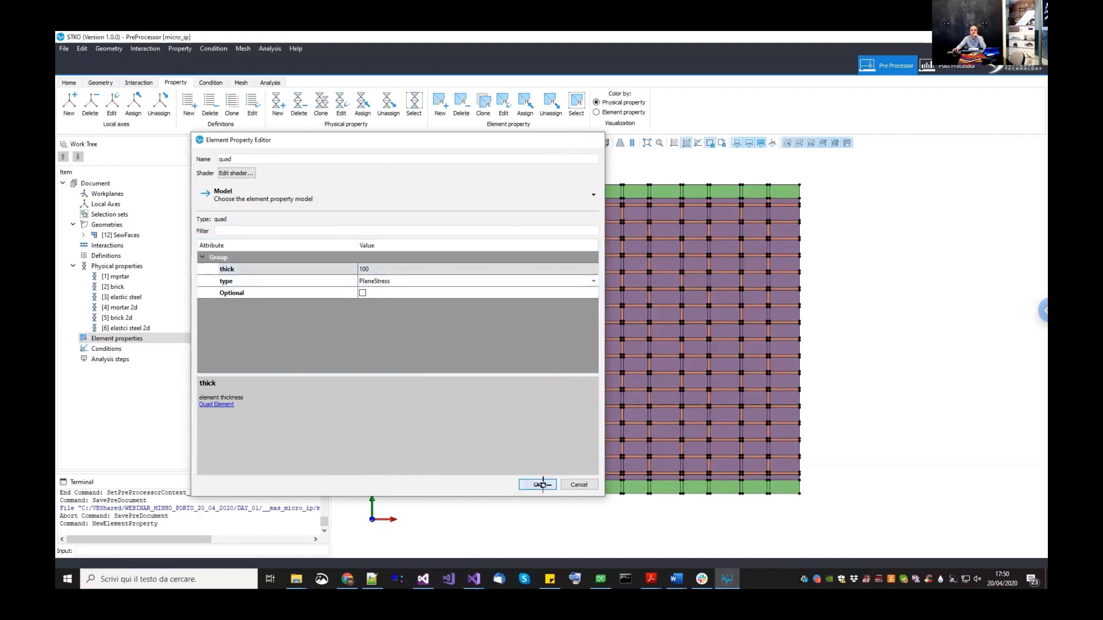
# - Color the model by element property and assign the quad element property to the entire wall geometry
pyautogui.click(122, 348)
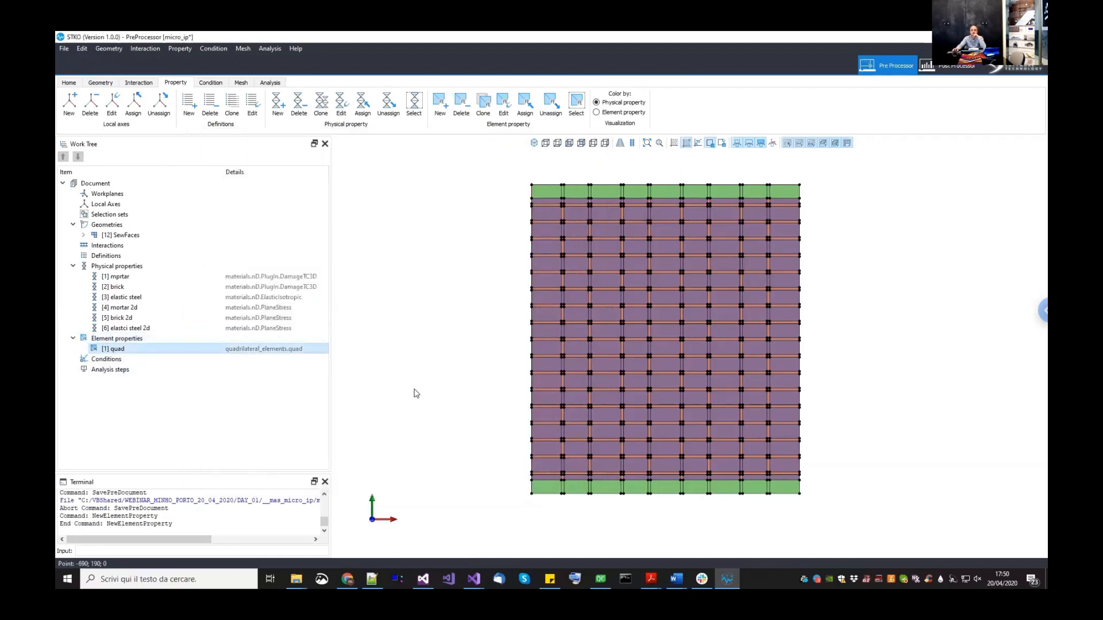
pyautogui.moveTo(421, 305); pyautogui.dragTo(416, 310, button='middle')
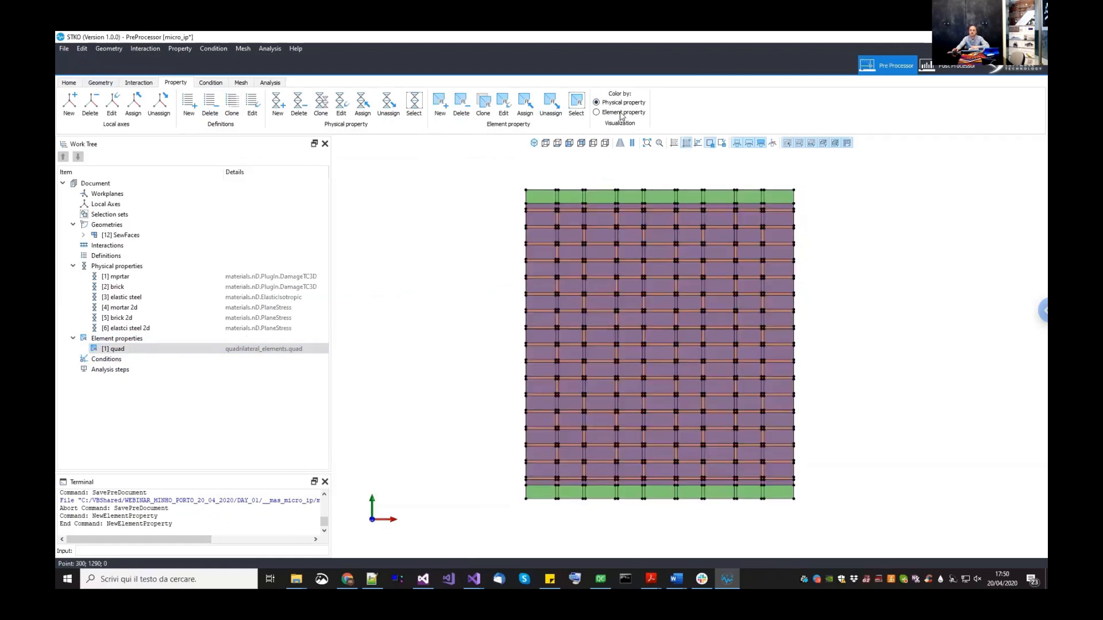
pyautogui.click(597, 112)
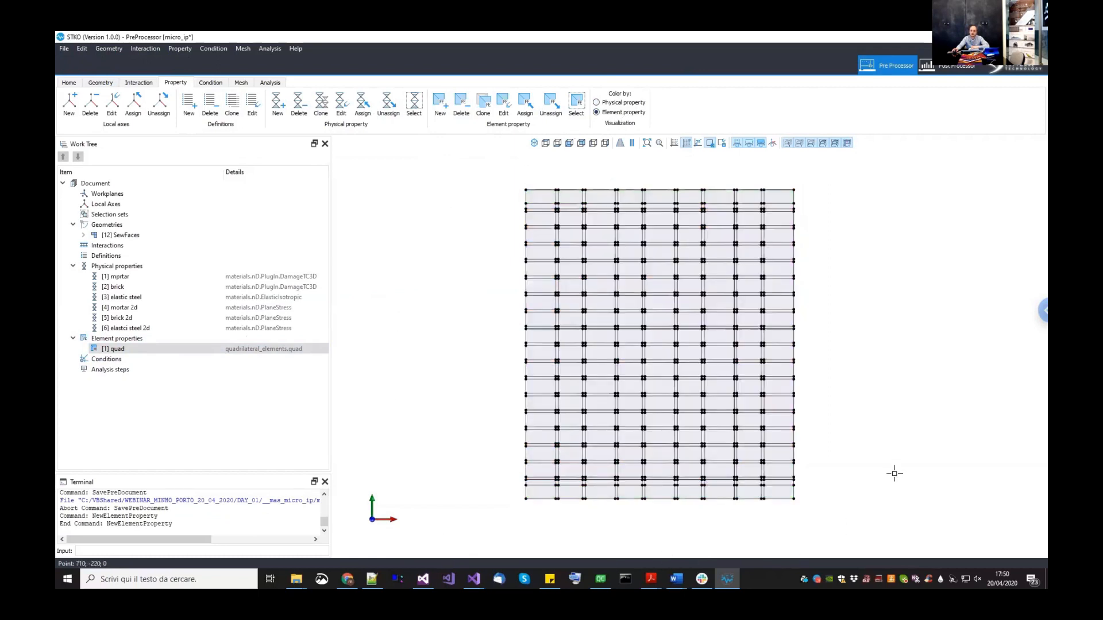
pyautogui.click(665, 435)
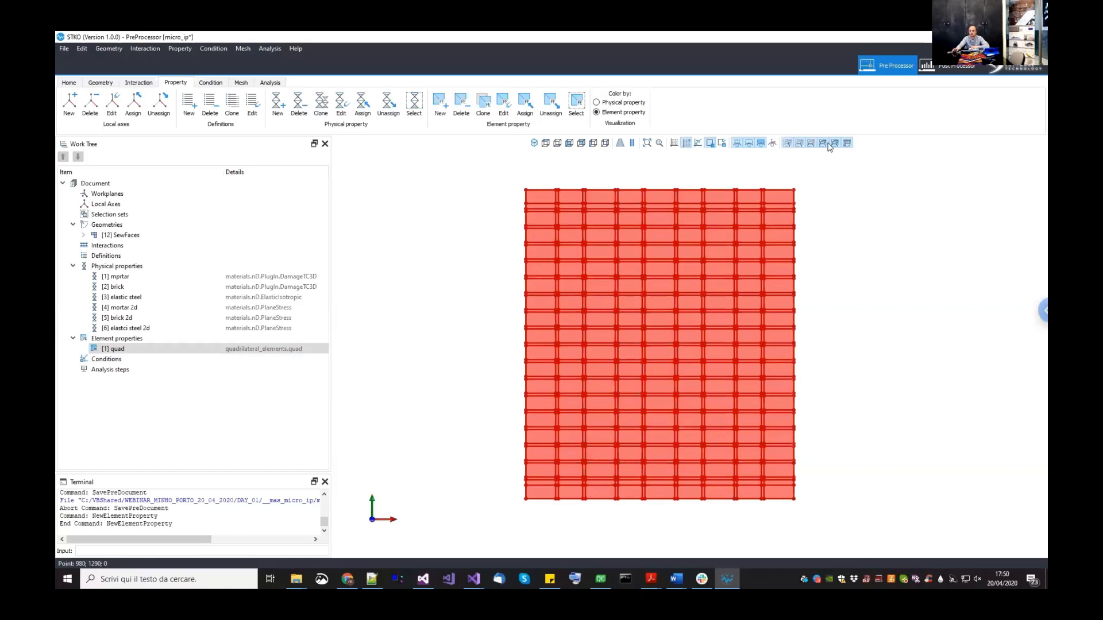
pyautogui.click(195, 349)
pyautogui.moveTo(194, 349); pyautogui.dragTo(423, 320)
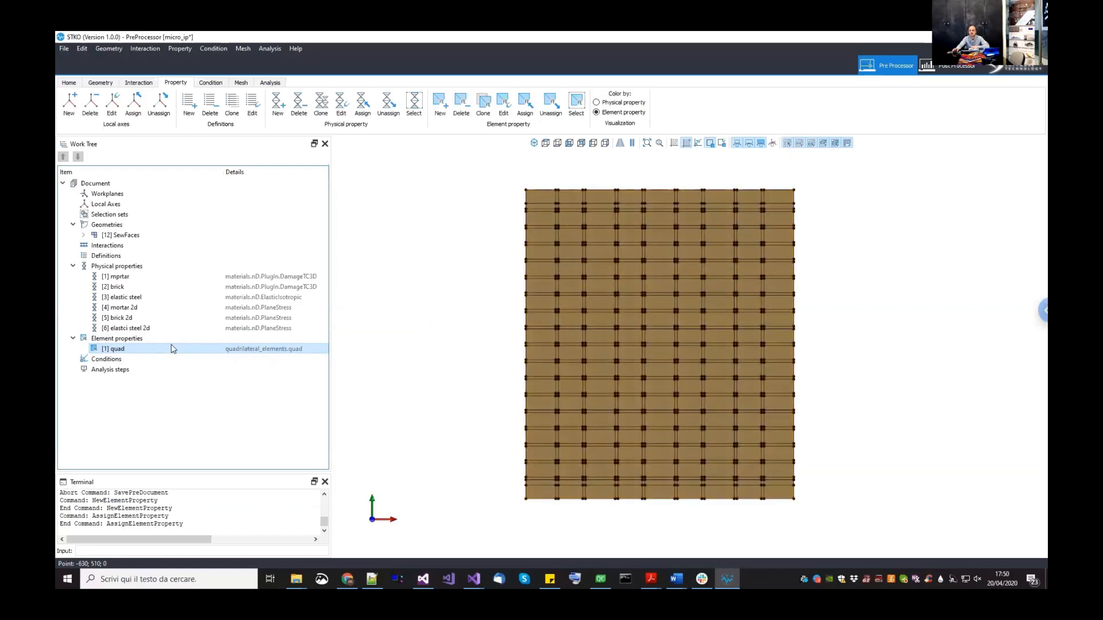
# - Color the model by physical property and save the document
pyautogui.click(630, 103)
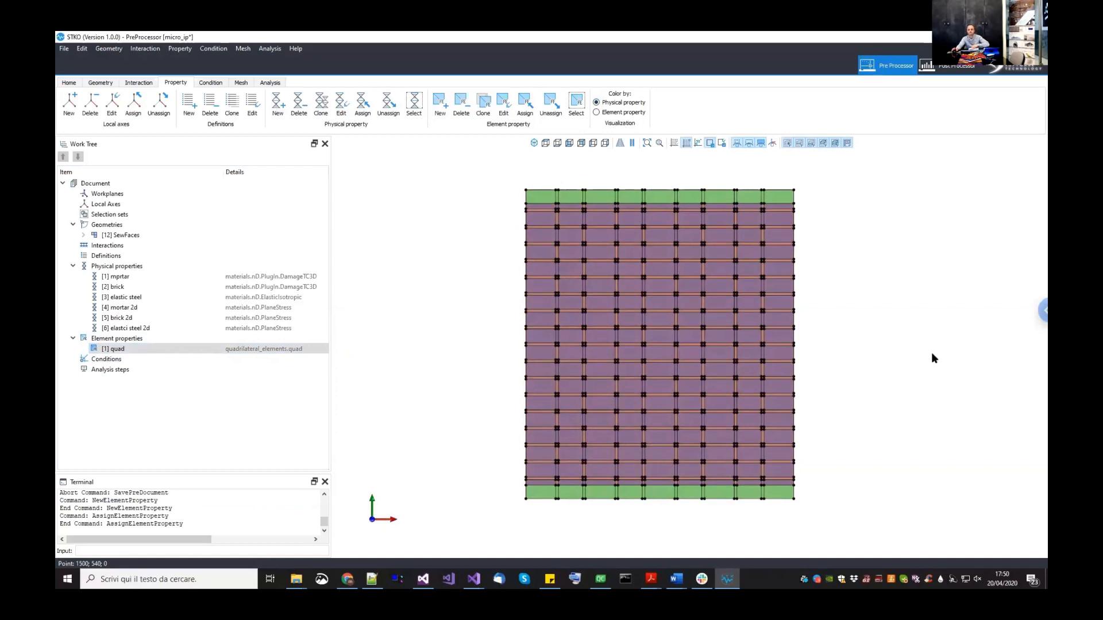
pyautogui.hotkey('ctrl', 's')
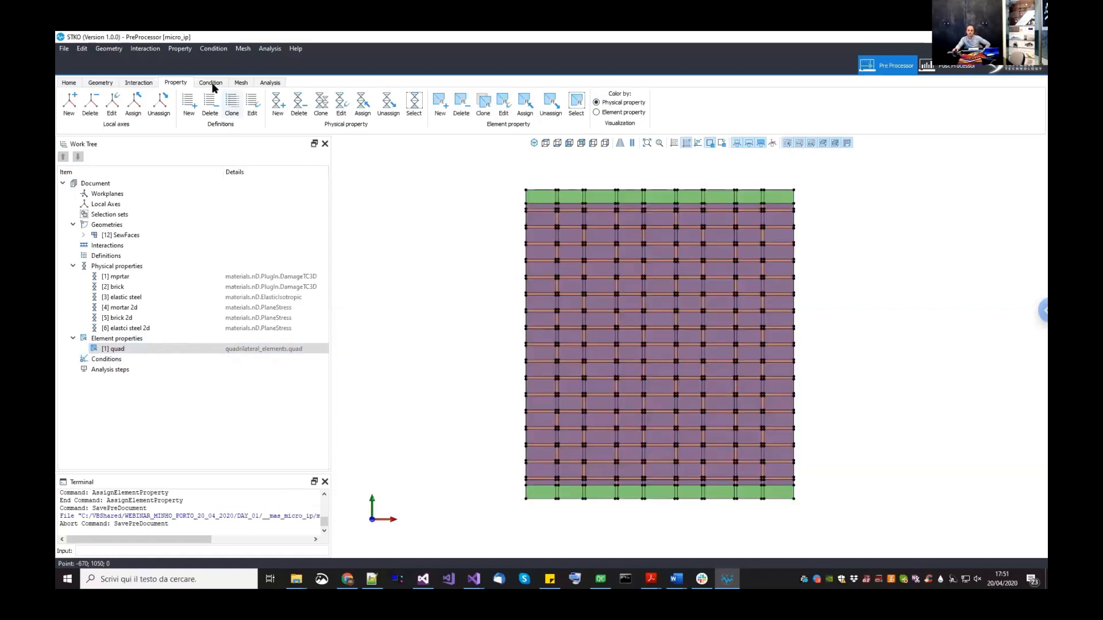
# - Create a new condition named "fix base" using the single-point (sp) fix constraint model
pyautogui.click(211, 83)
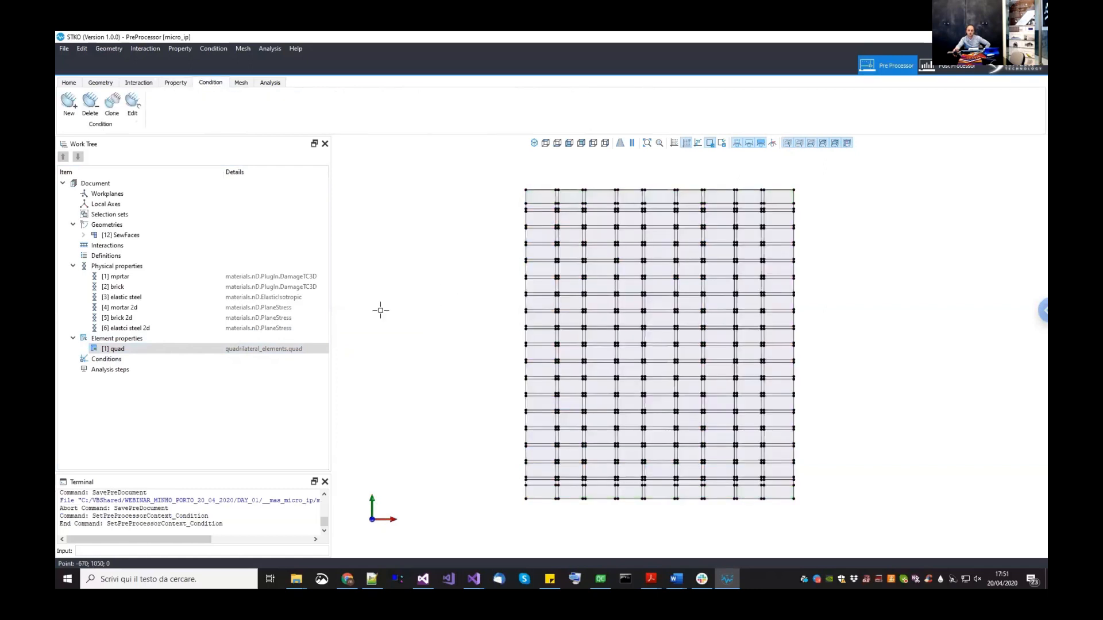
pyautogui.moveTo(538, 419); pyautogui.dragTo(531, 400, button='middle')
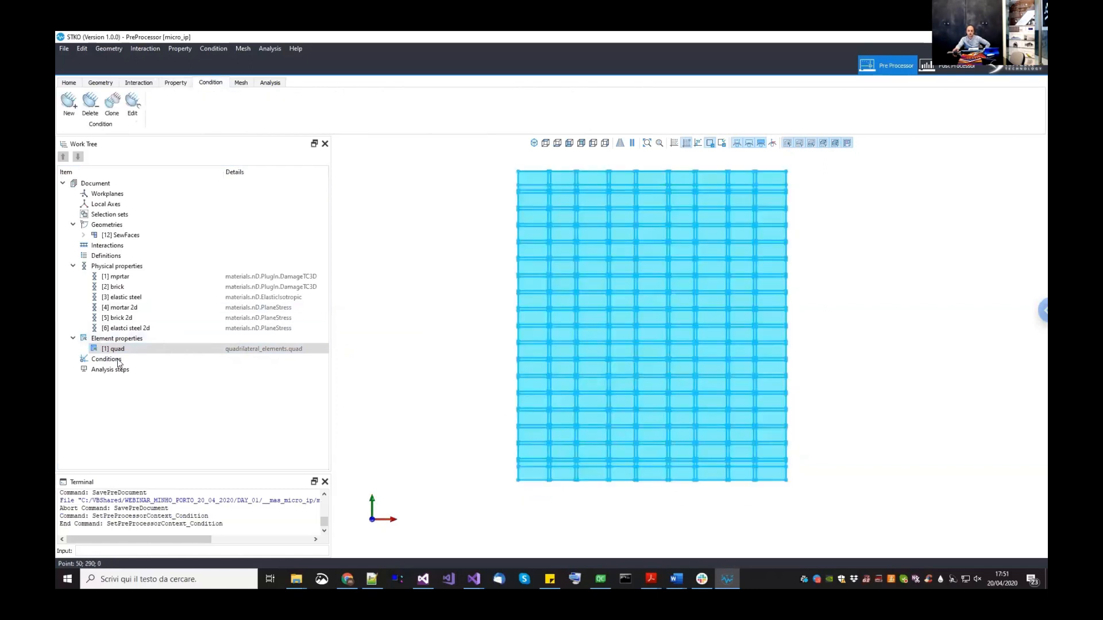
pyautogui.click(122, 360)
pyautogui.rightClick(131, 365)
pyautogui.click(141, 369)
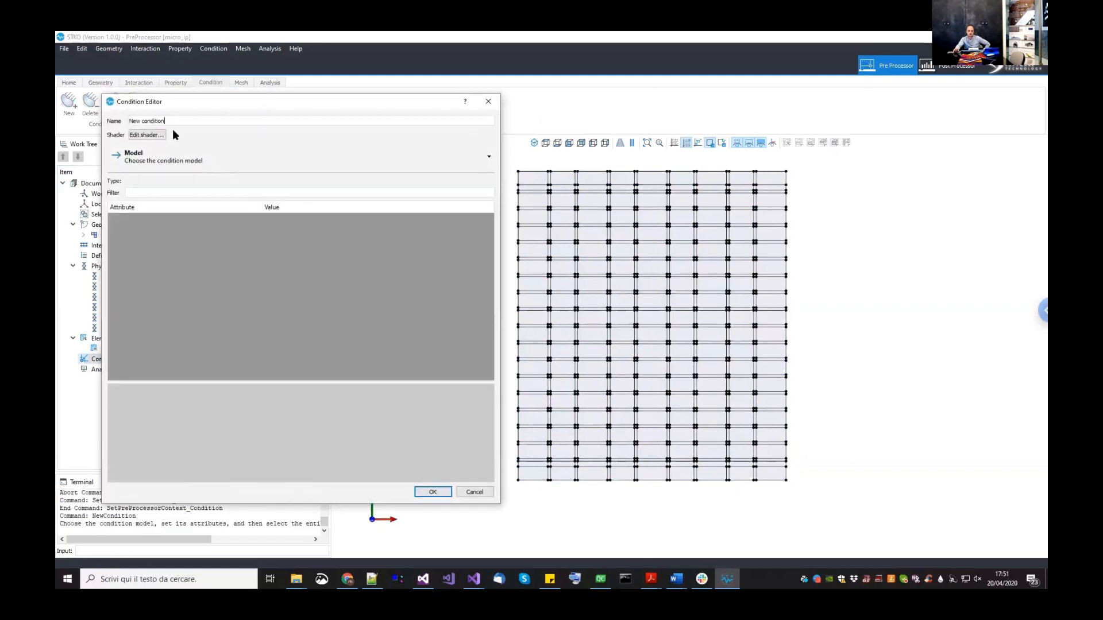
pyautogui.moveTo(174, 121); pyautogui.dragTo(100, 121)
pyautogui.write('fix base')
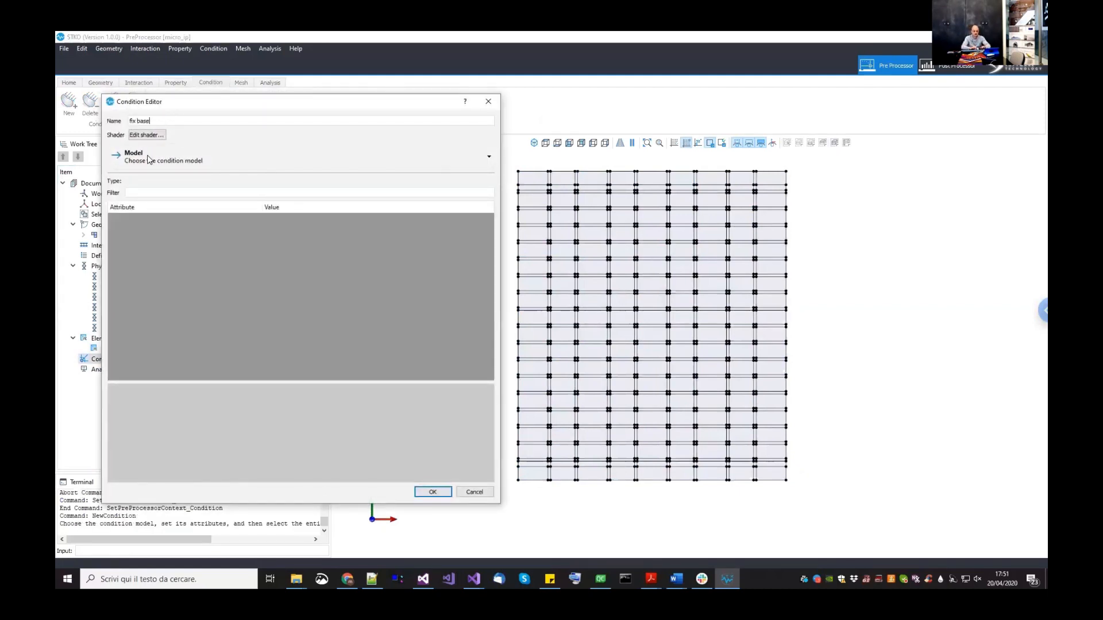
pyautogui.click(148, 160)
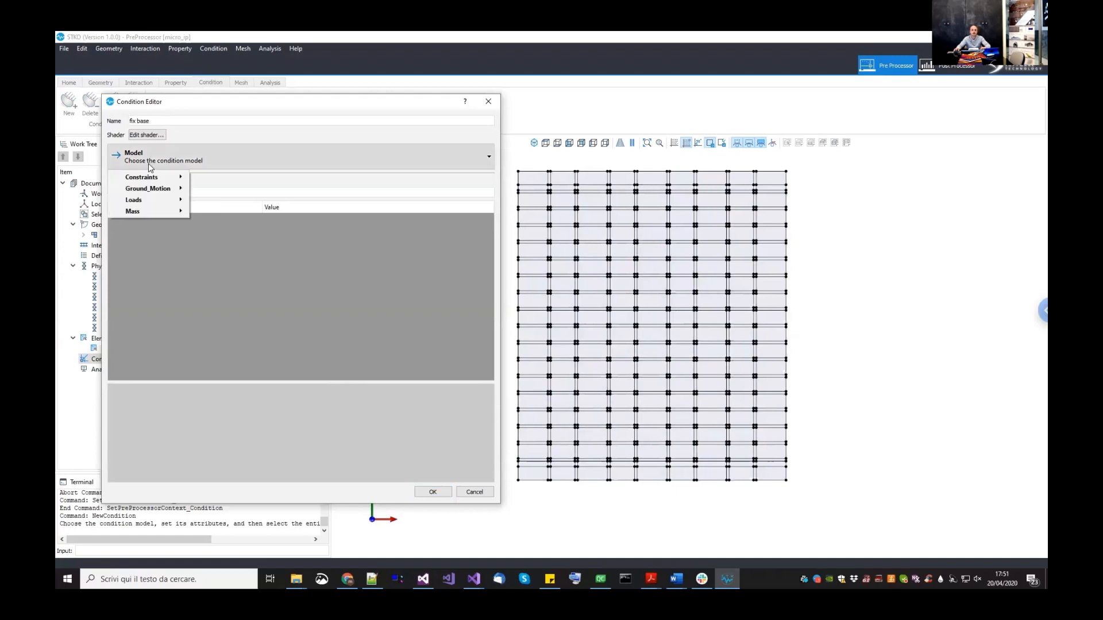
pyautogui.moveTo(176, 177)
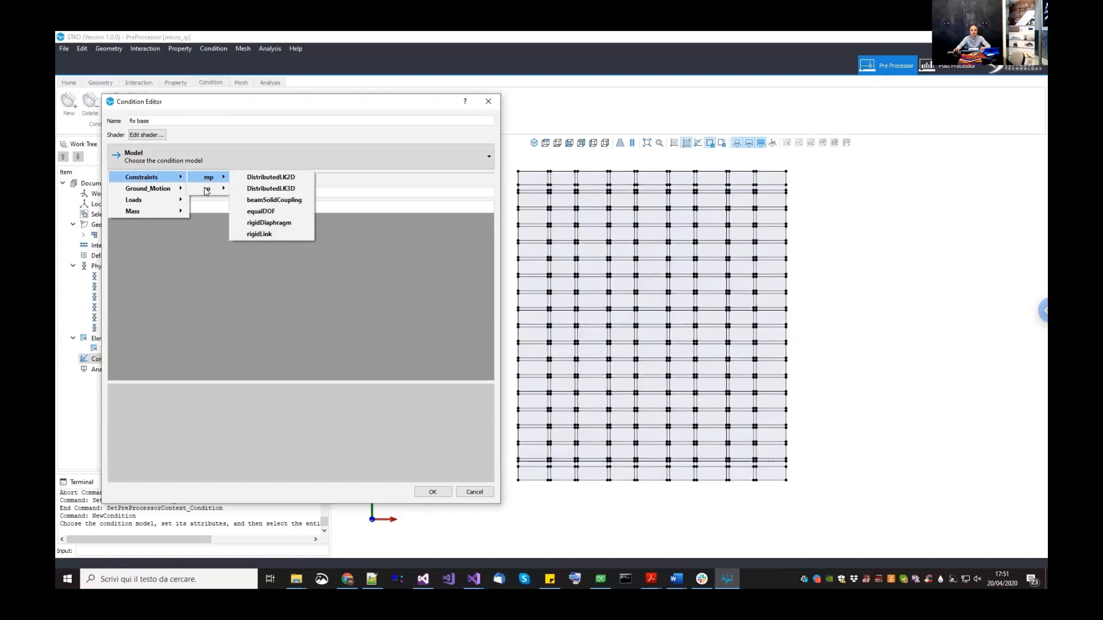
pyautogui.moveTo(208, 189)
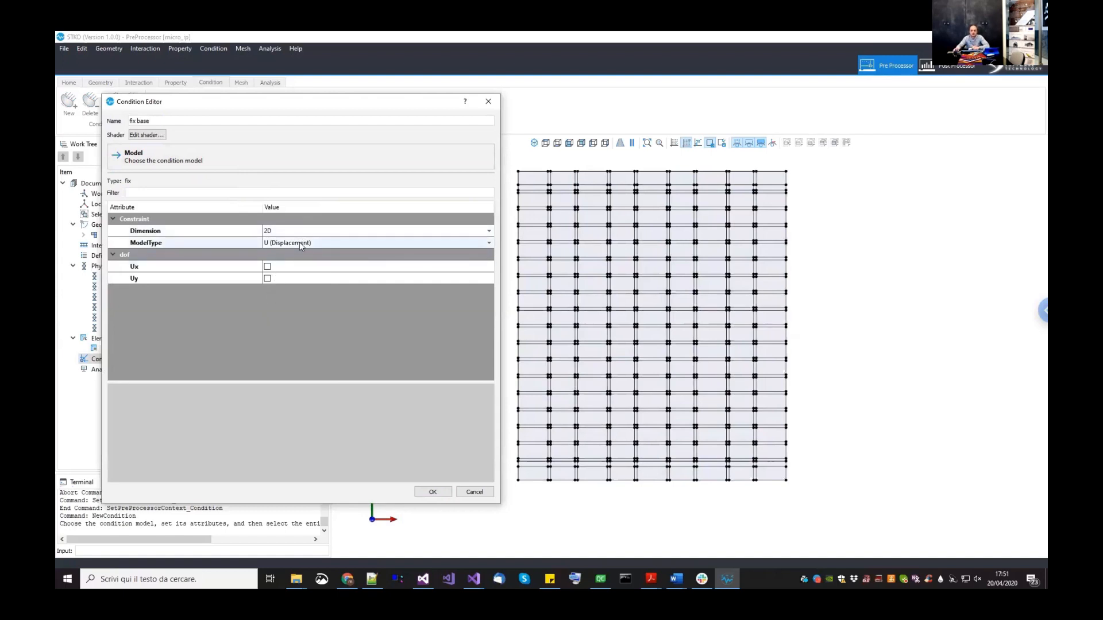
# - Constrain Ux and Uy in the fix base condition and apply it to all edges along the wall's base
pyautogui.click(295, 266)
pyautogui.click(293, 282)
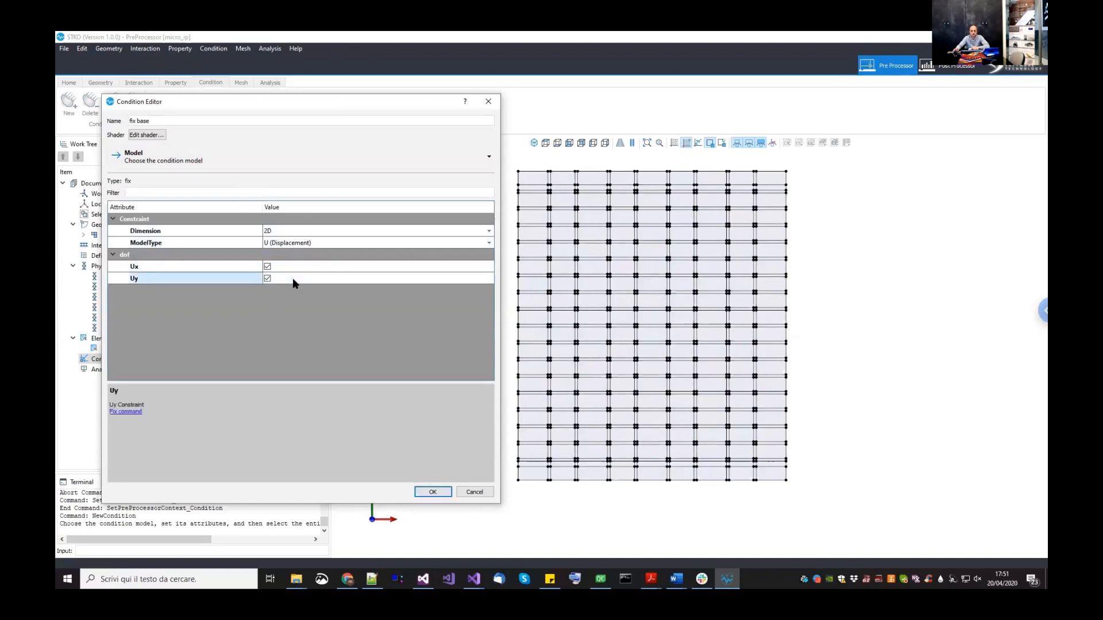
pyautogui.moveTo(653, 441); pyautogui.dragTo(659, 422, button='middle')
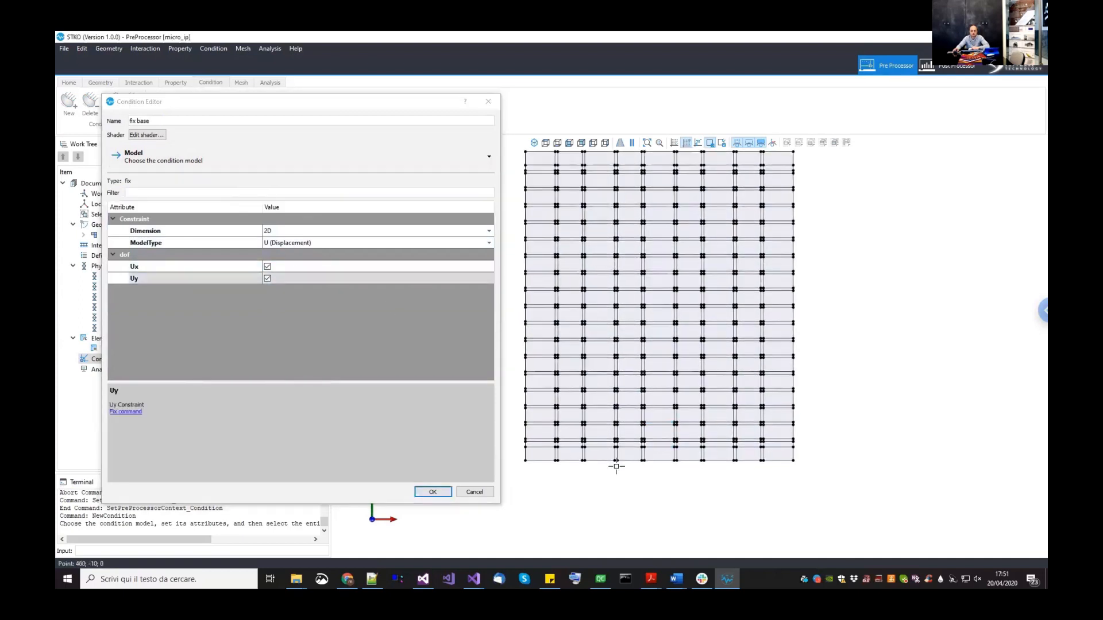
pyautogui.moveTo(509, 458); pyautogui.dragTo(816, 486)
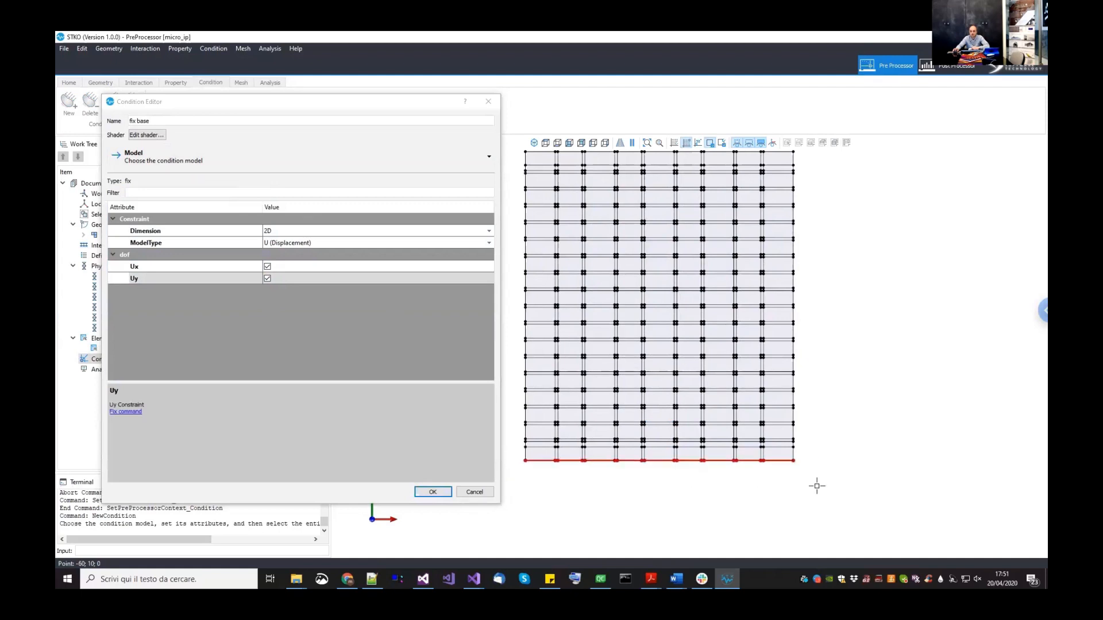
pyautogui.click(432, 492)
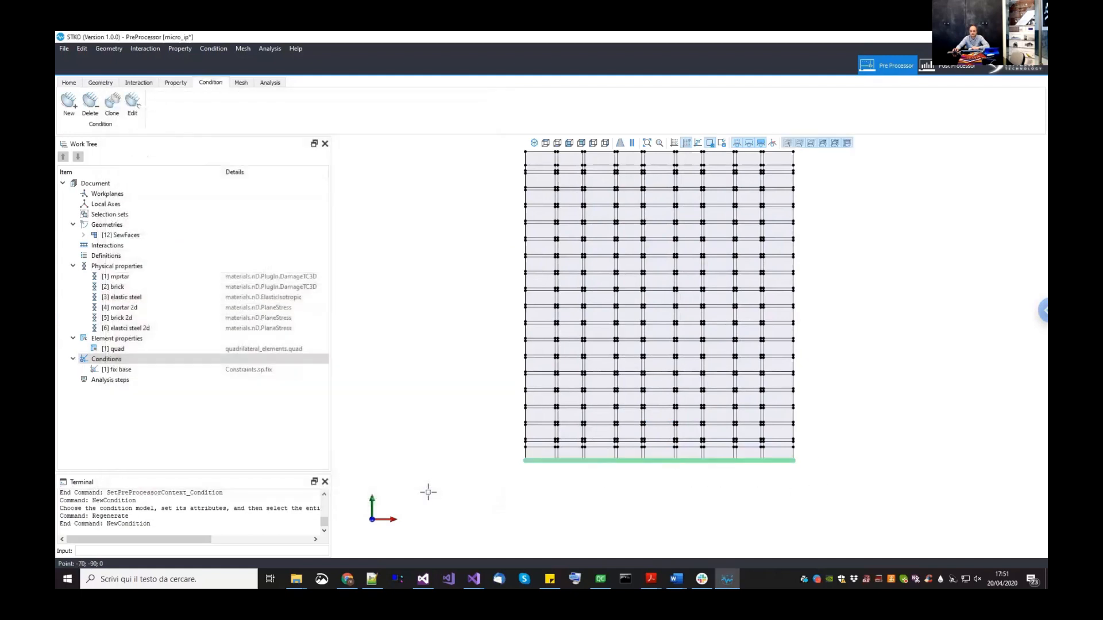
# - Create a new condition named "vert load" using the EdgeForce load model
pyautogui.scroll(-2, 481, 462)
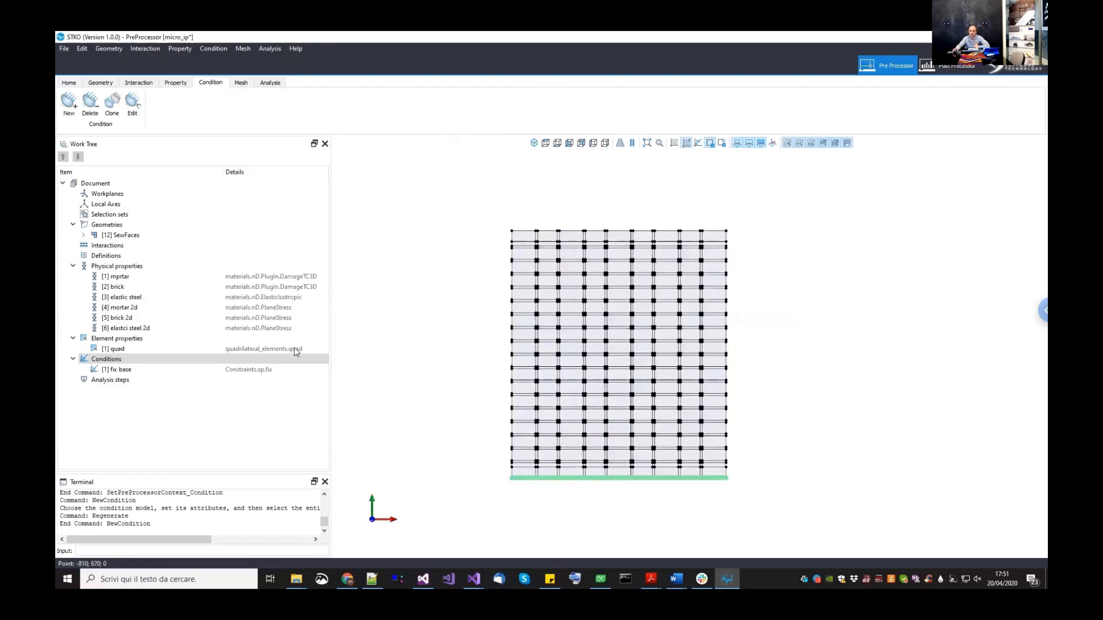
pyautogui.rightClick(203, 363)
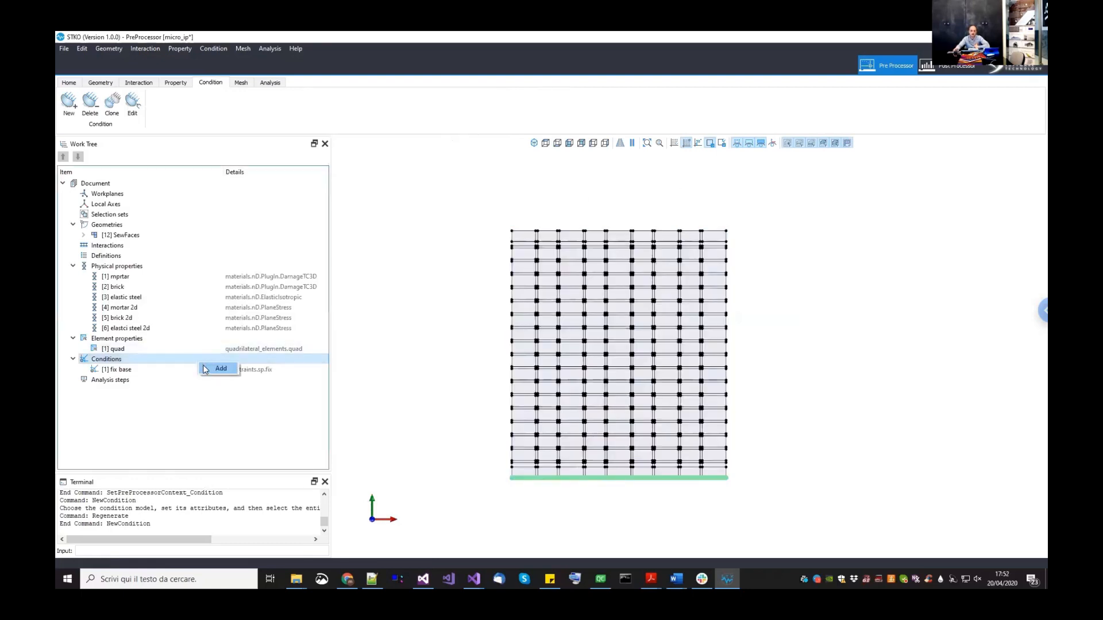
pyautogui.click(218, 369)
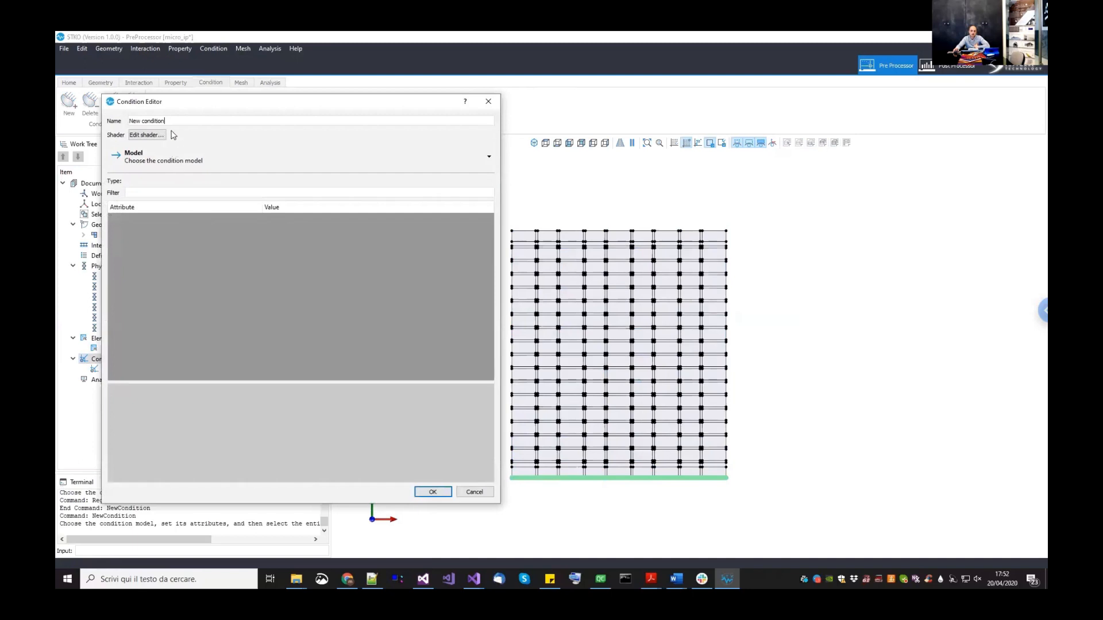
pyautogui.moveTo(171, 121); pyautogui.dragTo(85, 119)
pyautogui.write('vert load')
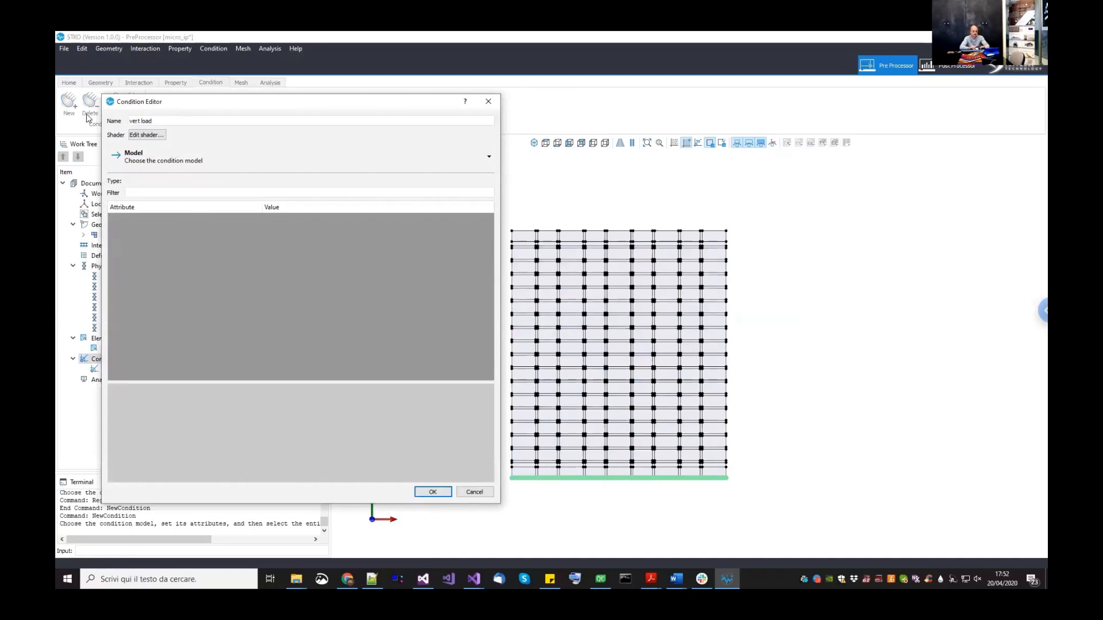
pyautogui.click(131, 152)
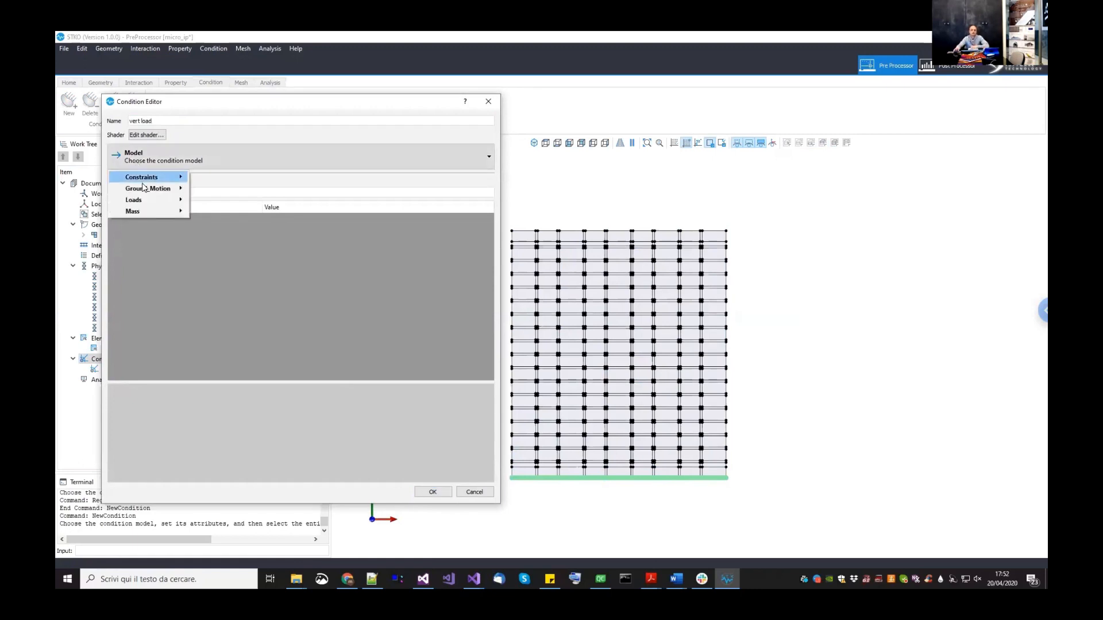
pyautogui.moveTo(164, 202)
pyautogui.moveTo(211, 202)
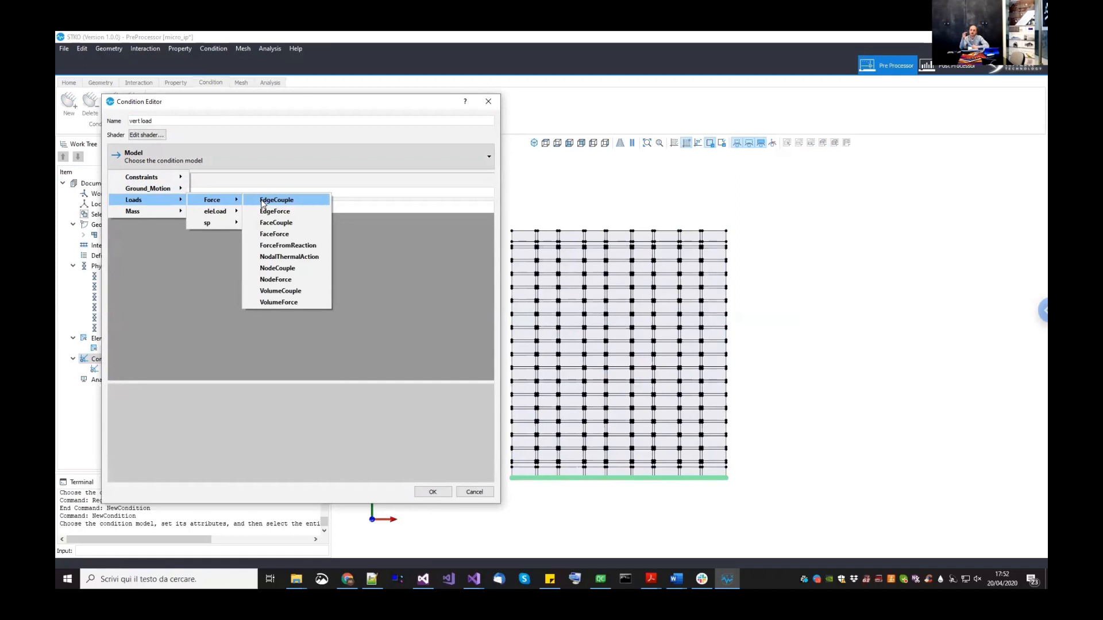
pyautogui.click(289, 212)
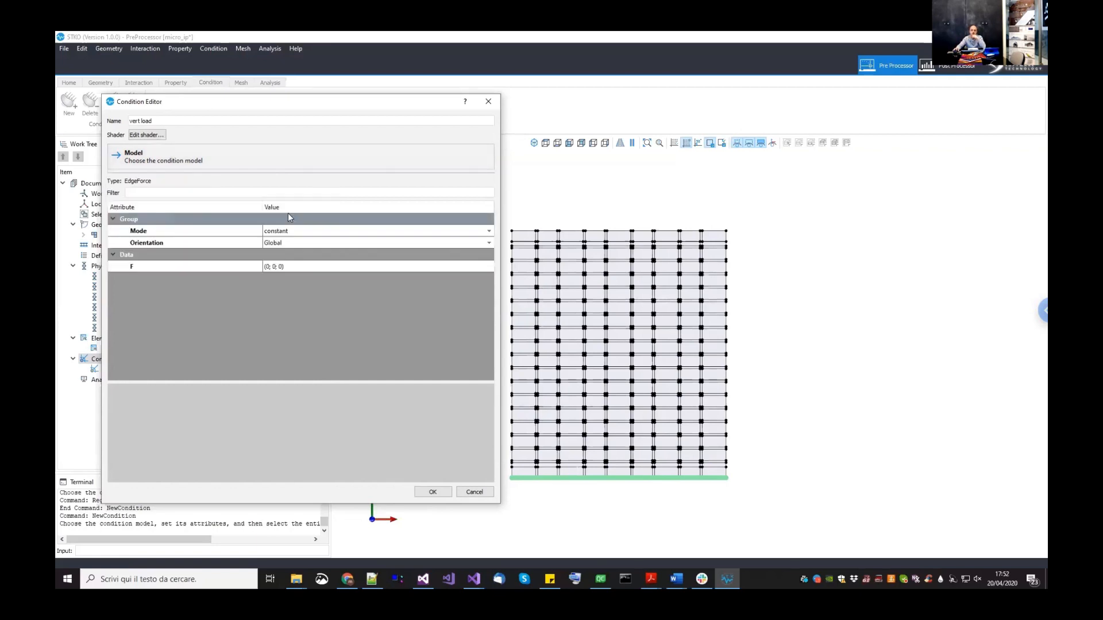
# - Set the vert load condition's force vector F to (0; -30; 0)
pyautogui.click(355, 267)
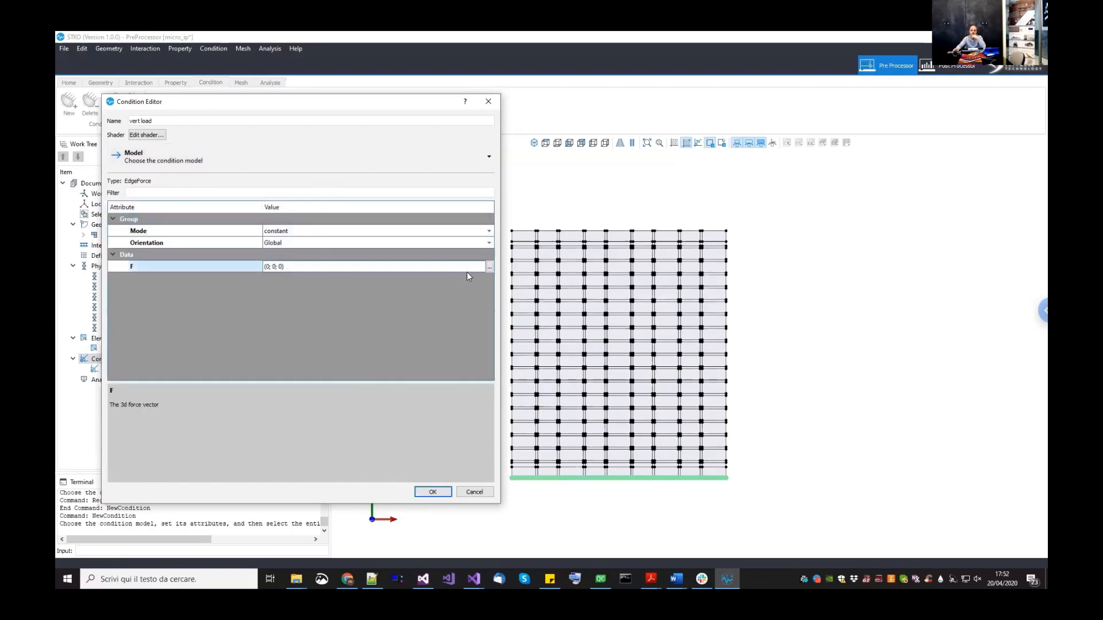
pyautogui.click(489, 266)
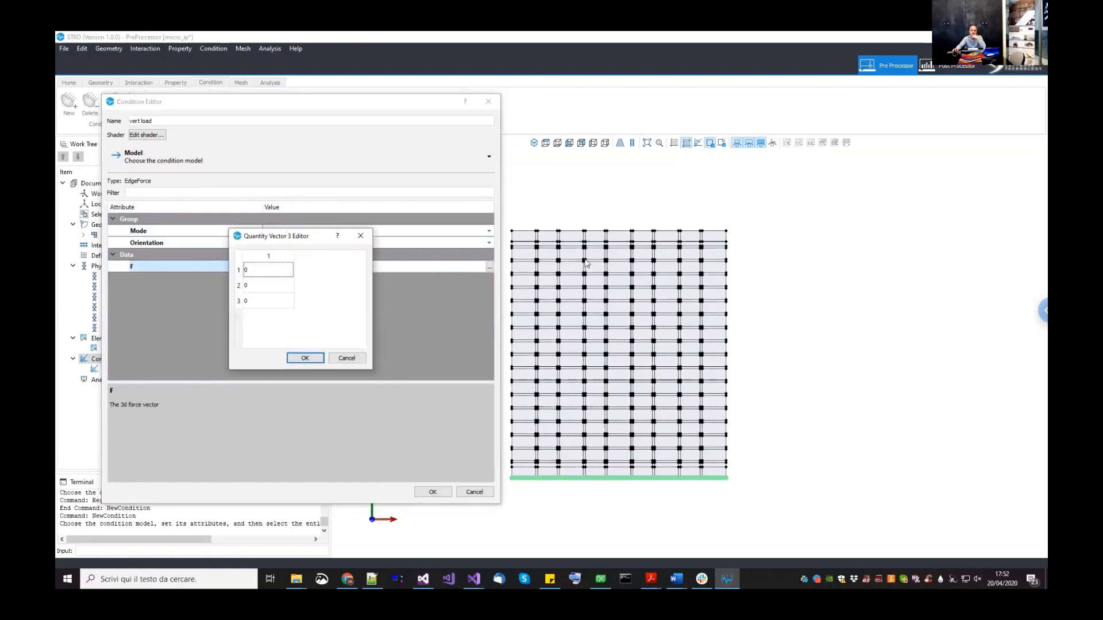
pyautogui.doubleClick(278, 291)
pyautogui.write('-30')
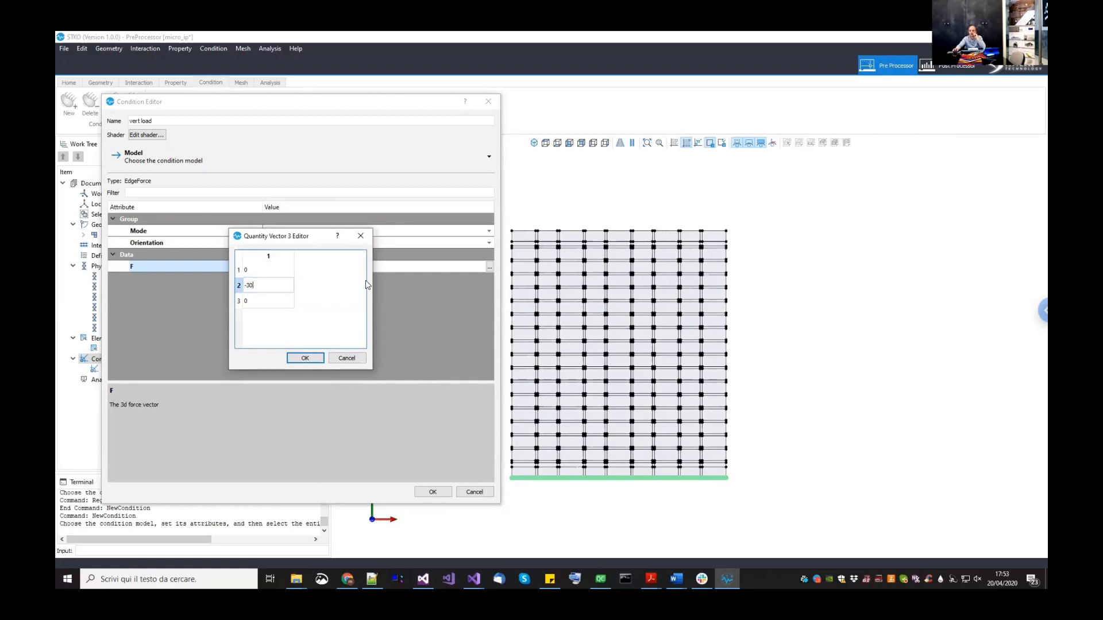
pyautogui.moveTo(262, 286); pyautogui.dragTo(217, 286)
pyautogui.press('Return')
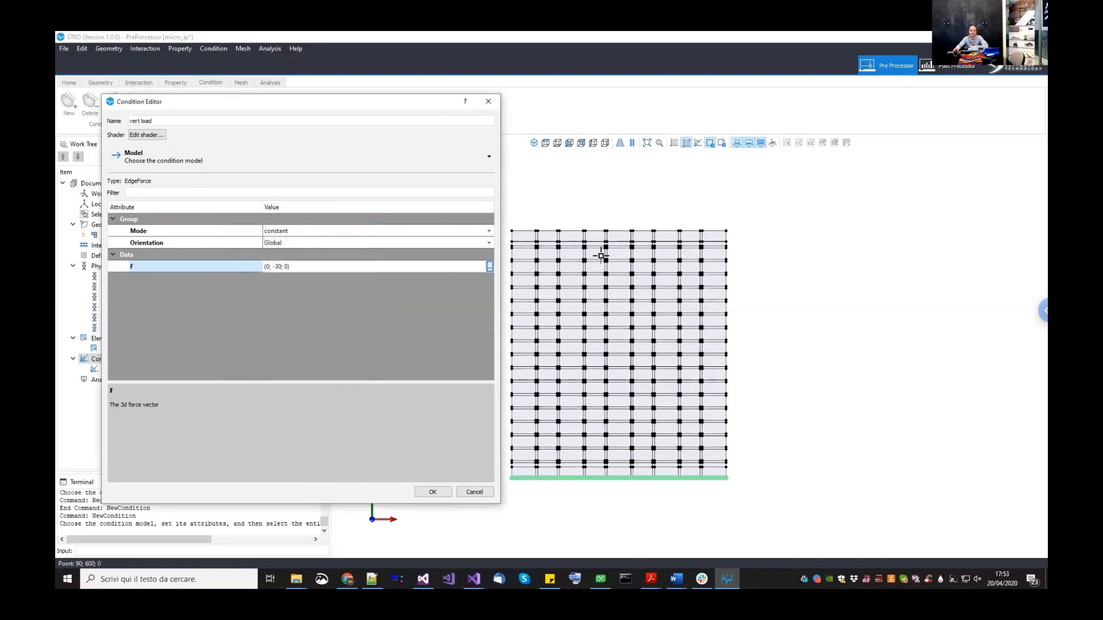
# - Apply the vert load condition to all edges along the wall's top
pyautogui.moveTo(559, 229); pyautogui.dragTo(606, 239, button='middle')
pyautogui.click(760, 239)
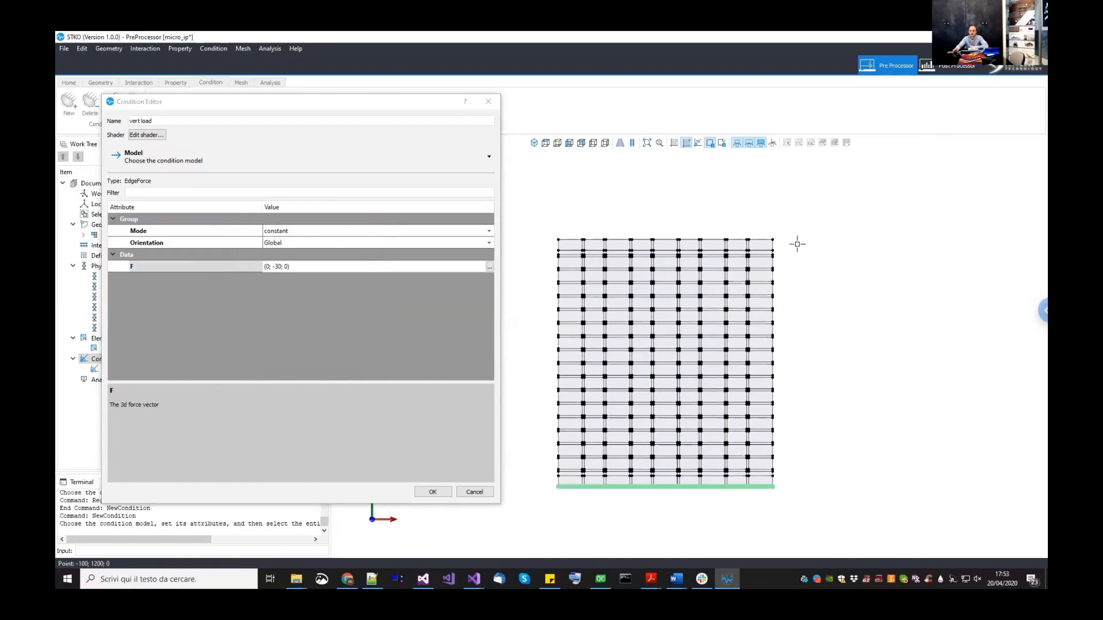
pyautogui.click(437, 495)
pyautogui.scroll(5, 563, 300)
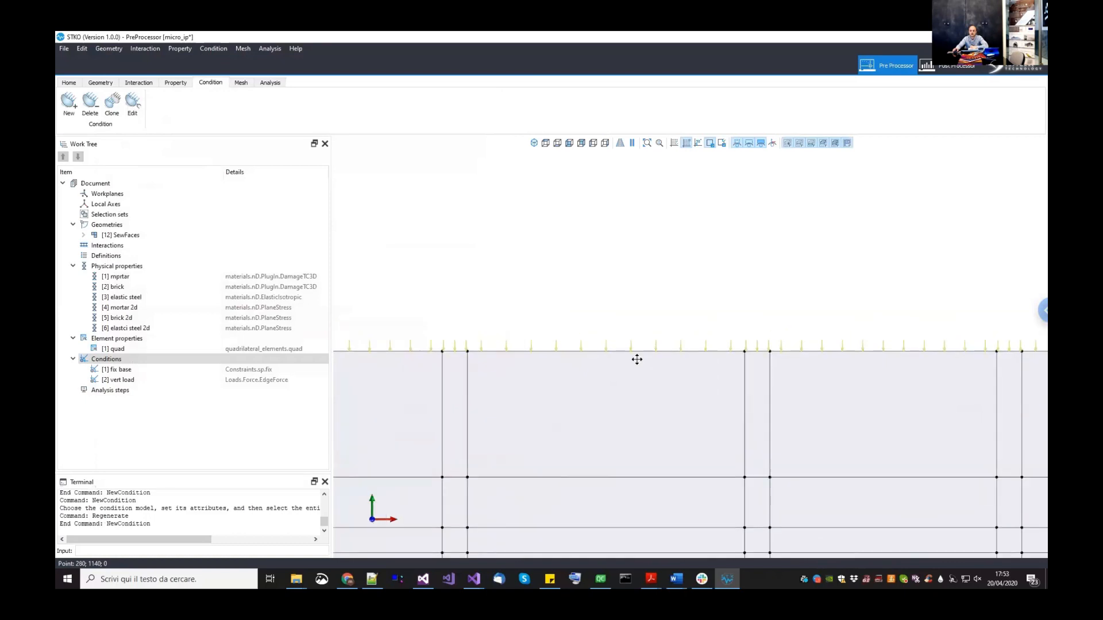
pyautogui.scroll(-5, 684, 379)
pyautogui.scroll(1, 767, 425)
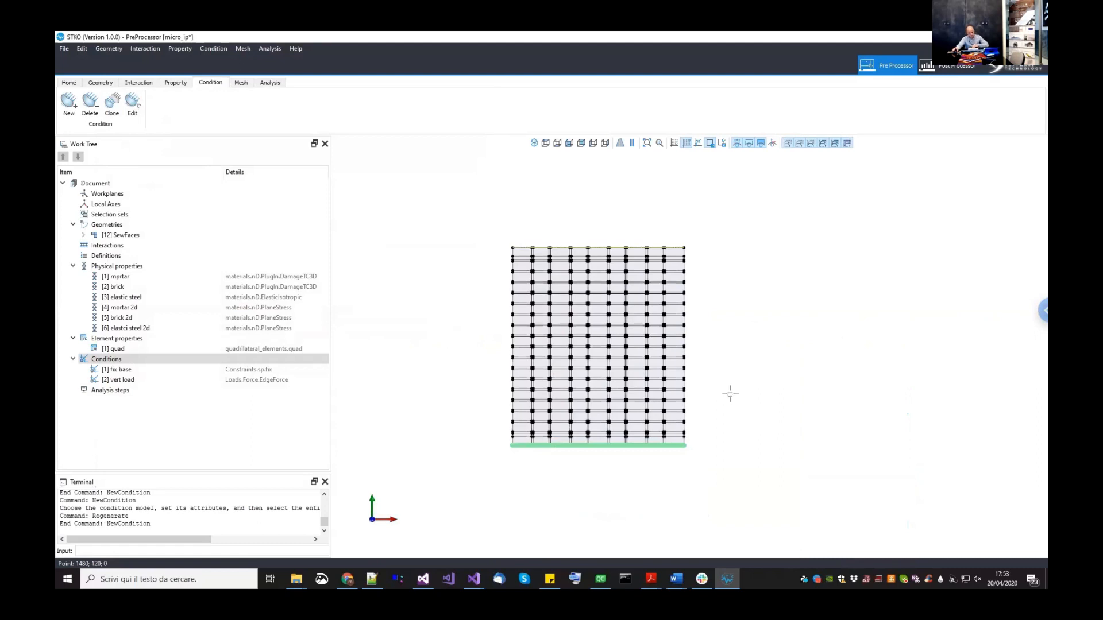
# - Create a new condition named "push" using the sp(prescribedNodalValue) load model
pyautogui.scroll(1, 493, 241)
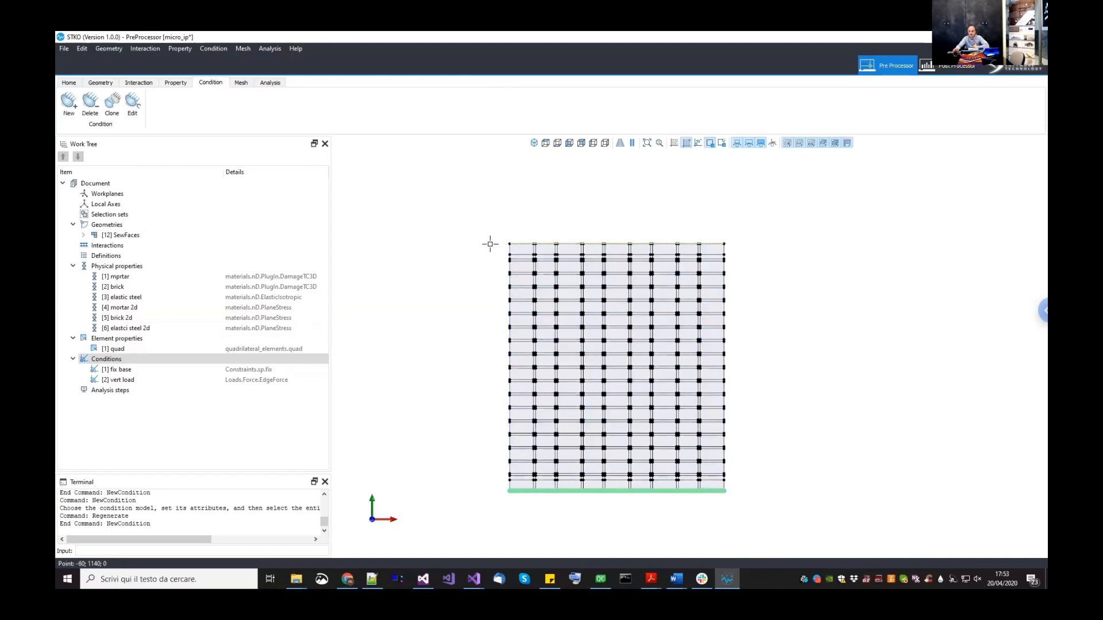
pyautogui.scroll(-2, 520, 214)
pyautogui.moveTo(520, 280); pyautogui.dragTo(521, 343, button='middle')
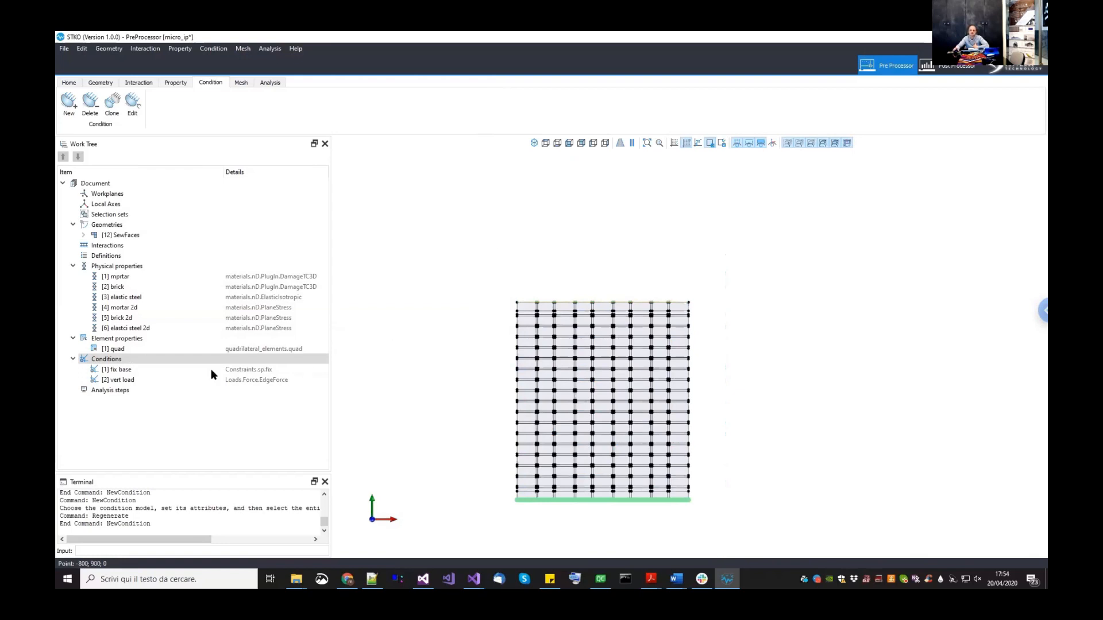
pyautogui.rightClick(148, 362)
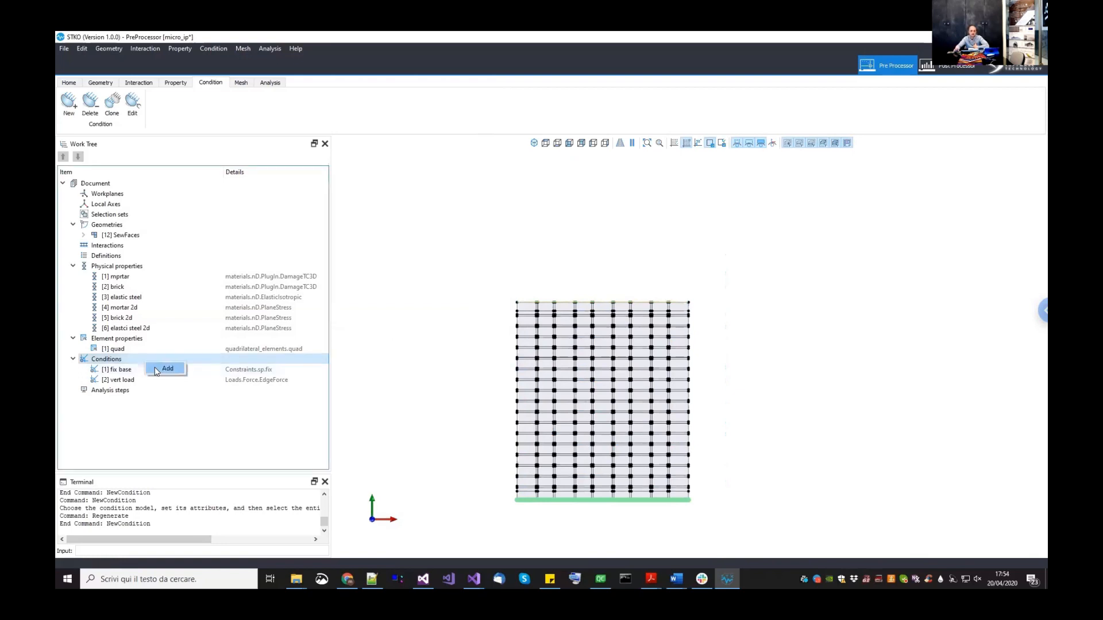
pyautogui.click(163, 368)
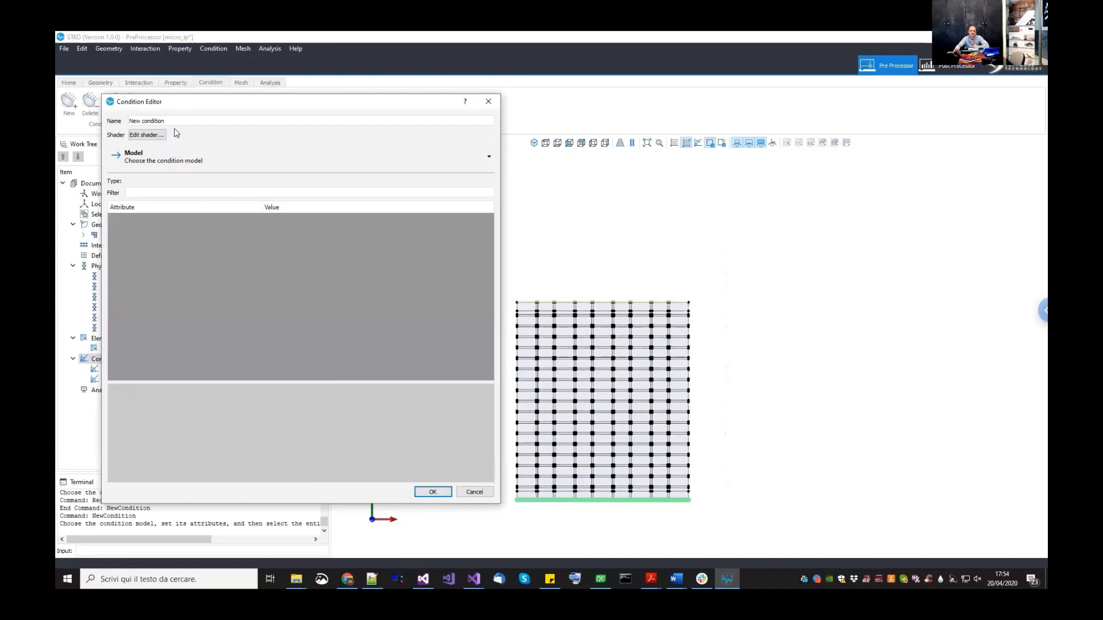
pyautogui.tripleClick(174, 123)
pyautogui.write('push')
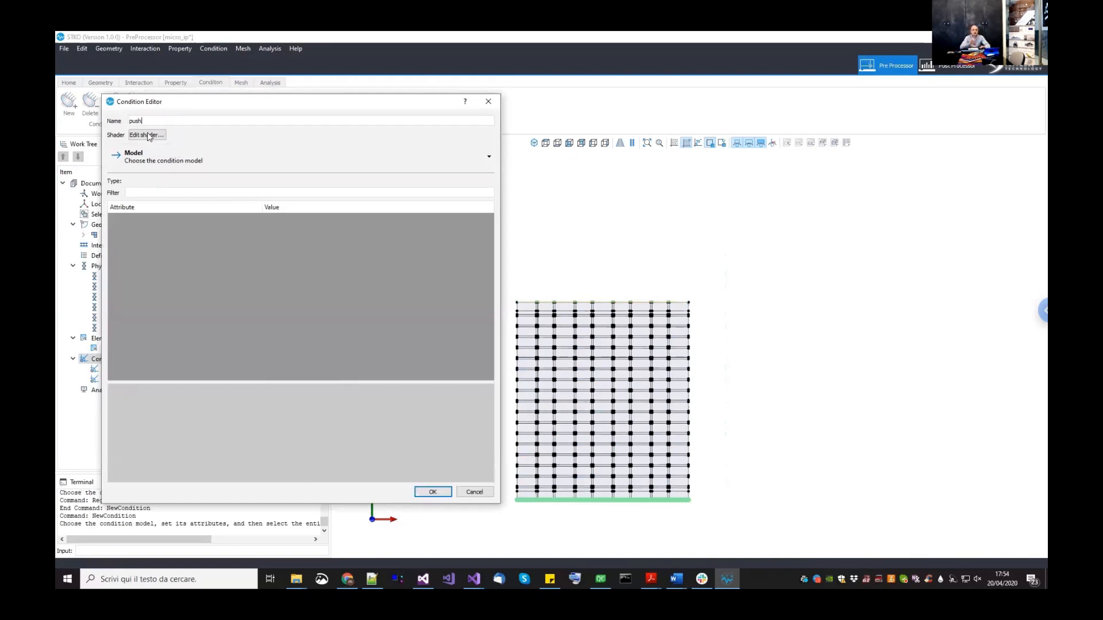
pyautogui.click(168, 162)
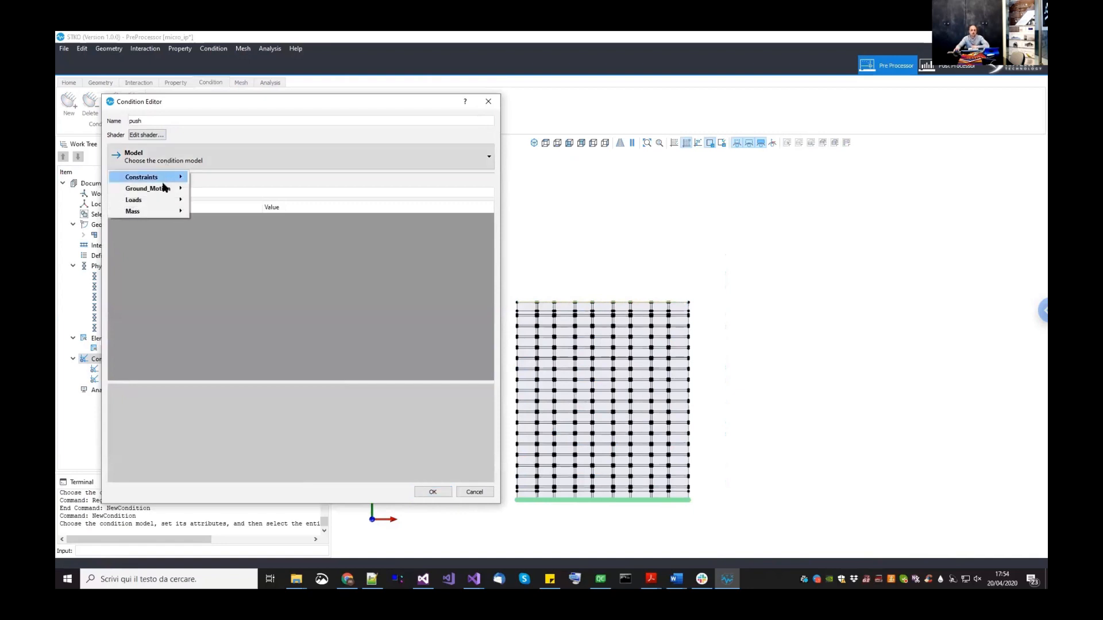
pyautogui.moveTo(160, 201)
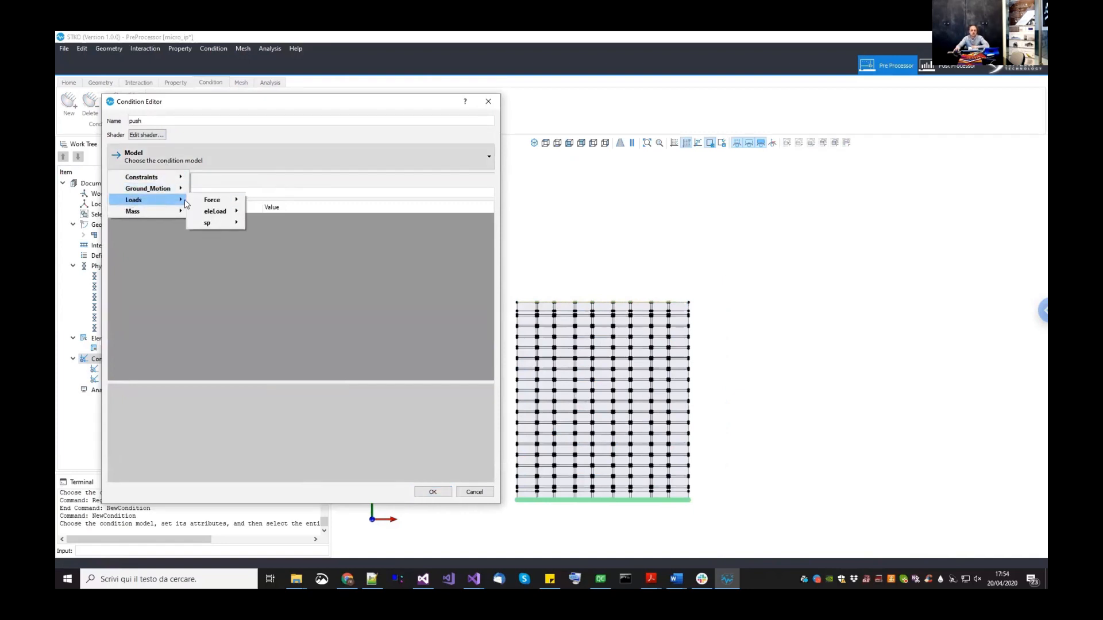
pyautogui.moveTo(229, 223)
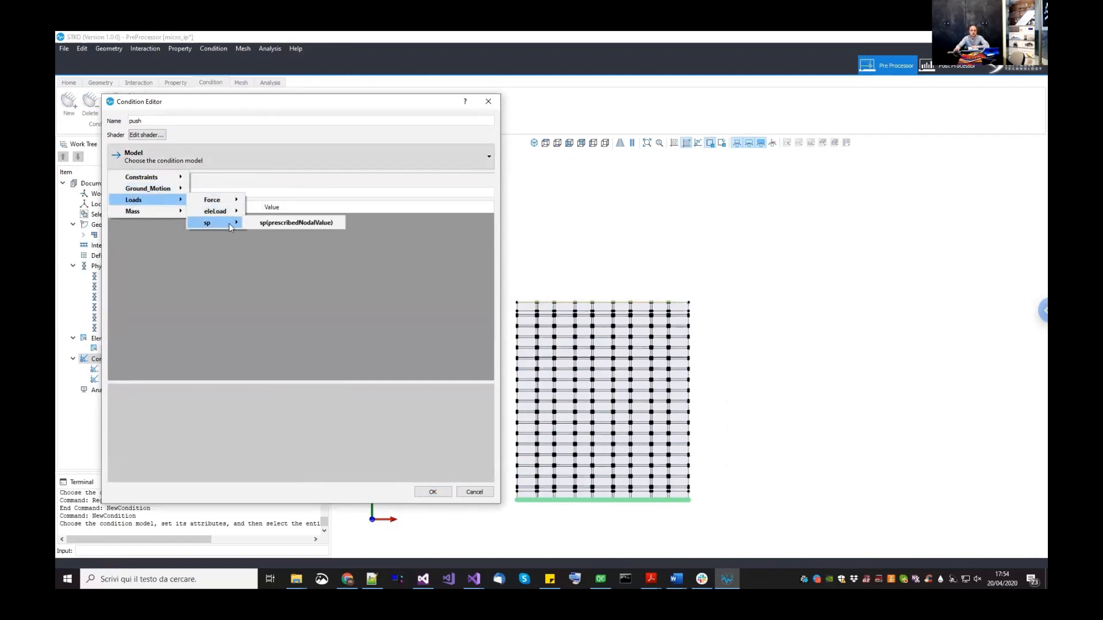
pyautogui.click(271, 223)
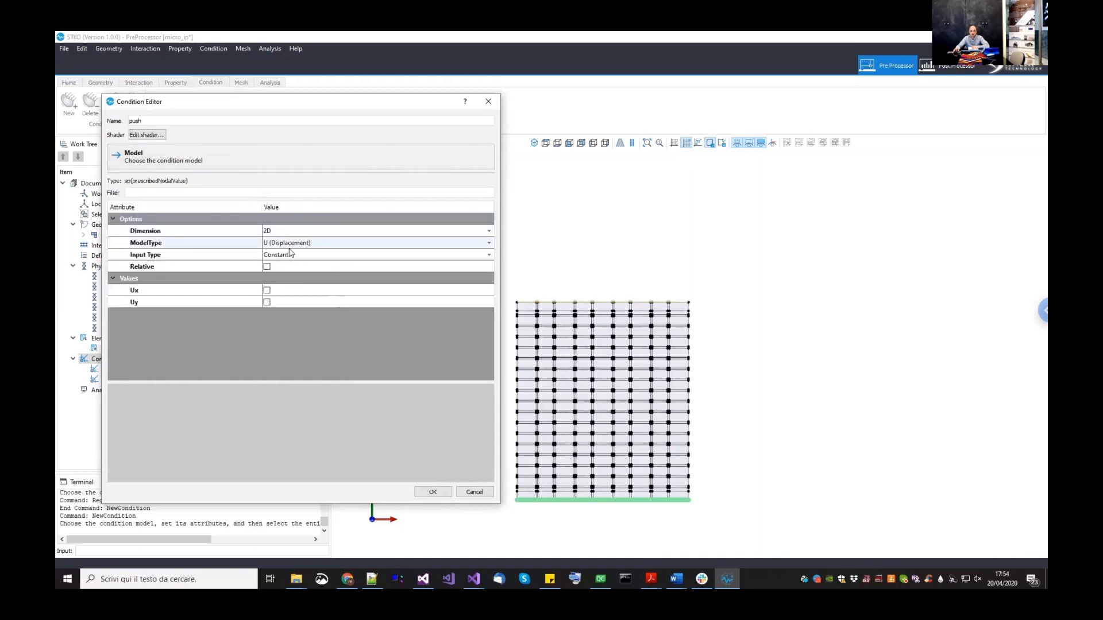
# - Enable the Ux displacement in the push condition and set its prescribed value to 4
pyautogui.click(226, 268)
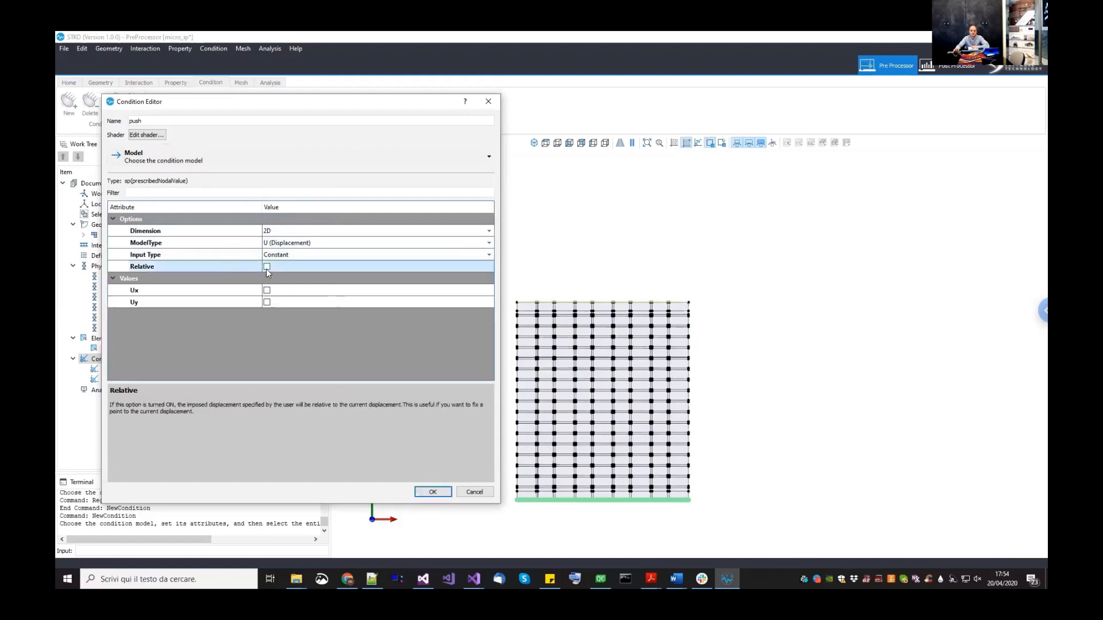
pyautogui.click(302, 296)
pyautogui.click(301, 300)
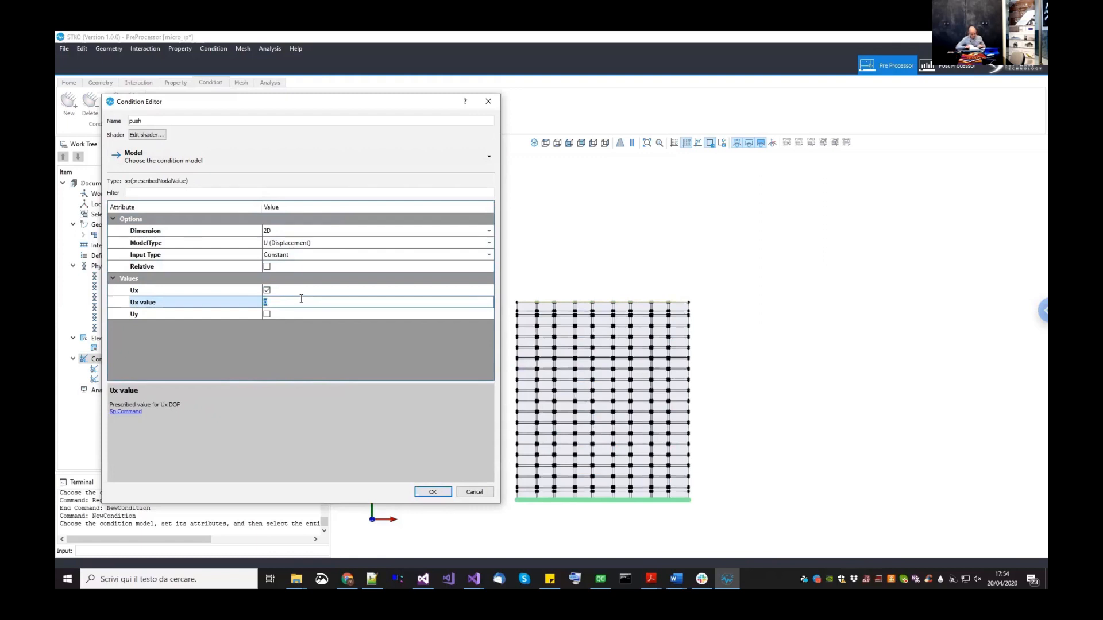
pyautogui.write('4')
pyautogui.press('Return')
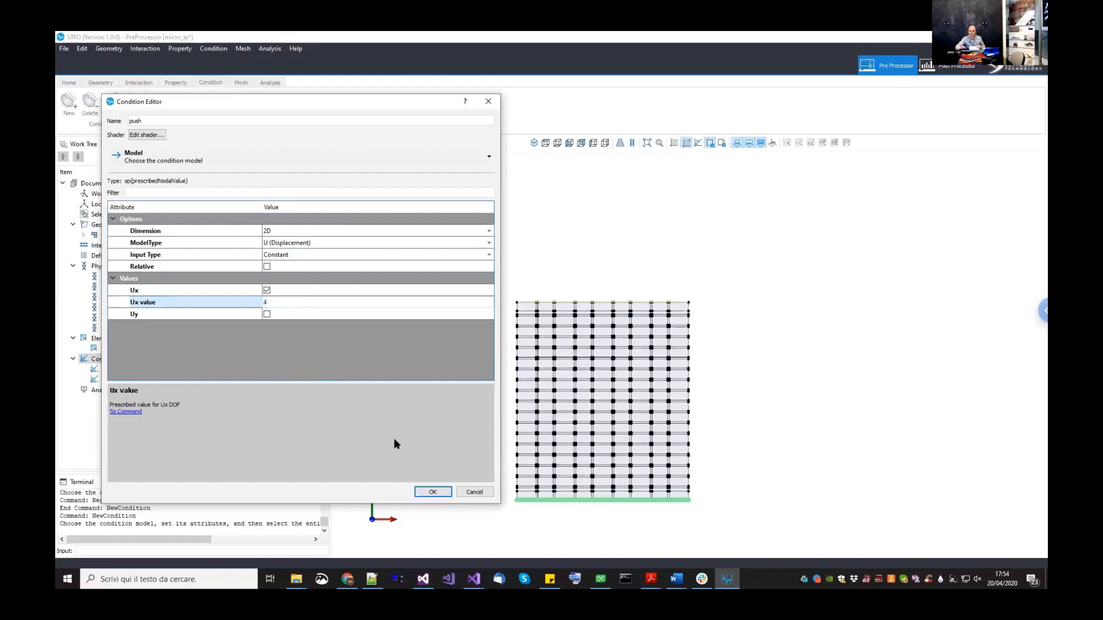
# - Apply the push condition to the vertex at the wall's upper-left corner
pyautogui.moveTo(571, 317); pyautogui.dragTo(606, 316, button='middle')
pyautogui.scroll(6, 542, 295)
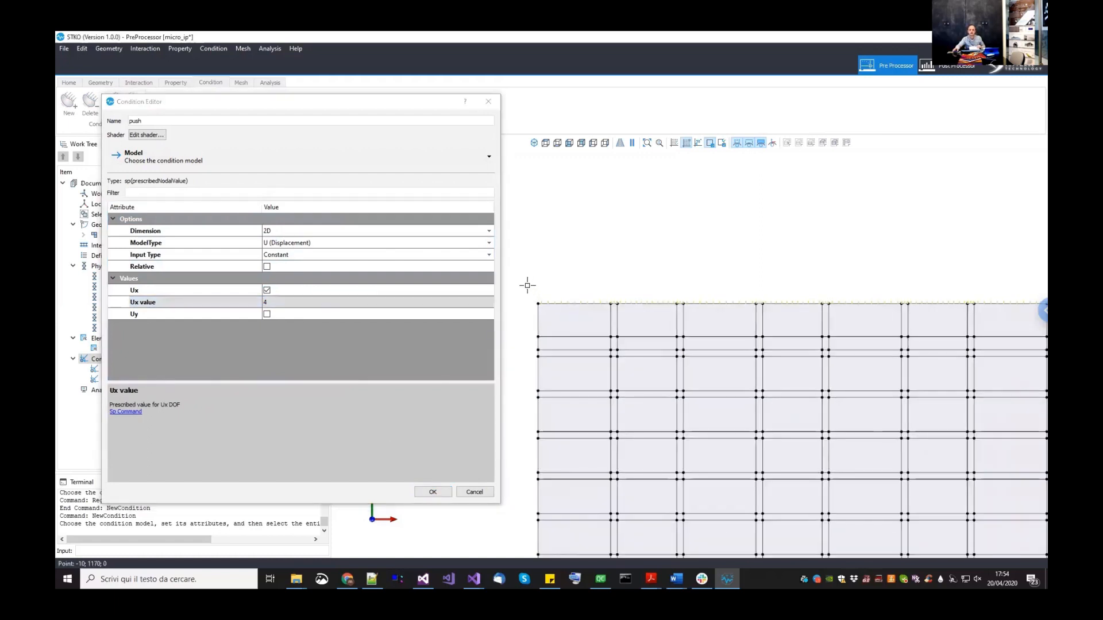
pyautogui.click(538, 303)
pyautogui.scroll(-5, 680, 345)
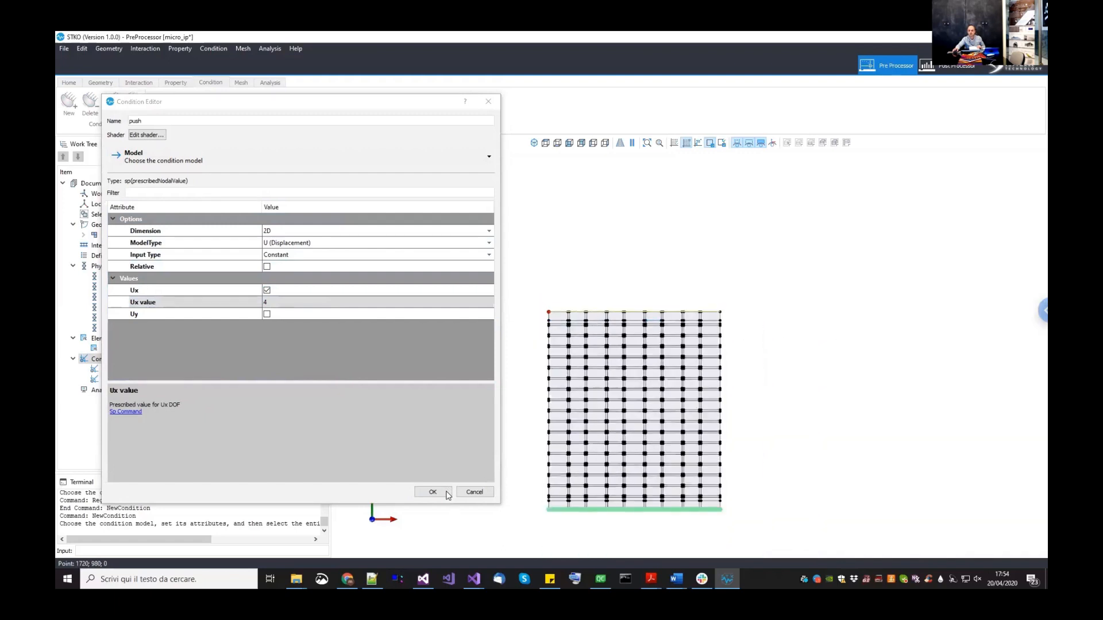
pyautogui.click(445, 492)
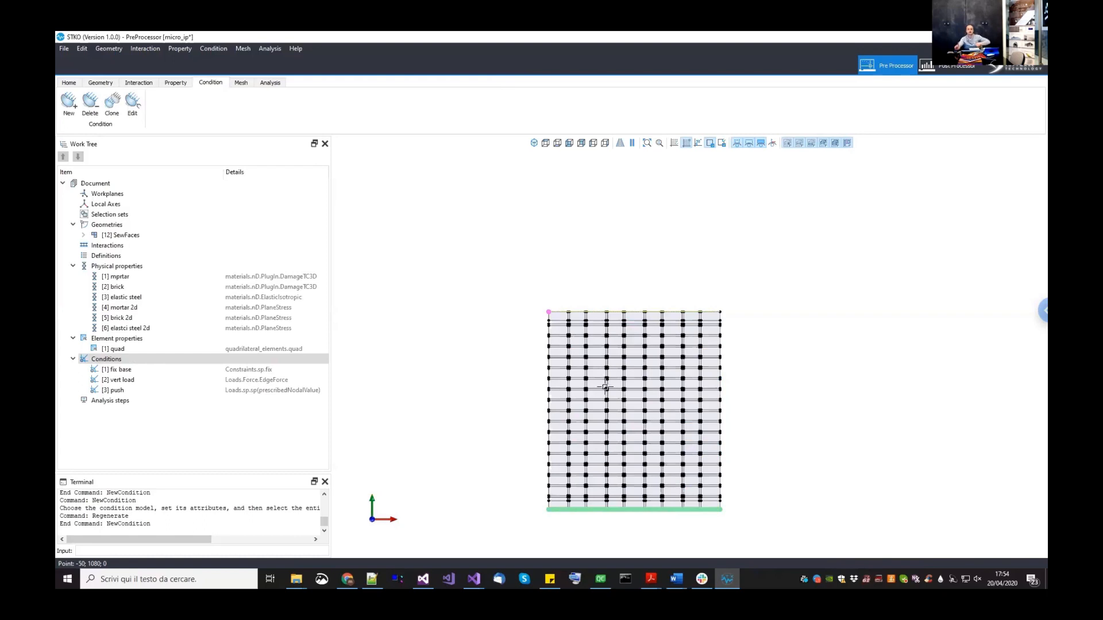
pyautogui.click(601, 360)
pyautogui.moveTo(531, 434); pyautogui.dragTo(527, 406, button='middle')
pyautogui.press('Escape')
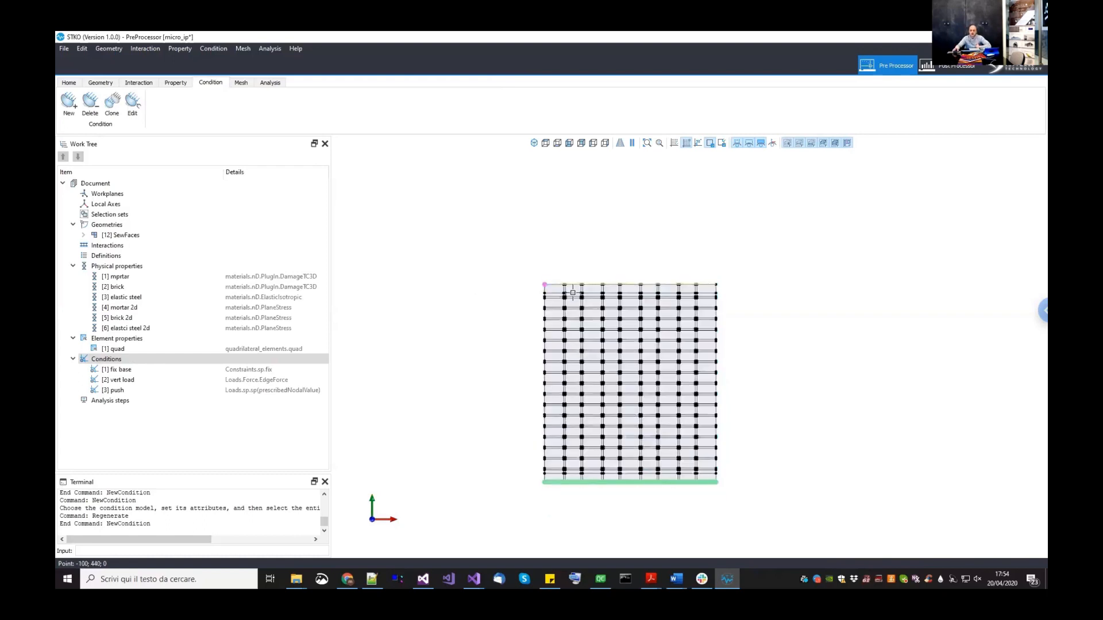
pyautogui.scroll(3, 540, 249)
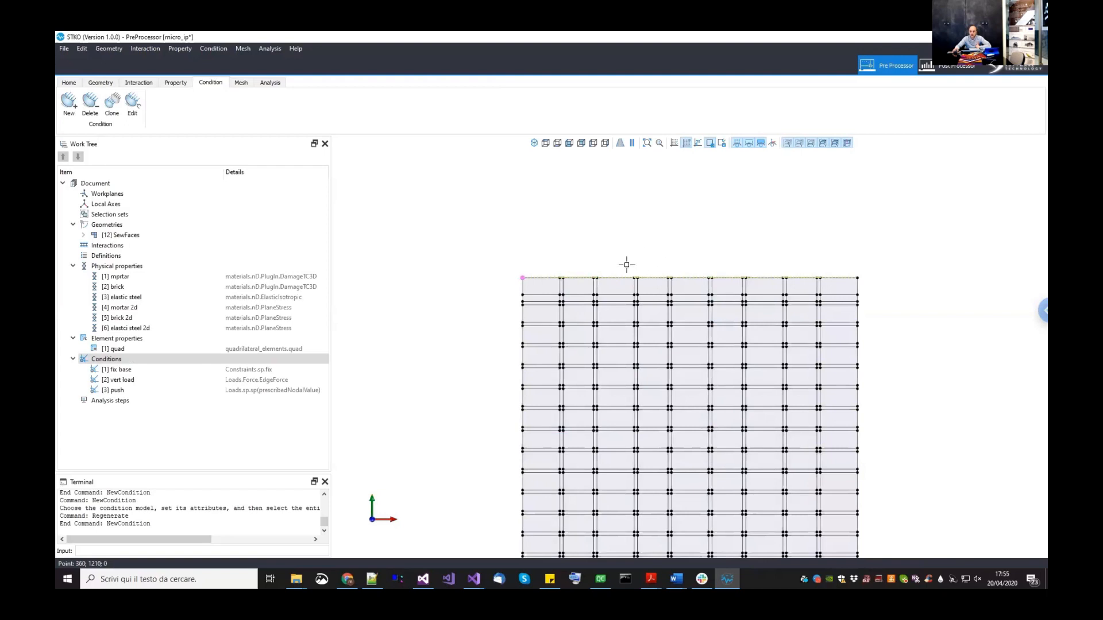
pyautogui.click(574, 279)
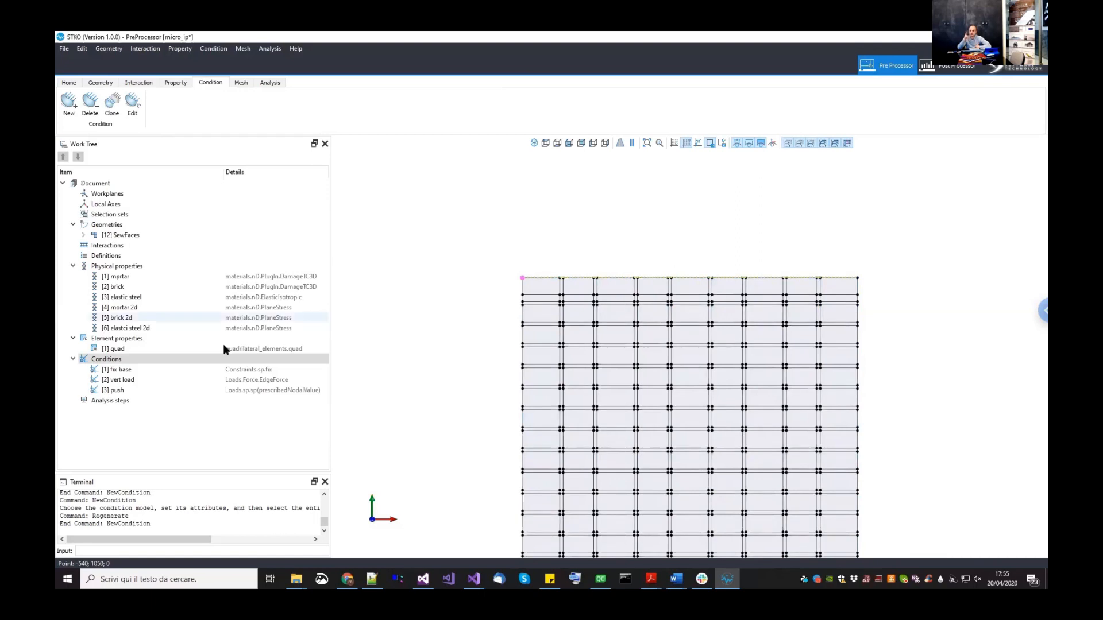
# - Create a new condition named "fix top" using the sp(prescribedNodalValue) load model
pyautogui.rightClick(152, 360)
pyautogui.click(162, 365)
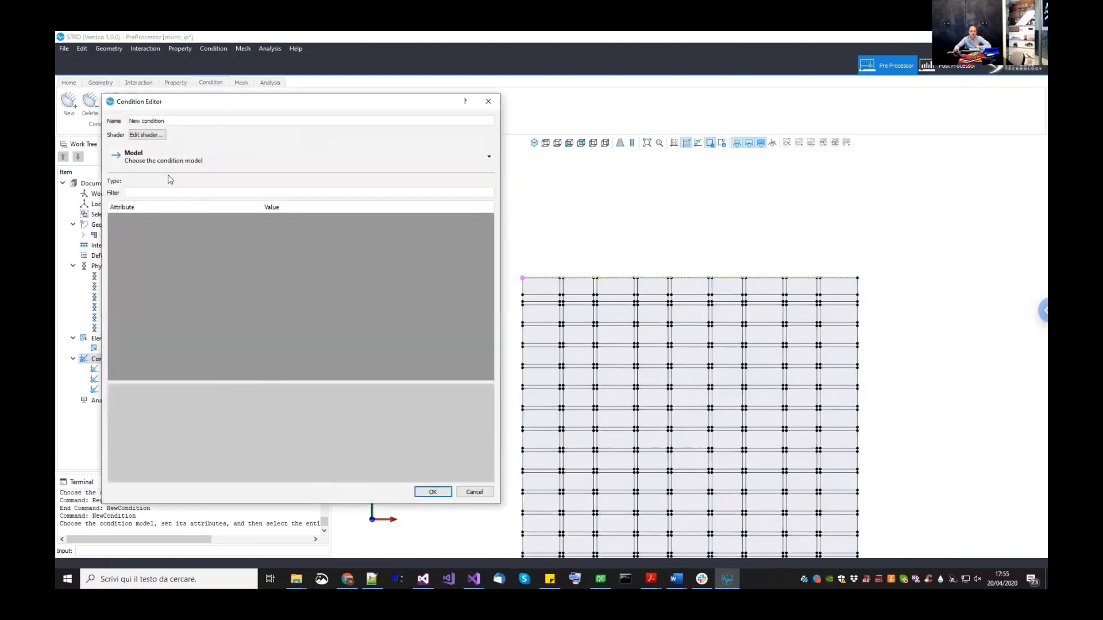
pyautogui.click(154, 166)
pyautogui.click(171, 122)
pyautogui.moveTo(171, 121); pyautogui.dragTo(125, 125)
pyautogui.write('fix top')
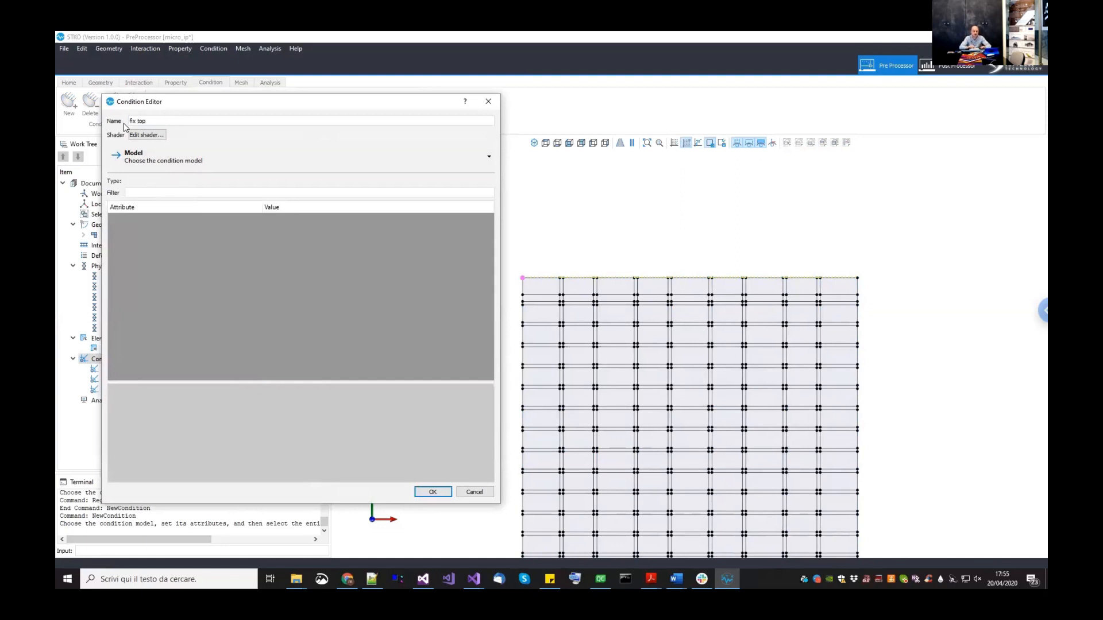
pyautogui.click(144, 161)
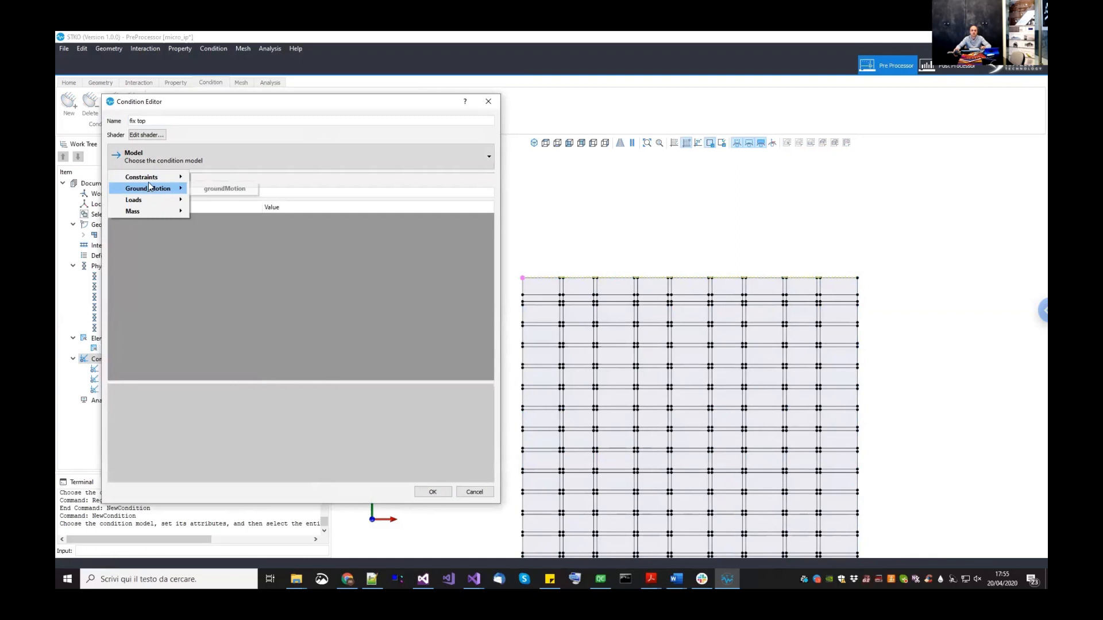
pyautogui.moveTo(165, 177)
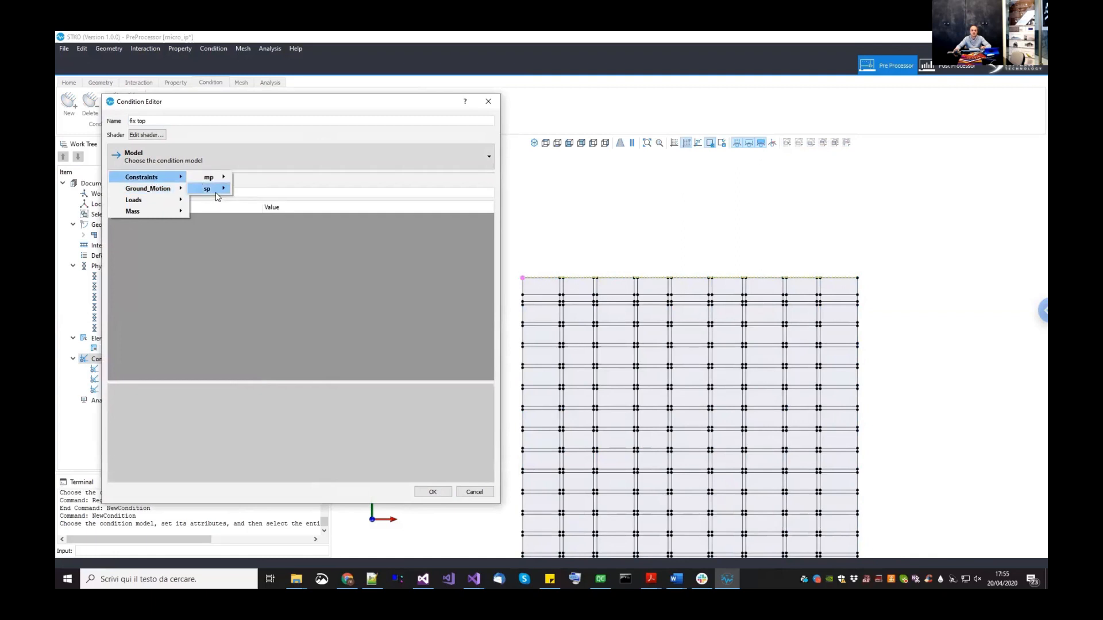
pyautogui.moveTo(161, 201)
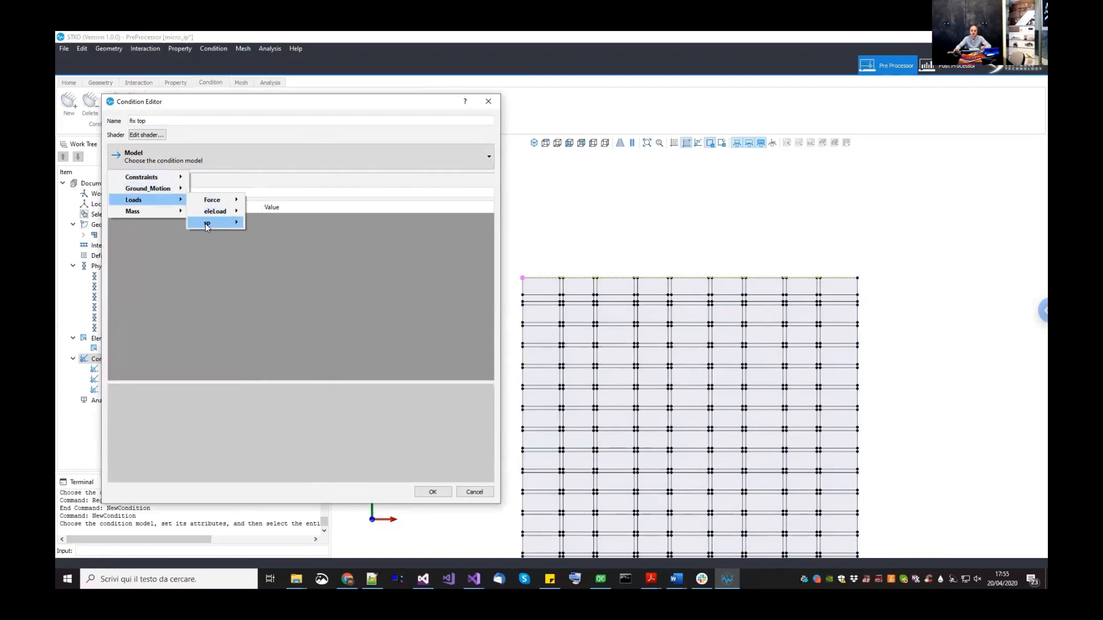
pyautogui.moveTo(205, 224)
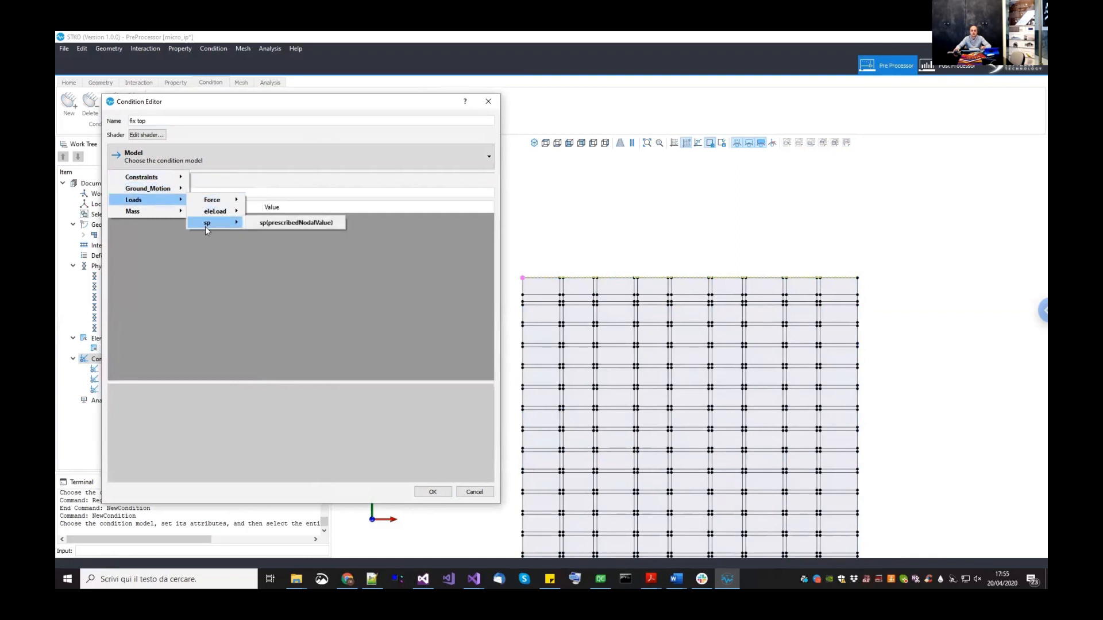
pyautogui.click(259, 225)
# - Enable the Uy displacement in the fix top condition with a value of 0 and turn on the Relative option
pyautogui.click(267, 302)
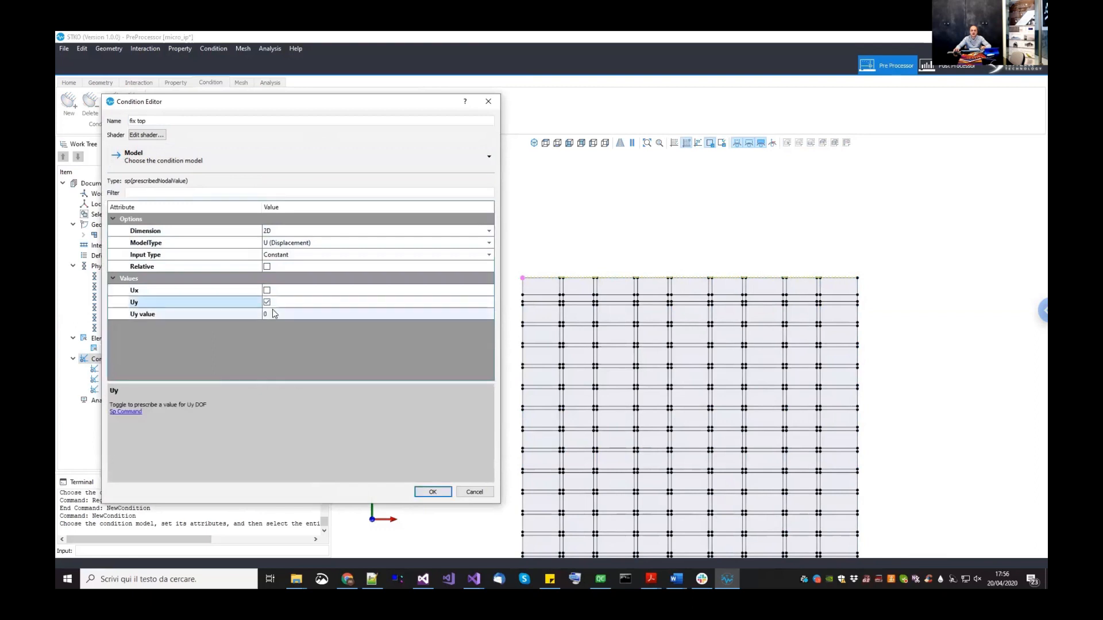
pyautogui.click(271, 314)
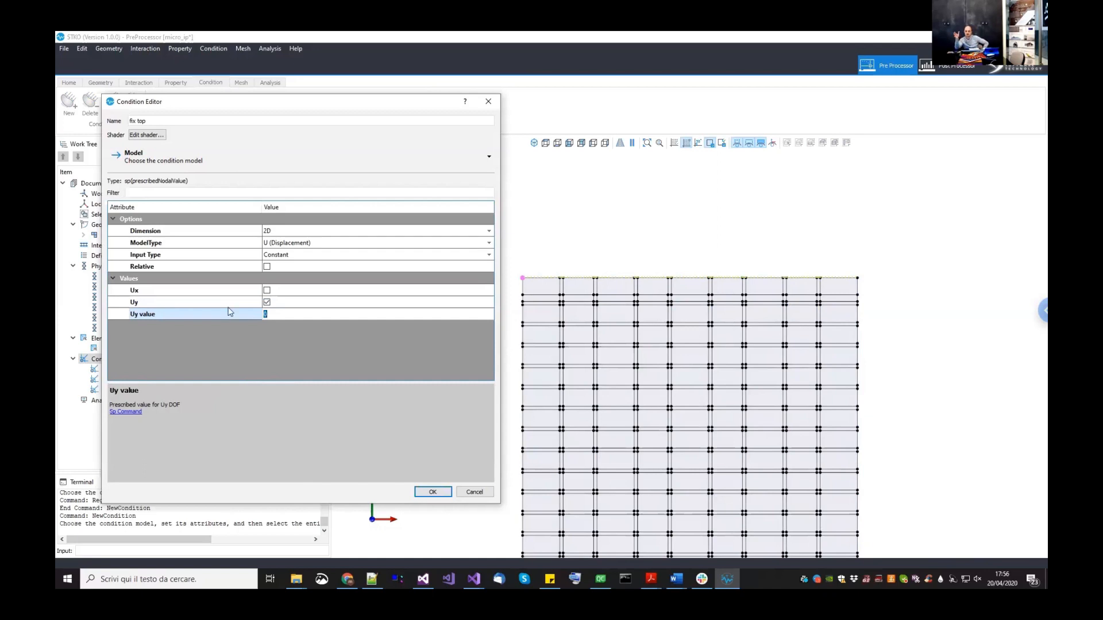
pyautogui.click(241, 269)
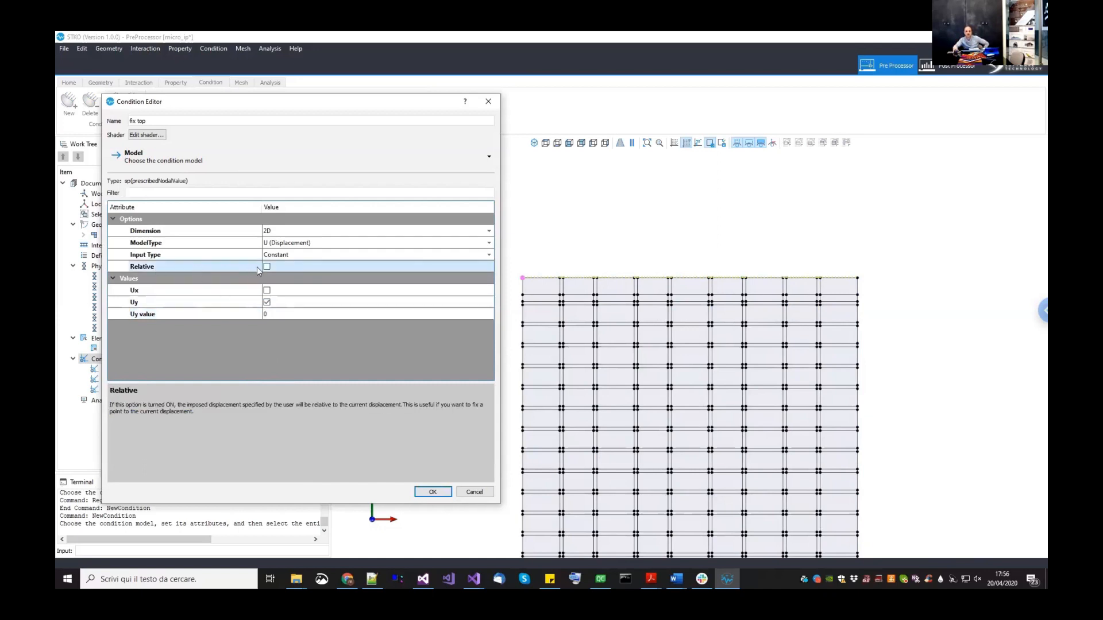
pyautogui.click(266, 267)
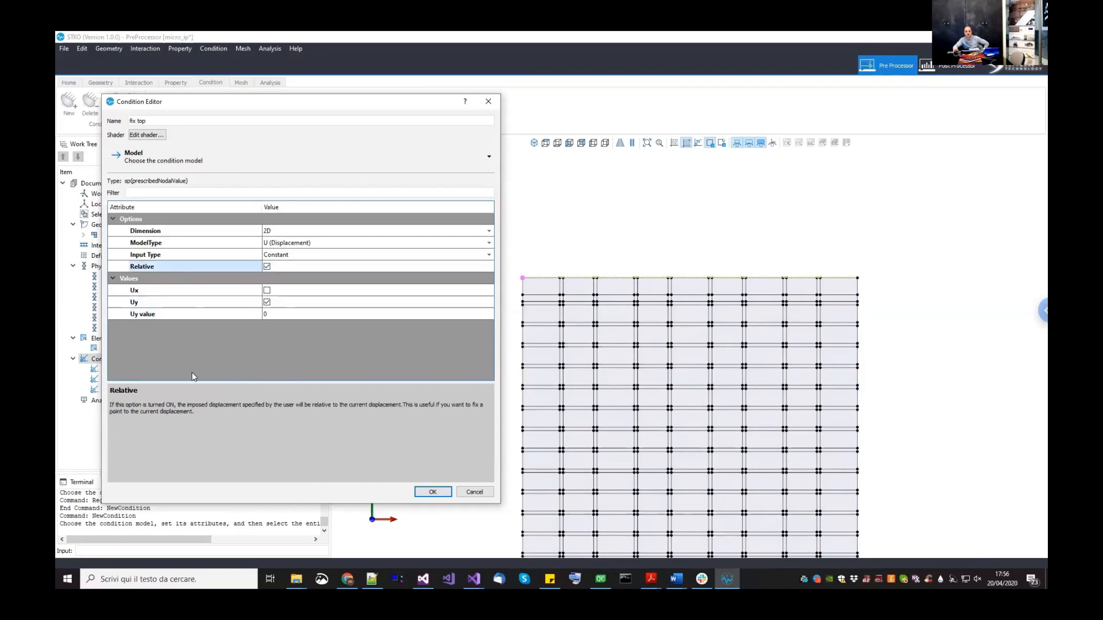
pyautogui.click(256, 315)
pyautogui.click(277, 315)
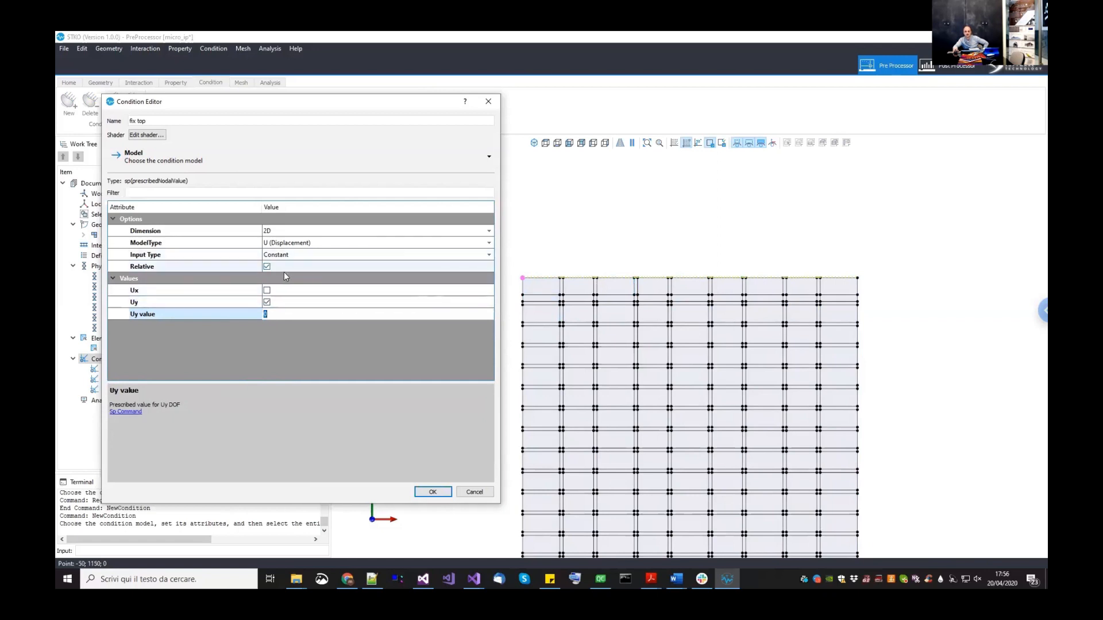
pyautogui.click(267, 267)
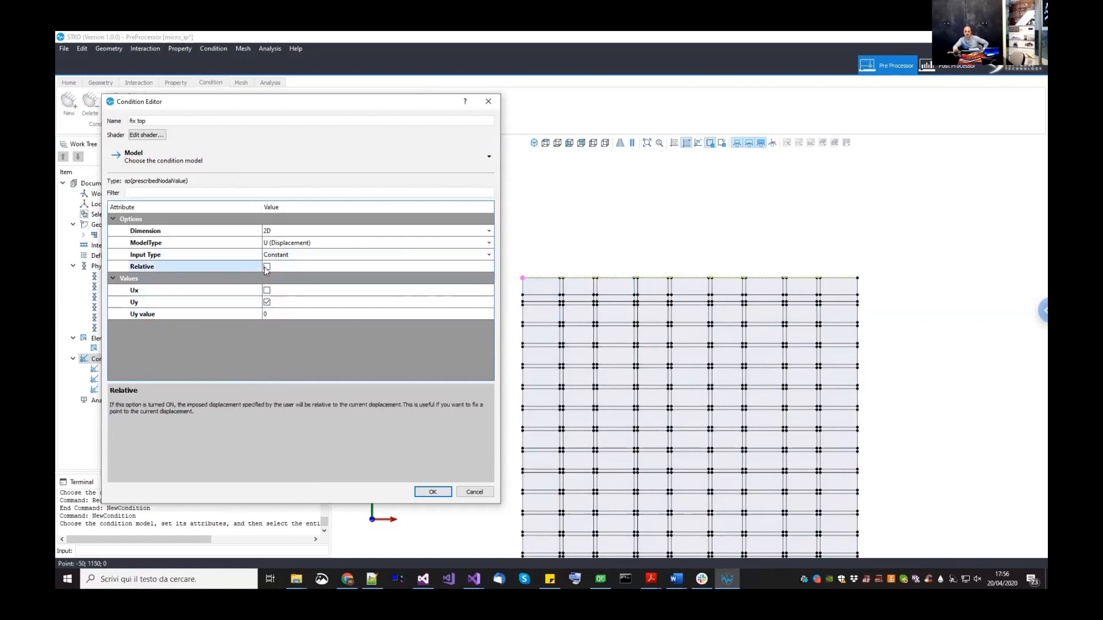
pyautogui.click(267, 267)
# - Apply the fix top condition to all edges and vertices along the wall's top
pyautogui.click(591, 322)
pyautogui.moveTo(514, 266); pyautogui.dragTo(878, 279)
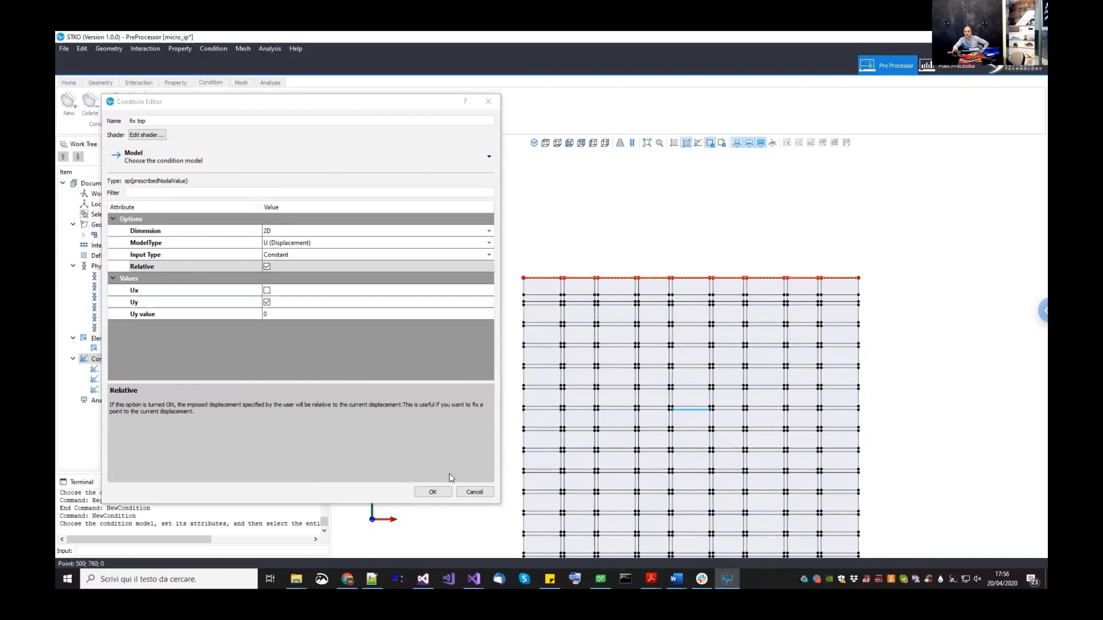
pyautogui.click(432, 492)
# - Save the micro_ip document
pyautogui.scroll(-2, 554, 452)
pyautogui.moveTo(555, 451); pyautogui.dragTo(565, 395, button='middle')
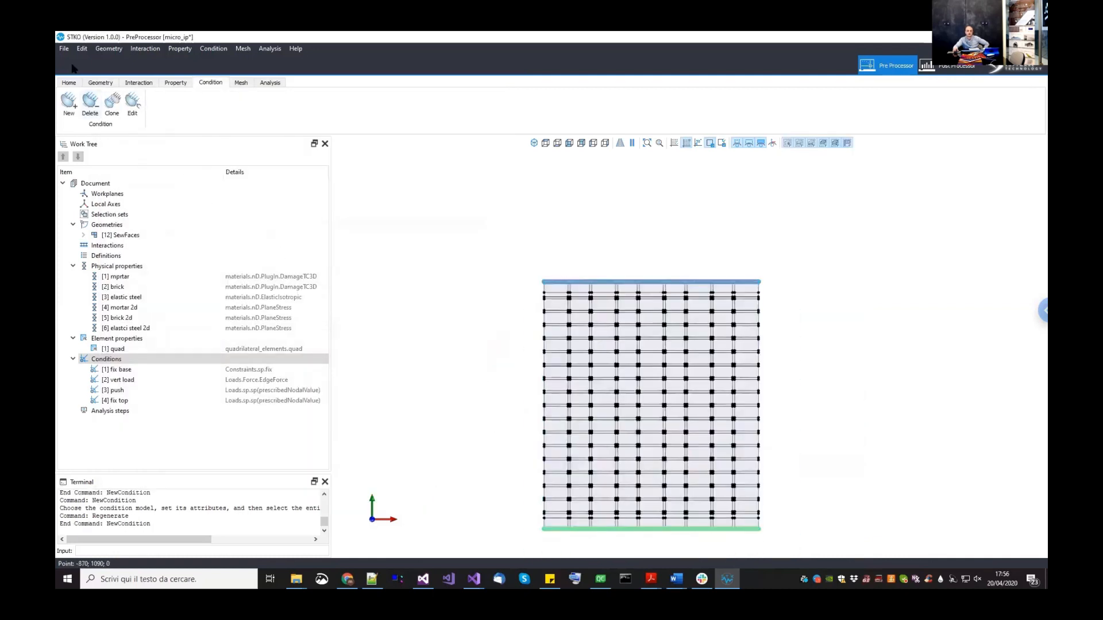
pyautogui.click(64, 48)
pyautogui.click(79, 77)
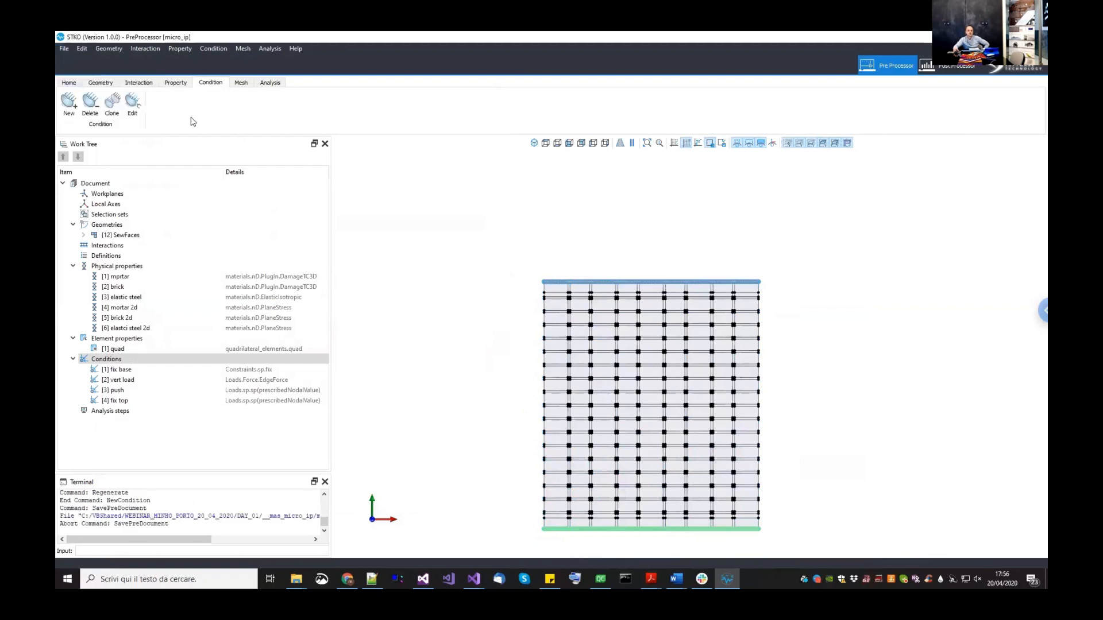
pyautogui.moveTo(593, 322); pyautogui.dragTo(592, 307, button='middle')
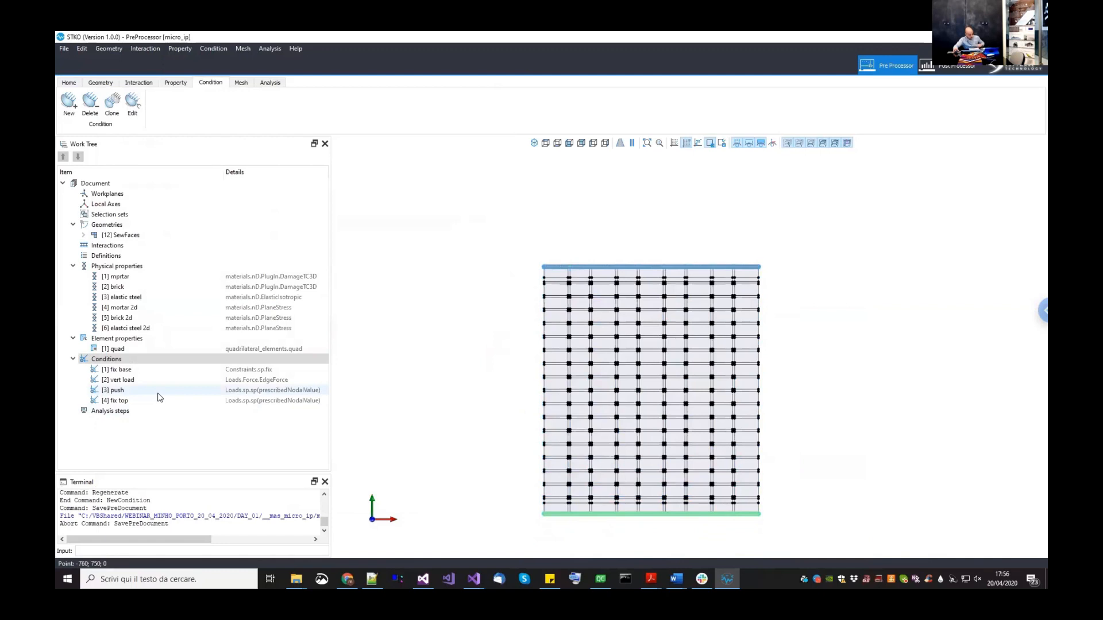
pyautogui.click(140, 411)
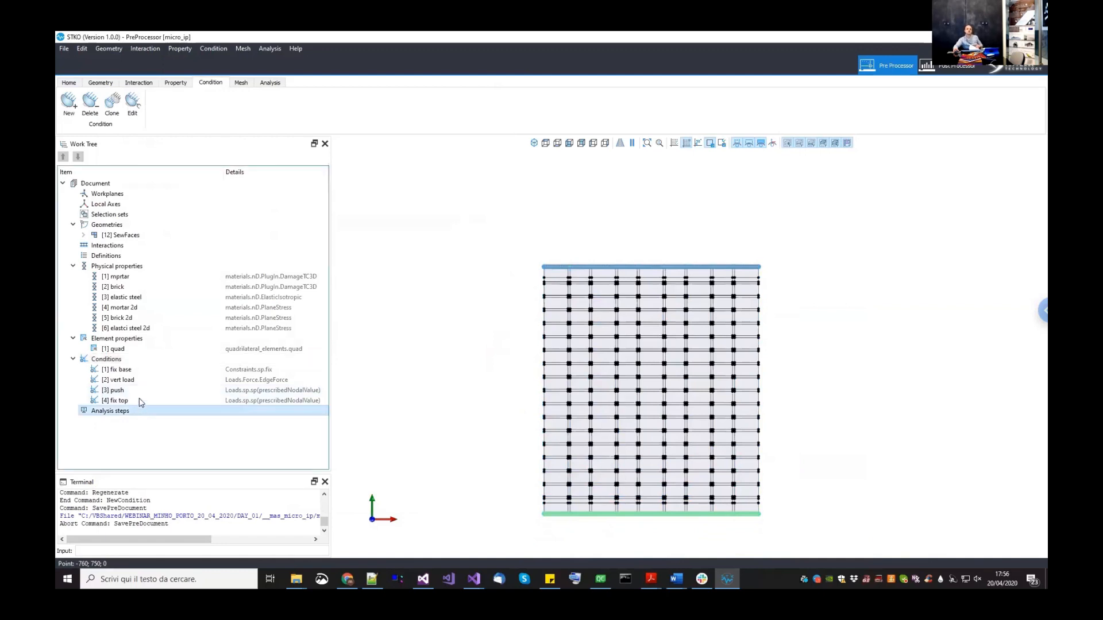
pyautogui.click(138, 256)
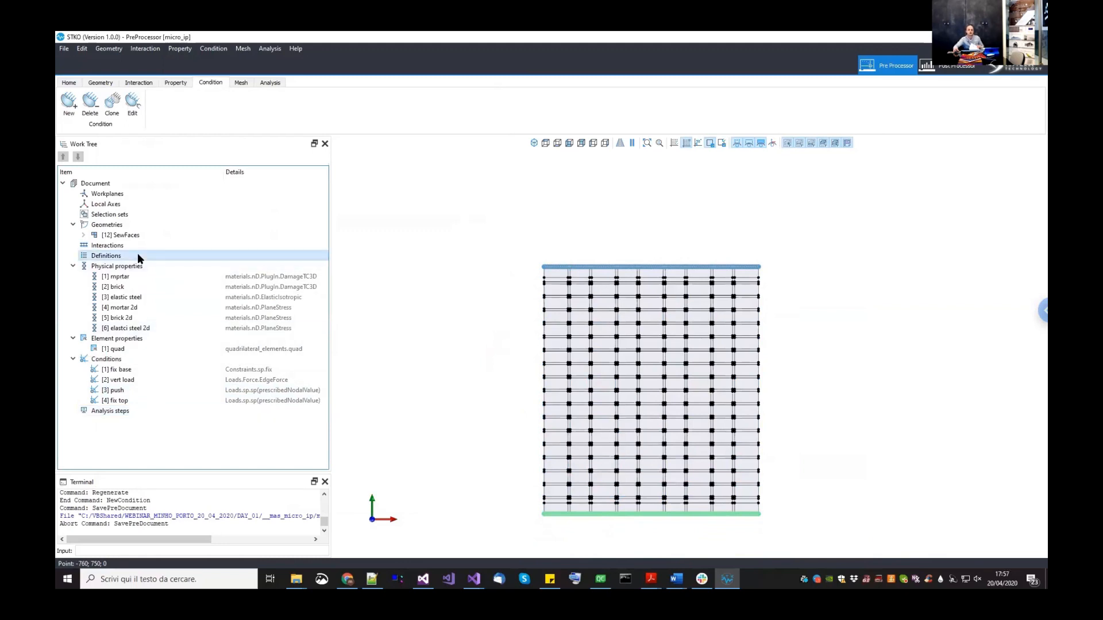
pyautogui.click(136, 382)
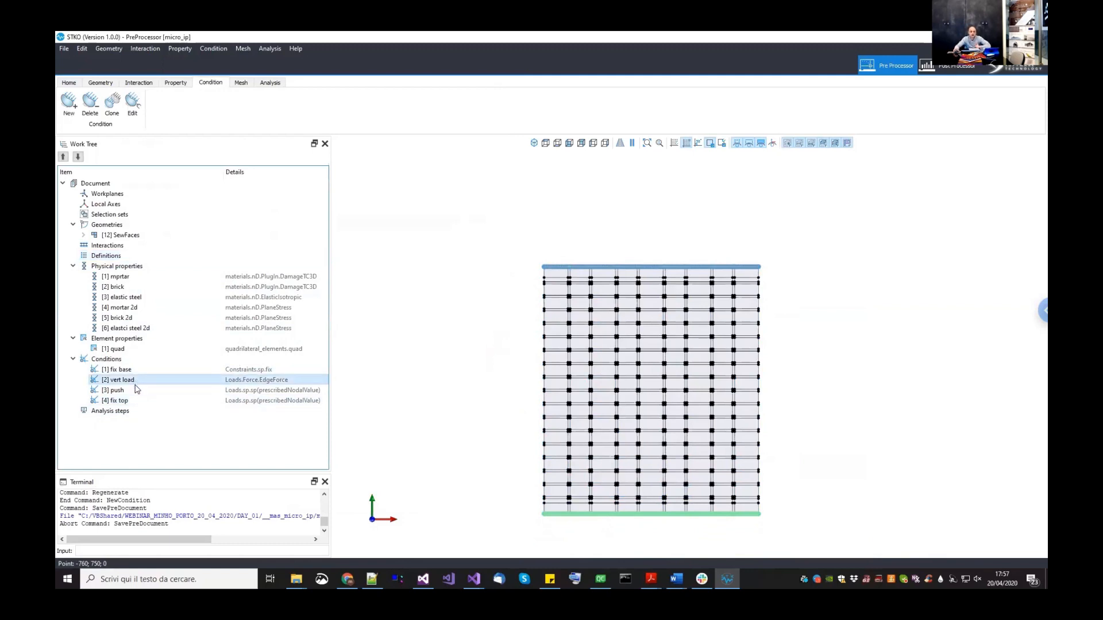
pyautogui.click(136, 391)
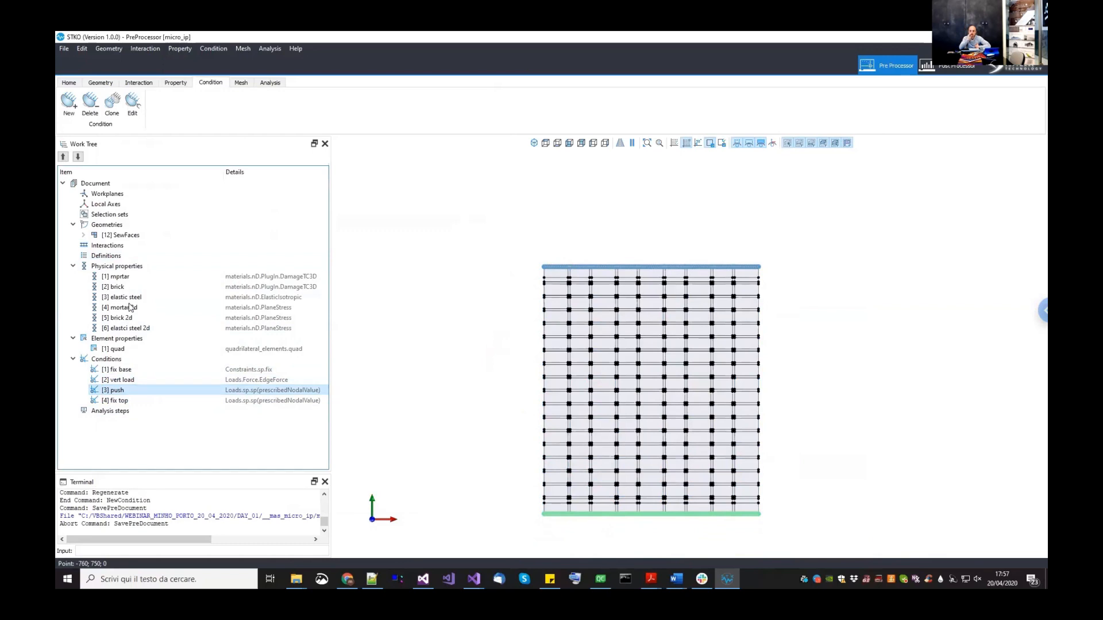
# - Create a new definition named "linear" using the Linear timeSeries model with the factor option off
pyautogui.rightClick(126, 256)
pyautogui.click(145, 259)
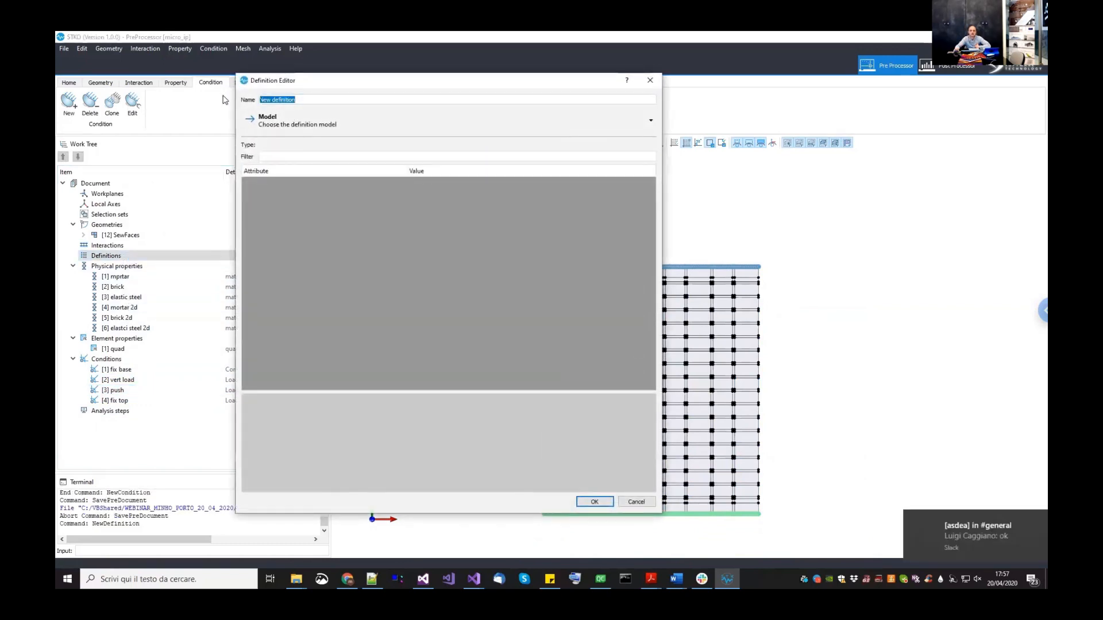
pyautogui.write('linear')
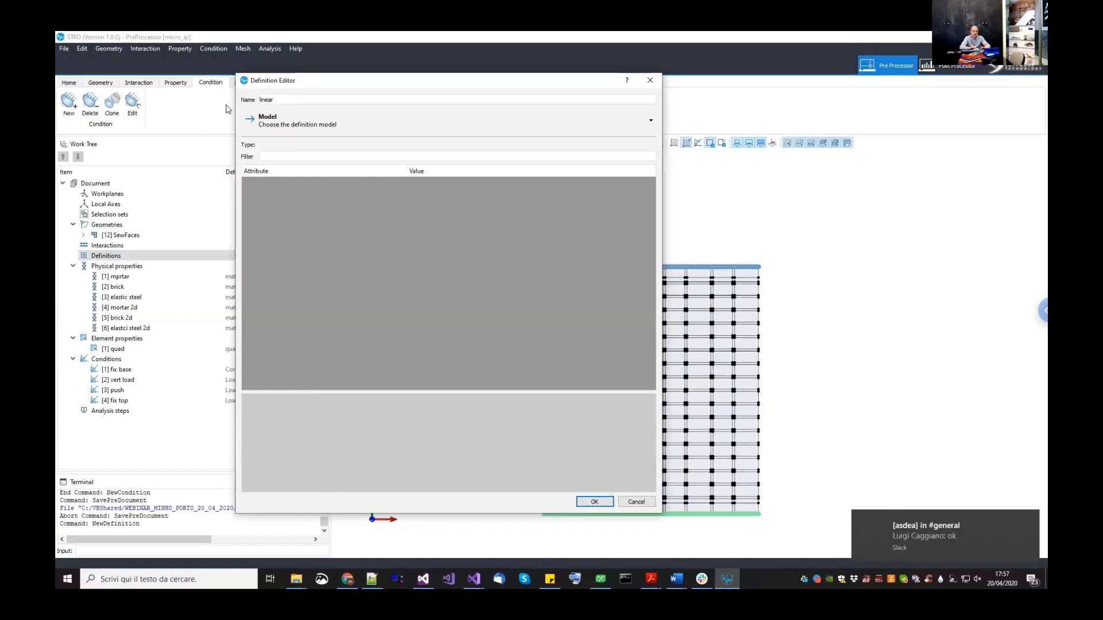
pyautogui.click(262, 122)
pyautogui.moveTo(274, 153)
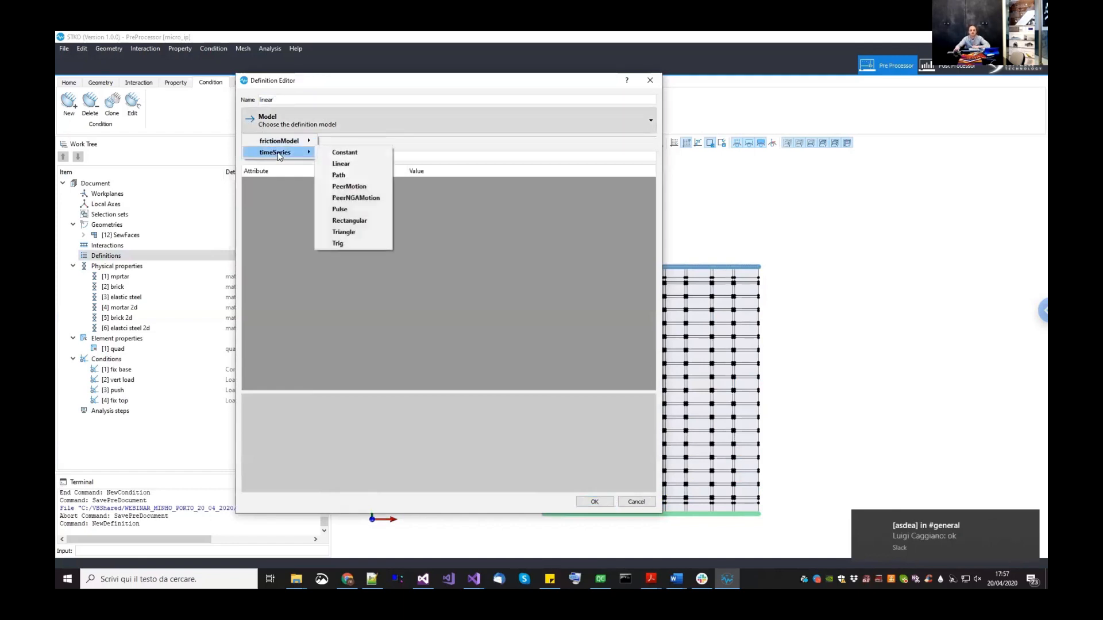
pyautogui.click(340, 165)
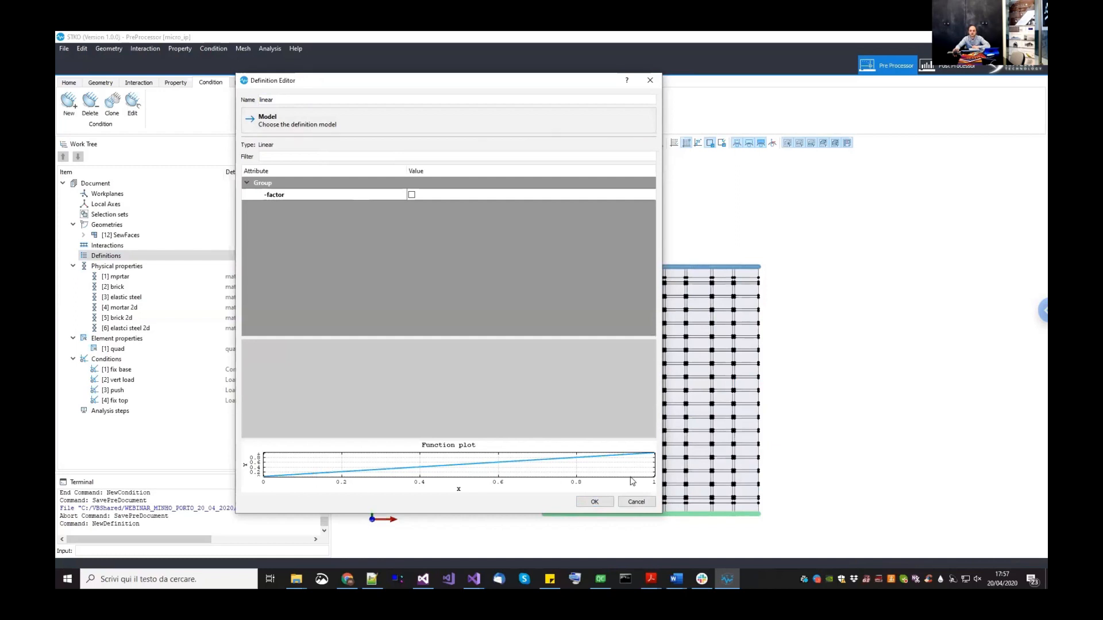
pyautogui.click(595, 501)
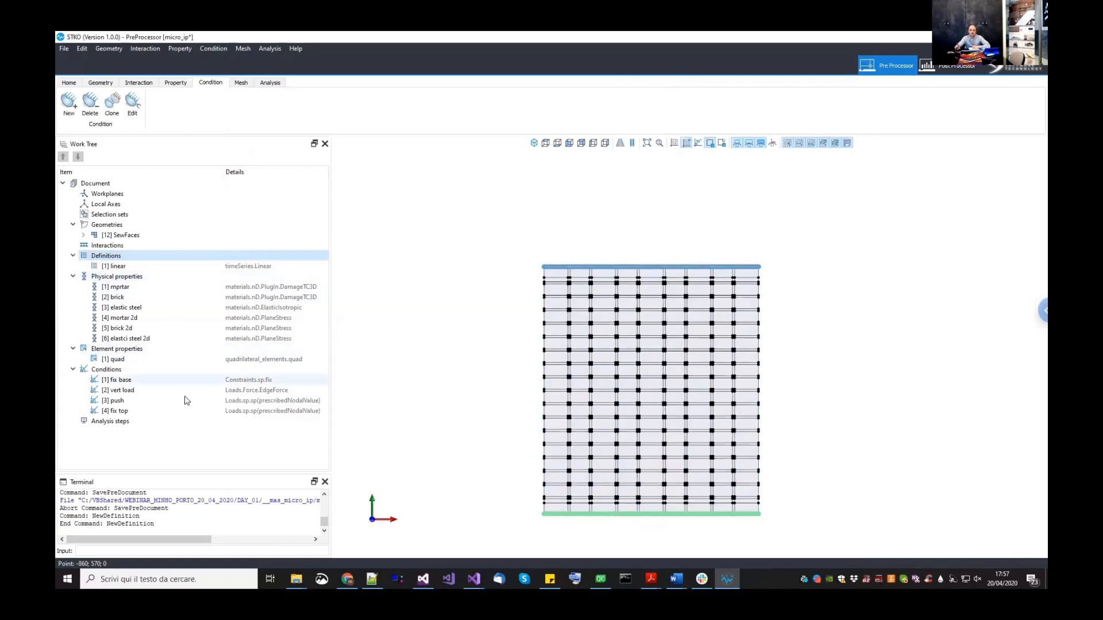
# - Examine the prescribed displacement settings of the fix top condition
pyautogui.click(130, 412)
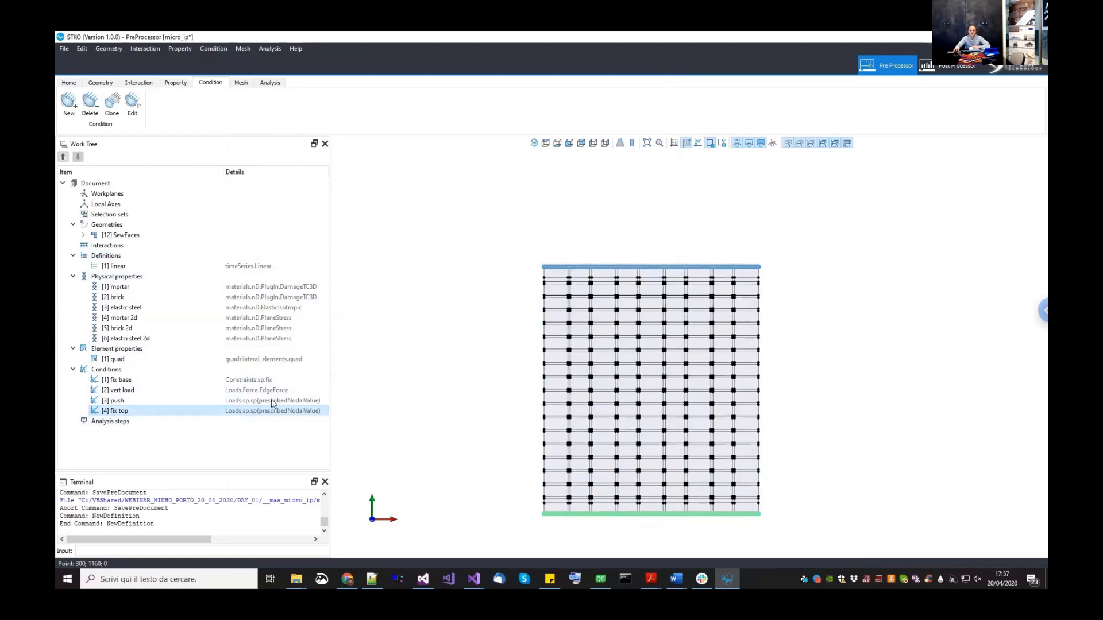
pyautogui.rightClick(197, 418)
pyautogui.click(216, 445)
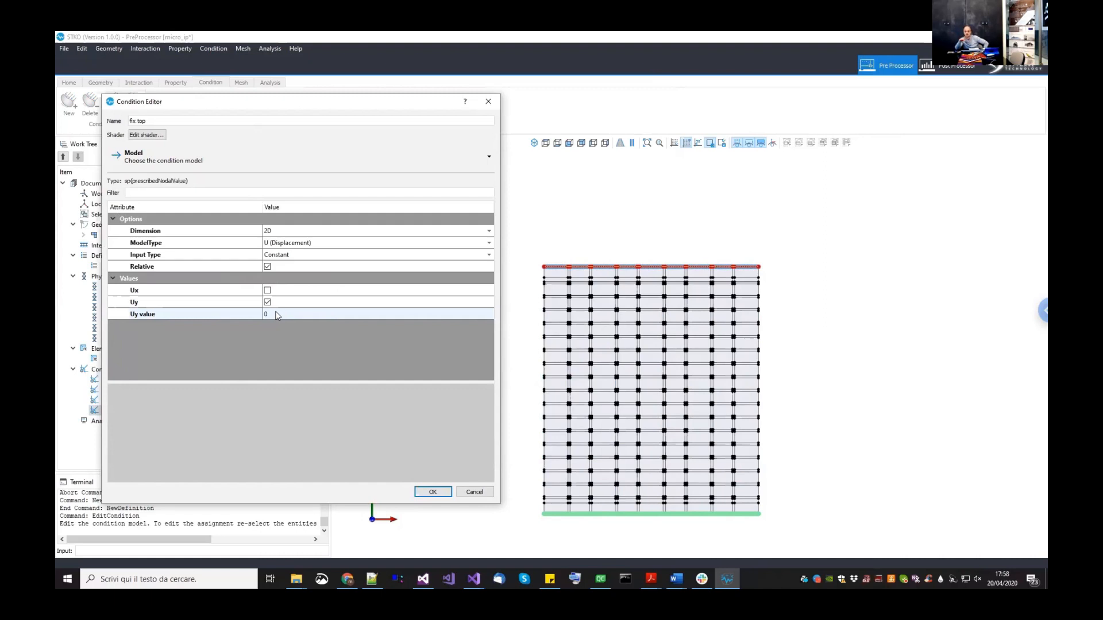
pyautogui.click(475, 493)
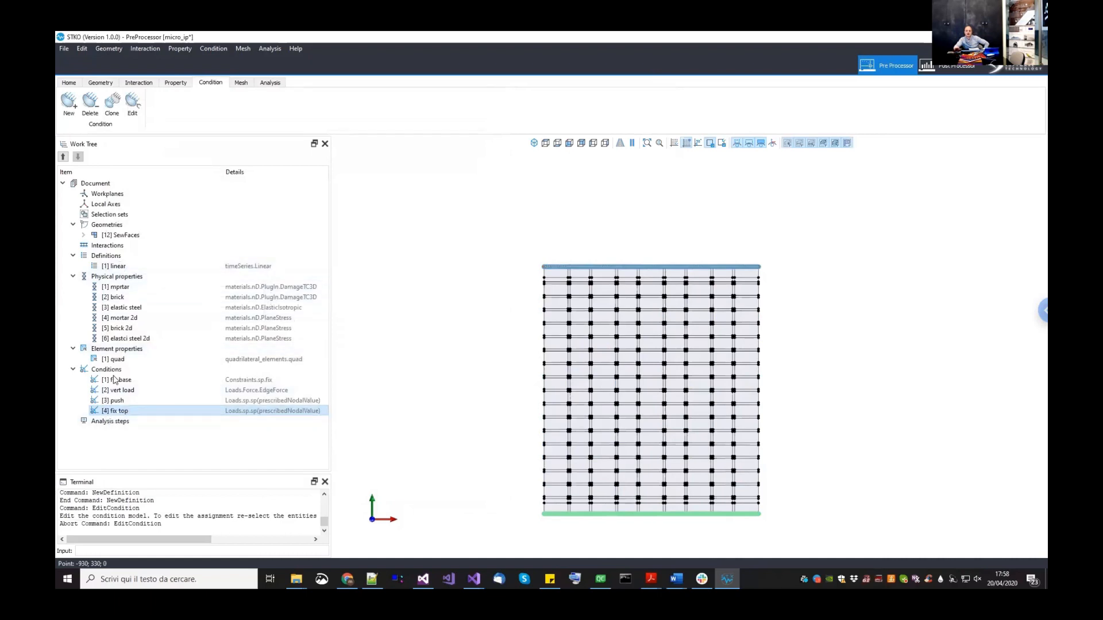
# - Create a new definition named "constant" using the Constant timeSeries model with the factor option off
pyautogui.click(120, 257)
pyautogui.rightClick(119, 257)
pyautogui.click(136, 262)
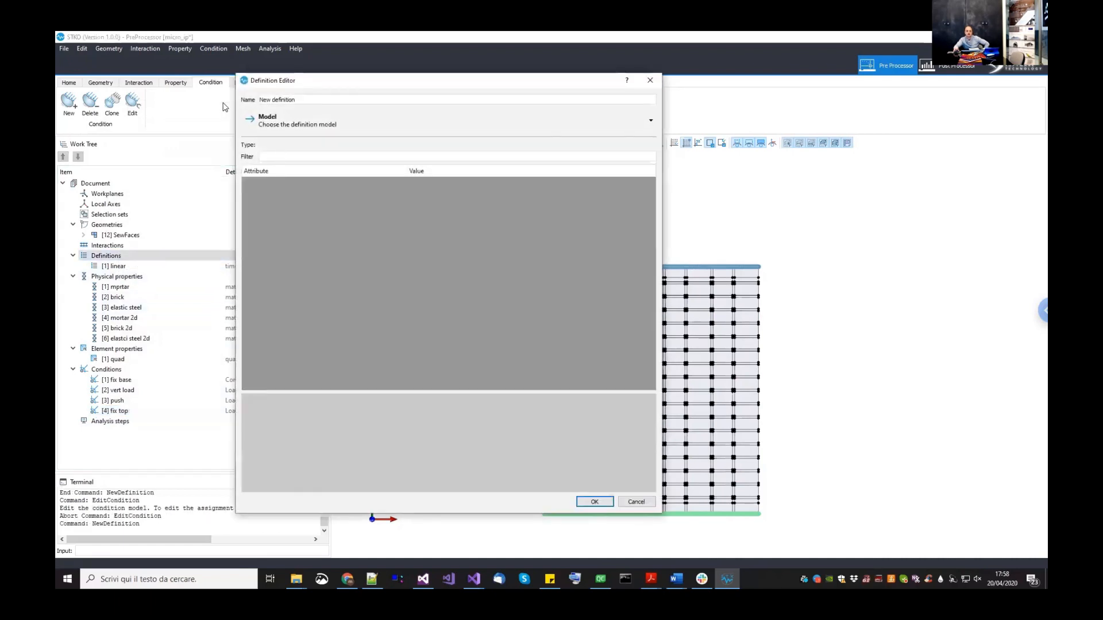
pyautogui.hotkey('ctrl', 'a')
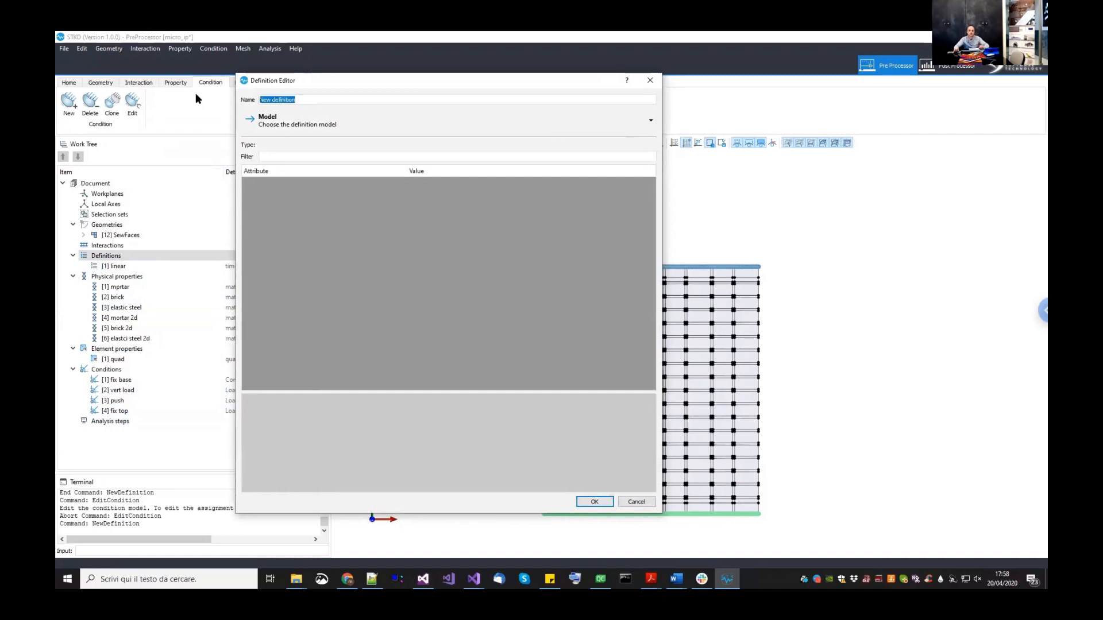
pyautogui.write('constant')
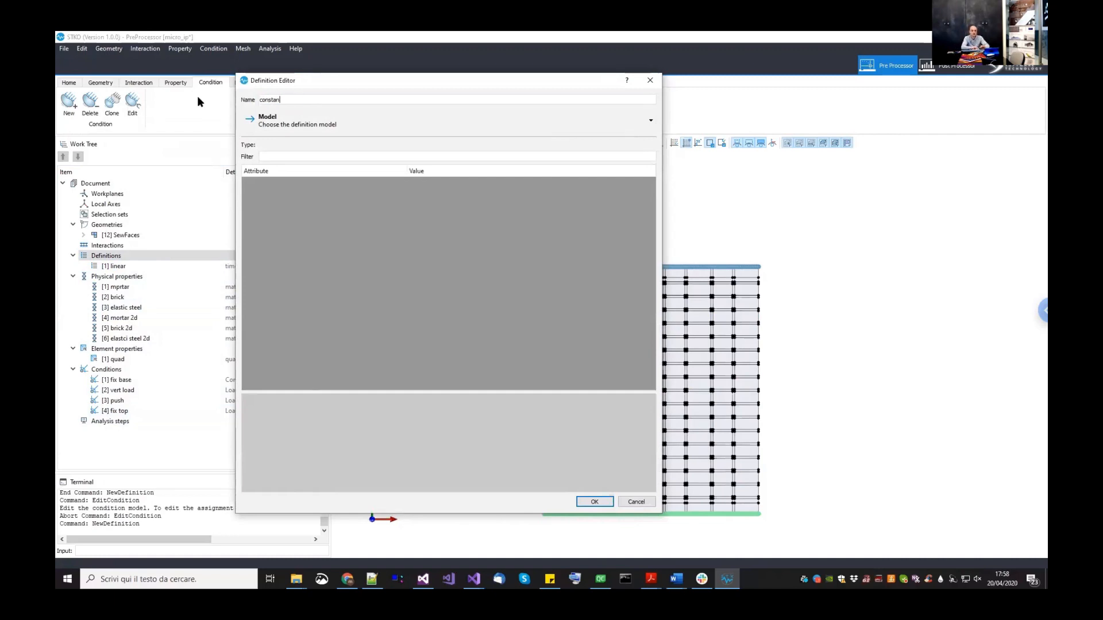
pyautogui.click(281, 121)
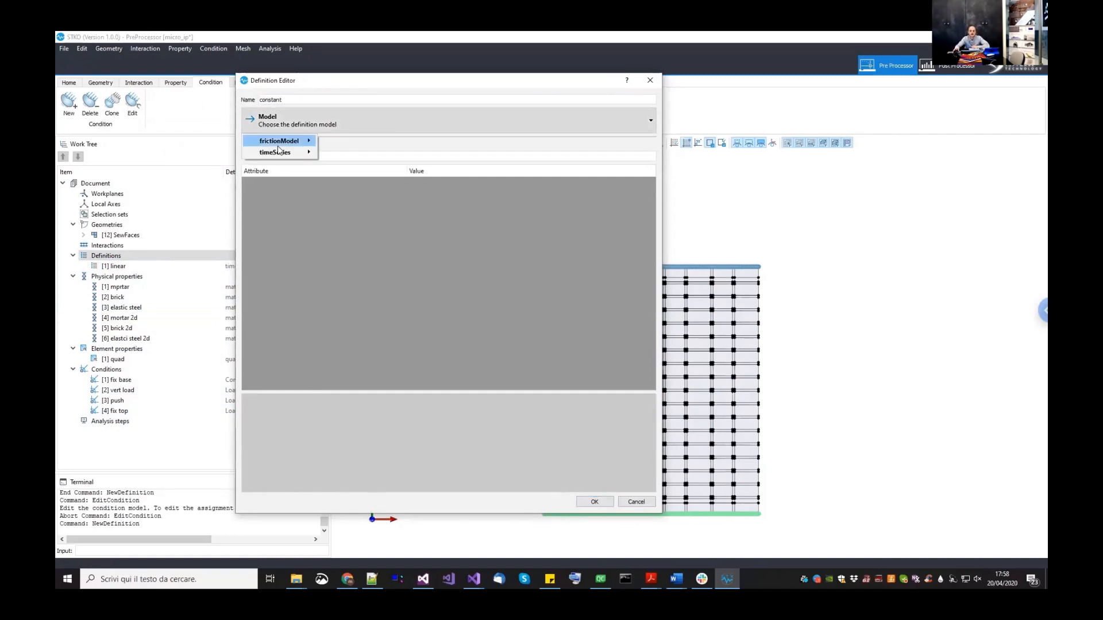
pyautogui.moveTo(279, 153)
pyautogui.click(338, 152)
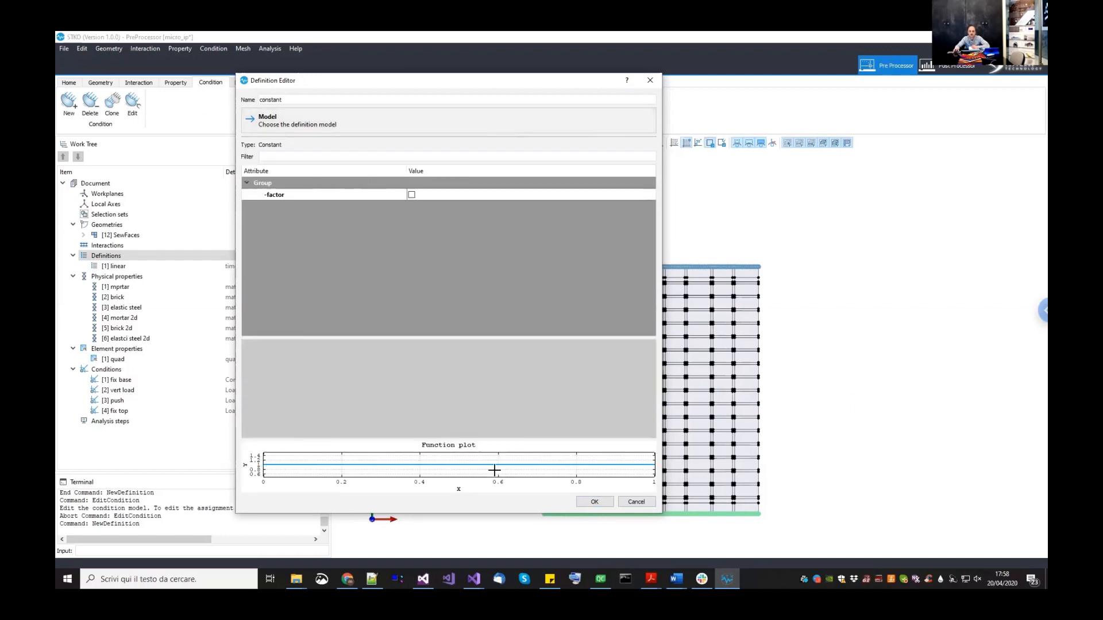
pyautogui.click(594, 502)
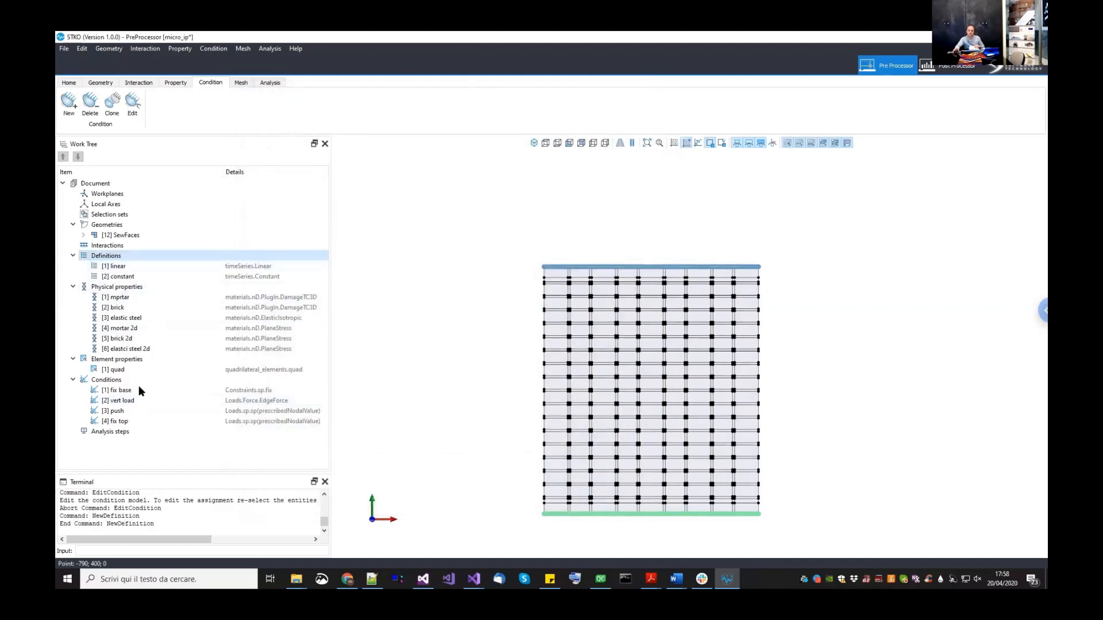
pyautogui.click(118, 431)
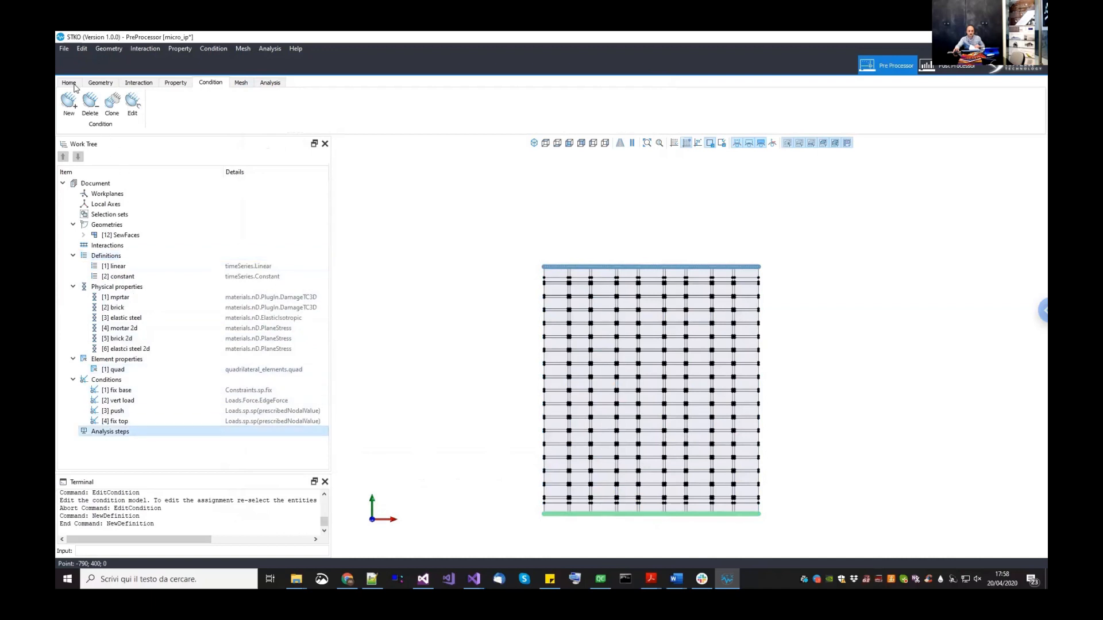
# - Save the micro_ip document and display the wall coloured by its physical properties
pyautogui.click(64, 49)
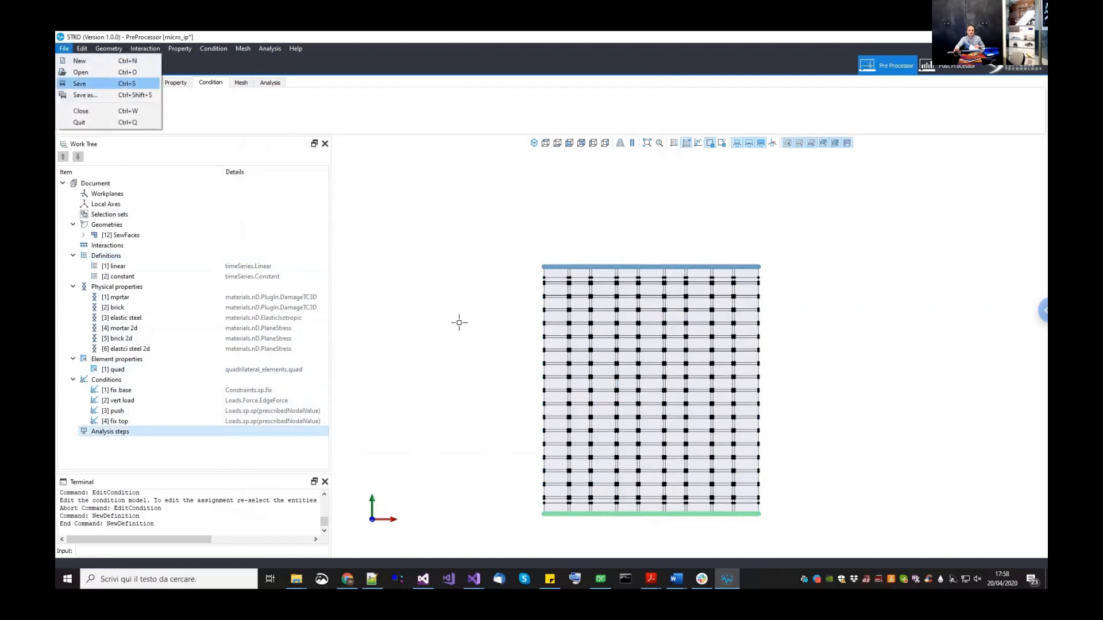
pyautogui.press('Return')
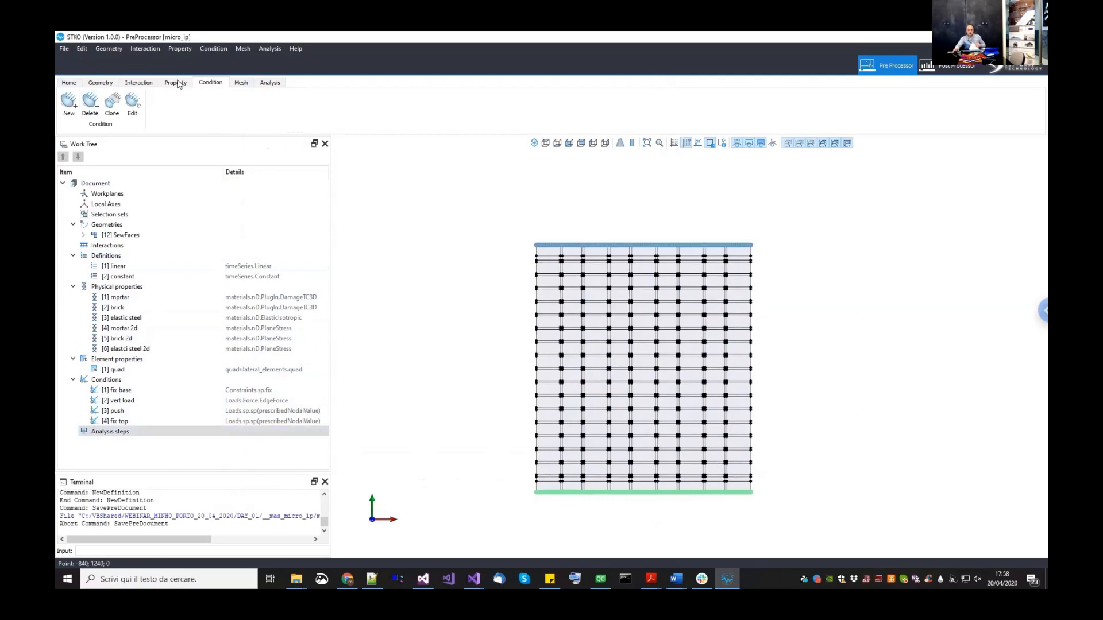
pyautogui.click(177, 82)
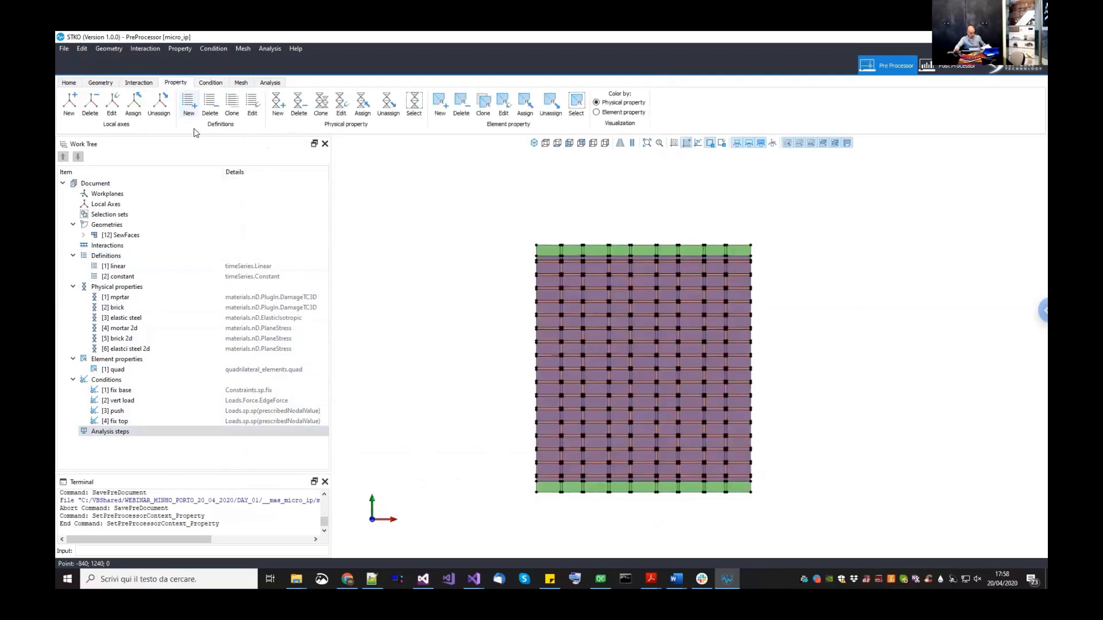
# - Create a new analysis step named "recorder" using the MPCORecorder model and set its output name to micro_ip
pyautogui.rightClick(148, 434)
pyautogui.click(167, 440)
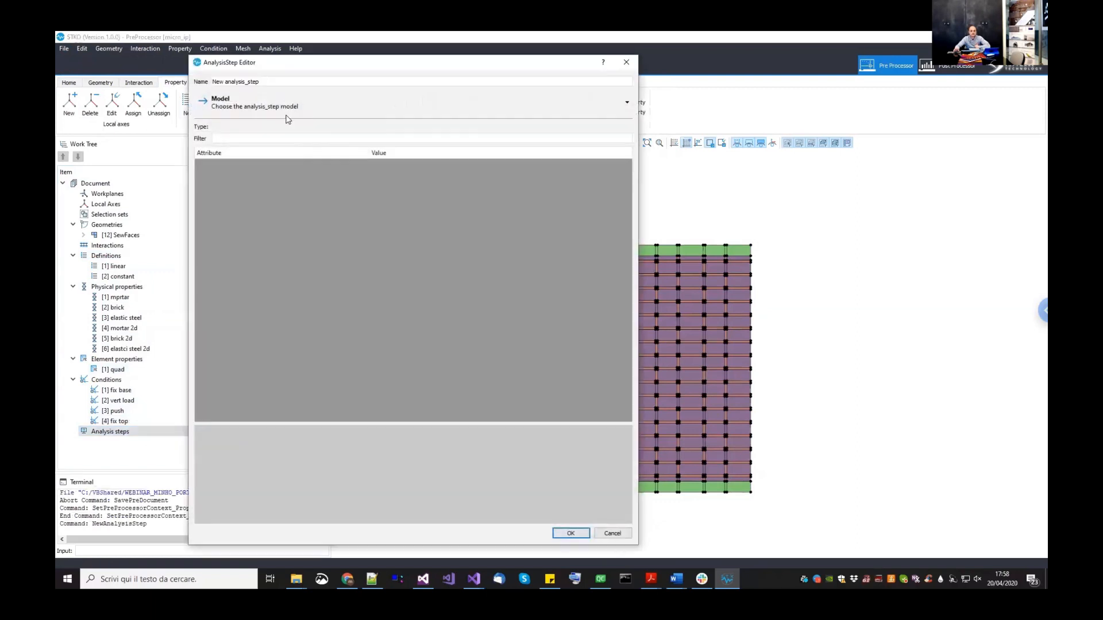
pyautogui.tripleClick(244, 81)
pyautogui.write('recorder')
pyautogui.click(246, 108)
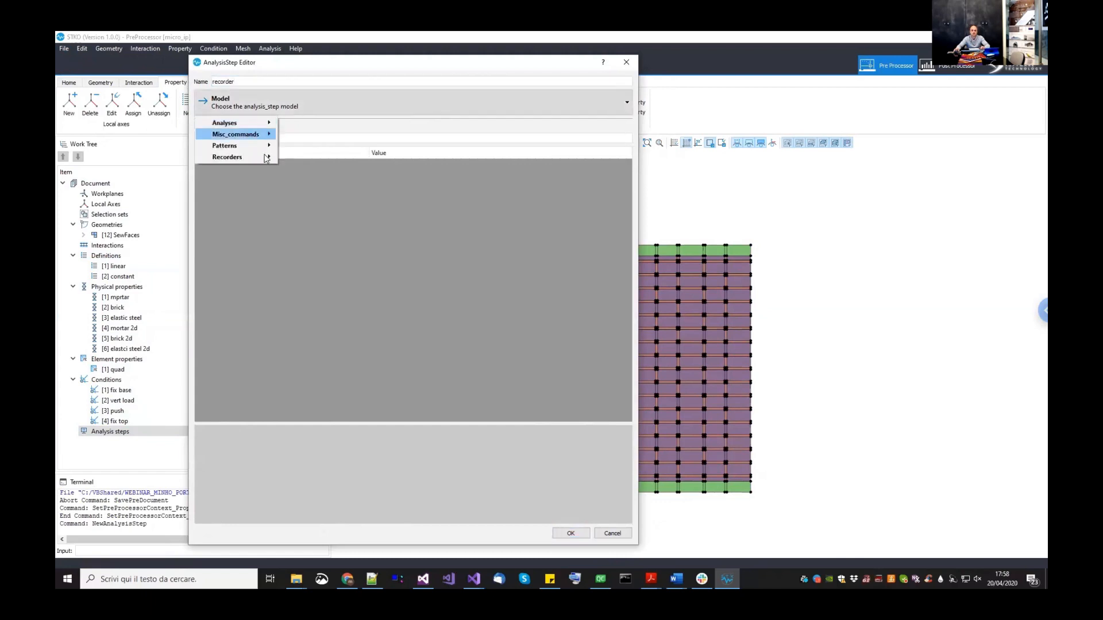
pyautogui.moveTo(266, 157)
pyautogui.click(304, 156)
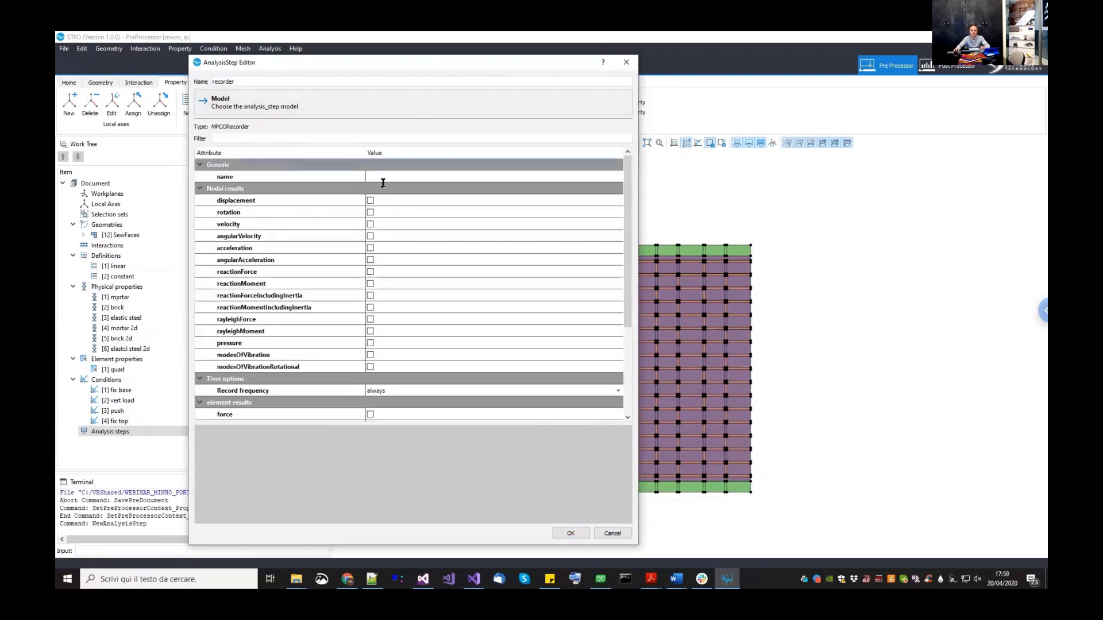
pyautogui.click(383, 181)
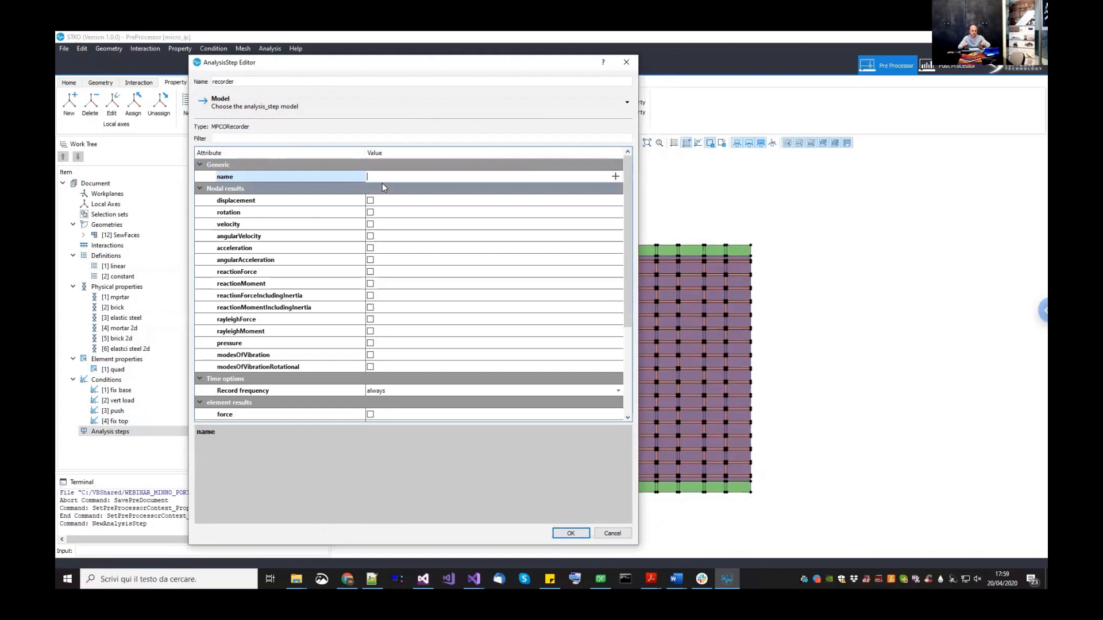
pyautogui.write('micro_ip')
# - Enable displacement and reactionForce as nodal results, and material.stress and material.strain as element results, for the recorder
pyautogui.click(370, 200)
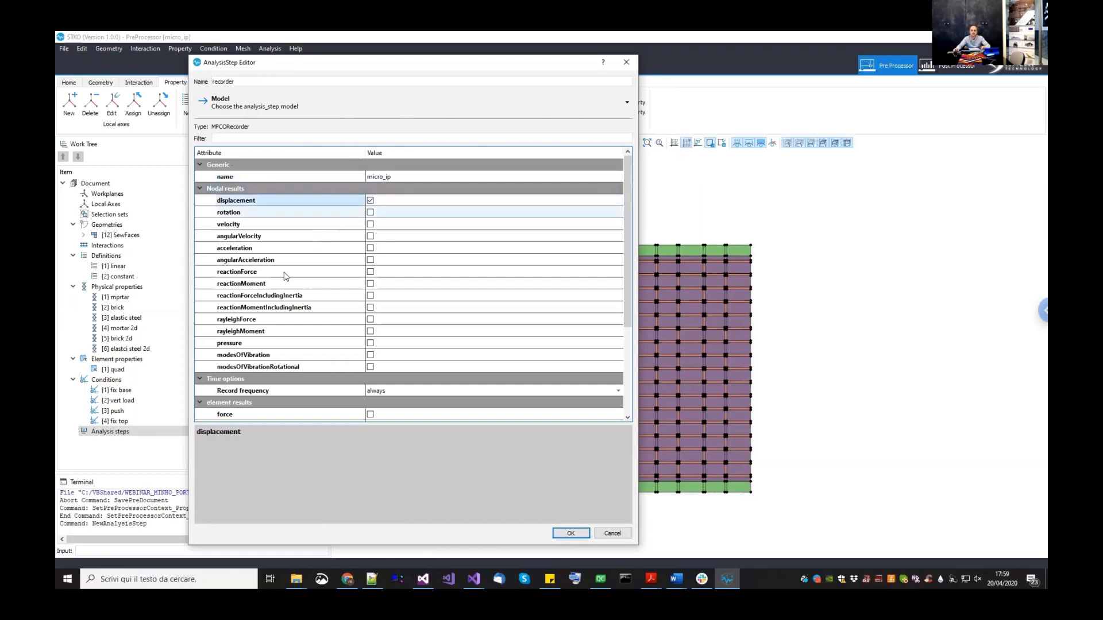
pyautogui.click(370, 272)
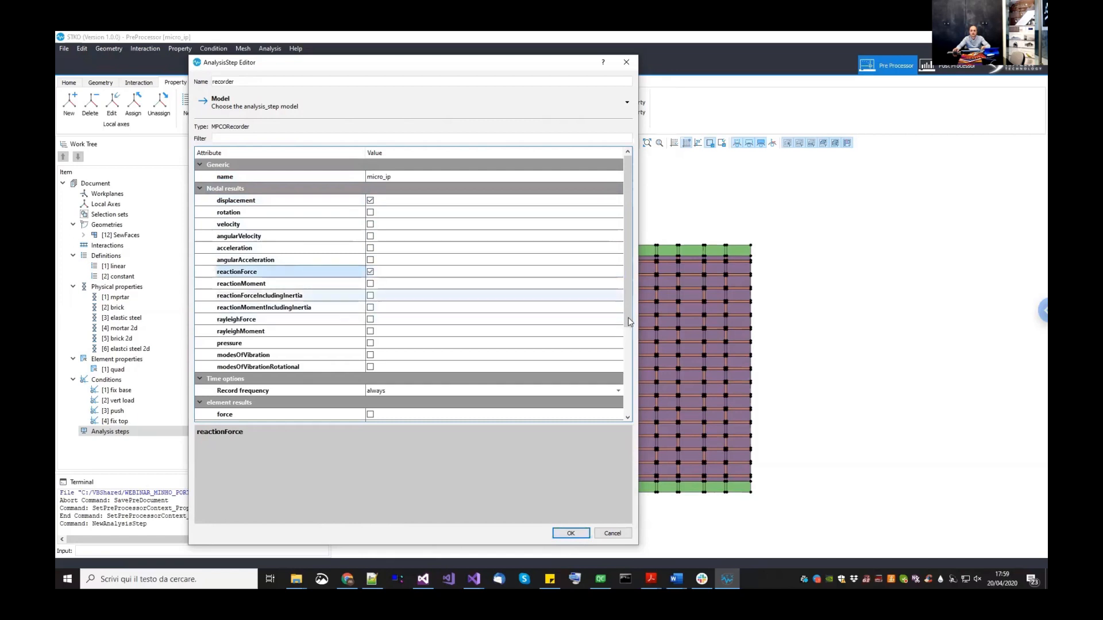
pyautogui.scroll(-4, 630, 396)
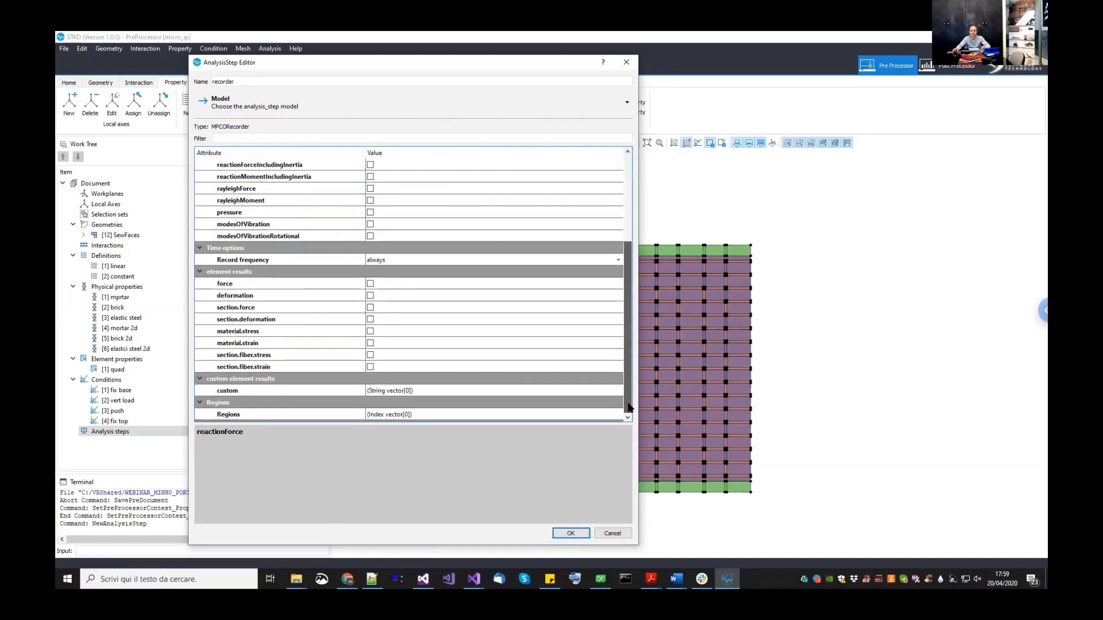
pyautogui.click(370, 343)
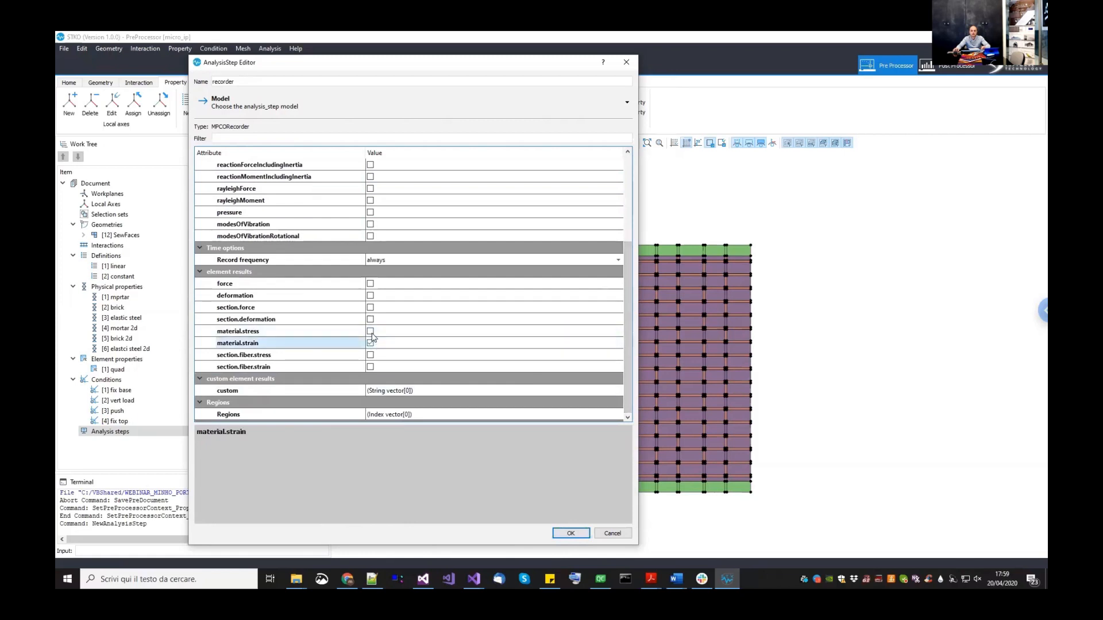
pyautogui.click(371, 331)
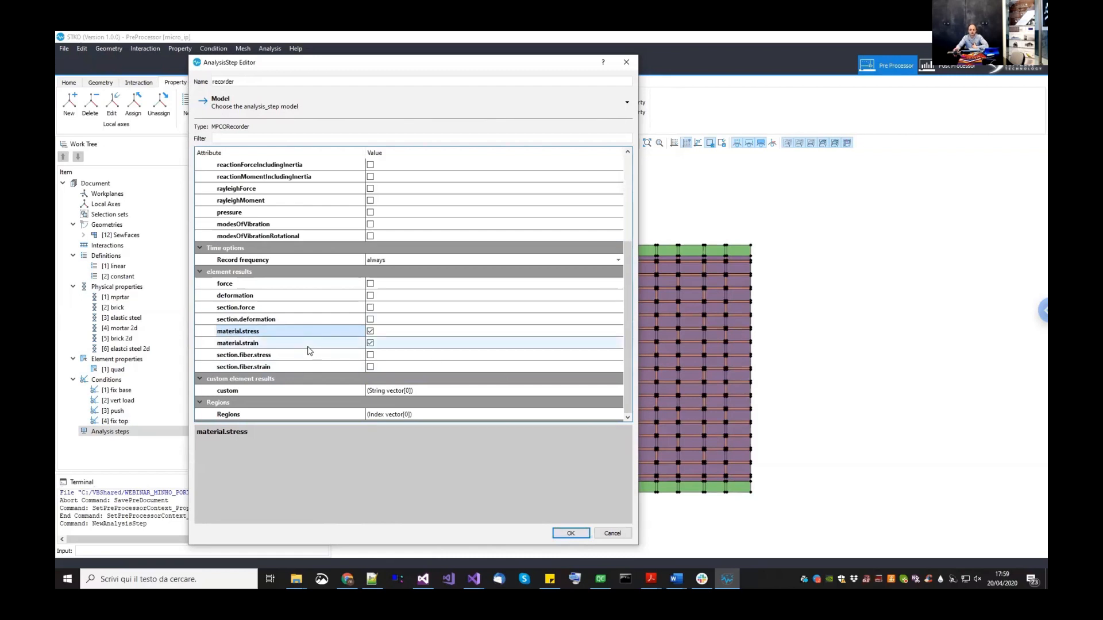
# - Add a one-row custom element result named material.damage to the recorder and accept the analysis step
pyautogui.click(298, 390)
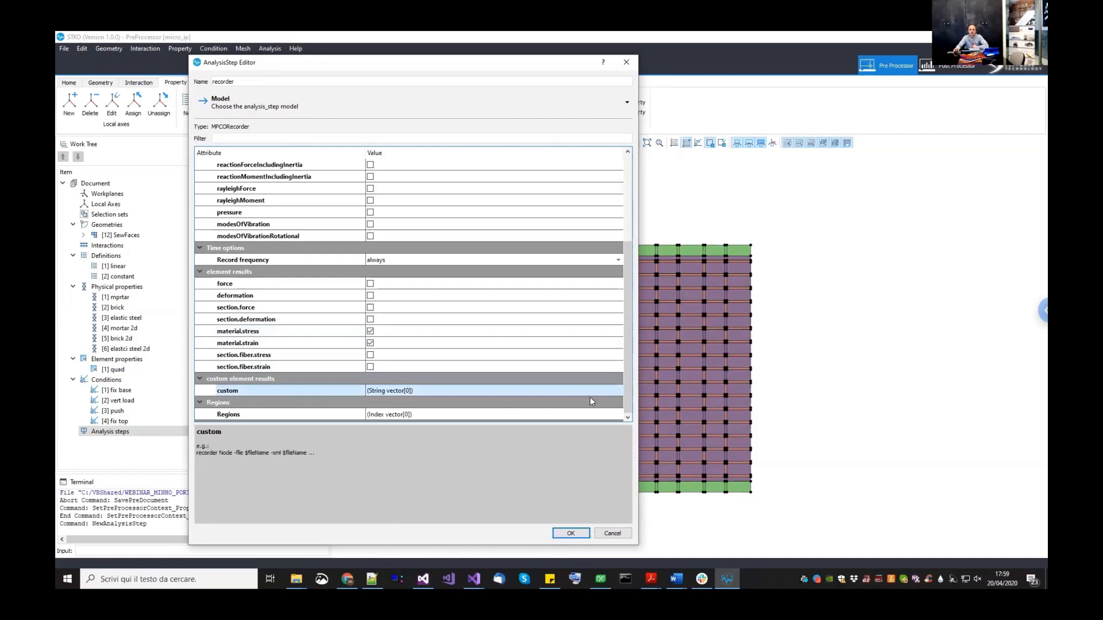
pyautogui.click(614, 393)
pyautogui.click(618, 390)
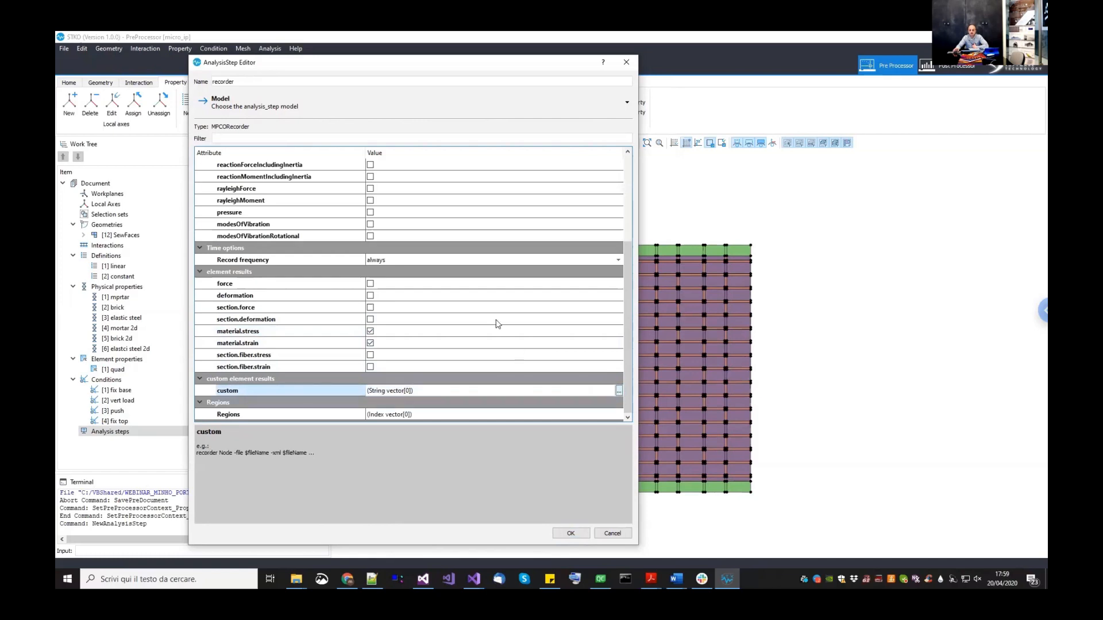
pyautogui.click(475, 251)
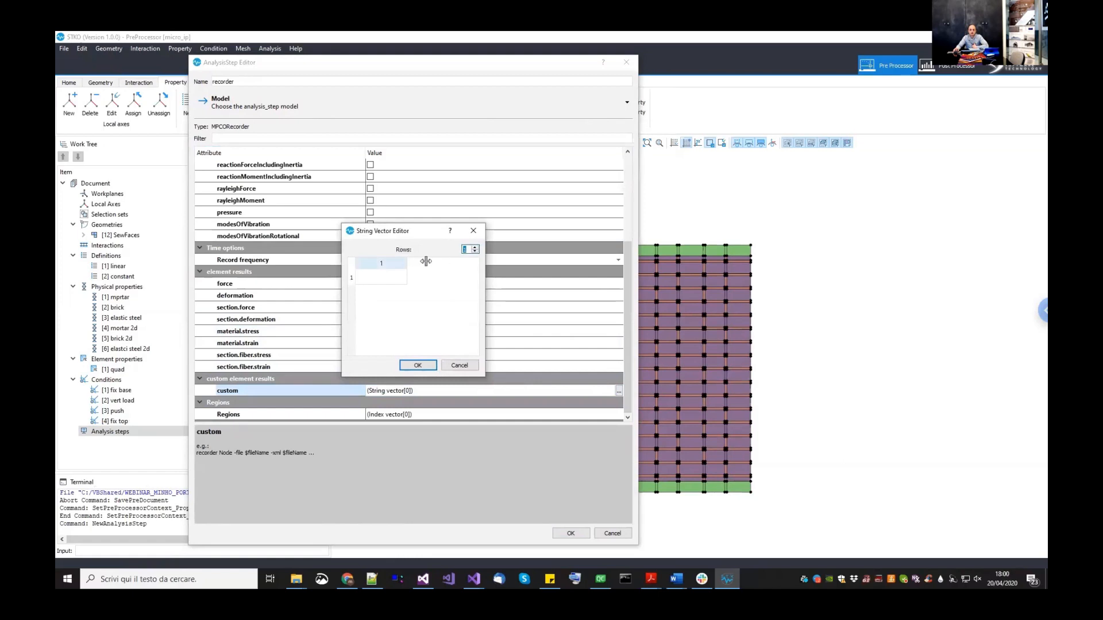
pyautogui.doubleClick(385, 278)
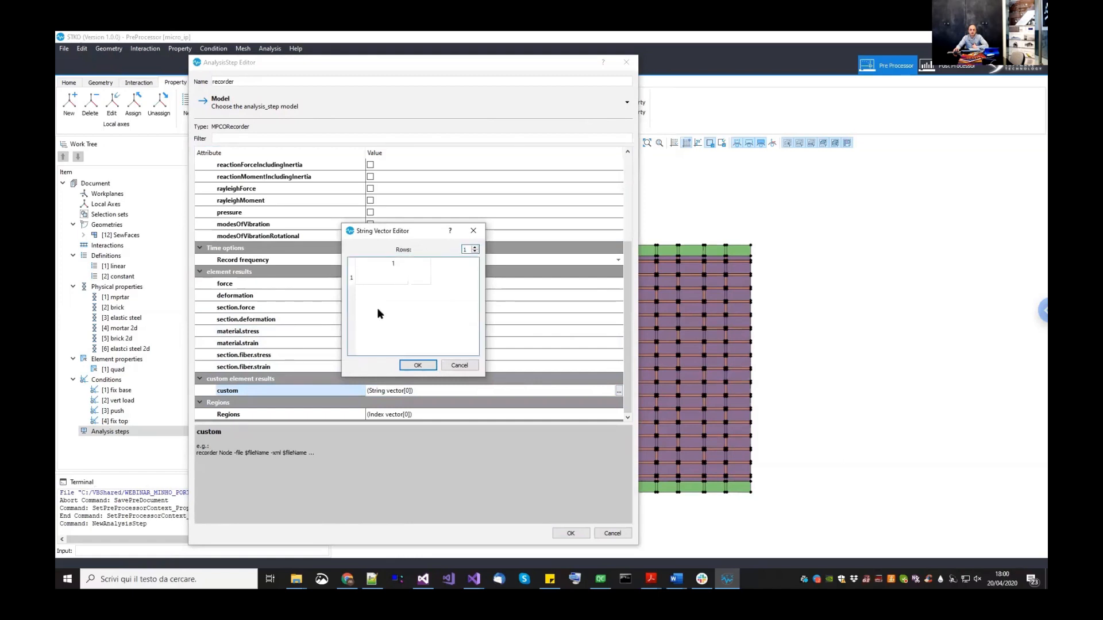
pyautogui.write('material.damage')
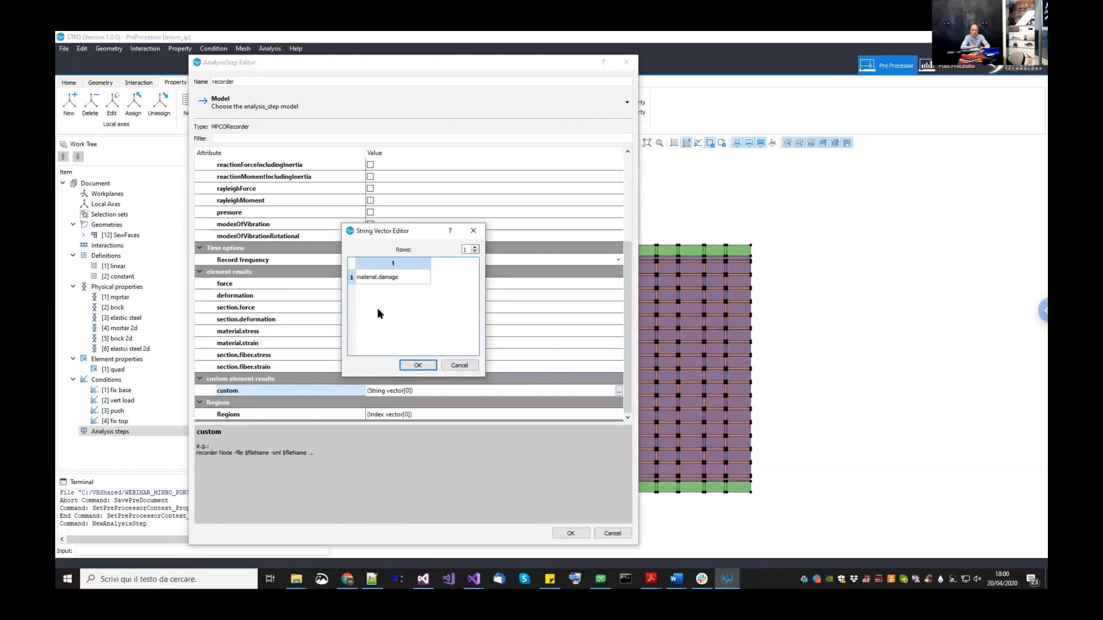
pyautogui.press('Return')
pyautogui.click(418, 366)
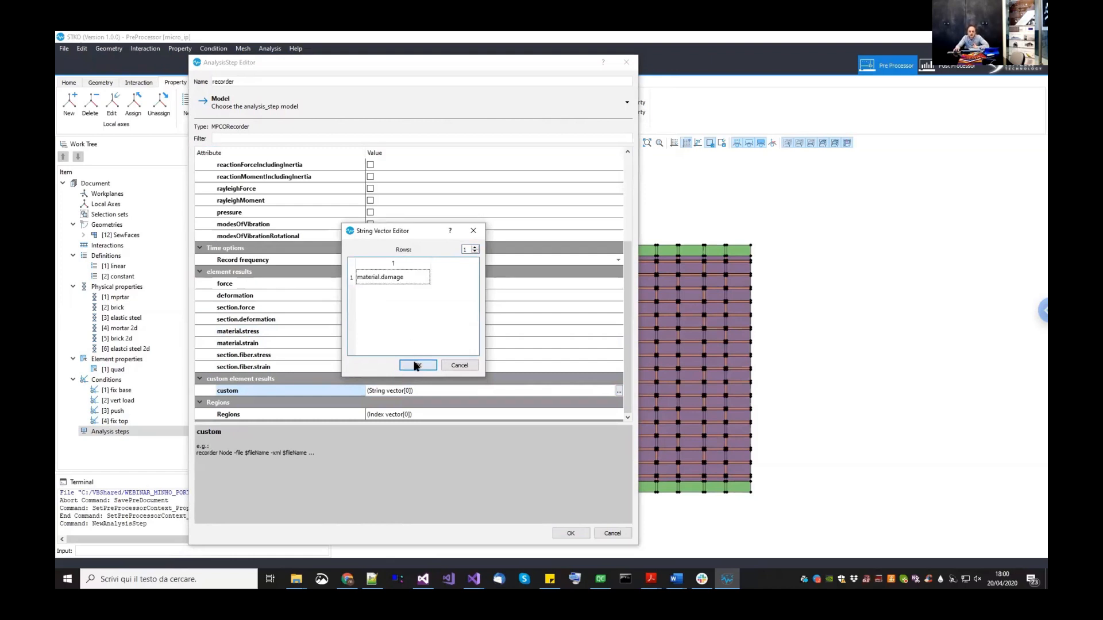
pyautogui.click(570, 534)
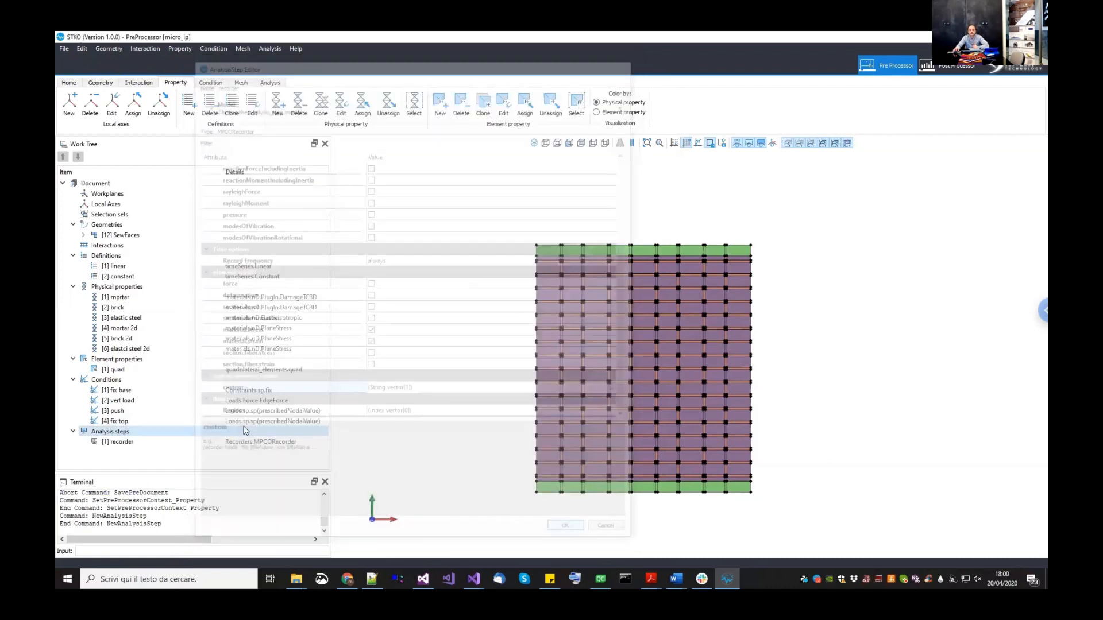
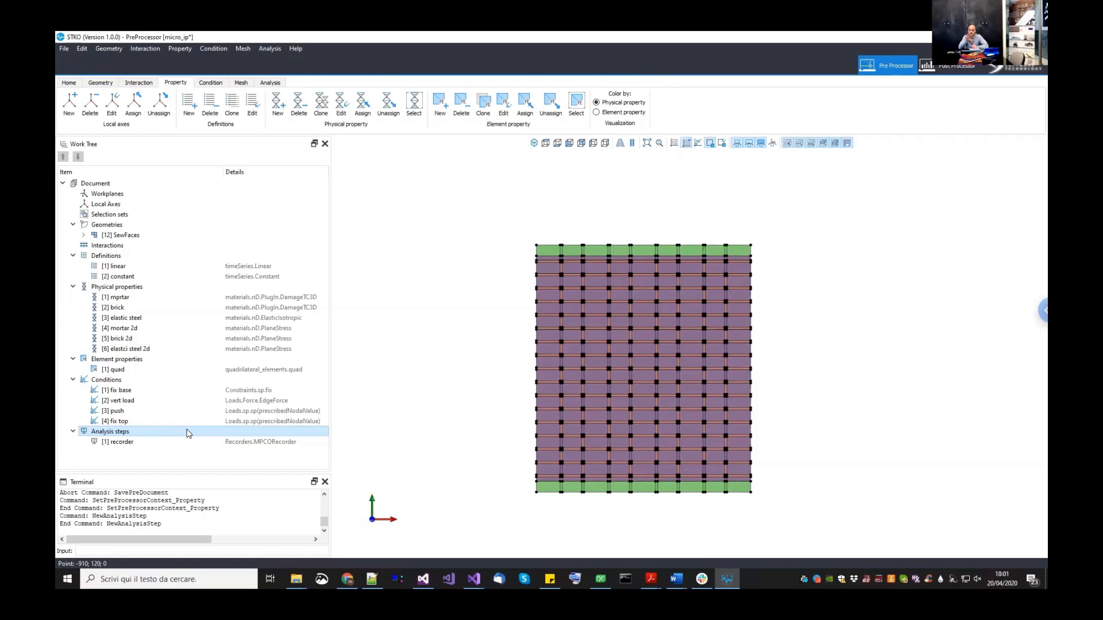
# - Examine the Regions setting of the recorder analysis step and close its editor without changes
pyautogui.rightClick(138, 445)
pyautogui.click(158, 474)
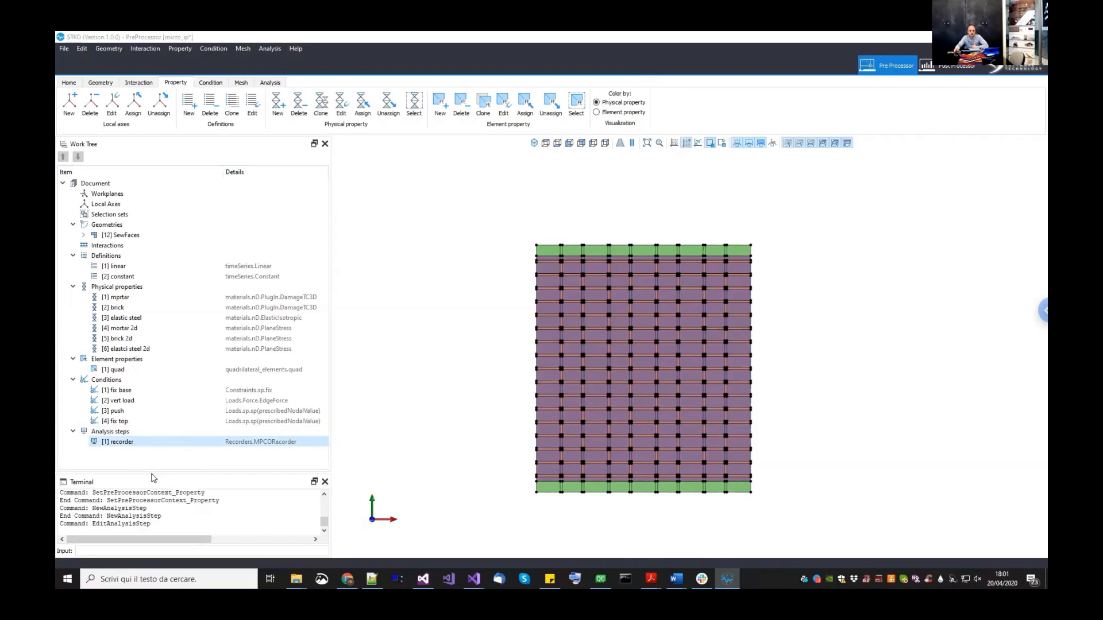
pyautogui.moveTo(625, 295); pyautogui.dragTo(627, 422)
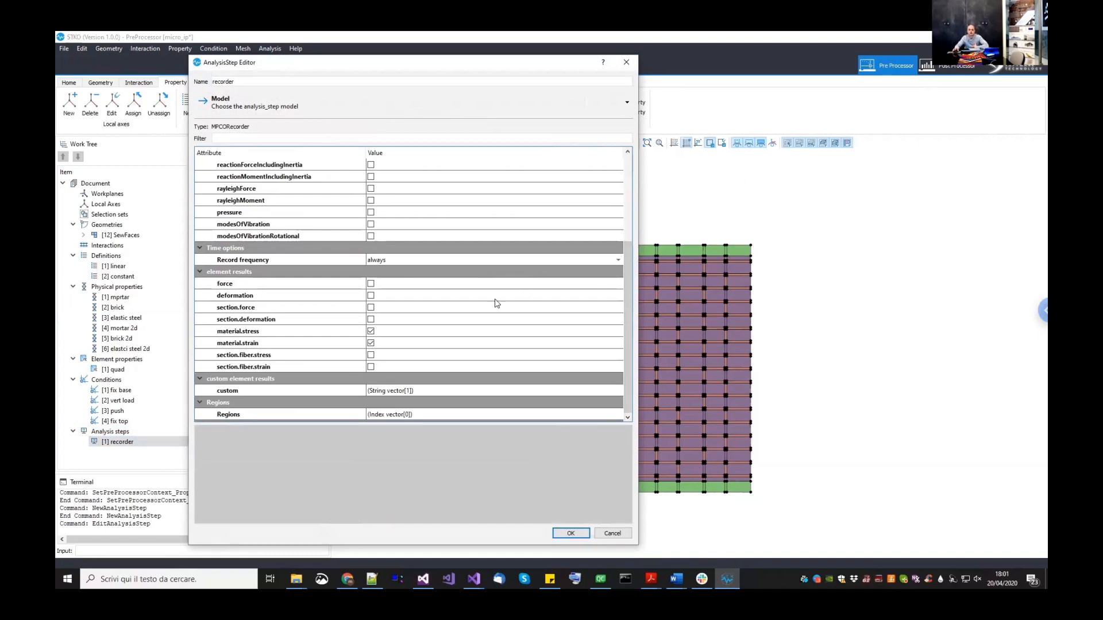
pyautogui.click(278, 415)
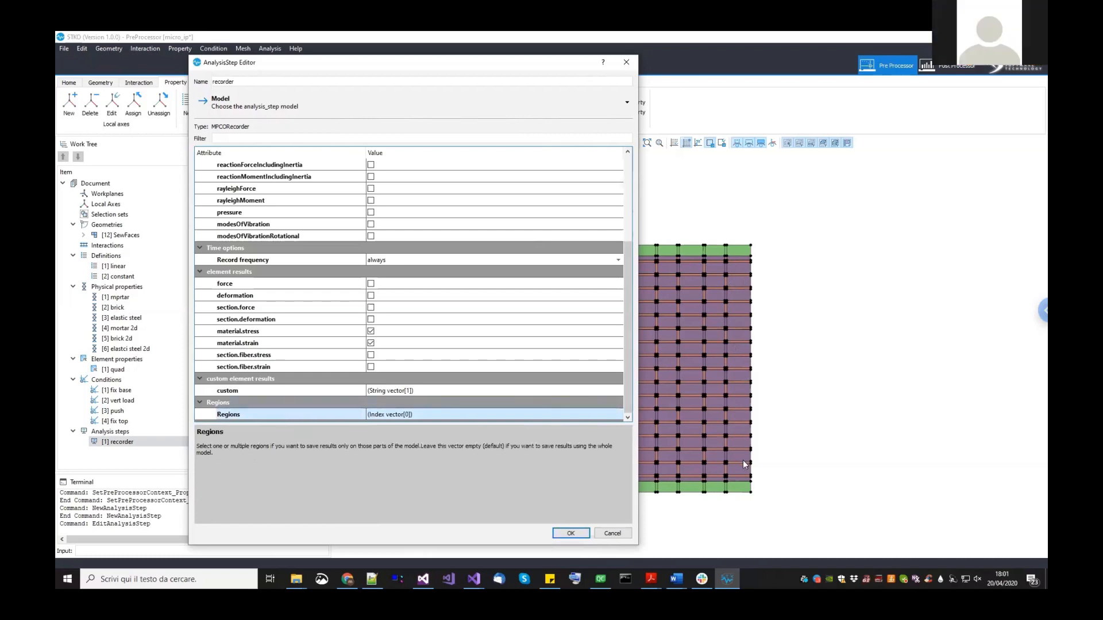
pyautogui.click(612, 533)
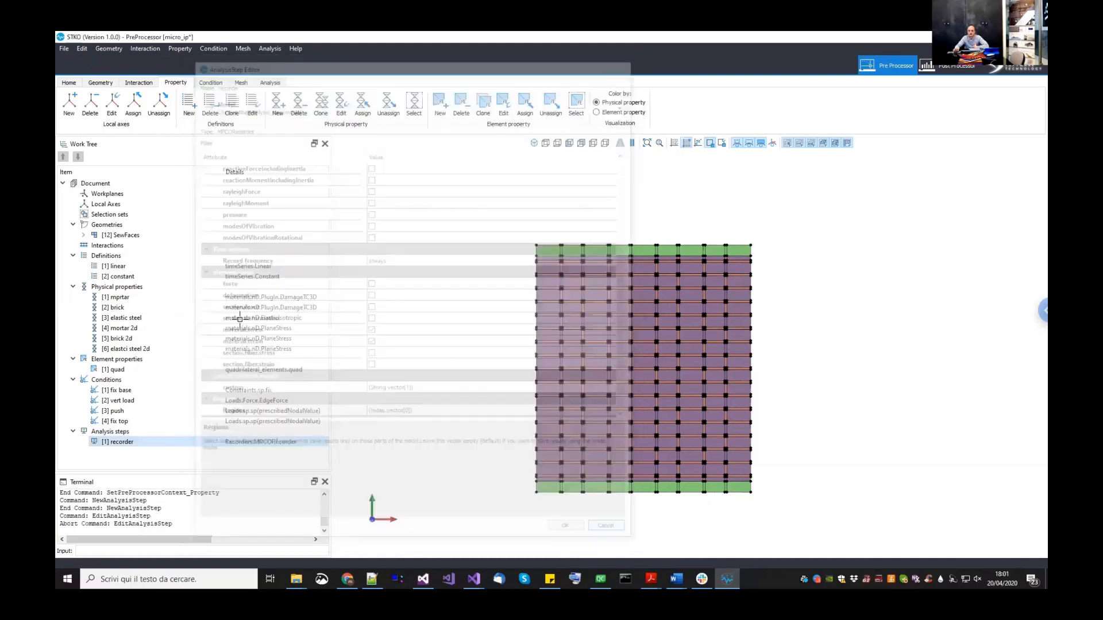
# - Create a selection set named "SET - bottom" from the steel strip along the wall's base
pyautogui.rightClick(114, 216)
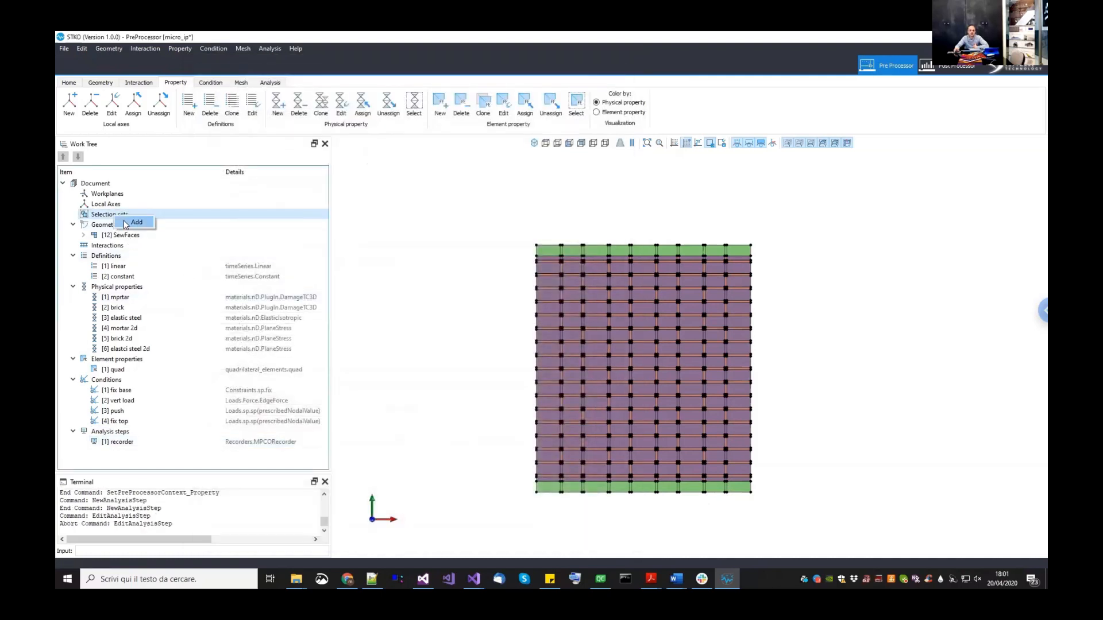
pyautogui.click(126, 223)
pyautogui.moveTo(761, 507); pyautogui.dragTo(504, 484)
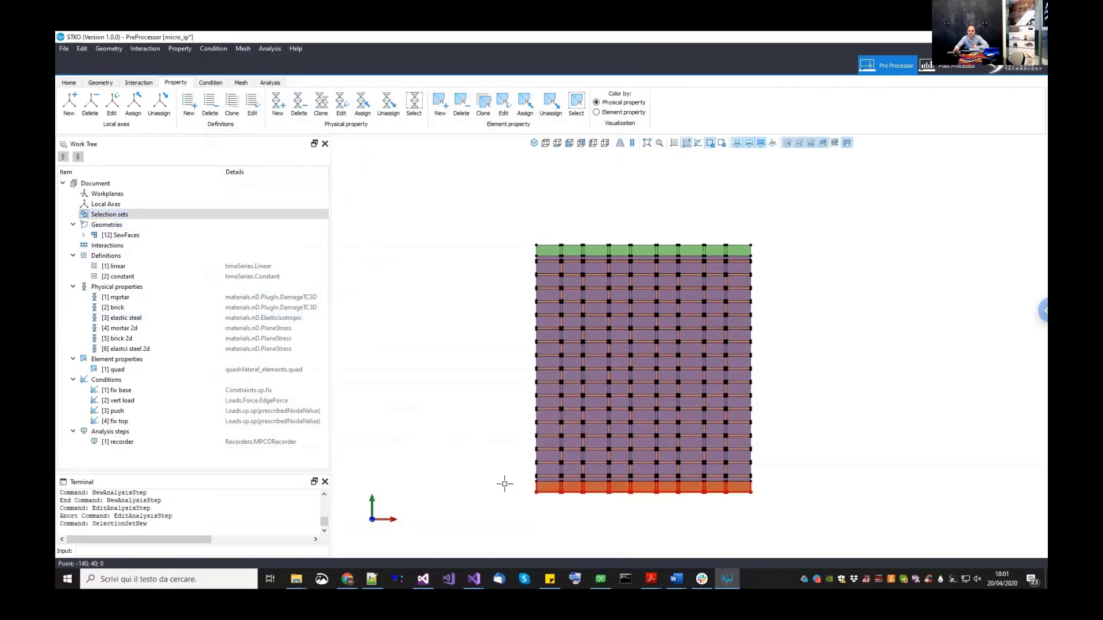
pyautogui.rightClick(471, 459)
pyautogui.moveTo(565, 292); pyautogui.dragTo(474, 288)
pyautogui.write('SET ')
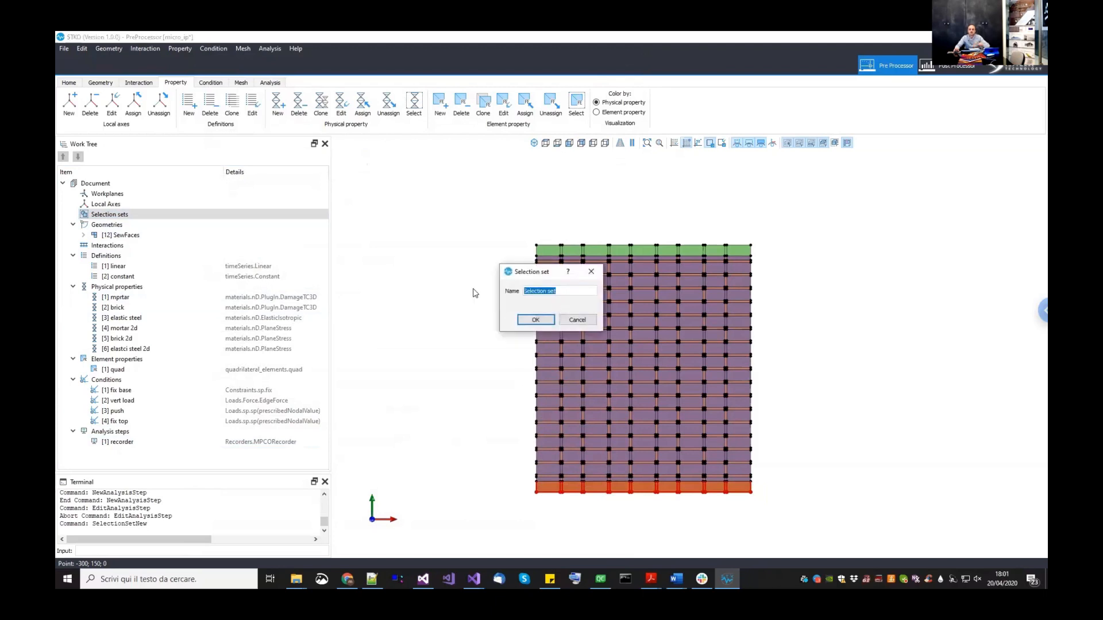
pyautogui.write('- bottom')
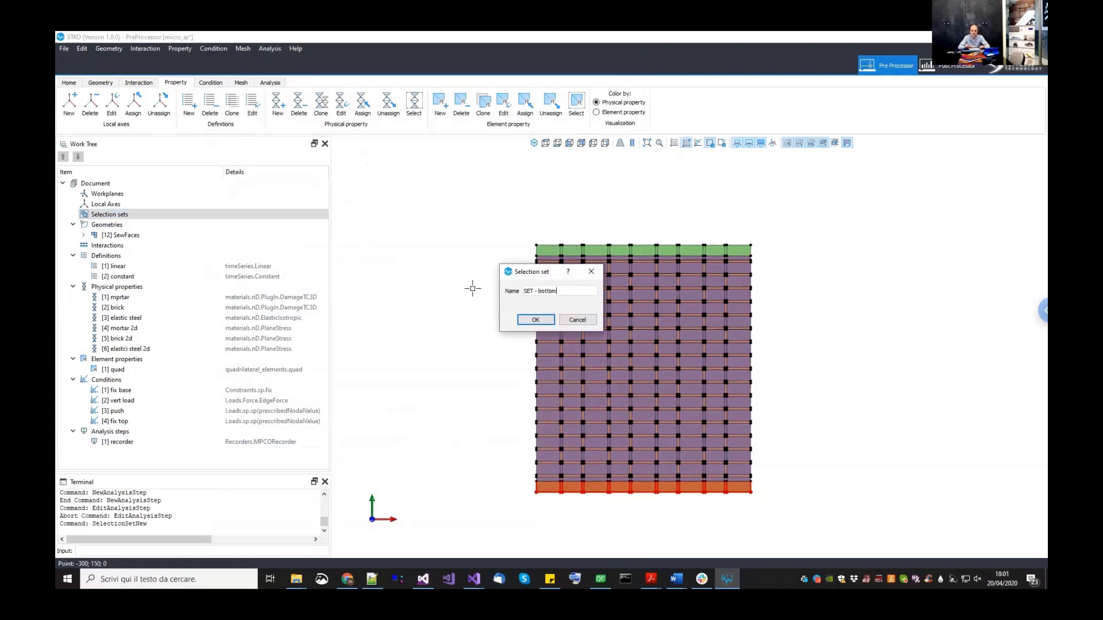
pyautogui.press('Return')
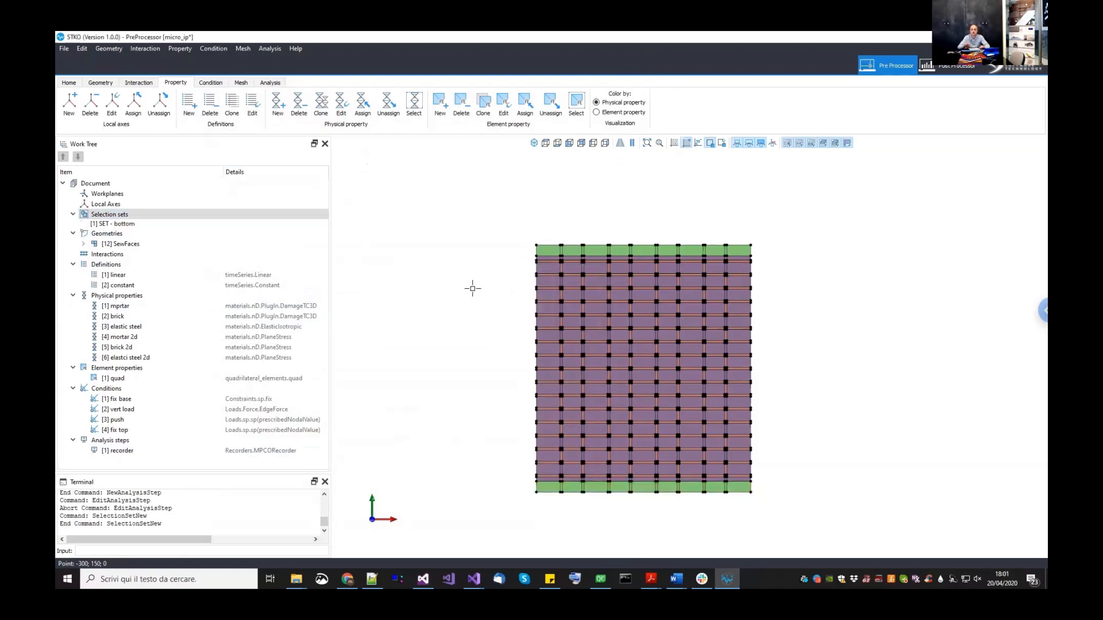
# - Check which geometry belongs to "SET - bottom" by selecting its contents in the model, and clear the selection
pyautogui.rightClick(128, 230)
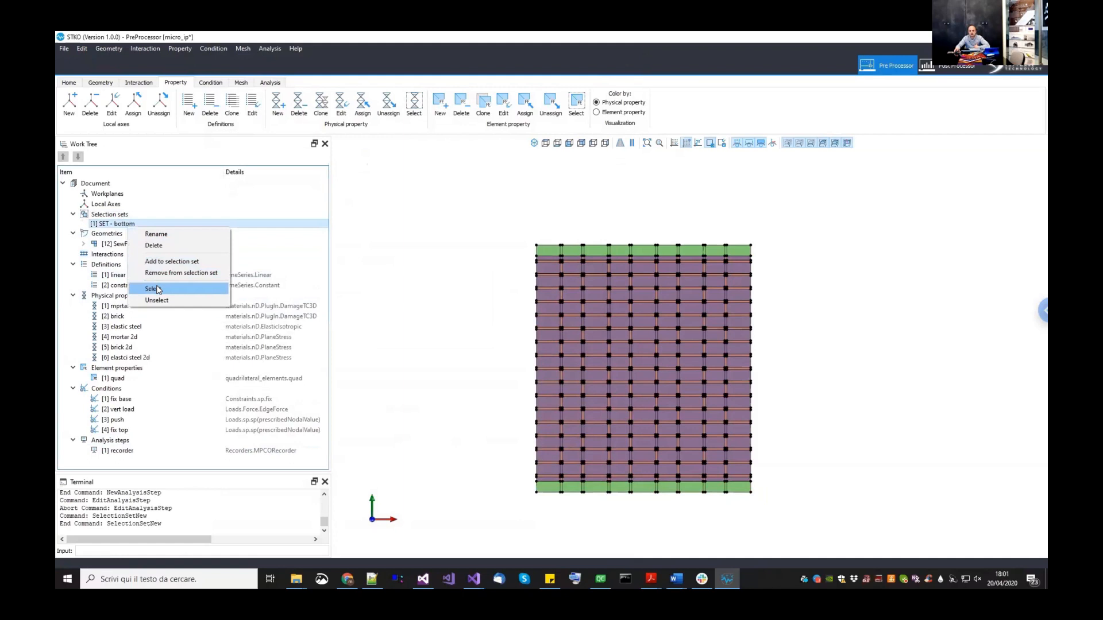
pyautogui.click(152, 289)
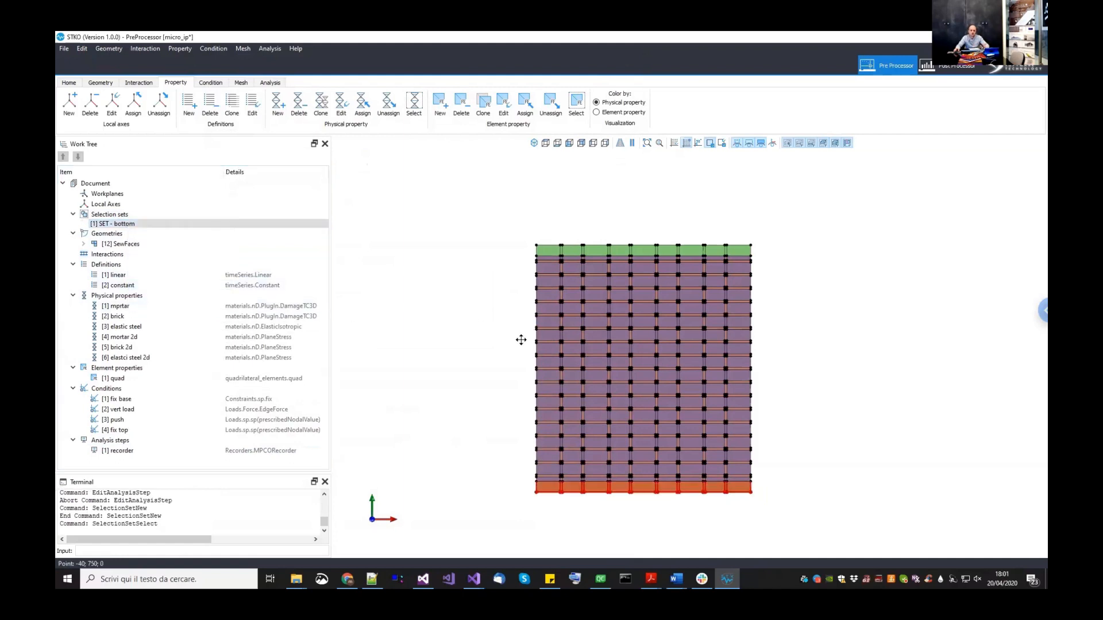
pyautogui.click(521, 340)
# - Check which regions can be chosen in the recorder's Regions setting, and close its editor without changes
pyautogui.rightClick(127, 450)
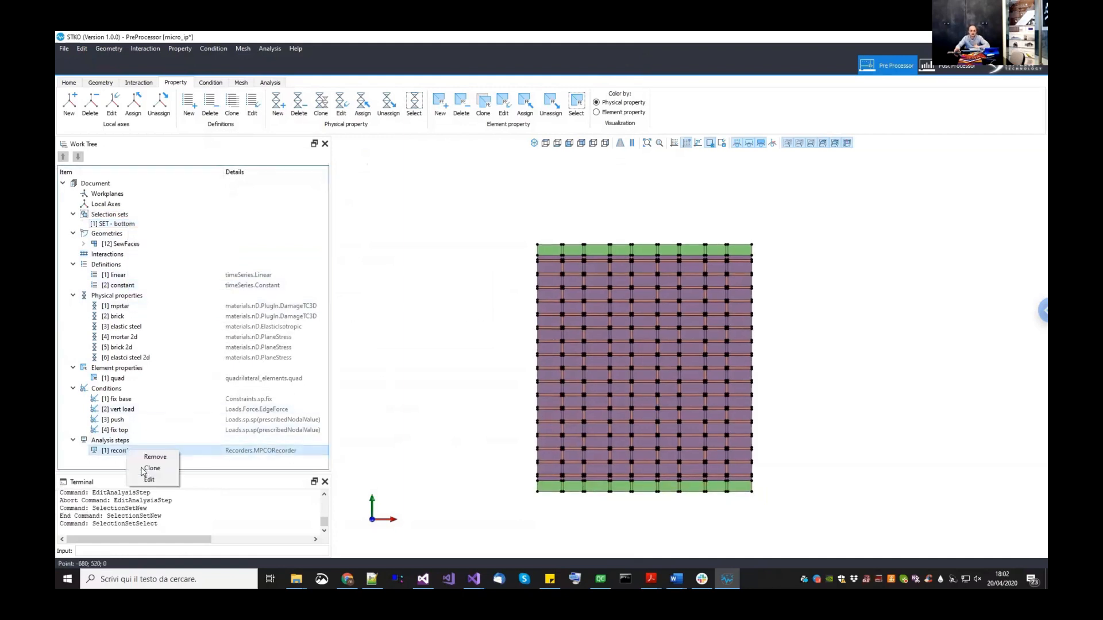
pyautogui.click(156, 480)
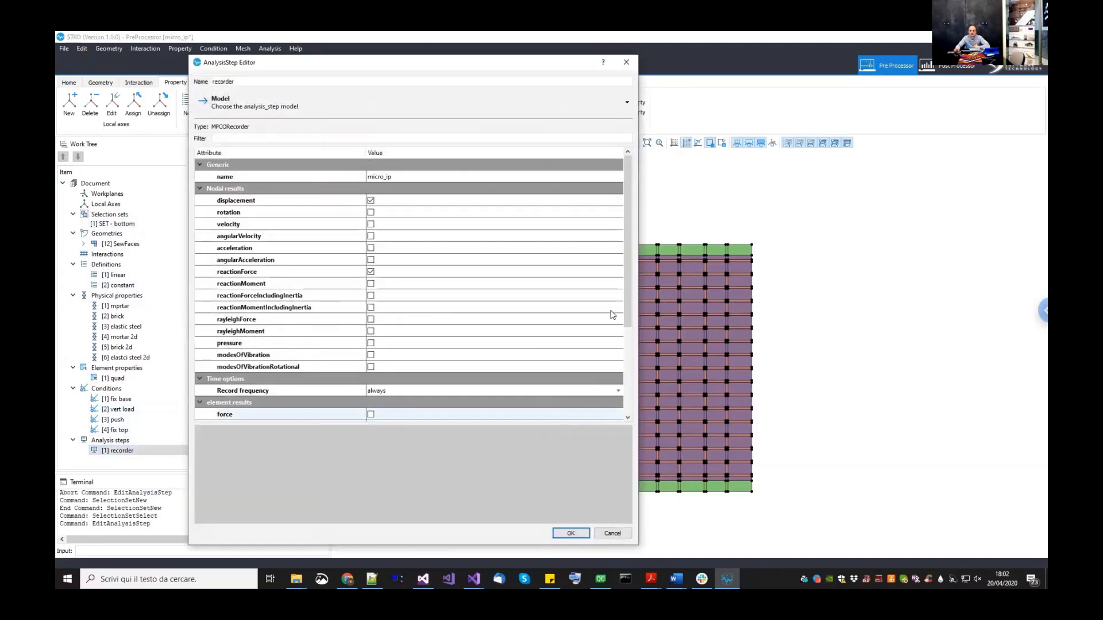
pyautogui.moveTo(628, 310); pyautogui.dragTo(627, 422)
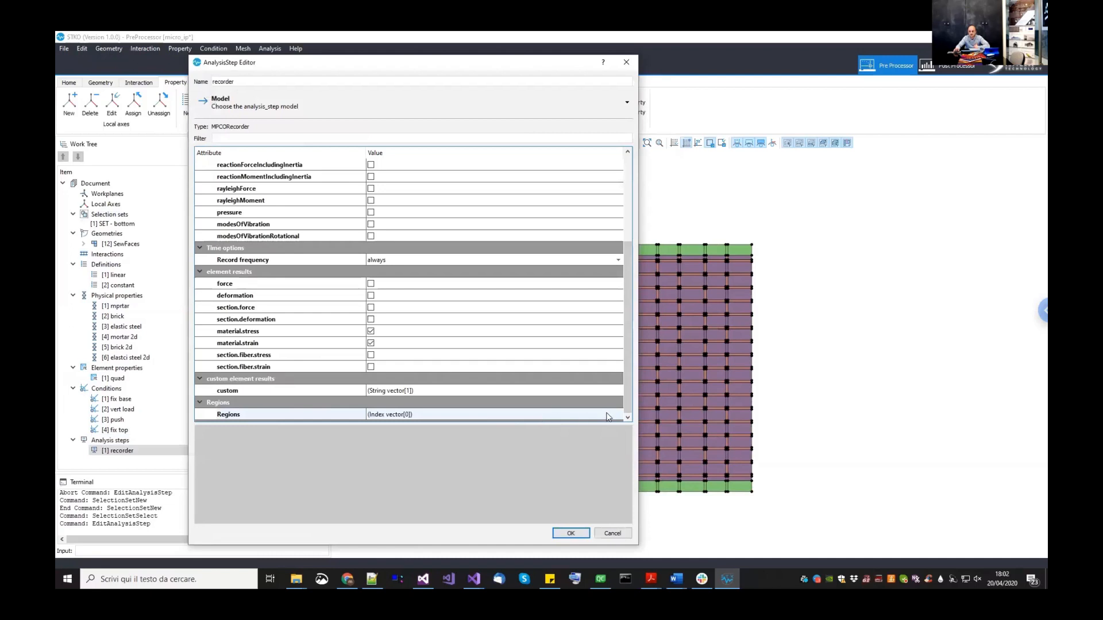
pyautogui.click(608, 416)
pyautogui.click(618, 414)
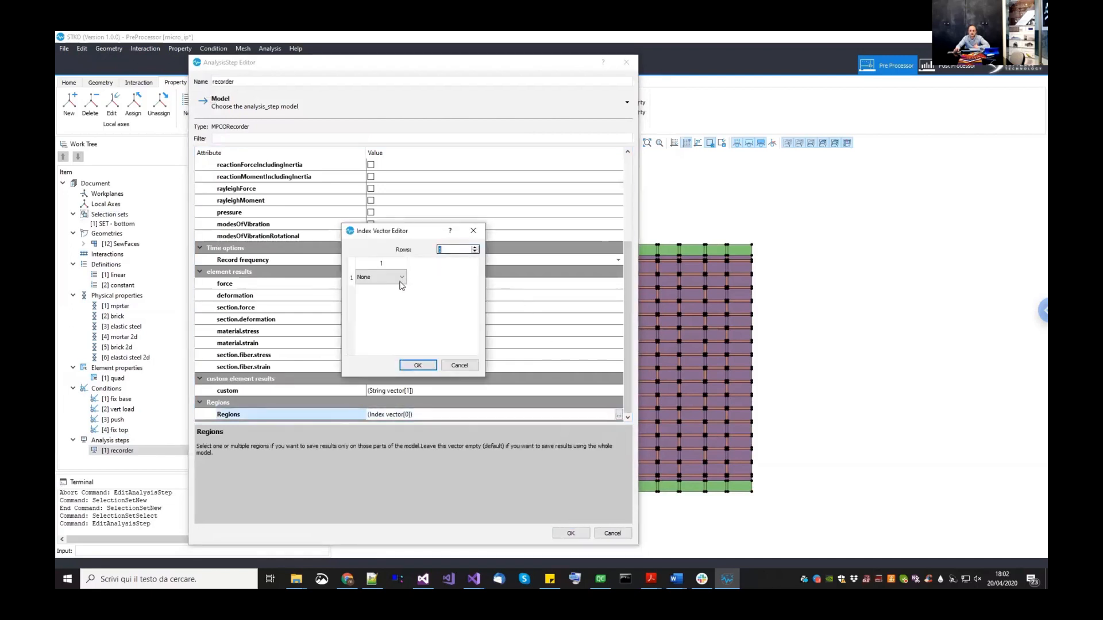
pyautogui.click(401, 278)
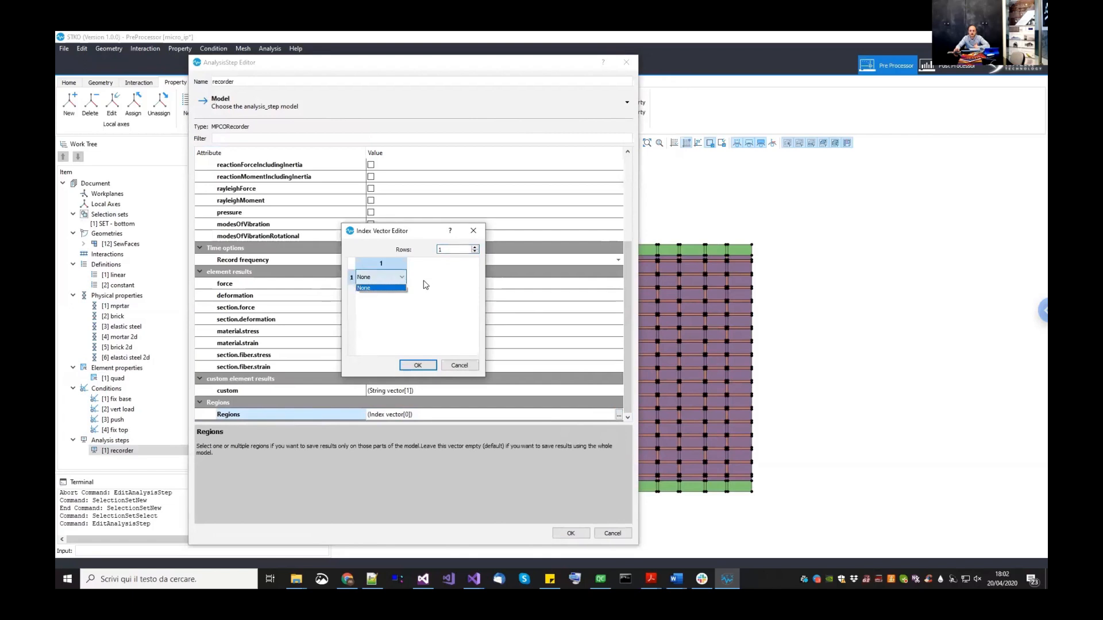
pyautogui.click(469, 368)
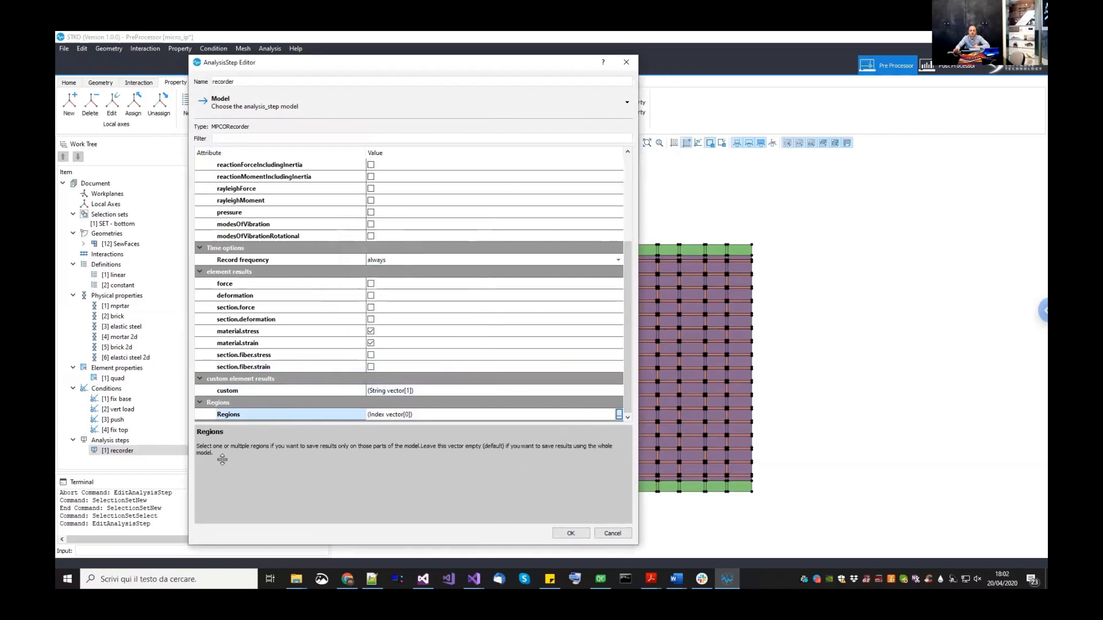
pyautogui.press('Escape')
# - Add a new analysis step named "reg" using the region model from the miscellaneous commands
pyautogui.rightClick(137, 441)
pyautogui.click(140, 446)
pyautogui.tripleClick(230, 82)
pyautogui.write('reg')
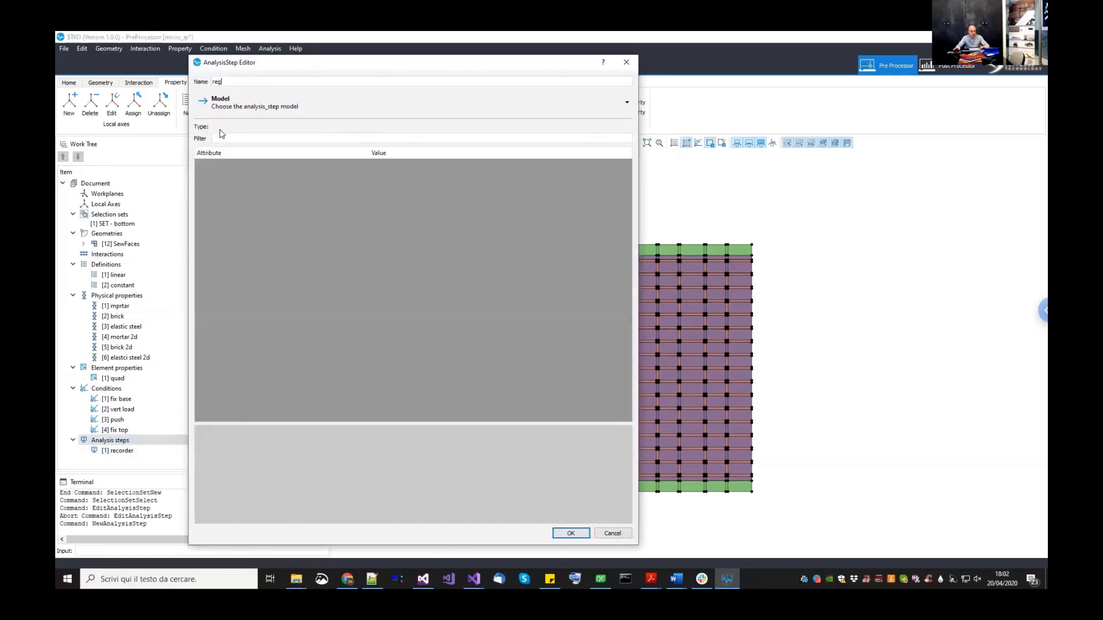
pyautogui.click(257, 111)
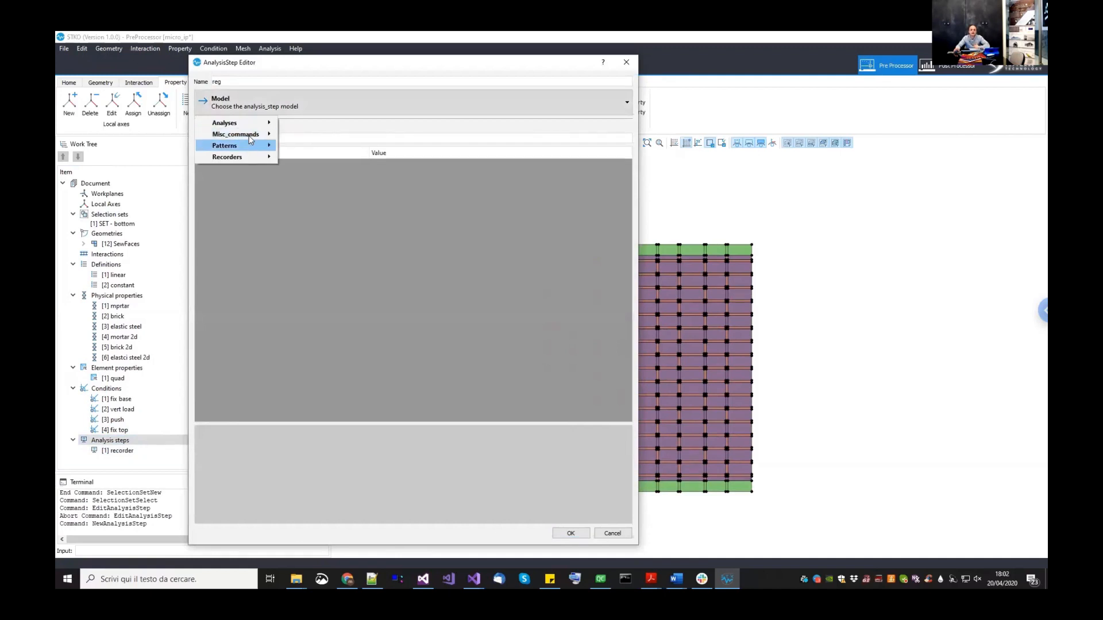
pyautogui.moveTo(252, 134)
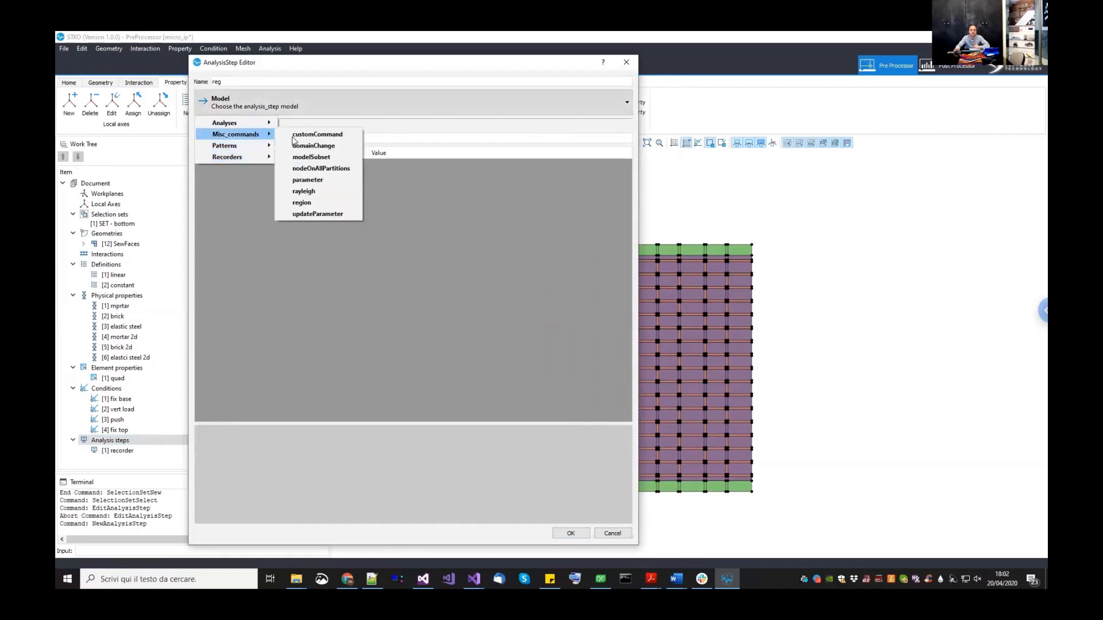
pyautogui.click(304, 202)
# - Give the region one SelectionSets row containing "SET - bottom" and accept the analysis step
pyautogui.click(626, 178)
pyautogui.click(627, 176)
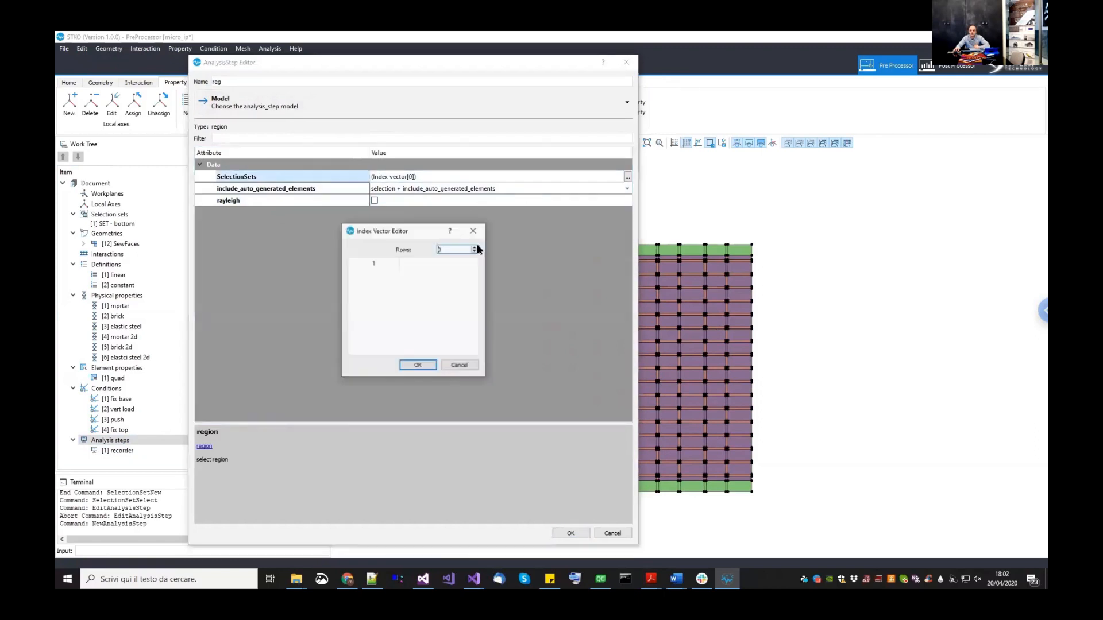
pyautogui.click(474, 248)
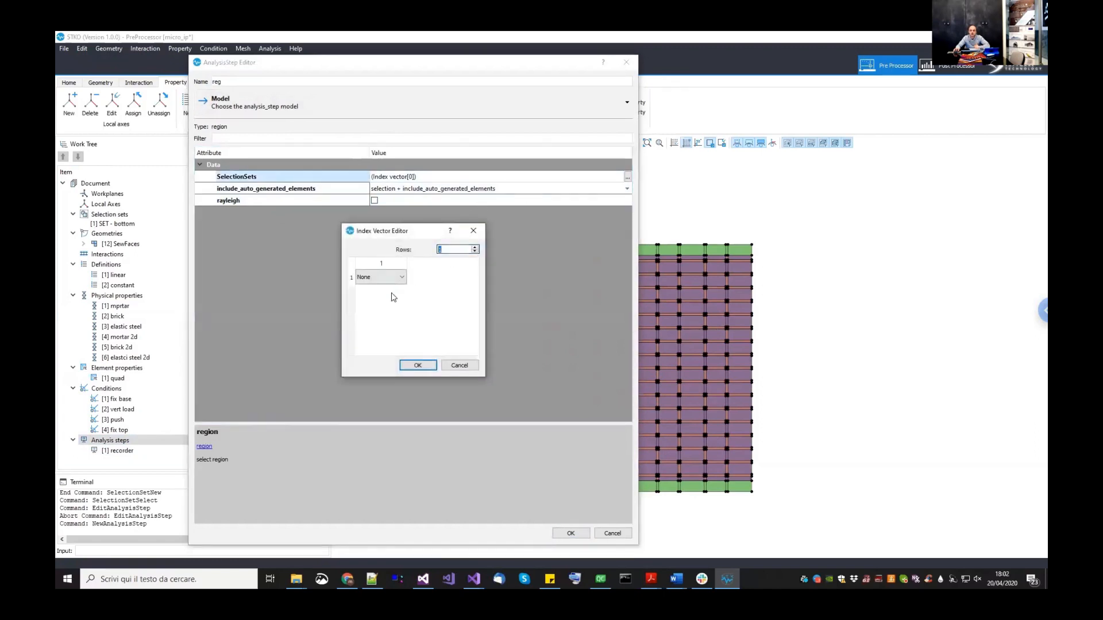
pyautogui.click(381, 276)
pyautogui.click(393, 297)
pyautogui.click(419, 365)
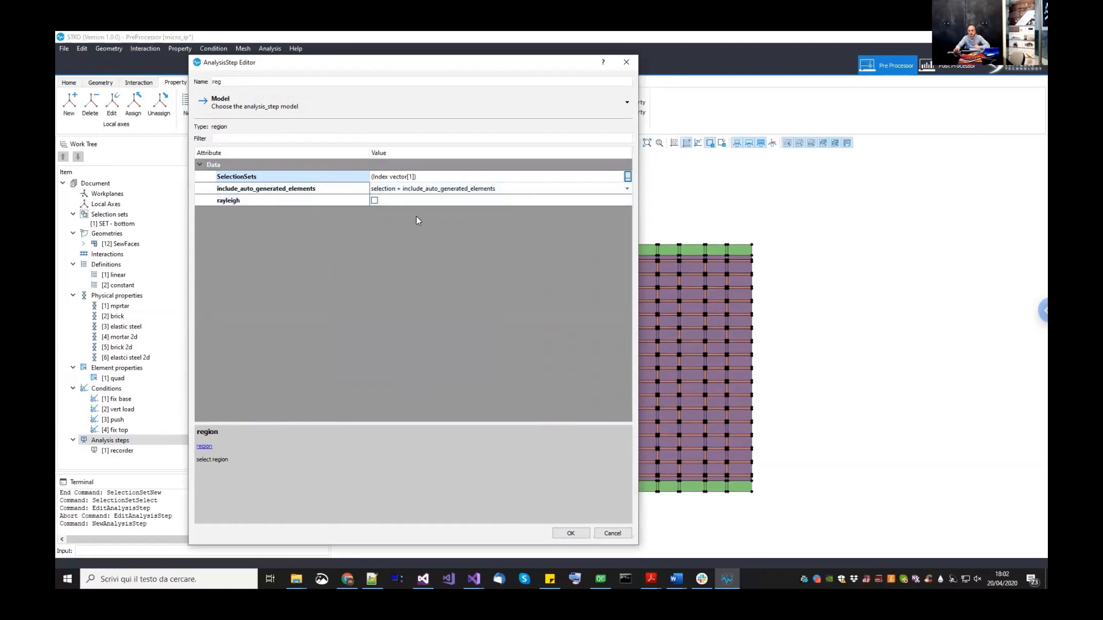
pyautogui.click(567, 534)
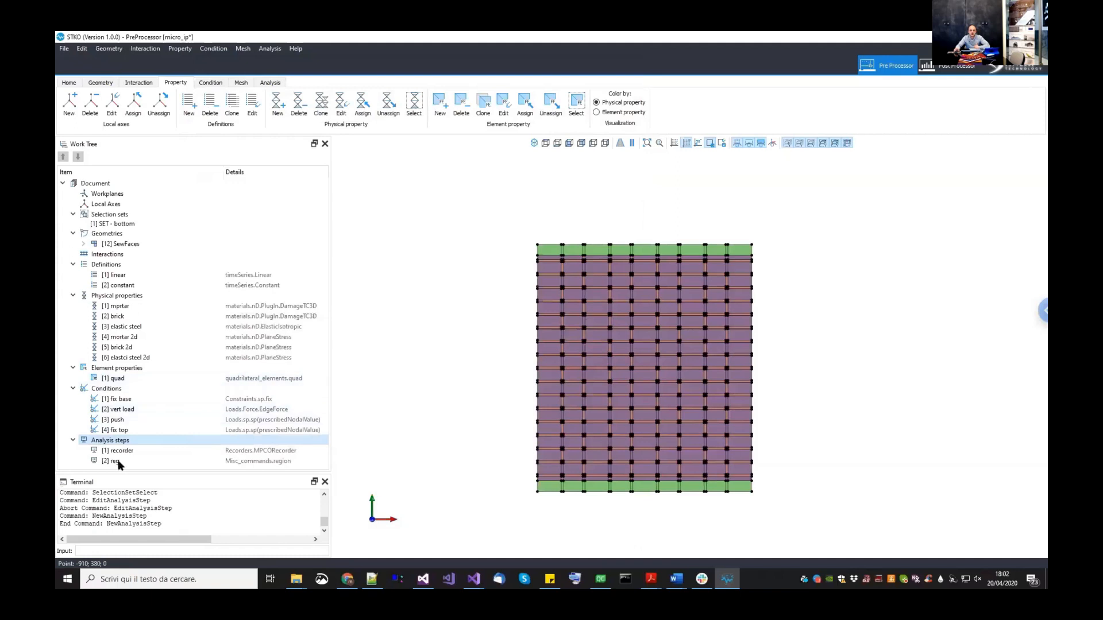
# - Move the "reg" analysis step ahead of the recorder and add it as the single entry in the recorder's Regions
pyautogui.click(118, 462)
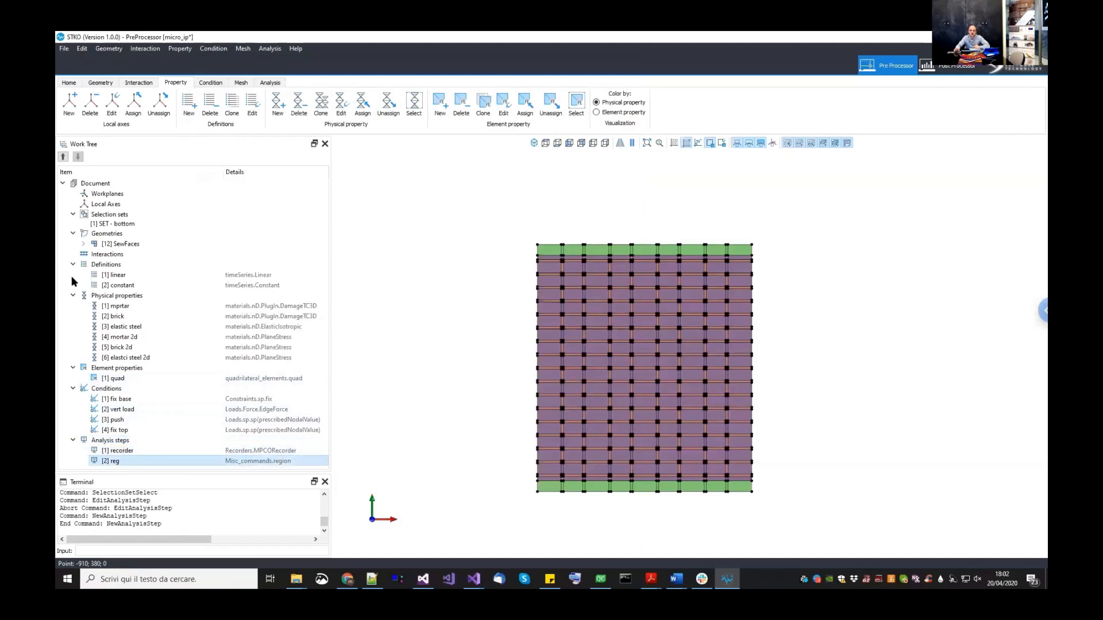
pyautogui.click(63, 158)
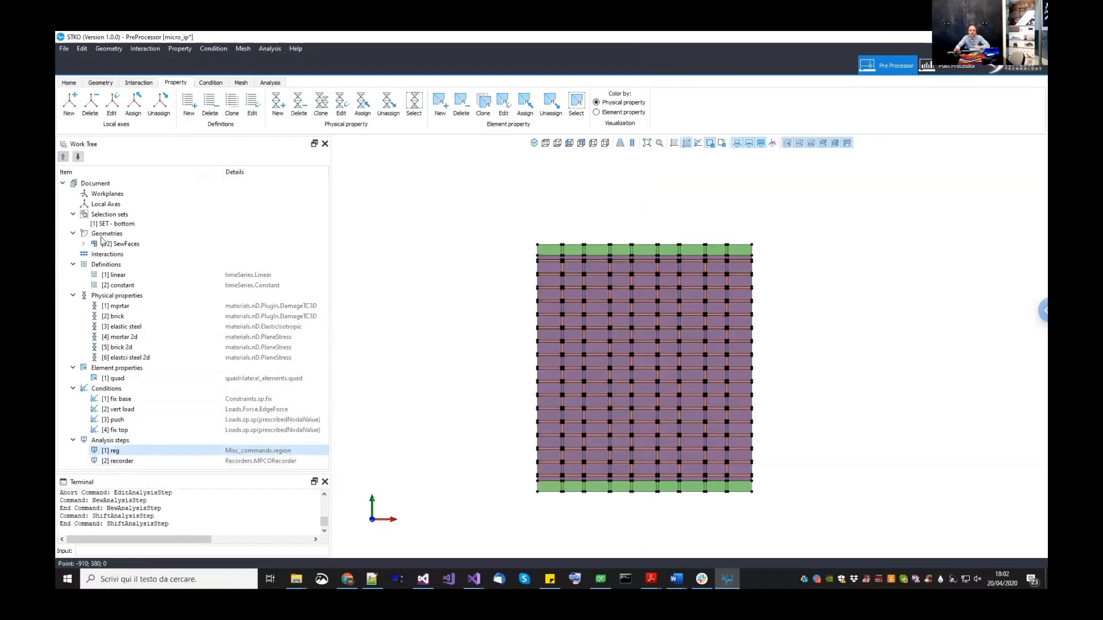
pyautogui.rightClick(136, 463)
pyautogui.click(152, 480)
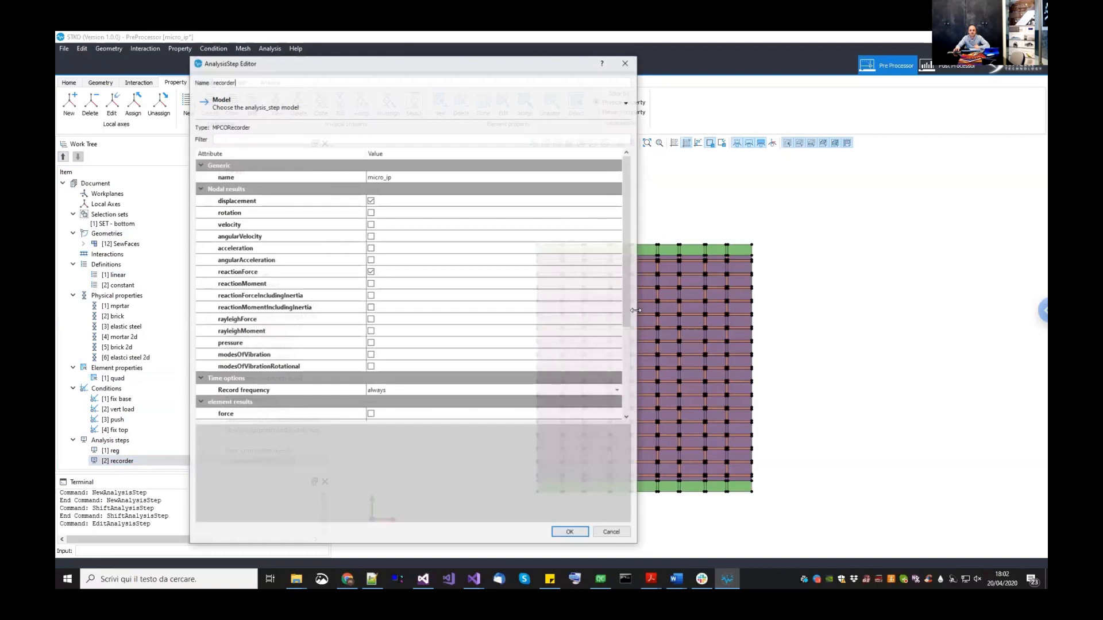
pyautogui.moveTo(628, 318); pyautogui.dragTo(619, 418)
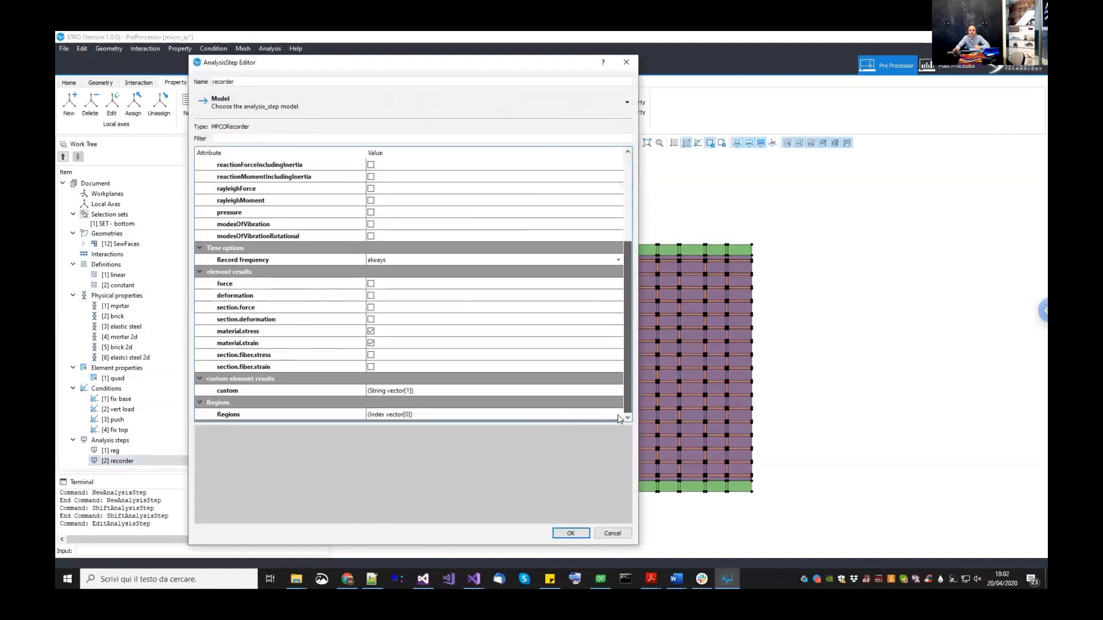
pyautogui.click(618, 415)
pyautogui.click(618, 415)
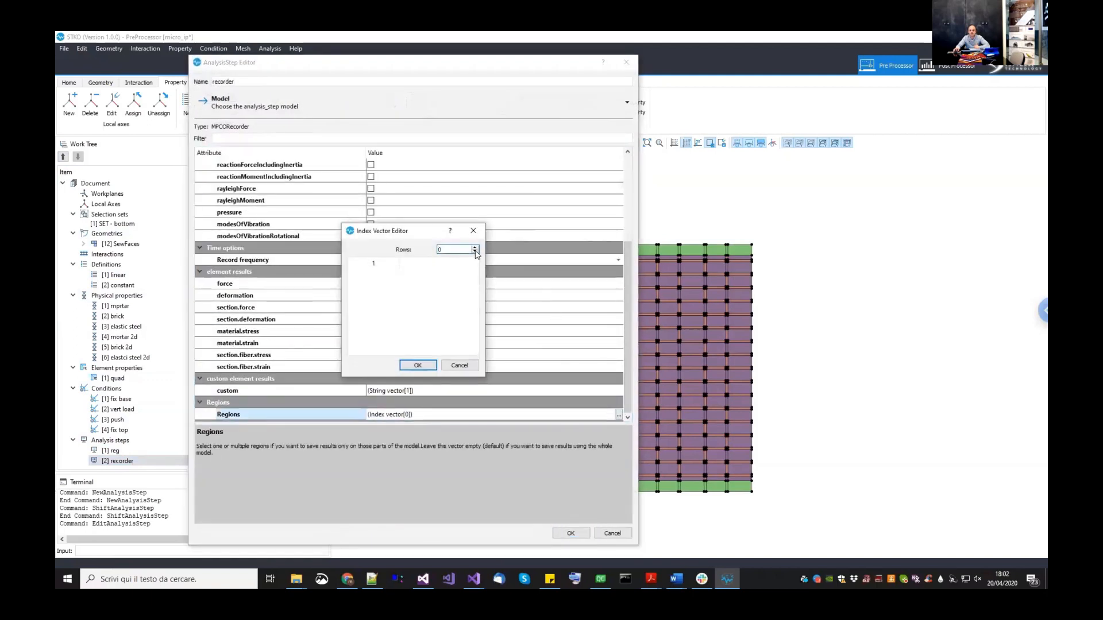
pyautogui.click(474, 247)
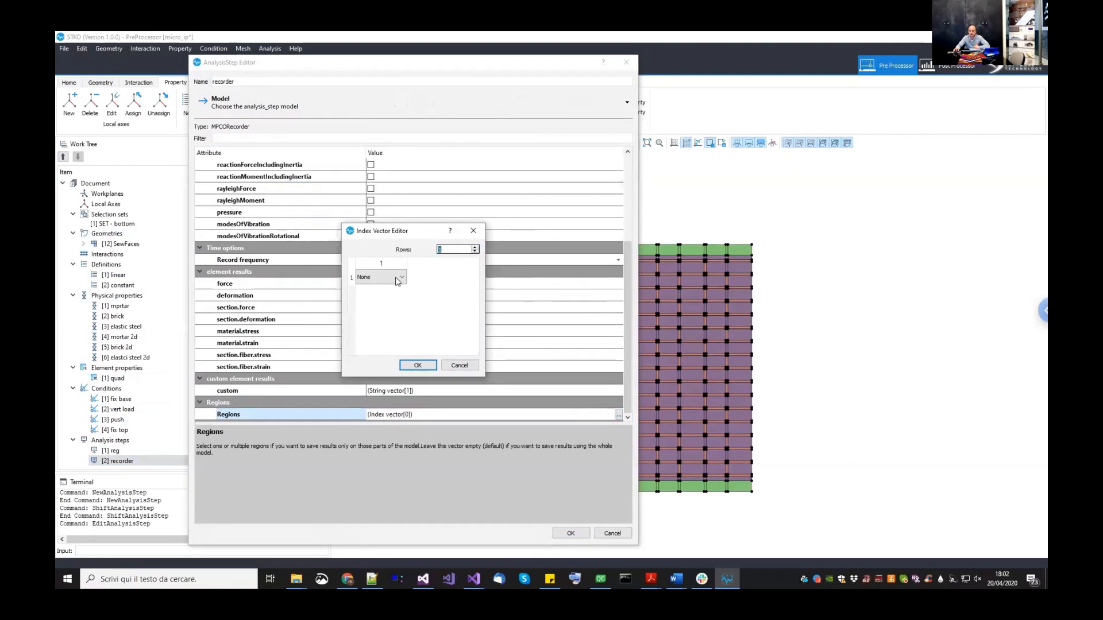
pyautogui.click(396, 278)
pyautogui.click(381, 295)
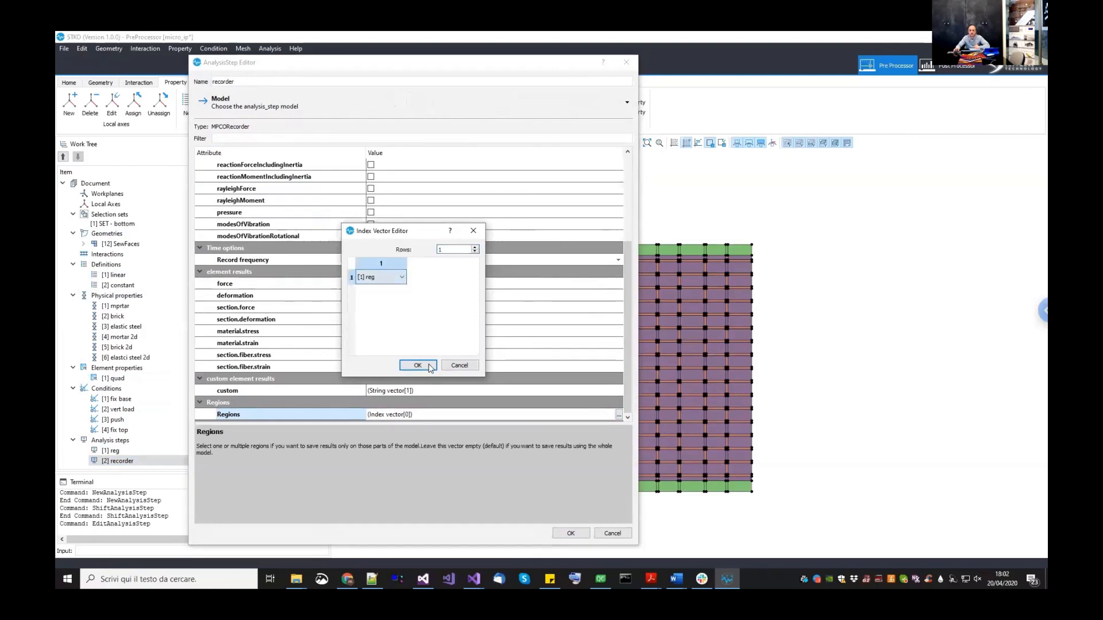
pyautogui.click(418, 366)
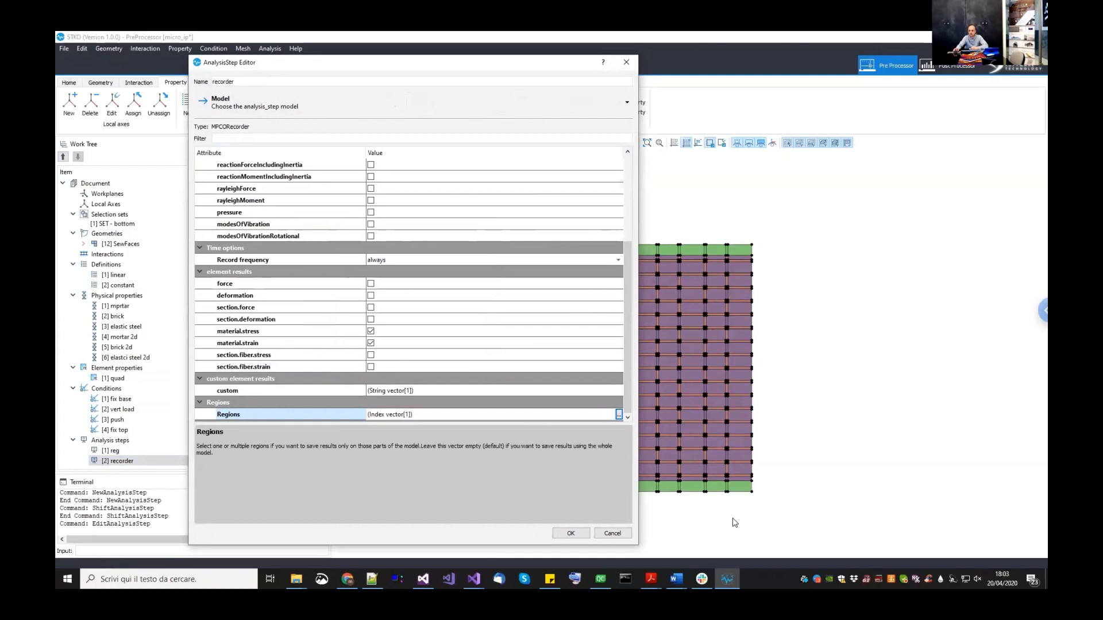
# - Empty the recorder's Regions list to zero rows, accept the recorder, and delete the "reg" analysis step
pyautogui.click(617, 416)
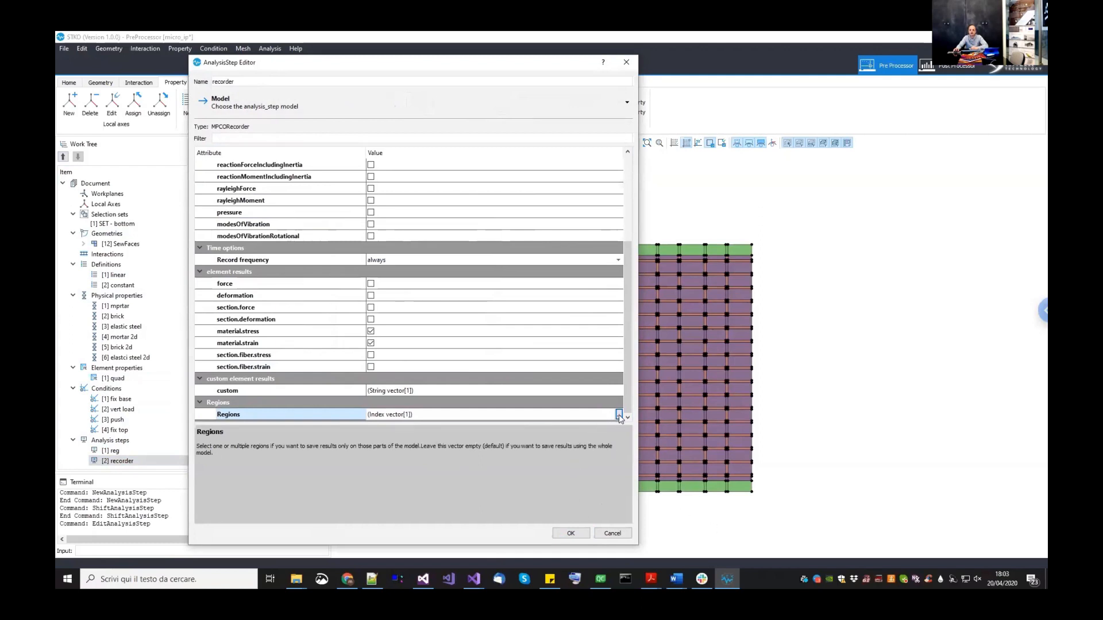
pyautogui.click(474, 253)
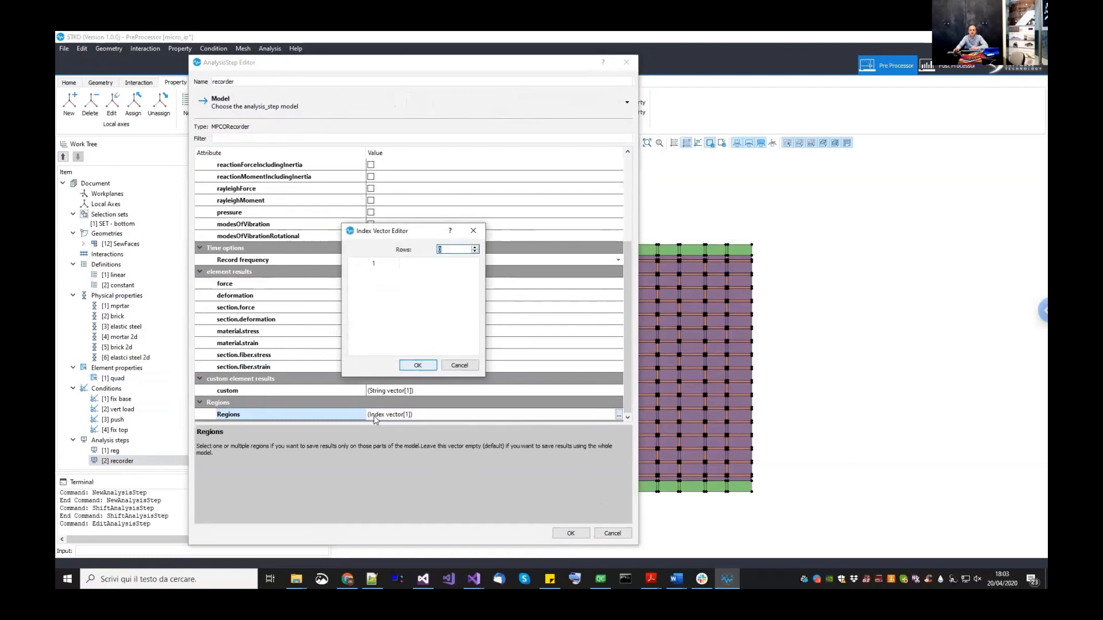
pyautogui.click(417, 366)
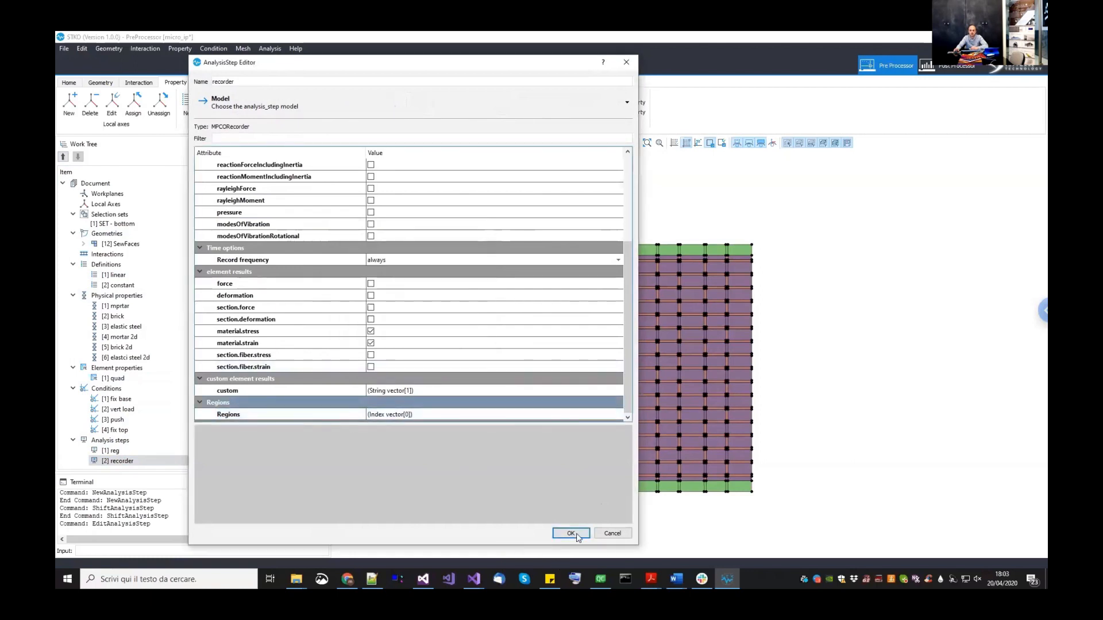
pyautogui.click(570, 533)
pyautogui.rightClick(164, 451)
pyautogui.click(166, 461)
# - Delete the "SET - bottom" selection set and save the document
pyautogui.rightClick(108, 224)
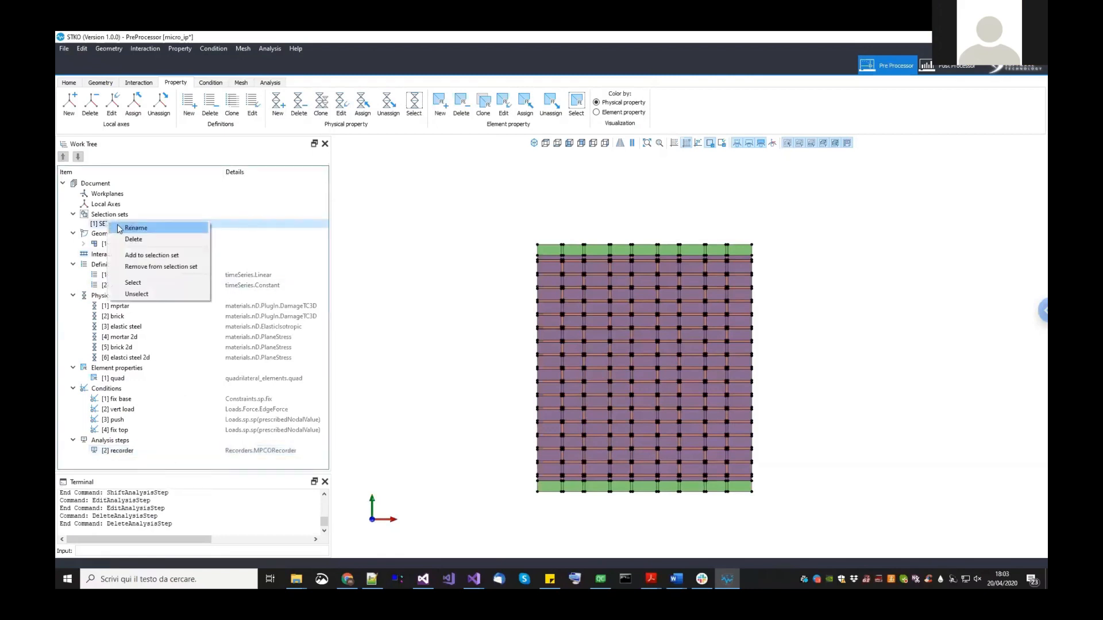
pyautogui.click(136, 228)
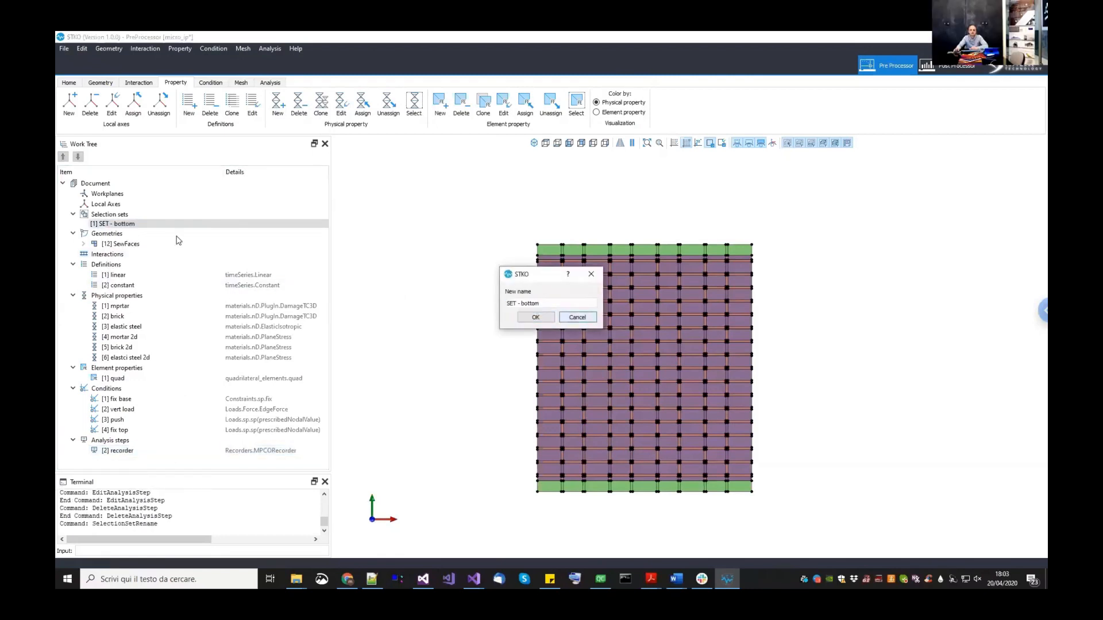
pyautogui.click(576, 317)
pyautogui.rightClick(132, 225)
pyautogui.click(153, 244)
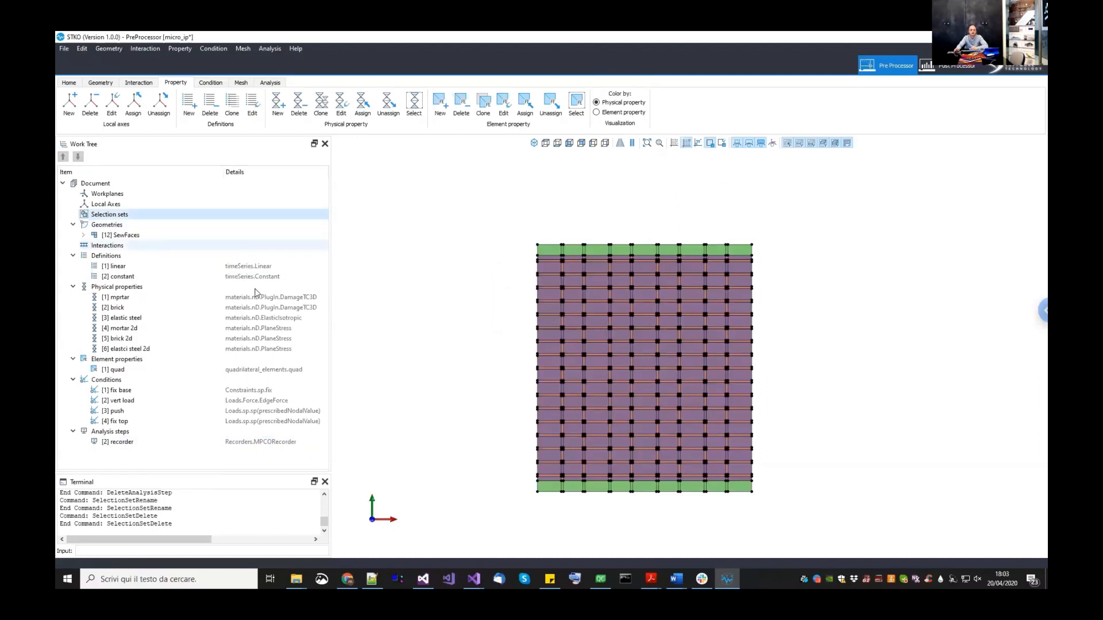
pyautogui.hotkey('ctrl', 's')
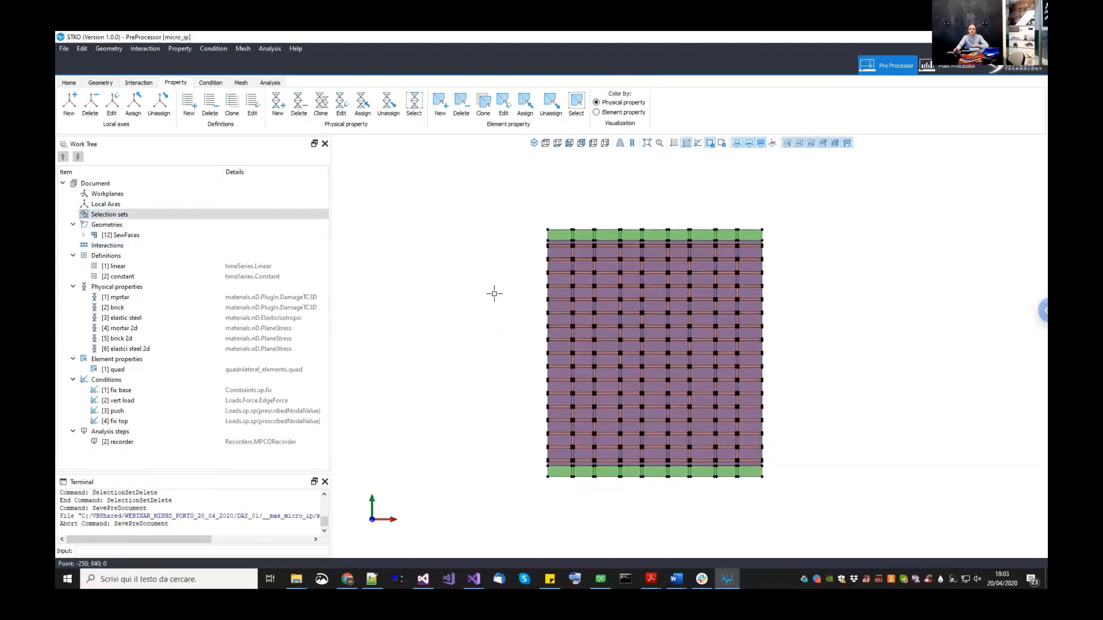
# - Add a new analysis step named "add fix" using the constraintPattern model
pyautogui.rightClick(134, 435)
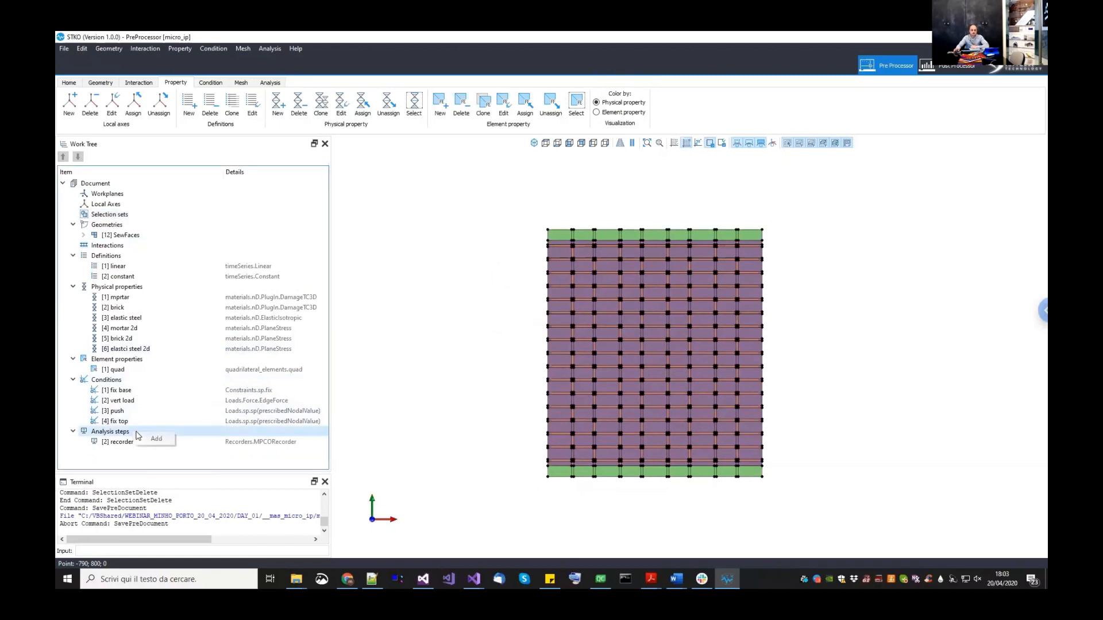
pyautogui.click(152, 440)
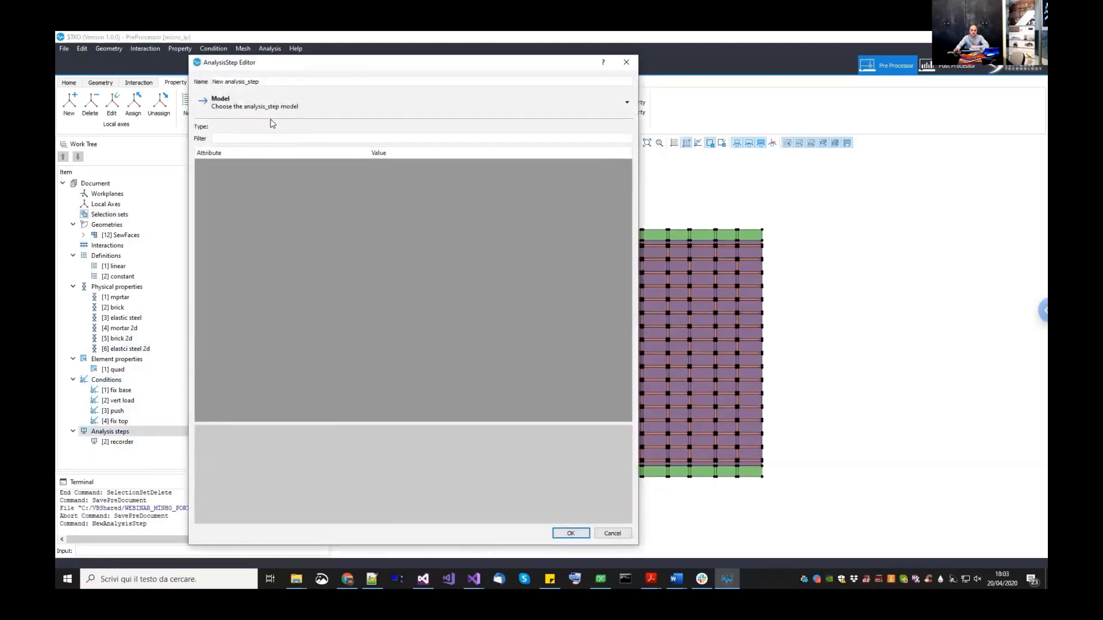
pyautogui.moveTo(263, 81); pyautogui.dragTo(190, 83)
pyautogui.write('add fix')
pyautogui.click(226, 103)
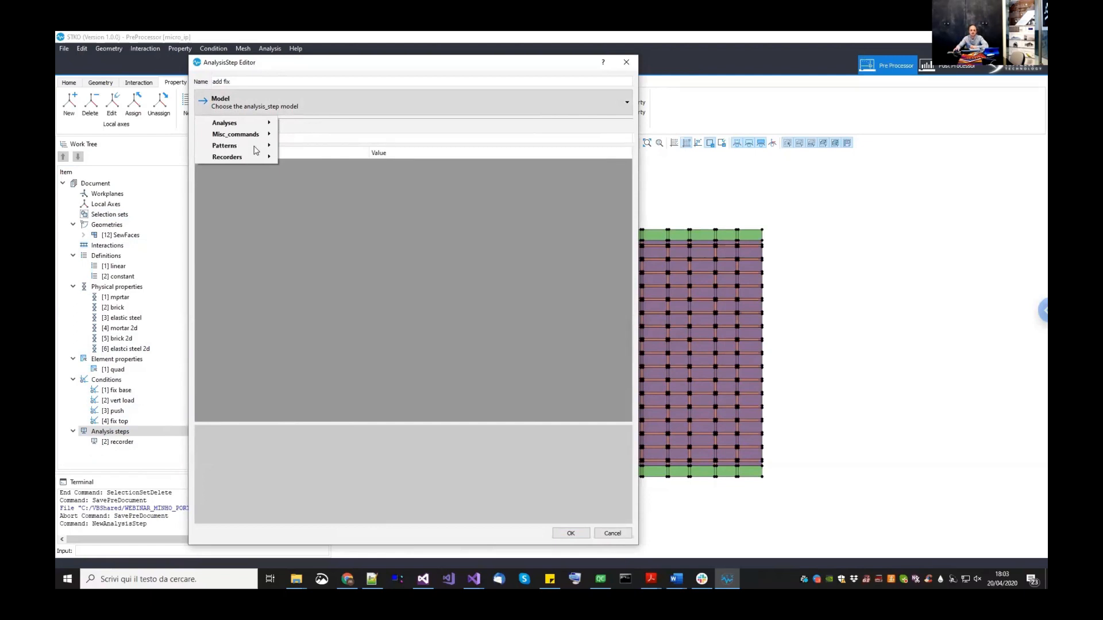
pyautogui.moveTo(256, 149)
pyautogui.moveTo(313, 150)
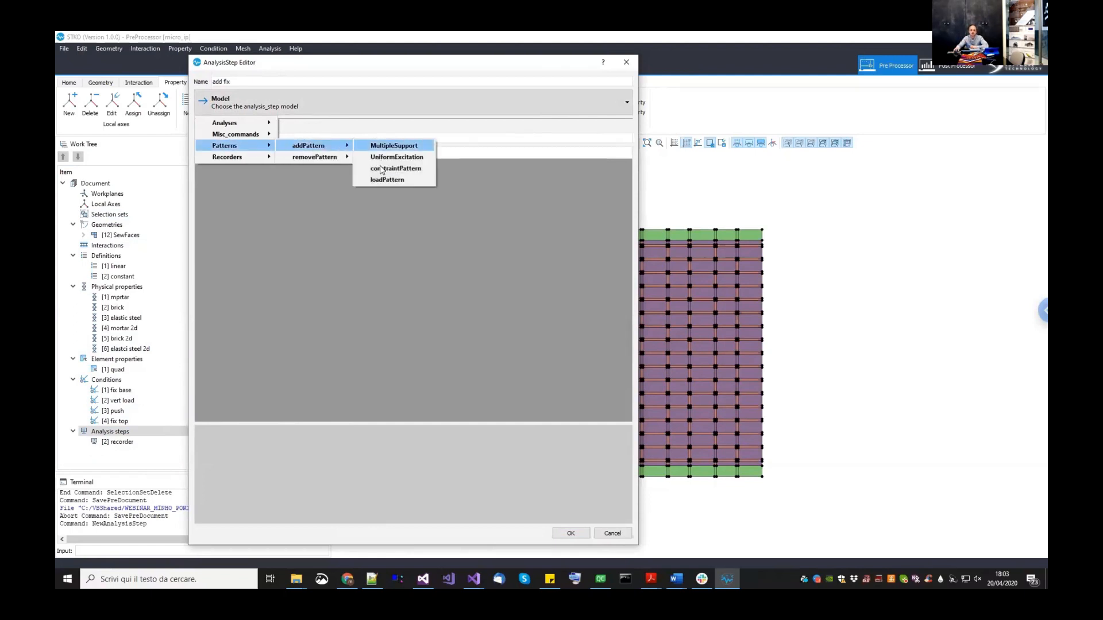
pyautogui.click(402, 169)
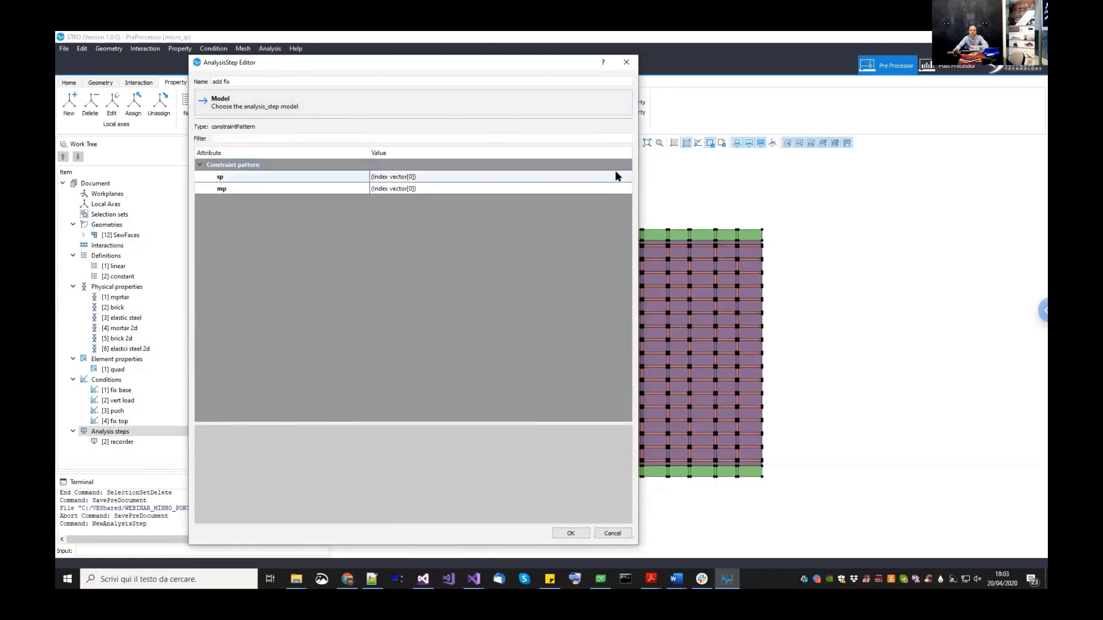
# - Add the "fix base" condition as the single sp entry of the constraint pattern and accept the "add fix" step
pyautogui.click(474, 247)
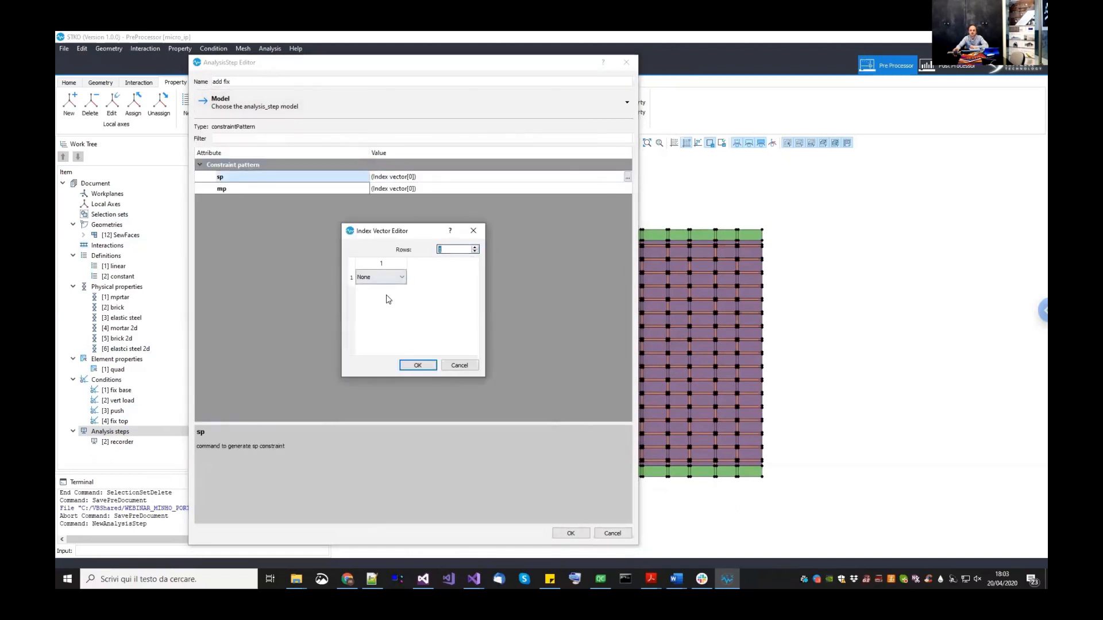
pyautogui.click(386, 279)
pyautogui.click(377, 295)
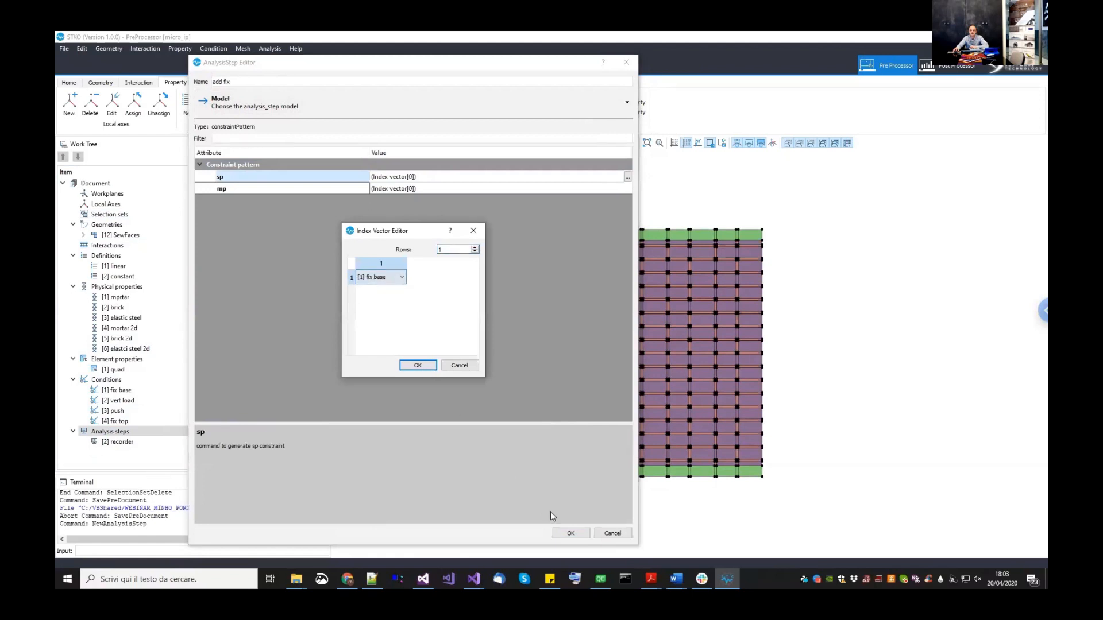
pyautogui.click(423, 366)
pyautogui.click(571, 534)
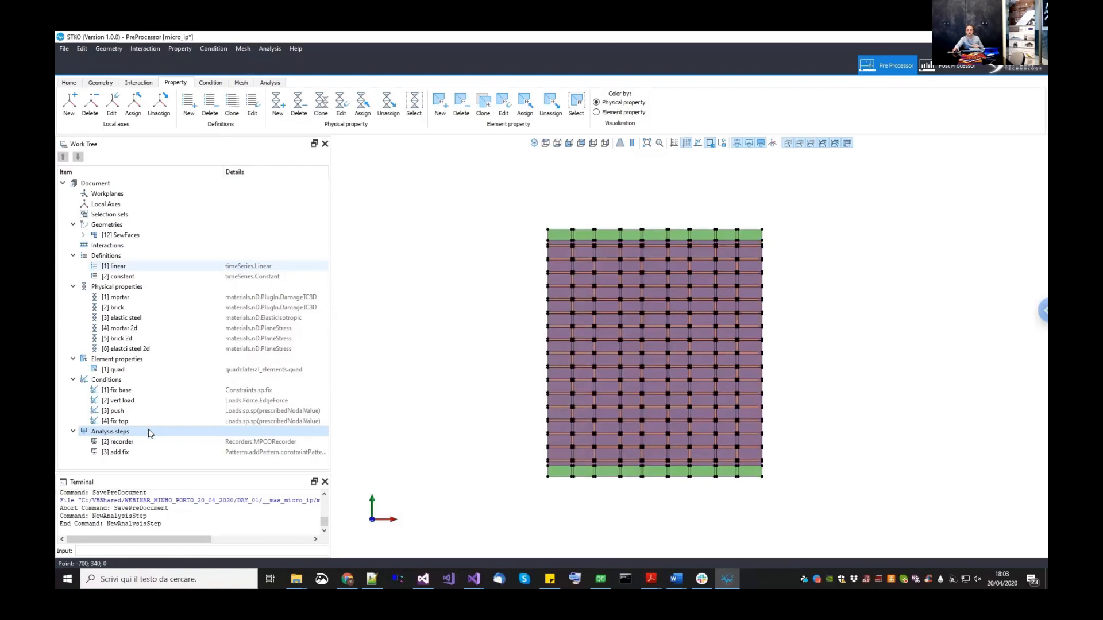
# - Add a new analysis step named "add vert load" using the loadPattern model
pyautogui.rightClick(150, 432)
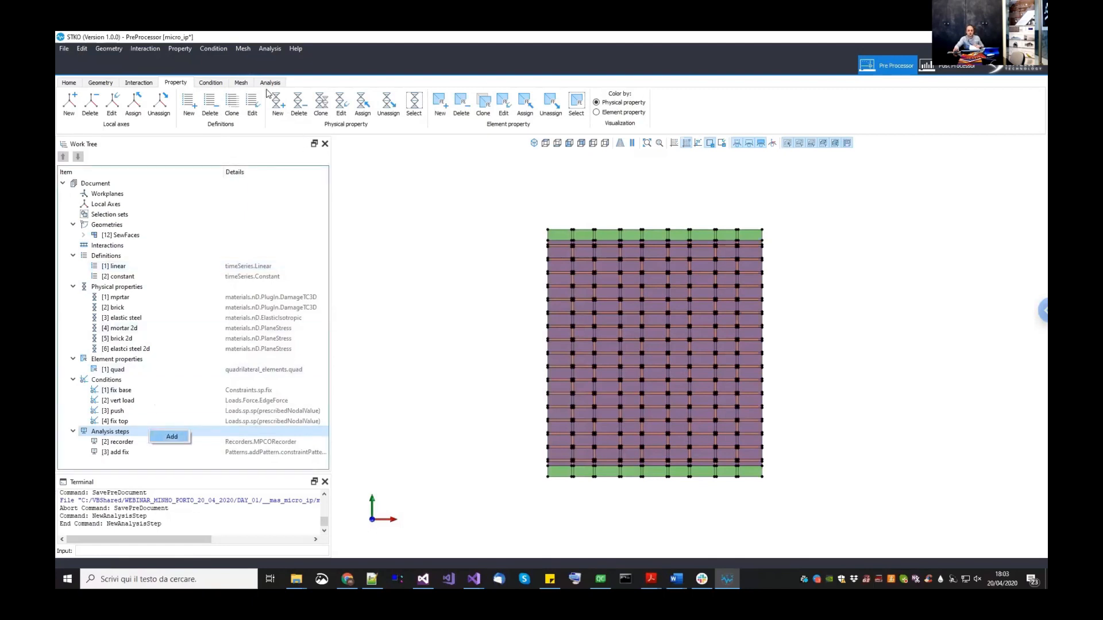
pyautogui.write('add vert load')
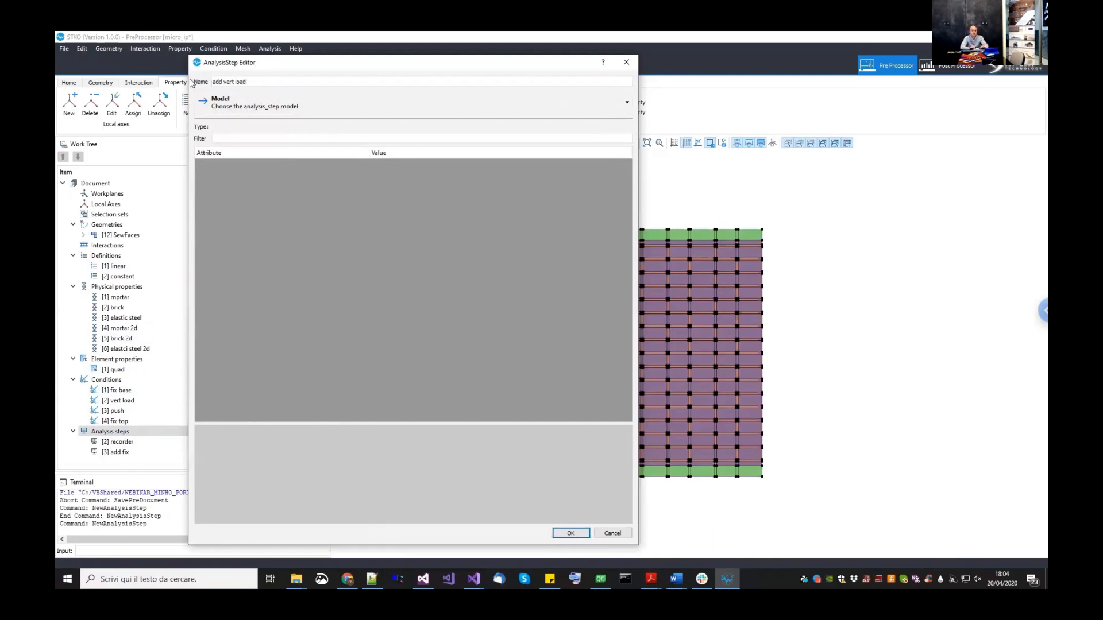
pyautogui.click(225, 103)
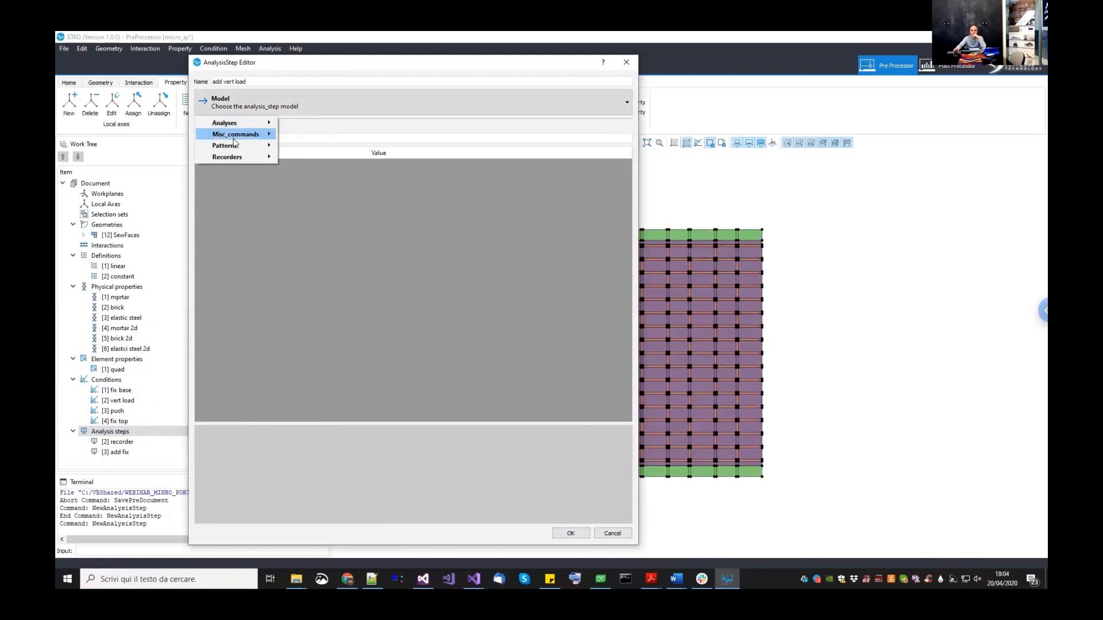
pyautogui.moveTo(232, 145)
pyautogui.moveTo(284, 148)
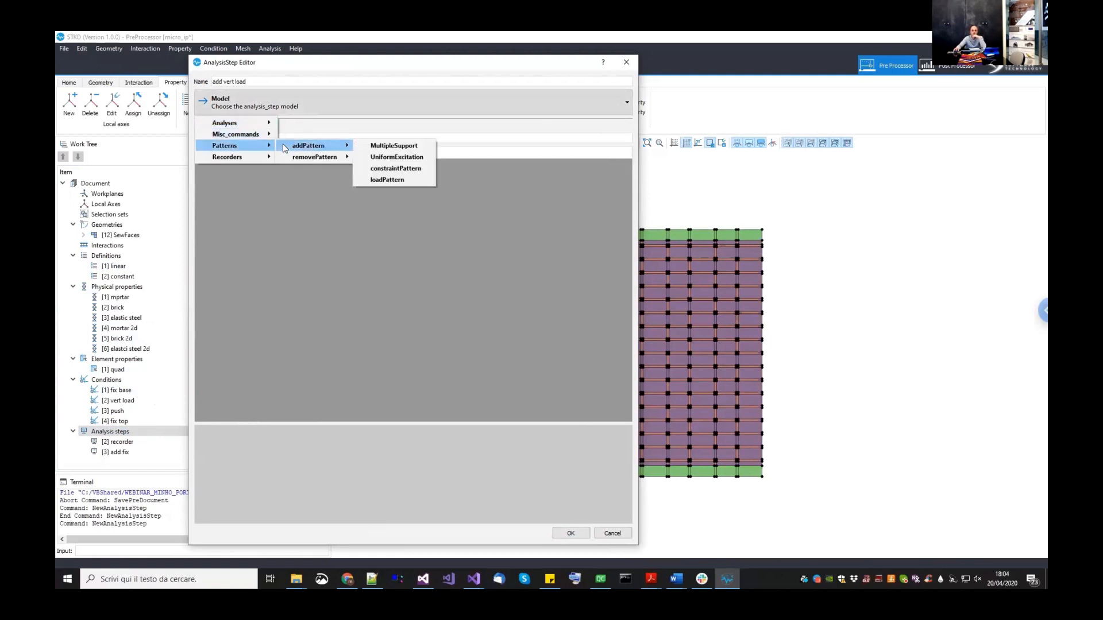
pyautogui.click(384, 180)
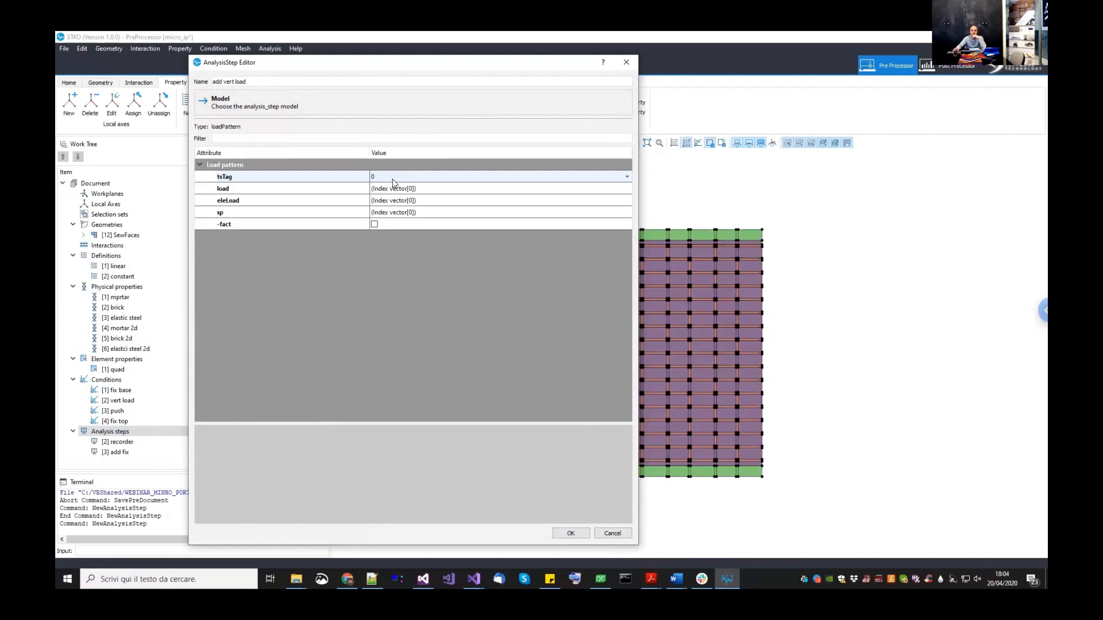
# - Set the load pattern's tsTag to the "linear" time series
pyautogui.click(394, 182)
pyautogui.click(394, 180)
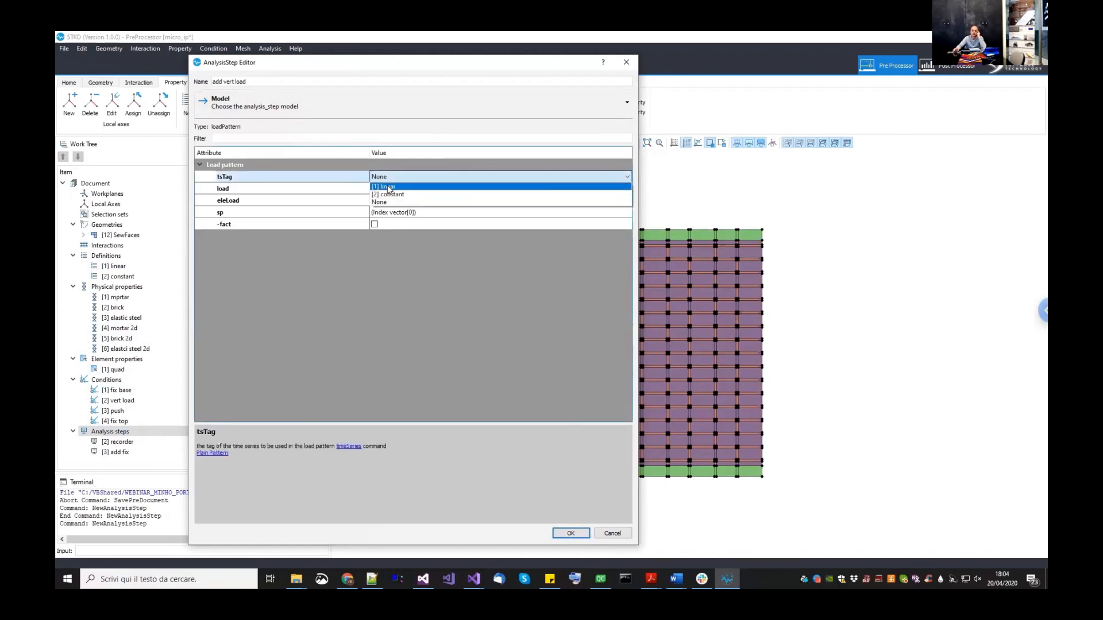
pyautogui.click(389, 186)
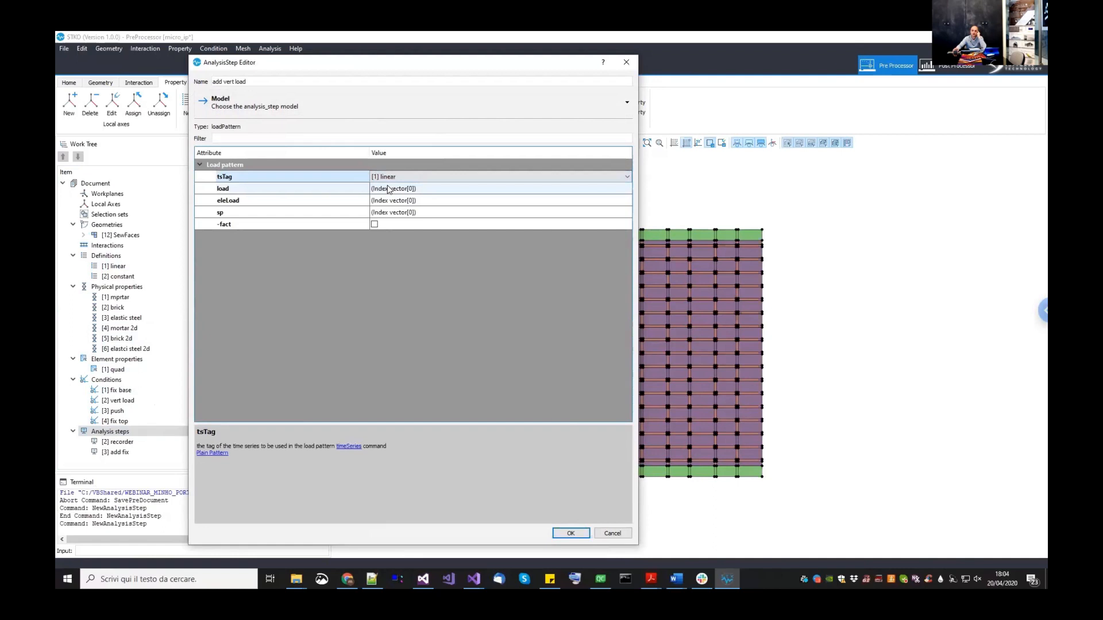
# - Add the "vert load" condition as the single load entry of the pattern and accept the analysis step
pyautogui.click(404, 189)
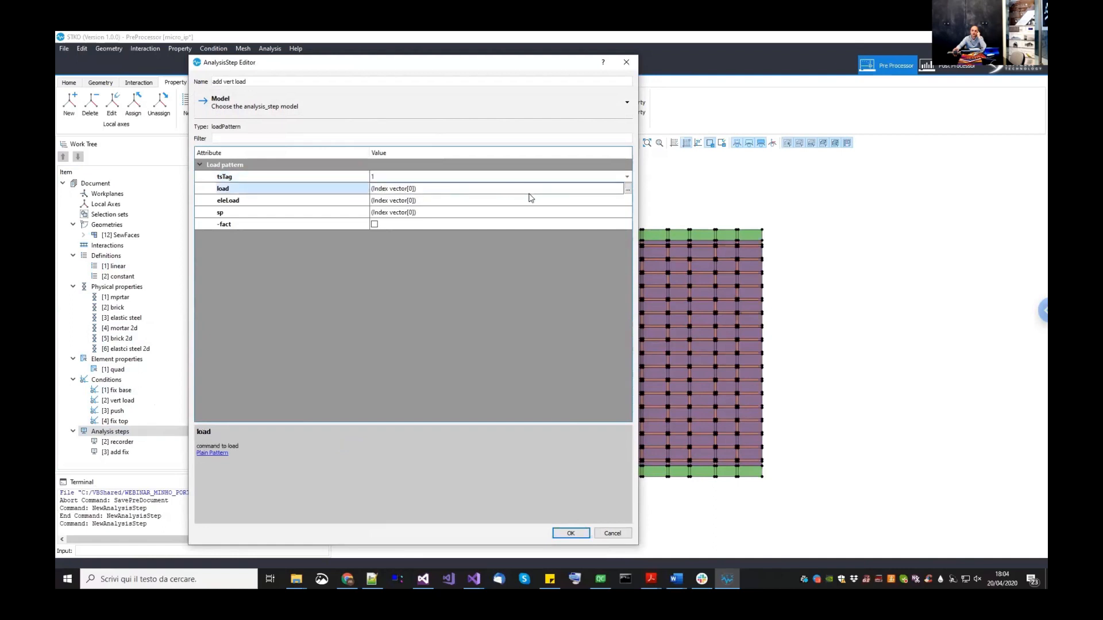
pyautogui.click(628, 190)
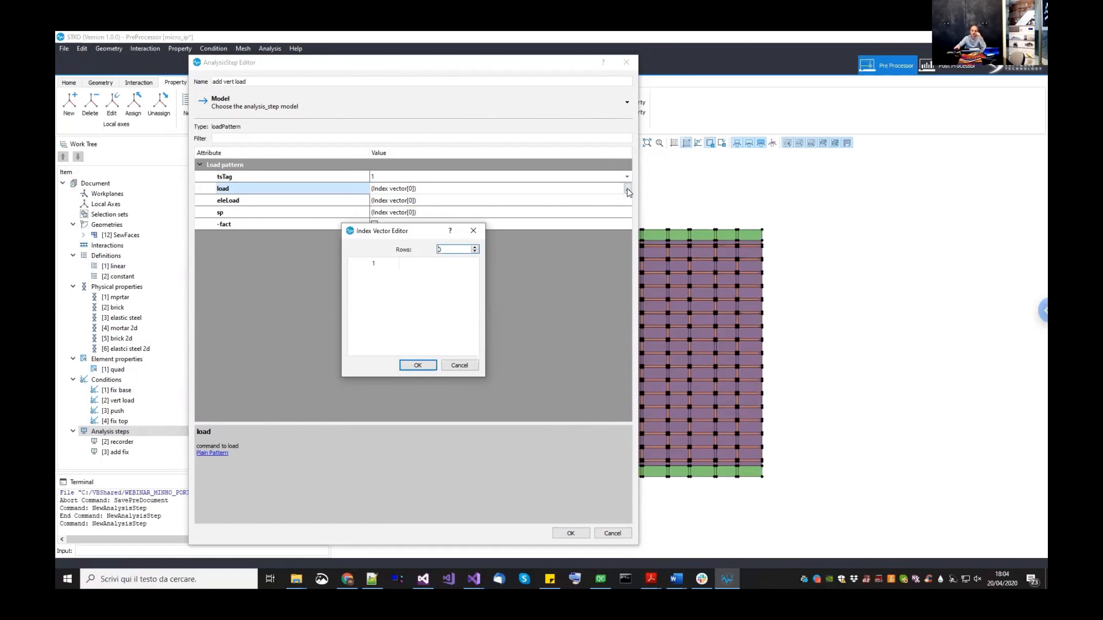
pyautogui.click(476, 248)
pyautogui.click(391, 277)
pyautogui.click(397, 277)
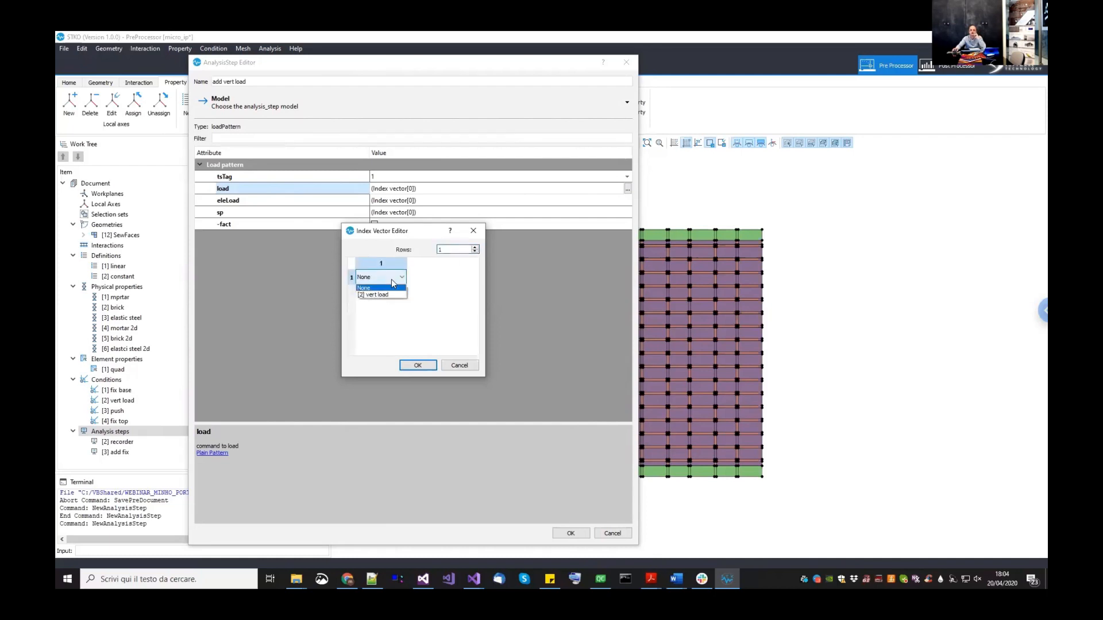
pyautogui.click(386, 295)
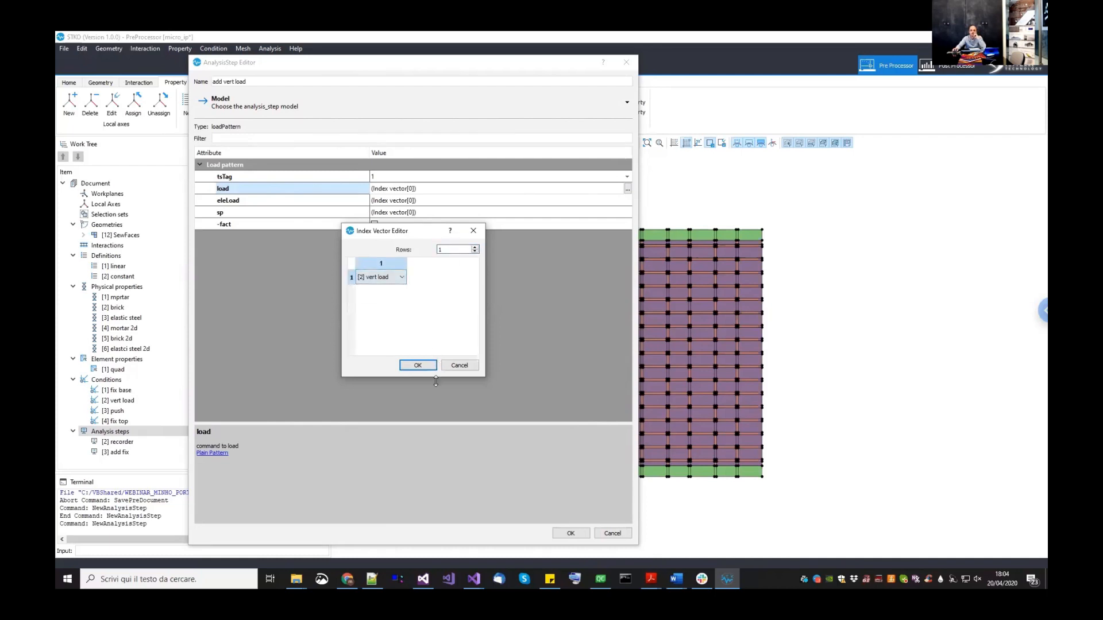
pyautogui.click(424, 366)
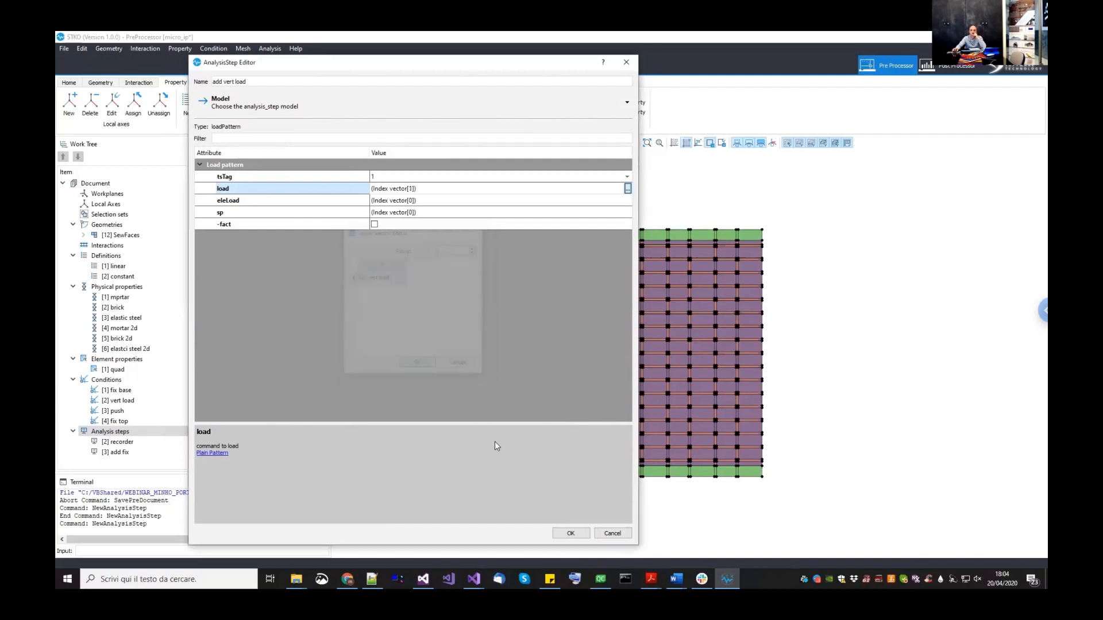
pyautogui.click(568, 534)
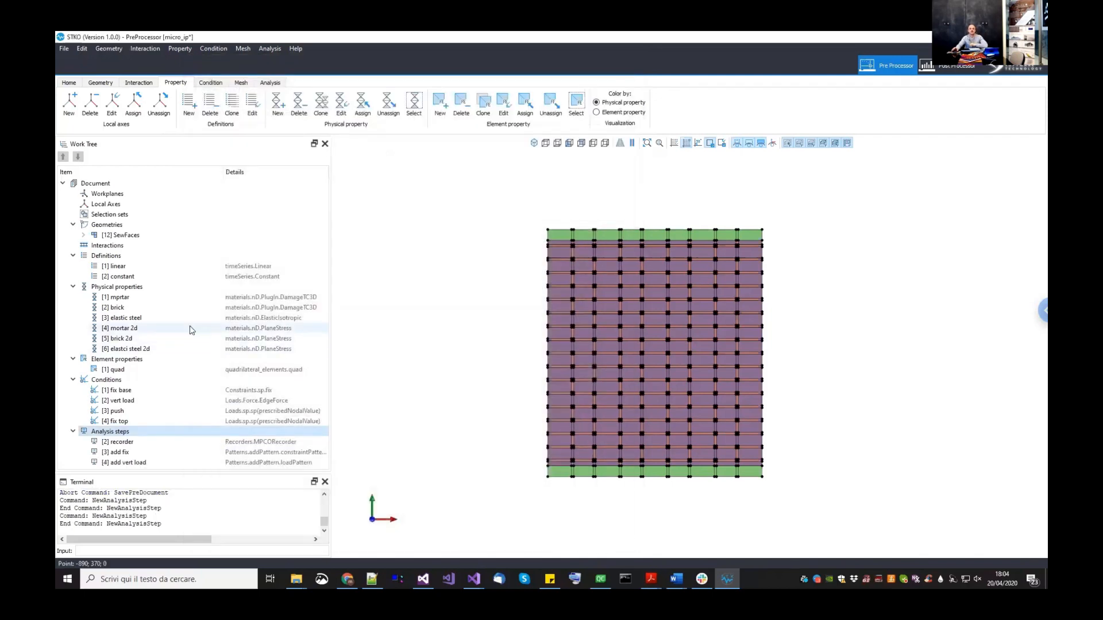
# - Add a new analysis step named "vertical analysis" using the AnalysesCommand model
pyautogui.rightClick(147, 429)
pyautogui.moveTo(266, 85); pyautogui.dragTo(166, 77)
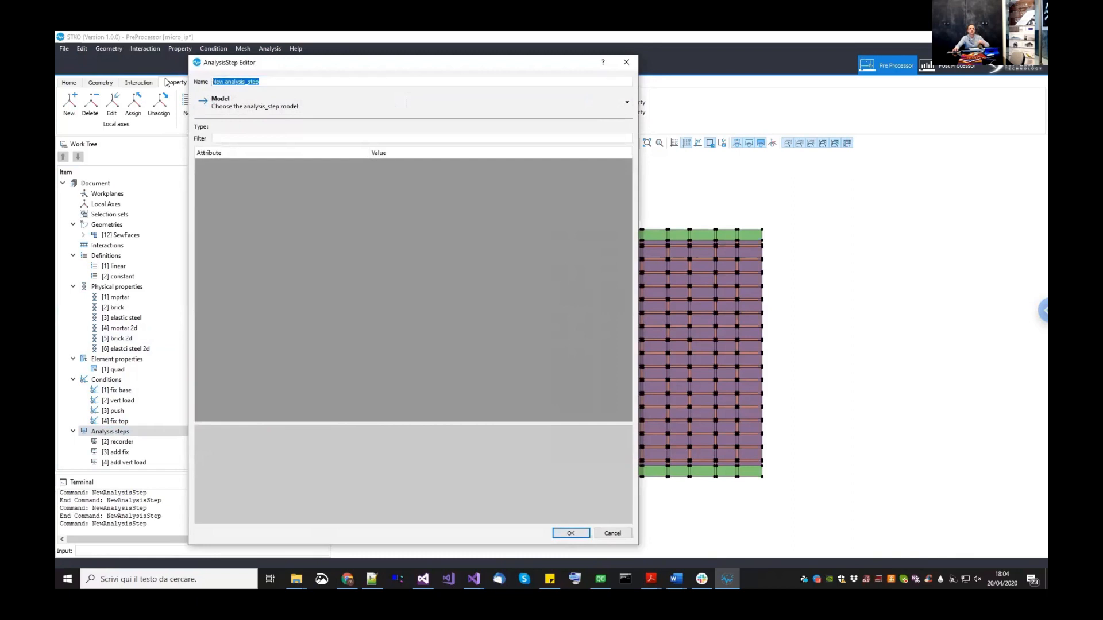
pyautogui.write('vertical analysis')
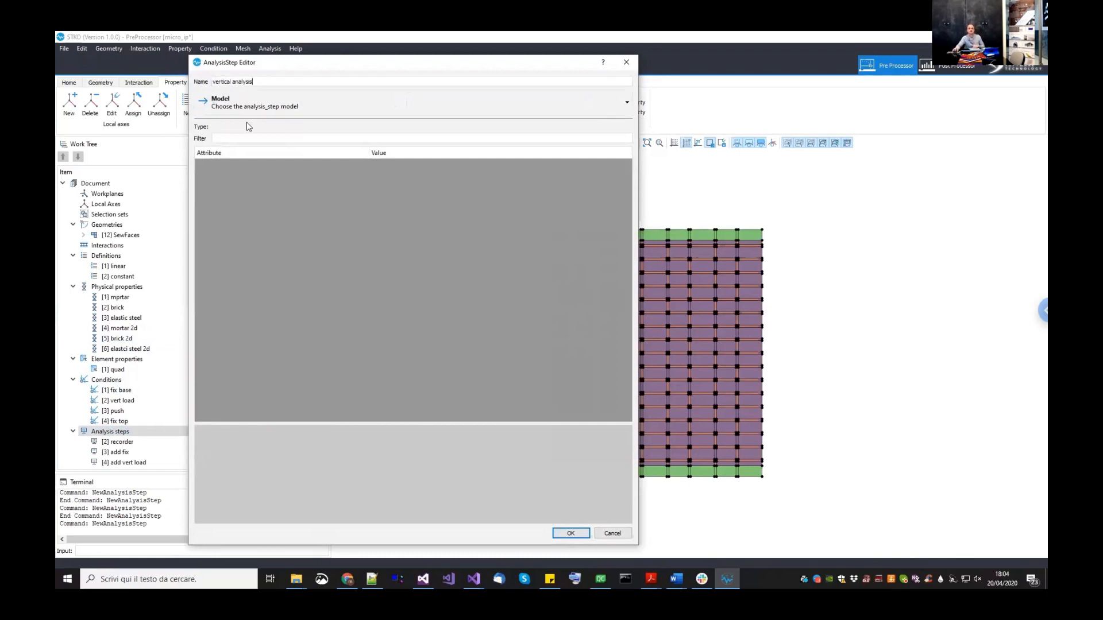
pyautogui.click(248, 109)
pyautogui.moveTo(256, 123)
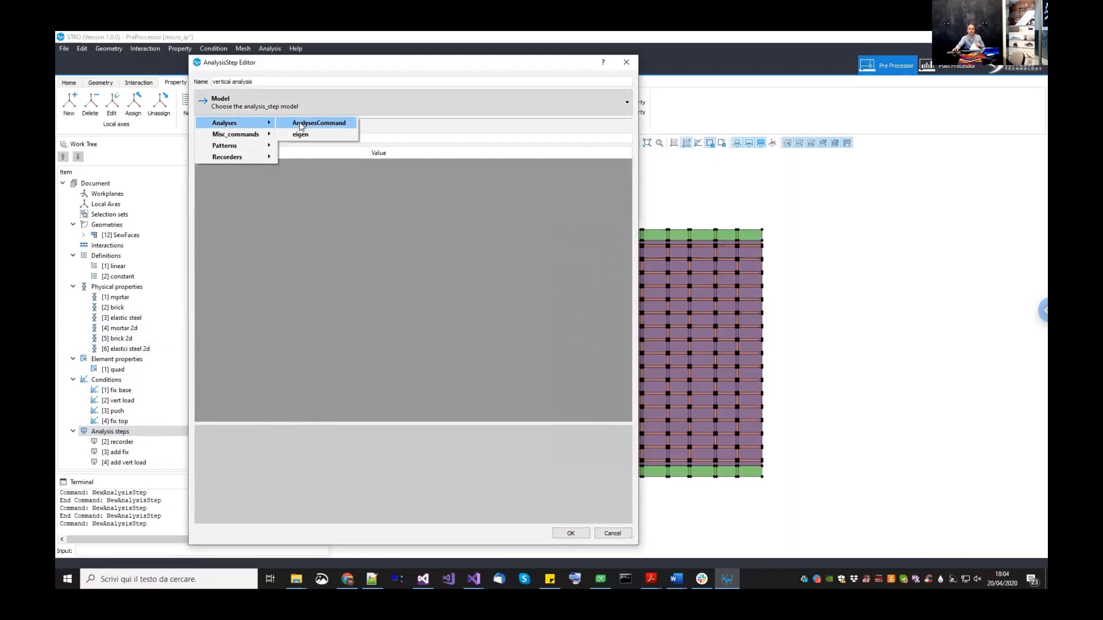
pyautogui.click(301, 123)
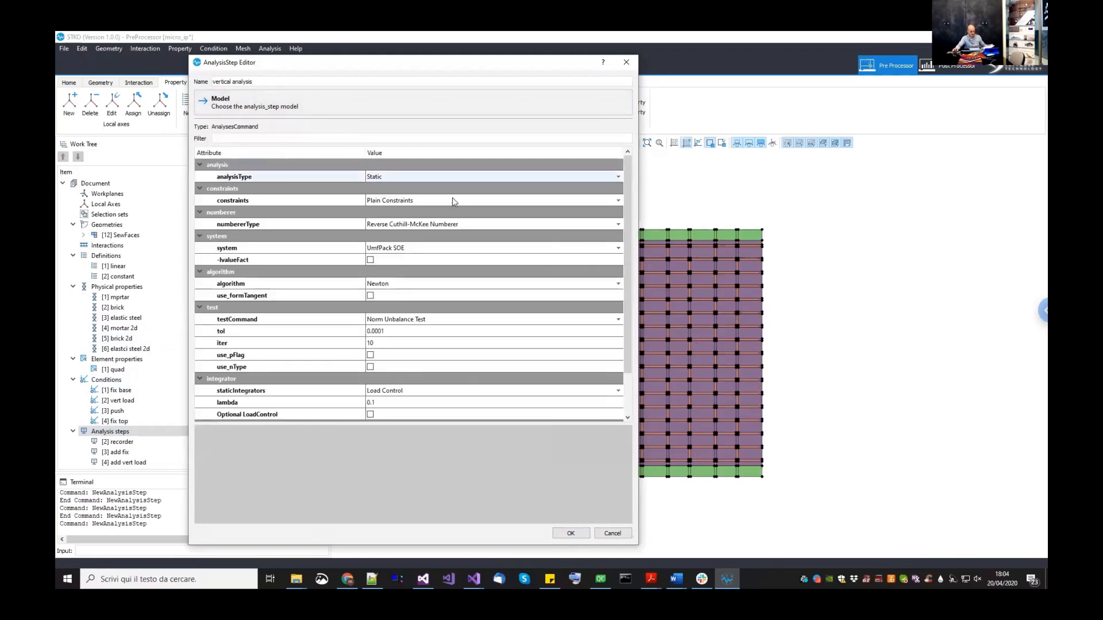
# - Set the constraints to Penalty Method with alphaS and alphaM both at 1e15
pyautogui.click(424, 200)
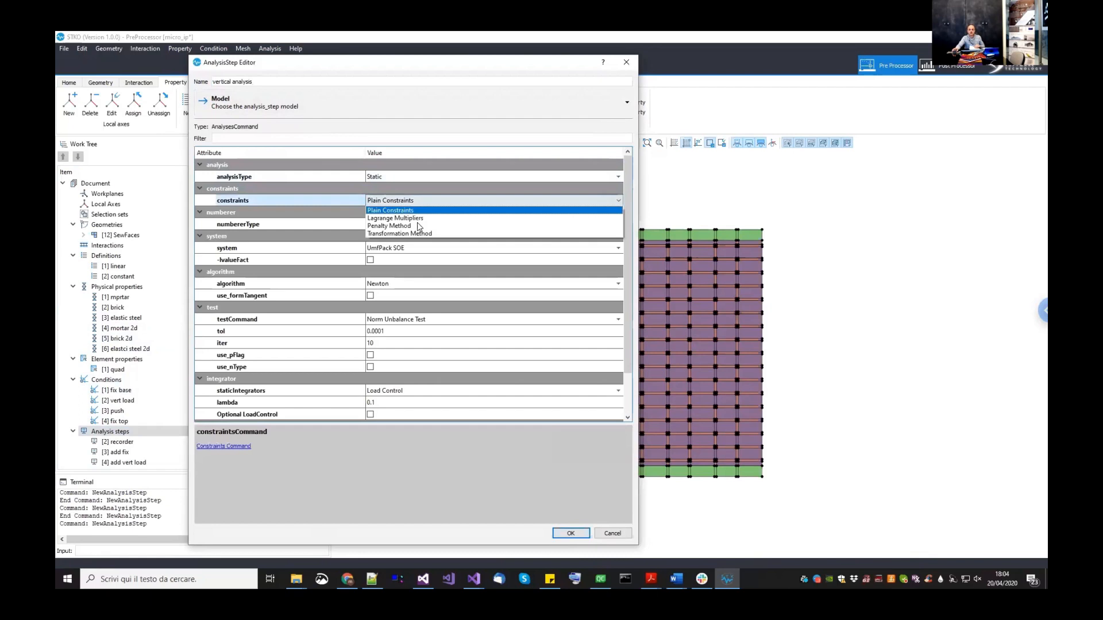
pyautogui.click(413, 225)
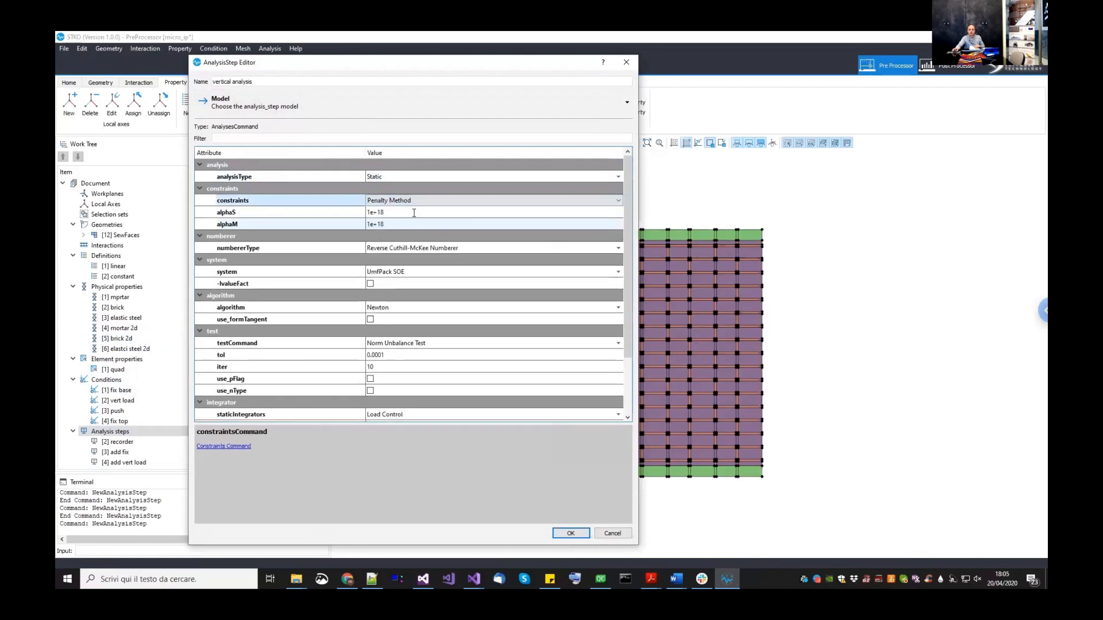
pyautogui.doubleClick(414, 212)
pyautogui.write('1e15')
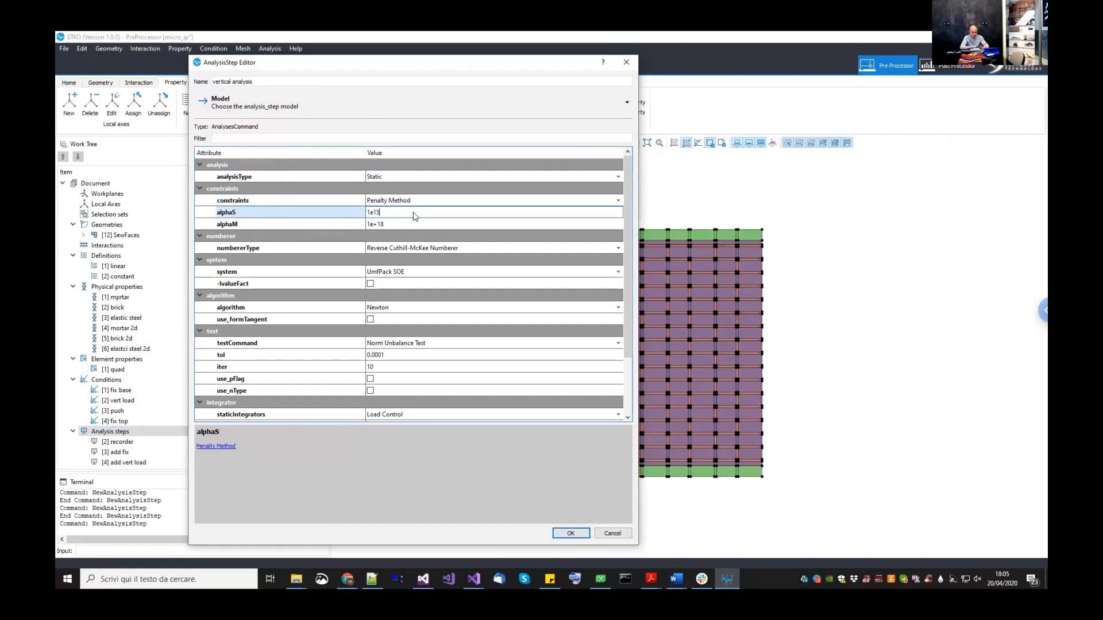
pyautogui.press('Return')
pyautogui.doubleClick(414, 213)
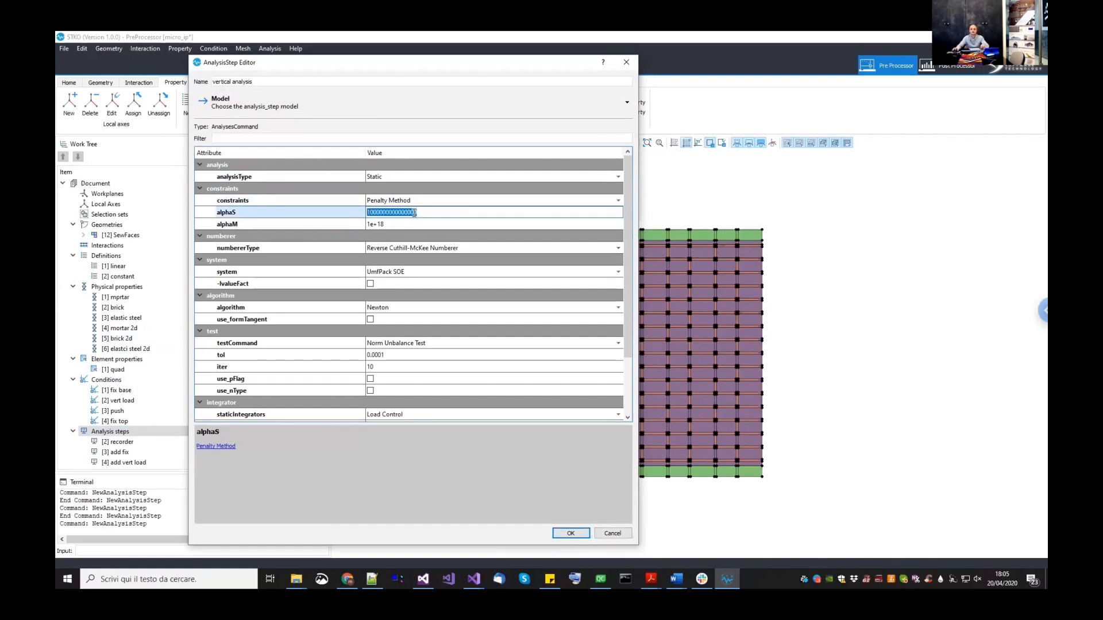
pyautogui.doubleClick(412, 225)
pyautogui.write('1e15')
pyautogui.press('Return')
pyautogui.click(319, 209)
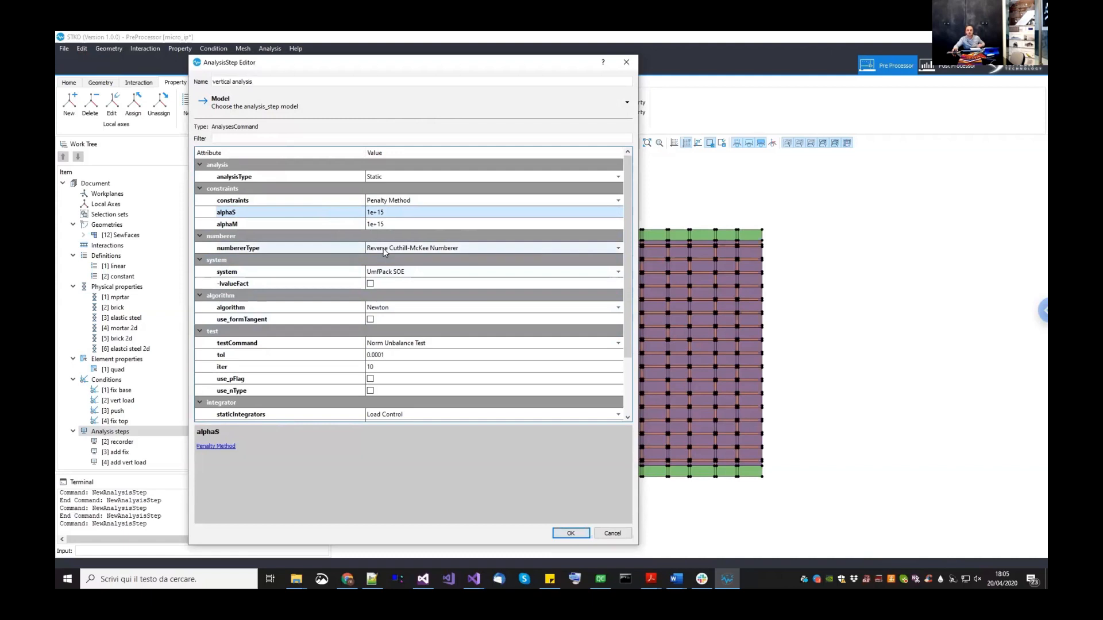
pyautogui.moveTo(541, 67); pyautogui.dragTo(677, 104)
pyautogui.moveTo(700, 181); pyautogui.dragTo(531, 62)
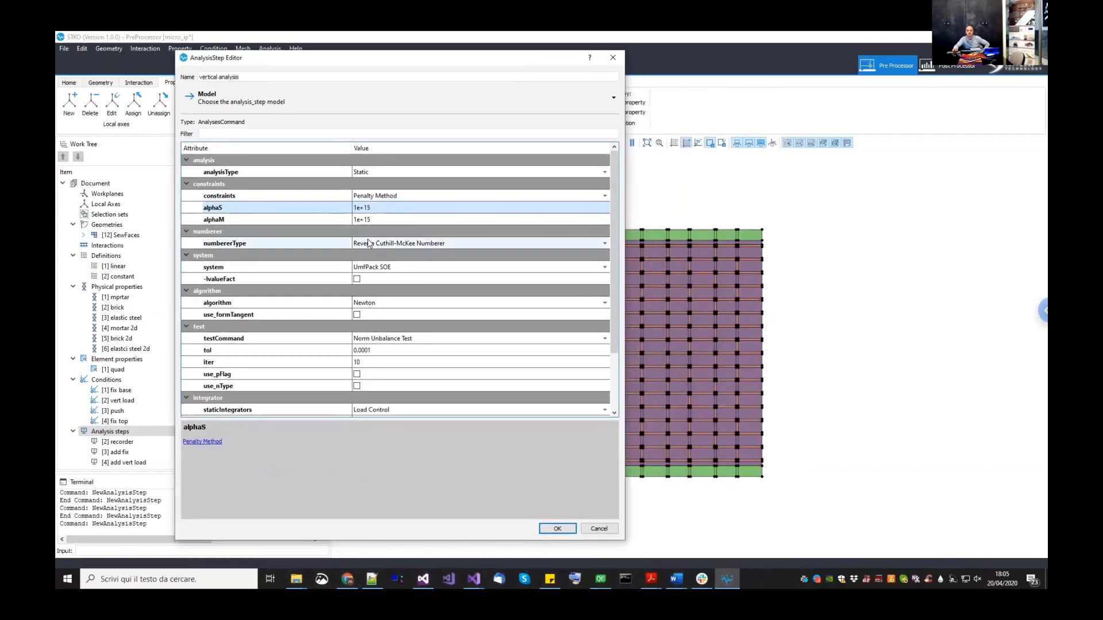
pyautogui.click(384, 270)
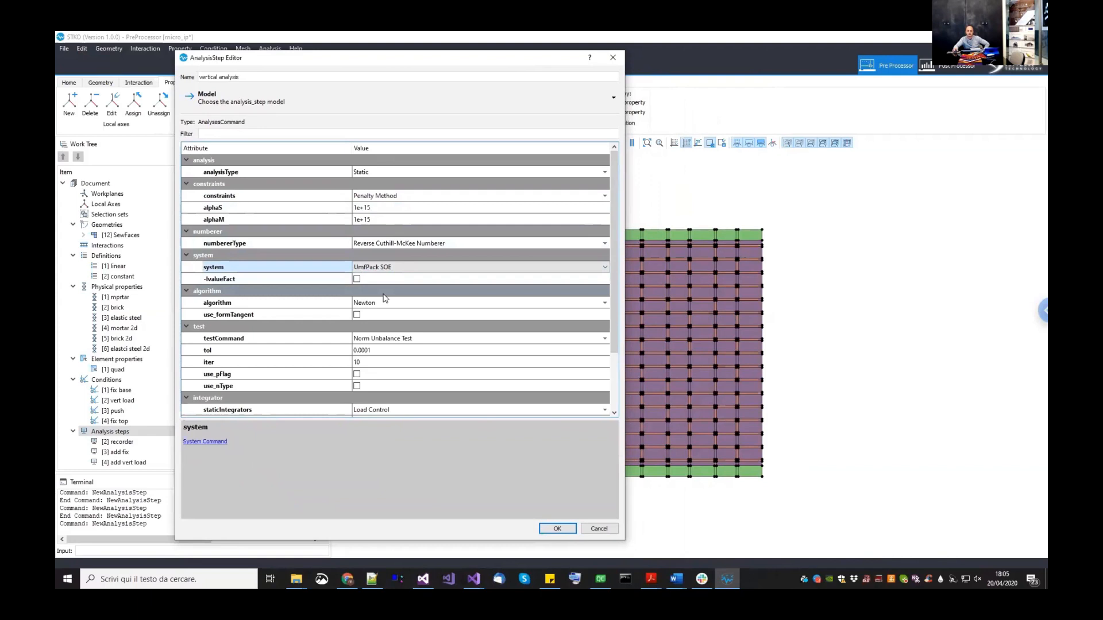
# - Set the convergence test to Norm Displacement Increment Test with a maximum of 100 iterations
pyautogui.click(382, 338)
pyautogui.click(382, 337)
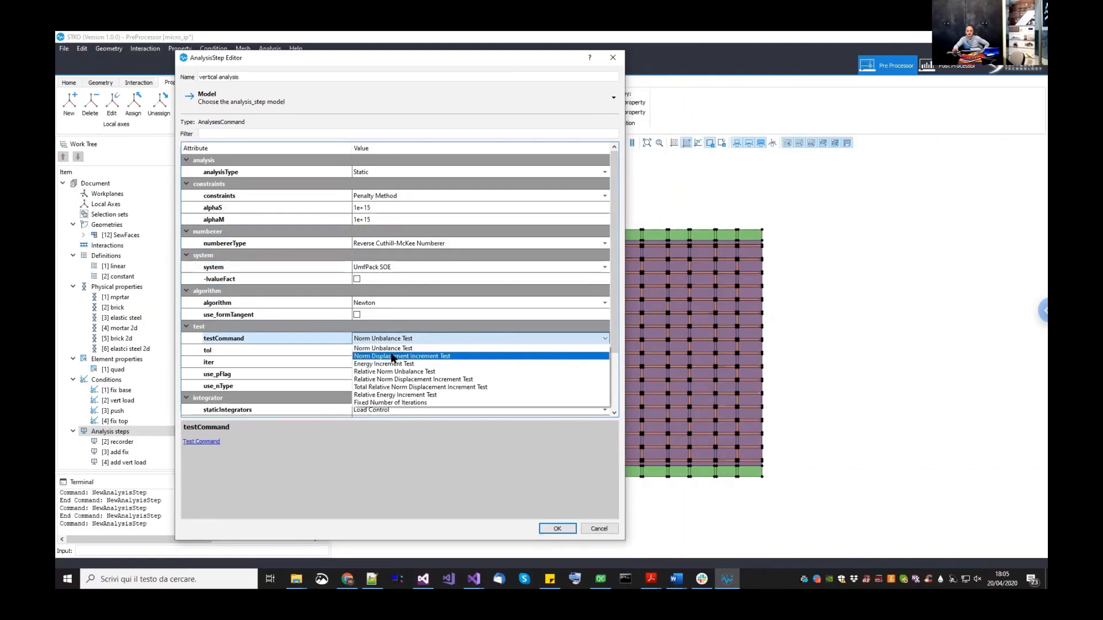
pyautogui.click(393, 356)
pyautogui.click(391, 352)
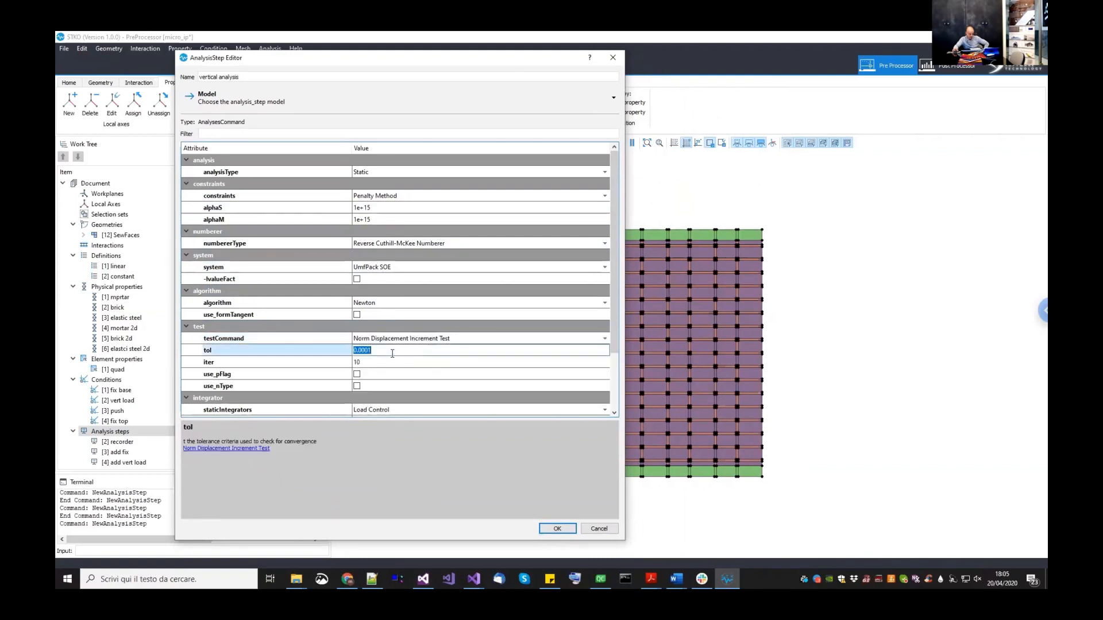
pyautogui.click(395, 362)
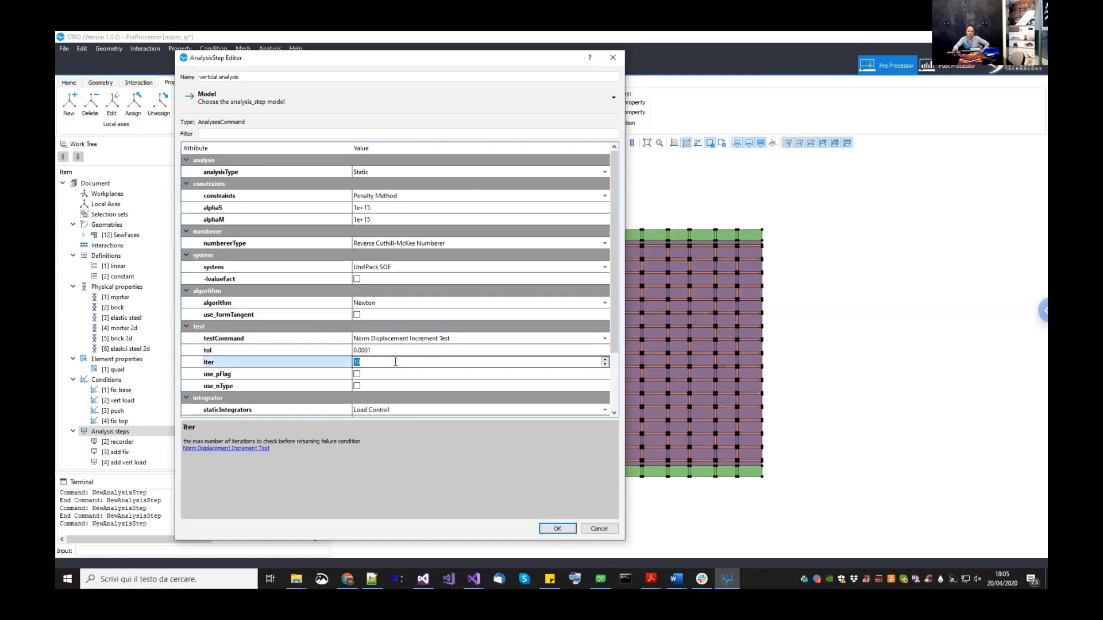
pyautogui.write('1000')
pyautogui.press('BackSpace')
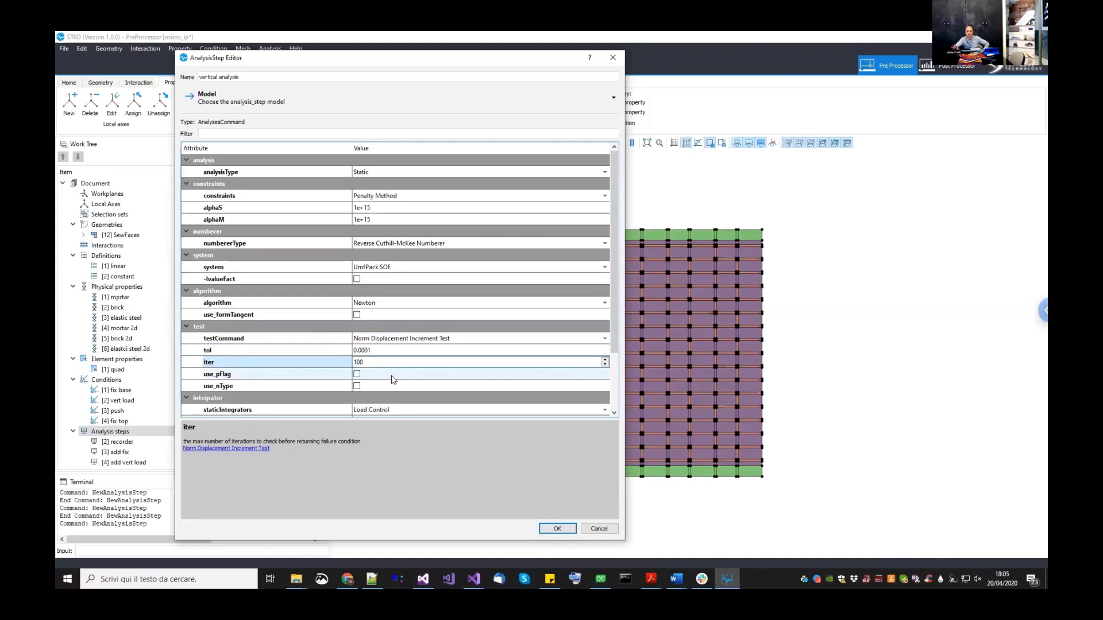
# - Enable use_pFlag for the convergence test and set pFlag to 1
pyautogui.click(392, 376)
pyautogui.click(387, 388)
pyautogui.click(386, 388)
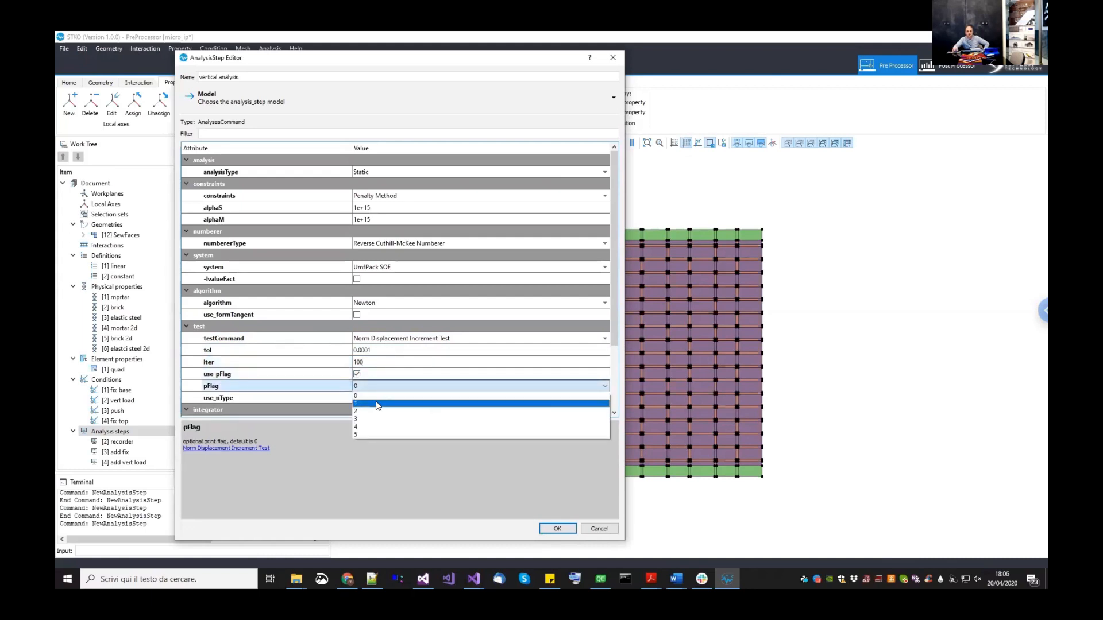
pyautogui.click(377, 404)
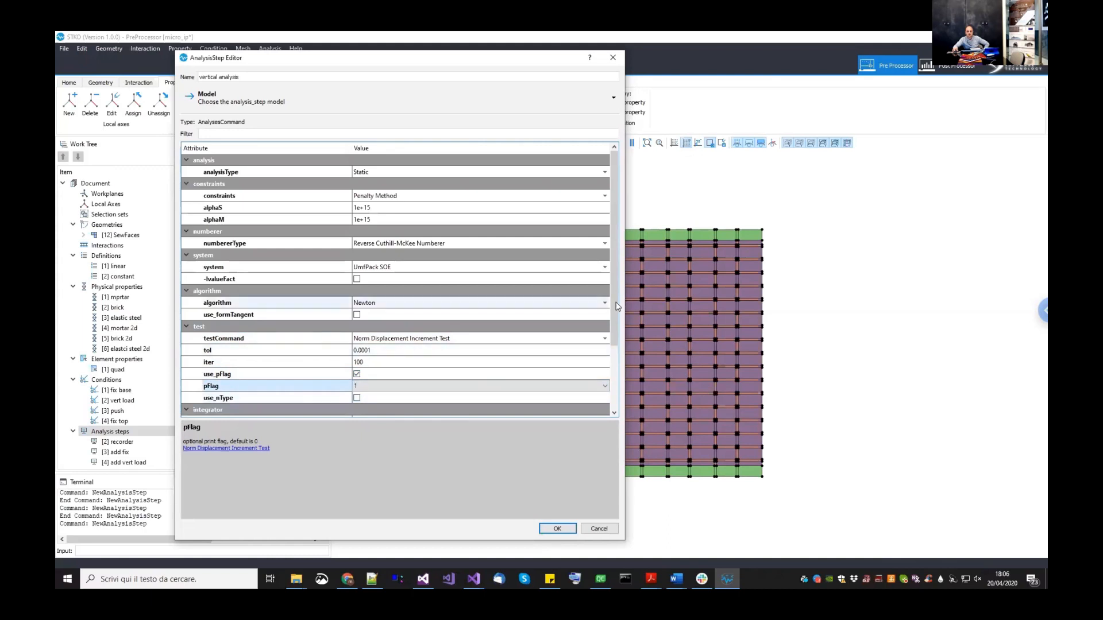
# - Enable loadConst and use pseudoTime with pseudoTime at 0 for the vertical analysis, and accept the analysis step
pyautogui.moveTo(615, 325); pyautogui.dragTo(614, 394)
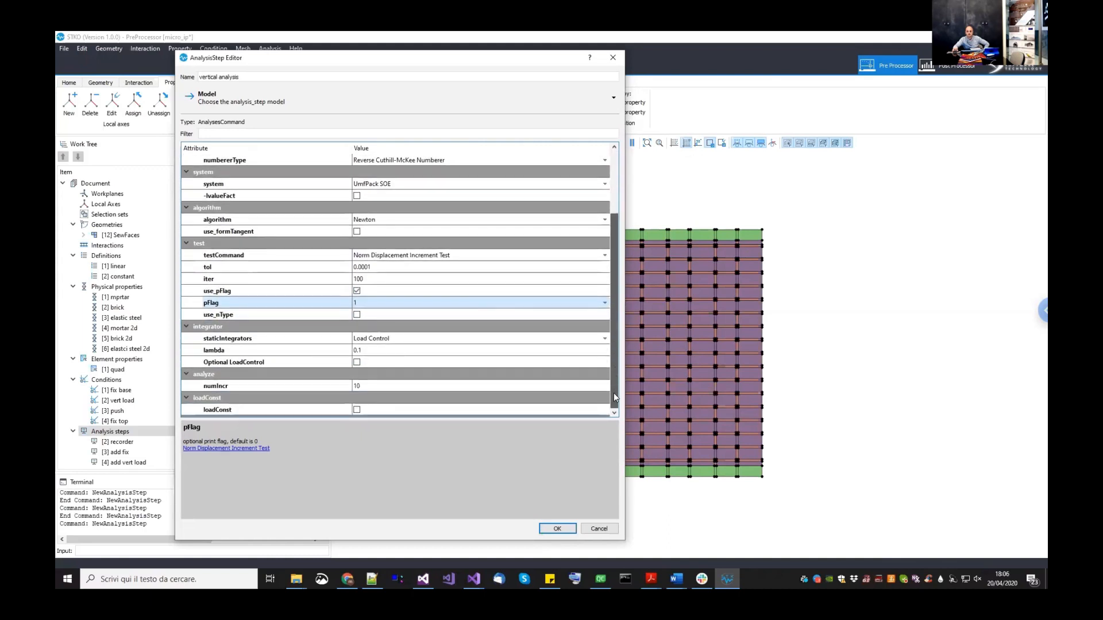
pyautogui.click(382, 350)
pyautogui.click(376, 386)
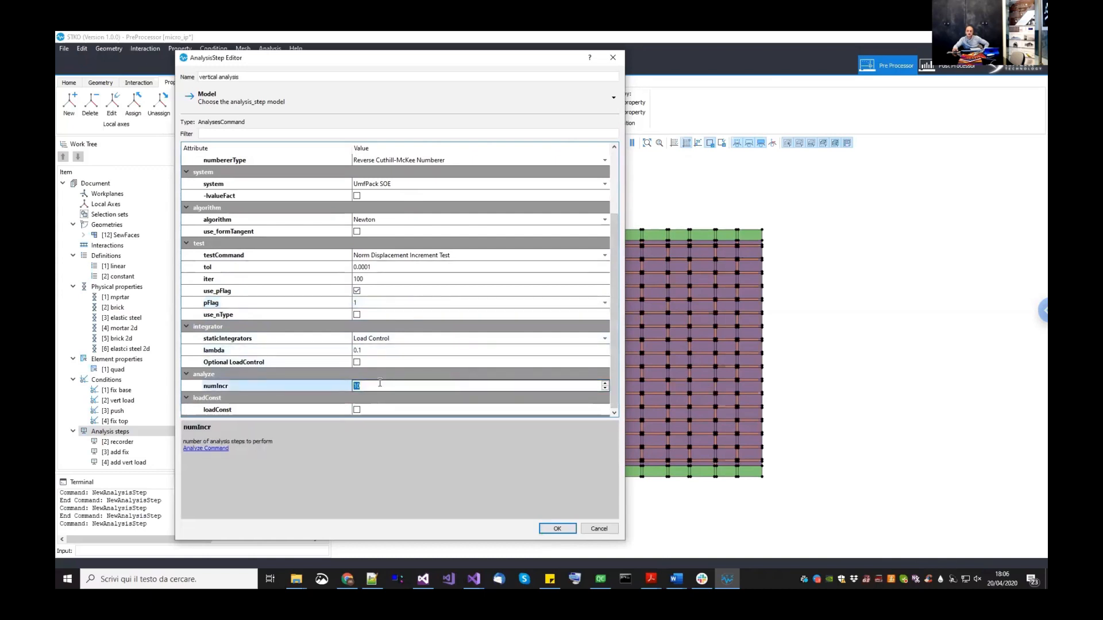
pyautogui.click(379, 349)
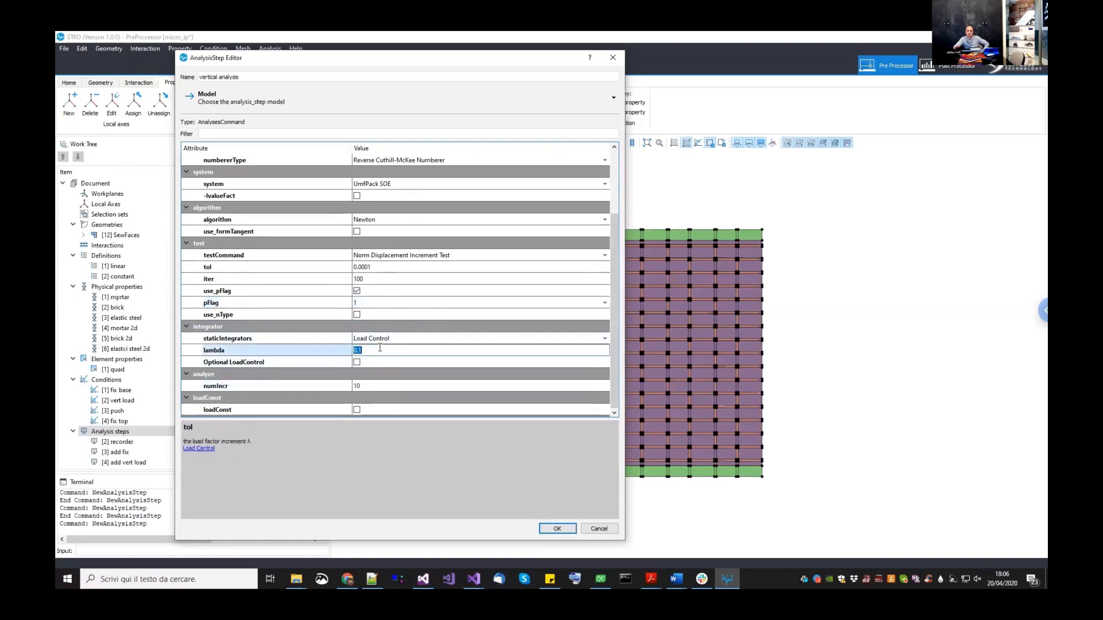
pyautogui.click(375, 409)
pyautogui.click(375, 411)
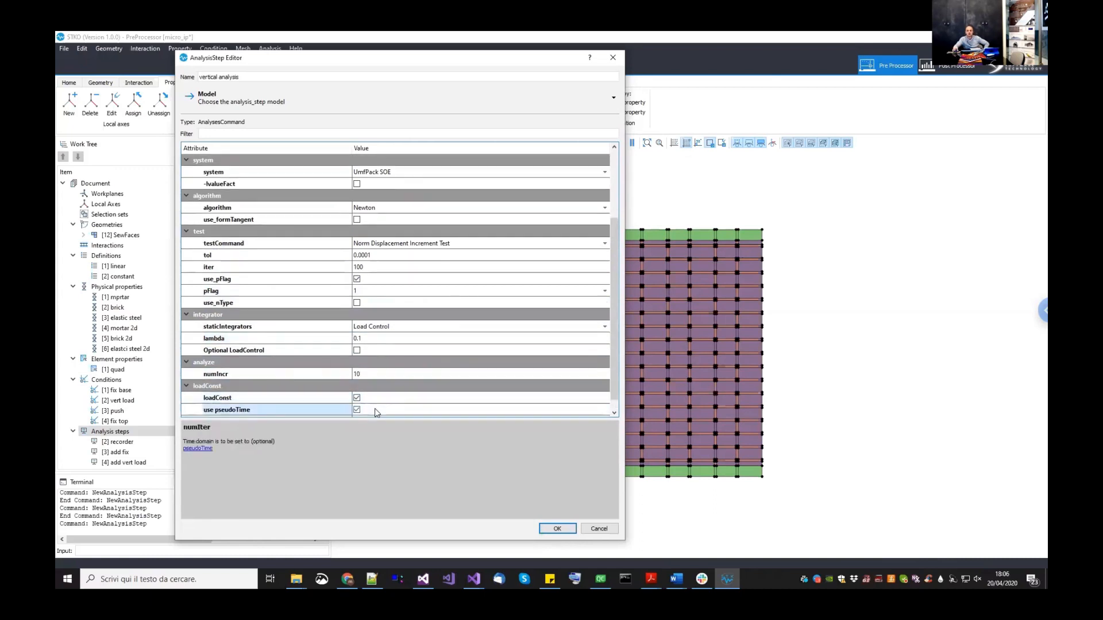
pyautogui.click(375, 410)
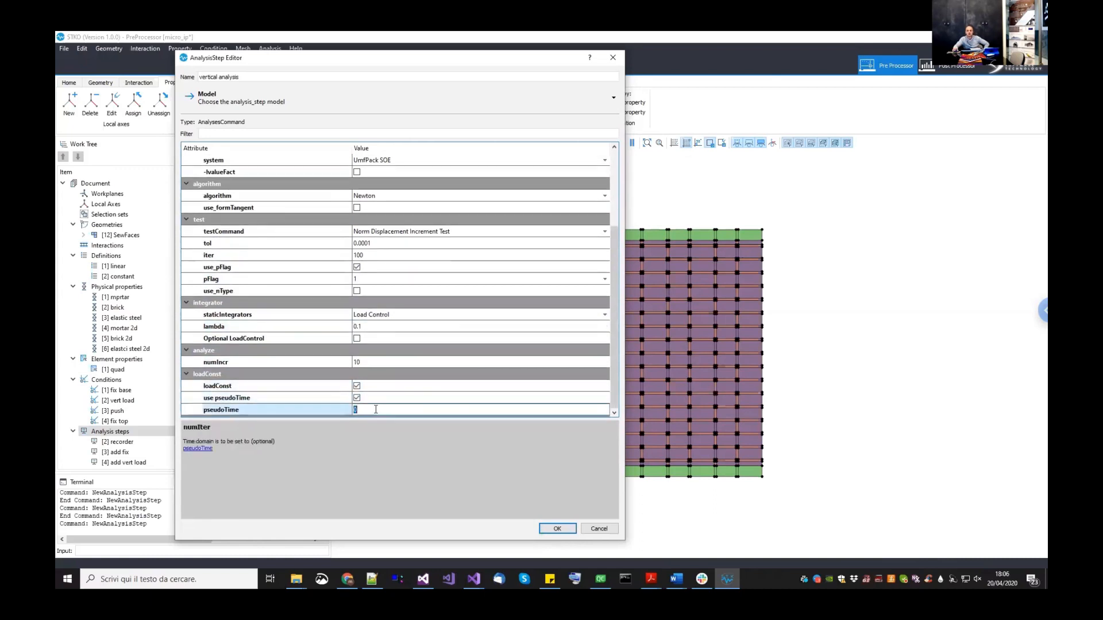
pyautogui.click(556, 528)
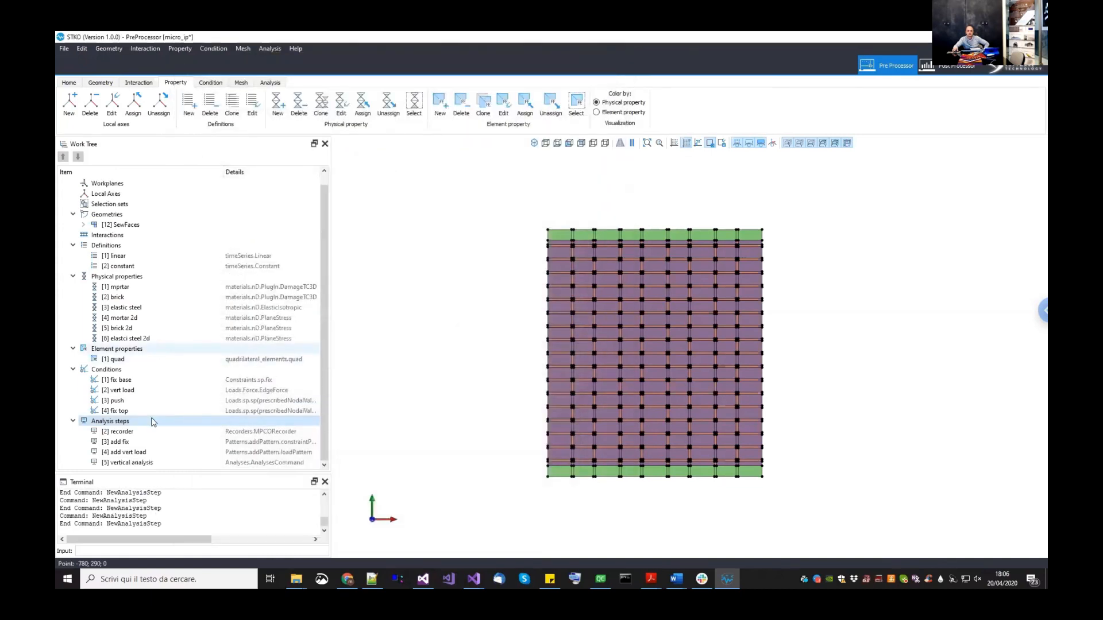
# - Dock the Terminal beneath the model view so the Work Tree gets the full height
pyautogui.moveTo(170, 486); pyautogui.dragTo(643, 339)
pyautogui.moveTo(427, 432); pyautogui.dragTo(449, 493)
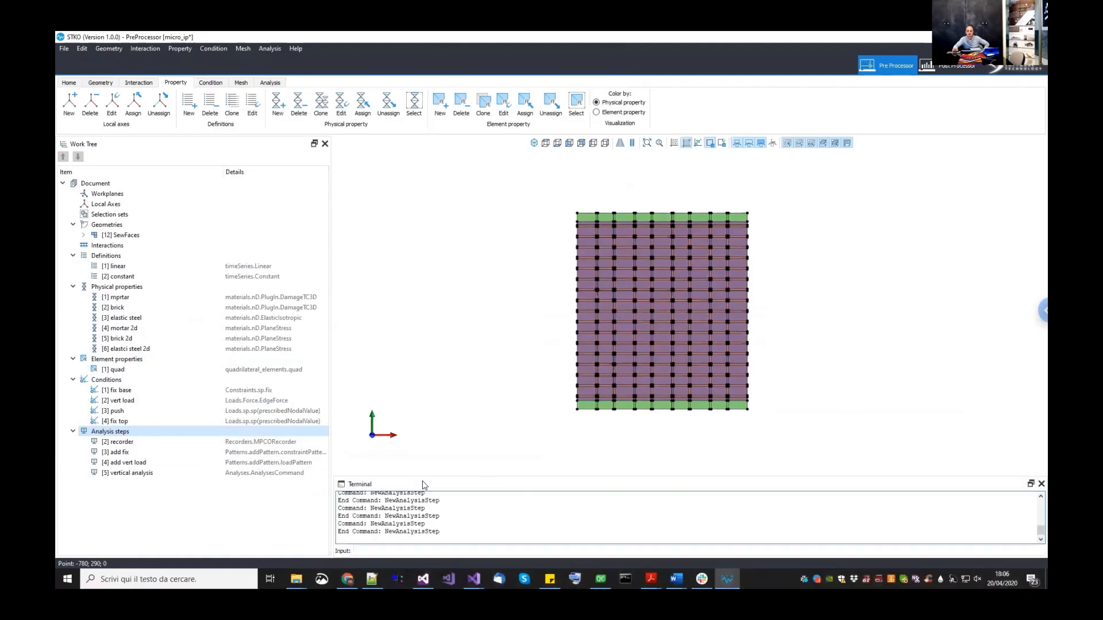
# - Add a new analysis step named "fix top beam" using the loadPattern model for adding patterns
pyautogui.rightClick(139, 436)
pyautogui.click(150, 444)
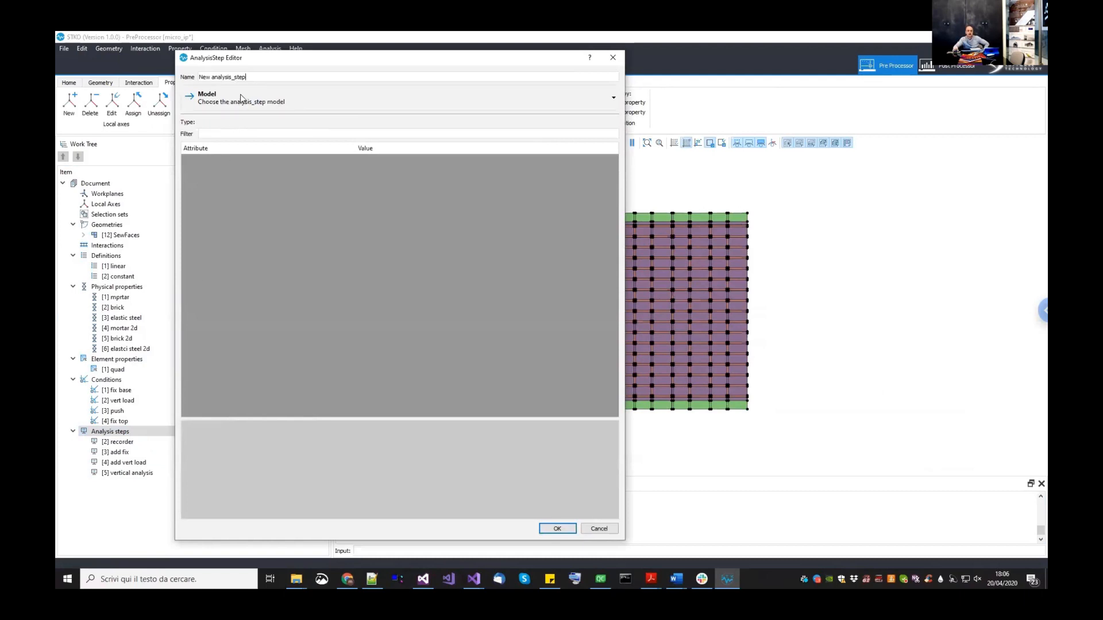
pyautogui.moveTo(246, 76); pyautogui.dragTo(159, 75)
pyautogui.write('fix top beam')
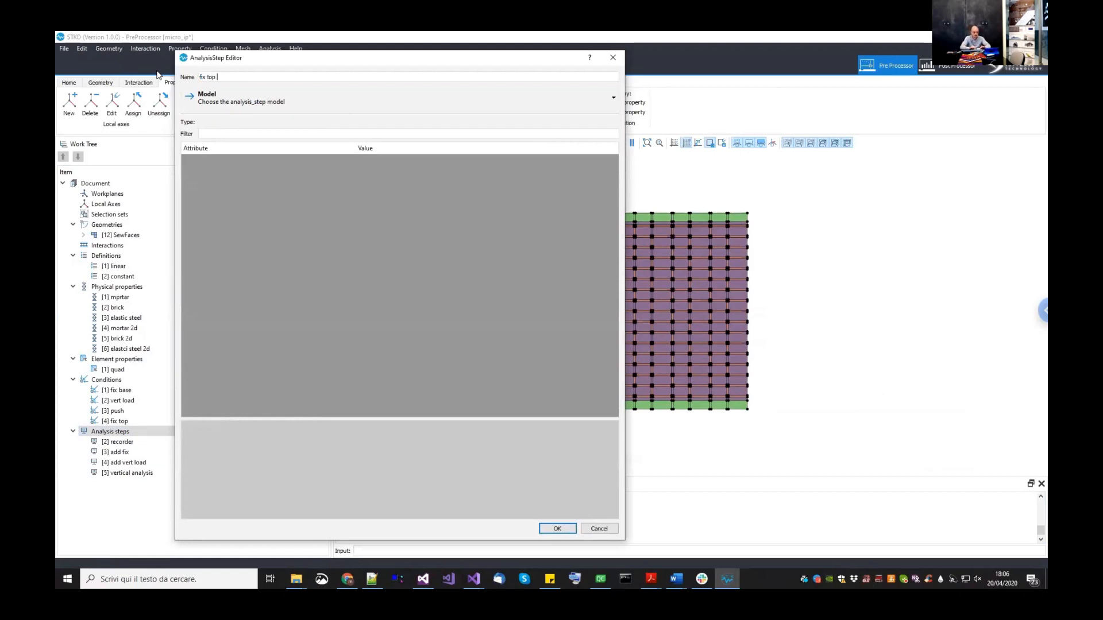
pyautogui.click(227, 102)
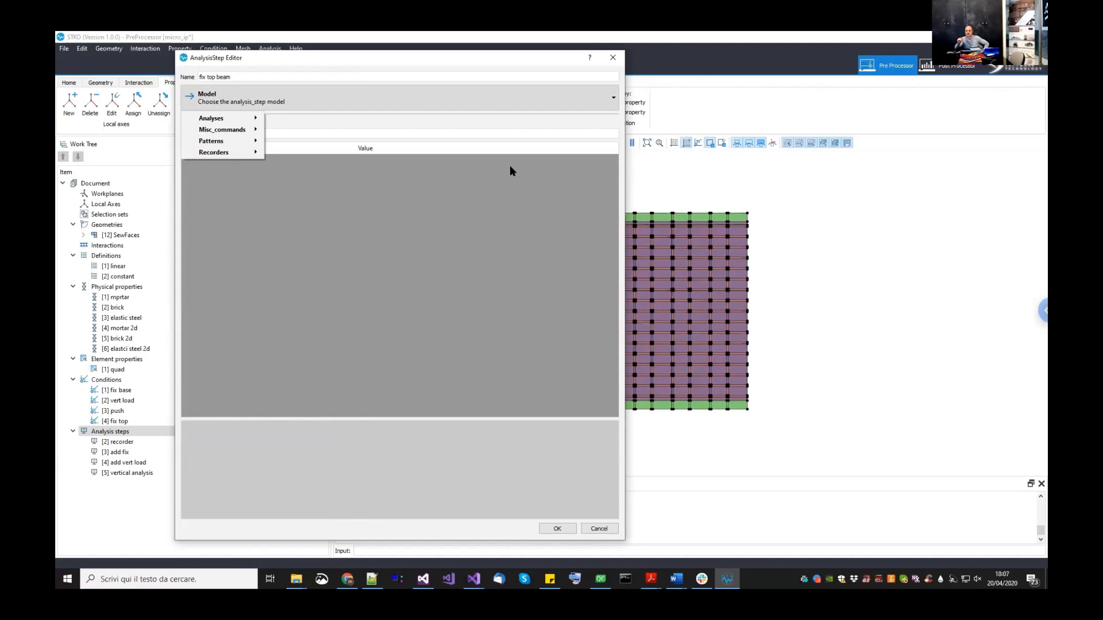
pyautogui.moveTo(238, 135)
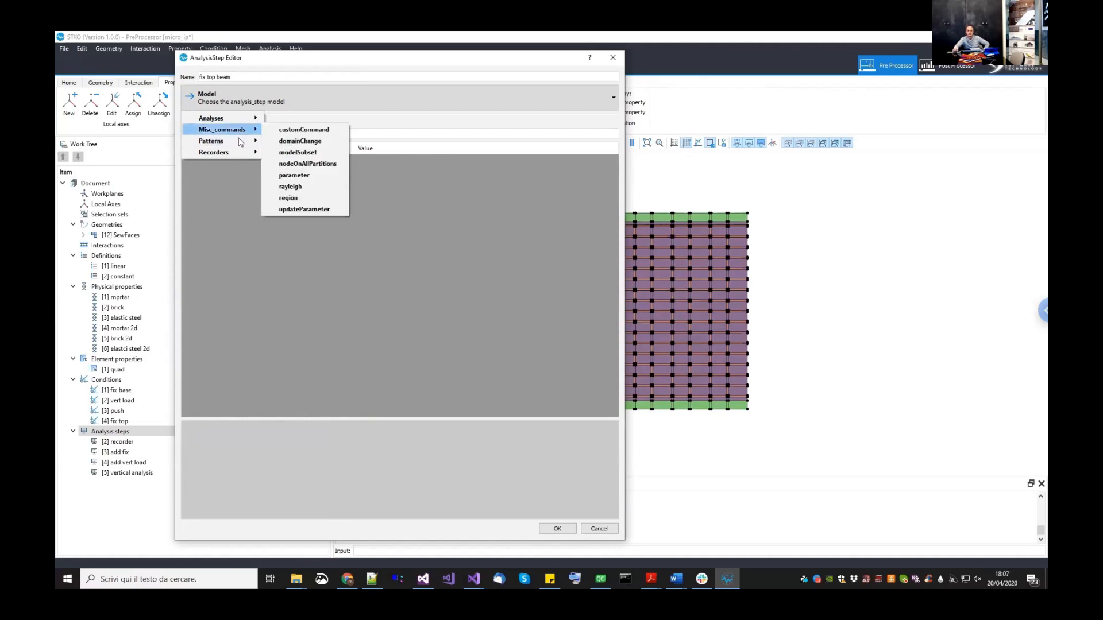
pyautogui.moveTo(310, 141)
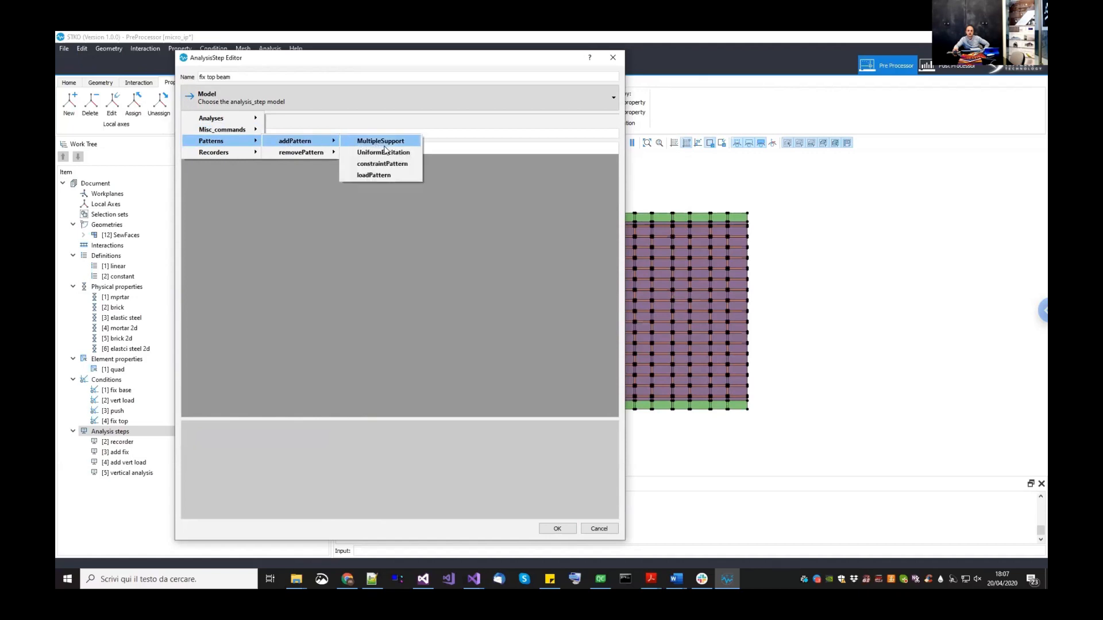
pyautogui.click(384, 175)
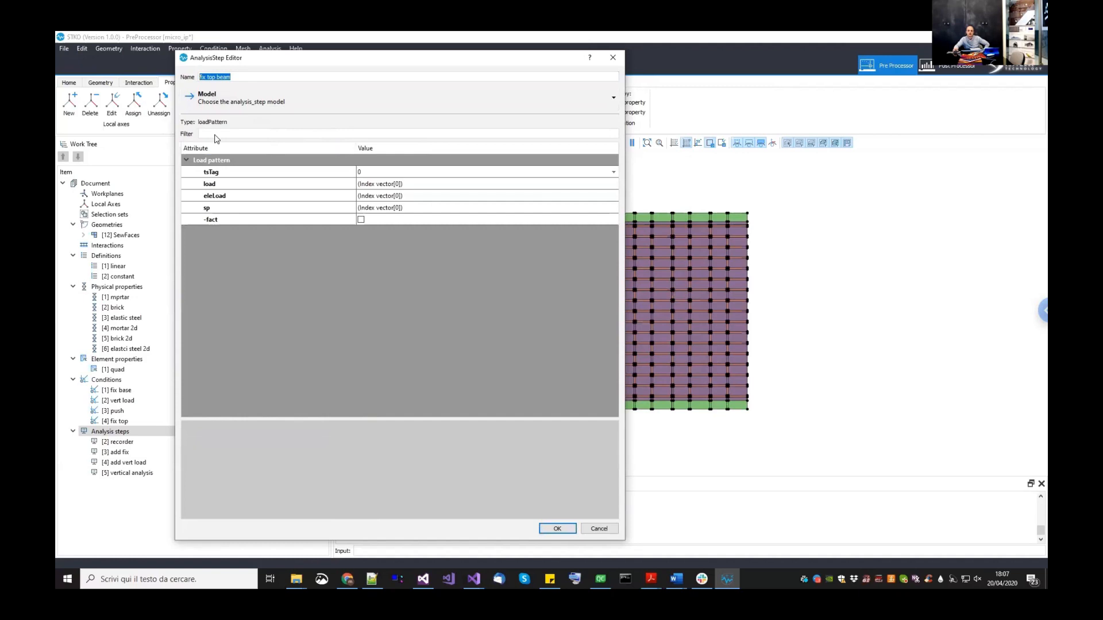
pyautogui.click(378, 295)
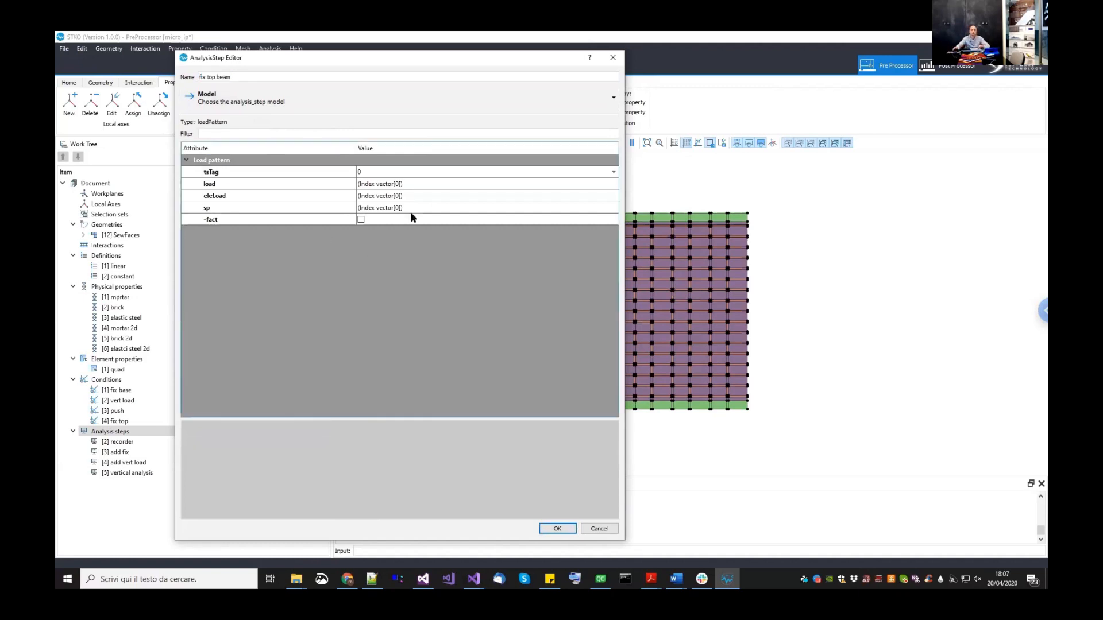
# - Assign the constant time series and the "fix top" sp condition to the fix top beam load pattern, and accept it
pyautogui.click(433, 172)
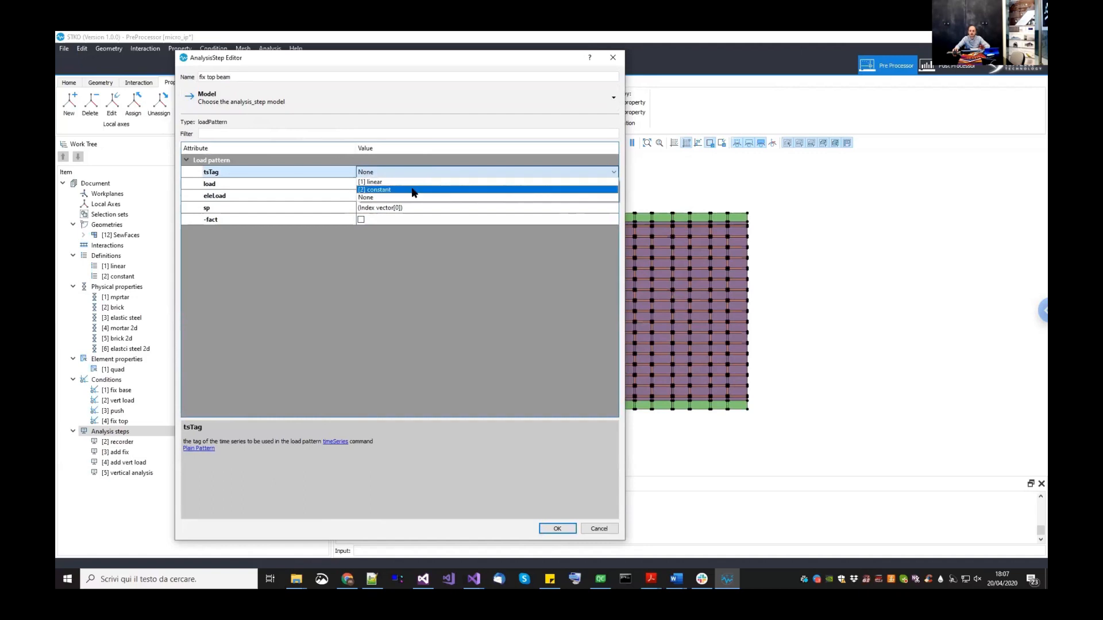
pyautogui.click(413, 191)
pyautogui.click(422, 208)
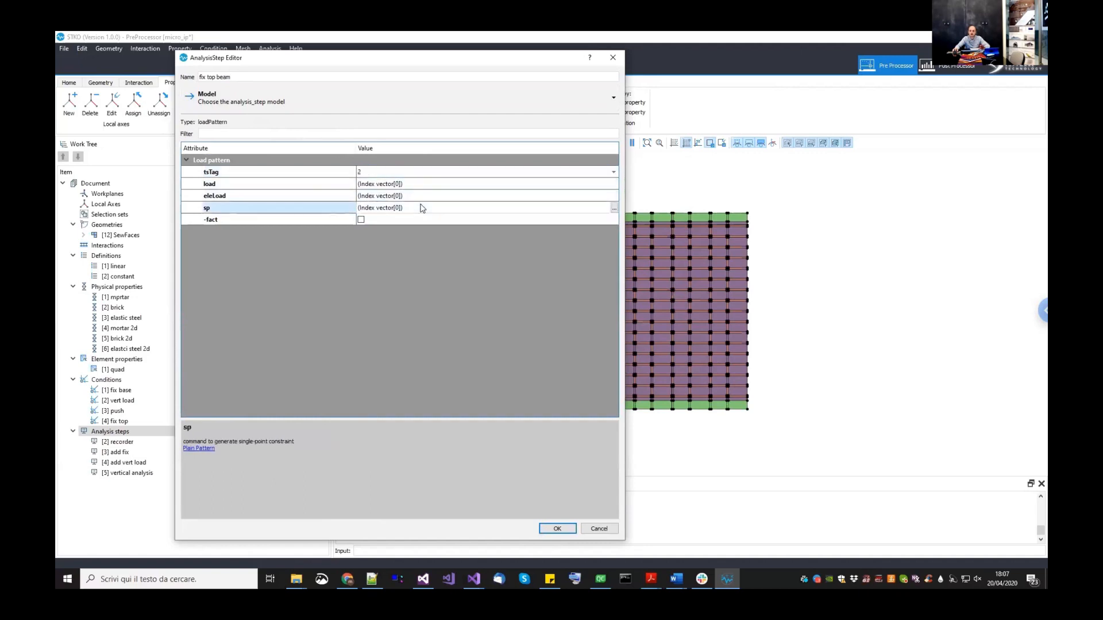
pyautogui.click(614, 208)
pyautogui.click(462, 242)
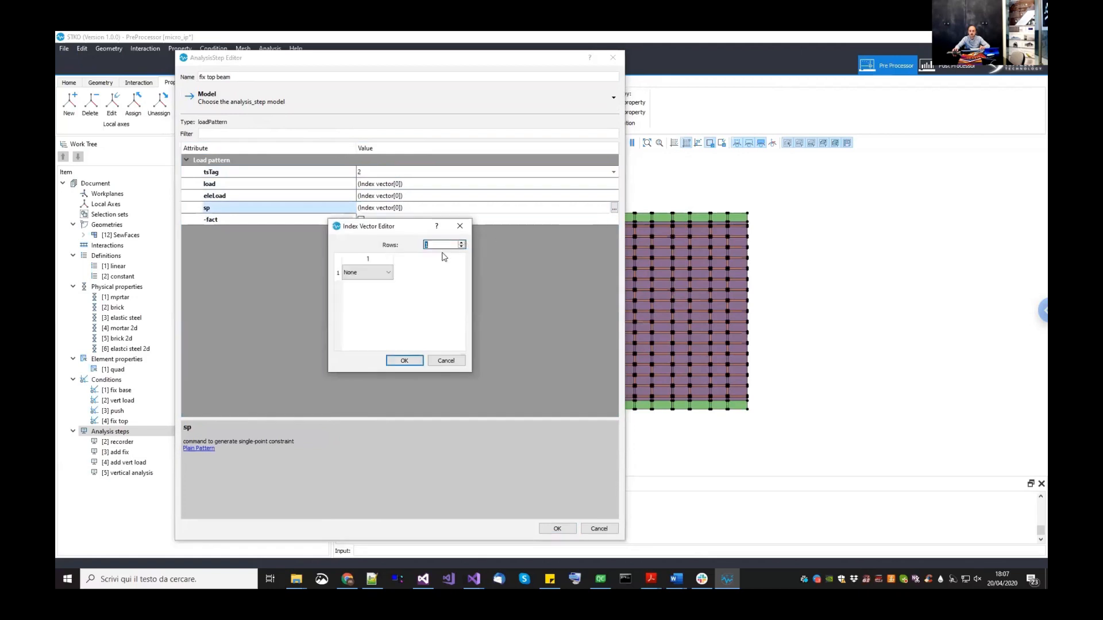
pyautogui.click(387, 274)
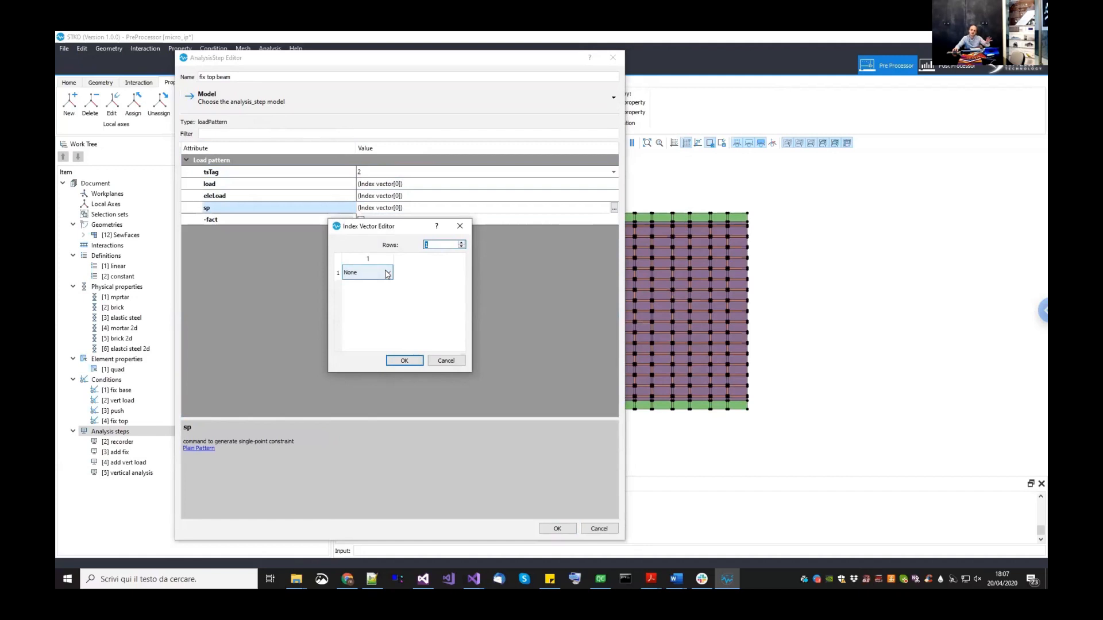
pyautogui.click(387, 274)
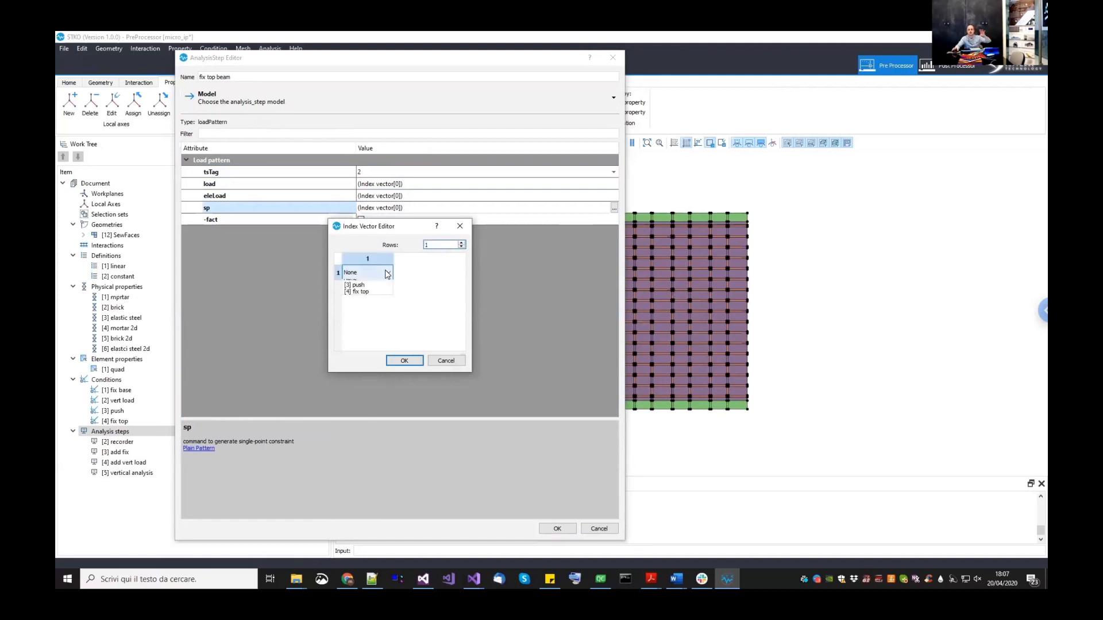
pyautogui.click(370, 297)
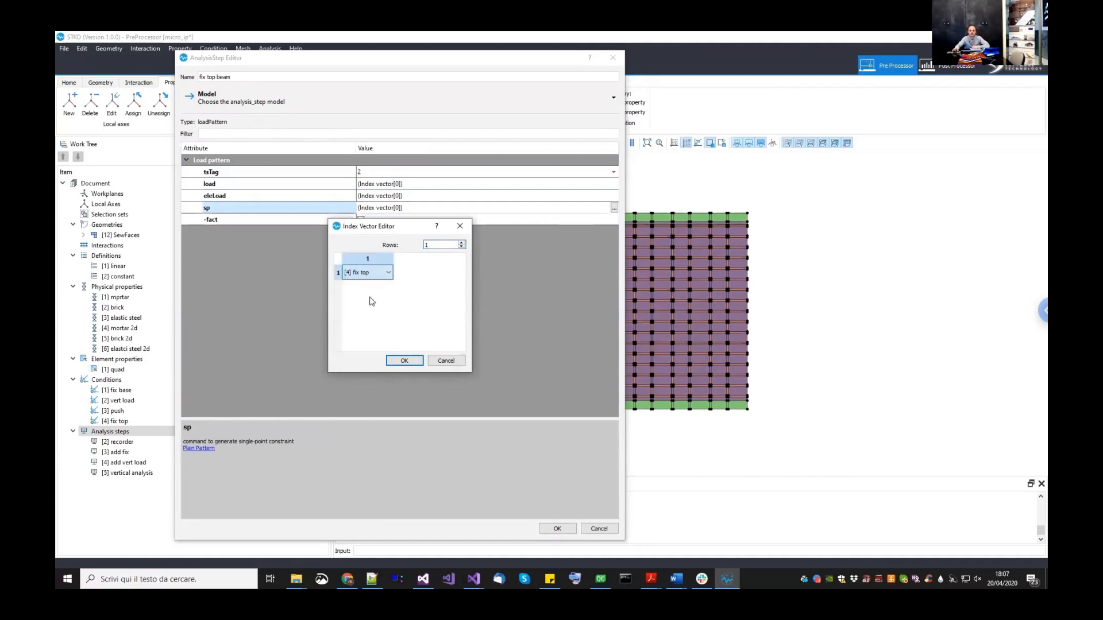
pyautogui.click(414, 363)
pyautogui.press('Return')
# - Add another analysis step named "add horiz load" using the loadPattern model for adding patterns
pyautogui.press('Return')
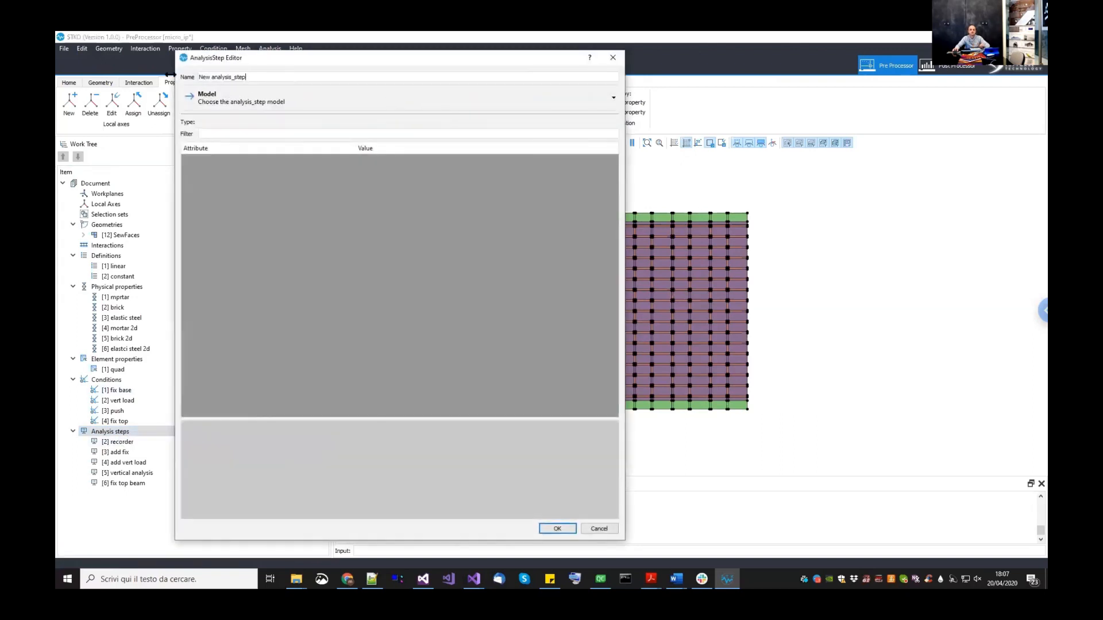
pyautogui.hotkey('ctrl', 'a')
pyautogui.write('add ')
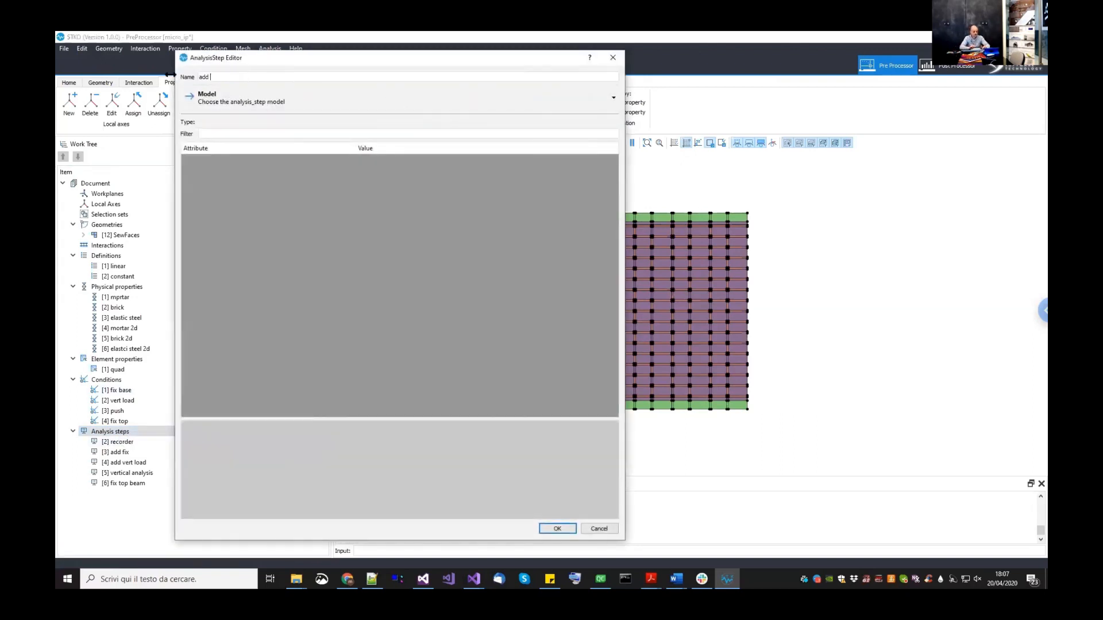
pyautogui.write('horiz load')
pyautogui.click(229, 101)
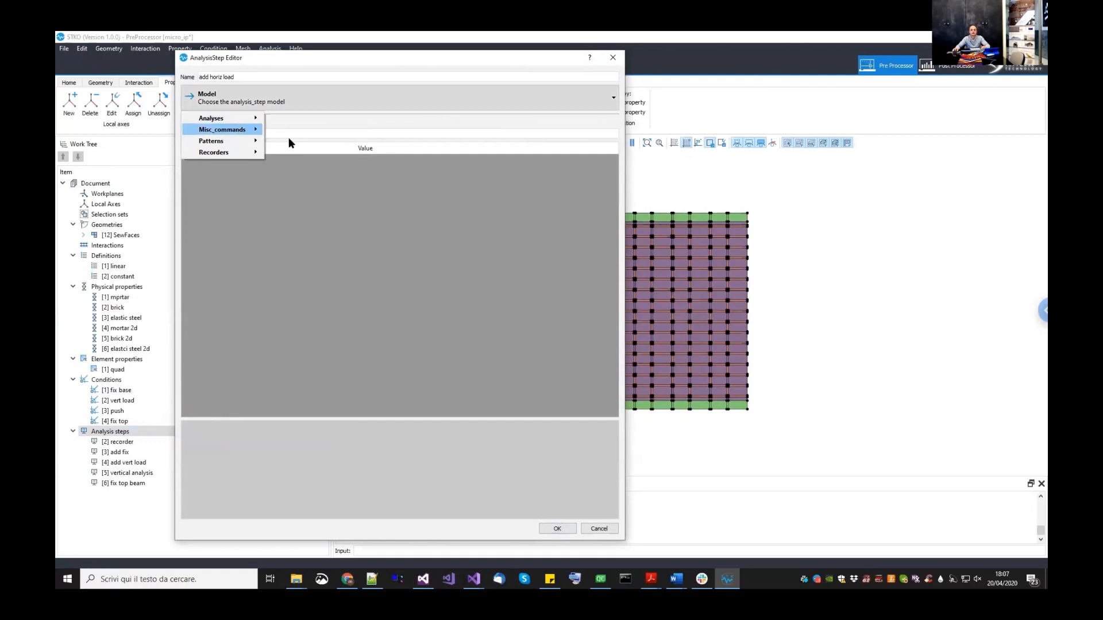
pyautogui.moveTo(221, 141)
pyautogui.moveTo(294, 140)
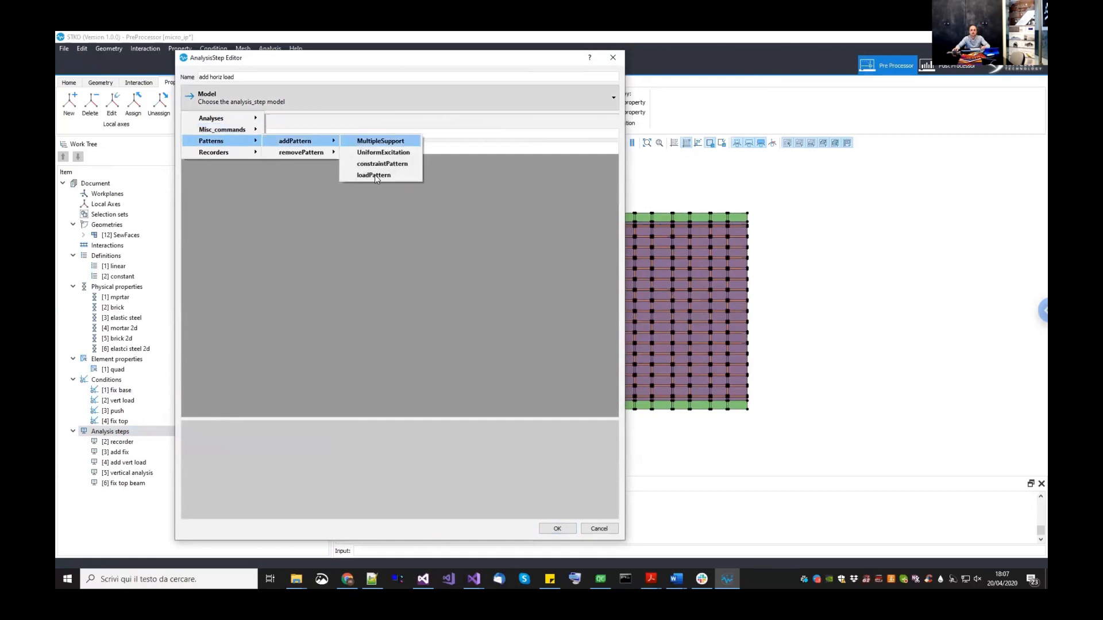
pyautogui.click(374, 175)
# - Assign the linear time series and the "push" sp condition to the horizontal load pattern, and accept it
pyautogui.click(376, 175)
pyautogui.click(382, 182)
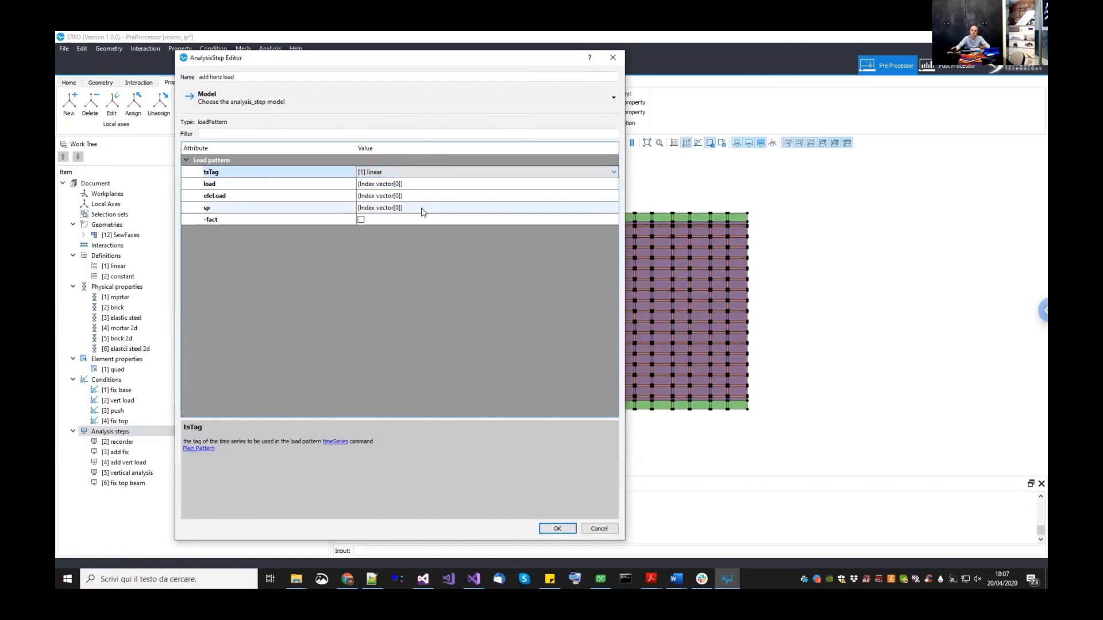
pyautogui.click(517, 211)
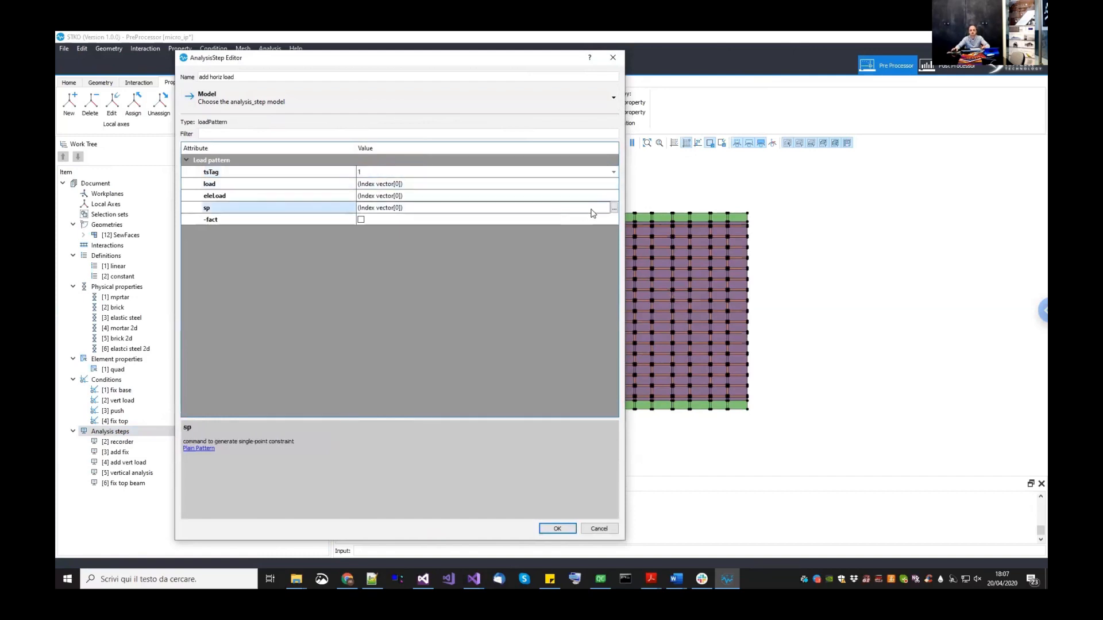
pyautogui.click(461, 242)
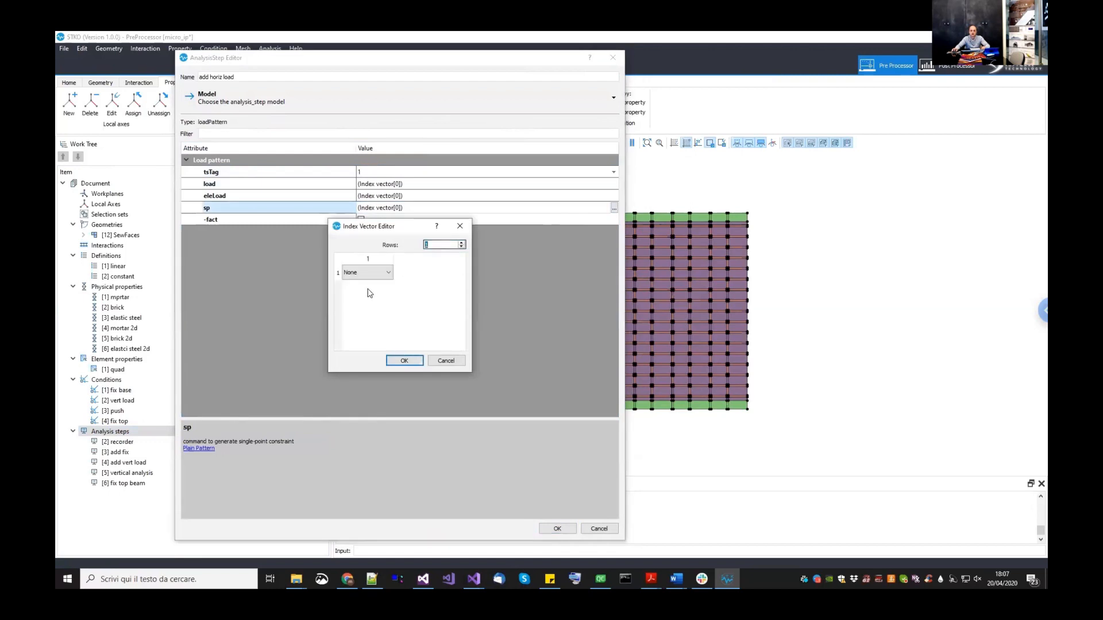
pyautogui.click(368, 272)
pyautogui.click(372, 300)
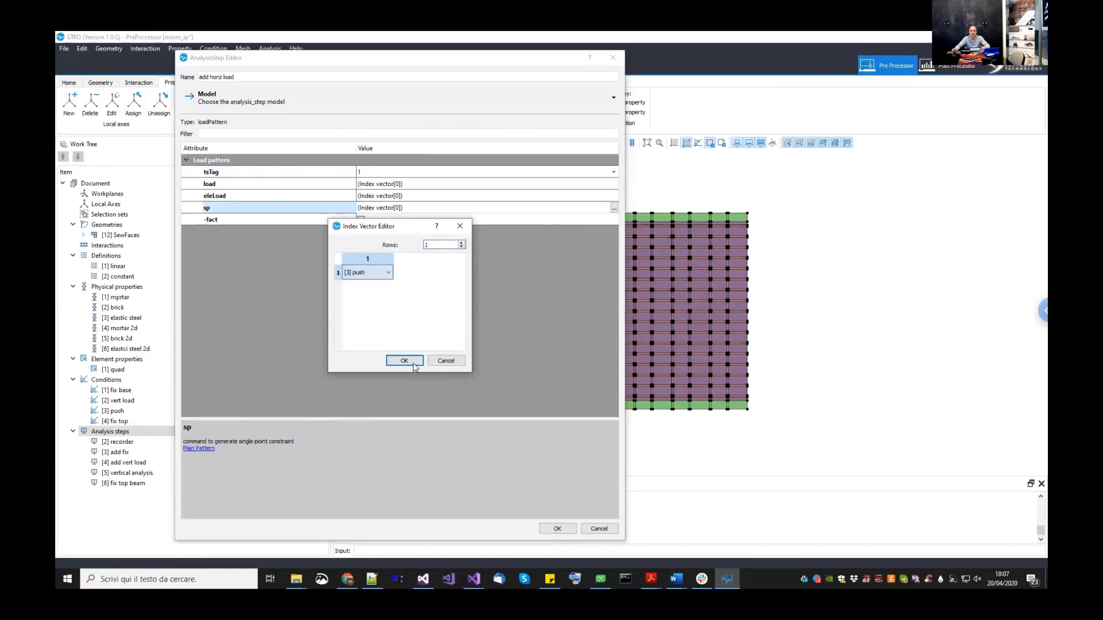
pyautogui.click(414, 363)
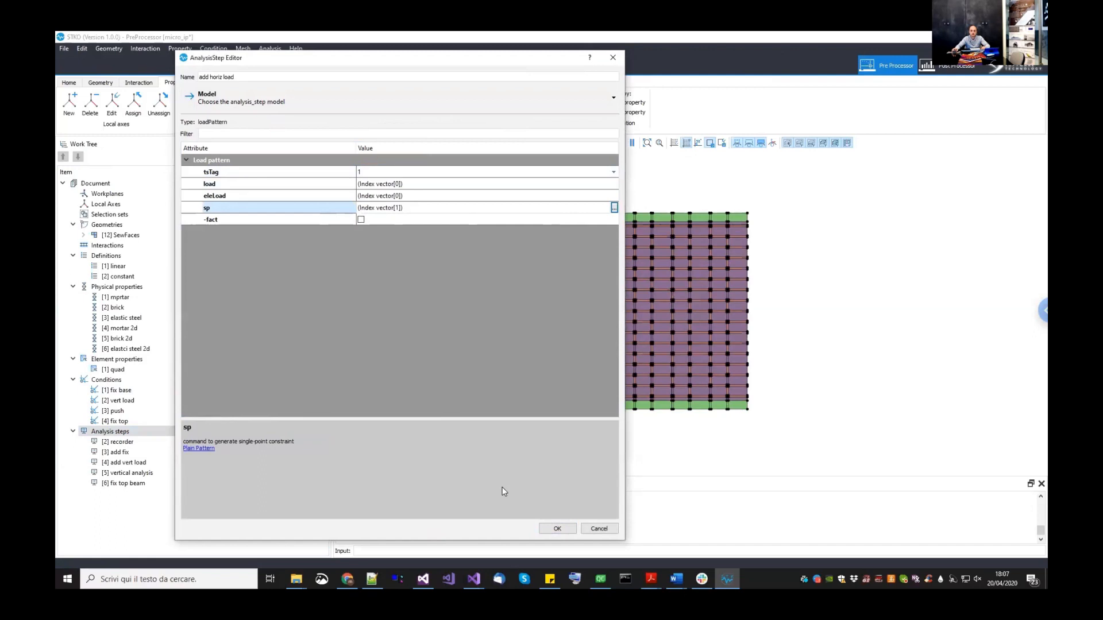
pyautogui.click(554, 529)
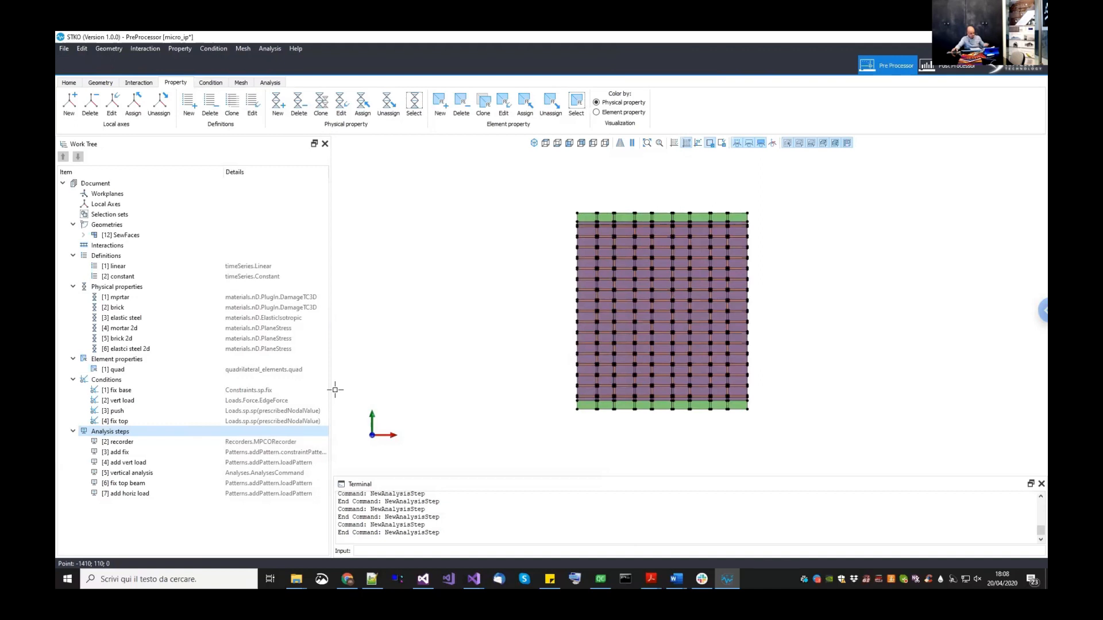
# - Save the micro_ip document
pyautogui.click(63, 50)
pyautogui.click(80, 83)
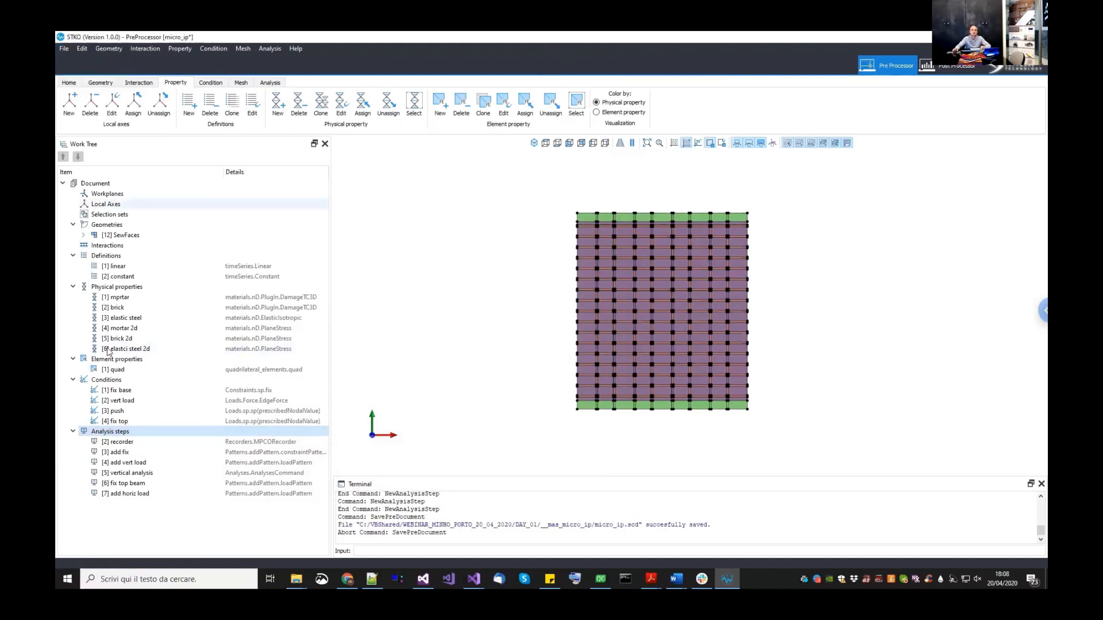
# - Clone the "vertical analysis" step in the analysis steps
pyautogui.click(136, 483)
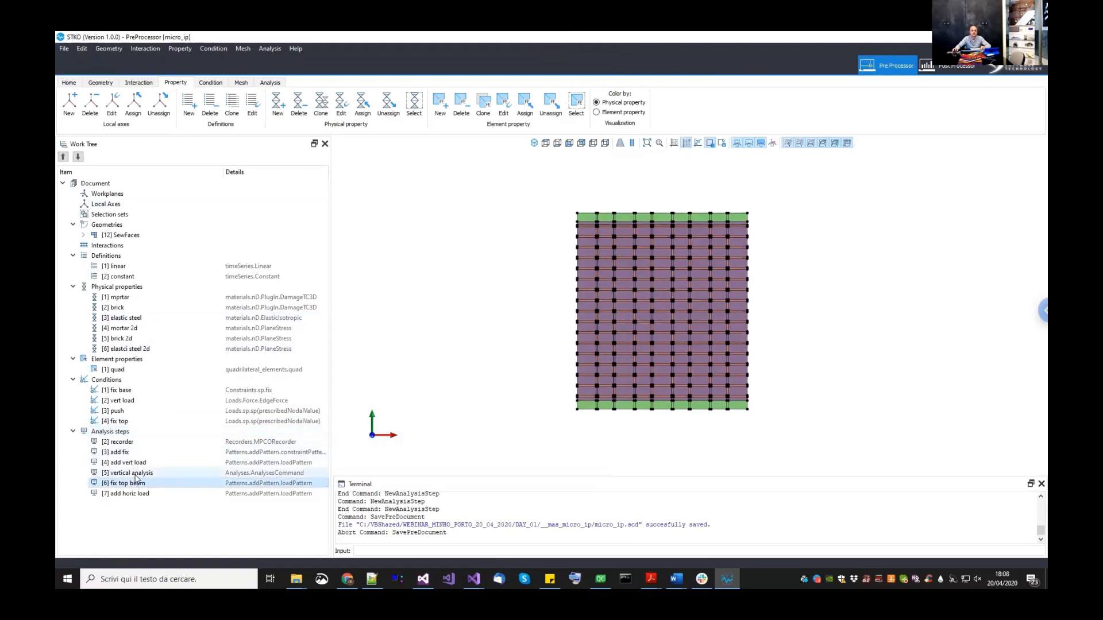
pyautogui.click(136, 477)
pyautogui.rightClick(136, 478)
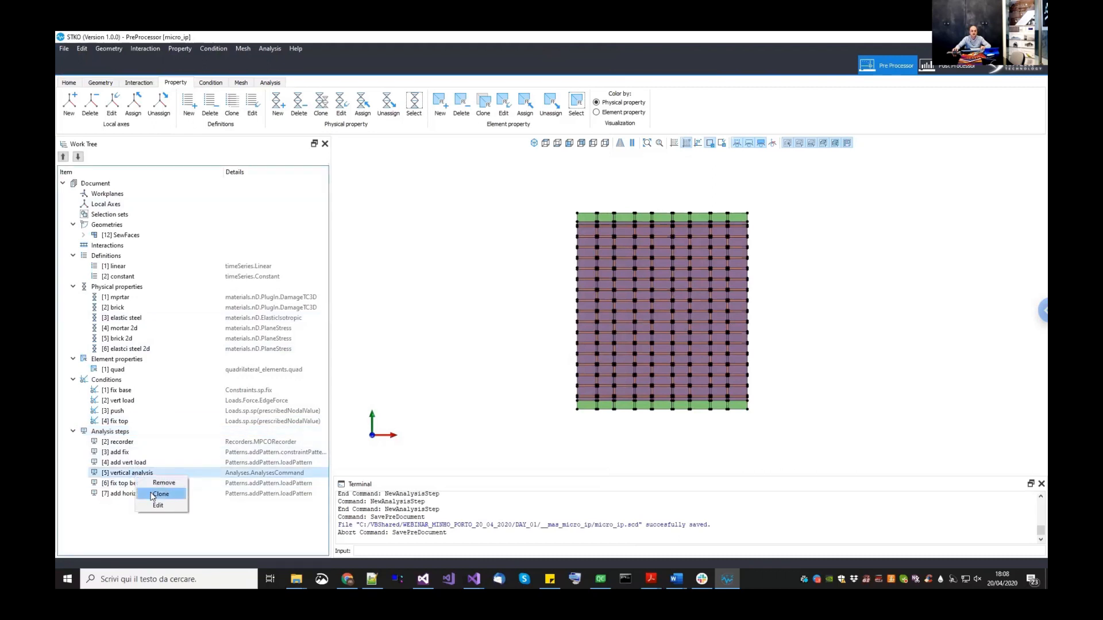
pyautogui.click(153, 496)
# - Open the copied vertical analysis step for editing and rename it "pushover"
pyautogui.click(151, 505)
pyautogui.rightClick(152, 505)
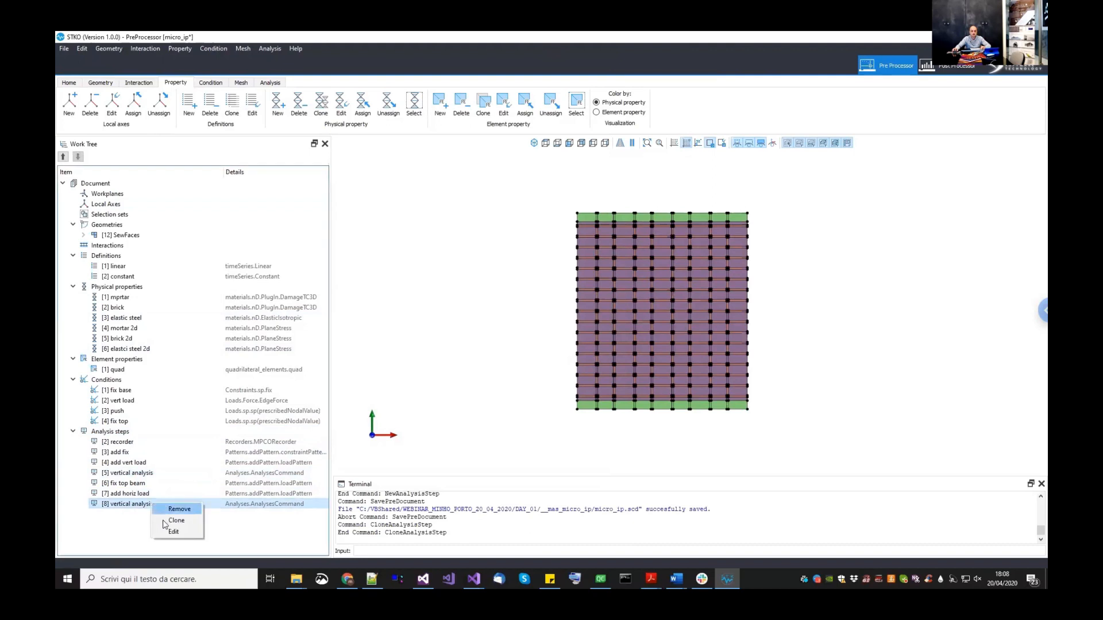
pyautogui.click(172, 532)
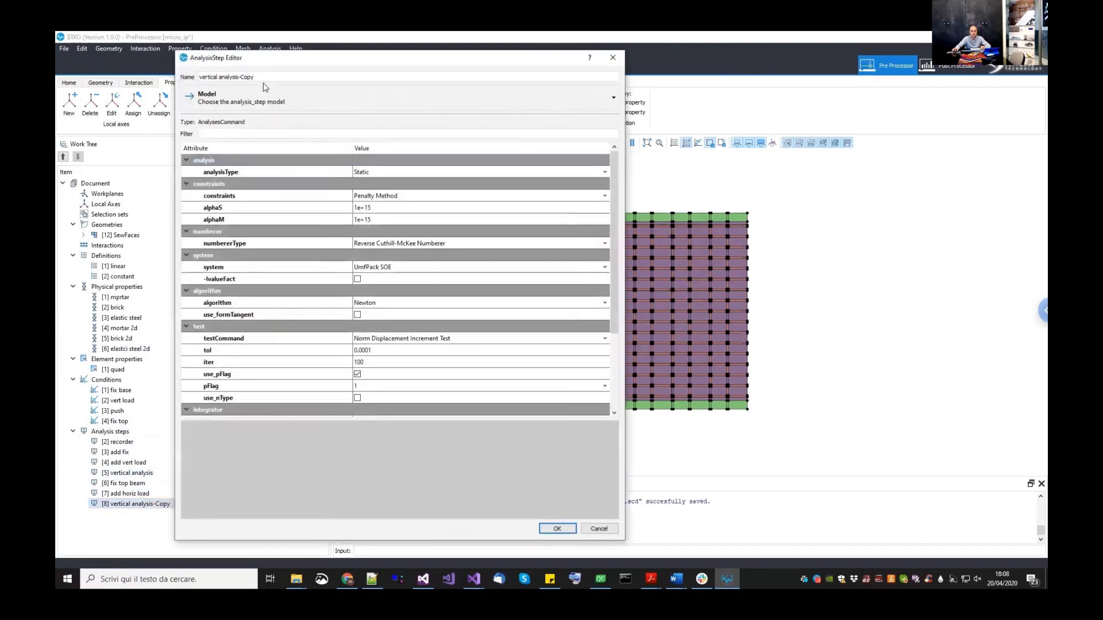
pyautogui.moveTo(254, 77); pyautogui.dragTo(126, 73)
pyautogui.write('pushover')
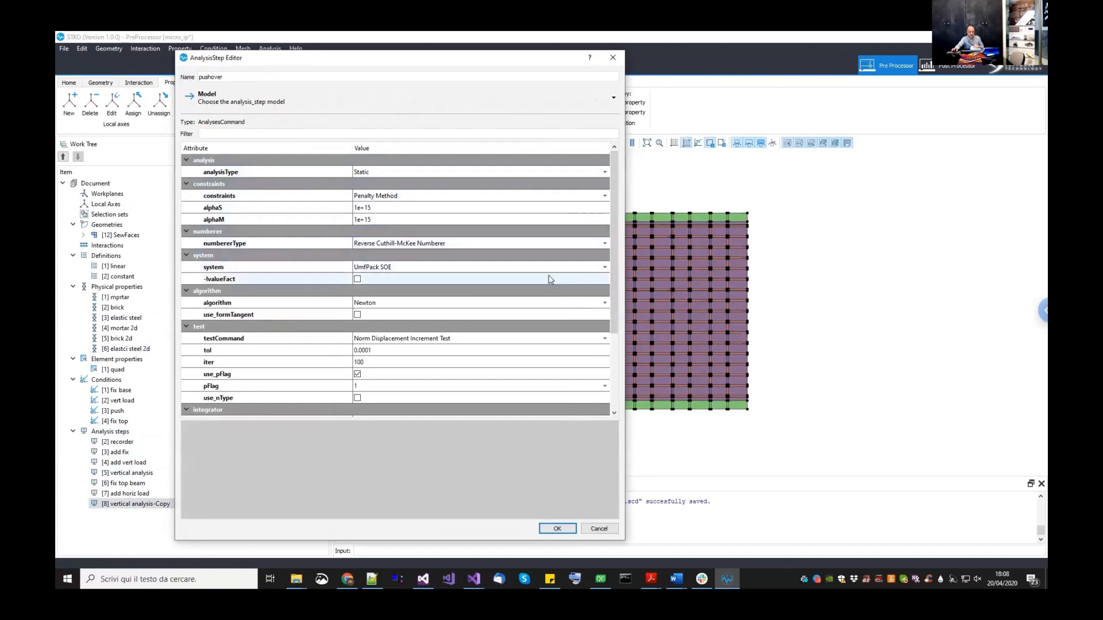
# - Set the convergence test tolerance of the pushover step to 1e-6
pyautogui.moveTo(616, 308); pyautogui.dragTo(616, 362)
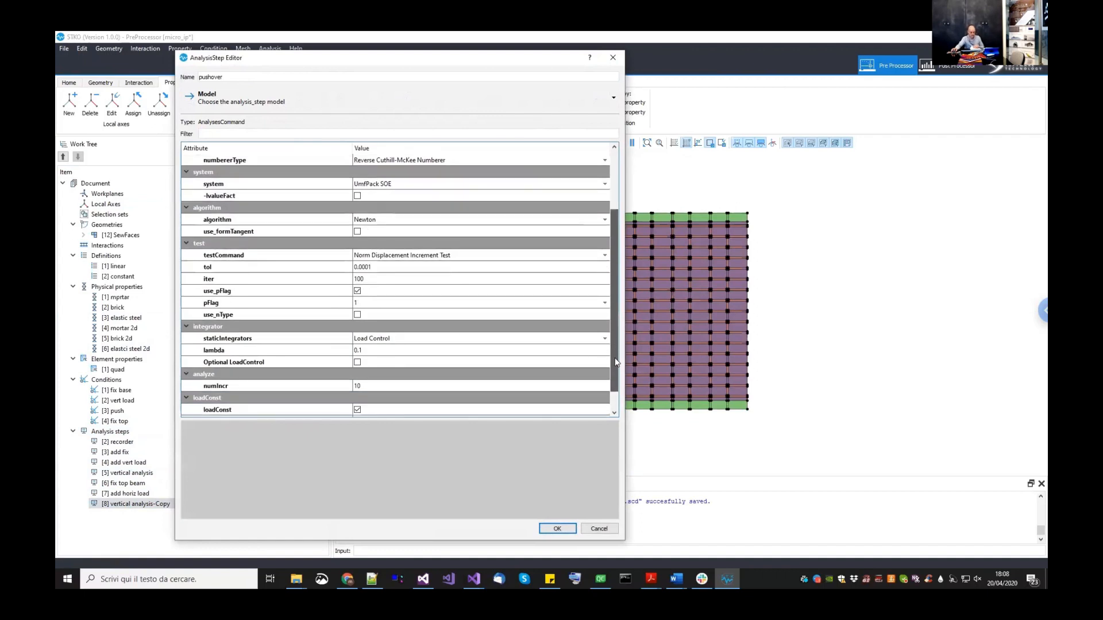
pyautogui.doubleClick(407, 266)
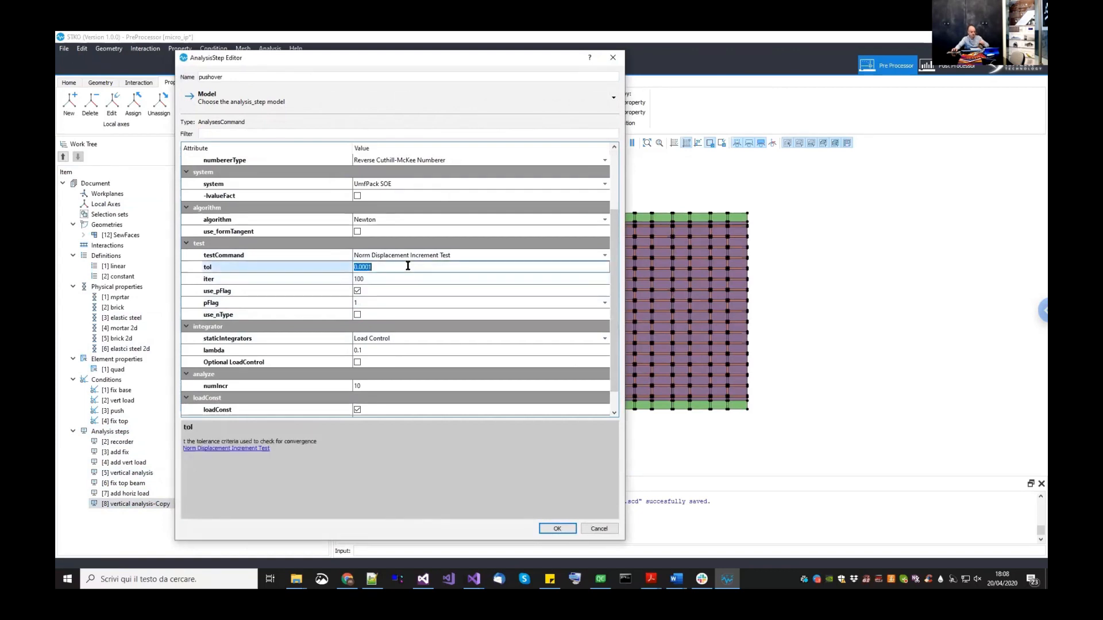
pyautogui.write('1e-6')
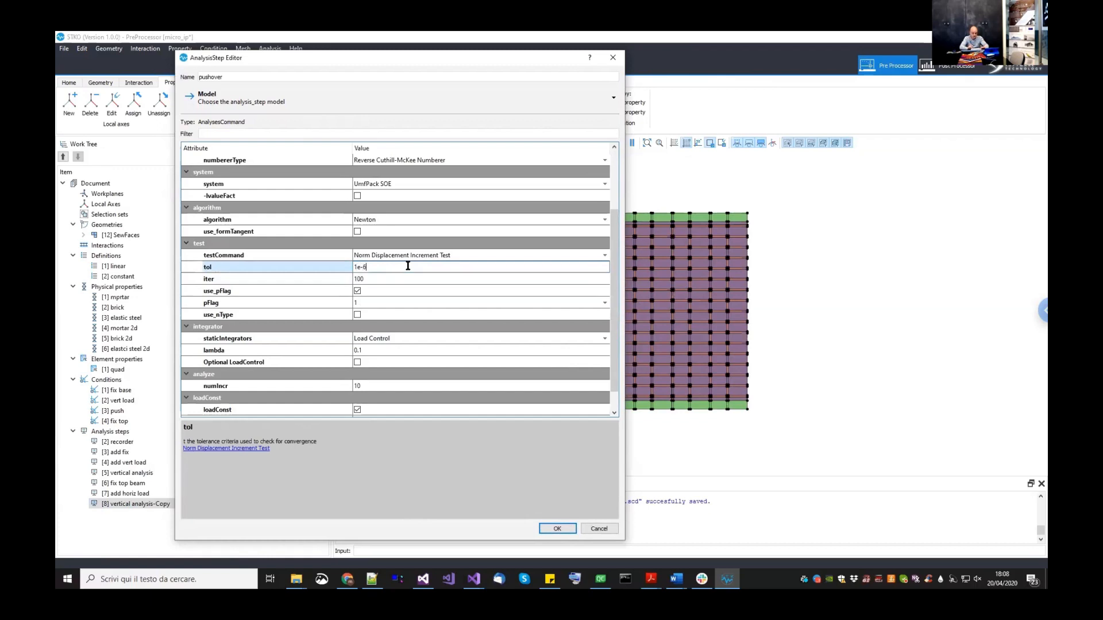
pyautogui.press('Return')
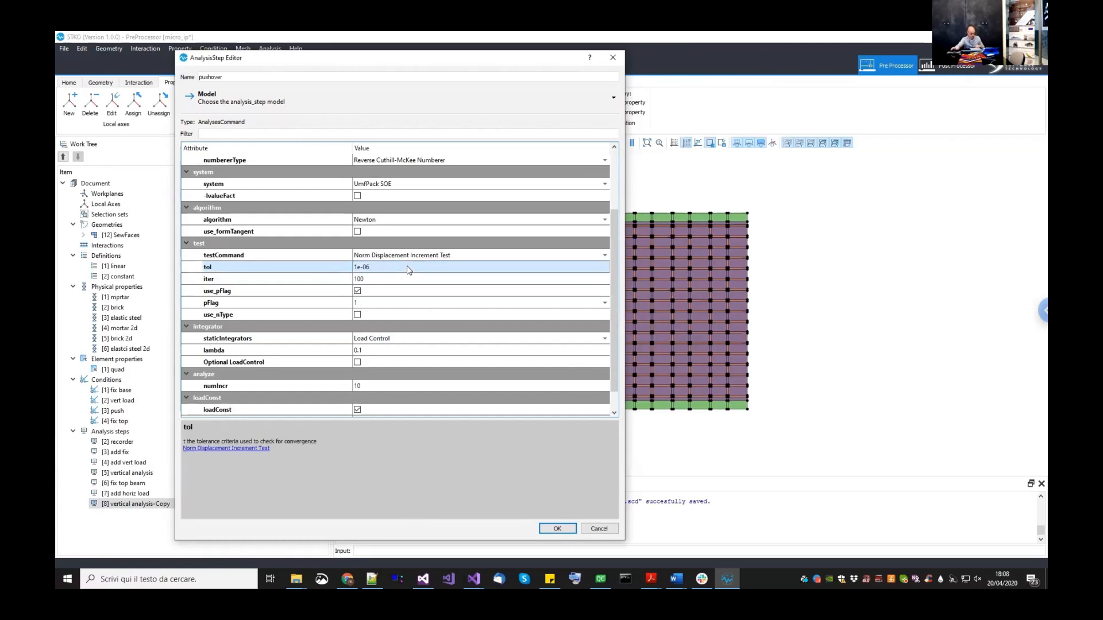
# - Set the pushover step's Load Control lambda to 0.01 and its number of increments to 100
pyautogui.doubleClick(391, 349)
pyautogui.write('0.0')
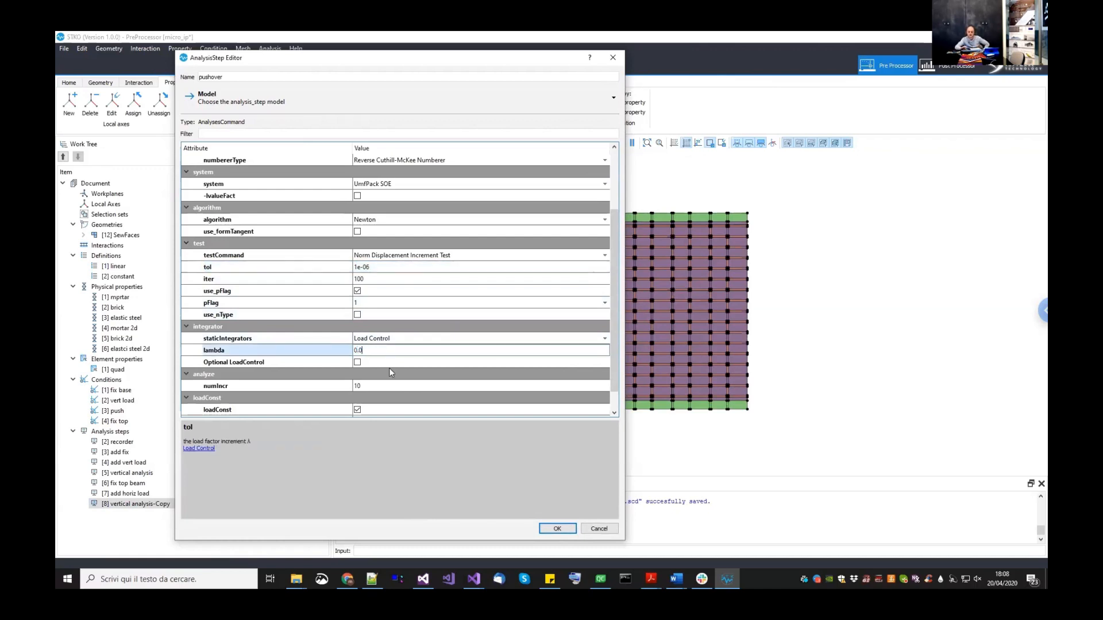
pyautogui.write('01')
pyautogui.press('Return')
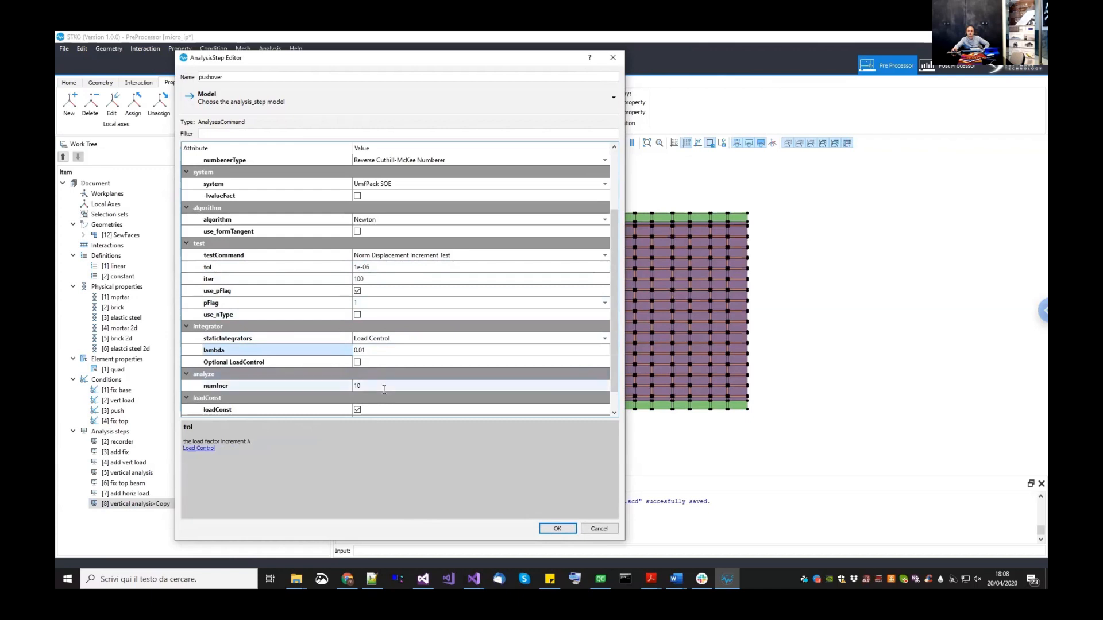
pyautogui.doubleClick(384, 389)
pyautogui.write('100')
pyautogui.press('Return')
# - Accept the pushover step with loadConst disabled and save the micro_ip document
pyautogui.scroll(-1, 503, 404)
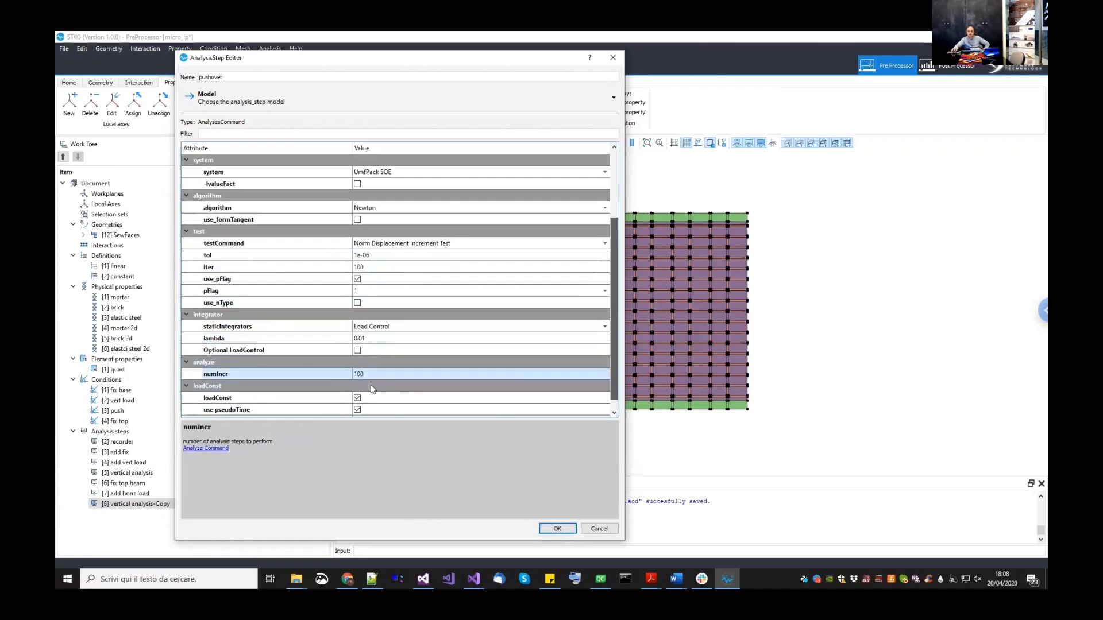
pyautogui.click(357, 386)
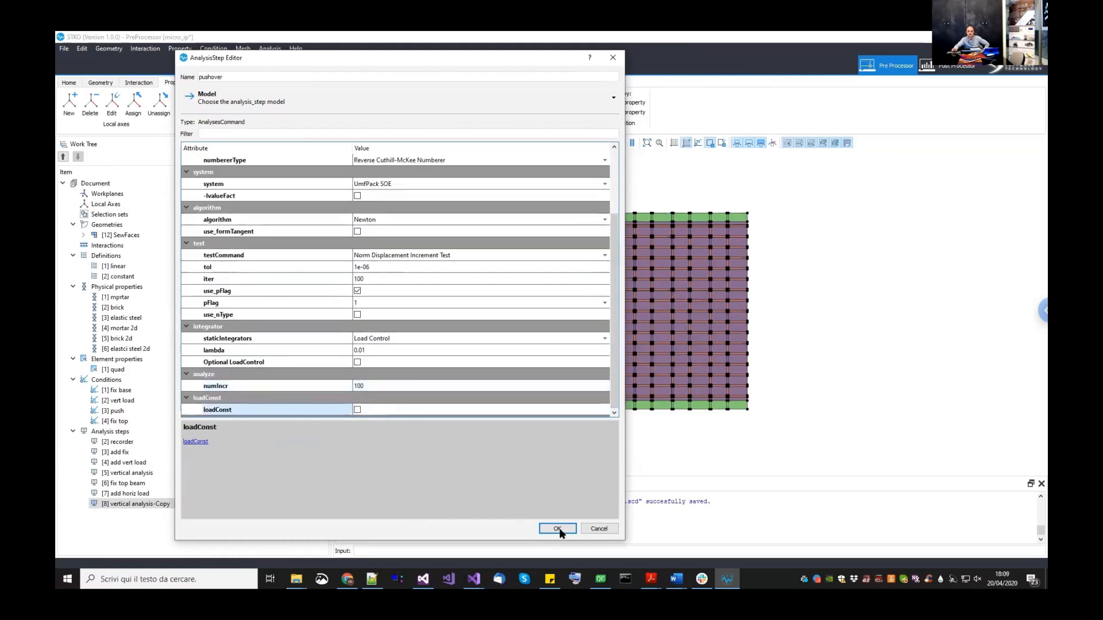
pyautogui.press('Return')
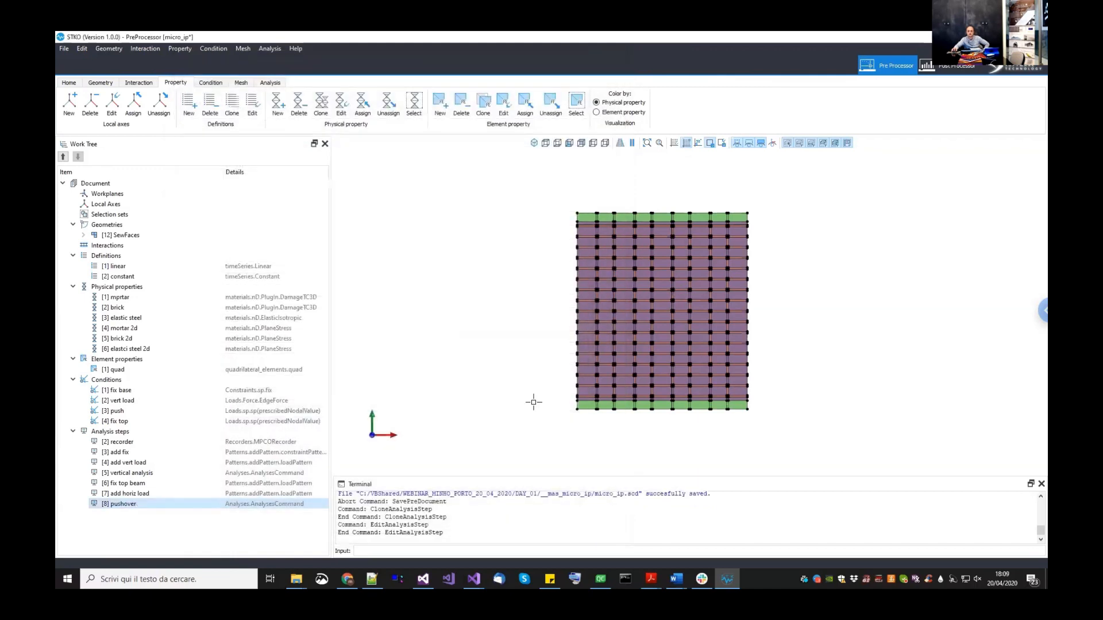
pyautogui.click(65, 49)
pyautogui.click(77, 84)
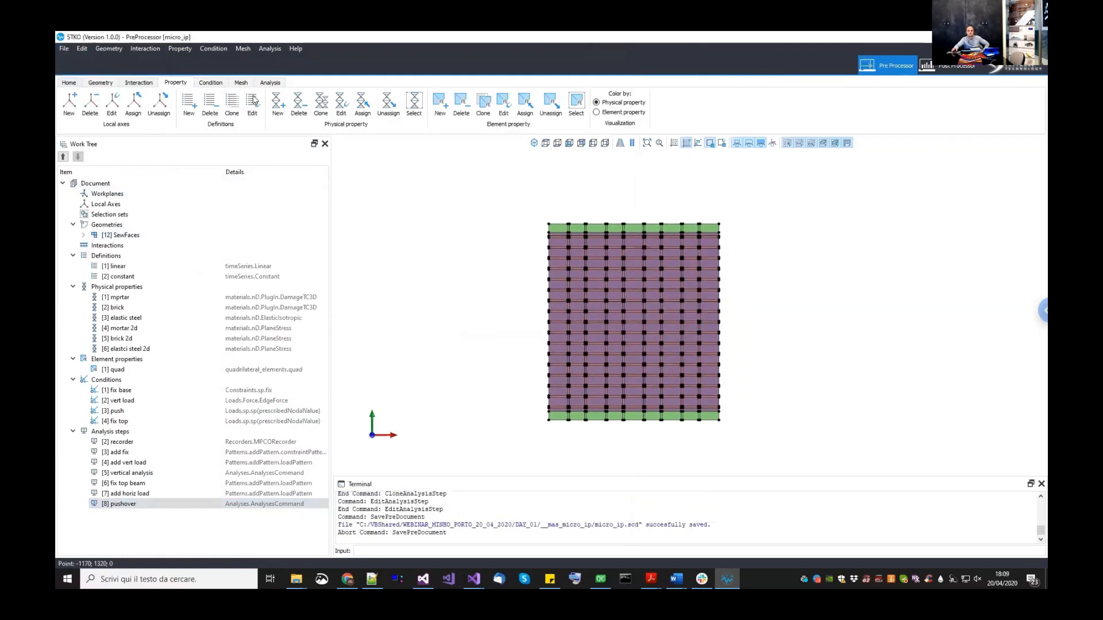
# - Assign a global edge seed of type Uniform by size with size 30 to the whole wall geometry
pyautogui.click(241, 83)
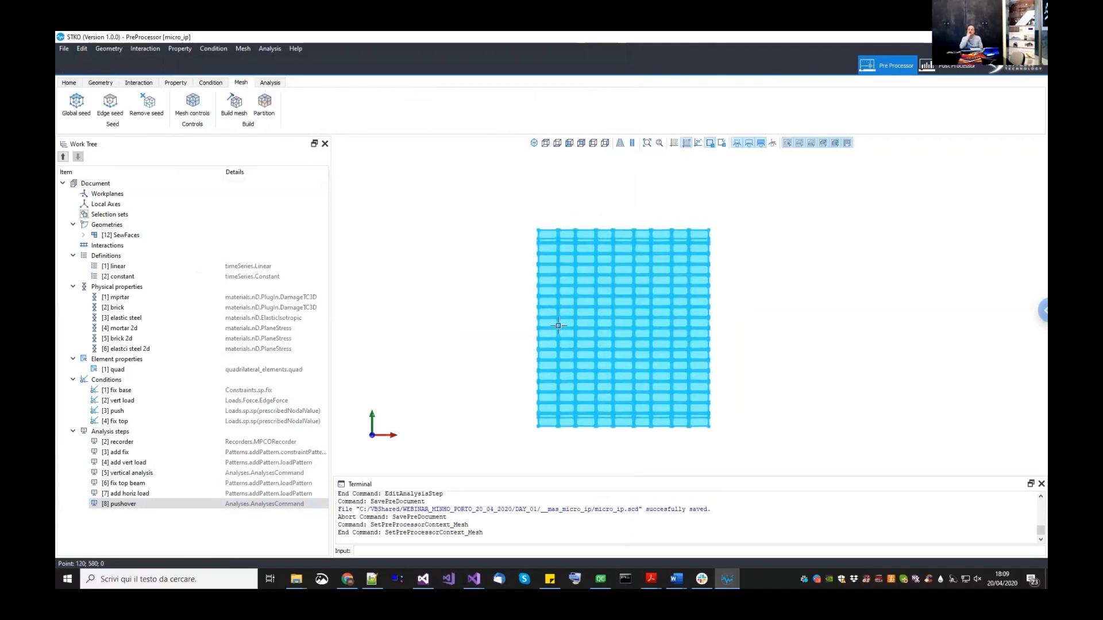
pyautogui.click(927, 67)
pyautogui.click(894, 65)
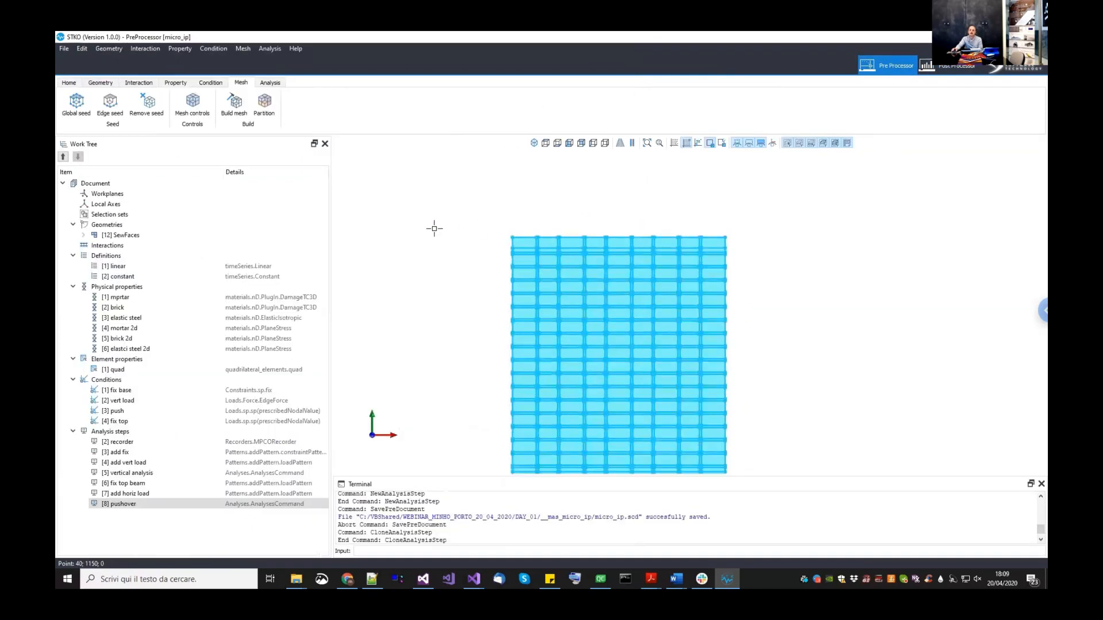
pyautogui.click(65, 109)
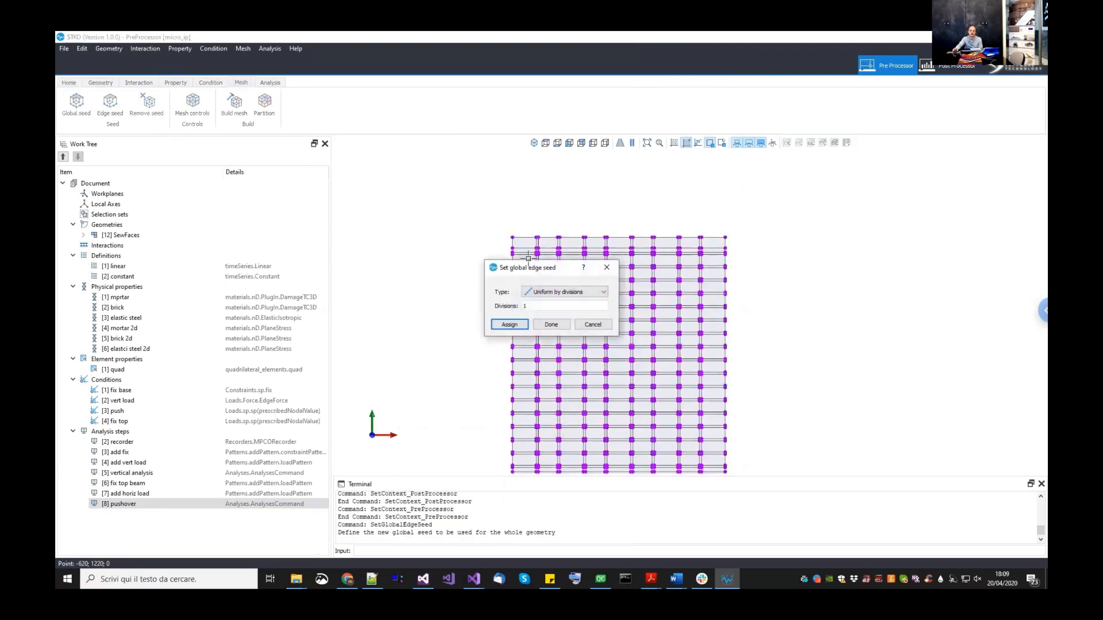
pyautogui.moveTo(525, 267); pyautogui.dragTo(282, 242)
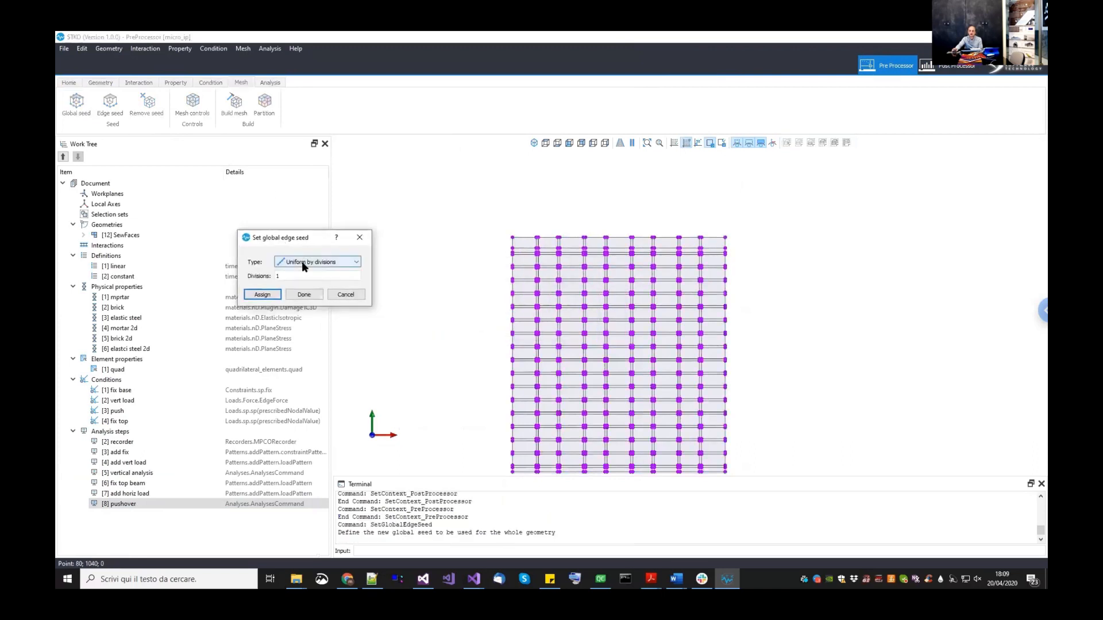
pyautogui.click(304, 262)
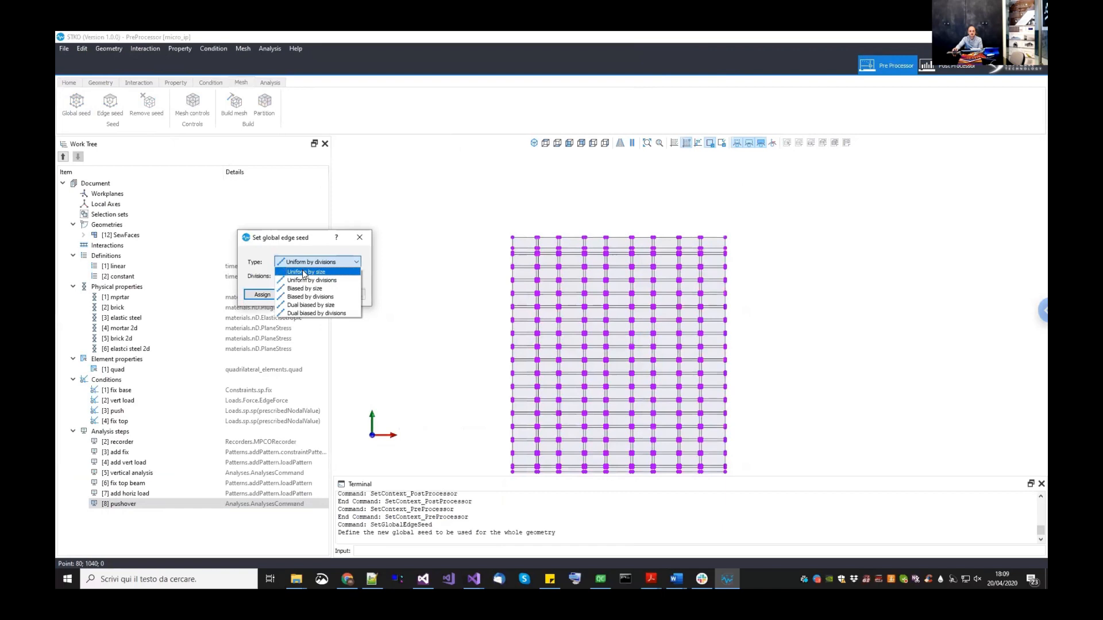
pyautogui.click(314, 269)
pyautogui.click(315, 263)
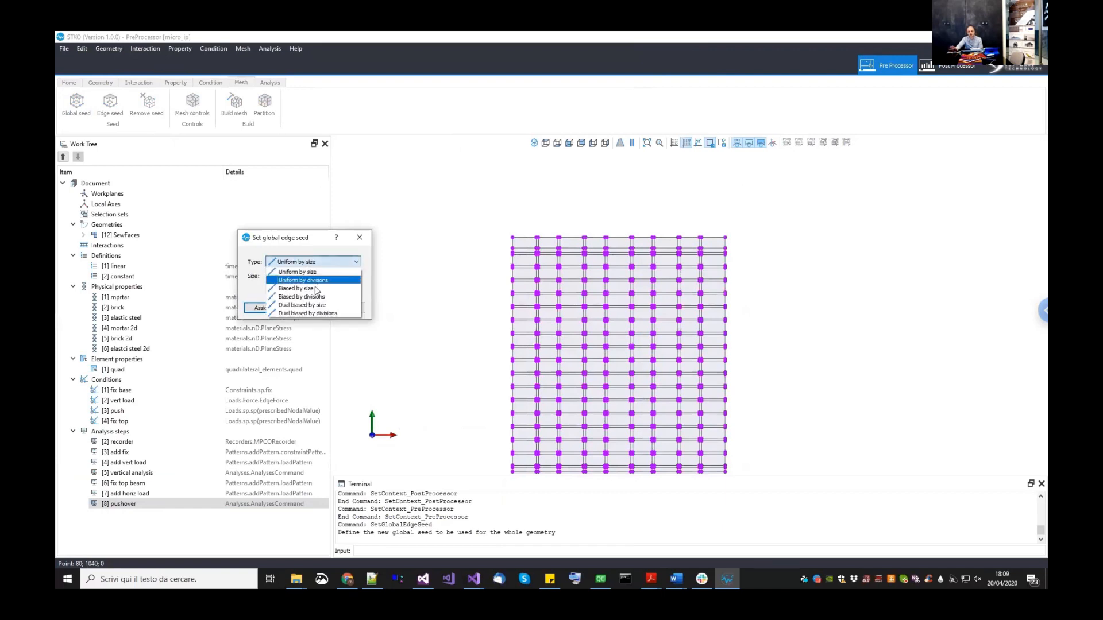
pyautogui.click(320, 272)
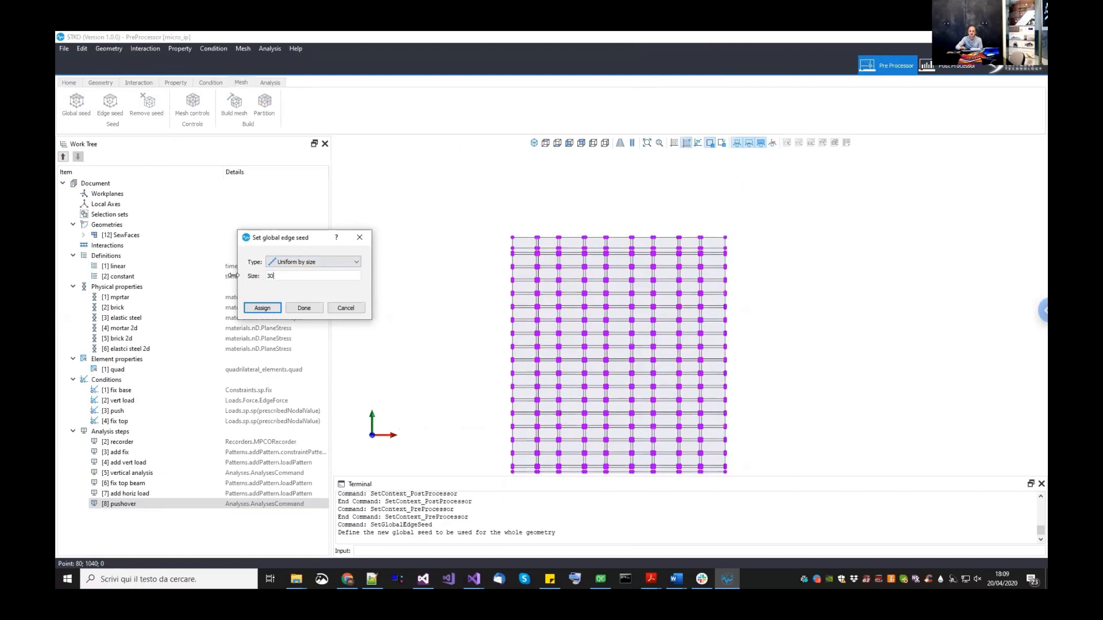
pyautogui.press('Return')
pyautogui.scroll(3, 453, 260)
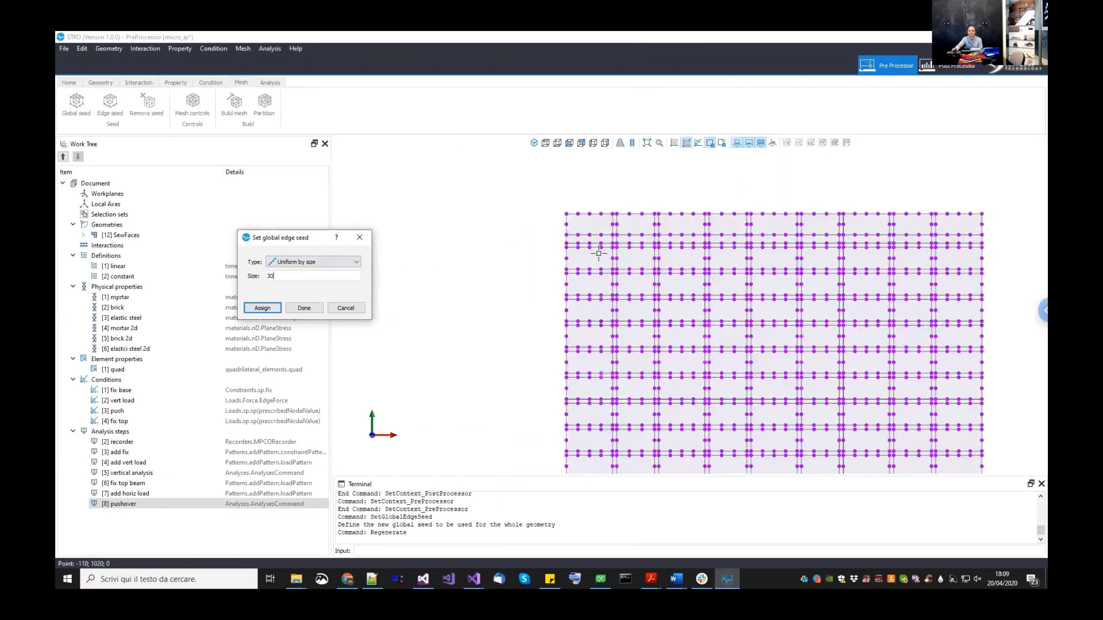
pyautogui.scroll(2, 646, 238)
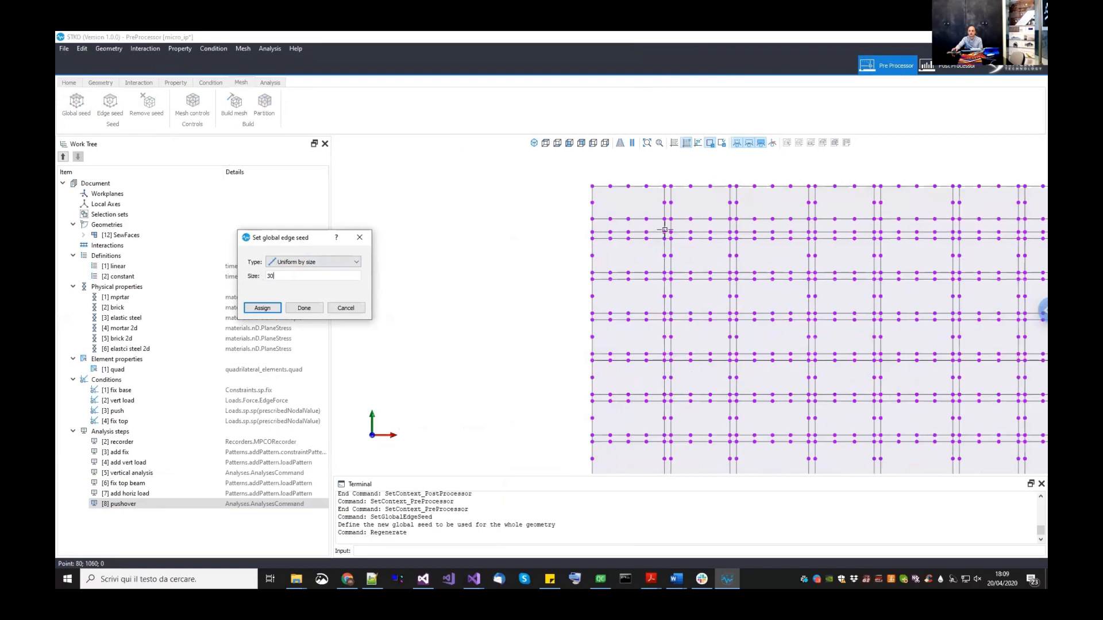
pyautogui.scroll(1, 660, 232)
pyautogui.scroll(-3, 640, 263)
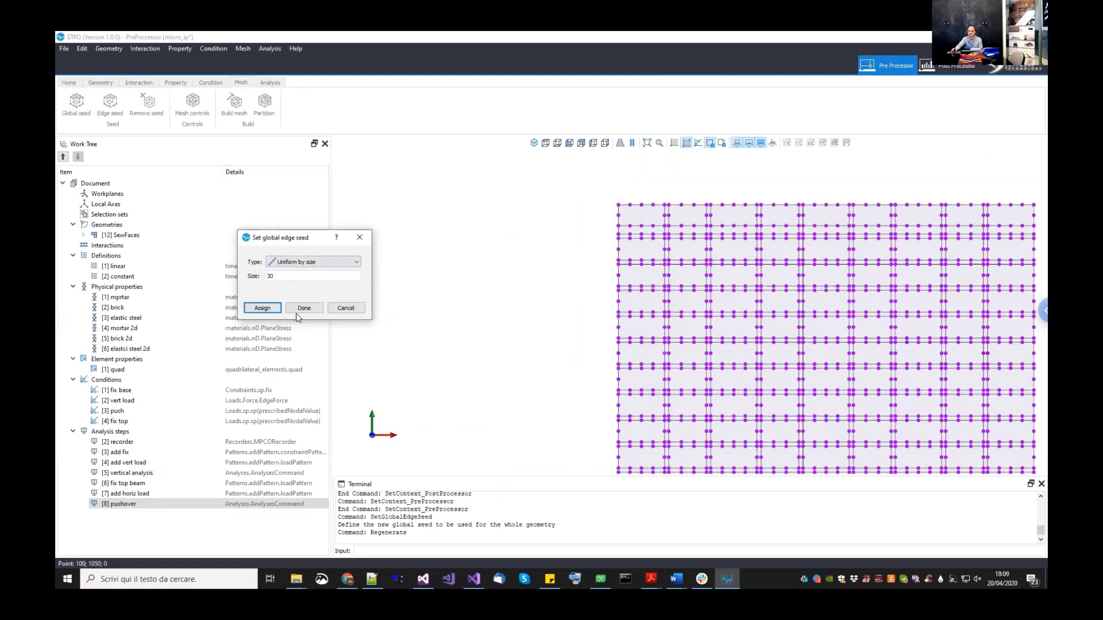
pyautogui.click(305, 311)
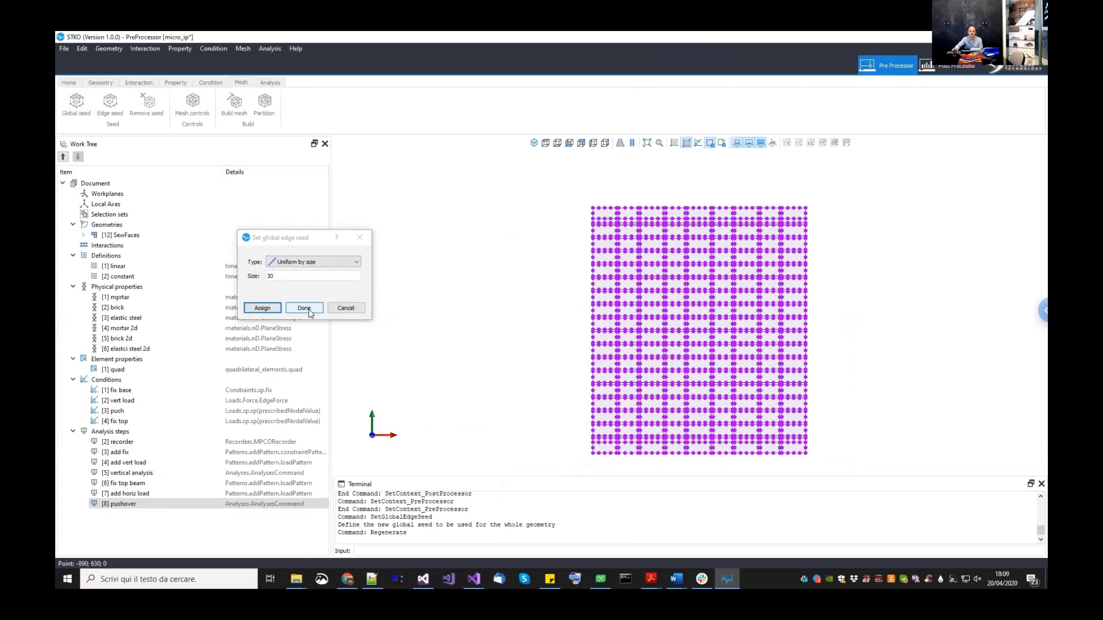
# - Assign mesh controls with the Structured algorithm and Quad/Hex topology to all faces of the wall
pyautogui.click(194, 113)
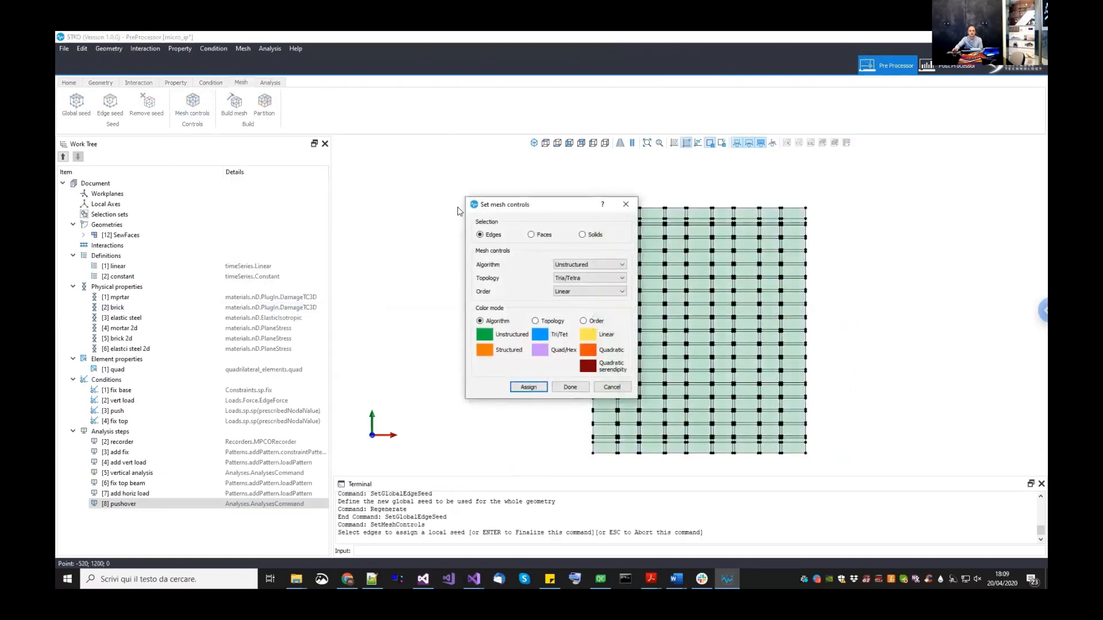
pyautogui.click(382, 230)
pyautogui.click(424, 260)
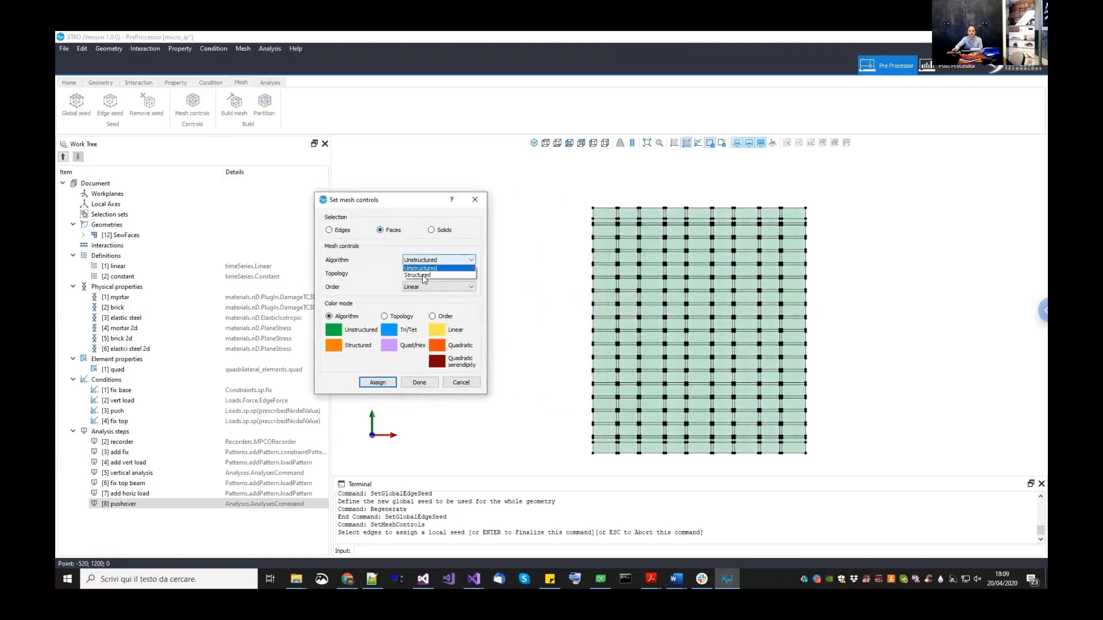
pyautogui.click(424, 278)
pyautogui.click(424, 274)
pyautogui.click(422, 286)
pyautogui.moveTo(535, 175); pyautogui.dragTo(619, 268)
pyautogui.moveTo(825, 475)
pyautogui.mouseDown()
pyautogui.moveTo(838, 480)
pyautogui.moveTo(822, 474)
pyautogui.mouseUp()
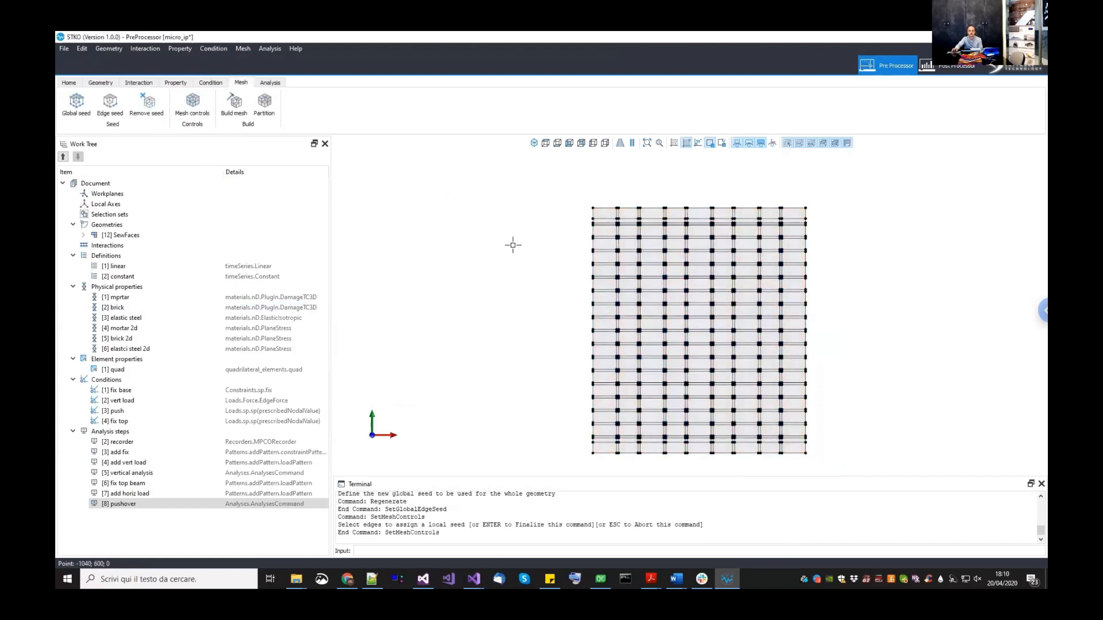
# - Build the mesh of the wall and save the micro_ip document
pyautogui.moveTo(510, 244); pyautogui.dragTo(510, 225, button='middle')
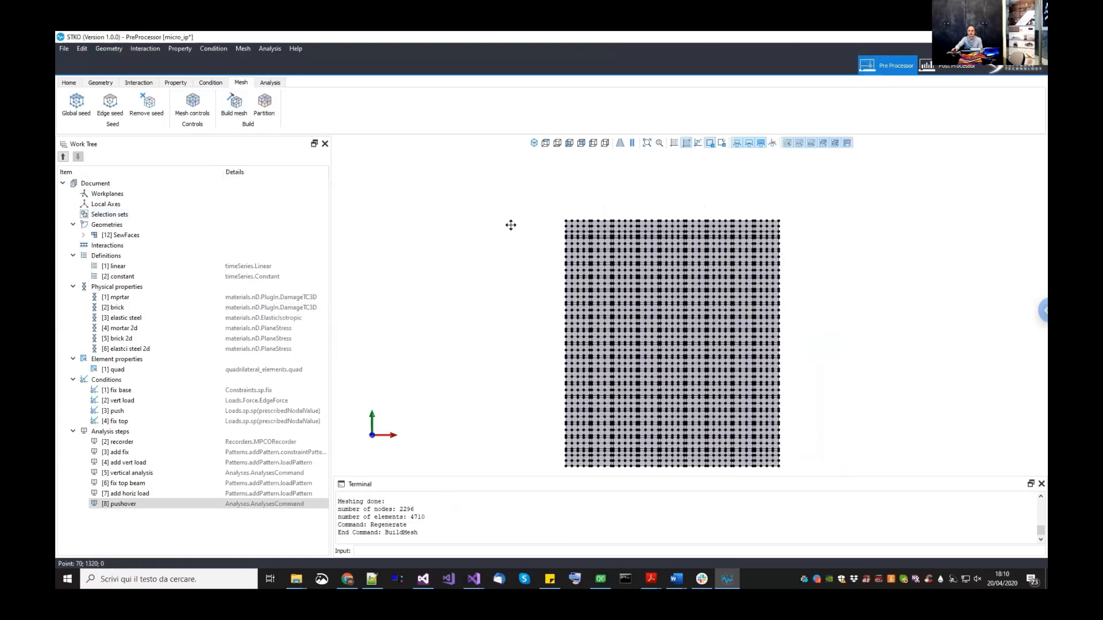
pyautogui.scroll(3, 511, 225)
pyautogui.scroll(-2, 520, 186)
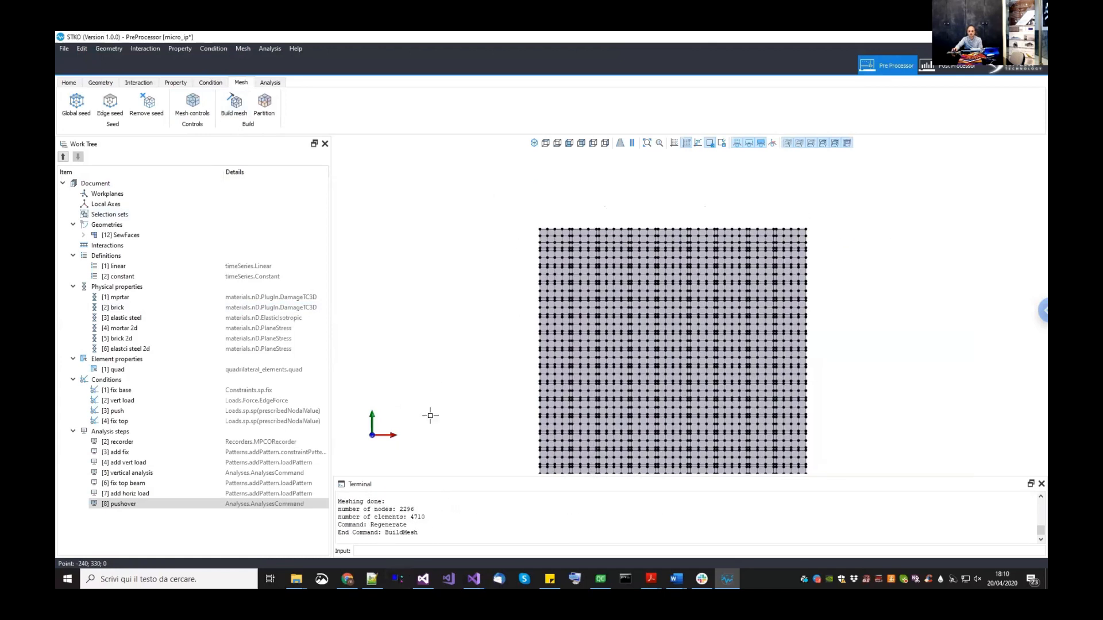
pyautogui.click(65, 50)
pyautogui.click(70, 84)
# - Run the analysis with the opensees solver, writing its files to the __mas_micro_ip folder, and close the finished solver console
pyautogui.click(269, 83)
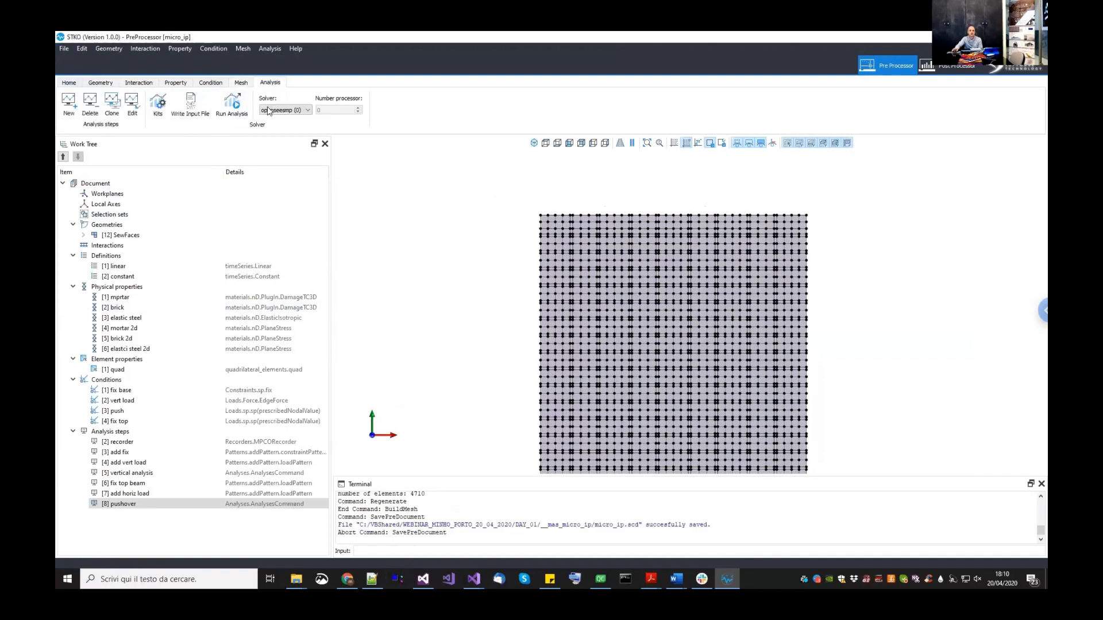
pyautogui.click(290, 113)
pyautogui.click(291, 118)
pyautogui.click(231, 105)
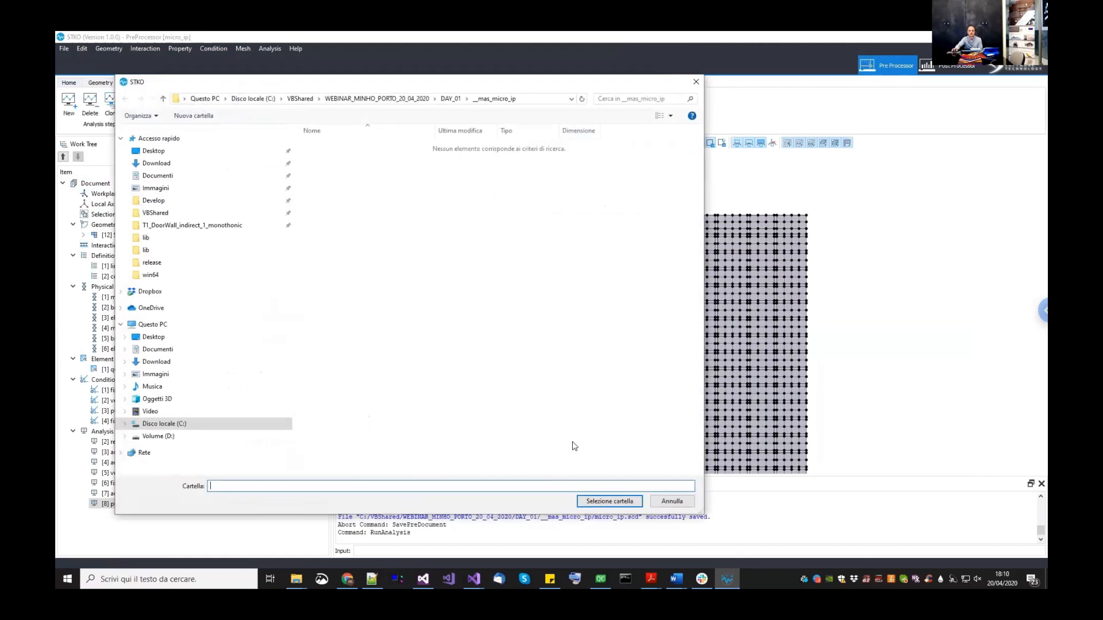
pyautogui.click(609, 501)
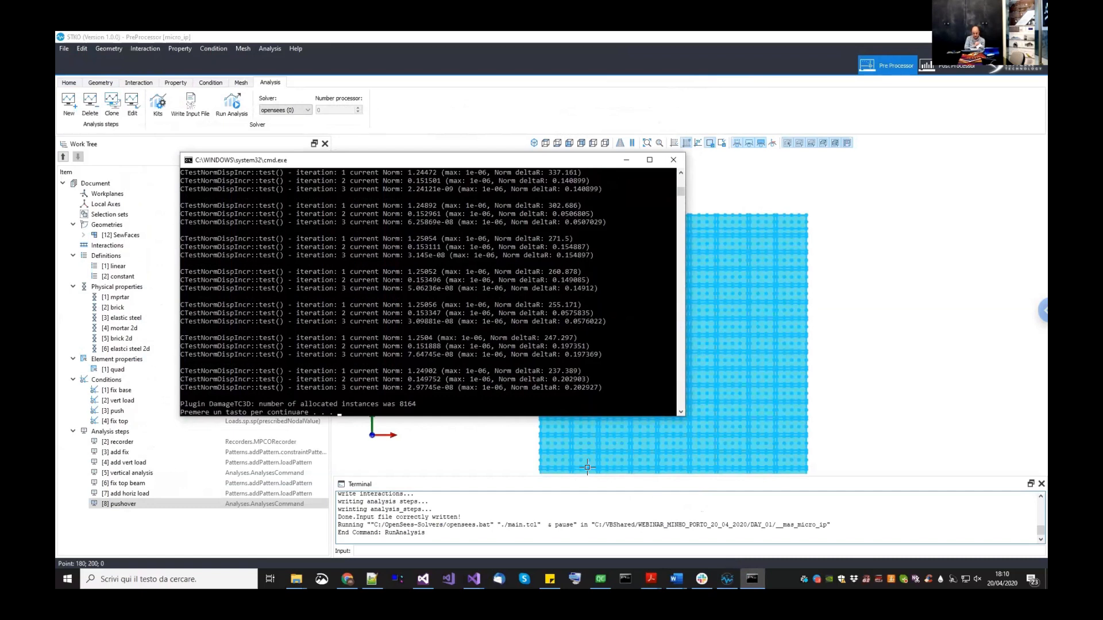
pyautogui.press('Return')
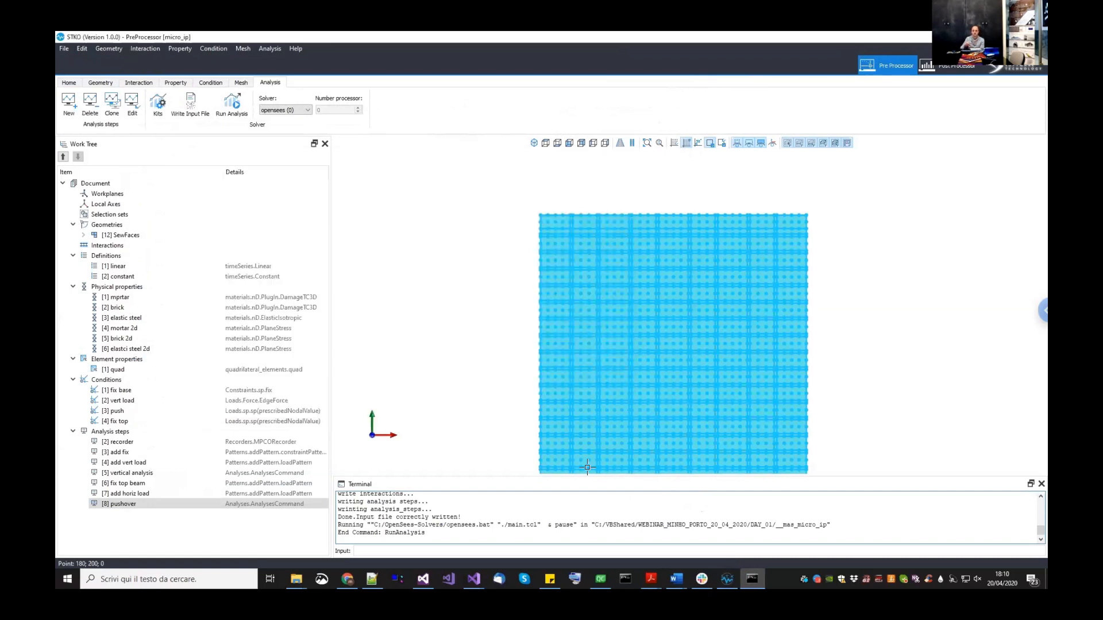
pyautogui.click(818, 345)
pyautogui.moveTo(829, 291); pyautogui.dragTo(813, 272, button='middle')
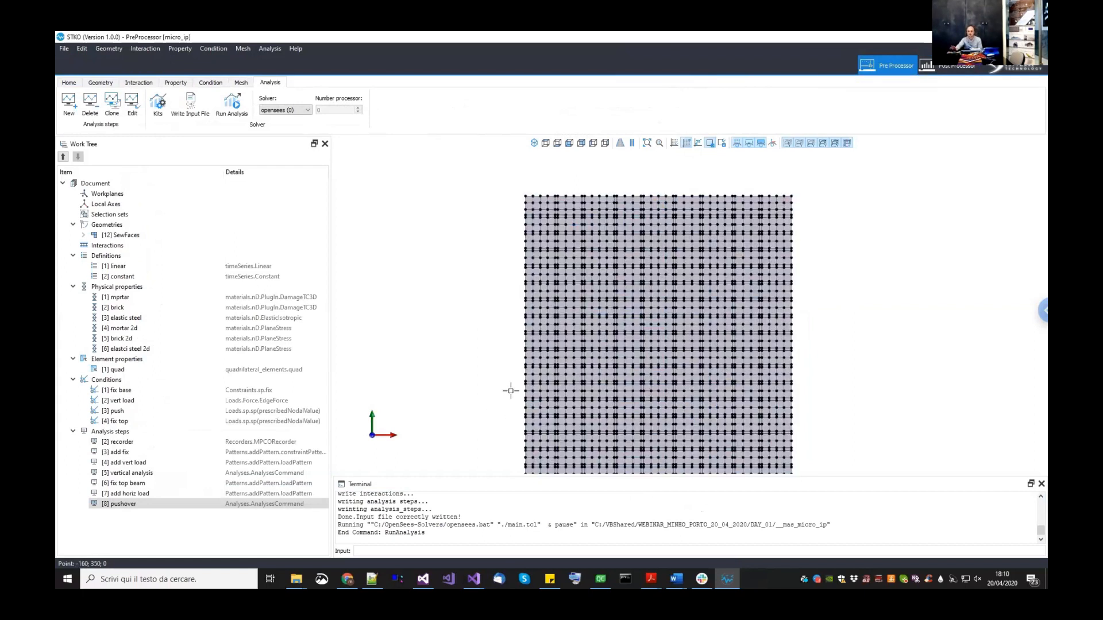
pyautogui.scroll(-2, 512, 393)
pyautogui.moveTo(505, 386); pyautogui.dragTo(496, 366, button='middle')
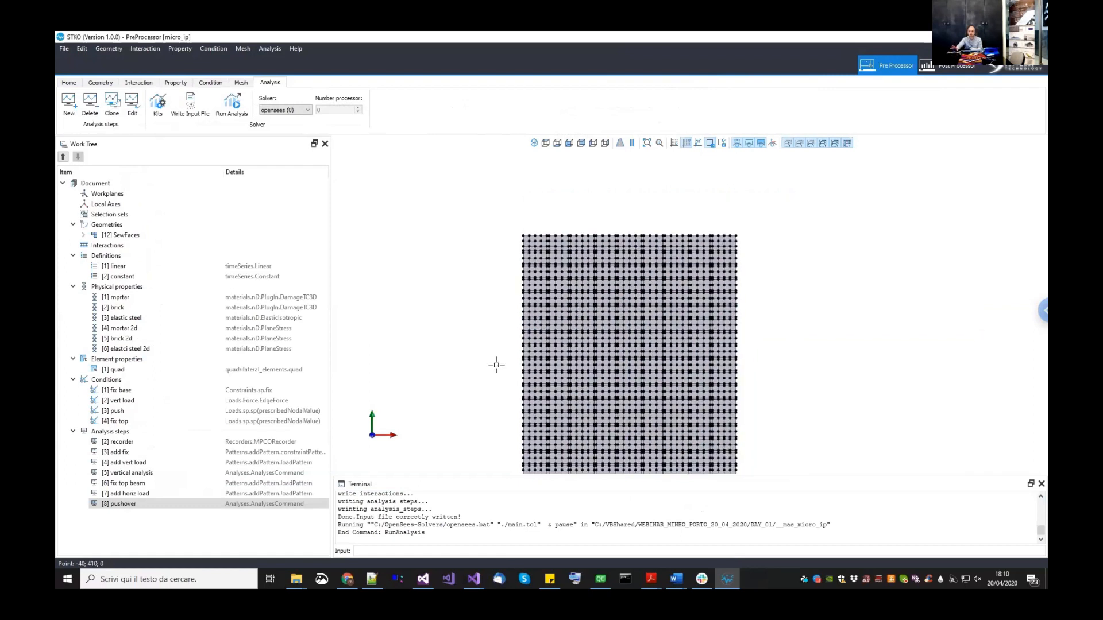
# - Review the DamageTC3D parameters of the base mortar material, from elasticity down to the integration settings, without changing them
pyautogui.rightClick(130, 330)
pyautogui.click(149, 359)
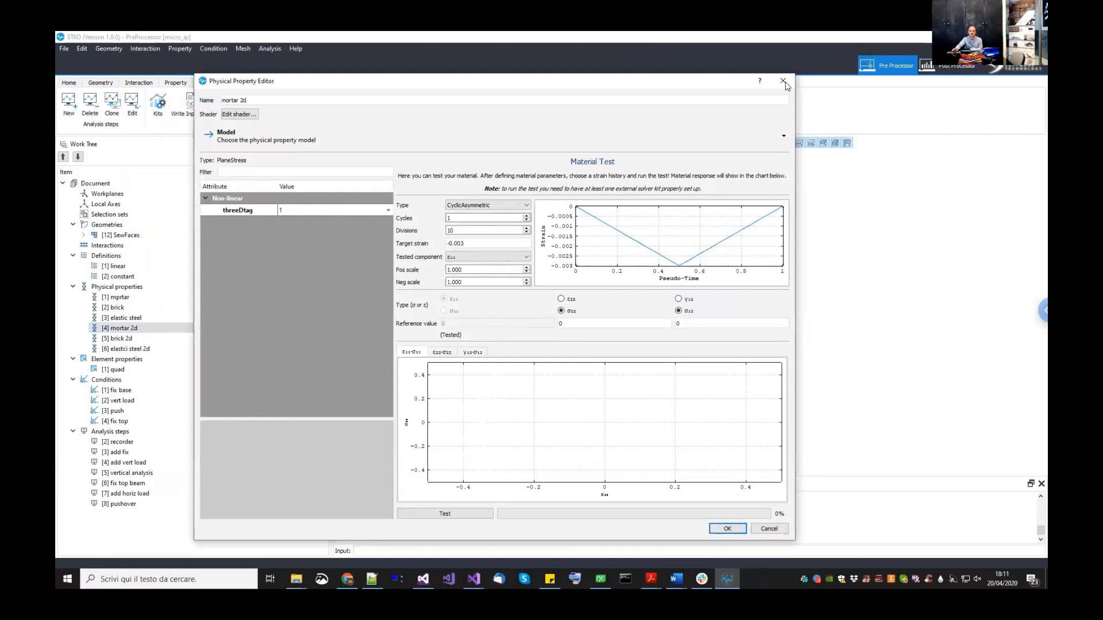
pyautogui.click(783, 81)
pyautogui.rightClick(151, 303)
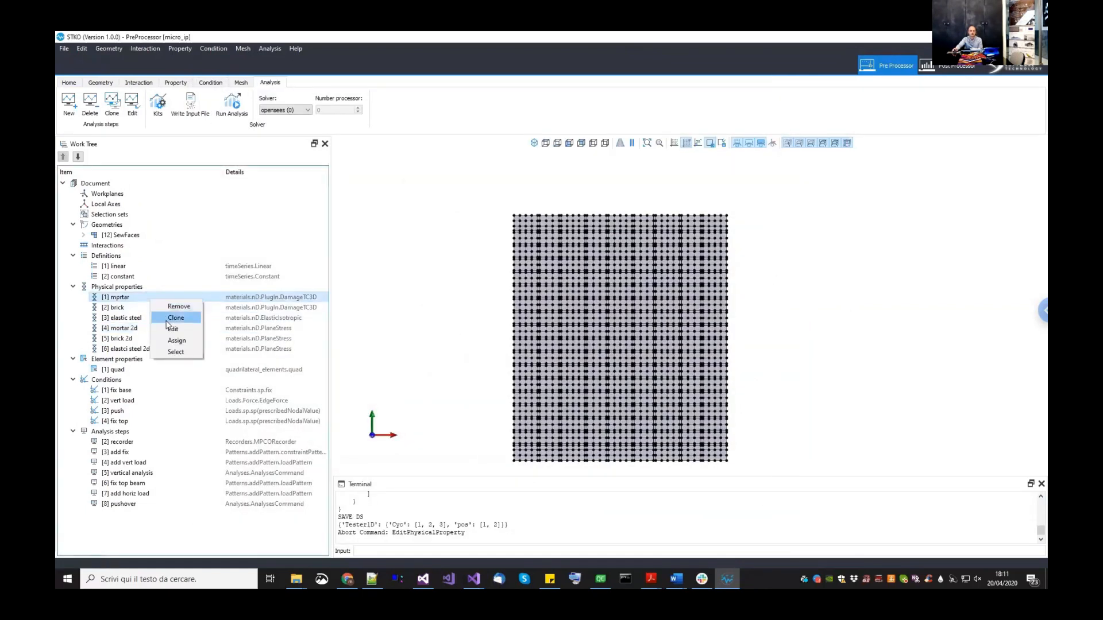
pyautogui.click(169, 330)
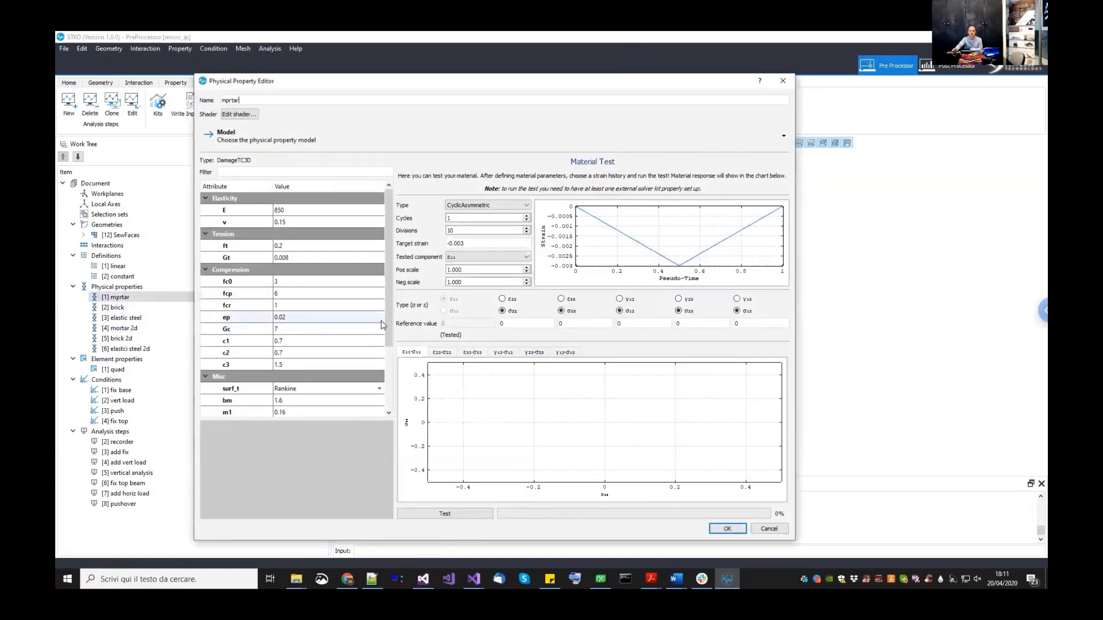
pyautogui.moveTo(386, 330); pyautogui.dragTo(388, 398)
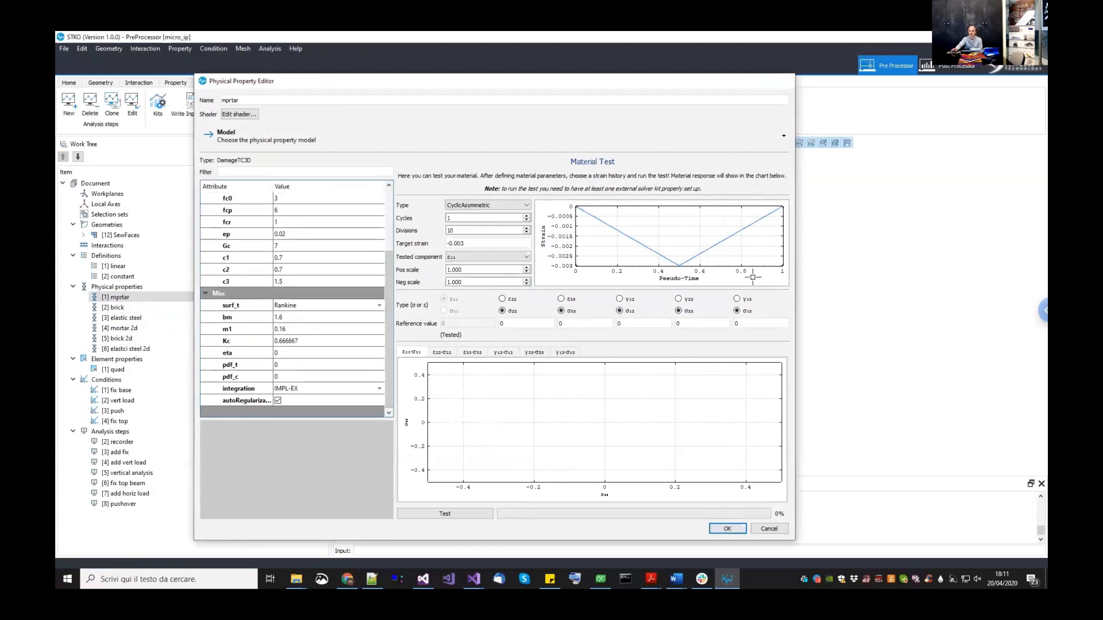
pyautogui.press('Escape')
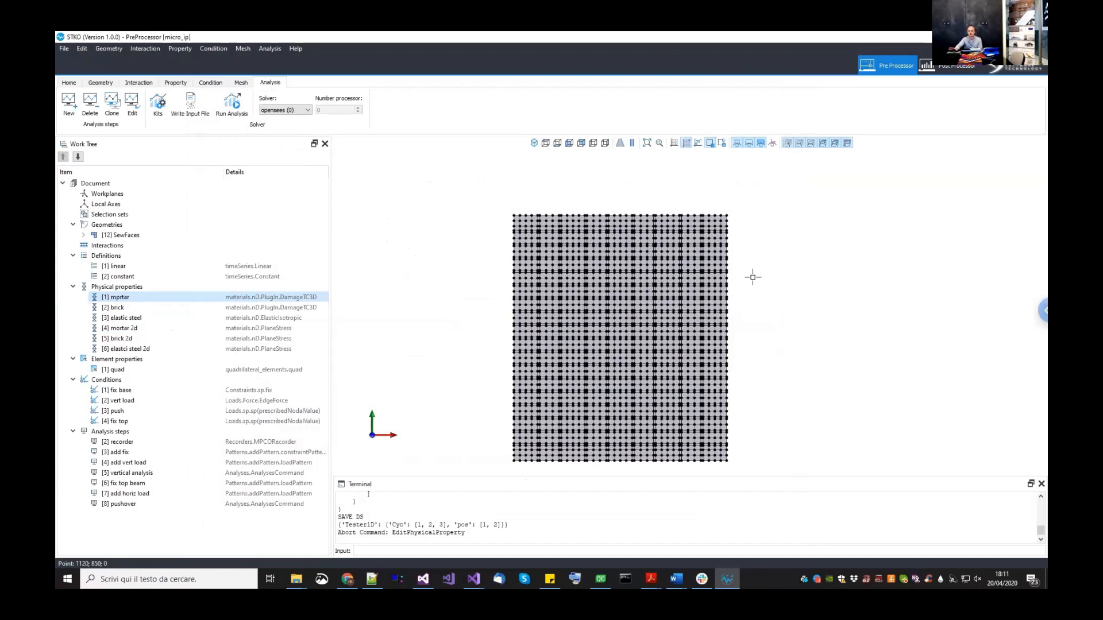
# - Switch to the post-processor and open the micro_ip.mpco results database from the __mas_micro_ip folder in DAY_01
pyautogui.click(145, 495)
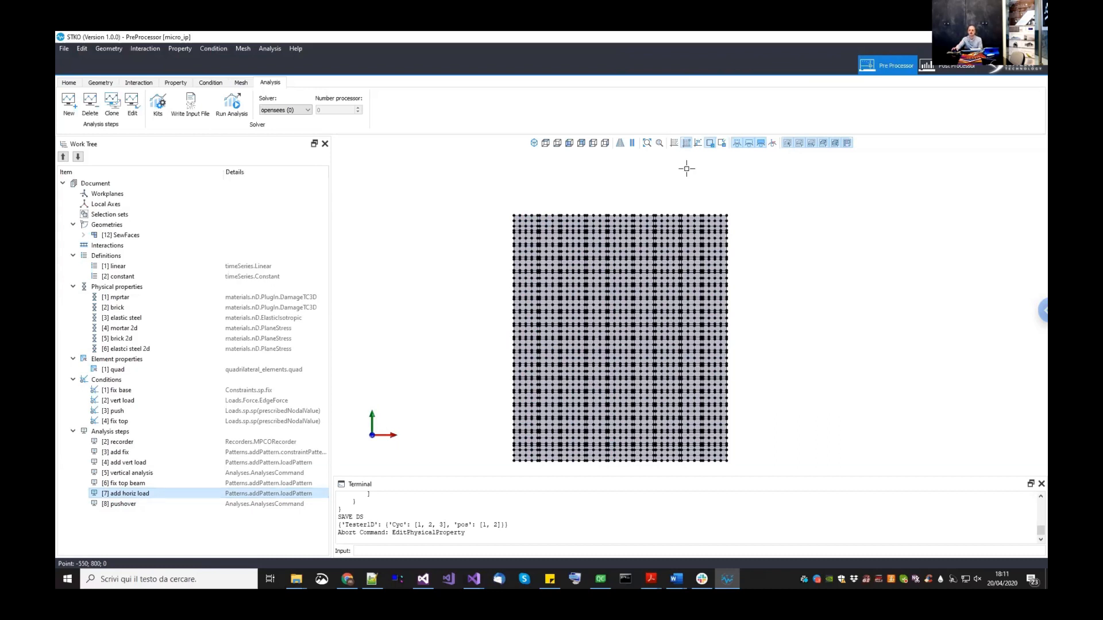
pyautogui.click(952, 67)
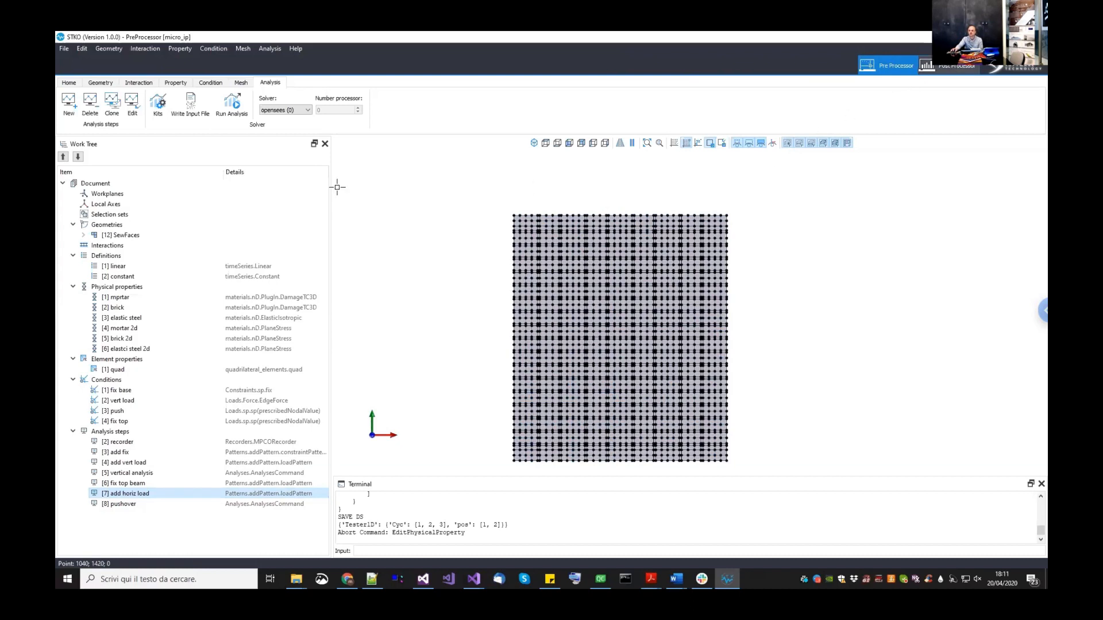
pyautogui.click(208, 114)
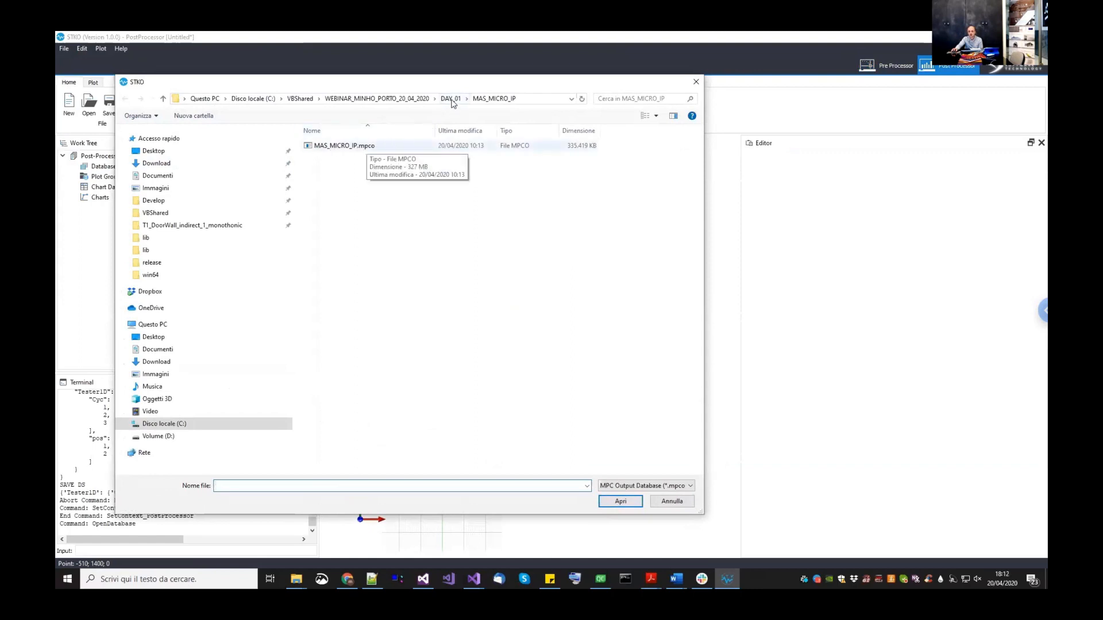
pyautogui.click(451, 100)
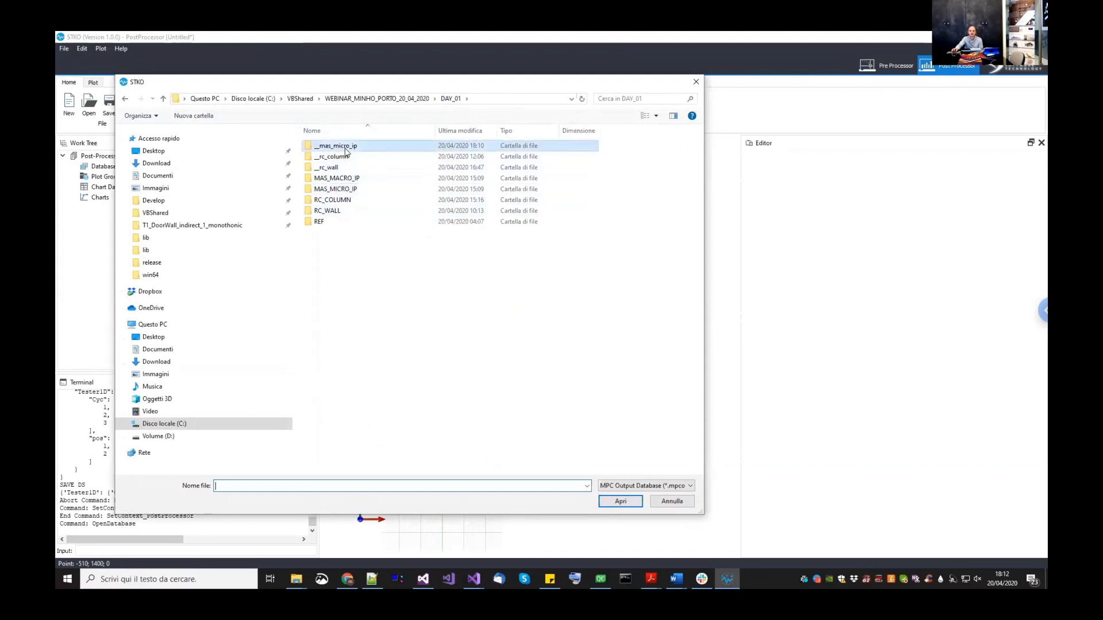
pyautogui.doubleClick(345, 147)
pyautogui.doubleClick(334, 146)
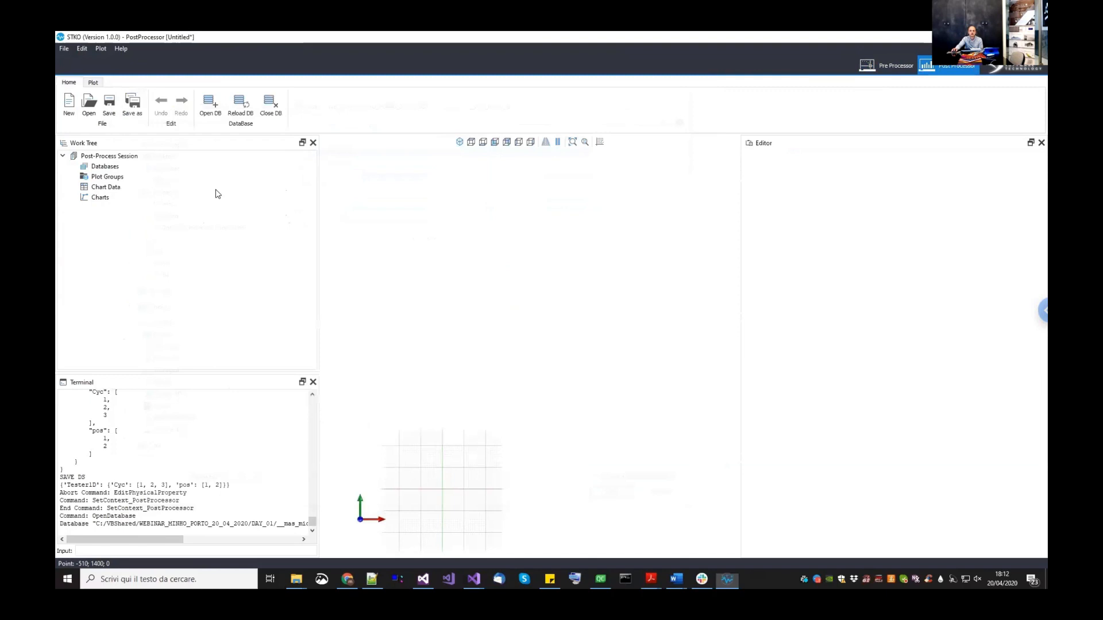
# - Delete the deformed shape plot from the new plot group and add a Surface Color Map in its place
pyautogui.doubleClick(129, 197)
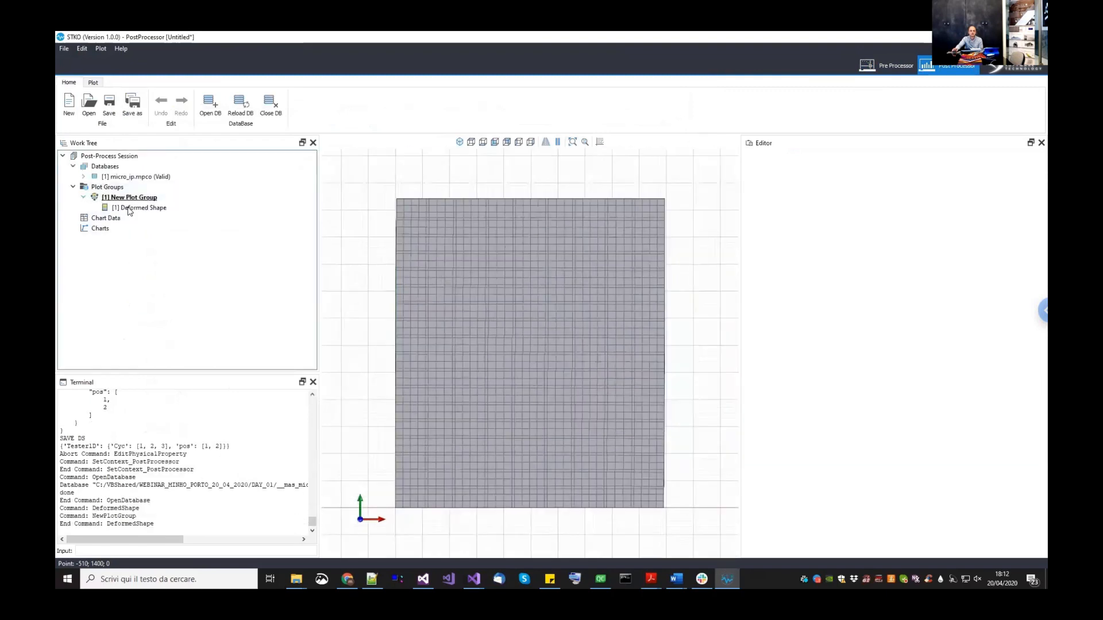
pyautogui.rightClick(135, 208)
pyautogui.click(151, 212)
pyautogui.rightClick(136, 202)
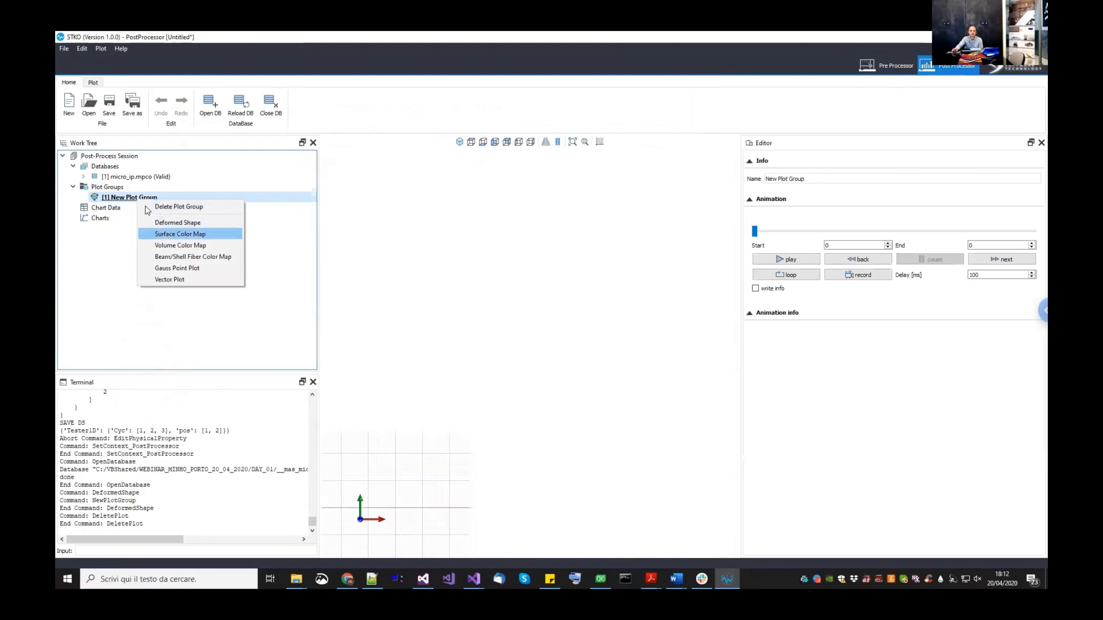
pyautogui.click(172, 234)
pyautogui.scroll(-5, 490, 336)
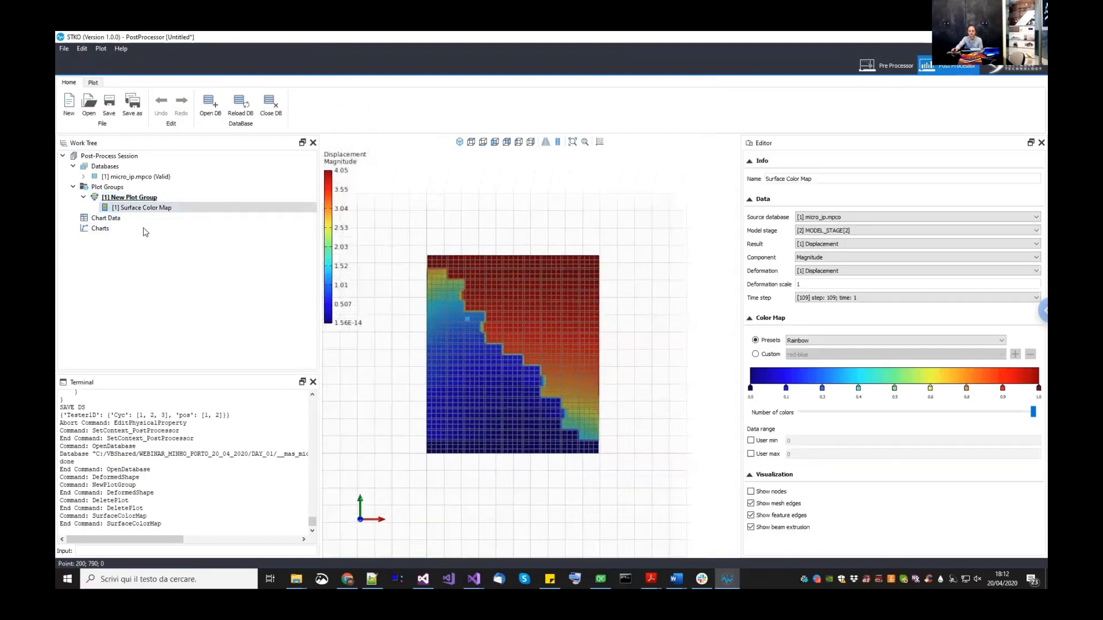
# - Set the color map's deformation scale to 10 and hide the mesh edges
pyautogui.click(811, 283)
pyautogui.write('0')
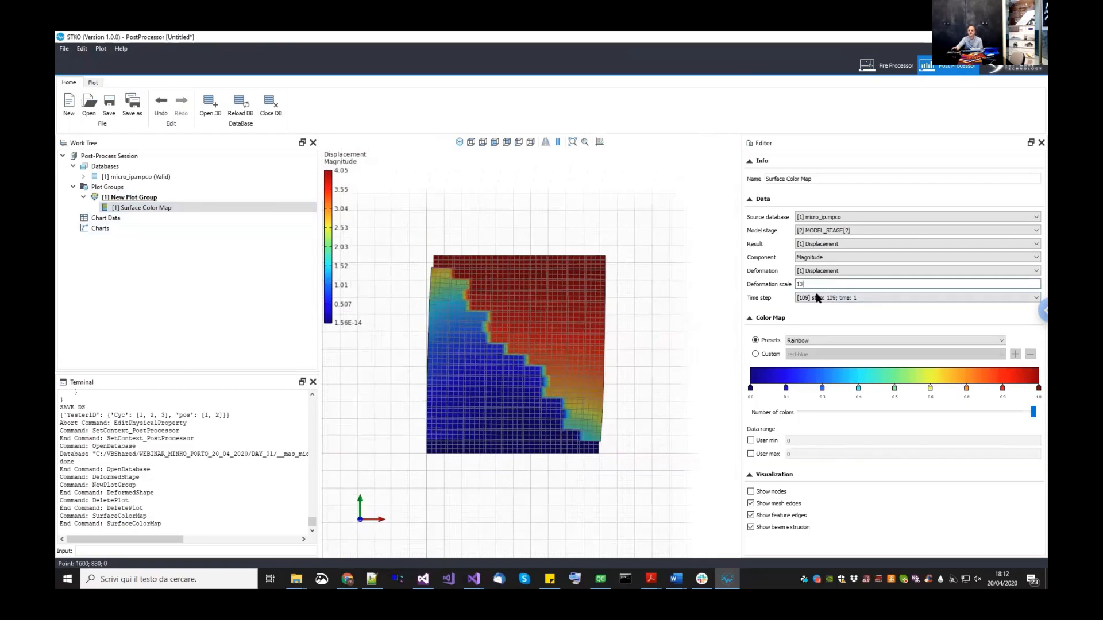
pyautogui.click(776, 505)
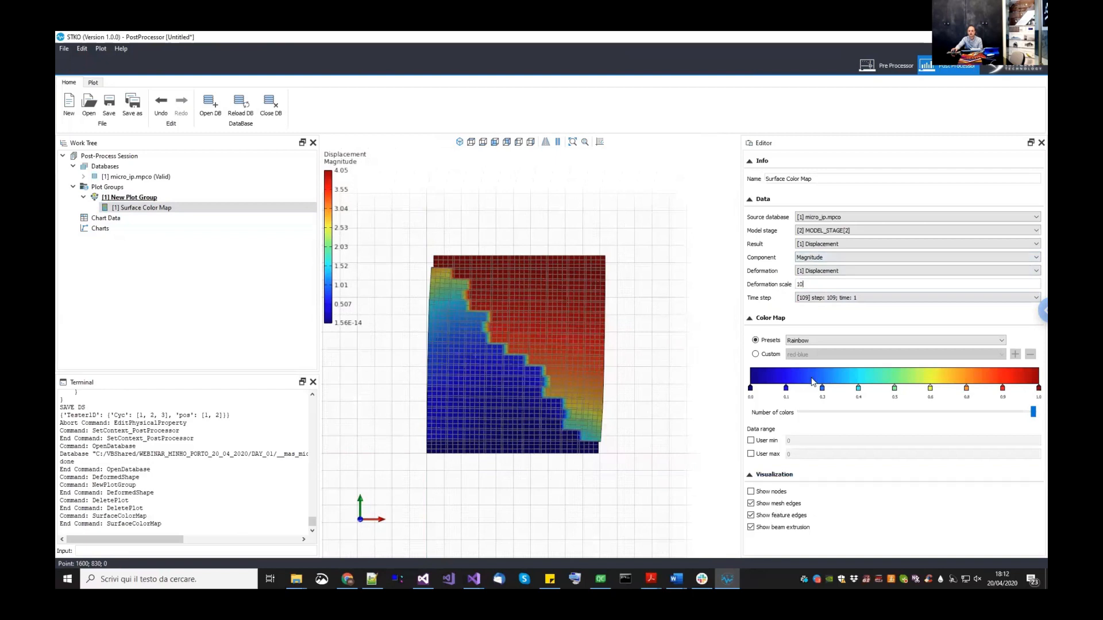
# - Change the surface color map's result to material.damage, keeping MODEL_STAGE[2] as the model stage
pyautogui.click(856, 232)
pyautogui.click(854, 233)
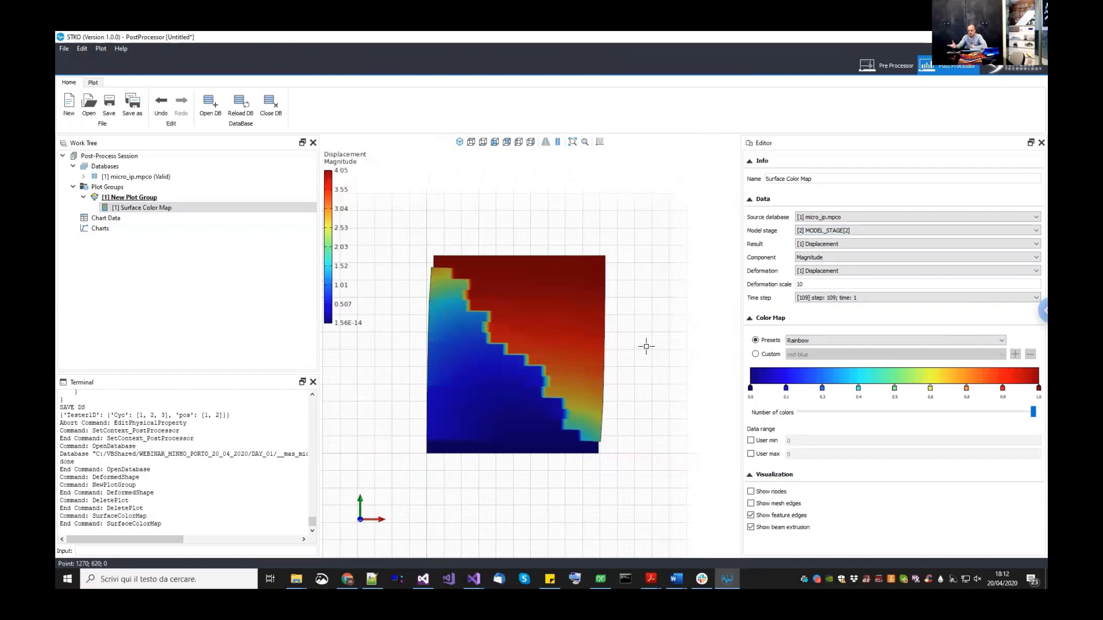
pyautogui.click(856, 244)
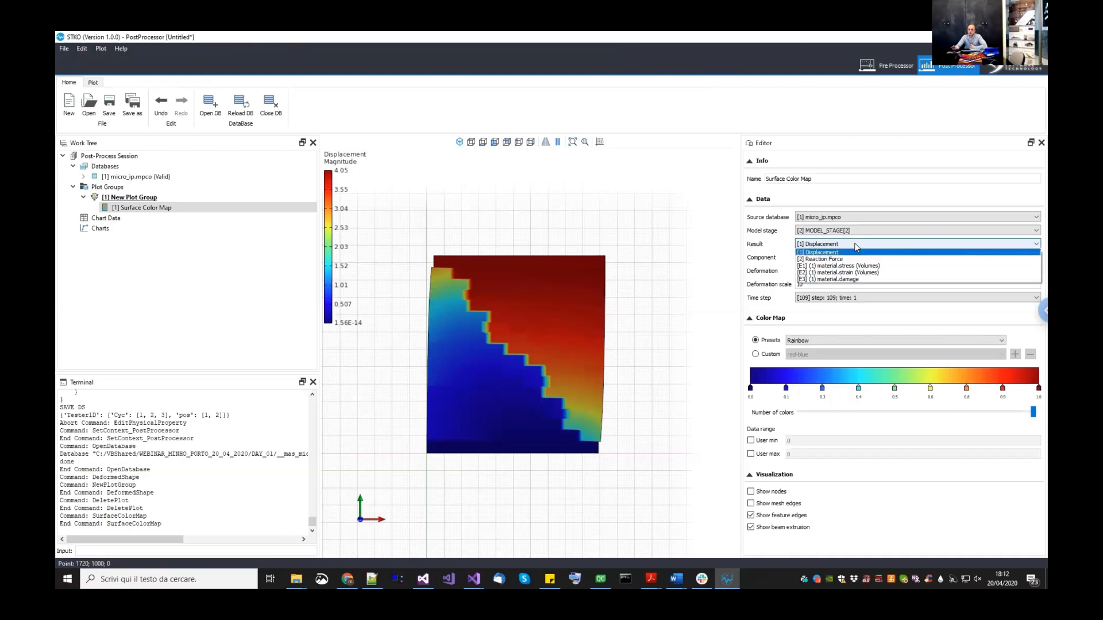
pyautogui.click(856, 279)
# - Examine the d+ damage pattern across the deformed wall and close up in the elements along the crack near its upper-left corner
pyautogui.scroll(2, 391, 344)
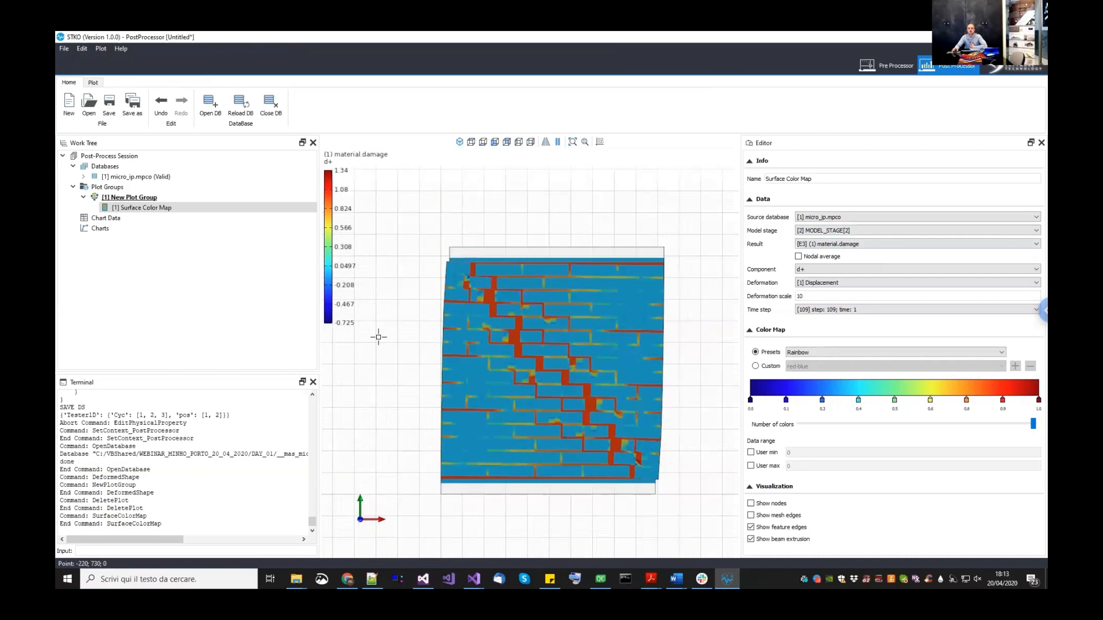
pyautogui.scroll(3, 347, 322)
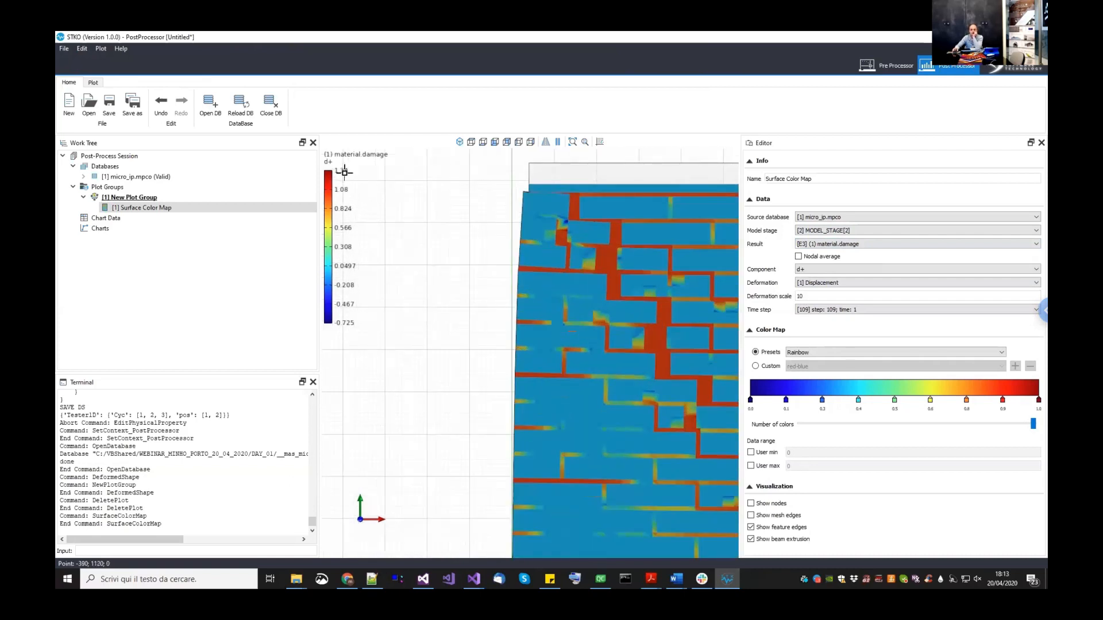
pyautogui.scroll(4, 504, 278)
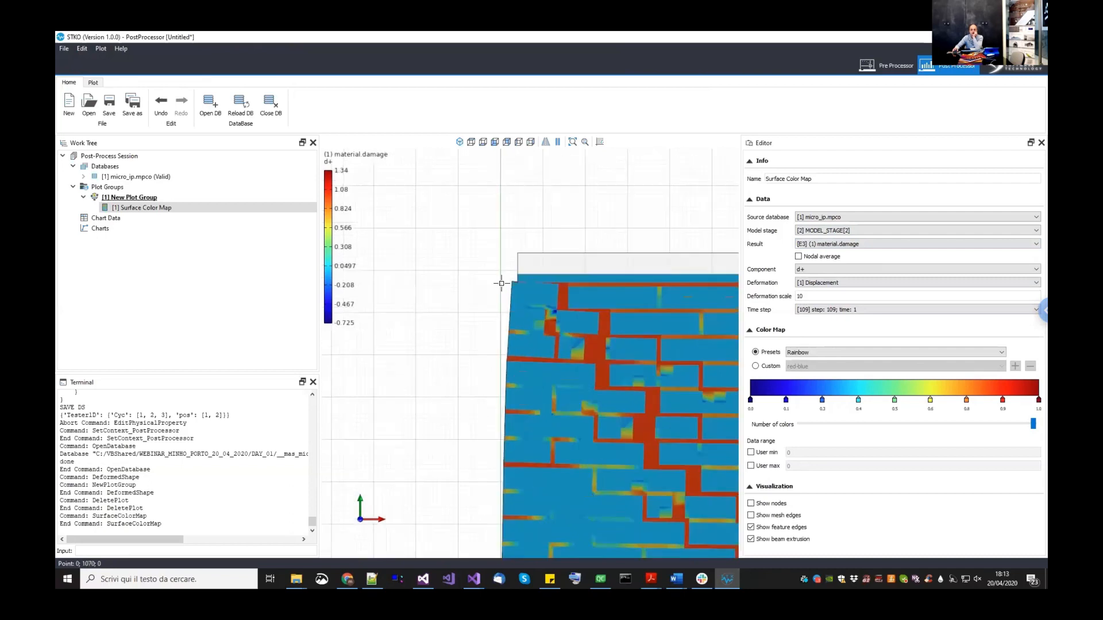
pyautogui.scroll(-6, 630, 353)
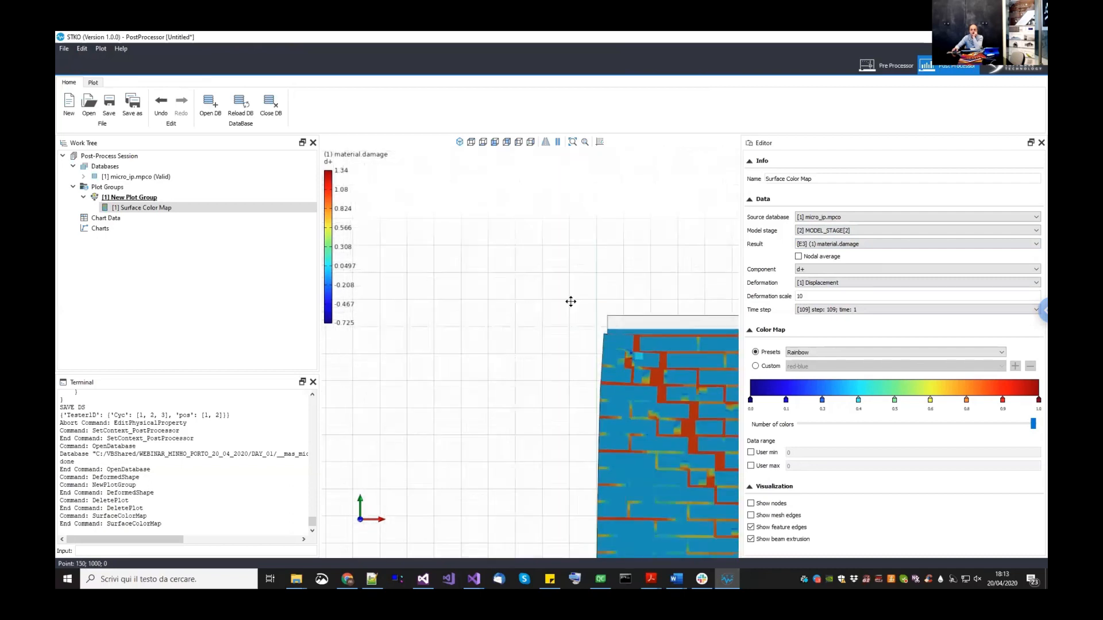
pyautogui.scroll(-1, 652, 369)
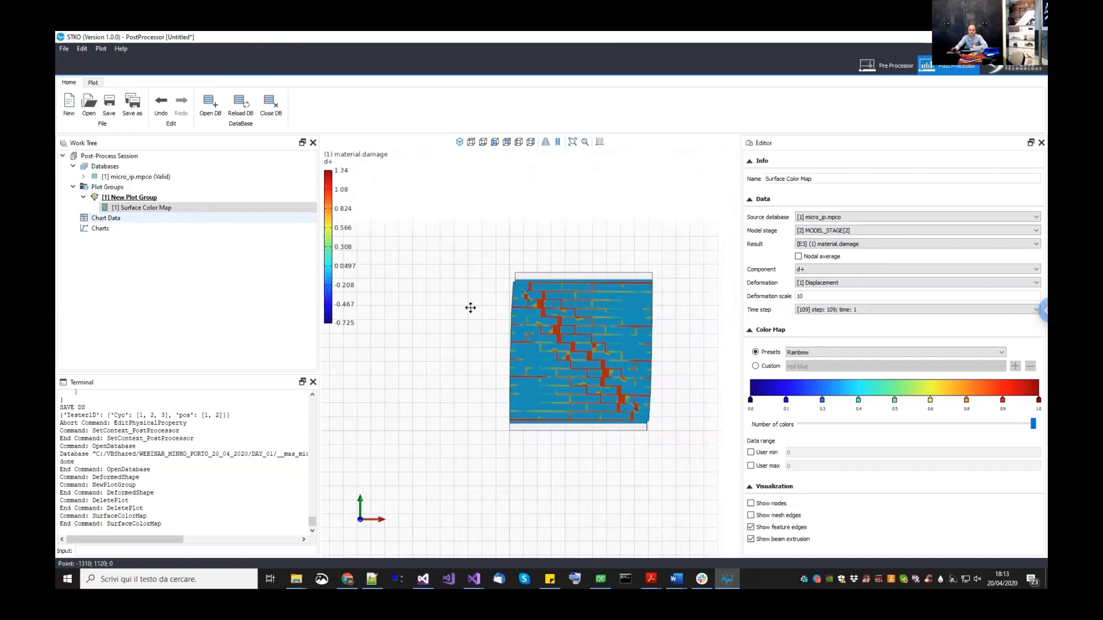
pyautogui.moveTo(498, 303); pyautogui.dragTo(493, 306, button='middle')
pyautogui.scroll(10, 493, 306)
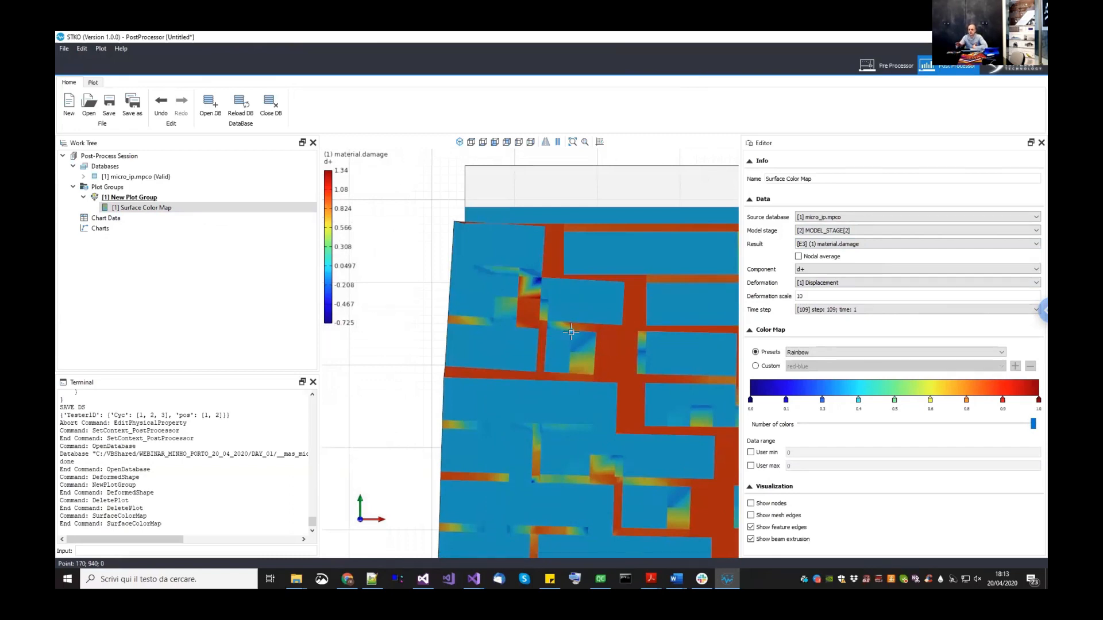
pyautogui.scroll(3, 571, 332)
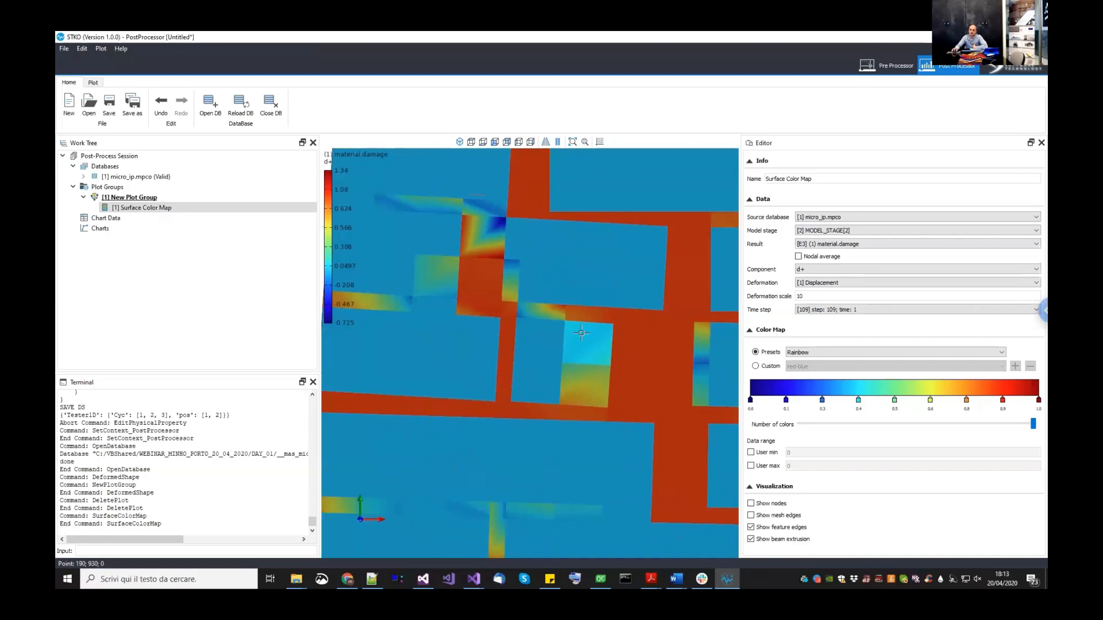
pyautogui.click(154, 210)
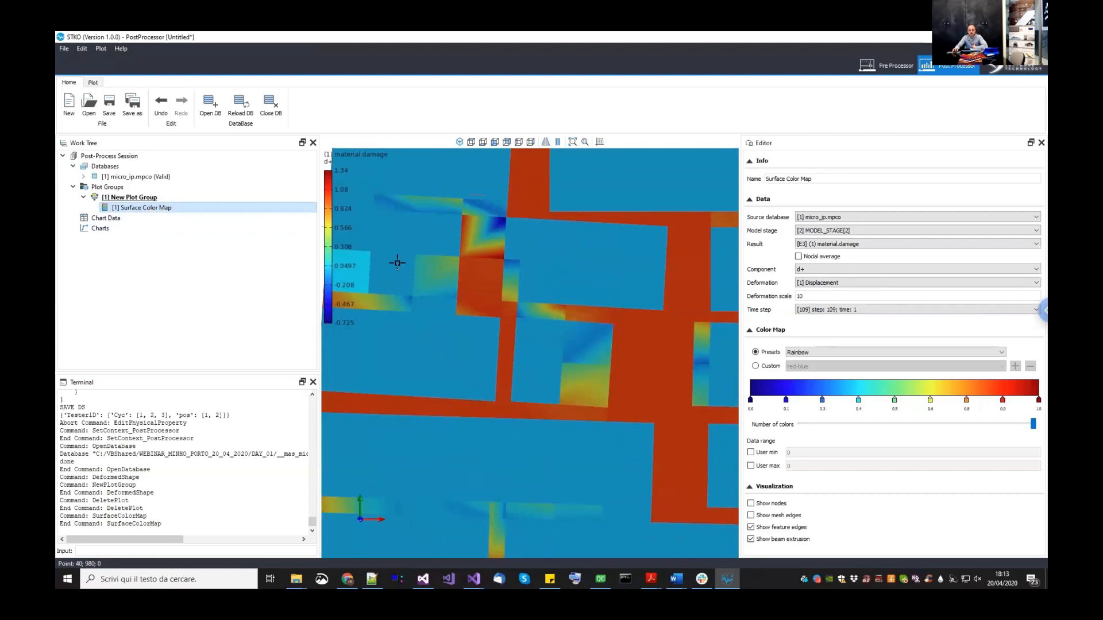
pyautogui.scroll(3, 583, 341)
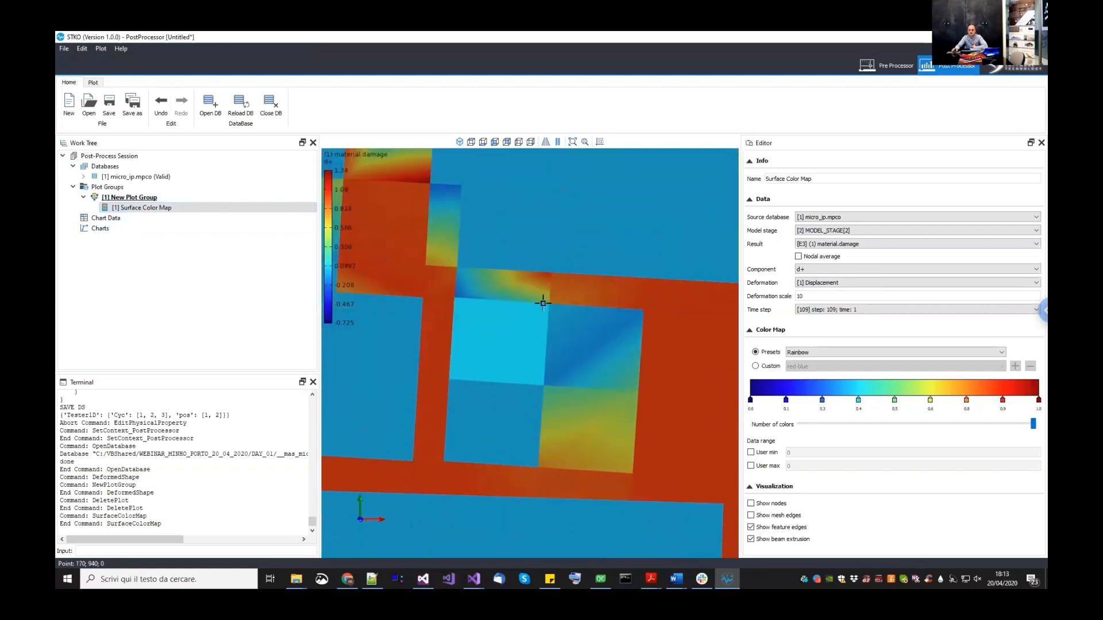
pyautogui.scroll(-3, 556, 320)
pyautogui.scroll(3, 558, 322)
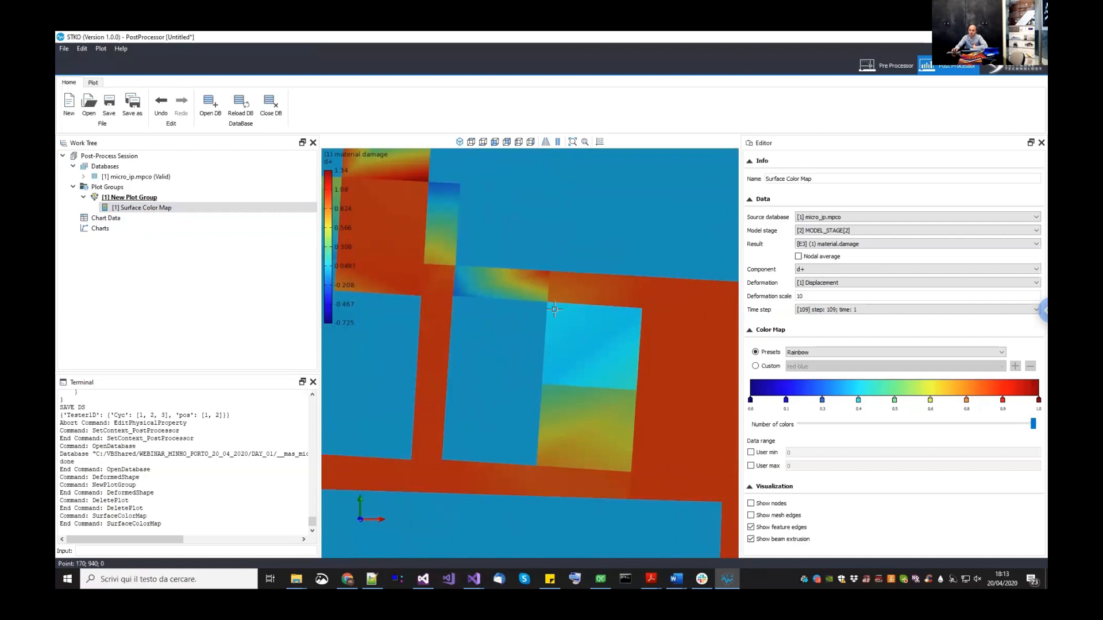
pyautogui.scroll(-1, 567, 323)
pyautogui.moveTo(569, 325); pyautogui.dragTo(573, 347, button='middle')
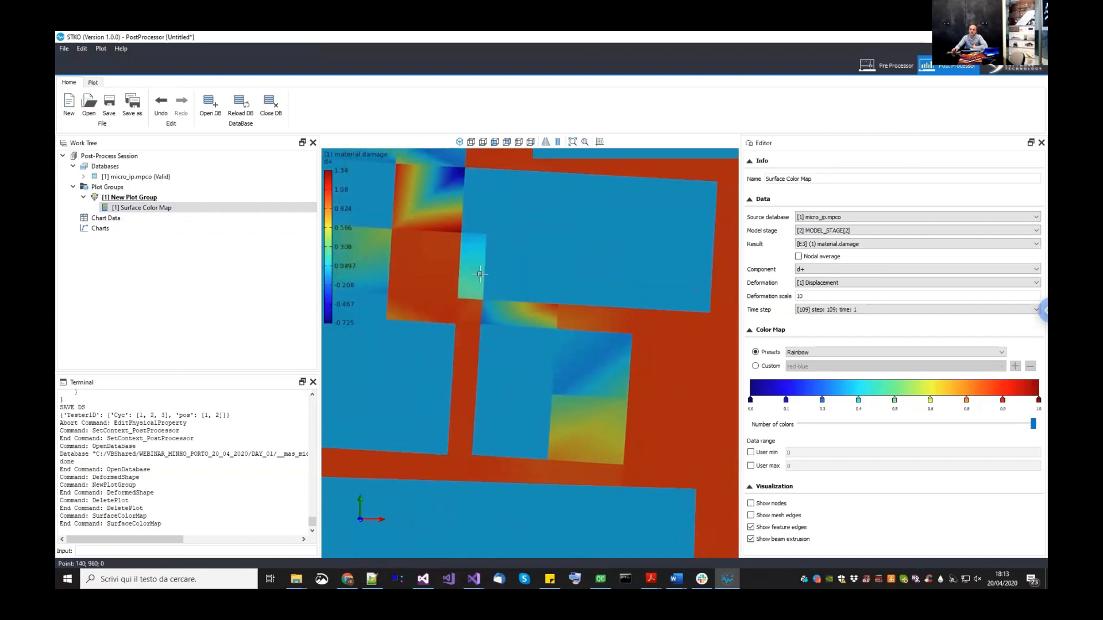
pyautogui.scroll(1, 570, 345)
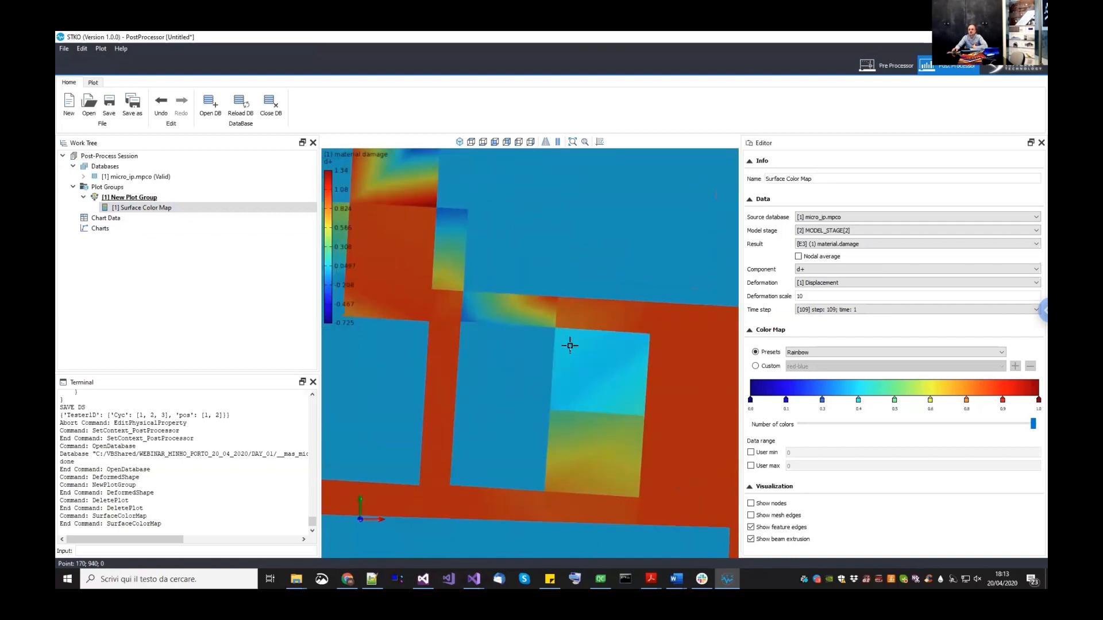
pyautogui.scroll(-2, 573, 352)
pyautogui.moveTo(574, 351); pyautogui.dragTo(589, 410, button='middle')
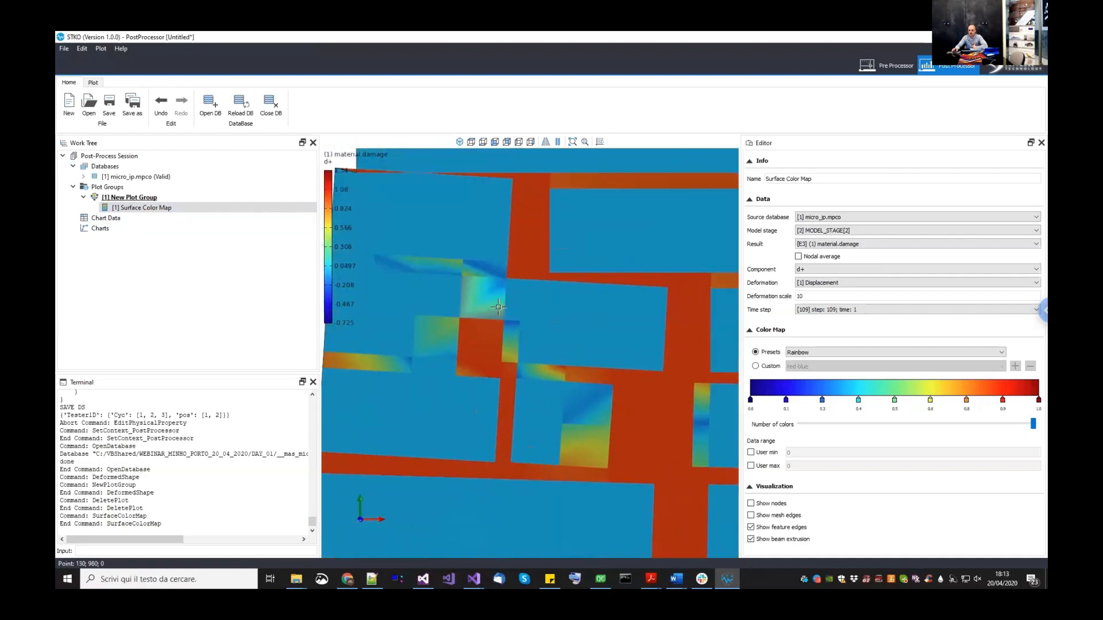
pyautogui.scroll(1, 483, 301)
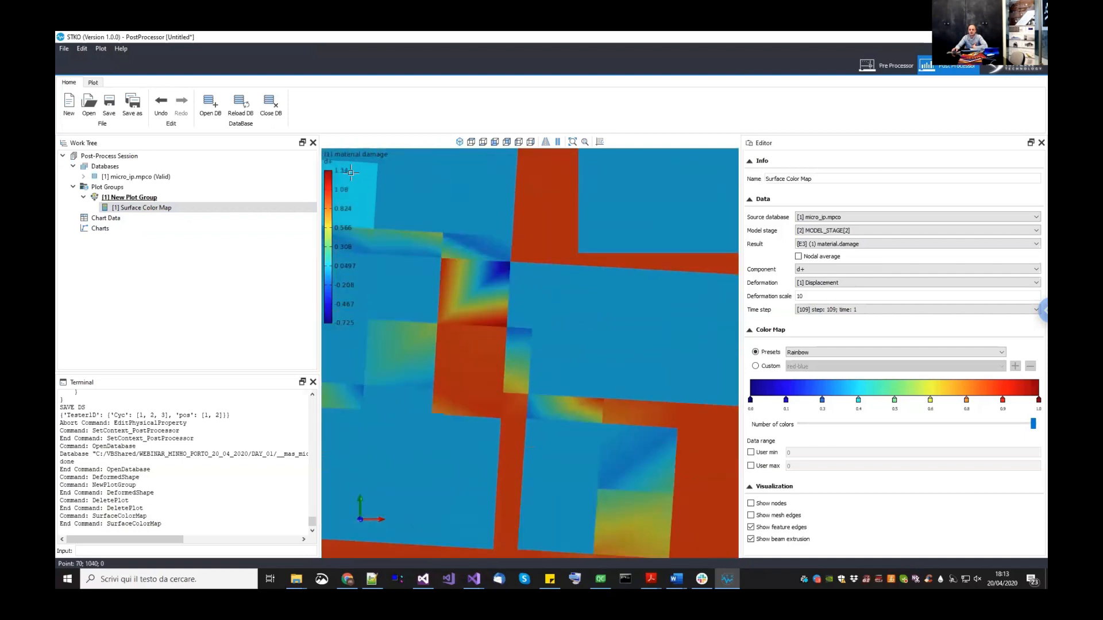
pyautogui.moveTo(392, 204); pyautogui.dragTo(434, 238, button='middle')
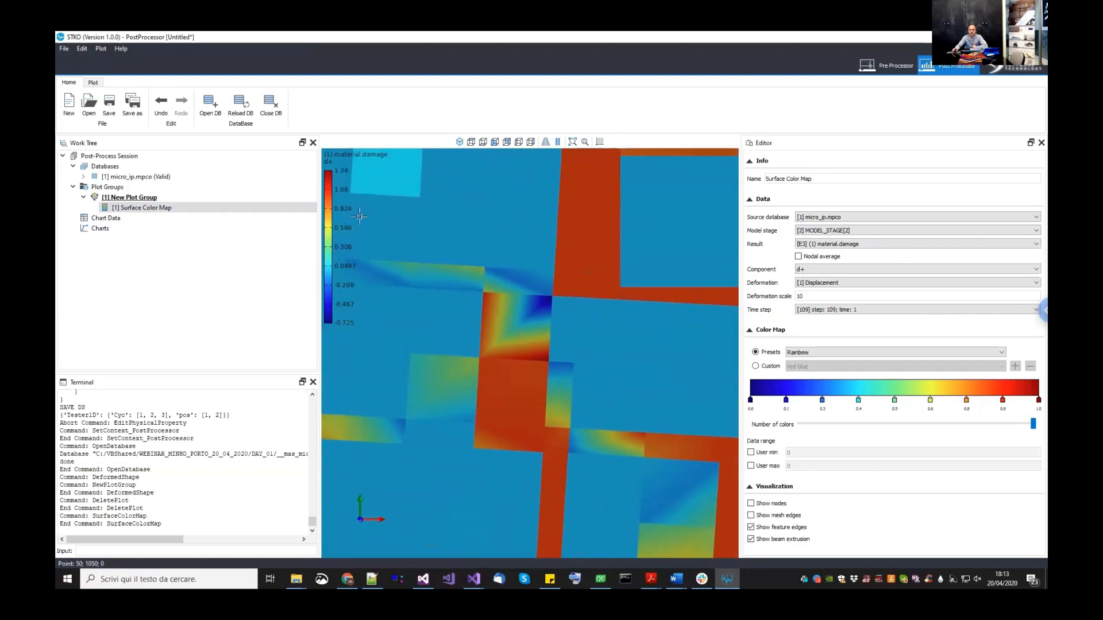
pyautogui.scroll(2, 509, 339)
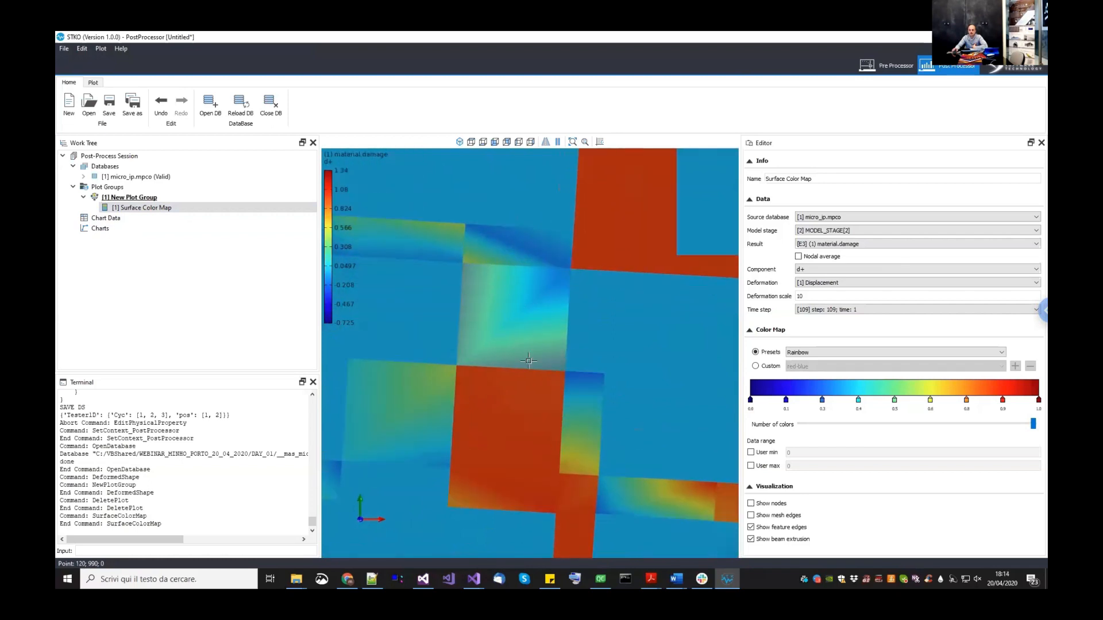
pyautogui.scroll(1, 534, 333)
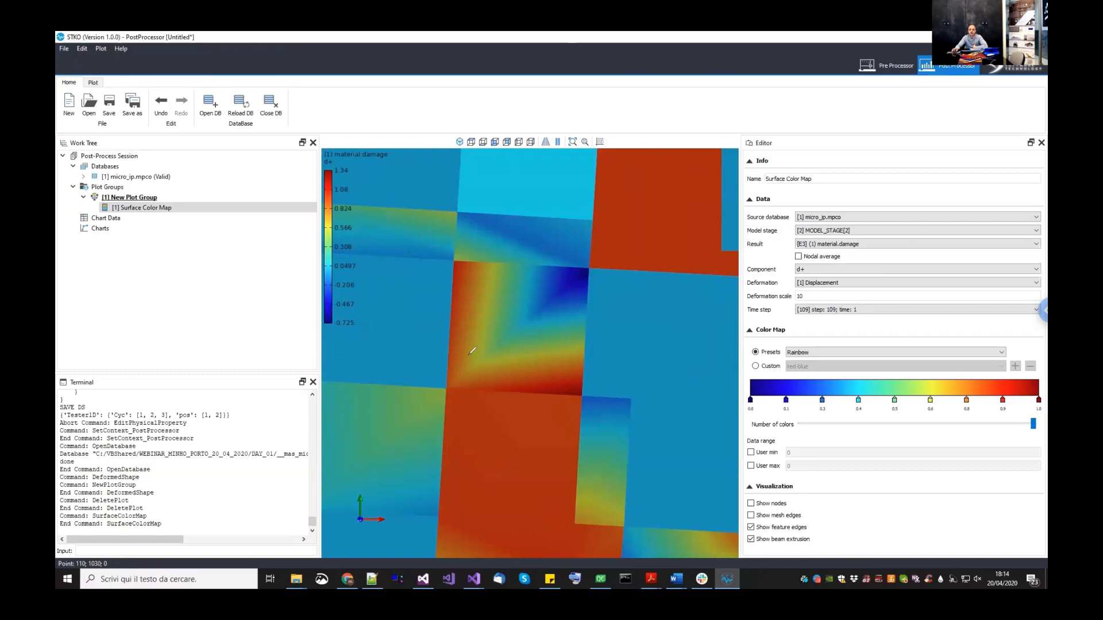
pyautogui.moveTo(471, 351)
pyautogui.mouseDown()
pyautogui.moveTo(467, 372)
pyautogui.moveTo(476, 356)
pyautogui.mouseUp()
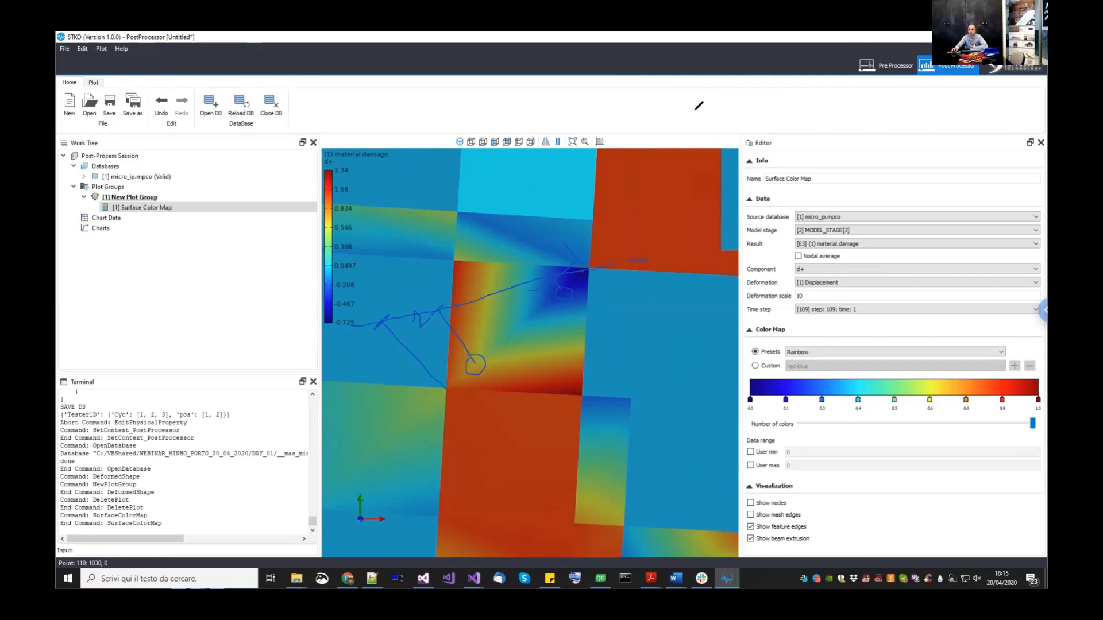
# - Limit the damage color map's data range to a user minimum of 0 and a user maximum of 1
pyautogui.click(877, 131)
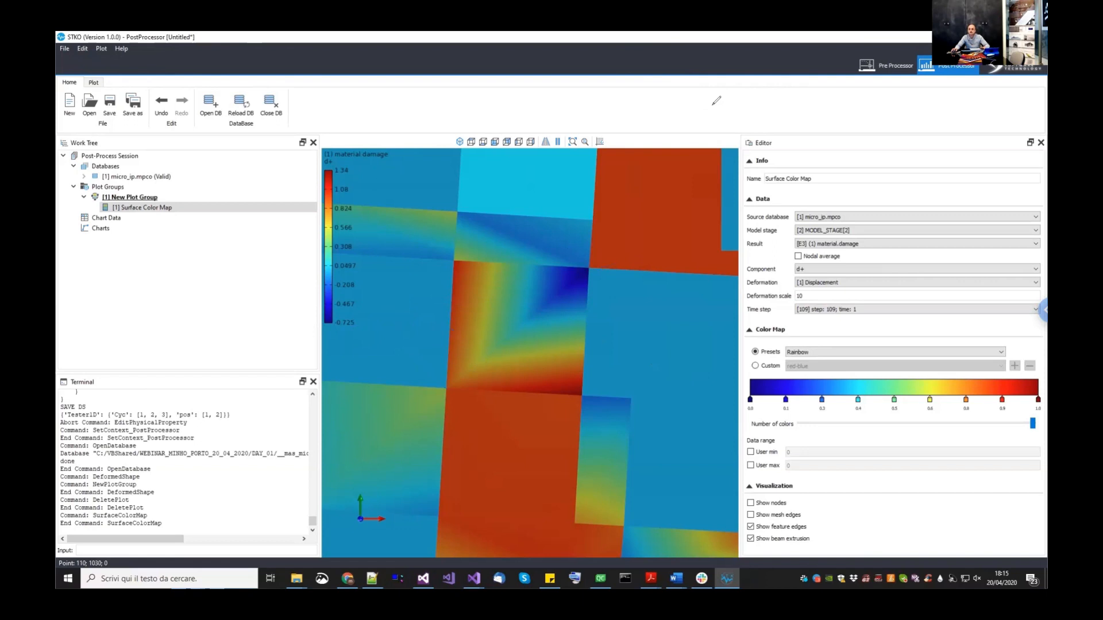
pyautogui.scroll(-5, 486, 289)
pyautogui.scroll(-5, 631, 448)
pyautogui.moveTo(632, 448); pyautogui.dragTo(636, 452, button='middle')
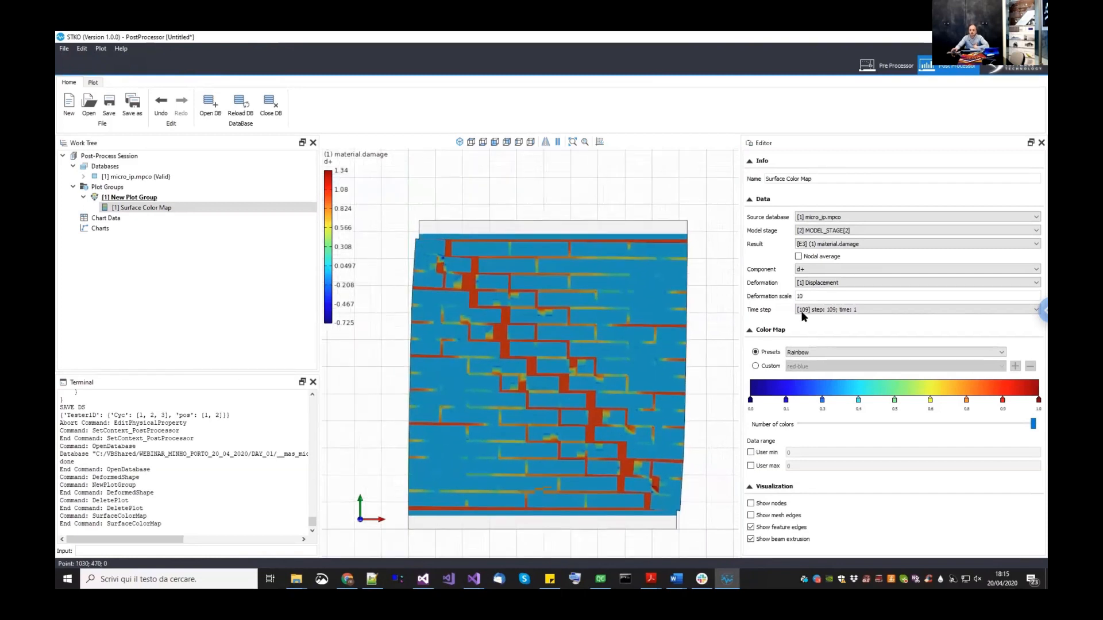
pyautogui.click(764, 453)
pyautogui.click(764, 466)
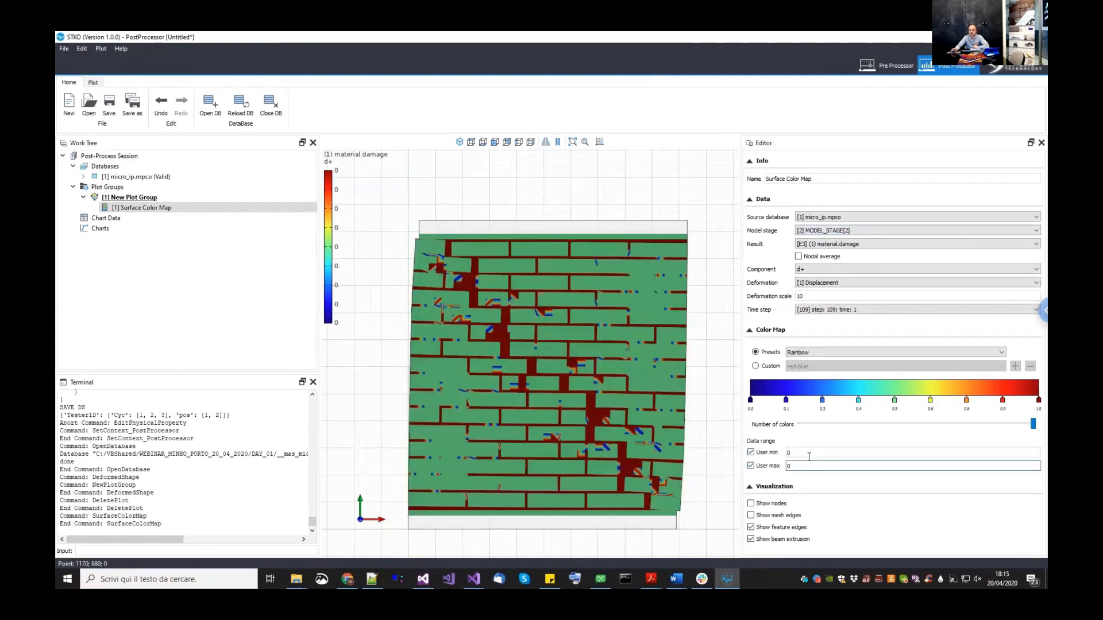
pyautogui.moveTo(806, 466); pyautogui.dragTo(748, 466)
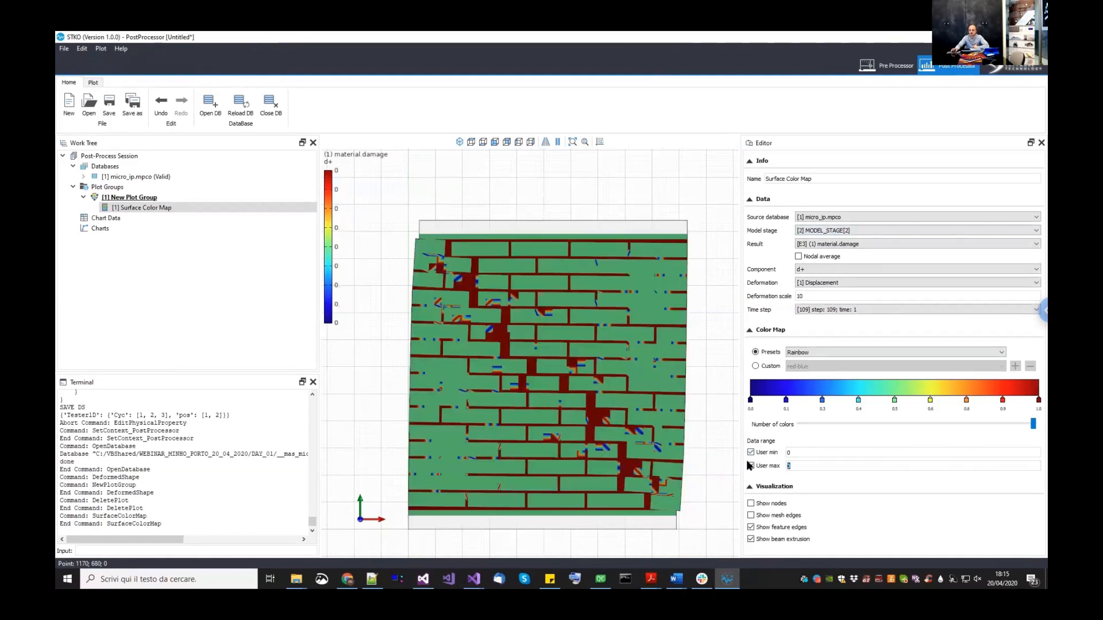
pyautogui.write('1')
# - Examine the d+ damage in the elements along the crack near the wall's upper-left corner and across the whole wall
pyautogui.scroll(10, 472, 292)
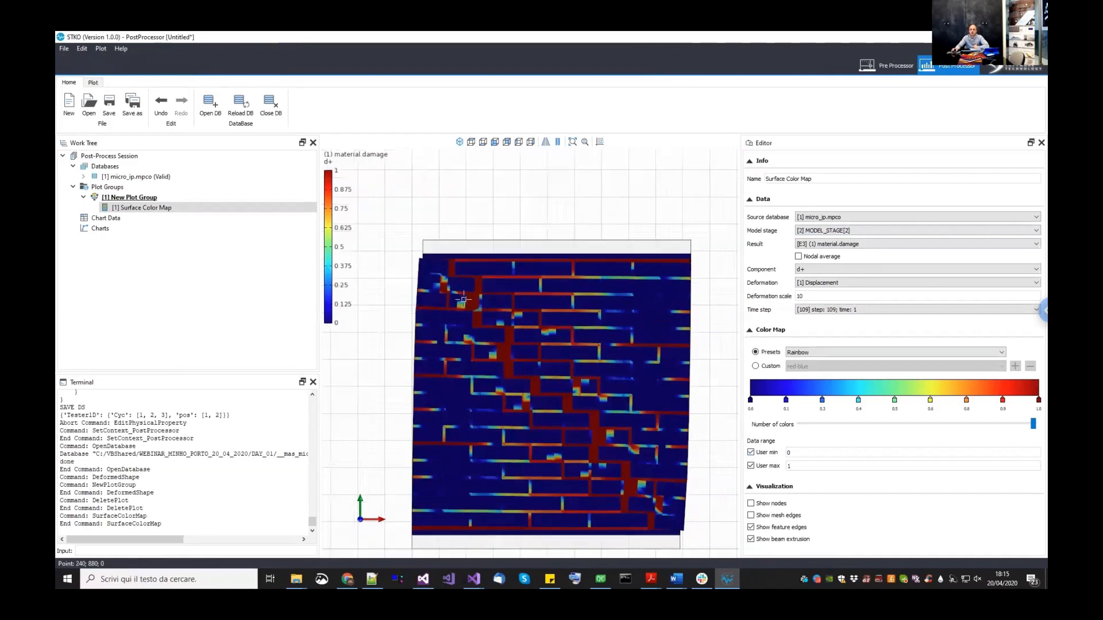
pyautogui.moveTo(416, 323); pyautogui.dragTo(523, 344, button='middle')
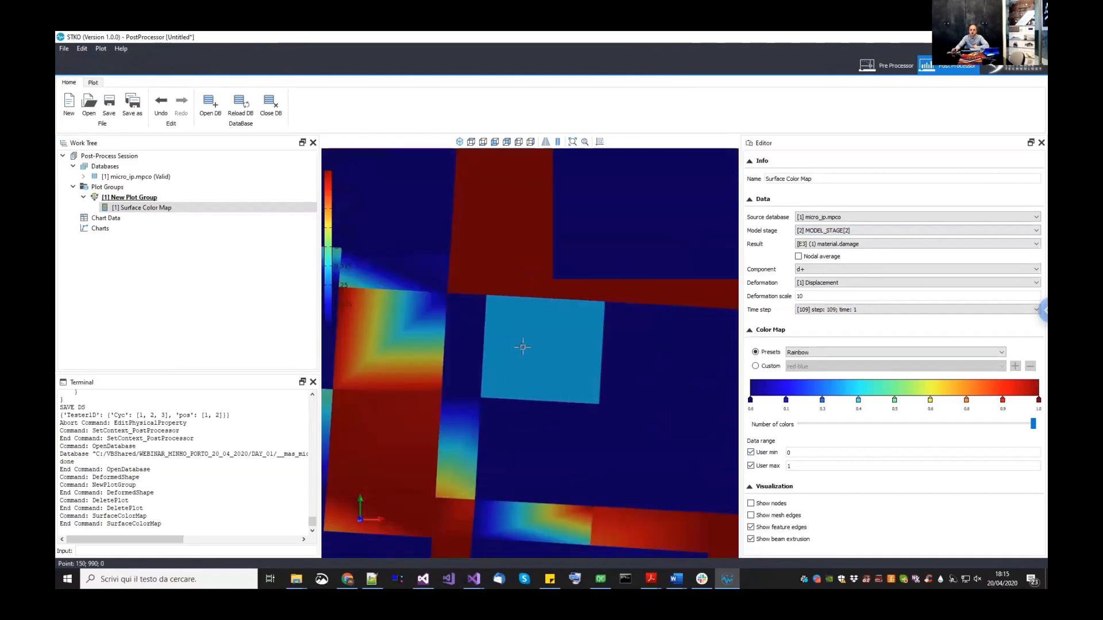
pyautogui.scroll(5, 529, 309)
pyautogui.scroll(-6, 518, 268)
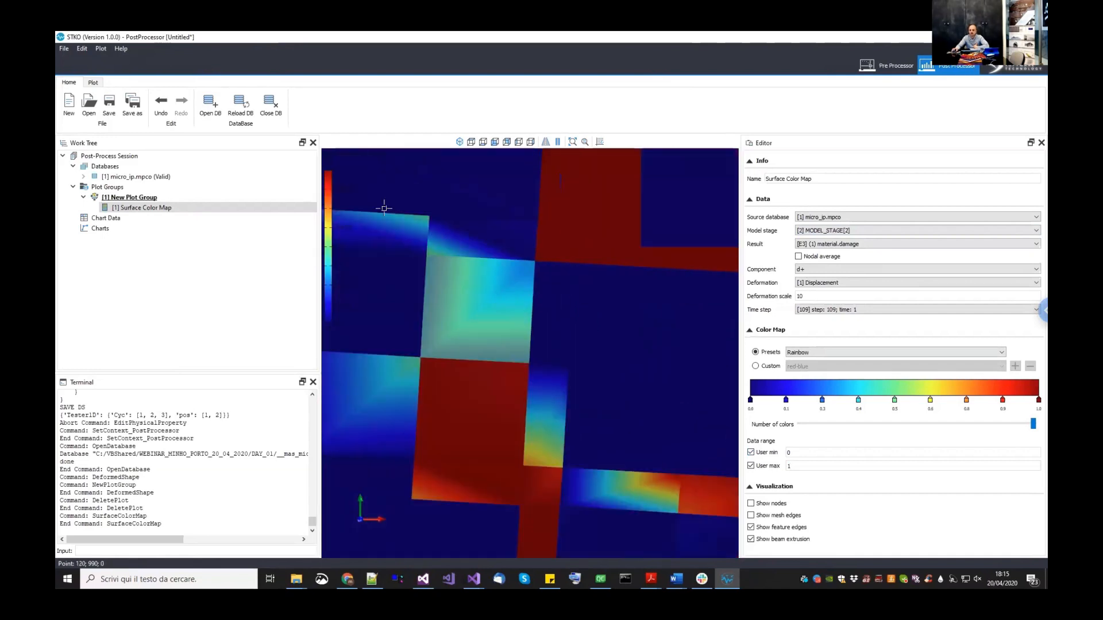
pyautogui.scroll(-8, 504, 311)
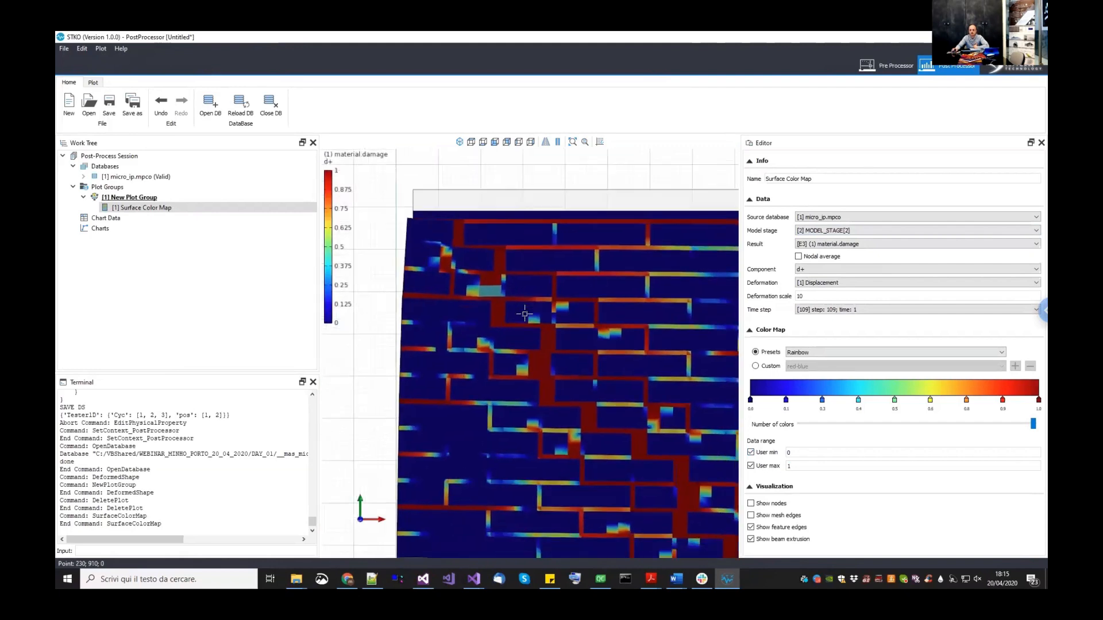
pyautogui.scroll(-1, 577, 445)
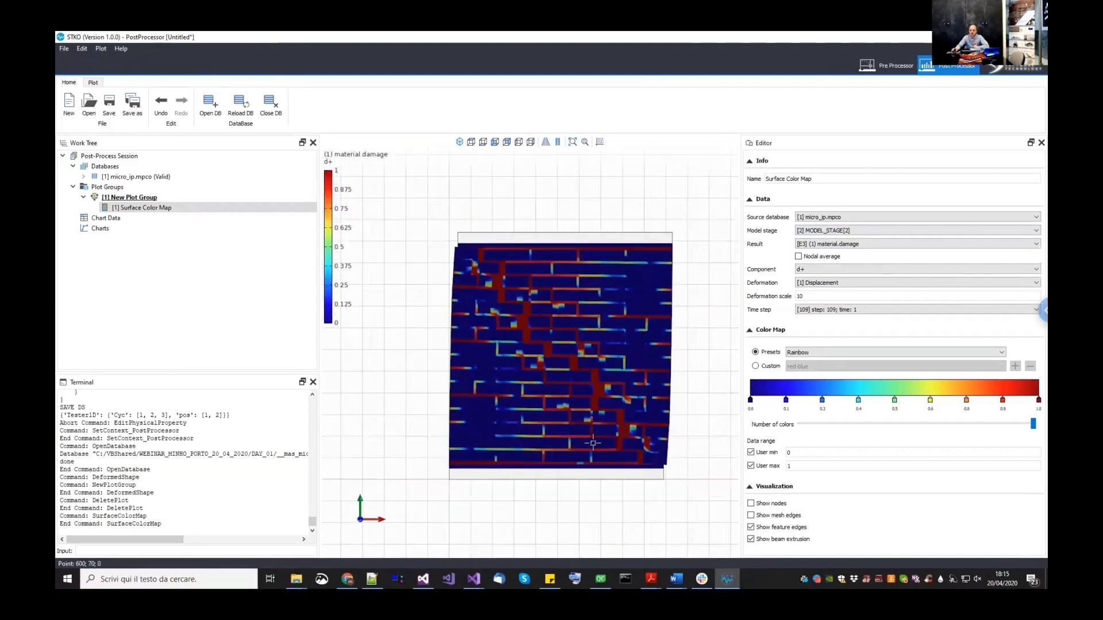
pyautogui.scroll(1, 592, 436)
# - Delete the surface color map from the plot group and add a Gauss Point Plot in its place
pyautogui.click(191, 207)
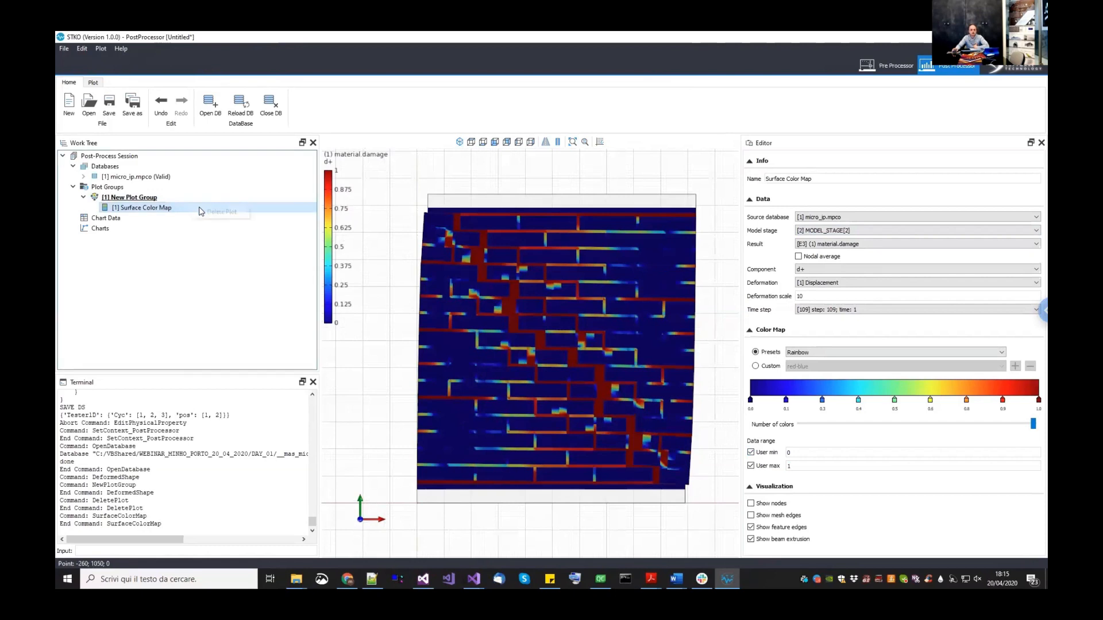
pyautogui.press('Delete')
pyautogui.rightClick(166, 202)
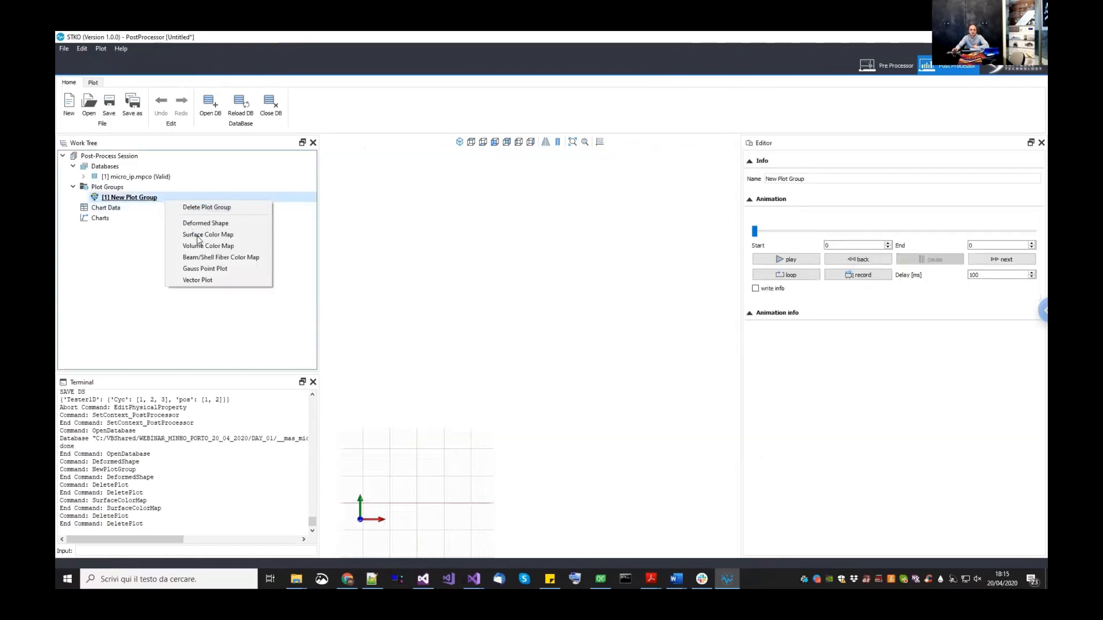
pyautogui.click(205, 269)
# - Hide the Gauss point plot's mesh edges and set its result to material.damage
pyautogui.click(153, 208)
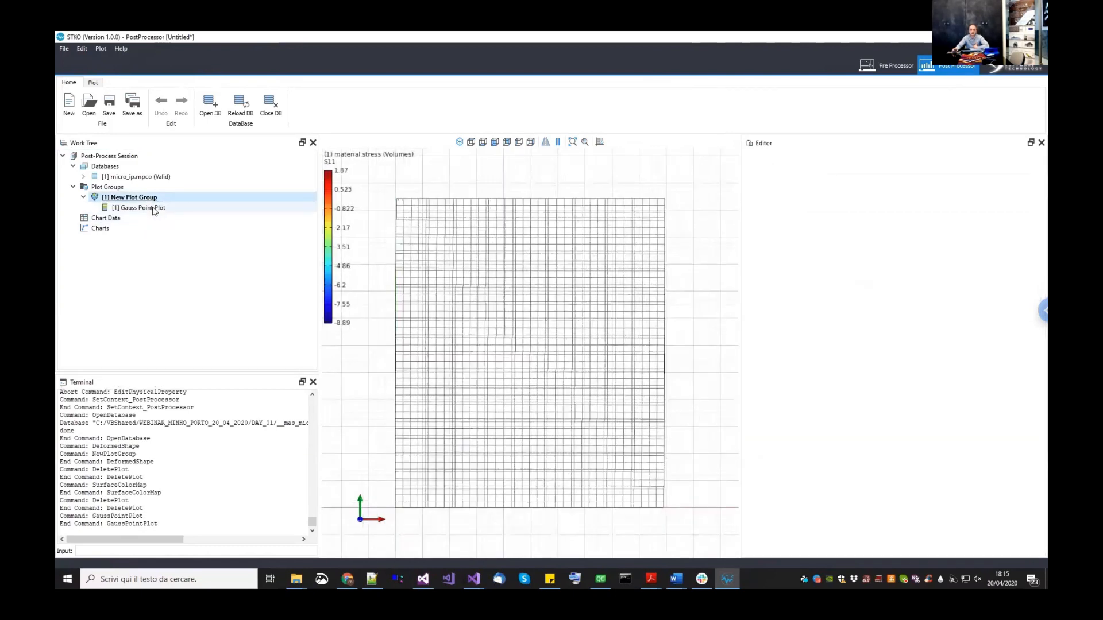
pyautogui.click(767, 504)
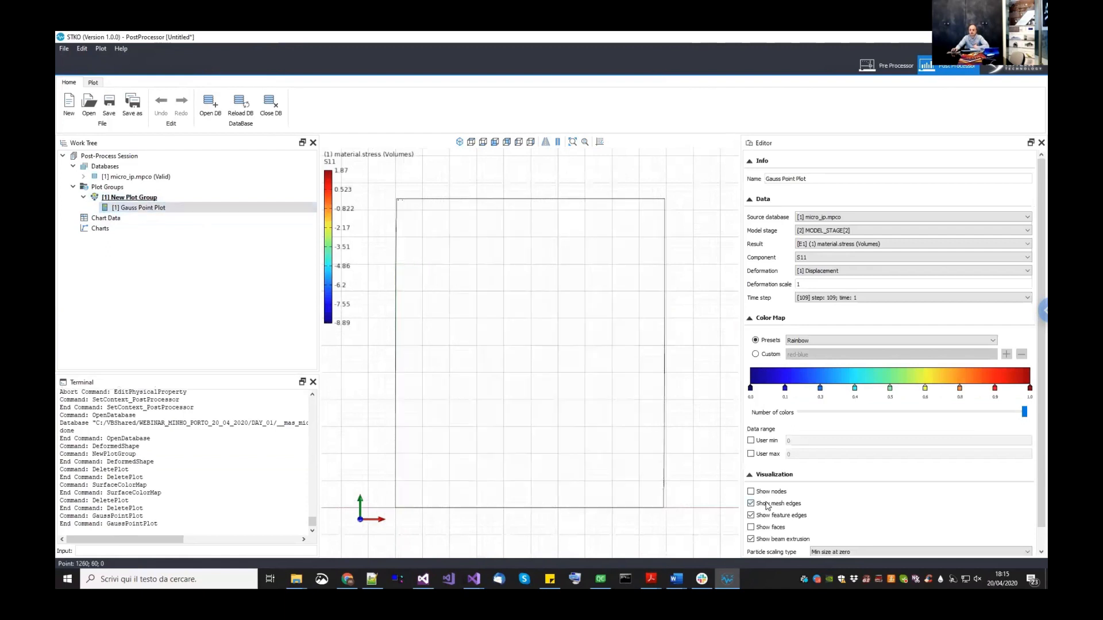
pyautogui.moveTo(624, 419); pyautogui.dragTo(633, 442, button='middle')
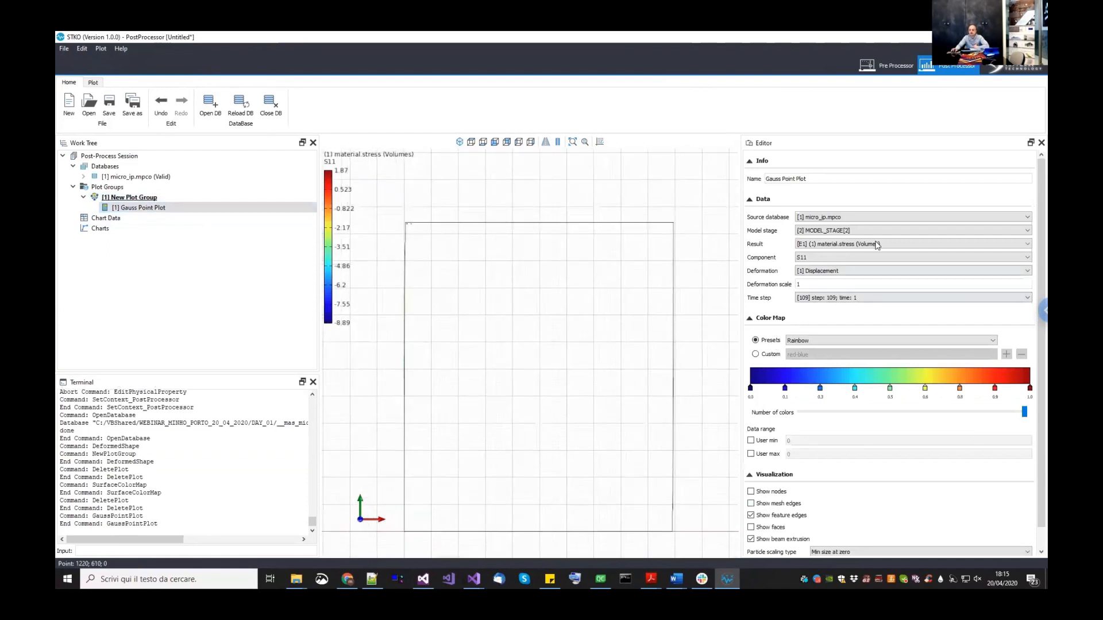
pyautogui.click(877, 245)
pyautogui.click(856, 267)
pyautogui.moveTo(439, 225); pyautogui.dragTo(456, 265, button='middle')
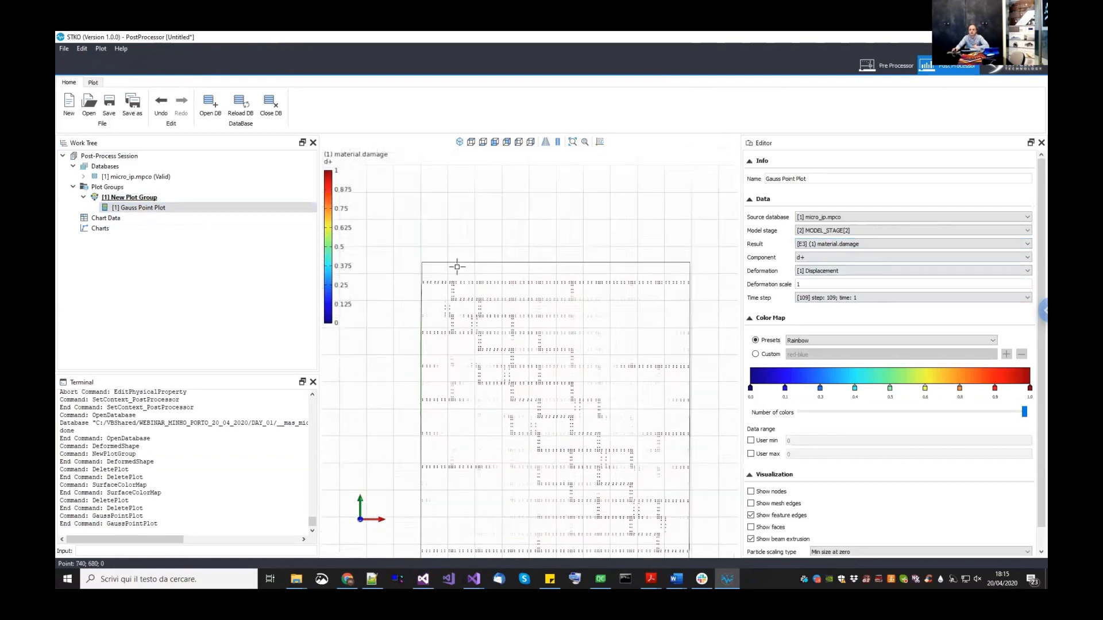
# - Show the mesh edges around the damaged Gauss points close up near the wall's upper-left corner
pyautogui.scroll(12, 447, 280)
pyautogui.moveTo(478, 376); pyautogui.dragTo(511, 290, button='middle')
pyautogui.scroll(-2, 502, 348)
pyautogui.scroll(-3, 520, 296)
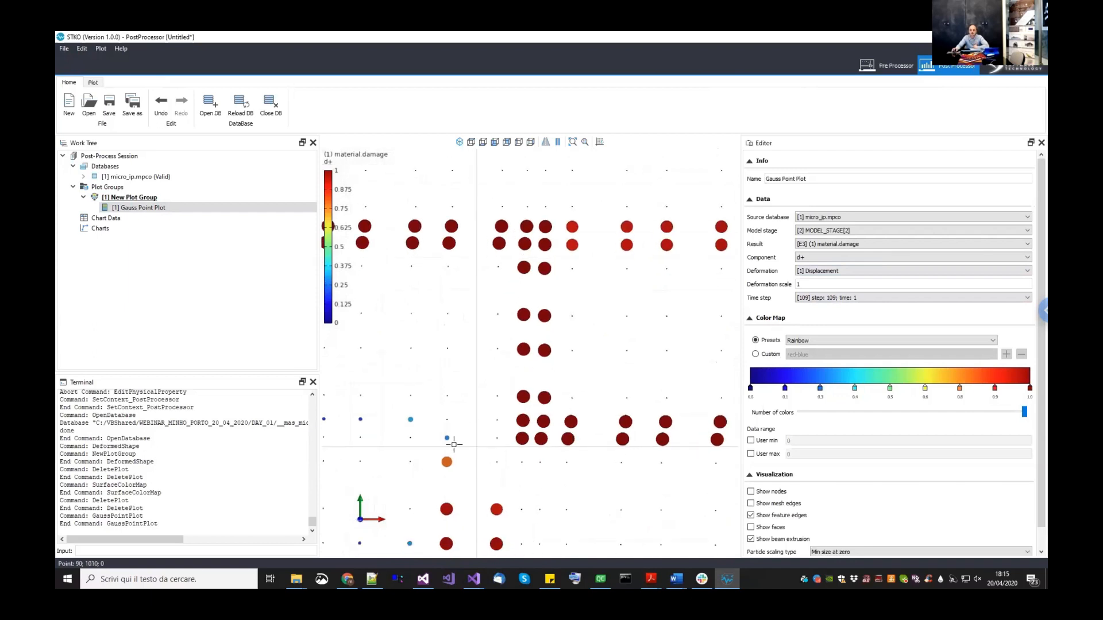
pyautogui.scroll(5, 464, 415)
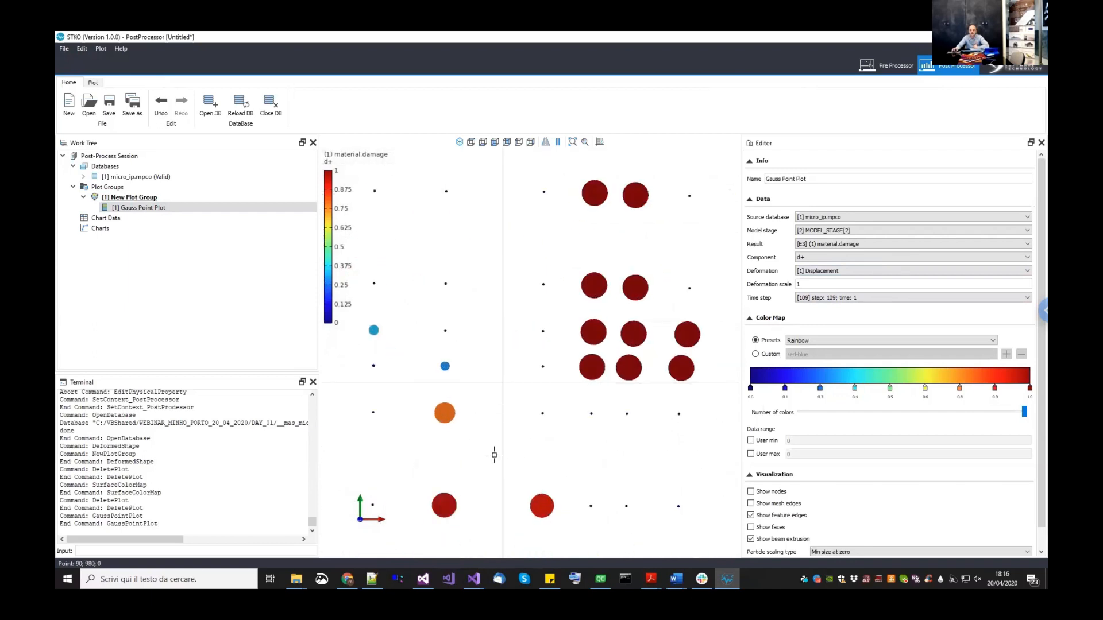
pyautogui.click(756, 505)
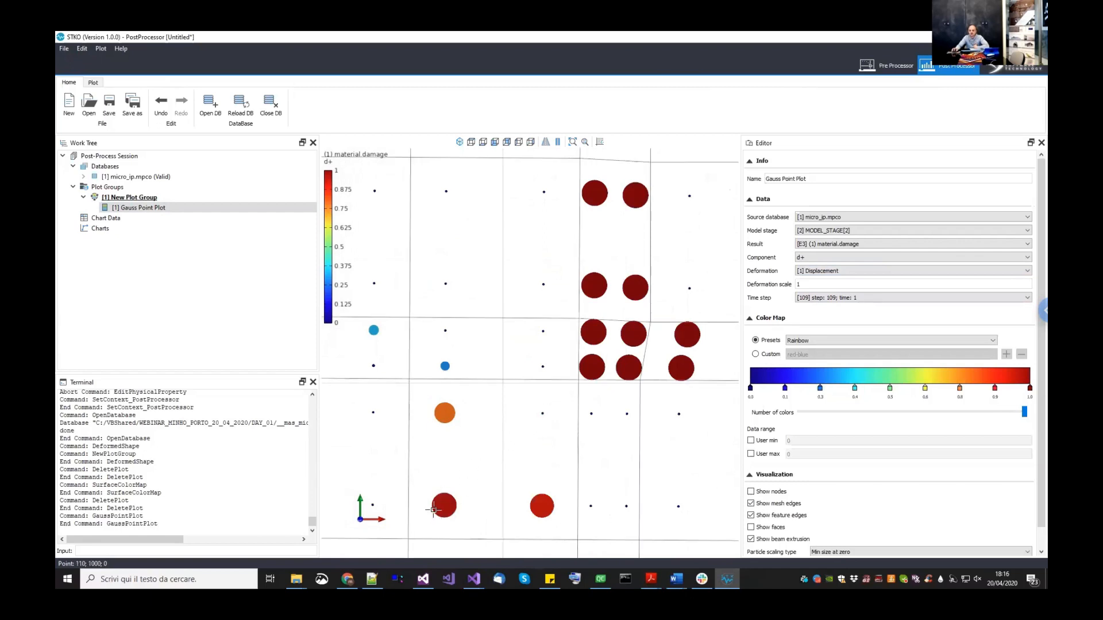
pyautogui.moveTo(492, 446); pyautogui.dragTo(505, 418, button='middle')
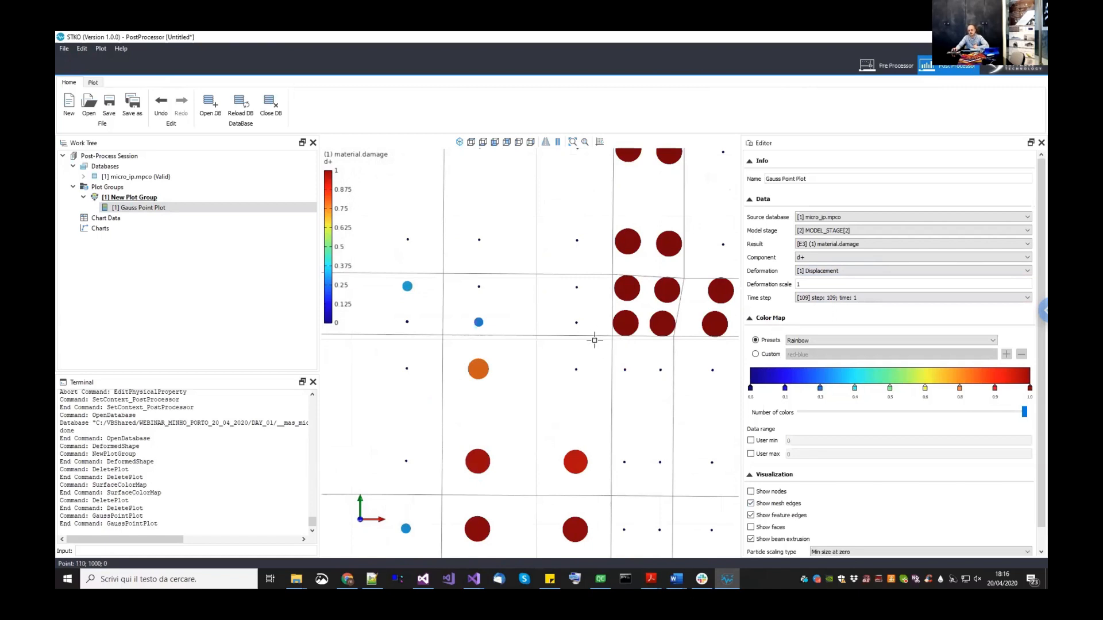
# - Examine the Gauss point damage across the whole wall and close up along the cracked mortar joints
pyautogui.scroll(-5, 595, 343)
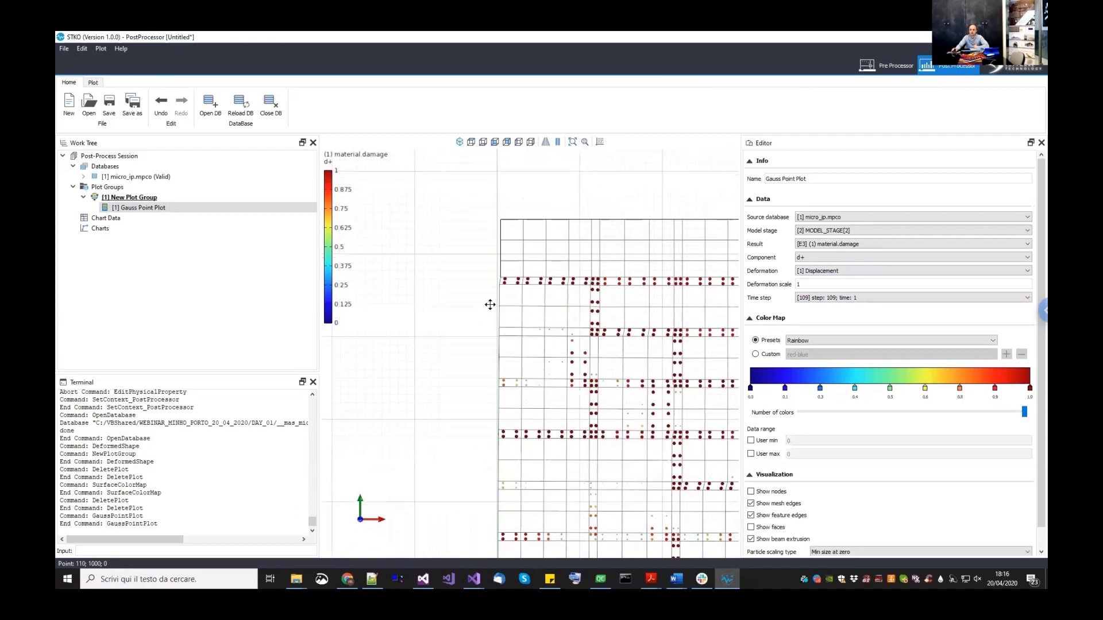
pyautogui.scroll(-1, 603, 401)
pyautogui.moveTo(603, 400); pyautogui.dragTo(503, 352, button='middle')
pyautogui.moveTo(607, 455); pyautogui.dragTo(570, 408, button='middle')
pyautogui.press('m')
pyautogui.moveTo(638, 449); pyautogui.dragTo(583, 426, button='middle')
pyautogui.scroll(-3, 593, 421)
pyautogui.scroll(2, 581, 417)
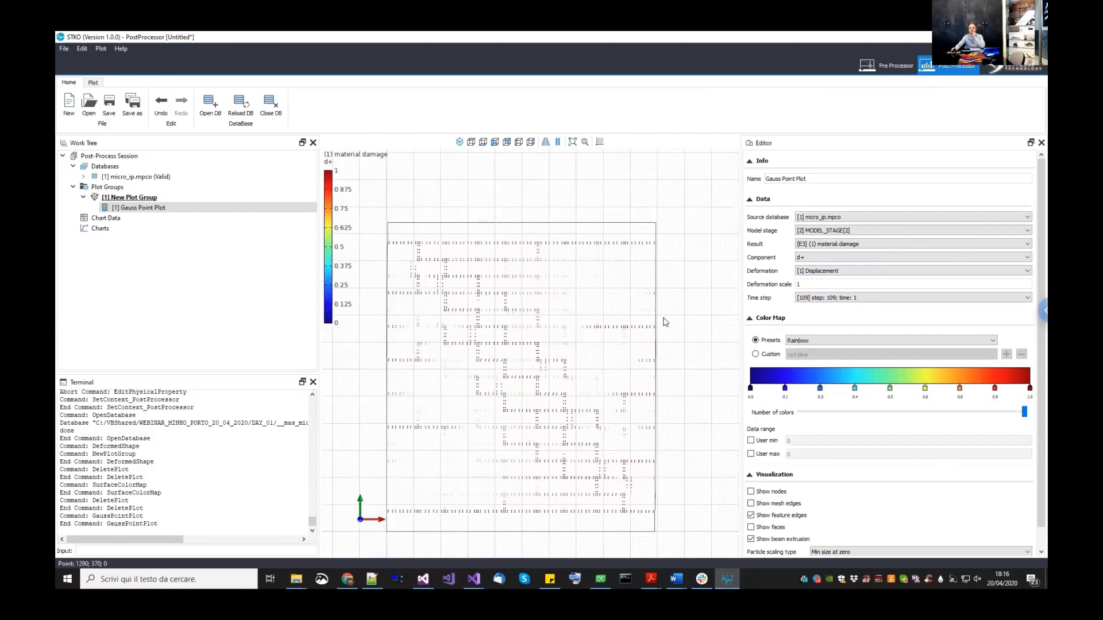
pyautogui.scroll(5, 453, 322)
pyautogui.scroll(5, 455, 291)
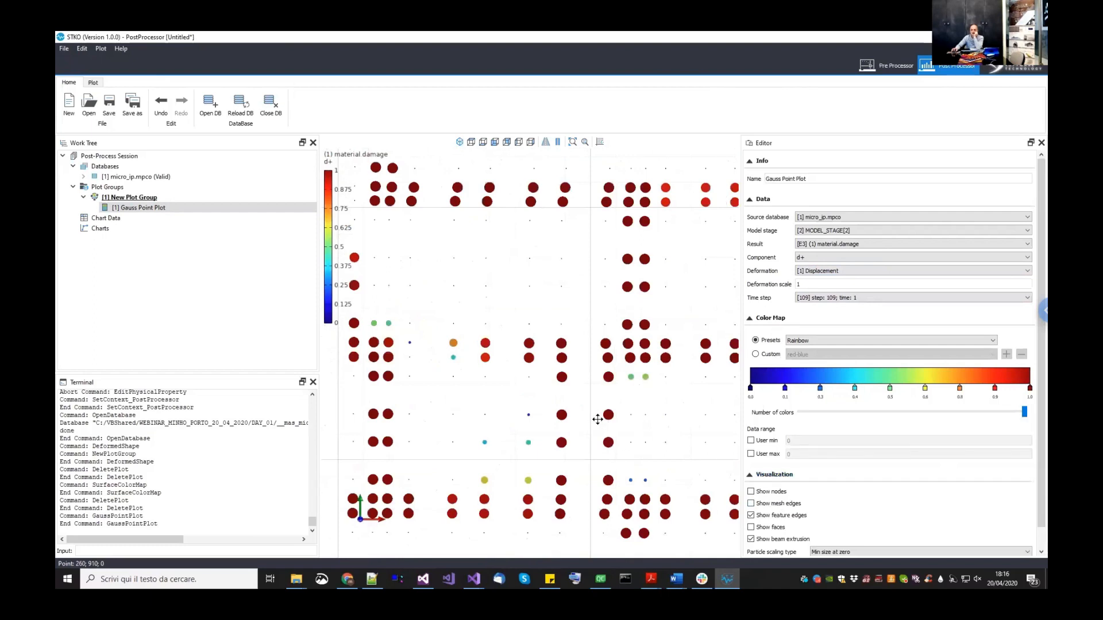
pyautogui.scroll(-9, 597, 419)
pyautogui.scroll(9, 595, 421)
pyautogui.scroll(-5, 567, 418)
pyautogui.scroll(8, 534, 357)
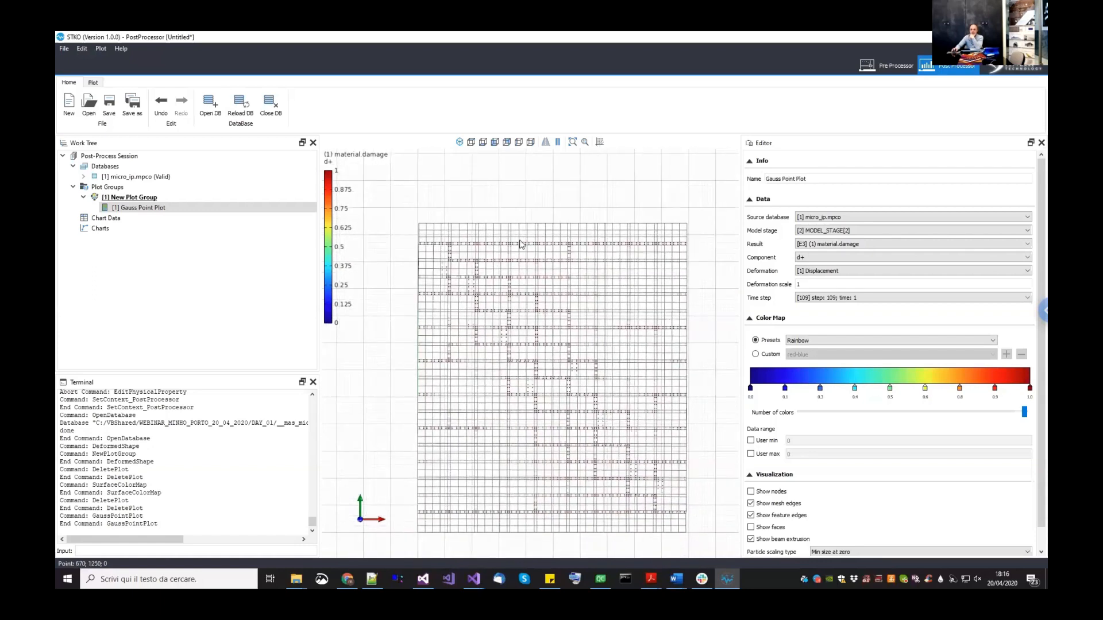
pyautogui.click(599, 141)
pyautogui.click(554, 340)
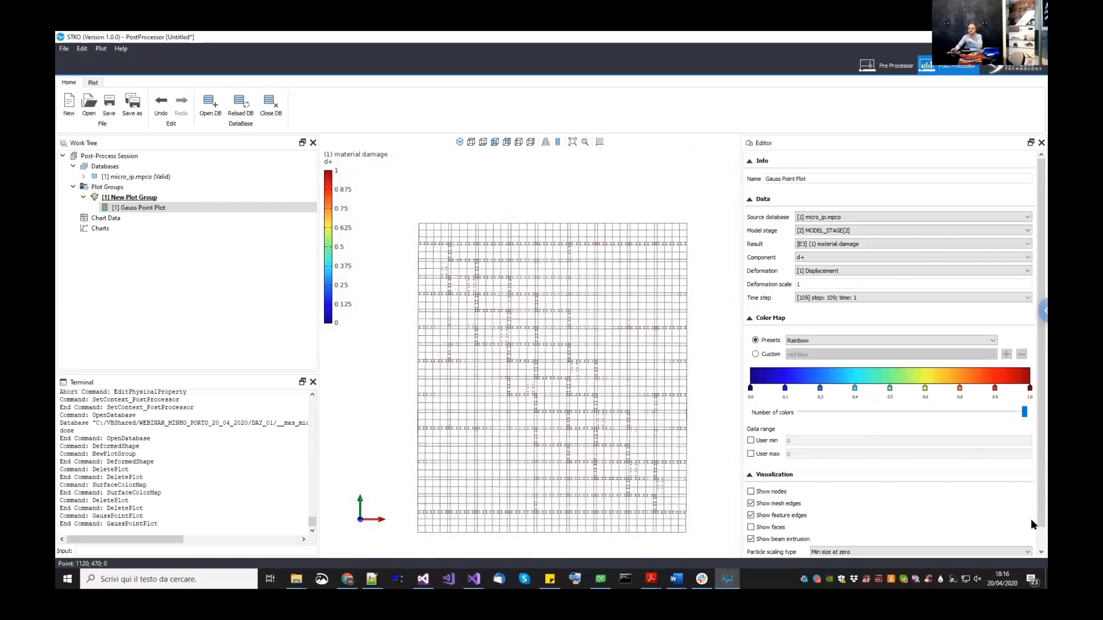
# - Set the Gauss point plot's particle scaling type to Constant and inspect the points at several zoom levels
pyautogui.scroll(-1, 1030, 518)
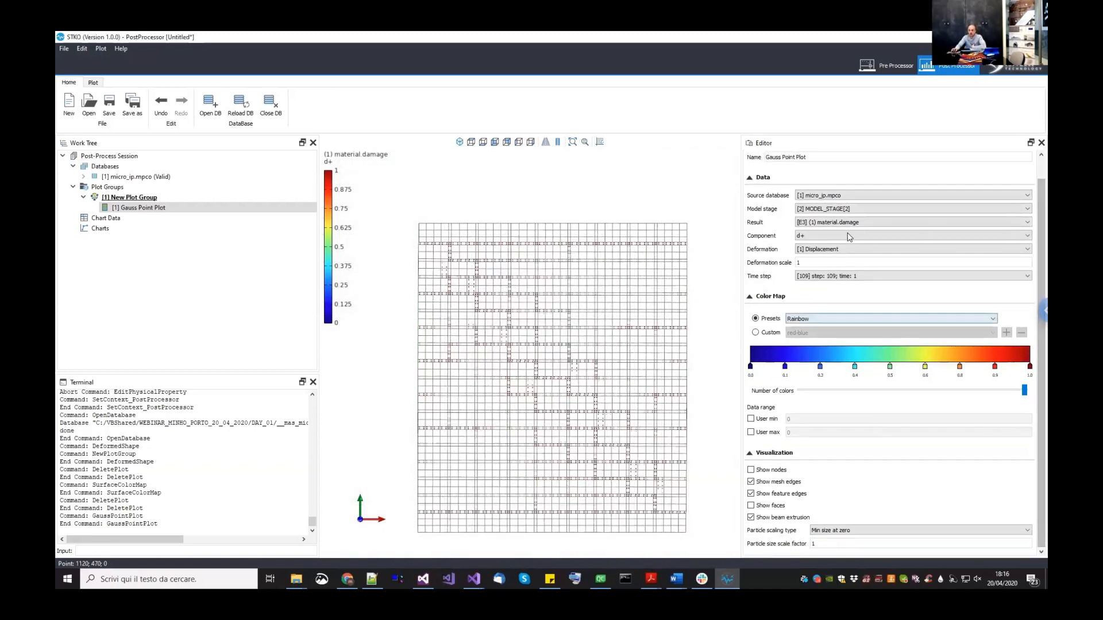
pyautogui.scroll(5, 610, 372)
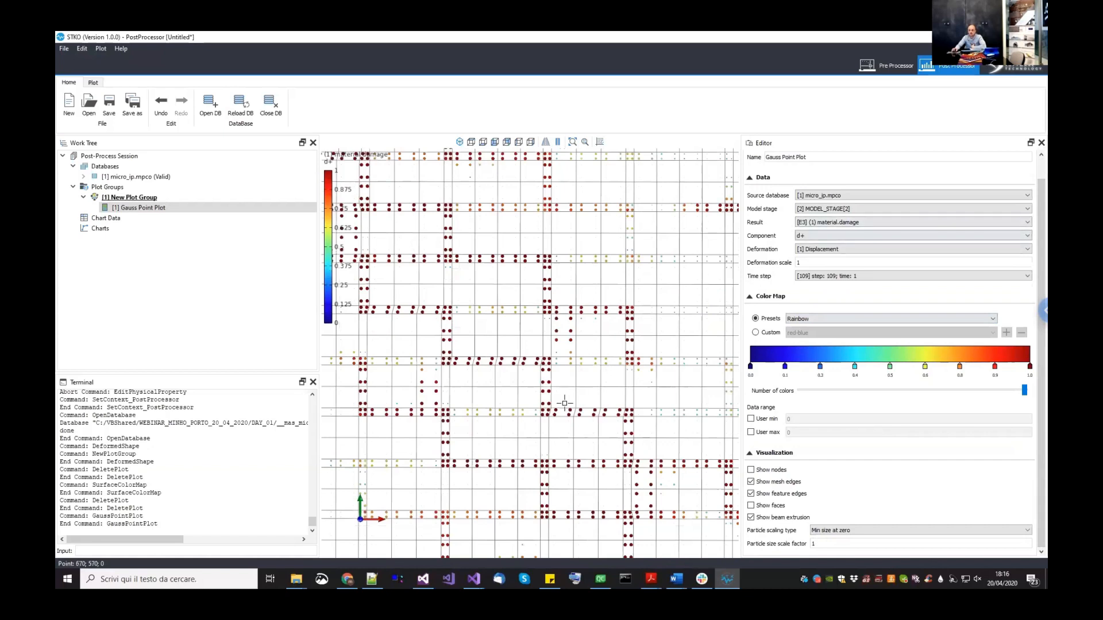
pyautogui.scroll(-3, 563, 414)
pyautogui.scroll(5, 563, 438)
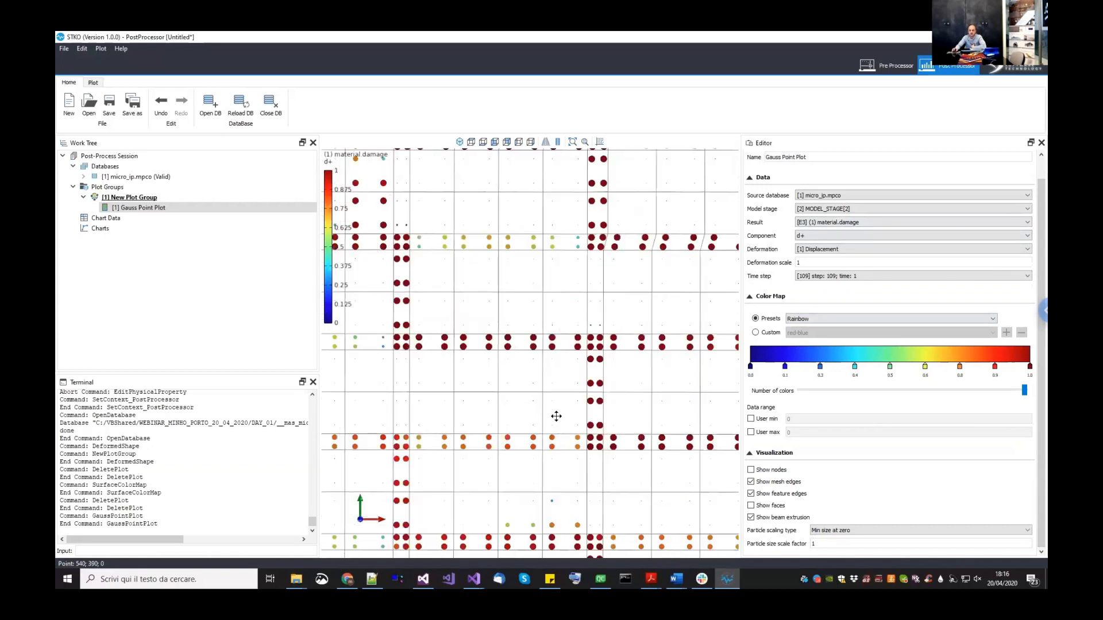
pyautogui.scroll(-2, 556, 416)
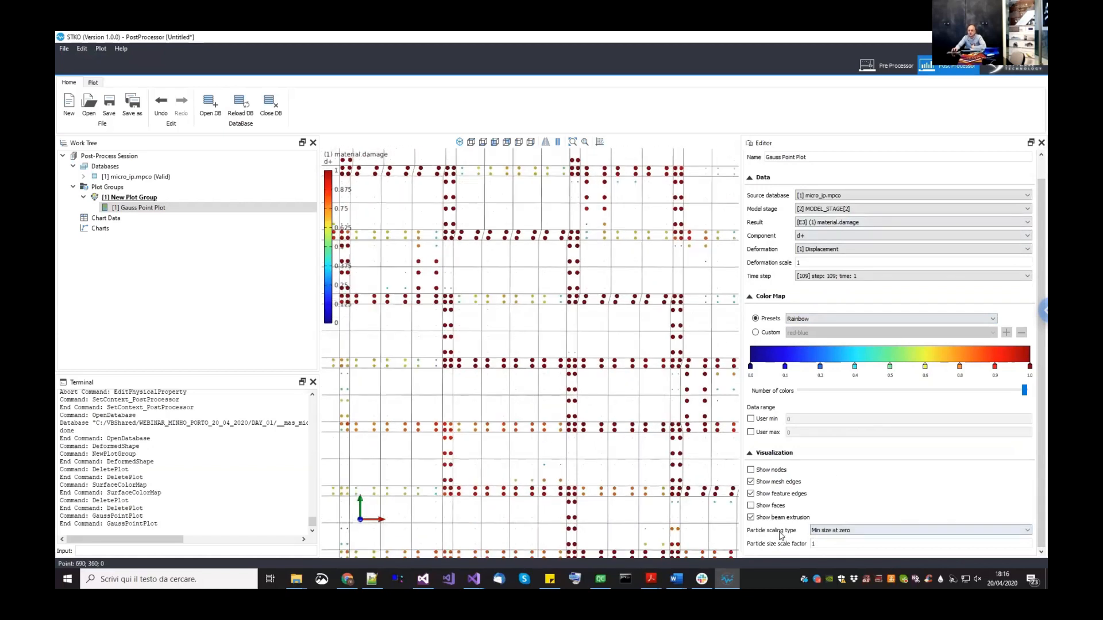
pyautogui.click(839, 532)
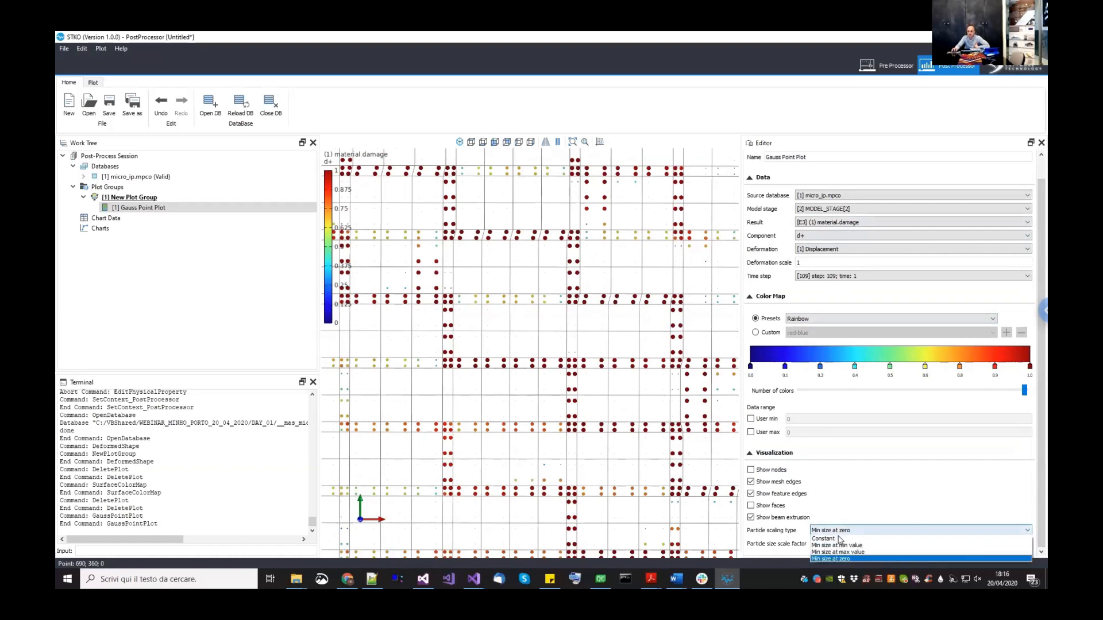
pyautogui.click(827, 539)
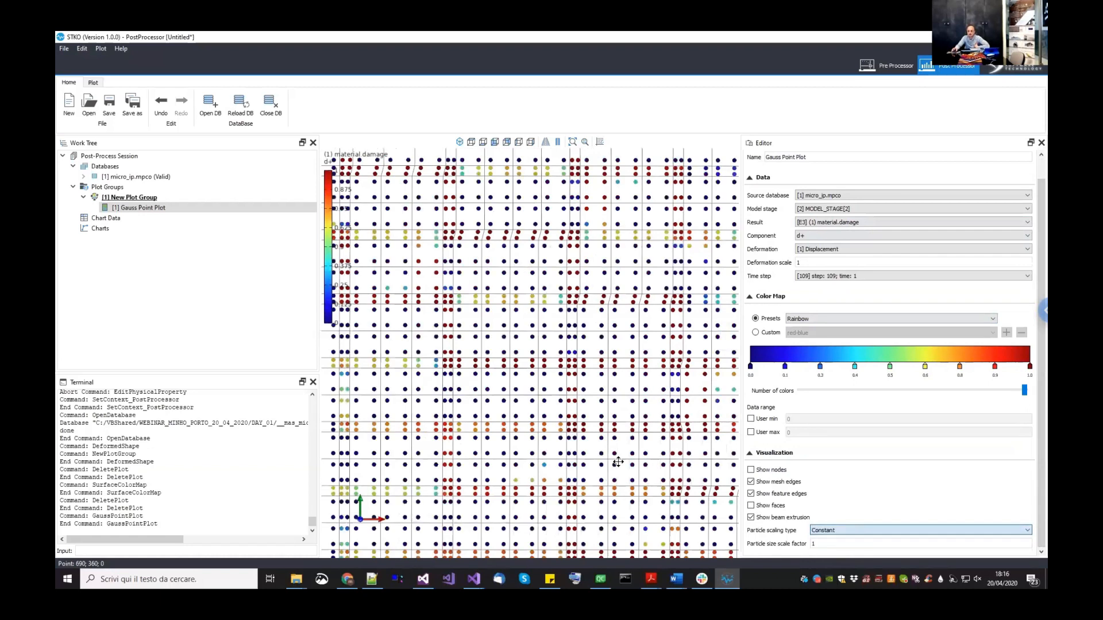
pyautogui.scroll(-7, 618, 456)
pyautogui.scroll(6, 561, 387)
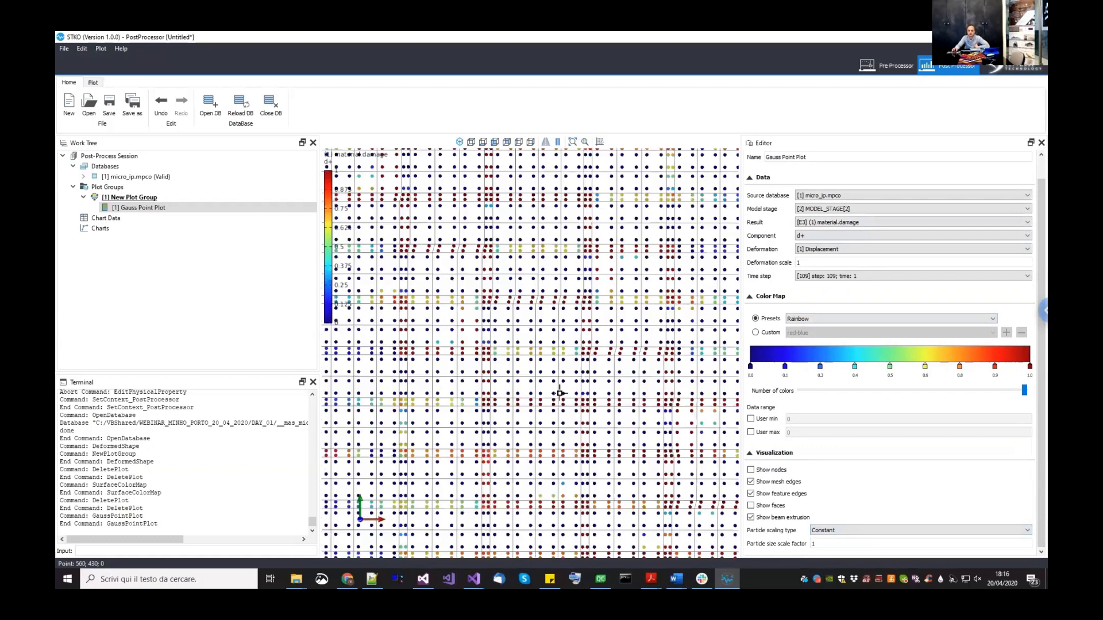
pyautogui.scroll(2, 579, 430)
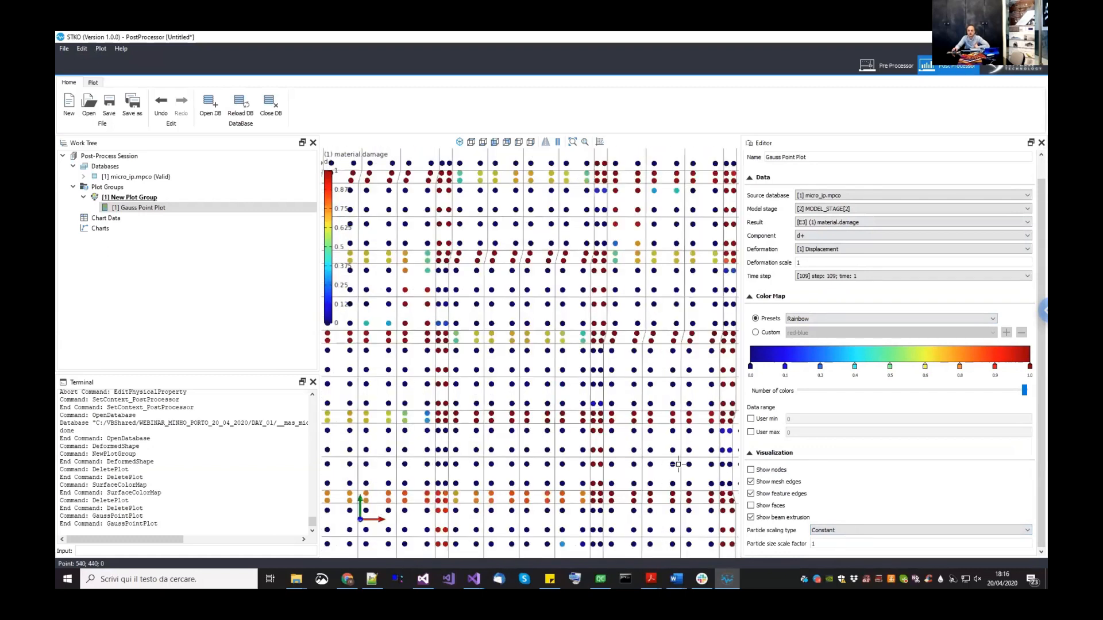
pyautogui.scroll(-3, 576, 459)
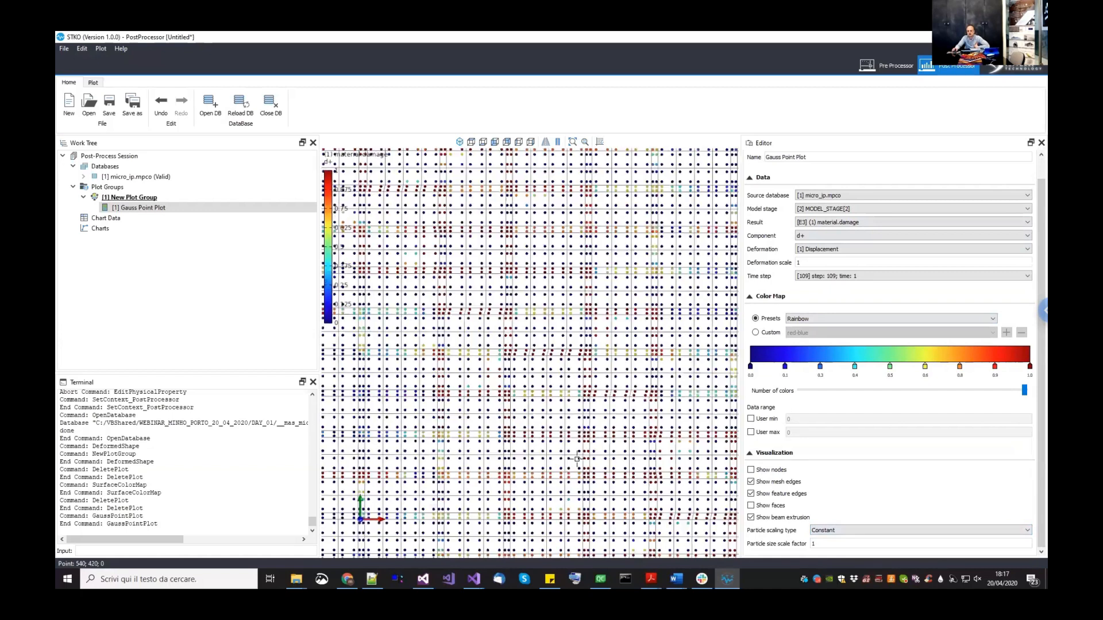
# - Set the particle scaling type to Min size at zero and the particle size scale factor to 3
pyautogui.click(849, 530)
pyautogui.click(844, 553)
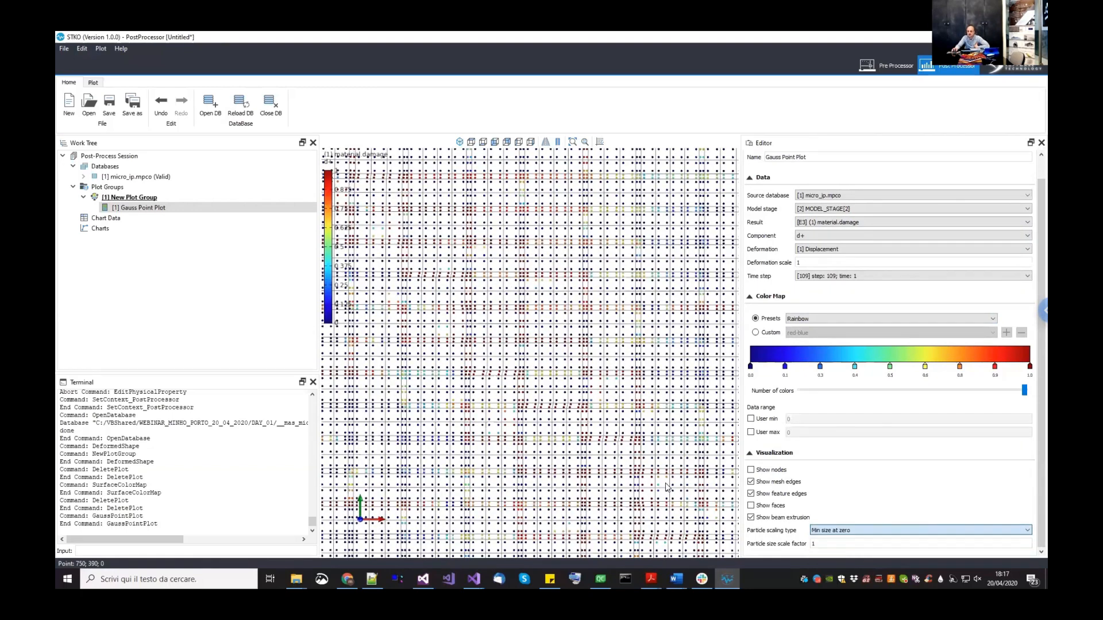
pyautogui.click(819, 543)
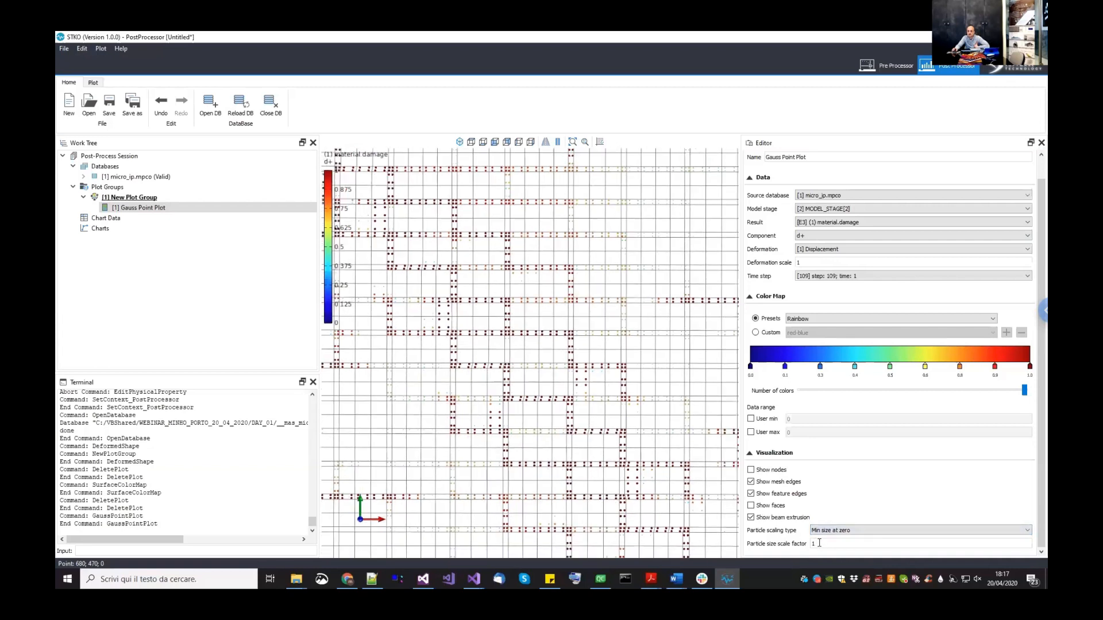
pyautogui.press('BackSpace')
pyautogui.write('3')
pyautogui.press('Return')
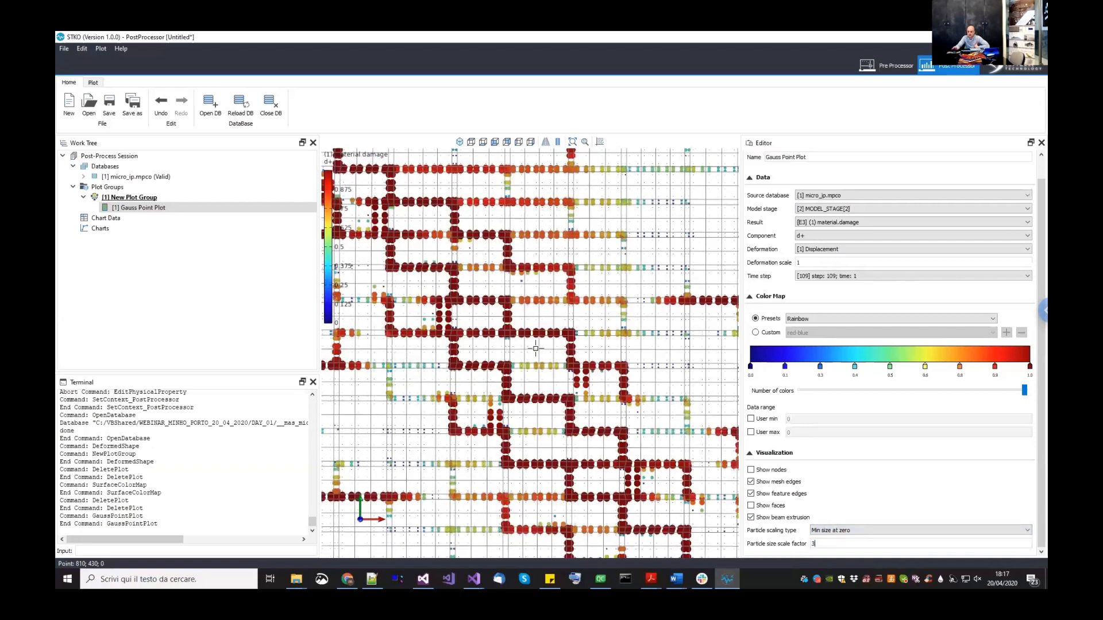
# - Hide the Gauss point plot's mesh edges and examine the enlarged damage points across the wall
pyautogui.scroll(-5, 563, 330)
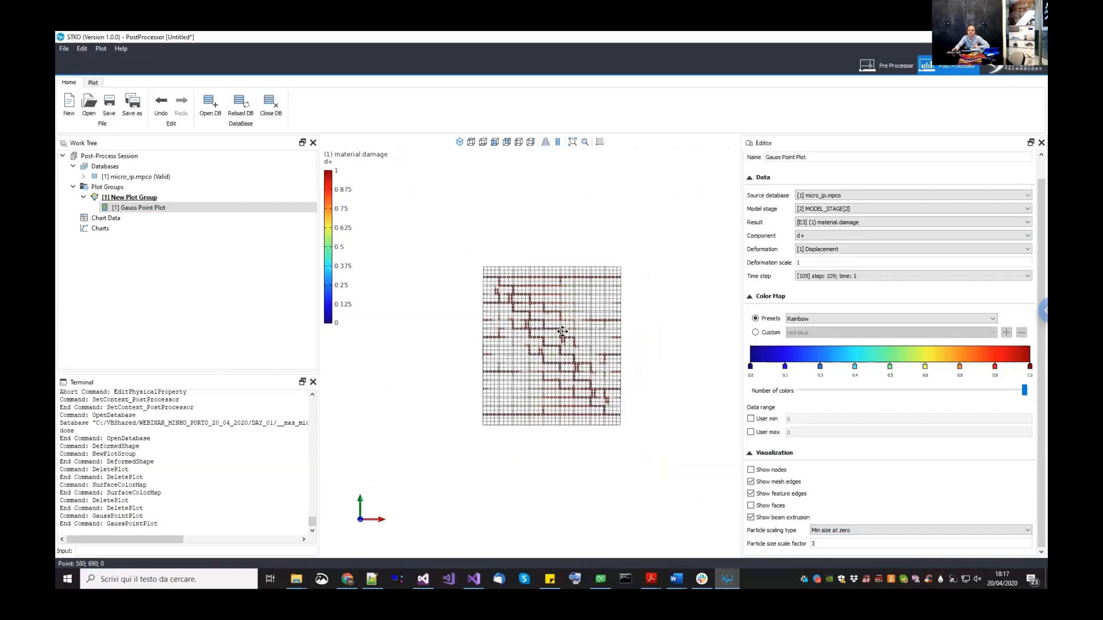
pyautogui.click(785, 483)
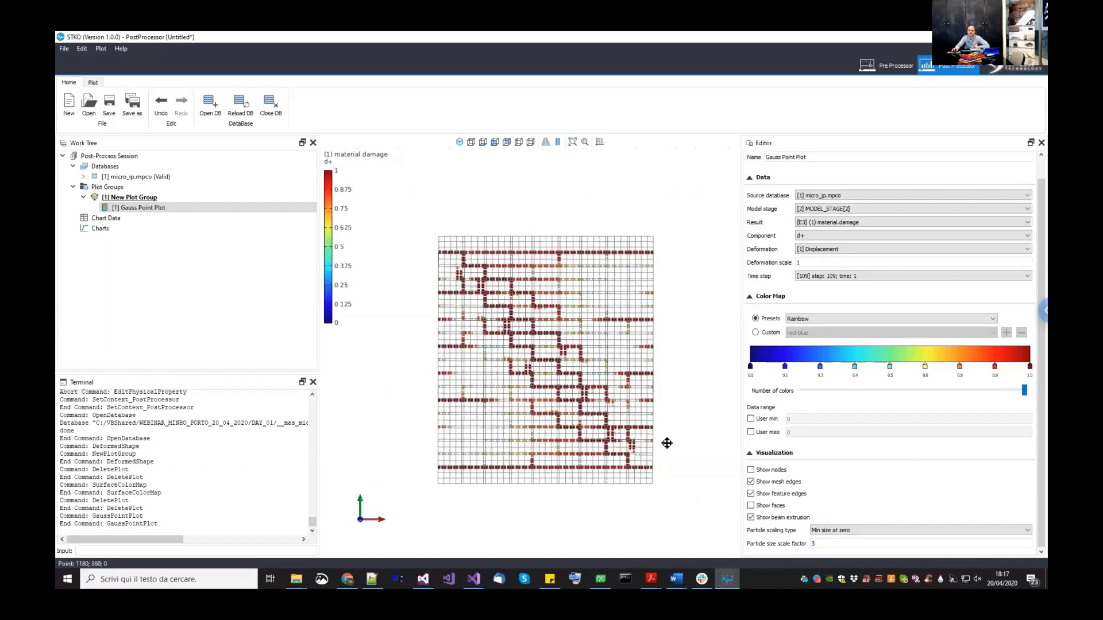
pyautogui.scroll(4, 562, 370)
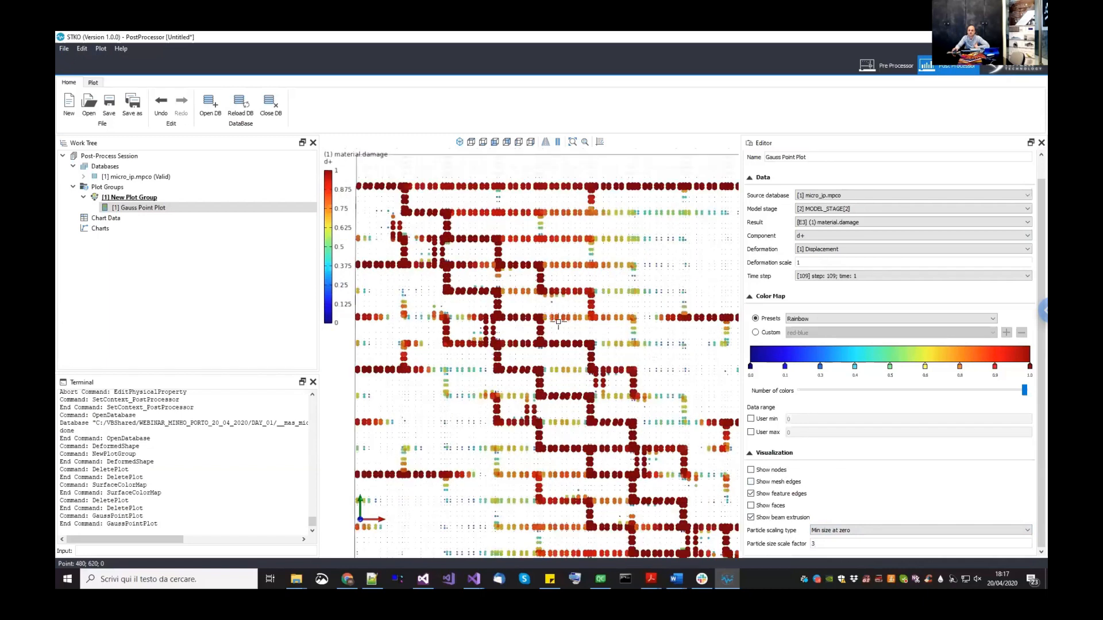
pyautogui.scroll(-4, 590, 319)
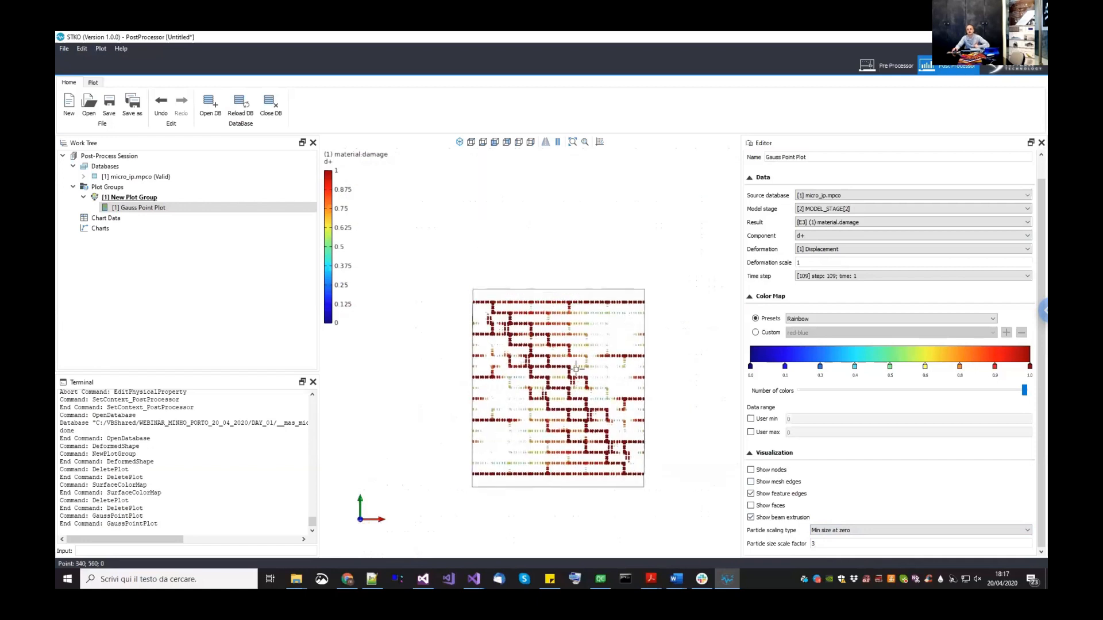
# - Set the Gauss point plot's deformation scale to 20
pyautogui.click(824, 264)
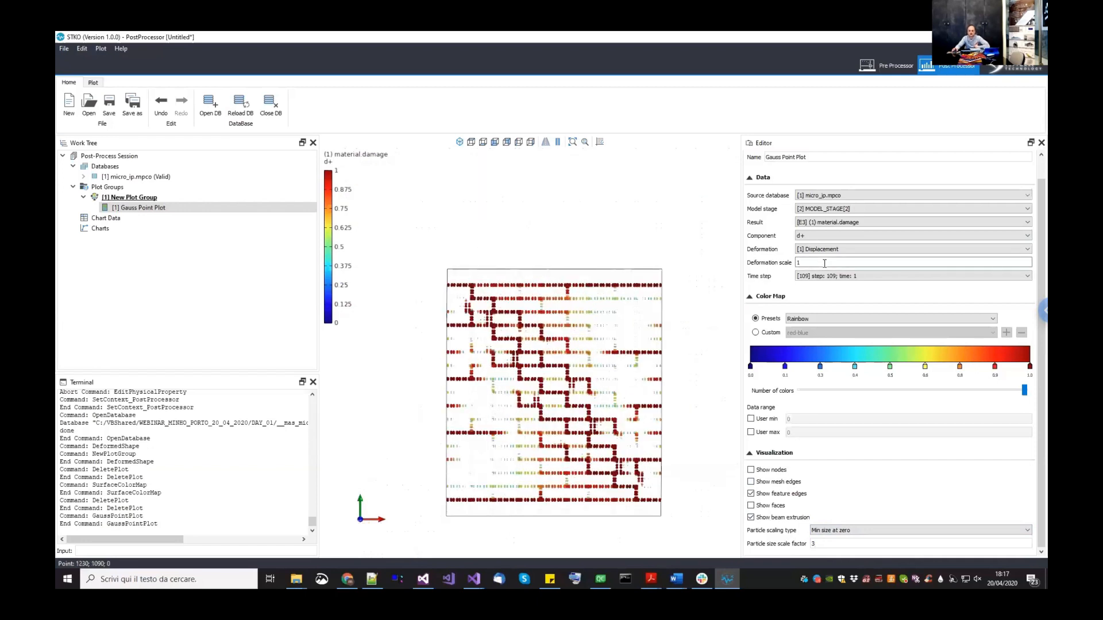
pyautogui.write('0')
pyautogui.press('BackSpace')
pyautogui.press('BackSpace')
pyautogui.write('20')
pyautogui.press('Return')
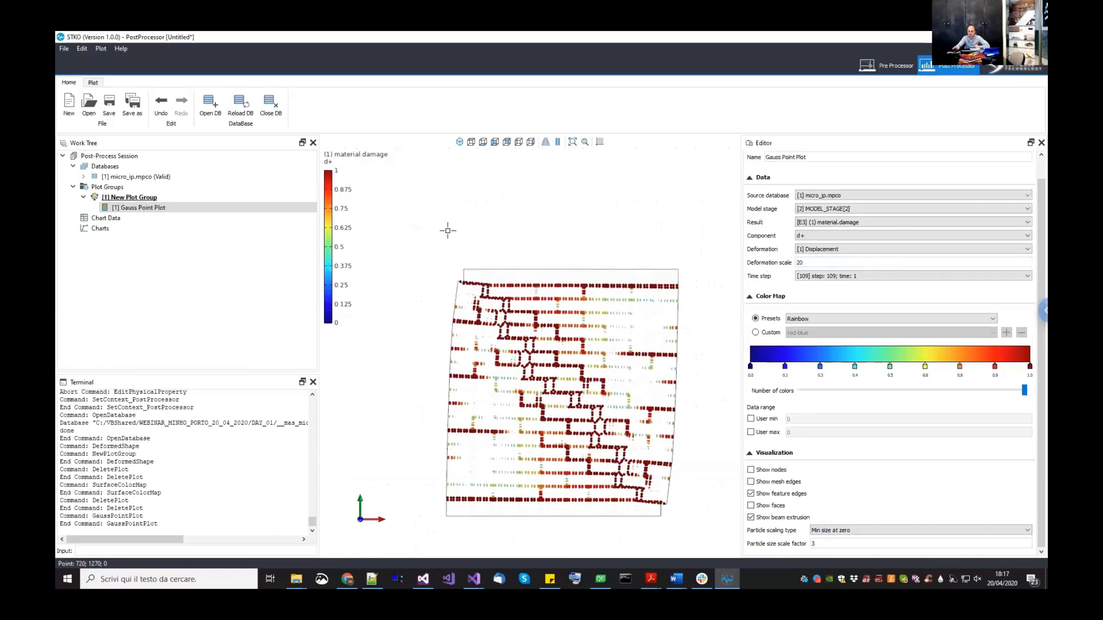
# - Set the plot group's animation delay to 10 ms and play the damage animation through frame 110
pyautogui.click(173, 198)
pyautogui.click(994, 274)
pyautogui.press('BackSpace')
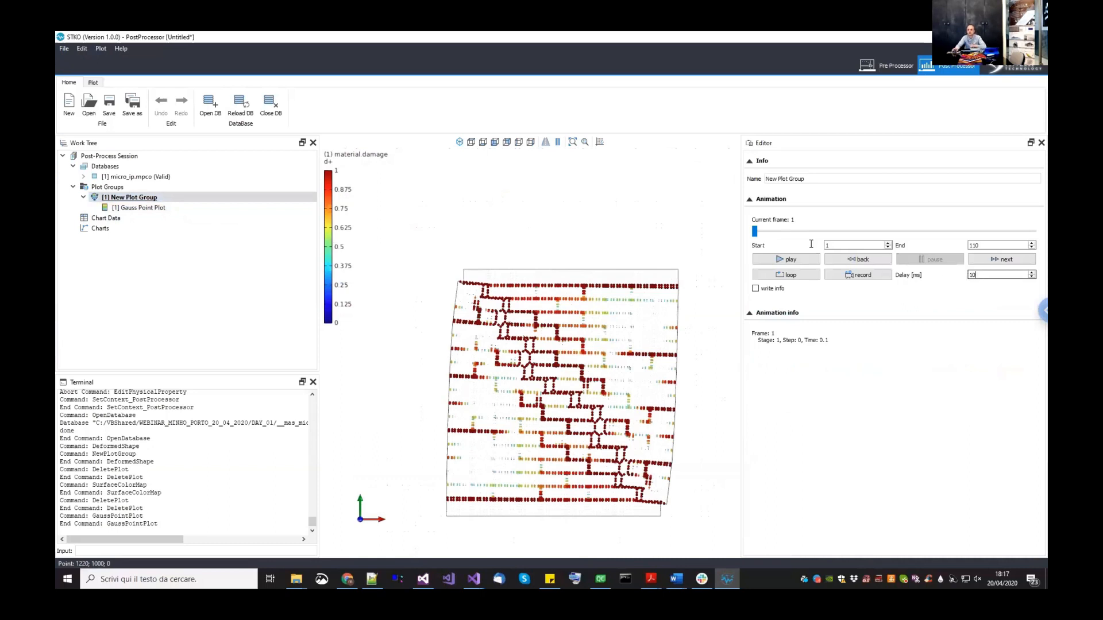
pyautogui.moveTo(753, 232)
pyautogui.mouseDown()
pyautogui.moveTo(938, 235)
pyautogui.moveTo(764, 239)
pyautogui.mouseUp()
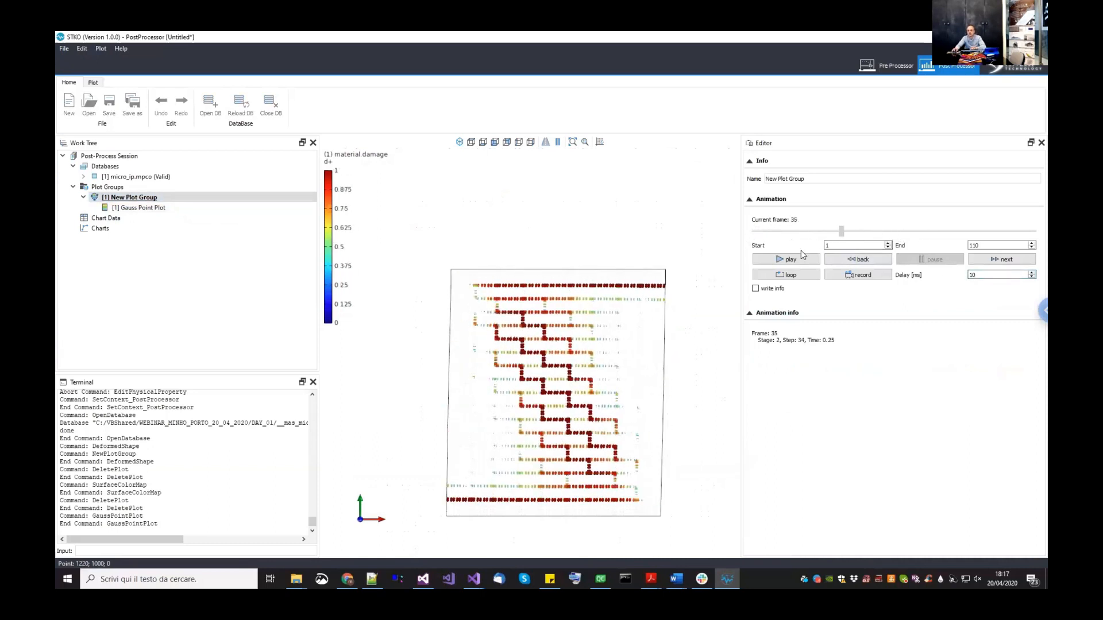
pyautogui.click(789, 259)
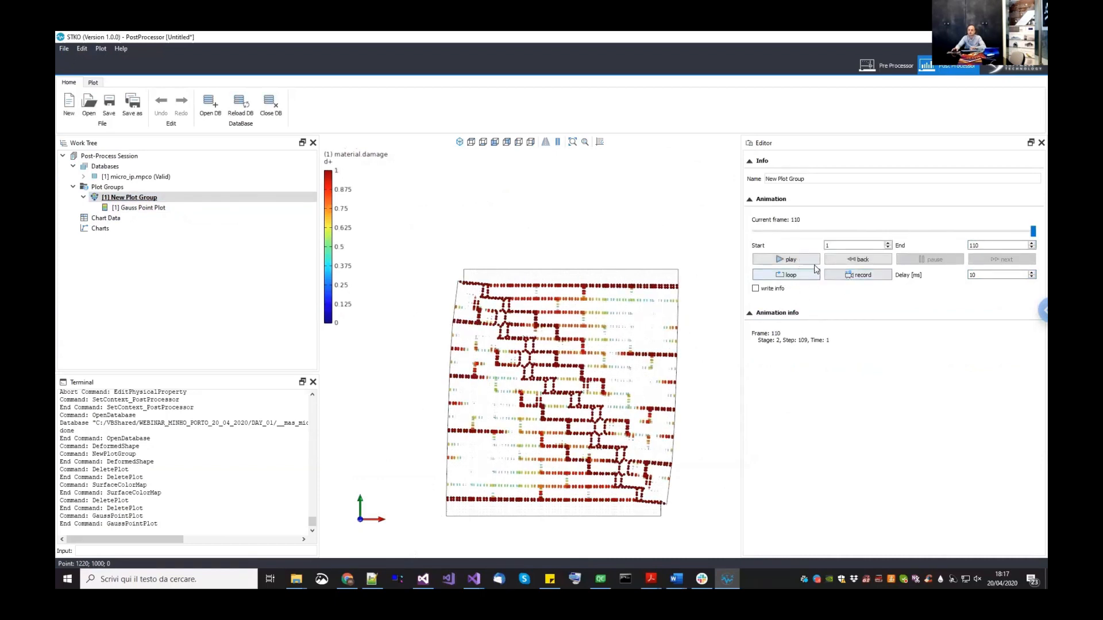
pyautogui.moveTo(614, 369); pyautogui.dragTo(613, 361, button='middle')
pyautogui.scroll(-2, 614, 361)
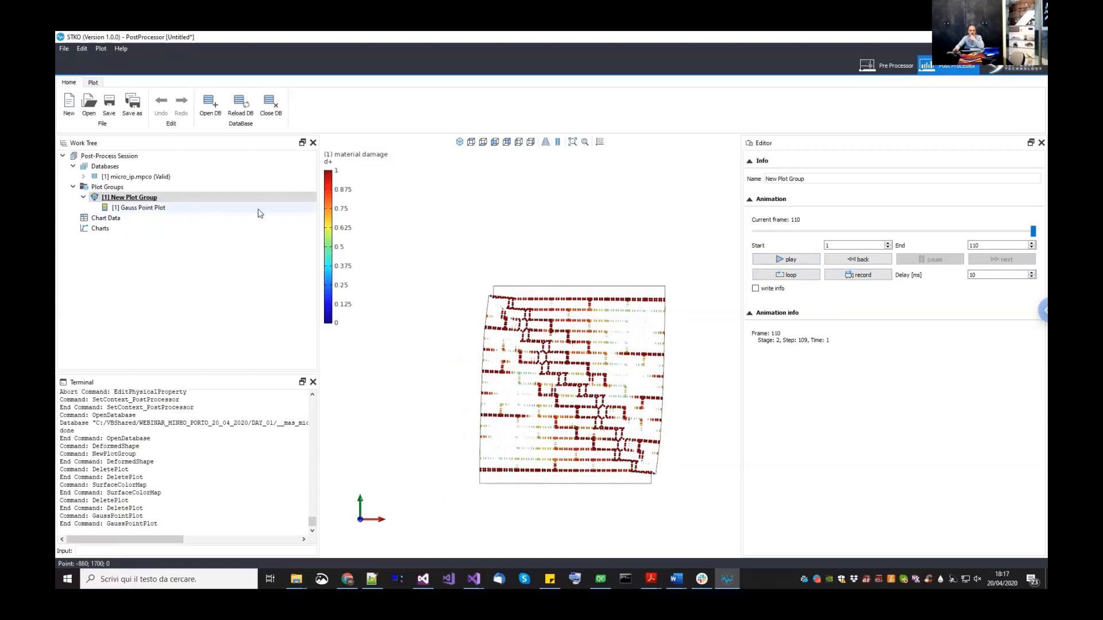
# - Delete the Gauss point plot and add a Surface Color Map plot to the plot group
pyautogui.click(154, 207)
pyautogui.press('Delete')
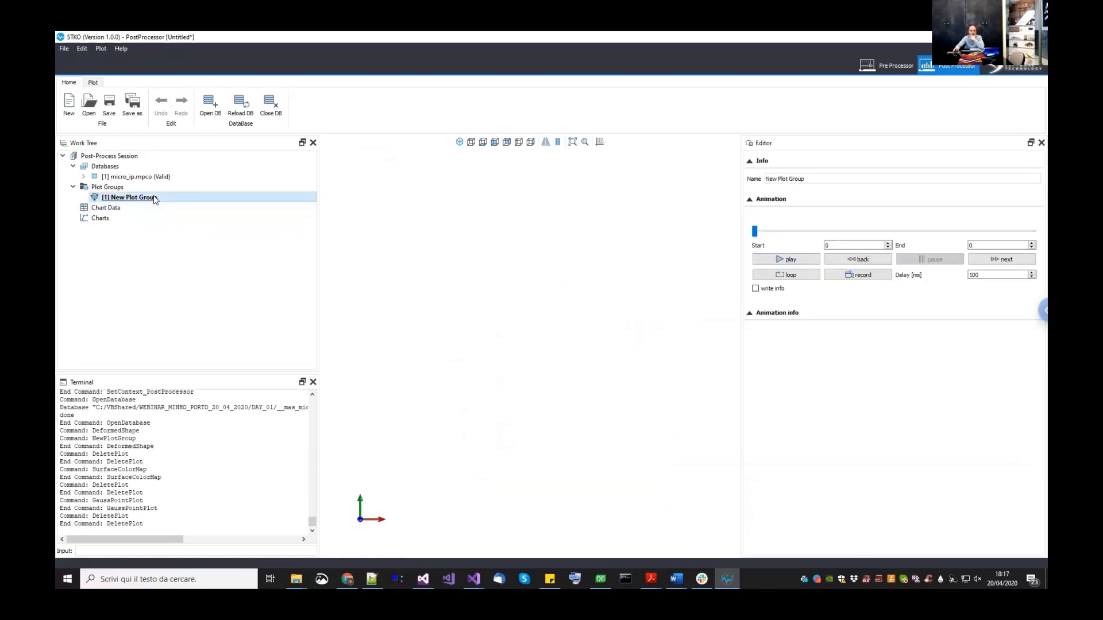
pyautogui.rightClick(154, 198)
pyautogui.click(188, 232)
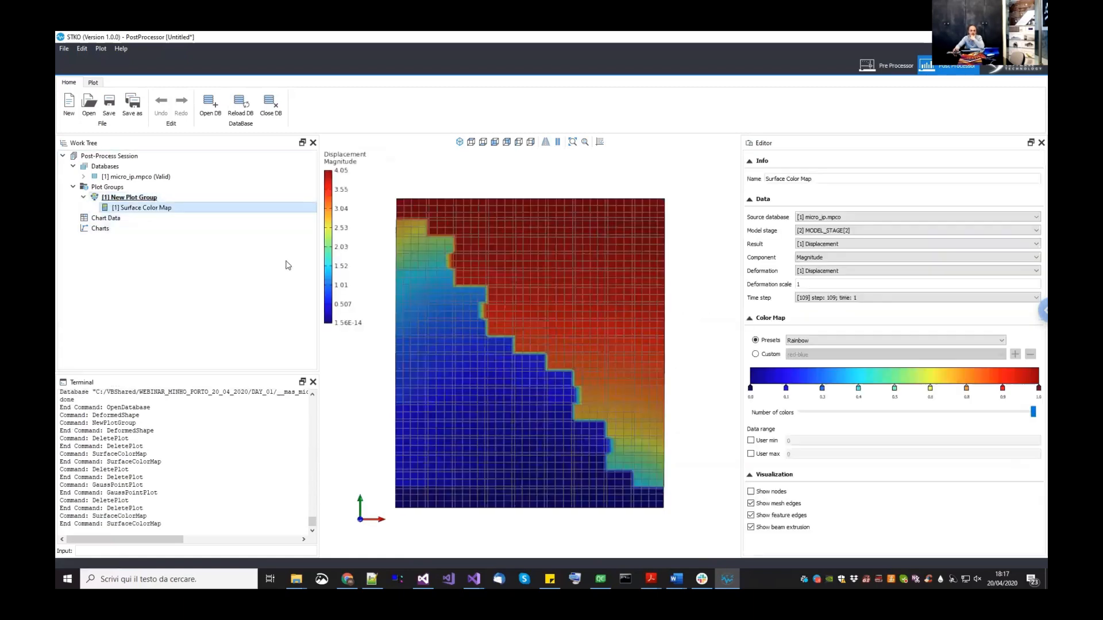
# - Select the wall's top-left corner node and start a chart data extraction for results on nodes
pyautogui.scroll(5, 403, 238)
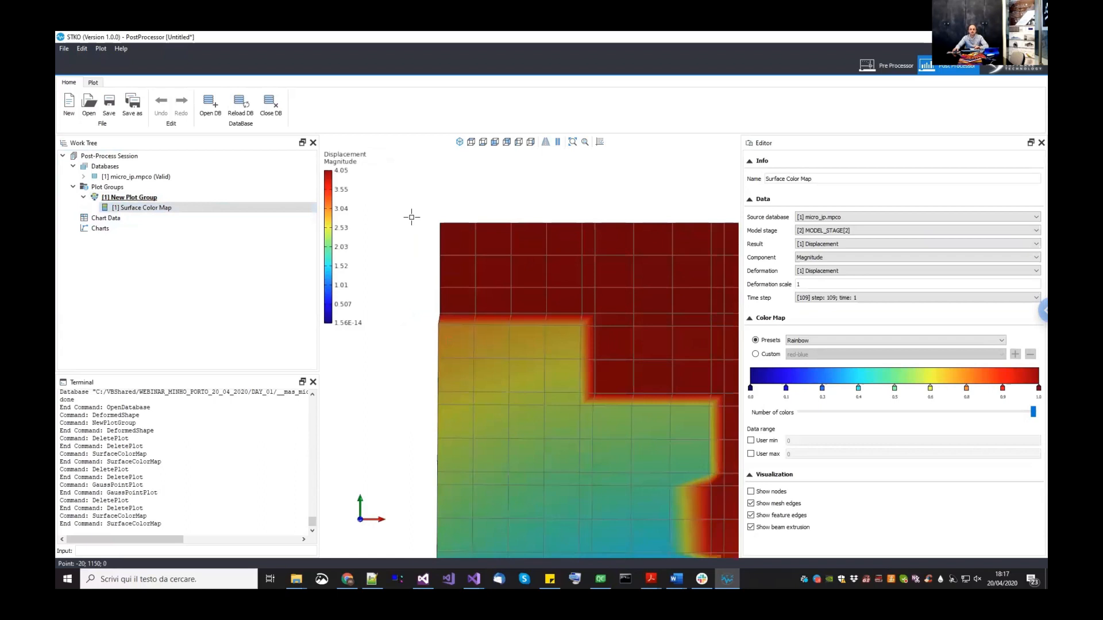
pyautogui.scroll(-5, 441, 241)
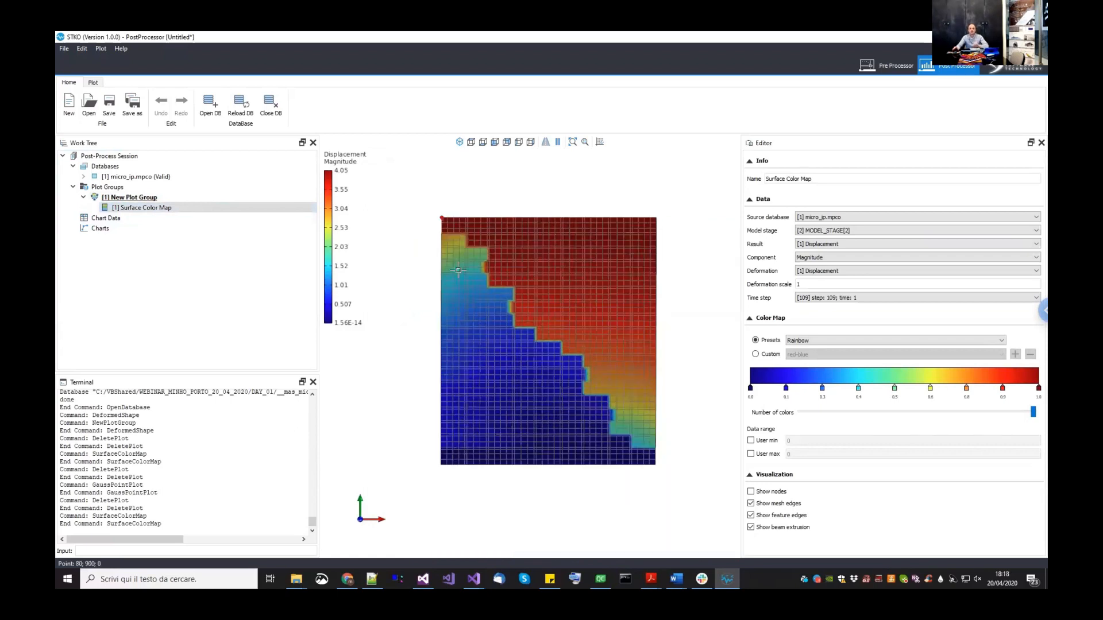
pyautogui.rightClick(126, 221)
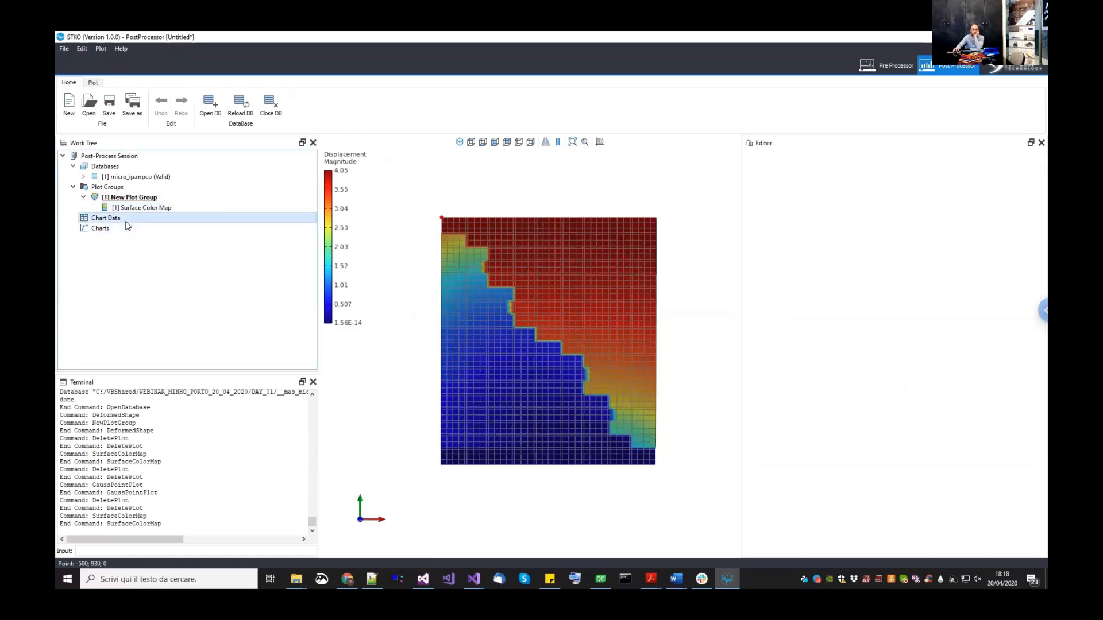
pyautogui.click(137, 229)
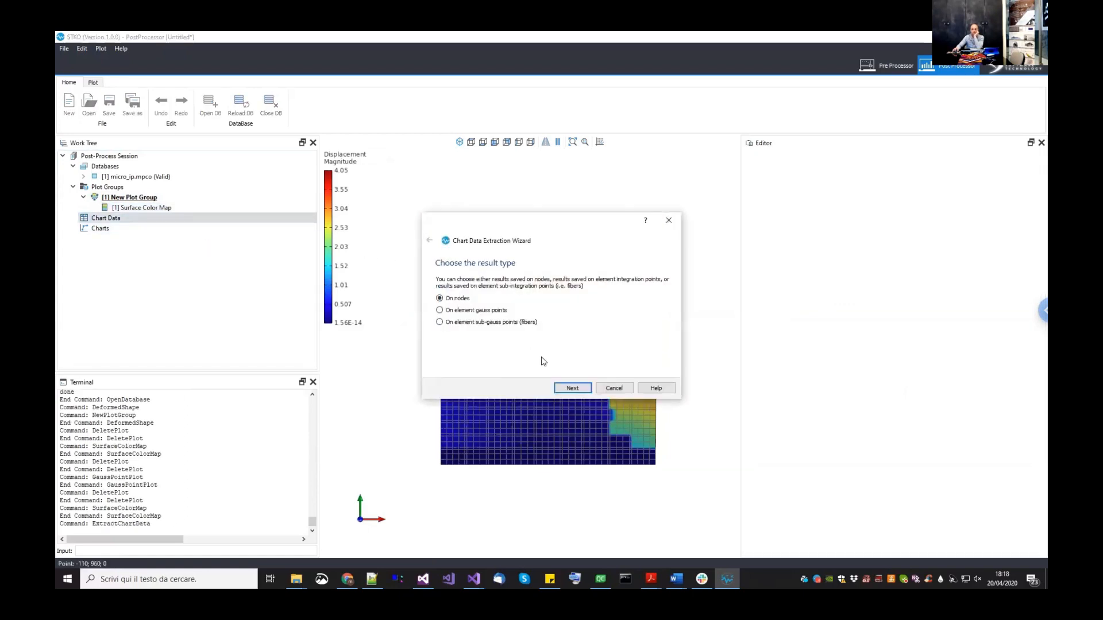
pyautogui.click(587, 391)
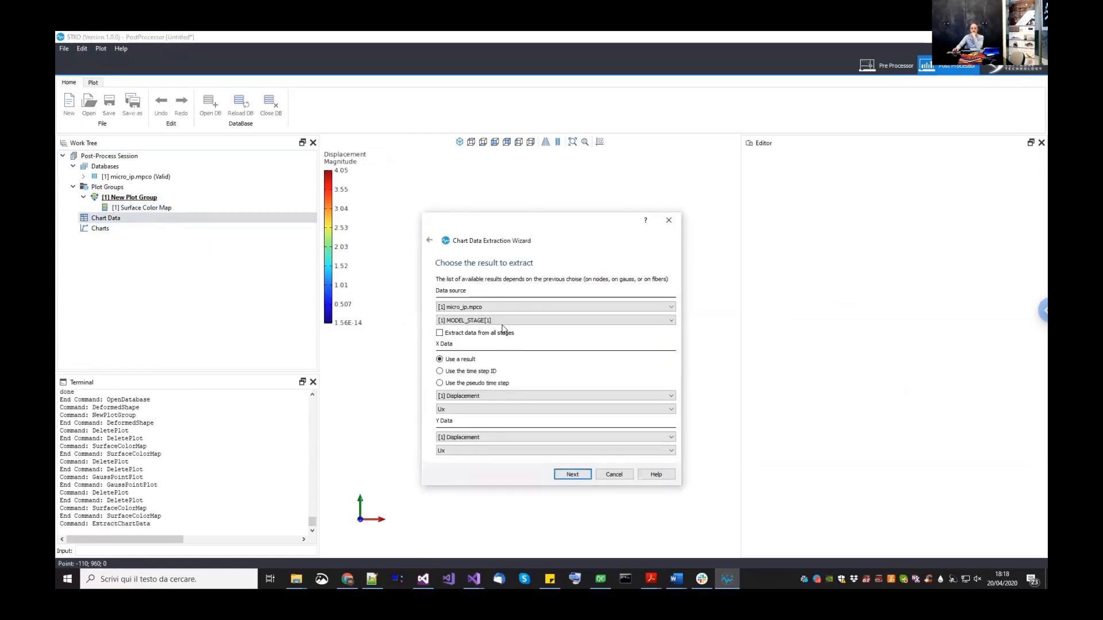
# - Use MODEL_STAGE[2] as the data source, with Displacement Ux as X data and Reaction Force RFx as Y data
pyautogui.click(503, 320)
pyautogui.click(501, 334)
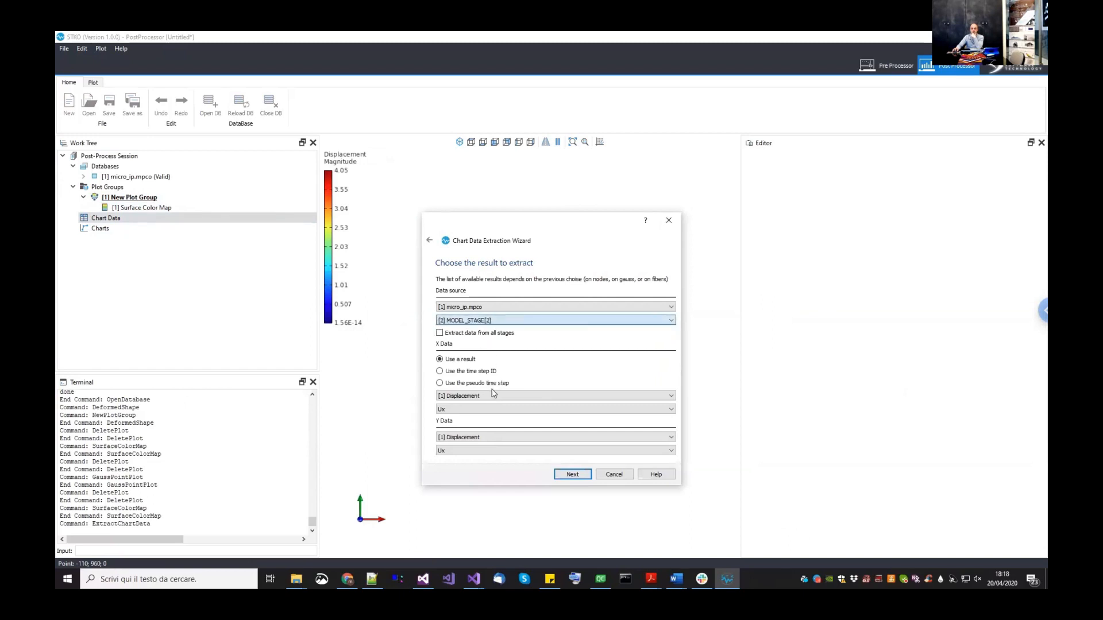
pyautogui.click(484, 437)
pyautogui.click(483, 458)
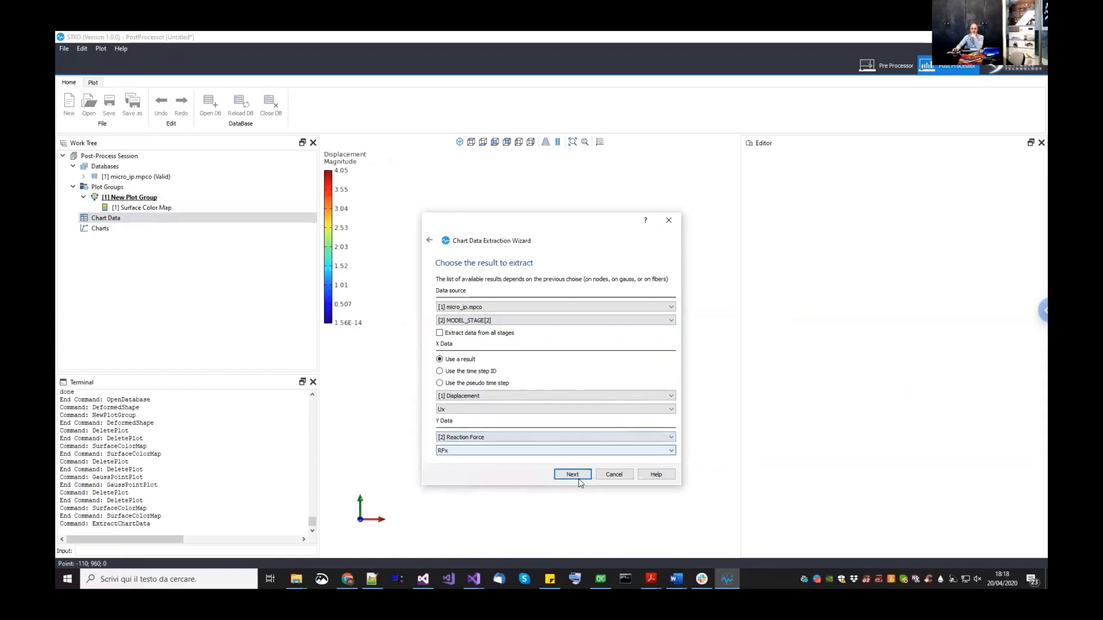
# - Extract the selected node's data under the base name F-U micro, creating a chart
pyautogui.click(574, 476)
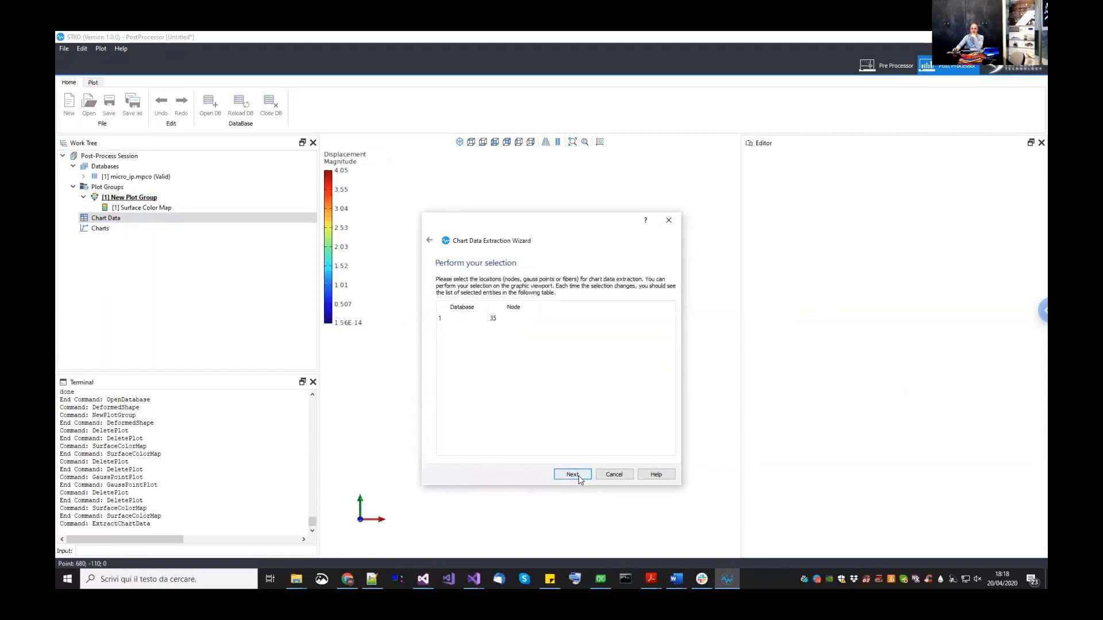
pyautogui.click(574, 476)
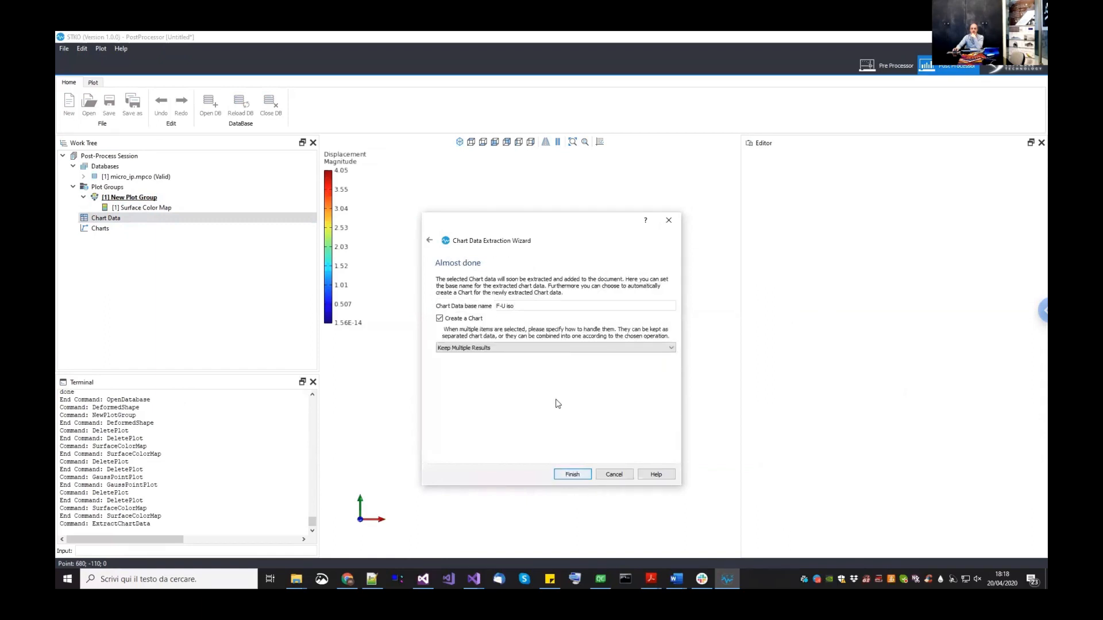
pyautogui.press('BackSpace')
pyautogui.press('BackSpace')
pyautogui.press('Return')
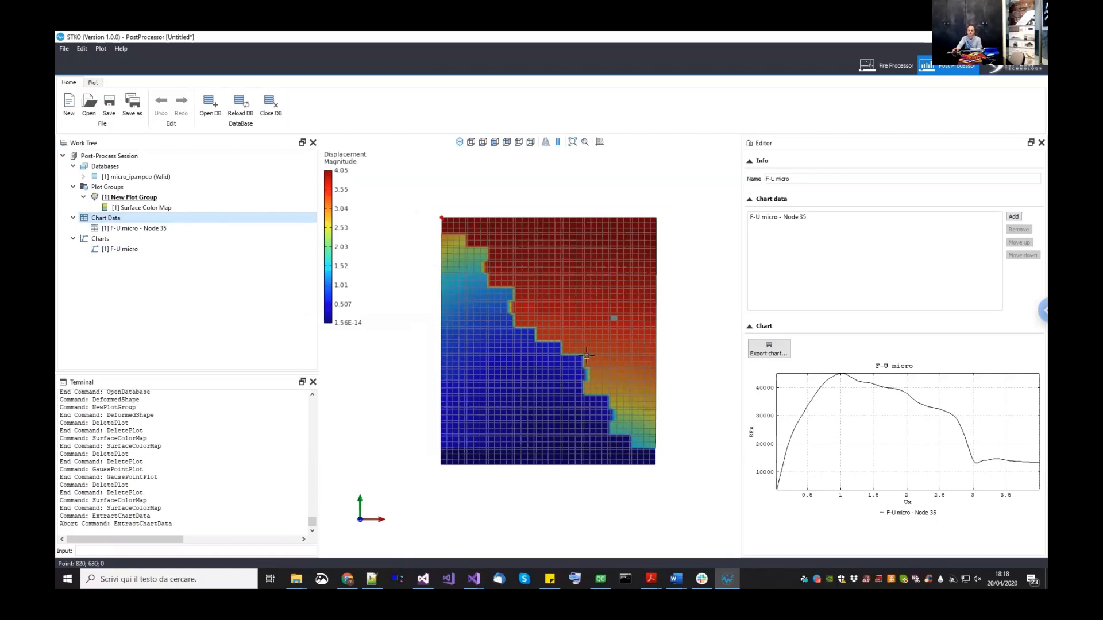
pyautogui.moveTo(586, 355); pyautogui.dragTo(574, 358, button='middle')
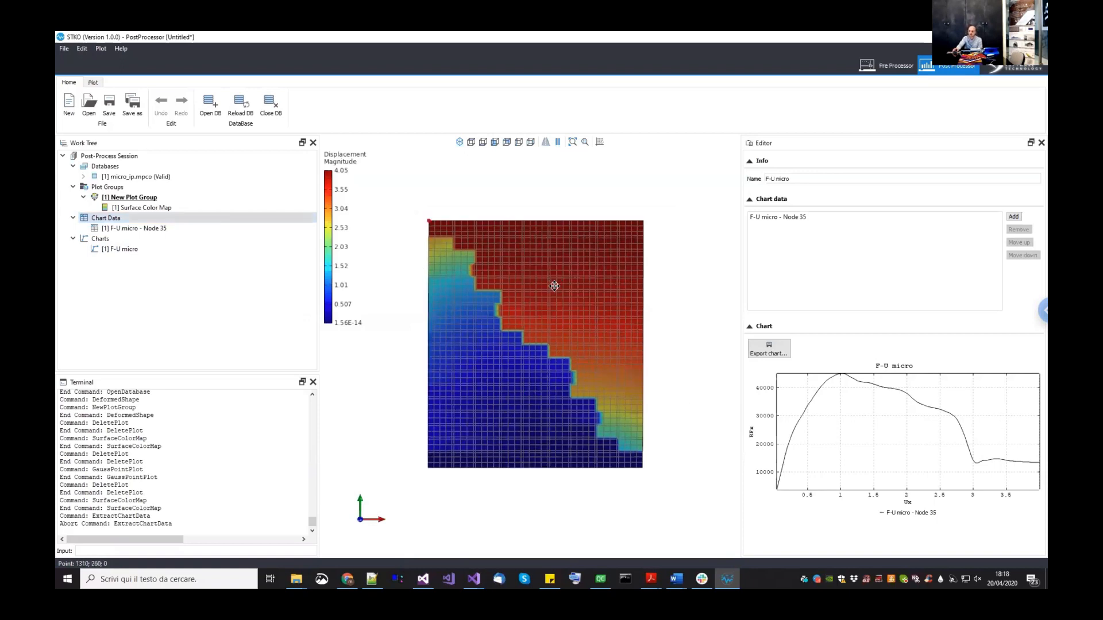
pyautogui.scroll(-2, 554, 286)
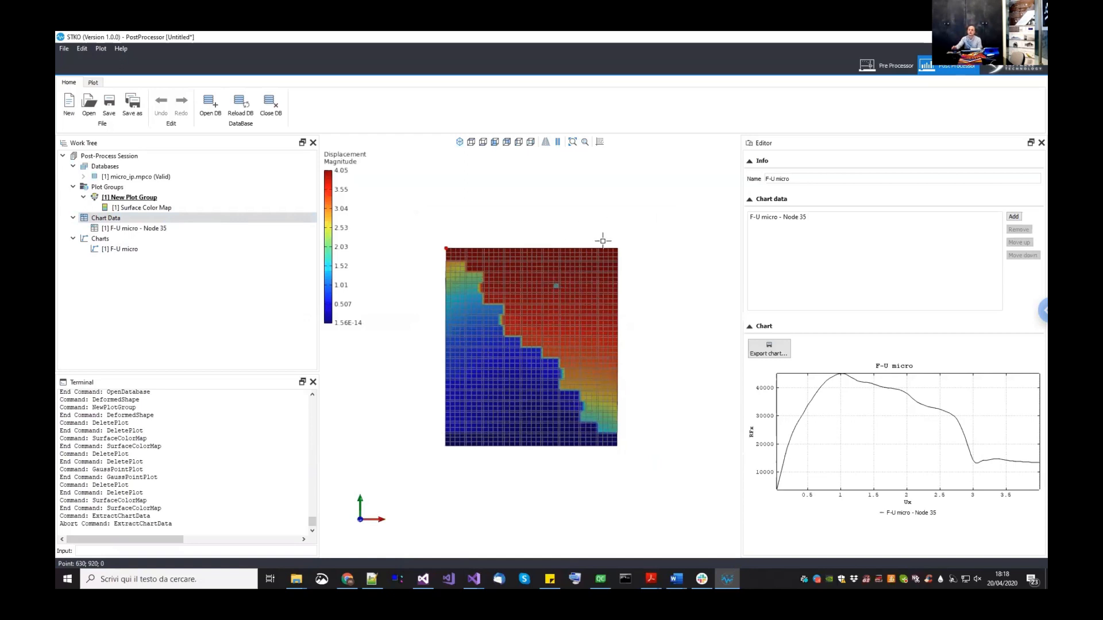
pyautogui.moveTo(606, 225); pyautogui.dragTo(602, 241, button='middle')
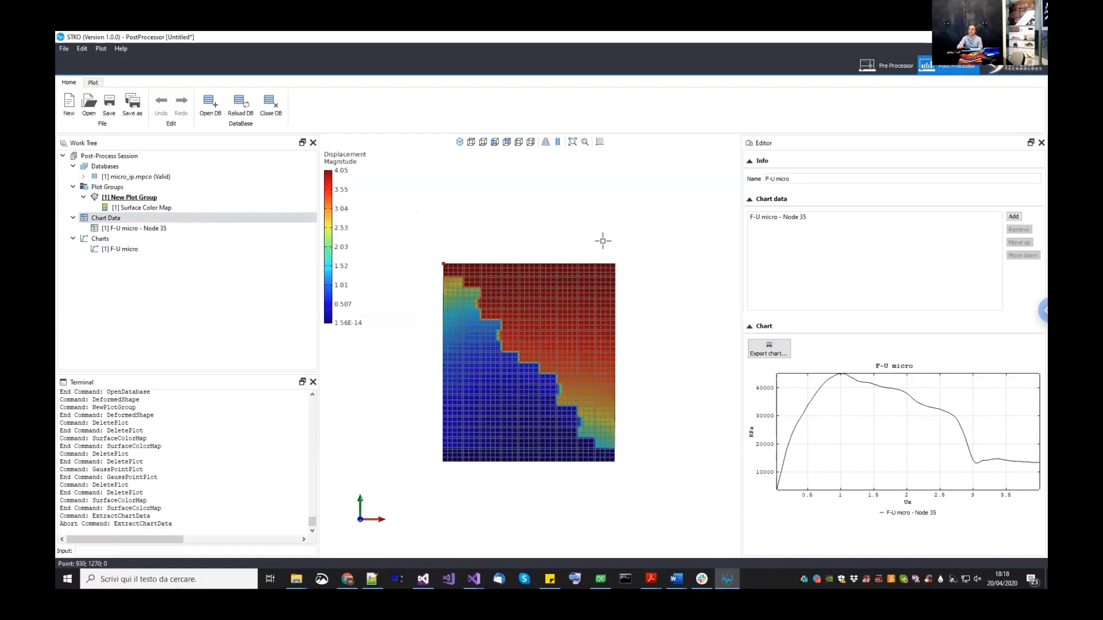
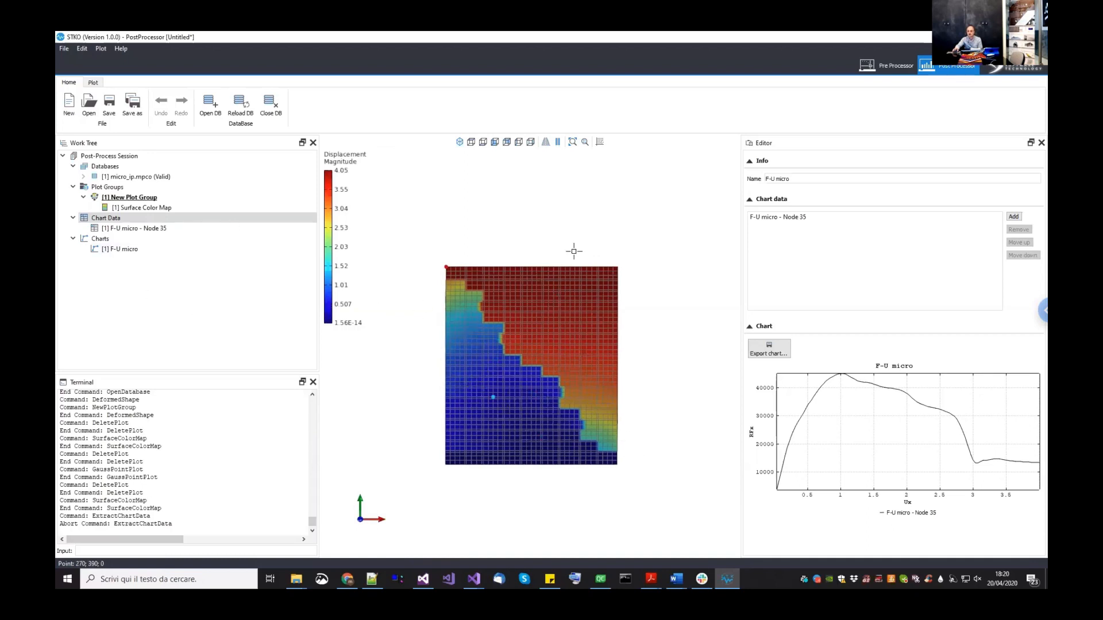
# - Switch to the pre-processor's geometry context and save the micro_ip document
pyautogui.click(871, 71)
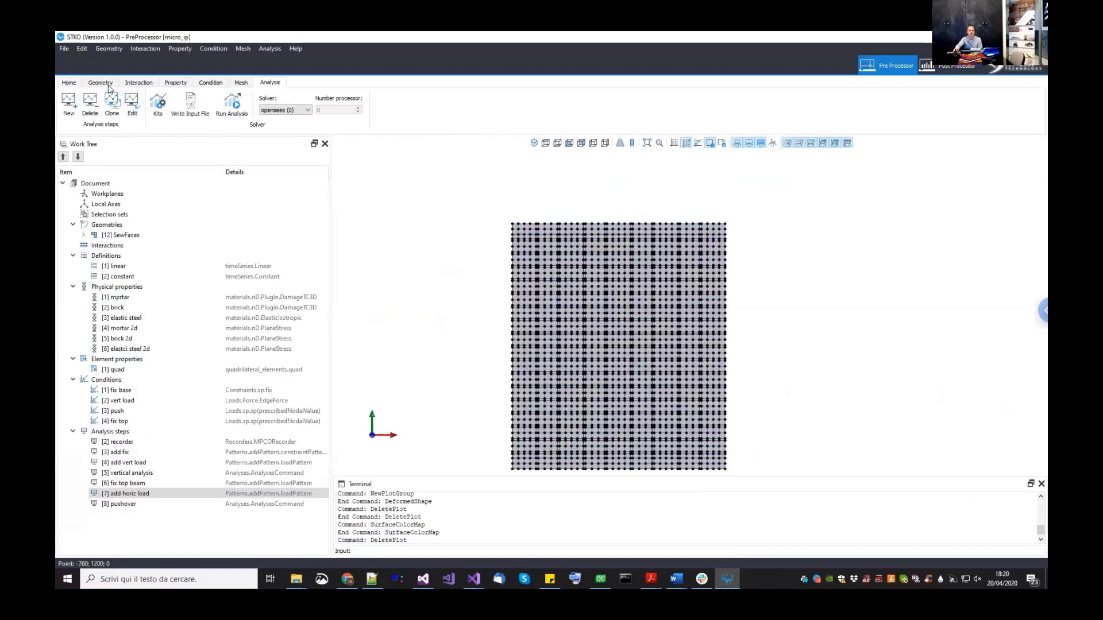
pyautogui.click(101, 83)
pyautogui.click(65, 48)
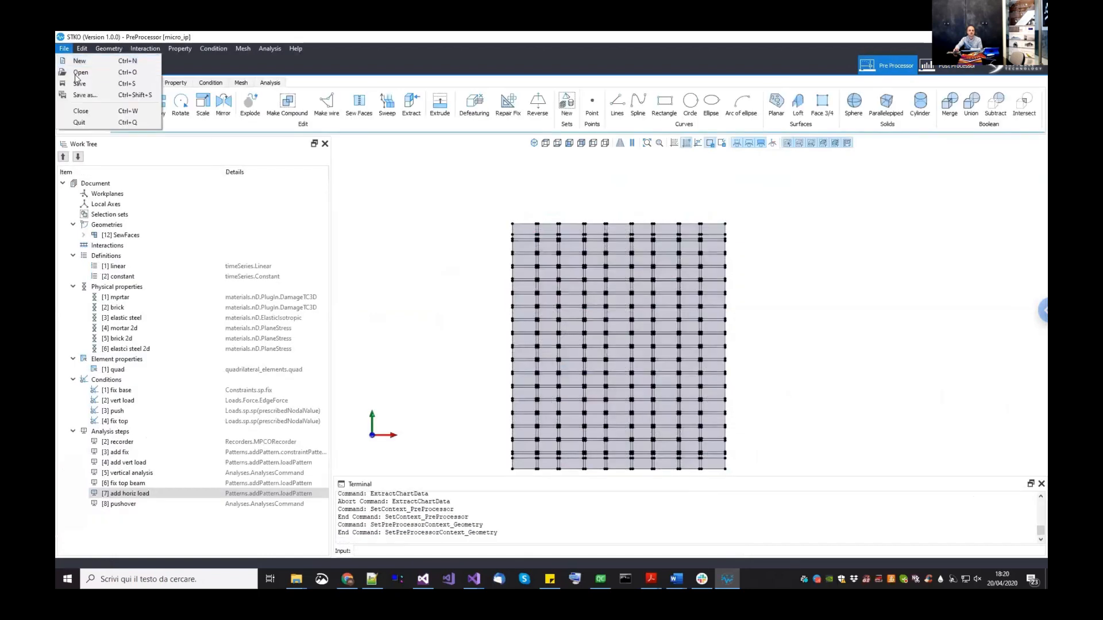
pyautogui.click(70, 84)
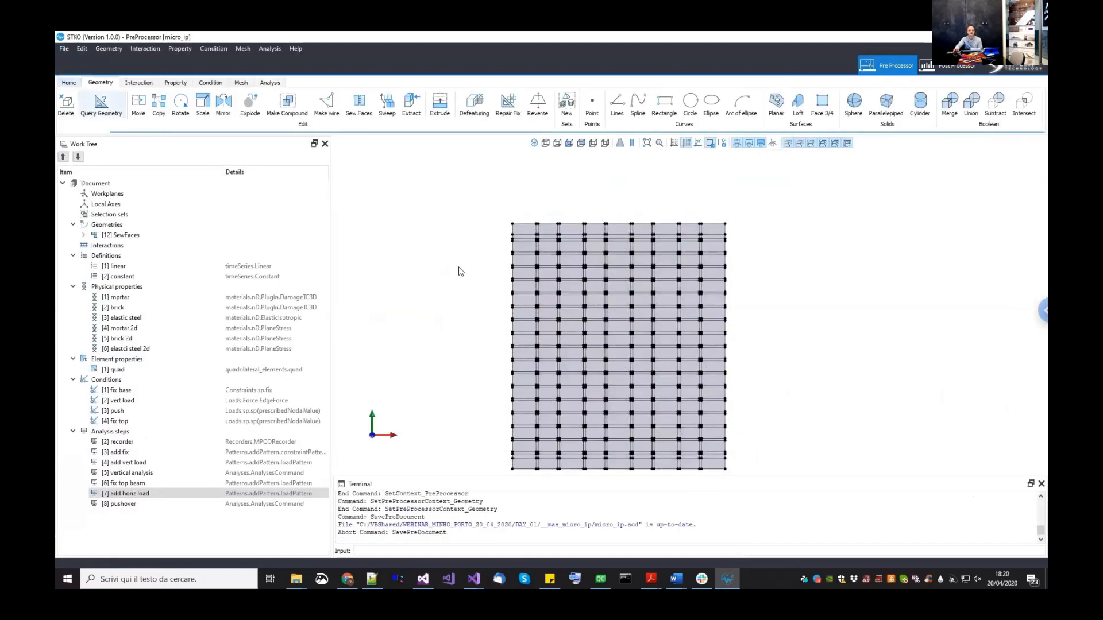
pyautogui.click(665, 333)
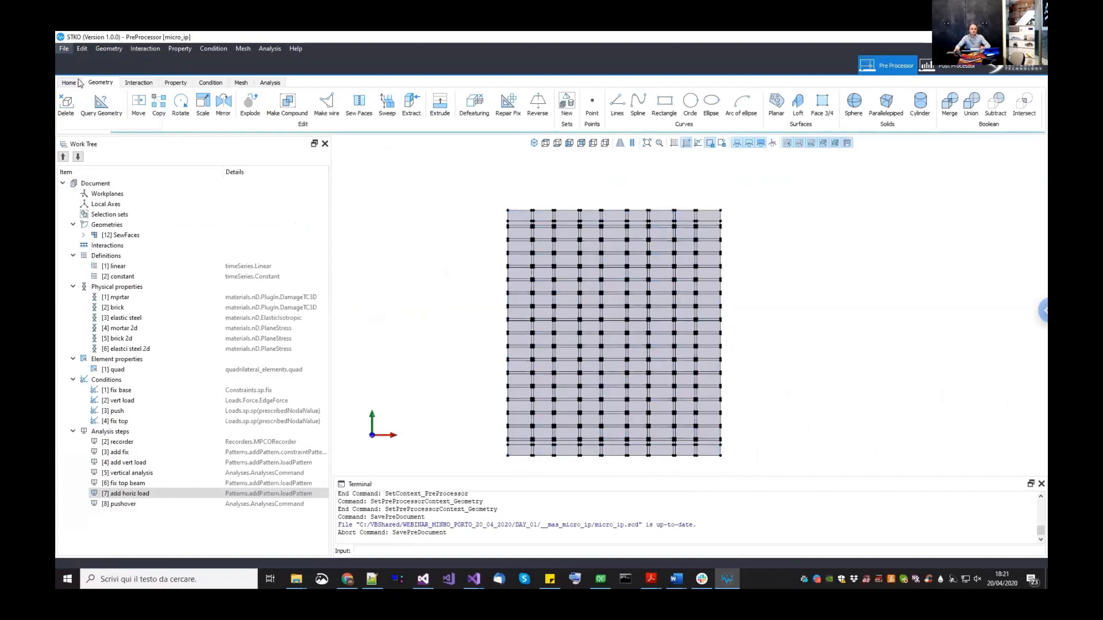
pyautogui.click(64, 48)
pyautogui.click(80, 82)
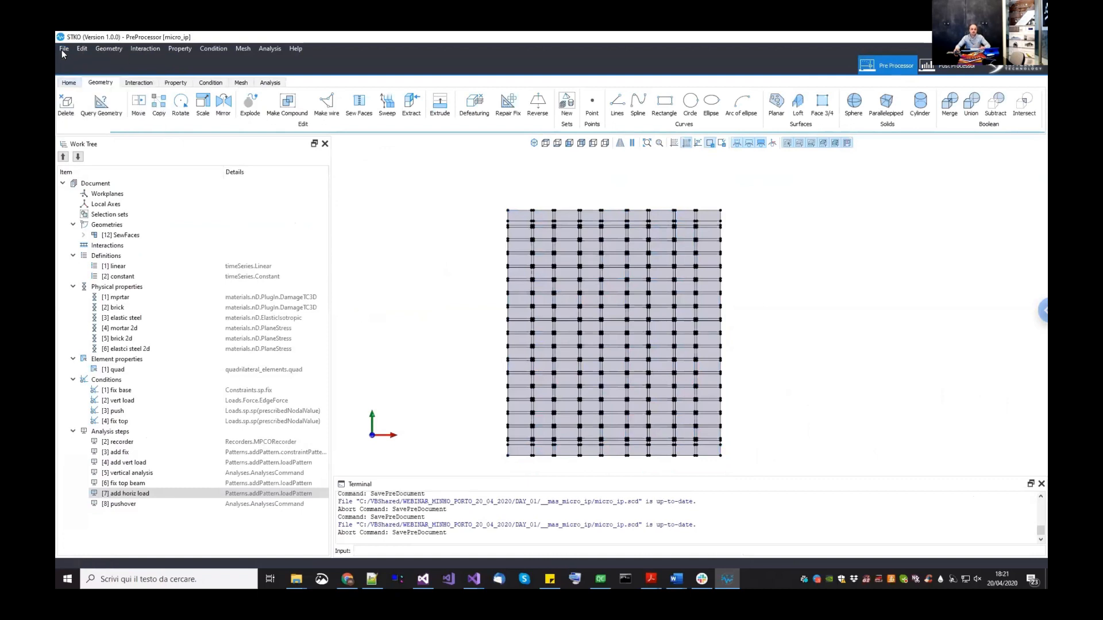
# - Save a copy of the document as macro_iso in the __mas_micro_ip folder
pyautogui.click(64, 48)
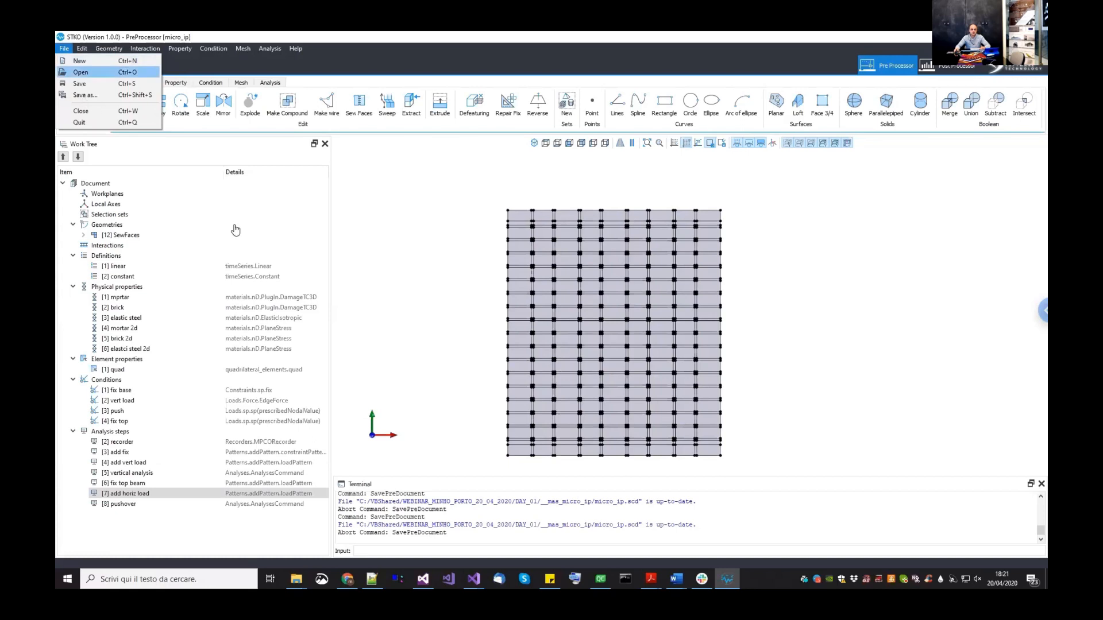
pyautogui.click(85, 95)
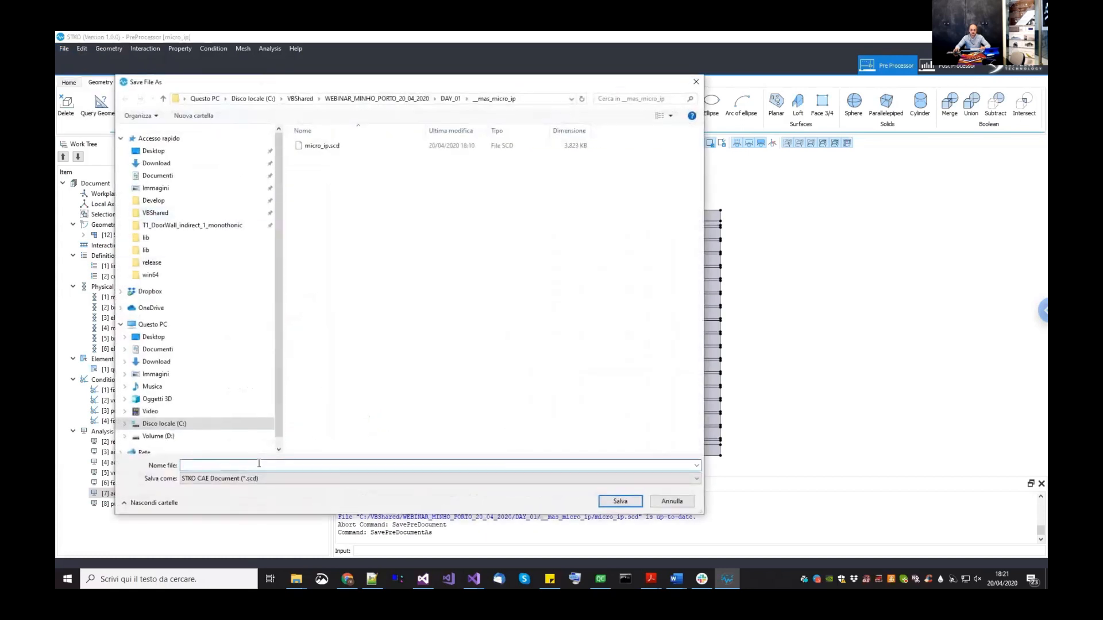
pyautogui.write('mcaro_')
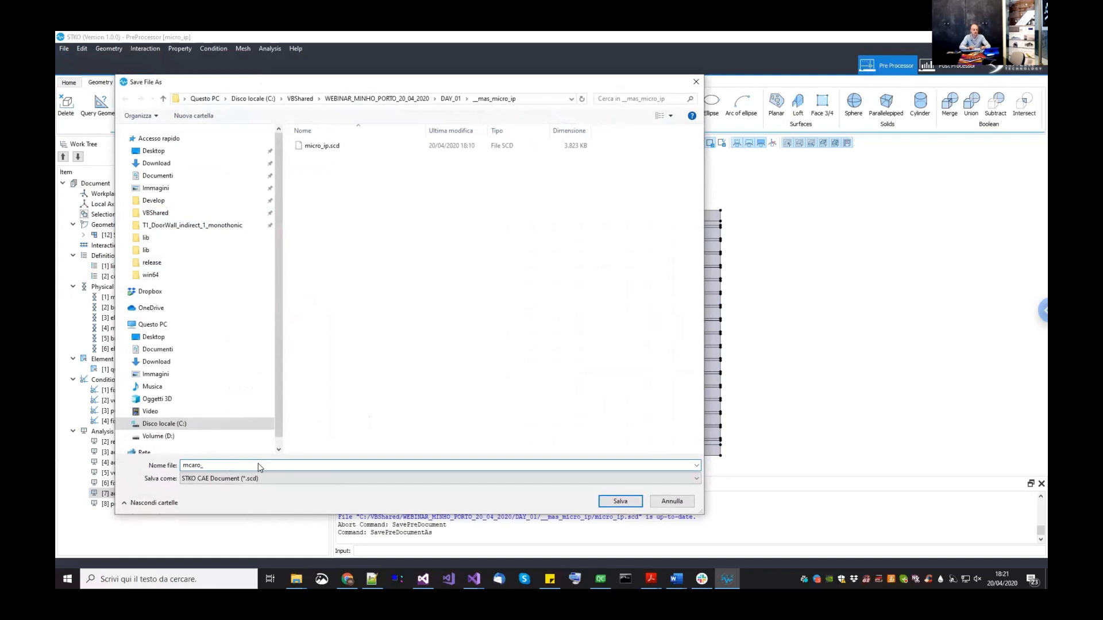
pyautogui.press('BackSpace')
pyautogui.press('BackSpace')
pyautogui.press('BackSpace')
pyautogui.press('BackSpace')
pyautogui.press('BackSpace')
pyautogui.write('a')
pyautogui.write('cro')
pyautogui.write('_')
pyautogui.write('ip')
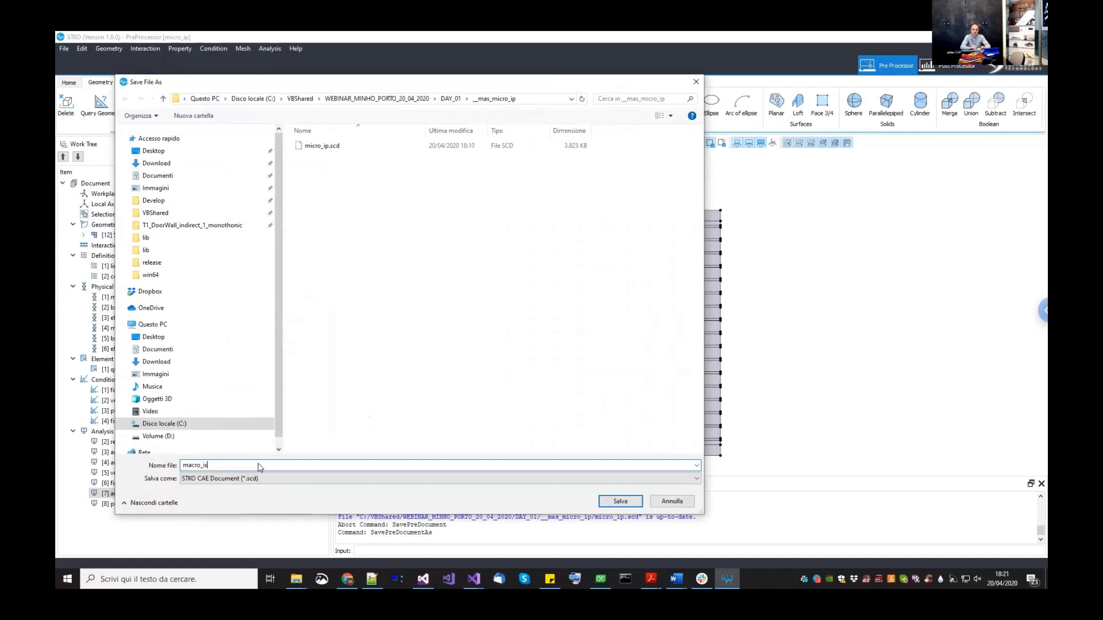
pyautogui.write('o')
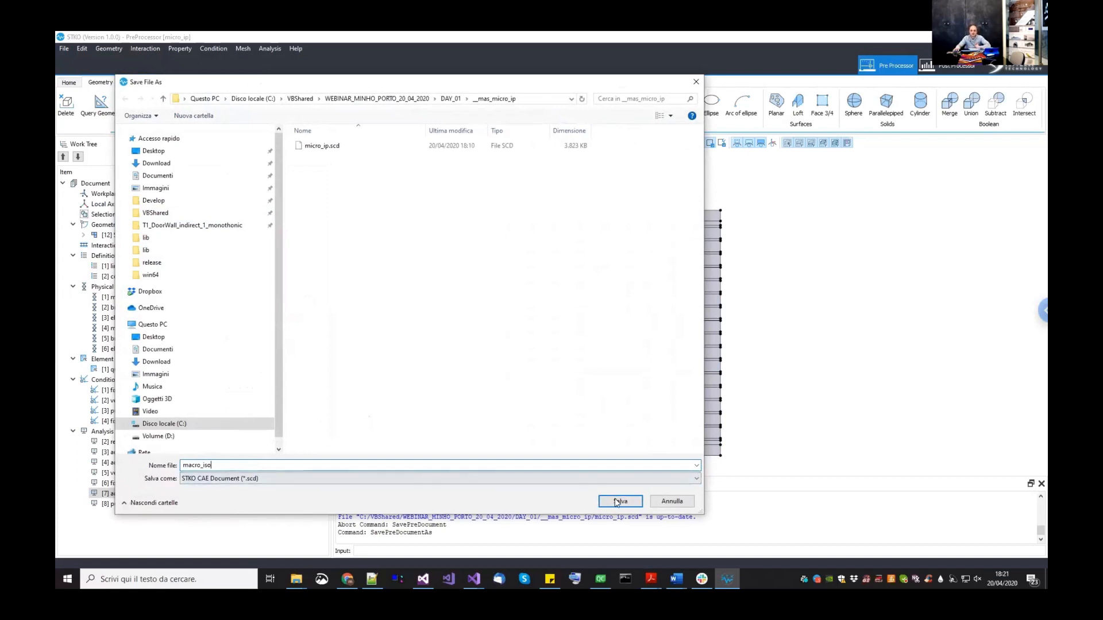
pyautogui.click(616, 501)
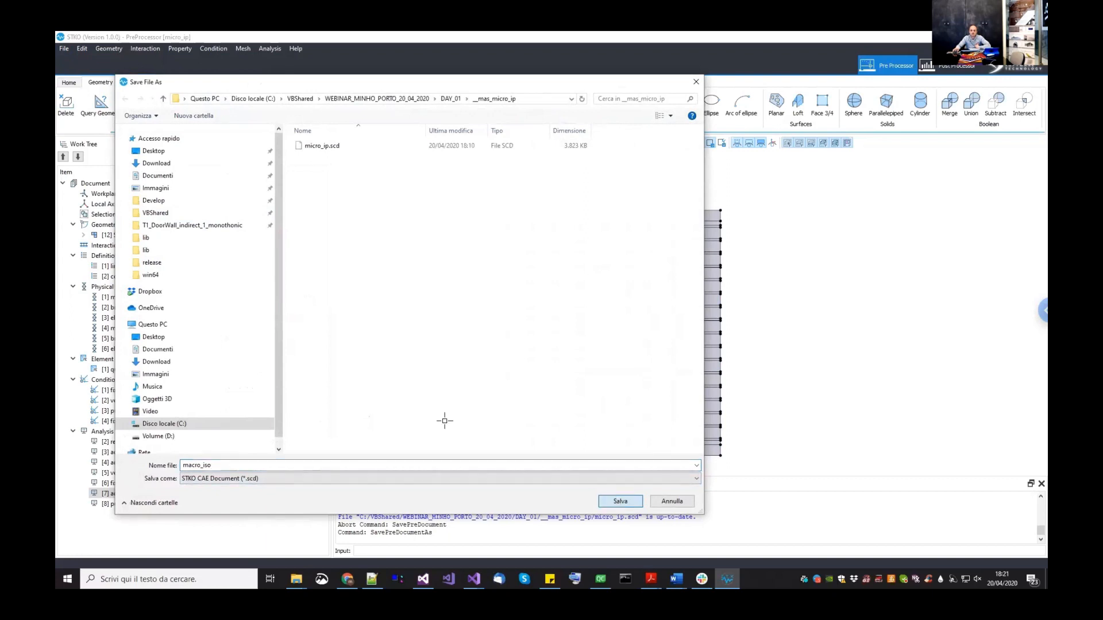
pyautogui.moveTo(823, 315); pyautogui.dragTo(803, 305, button='middle')
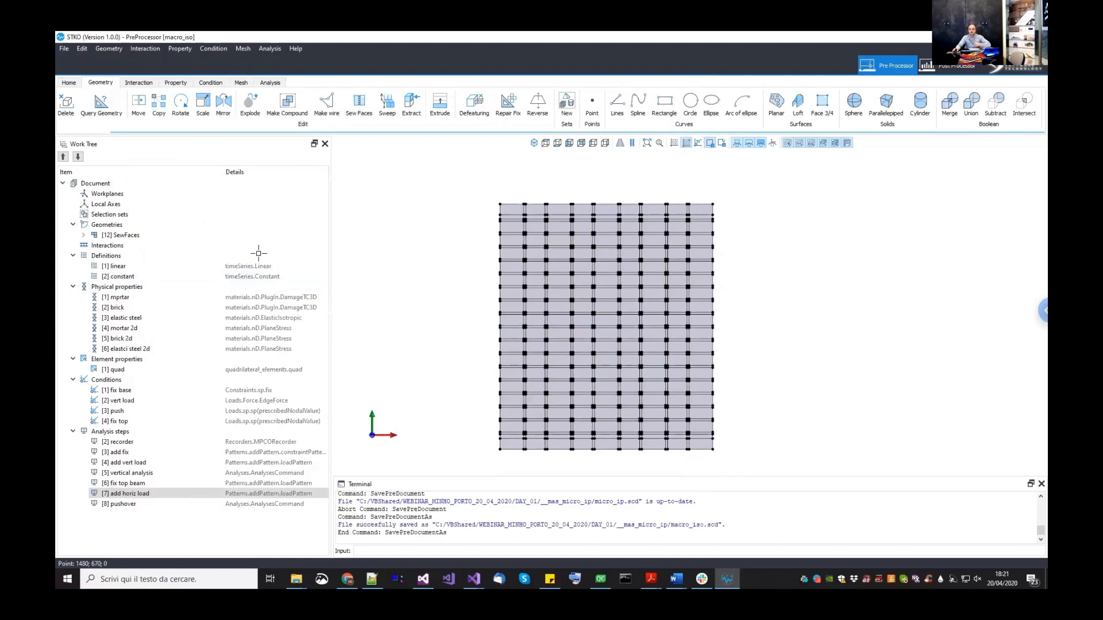
pyautogui.moveTo(554, 268); pyautogui.dragTo(549, 266, button='middle')
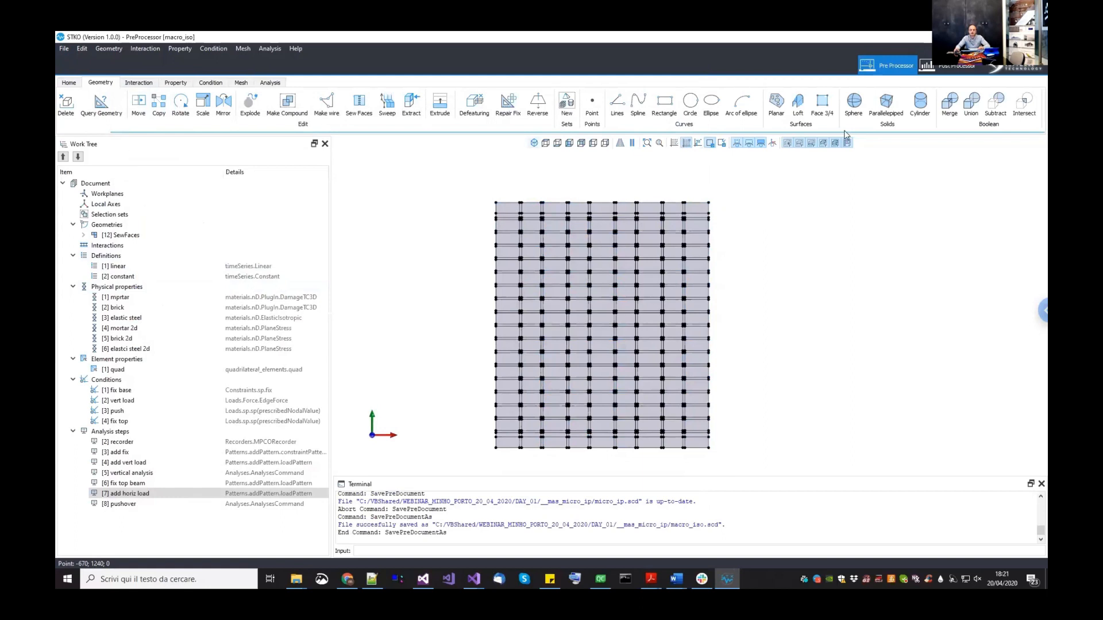
# - Begin a four-point face, placing its first two points at the micro wall's bottom-left and bottom-right corners
pyautogui.click(822, 104)
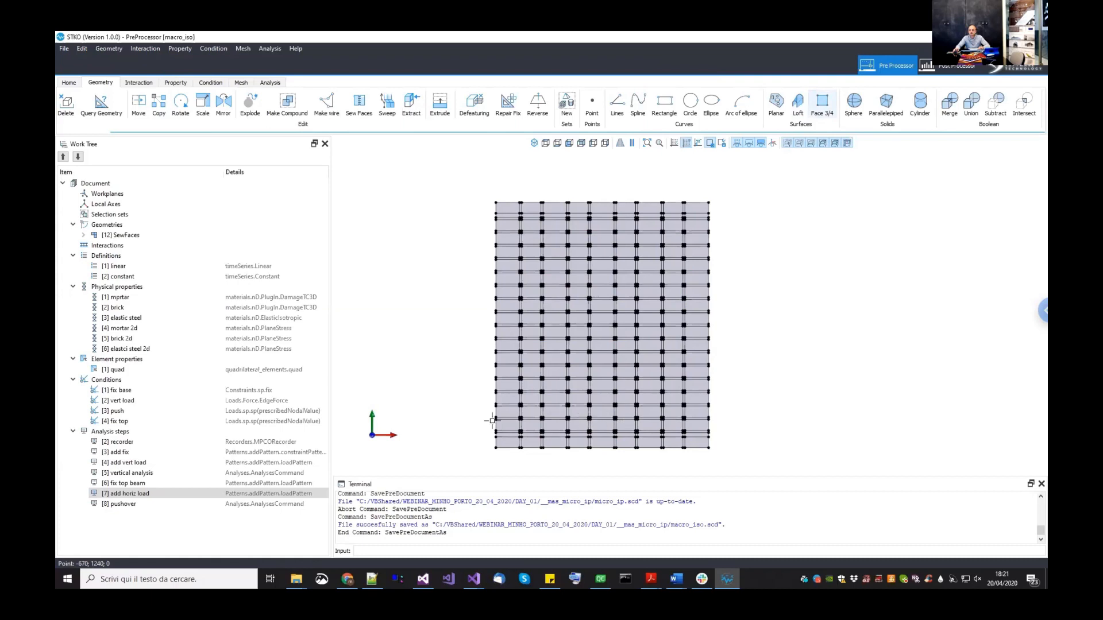
pyautogui.moveTo(662, 423); pyautogui.dragTo(662, 398, button='middle')
pyautogui.scroll(2, 662, 397)
pyautogui.scroll(2, 628, 418)
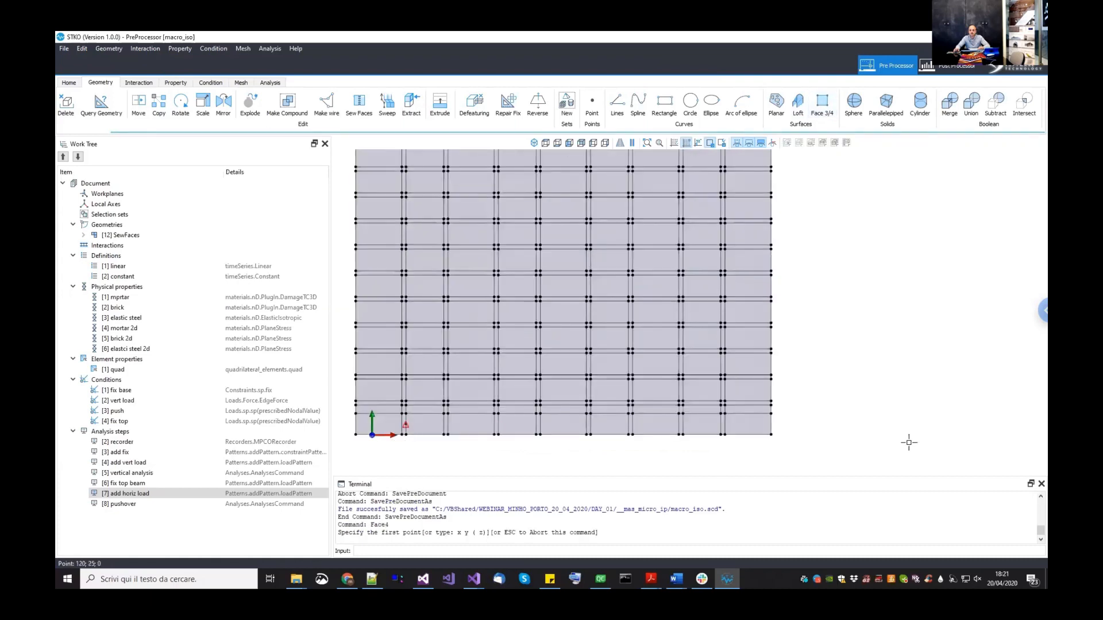
pyautogui.moveTo(372, 431); pyautogui.dragTo(440, 432, button='middle')
pyautogui.scroll(1, 407, 425)
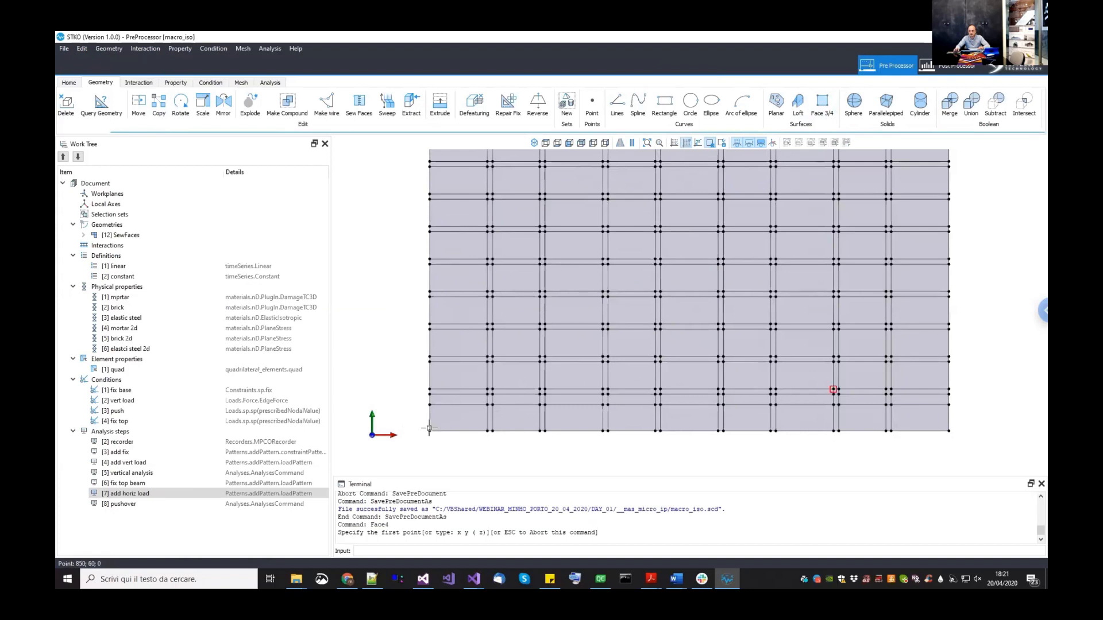
pyautogui.click(430, 431)
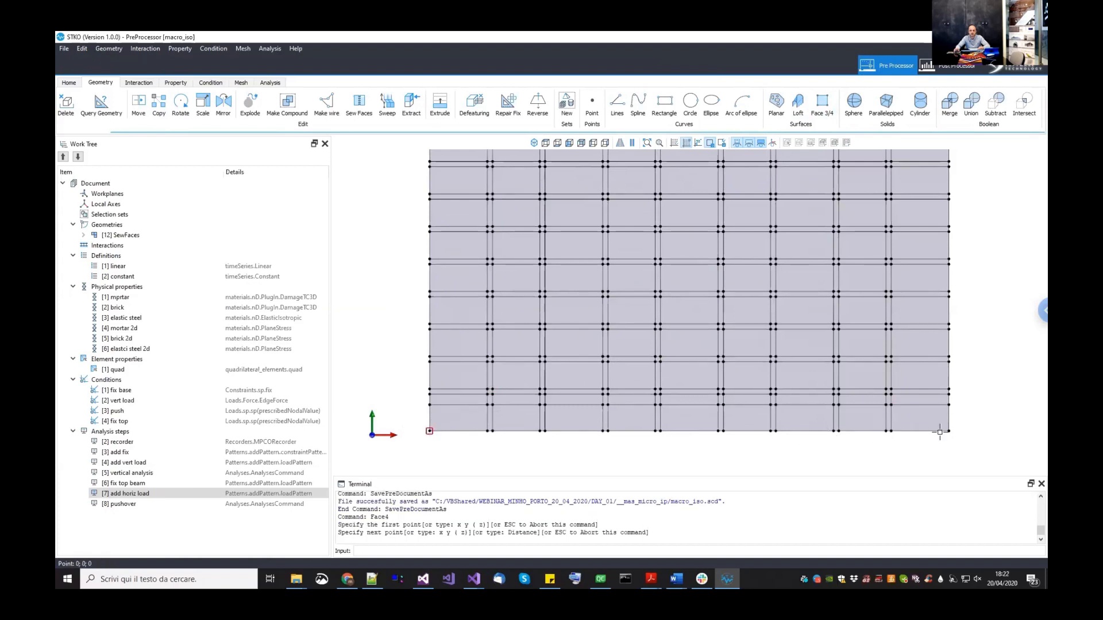
pyautogui.click(948, 431)
# - Undo the misplaced third point and complete the face as a full-width base strip with its upper corners at height 50
pyautogui.click(949, 400)
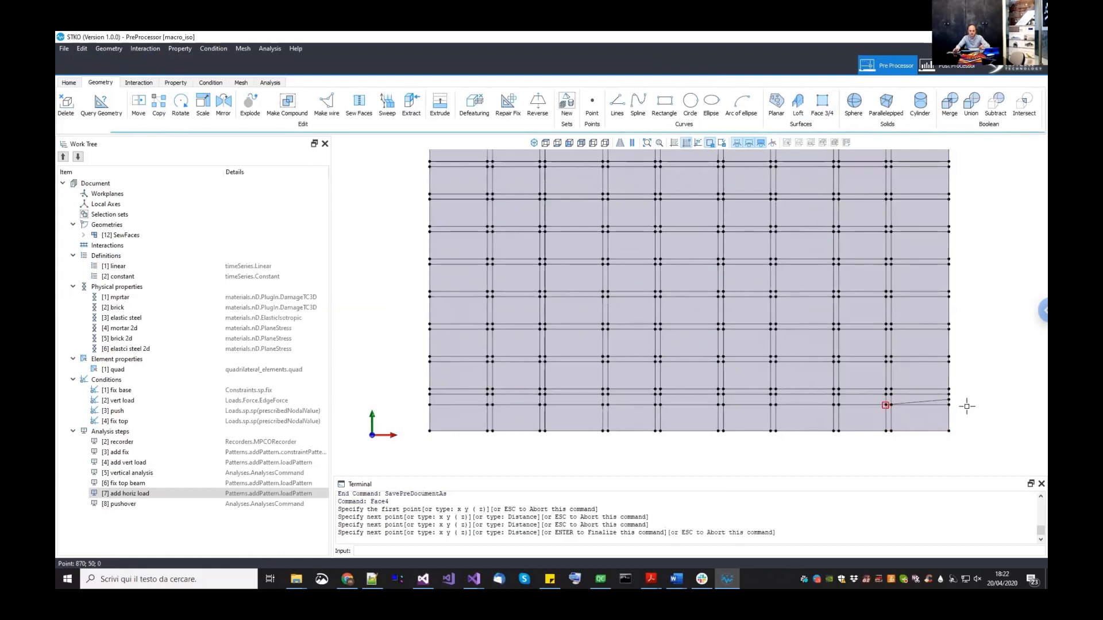
pyautogui.hotkey('ctrl', 'z')
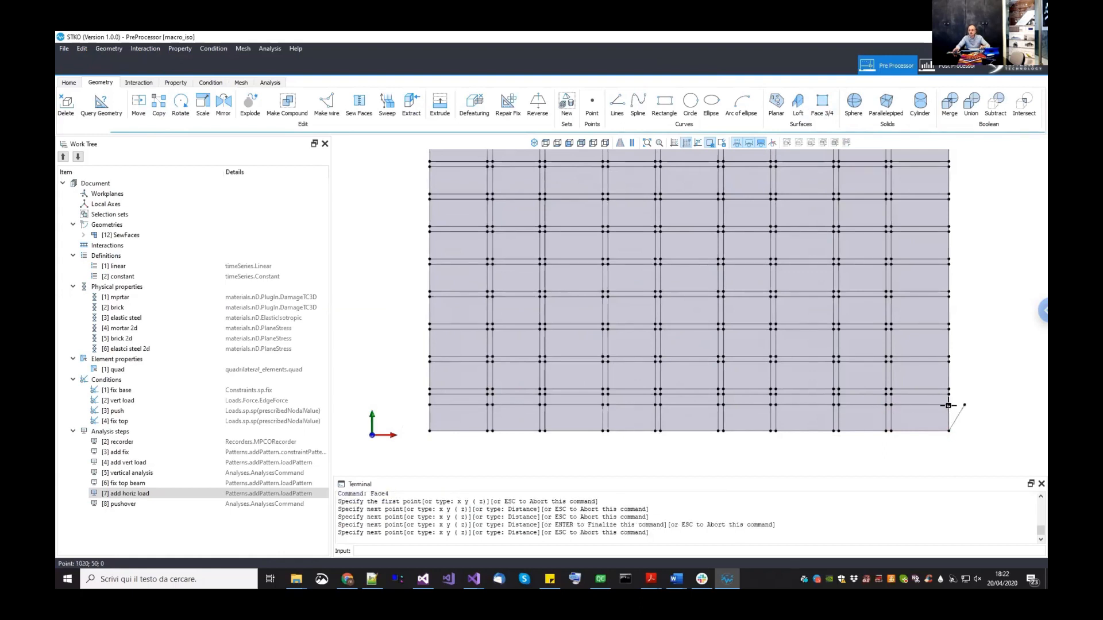
pyautogui.scroll(4, 947, 400)
pyautogui.click(755, 401)
pyautogui.scroll(-1, 761, 400)
pyautogui.moveTo(776, 395); pyautogui.dragTo(898, 378, button='middle')
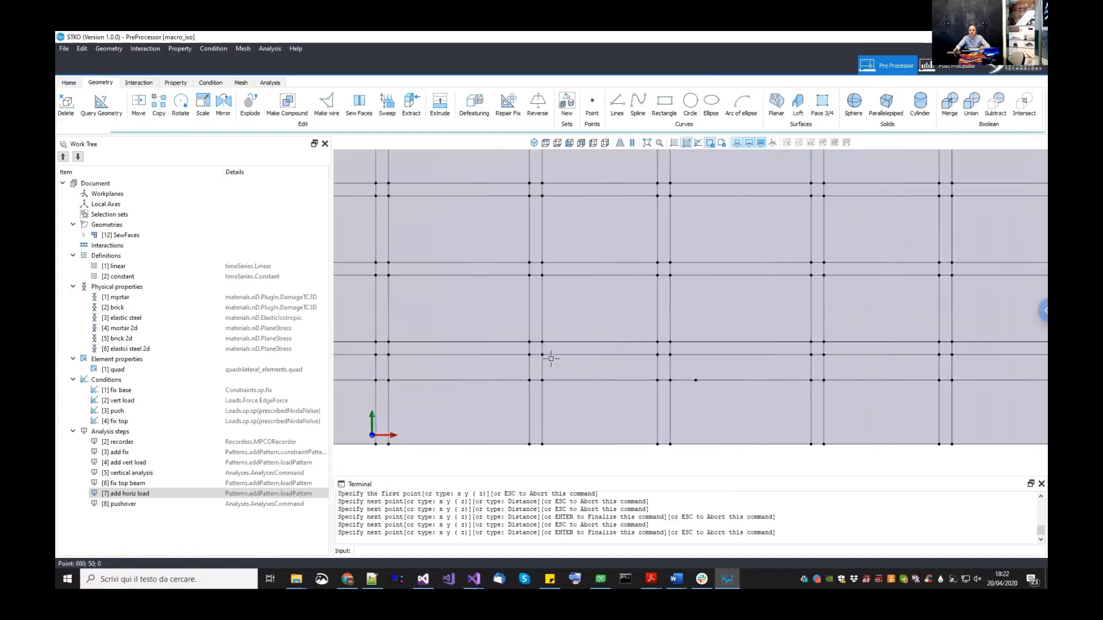
pyautogui.moveTo(549, 358); pyautogui.dragTo(850, 345, button='middle')
pyautogui.scroll(-3, 495, 365)
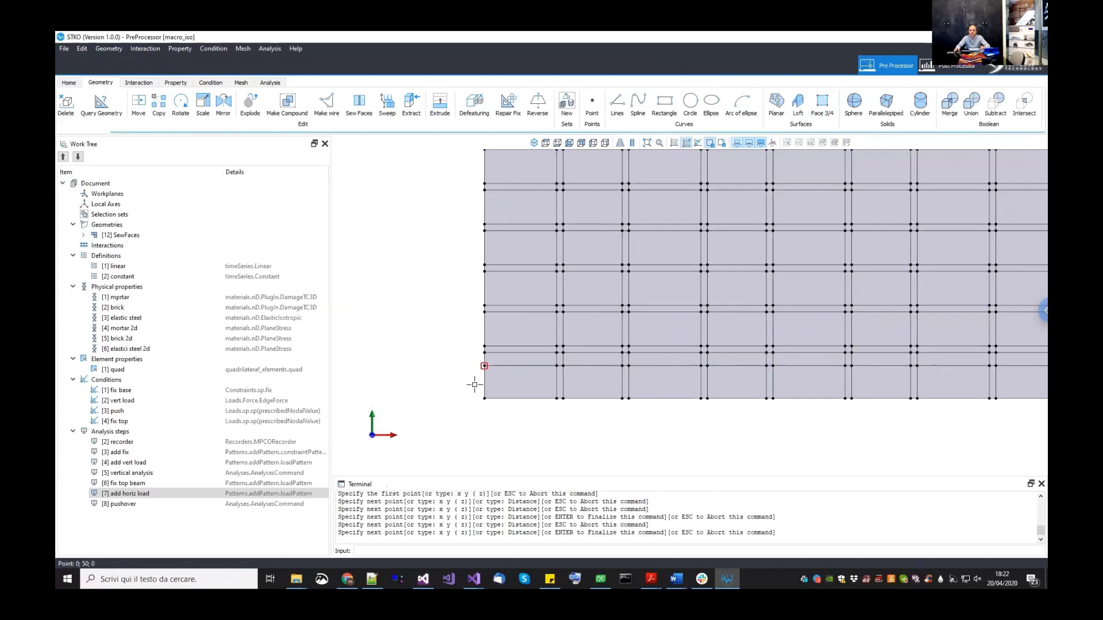
pyautogui.press('Return')
pyautogui.click(133, 247)
pyautogui.scroll(-4, 596, 346)
pyautogui.scroll(-1, 506, 375)
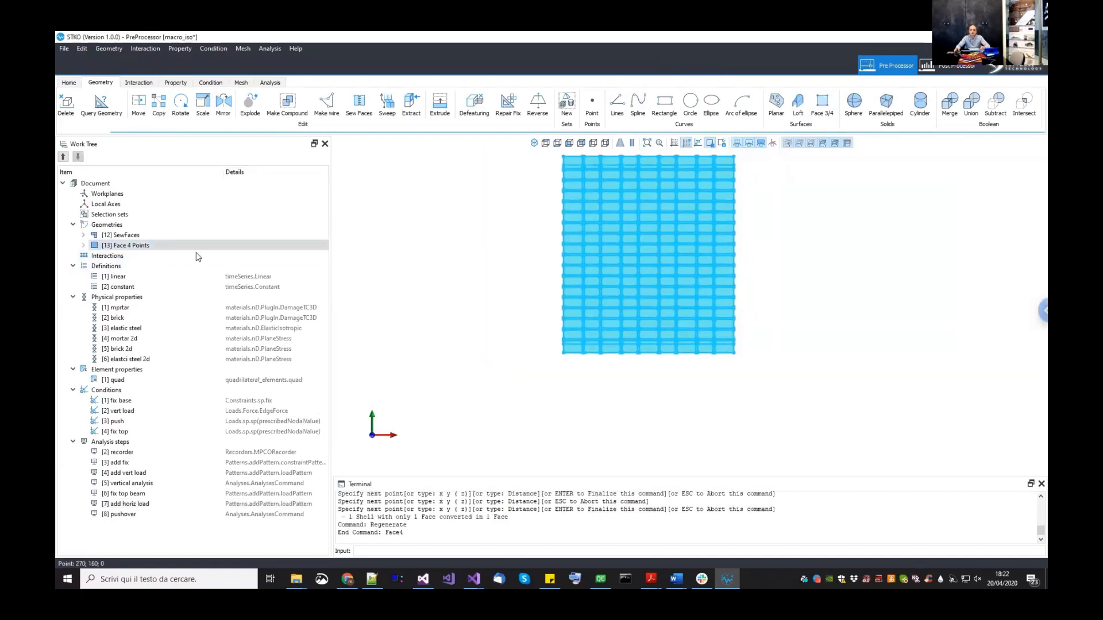
# - Copy the base strip face from its upper-left corner to the wall's upper-left corner
pyautogui.doubleClick(172, 246)
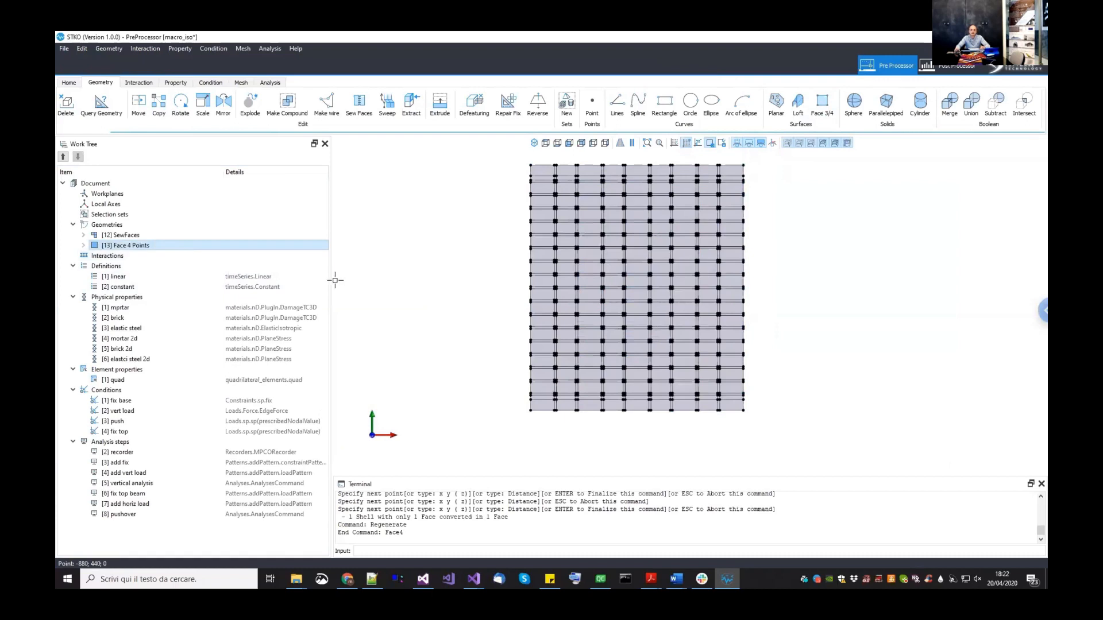
pyautogui.rightClick(174, 249)
pyautogui.click(199, 254)
pyautogui.click(161, 106)
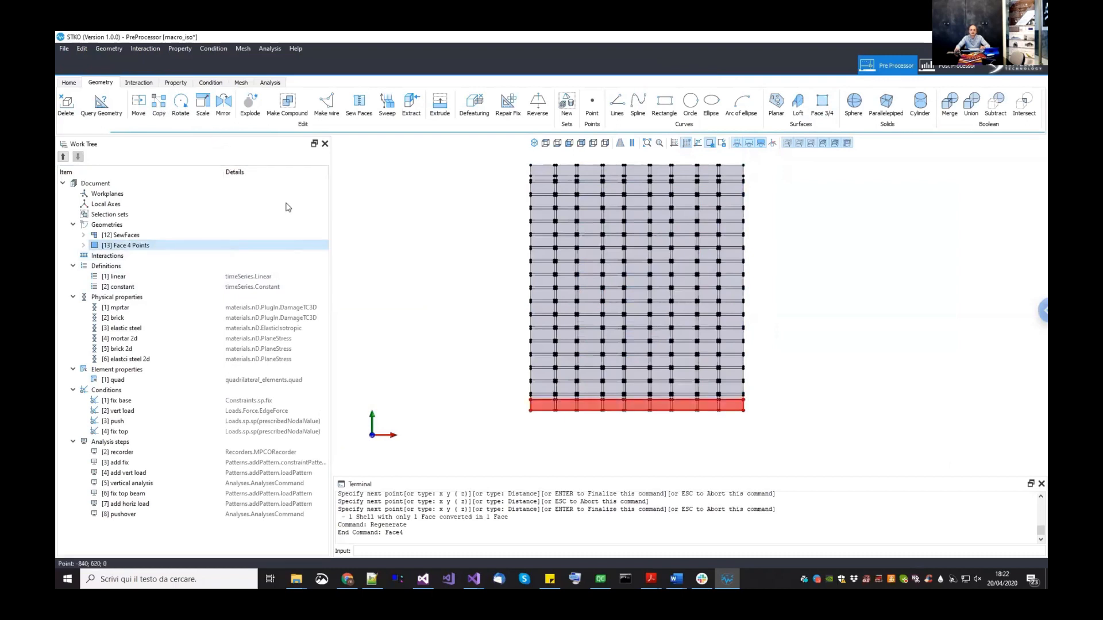
pyautogui.scroll(5, 515, 396)
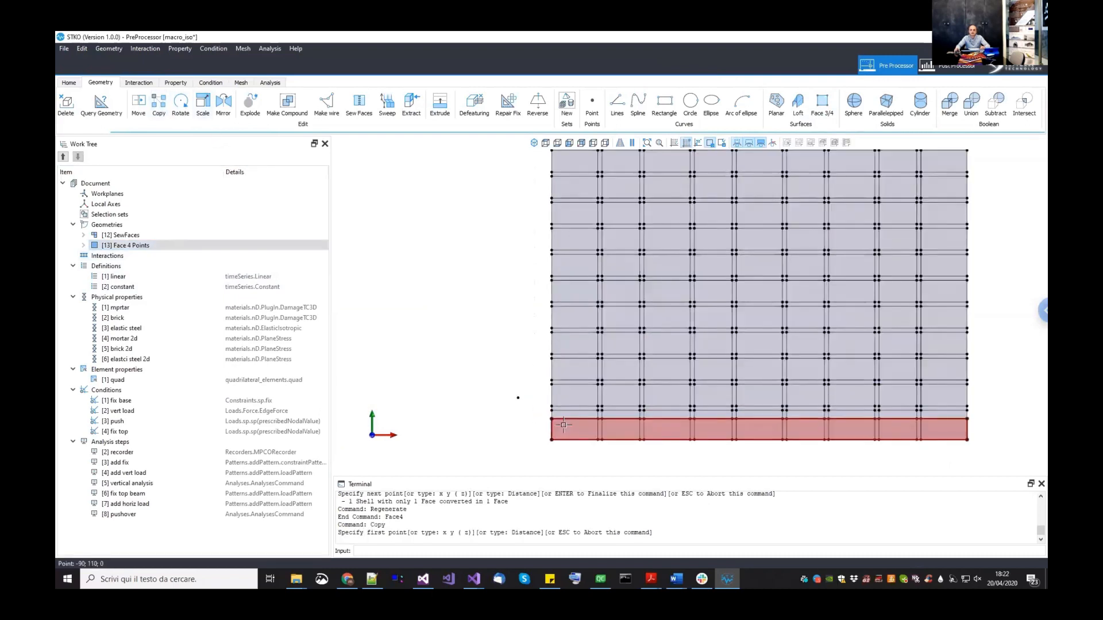
pyautogui.click(549, 316)
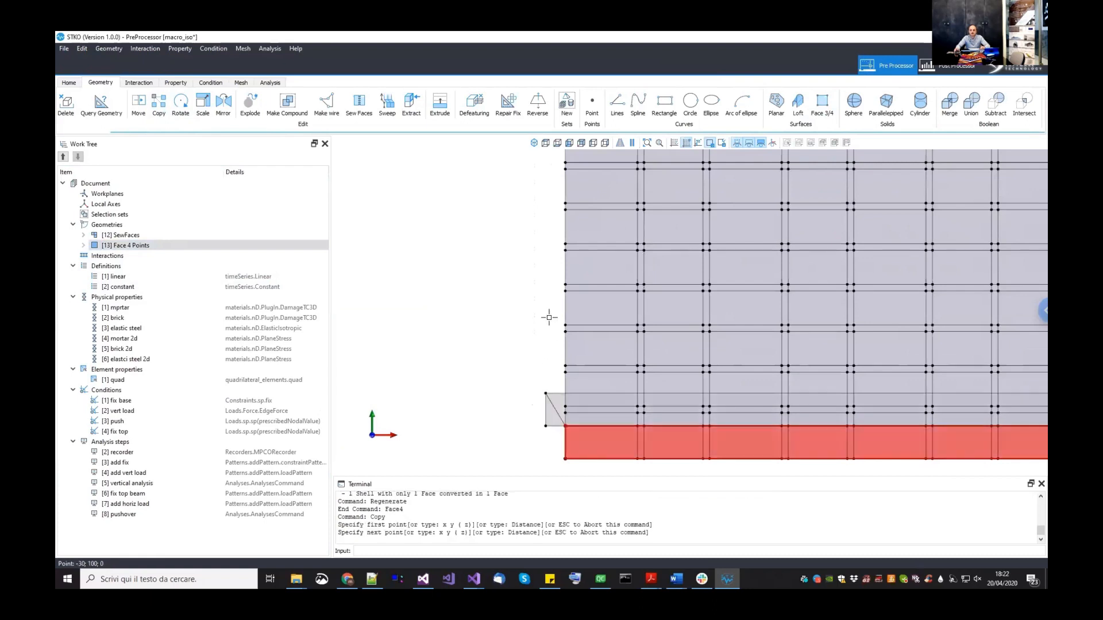
pyautogui.scroll(-5, 542, 300)
pyautogui.scroll(5, 524, 268)
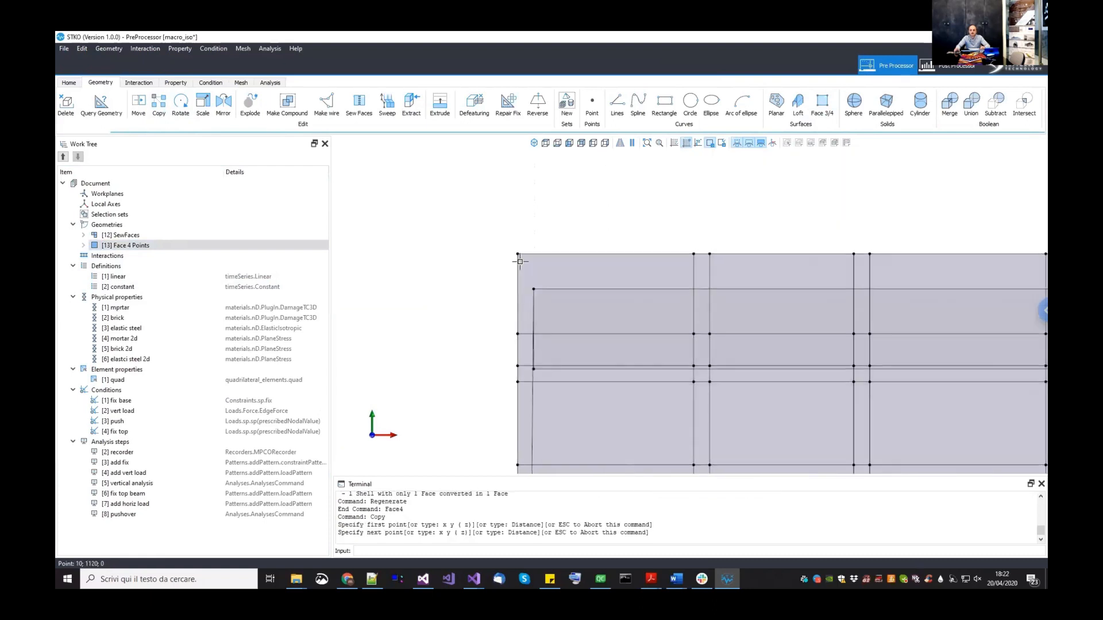
pyautogui.click(469, 244)
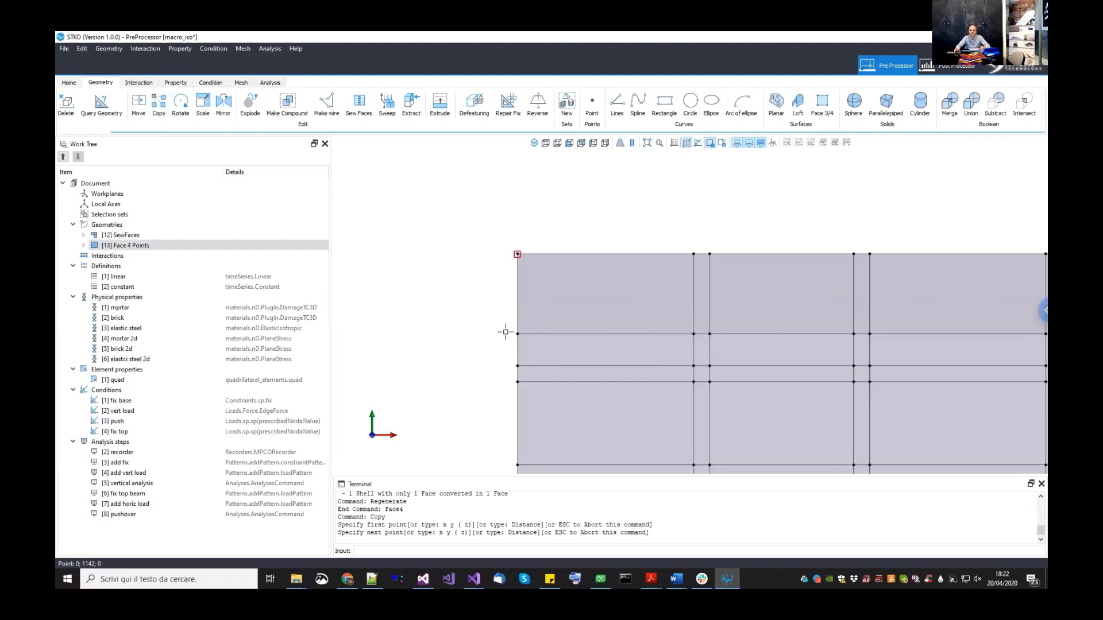
pyautogui.scroll(-4, 615, 345)
pyautogui.press('Return')
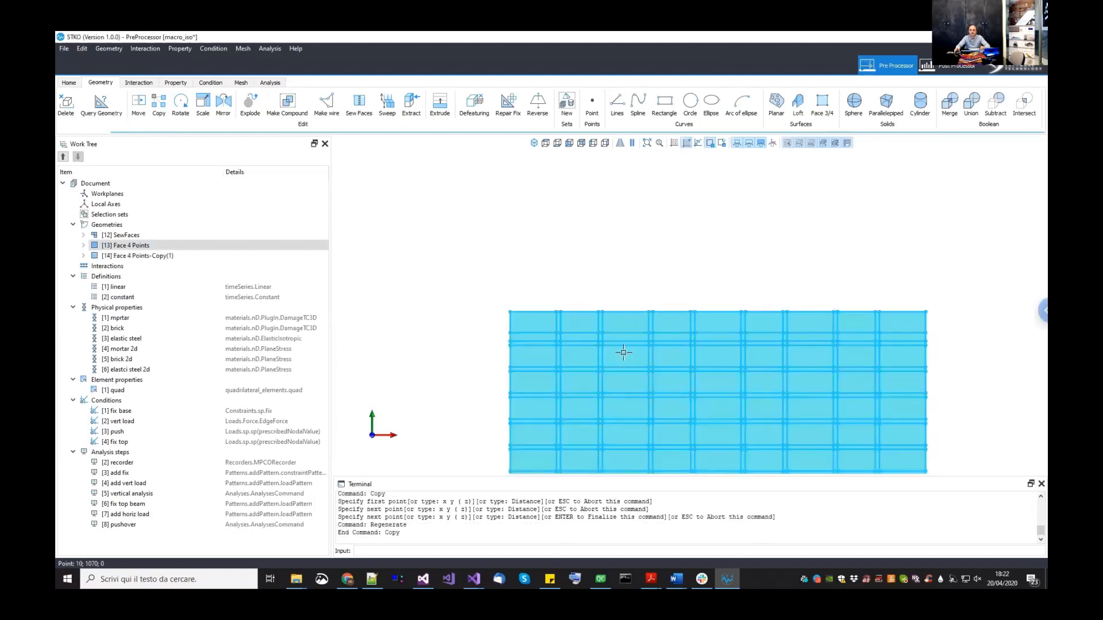
# - Delete the original SewFaces wall geometry, keeping the two strips, and dock the Terminal beneath the Work Tree
pyautogui.scroll(-2, 639, 339)
pyautogui.press('Delete')
pyautogui.scroll(-2, 648, 300)
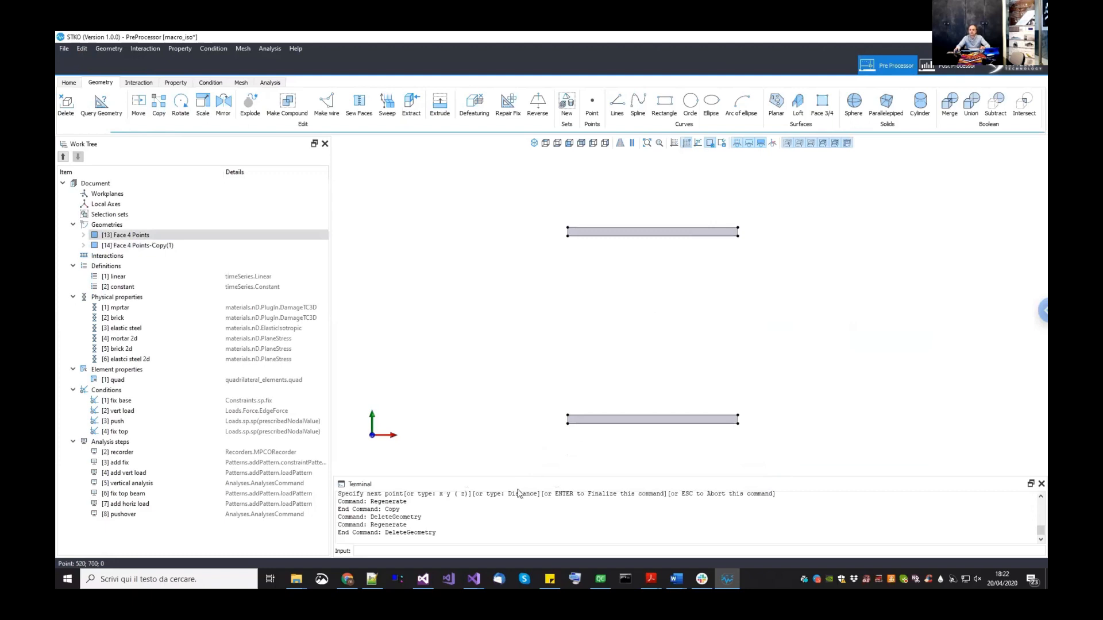
pyautogui.moveTo(556, 485); pyautogui.dragTo(232, 545)
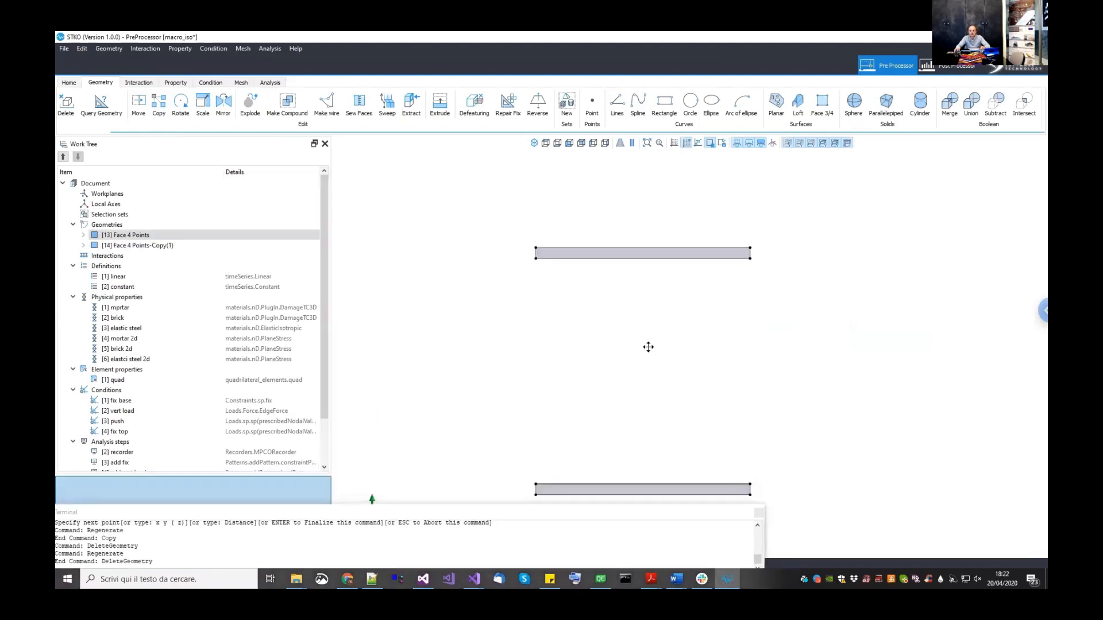
# - Draw a four-point face filling the area between the bottom and top strips, using their inner corners
pyautogui.click(822, 102)
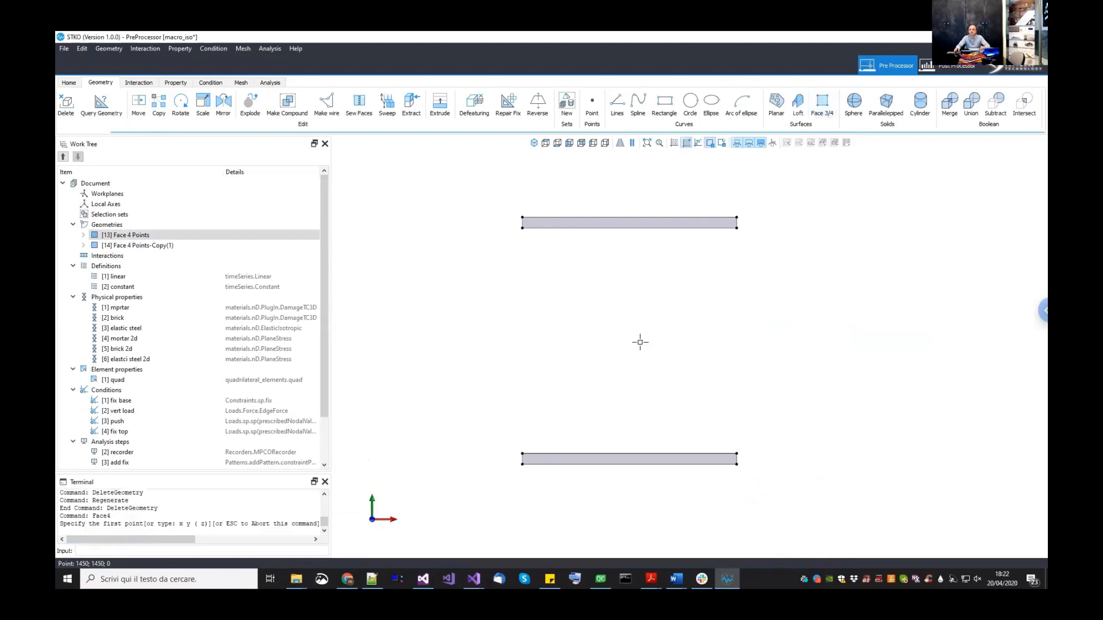
pyautogui.scroll(1, 640, 340)
pyautogui.click(476, 492)
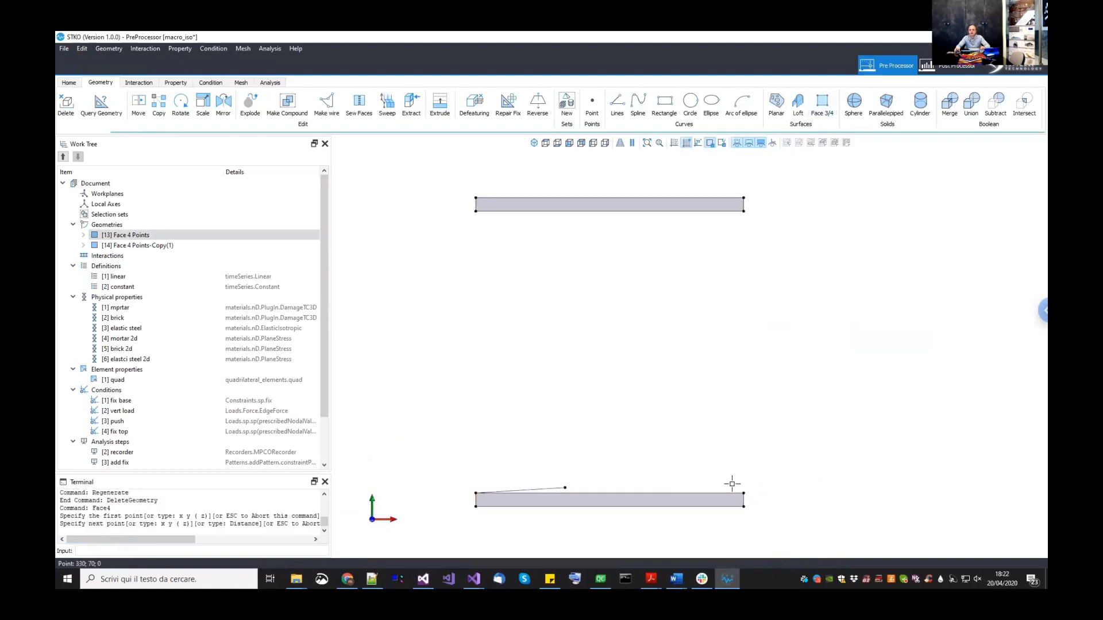
pyautogui.click(747, 492)
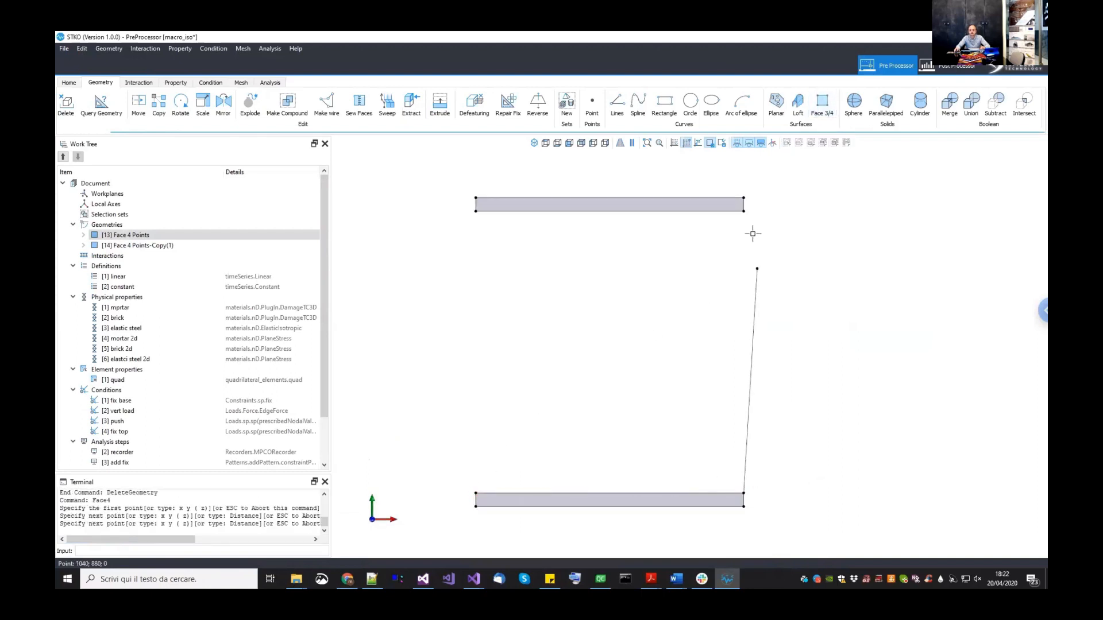
pyautogui.click(744, 211)
pyautogui.click(476, 211)
pyautogui.press('Return')
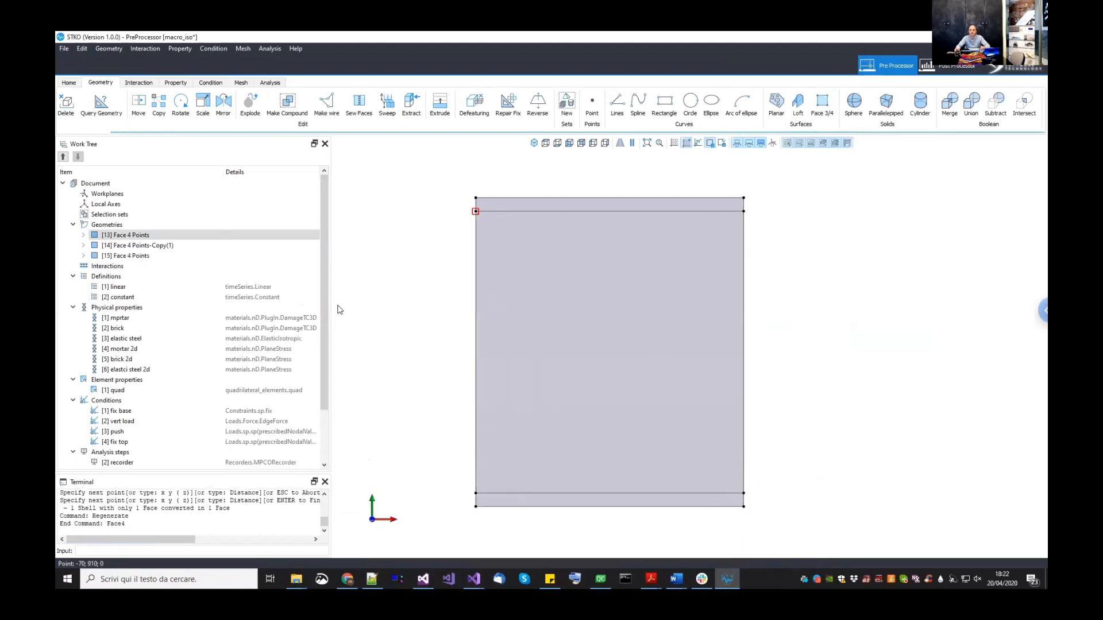
# - Sew the three faces of the macro wall into one geometry
pyautogui.scroll(-2, 674, 313)
pyautogui.moveTo(469, 203); pyautogui.dragTo(807, 522)
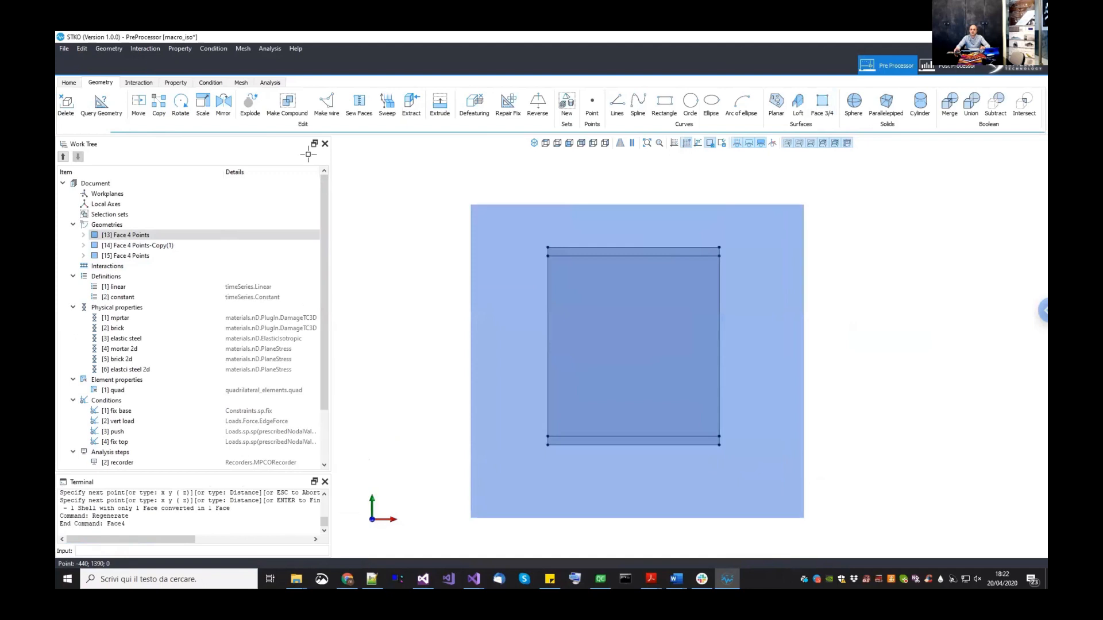
pyautogui.click(361, 118)
pyautogui.click(595, 327)
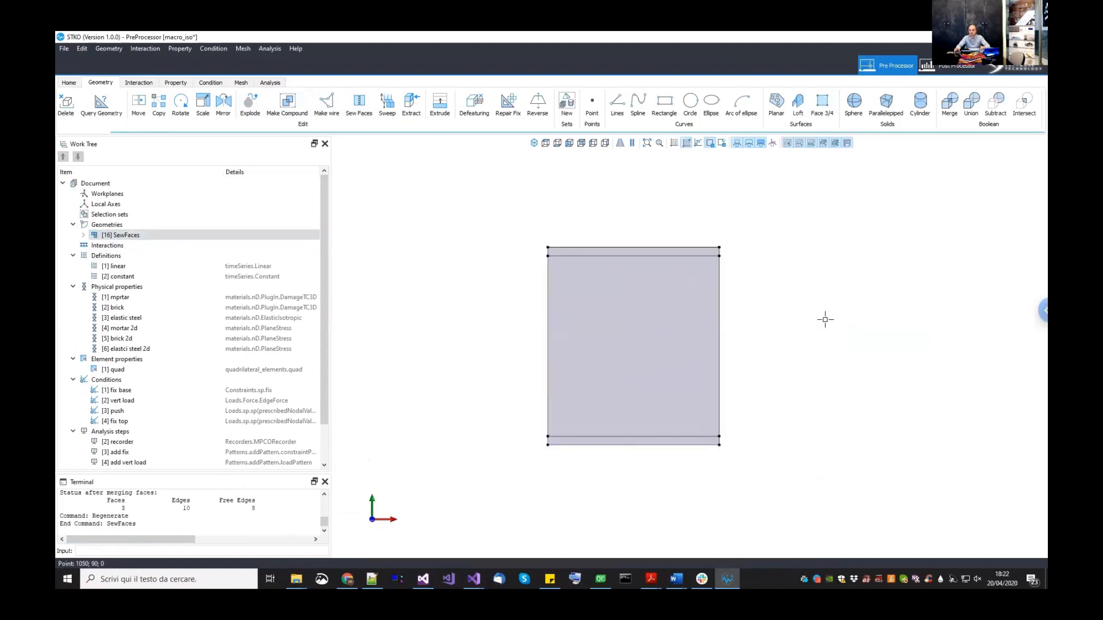
# - Assign the quad element property to the whole sewn wall geometry
pyautogui.moveTo(885, 382); pyautogui.dragTo(890, 362, button='middle')
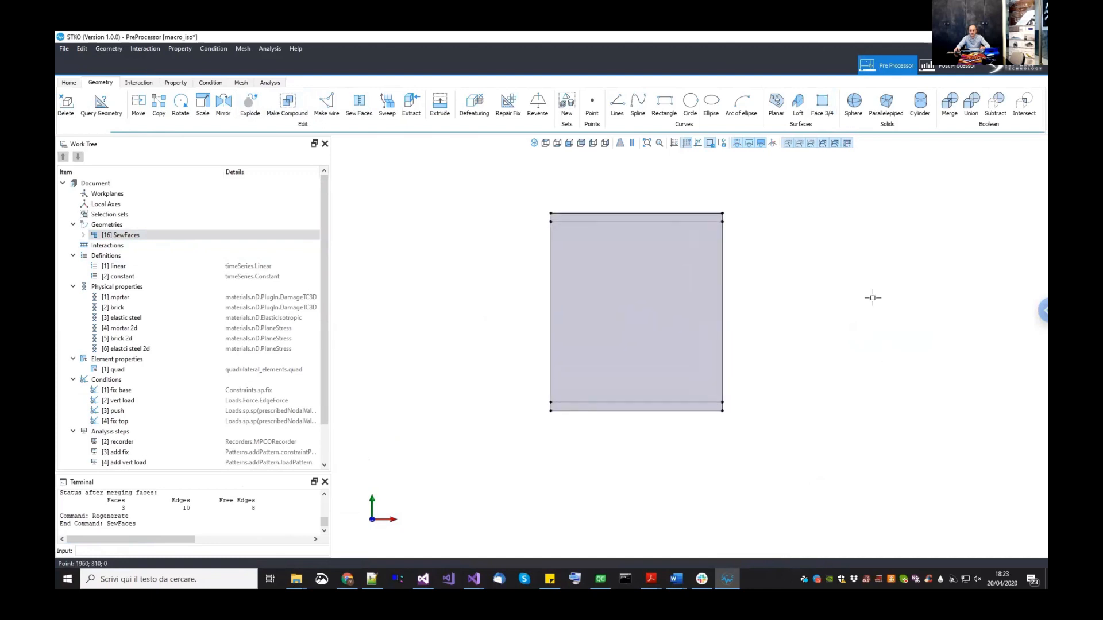
pyautogui.scroll(2, 678, 296)
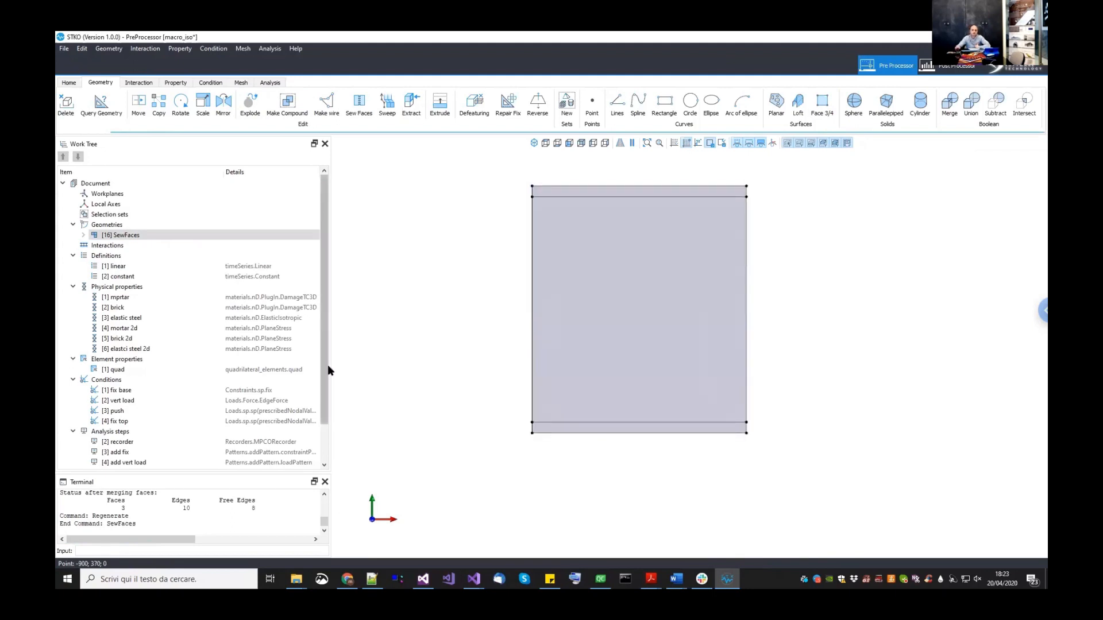
pyautogui.scroll(-2, 319, 431)
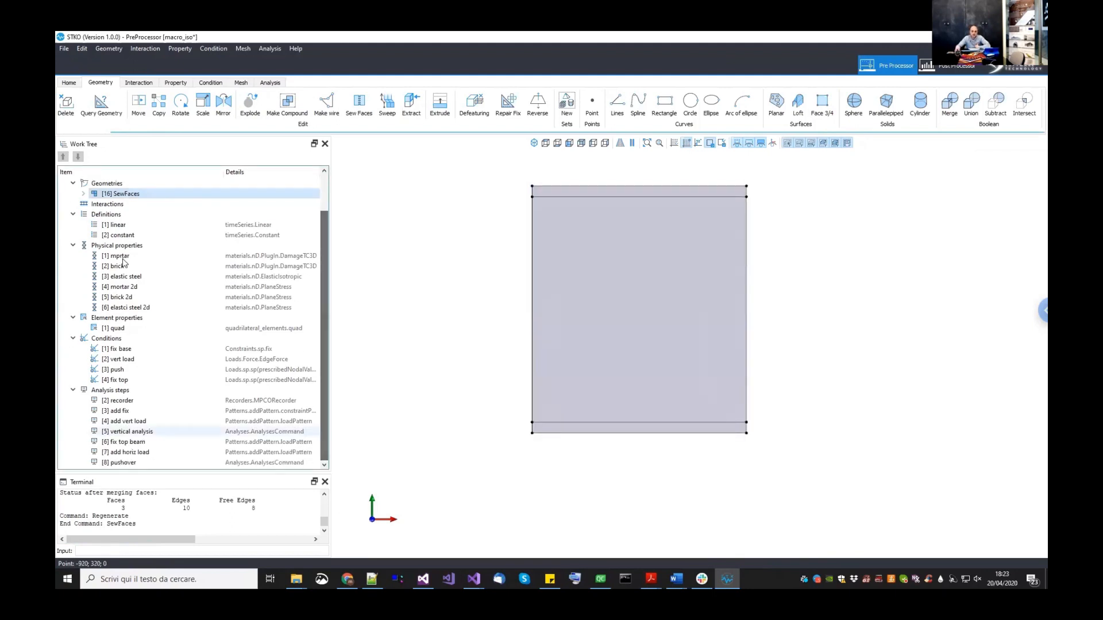
pyautogui.click(114, 351)
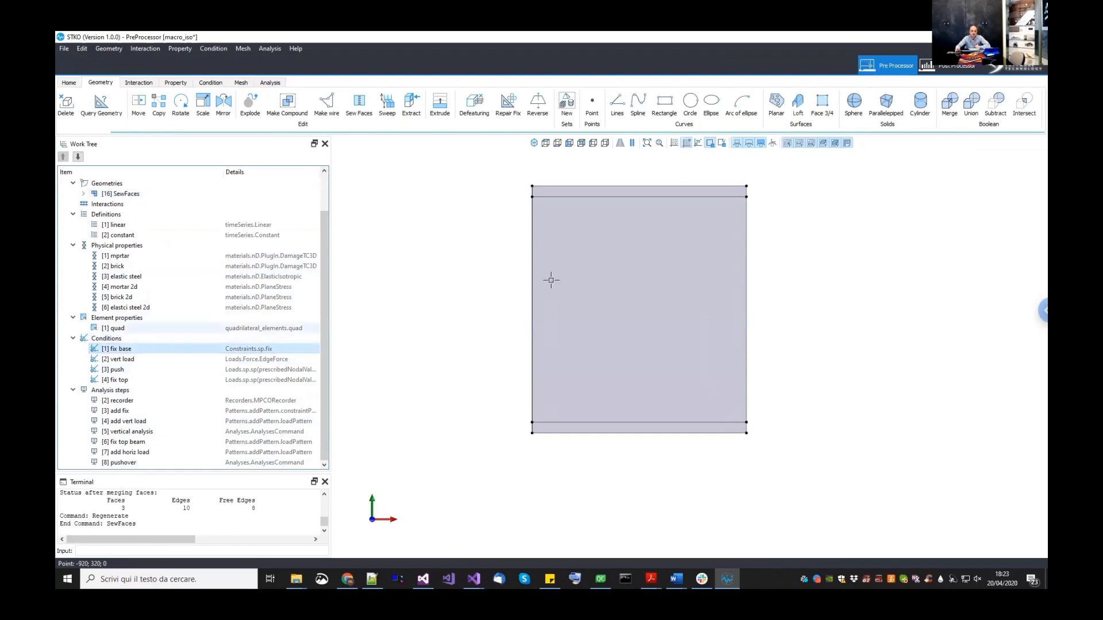
pyautogui.click(551, 206)
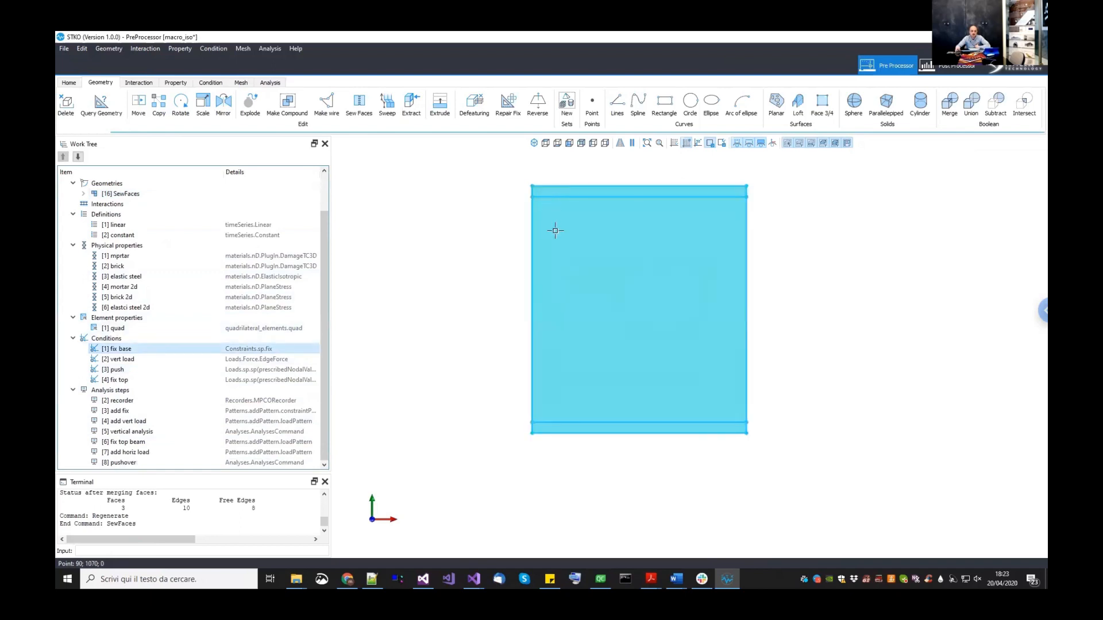
pyautogui.click(137, 329)
pyautogui.moveTo(136, 329); pyautogui.dragTo(418, 266)
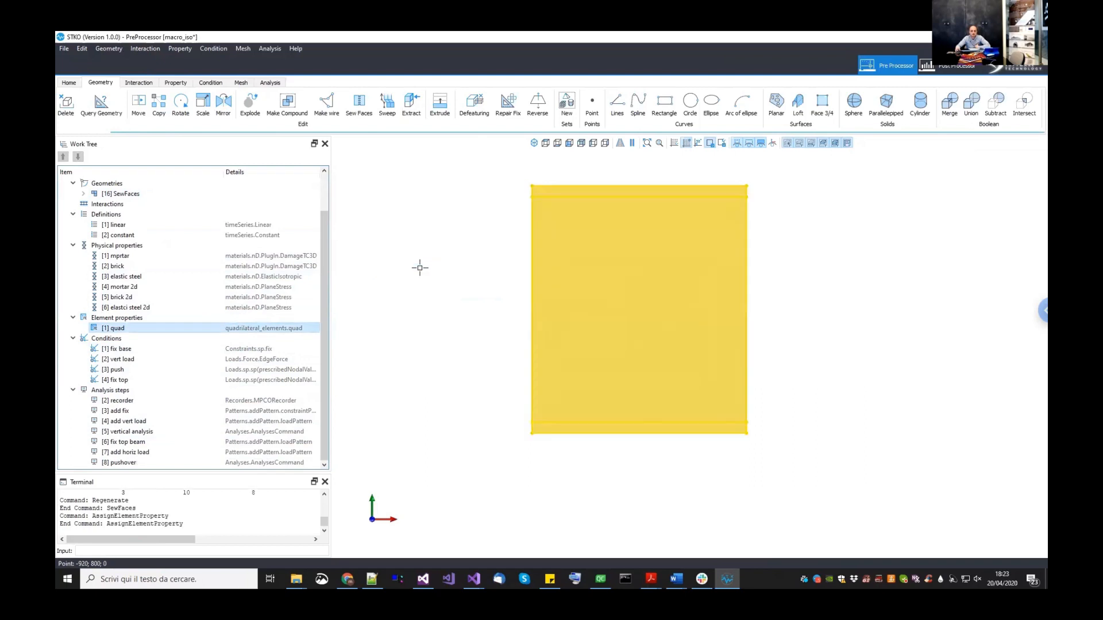
# - Edit the fix base condition and assign it to the bottom edge of the lower strip
pyautogui.click(133, 349)
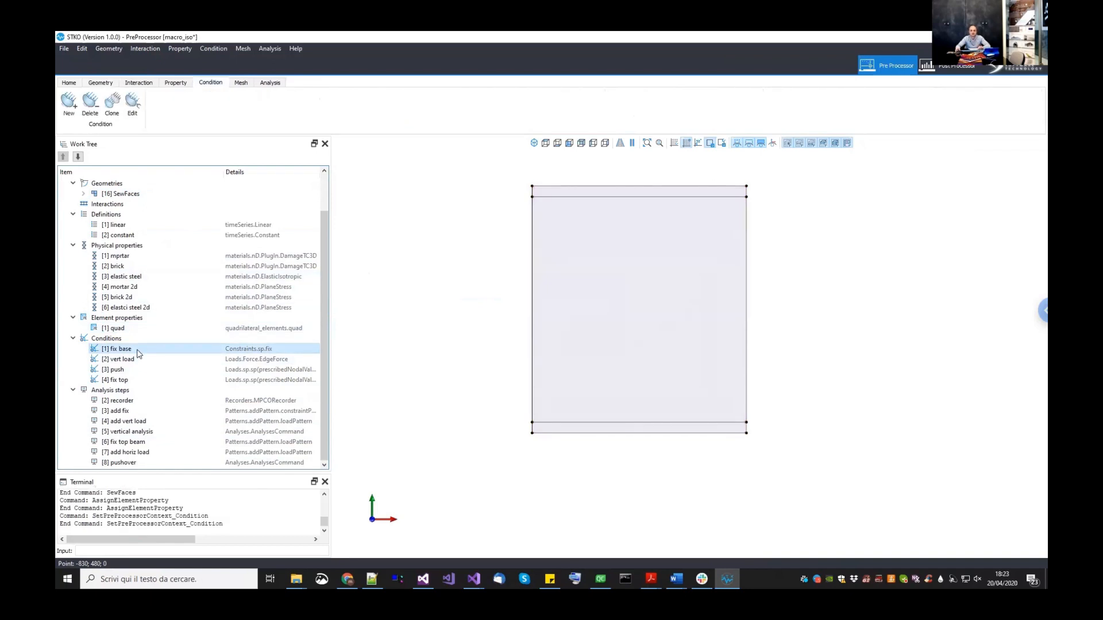
pyautogui.rightClick(136, 349)
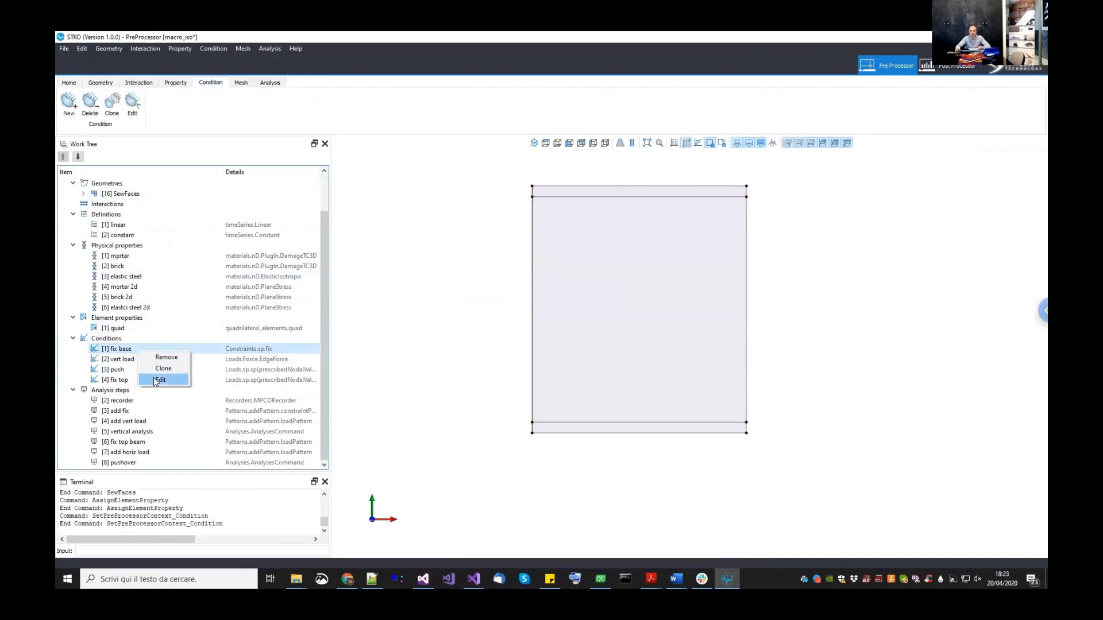
pyautogui.click(158, 380)
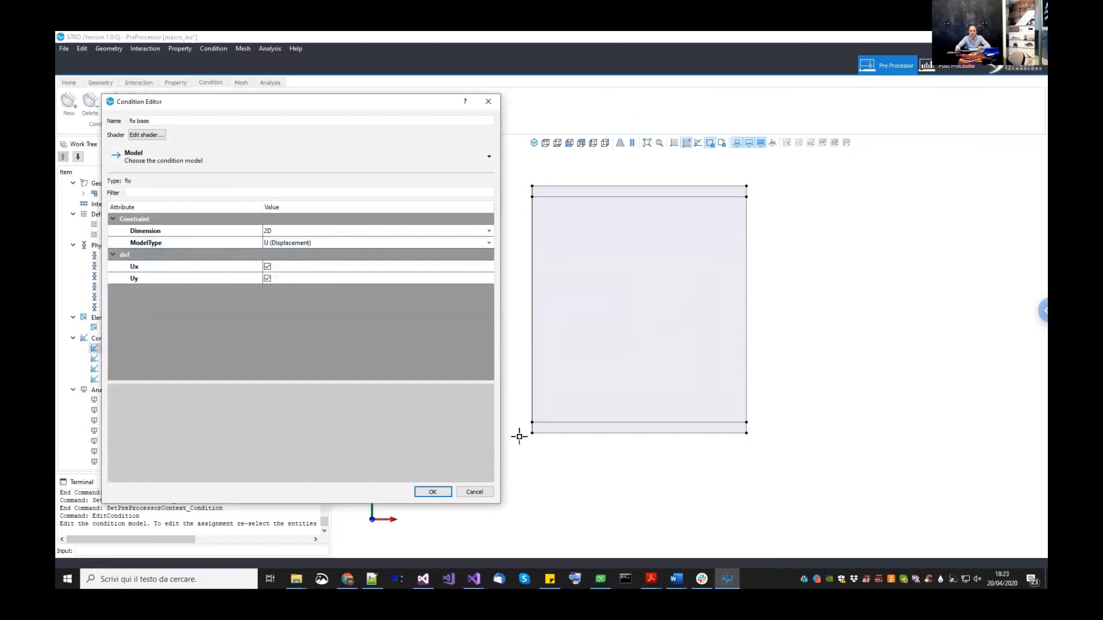
pyautogui.click(552, 433)
pyautogui.click(433, 492)
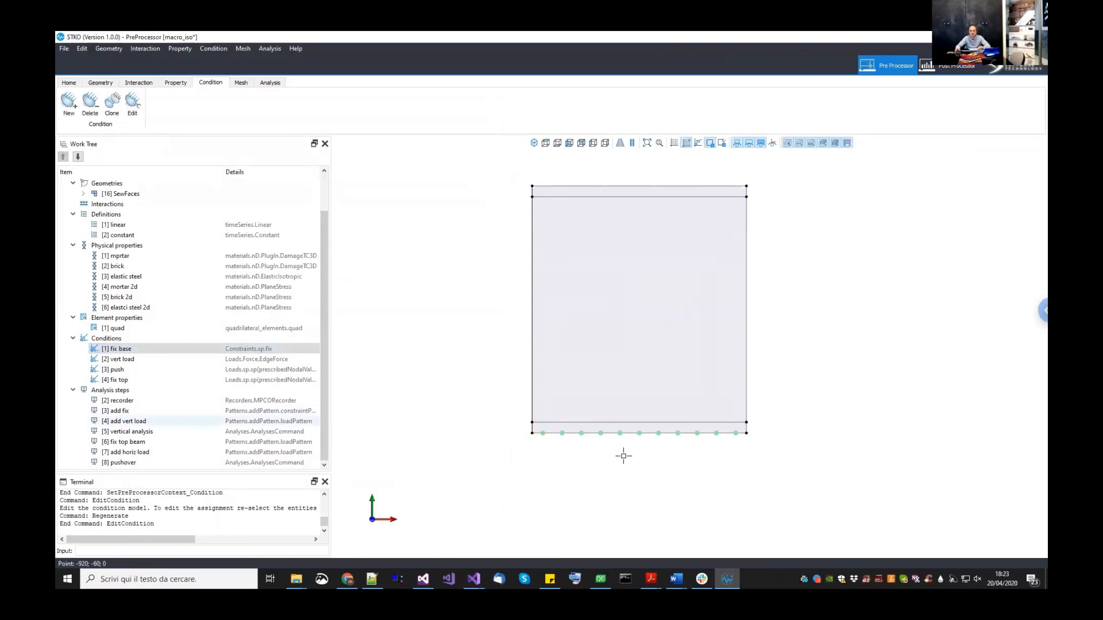
# - Edit the vert load condition and assign it to the top edge of the upper strip
pyautogui.moveTo(654, 345); pyautogui.dragTo(654, 375, button='middle')
pyautogui.click(123, 360)
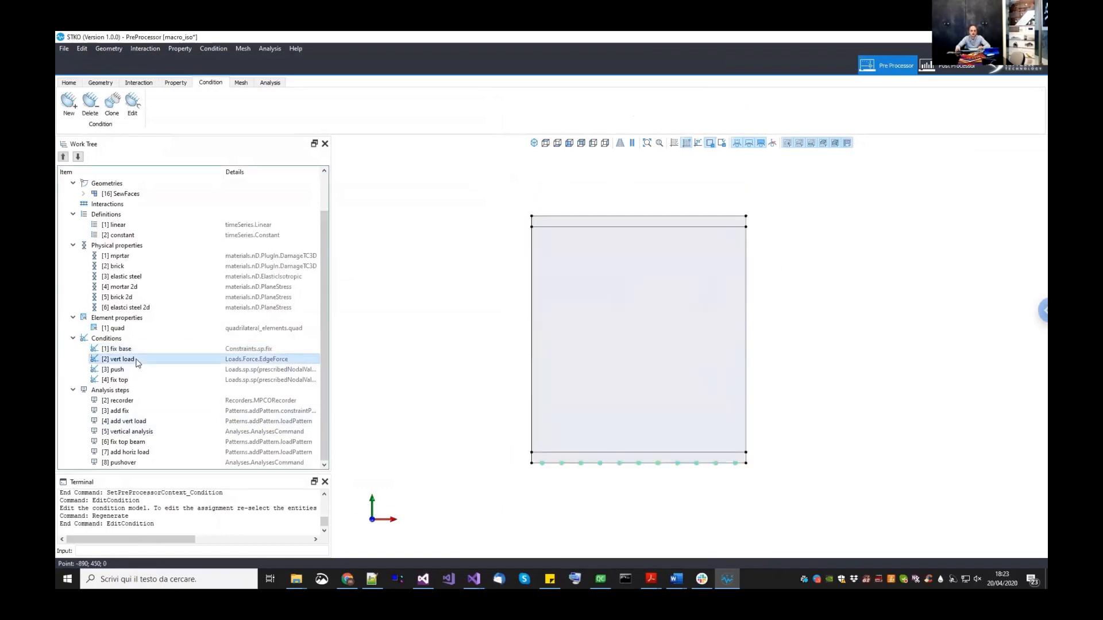
pyautogui.rightClick(137, 362)
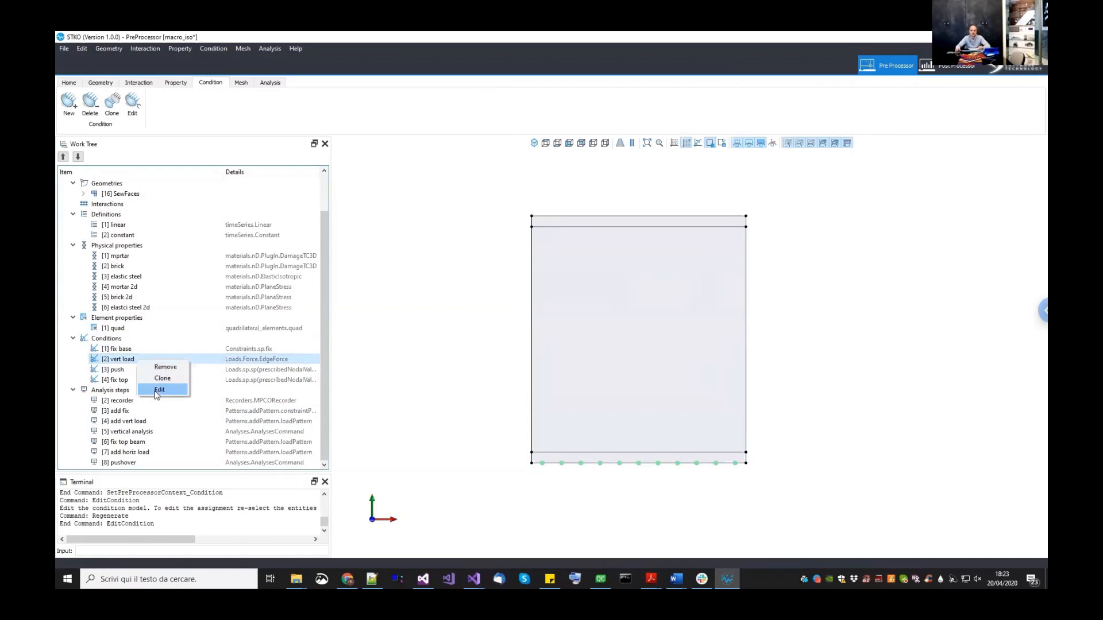
pyautogui.click(159, 394)
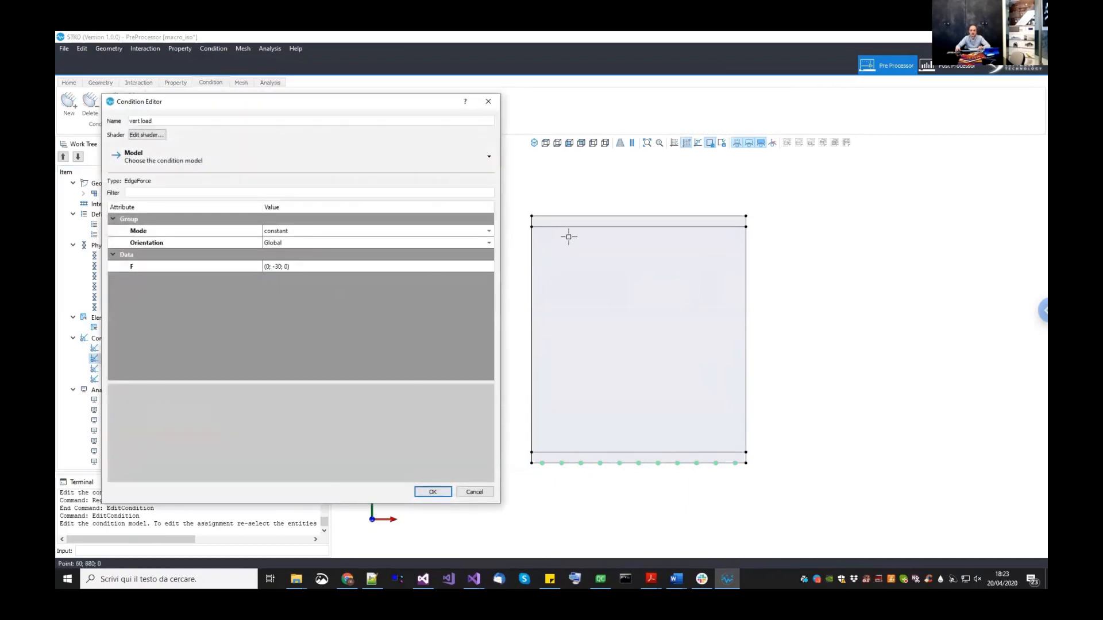
pyautogui.click(584, 216)
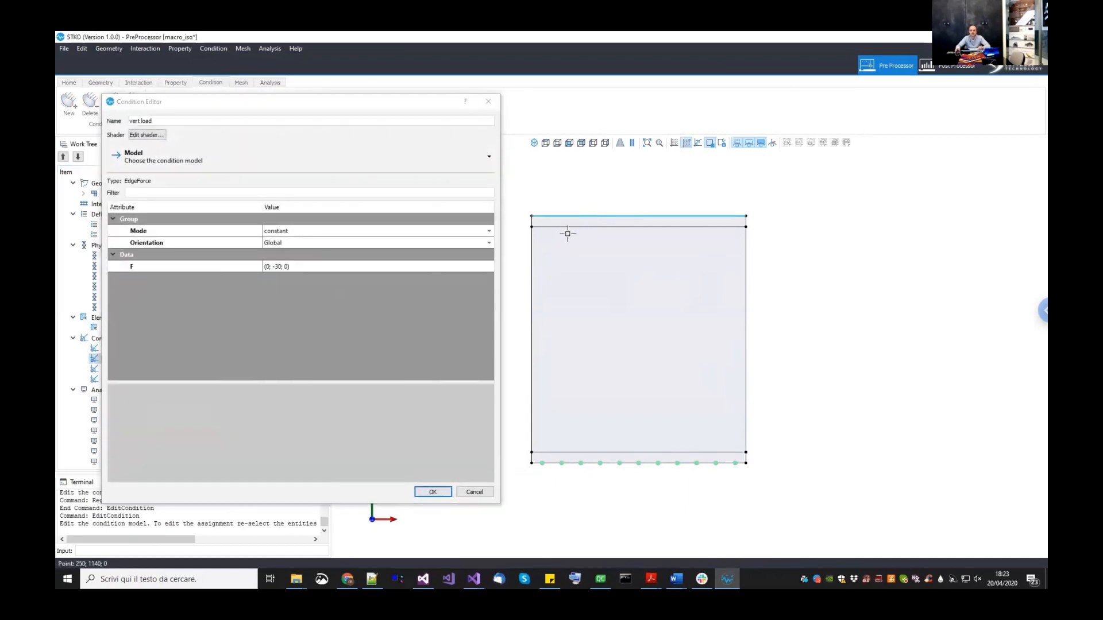
pyautogui.click(427, 491)
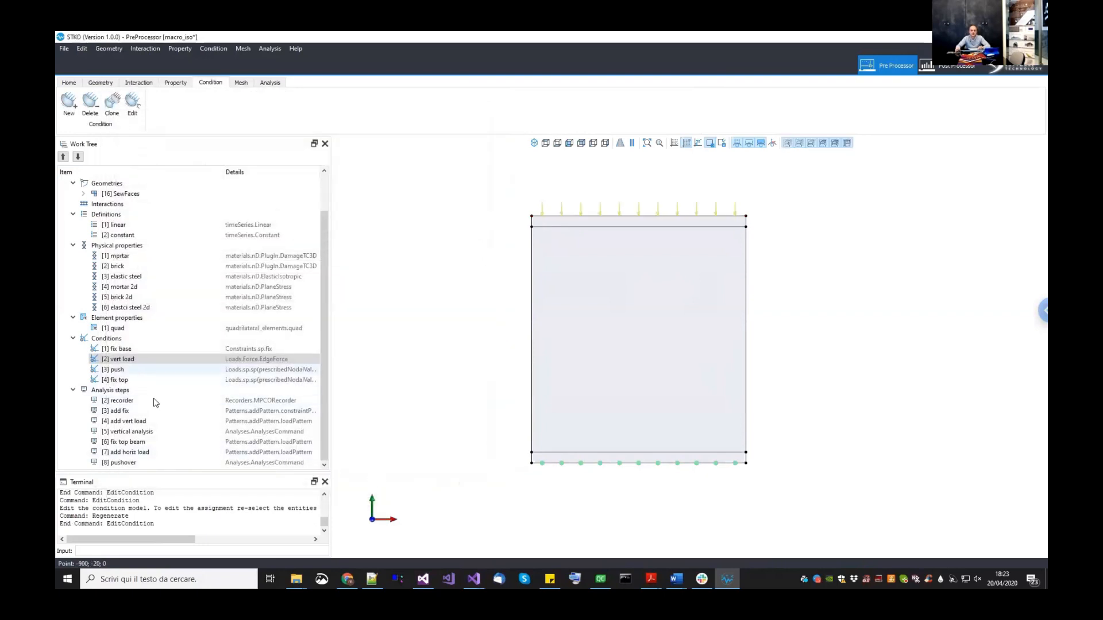
# - Edit the push condition and assign it to the upper-left corner vertex of the wall
pyautogui.rightClick(133, 371)
pyautogui.click(150, 402)
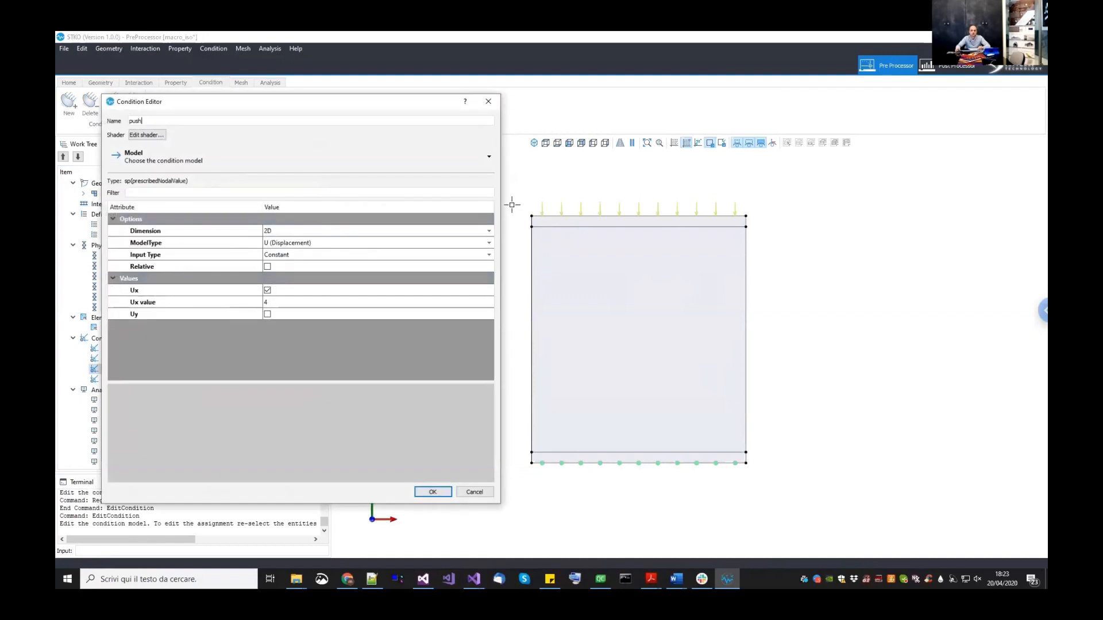
pyautogui.click(518, 210)
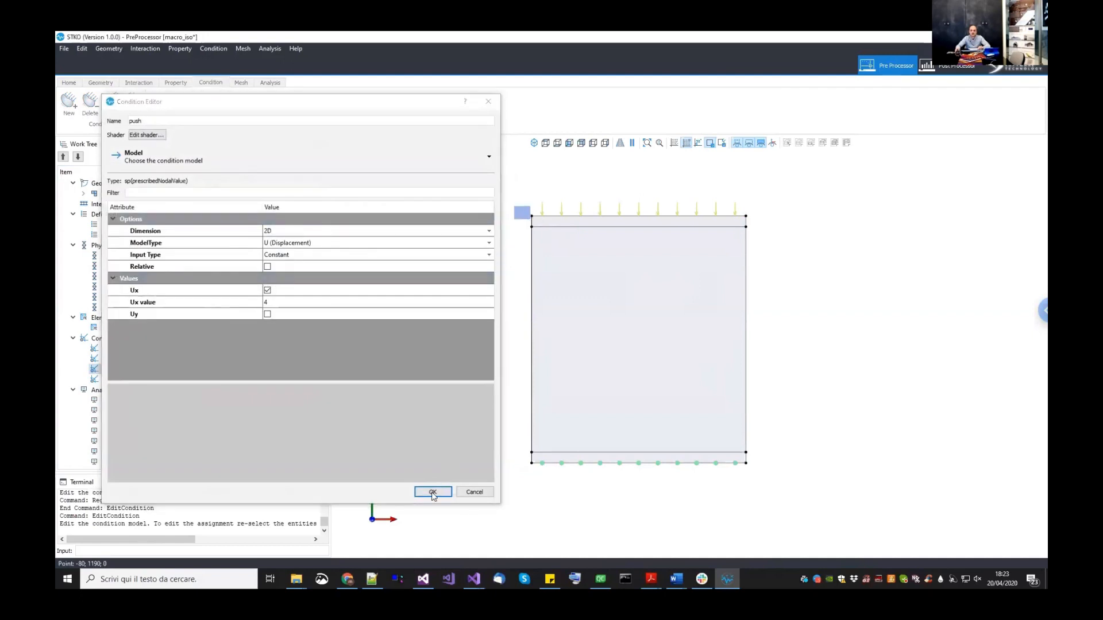
pyautogui.click(433, 492)
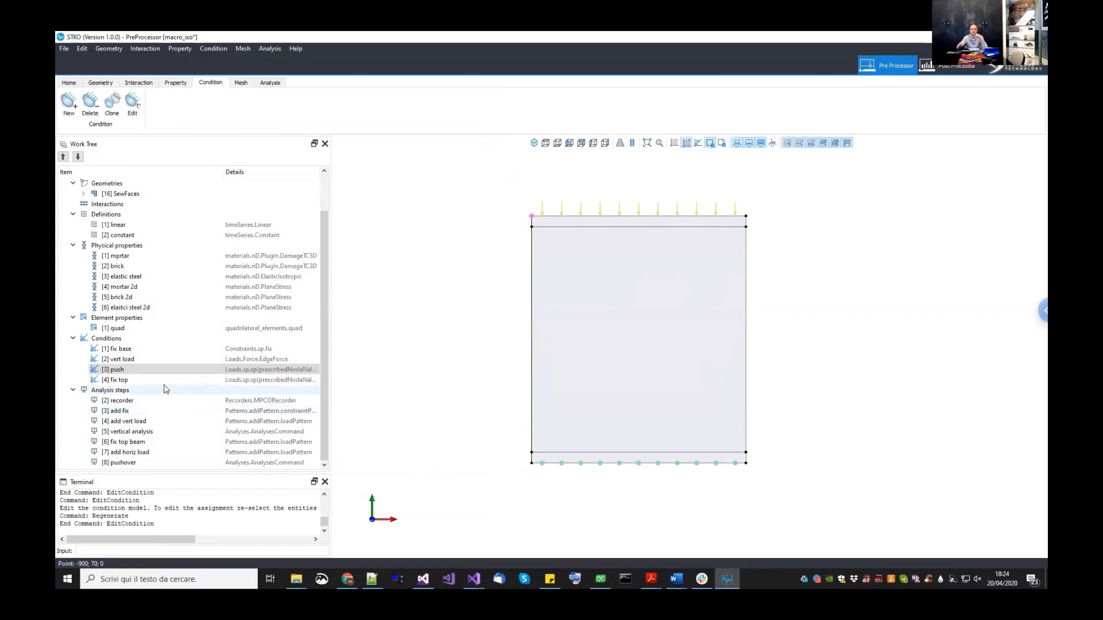
# - Assign the fix top condition to the top edge of the upper strip and save the document
pyautogui.rightClick(144, 381)
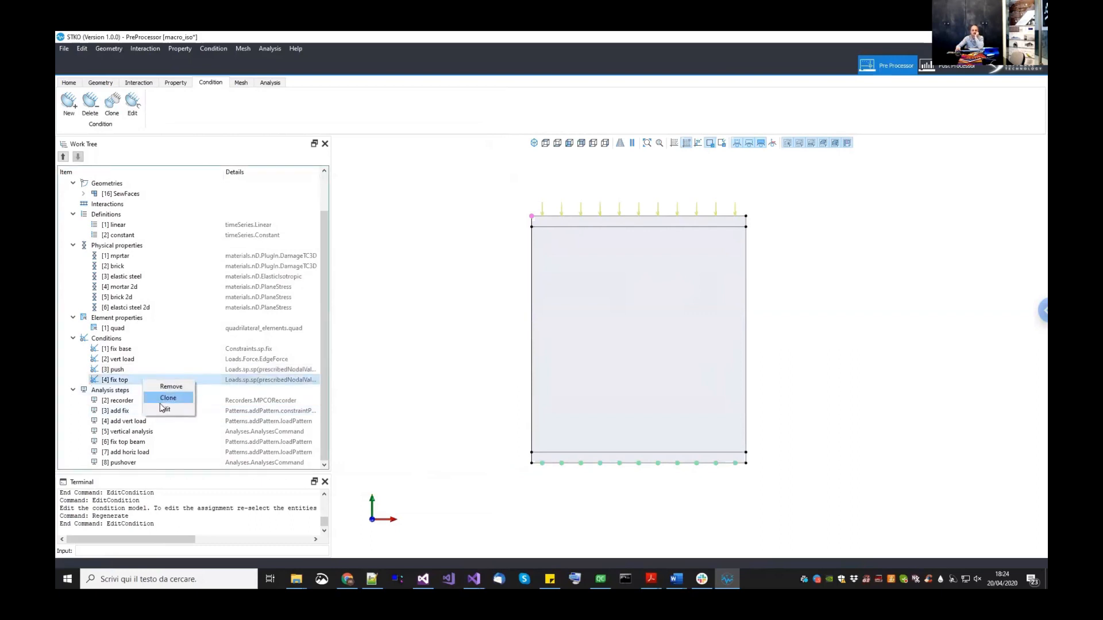
pyautogui.click(166, 409)
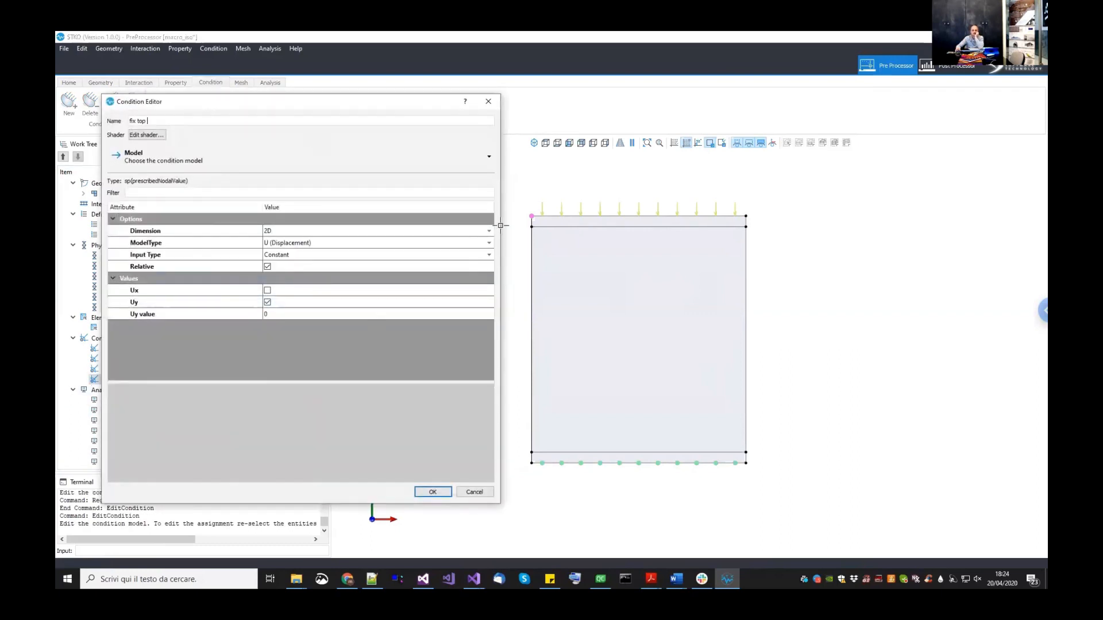
pyautogui.click(546, 216)
pyautogui.click(433, 492)
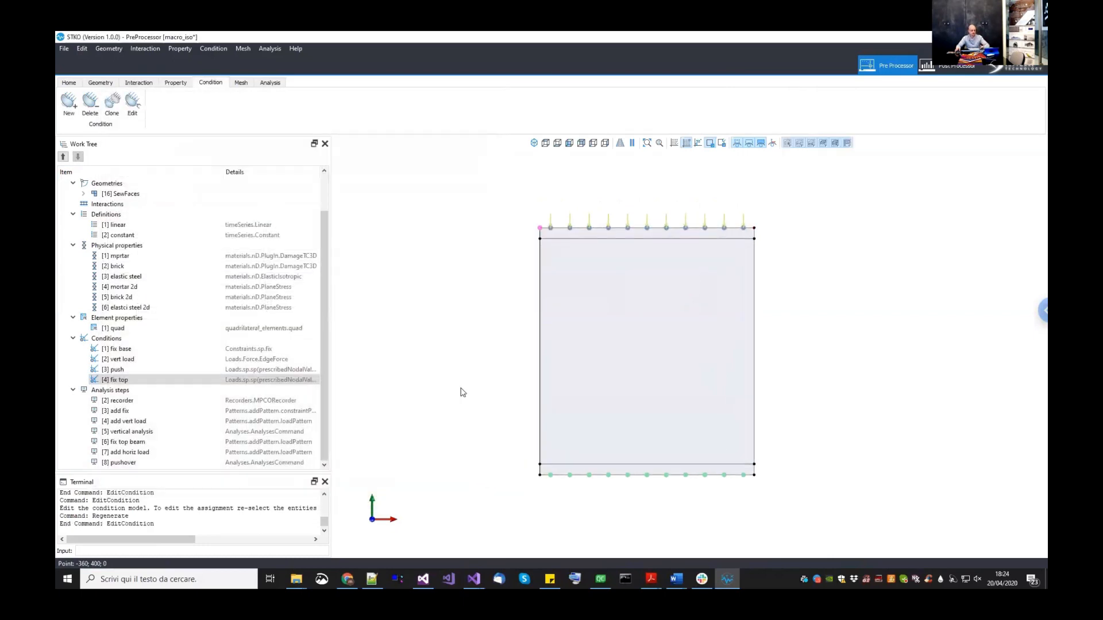
pyautogui.hotkey('ctrl', 's')
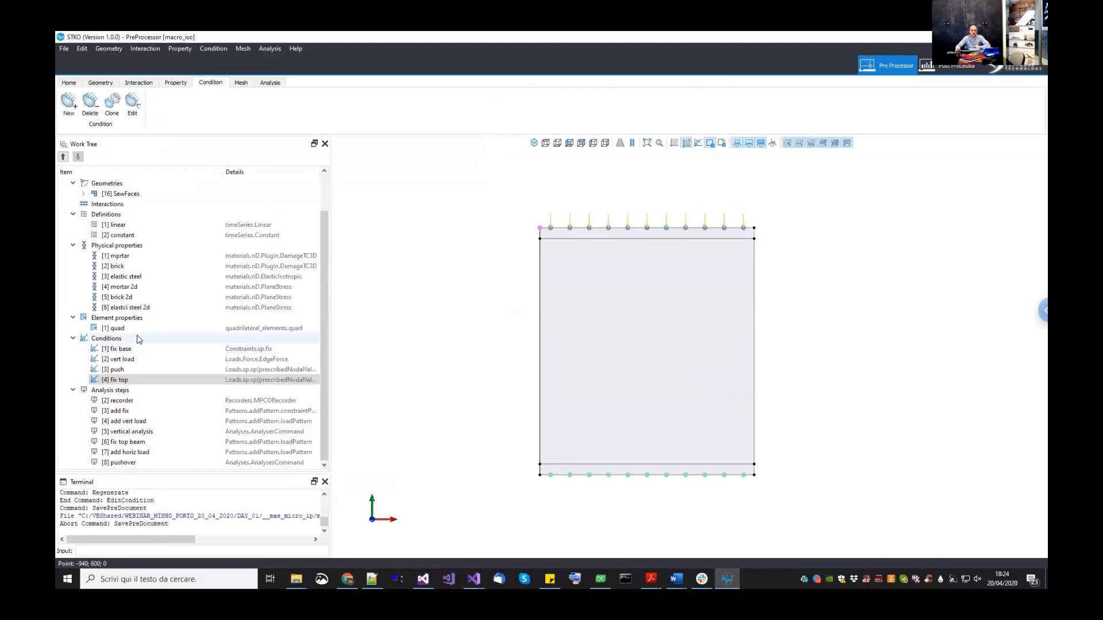
# - Show the wall in the property context, checking its colouring by element property and by physical property
pyautogui.scroll(2, 138, 338)
pyautogui.click(175, 82)
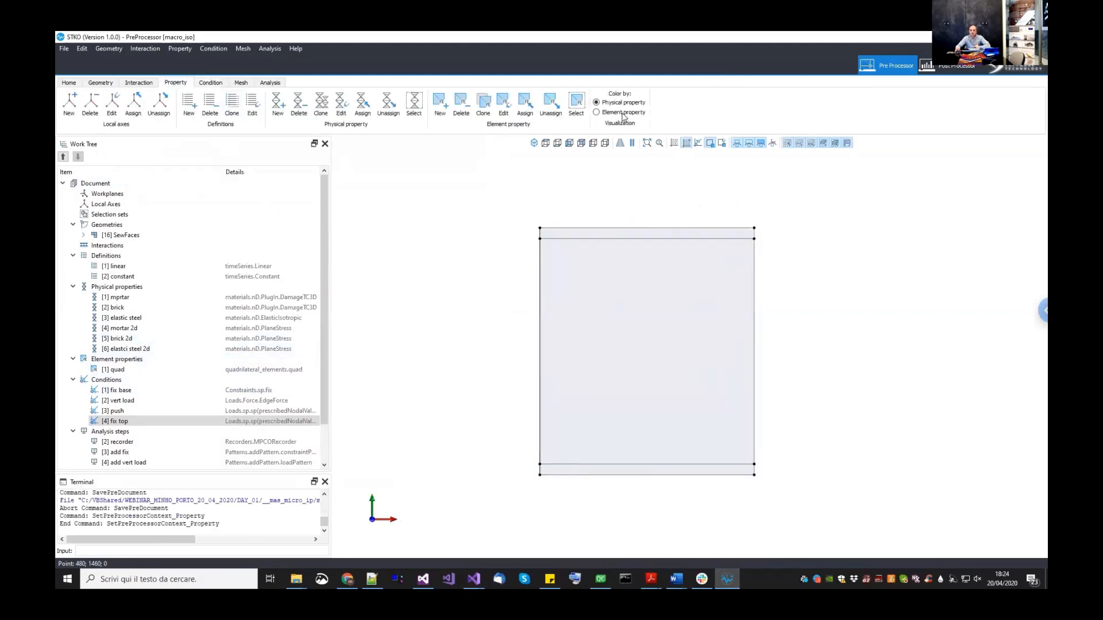
pyautogui.click(597, 113)
pyautogui.click(623, 104)
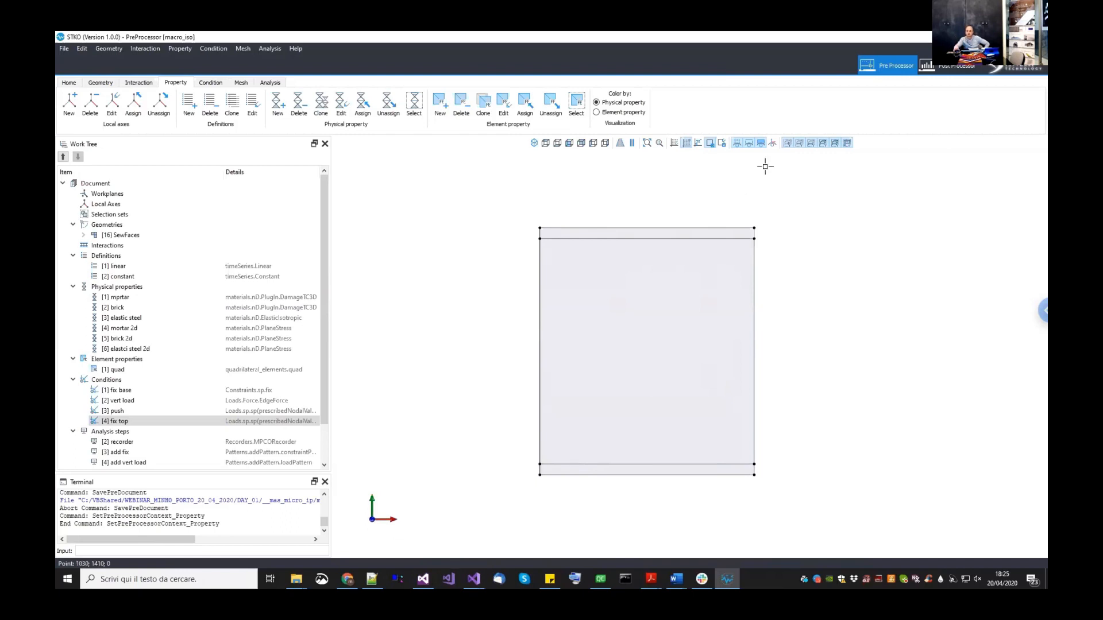
# - Switch to the 2016 CMAME paper in Acrobat Reader, examine Fig. 27 on RVE tensile damage enlarged, and return to STKO
pyautogui.rightClick(659, 577)
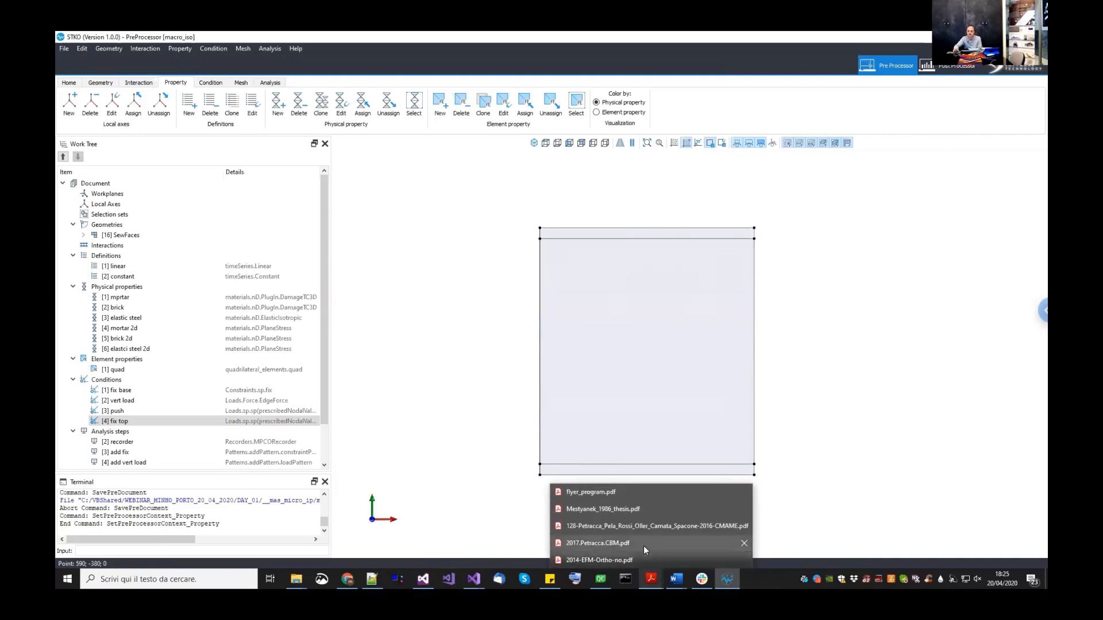
pyautogui.click(650, 532)
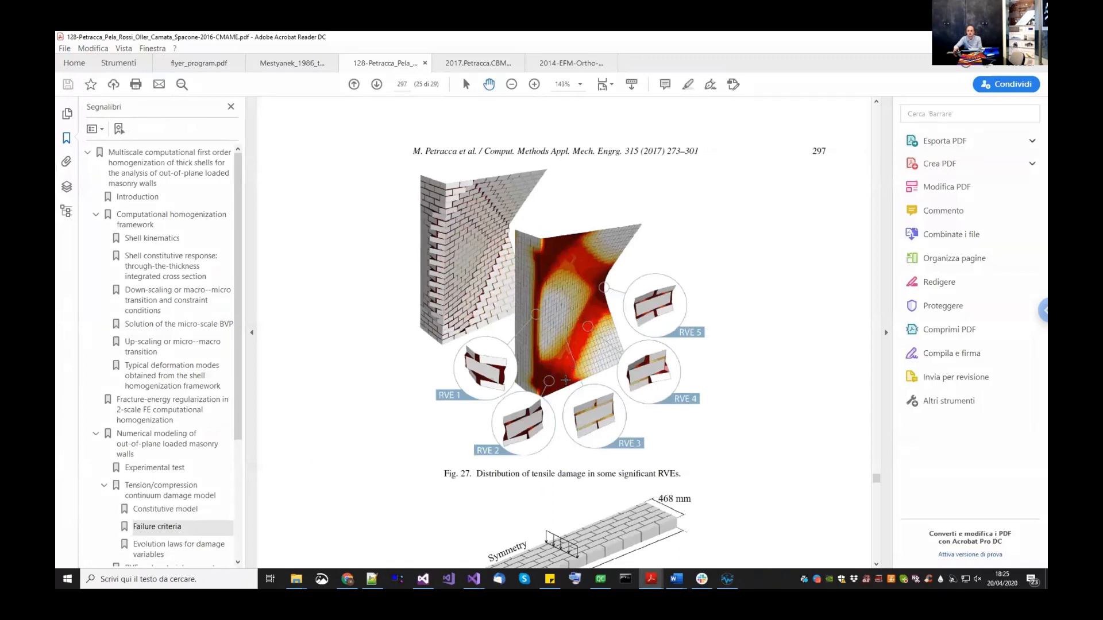
pyautogui.scroll(5, 551, 373)
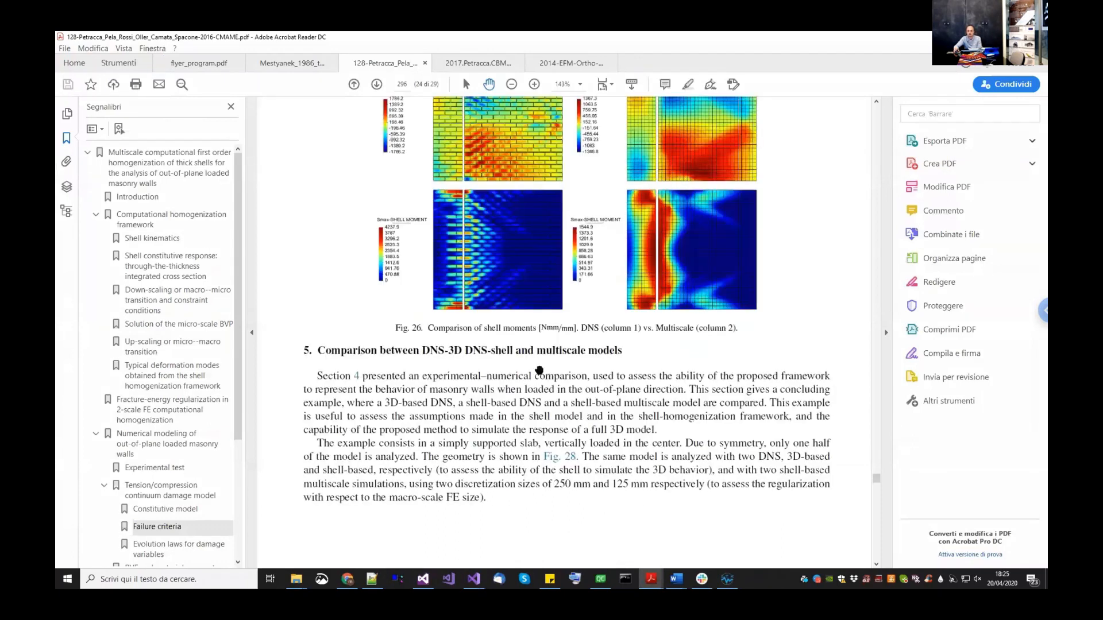
pyautogui.scroll(-5, 538, 371)
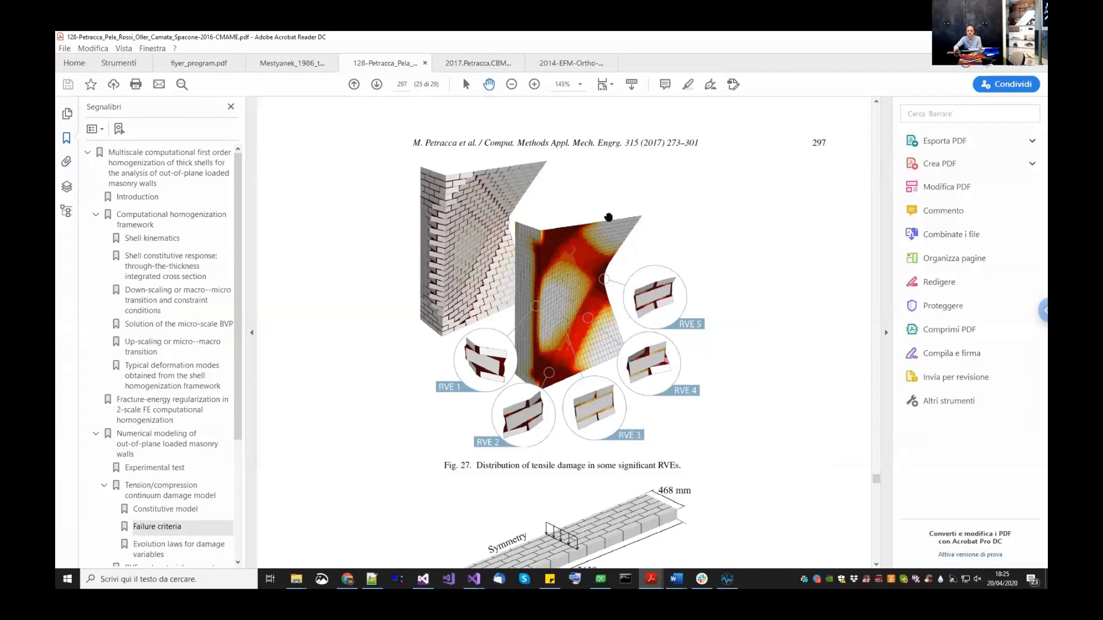
pyautogui.click(534, 84)
pyautogui.click(535, 84)
pyautogui.click(535, 85)
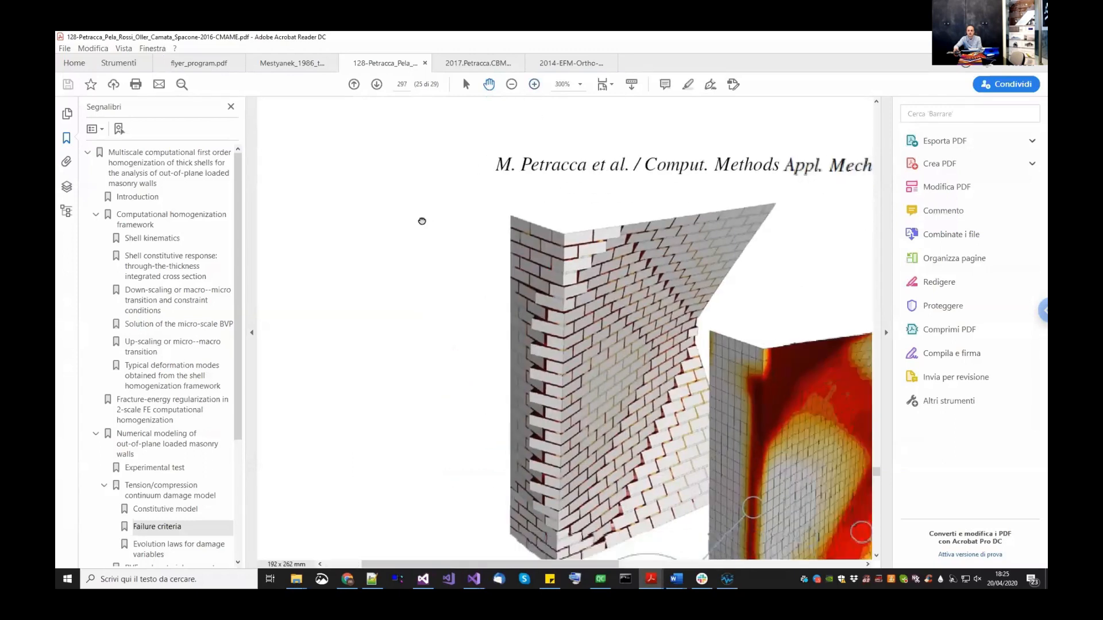
pyautogui.hscroll(3, 402, 226)
pyautogui.scroll(-3, 368, 236)
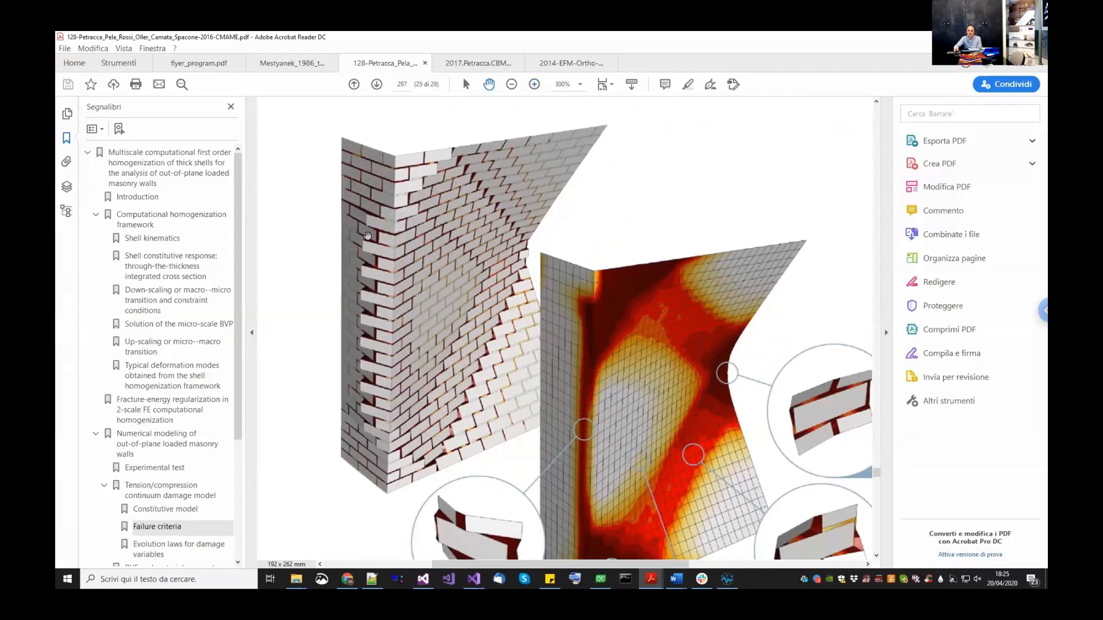
pyautogui.moveTo(461, 347); pyautogui.dragTo(412, 238)
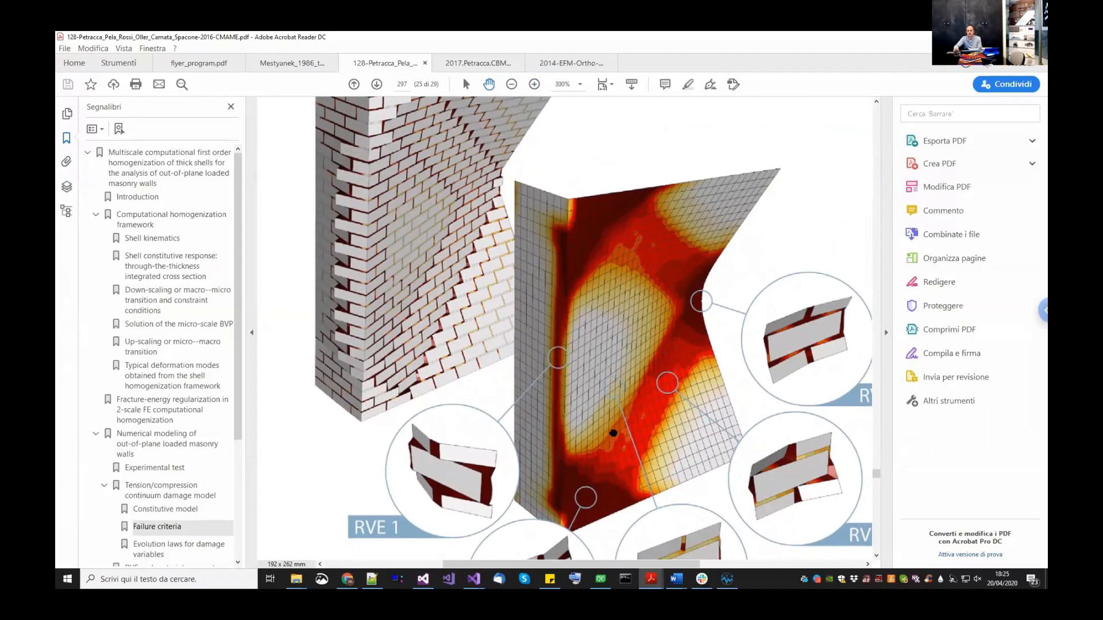
pyautogui.scroll(-1, 566, 322)
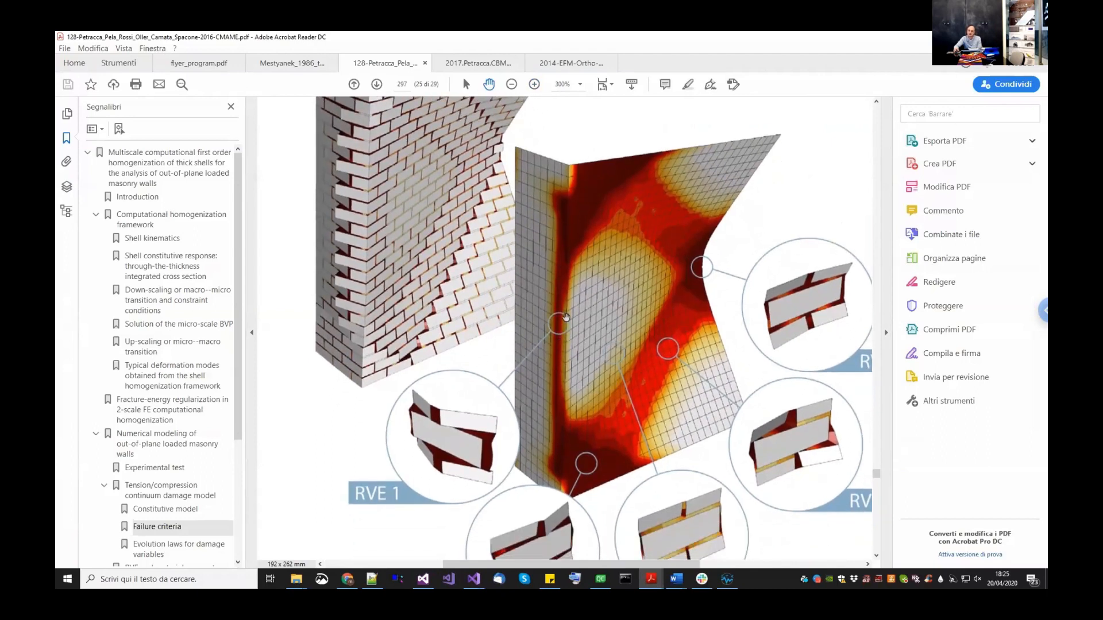
pyautogui.scroll(-1, 567, 336)
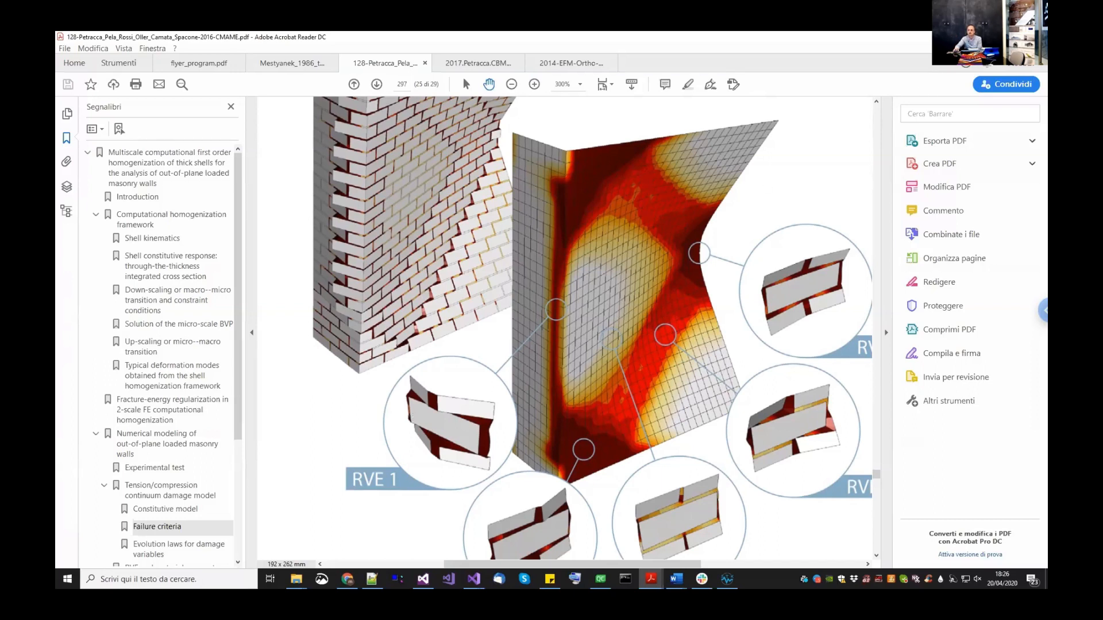
pyautogui.click(988, 37)
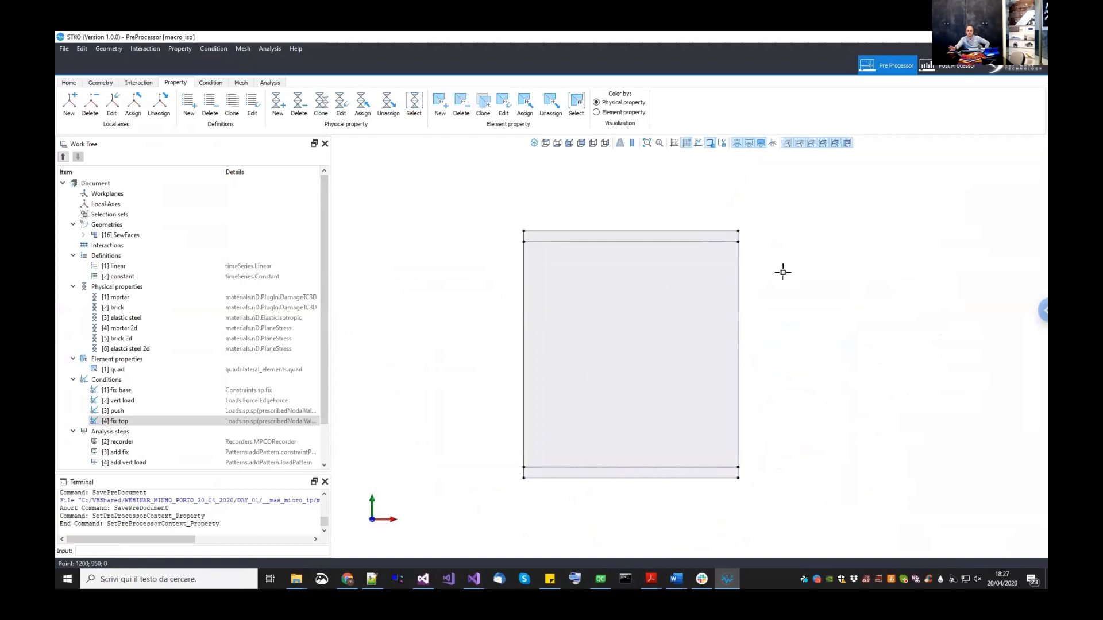
# - Delete the brick and brick 2d physical properties
pyautogui.click(122, 309)
pyautogui.rightClick(125, 312)
pyautogui.click(128, 325)
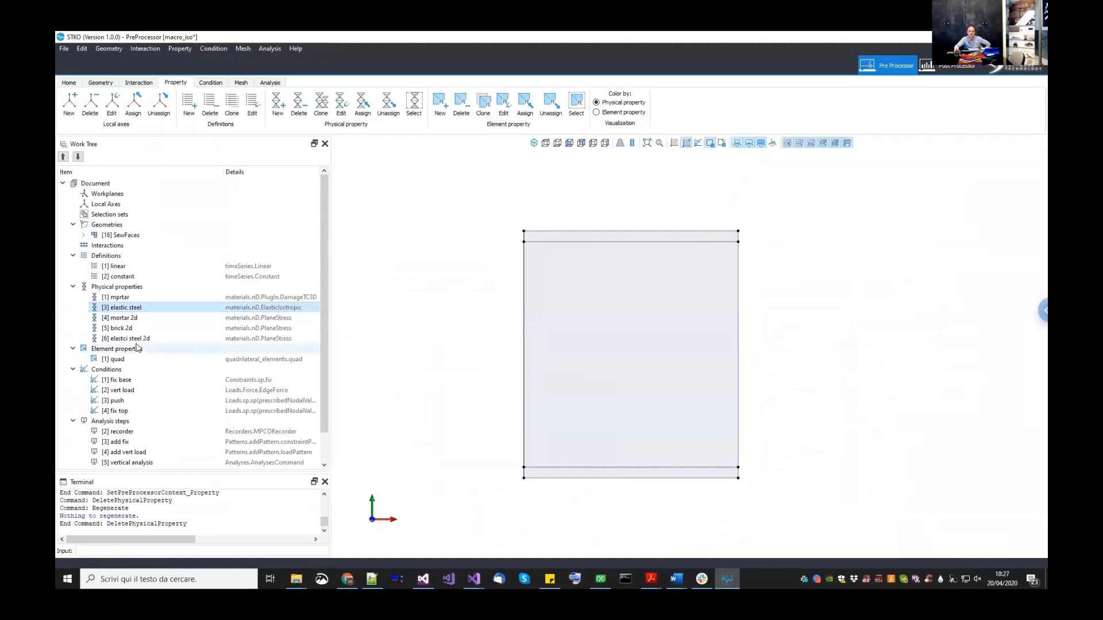
pyautogui.click(132, 338)
pyautogui.click(124, 328)
pyautogui.rightClick(127, 328)
pyautogui.click(141, 340)
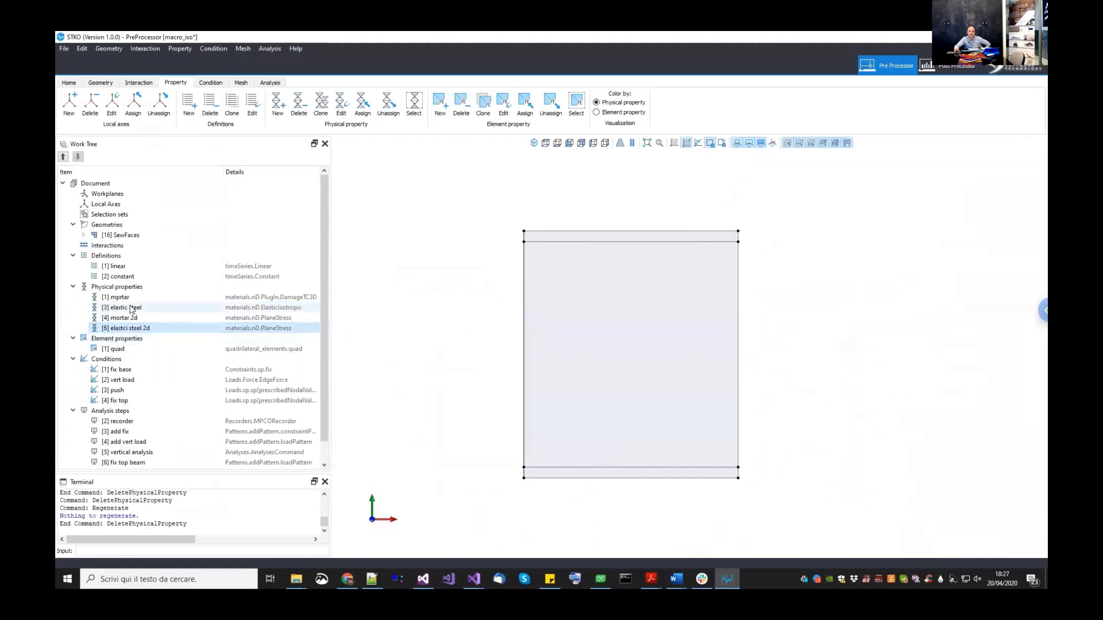
# - Rename the mprtar physical property as masonry iso 3d
pyautogui.click(125, 297)
pyautogui.rightClick(129, 298)
pyautogui.click(186, 302)
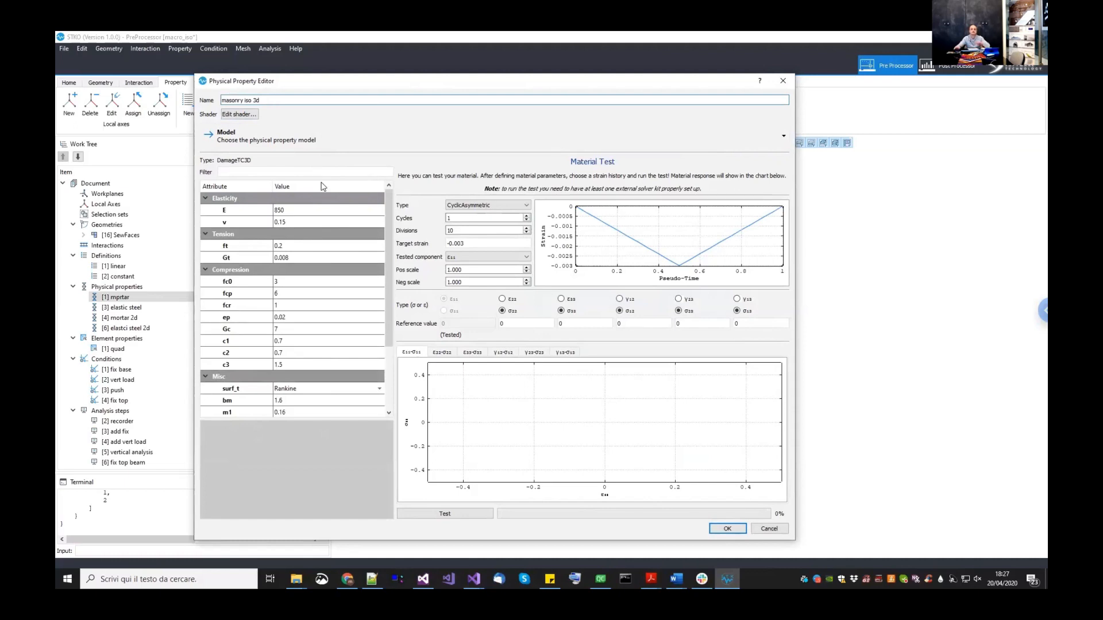
pyautogui.press('Return')
# - Rename the elastic steel physical property as elastic 3d
pyautogui.click(139, 312)
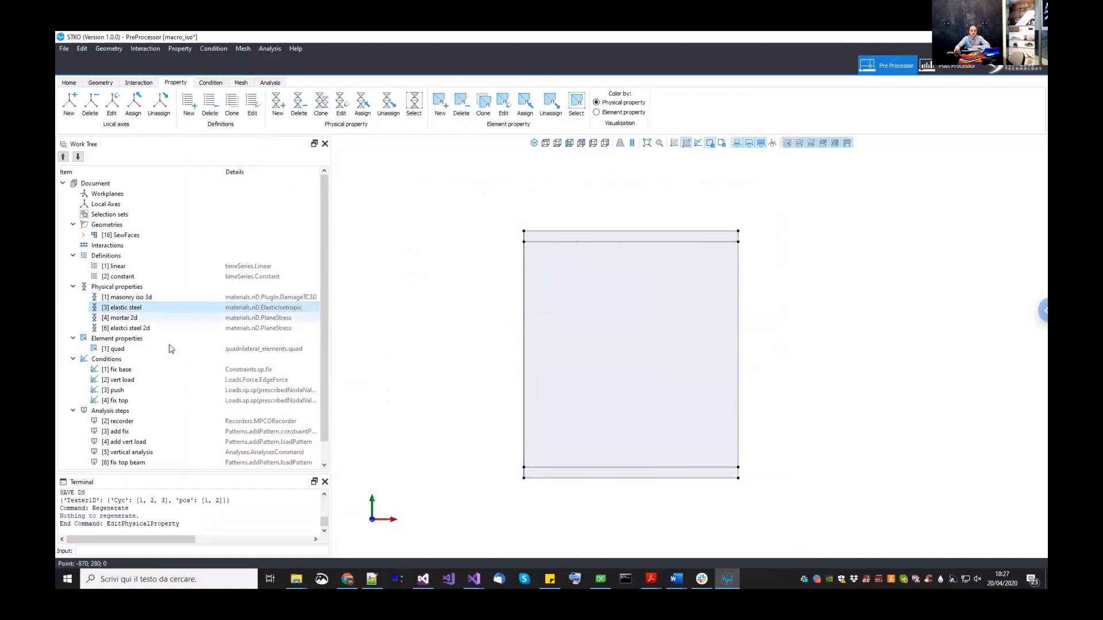
pyautogui.rightClick(143, 312)
pyautogui.press('Return')
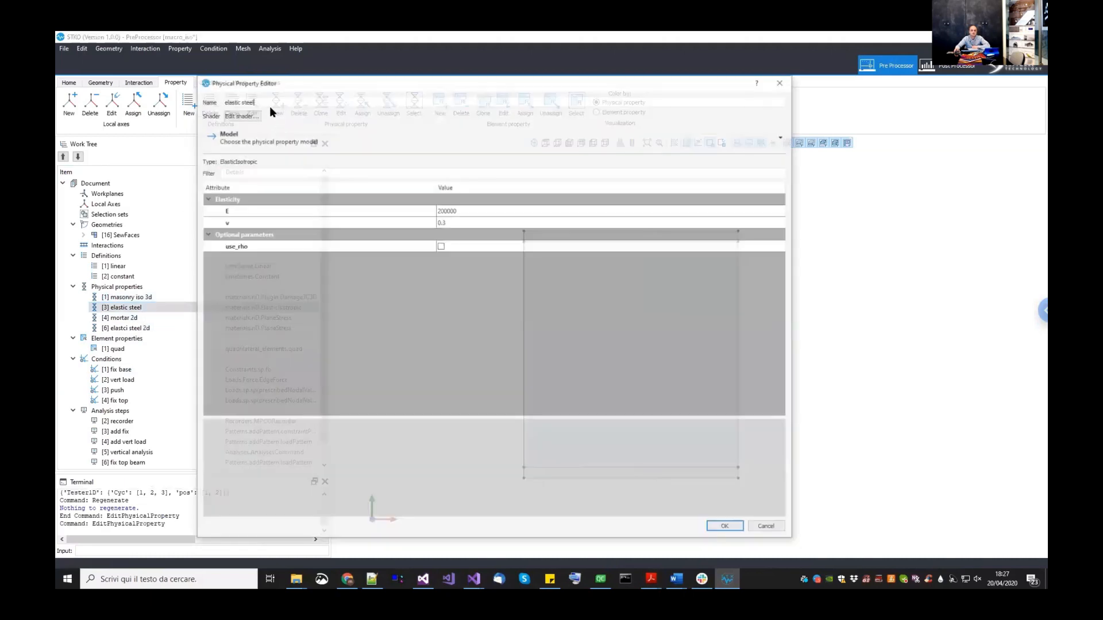
pyautogui.press('BackSpace')
pyautogui.press('BackSpace')
pyautogui.press('BackSpace')
pyautogui.press('BackSpace')
pyautogui.press('BackSpace')
pyautogui.write('3')
pyautogui.click(721, 530)
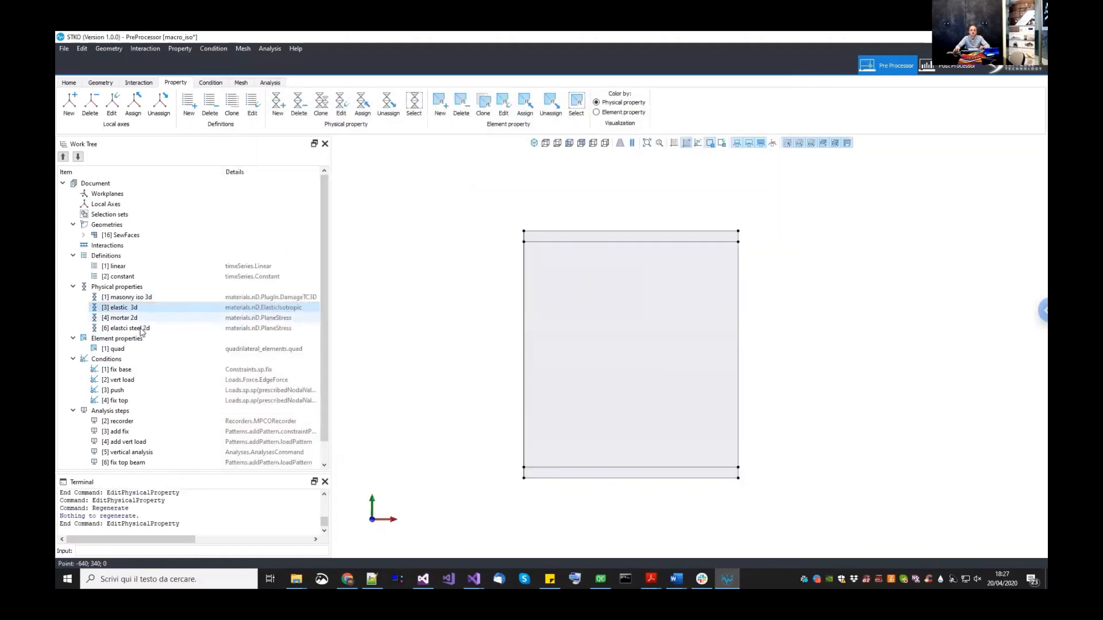
# - Assign the 2D steel plane stress property to the top and bottom strips of the wall
pyautogui.click(142, 329)
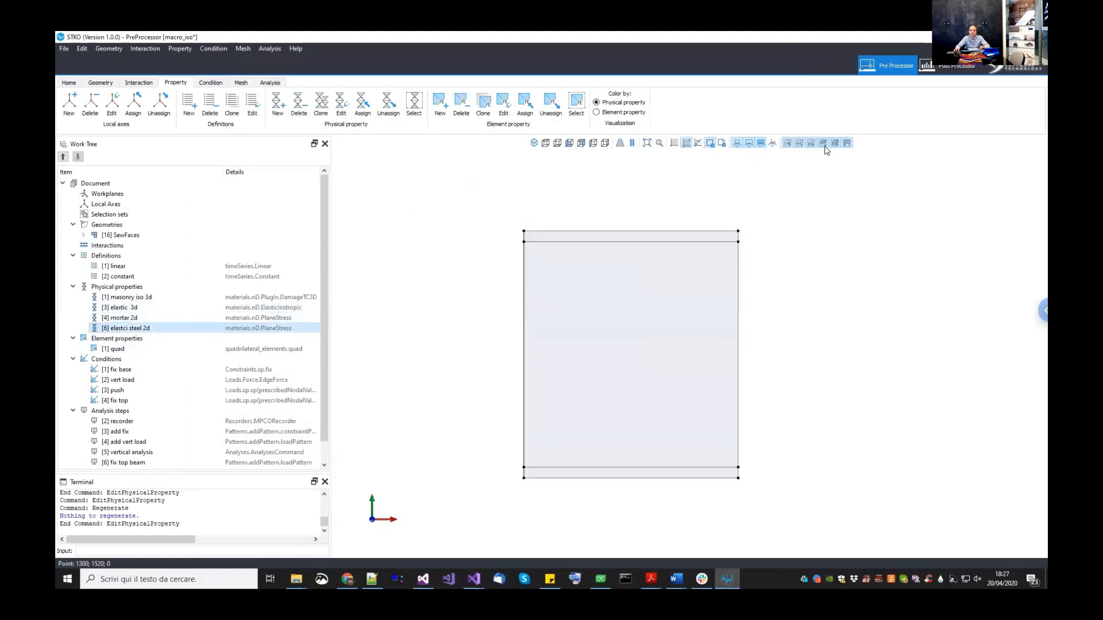
pyautogui.click(684, 236)
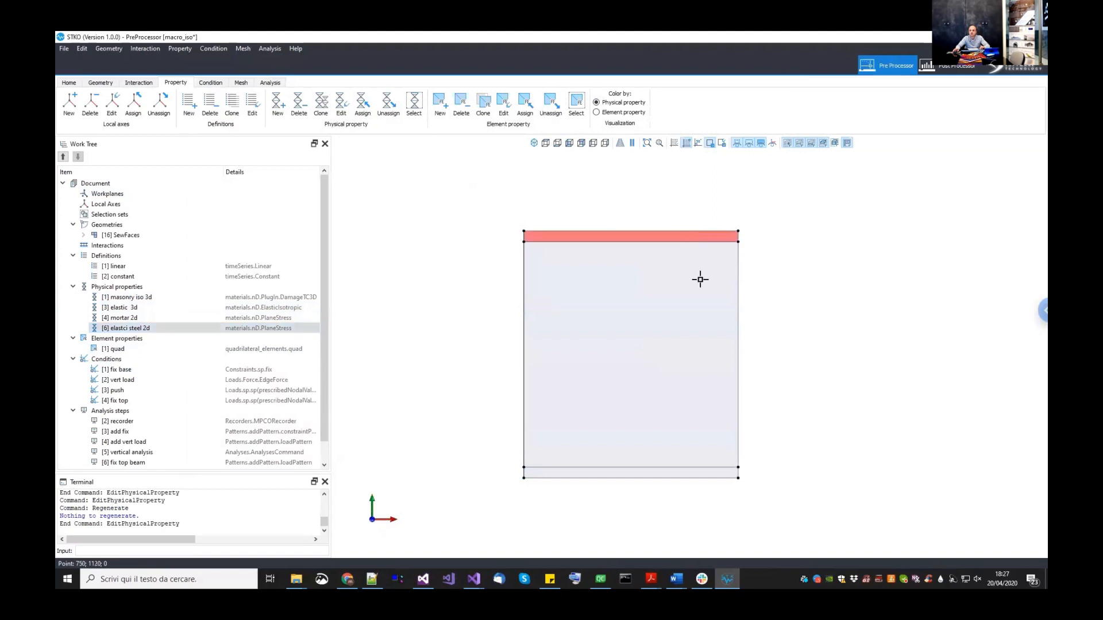
pyautogui.keyDown('ctrl'); pyautogui.click(682, 473); pyautogui.keyUp('ctrl')
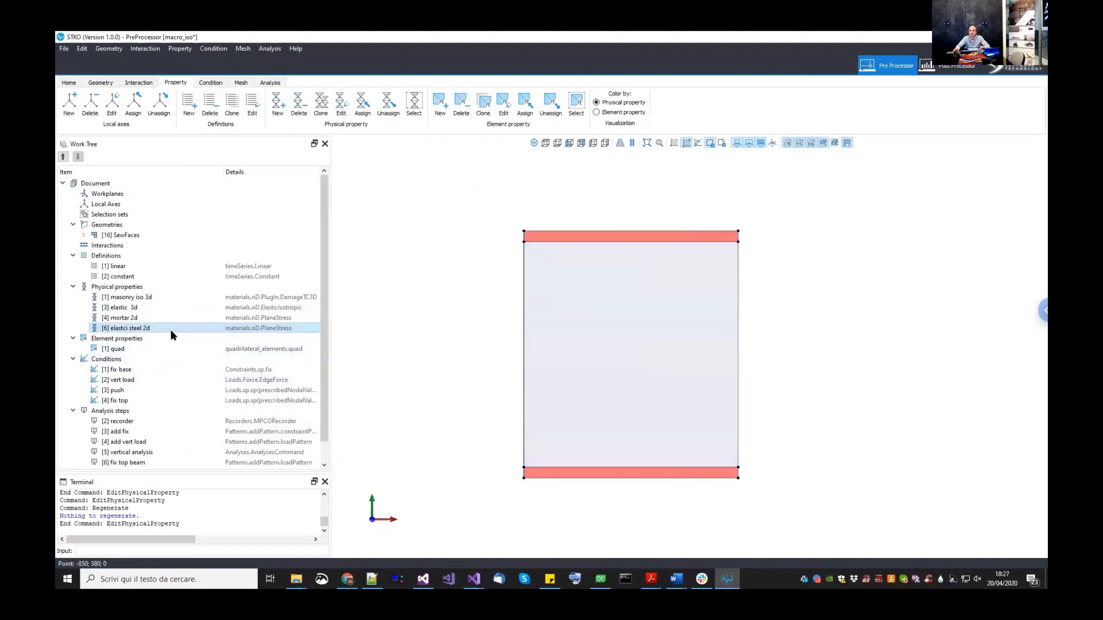
pyautogui.moveTo(218, 329); pyautogui.dragTo(436, 379)
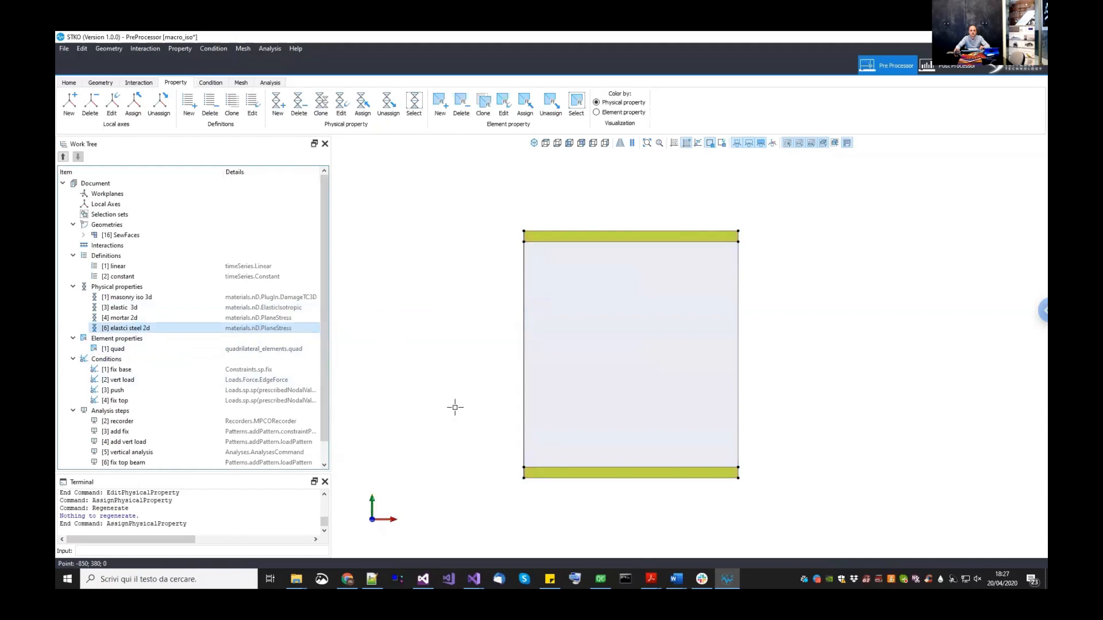
# - Assign the mortar 2d property to the large central wall face and rename that property as masonry 2d
pyautogui.click(578, 395)
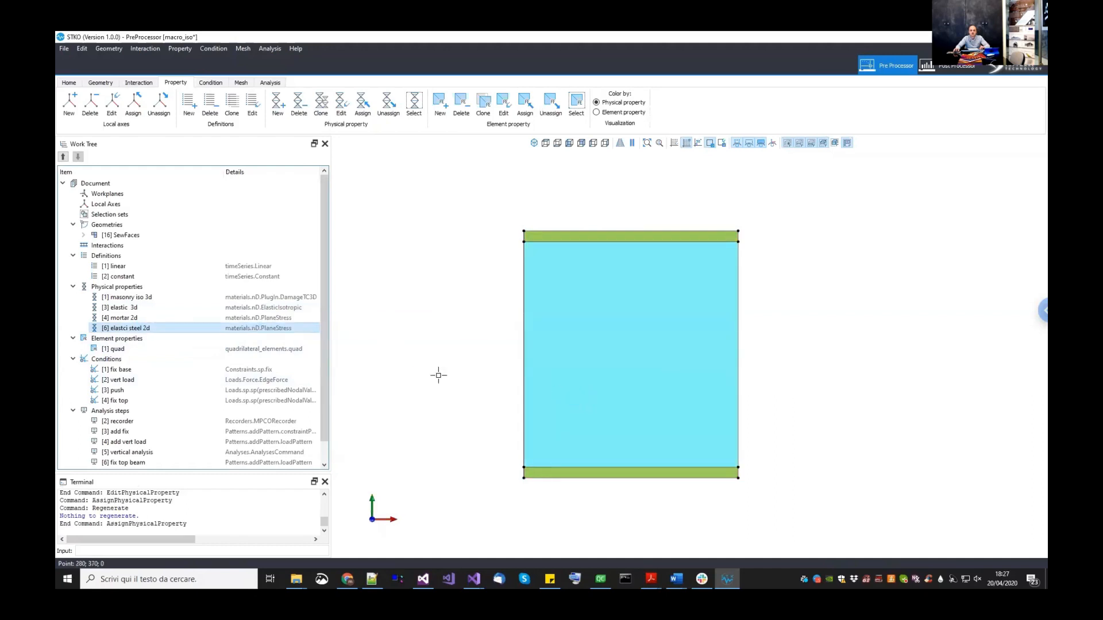
pyautogui.moveTo(140, 317); pyautogui.dragTo(418, 348)
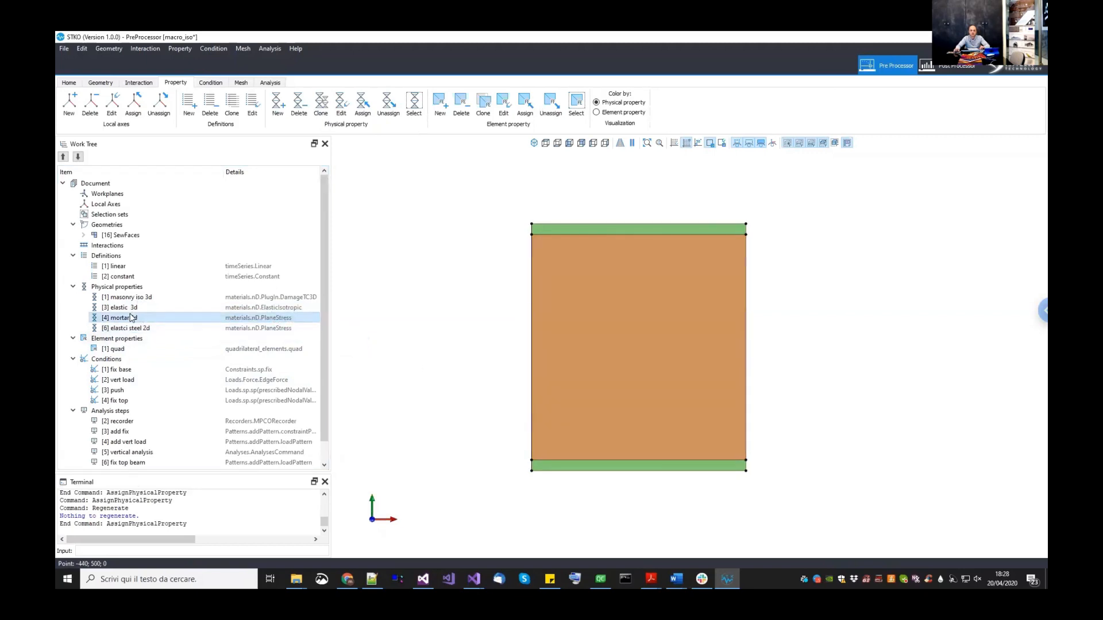
pyautogui.rightClick(128, 318)
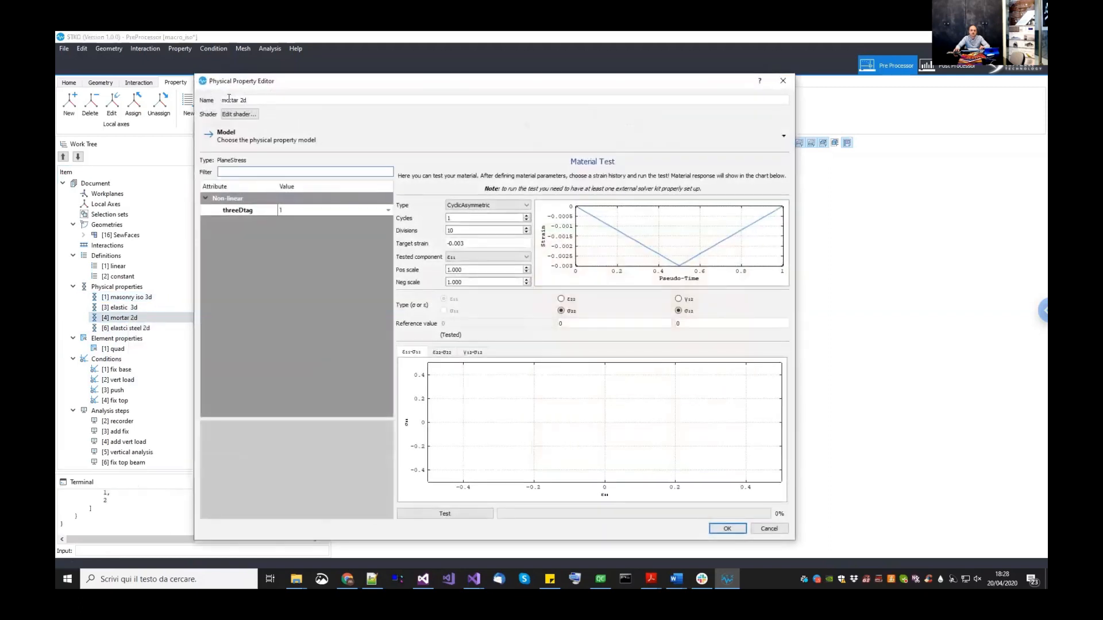
pyautogui.doubleClick(229, 100)
pyautogui.write('masonry')
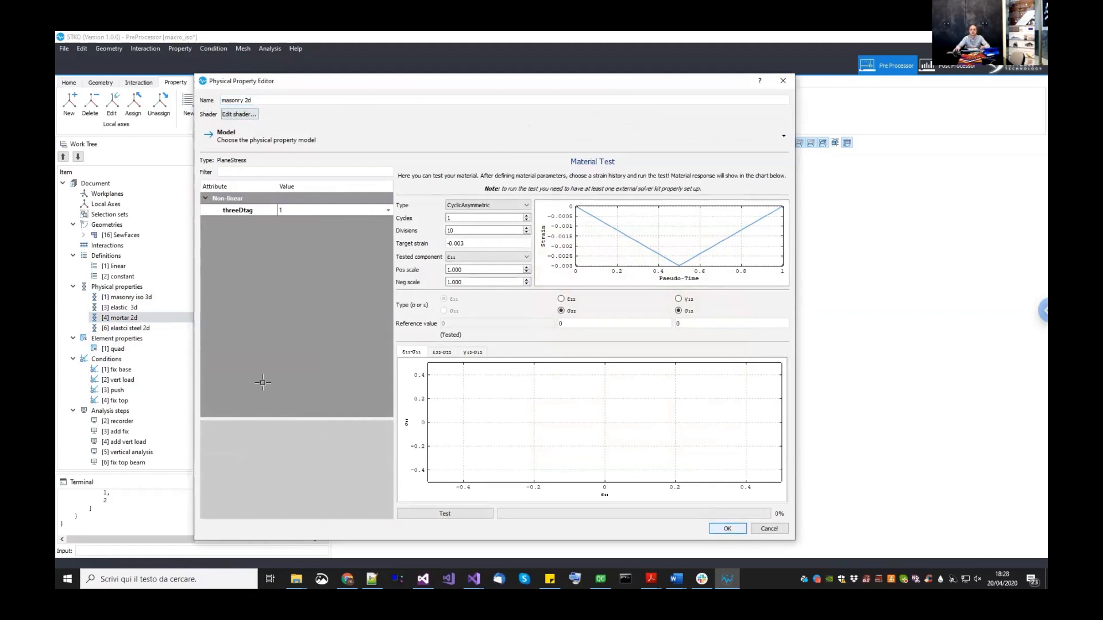
pyautogui.click(721, 528)
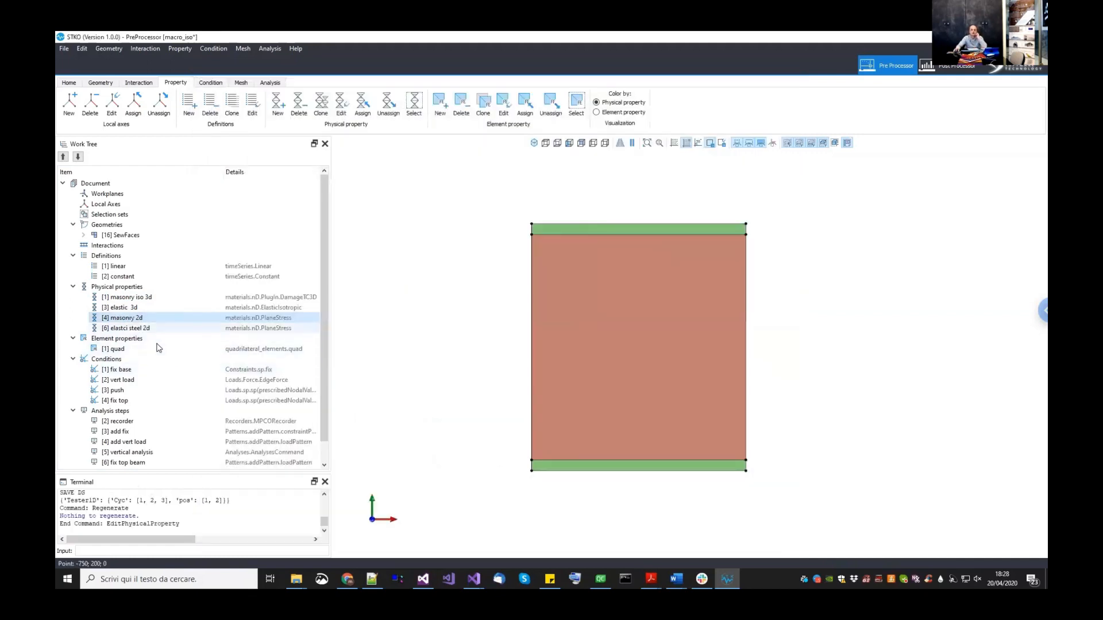
# - Review which 3D material the masonry 2d plane stress property references, leaving its definition untouched
pyautogui.rightClick(142, 319)
pyautogui.press('Return')
pyautogui.click(297, 204)
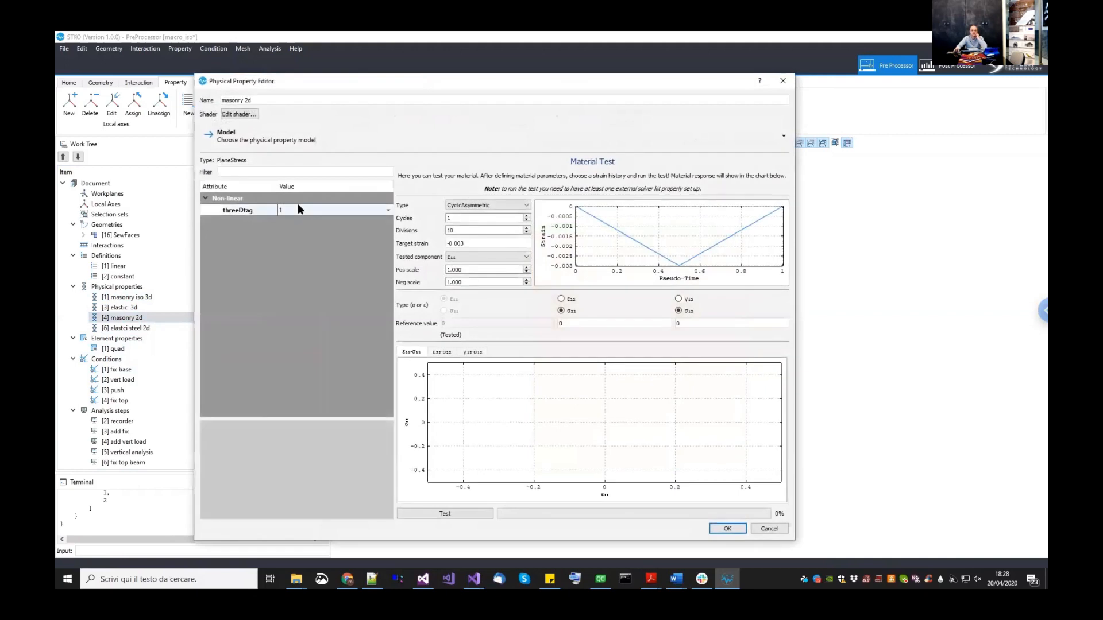
pyautogui.click(307, 312)
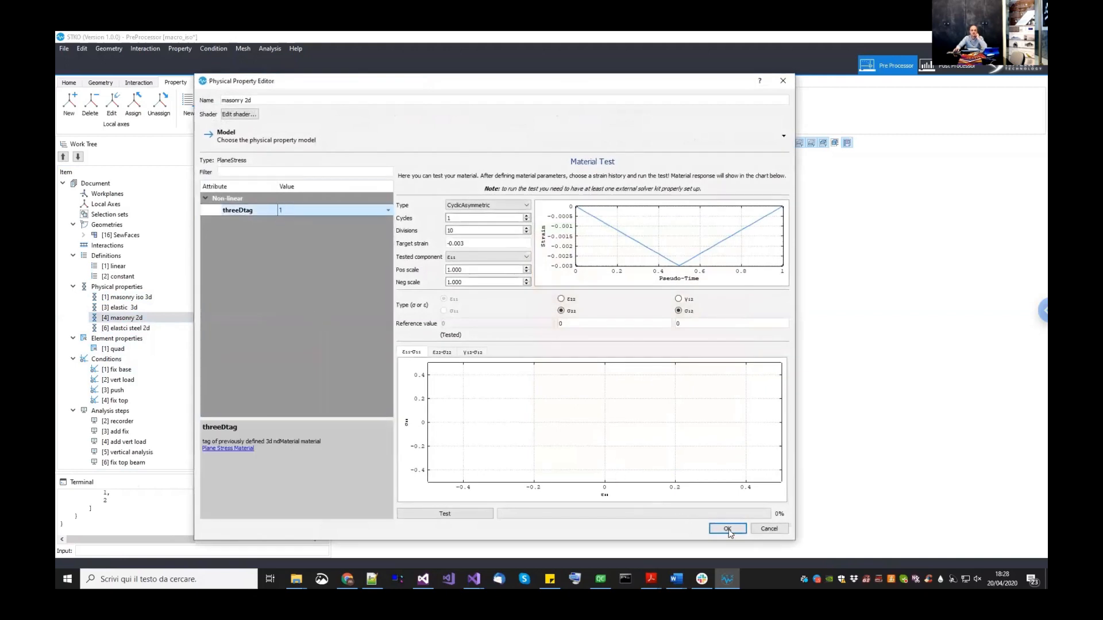
pyautogui.click(768, 529)
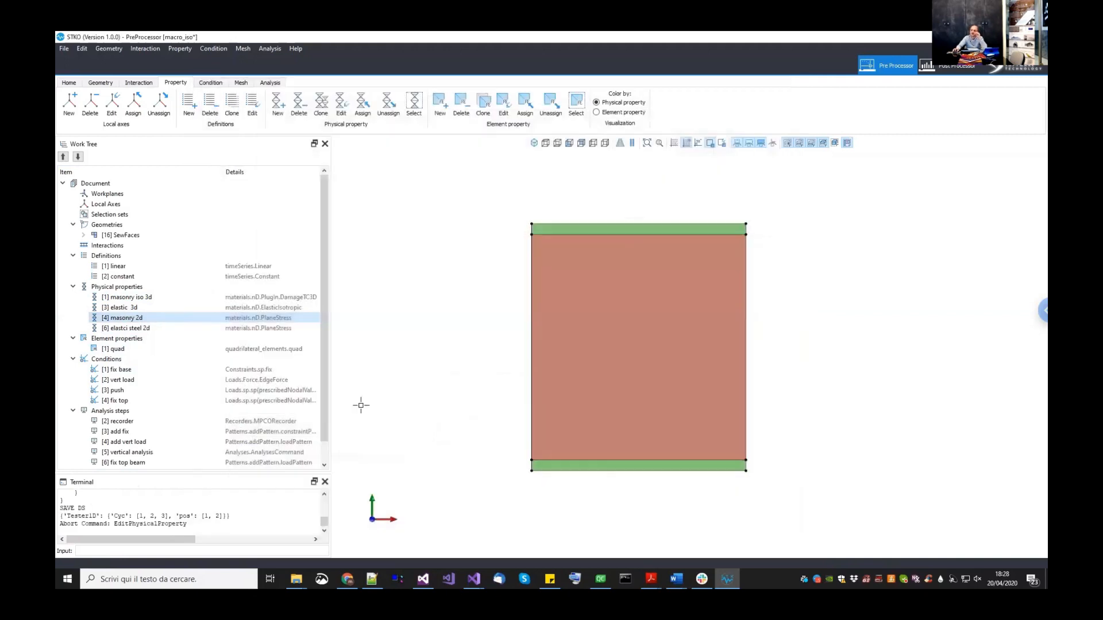
# - Edit the masonry iso 3d physical property, setting Young's modulus E to 8940 and Poisson's ratio v to 0.17
pyautogui.click(137, 295)
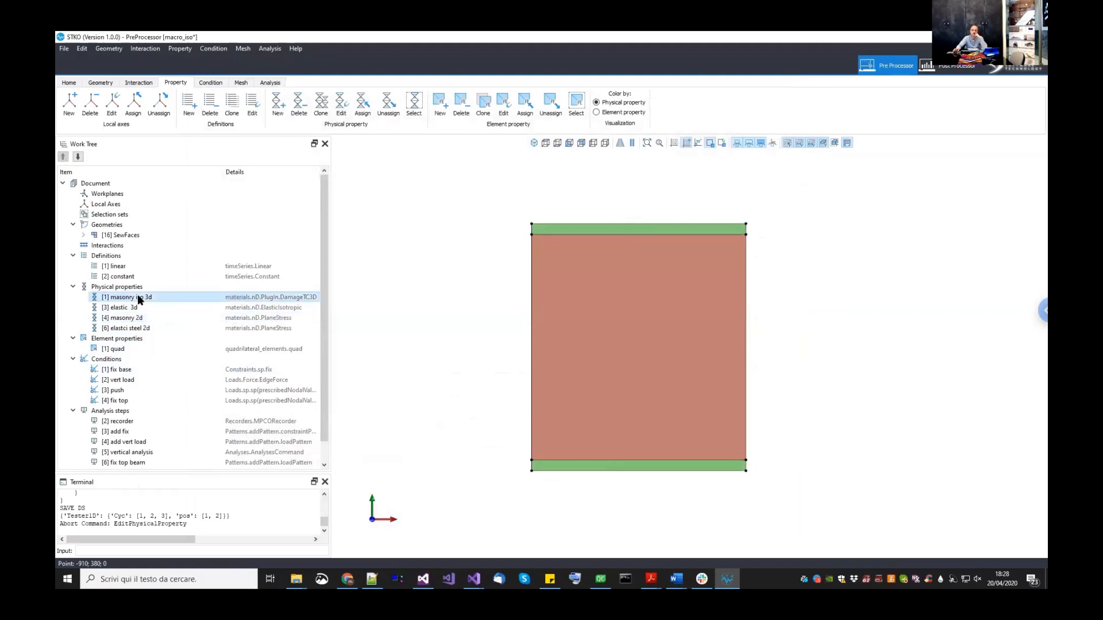
pyautogui.rightClick(137, 295)
pyautogui.click(163, 326)
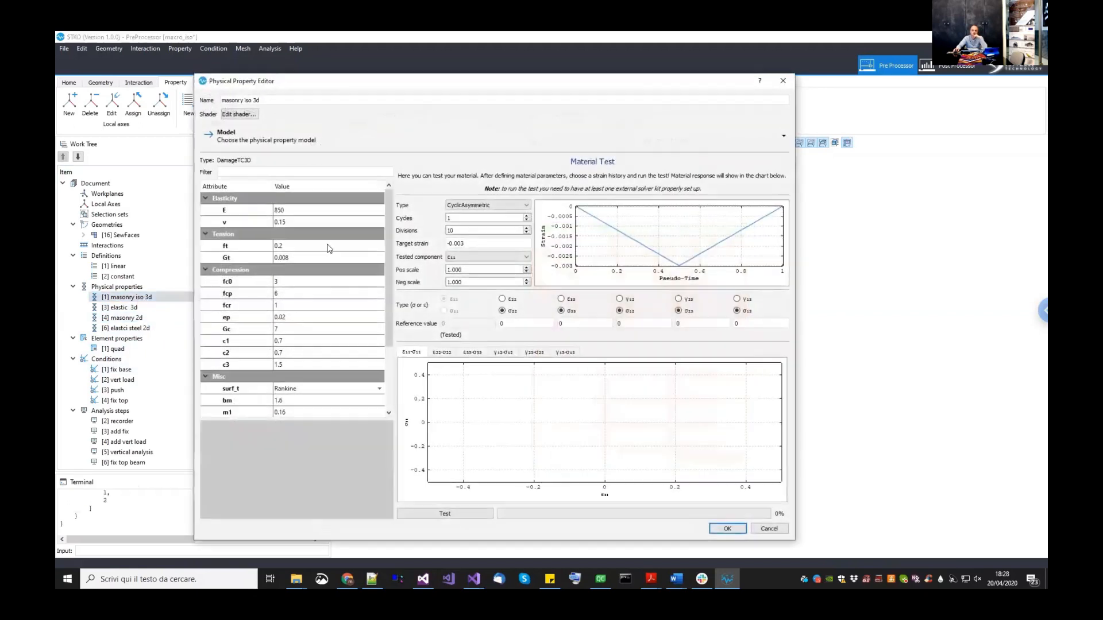
pyautogui.moveTo(348, 88); pyautogui.dragTo(219, 186)
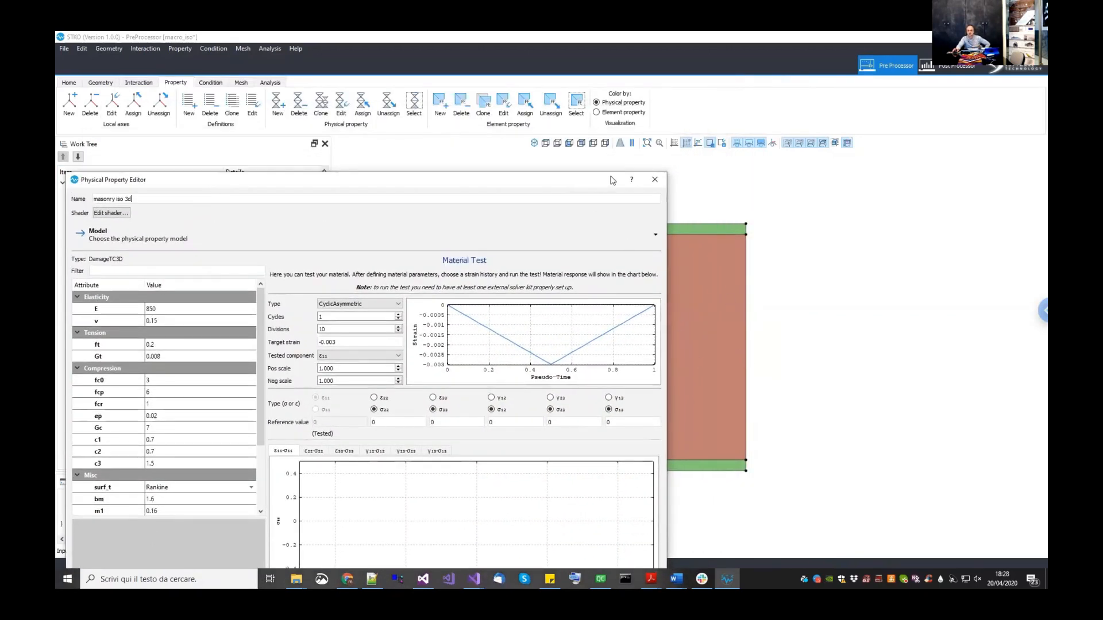
pyautogui.moveTo(616, 172); pyautogui.dragTo(629, 89)
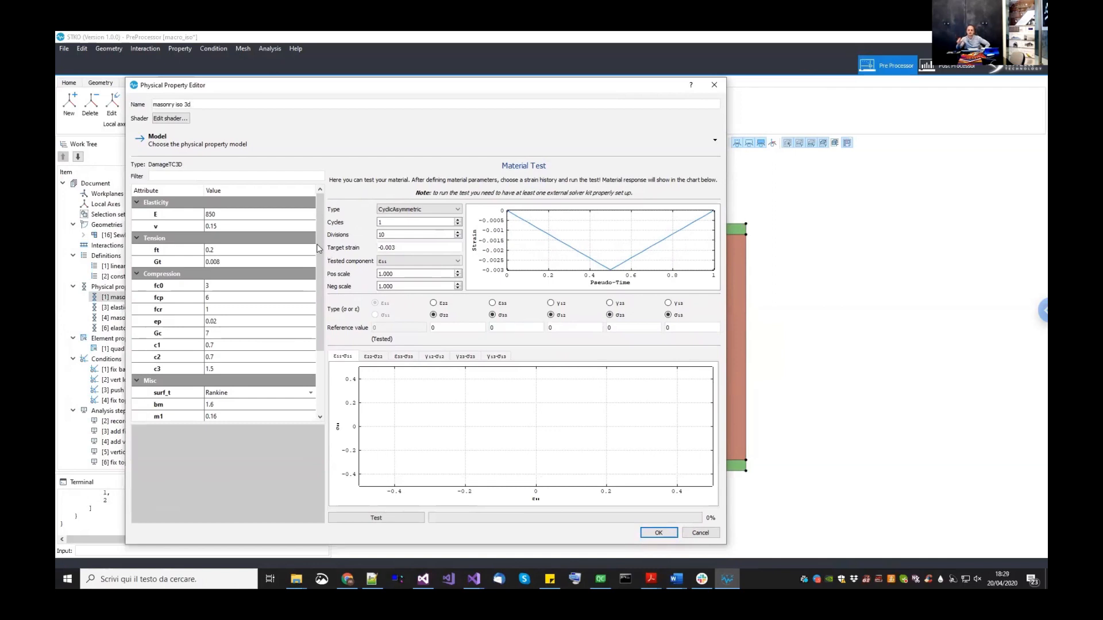
pyautogui.doubleClick(259, 213)
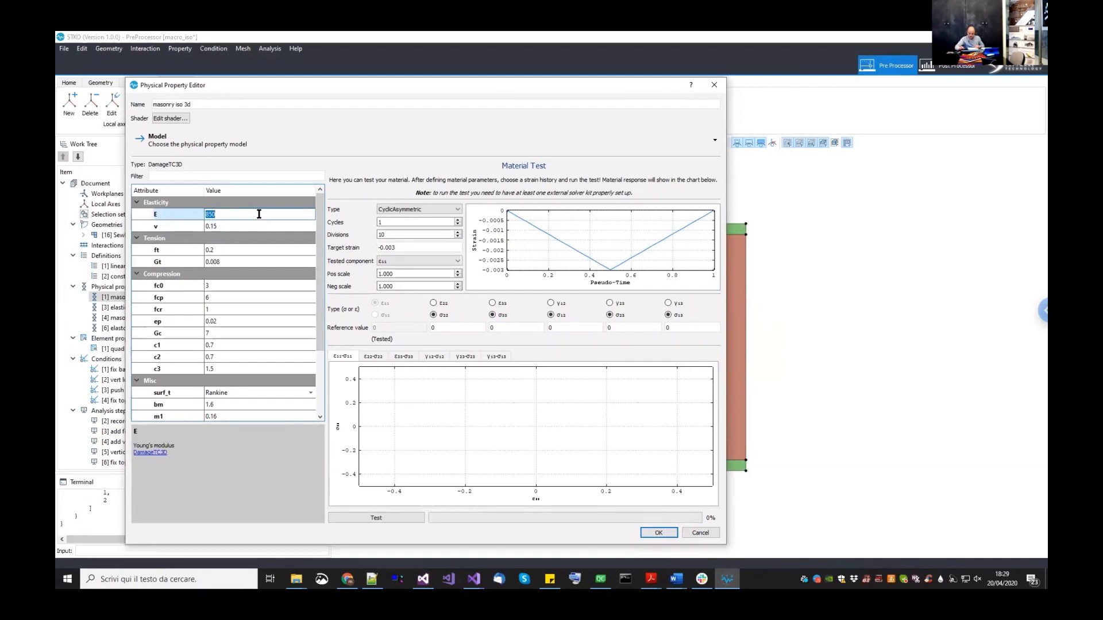
pyautogui.write('8940')
pyautogui.click(254, 229)
pyautogui.write('0.17')
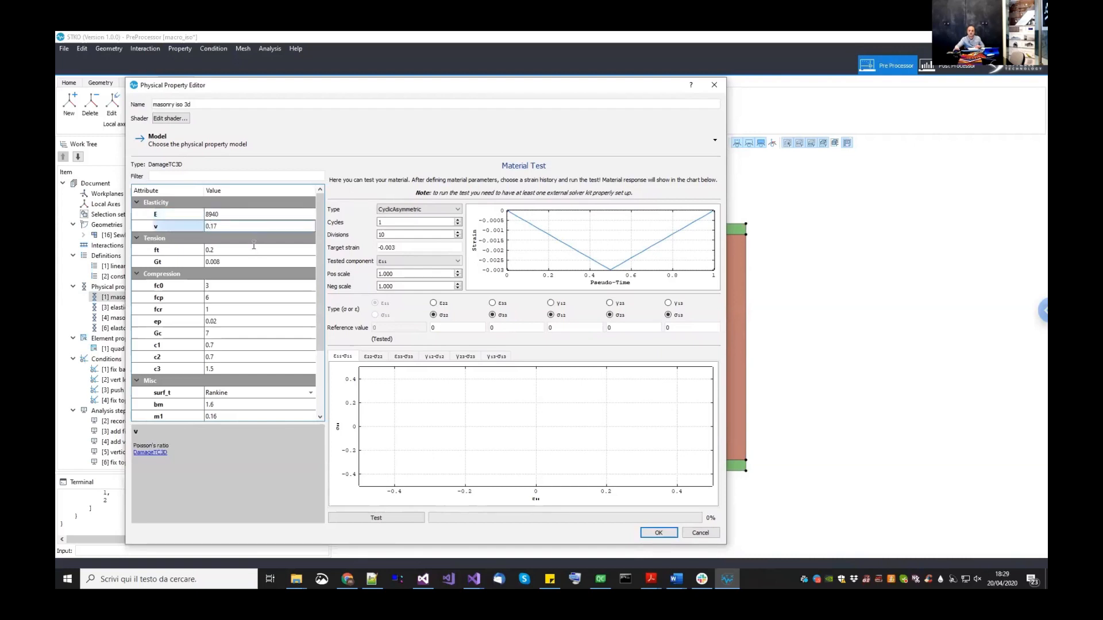
# - Set the masonry's tensile strength ft to 0.94 and its tensile fracture energy Gt to 0.21
pyautogui.click(254, 245)
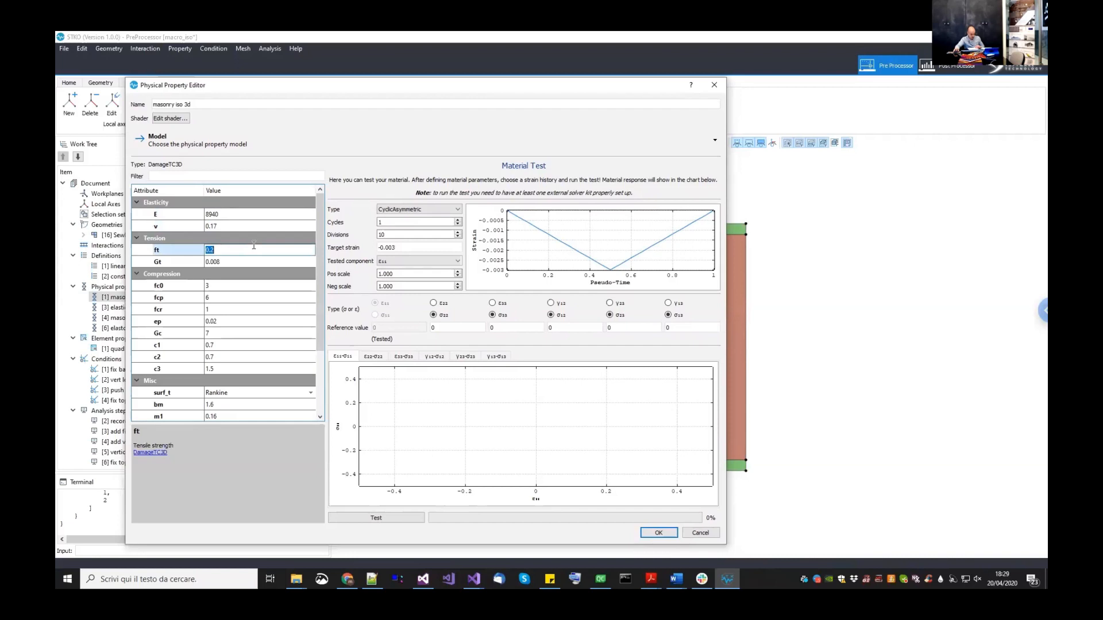
pyautogui.write('0.94')
pyautogui.click(246, 262)
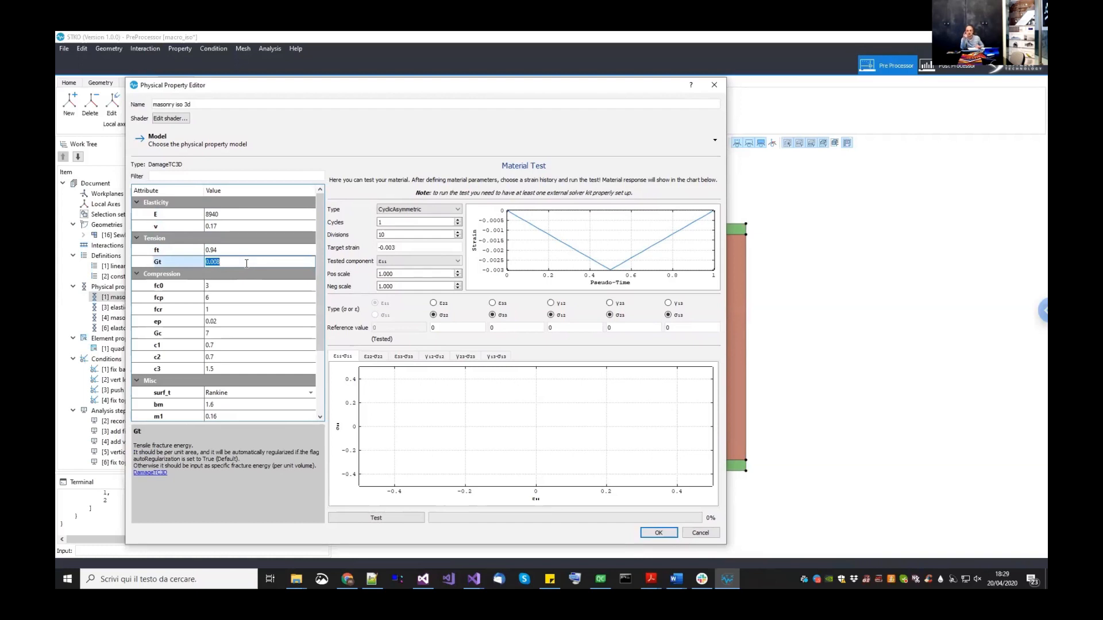
pyautogui.write('0.21')
# - Set the masonry's compression parameters to fc0 6, fcp 10.4, fcr 1.5, ep 0.0018 and Gc 30
pyautogui.click(236, 286)
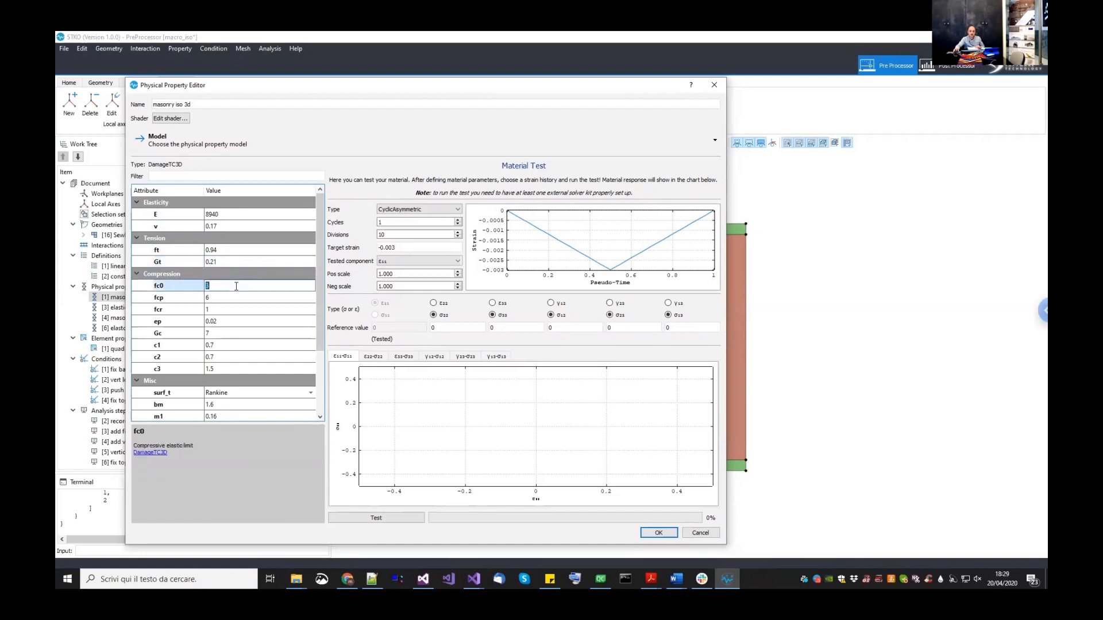
pyautogui.write('6')
pyautogui.click(229, 297)
pyautogui.write('10.4')
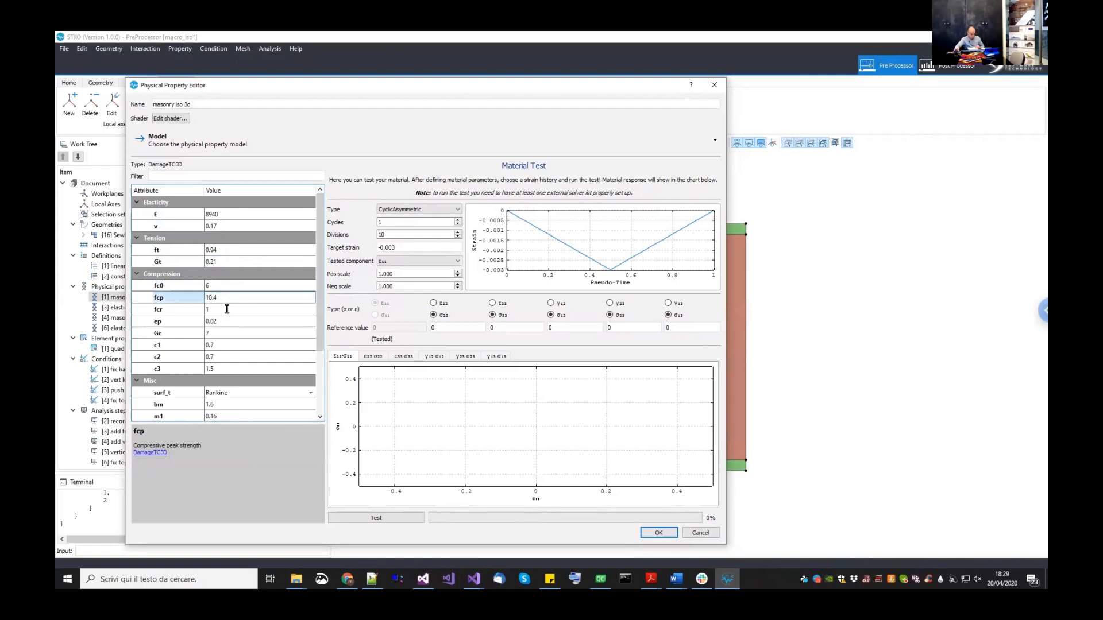
pyautogui.click(226, 309)
pyautogui.write('1.5')
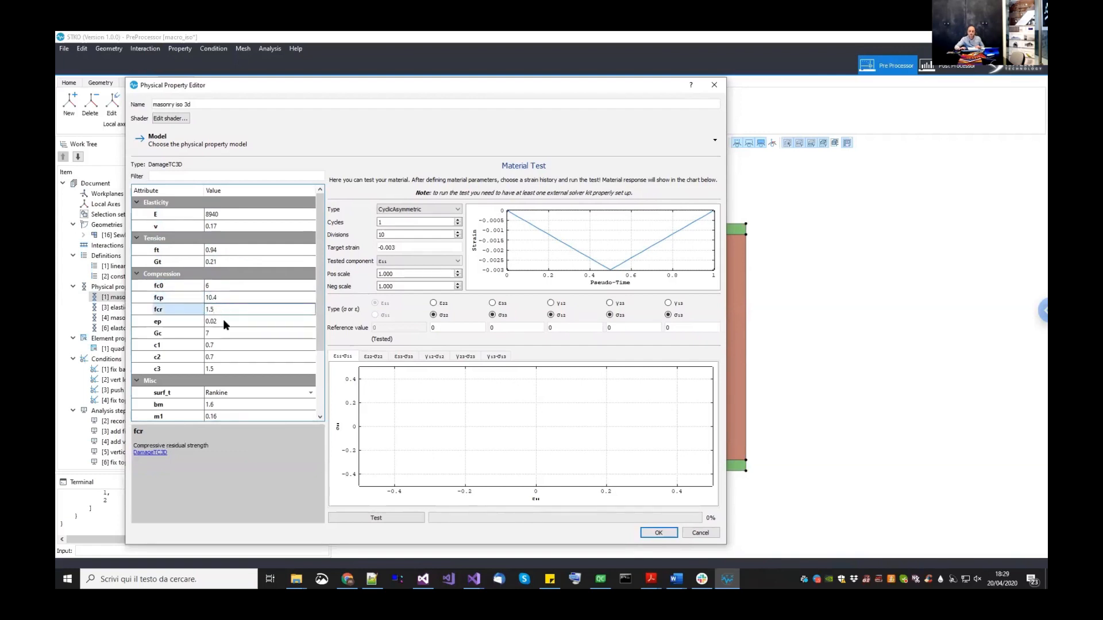
pyautogui.click(224, 320)
pyautogui.write('0.0018')
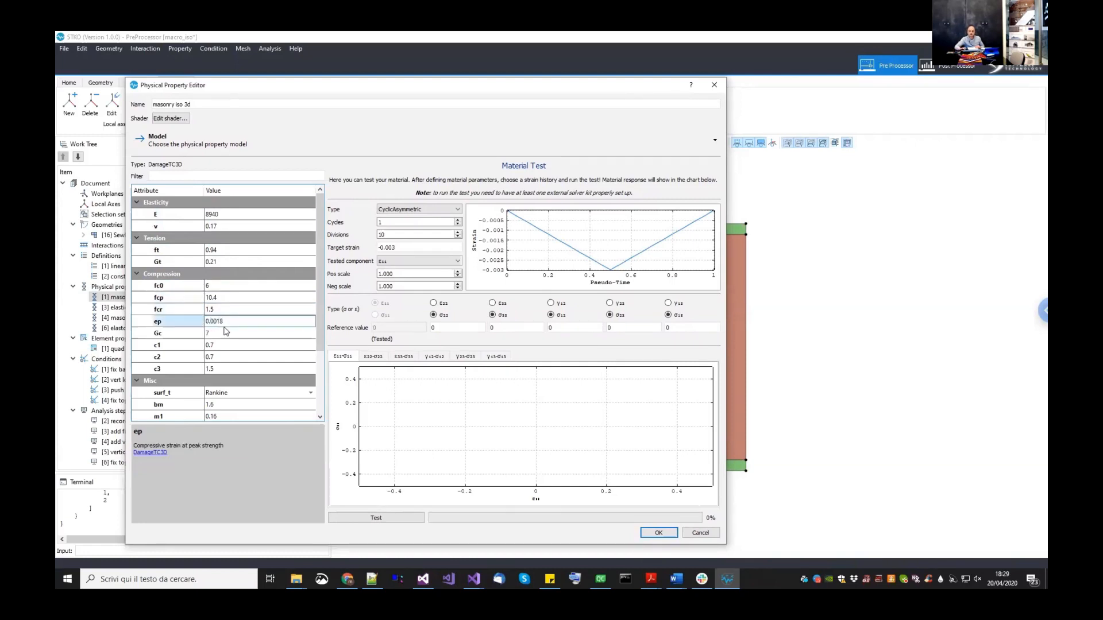
pyautogui.click(224, 328)
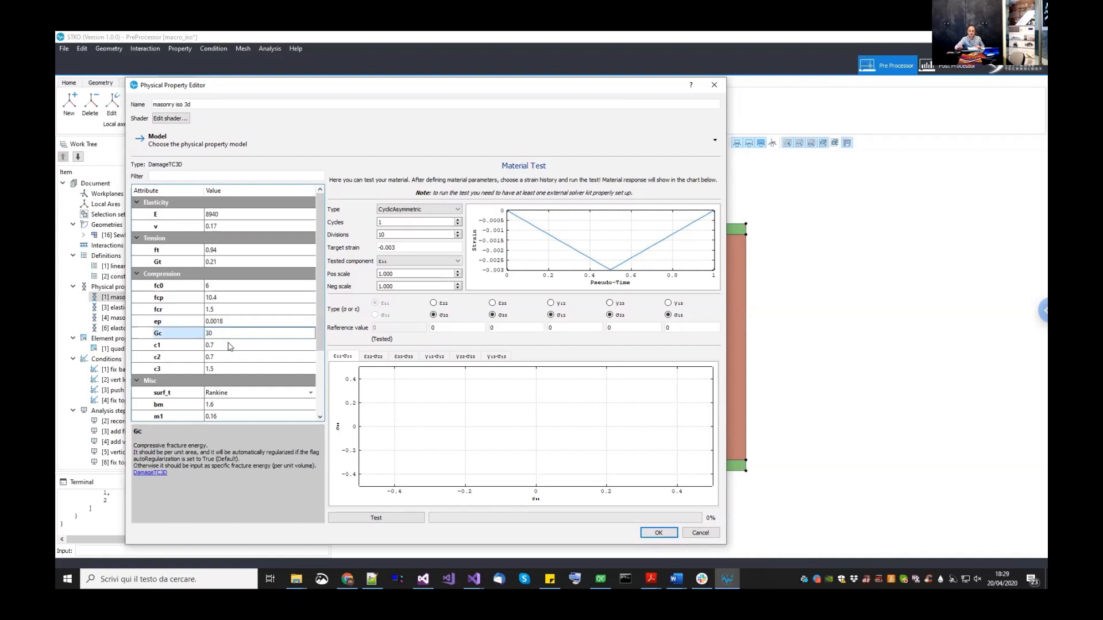
# - Set the compressive law shape parameters of the masonry to c1 0.9, c2 0.2 and c3 2
pyautogui.click(229, 344)
pyautogui.write('0.9')
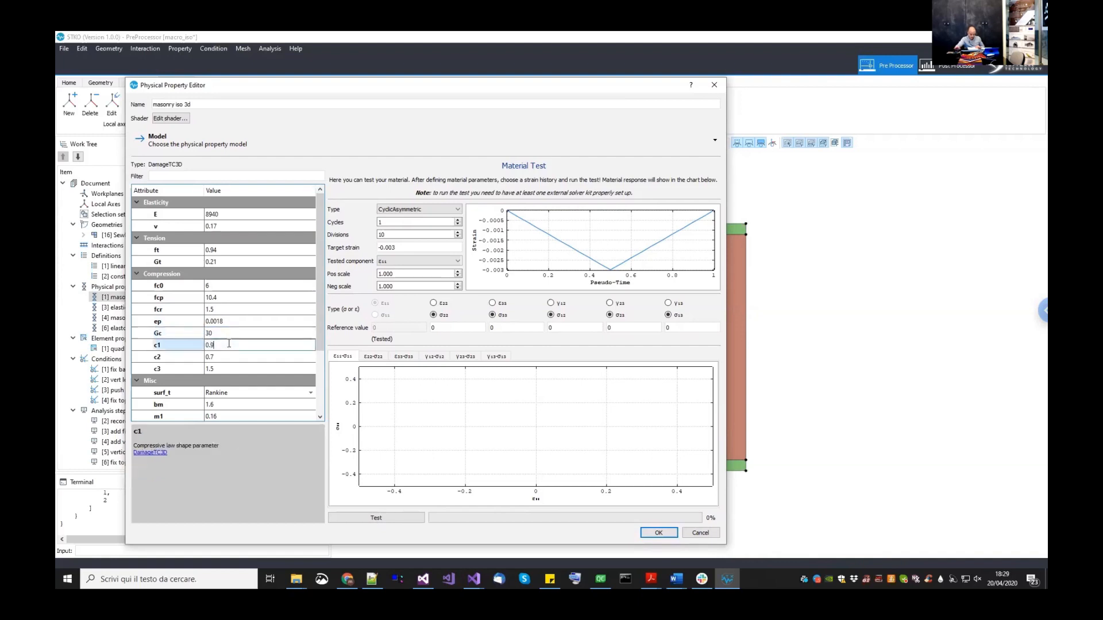
pyautogui.click(226, 356)
pyautogui.write('0.2')
pyautogui.click(226, 370)
pyautogui.write('2')
pyautogui.press('Return')
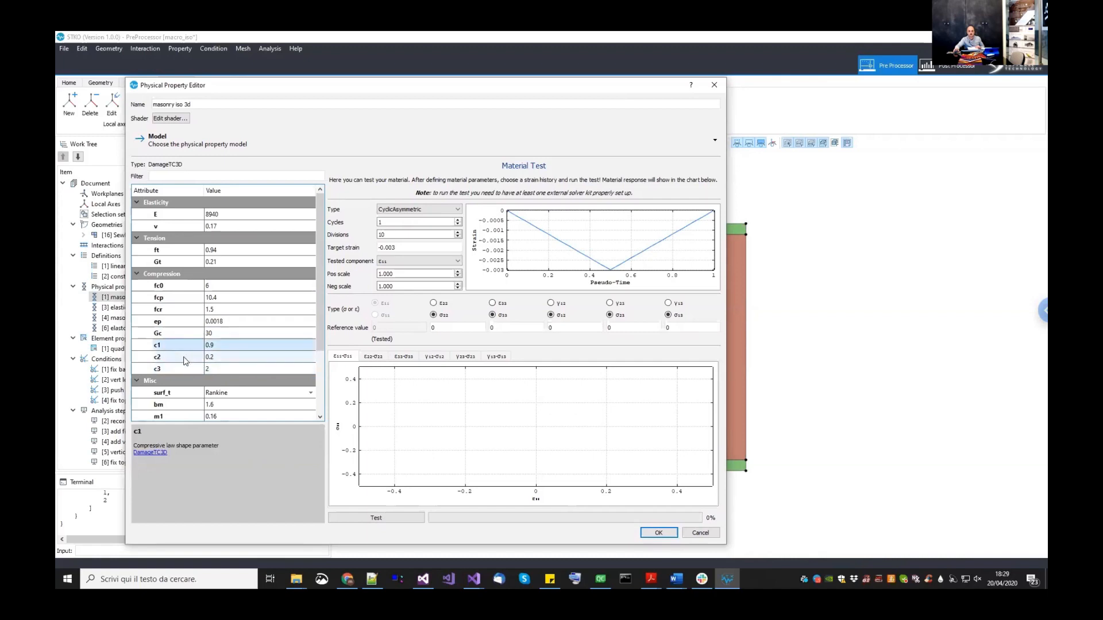
pyautogui.click(185, 361)
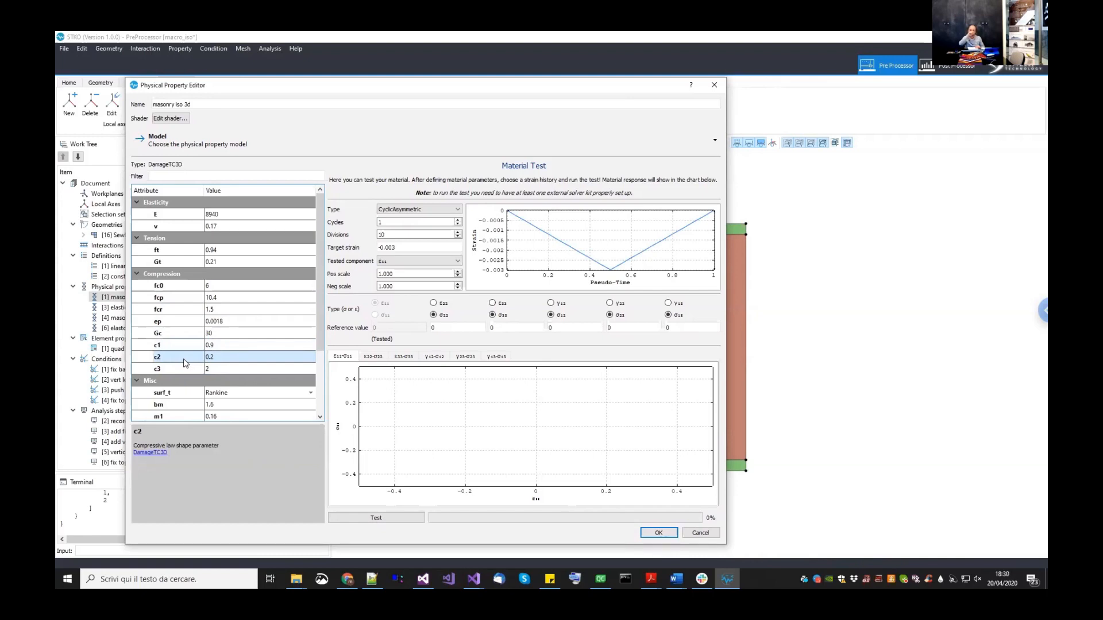
# - Set the biaxial strength factor bm to 1.16 and the shear-compression reduction factor m1 to 0, and save the masonry iso 3d property
pyautogui.scroll(-2, 320, 391)
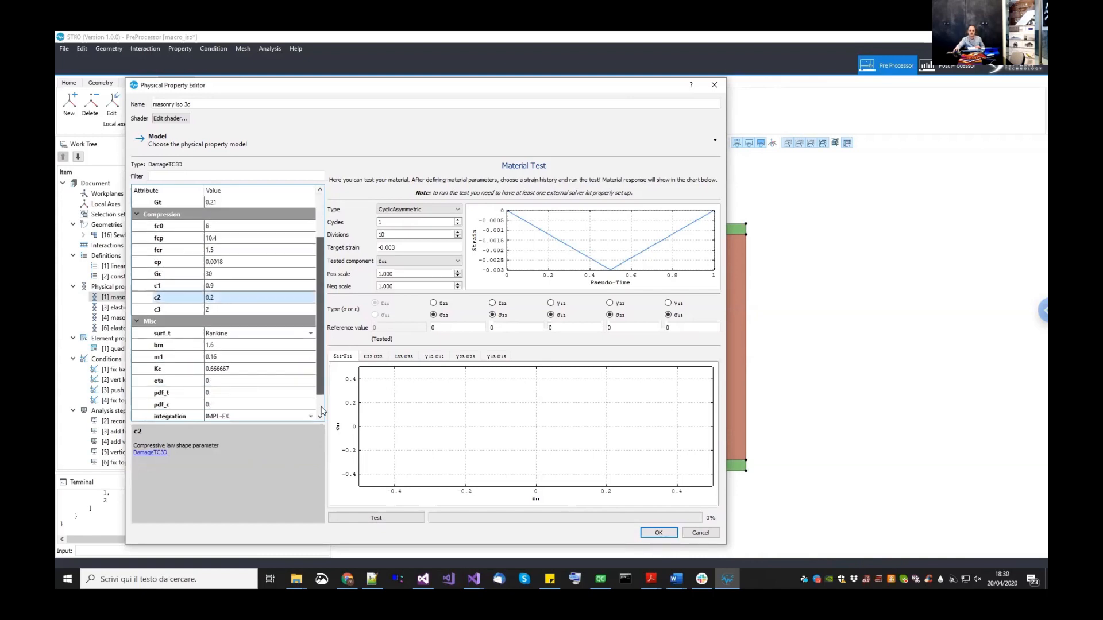
pyautogui.scroll(-1, 322, 410)
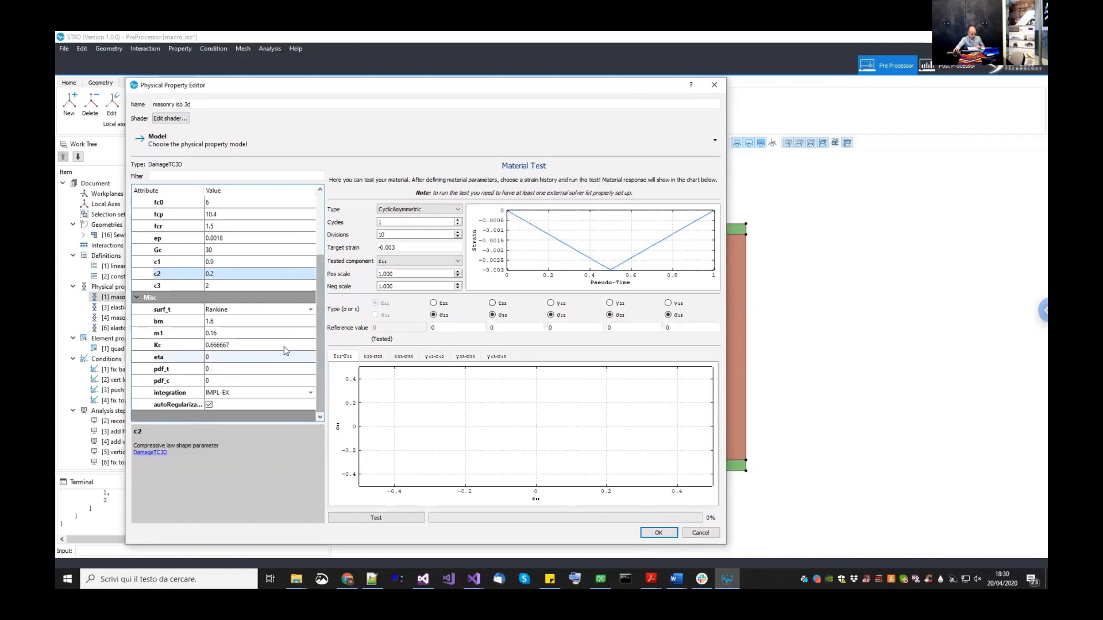
pyautogui.doubleClick(251, 322)
pyautogui.write('1.1')
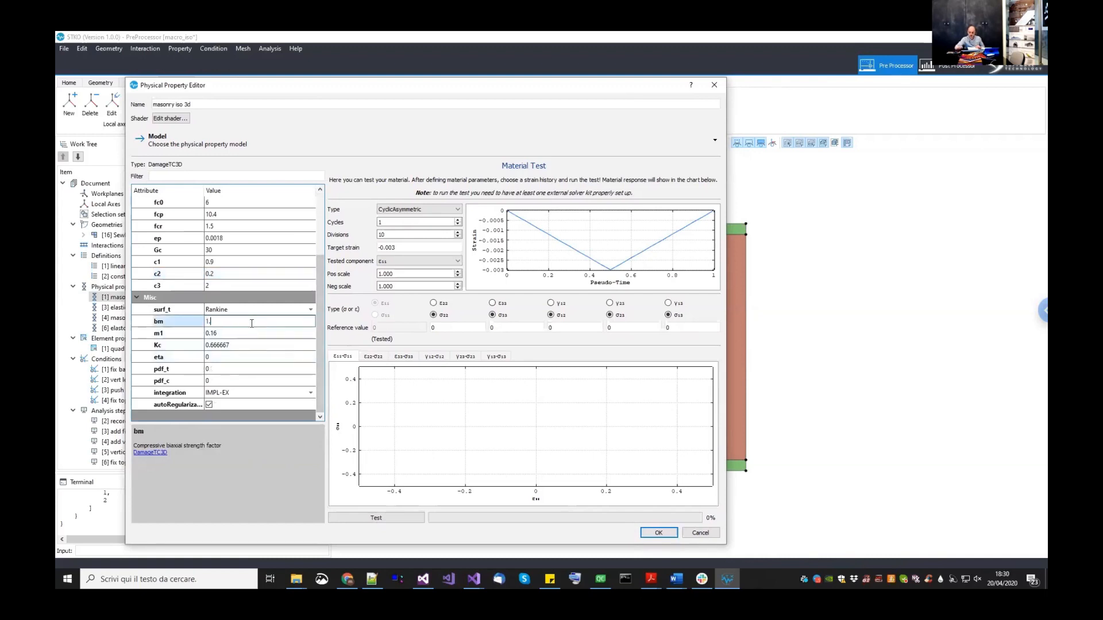
pyautogui.doubleClick(250, 332)
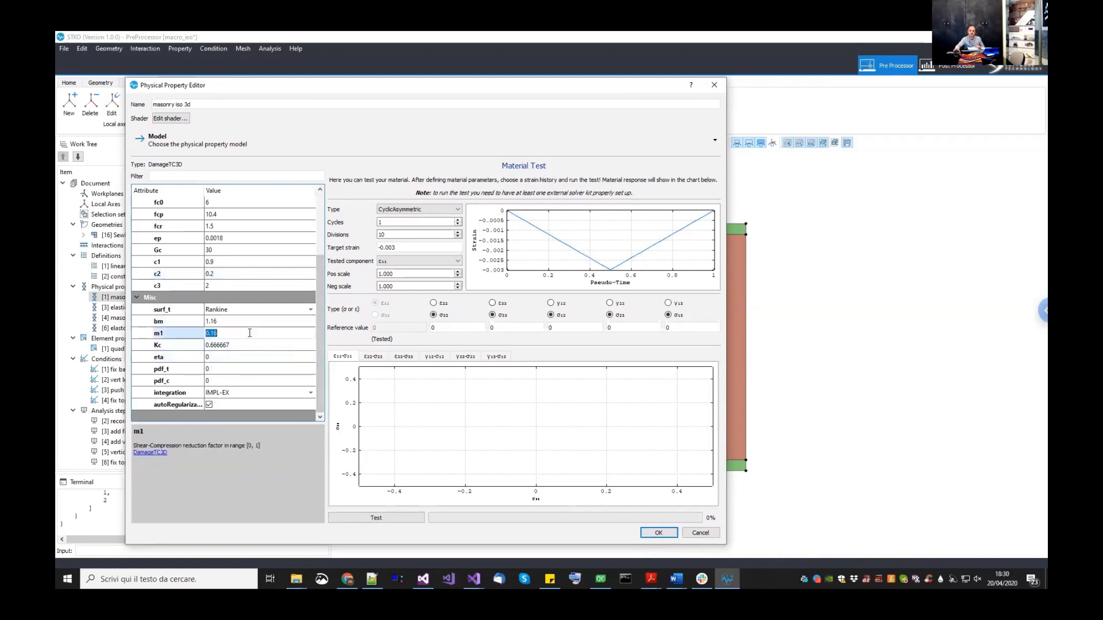
pyautogui.write('0')
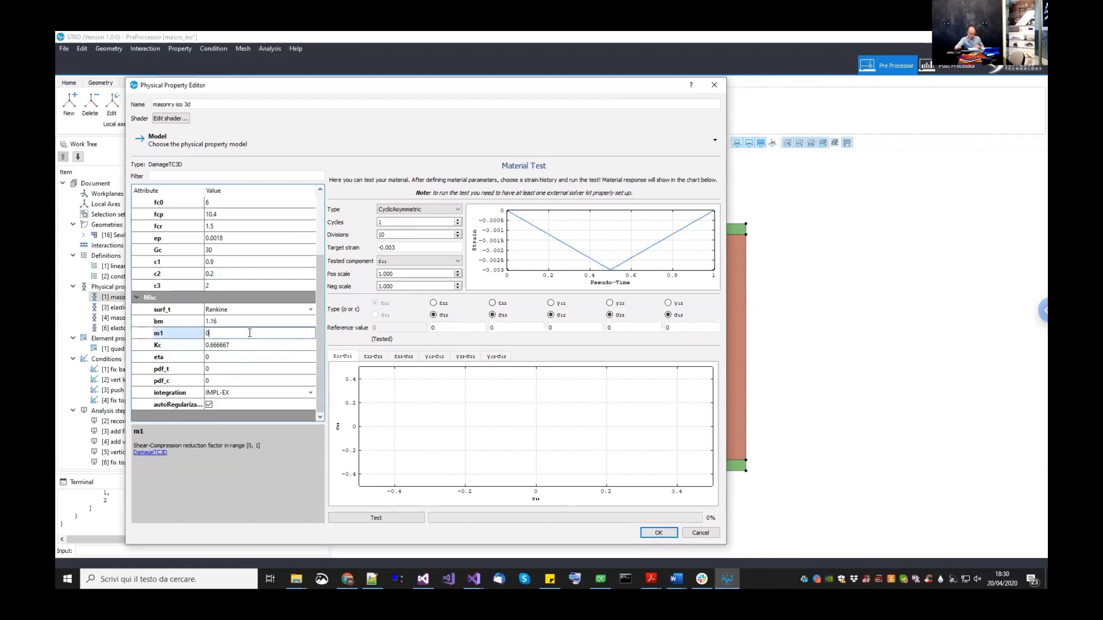
pyautogui.press('Return')
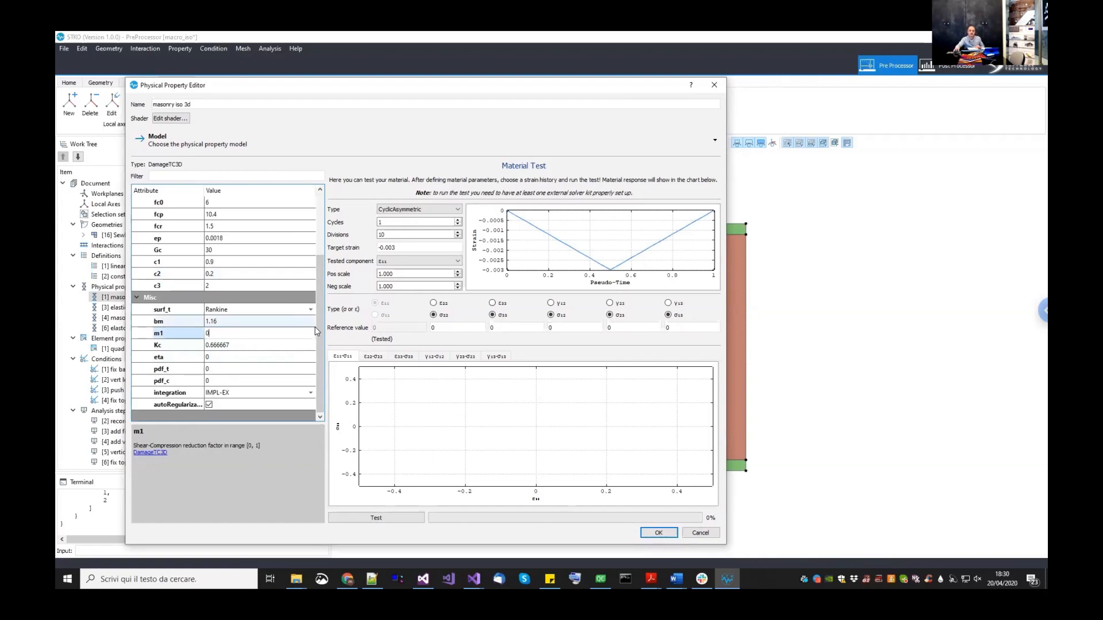
pyautogui.click(213, 343)
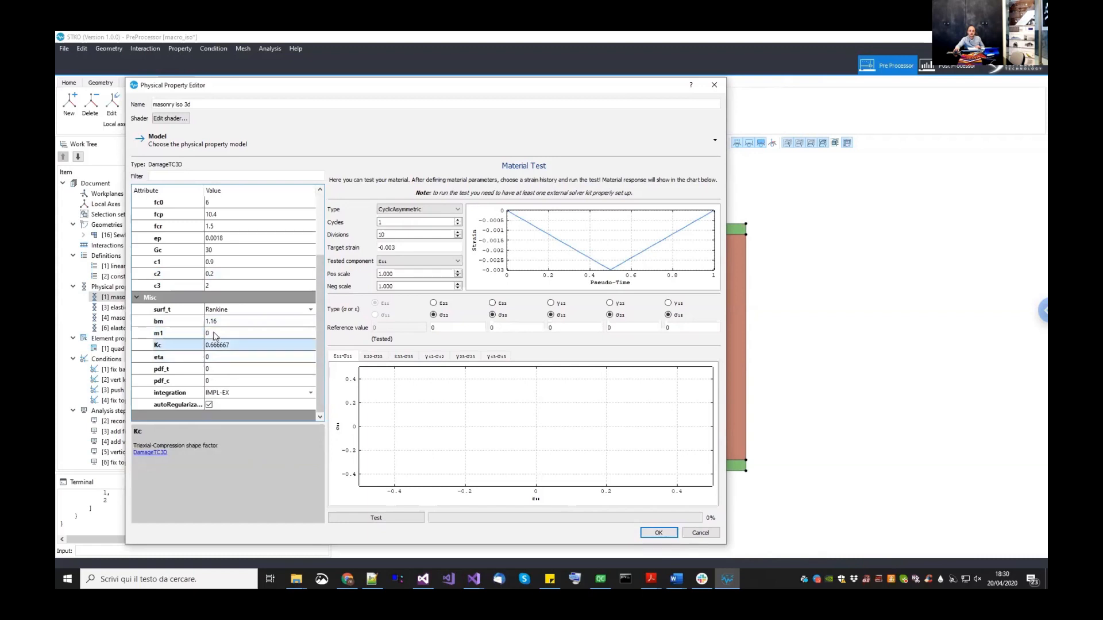
pyautogui.click(223, 334)
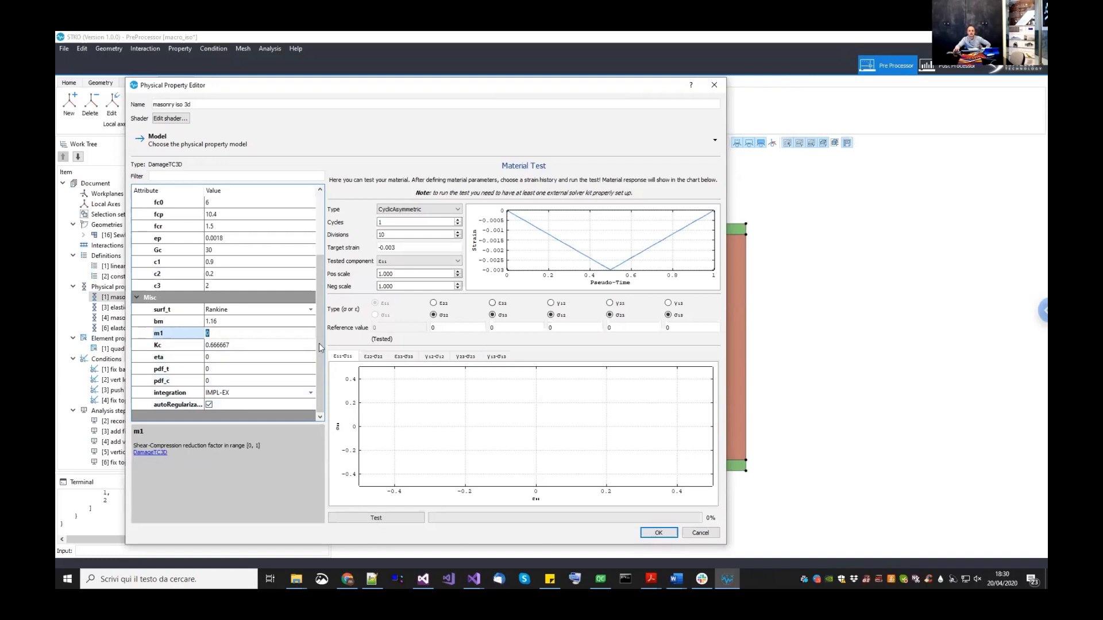
pyautogui.scroll(3, 256, 306)
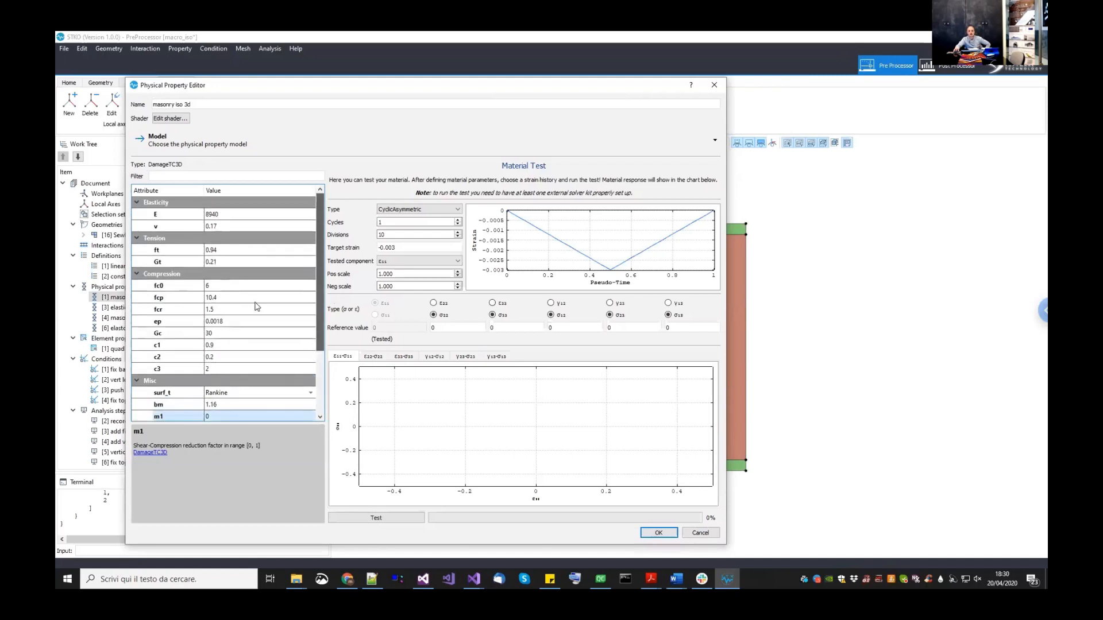
pyautogui.click(657, 533)
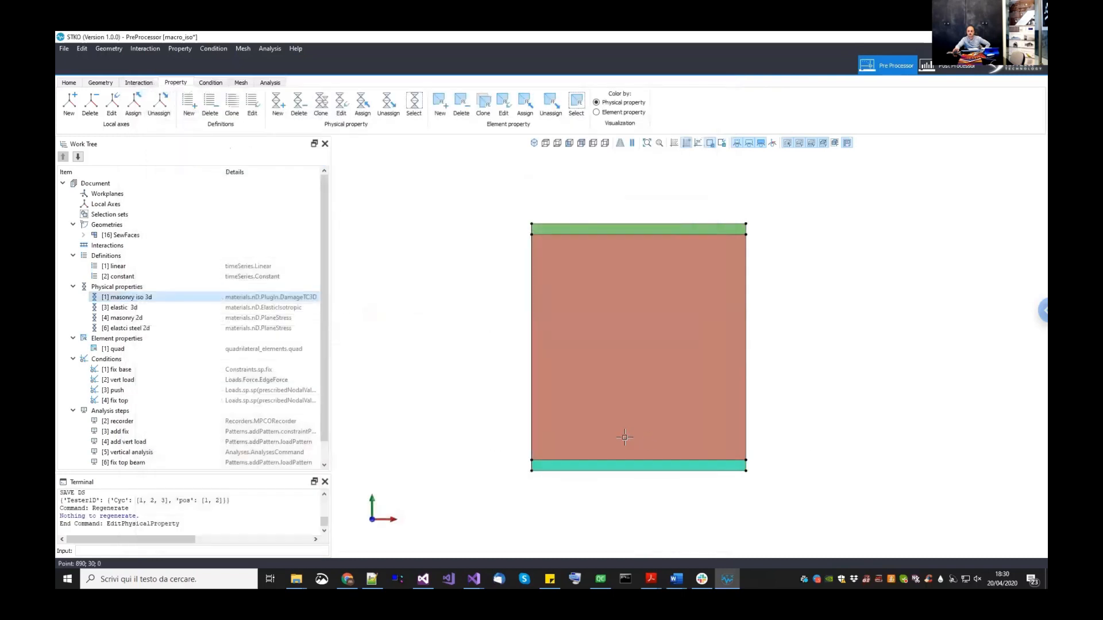
# - Review the parameters of the masonry iso 3d physical property and close its editor
pyautogui.rightClick(146, 300)
pyautogui.click(159, 329)
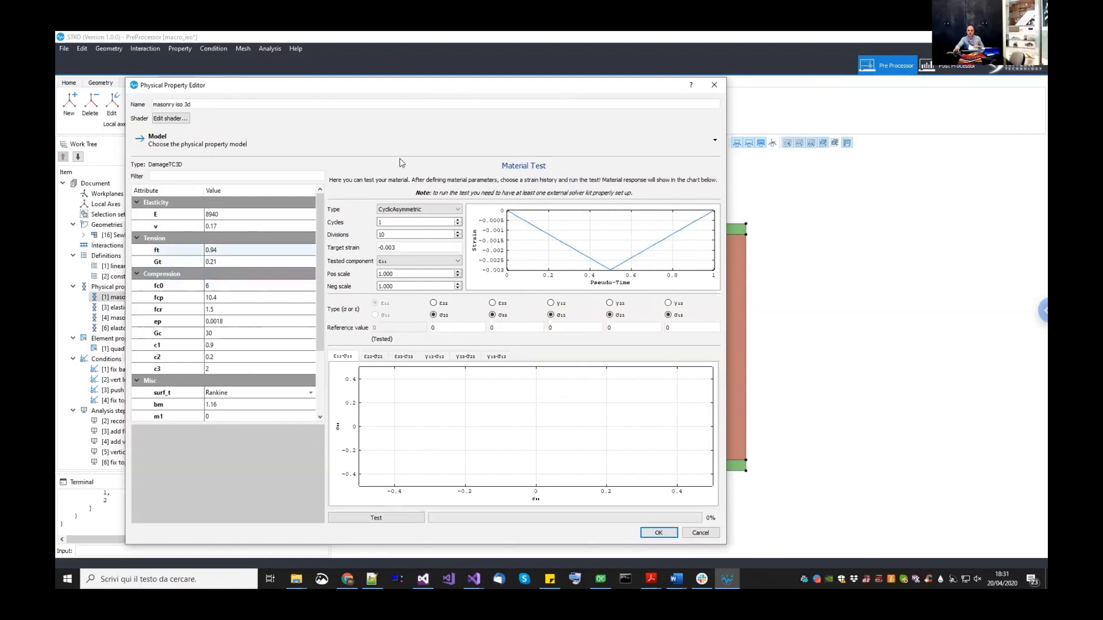
pyautogui.moveTo(666, 85); pyautogui.dragTo(577, 104)
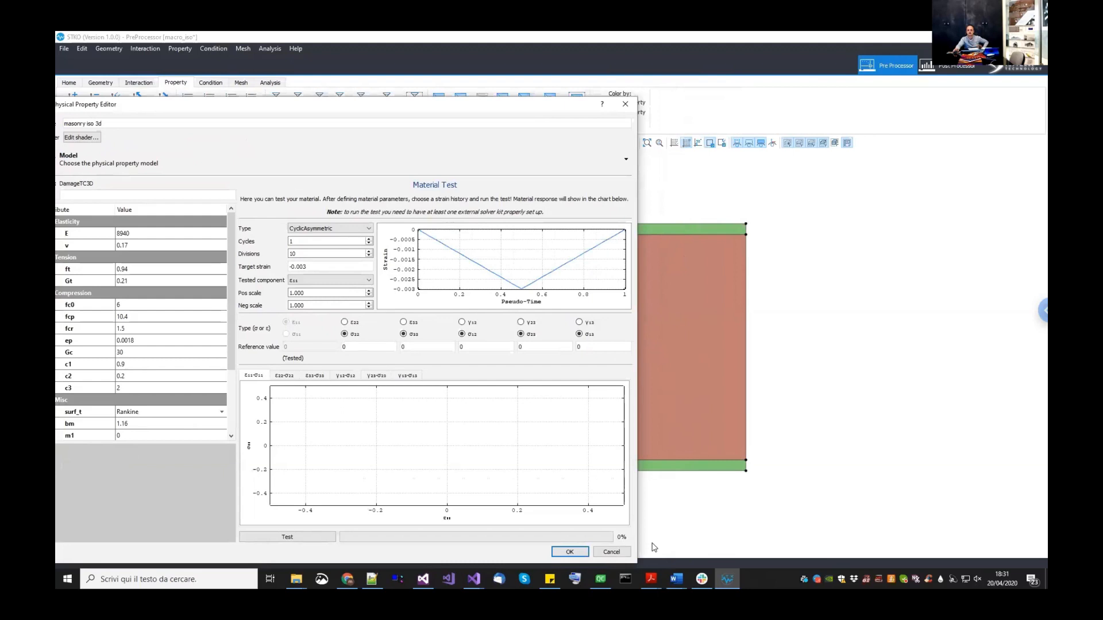
pyautogui.press('Return')
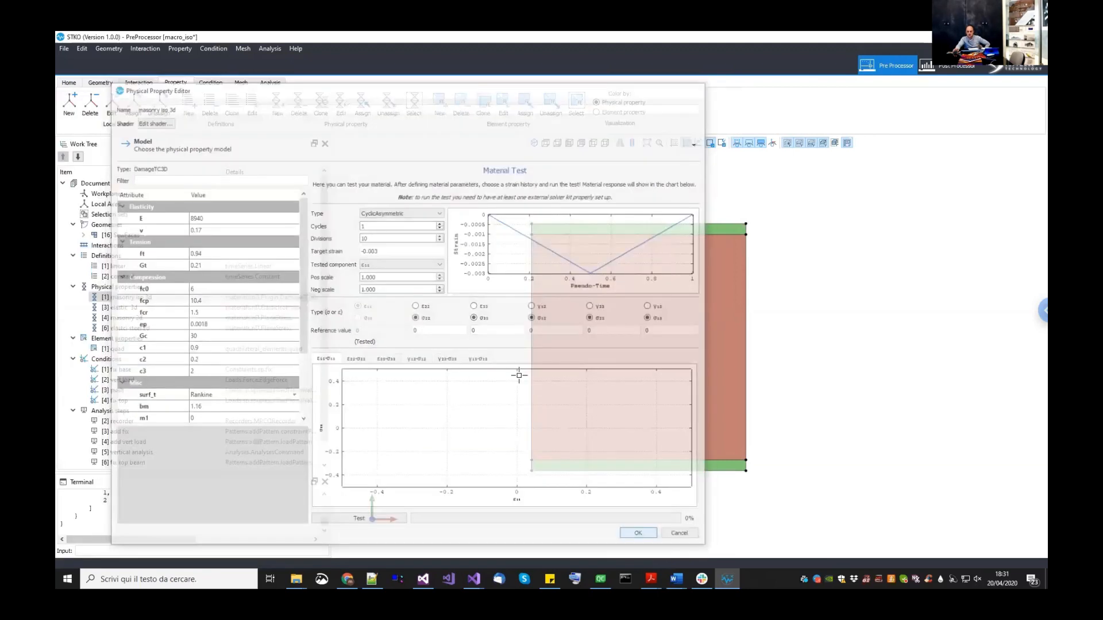
# - Assign a global edge seed to the whole geometry, uniform by size, with a size of 50
pyautogui.click(241, 82)
pyautogui.click(80, 111)
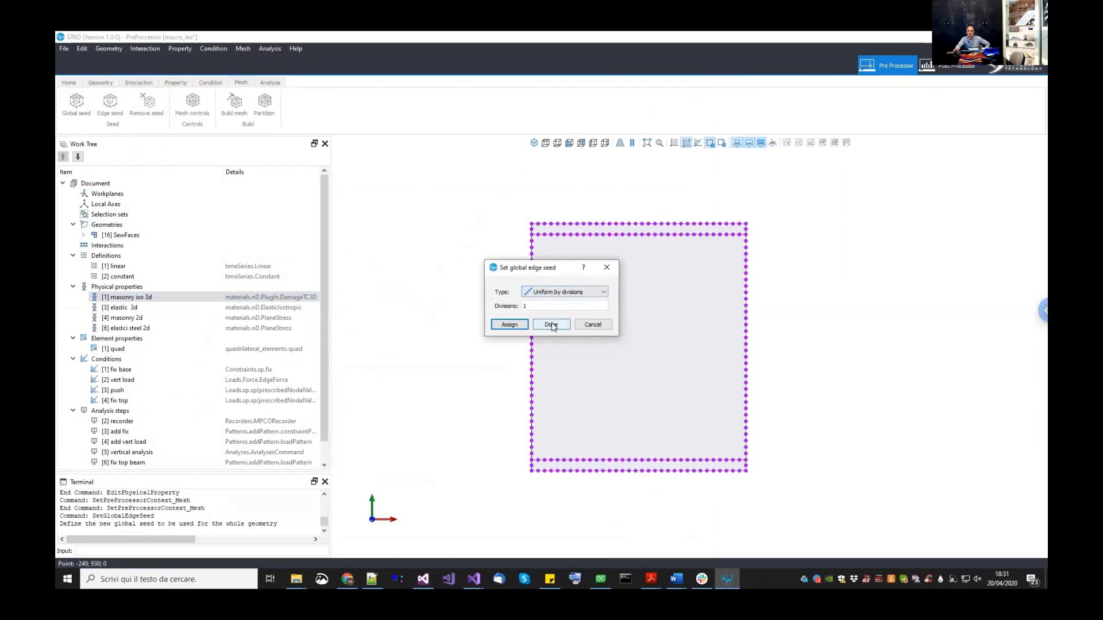
pyautogui.click(551, 325)
pyautogui.click(77, 105)
pyautogui.click(558, 294)
pyautogui.click(542, 305)
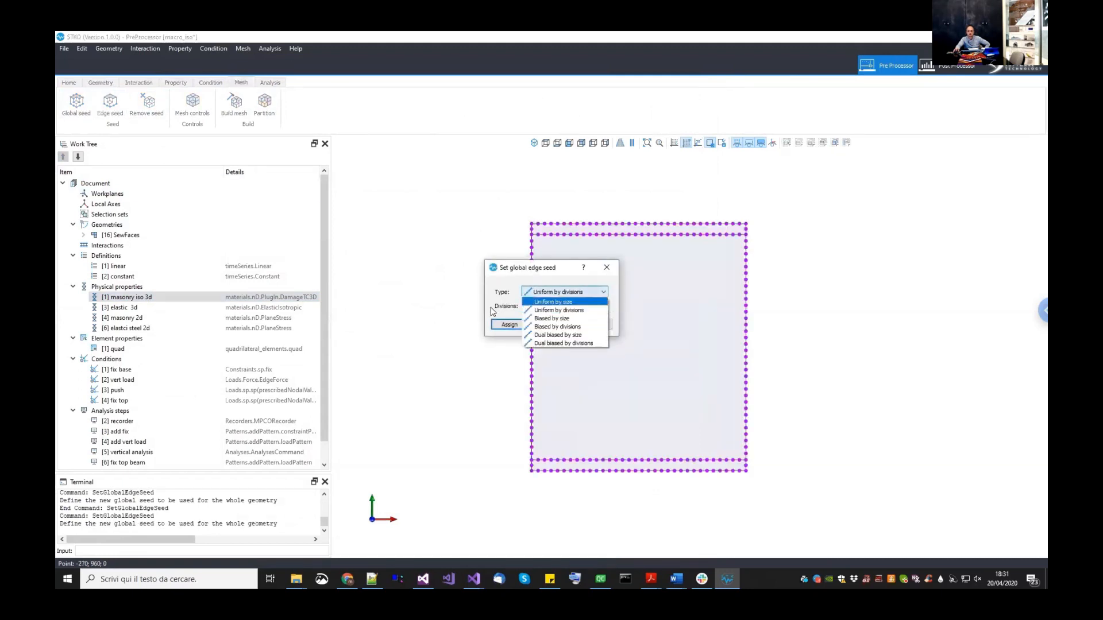
pyautogui.moveTo(522, 306); pyautogui.dragTo(492, 307)
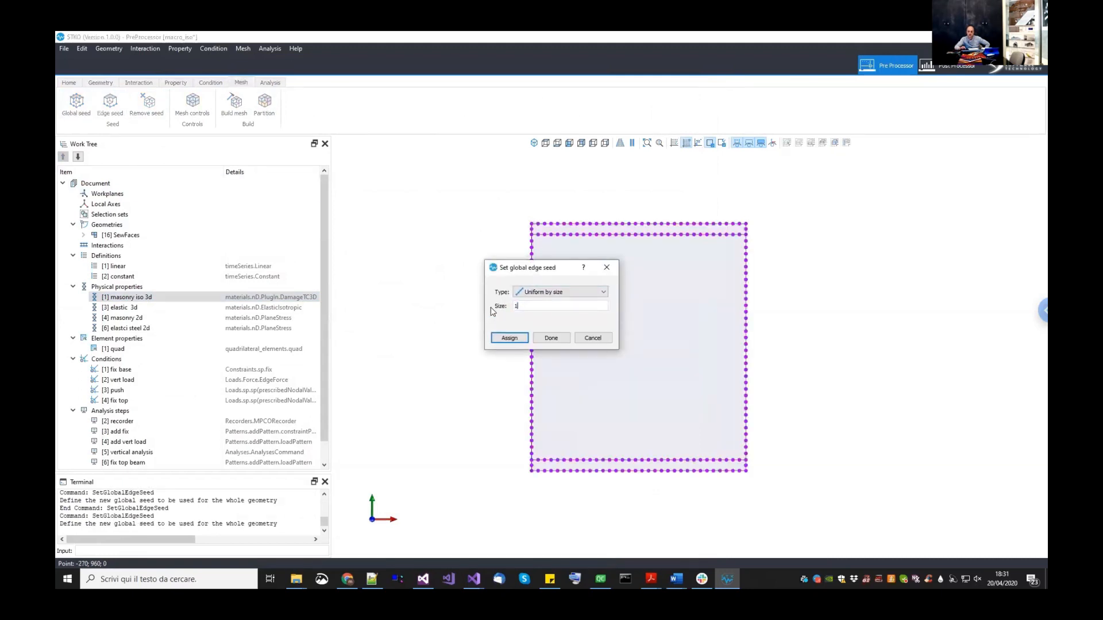
pyautogui.write('100')
pyautogui.press('BackSpace')
pyautogui.press('BackSpace')
pyautogui.press('BackSpace')
pyautogui.write('50')
pyautogui.click(510, 338)
pyautogui.press('Escape')
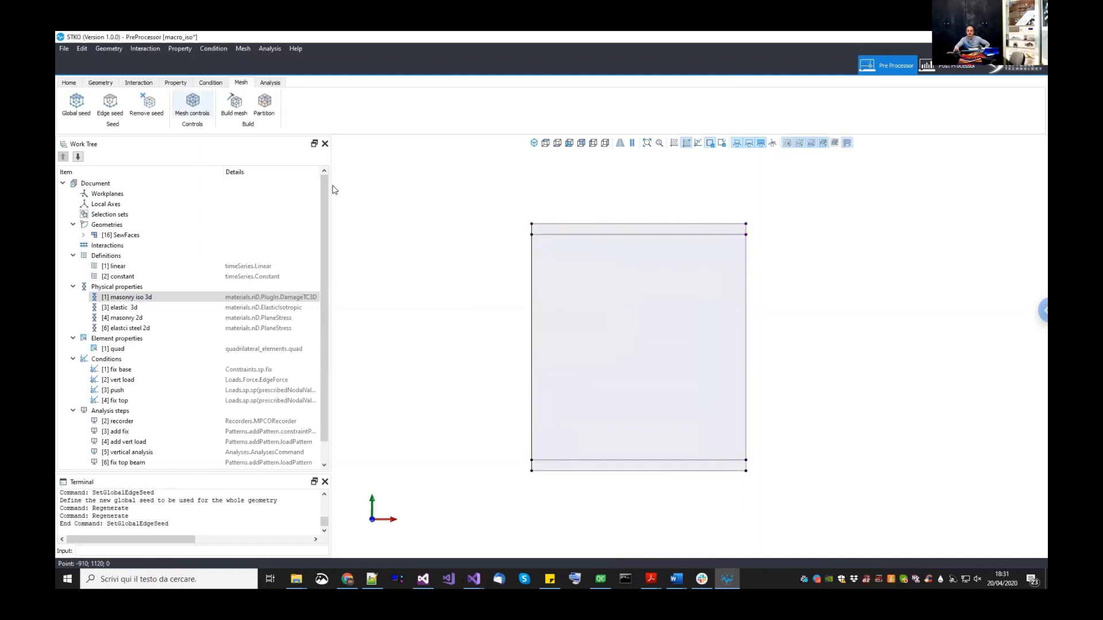
# - Assign mesh controls to all wall faces with the Structured algorithm, Quad/Hexa topology and Linear order
pyautogui.click(192, 103)
pyautogui.click(531, 234)
pyautogui.moveTo(531, 205); pyautogui.dragTo(414, 207)
pyautogui.click(482, 267)
pyautogui.click(477, 284)
pyautogui.click(482, 281)
pyautogui.click(476, 297)
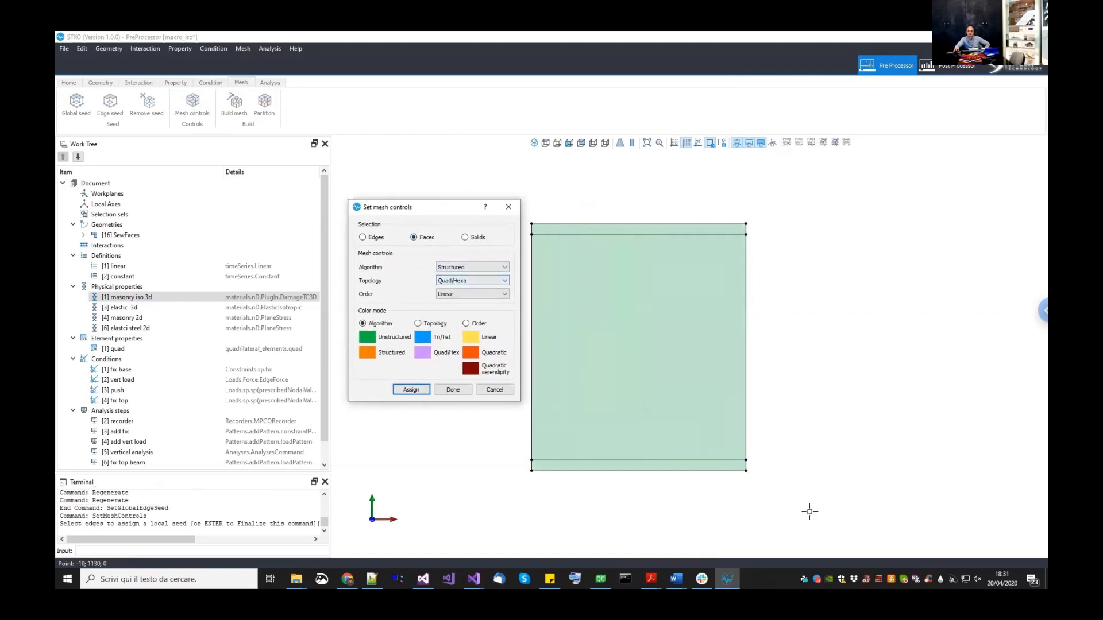
pyautogui.click(412, 390)
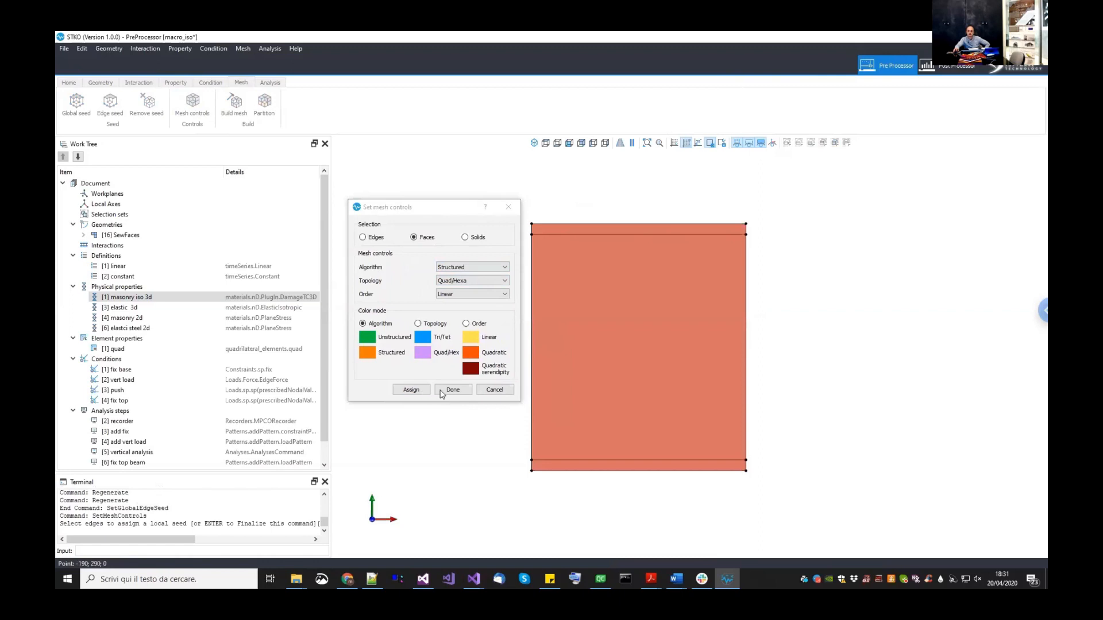
pyautogui.click(443, 391)
# - Build the mesh of the wall and save the document
pyautogui.click(234, 104)
pyautogui.moveTo(433, 361); pyautogui.dragTo(448, 347, button='middle')
pyautogui.hotkey('ctrl', 's')
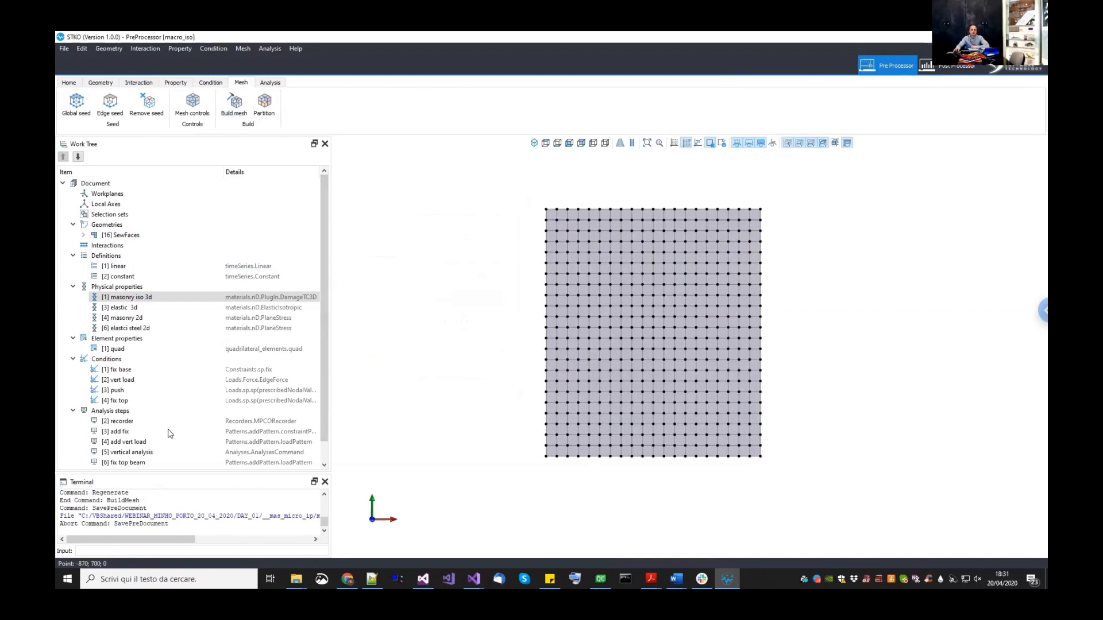
# - Set the output name of the recorder analysis step to macro_ip_iso_strong and save the document
pyautogui.scroll(-1, 170, 434)
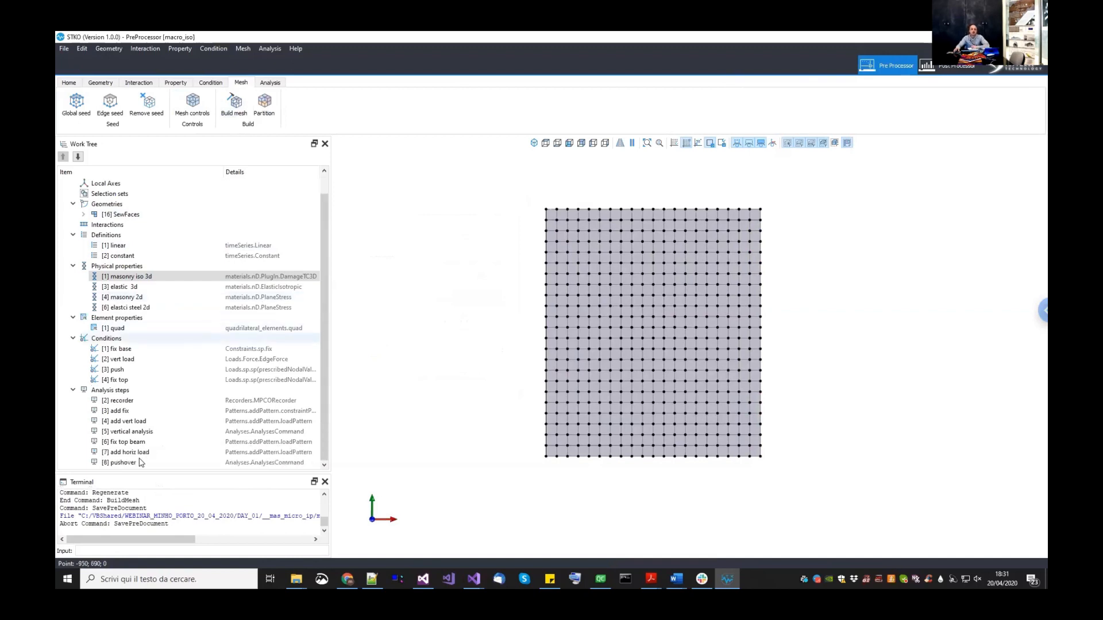
pyautogui.rightClick(138, 400)
pyautogui.click(150, 419)
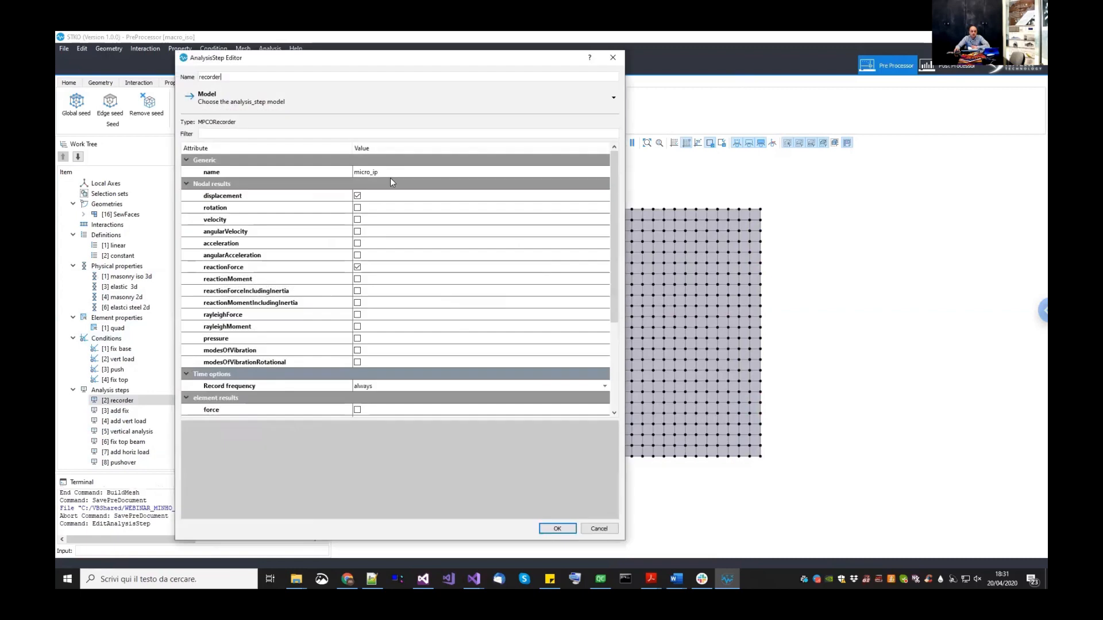
pyautogui.doubleClick(393, 175)
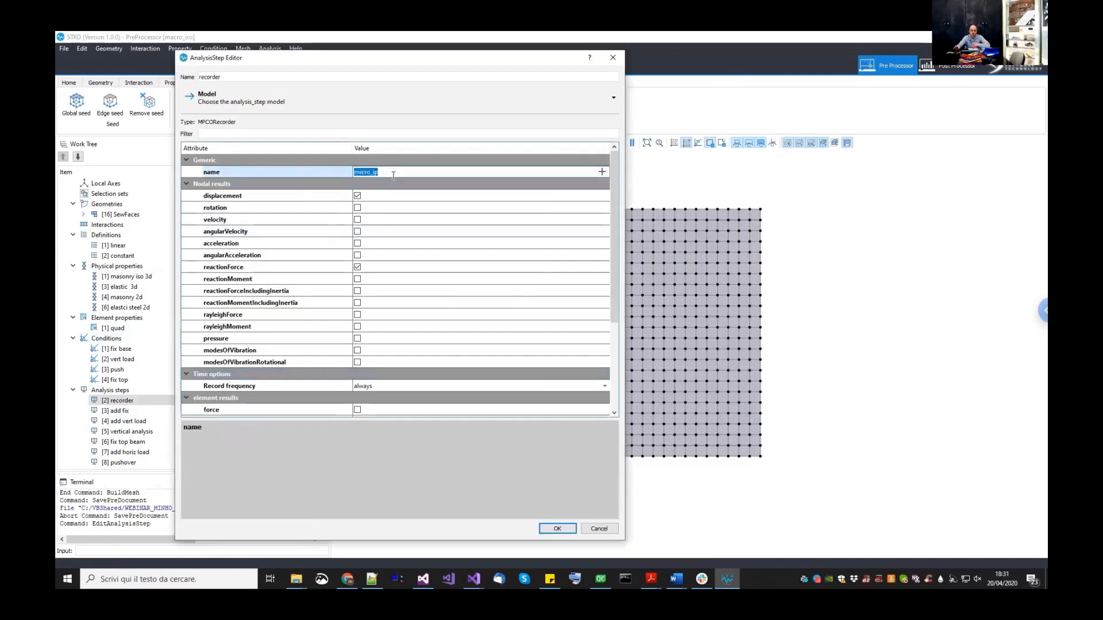
pyautogui.write('macrio_ip')
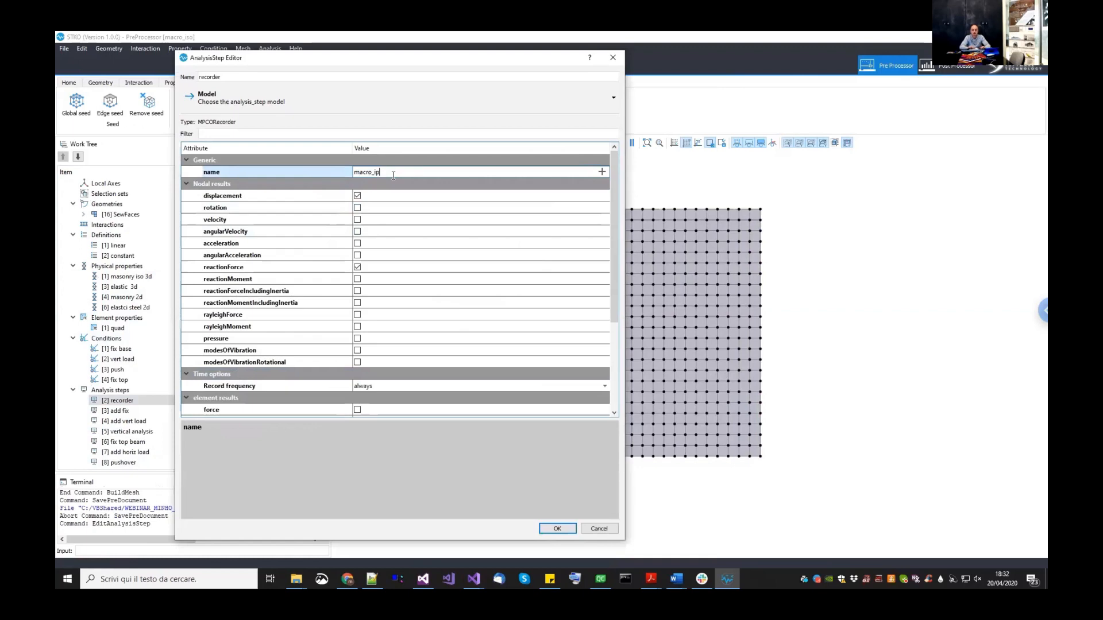
pyautogui.write('_iso_strong')
pyautogui.click(557, 528)
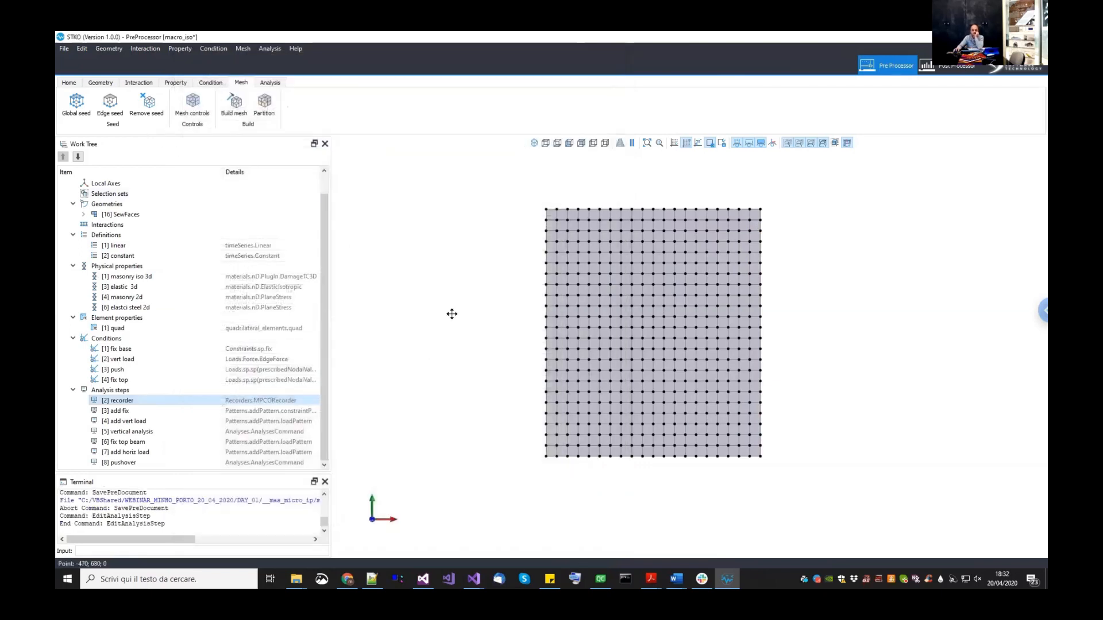
pyautogui.hotkey('ctrl', 's')
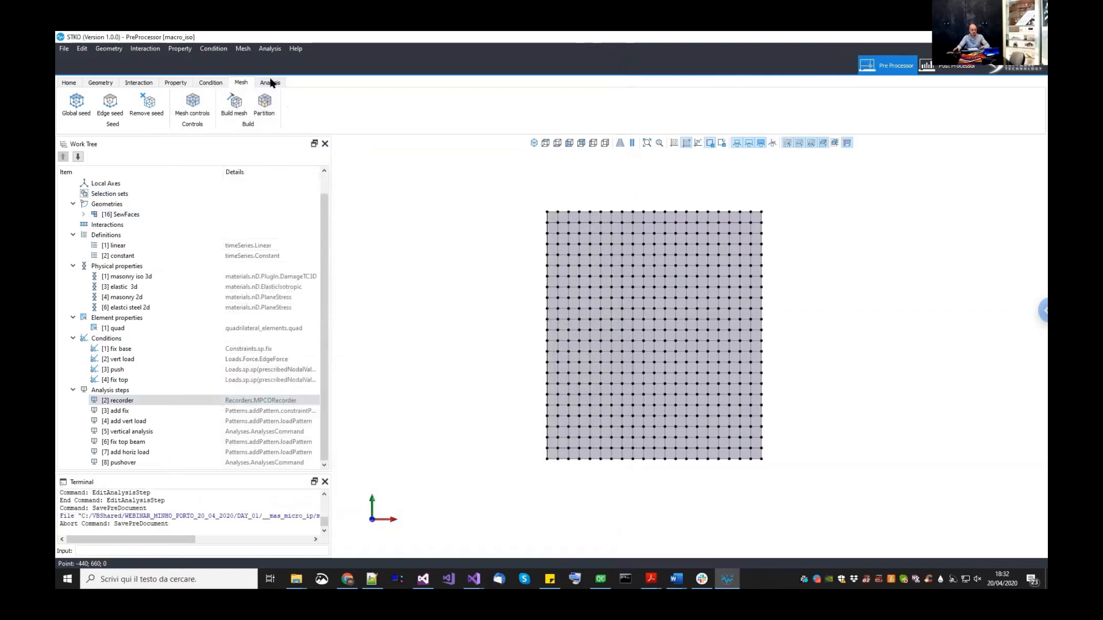
# - Run the analysis in the __mas_micro_ip folder and close the solver console once it finishes
pyautogui.click(270, 82)
pyautogui.click(232, 103)
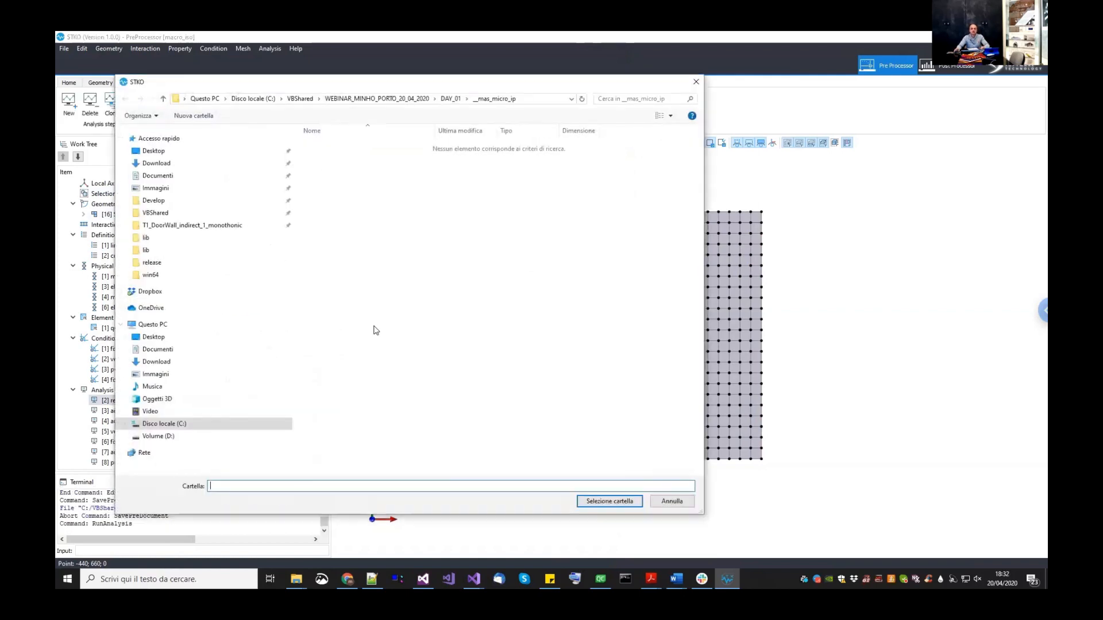
pyautogui.click(609, 502)
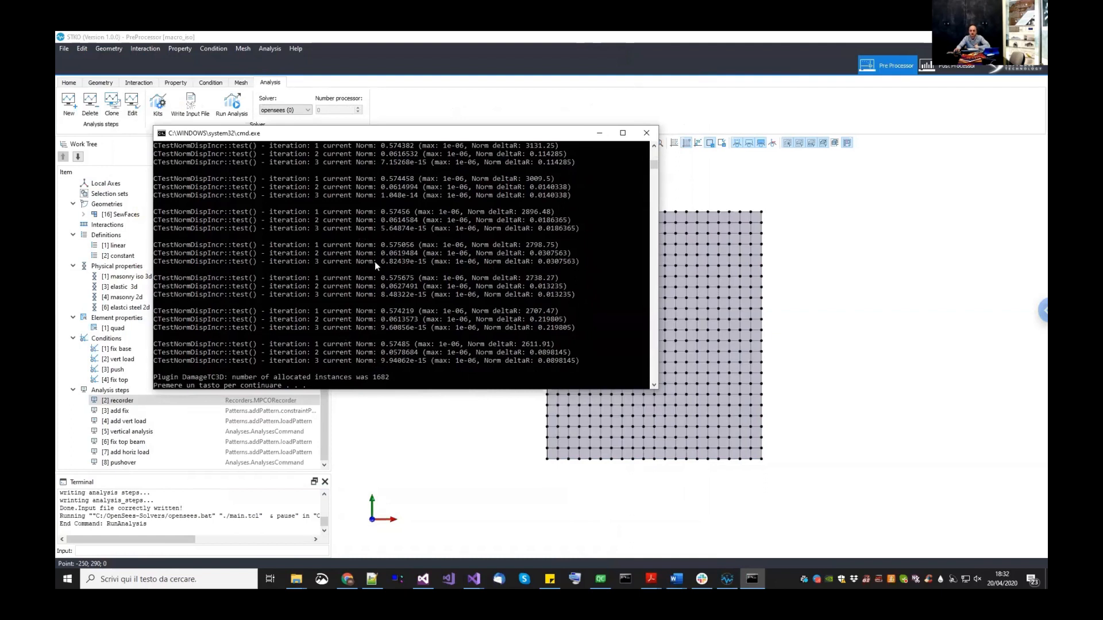
pyautogui.scroll(3, 390, 256)
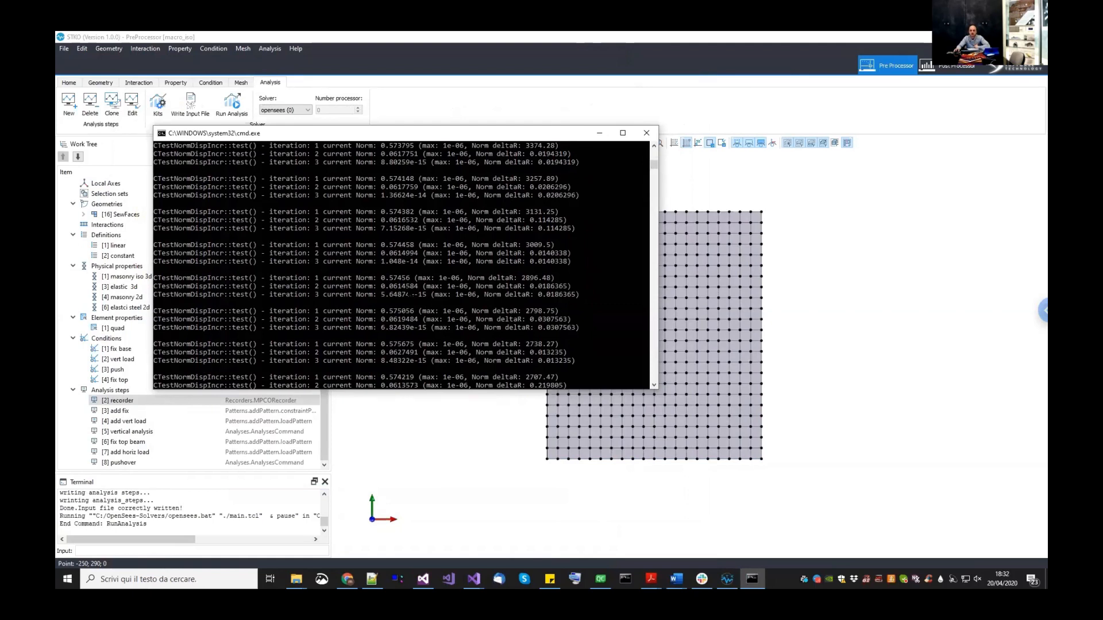
pyautogui.scroll(-4, 411, 294)
pyautogui.press('Return')
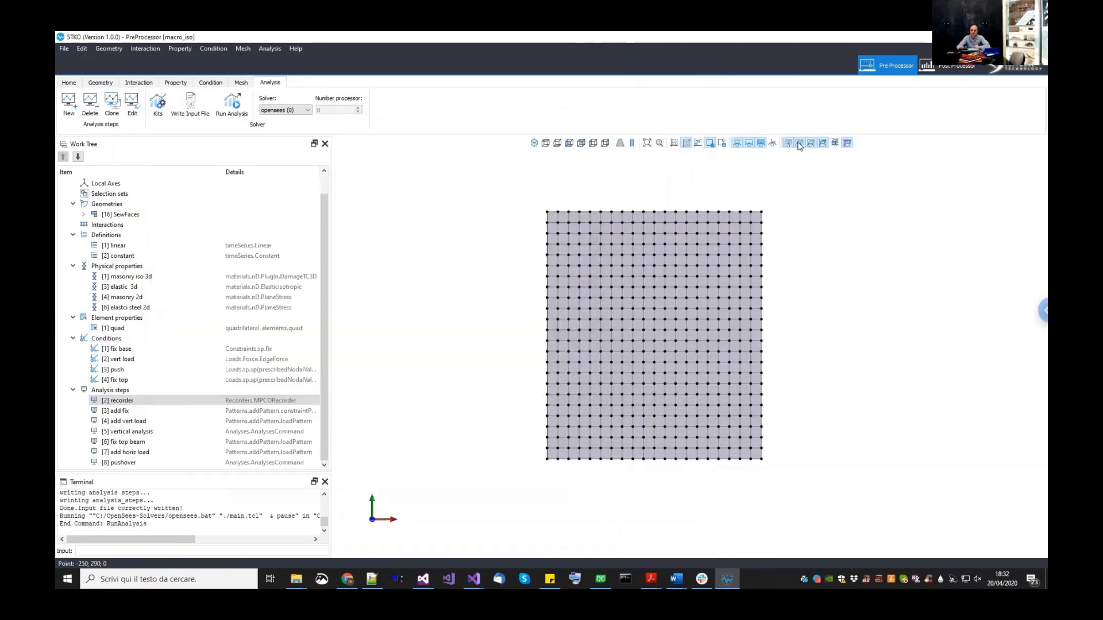
# - Switch to the post-processor and open the macro_ip_iso_strong.mpco results database
pyautogui.click(945, 70)
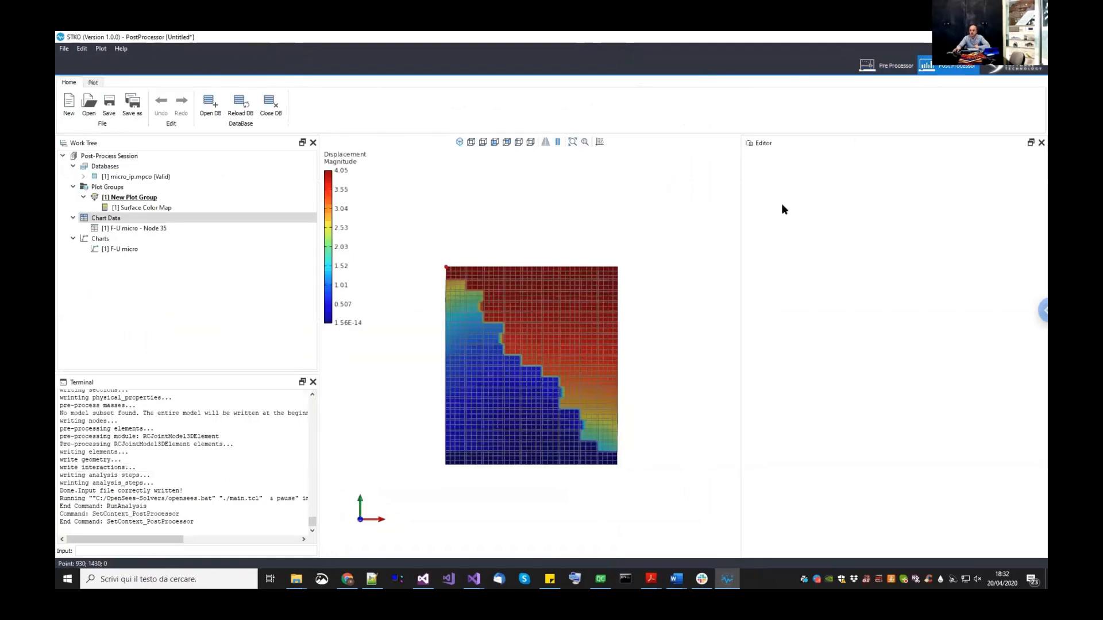
pyautogui.click(131, 178)
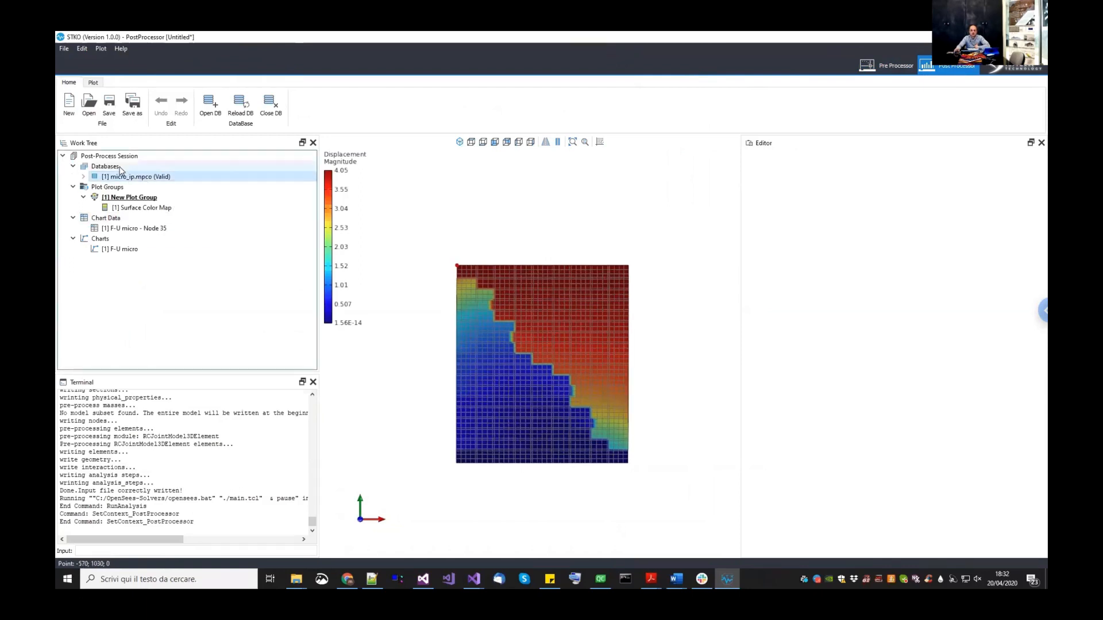
pyautogui.rightClick(120, 168)
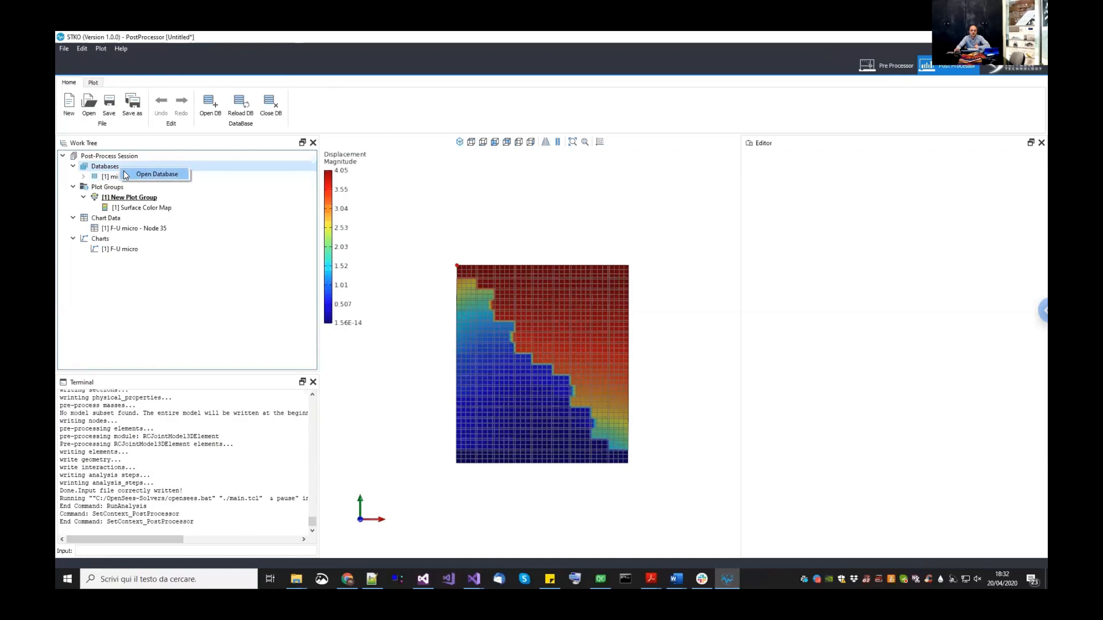
pyautogui.press('Return')
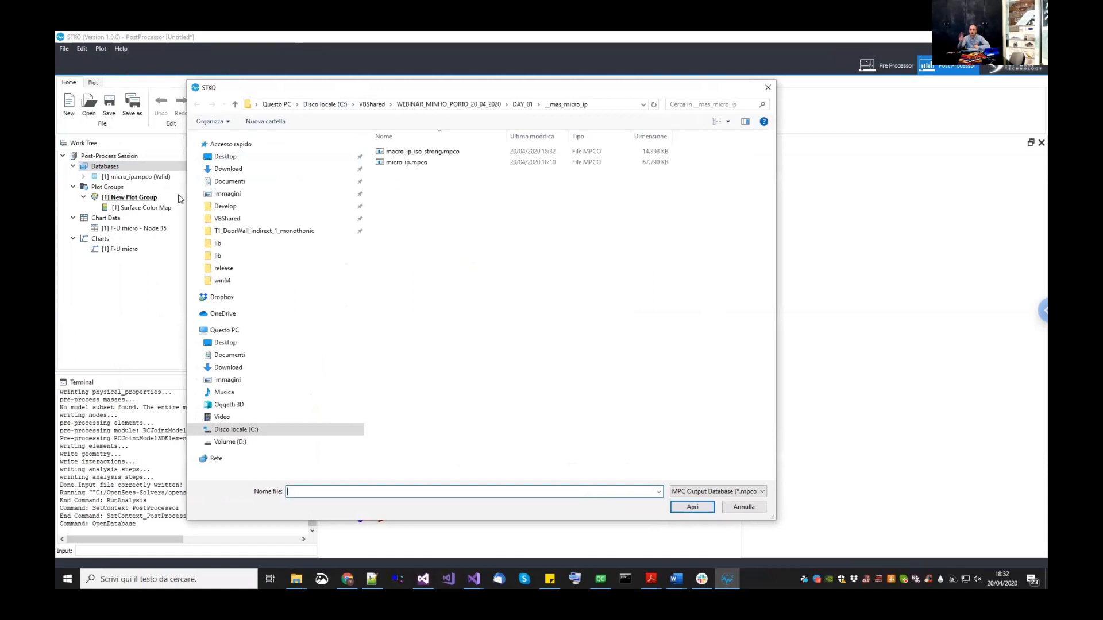
pyautogui.click(392, 153)
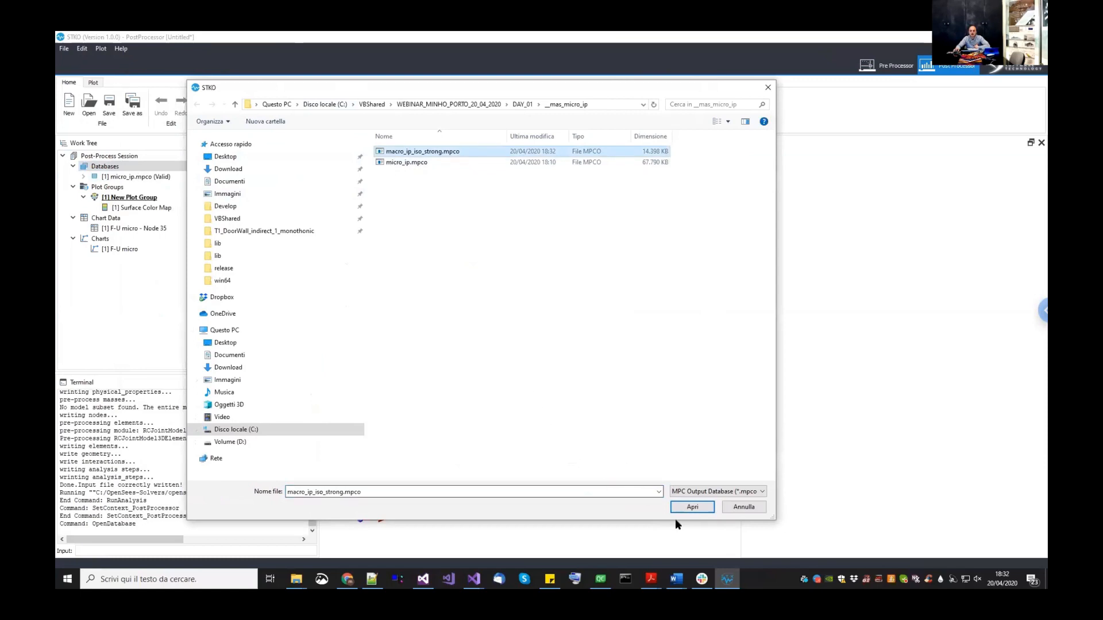
pyautogui.click(691, 508)
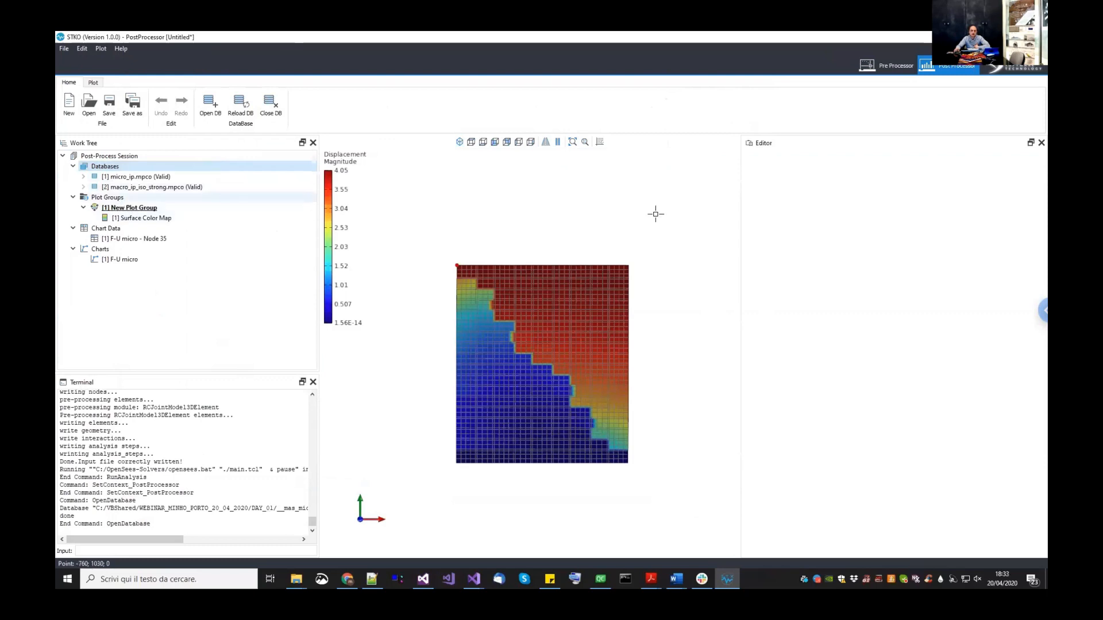
# - Rename the existing plot group as micro
pyautogui.click(129, 207)
pyautogui.moveTo(810, 178); pyautogui.dragTo(652, 171)
pyautogui.write('micro')
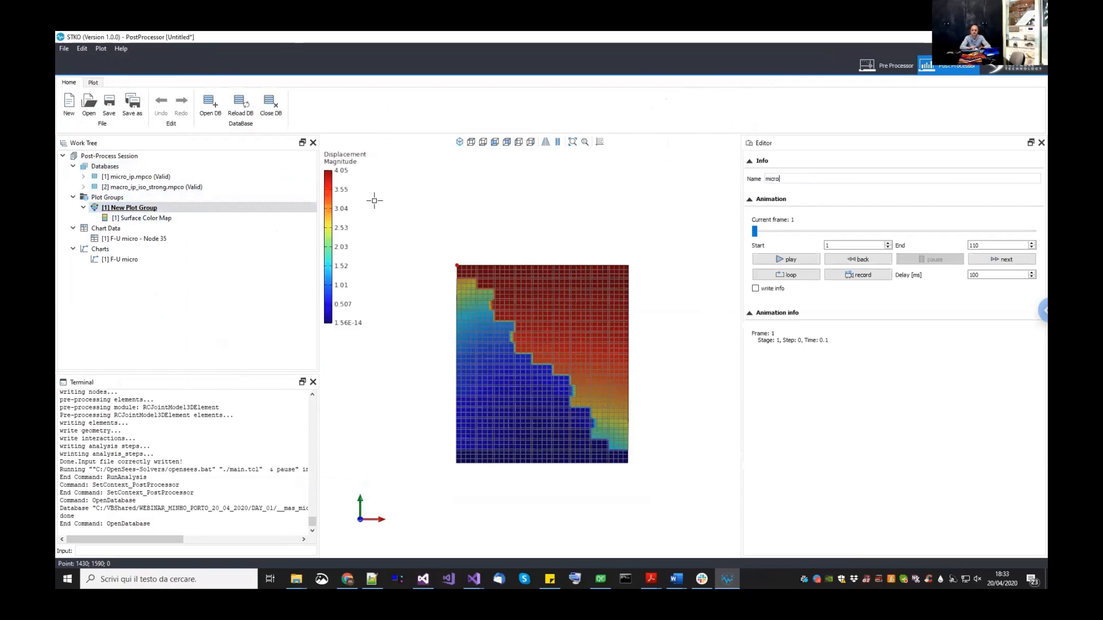
# - Create a second plot group and name it macro iso
pyautogui.rightClick(120, 198)
pyautogui.click(132, 207)
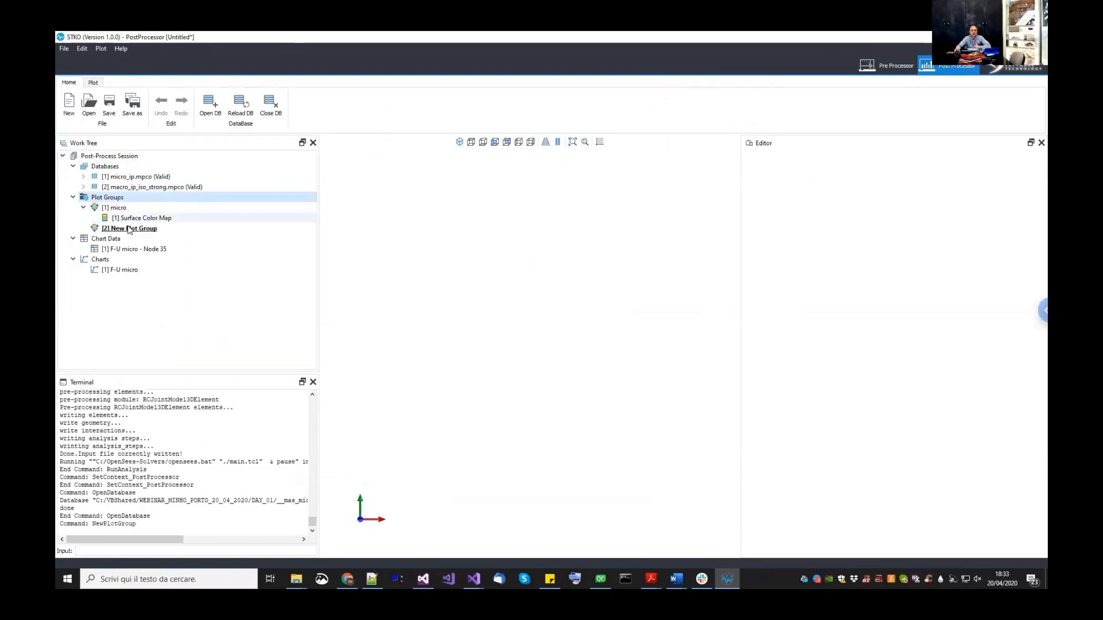
pyautogui.click(129, 229)
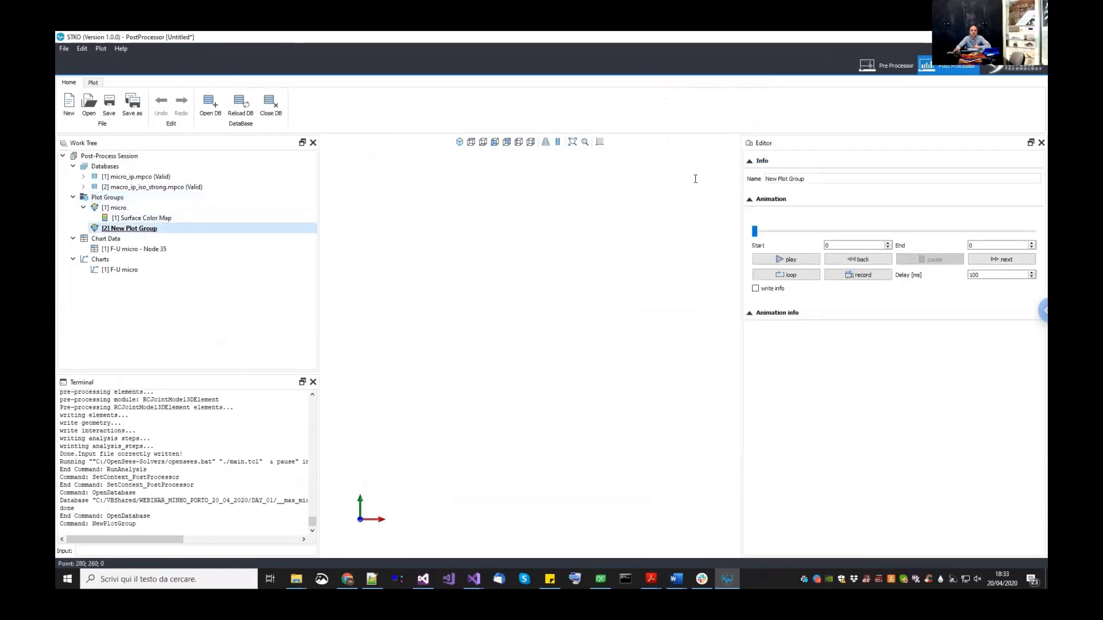
pyautogui.press('Tab')
pyautogui.write('m')
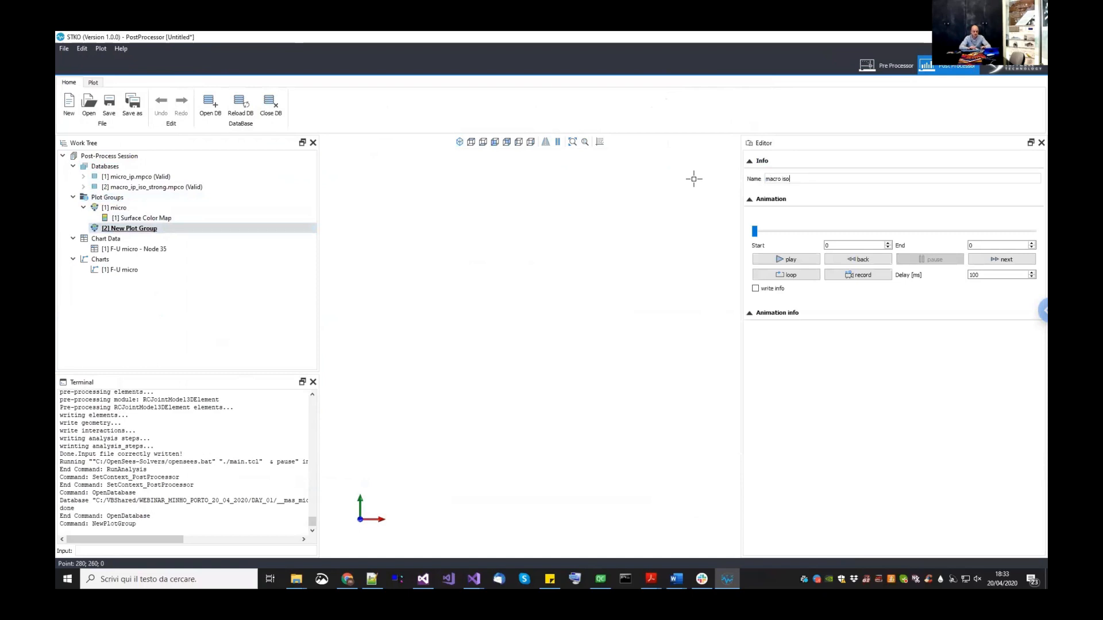
pyautogui.click(227, 229)
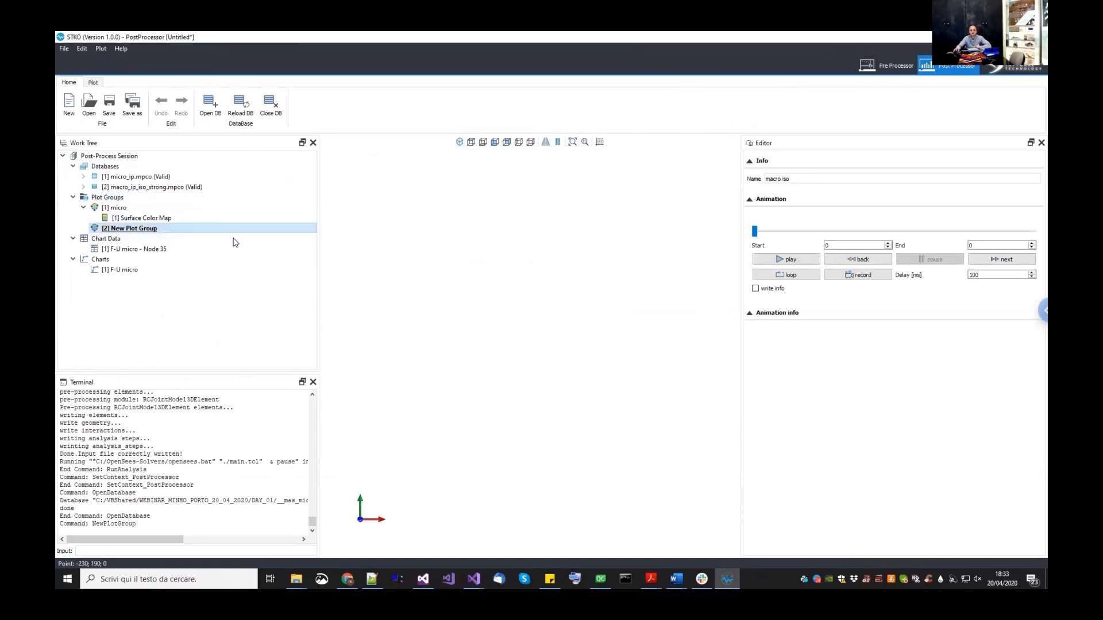
# - Add a surface color map to the macro iso plot group and set its deformation scale to 30
pyautogui.rightClick(227, 230)
pyautogui.click(256, 265)
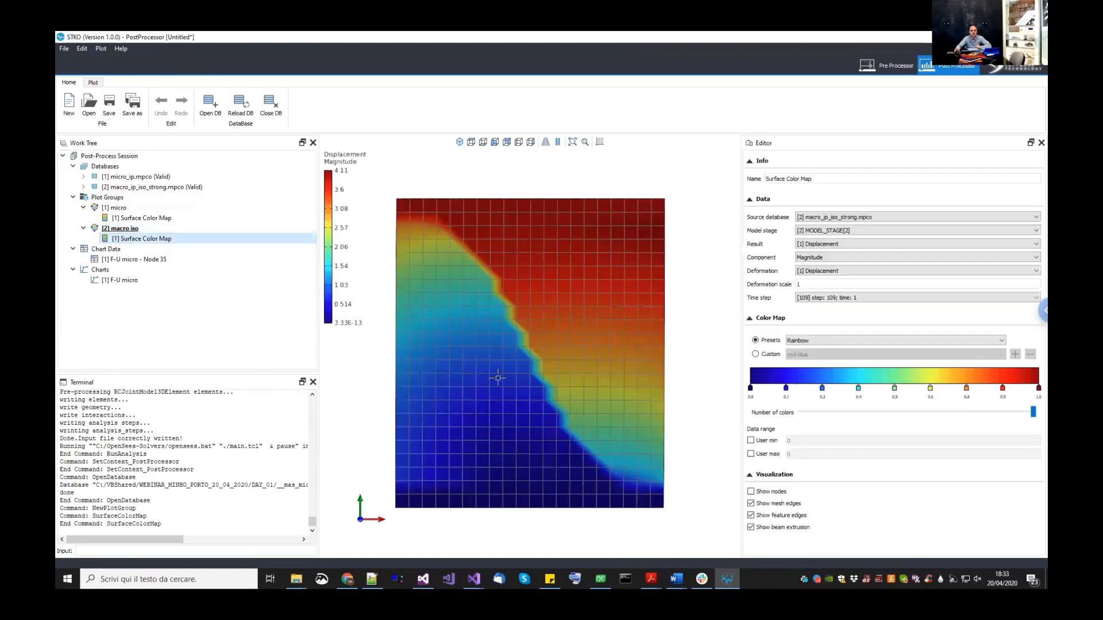
pyautogui.doubleClick(801, 285)
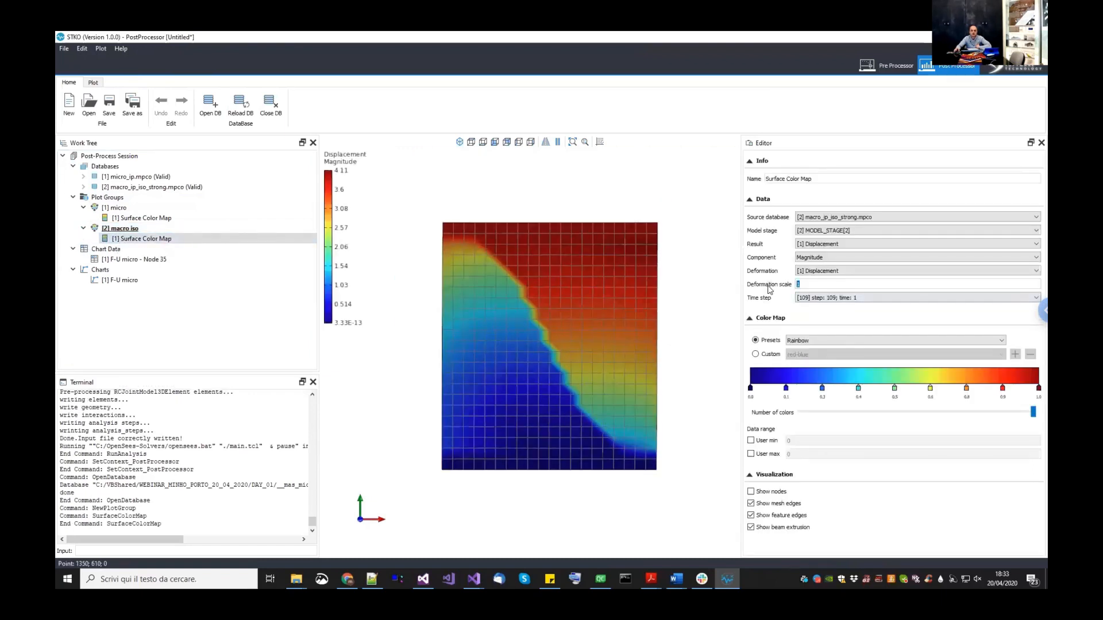
pyautogui.press('Return')
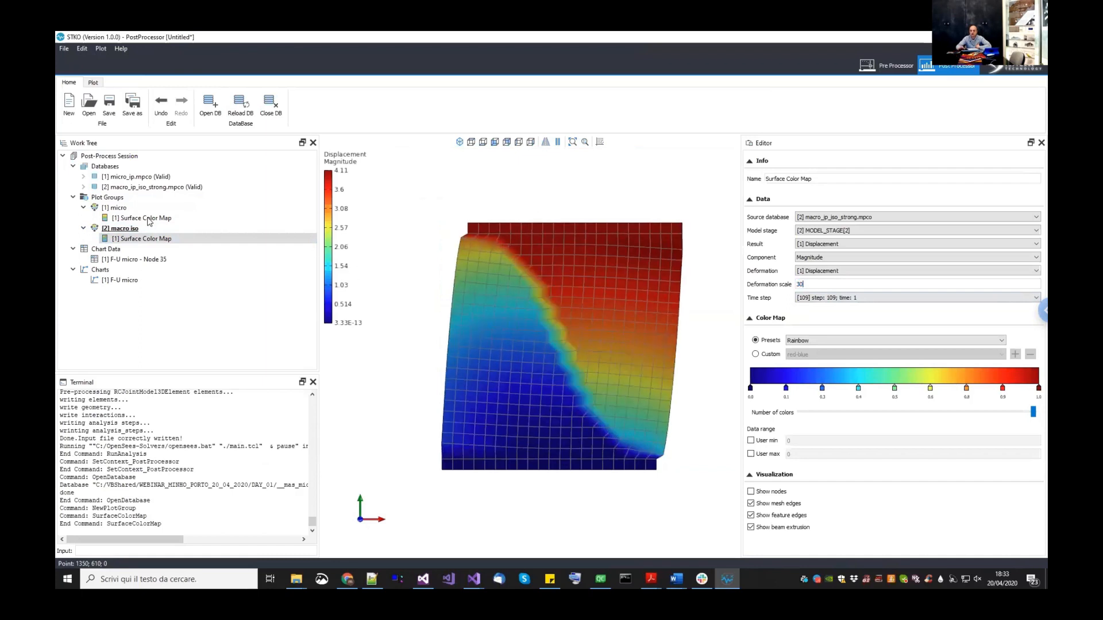
# - Scrub through the macro iso animation to examine how the wall's deformation develops, stopping at frame 61
pyautogui.click(293, 230)
pyautogui.moveTo(754, 232); pyautogui.dragTo(1033, 231)
pyautogui.moveTo(959, 231); pyautogui.dragTo(909, 230)
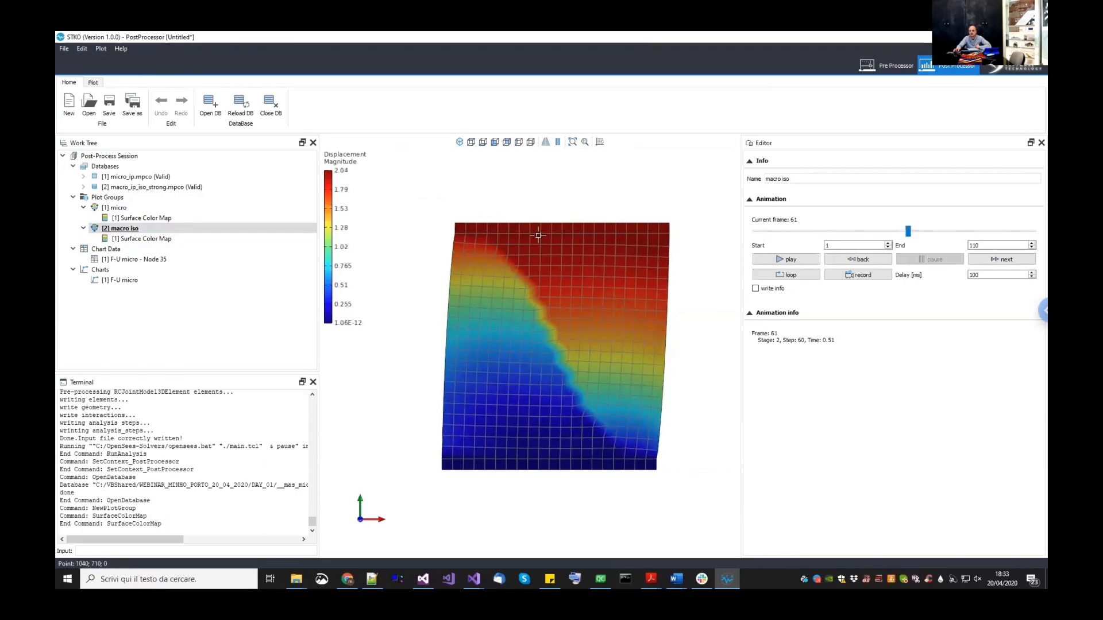
# - Start a nodal chart data extraction for the wall's upper-left corner node, using MODEL_STAGE[2] of macro_ip_iso_strong.mpco as data source
pyautogui.scroll(3, 539, 235)
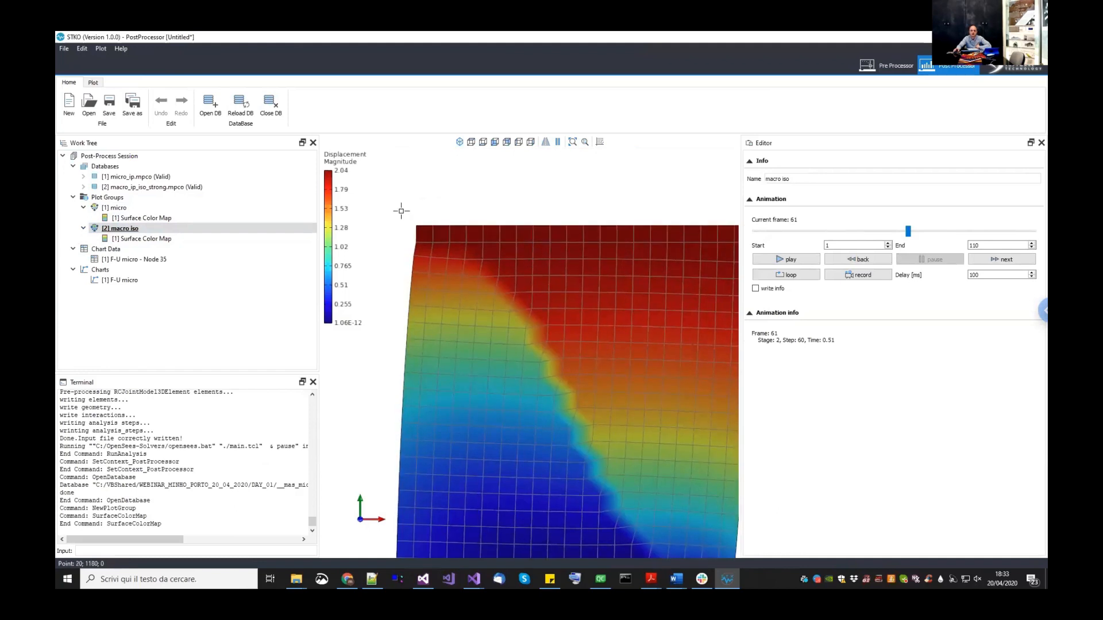
pyautogui.scroll(-3, 414, 247)
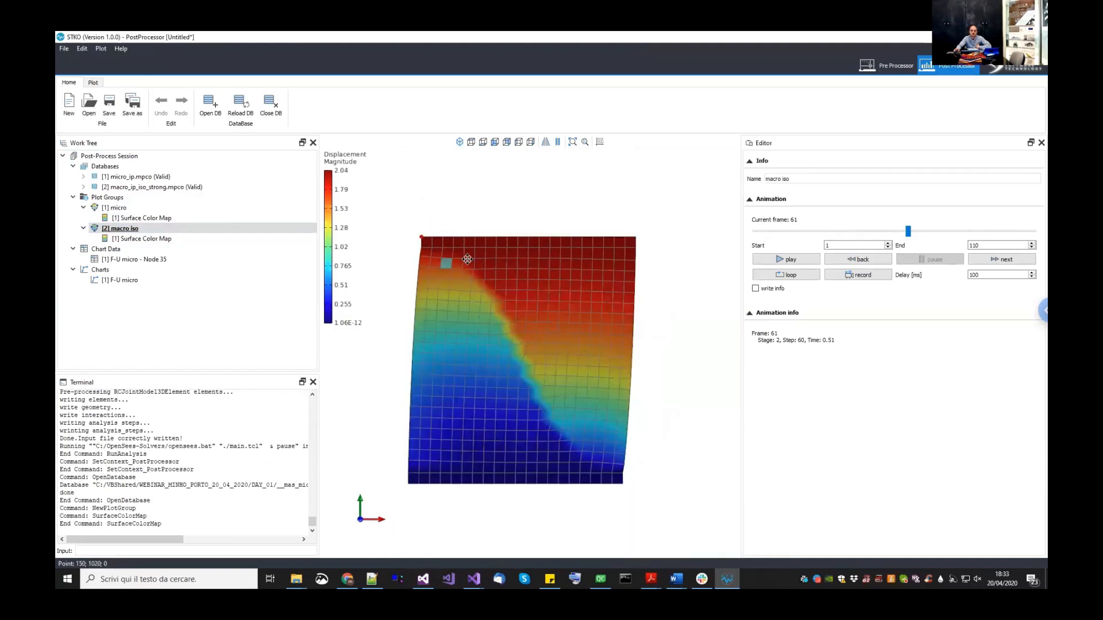
pyautogui.rightClick(127, 253)
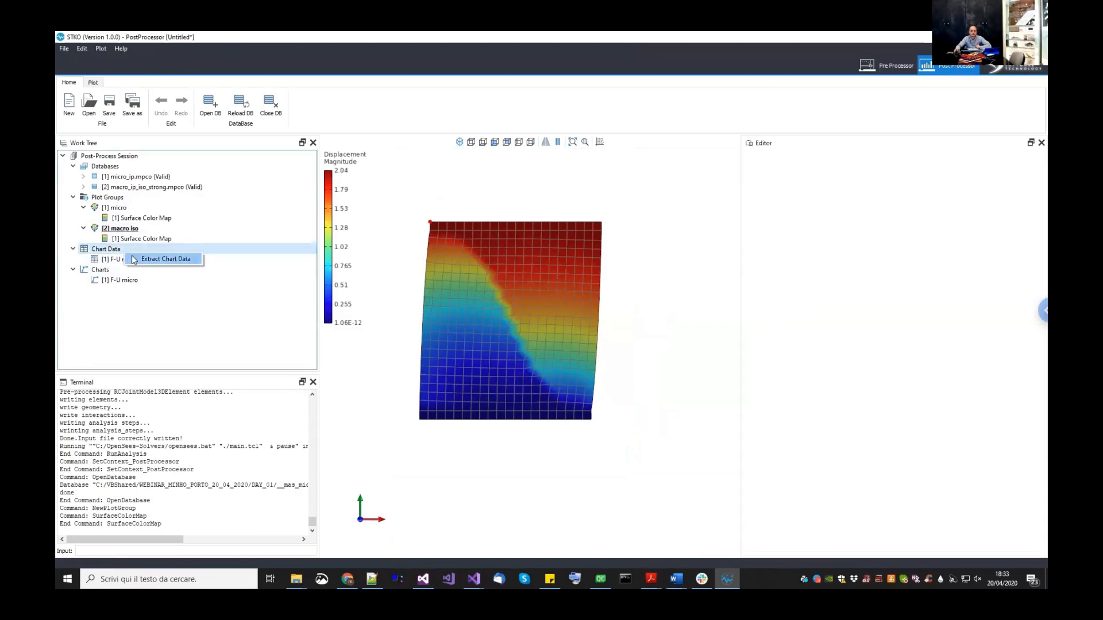
pyautogui.click(134, 260)
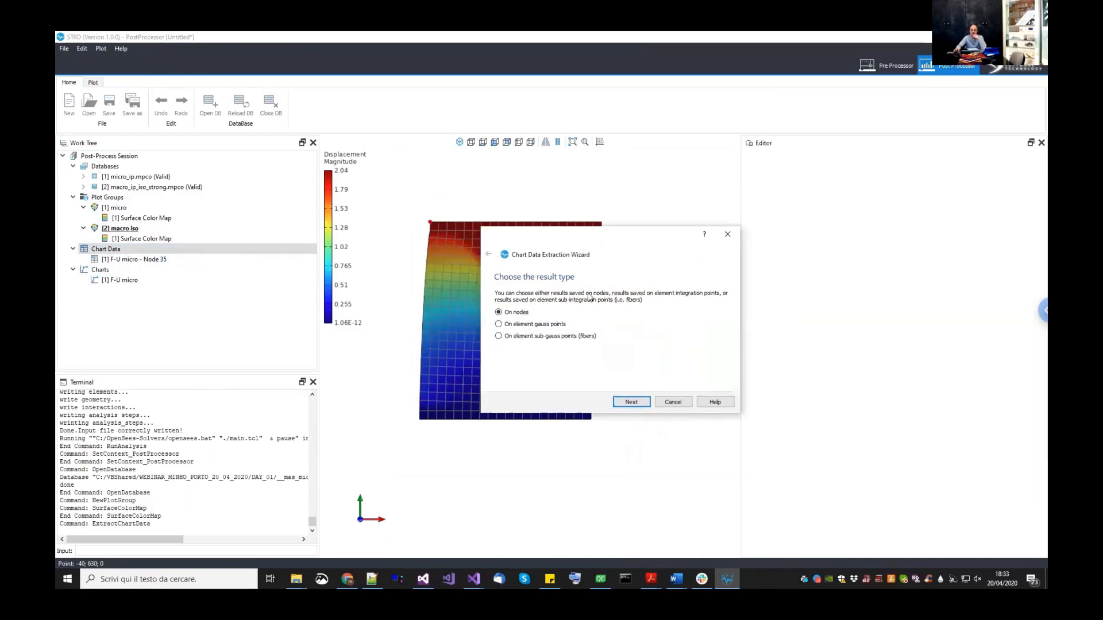
pyautogui.click(628, 404)
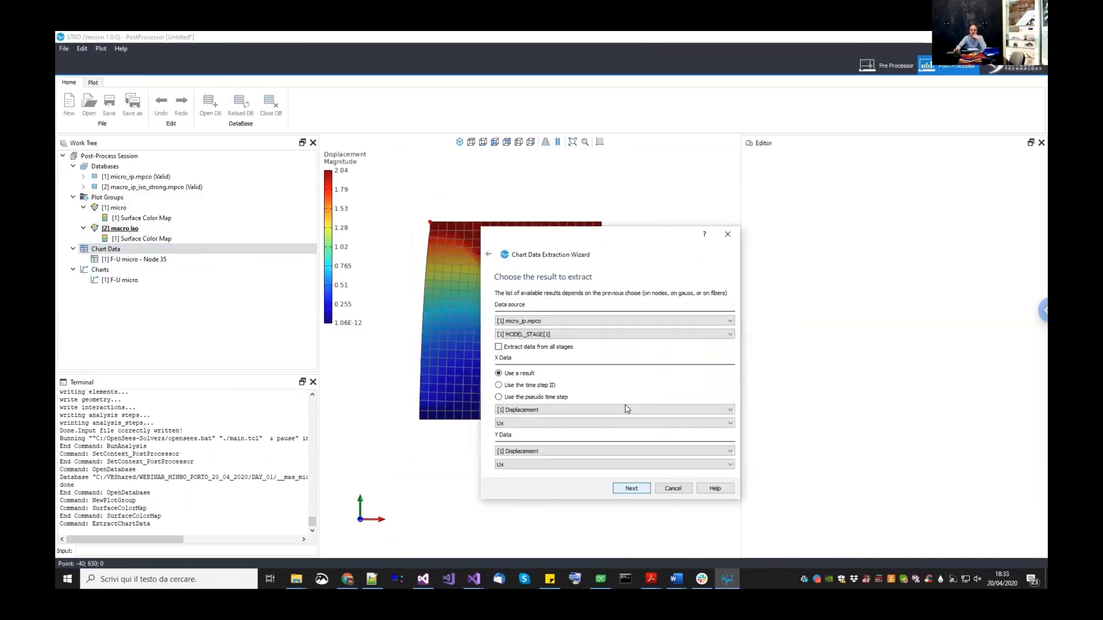
pyautogui.click(523, 322)
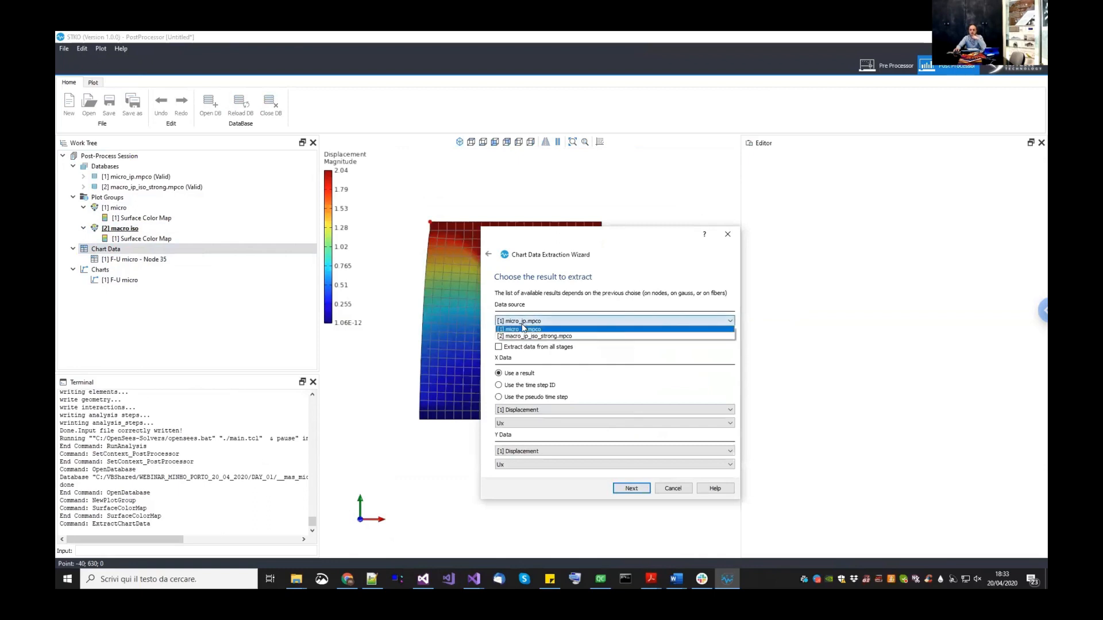
pyautogui.click(519, 337)
pyautogui.click(520, 335)
pyautogui.click(523, 347)
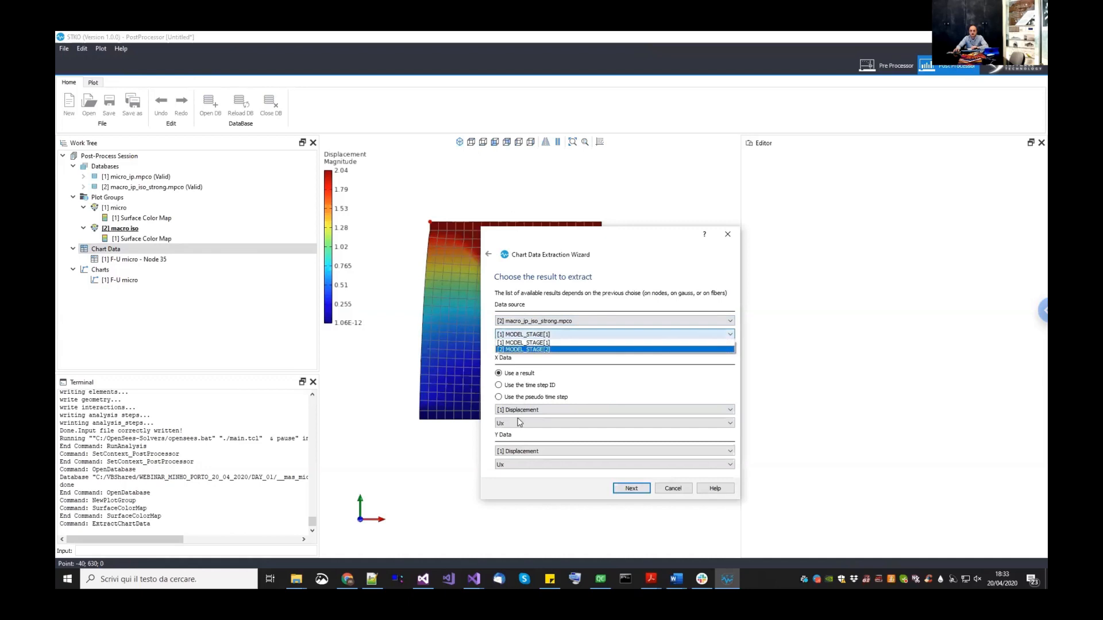
# - Extract displacement Ux as X data against RFx as Y data, and accept the selected node
pyautogui.click(515, 453)
pyautogui.click(519, 465)
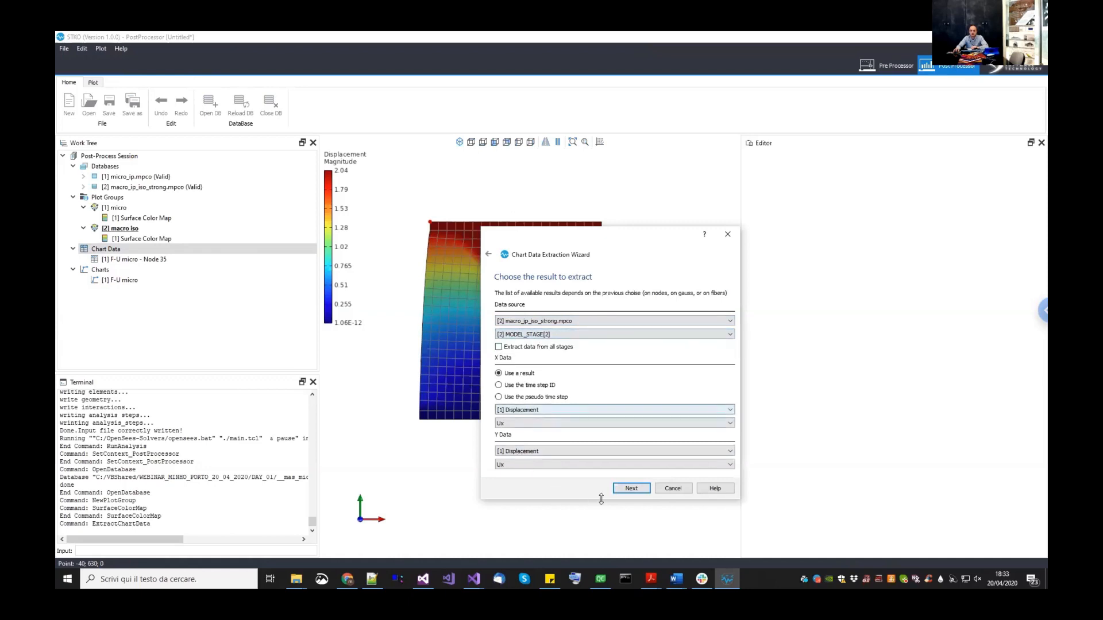
pyautogui.click(625, 487)
pyautogui.click(625, 487)
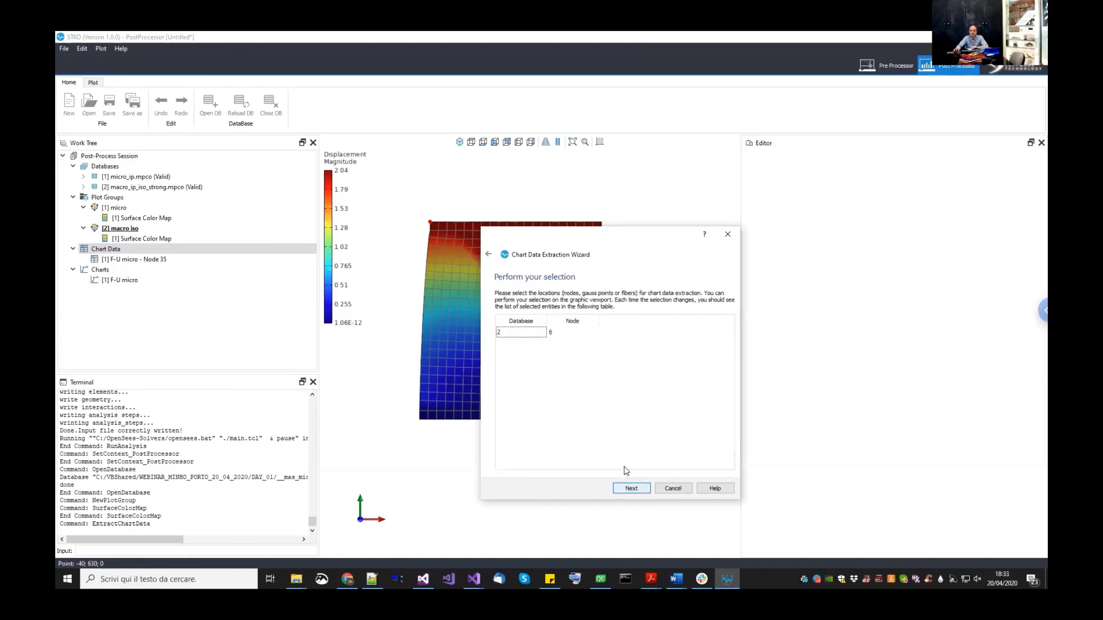
# - Name the chart data F-U macro iso and finish the extraction without creating a new chart
pyautogui.doubleClick(577, 320)
pyautogui.write('m')
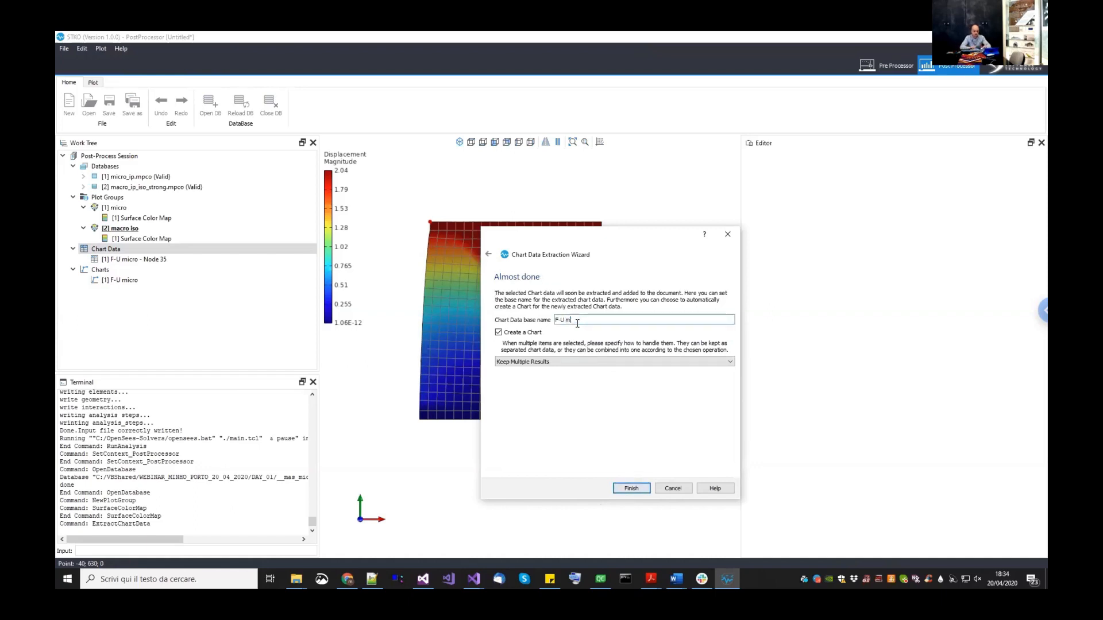
pyautogui.write('acro iso')
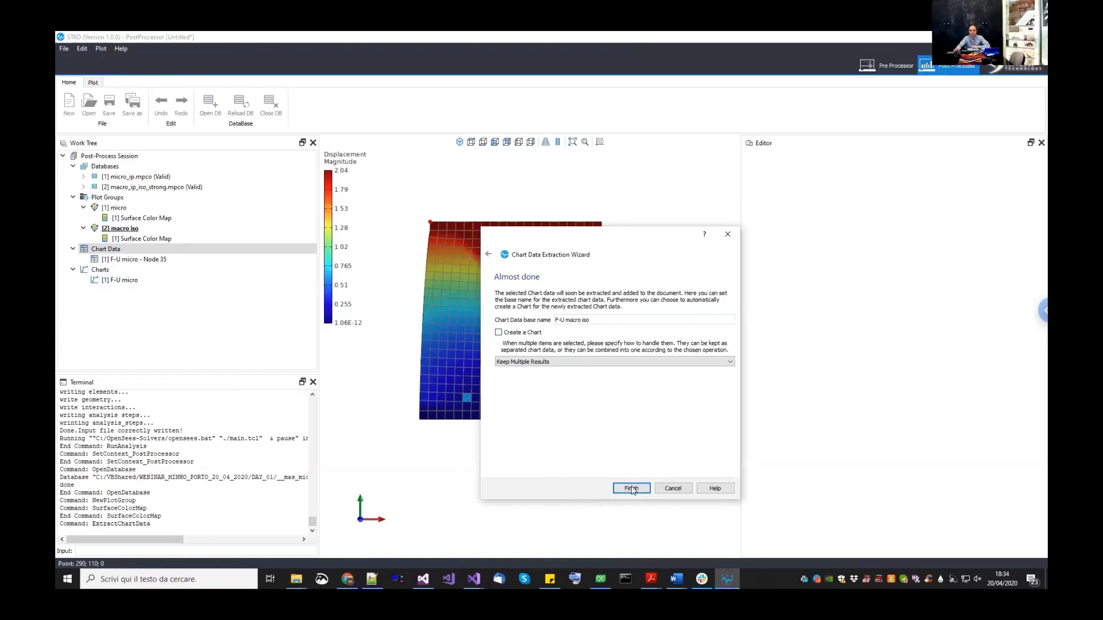
pyautogui.press('Return')
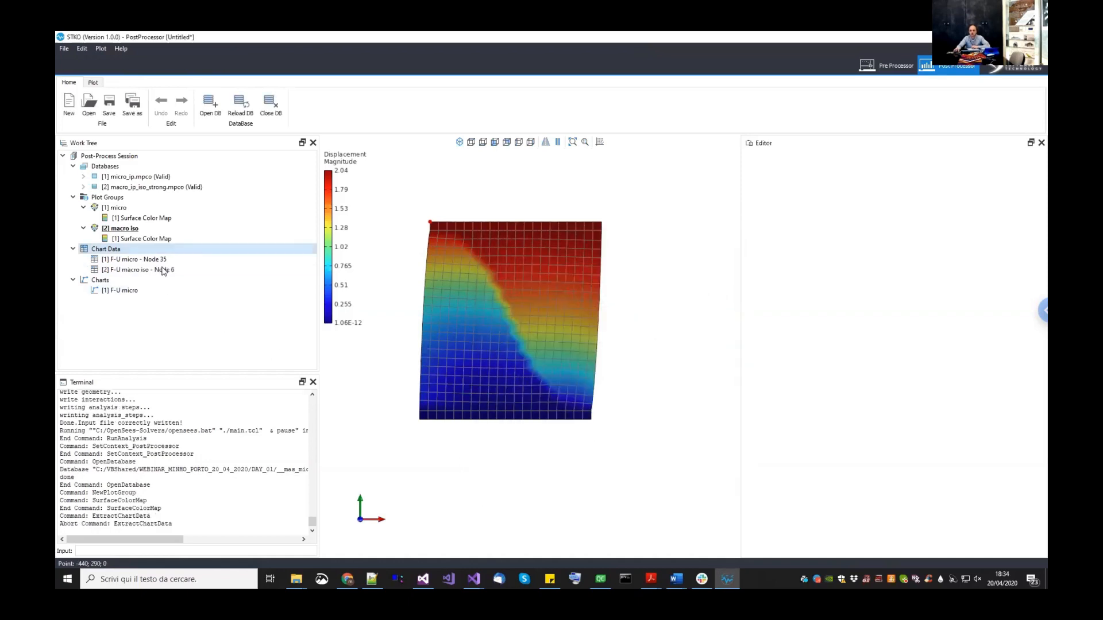
# - Add the F-U macro iso data set to the existing F-U micro chart to compare both curves
pyautogui.click(133, 269)
pyautogui.click(288, 290)
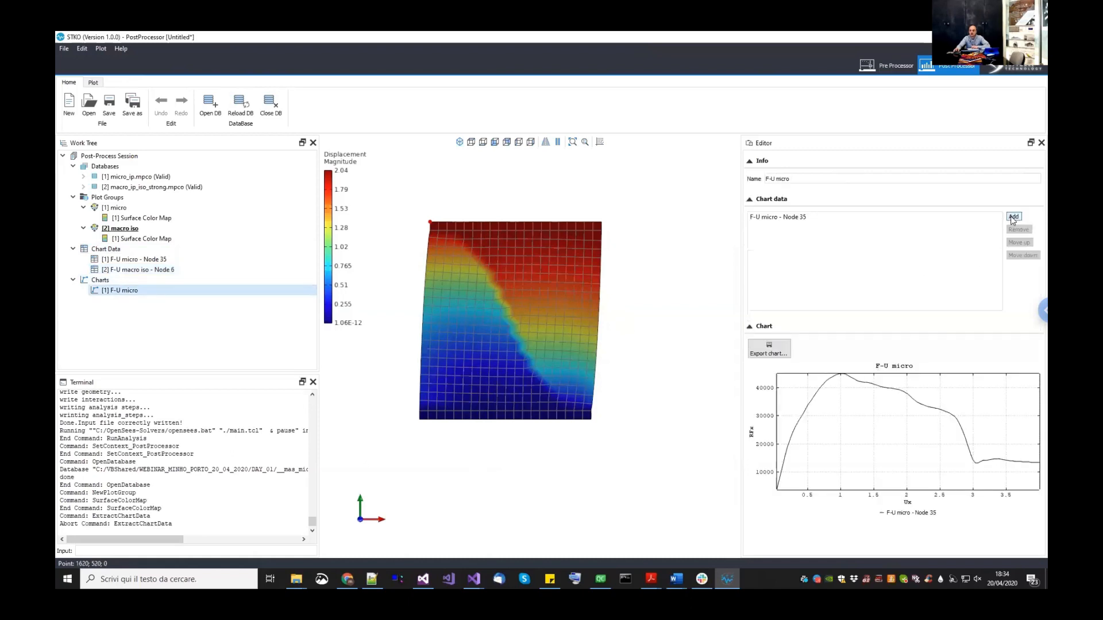
pyautogui.click(555, 264)
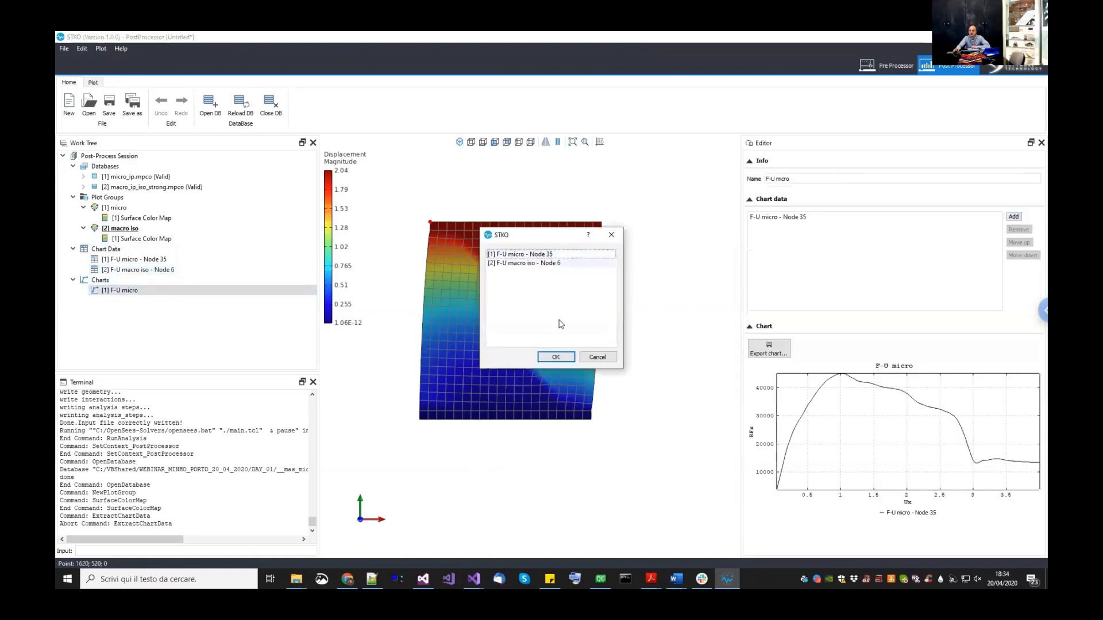
pyautogui.click(556, 357)
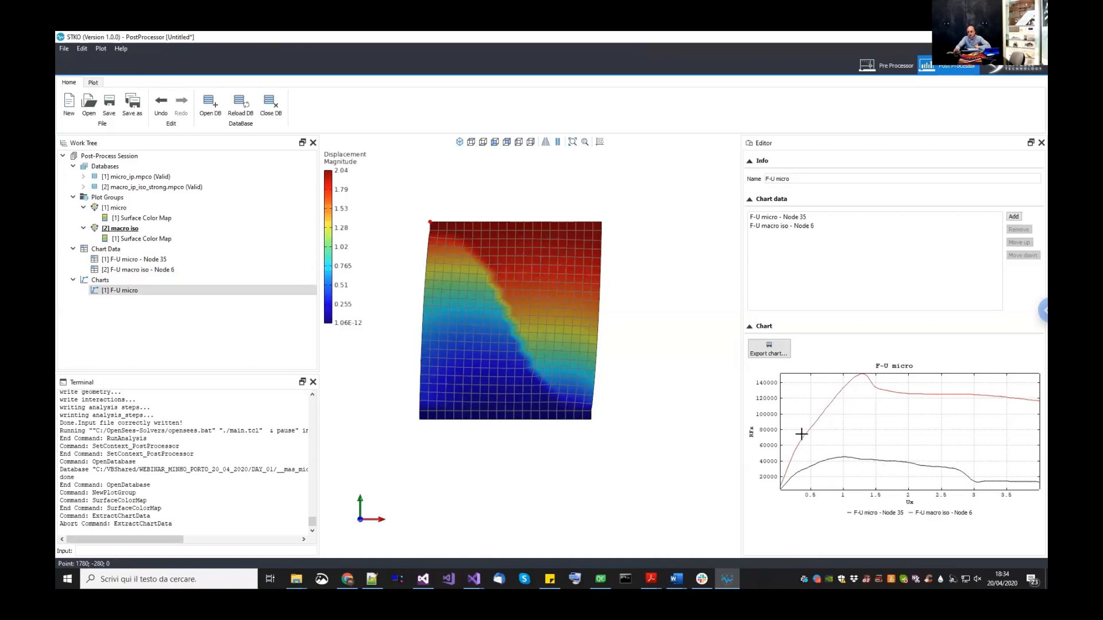
pyautogui.moveTo(663, 390); pyautogui.dragTo(666, 390, button='middle')
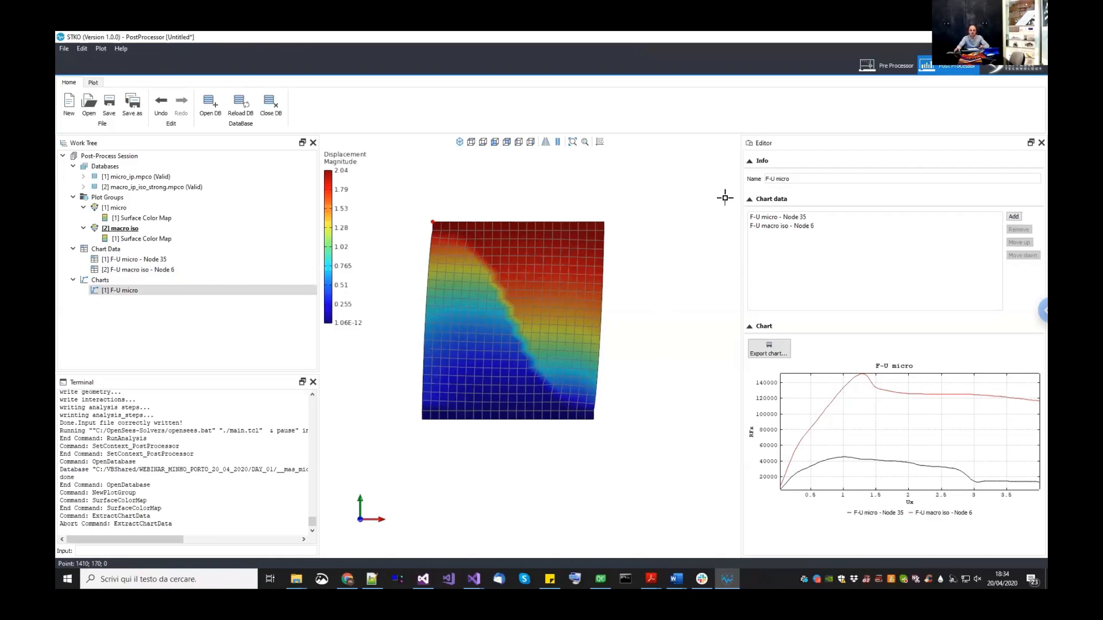
# - Return to the pre-processor and save the isotropic model as a new document named macro_ortho
pyautogui.click(874, 67)
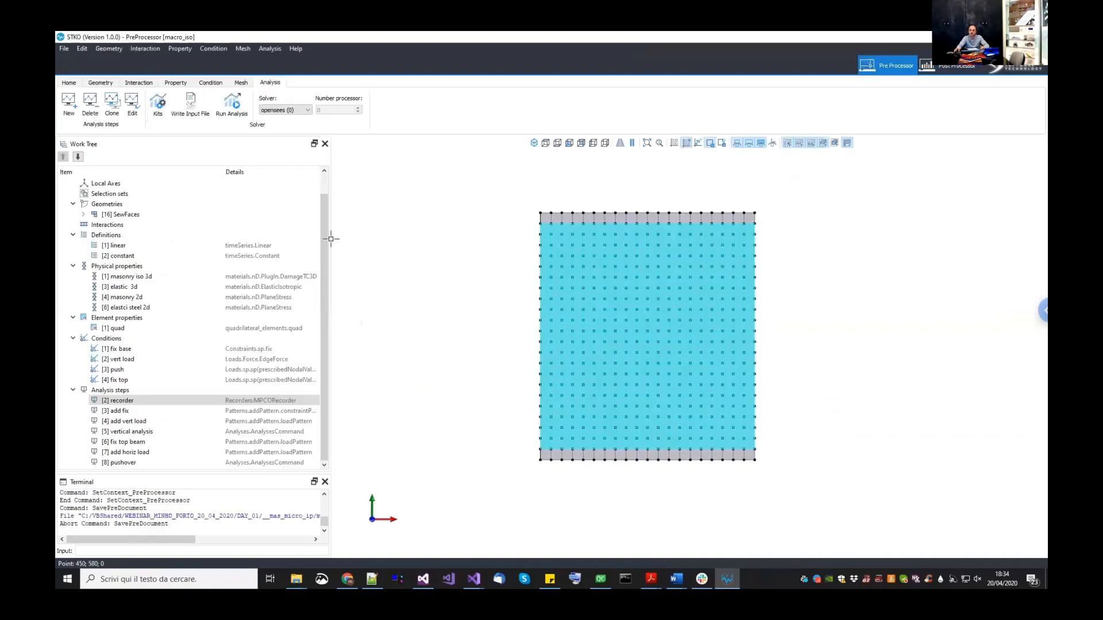
pyautogui.click(64, 48)
pyautogui.click(80, 102)
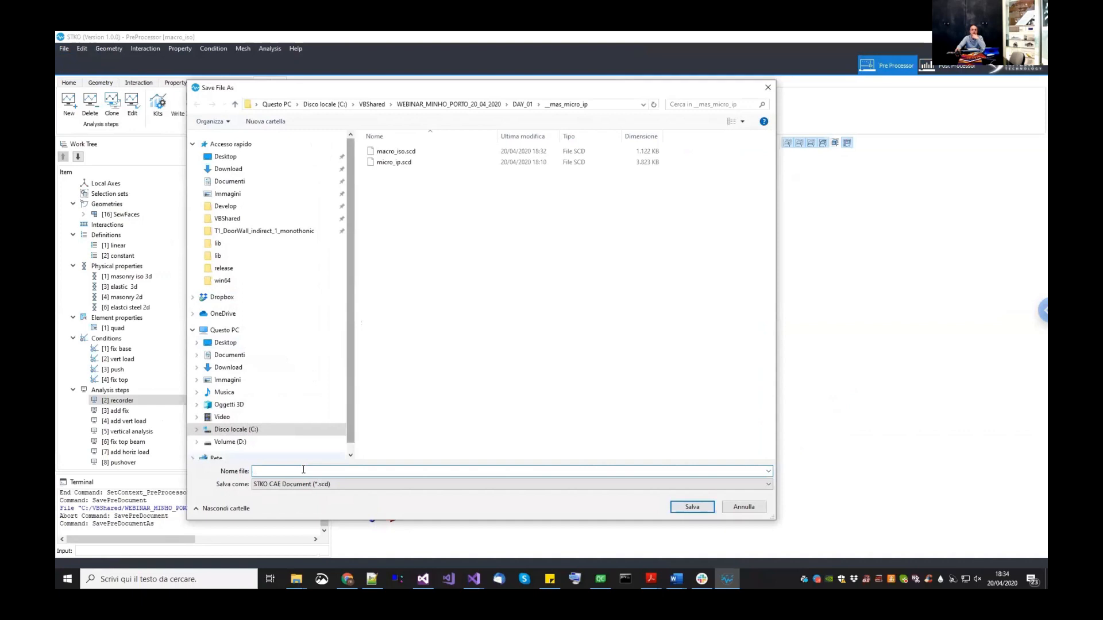
pyautogui.write('macro')
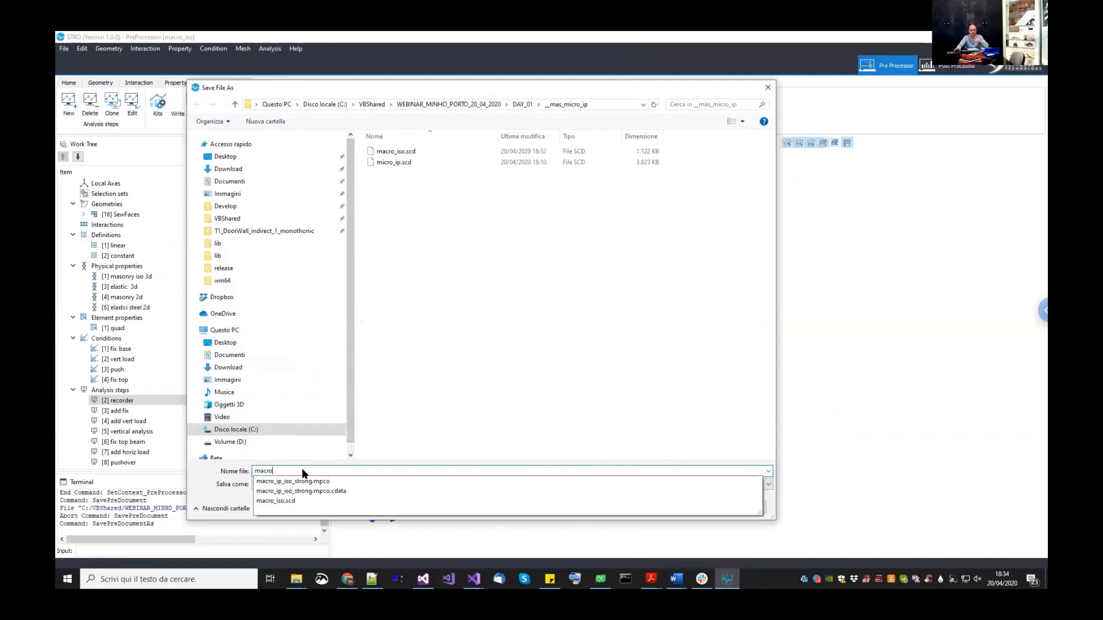
pyautogui.write('_ortho')
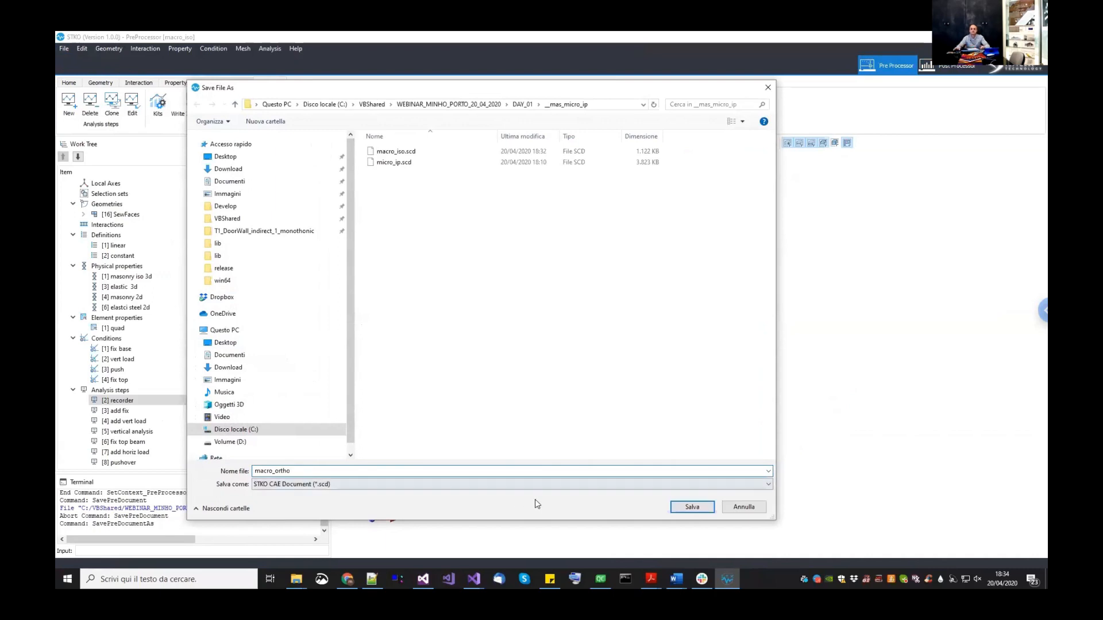
pyautogui.click(691, 508)
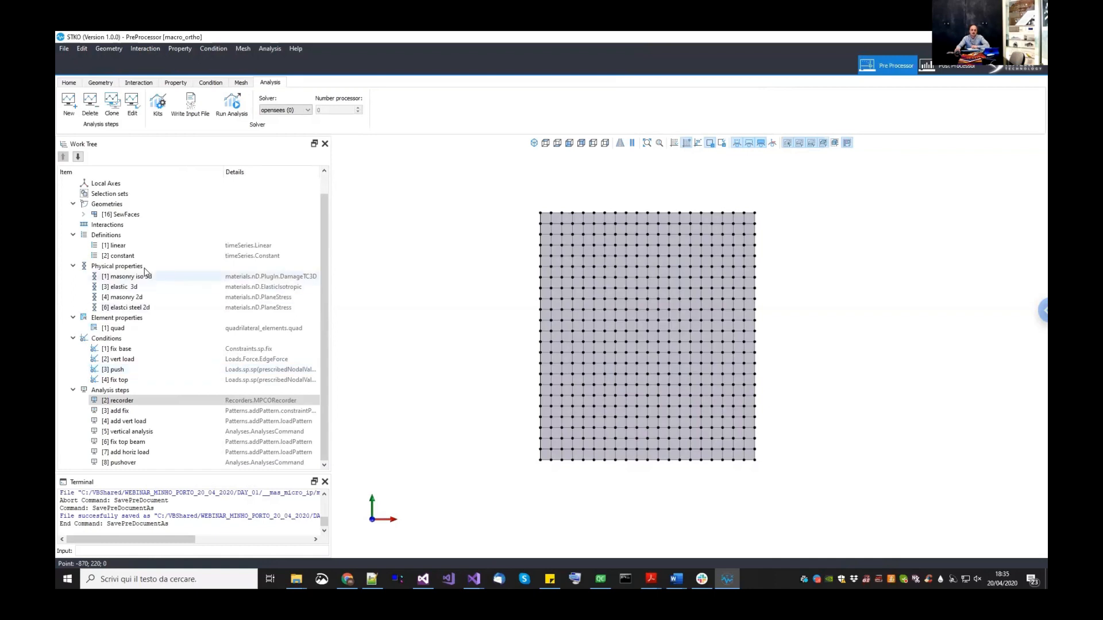
# - Switch to Acrobat Reader and examine the opening pages of 2014-EFM-Ortho-no.pdf on the mapped damage model for orthotropic materials
pyautogui.click(121, 266)
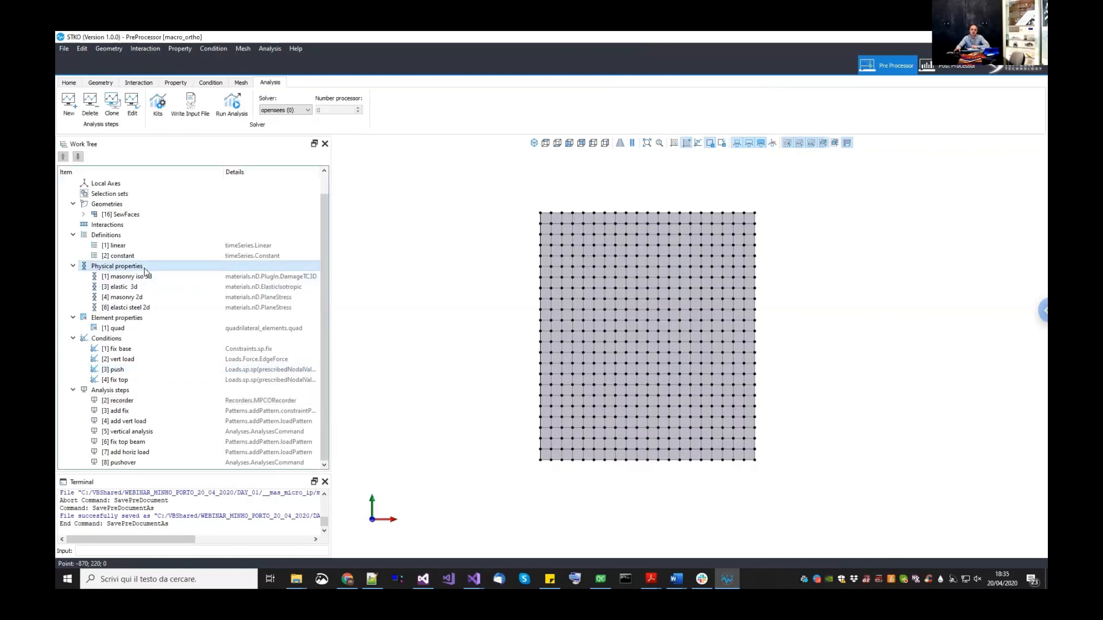
pyautogui.rightClick(650, 579)
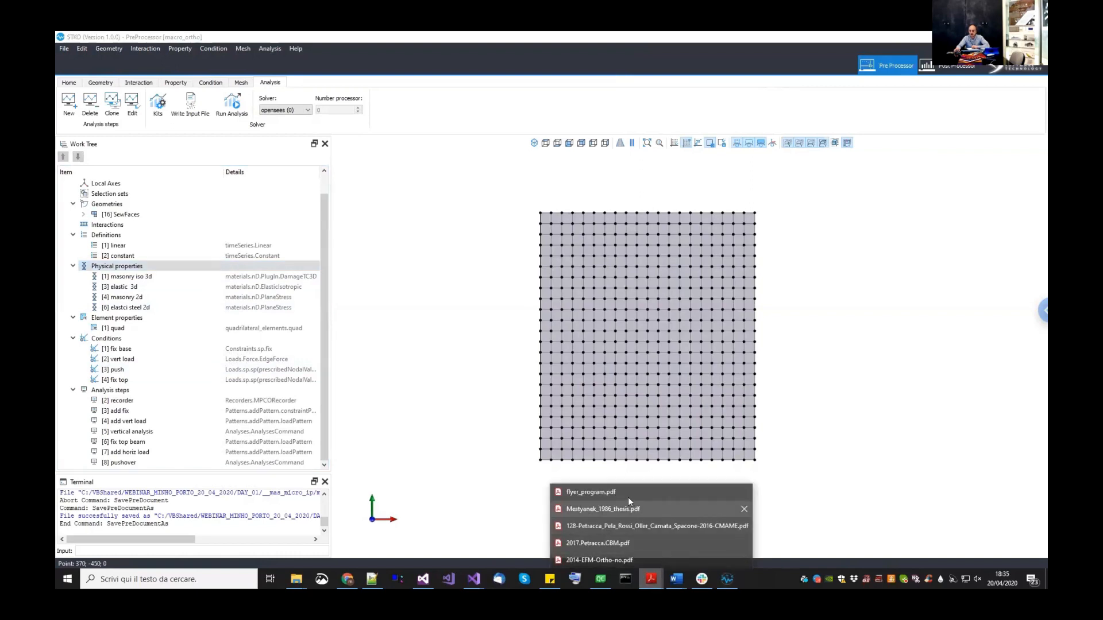
pyautogui.click(612, 557)
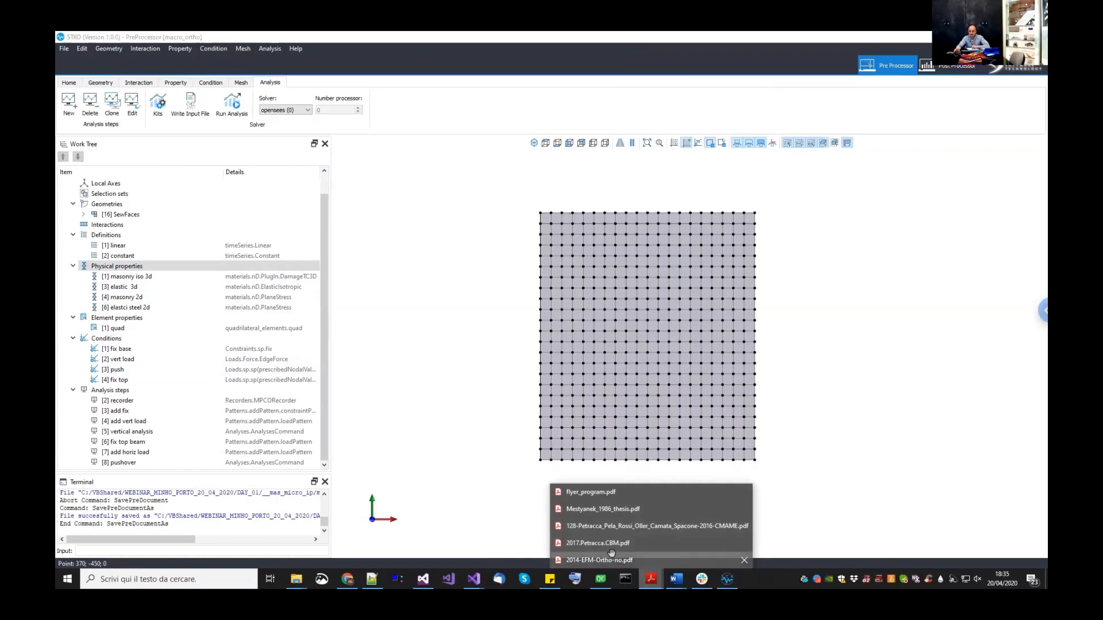
pyautogui.scroll(10, 568, 427)
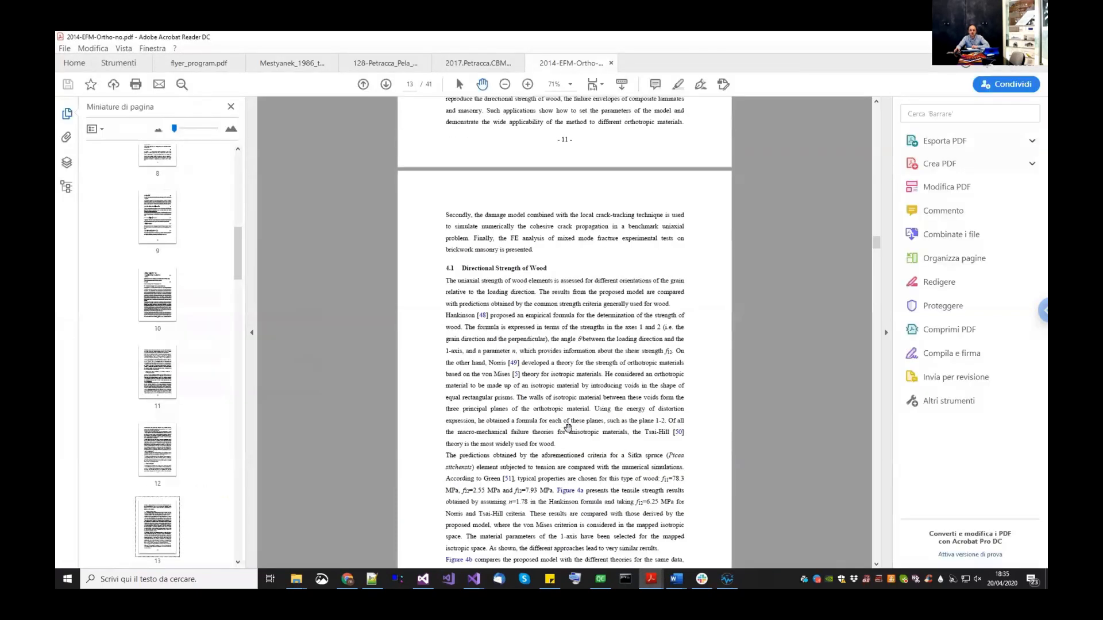
pyautogui.moveTo(877, 233); pyautogui.dragTo(880, 110)
pyautogui.press('Home')
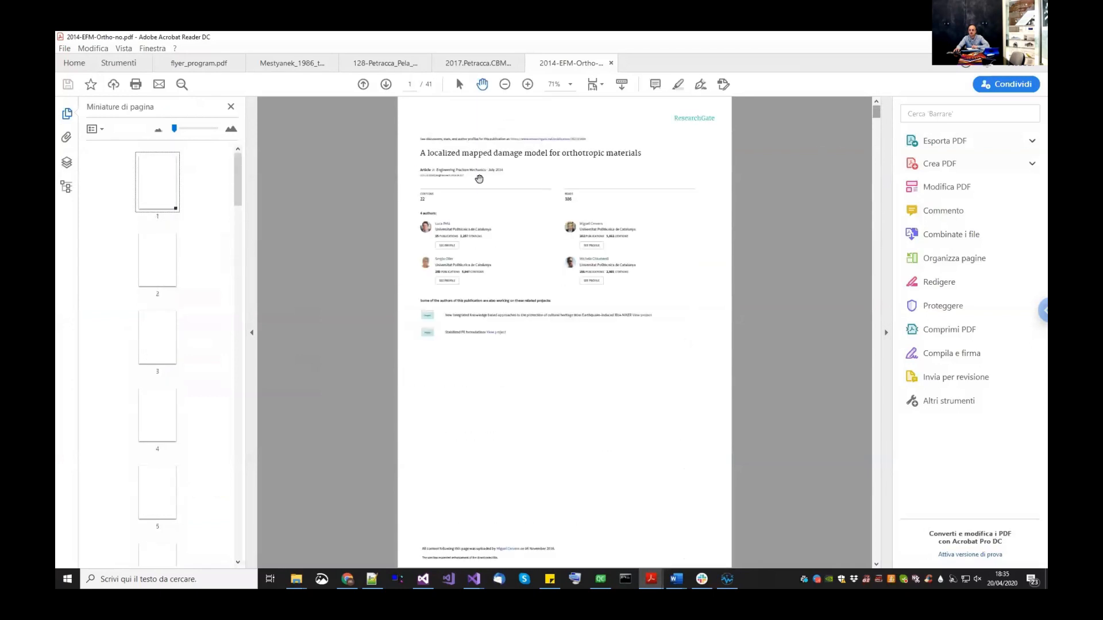
pyautogui.scroll(-5, 499, 269)
pyautogui.scroll(-12, 522, 306)
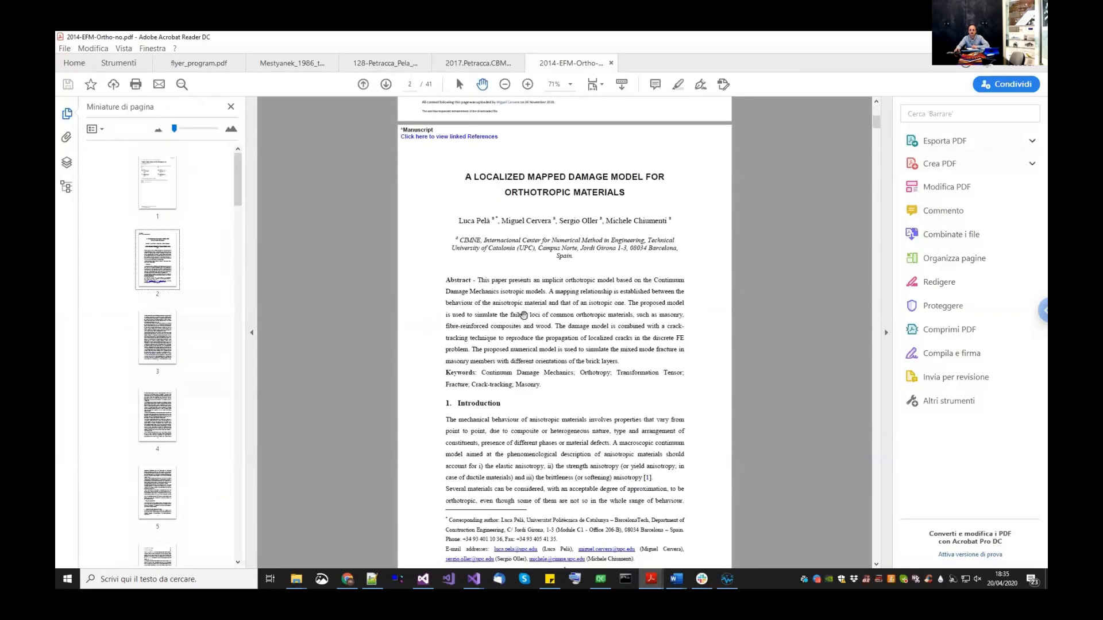
pyautogui.scroll(-10, 548, 355)
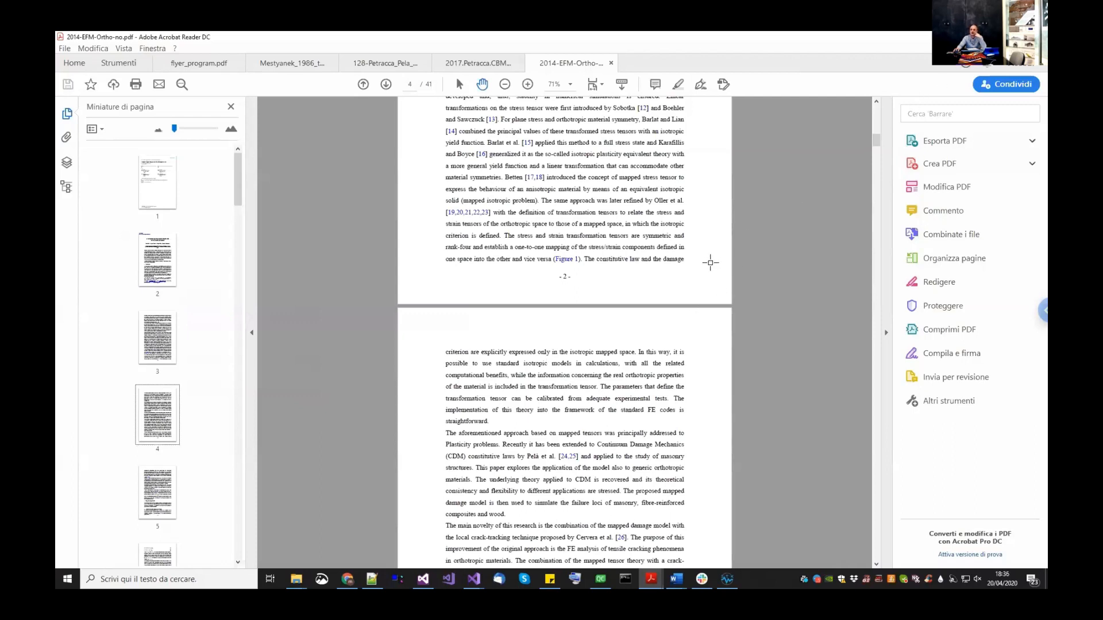
# - Switch back to the STKO pre-processor and add a new physical property named masonry 3d ortho
pyautogui.hotkey('alt', 'Tab')
pyautogui.moveTo(793, 338); pyautogui.dragTo(784, 345, button='middle')
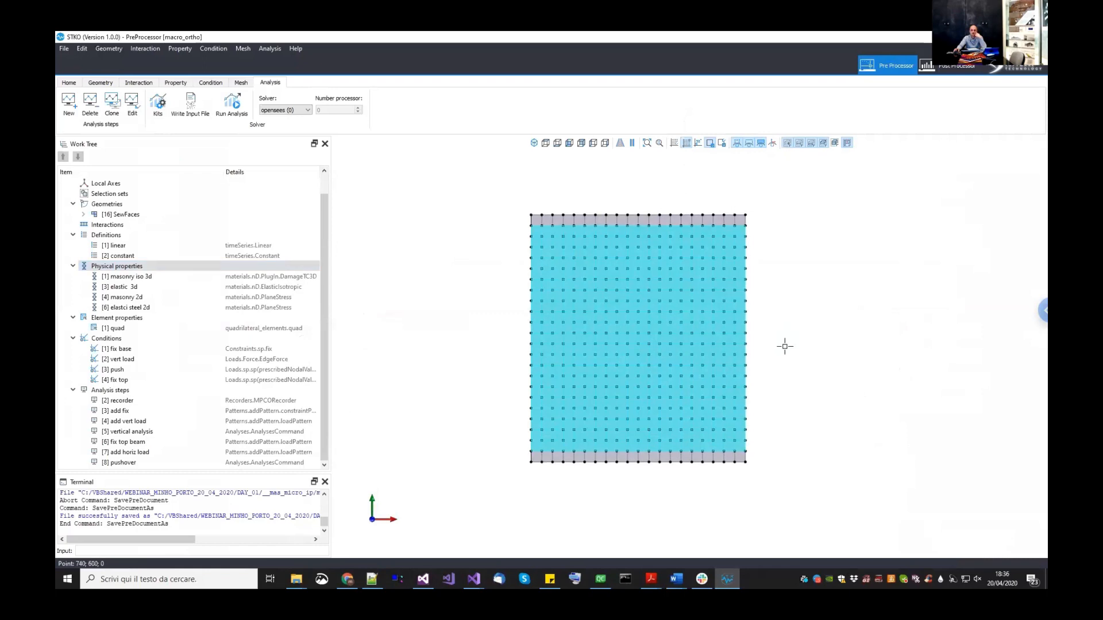
pyautogui.click(784, 347)
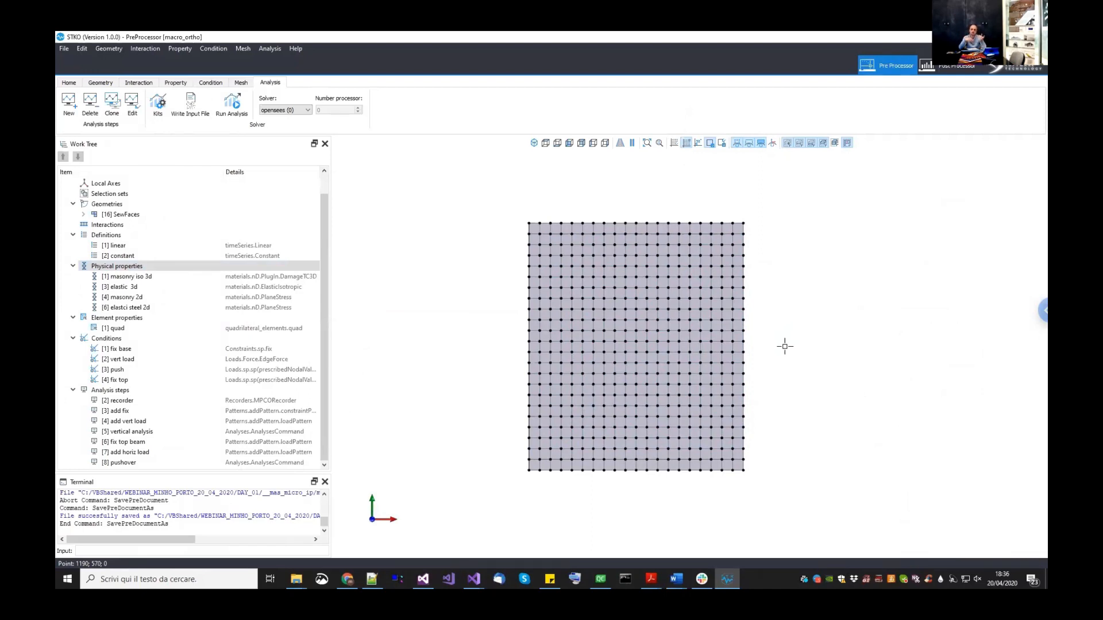
pyautogui.rightClick(153, 270)
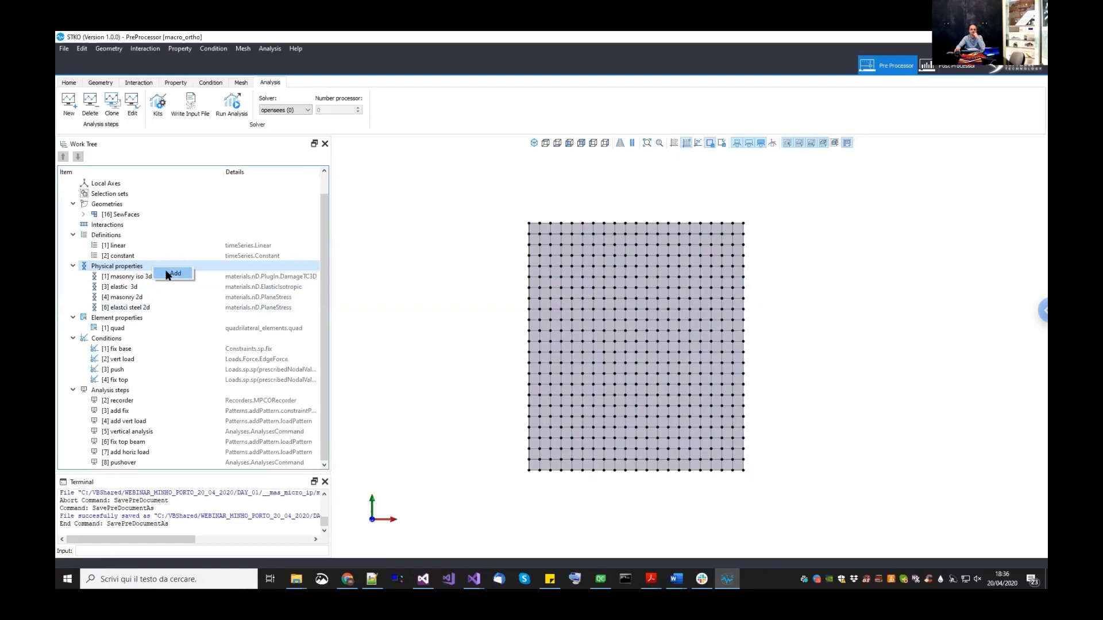
pyautogui.click(172, 273)
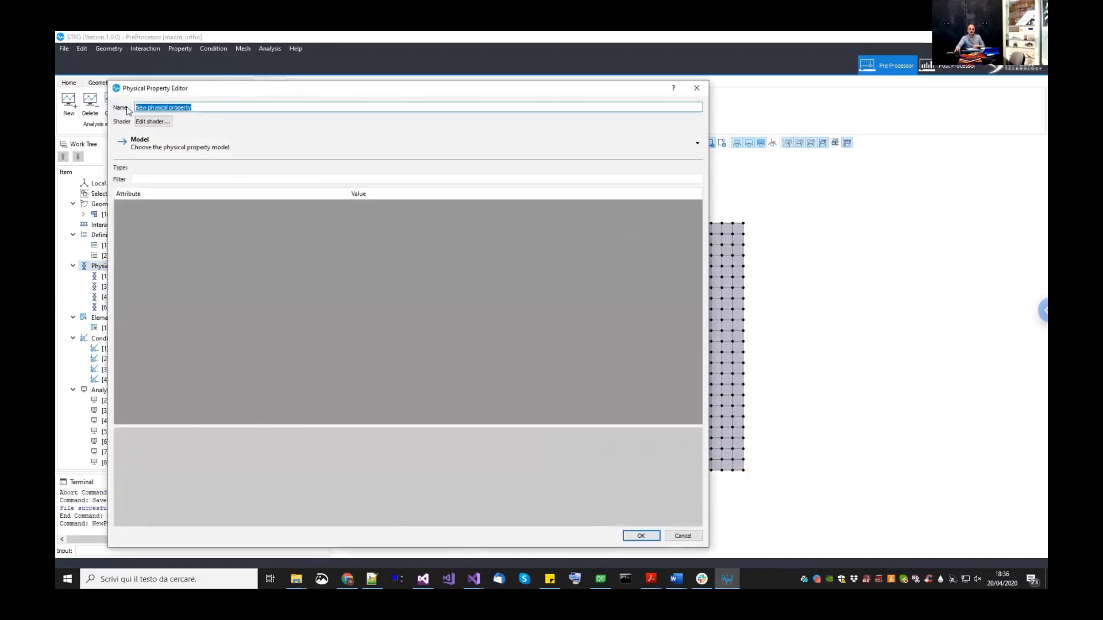
pyautogui.write('masonry 3d ortho')
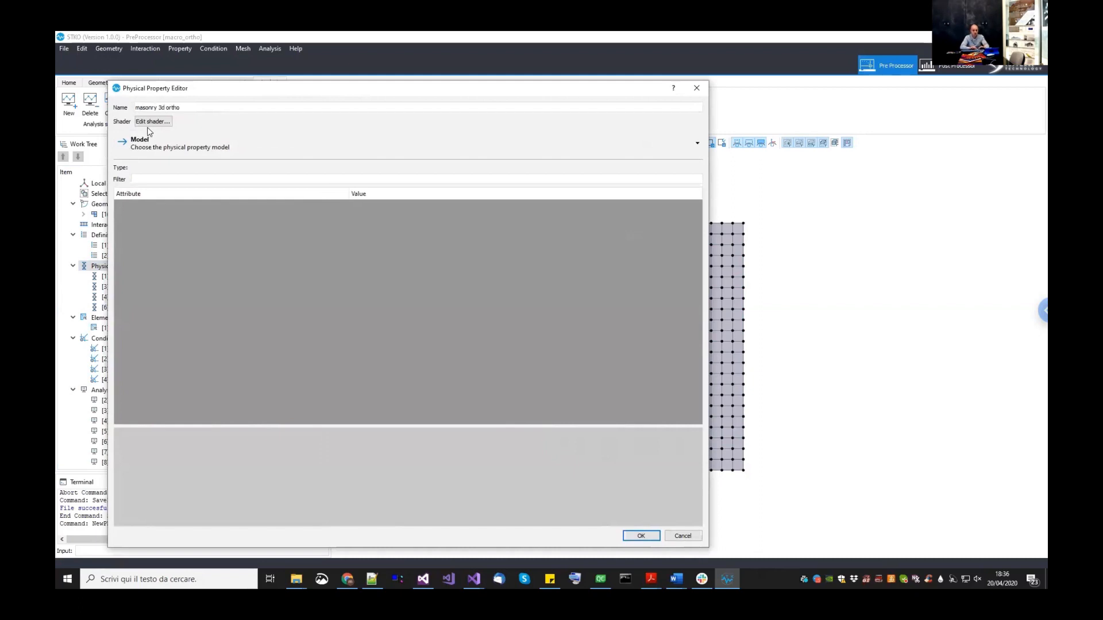
# - Assign the ASDEASoftware nD material model OrthotropicMaterial to the new property and widen its attribute list
pyautogui.click(158, 145)
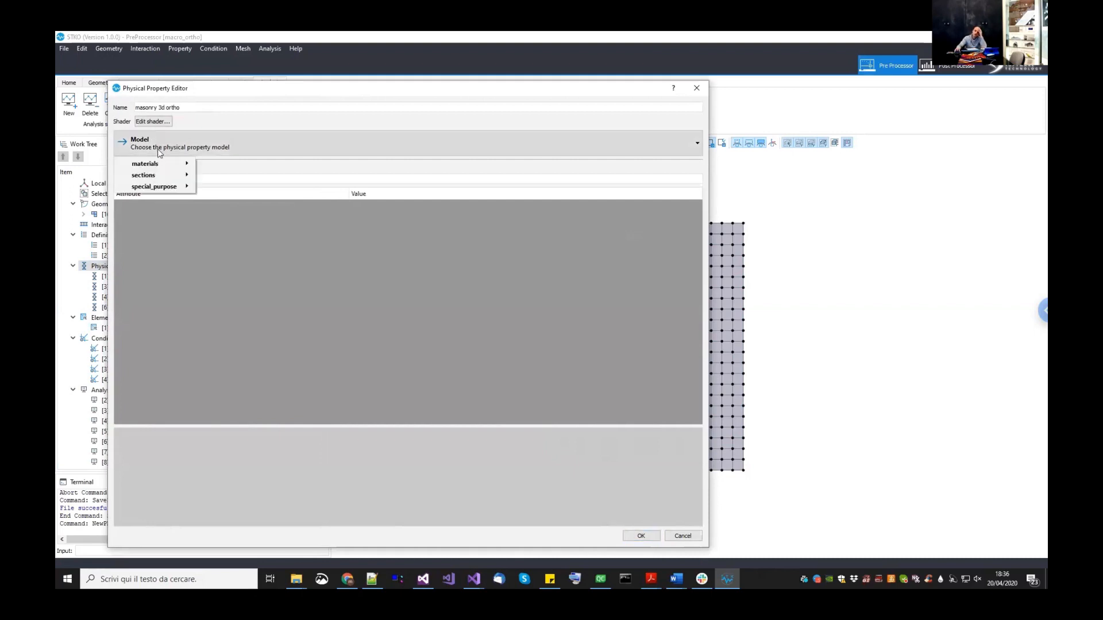
pyautogui.moveTo(184, 163)
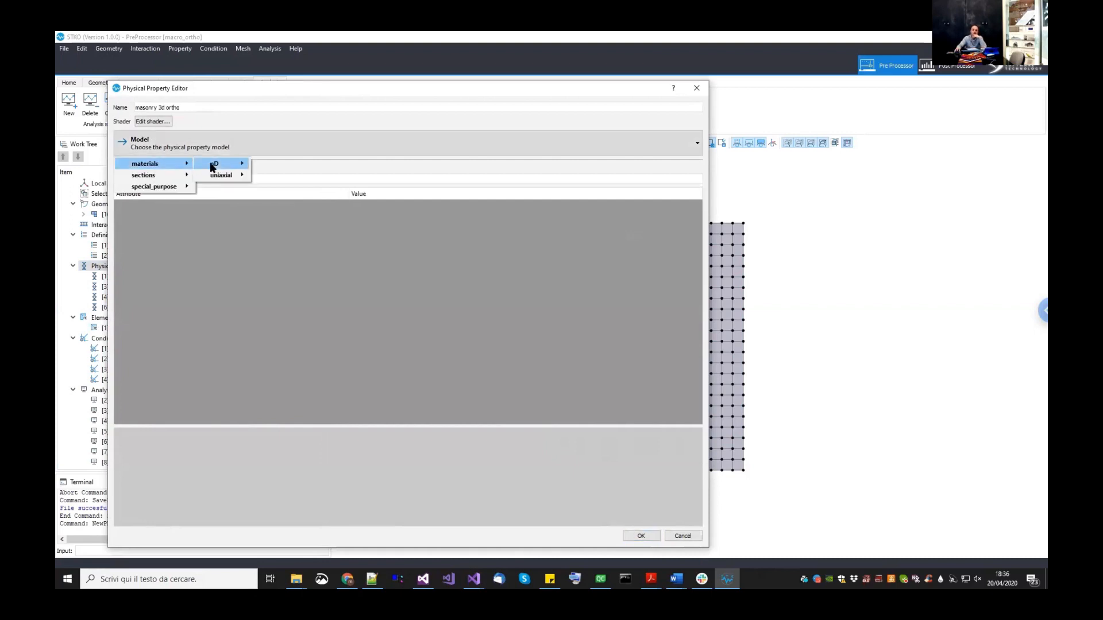
pyautogui.moveTo(218, 164)
pyautogui.moveTo(395, 175)
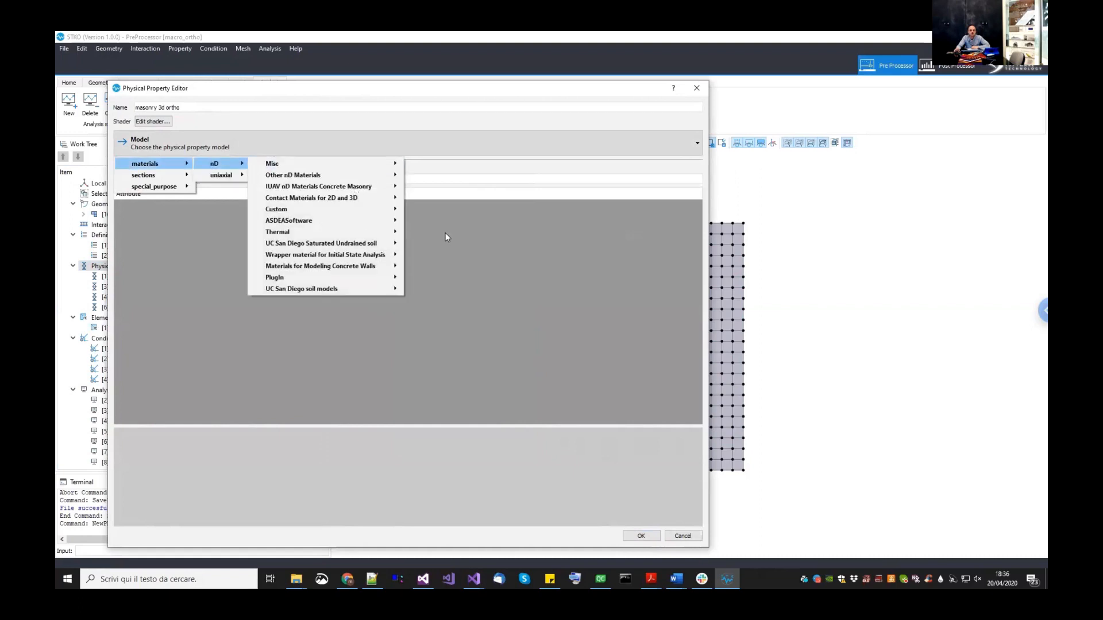
pyautogui.moveTo(345, 221)
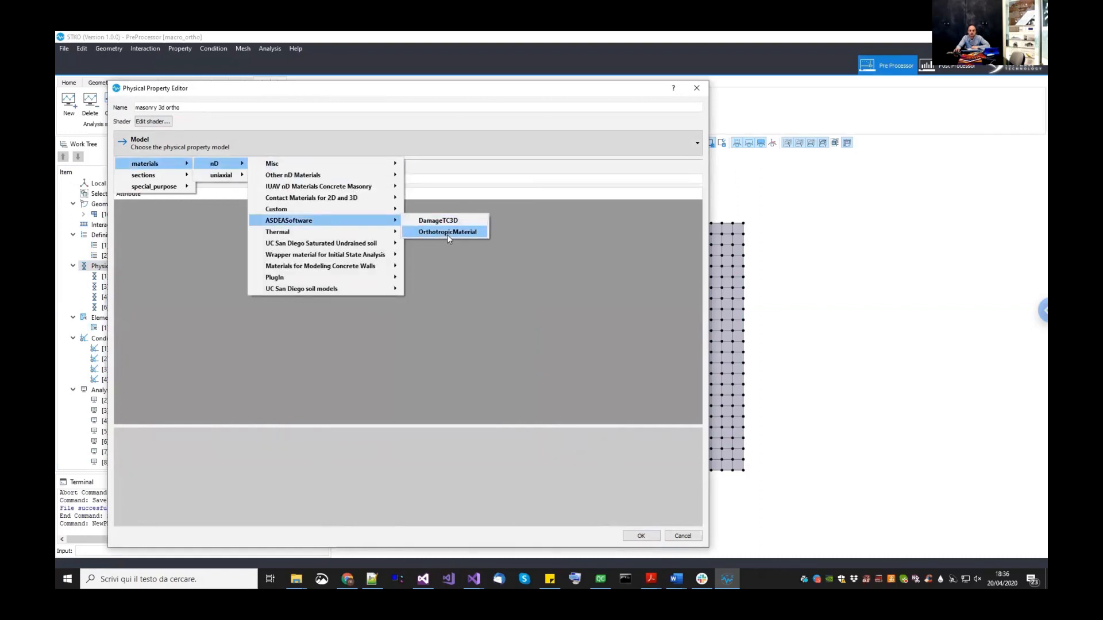
pyautogui.click(447, 232)
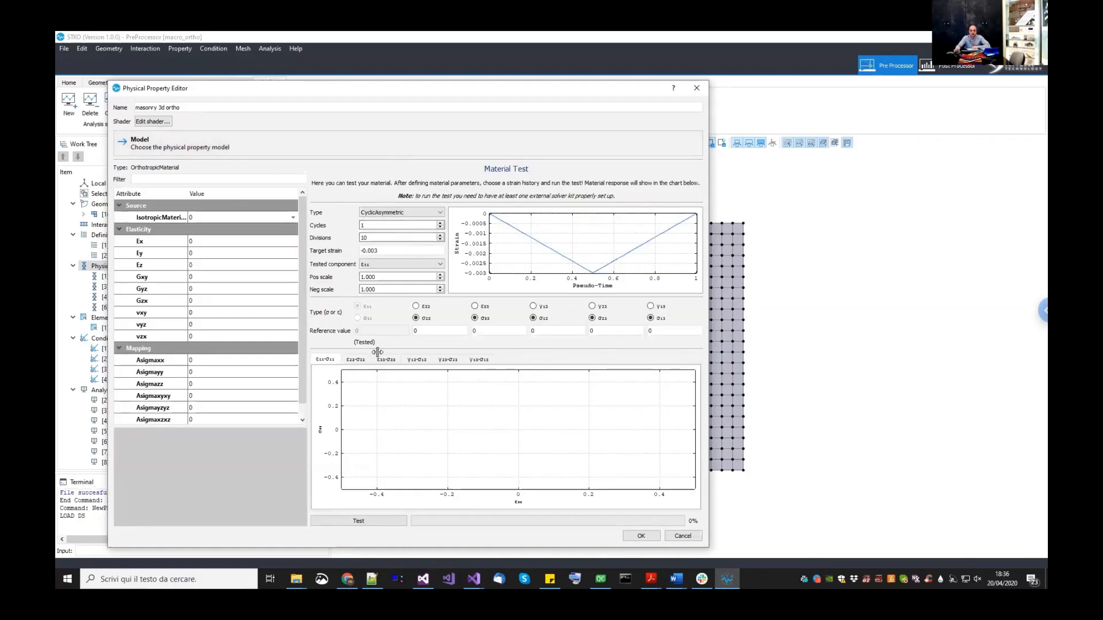
pyautogui.moveTo(378, 352); pyautogui.dragTo(377, 352)
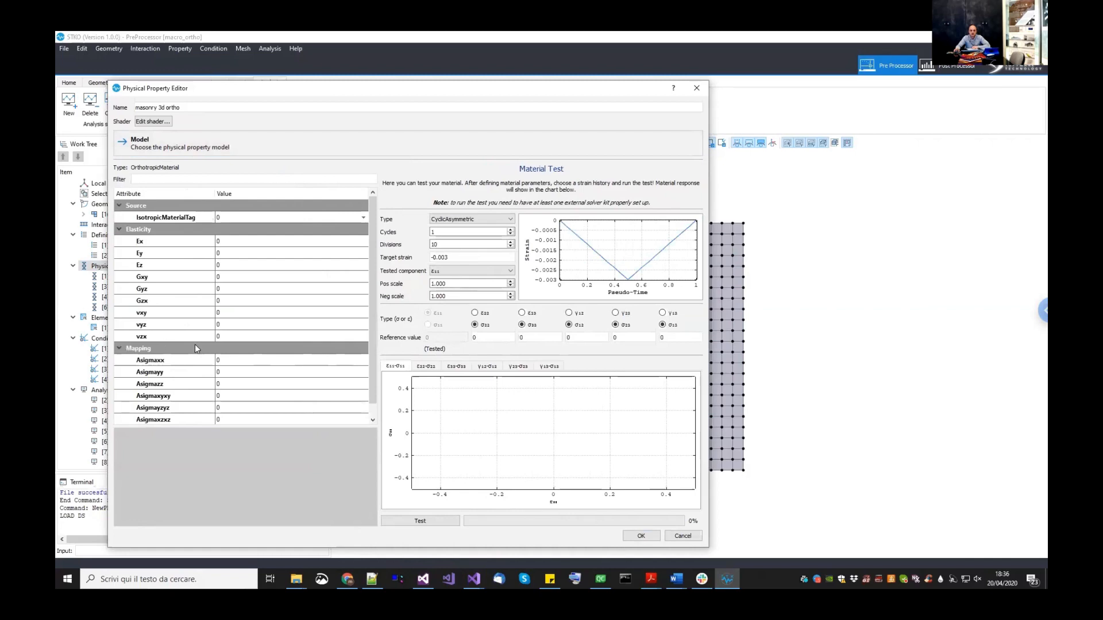
# - Set the source isotropic material of the orthotropic property to [1] masonry iso 3d
pyautogui.click(184, 222)
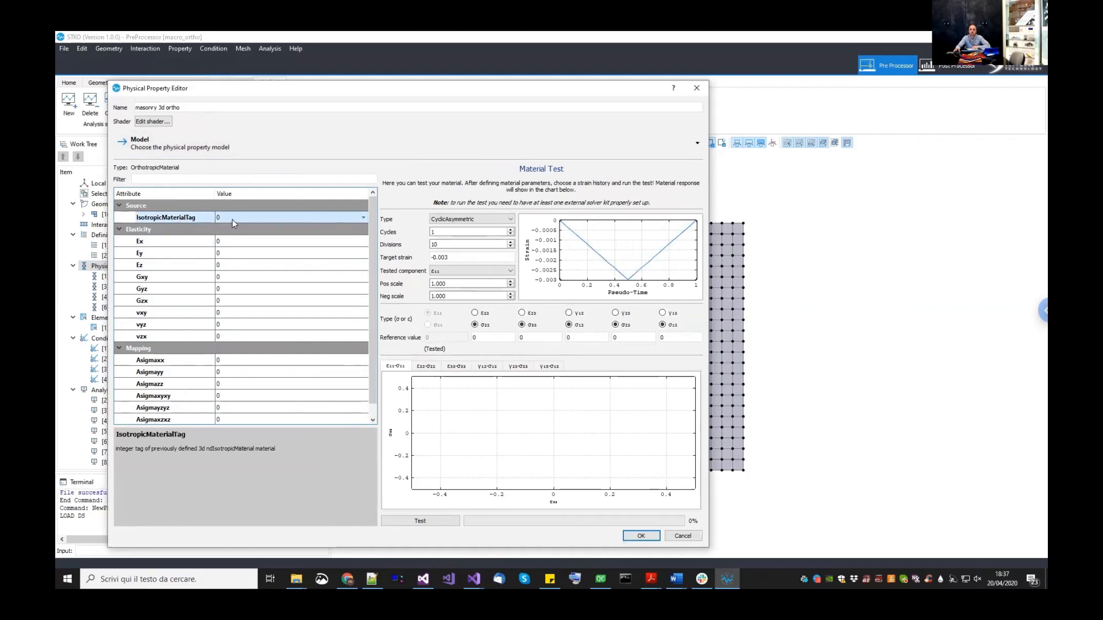
pyautogui.click(273, 222)
pyautogui.click(274, 229)
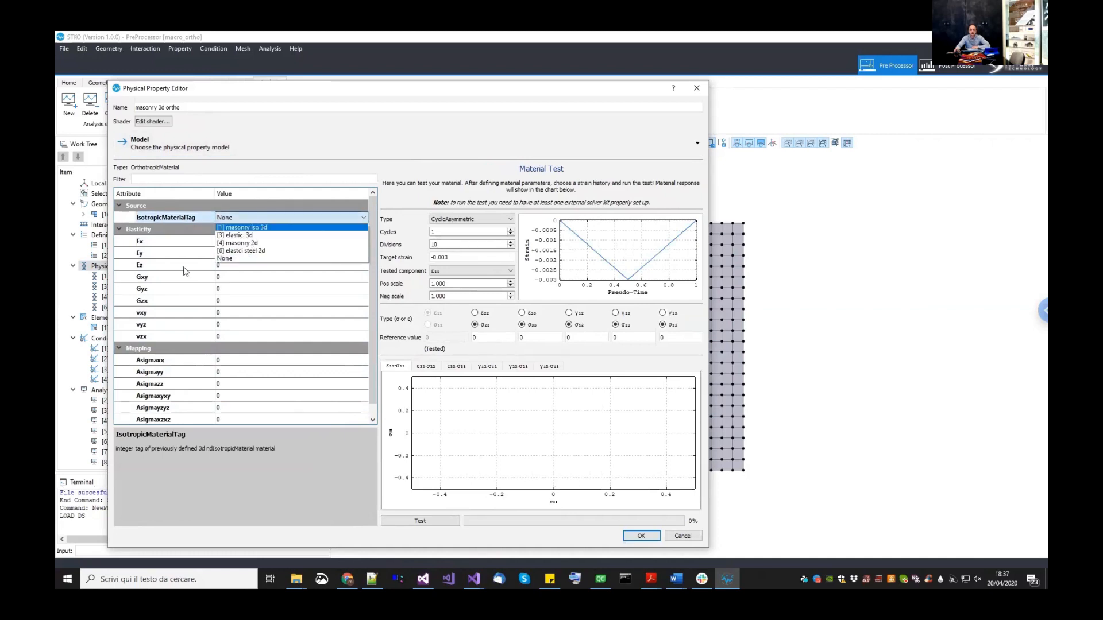
# - Examine the descriptions of the elasticity attributes, from the elastic moduli through the shear moduli to the Poisson's ratios
pyautogui.click(170, 247)
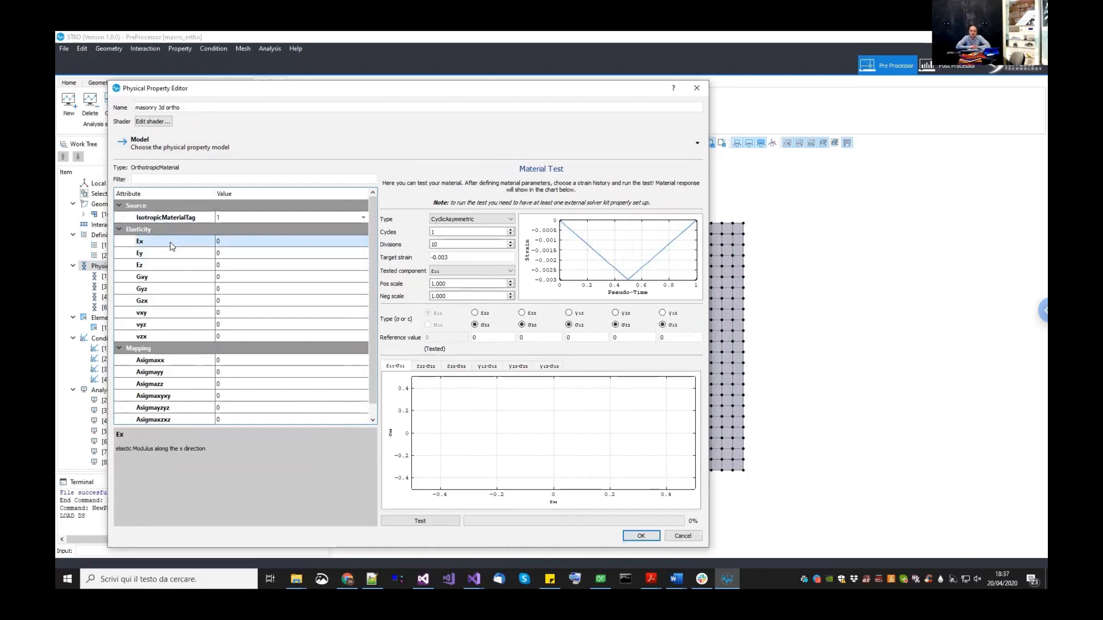
pyautogui.press('Down')
pyautogui.press('Down')
pyautogui.click(162, 277)
pyautogui.click(162, 288)
pyautogui.click(161, 300)
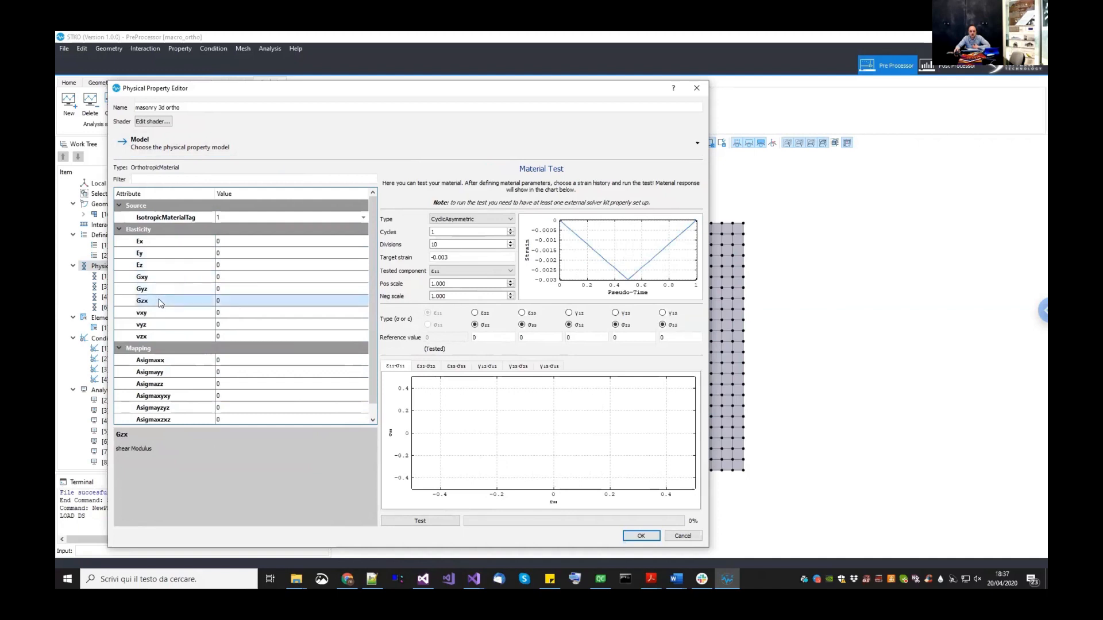
pyautogui.click(161, 315)
pyautogui.click(158, 335)
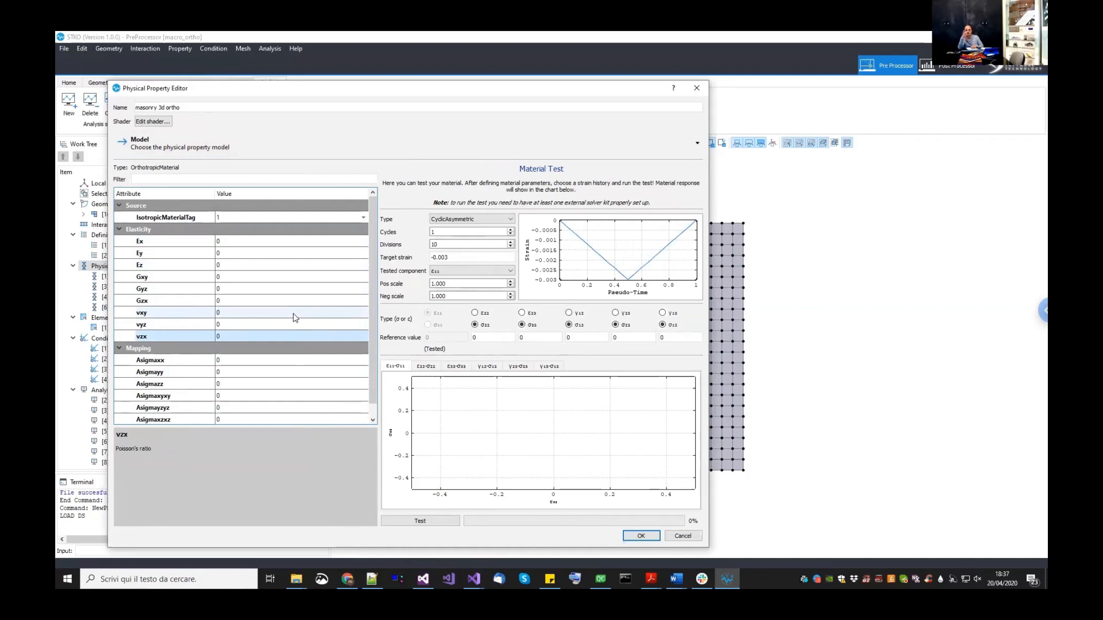
# - Set the elastic moduli to Ex 8940, Ey 4320 and Ez 4320
pyautogui.click(230, 241)
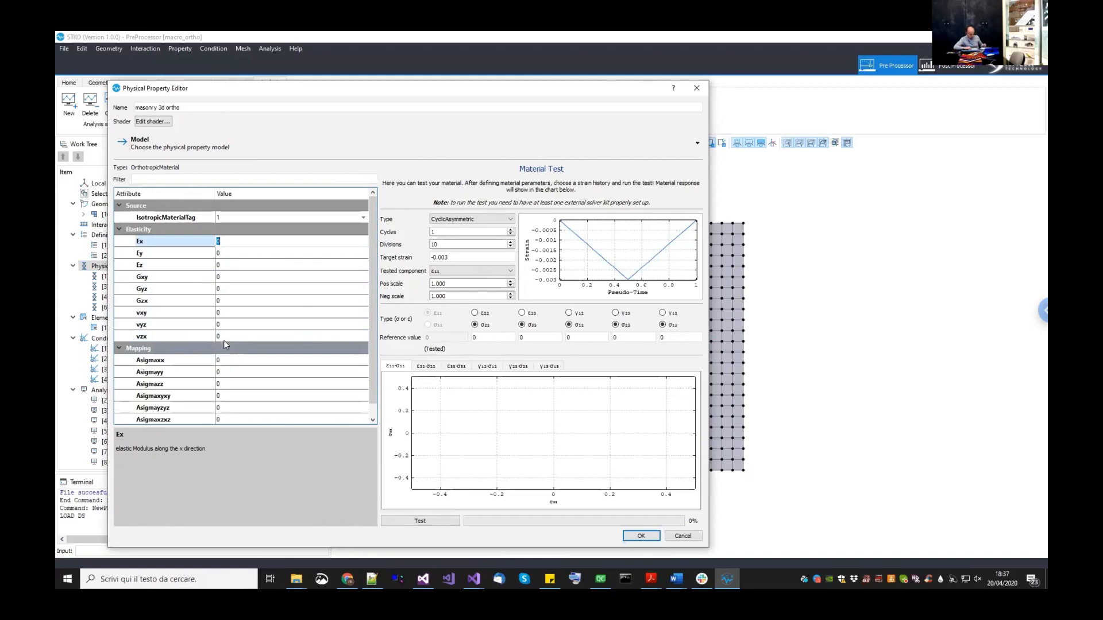
pyautogui.write('94')
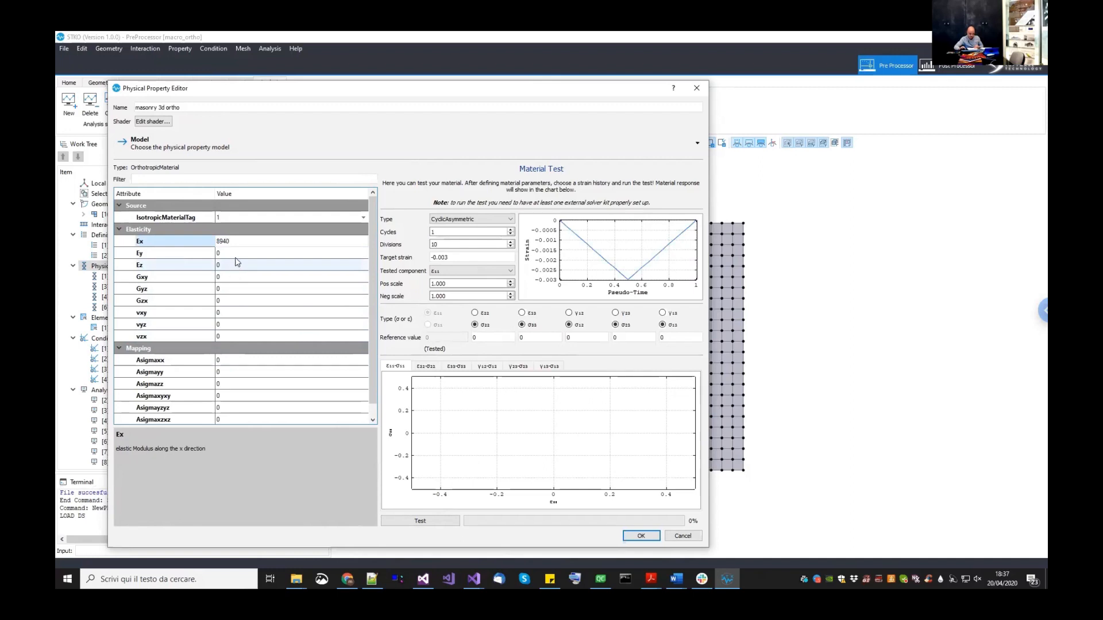
pyautogui.click(236, 254)
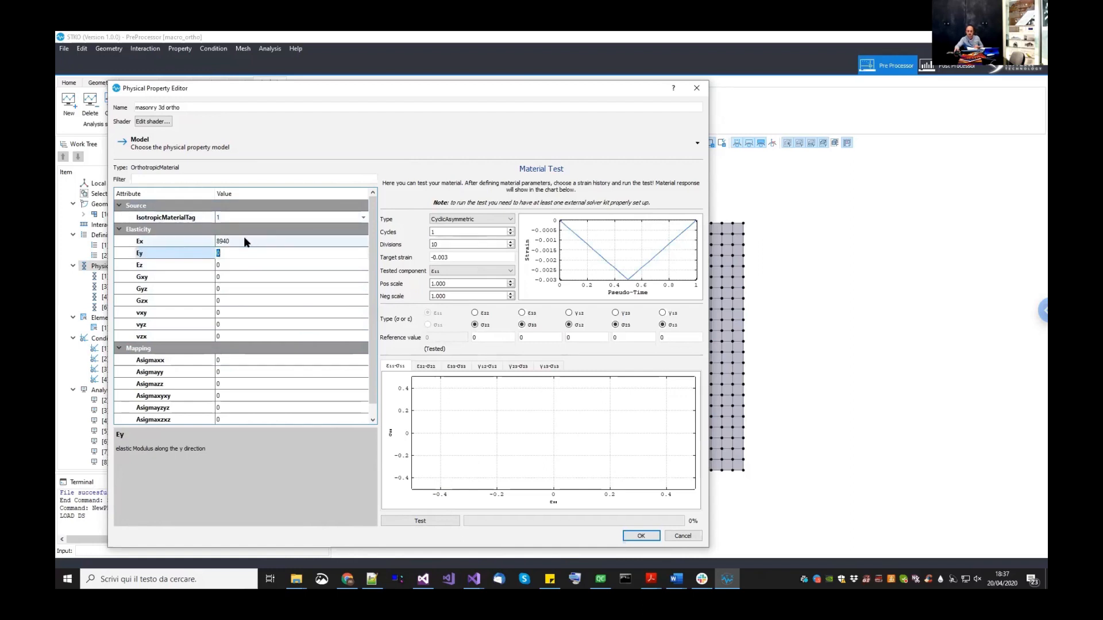
pyautogui.moveTo(194, 255); pyautogui.dragTo(193, 254)
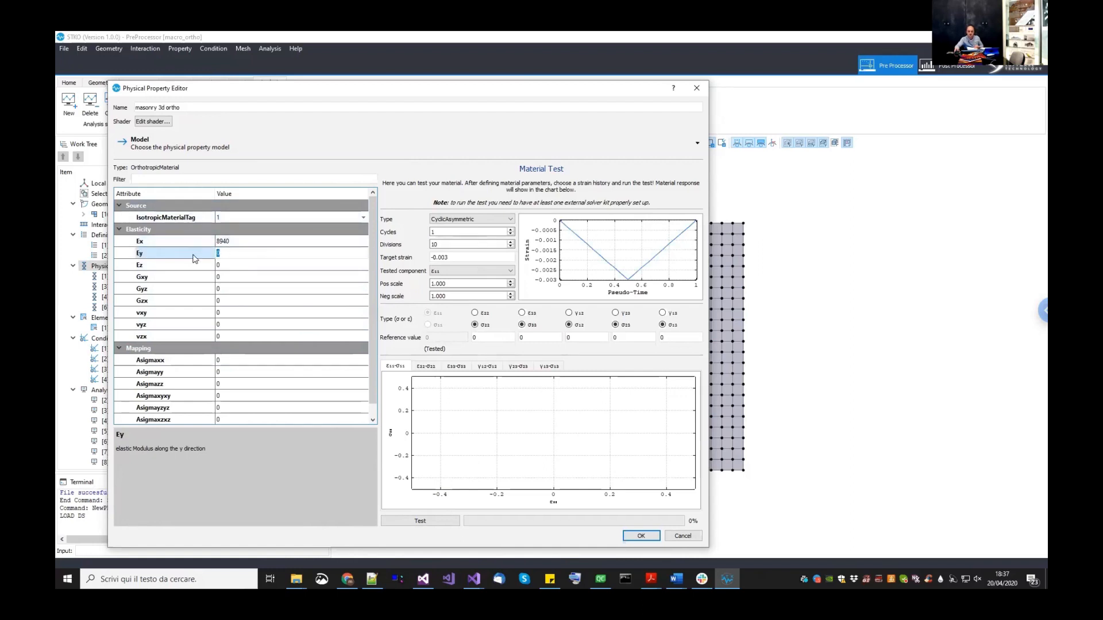
pyautogui.write('4320')
pyautogui.click(233, 262)
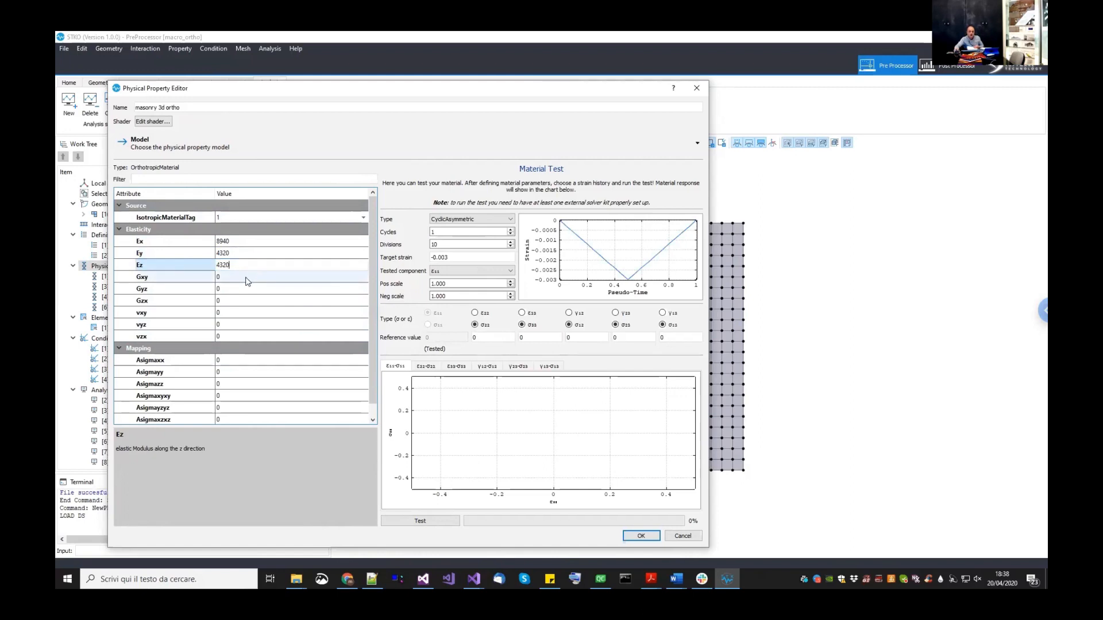
# - Set the shear moduli Gxy, Gyz and Gzx to 1700 each
pyautogui.click(247, 278)
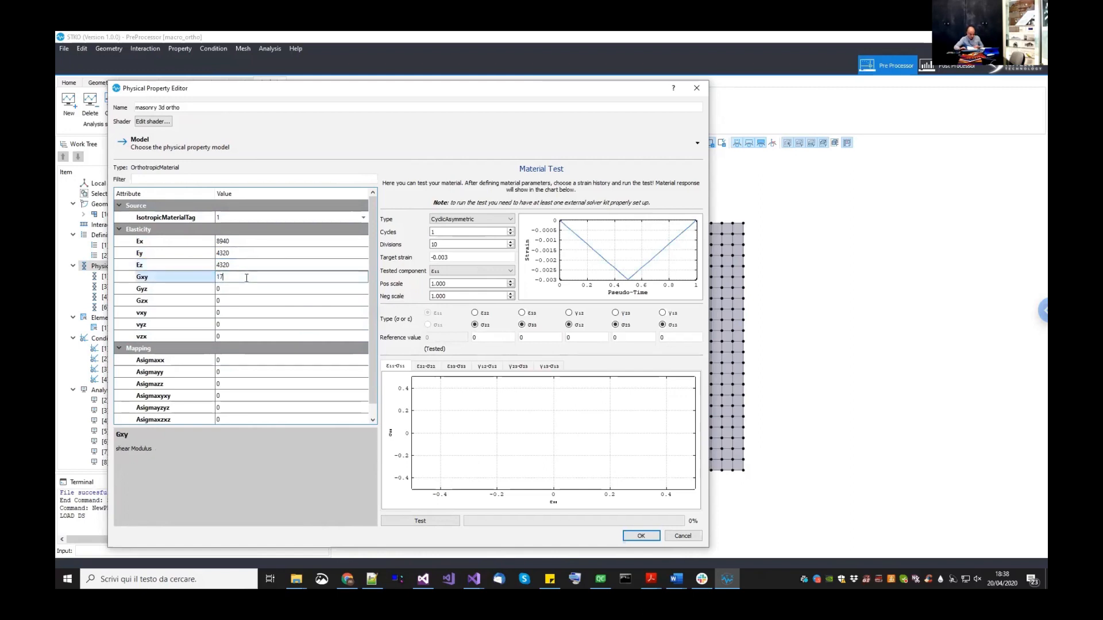
pyautogui.click(241, 288)
pyautogui.write('1700')
pyautogui.click(243, 300)
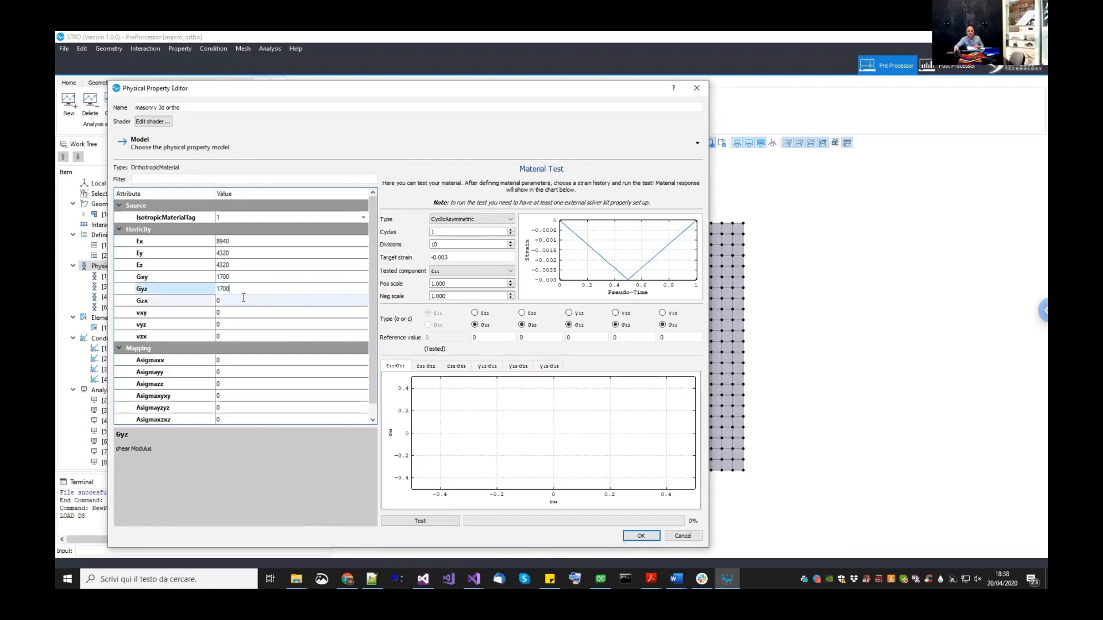
pyautogui.write('1700')
pyautogui.press('Return')
# - Set the Poisson's ratios to vxy 0.1125, vyz 0.17 and vzx 0.17
pyautogui.click(241, 313)
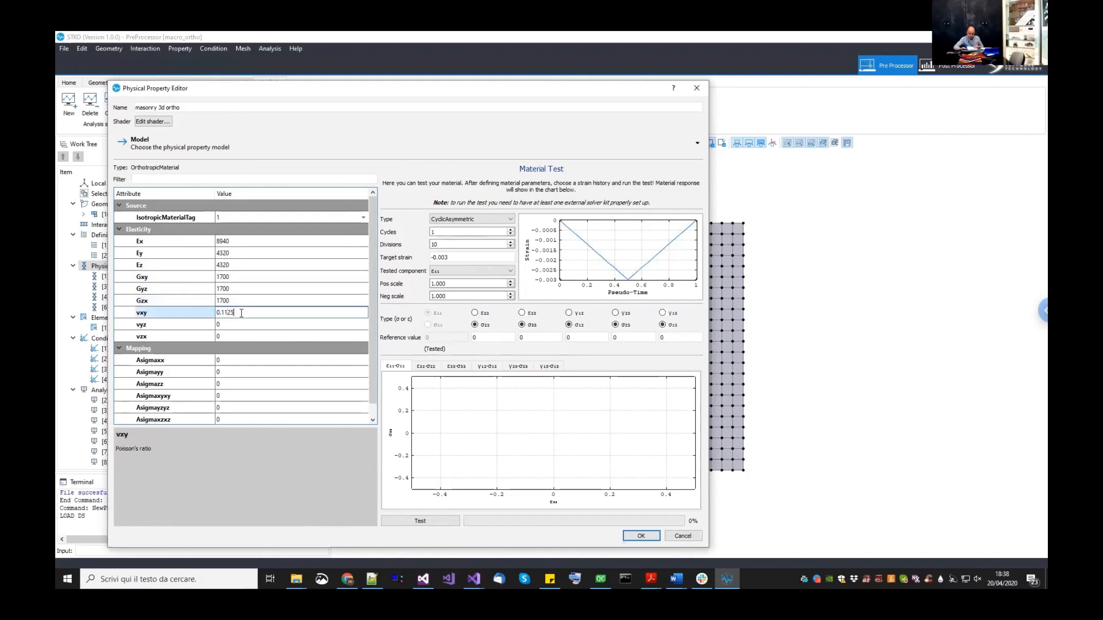
pyautogui.click(239, 323)
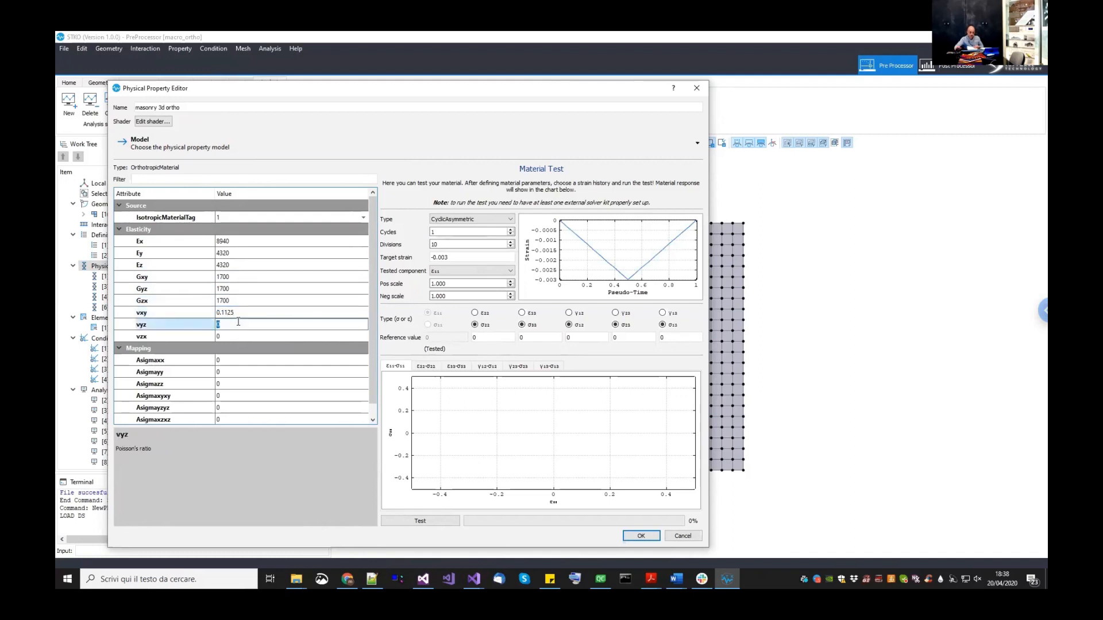
pyautogui.write('0.17')
pyautogui.click(240, 336)
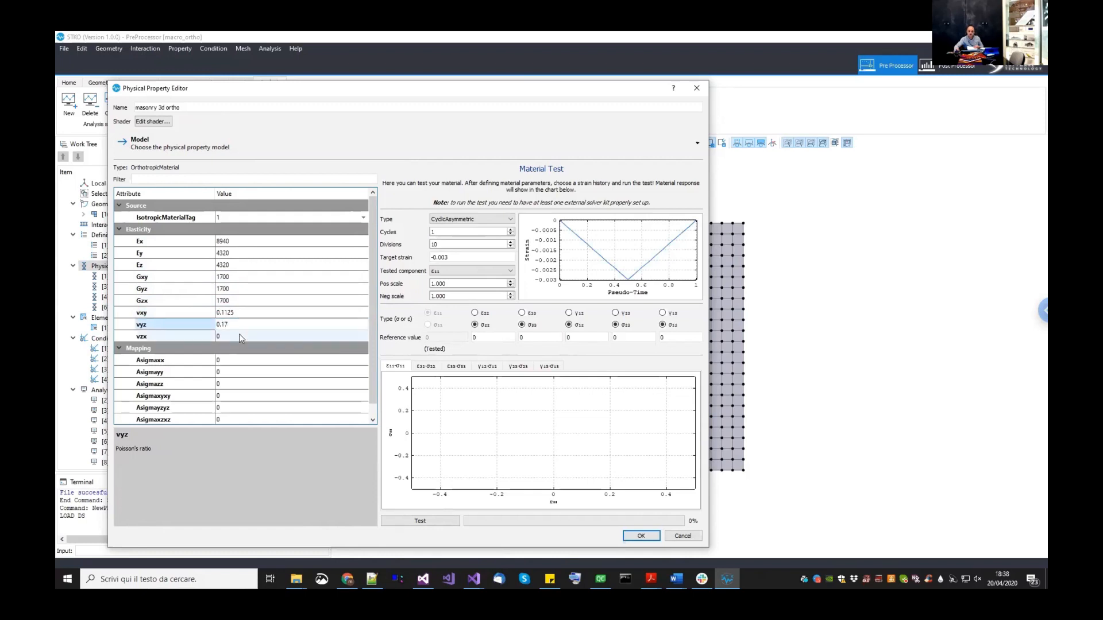
pyautogui.write('0.17')
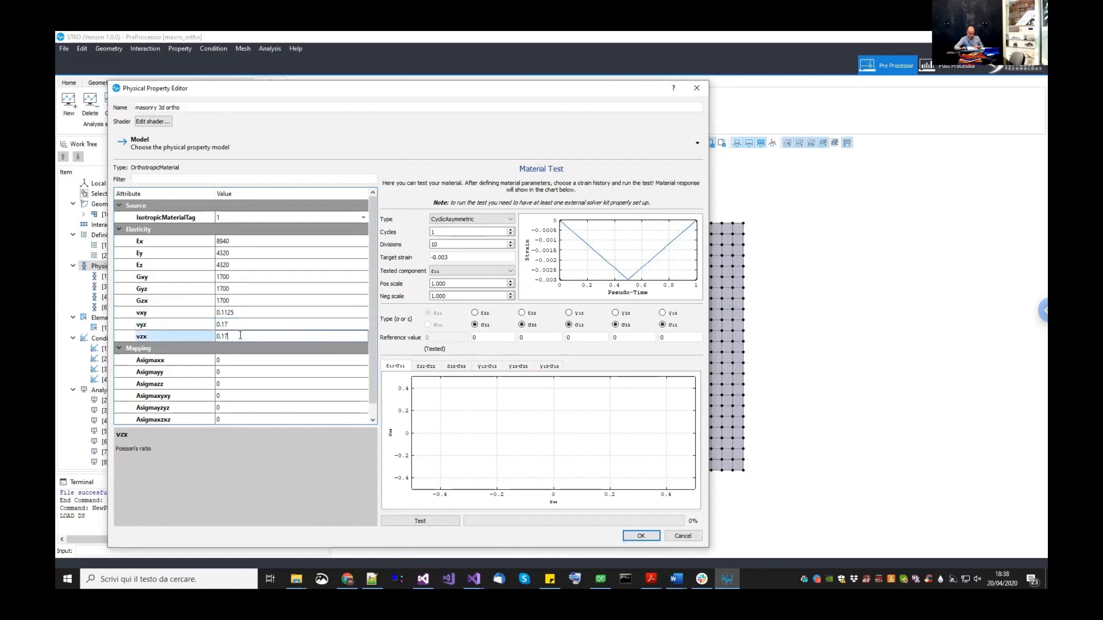
# - Set the normal strength mapping ratios to Asigmaxx 1, Asigmayy 2 and Asigmazz 1
pyautogui.click(178, 360)
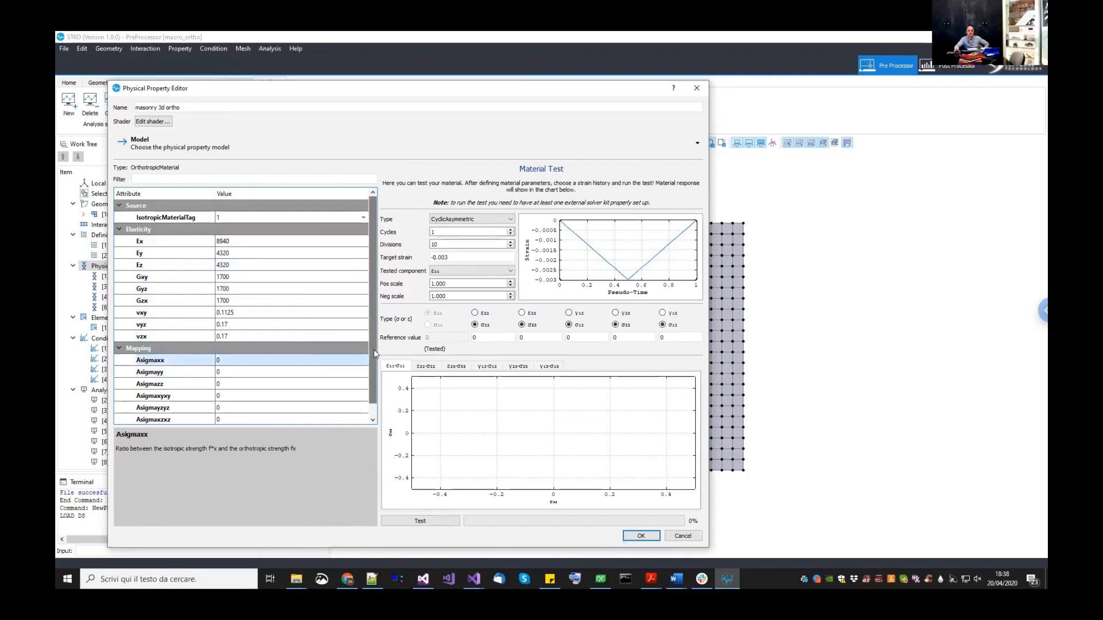
pyautogui.scroll(-1, 254, 409)
pyautogui.moveTo(222, 427); pyautogui.dragTo(221, 440)
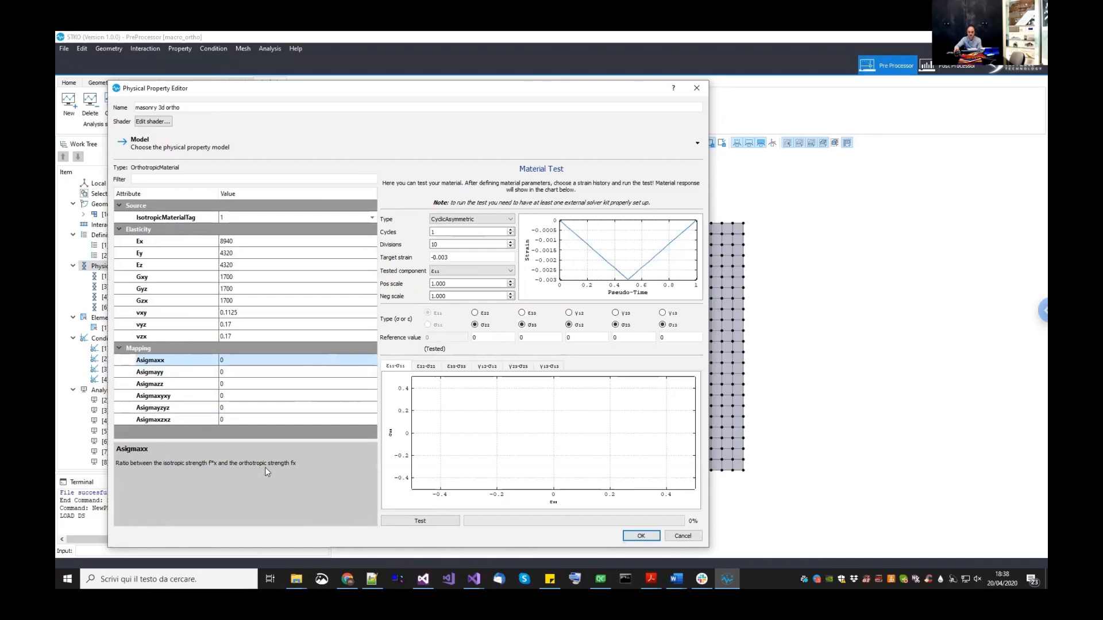
pyautogui.doubleClick(246, 364)
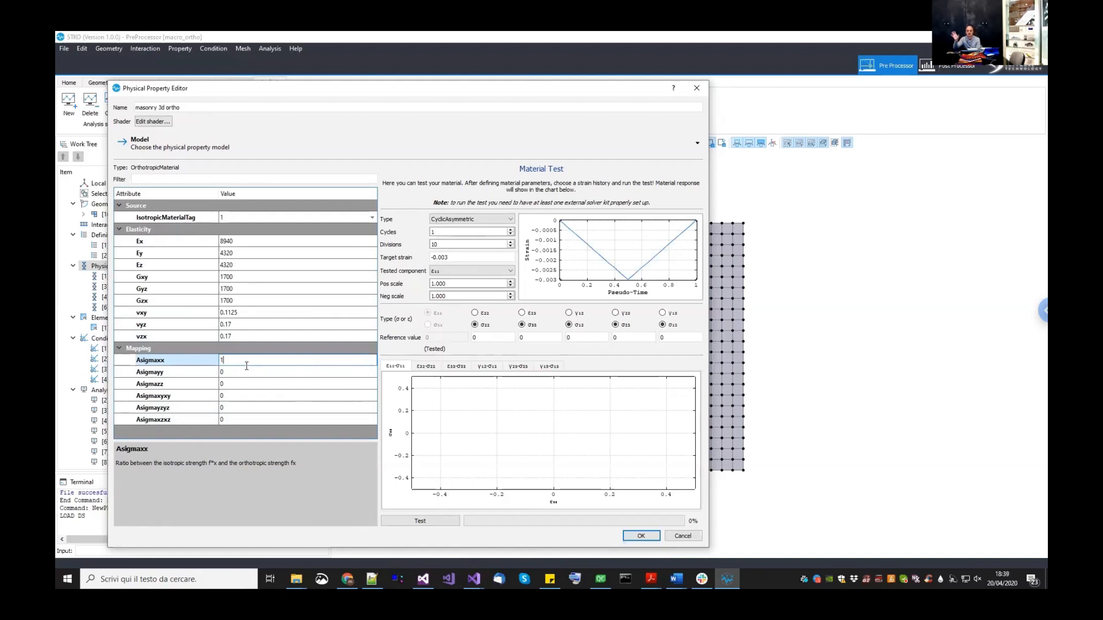
pyautogui.click(208, 374)
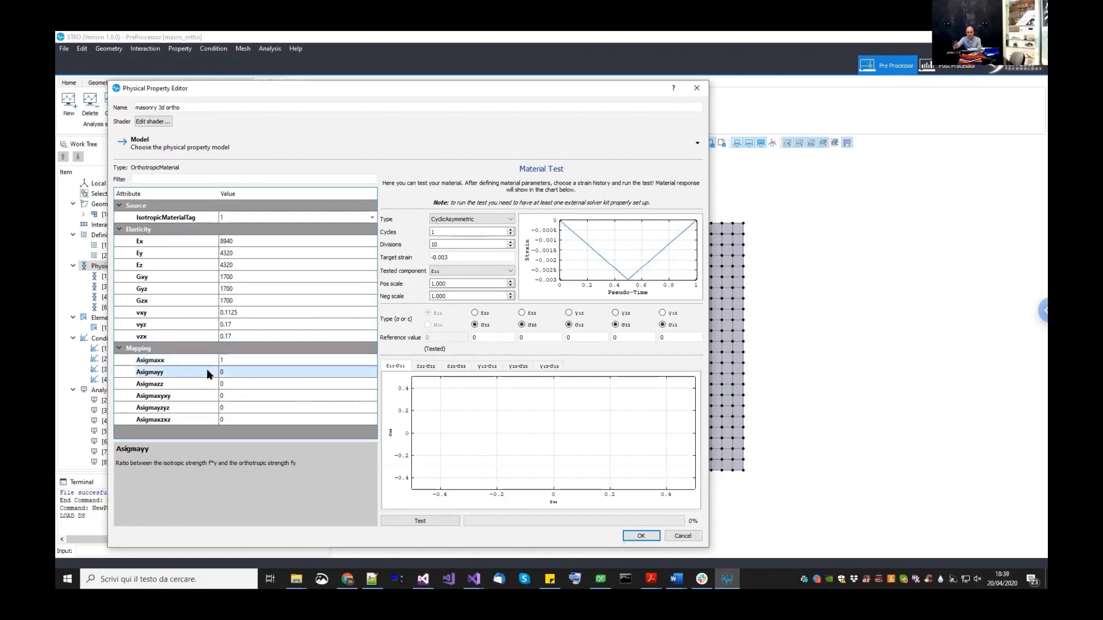
pyautogui.click(232, 372)
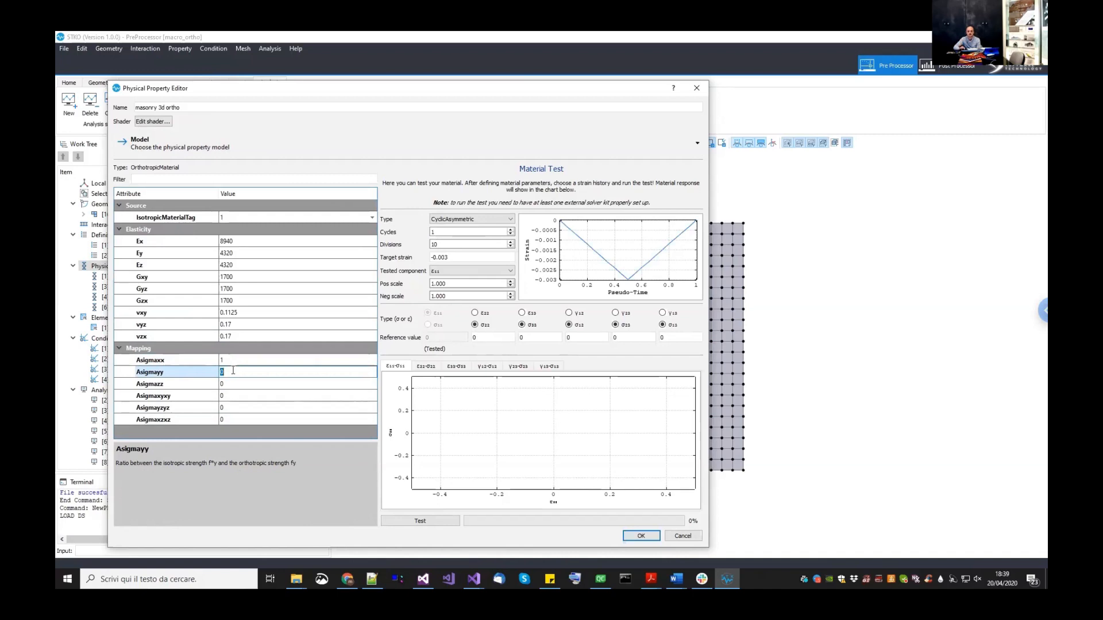
pyautogui.press('Return')
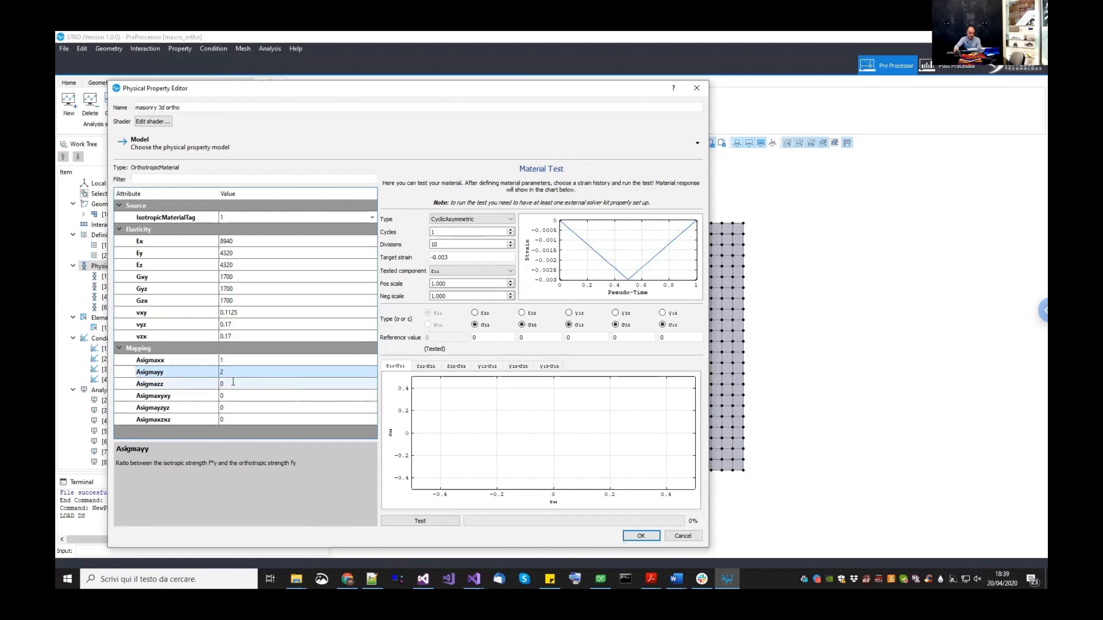
pyautogui.doubleClick(233, 383)
pyautogui.write('1')
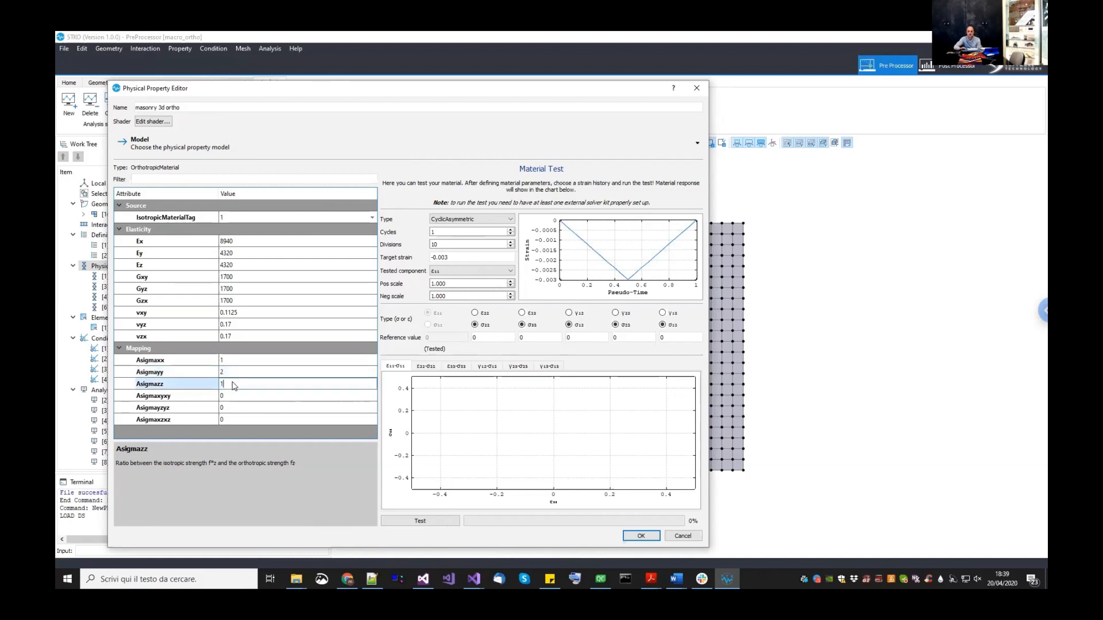
pyautogui.press('Return')
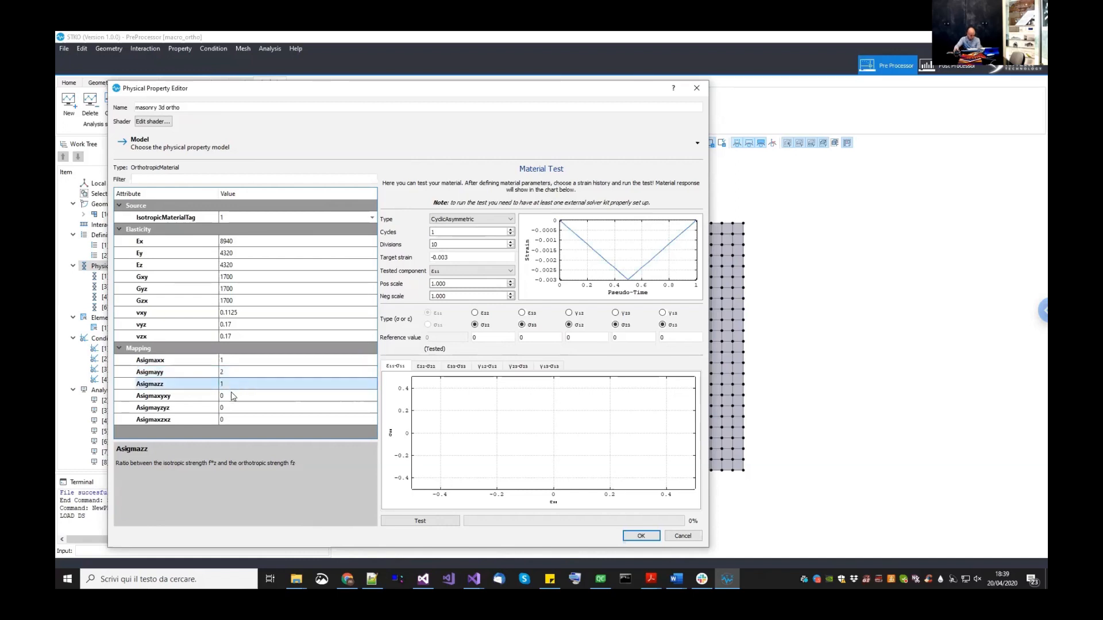
# - Set the shear strength mapping ratios to Asigmaxyxy 2.61, Asigmayzyz 1 and Asigmaxzxz 1, accept the orthotropic material and save the model
pyautogui.doubleClick(232, 393)
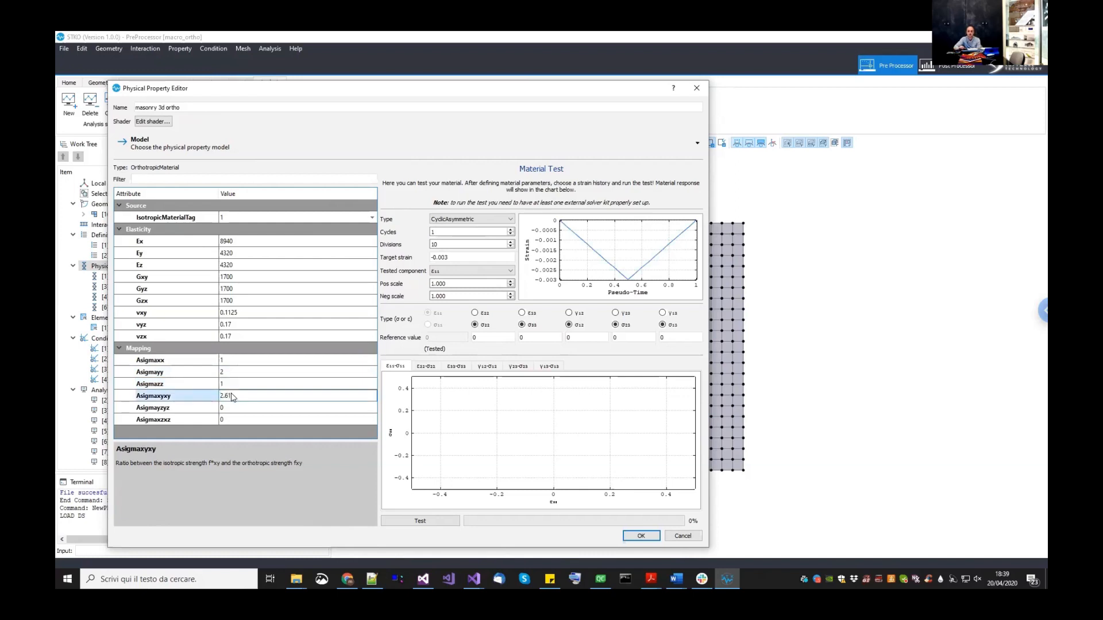
pyautogui.press('Return')
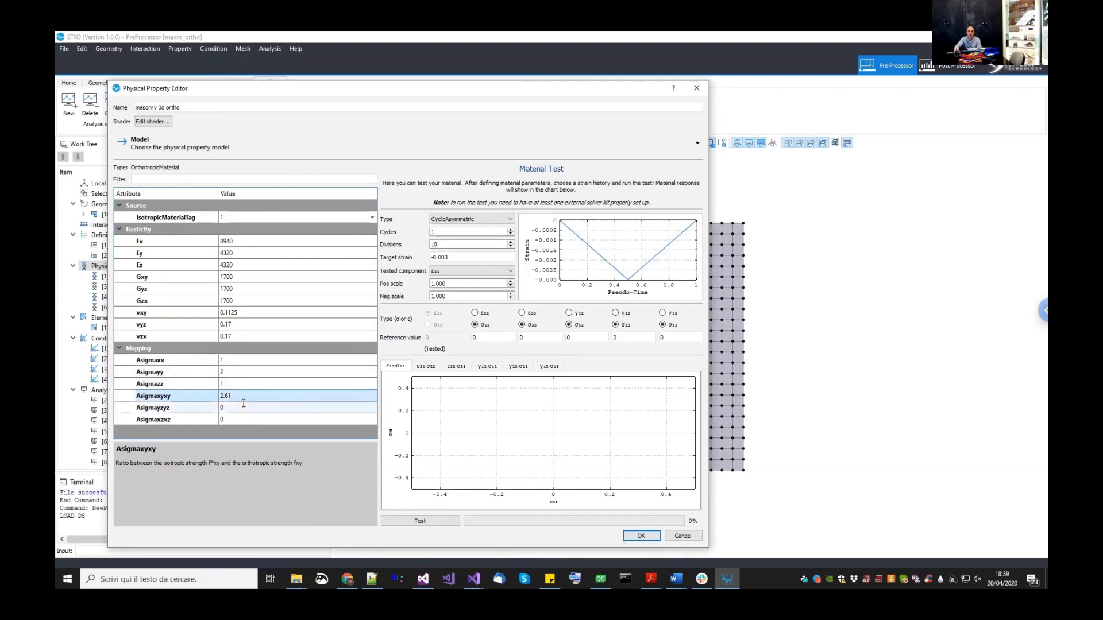
pyautogui.doubleClick(244, 406)
pyautogui.write('1')
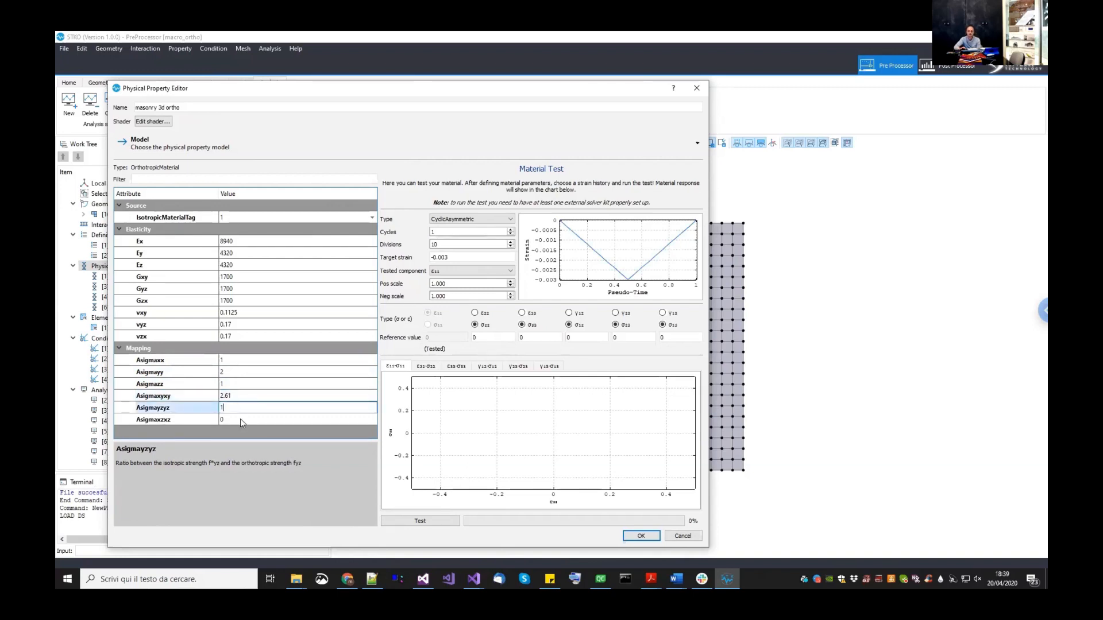
pyautogui.doubleClick(241, 419)
pyautogui.write('1')
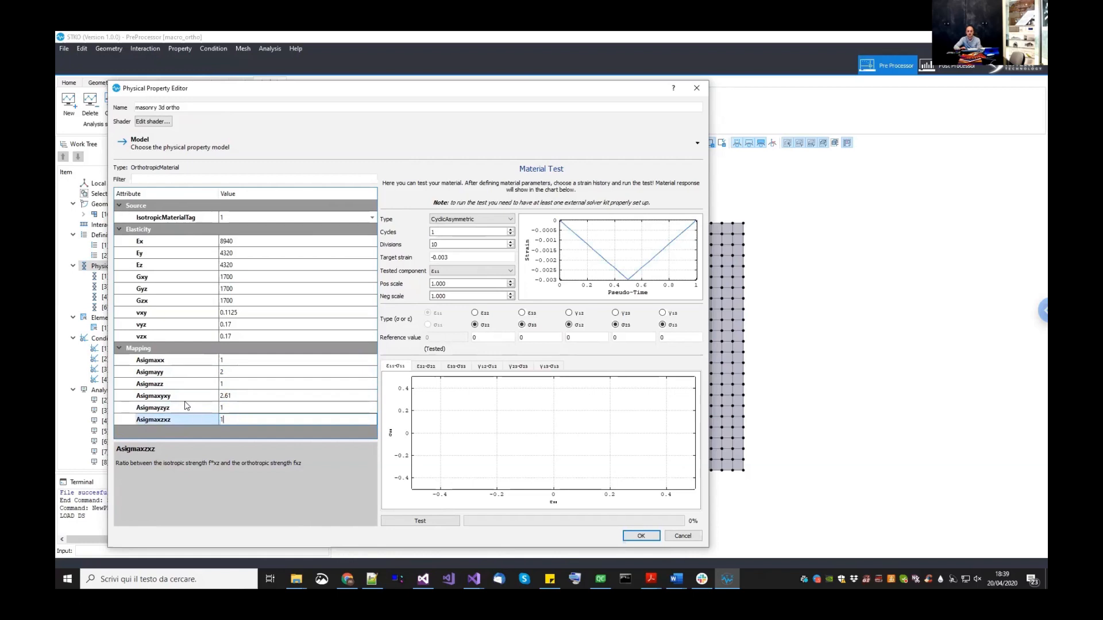
pyautogui.click(182, 400)
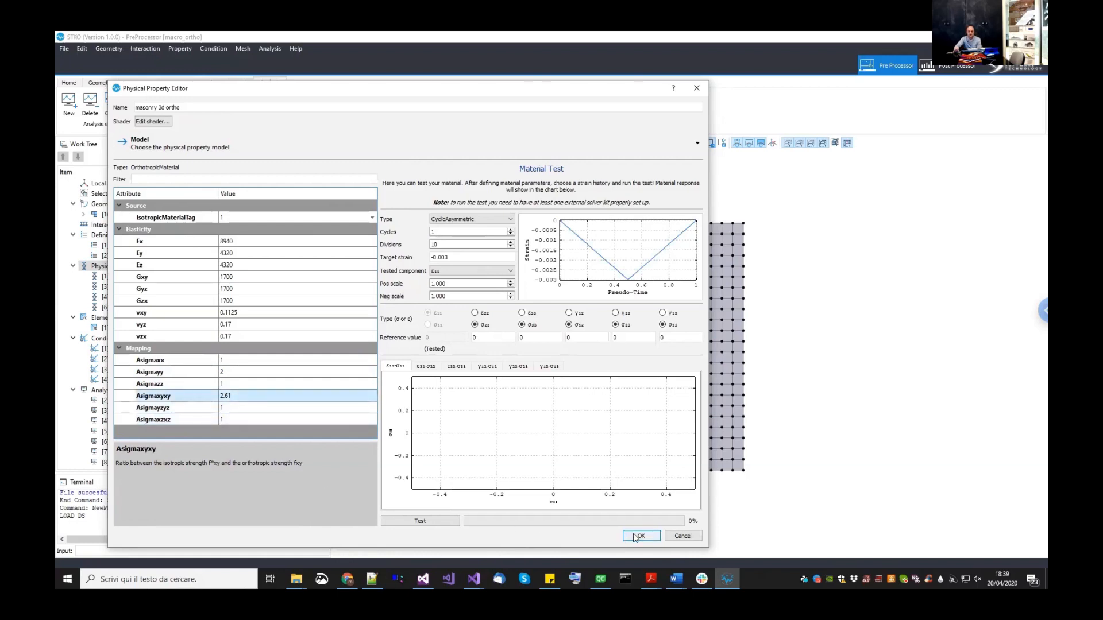
pyautogui.click(477, 219)
pyautogui.click(641, 540)
pyautogui.click(640, 537)
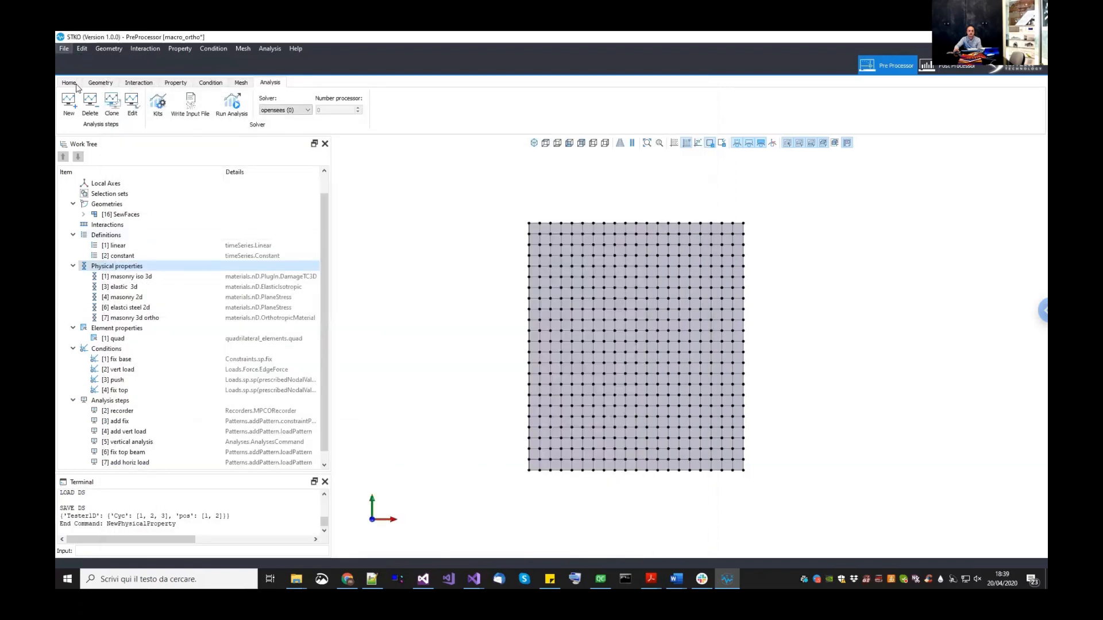
pyautogui.click(76, 87)
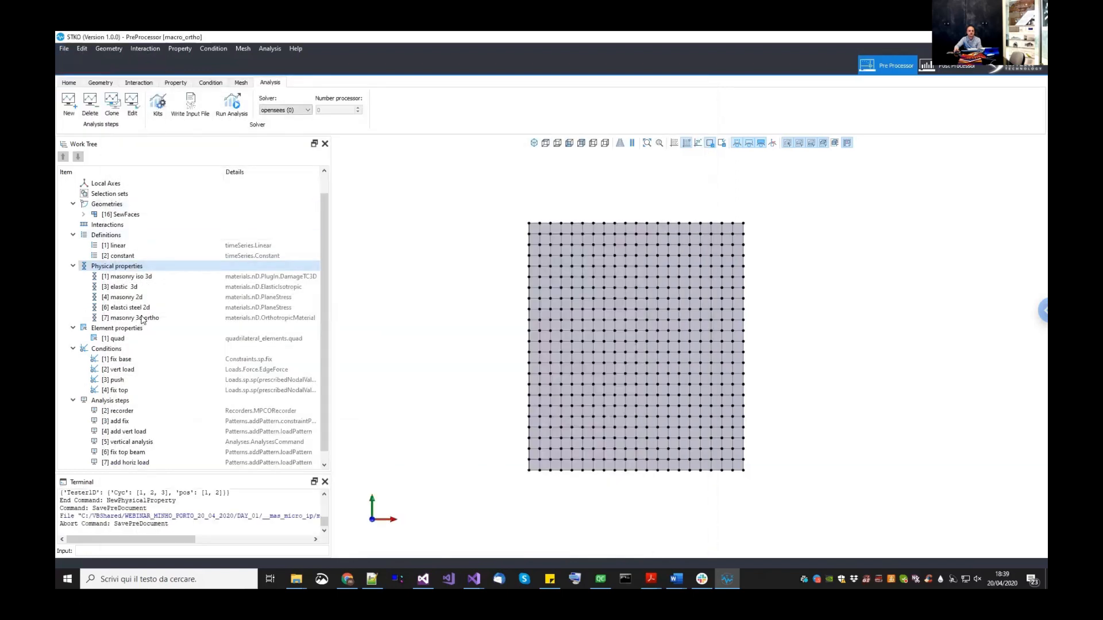
# - Reopen the masonry 3d ortho material and run a monotonic ε11 test with 100 divisions and a target strain of 0.01
pyautogui.rightClick(154, 318)
pyautogui.click(165, 343)
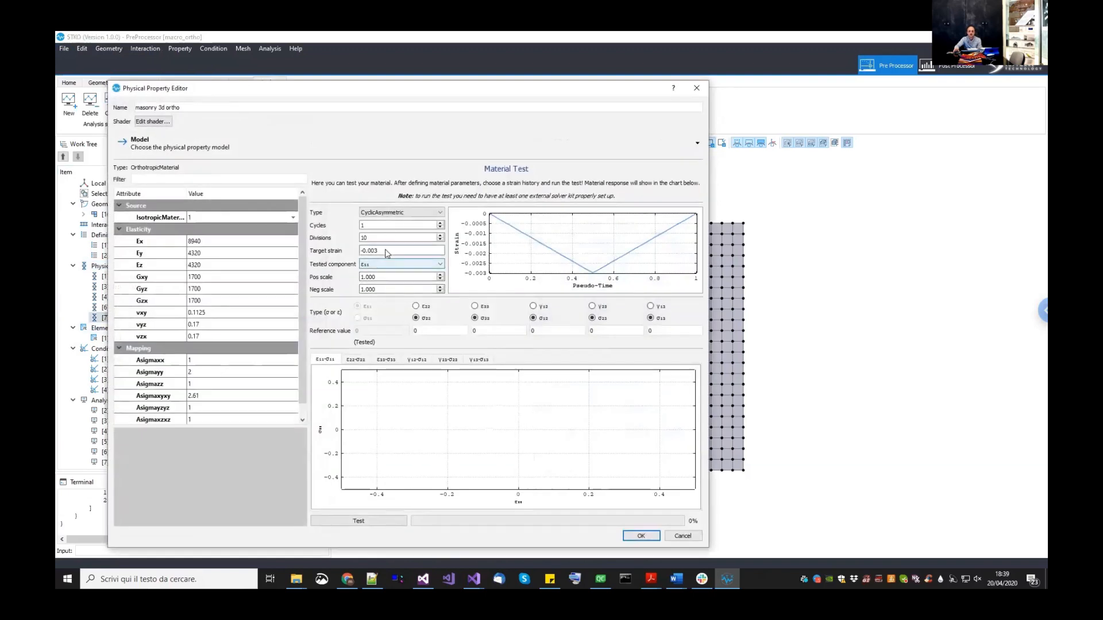
pyautogui.click(387, 214)
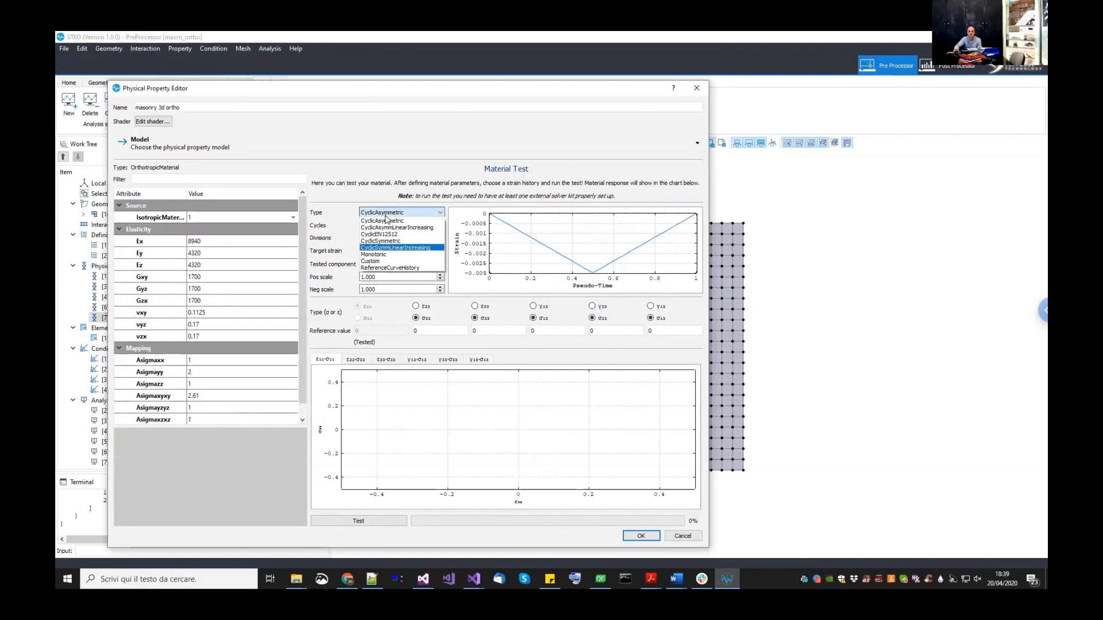
pyautogui.click(395, 248)
pyautogui.click(440, 213)
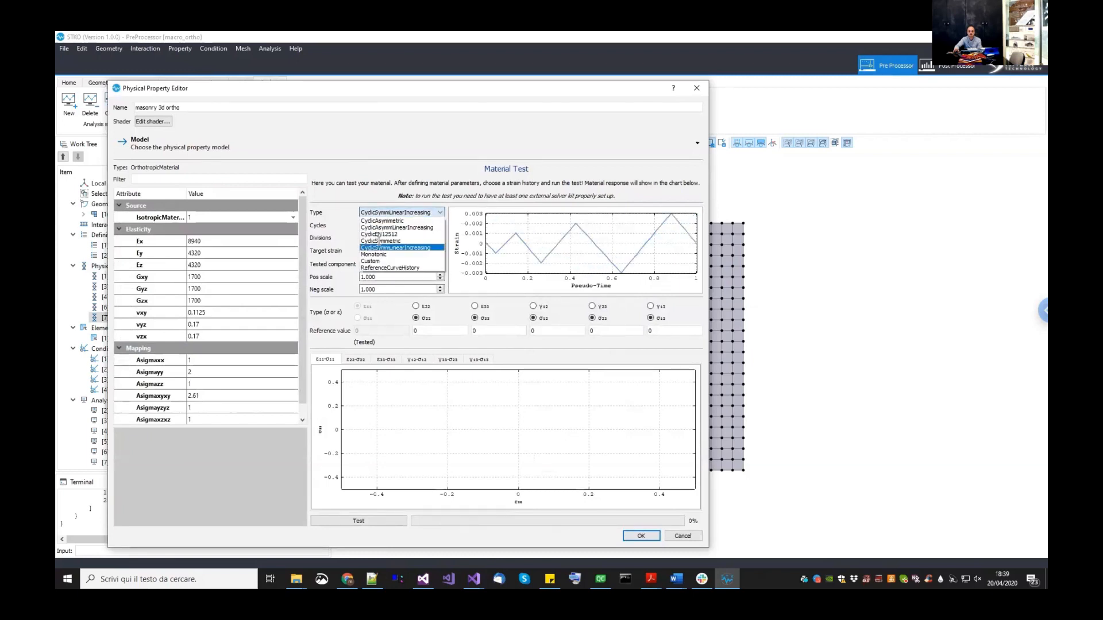
pyautogui.click(374, 254)
pyautogui.press('Tab')
pyautogui.press('Tab')
pyautogui.write('0.01')
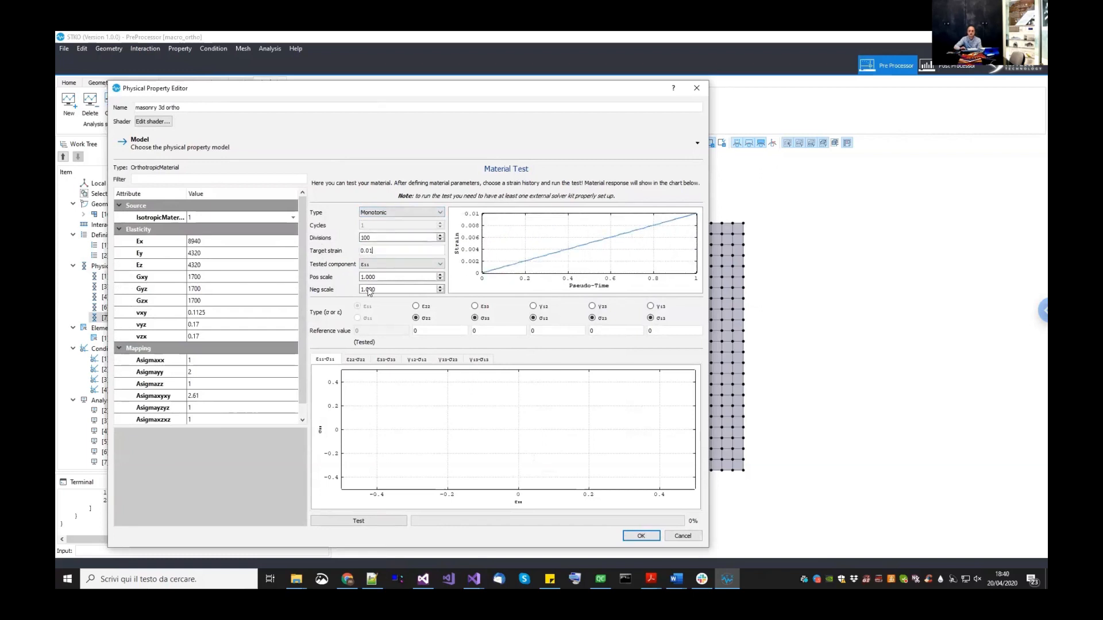
pyautogui.click(375, 521)
pyautogui.click(376, 521)
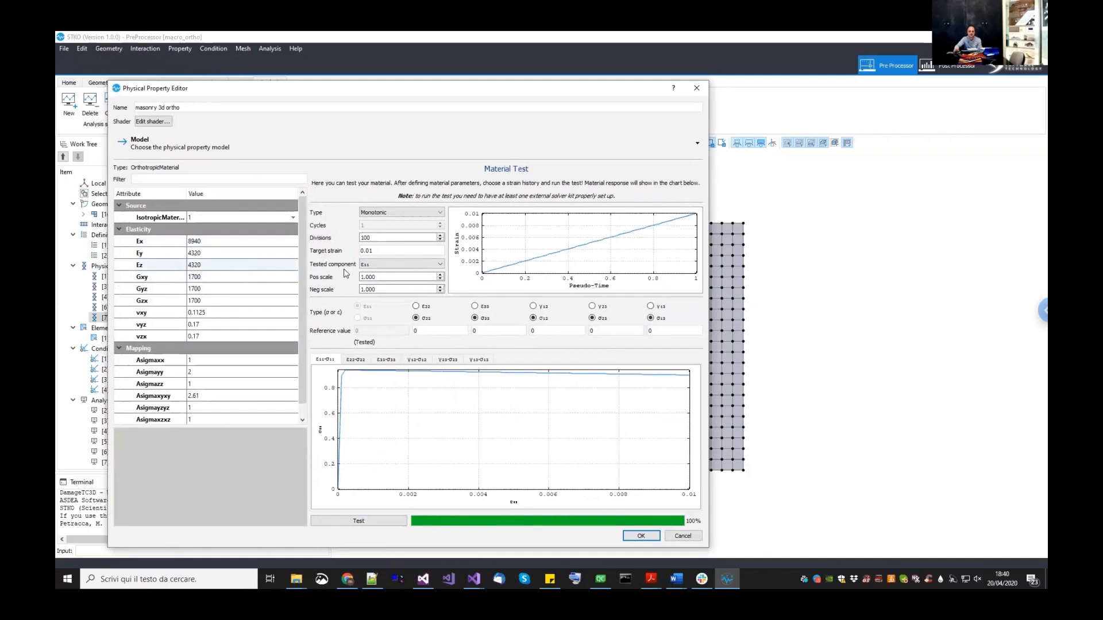
# - Set the material test's target strain to 0.1, rerun it and inspect the ε11-σ11 curve
pyautogui.click(369, 250)
pyautogui.press('BackSpace')
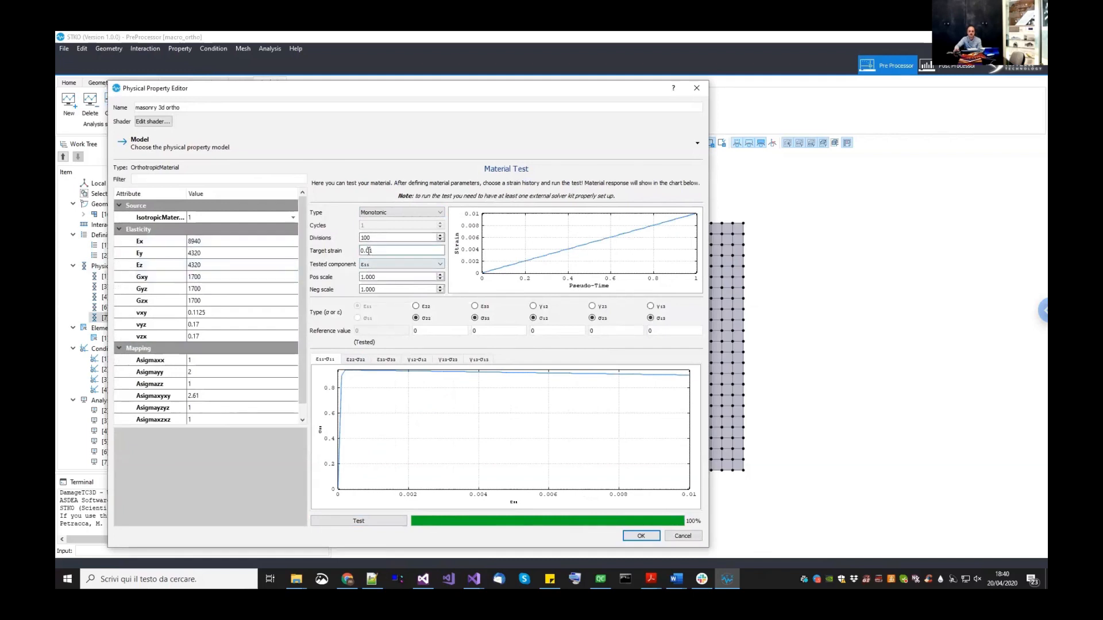
pyautogui.click(371, 523)
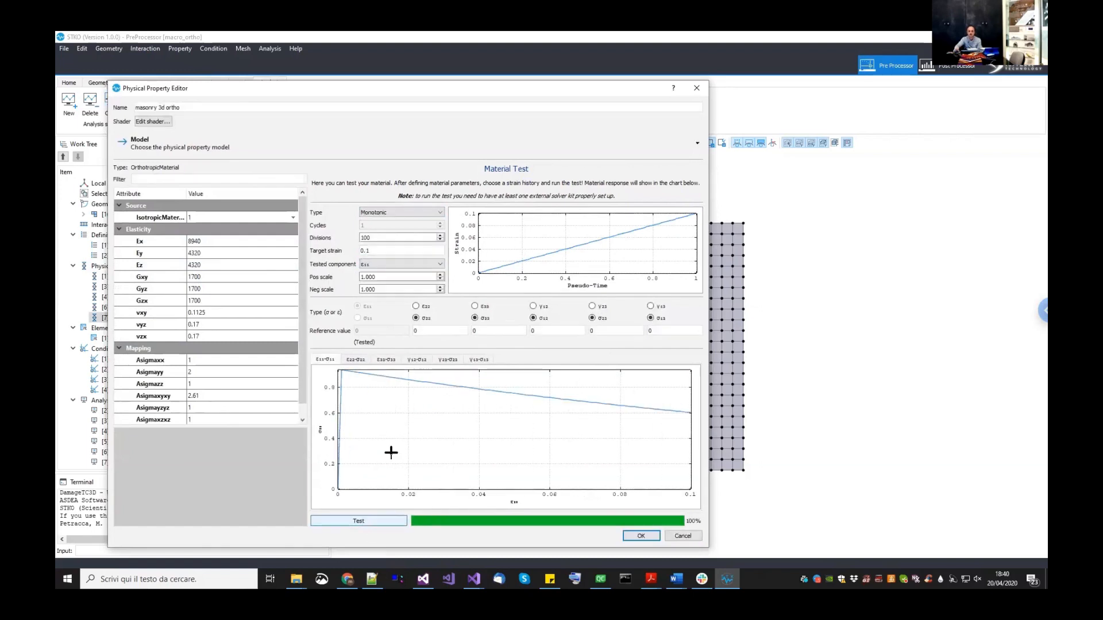
pyautogui.moveTo(377, 424); pyautogui.dragTo(363, 381)
pyautogui.scroll(-1, 404, 444)
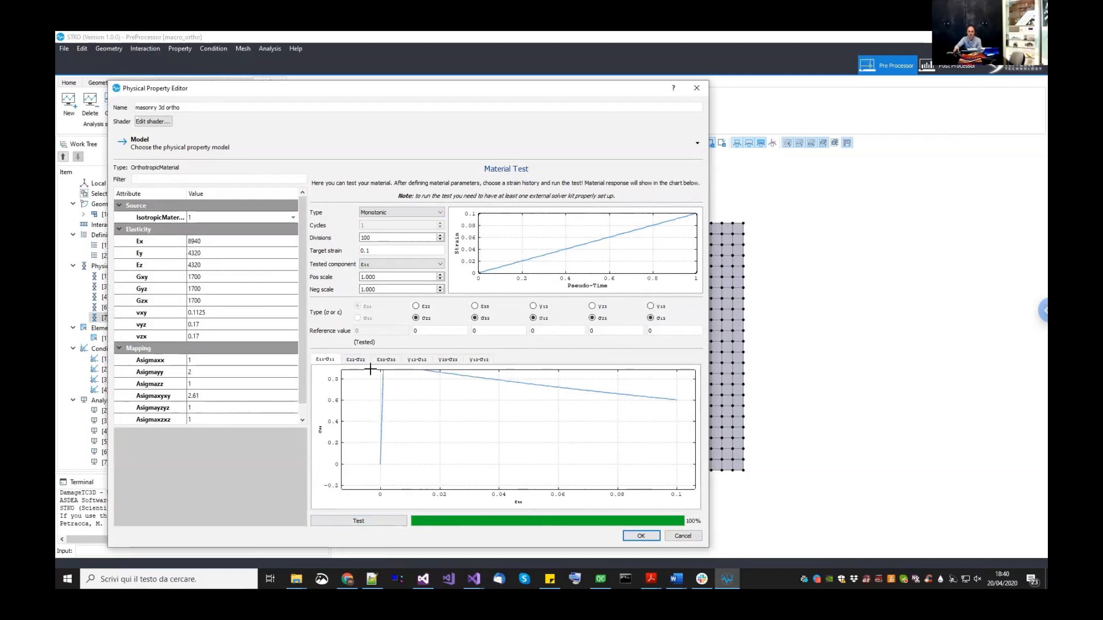
# - Run the monotonic test on component ε22 with direction 11 controlled by σ11, inspect the ε22-σ22 curve and close the material editor
pyautogui.click(386, 265)
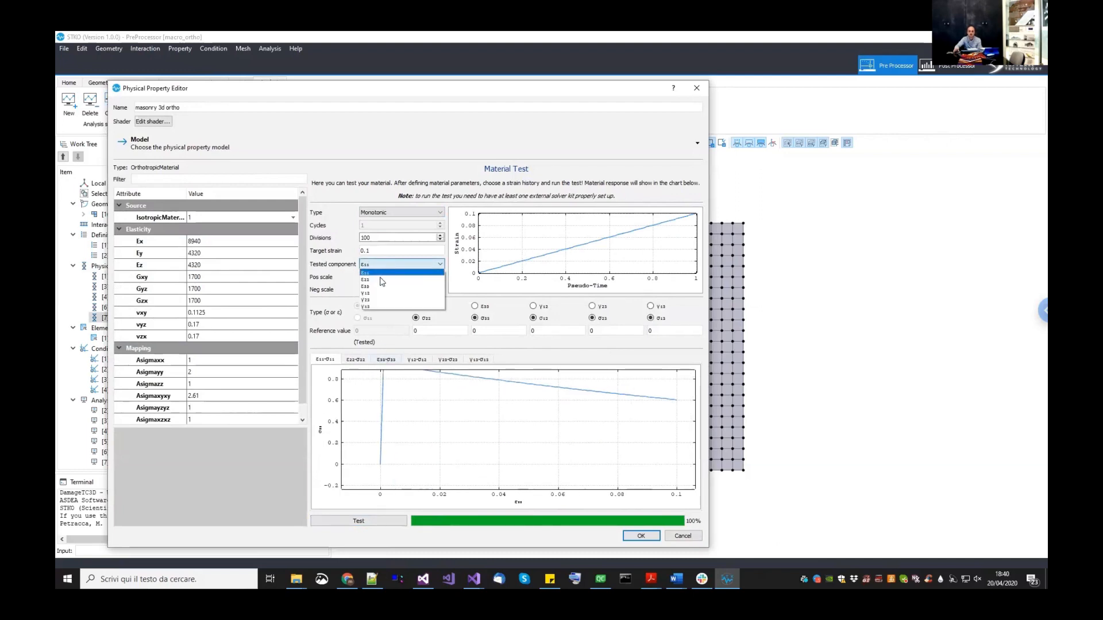
pyautogui.click(379, 280)
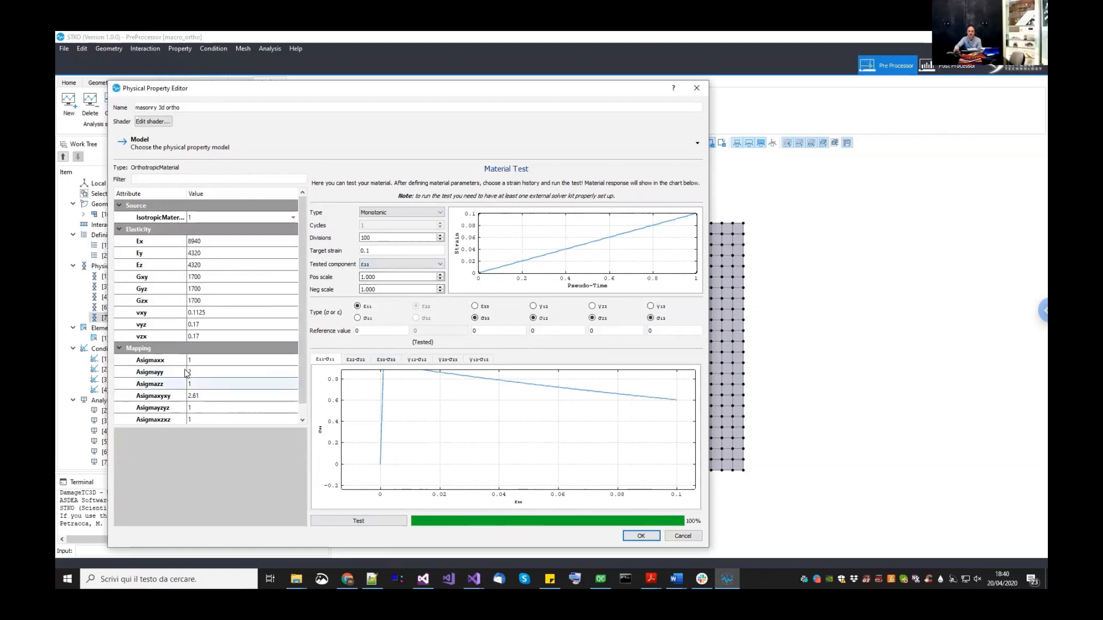
pyautogui.click(358, 318)
pyautogui.click(356, 359)
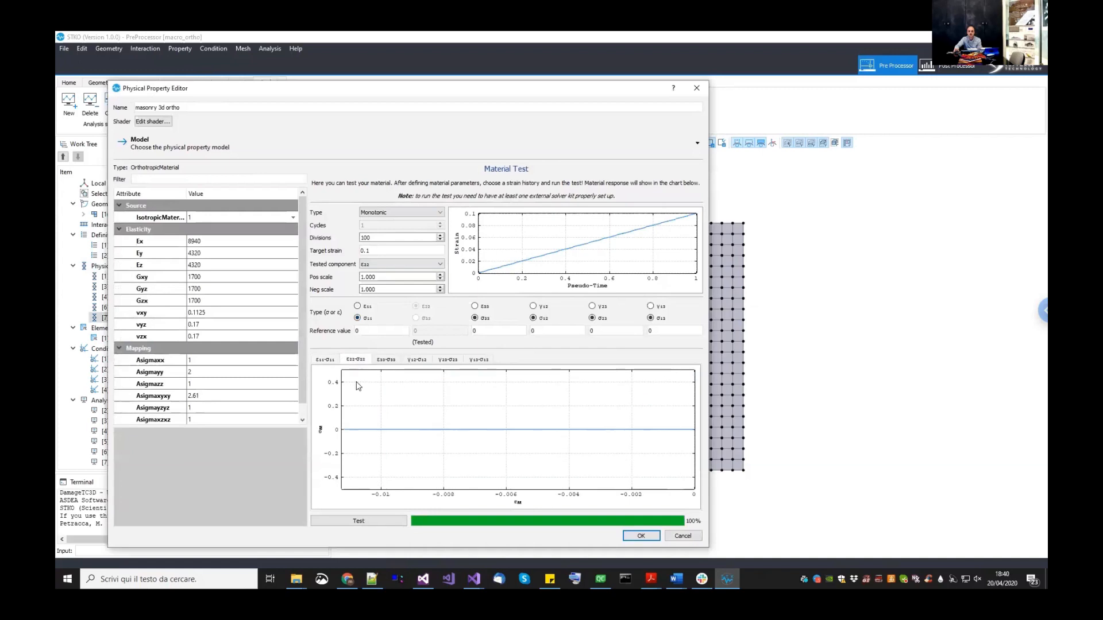
pyautogui.click(359, 521)
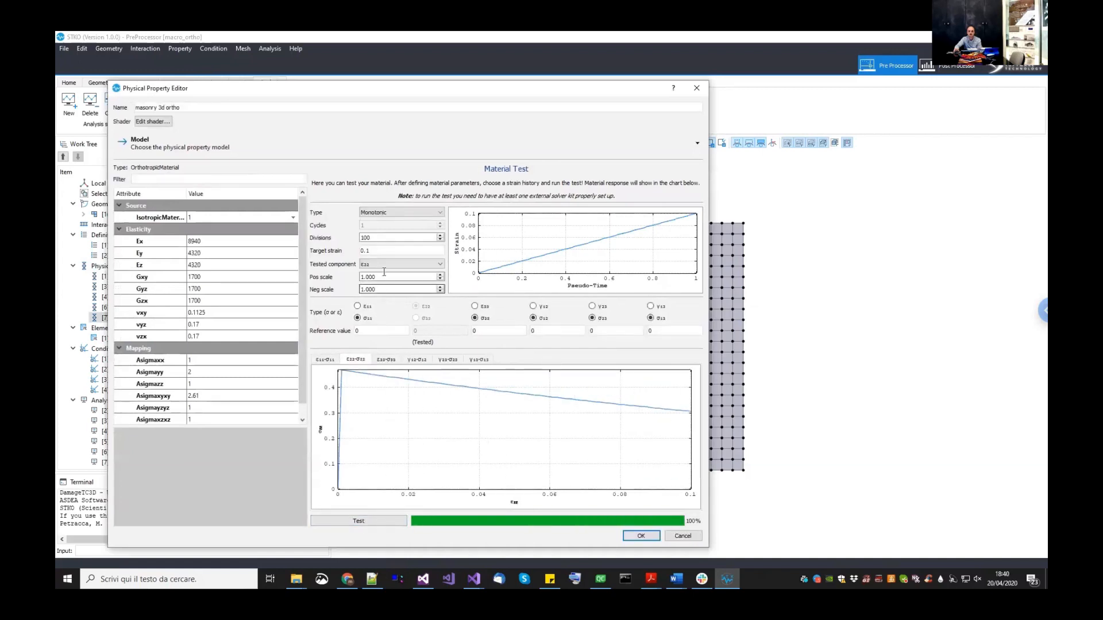
pyautogui.click(384, 264)
pyautogui.click(385, 438)
pyautogui.scroll(5, 385, 438)
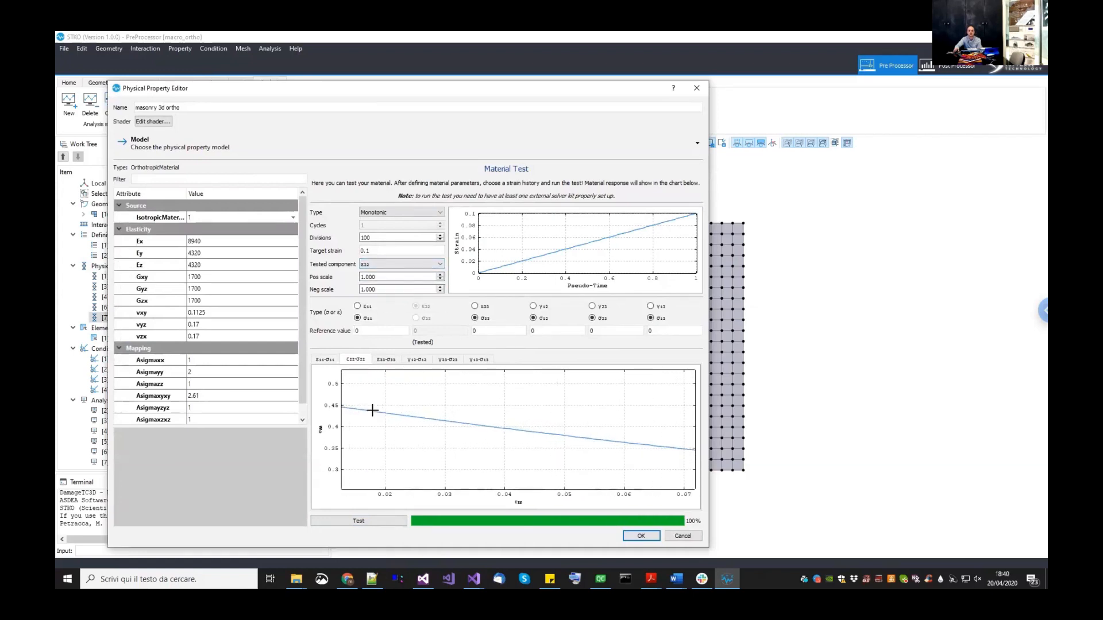
pyautogui.scroll(-4, 425, 414)
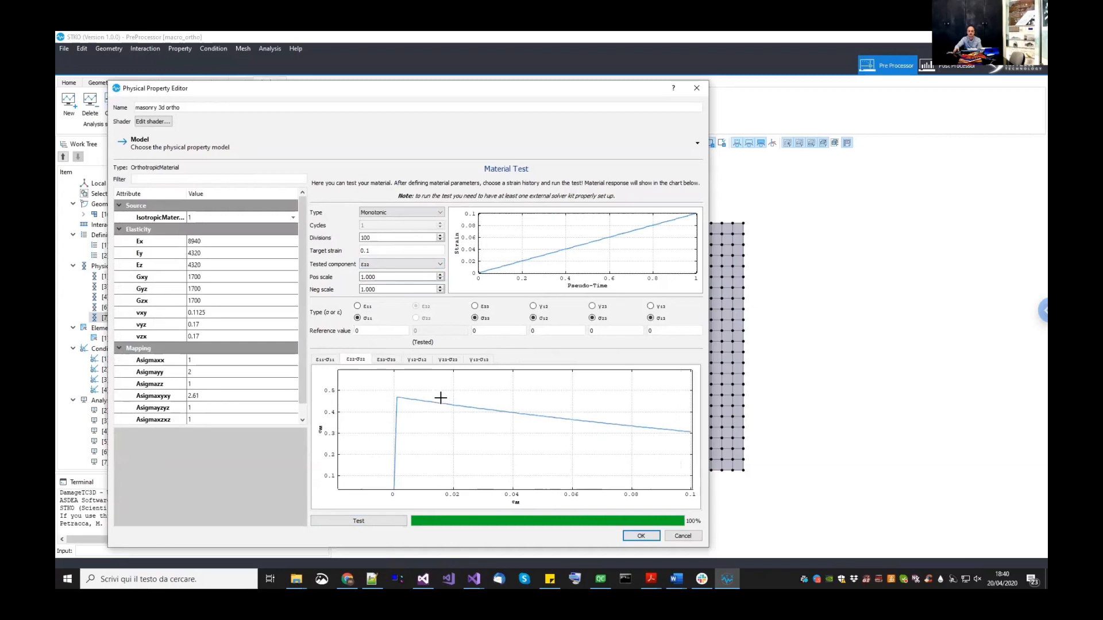
pyautogui.scroll(-1, 510, 402)
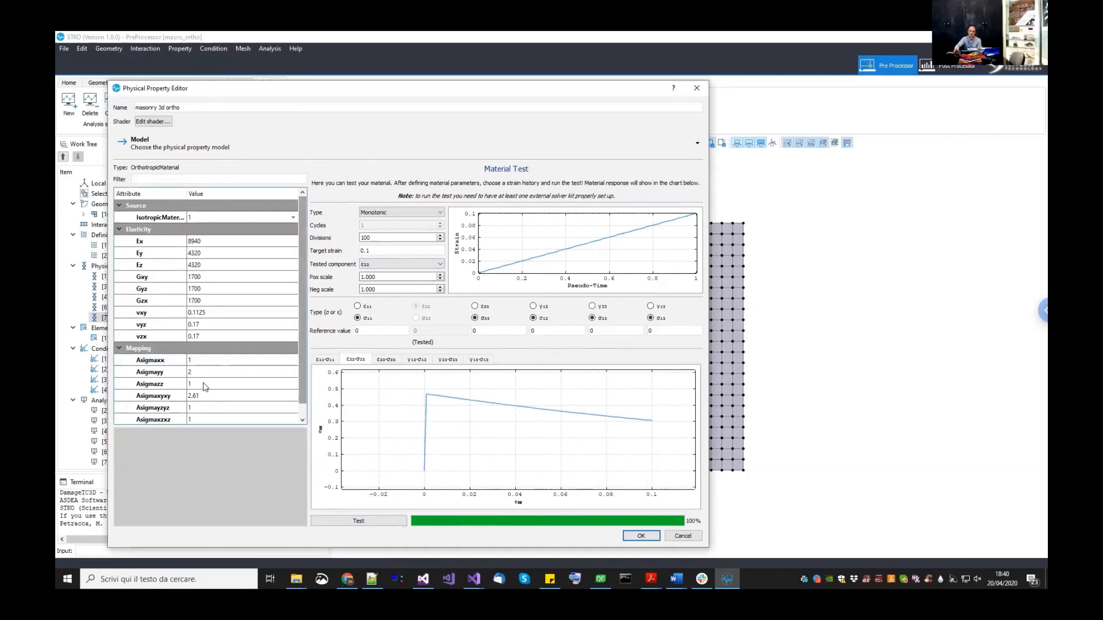
pyautogui.scroll(-1, 206, 388)
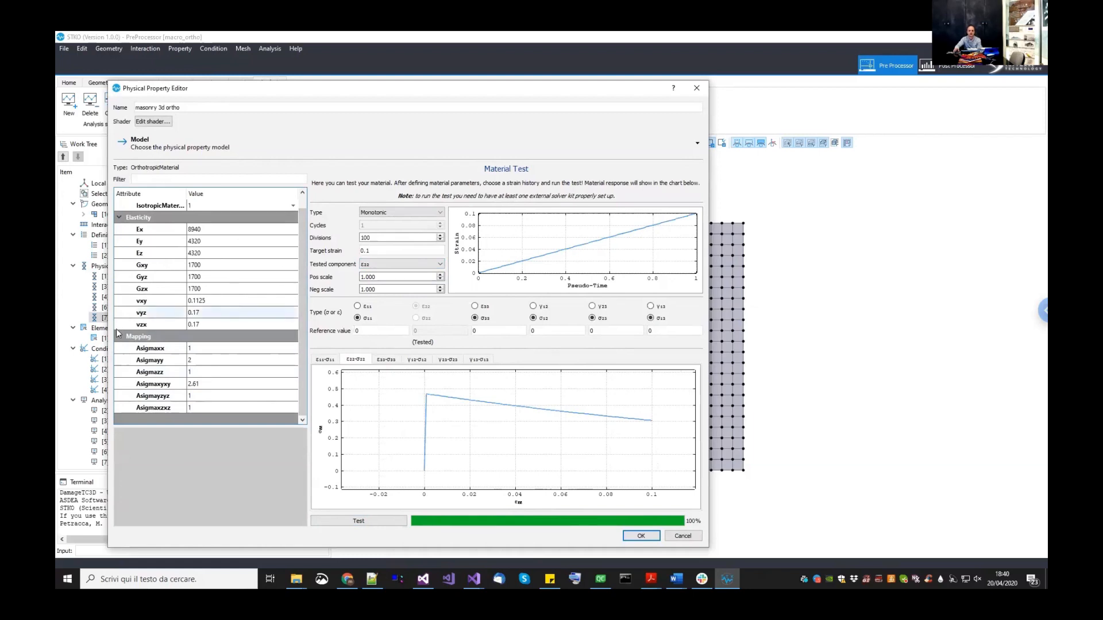
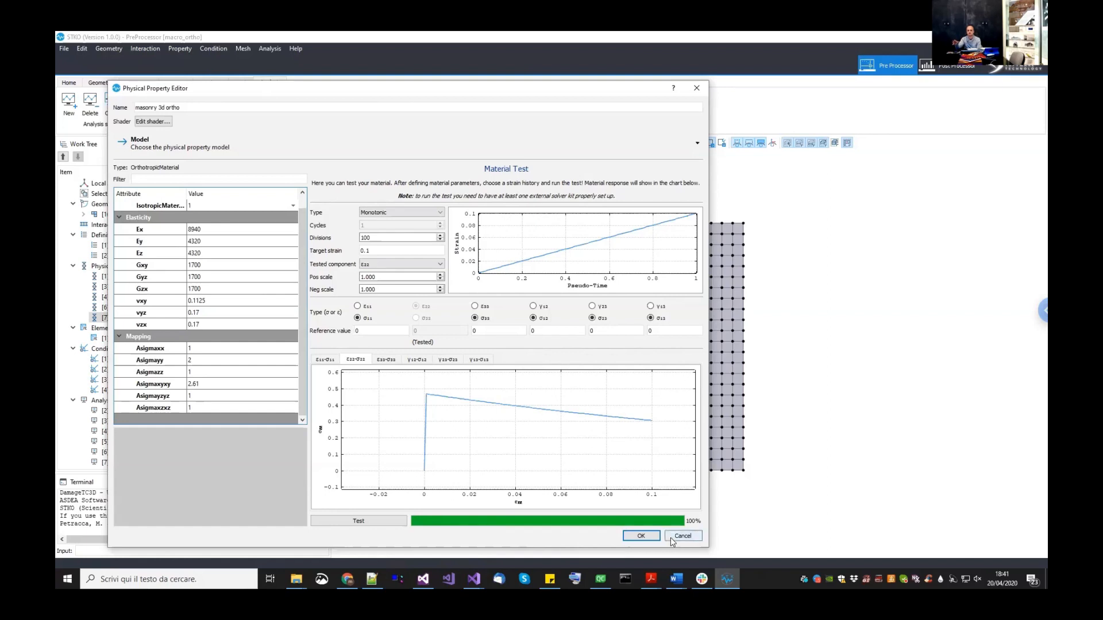
pyautogui.click(640, 535)
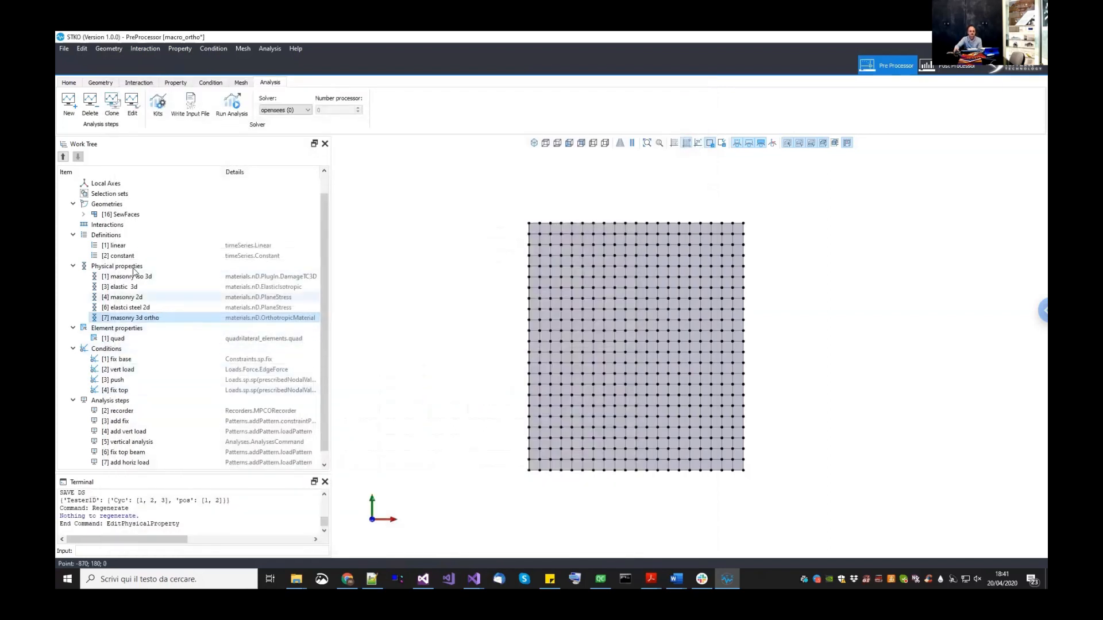
# - Move masonry 3d ortho up the physical properties list to sit directly below masonry iso 3d
pyautogui.click(63, 157)
pyautogui.click(63, 157)
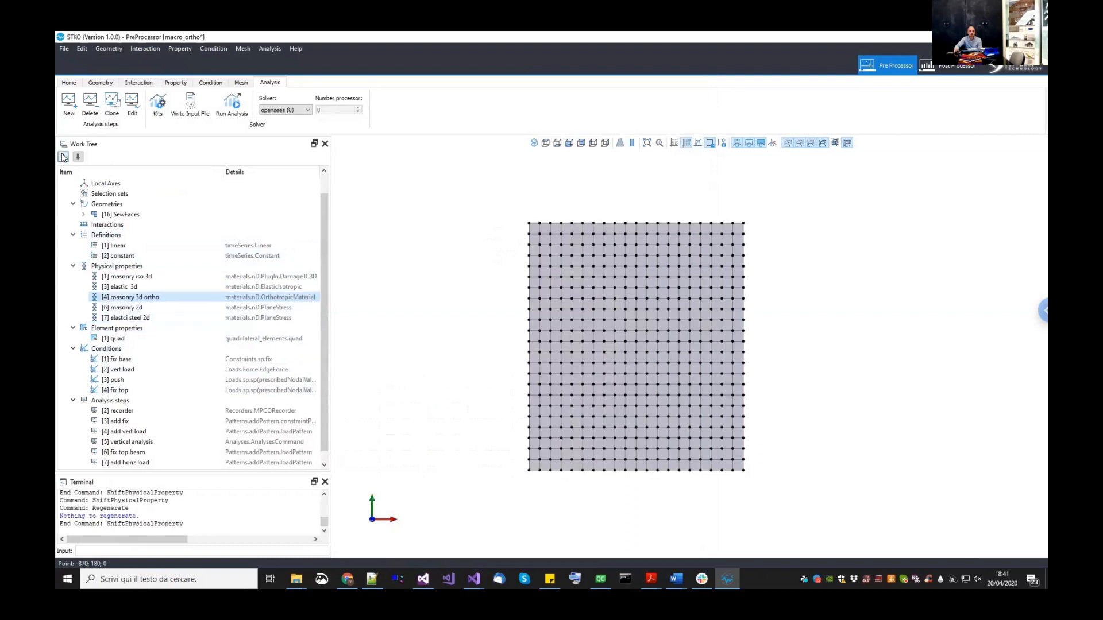
pyautogui.click(63, 157)
# - Change the masonry 2d plane stress property's threeDtag to masonry 3d ortho and highlight the faces using it
pyautogui.click(133, 311)
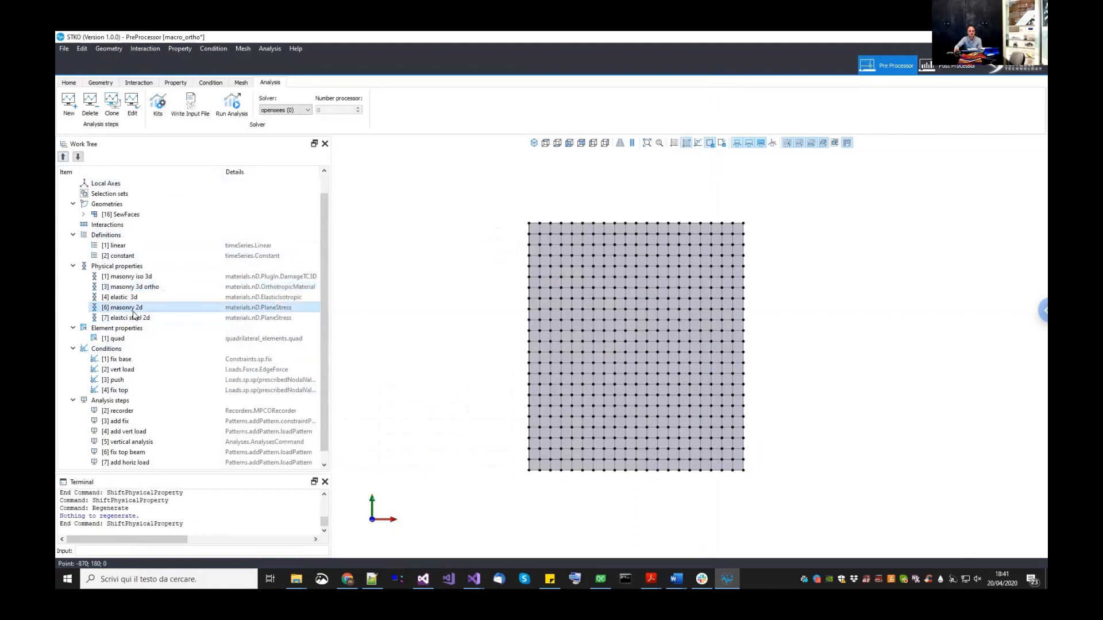
pyautogui.rightClick(132, 311)
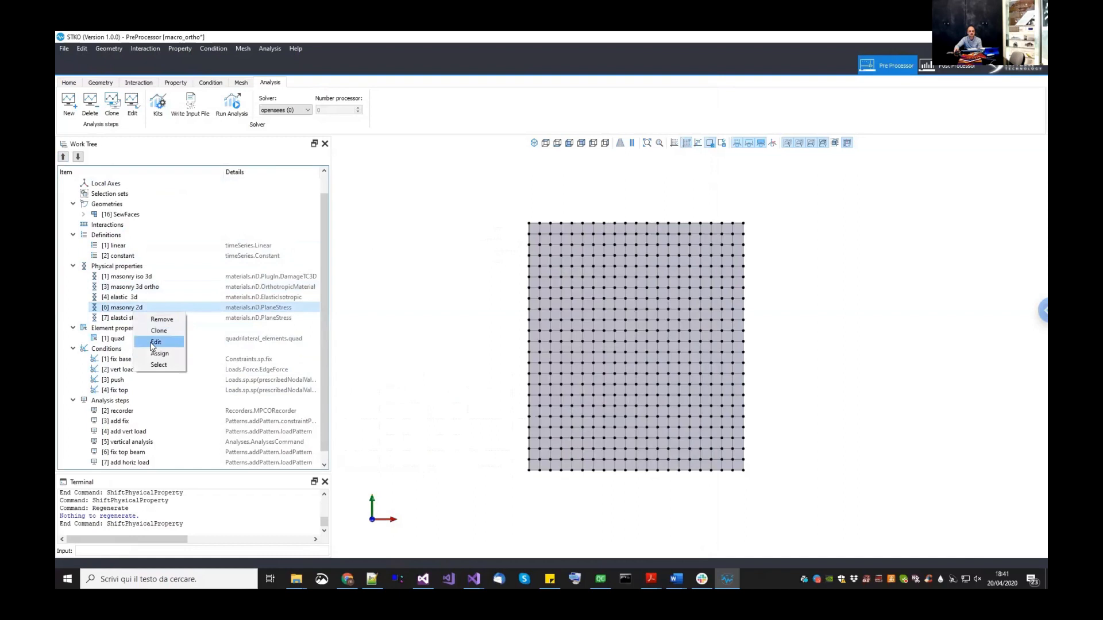
pyautogui.click(150, 341)
pyautogui.click(215, 218)
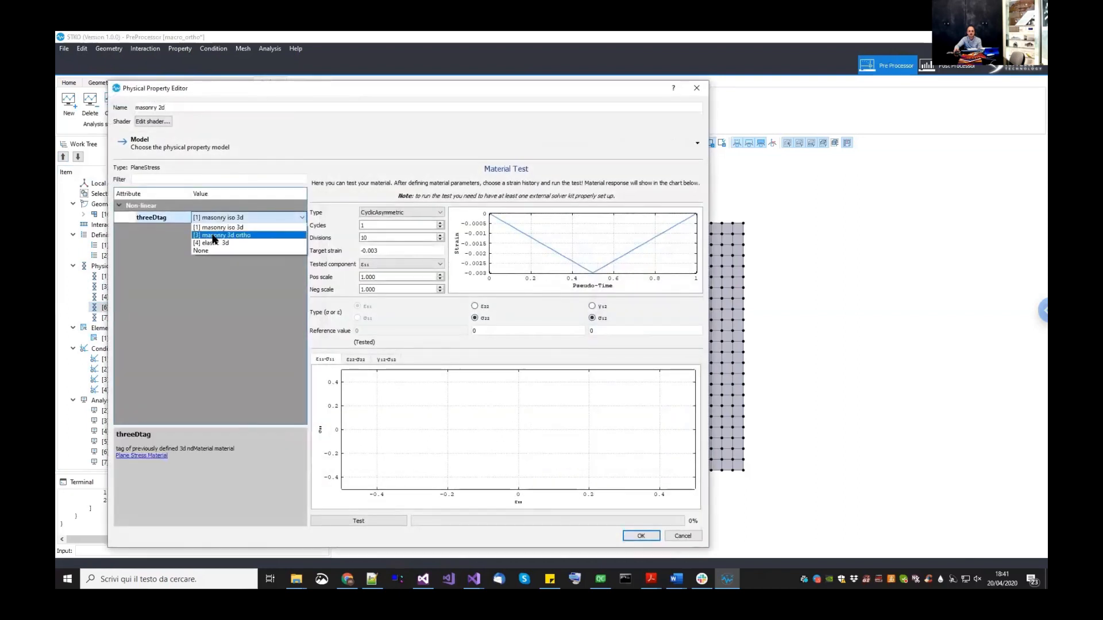
pyautogui.click(211, 236)
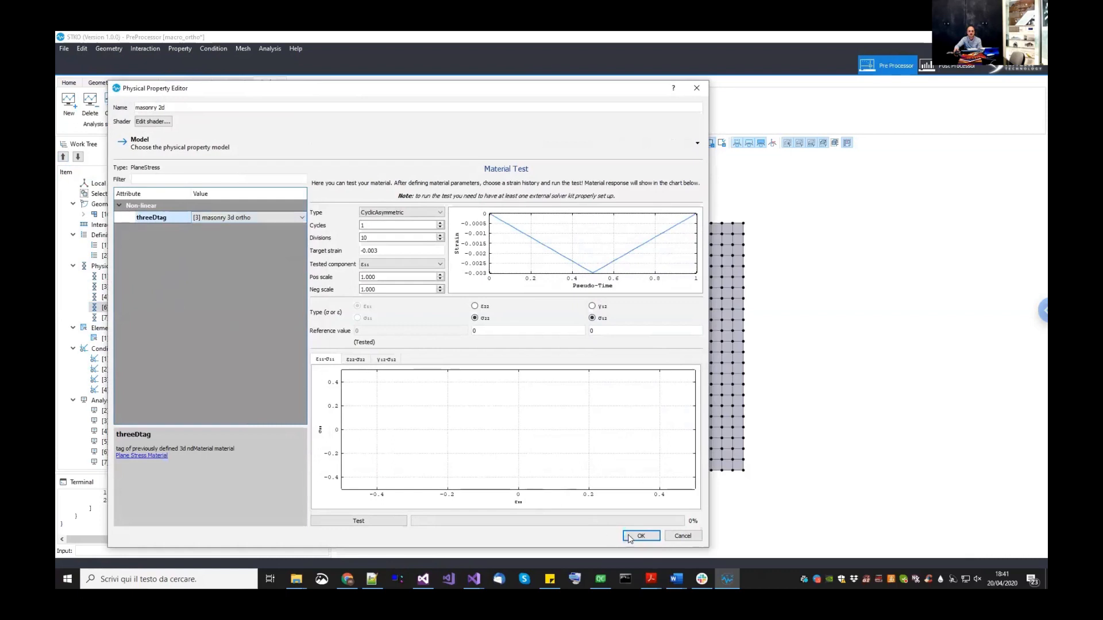
pyautogui.click(149, 287)
pyautogui.click(141, 308)
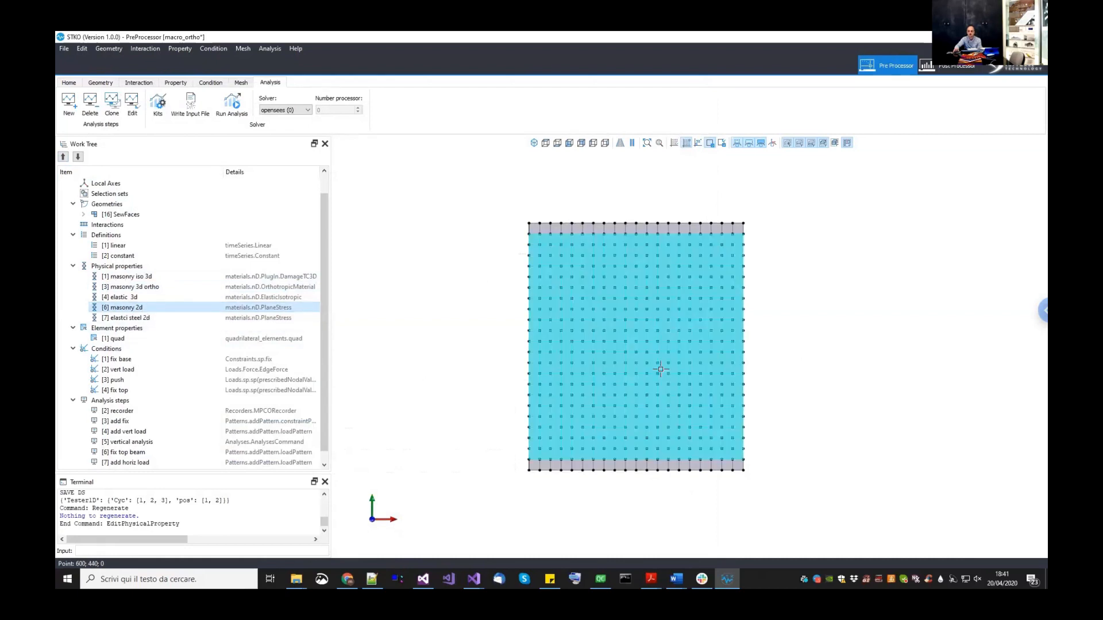
# - Change the MPCO recorder's output name to macro_ip_ortho
pyautogui.moveTo(323, 362); pyautogui.dragTo(322, 391)
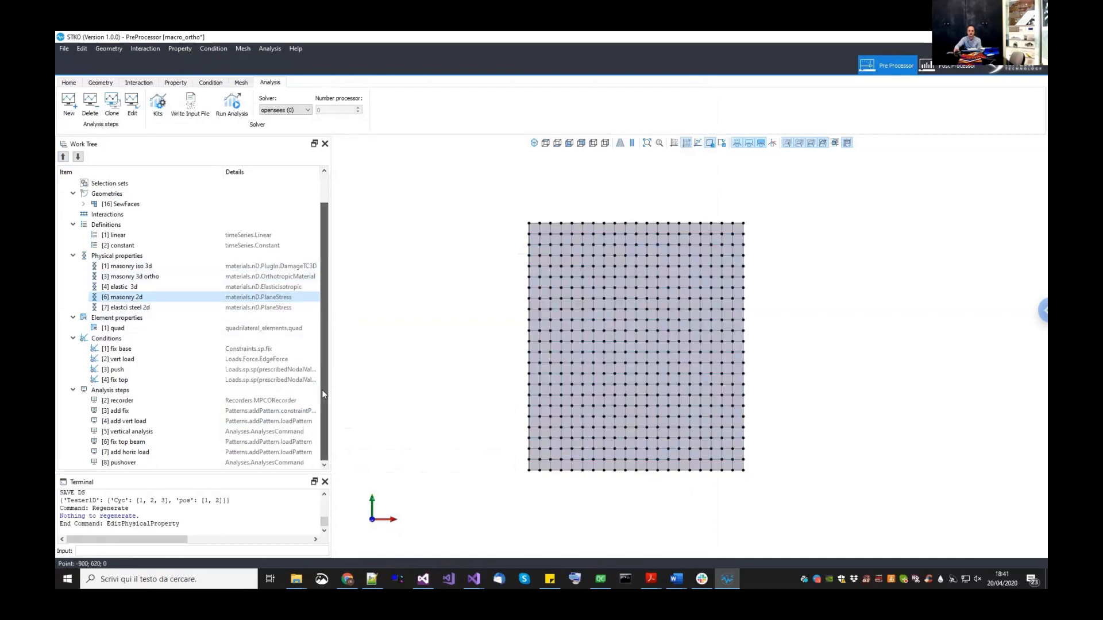
pyautogui.rightClick(130, 401)
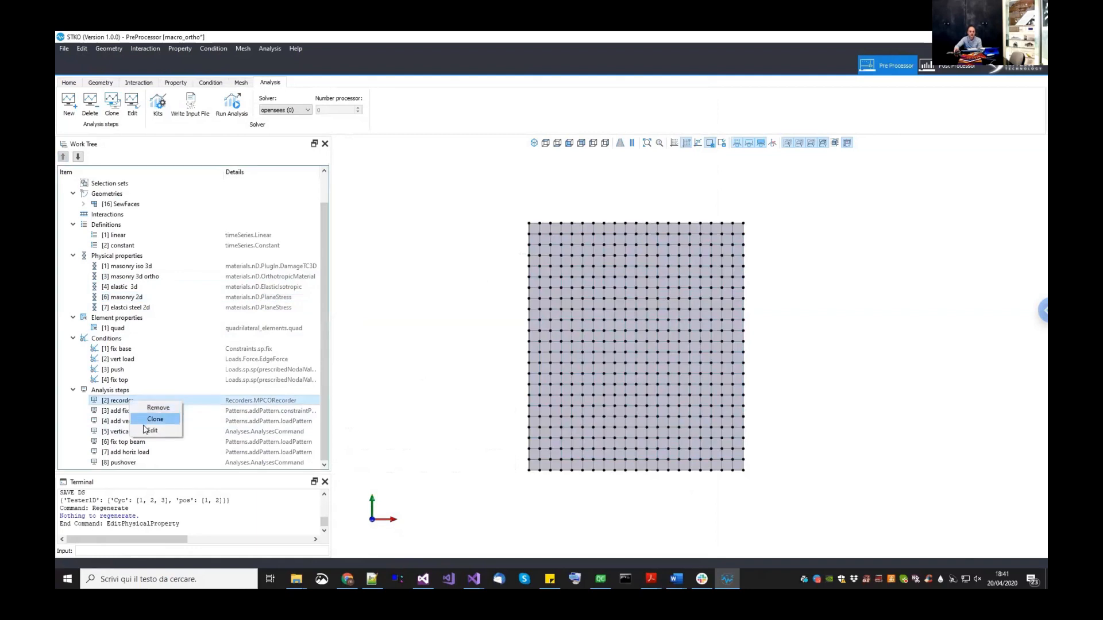
pyautogui.click(150, 431)
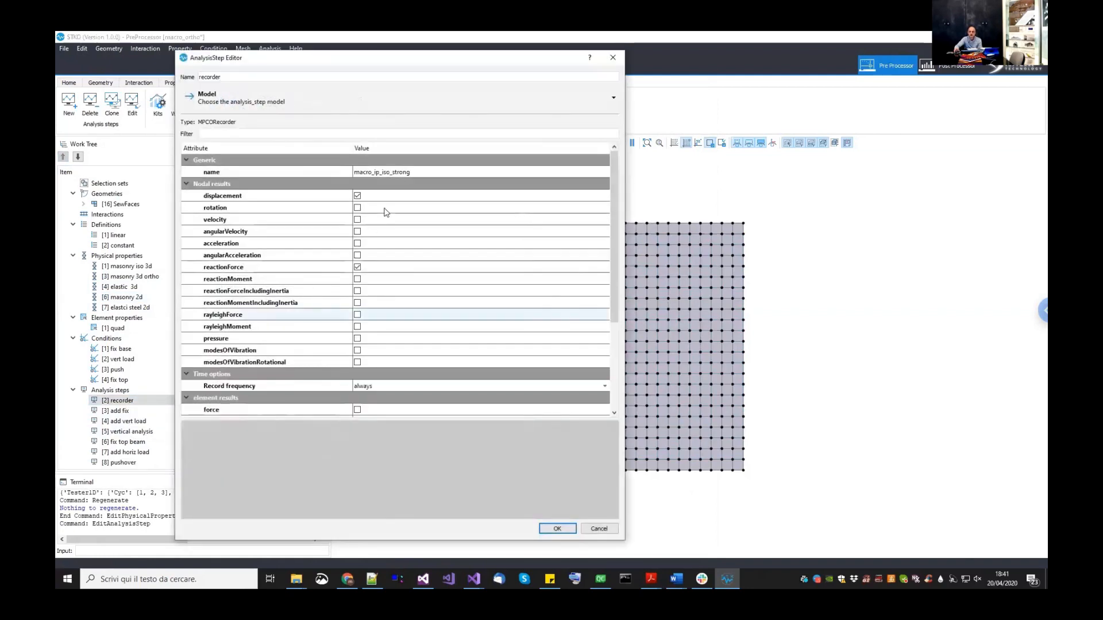
pyautogui.doubleClick(393, 172)
pyautogui.moveTo(382, 172); pyautogui.dragTo(431, 172)
pyautogui.write('ortho')
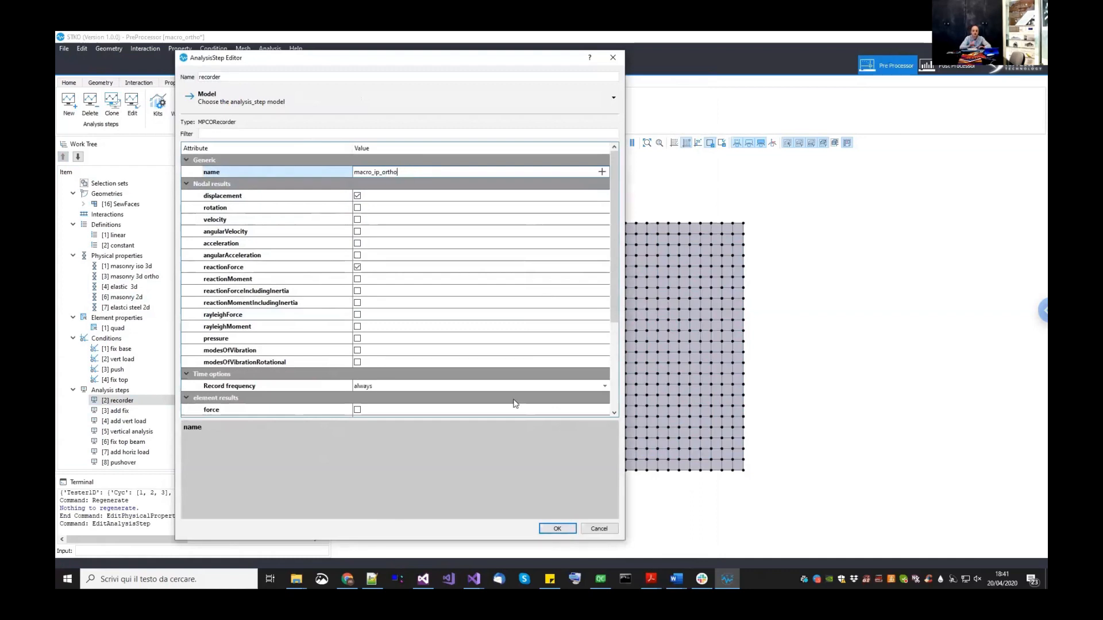
pyautogui.click(556, 528)
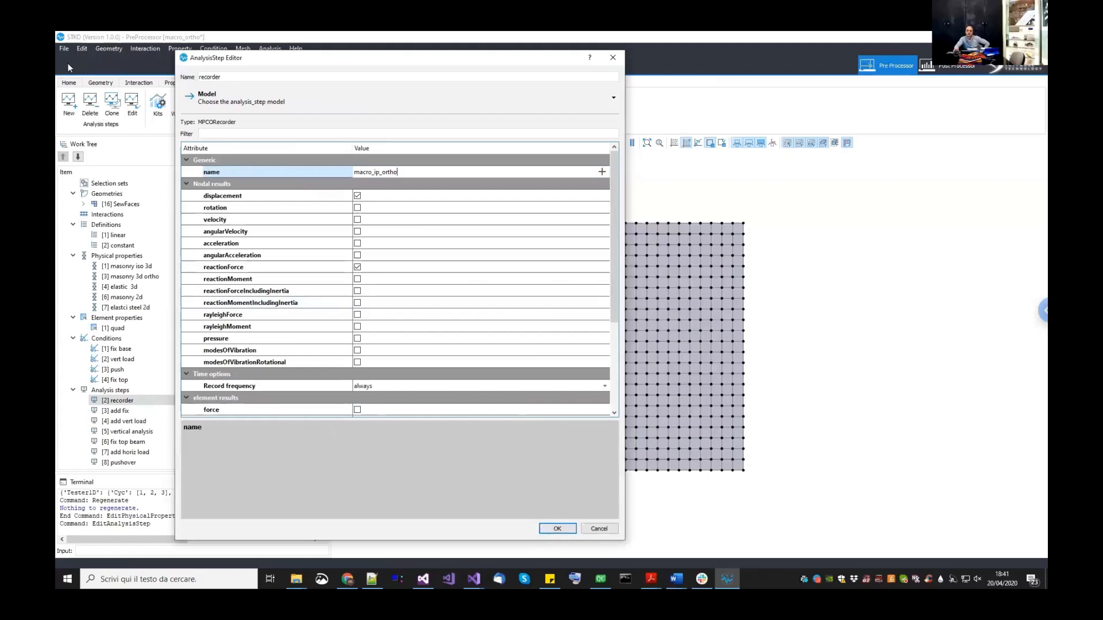
# - Save the model, run the analysis in the __mas_micro_ip folder and close the solver console when it finishes
pyautogui.click(64, 48)
pyautogui.click(77, 84)
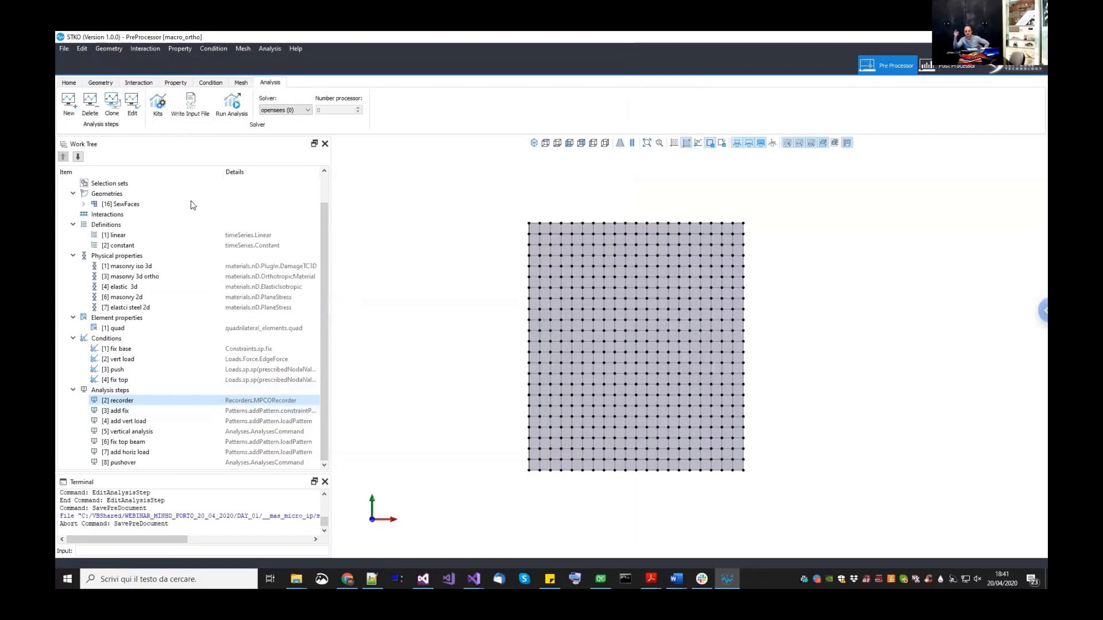
pyautogui.click(232, 103)
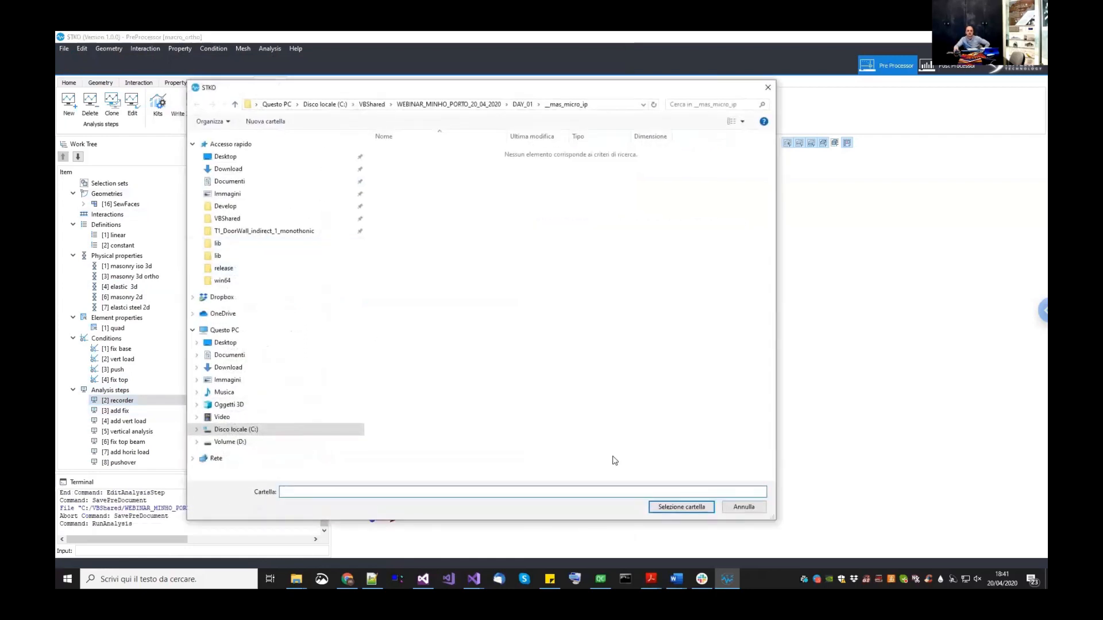
pyautogui.click(678, 507)
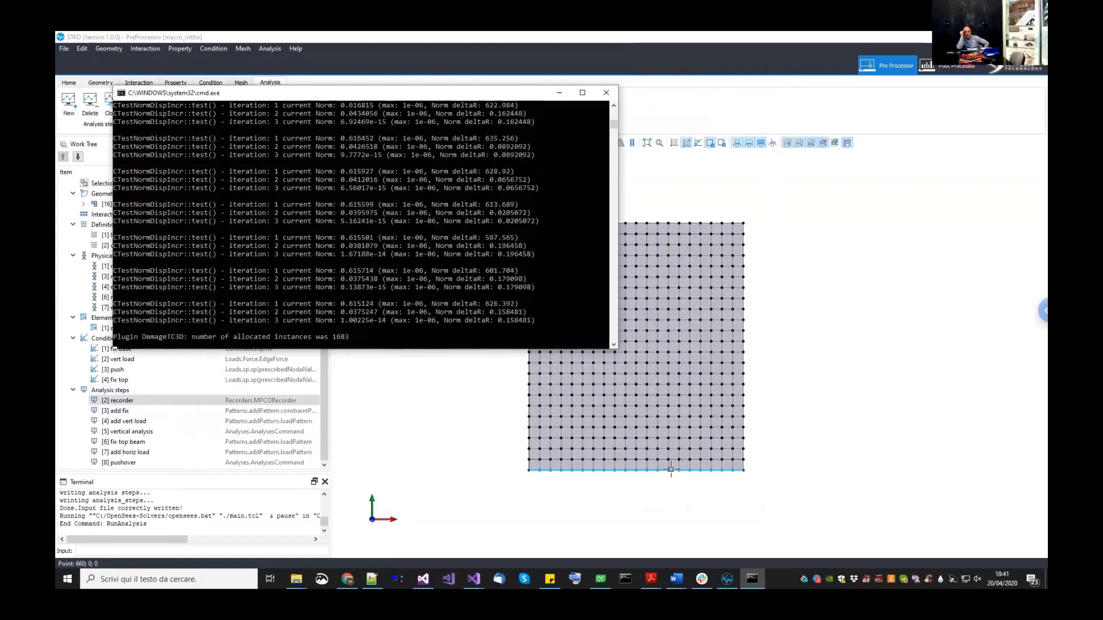
pyautogui.press('Return')
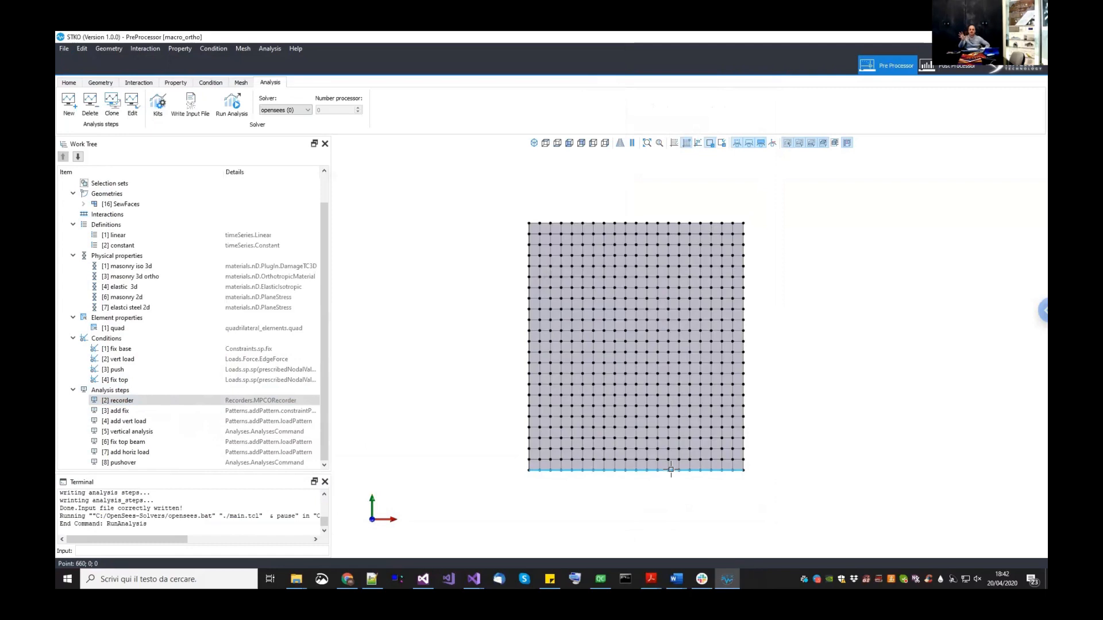
# - Switch to the post-processor and open the macro_ip_ortho.mpco results database
pyautogui.click(938, 67)
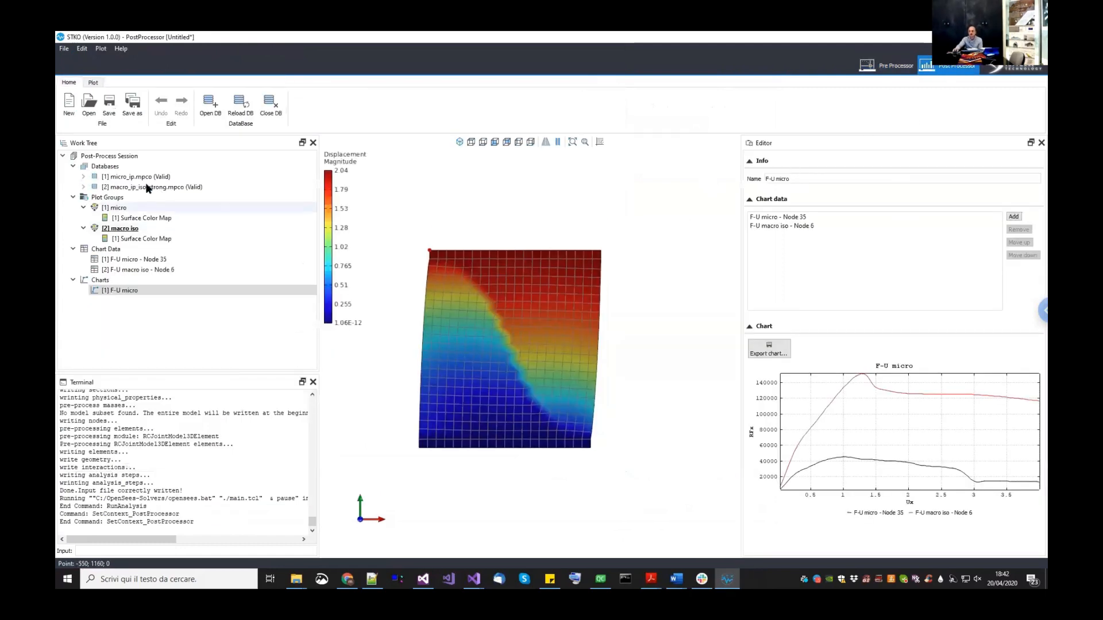
pyautogui.rightClick(118, 169)
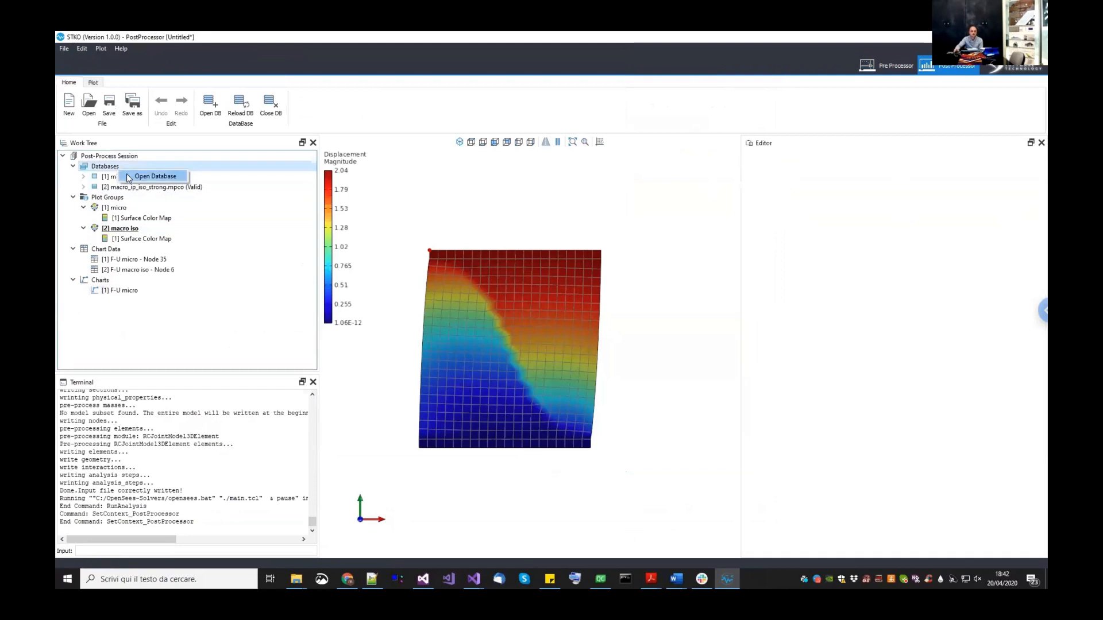
pyautogui.click(128, 178)
pyautogui.doubleClick(412, 163)
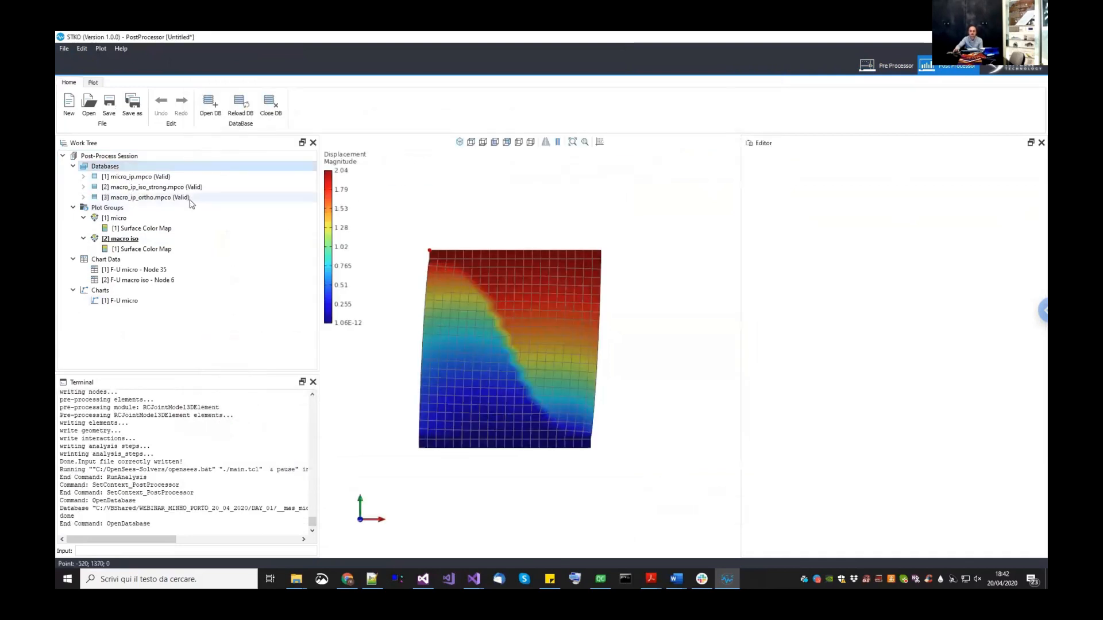
# - Create a new plot group and name it macro iso
pyautogui.rightClick(132, 211)
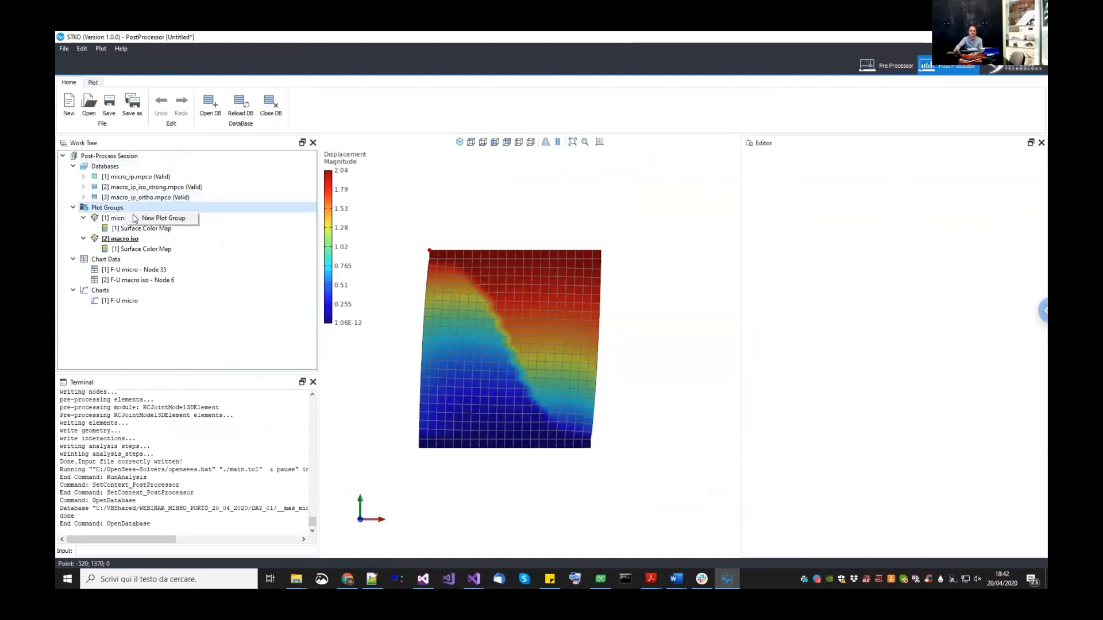
pyautogui.click(138, 219)
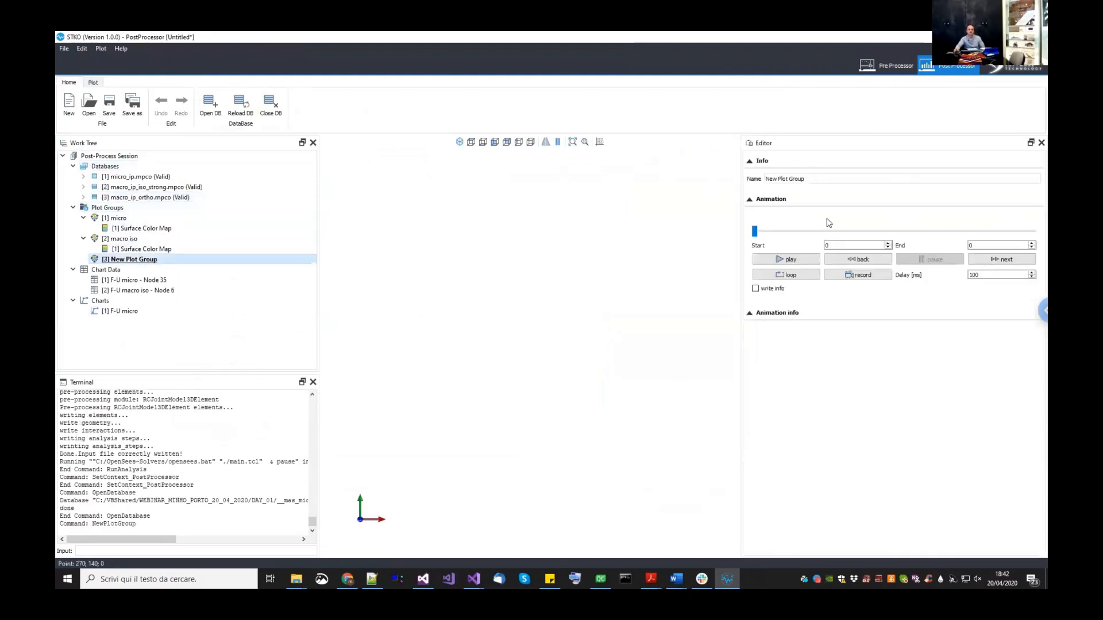
pyautogui.click(804, 178)
pyautogui.moveTo(718, 178); pyautogui.dragTo(717, 177)
pyautogui.write('macro iso')
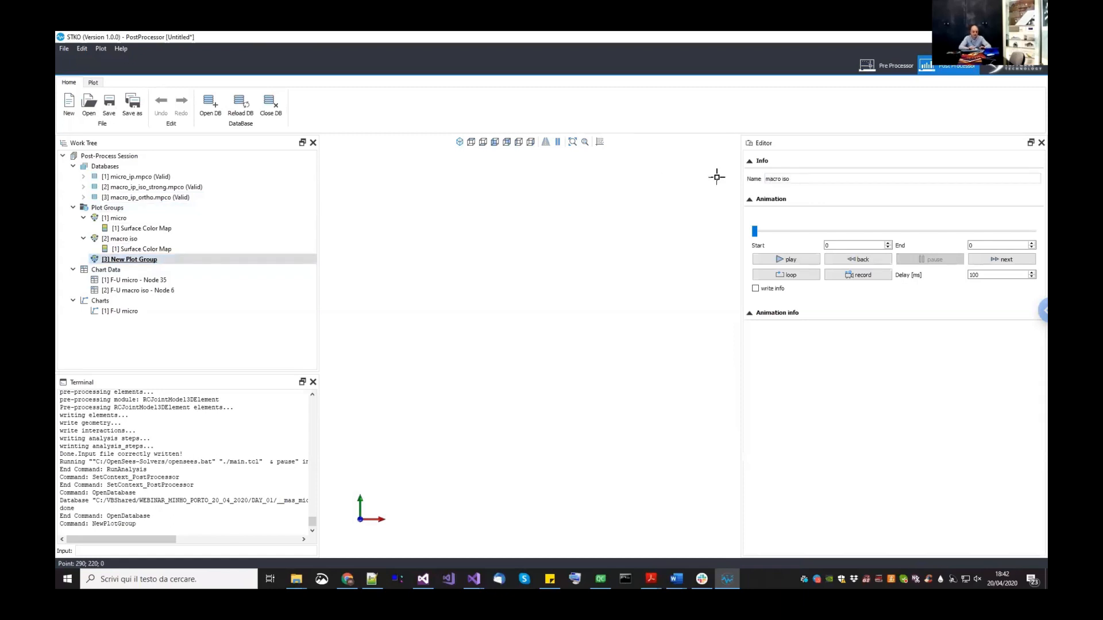
# - Add a surface color map of displacement magnitude from macro_ip_ortho.mpco, MODEL_STAGE[2], step 109, with deformation scale 20
pyautogui.rightClick(235, 266)
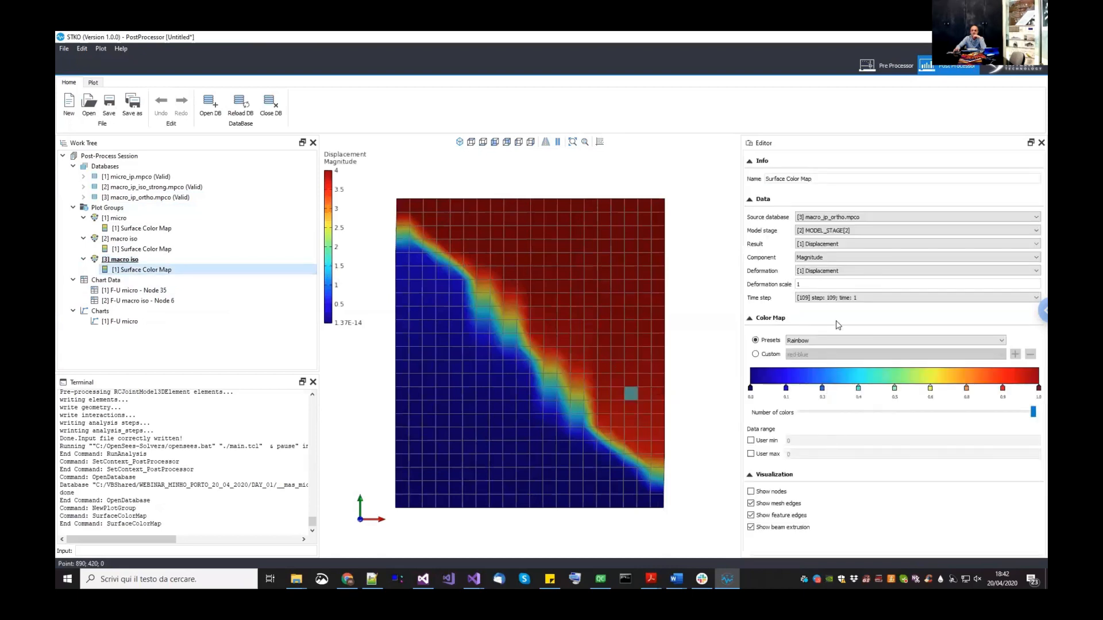
pyautogui.moveTo(817, 284); pyautogui.dragTo(779, 288)
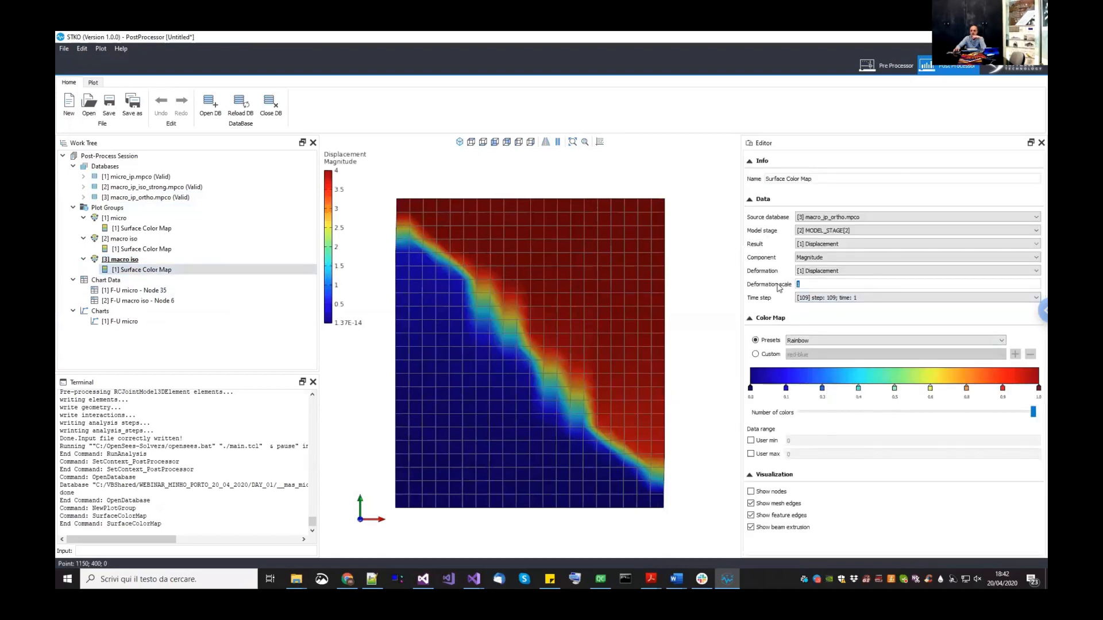
pyautogui.write('20')
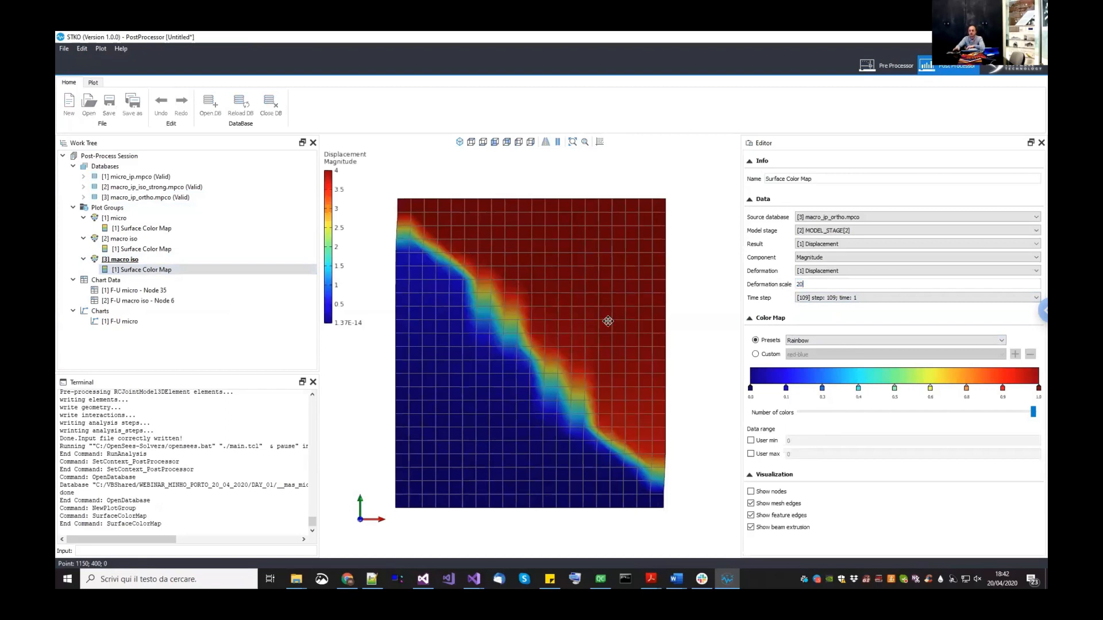
pyautogui.press('Return')
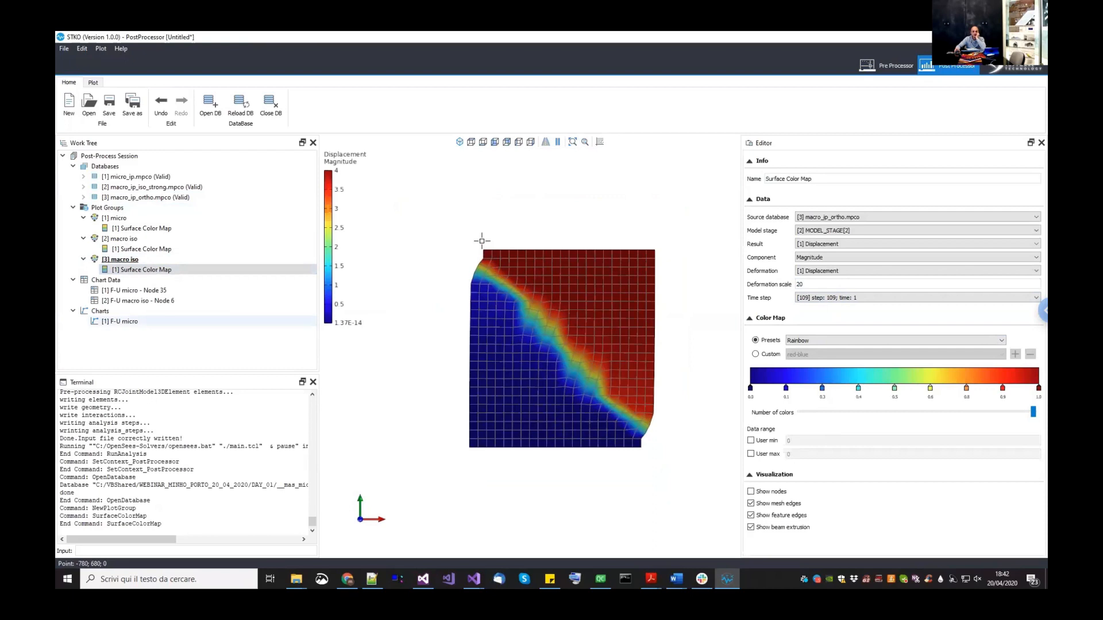
# - Select the wall's top-left corner node and start a nodal chart data extraction from macro_ip_ortho.mpco, MODEL_STAGE[2]
pyautogui.scroll(4, 482, 240)
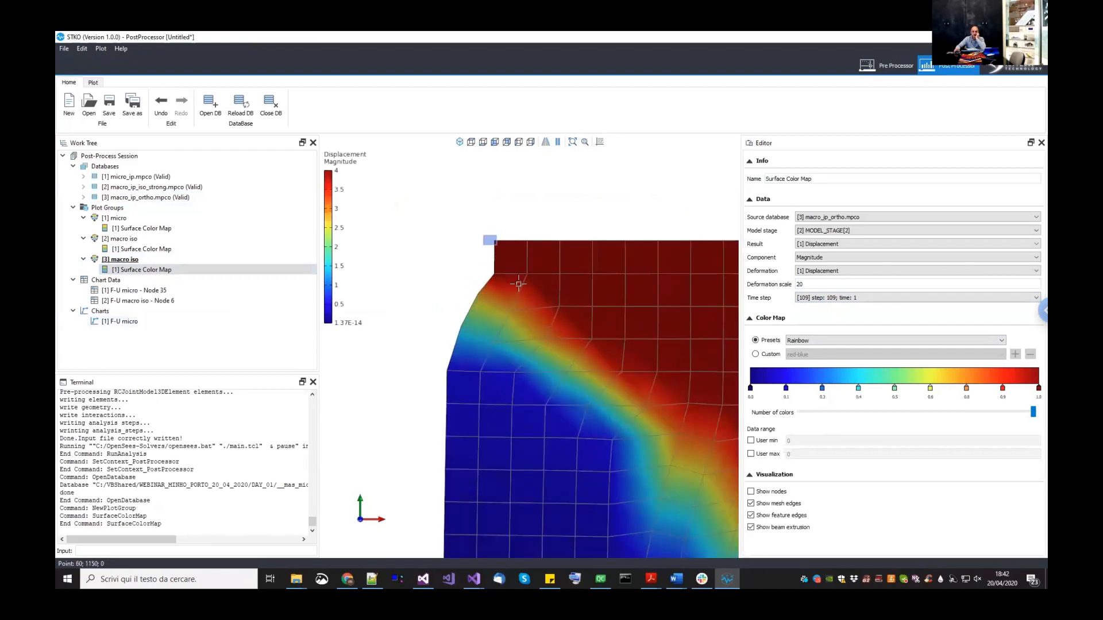
pyautogui.scroll(-4, 511, 276)
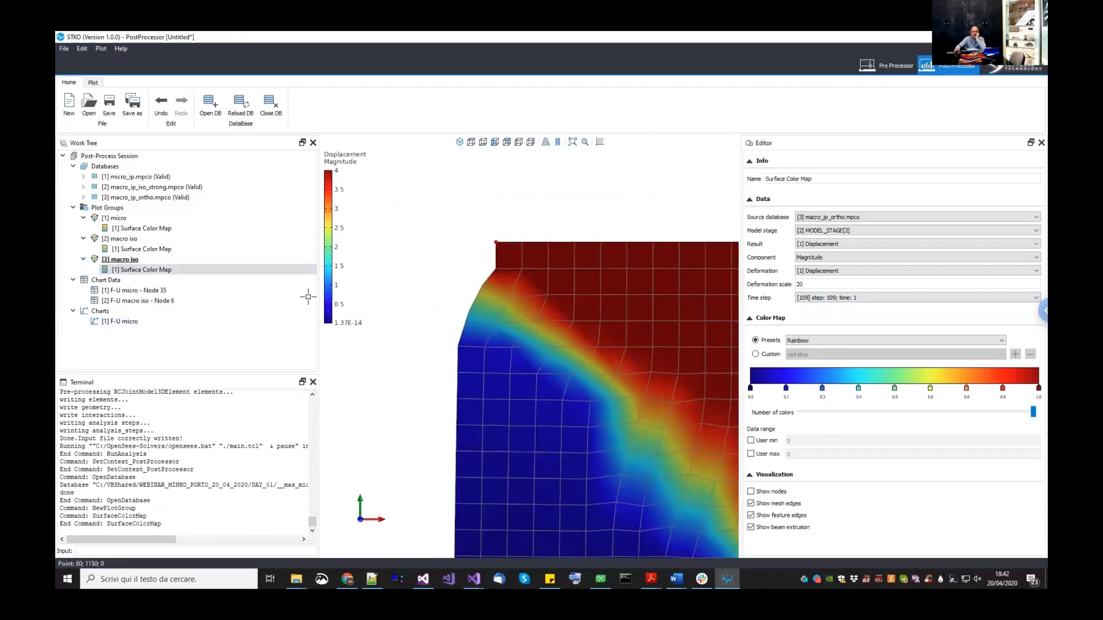
pyautogui.click(129, 282)
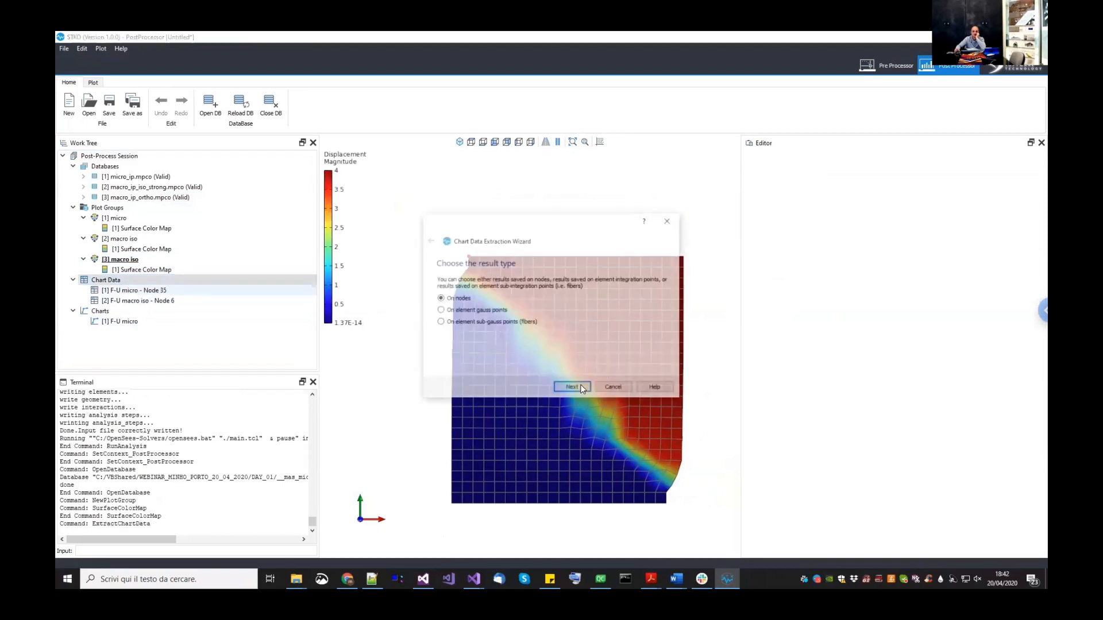
pyautogui.press('Return')
pyautogui.click(512, 307)
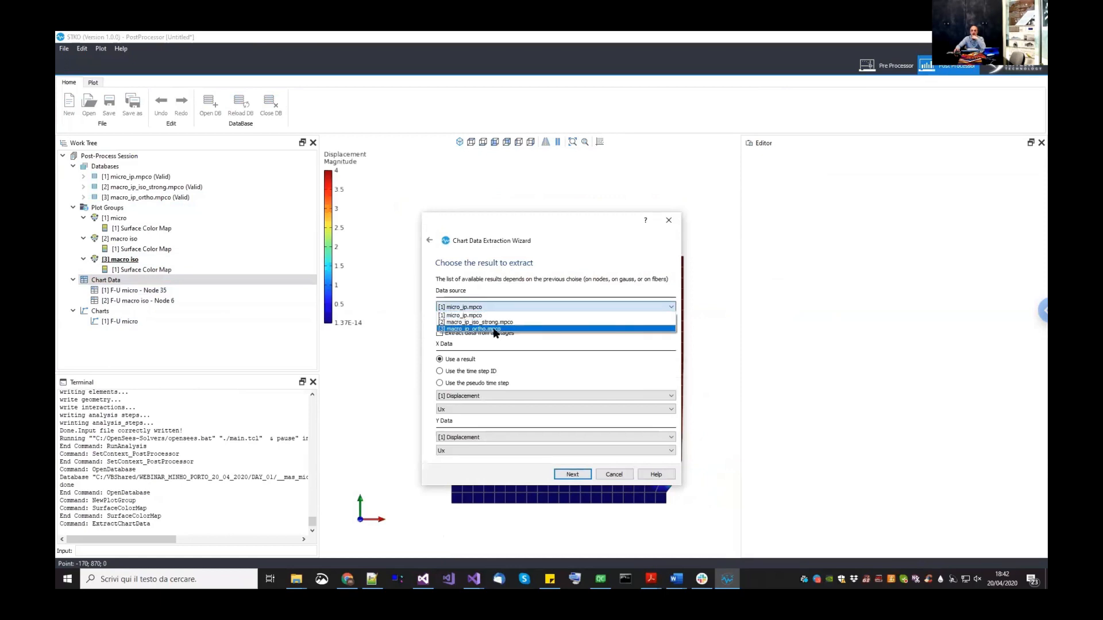
pyautogui.click(494, 330)
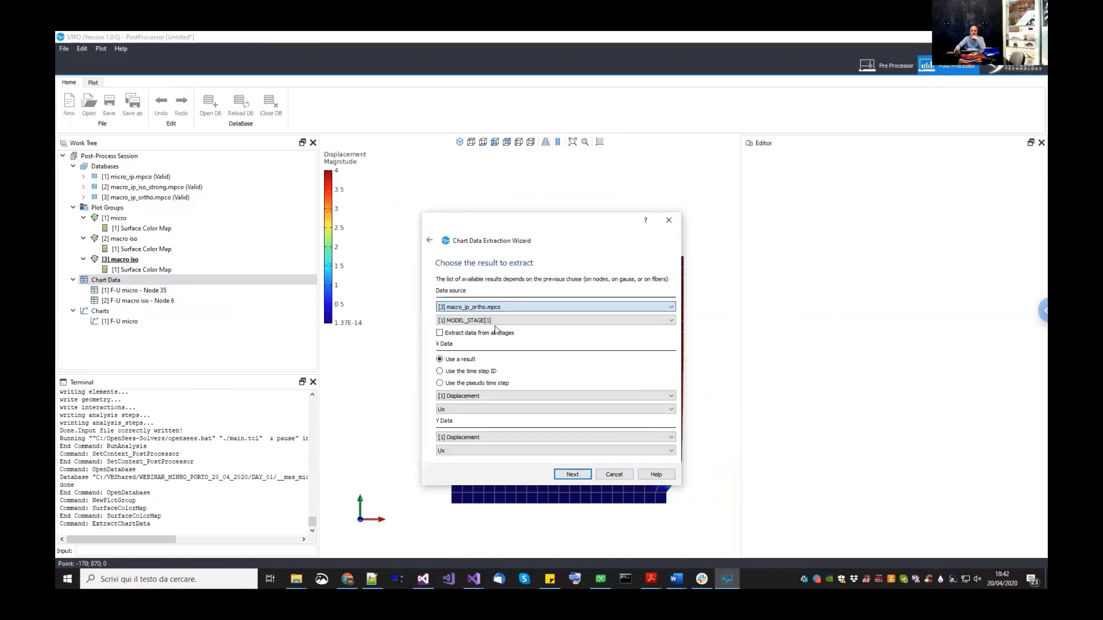
pyautogui.click(494, 320)
pyautogui.click(477, 332)
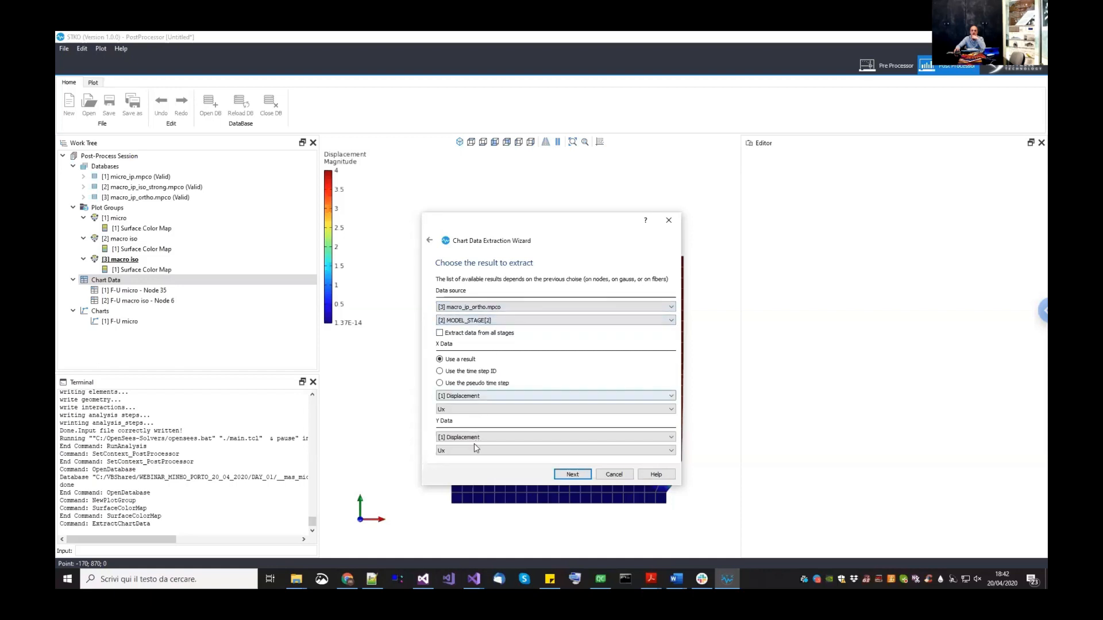
# - Extract reaction force RFx against displacement Ux and name the chart data F-U macro ortho
pyautogui.click(475, 437)
pyautogui.click(475, 452)
pyautogui.click(571, 474)
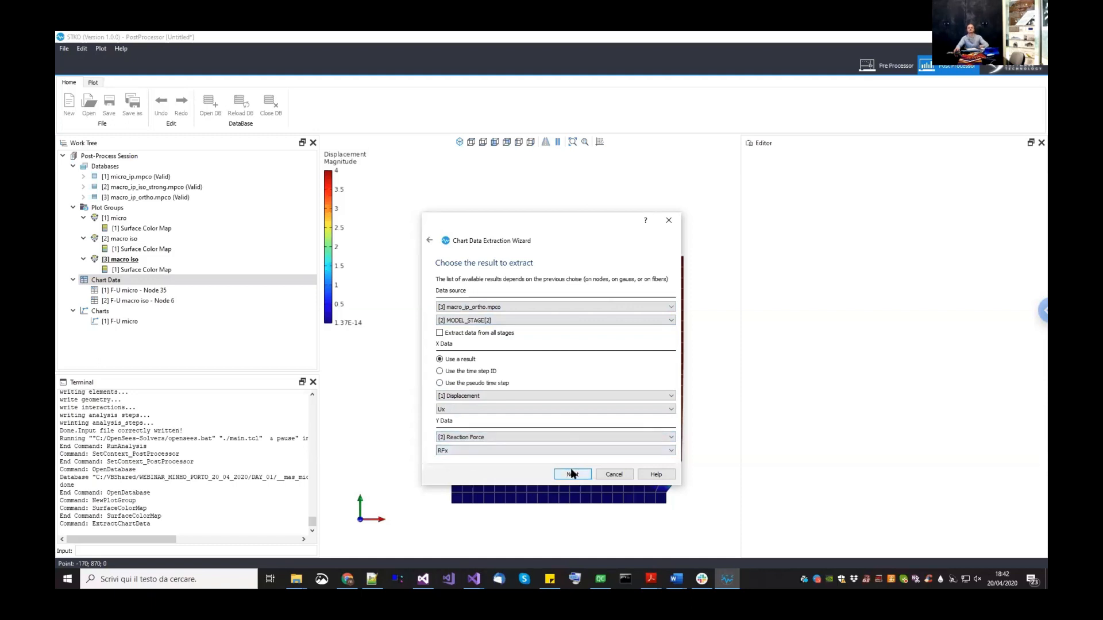
pyautogui.click(573, 474)
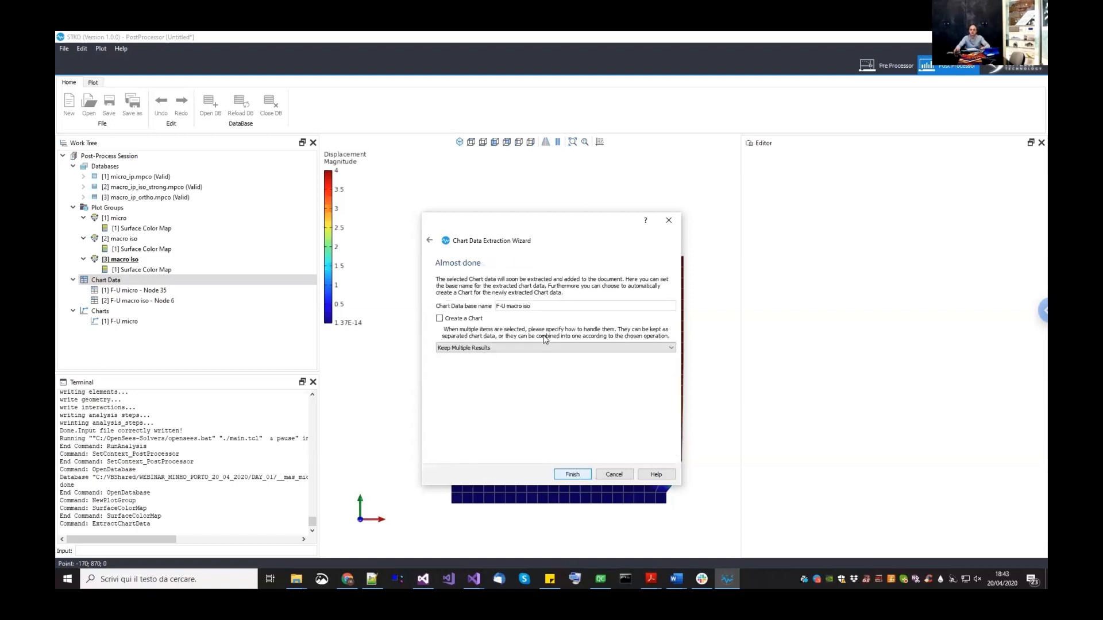
pyautogui.doubleClick(527, 307)
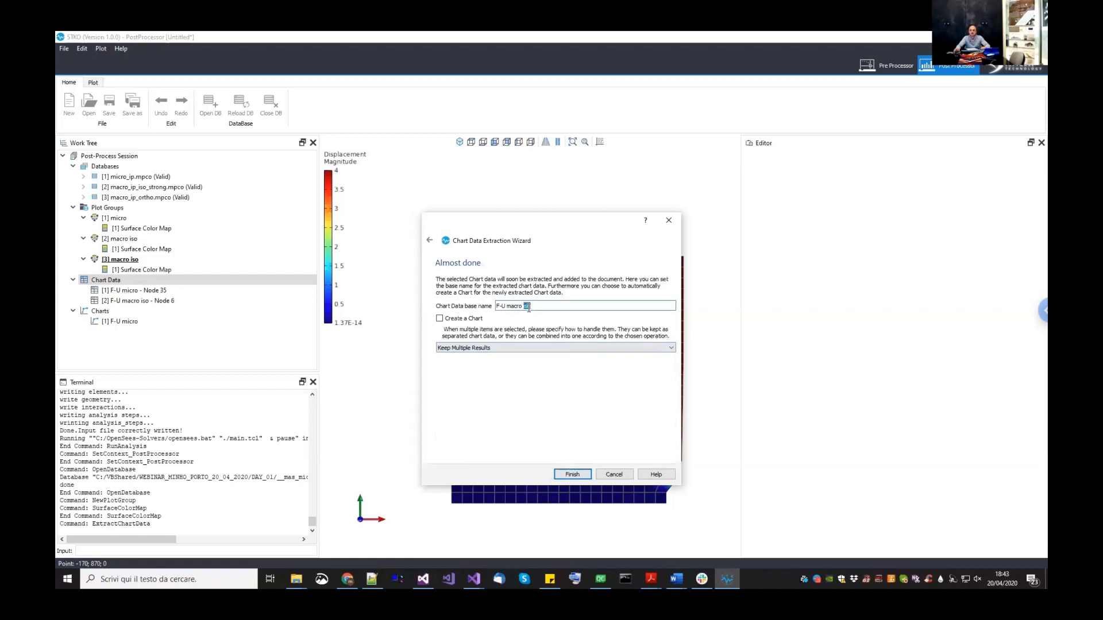
pyautogui.write('ortho')
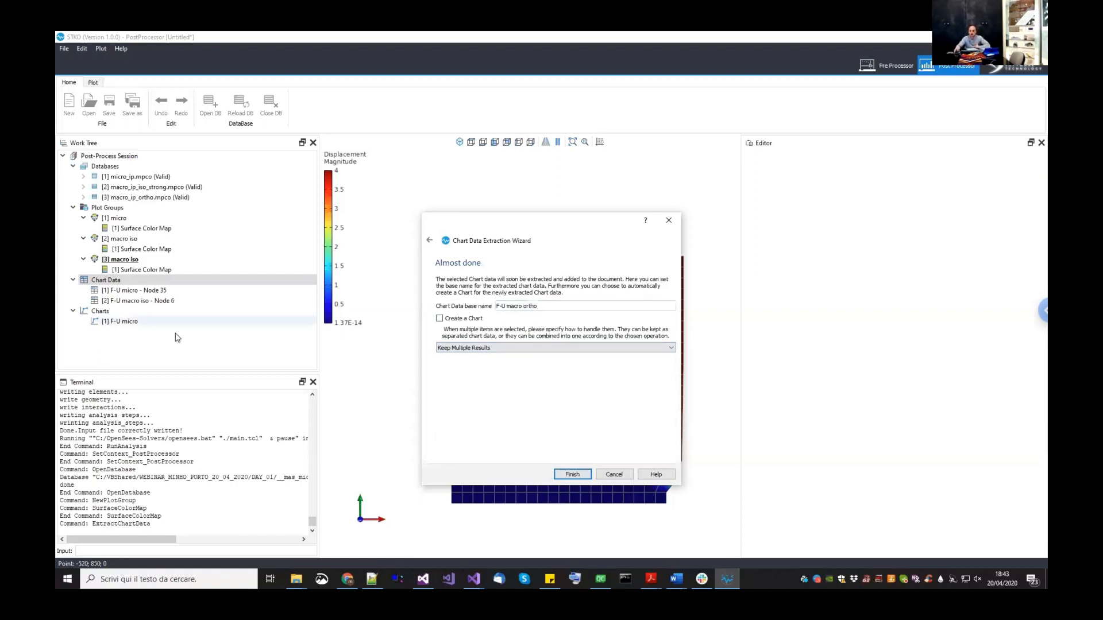
pyautogui.click(573, 474)
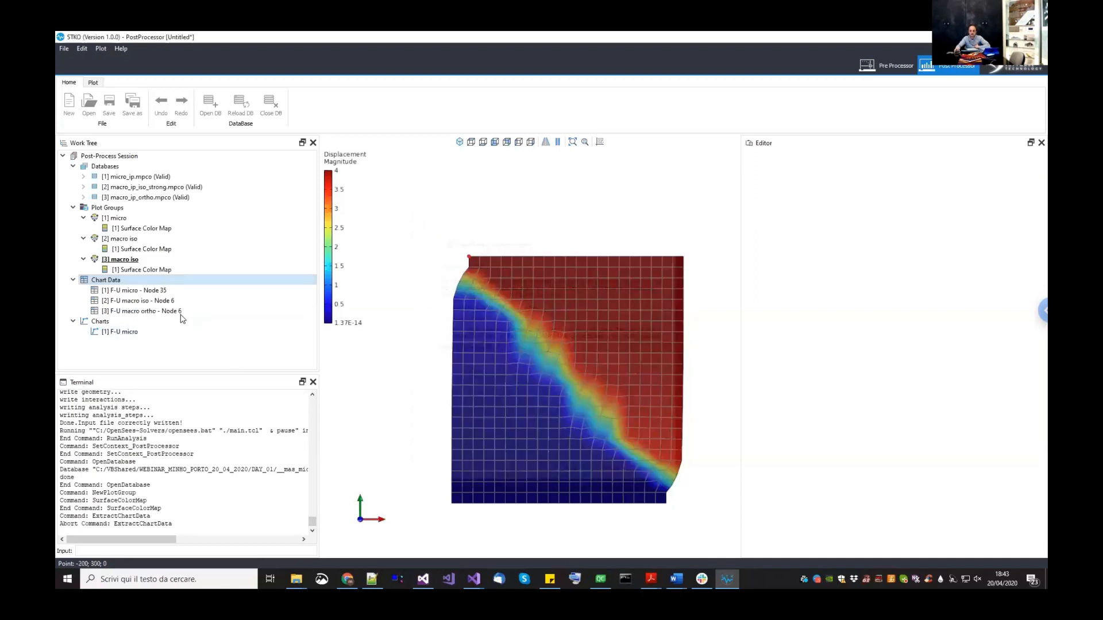
# - Add the F-U macro ortho data to the F-U micro chart and remove the F-U macro iso data from it
pyautogui.click(147, 333)
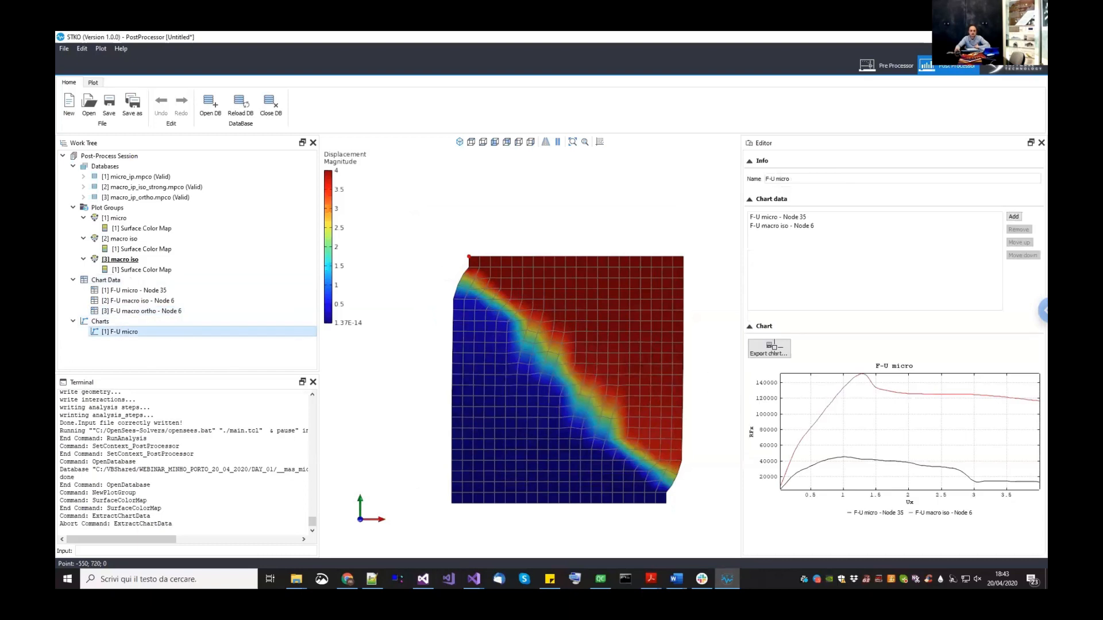
pyautogui.click(1009, 217)
pyautogui.click(557, 271)
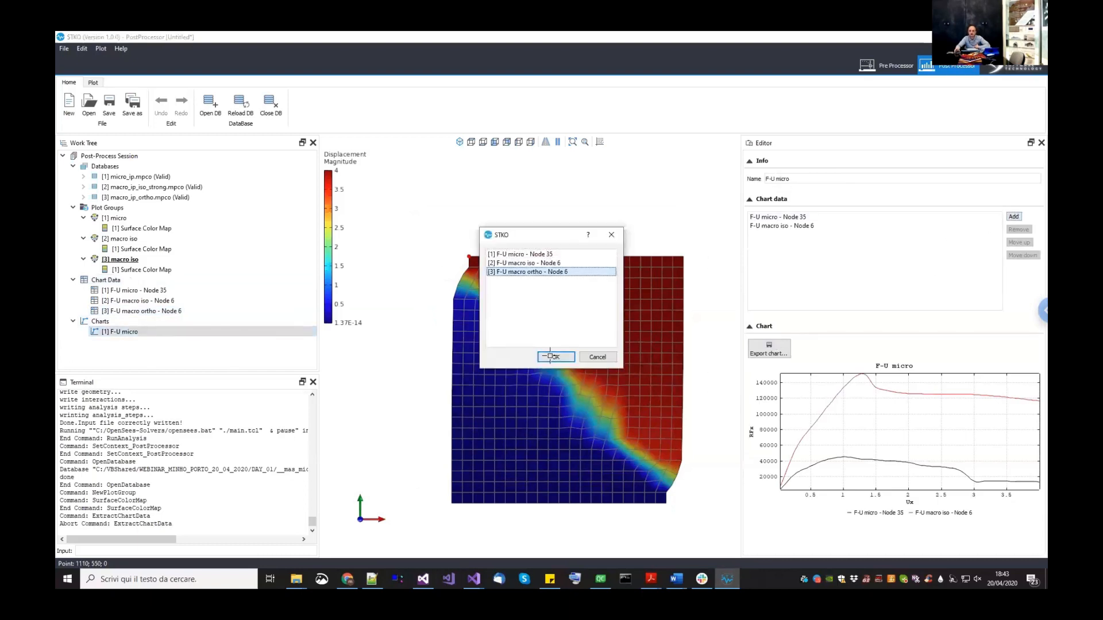
pyautogui.click(549, 356)
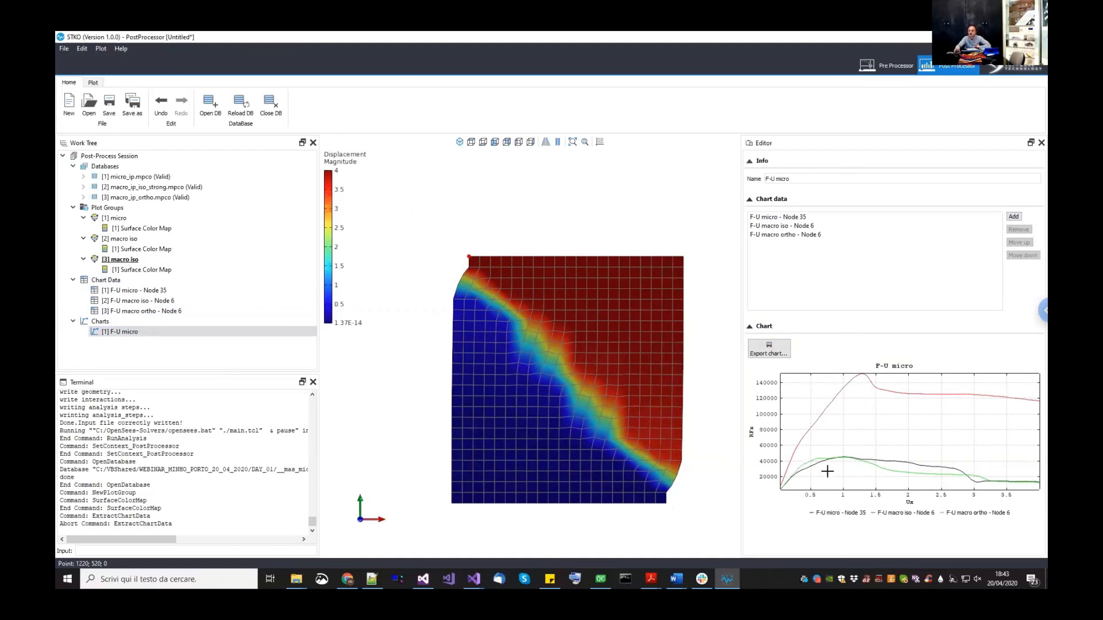
pyautogui.click(780, 227)
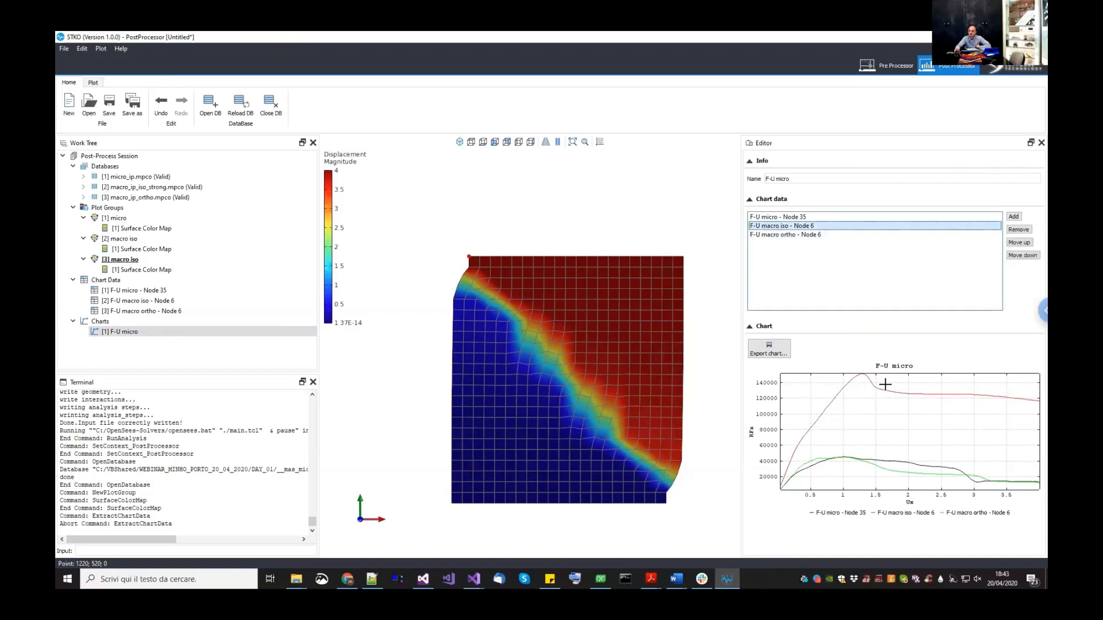
pyautogui.click(1018, 229)
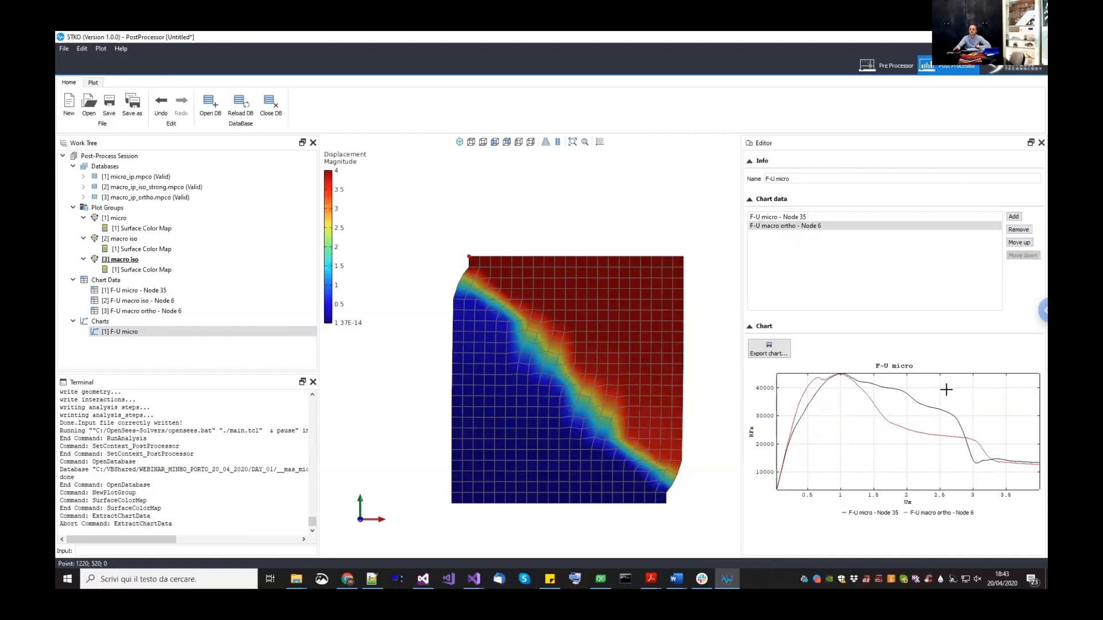
# - Examine the F-U micro chart, comparing the initial slope, peak and softening branch of the micro and macro ortho curves
pyautogui.moveTo(887, 428); pyautogui.dragTo(894, 440)
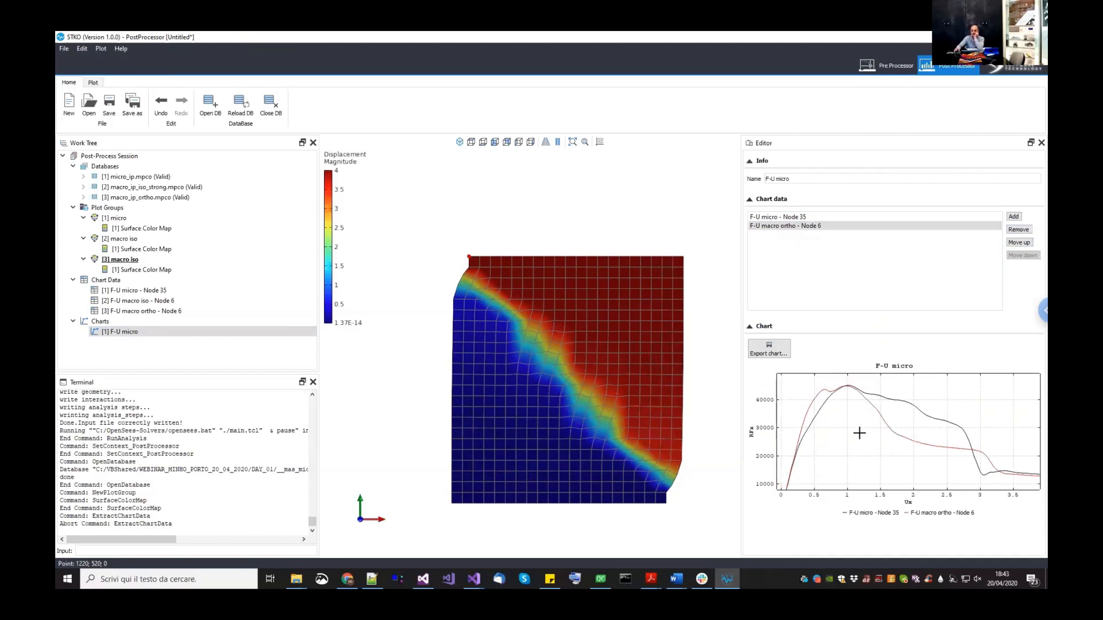
pyautogui.moveTo(672, 418); pyautogui.dragTo(660, 418, button='middle')
pyautogui.moveTo(825, 431); pyautogui.dragTo(820, 416)
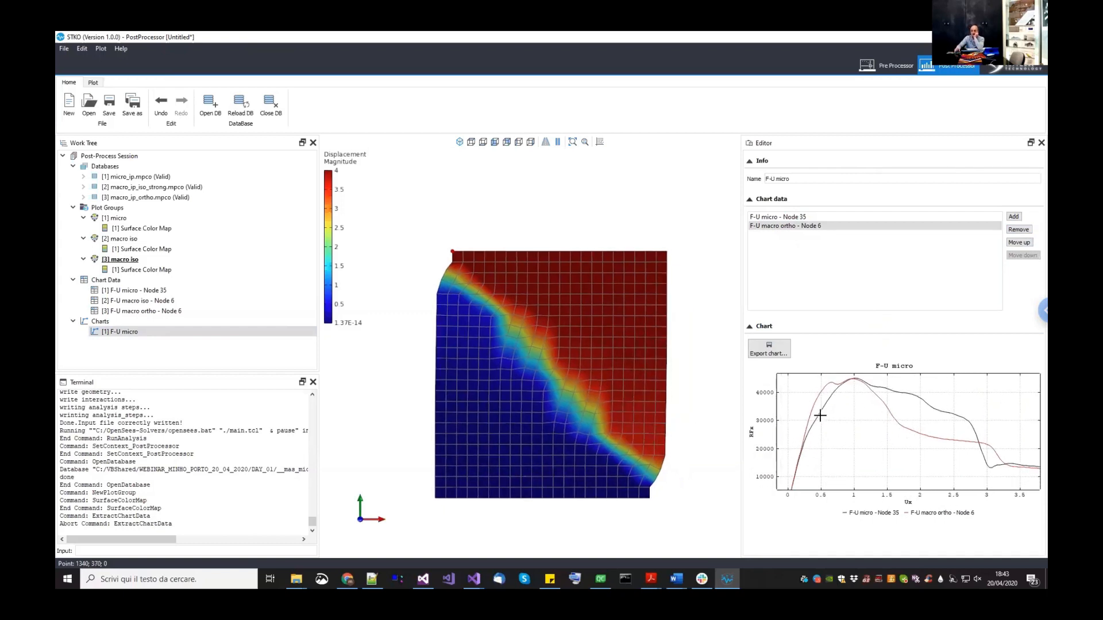
pyautogui.scroll(-1, 822, 409)
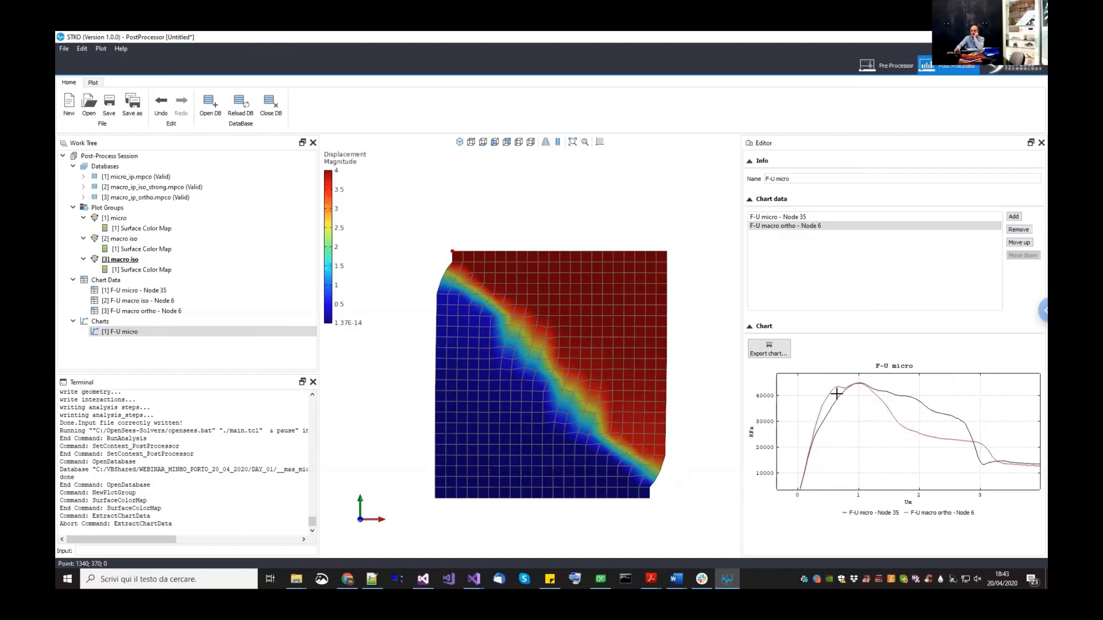
pyautogui.scroll(-2, 816, 424)
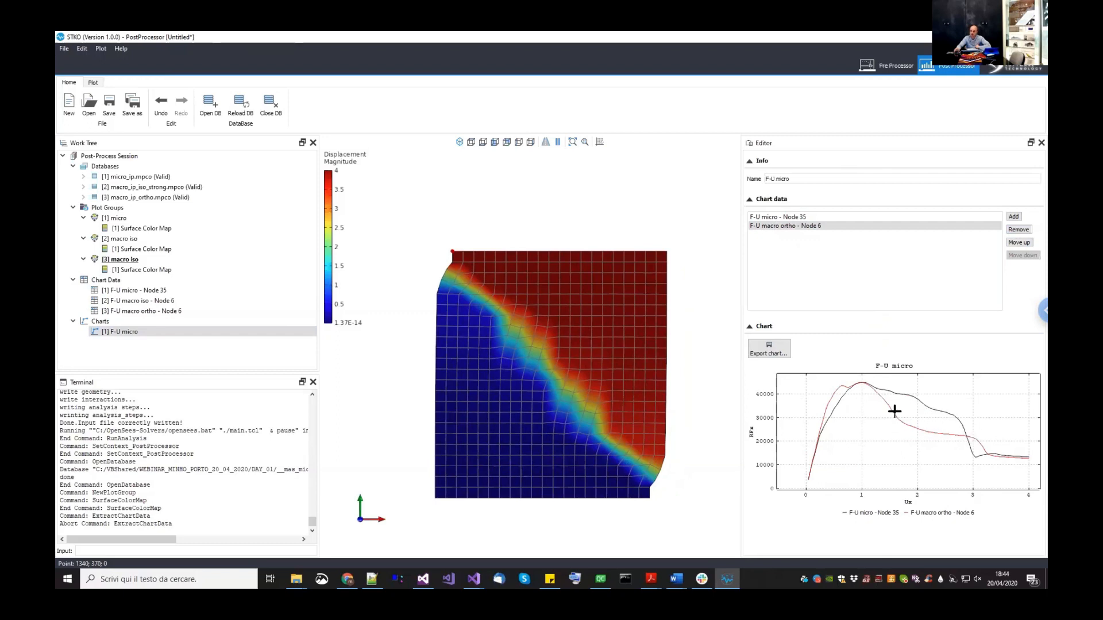
pyautogui.moveTo(894, 411); pyautogui.dragTo(868, 410)
pyautogui.moveTo(825, 454); pyautogui.dragTo(831, 454)
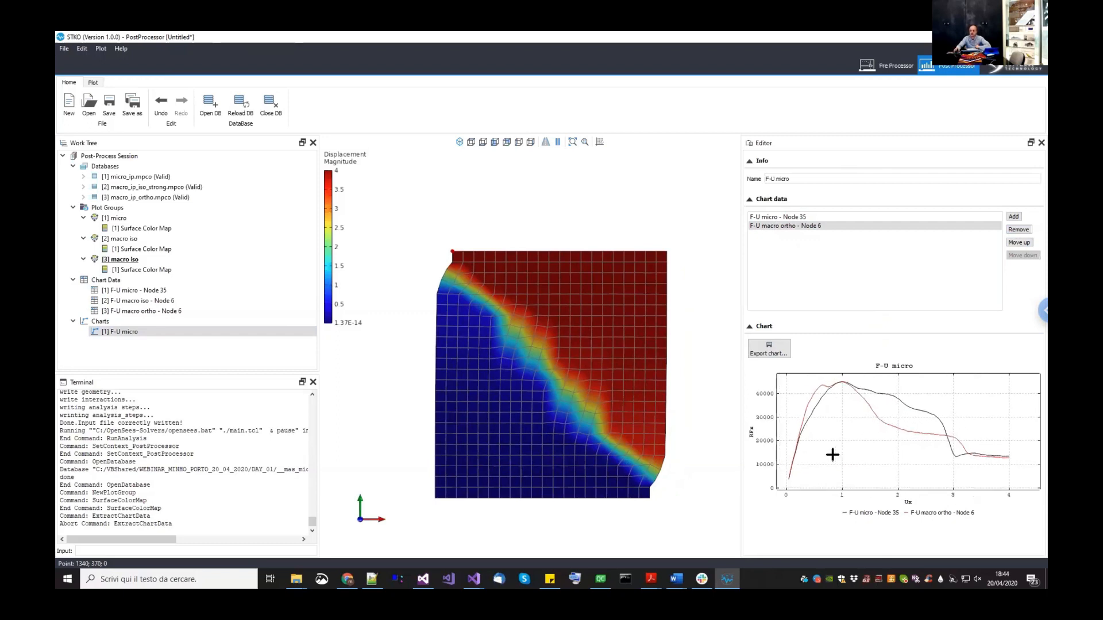
pyautogui.scroll(-1, 803, 420)
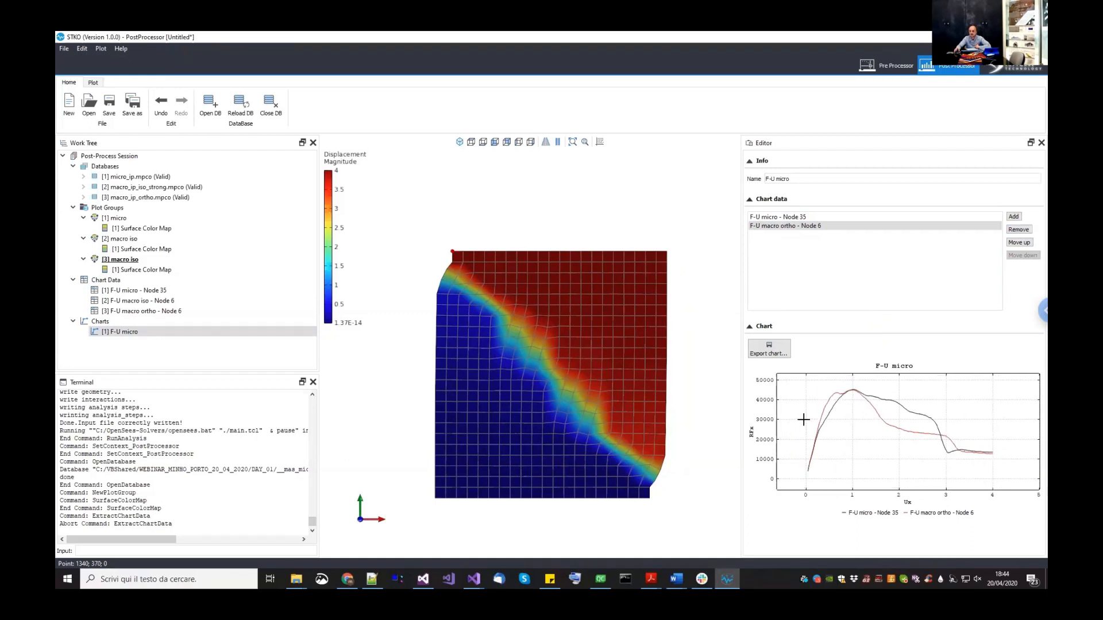
pyautogui.scroll(3, 822, 454)
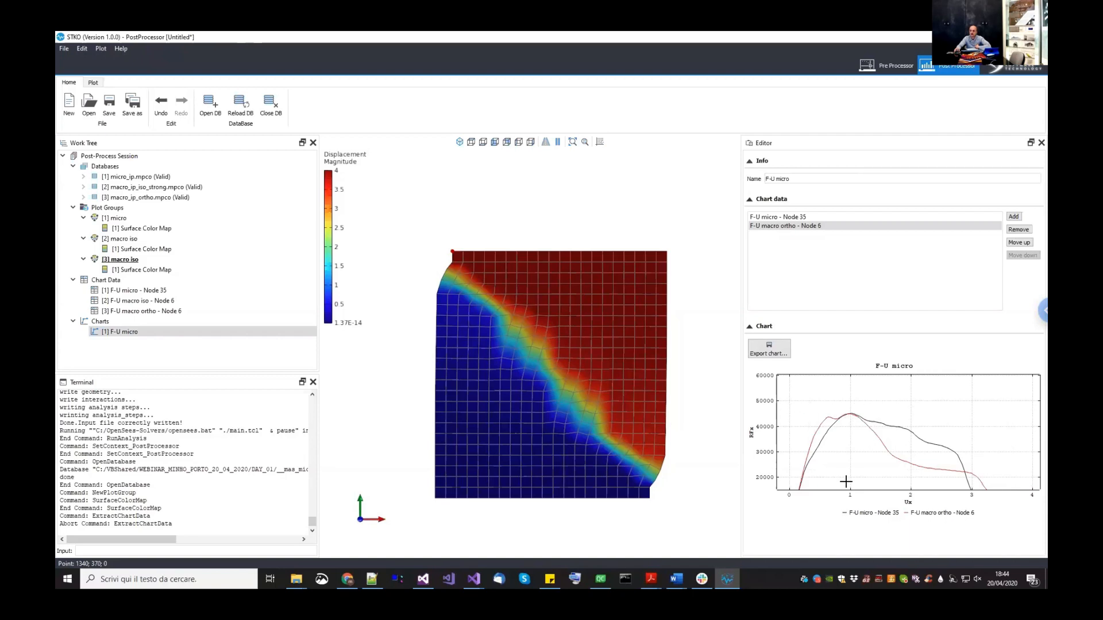
pyautogui.scroll(-3, 846, 456)
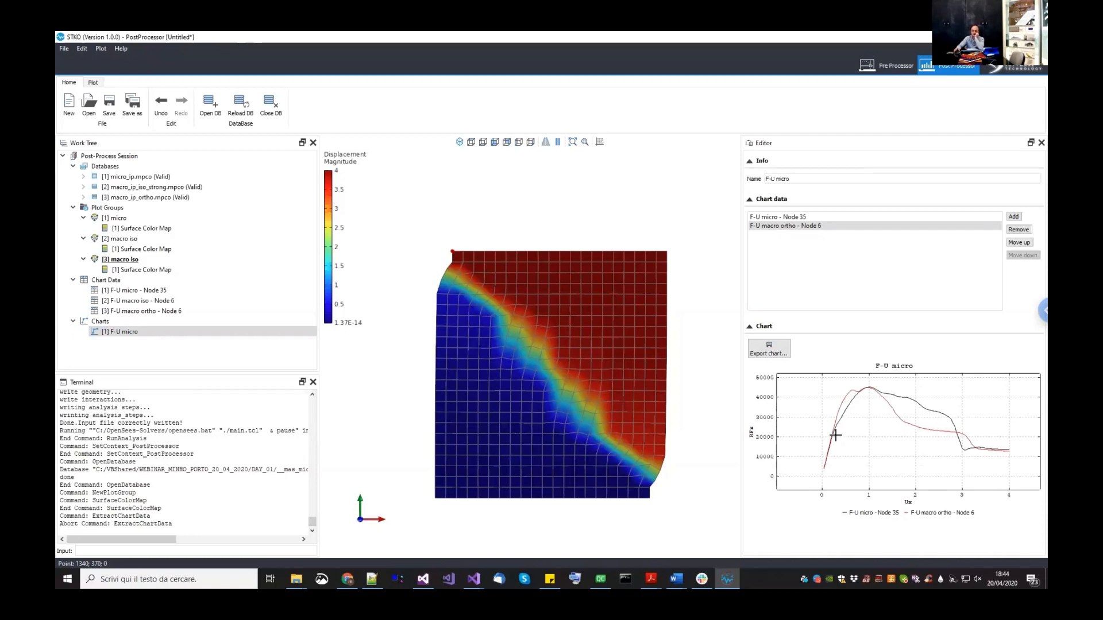
pyautogui.scroll(-1, 835, 433)
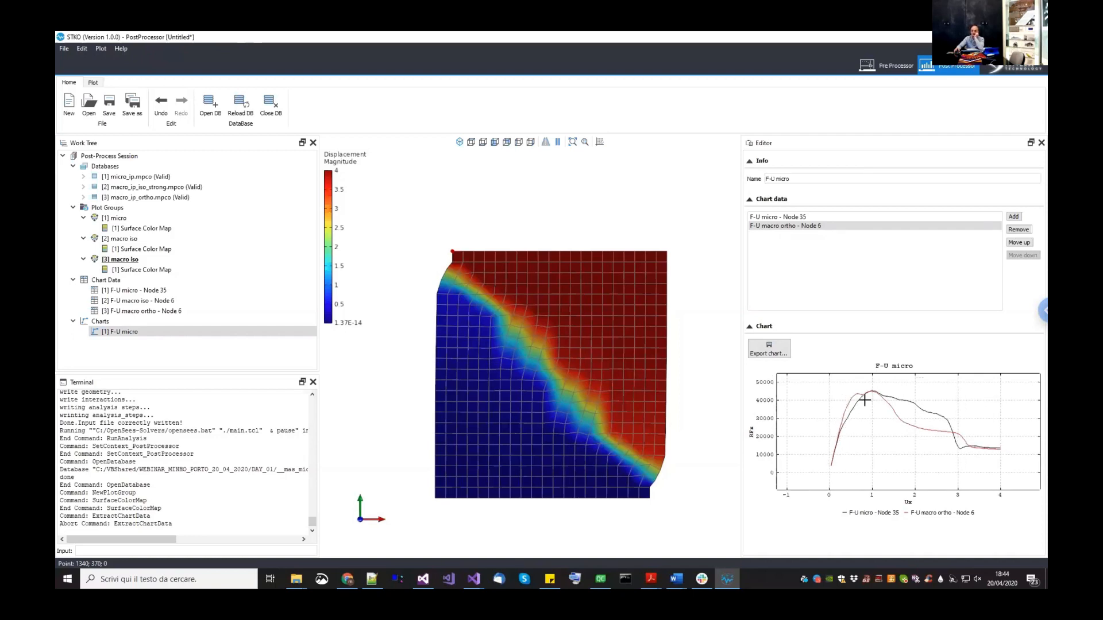
# - Switch the surface color map of the micro plot group to the material.damage result
pyautogui.click(127, 220)
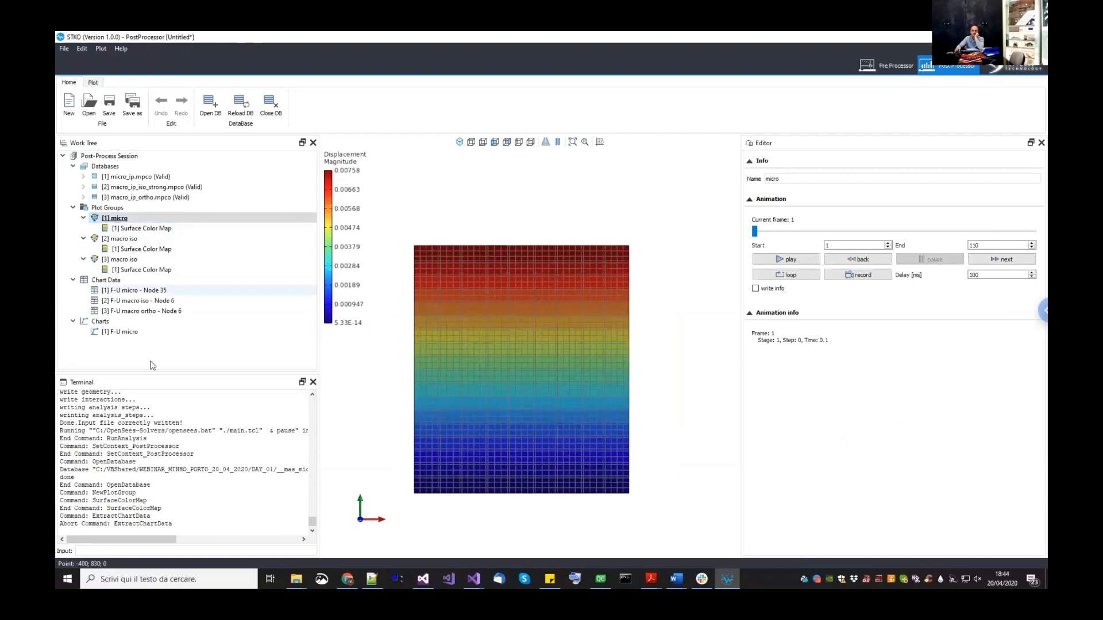
pyautogui.click(128, 332)
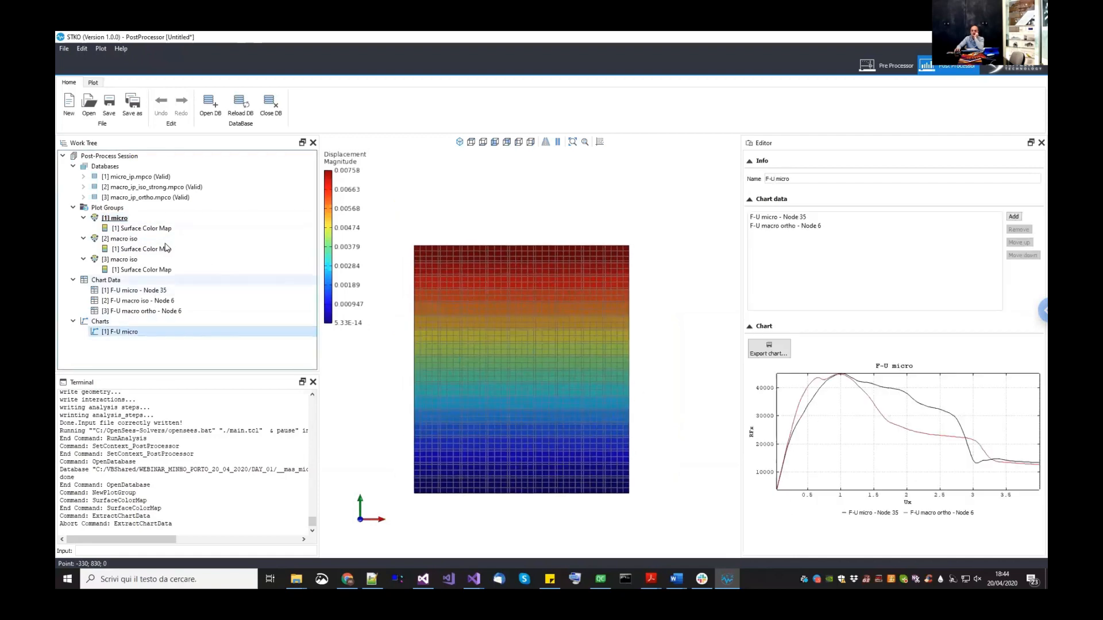
pyautogui.click(120, 218)
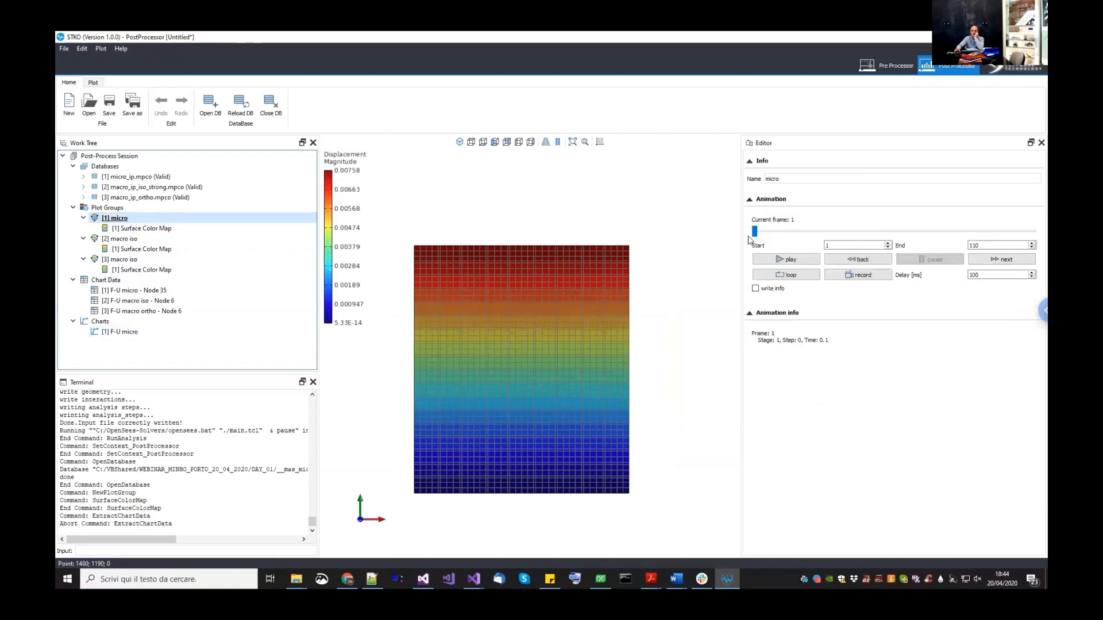
pyautogui.click(166, 229)
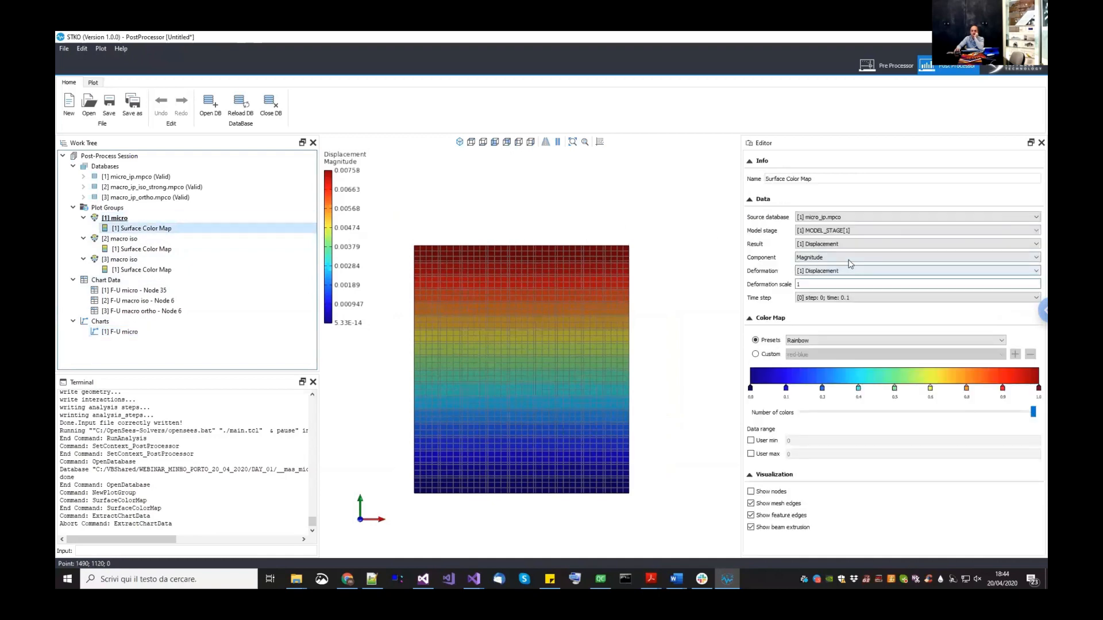
pyautogui.click(852, 244)
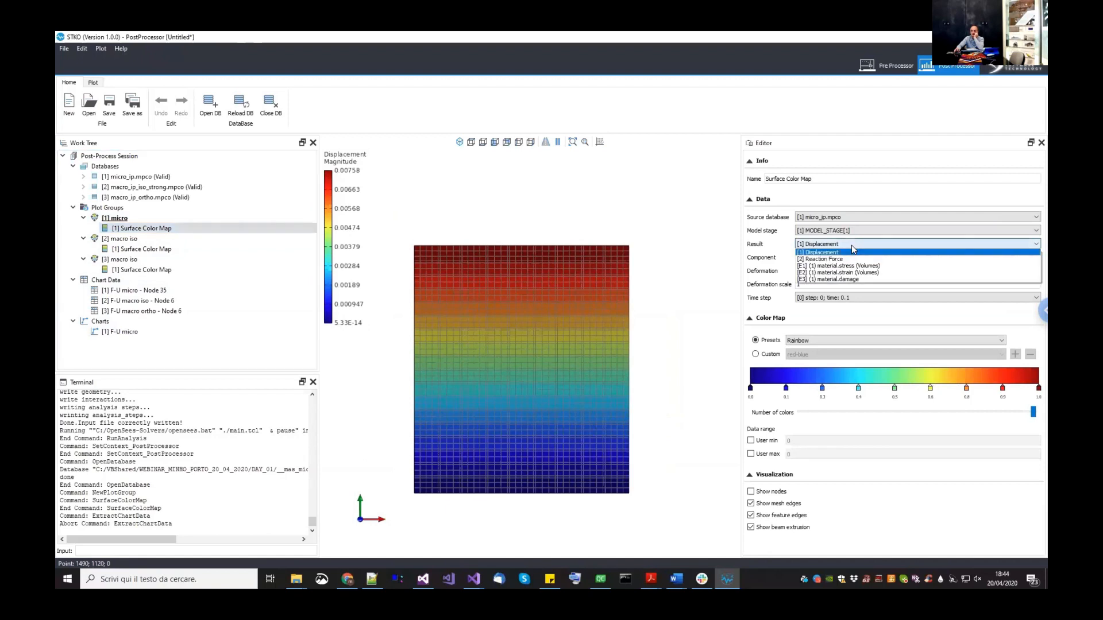
pyautogui.click(851, 277)
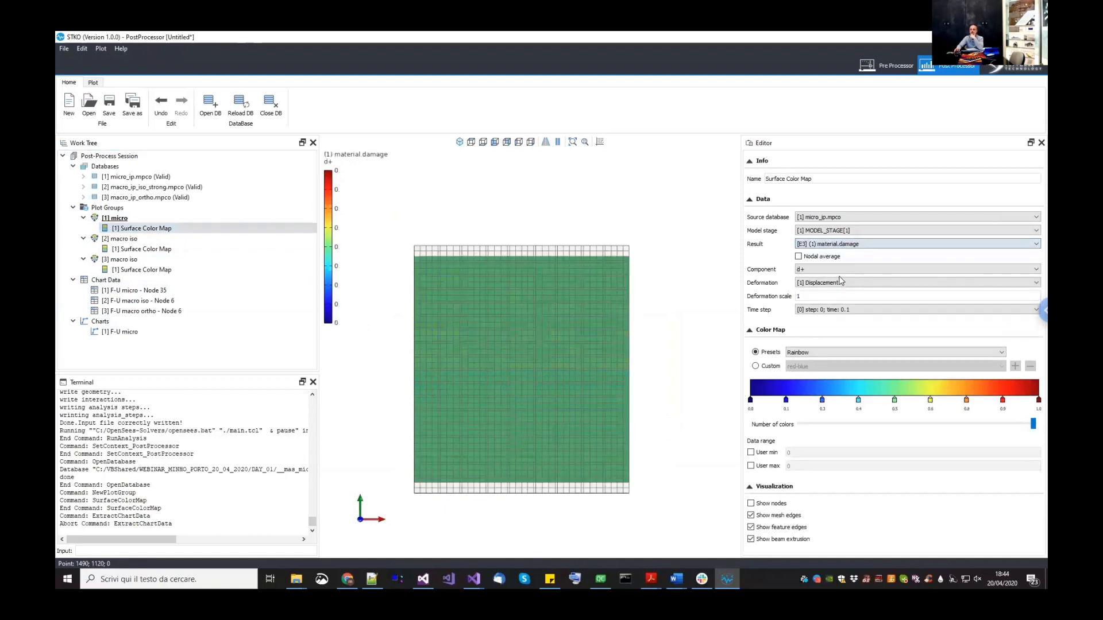
# - Fix the damage map's data range from 0 to 1 and apply the Hot color preset
pyautogui.click(767, 455)
pyautogui.click(768, 468)
pyautogui.moveTo(795, 467); pyautogui.dragTo(781, 467)
pyautogui.write('1')
pyautogui.click(809, 355)
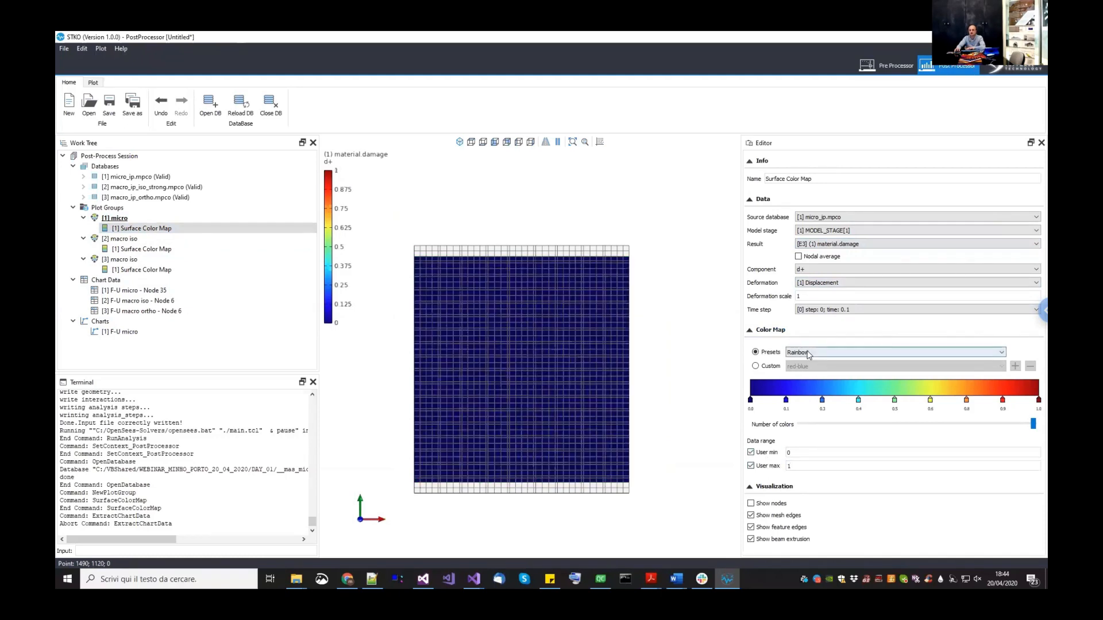
pyautogui.click(808, 367)
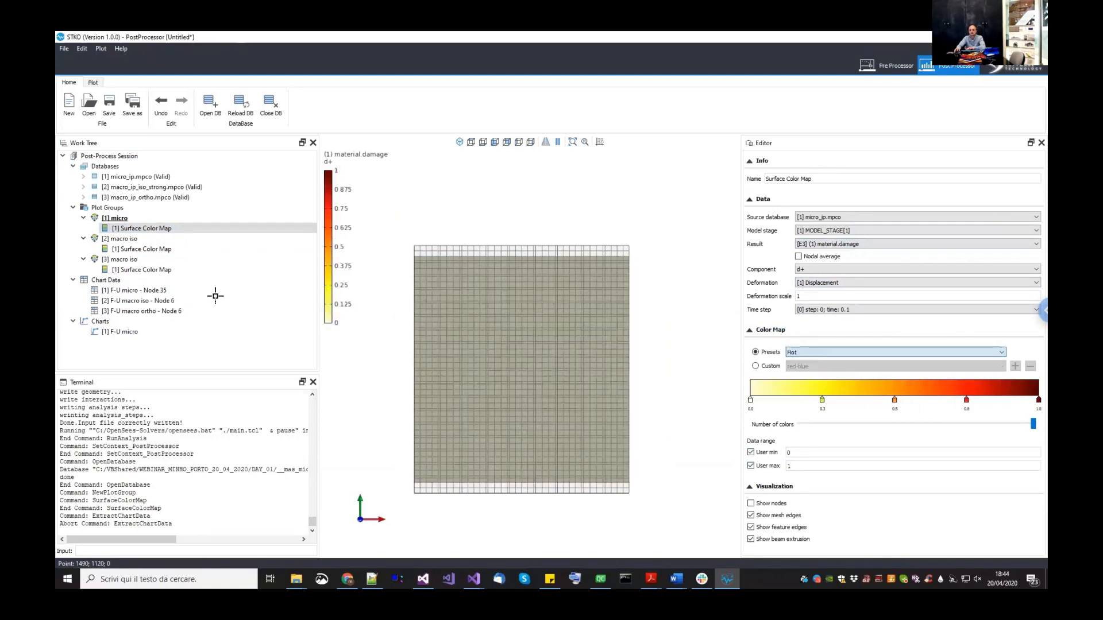
# - Advance the micro damage animation to frame 19 and compare the early joint cracking with the F-U micro chart
pyautogui.click(152, 220)
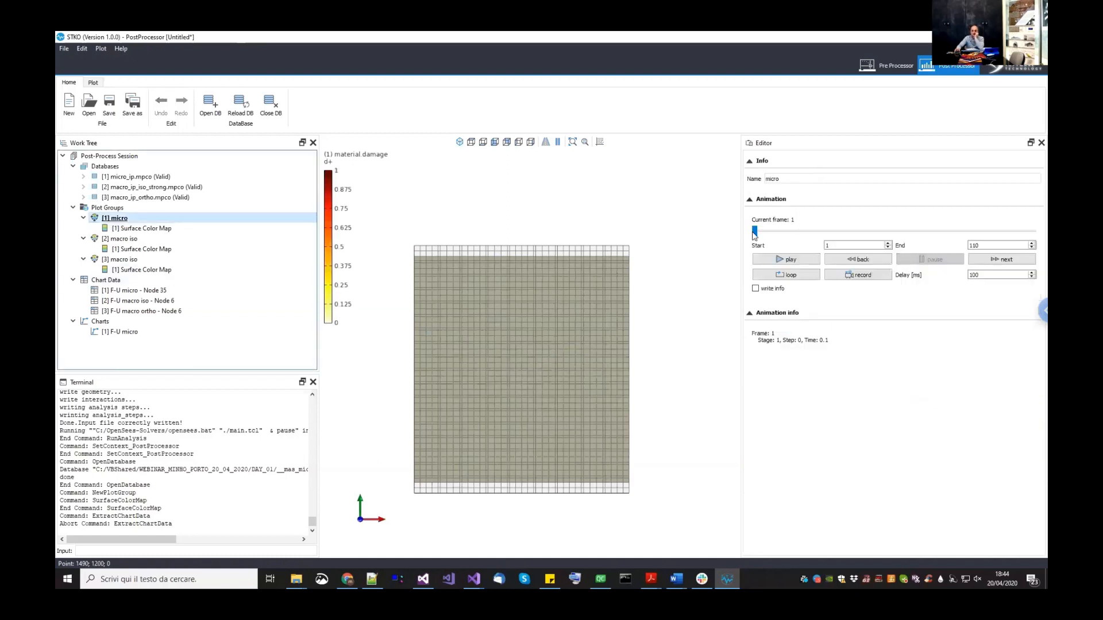
pyautogui.moveTo(756, 232); pyautogui.dragTo(800, 232)
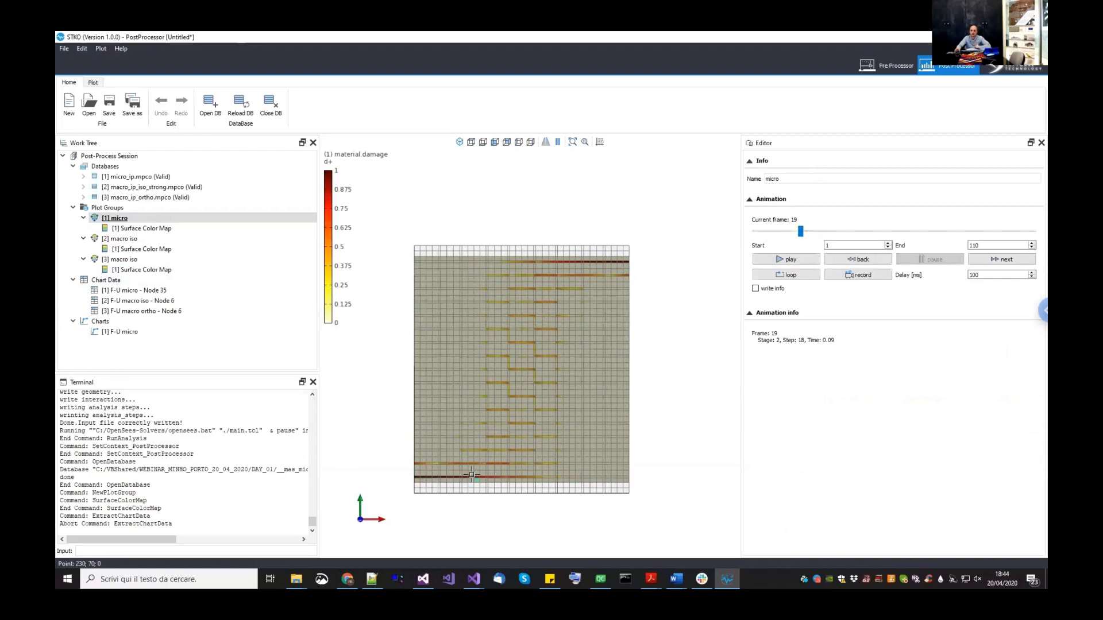
pyautogui.click(135, 333)
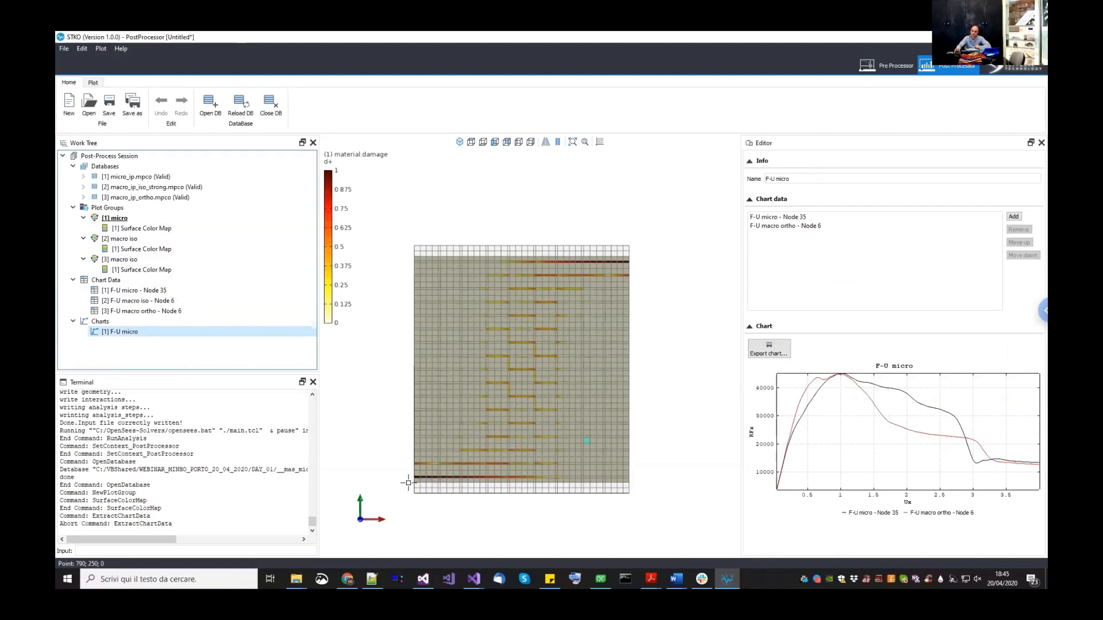
pyautogui.scroll(1, 408, 483)
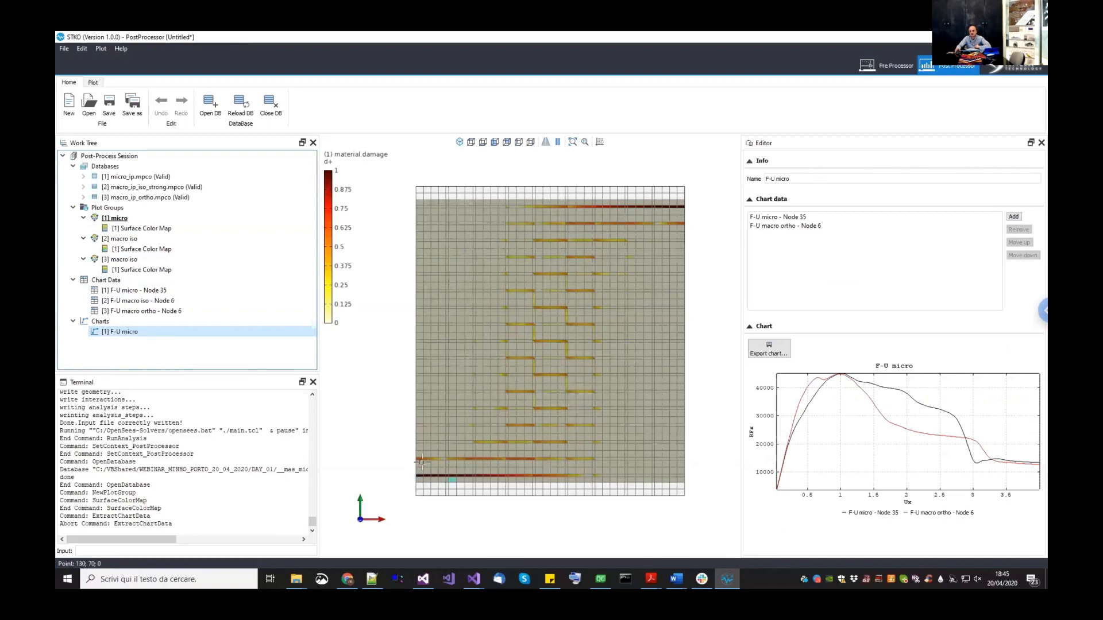
# - Inspect the orthotropic macro model's mesh in the third plot group and return to the F-U micro chart
pyautogui.click(134, 260)
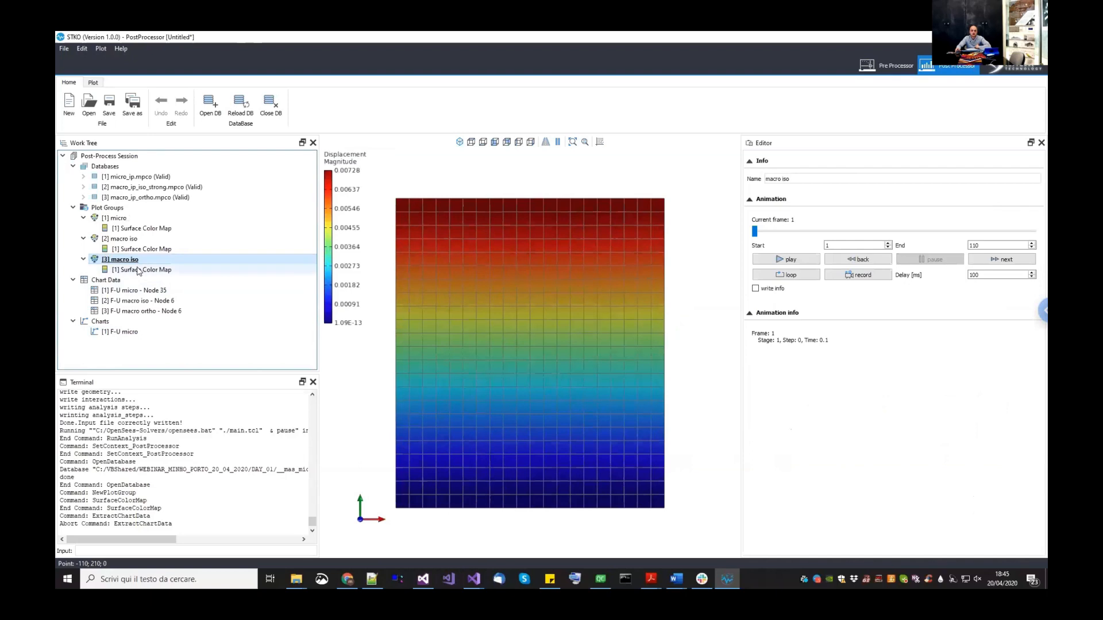
pyautogui.scroll(2, 394, 469)
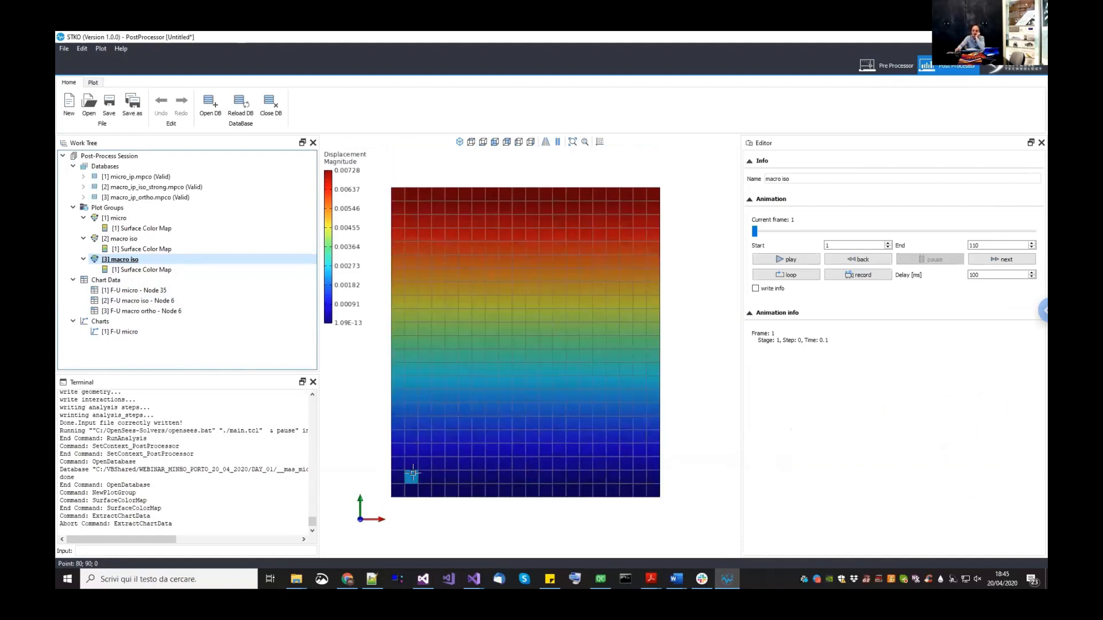
pyautogui.click(151, 332)
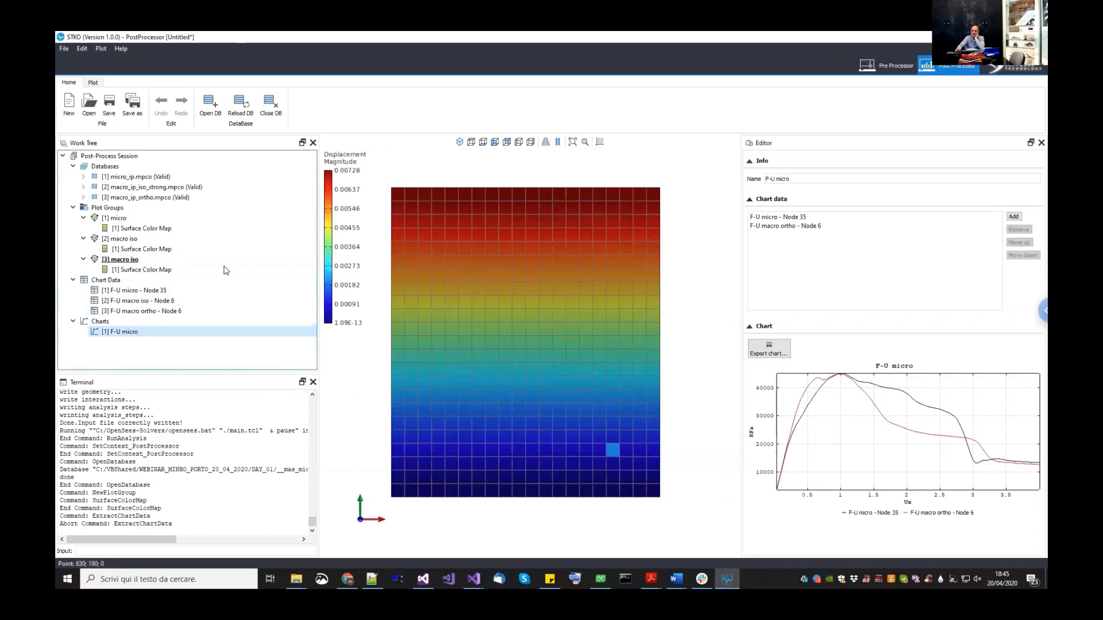
# - Advance the micro damage animation to frame 99 to follow the diagonal crack development
pyautogui.click(138, 219)
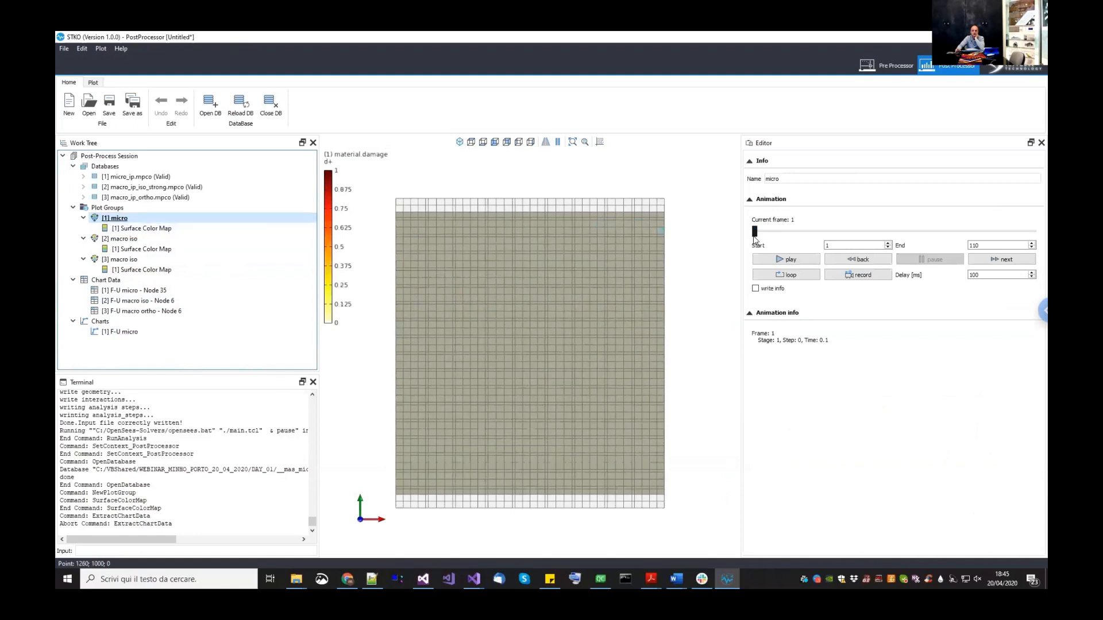
pyautogui.moveTo(766, 231); pyautogui.dragTo(902, 235)
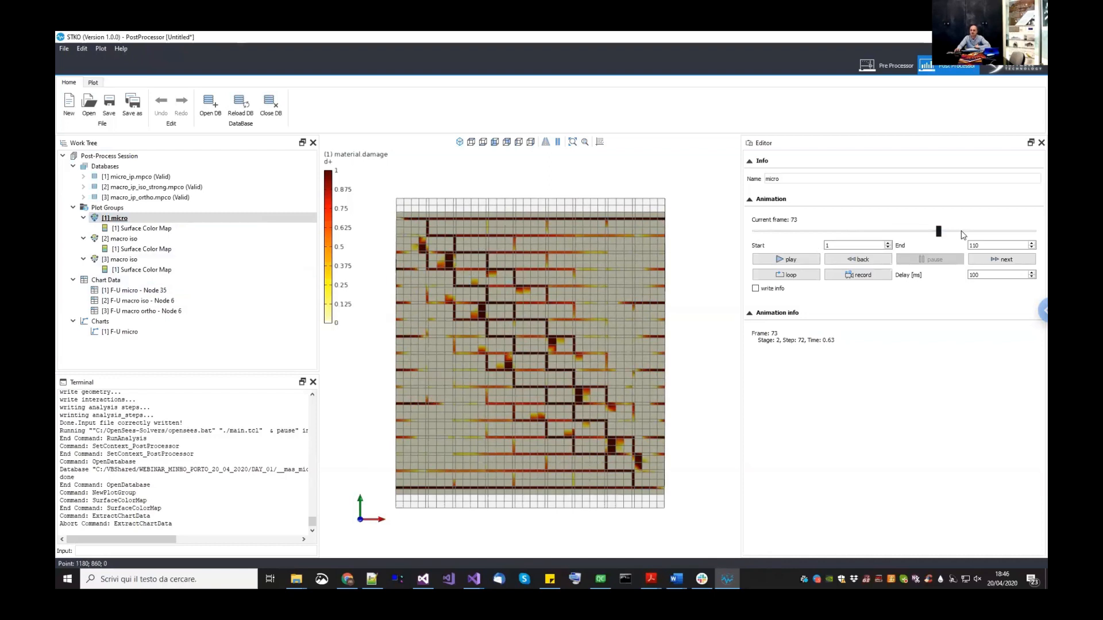
pyautogui.moveTo(971, 234); pyautogui.dragTo(1005, 232)
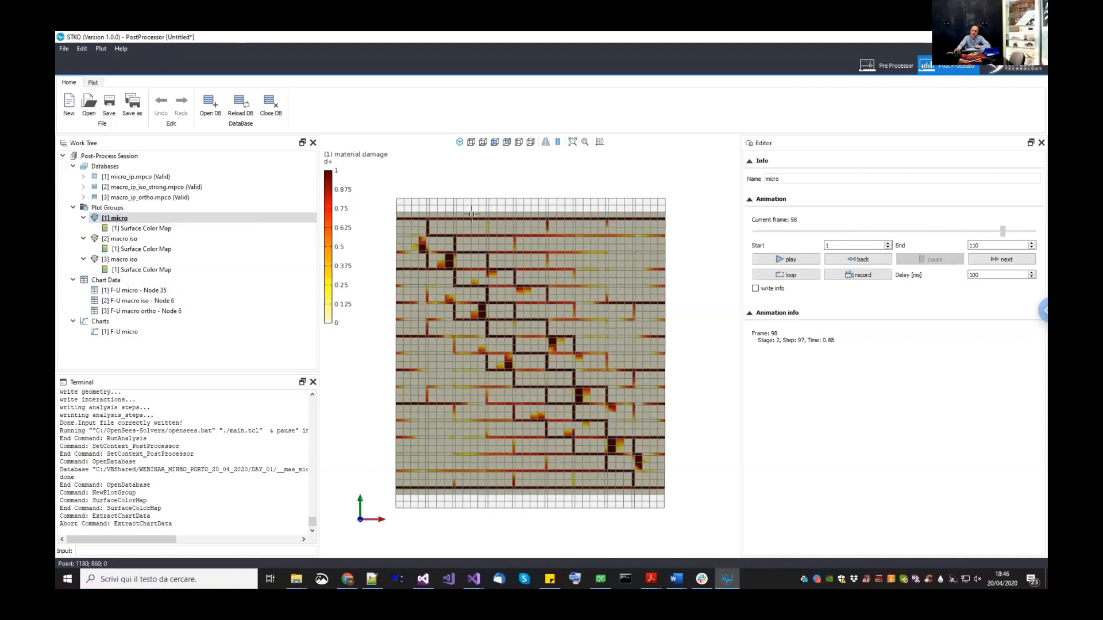
# - Set the micro damage map's deformation scale to 10 and bring the F-U micro chart back up
pyautogui.click(164, 229)
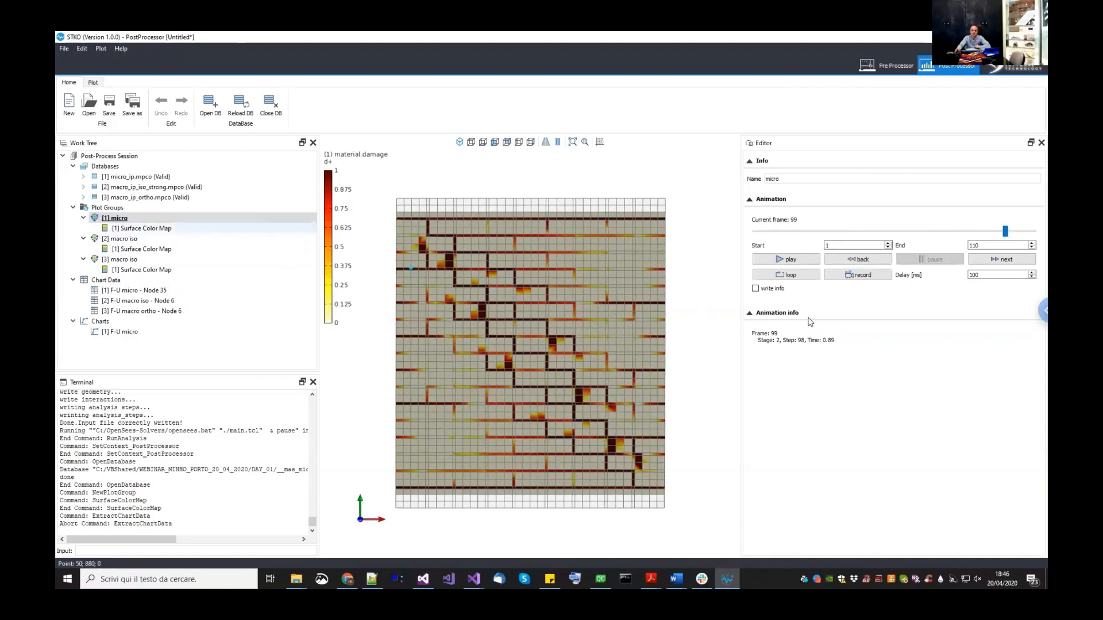
pyautogui.click(821, 296)
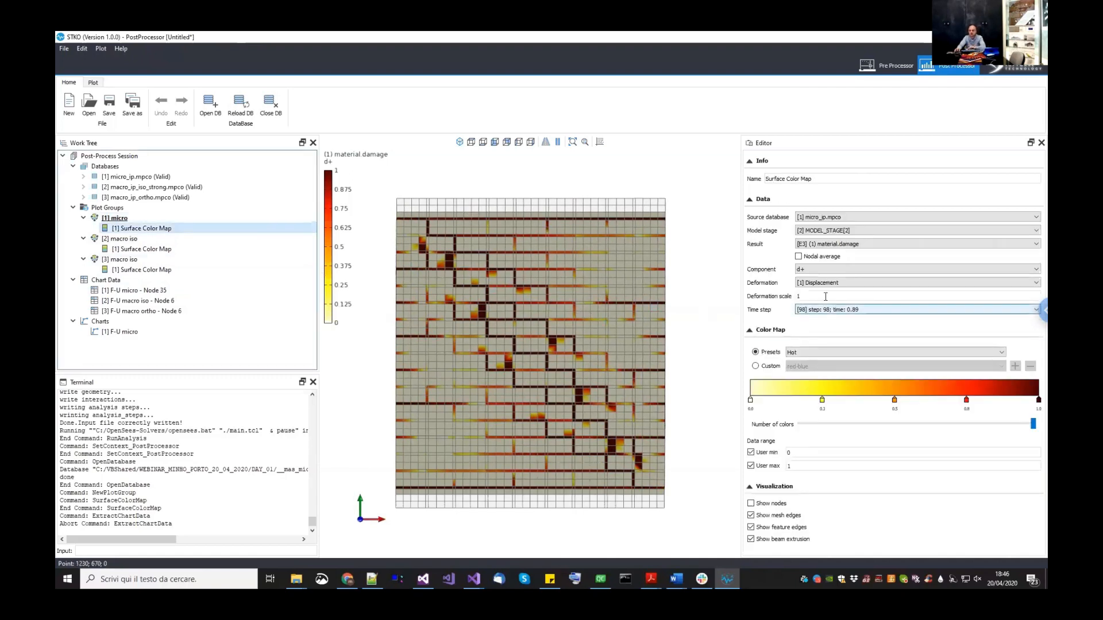
pyautogui.write('0')
pyautogui.click(126, 228)
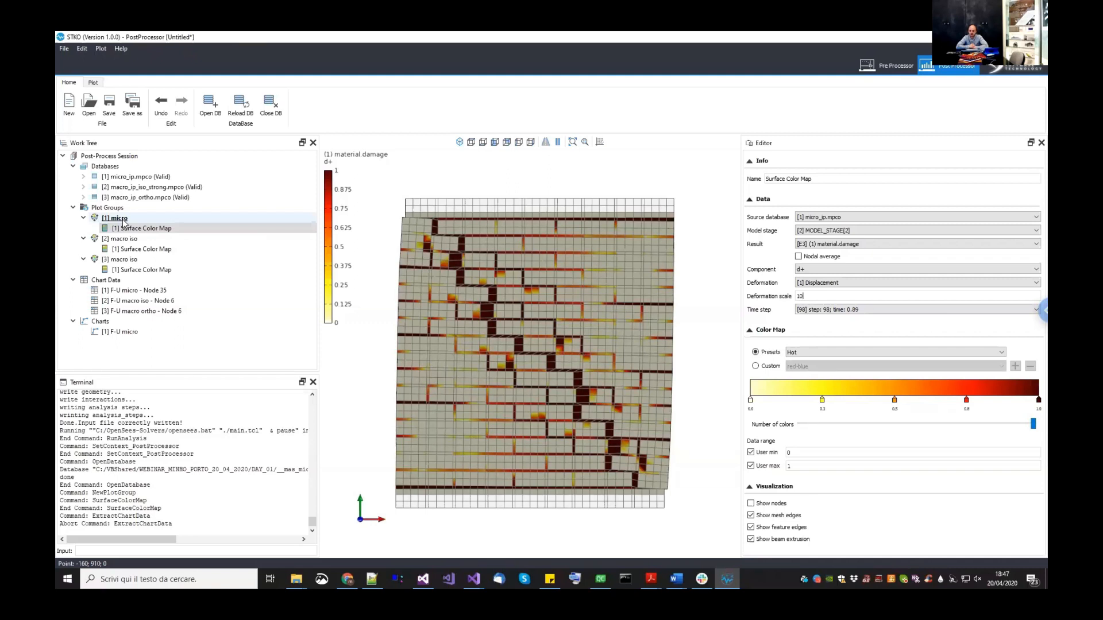
pyautogui.click(151, 312)
pyautogui.click(141, 332)
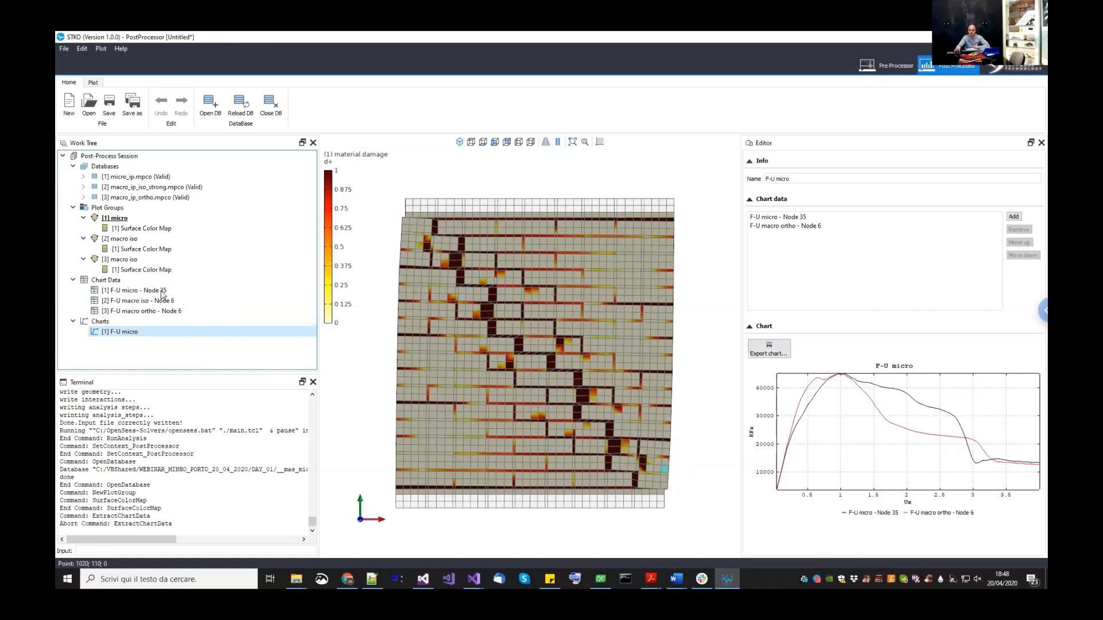
# - Advance the third plot group's displacement animation from the first frame to the last one
pyautogui.click(136, 261)
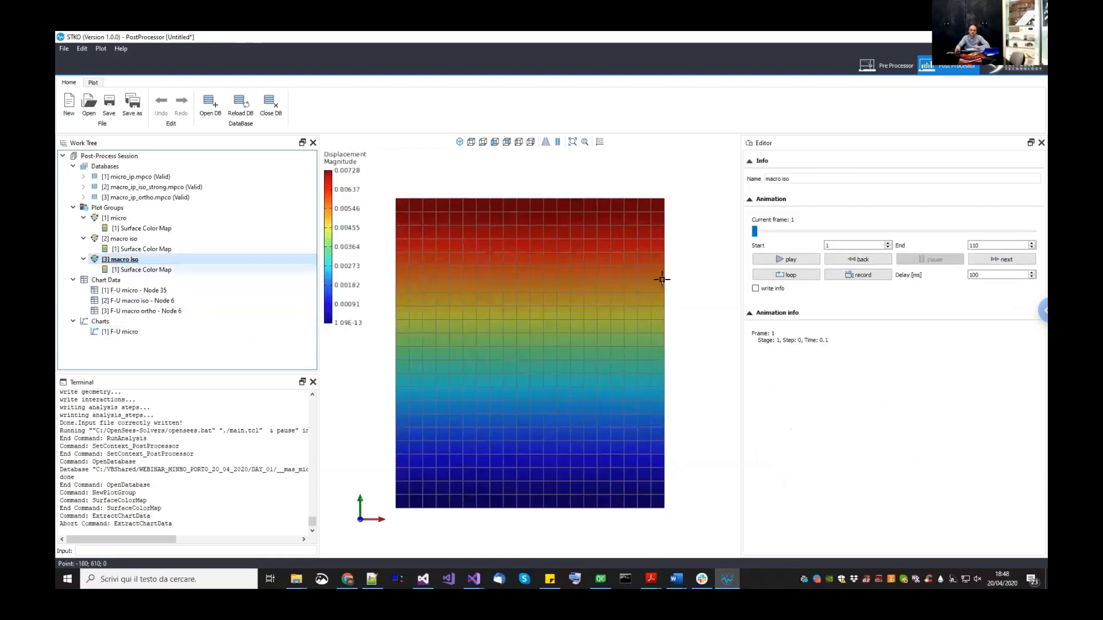
pyautogui.press('Down')
pyautogui.press('Up')
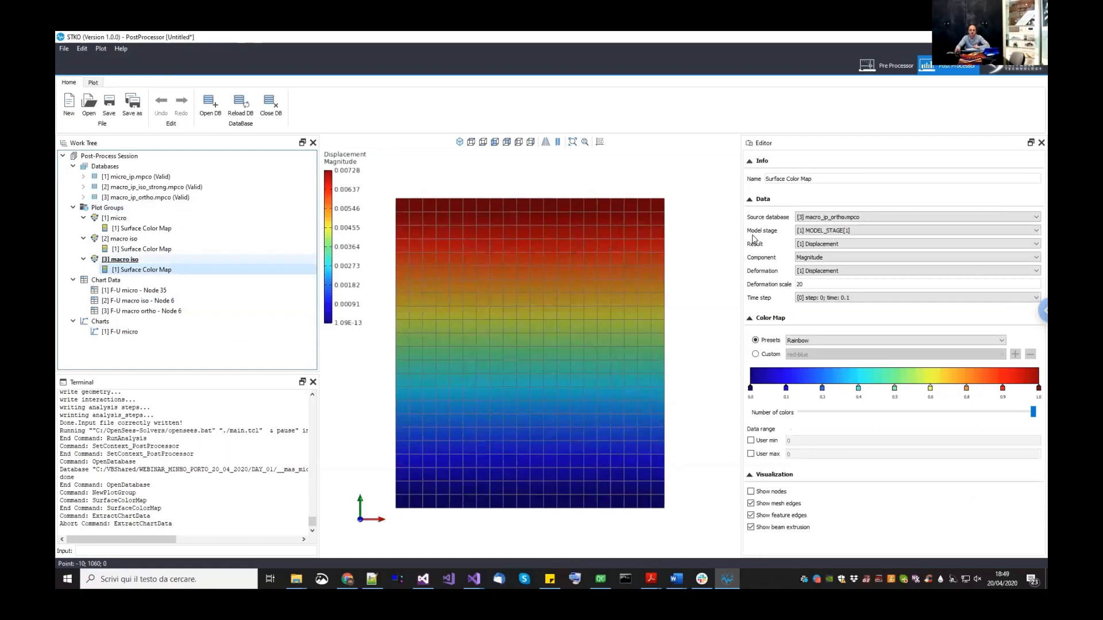
pyautogui.moveTo(772, 235); pyautogui.dragTo(857, 234)
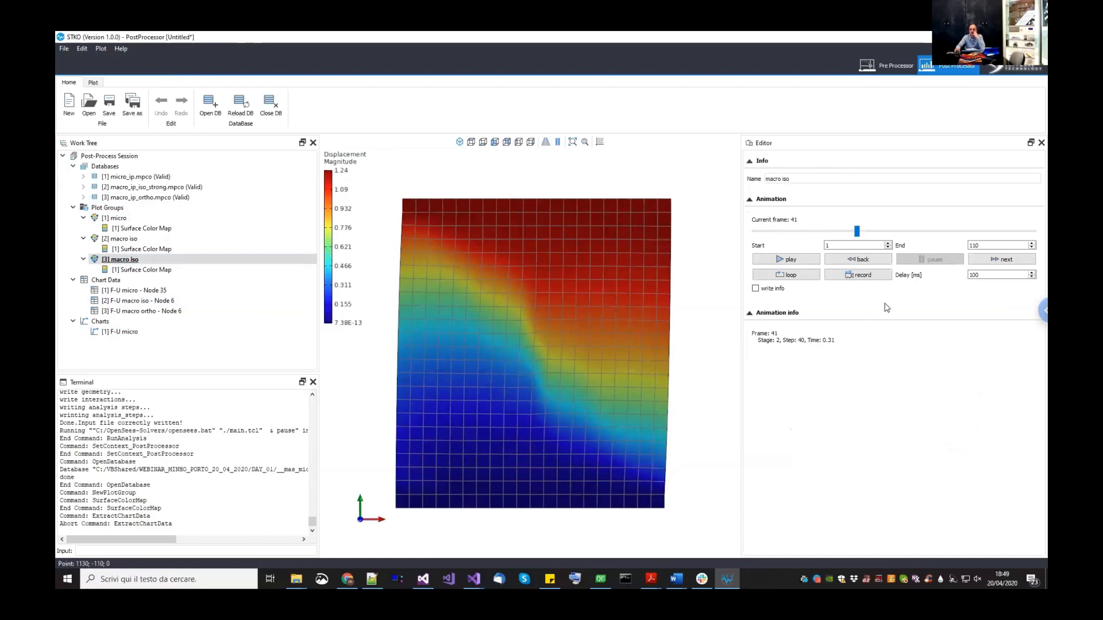
pyautogui.moveTo(858, 232); pyautogui.dragTo(1032, 246)
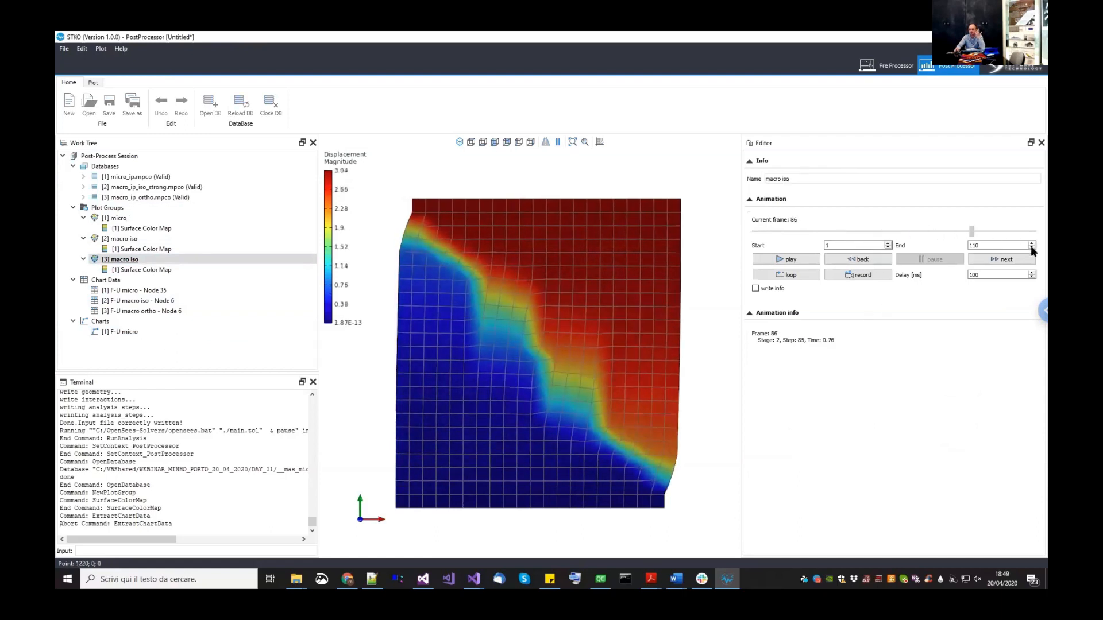
# - Review the F-U micro chart alongside the orthotropic macro model's final deformed shape
pyautogui.click(159, 332)
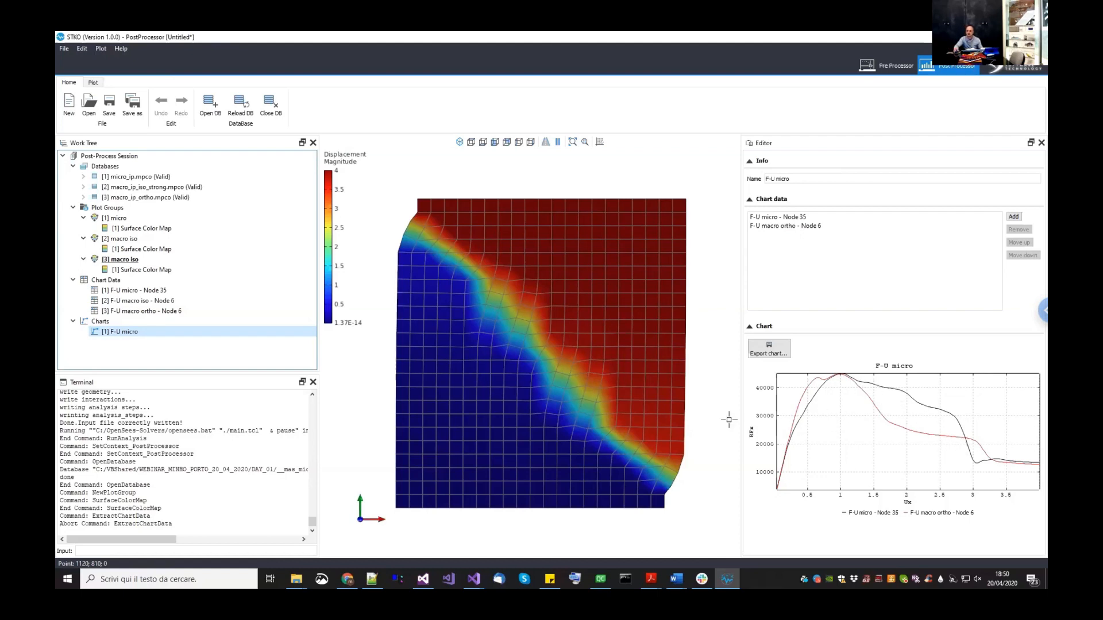
pyautogui.scroll(-1, 542, 322)
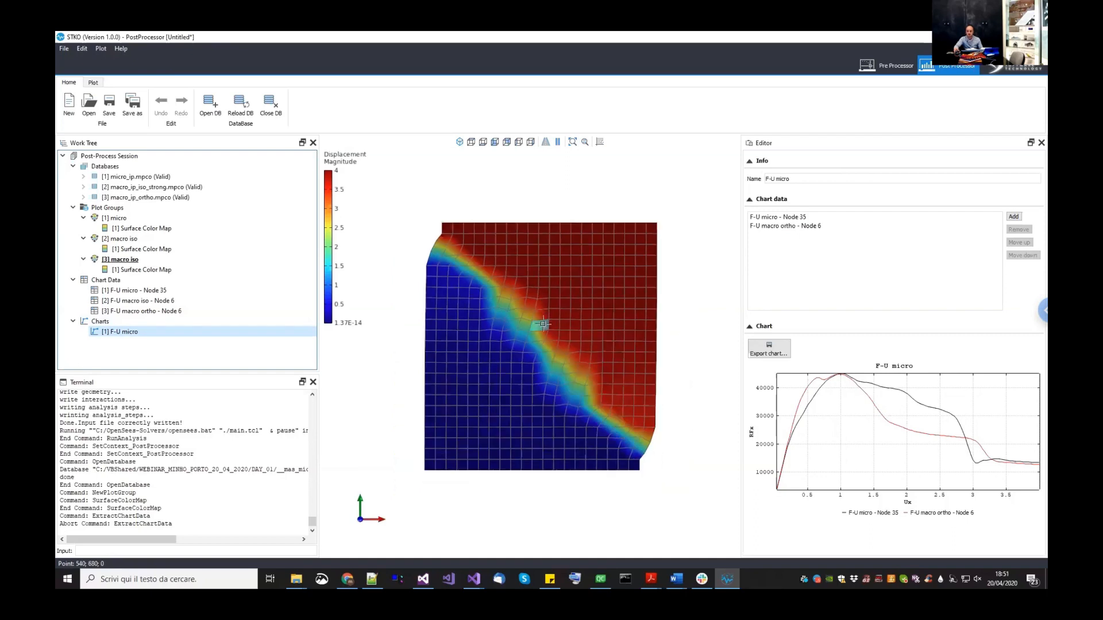
pyautogui.moveTo(631, 388); pyautogui.dragTo(632, 389, button='middle')
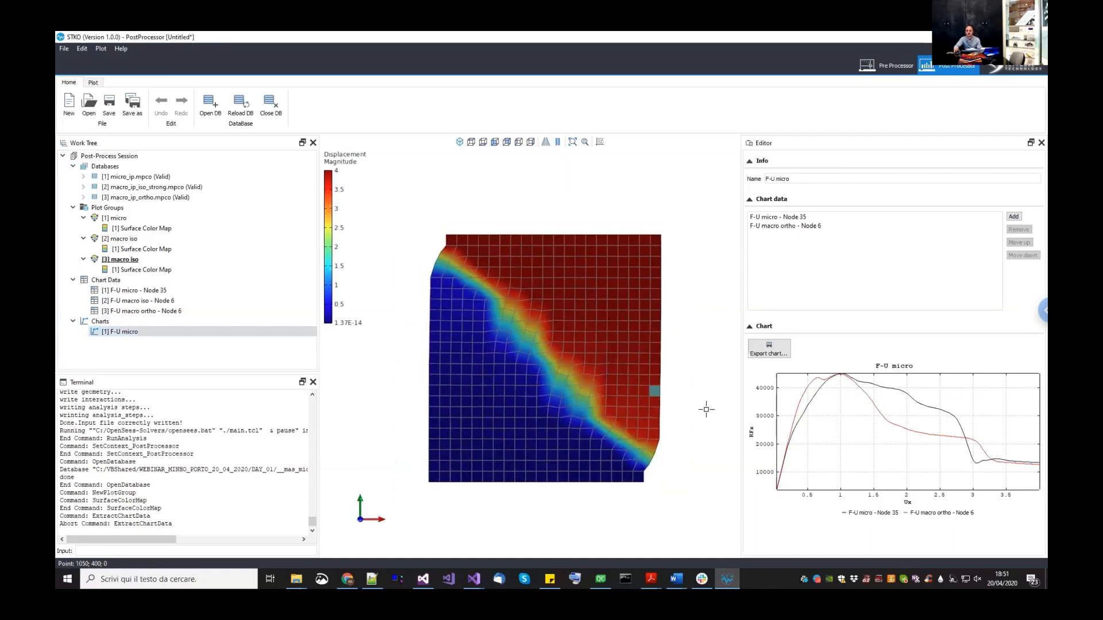
pyautogui.moveTo(680, 416); pyautogui.dragTo(680, 416, button='middle')
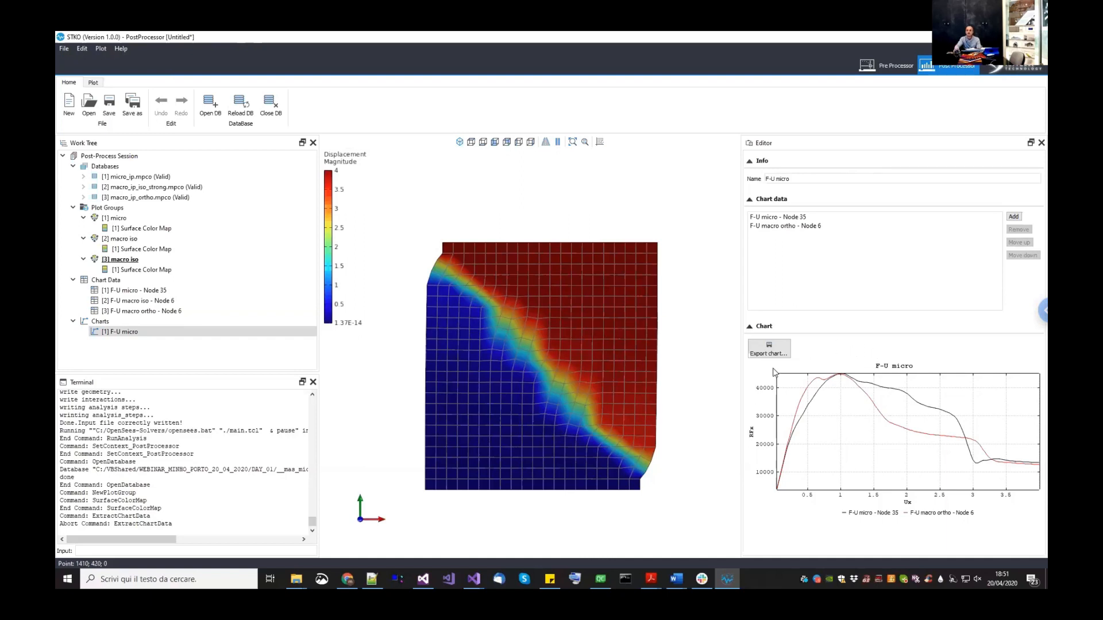
pyautogui.moveTo(674, 404); pyautogui.dragTo(675, 395, button='middle')
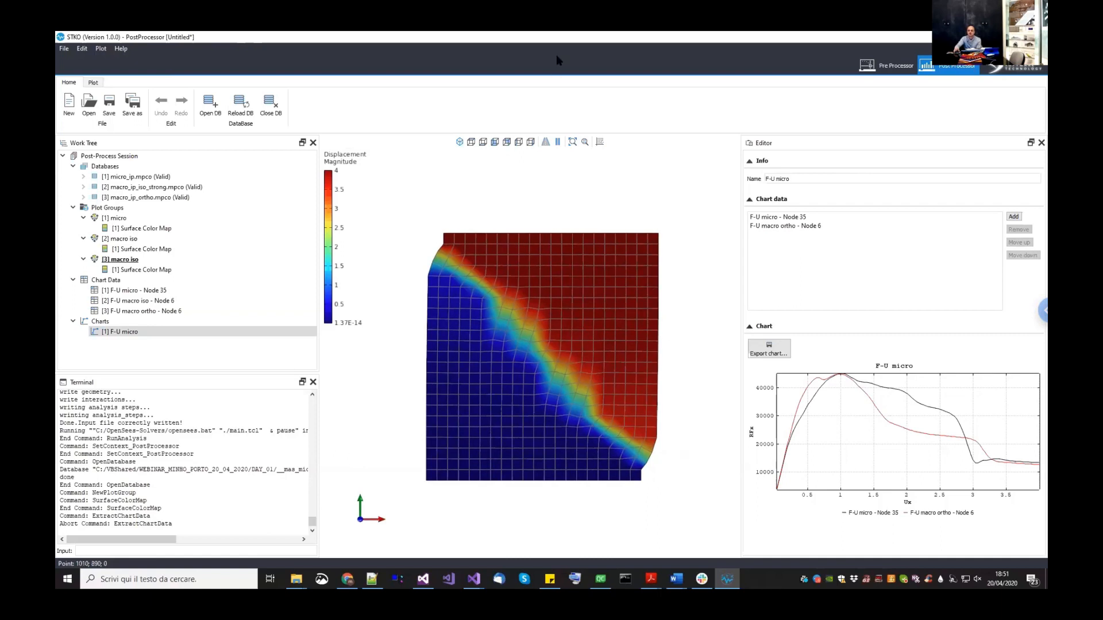